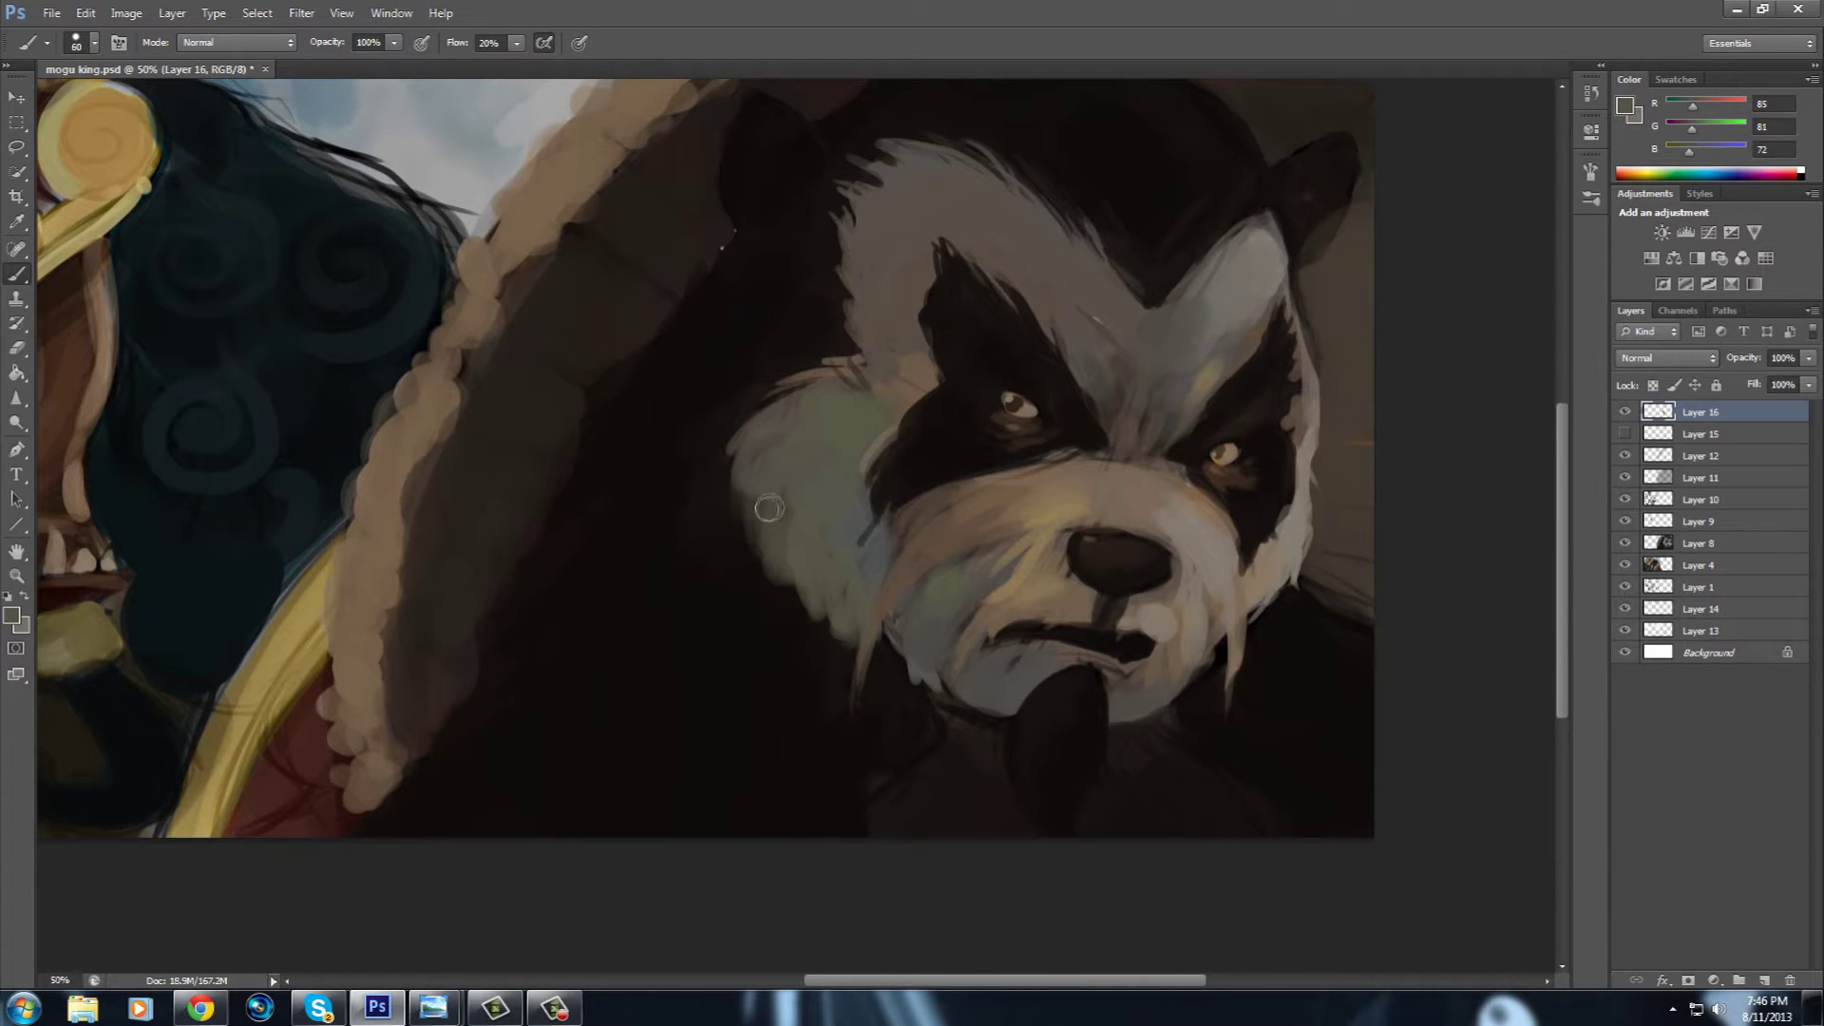
Switch to a smaller brush and paint a dark stroke along the fur collar's lower edge.
right_click(126, 504)
double_click(120, 599)
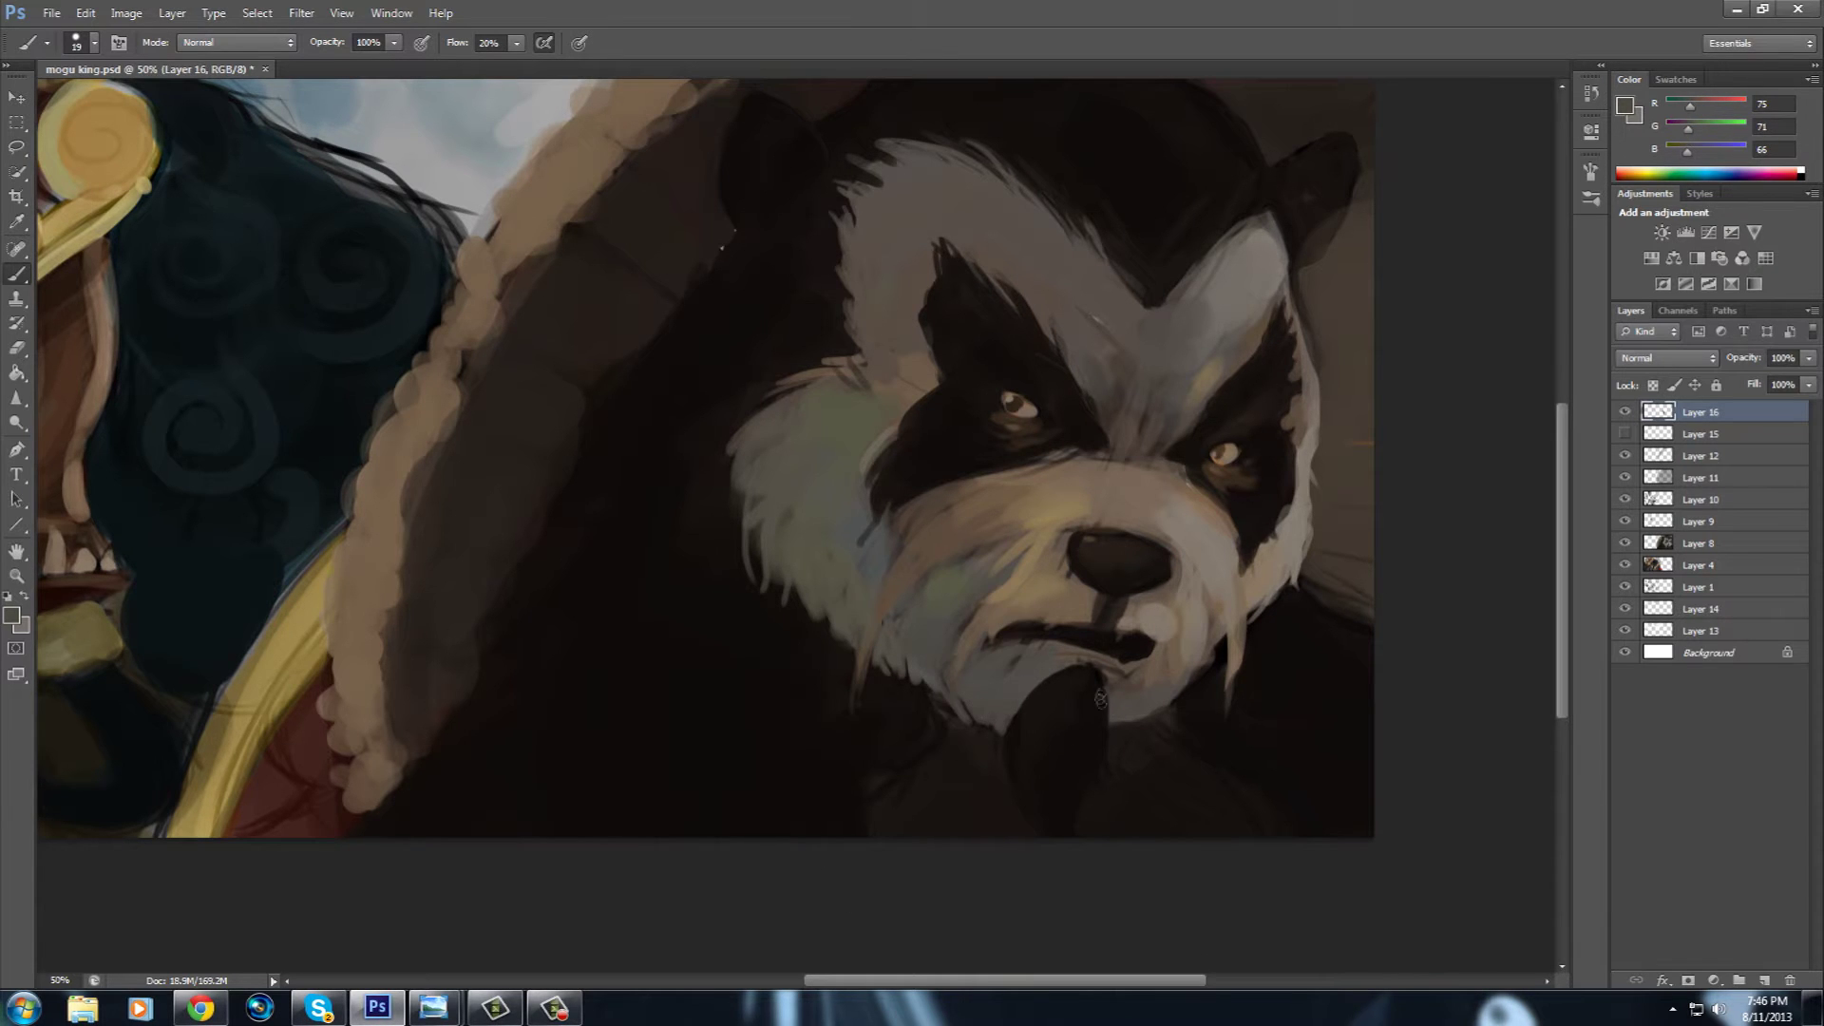
drag(829, 783, 934, 776)
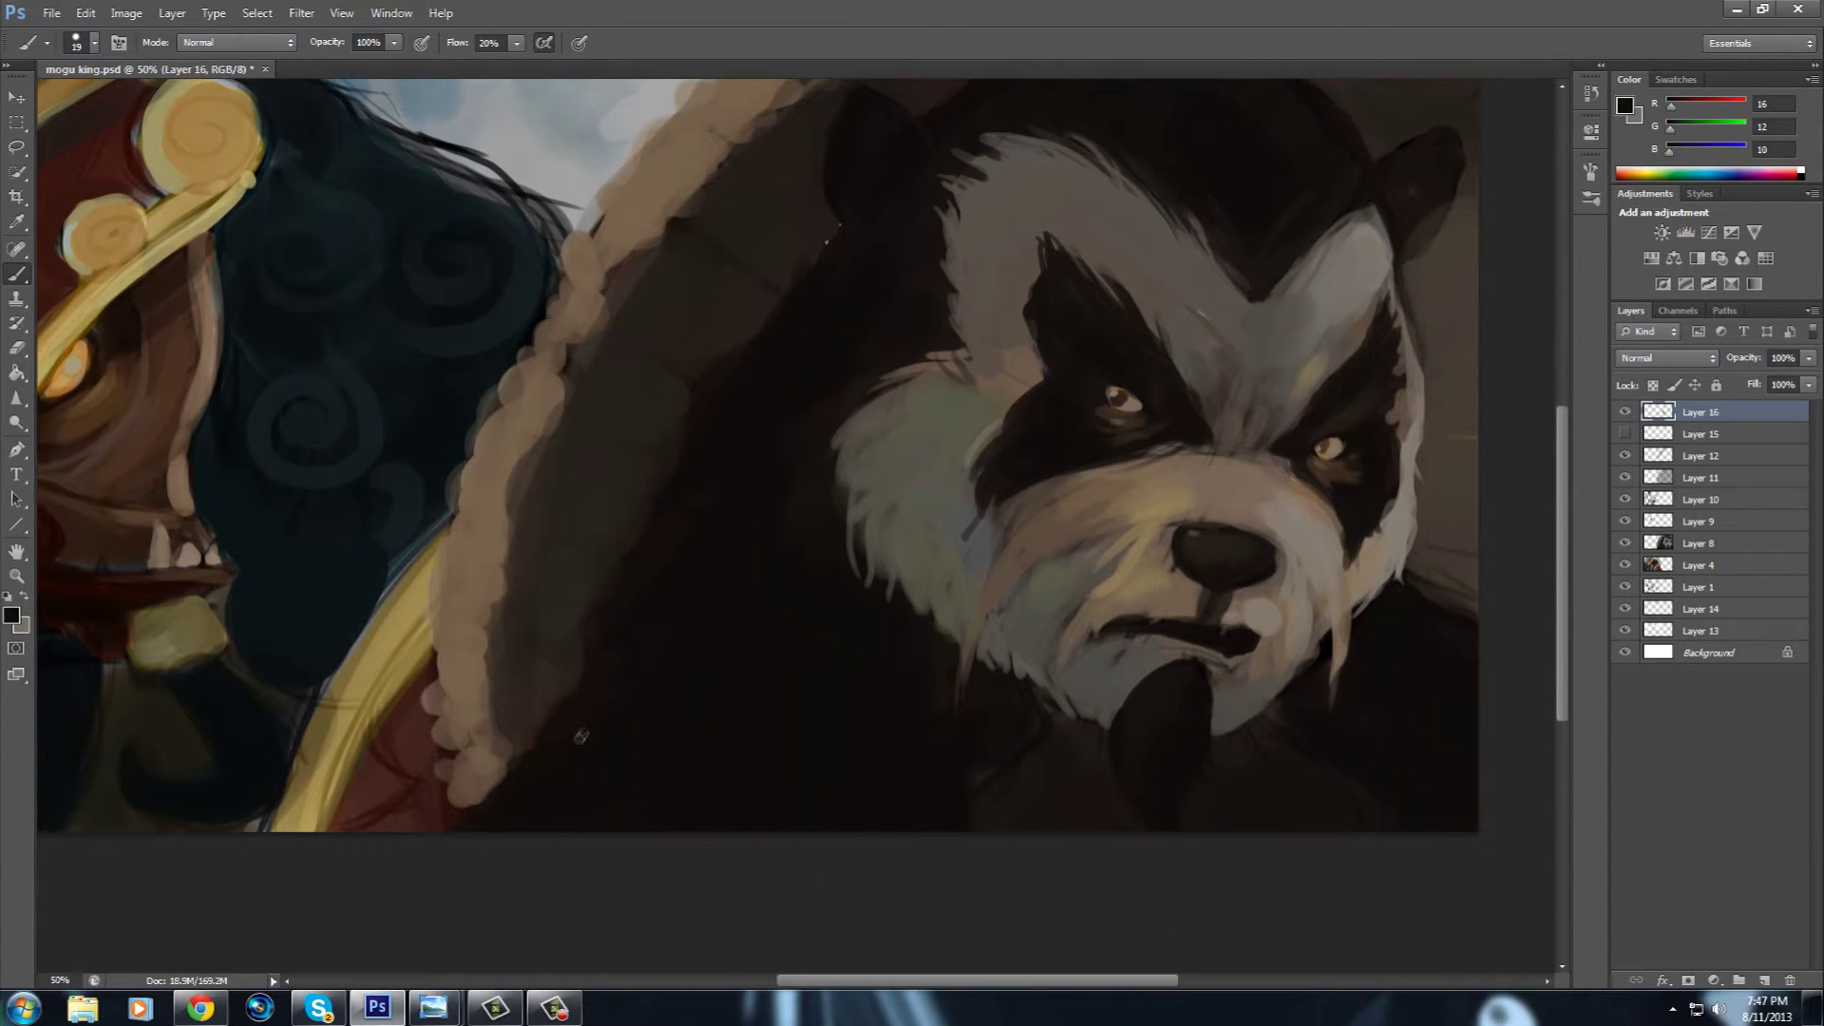
drag(465, 784, 613, 635)
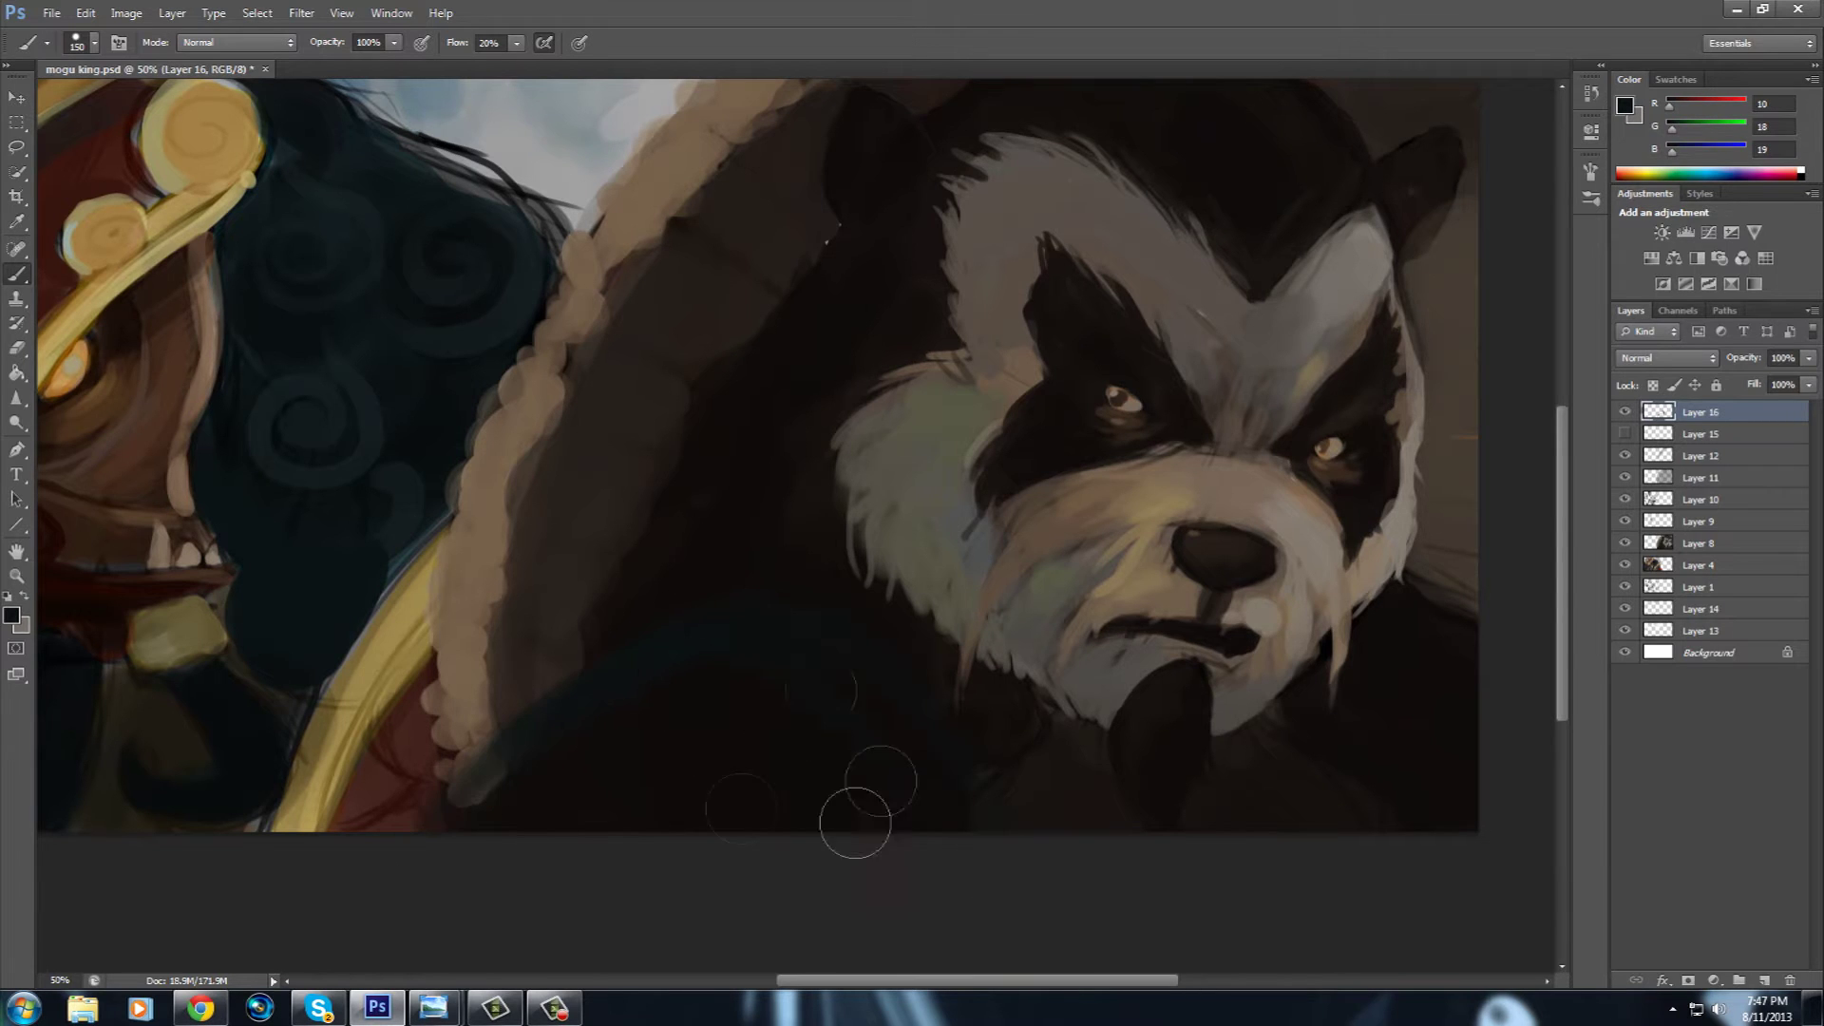
drag(721, 600, 673, 734)
alt+click(617, 589)
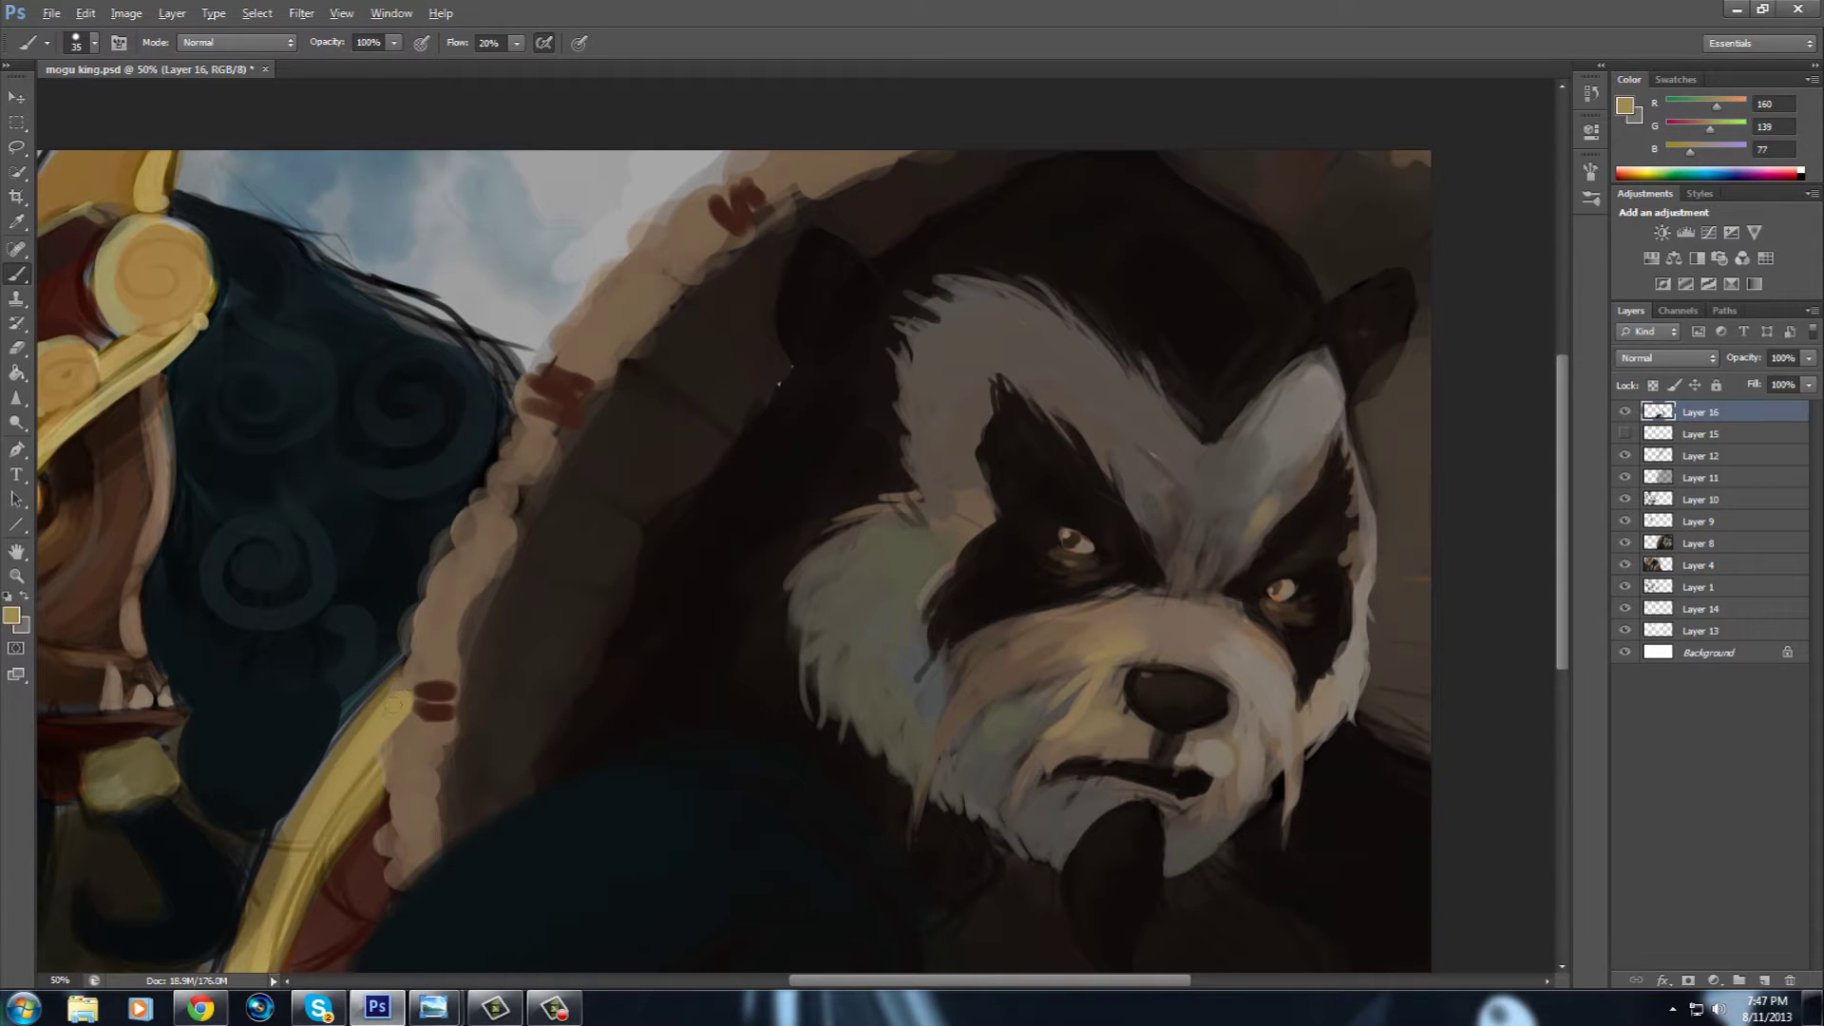
Sample dark and greyish browns and darken the panda's white cheek fur and upper head.
alt+click(268, 883)
drag(268, 882, 317, 942)
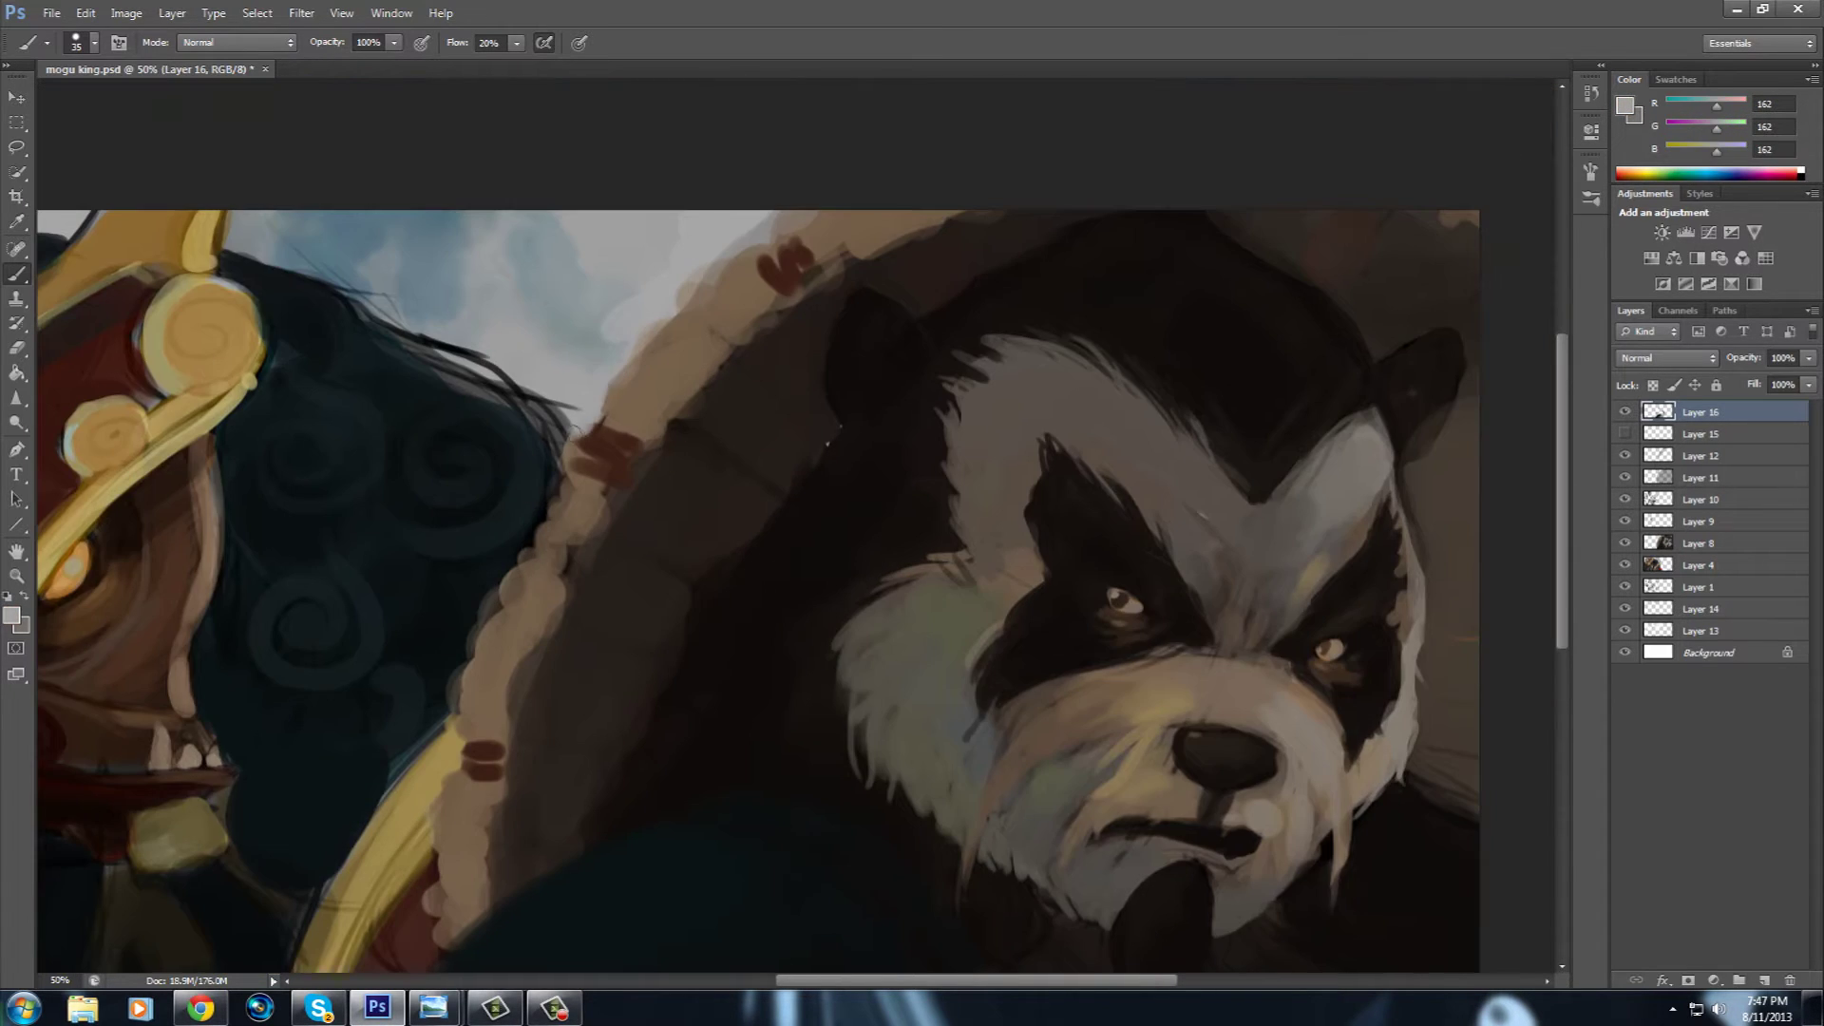
drag(827, 443, 694, 339)
alt+click(732, 330)
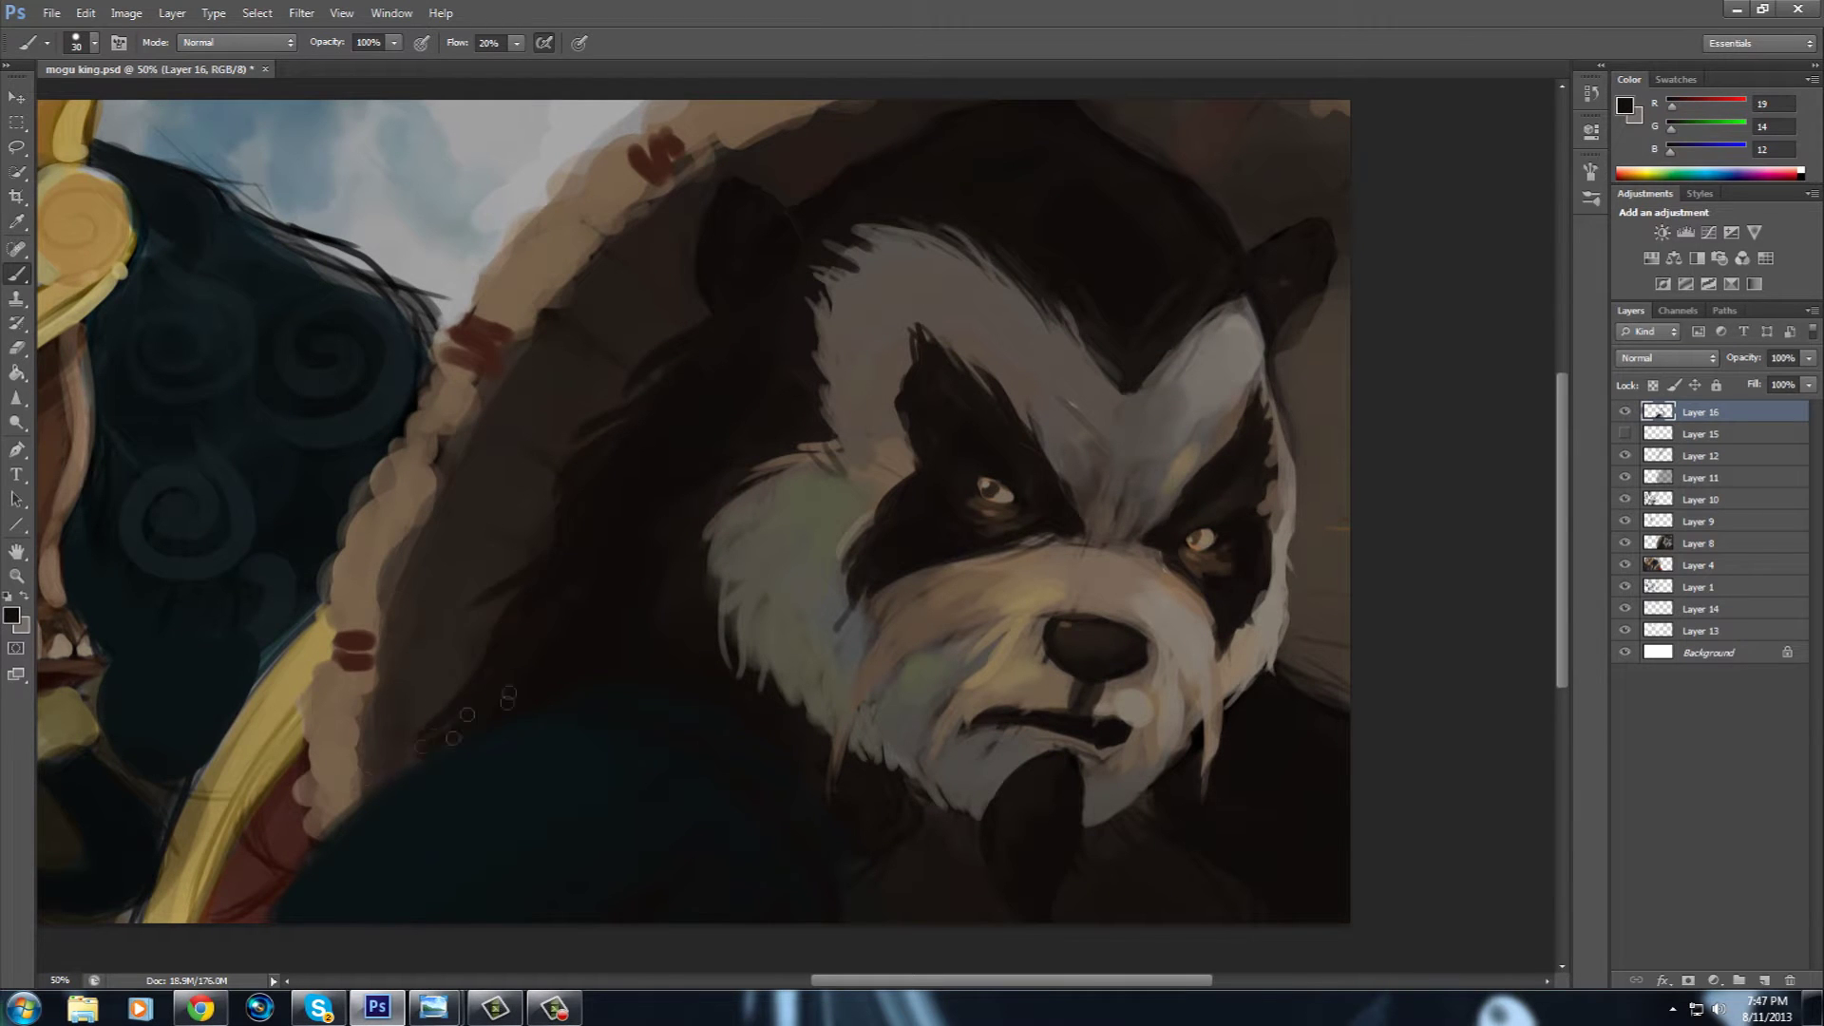
drag(1268, 670, 1012, 665)
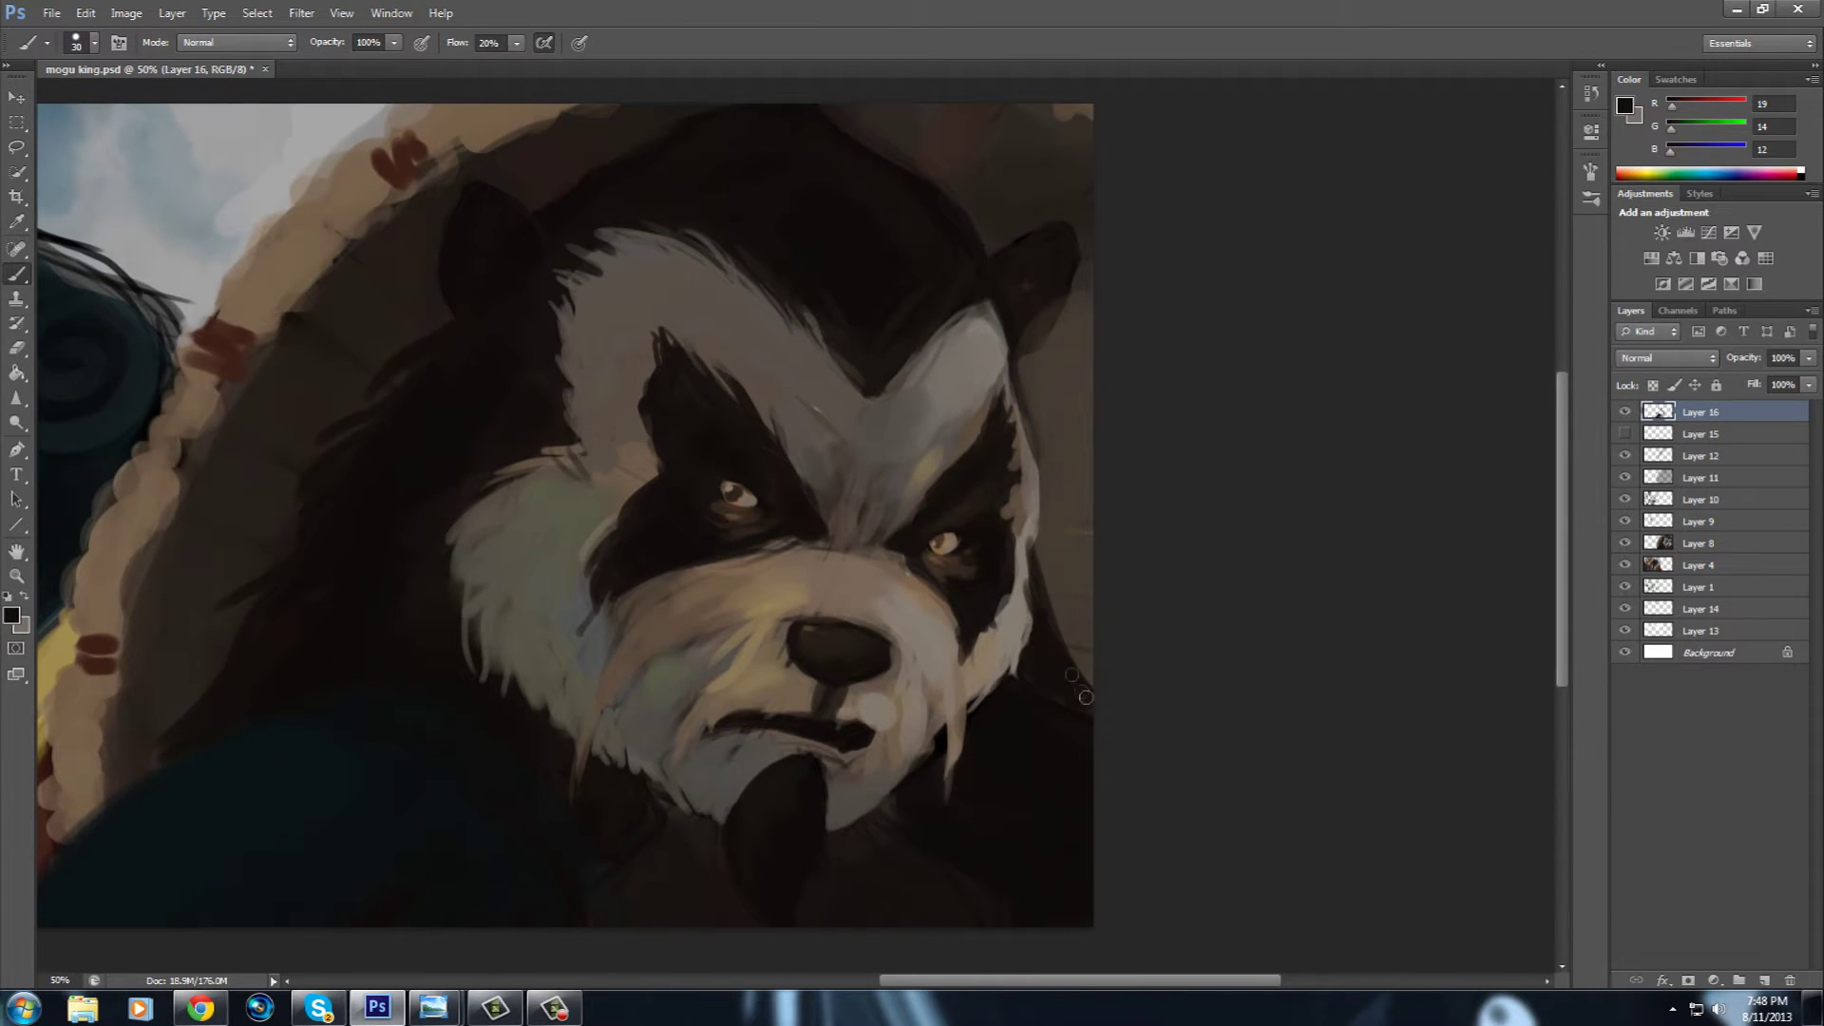
drag(1017, 614, 1008, 607)
alt+click(654, 699)
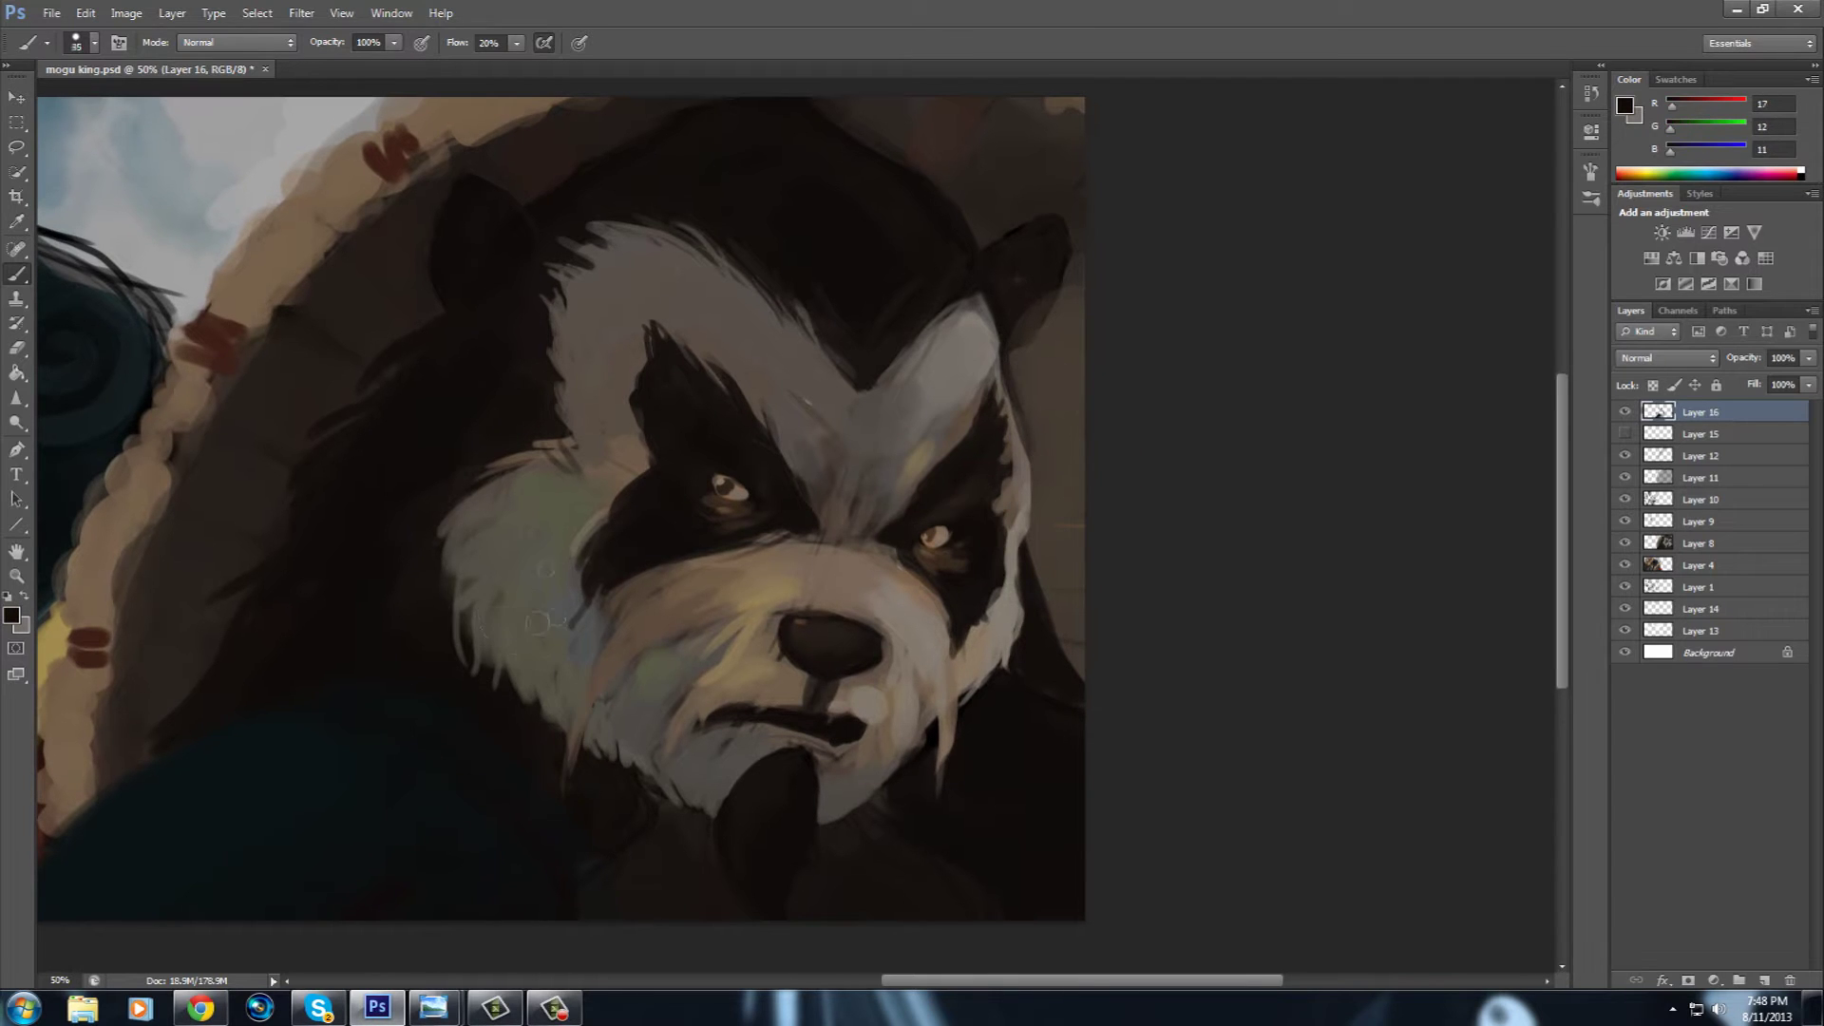
mouse_move(509, 671)
mouse_down()
mouse_move(489, 570)
mouse_move(465, 665)
mouse_move(556, 380)
mouse_up()
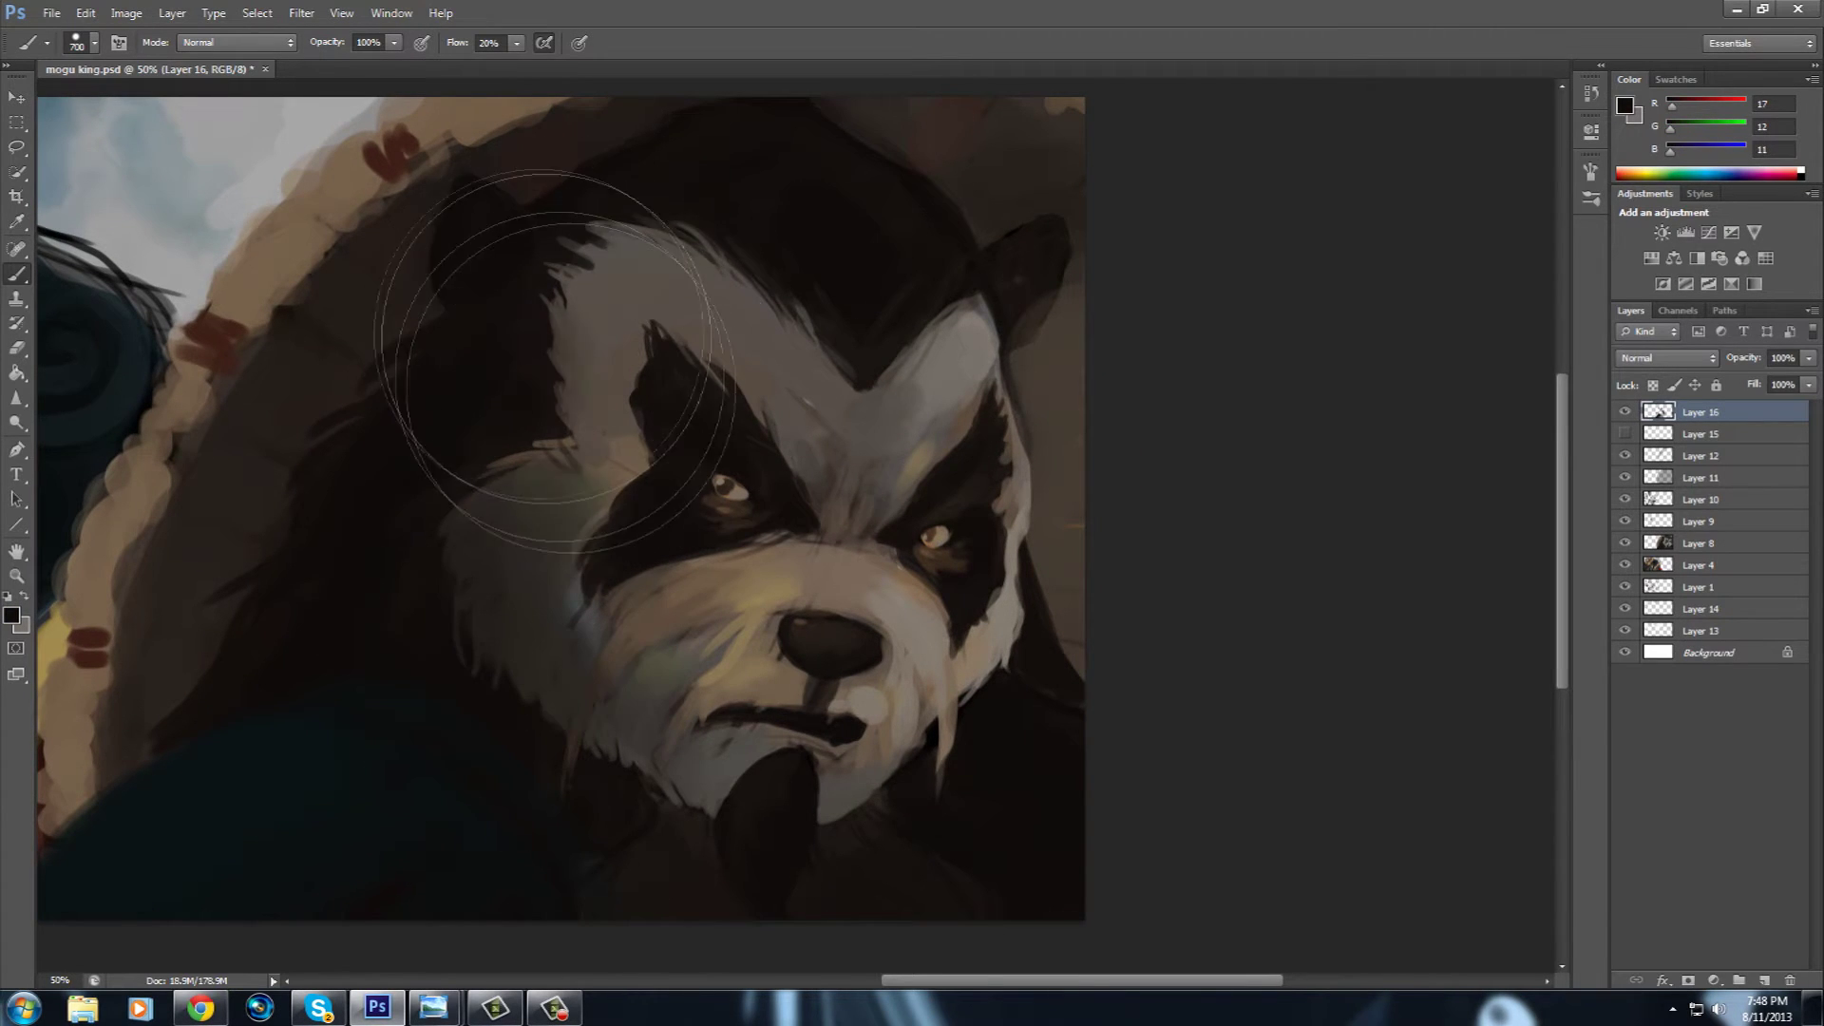
Resize the brush, sample dark brown from the panda's body, and pan toward the mogu king.
drag(1181, 346, 1418, 241)
key(bracketleft)
key(bracketleft)
key(bracketleft)
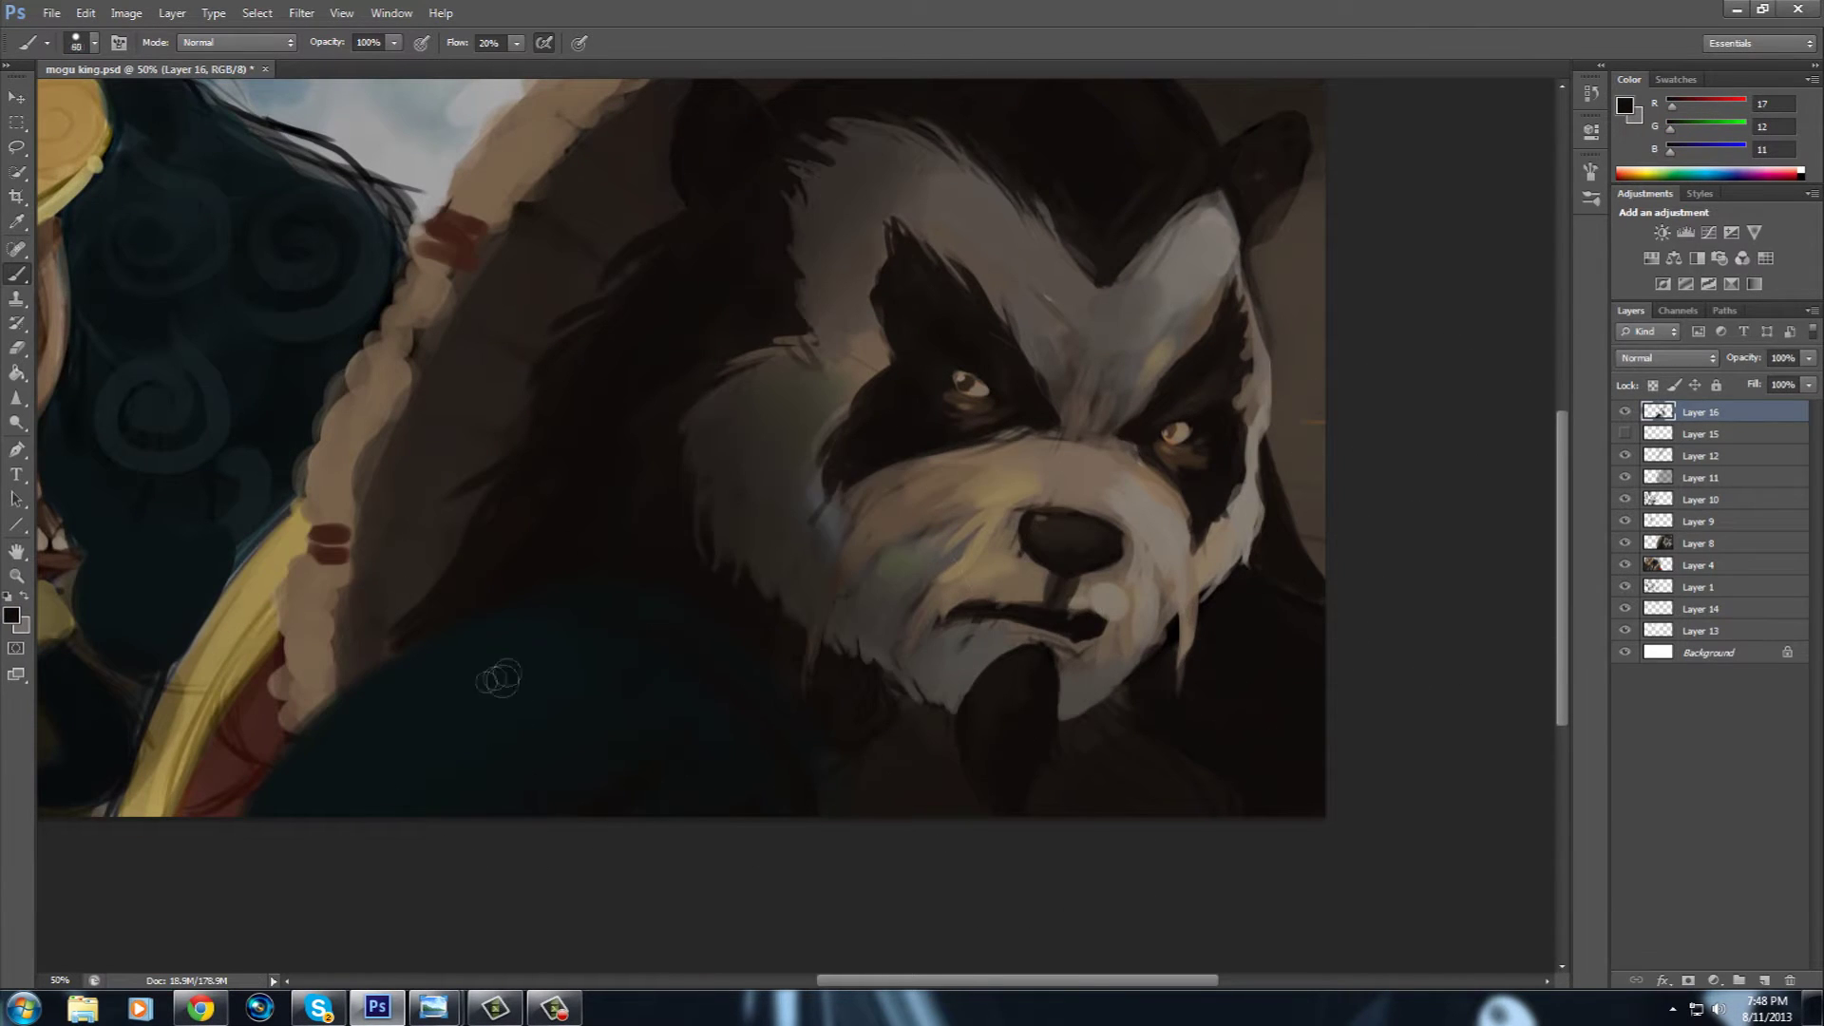
key(bracketright)
key(bracketright)
key(bracketright)
mouse_move(483, 761)
mouse_down()
mouse_move(577, 838)
mouse_move(684, 867)
mouse_up()
alt+click(997, 772)
drag(940, 765, 945, 835)
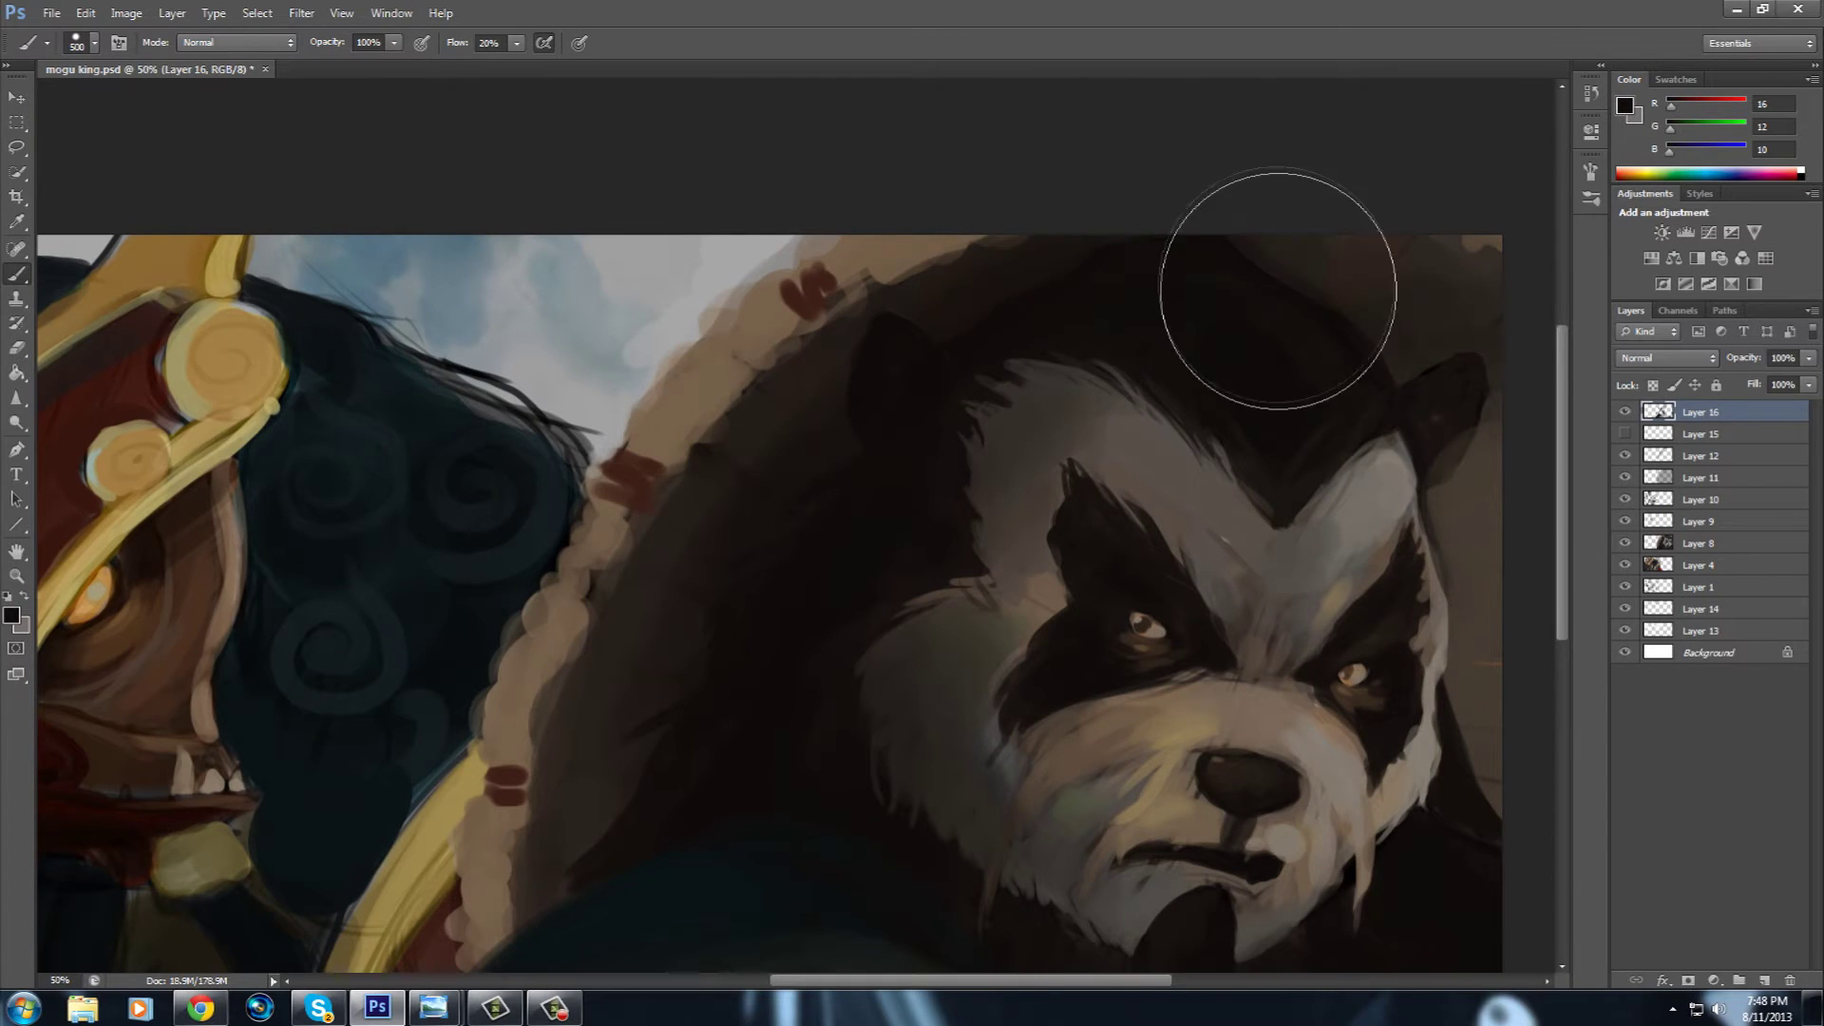
drag(574, 794, 1134, 680)
Sample light greys from the sky and brush them along the mogu's left hair edge.
key(bracketleft)
key(bracketleft)
key(bracketleft)
alt+click(825, 556)
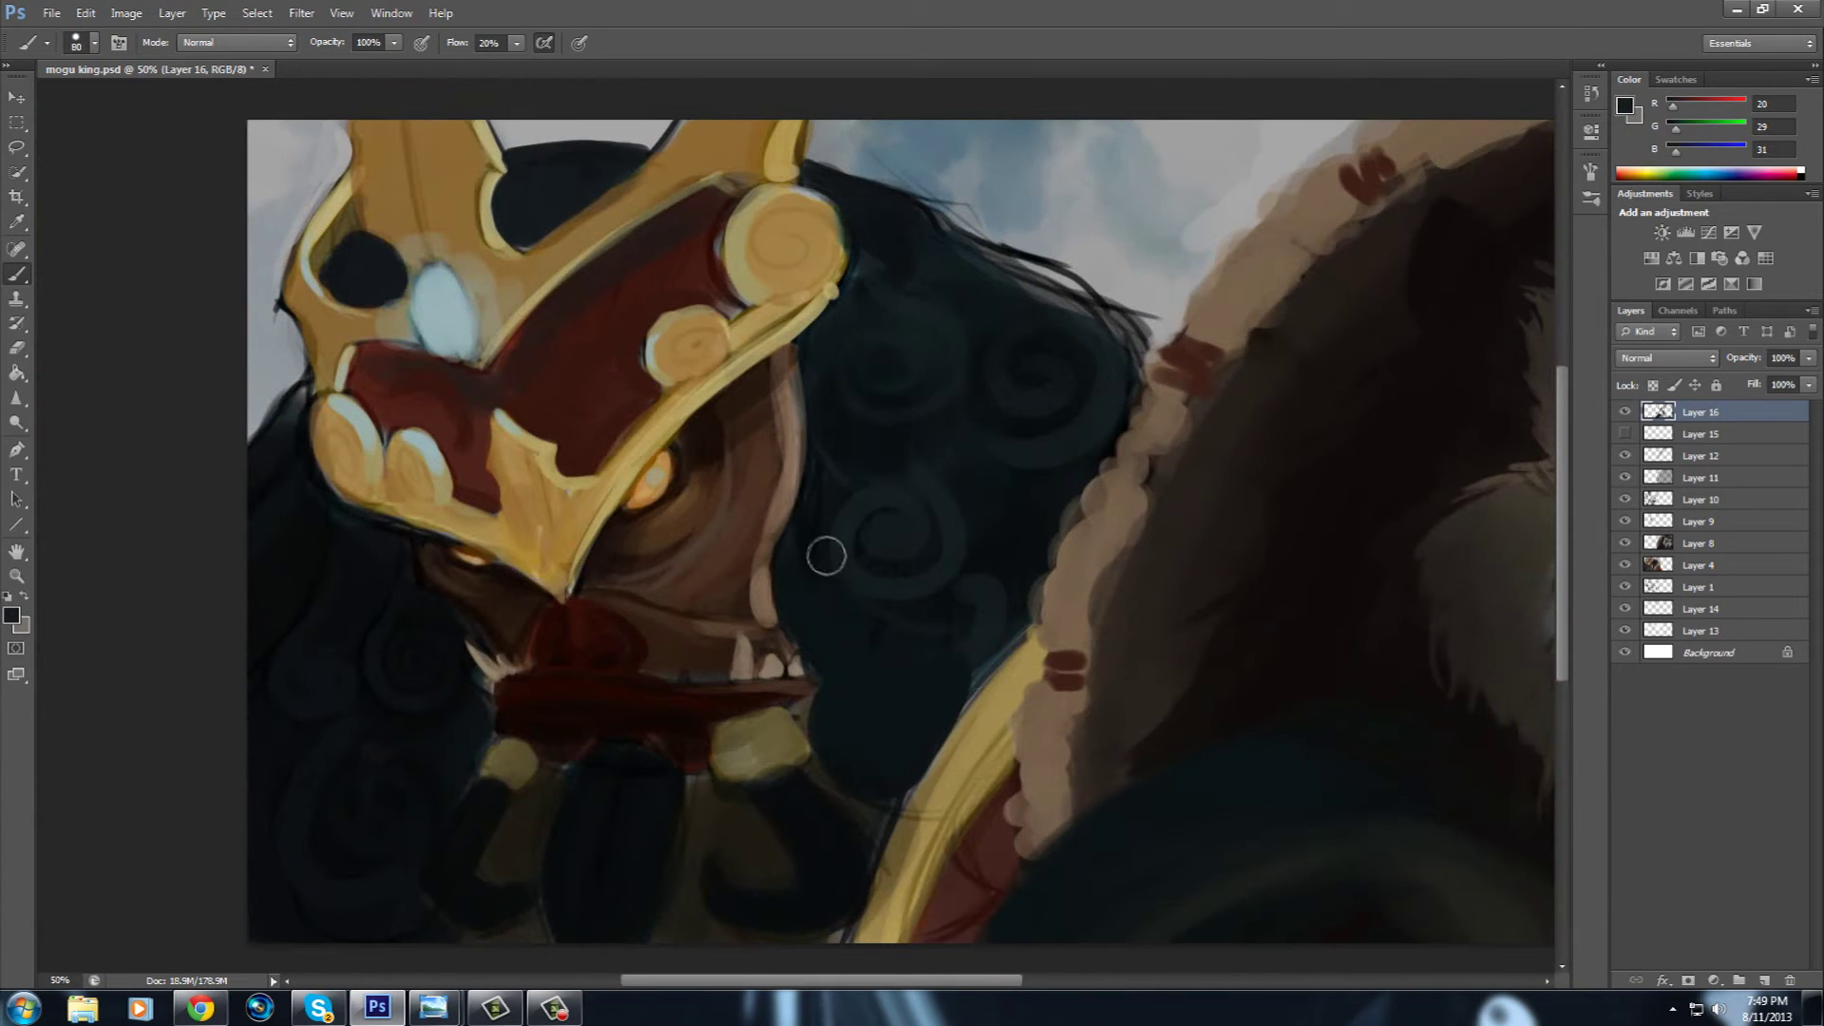
alt+click(265, 367)
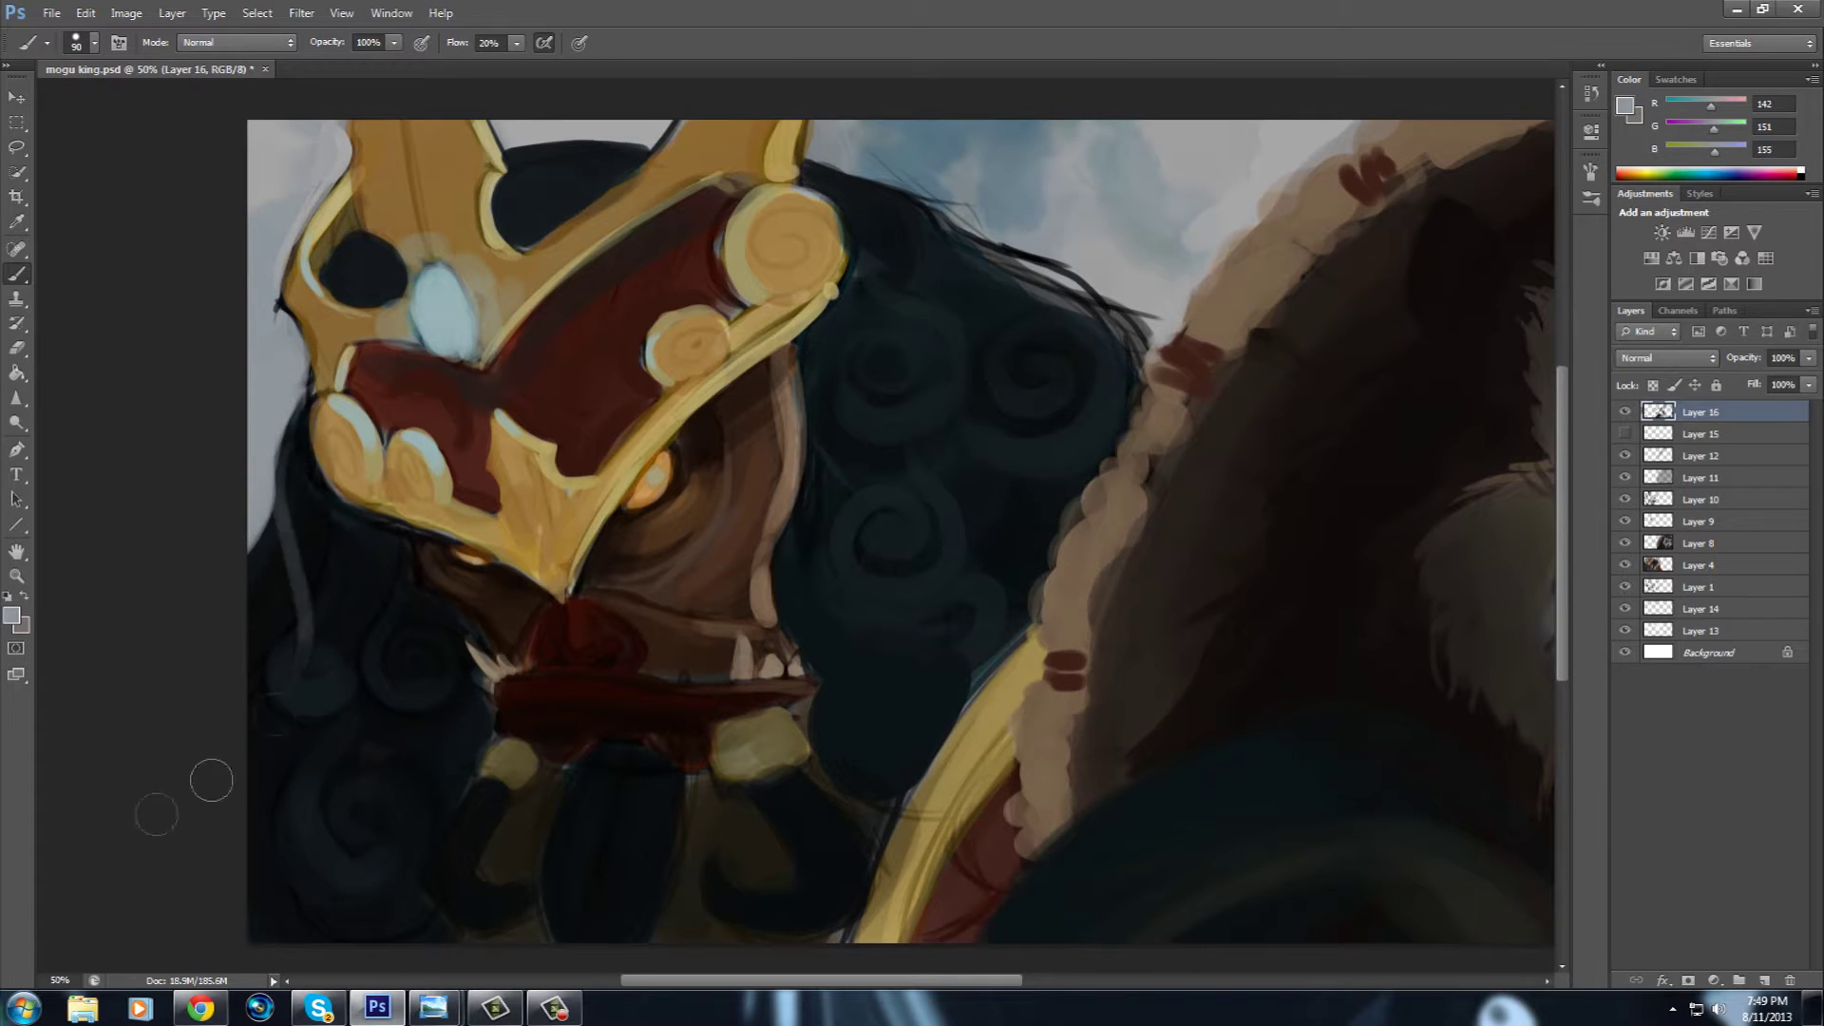
drag(401, 497, 472, 618)
alt+click(359, 353)
drag(664, 507, 599, 512)
alt+click(499, 242)
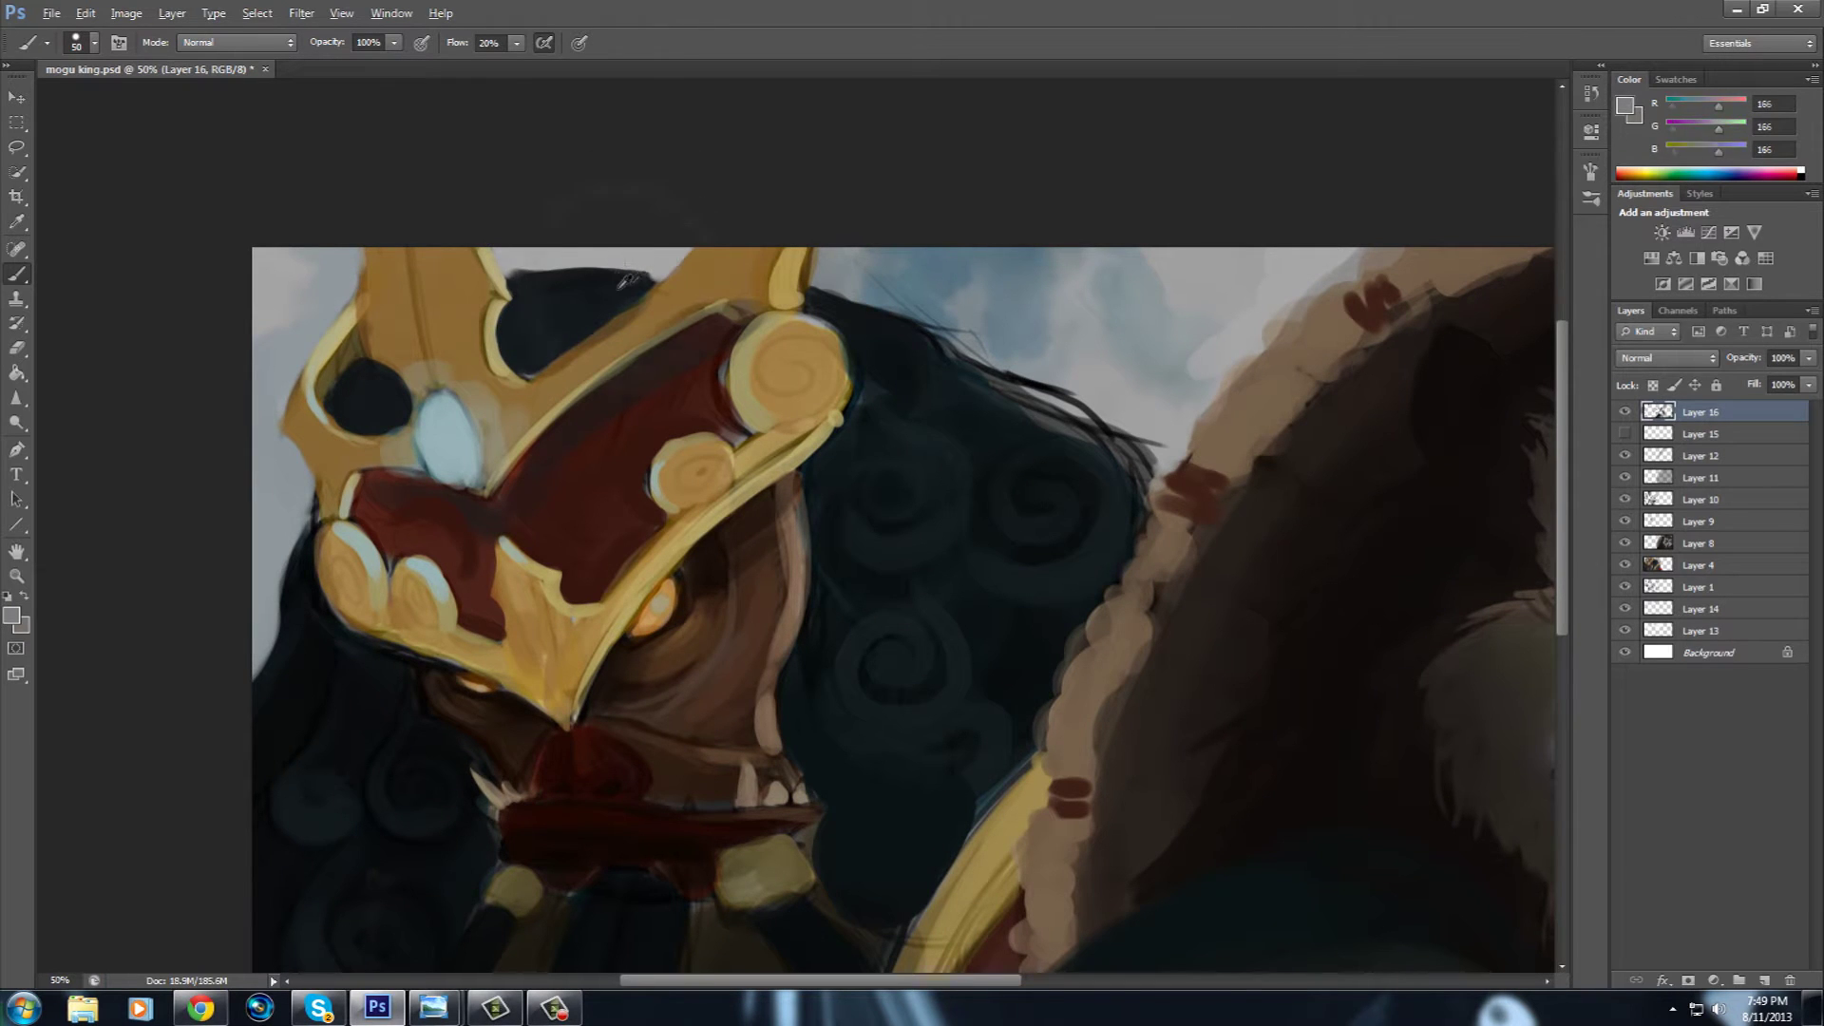
Zoom the view and select Layer 16 through Layer 13 together.
alt+scroll(835, 652, down, 2)
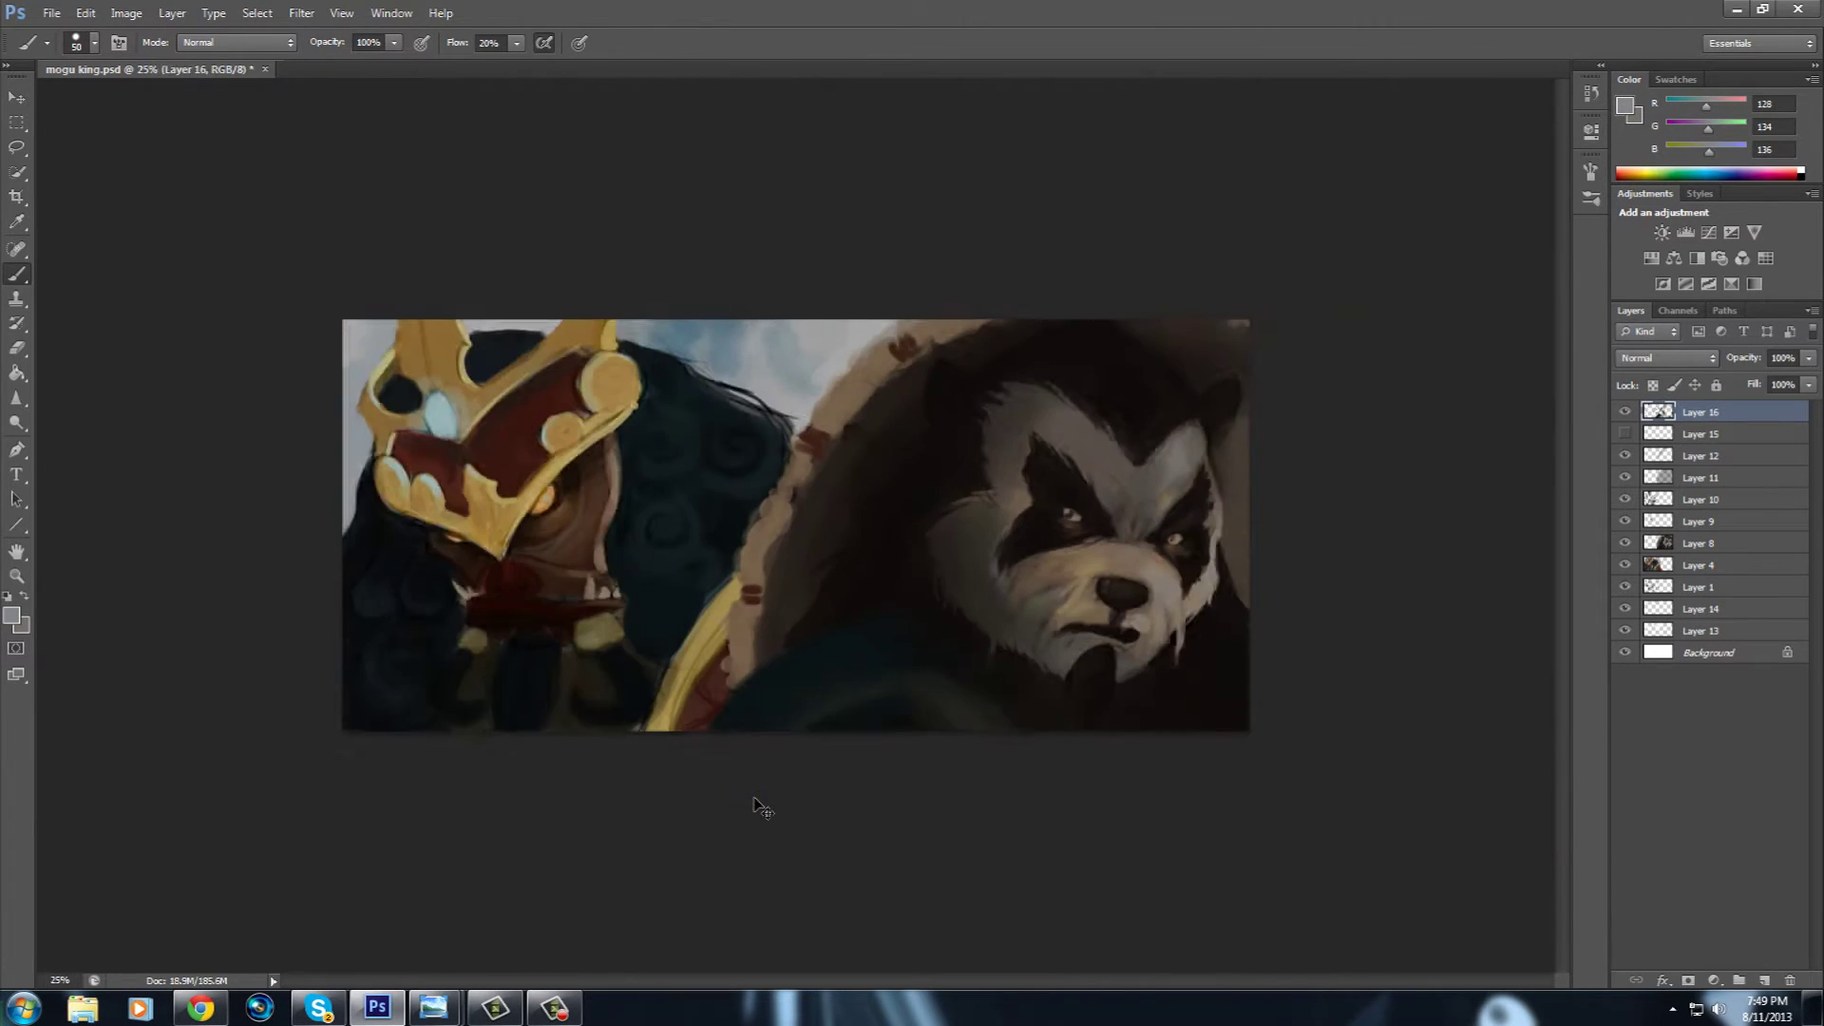
alt+scroll(757, 806, up, 1)
shift+click(1700, 630)
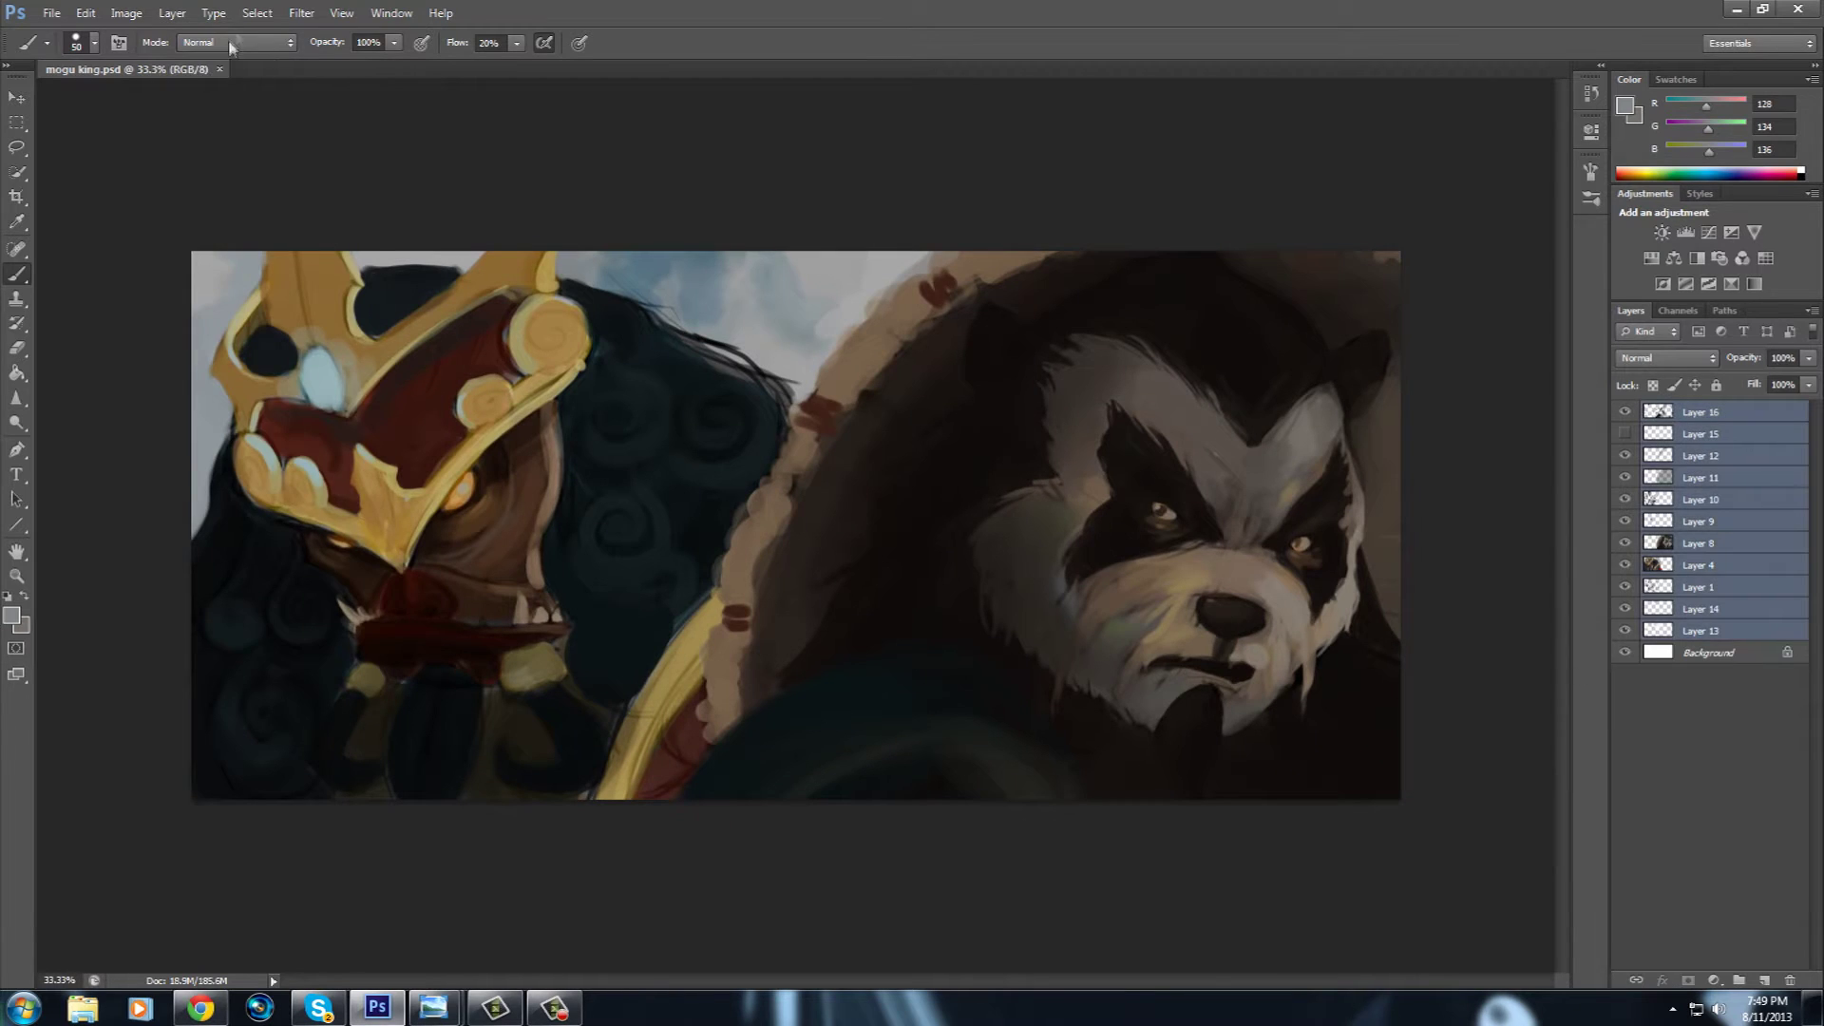
Merge Layers 16 through 13 into Layer 16.
click(172, 12)
click(204, 581)
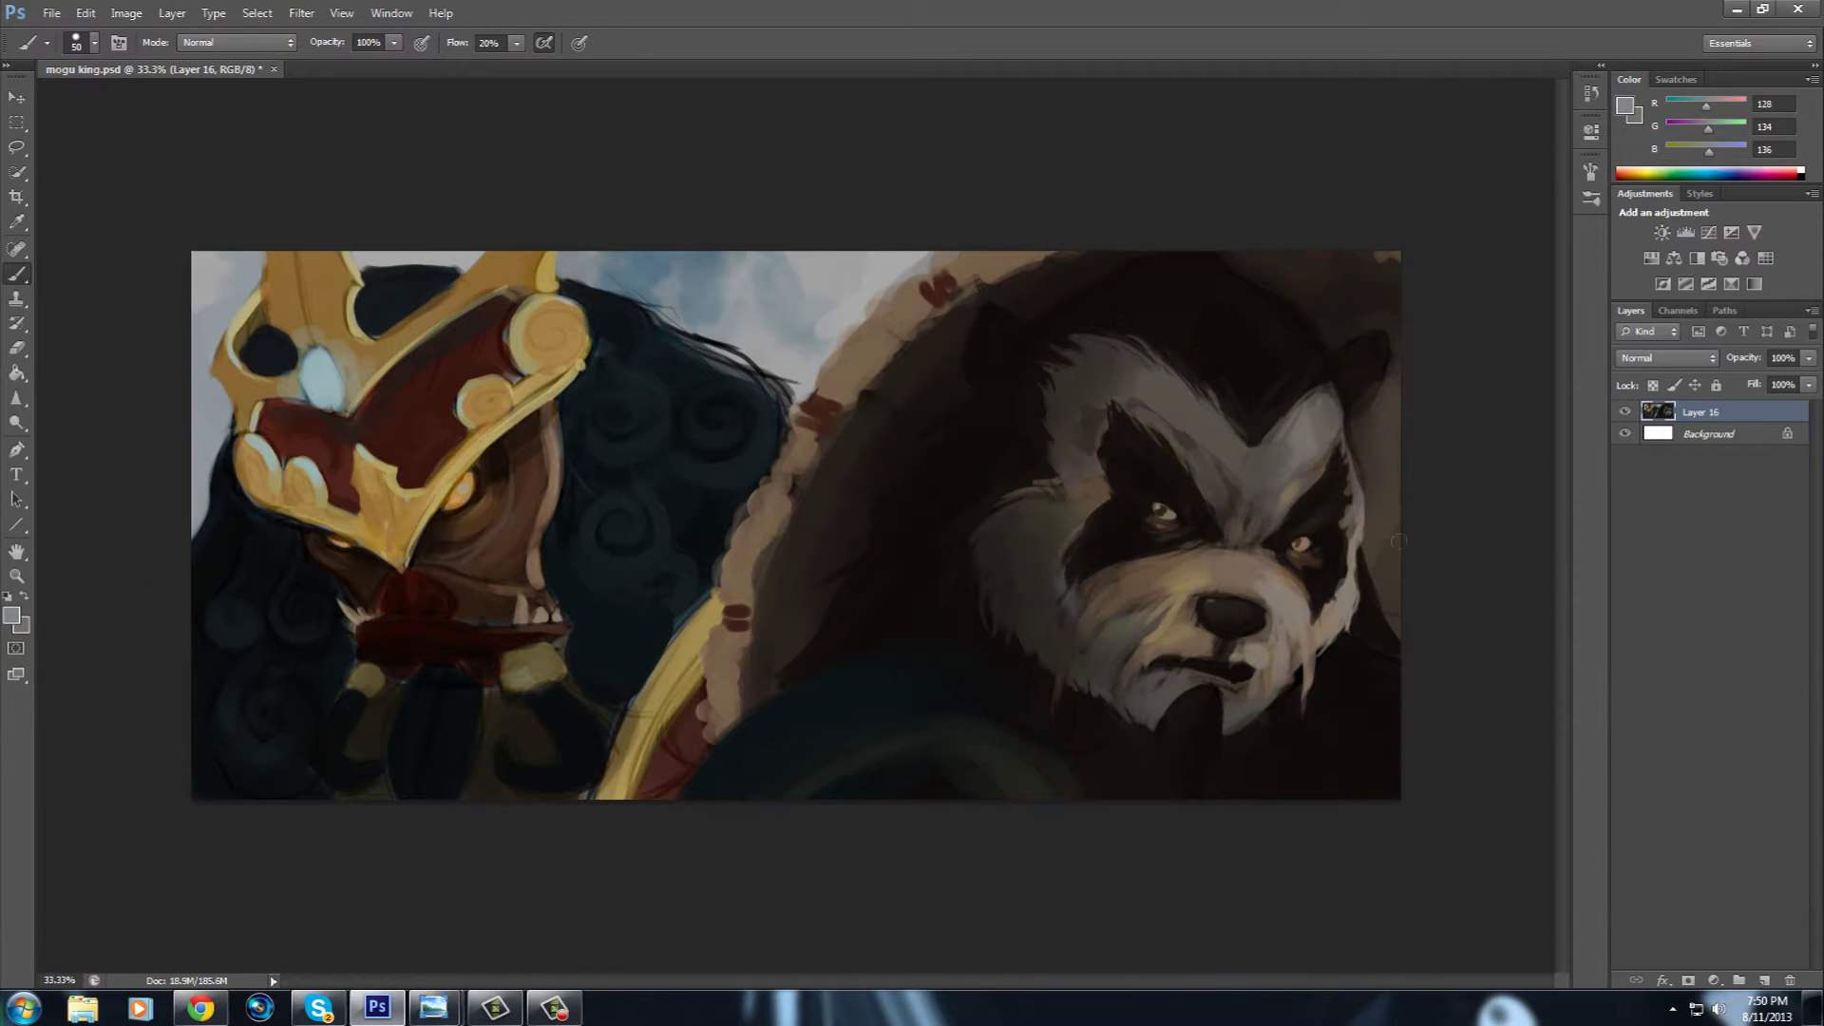
key(l)
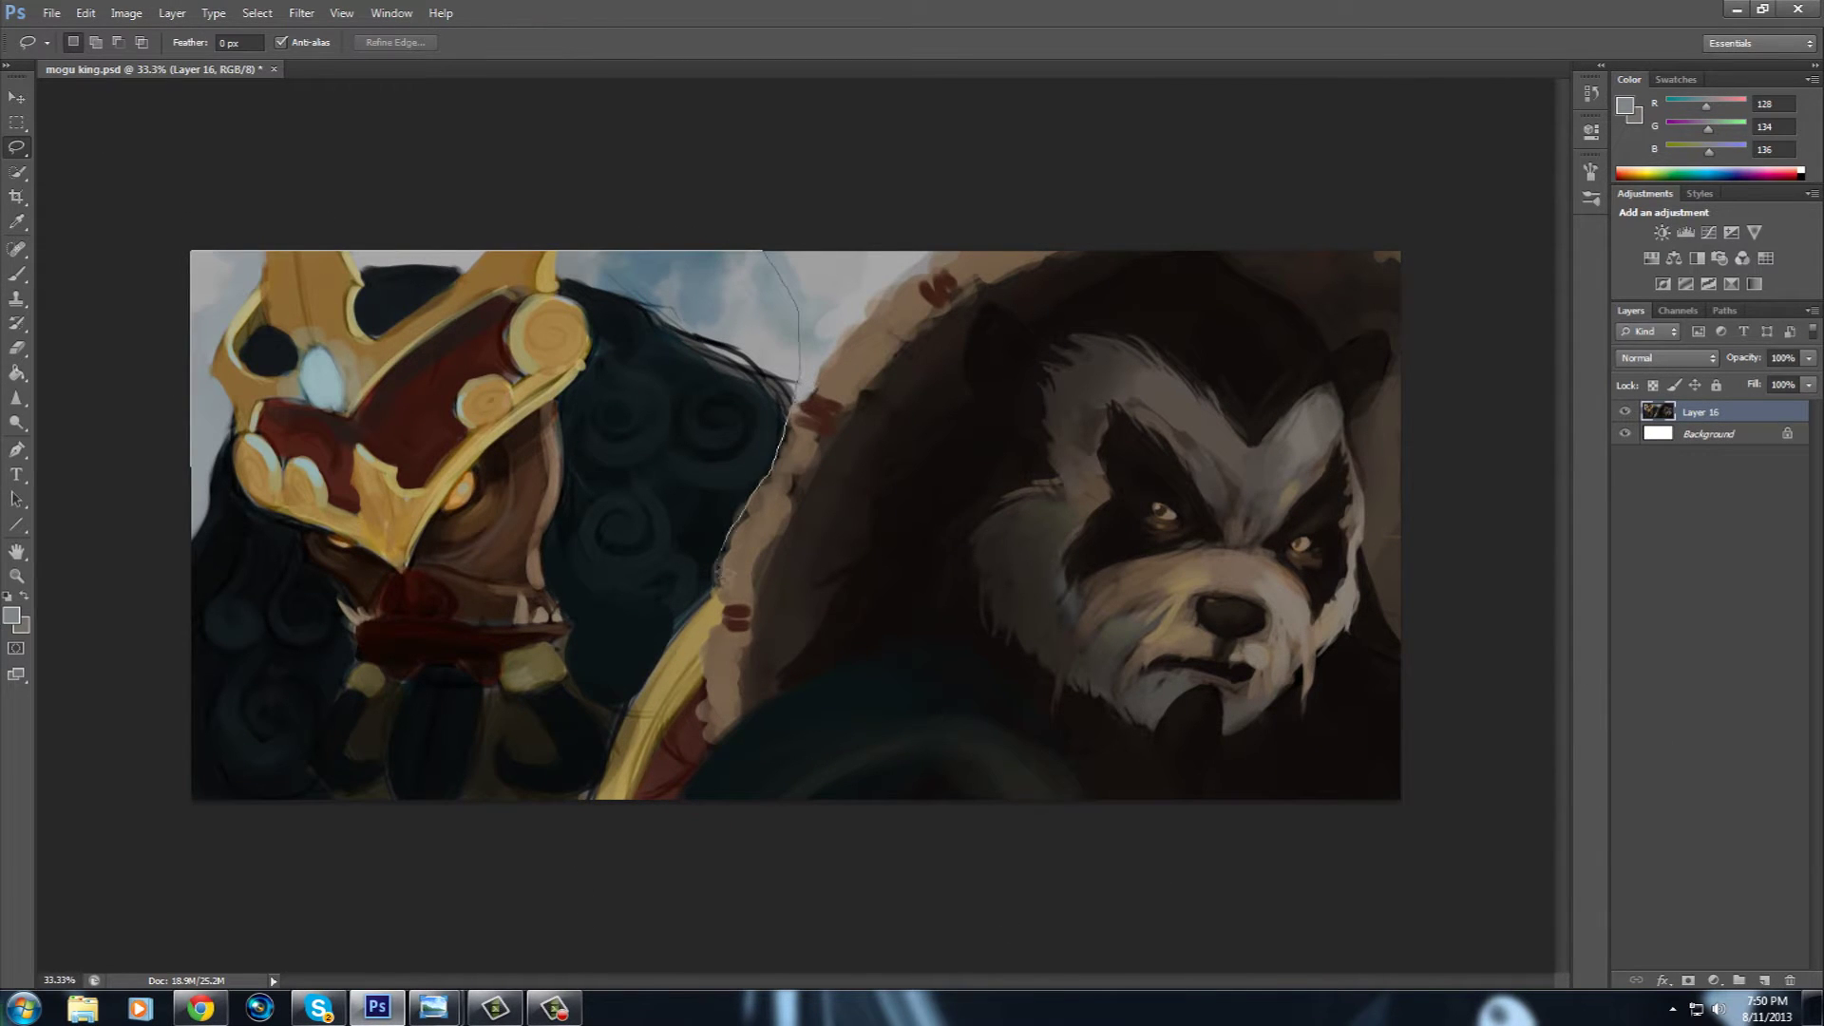
Lasso the mogu king, scale it to about 109% shifted up-left, and commit.
key(ctrl+t)
drag(797, 251, 835, 224)
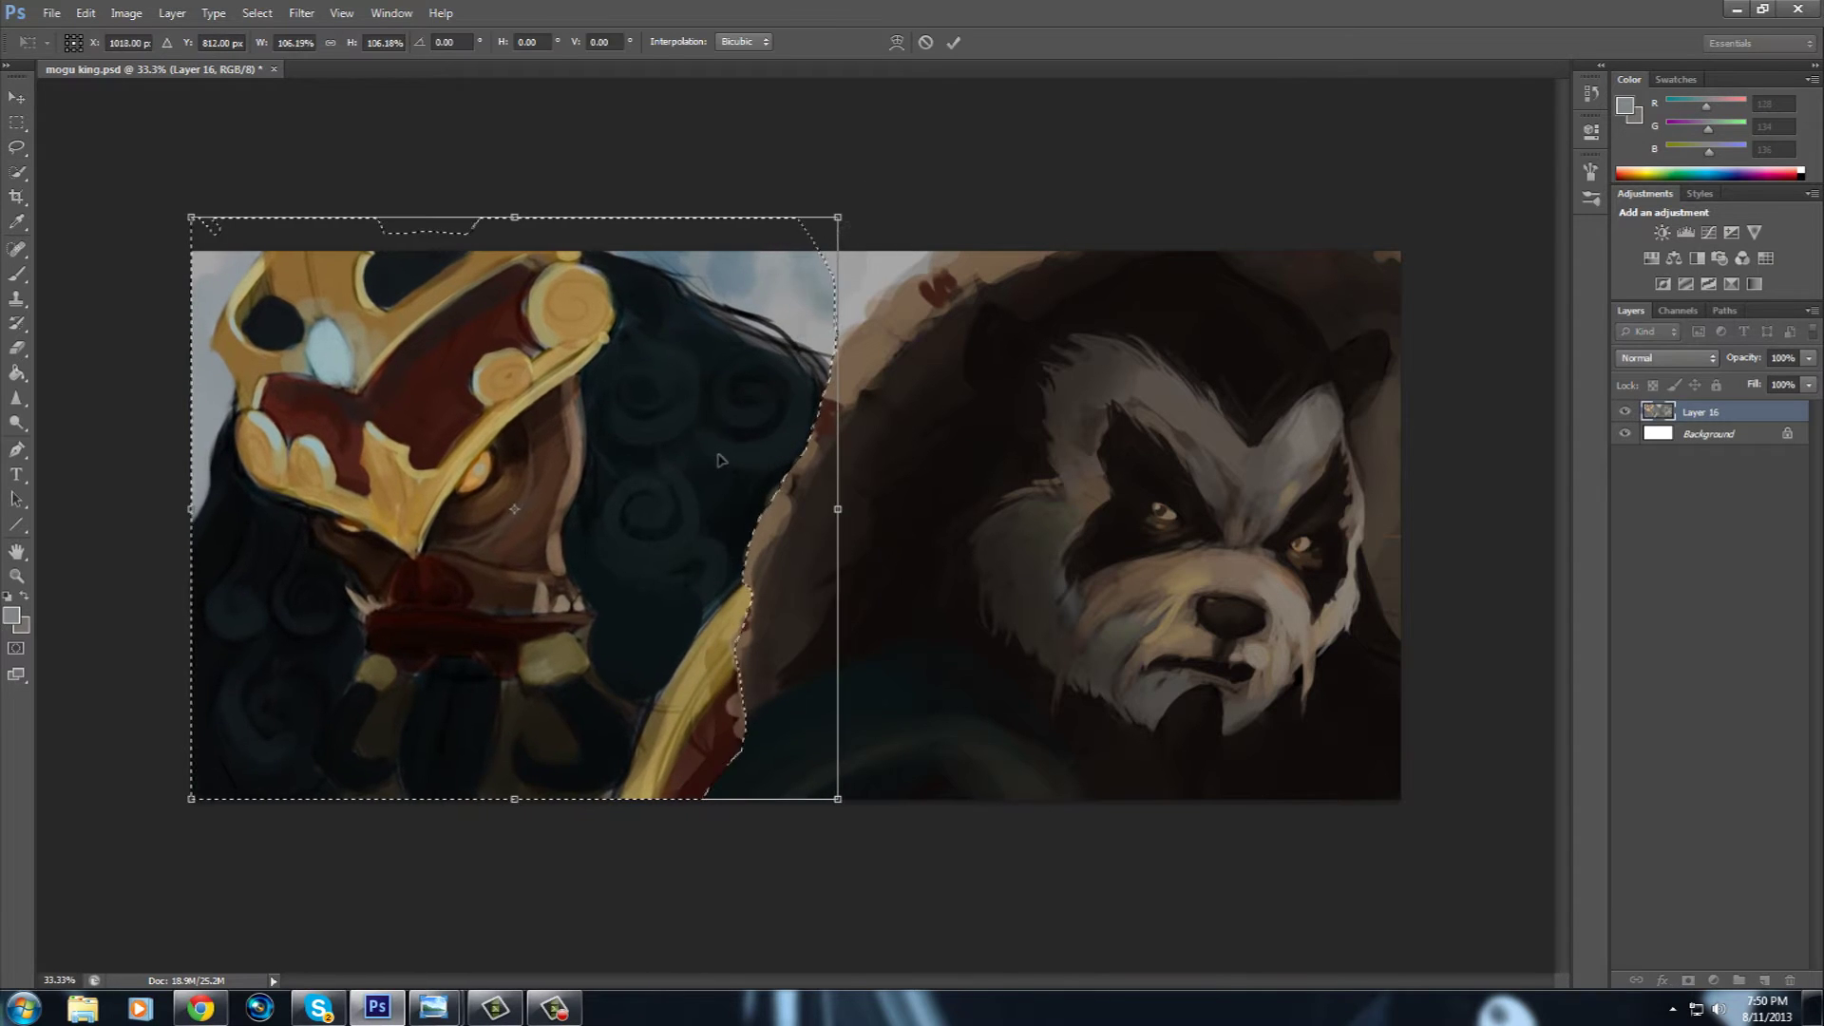
mouse_move(733, 473)
mouse_down()
mouse_move(707, 468)
mouse_move(768, 435)
mouse_up()
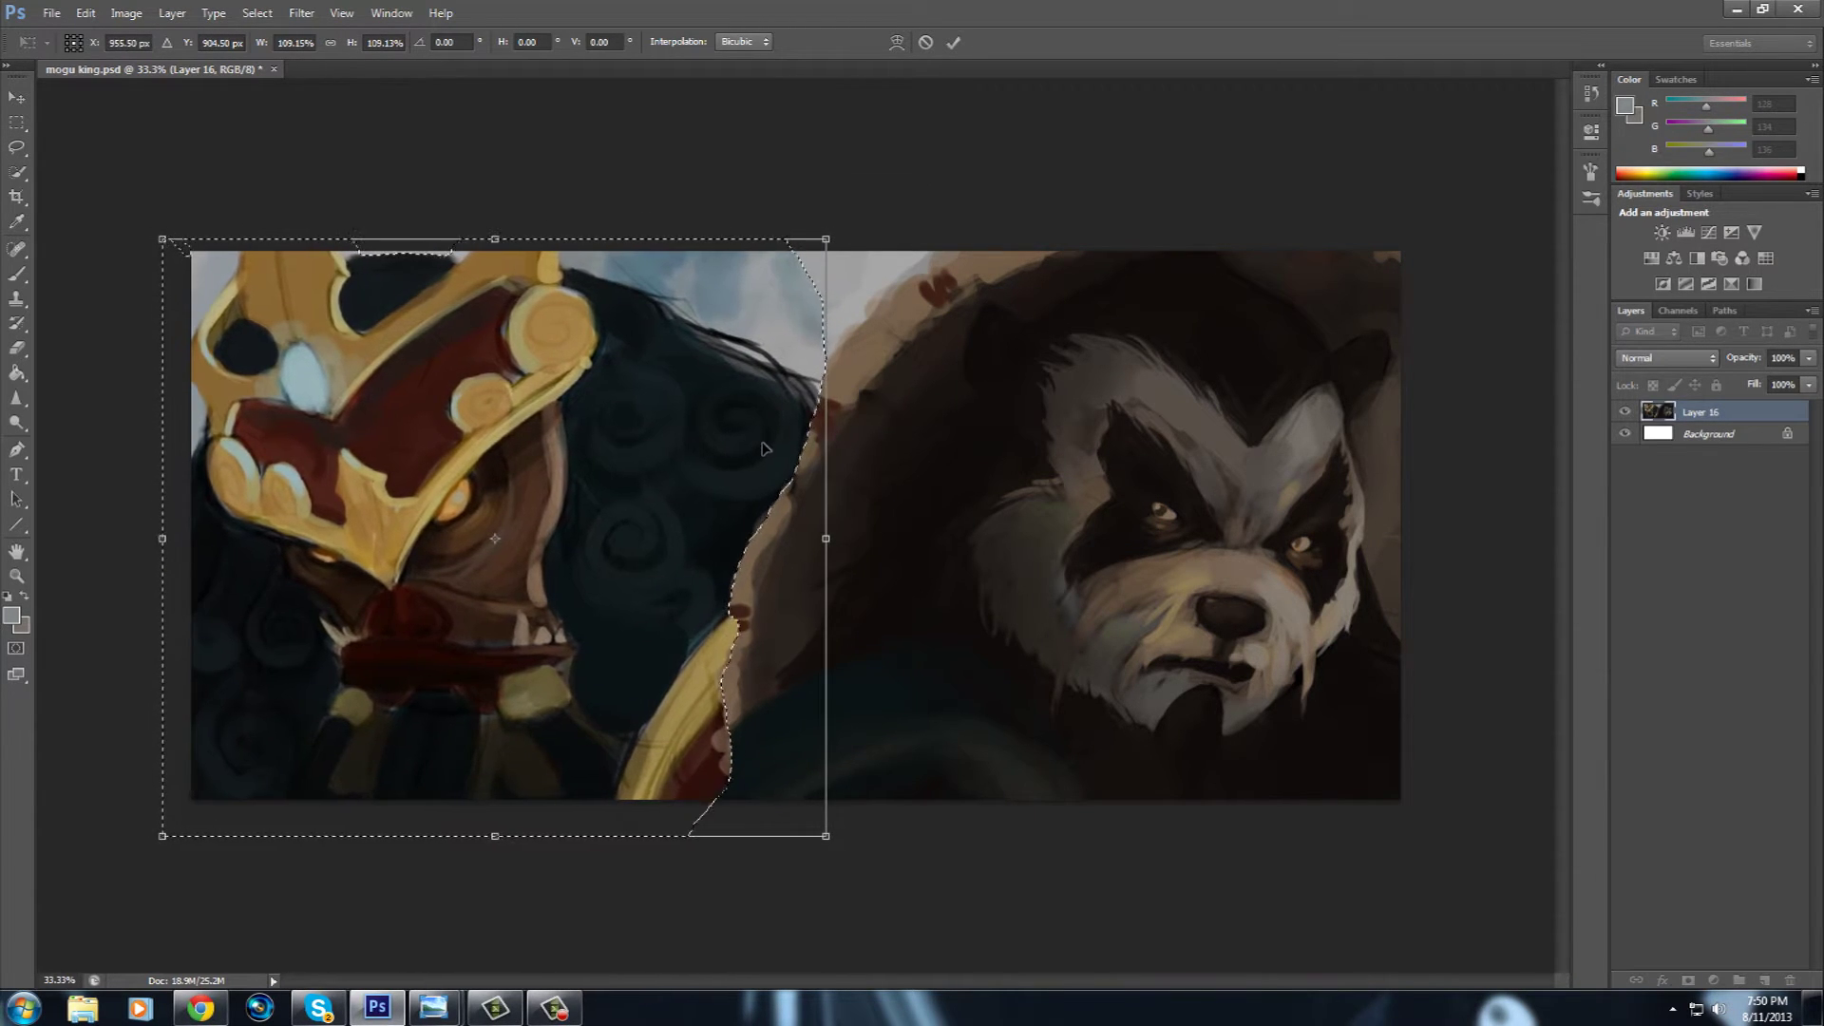
key(Return)
key(ctrl+d)
key(b)
drag(812, 268, 822, 309)
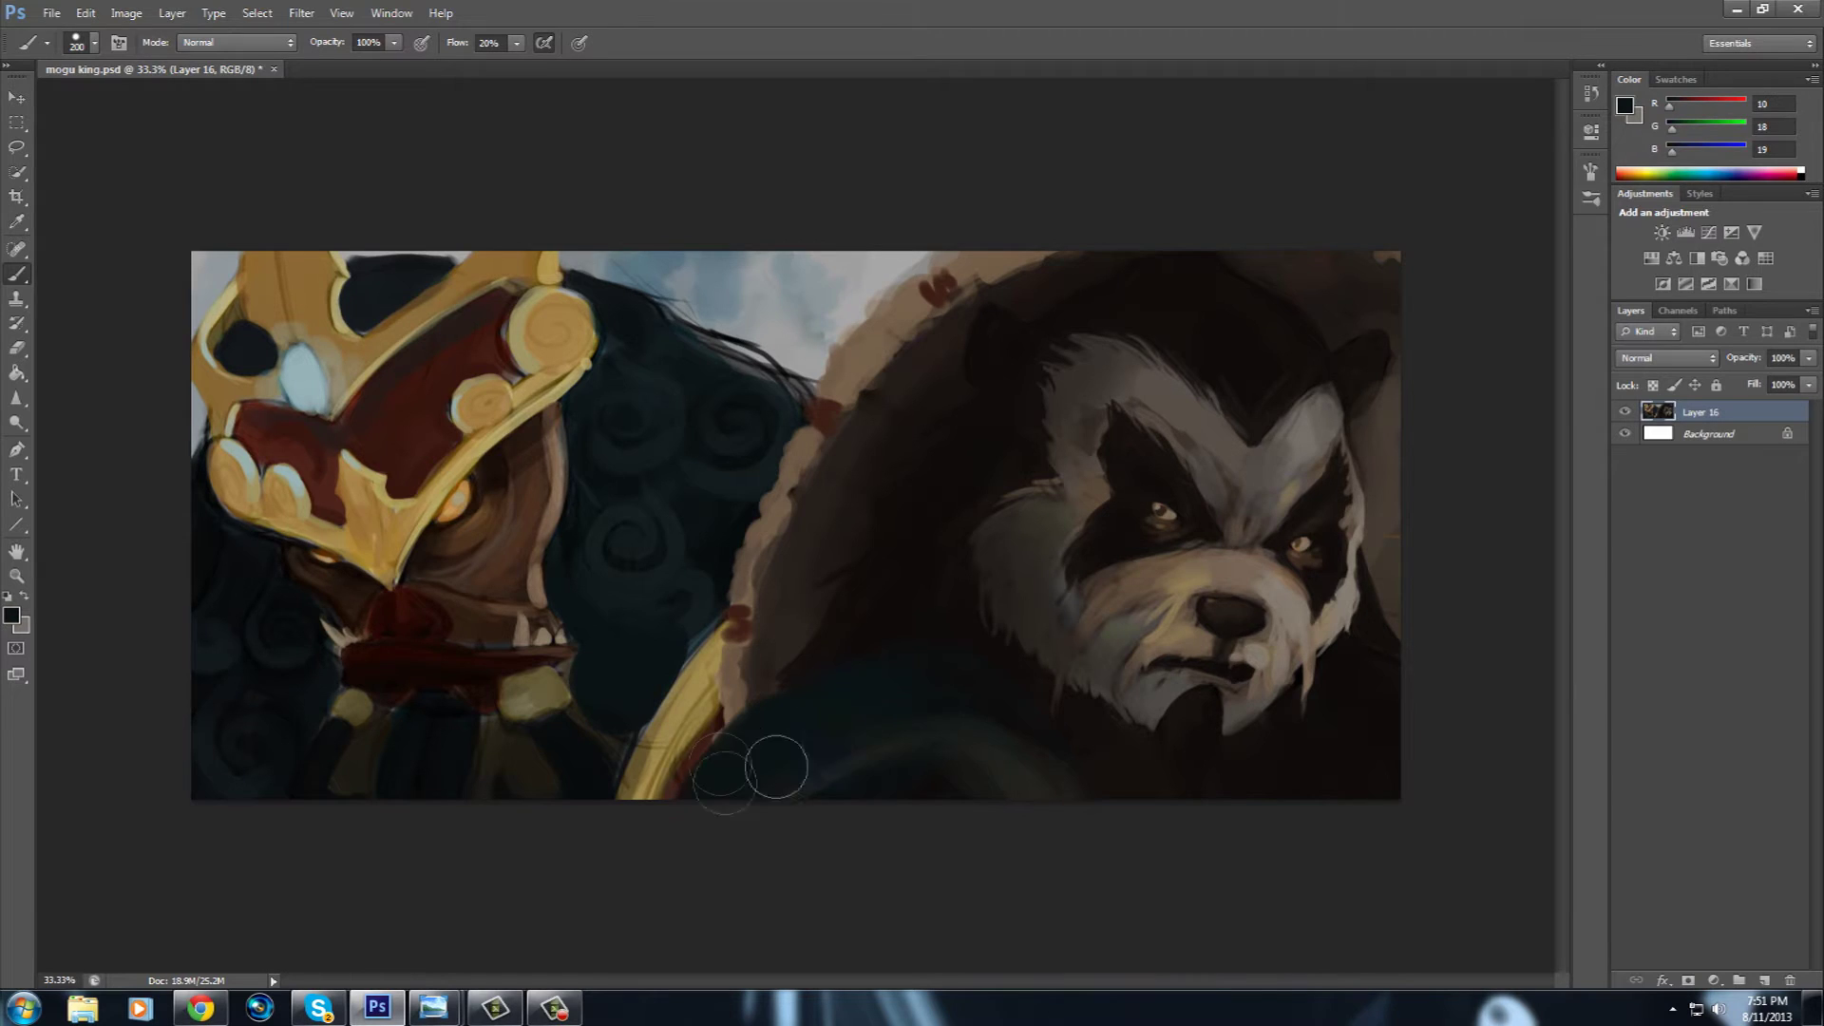
Shrink the panda to about 96% and cover the exposed white right and top edges with dark brown.
alt+click(1026, 788)
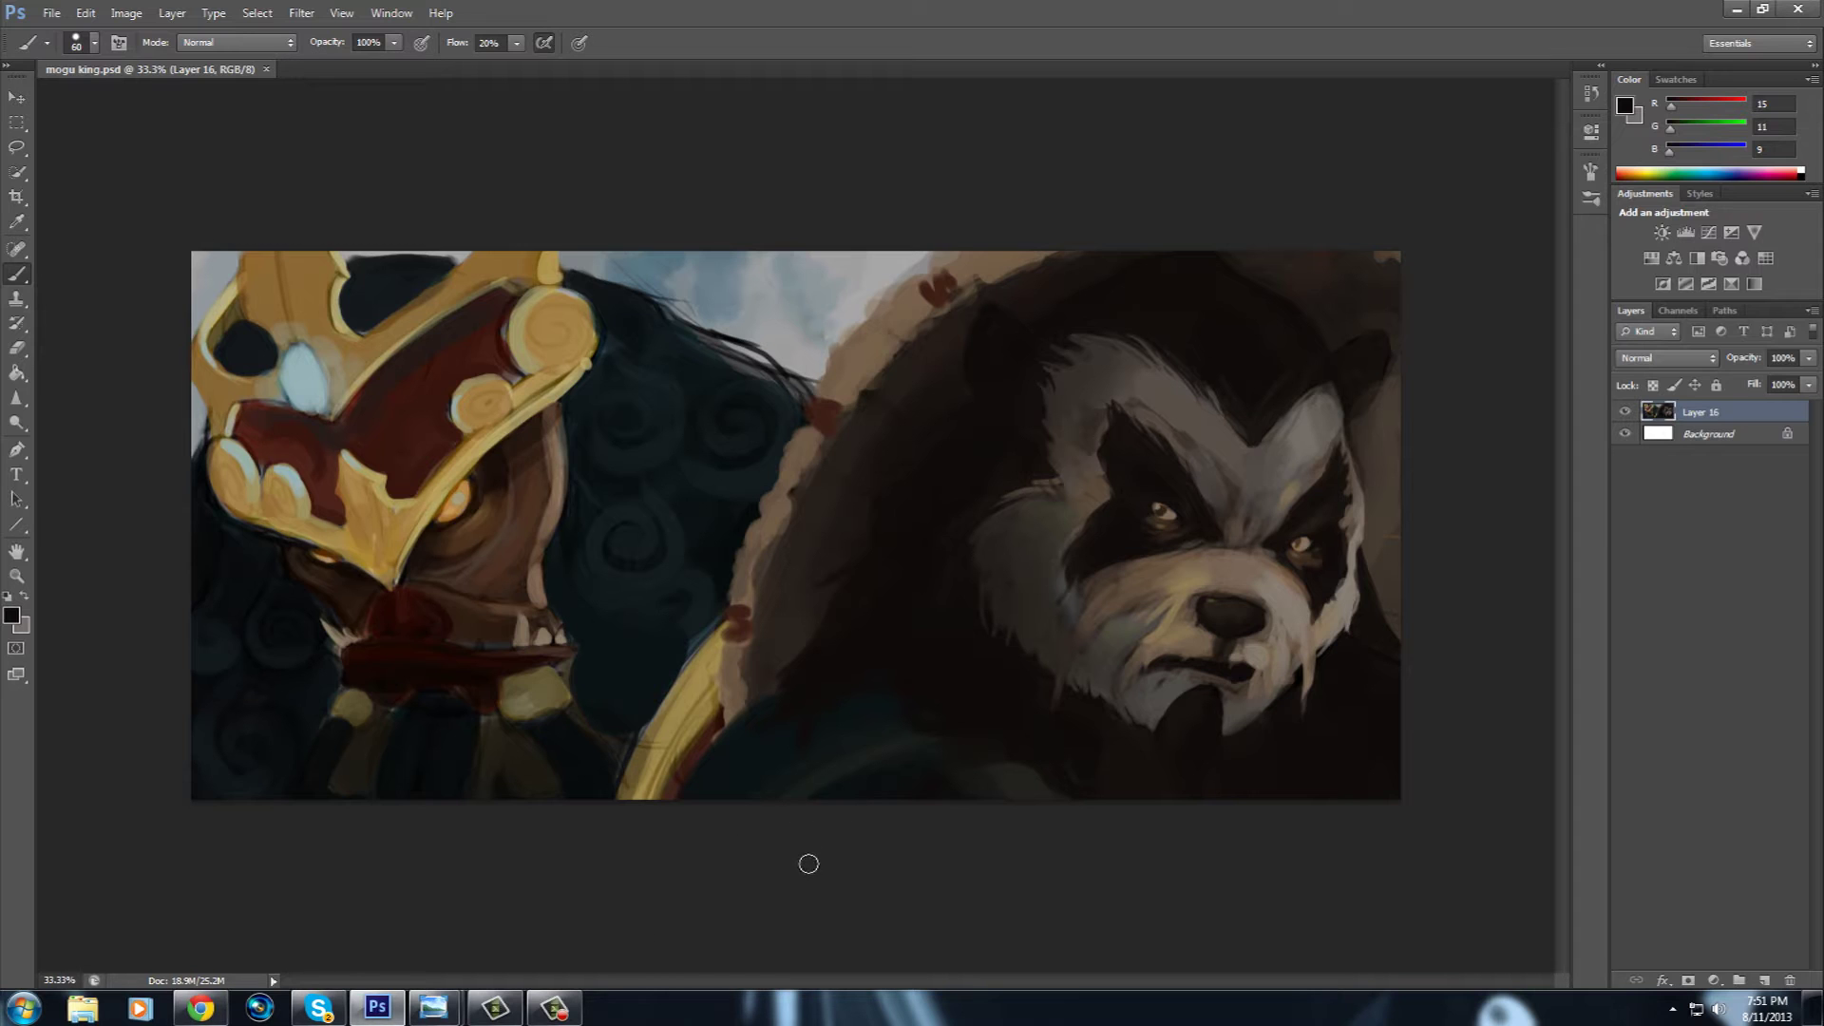
key(l)
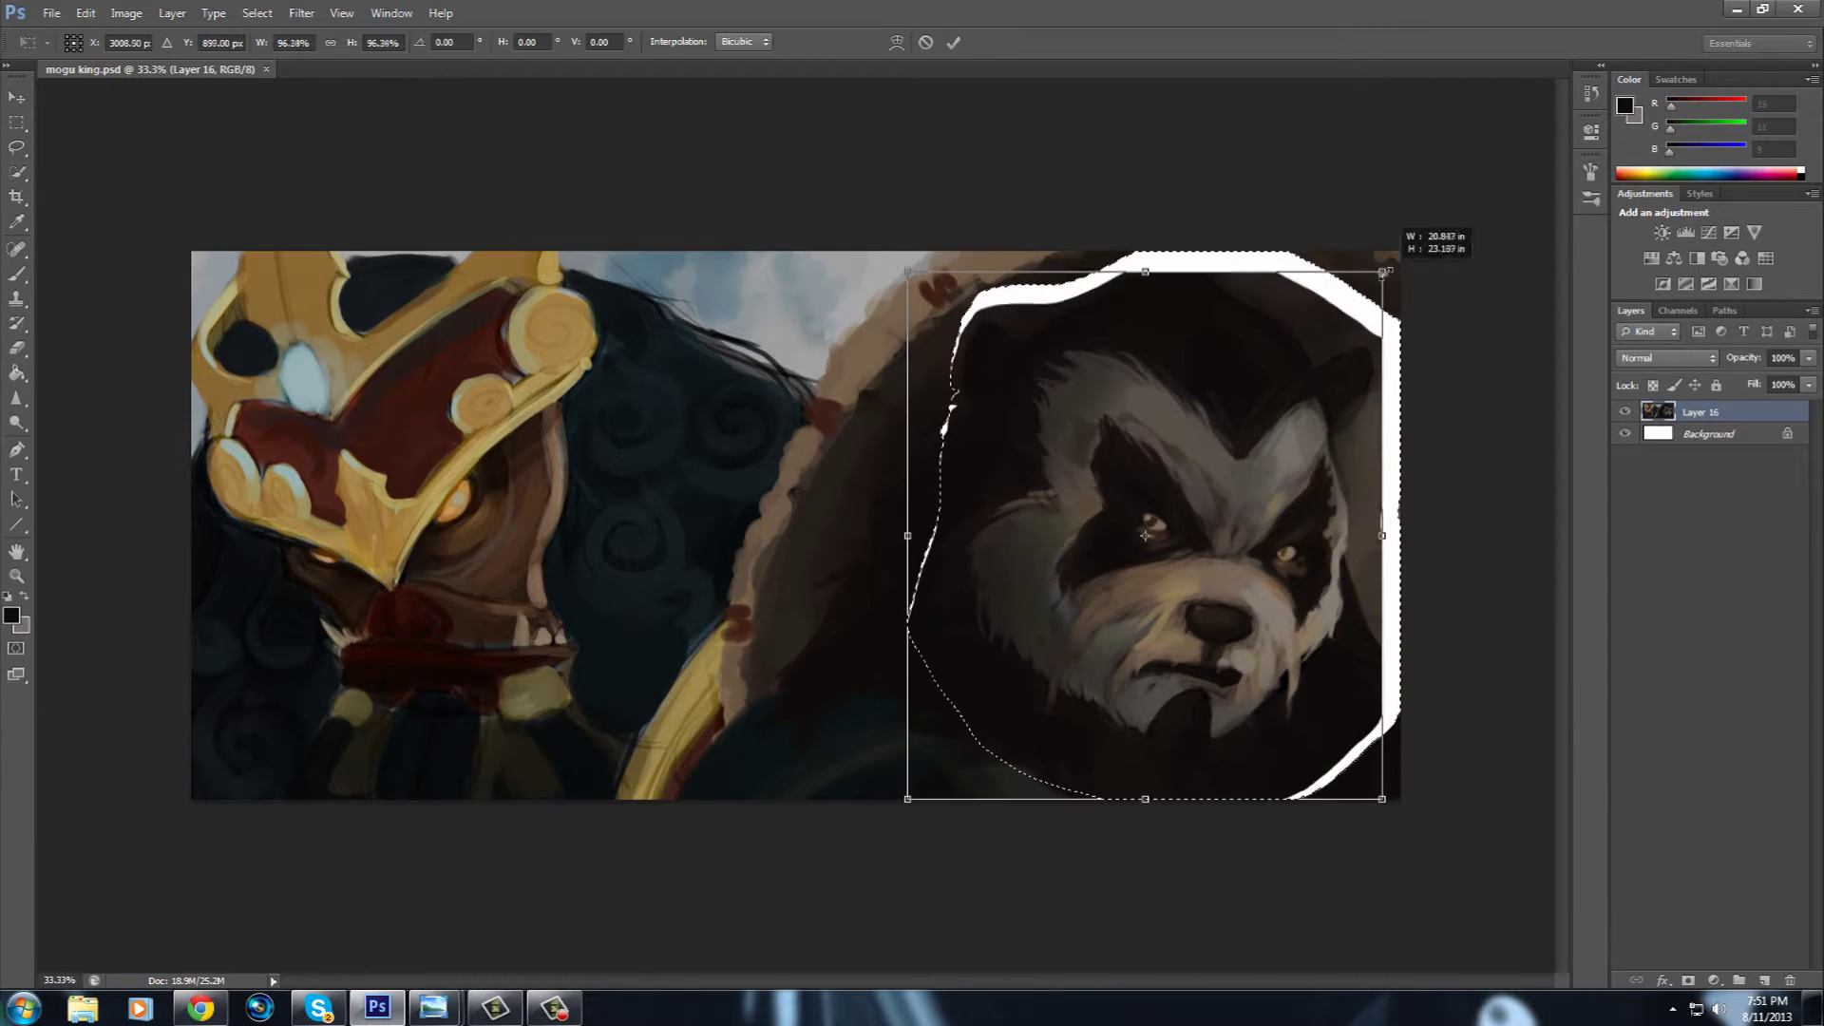
key(b)
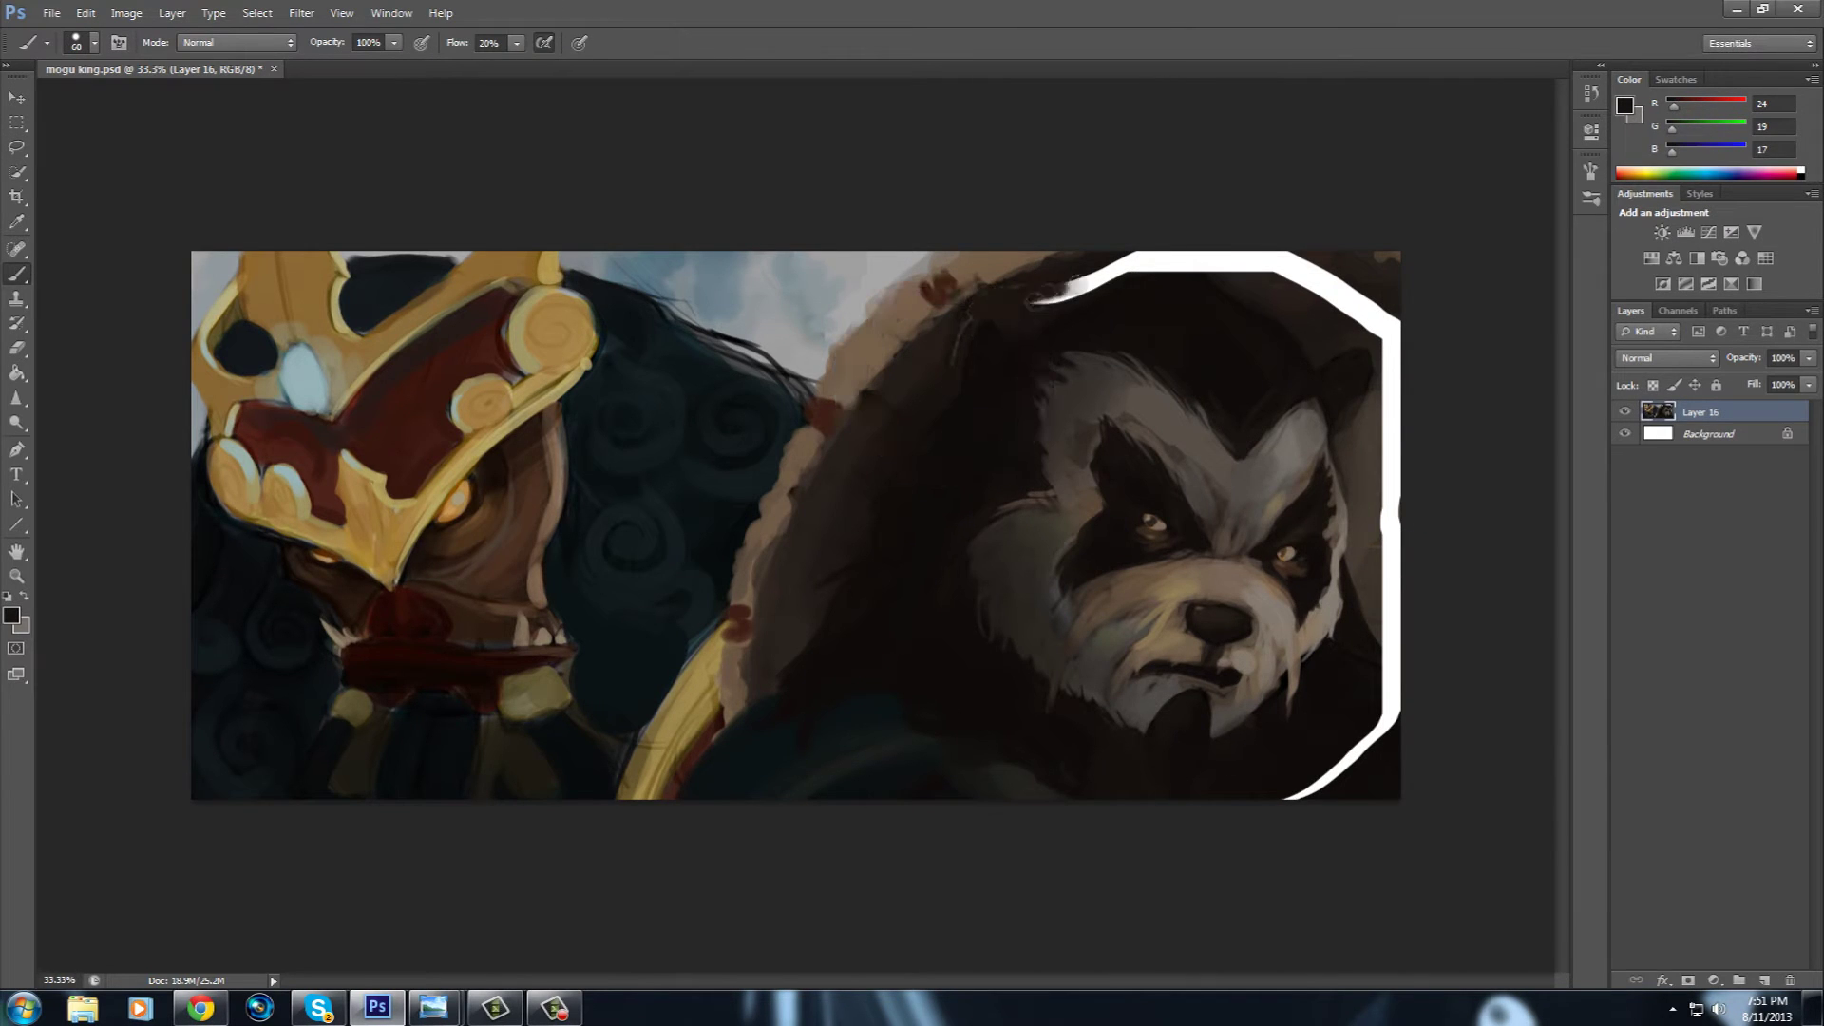
drag(1391, 389, 1351, 759)
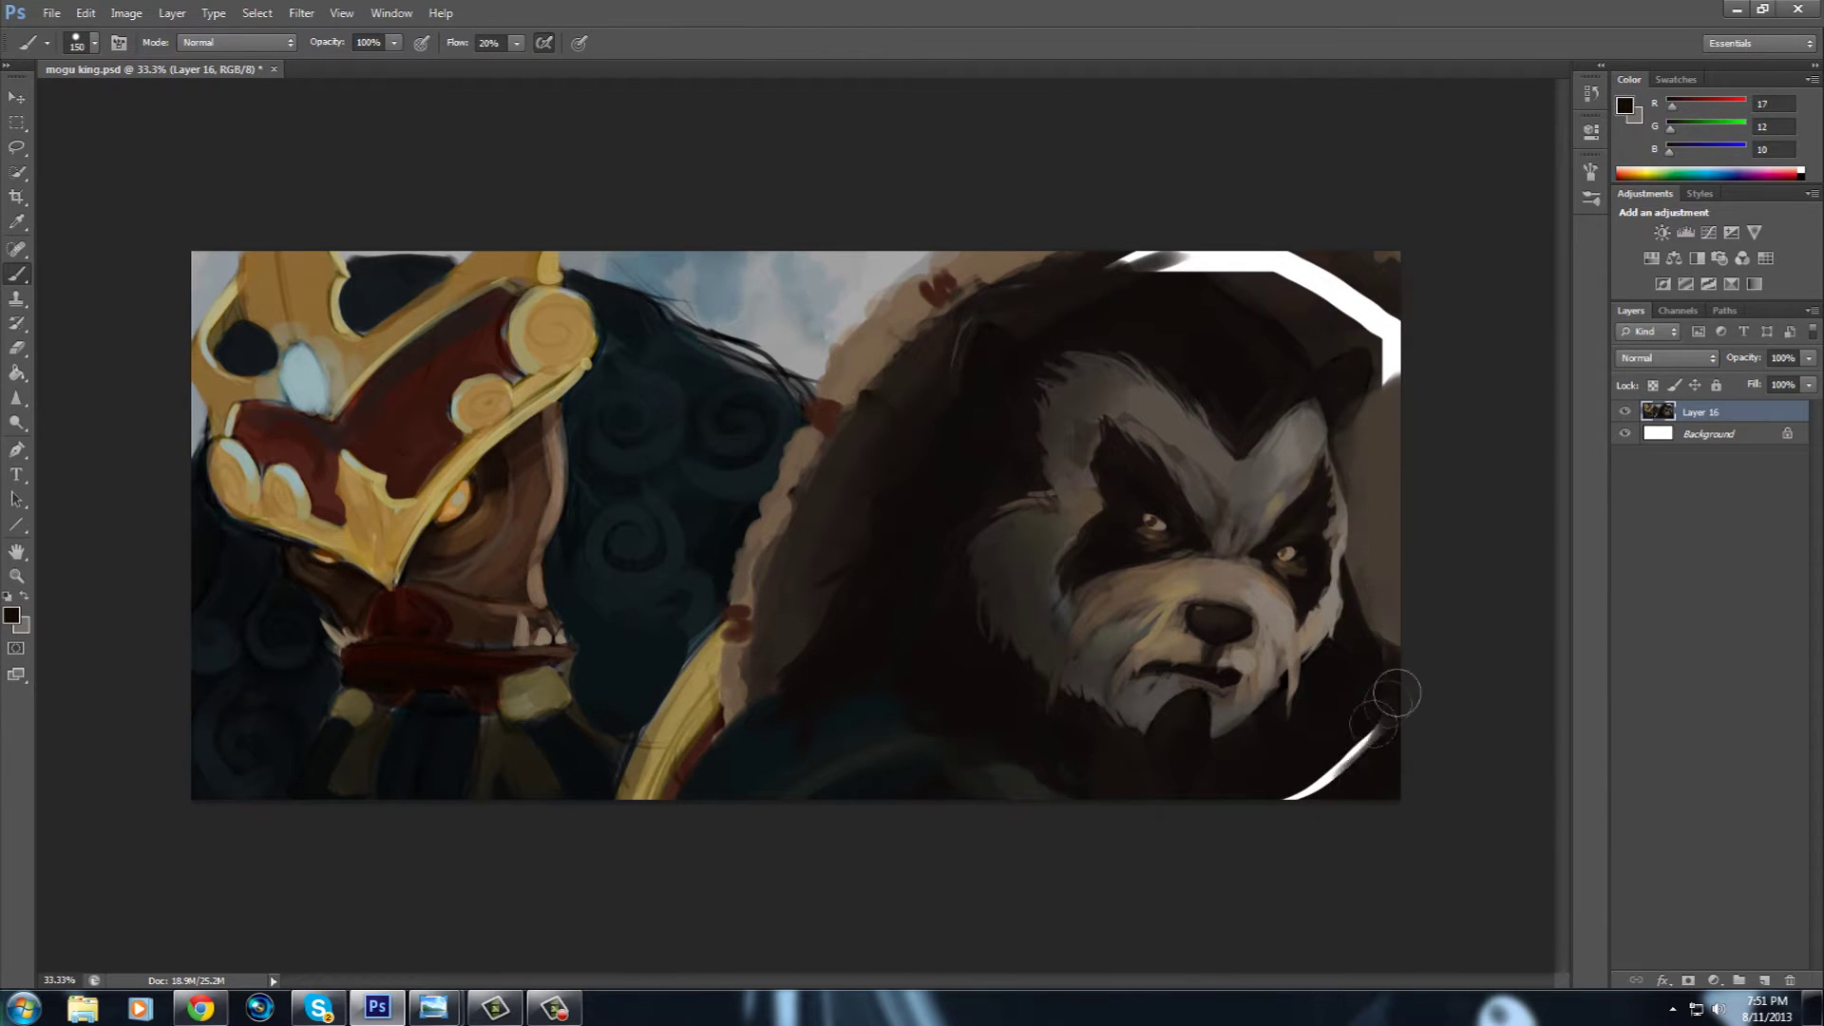
mouse_move(1074, 271)
mouse_down()
mouse_move(1367, 303)
mouse_move(1386, 370)
mouse_up()
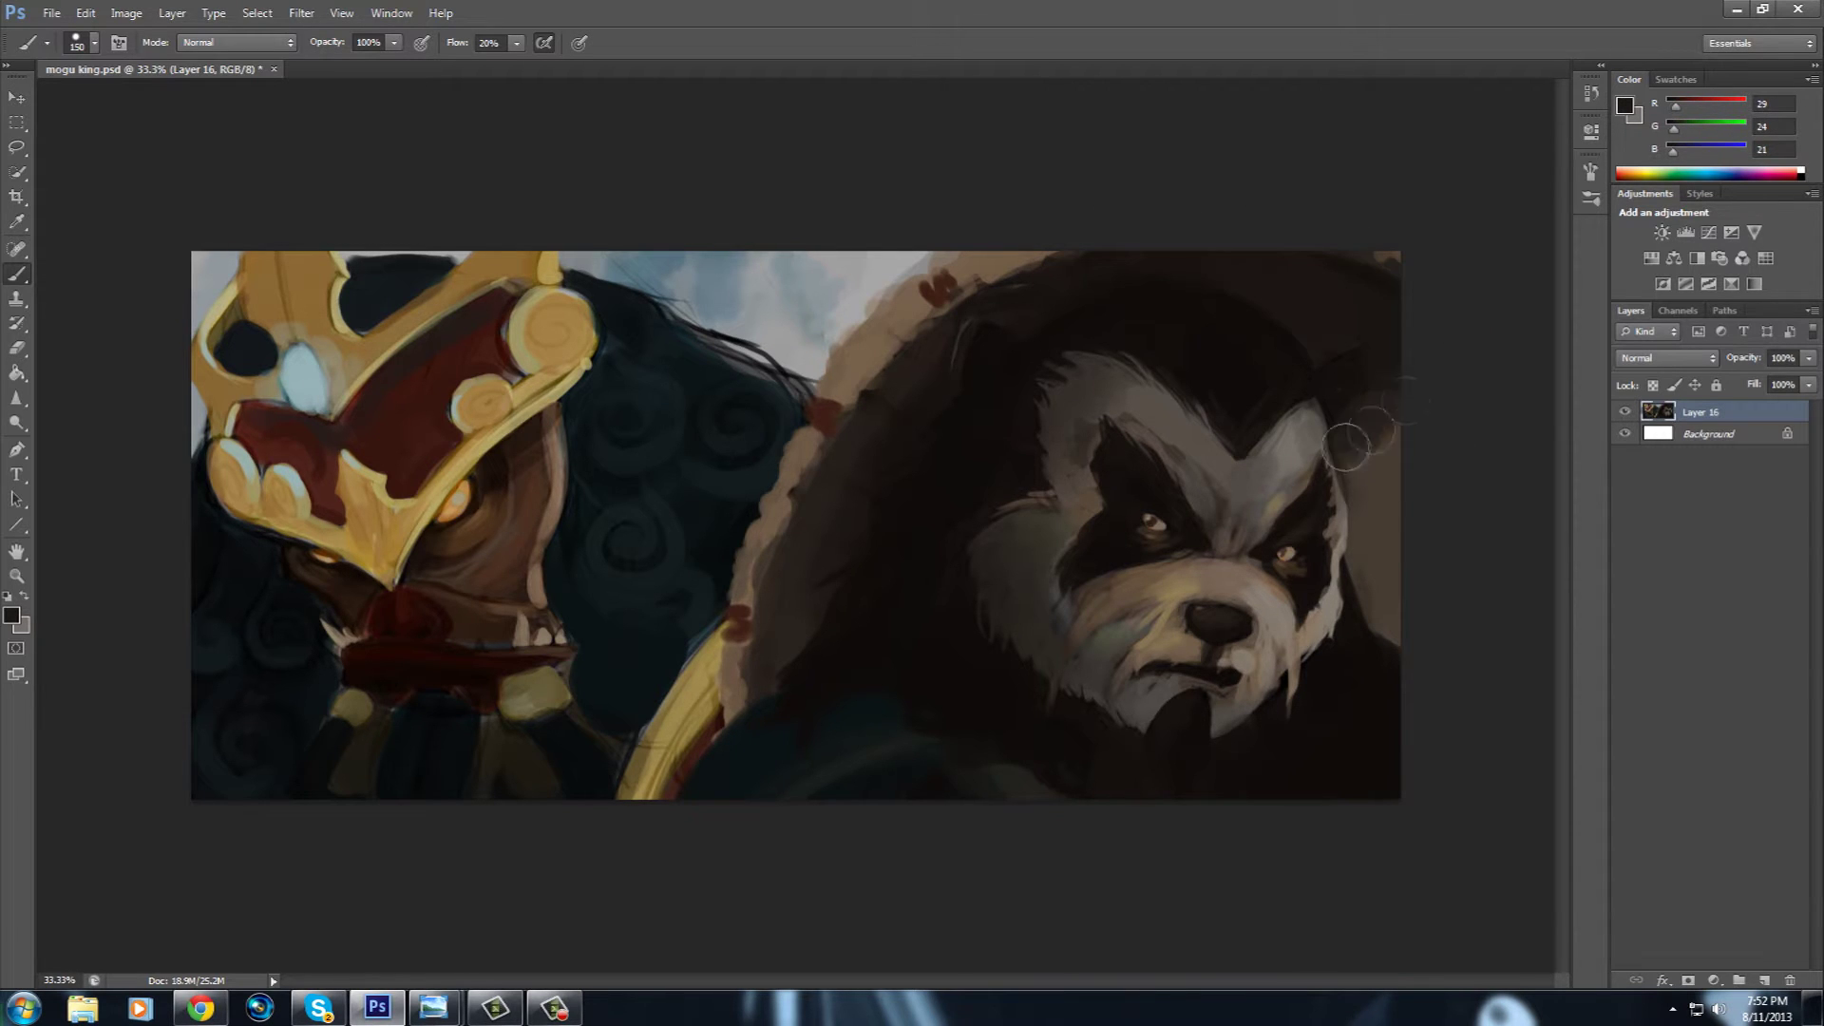
alt+click(1369, 632)
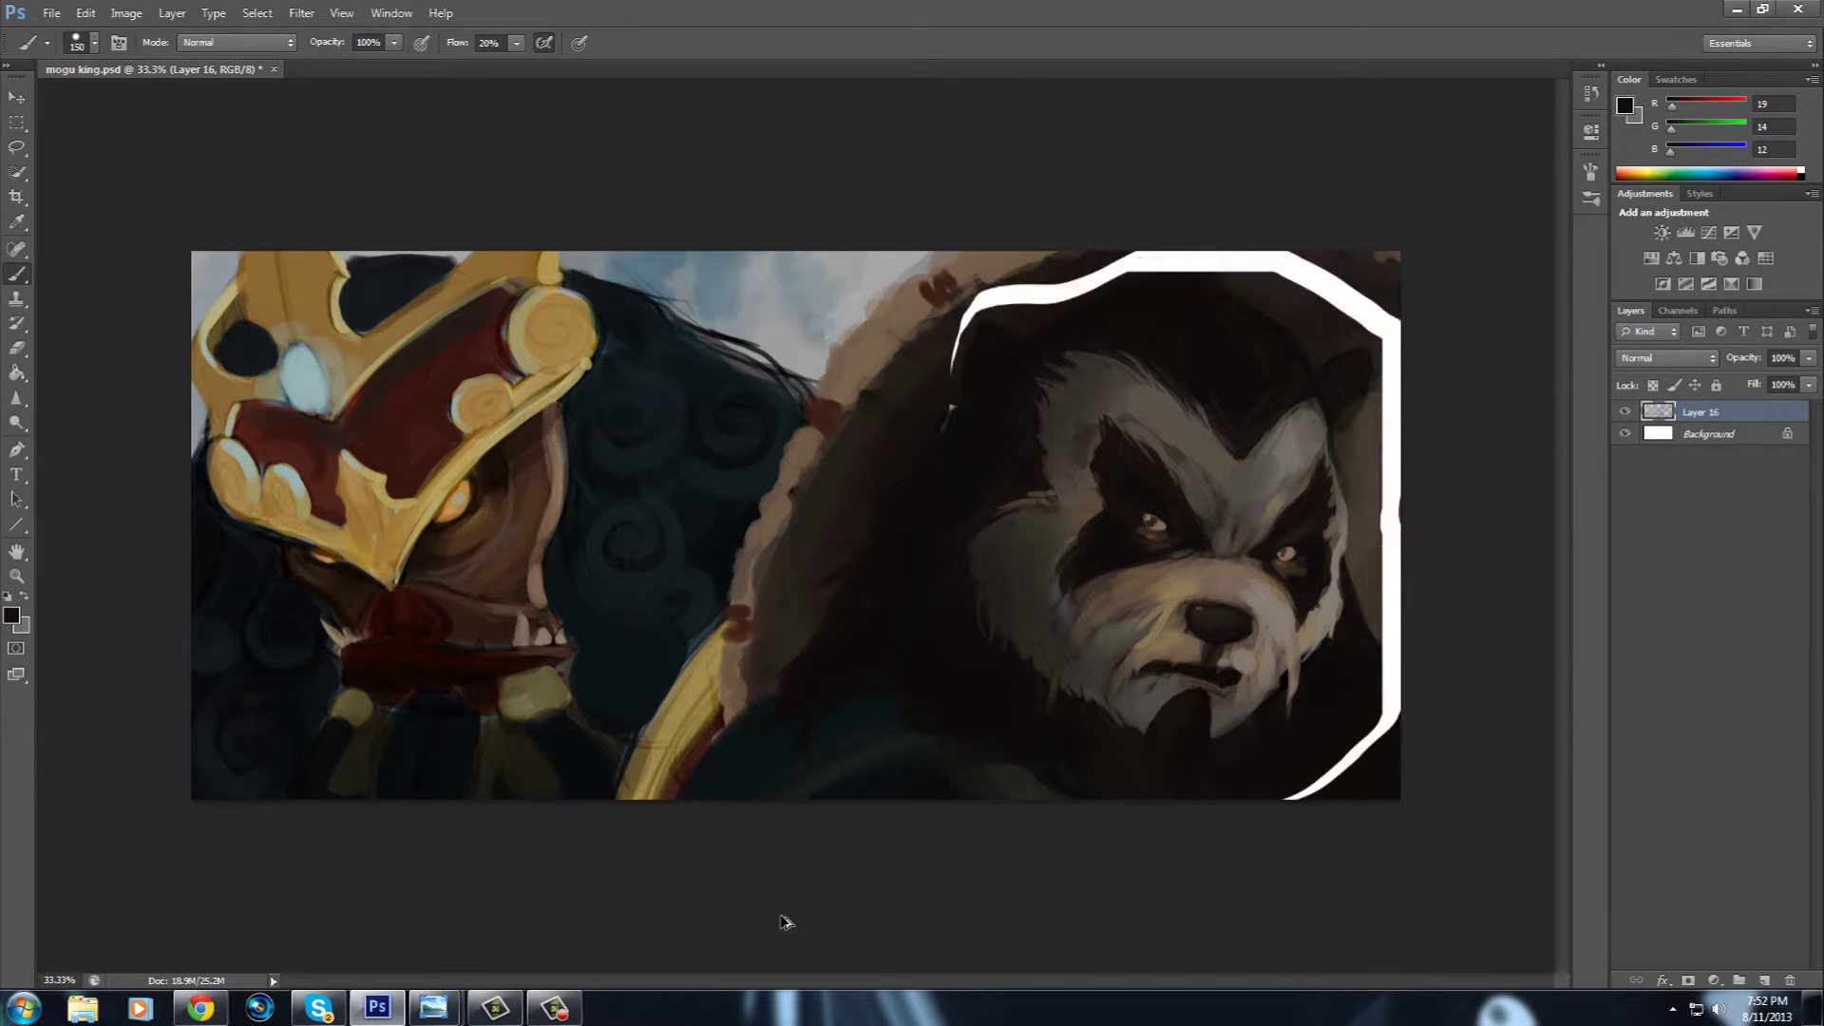
scroll(1263, 489, up, 2)
alt+click(901, 424)
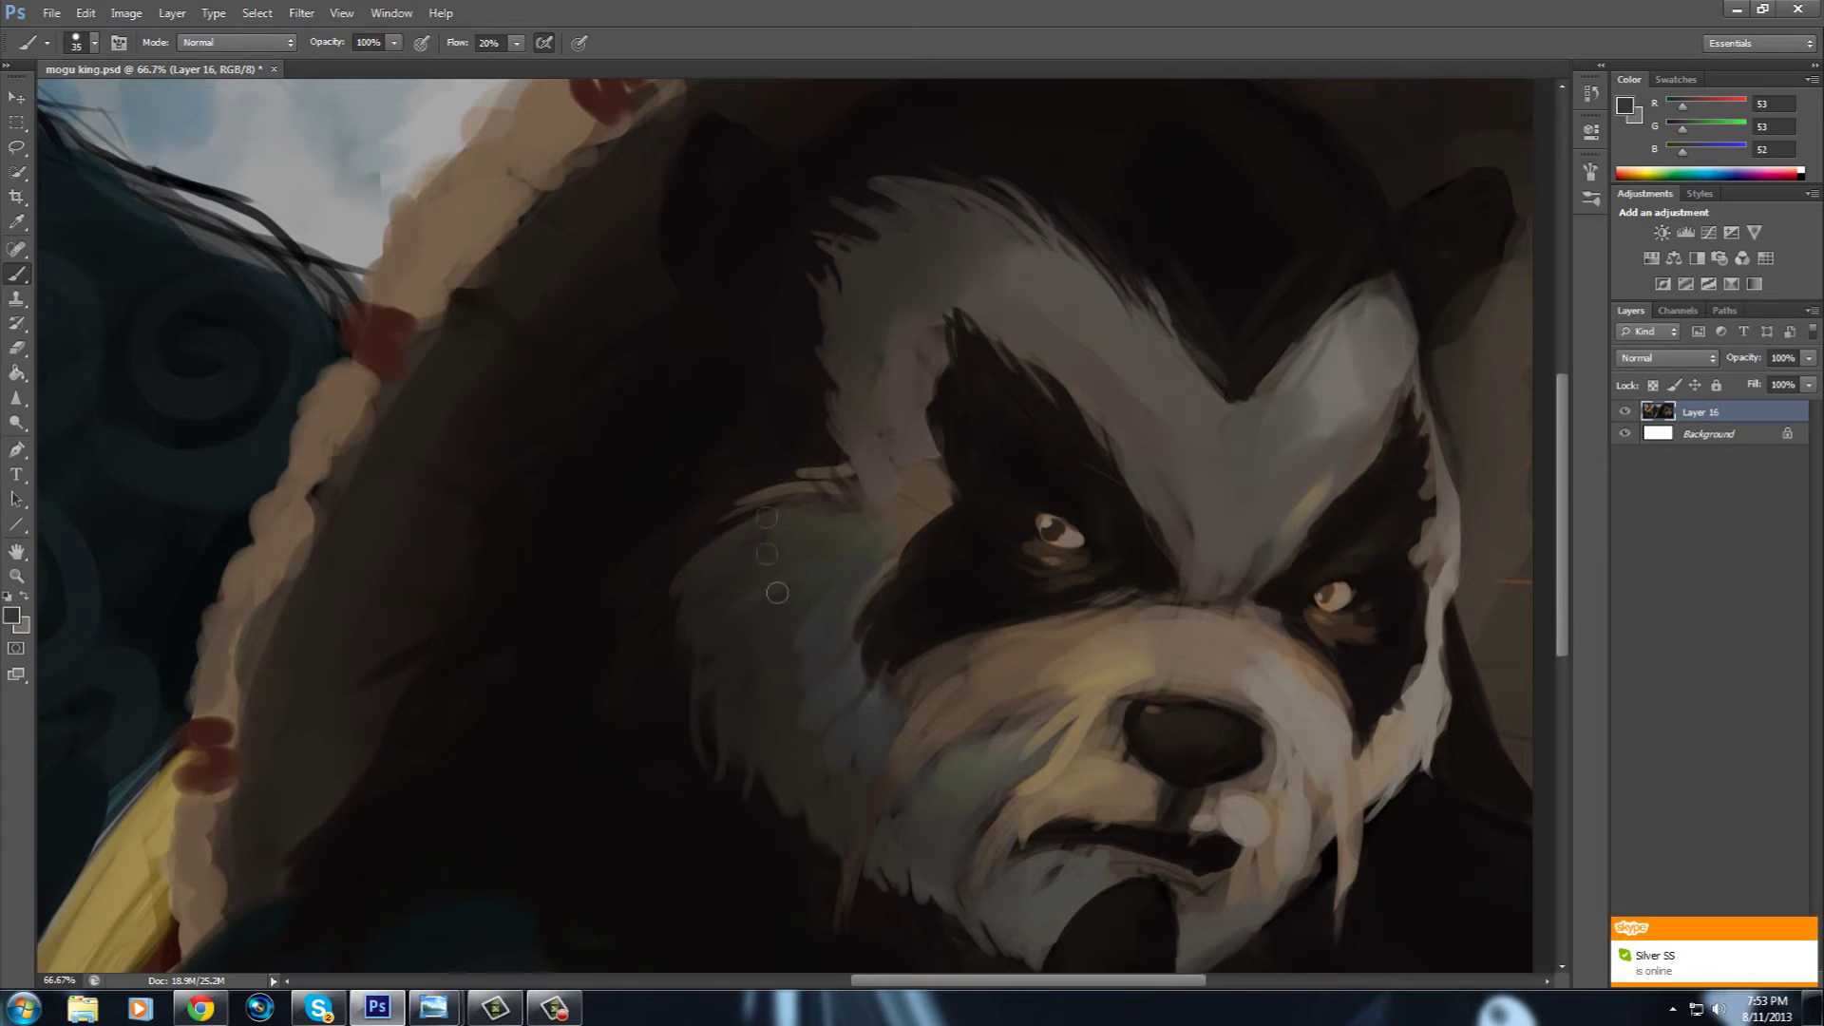
Sample pale tan from the muzzle and paint highlights below the nose and on the brow.
alt+click(764, 460)
drag(1123, 657, 928, 567)
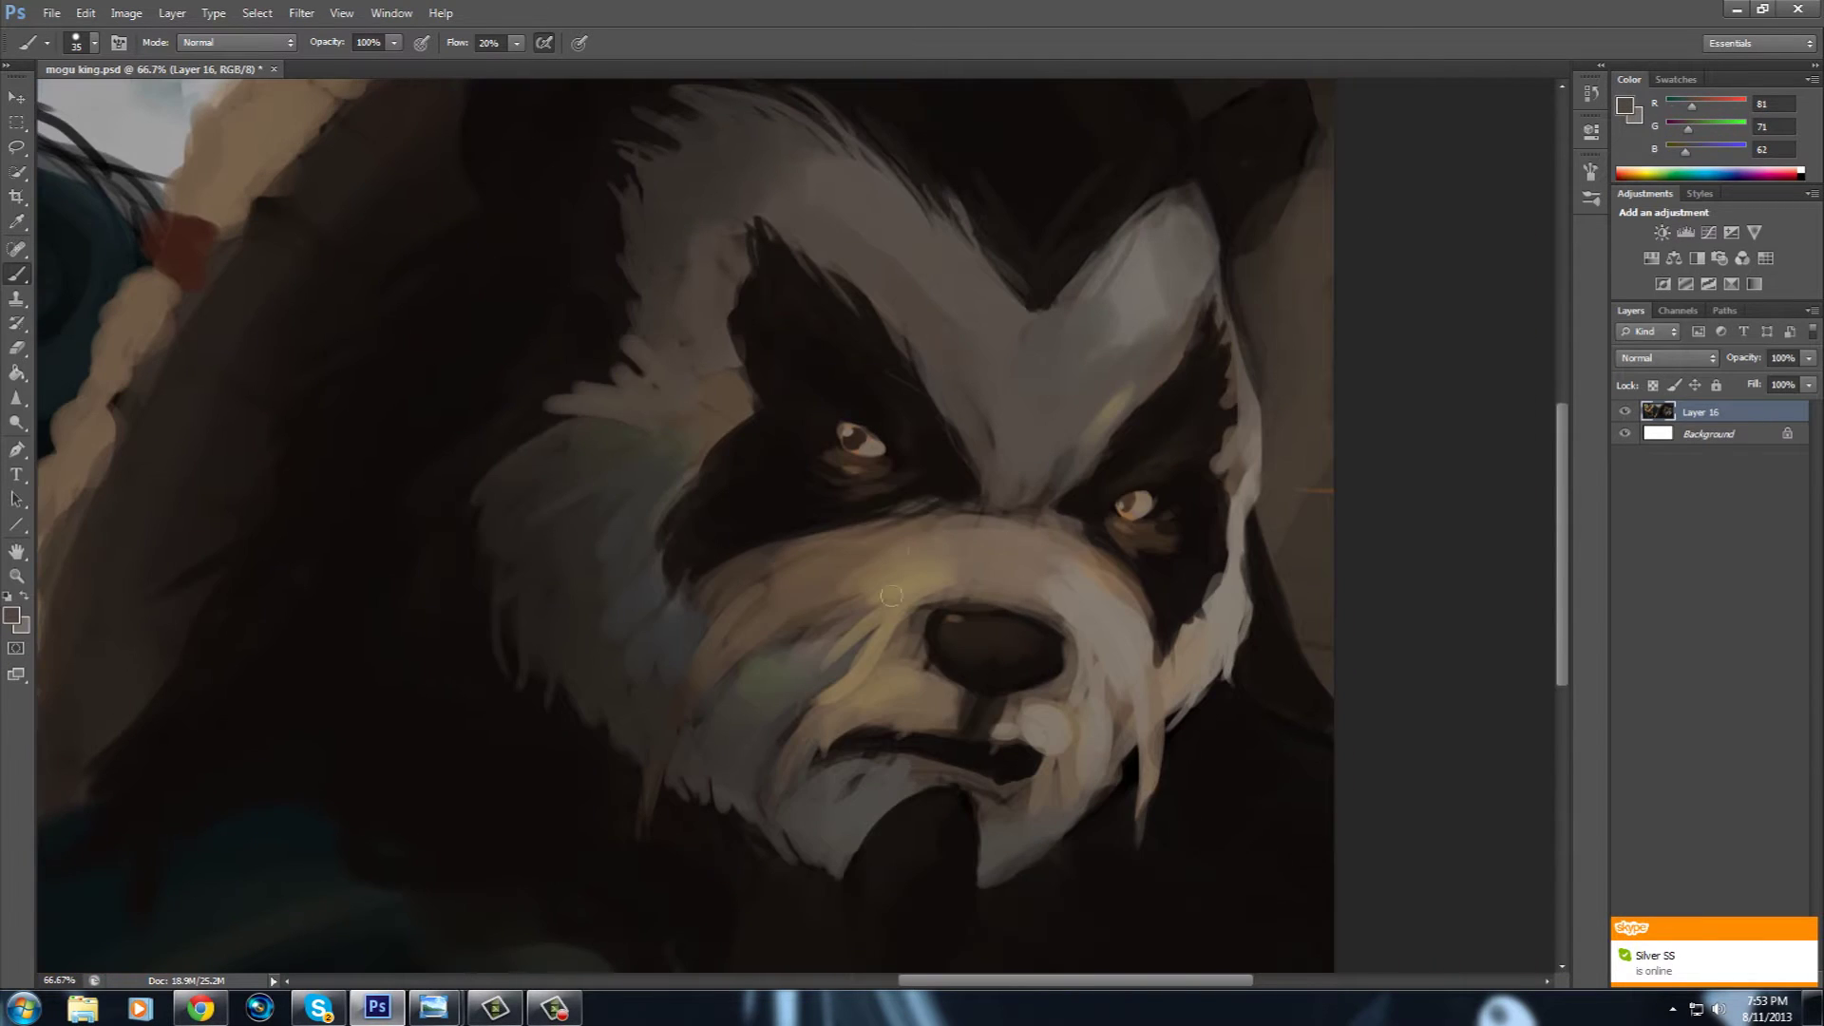
alt+click(928, 567)
key(bracketleft)
key(bracketleft)
key(bracketleft)
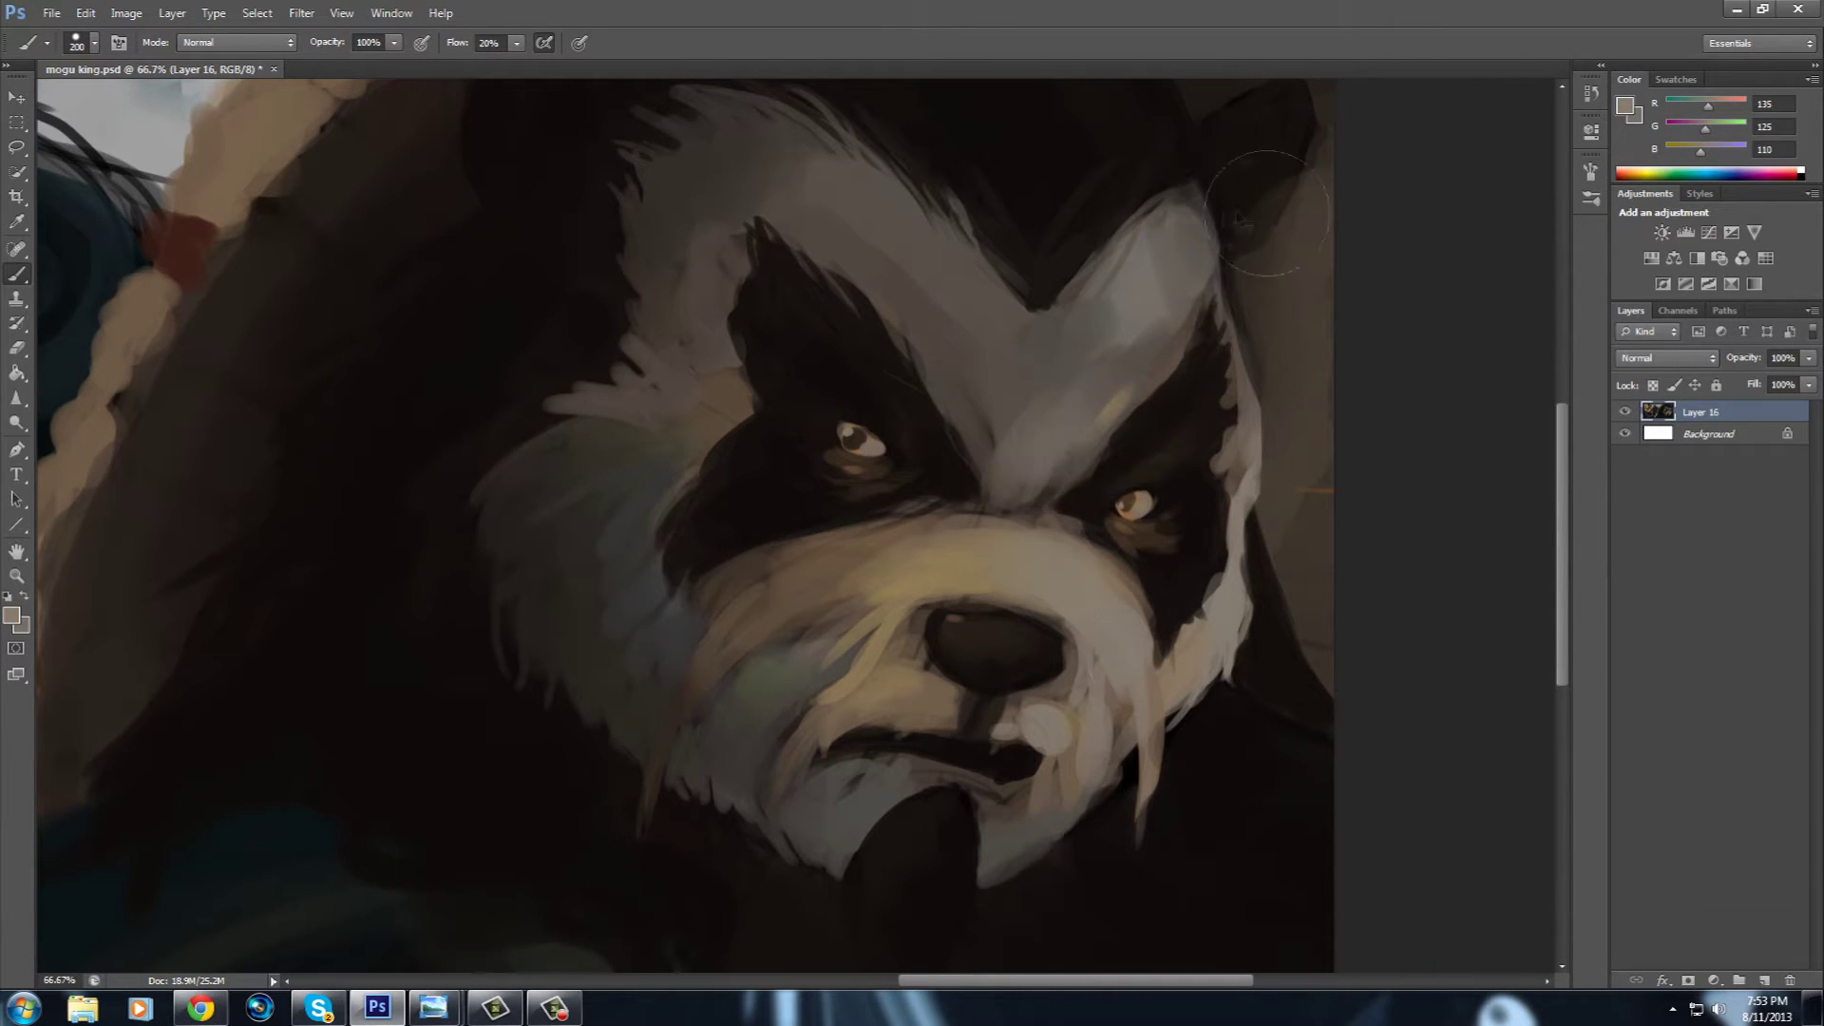
drag(1016, 503, 1038, 469)
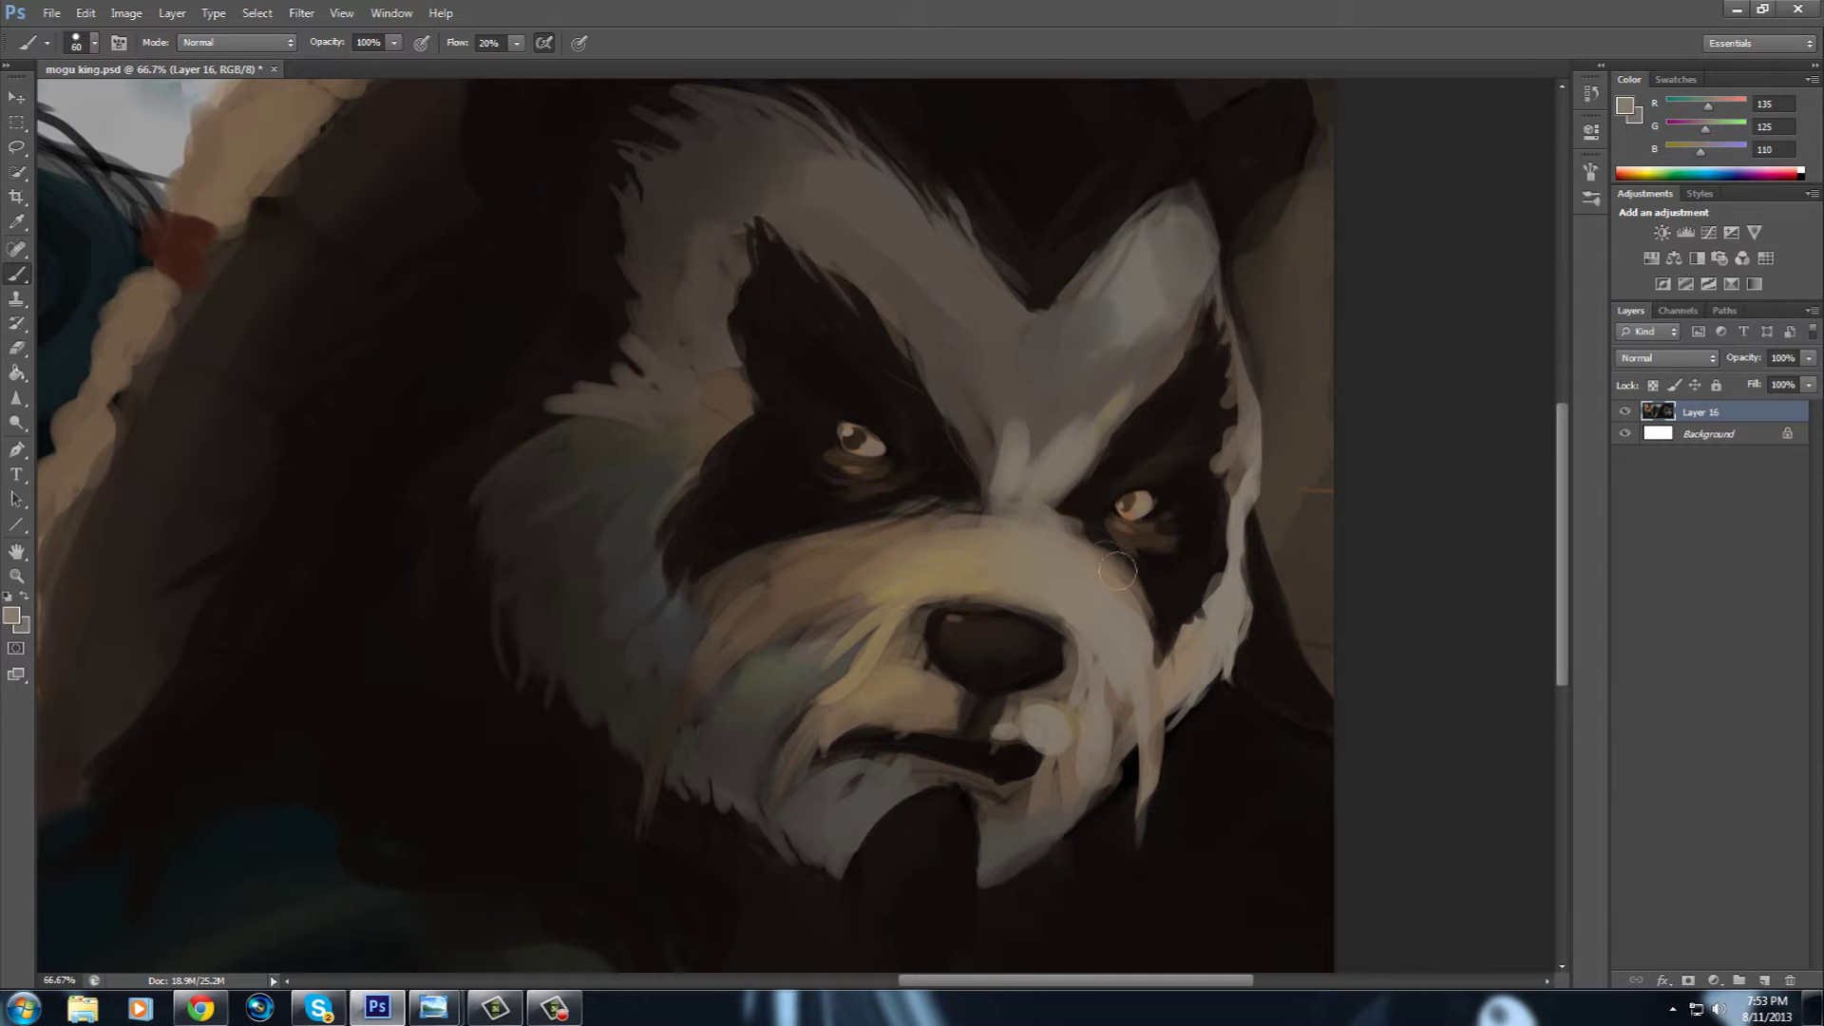
scroll(997, 518, down, 3)
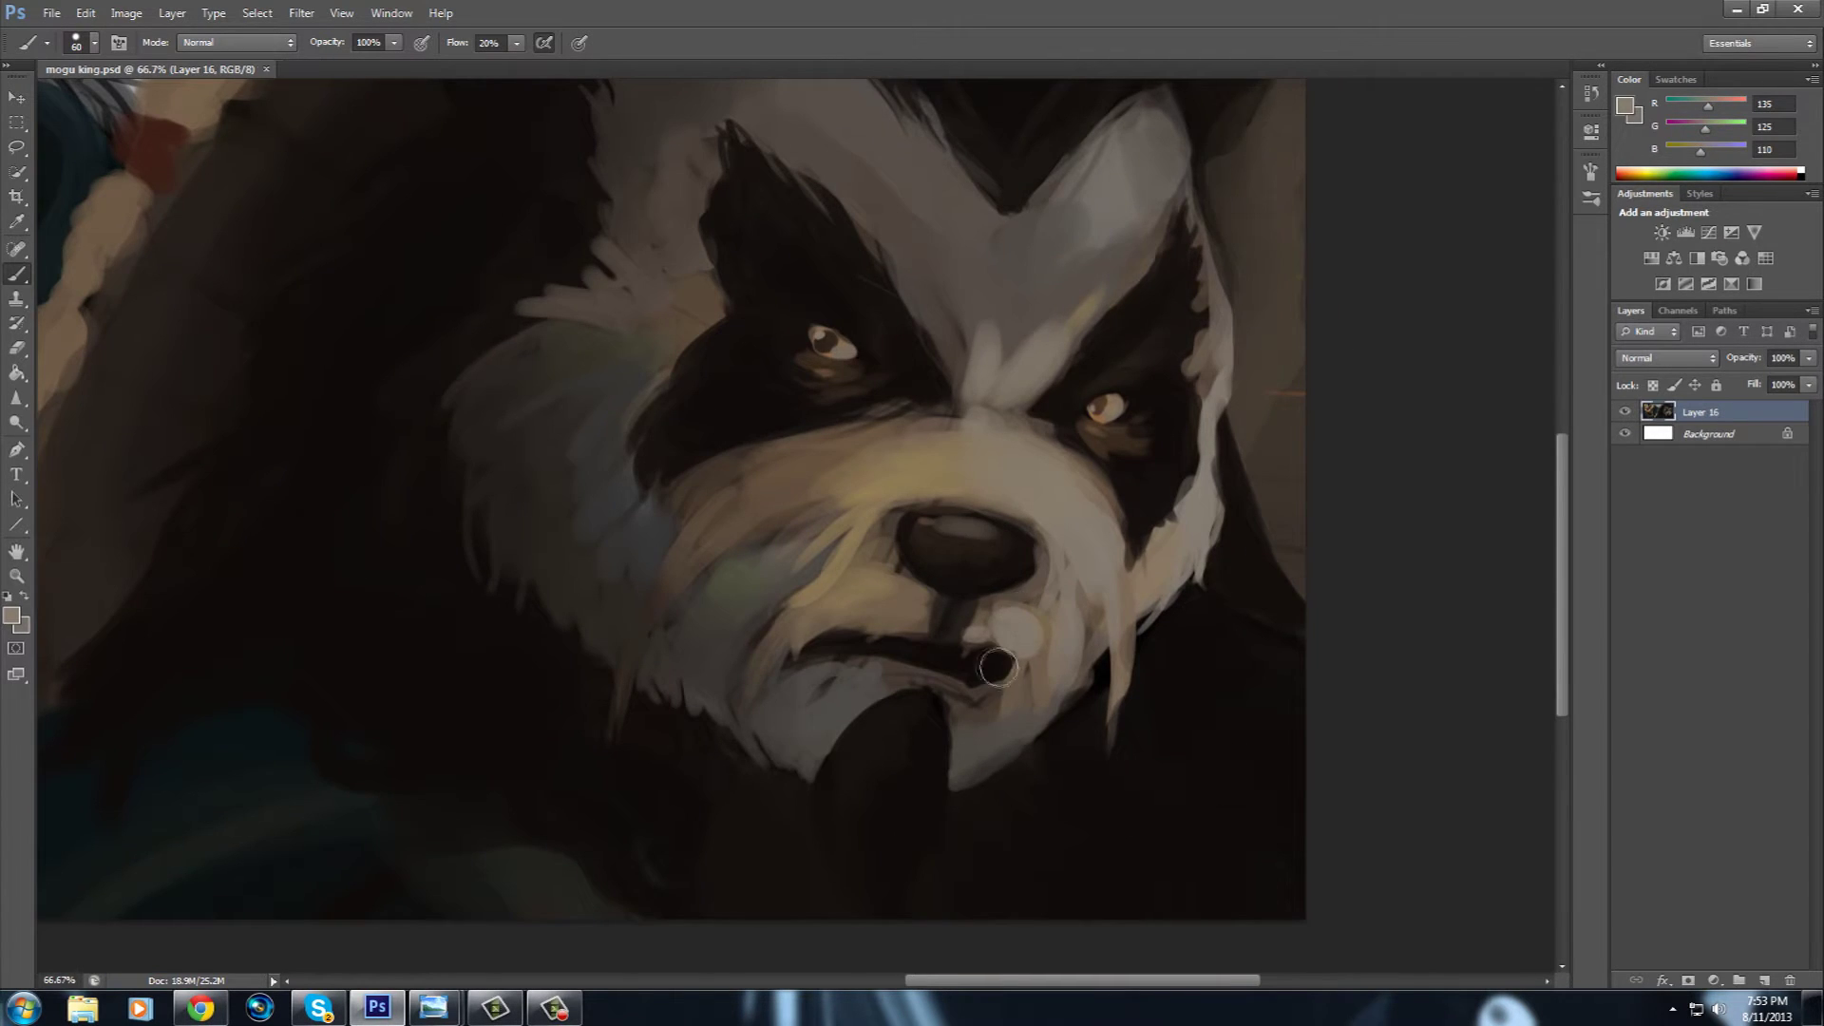
key(ctrl+plus)
alt+click(774, 529)
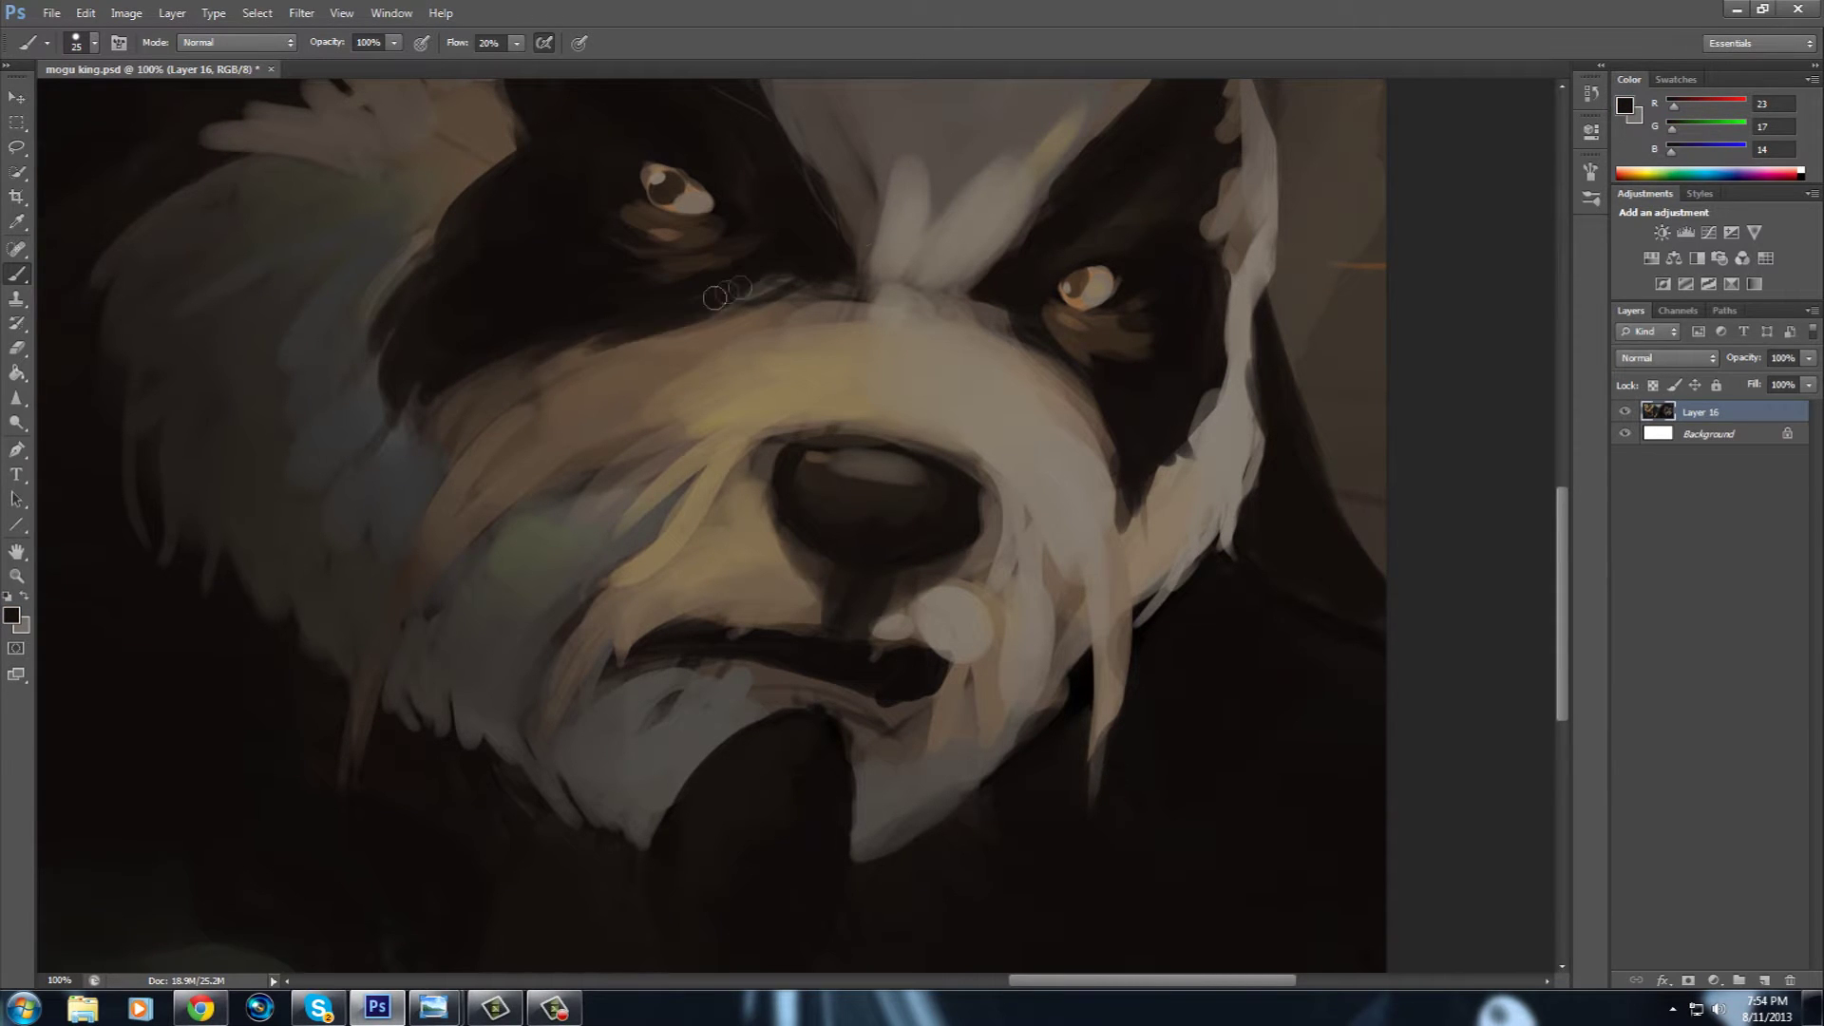
Zoom in close on the panda's eye and shrink the brush for fine detail.
key(bracketleft)
drag(815, 253, 674, 472)
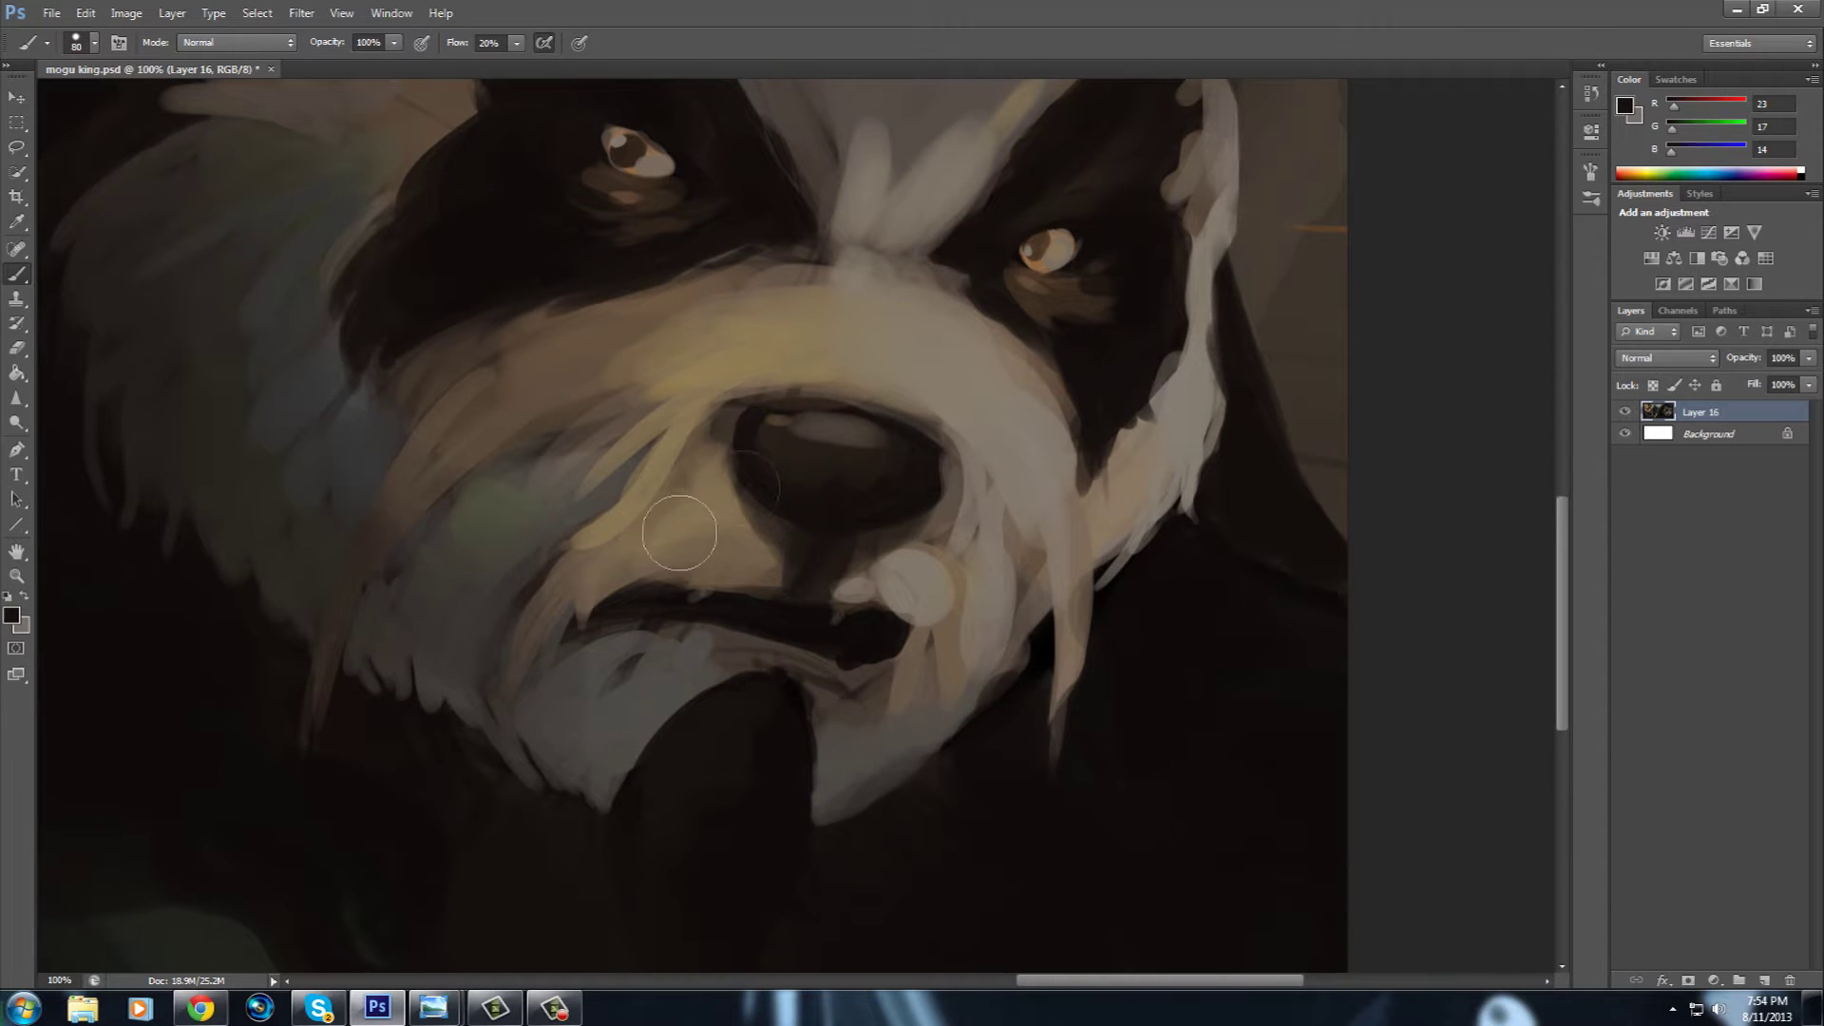
drag(928, 570, 1165, 494)
key(bracketright)
key(bracketright)
key(bracketright)
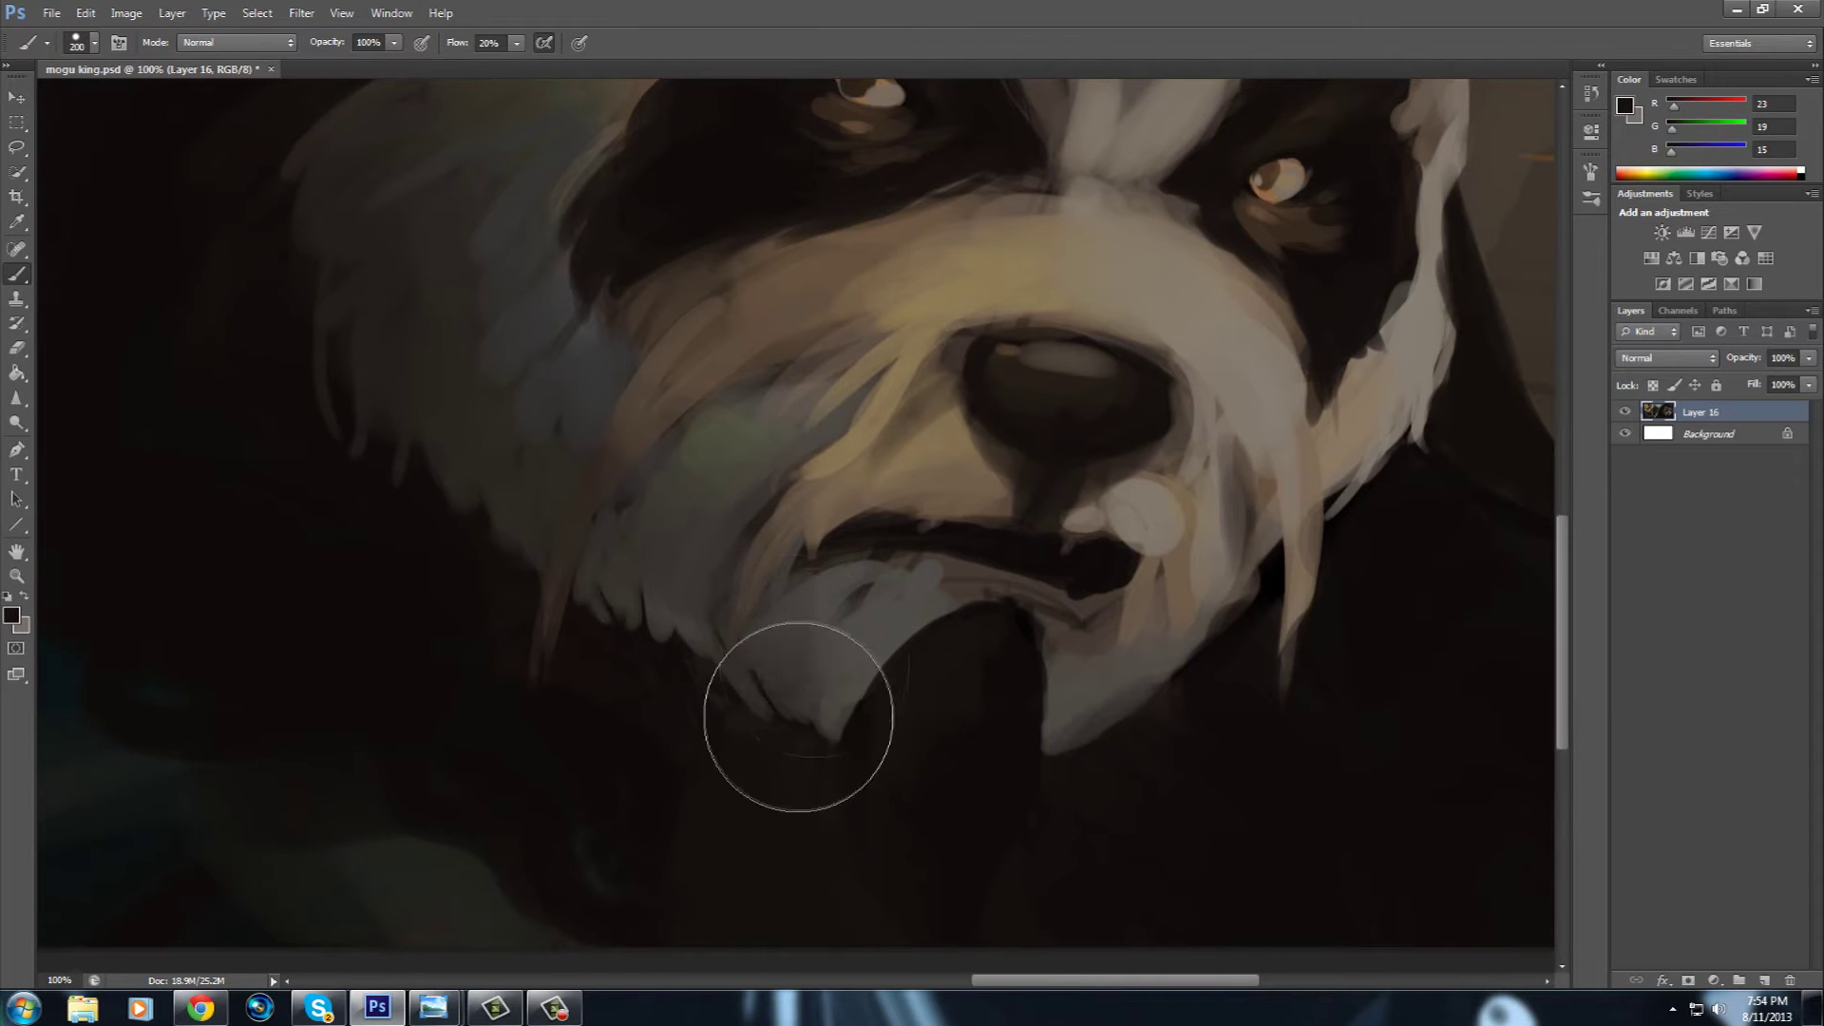
drag(1102, 442, 883, 807)
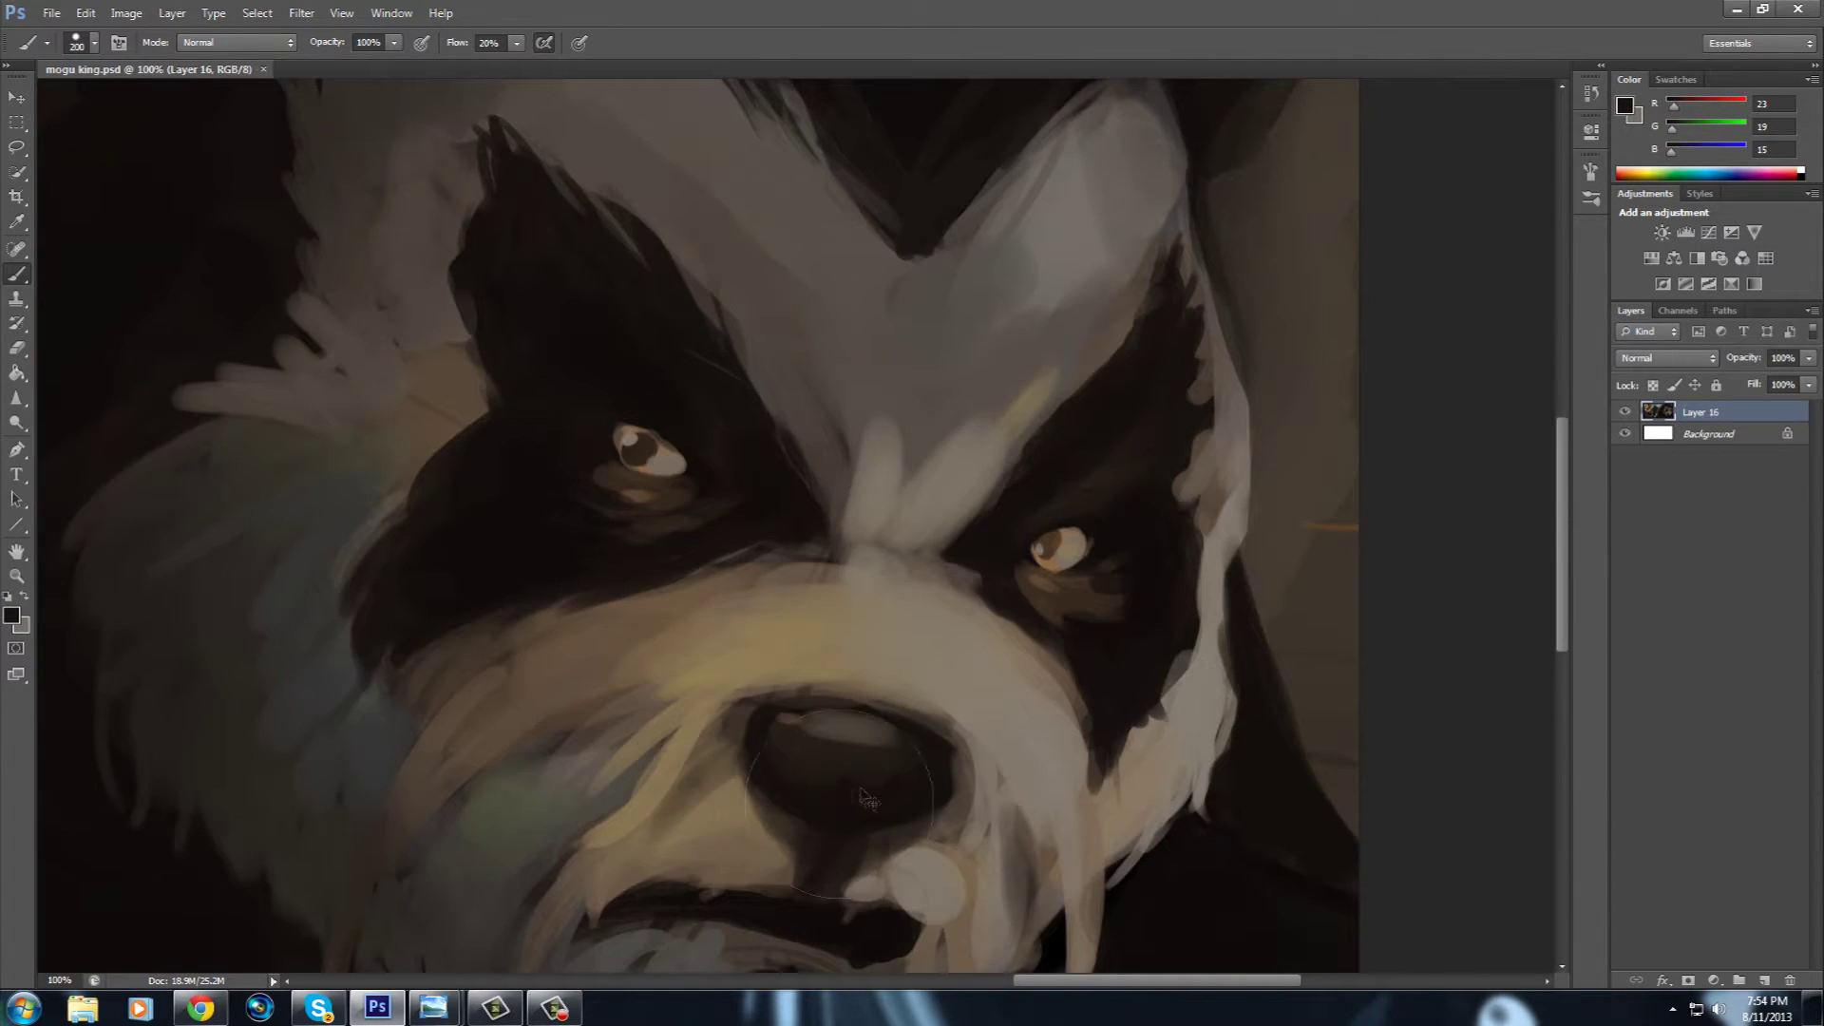
key(ctrl+plus)
key(ctrl+plus)
key(bracketleft)
key(bracketleft)
key(bracketleft)
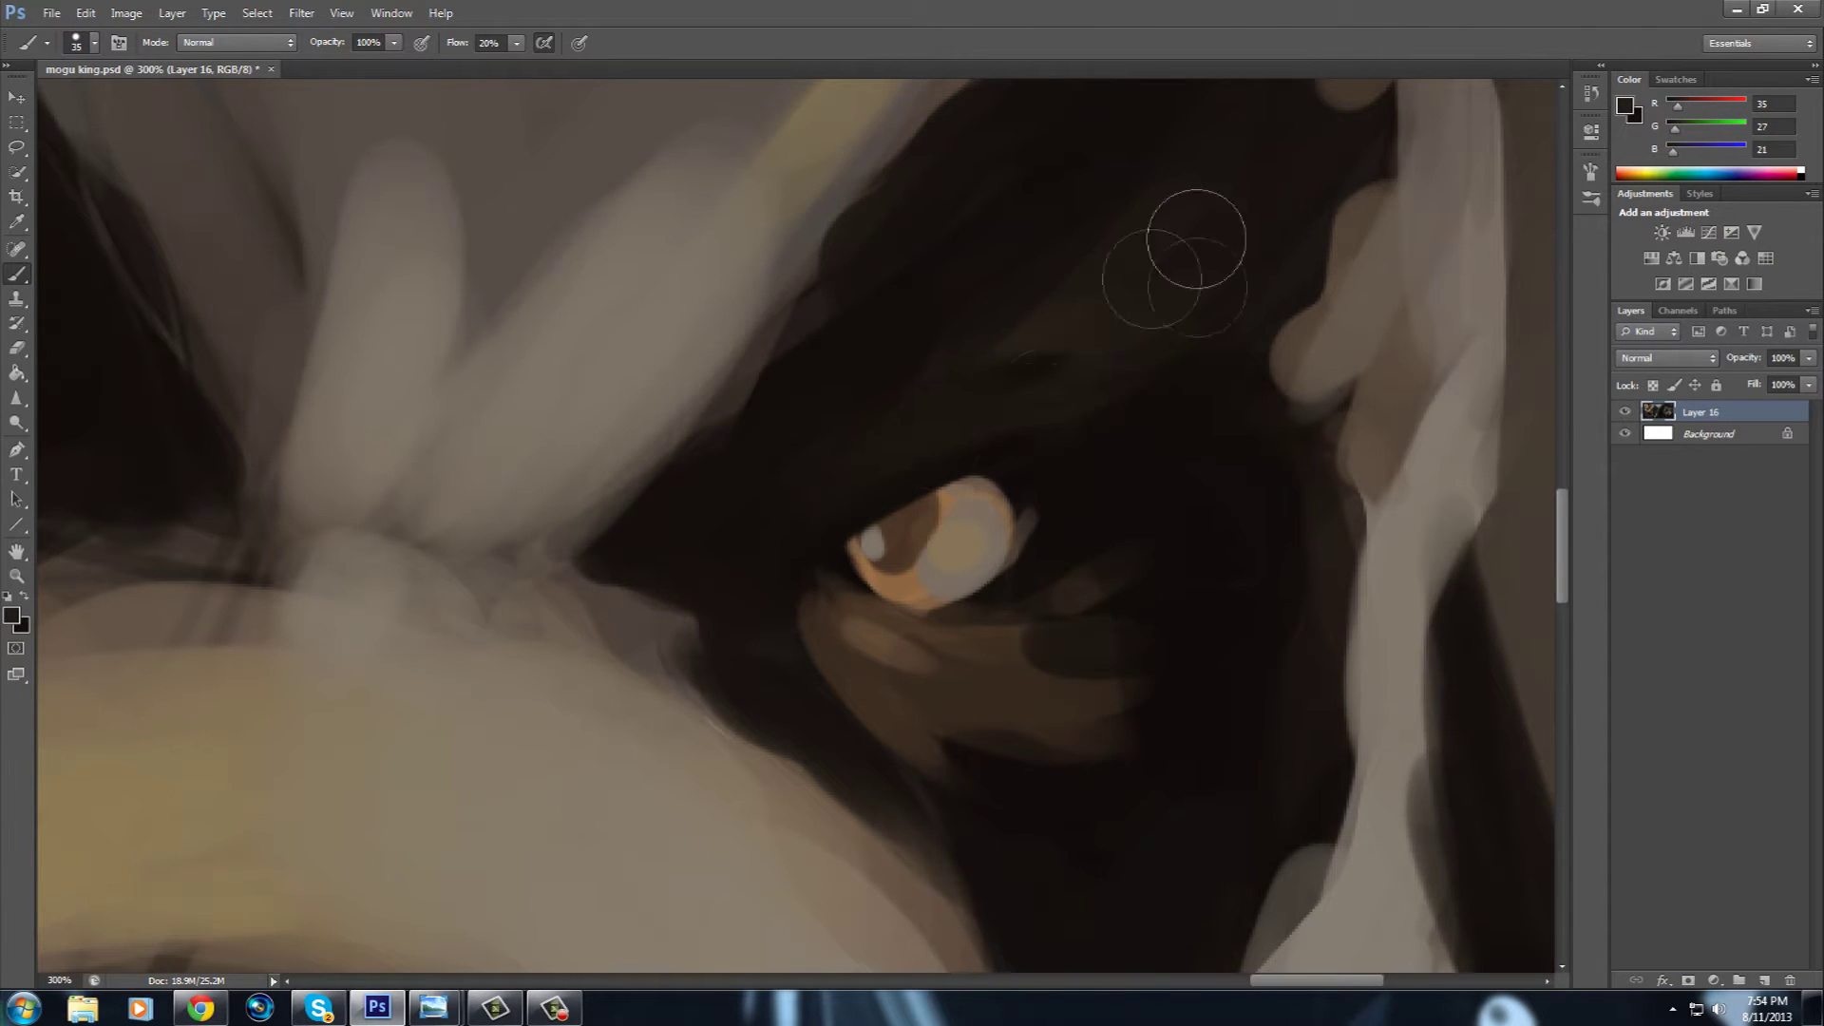
Darken the fur above the eye and paint a light tan catchlight on it.
drag(1266, 285, 1255, 304)
alt+click(931, 646)
drag(168, 683, 631, 693)
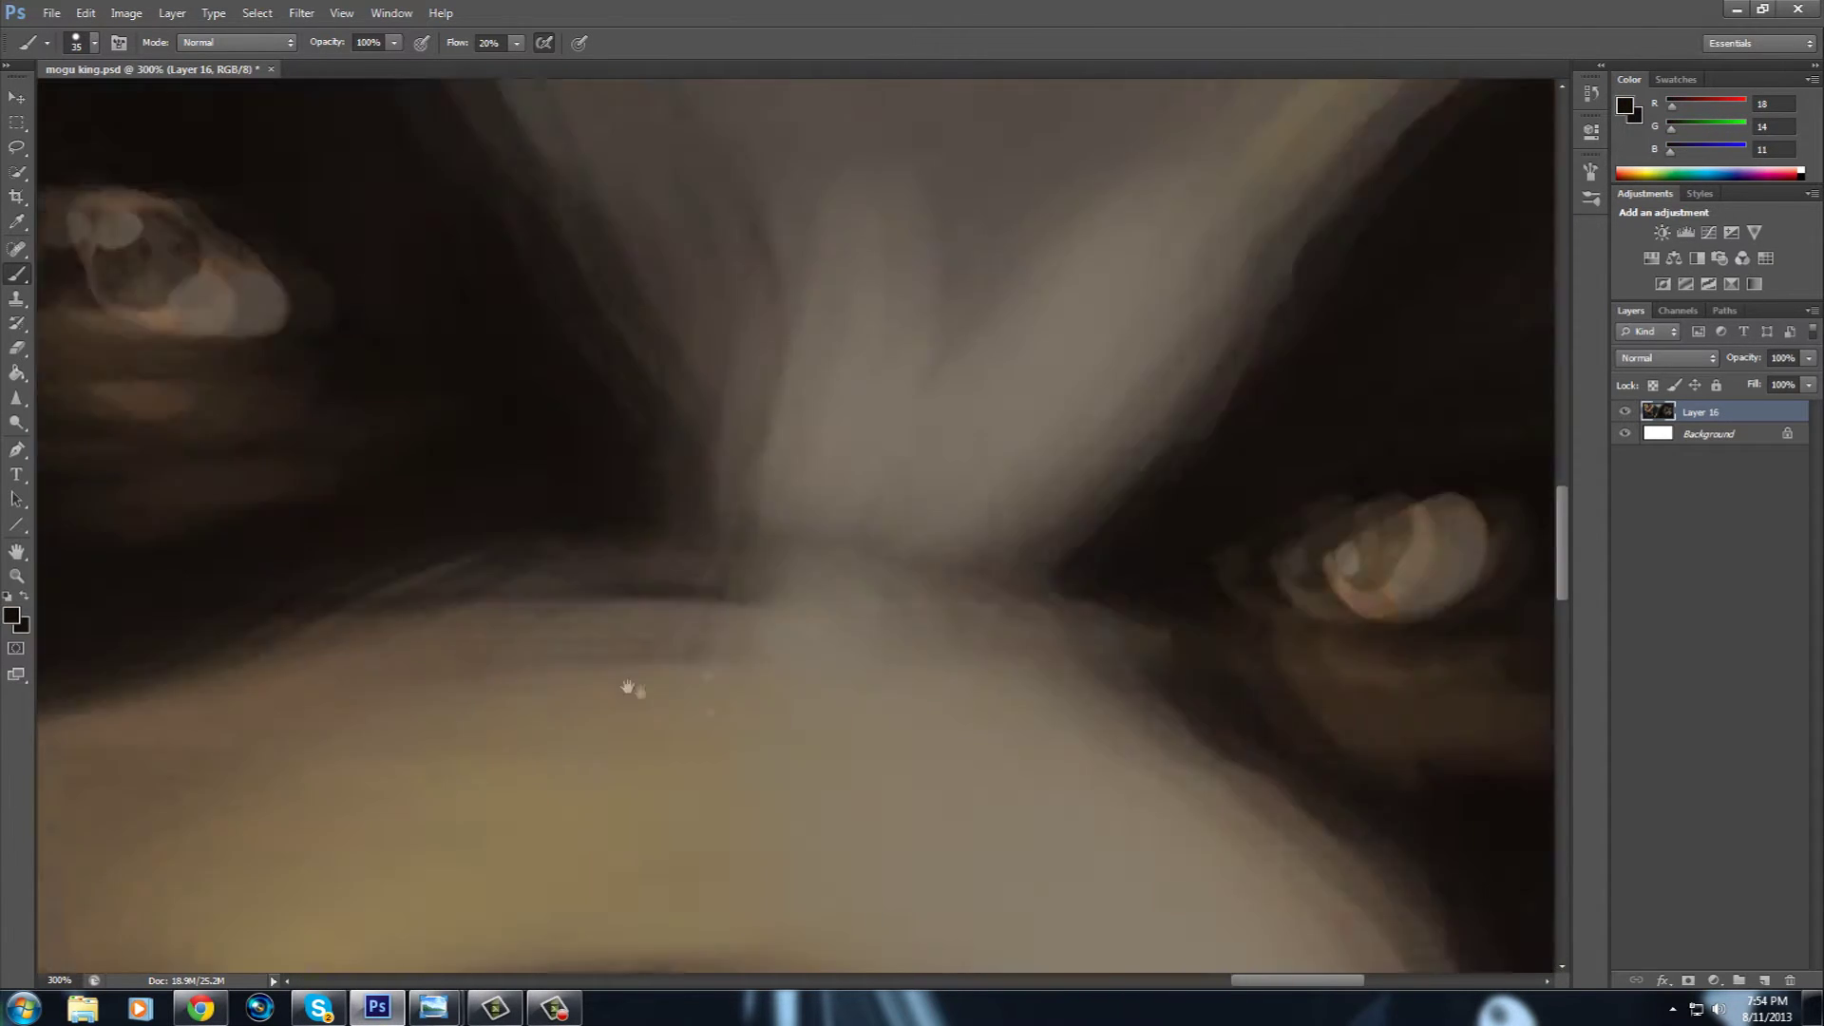
drag(358, 367, 785, 480)
alt+click(546, 365)
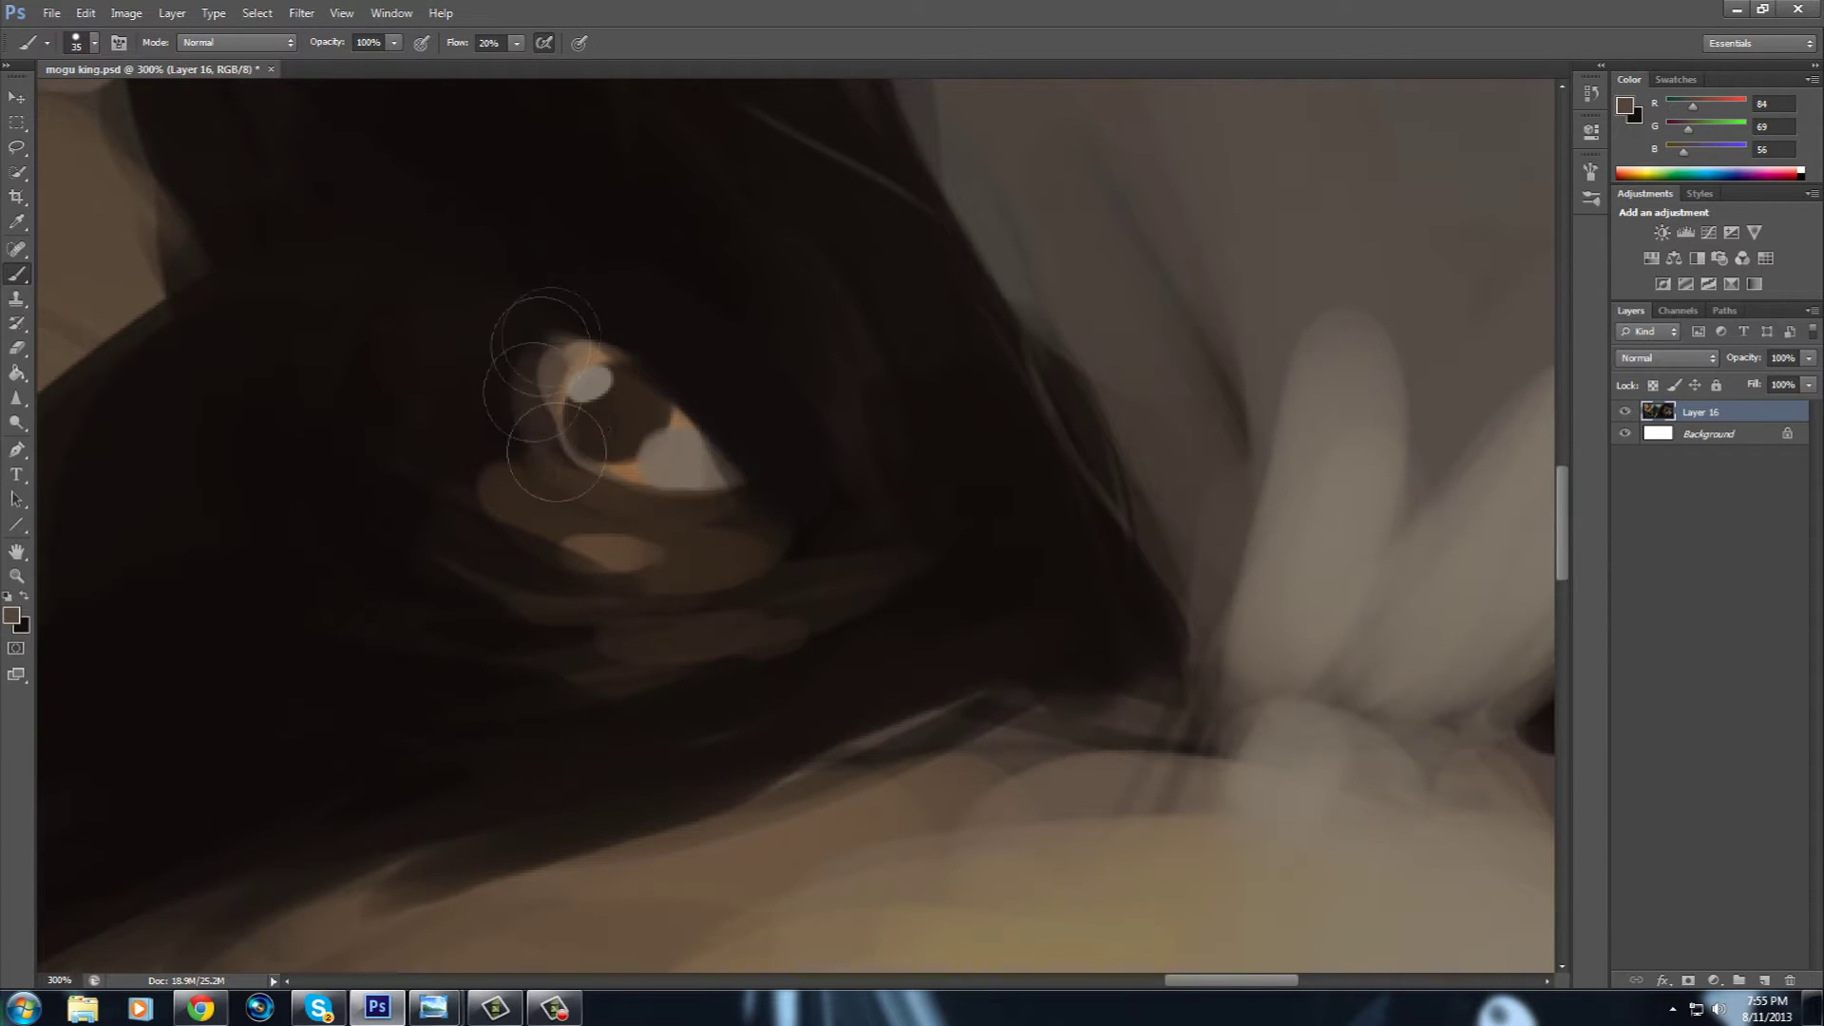
drag(560, 361, 579, 665)
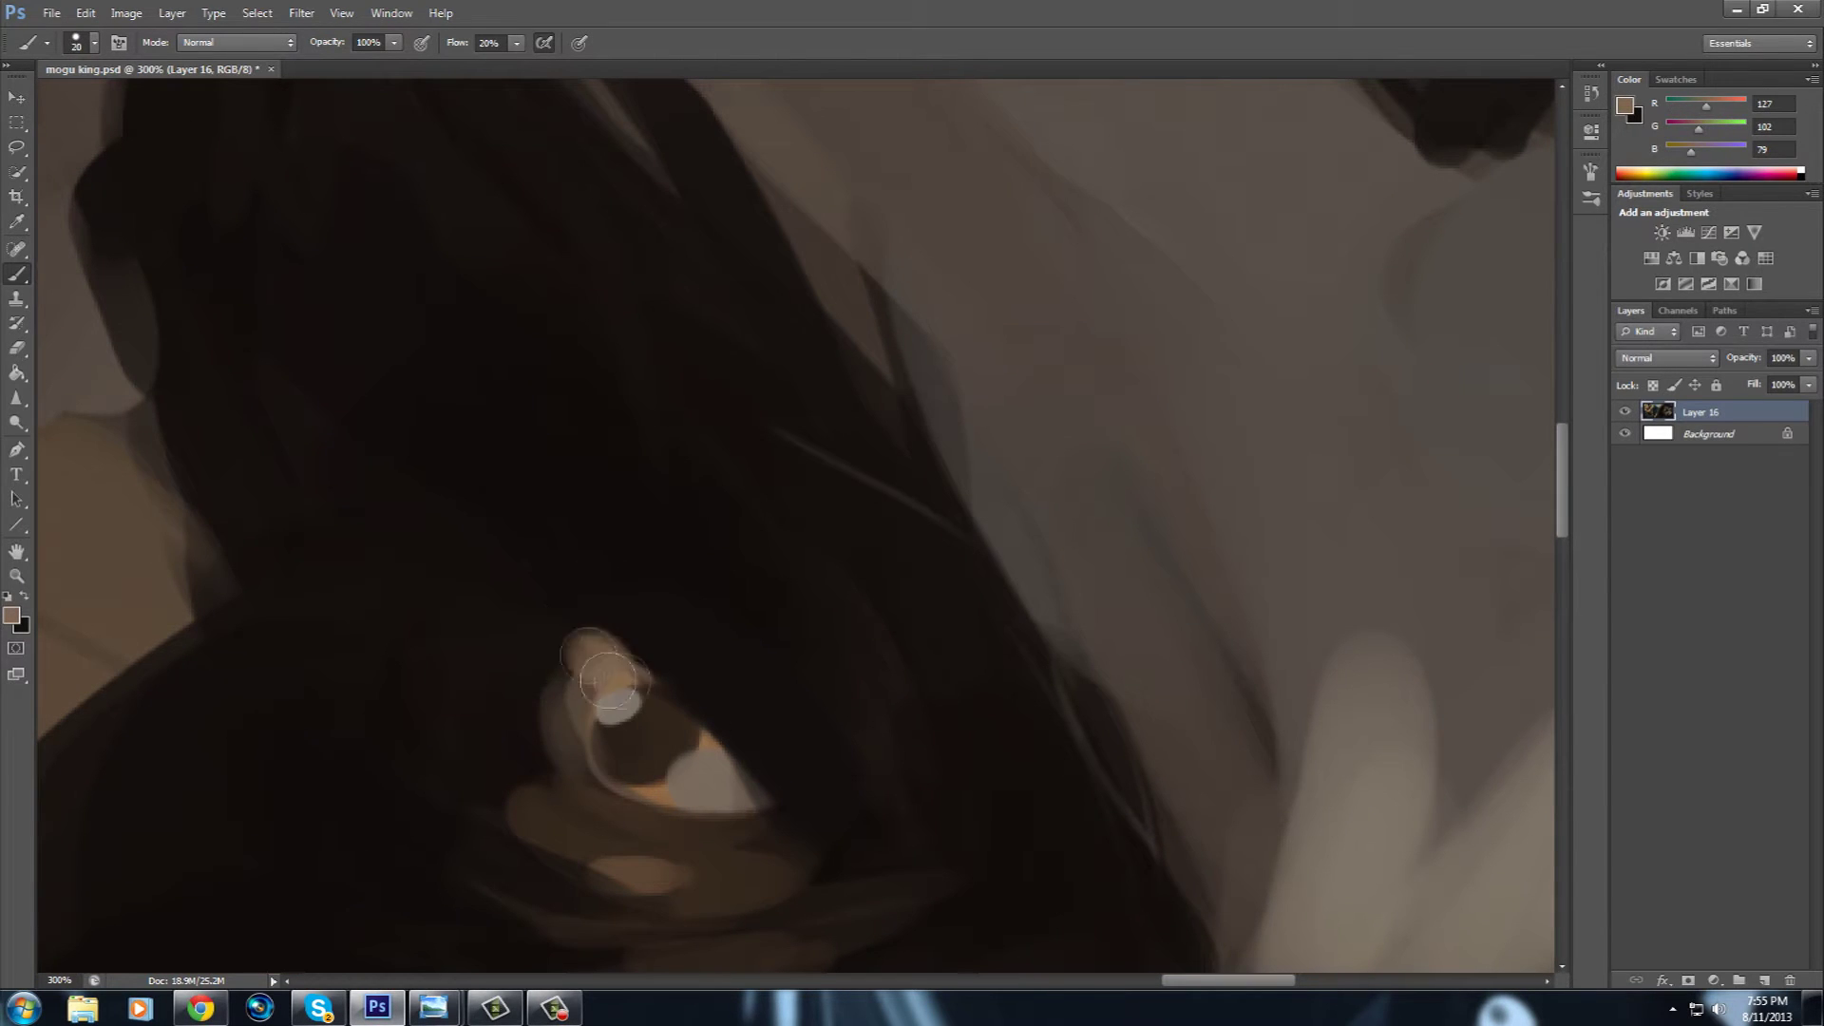
alt+click(761, 736)
key(ctrl+minus)
key(ctrl+minus)
key(ctrl+minus)
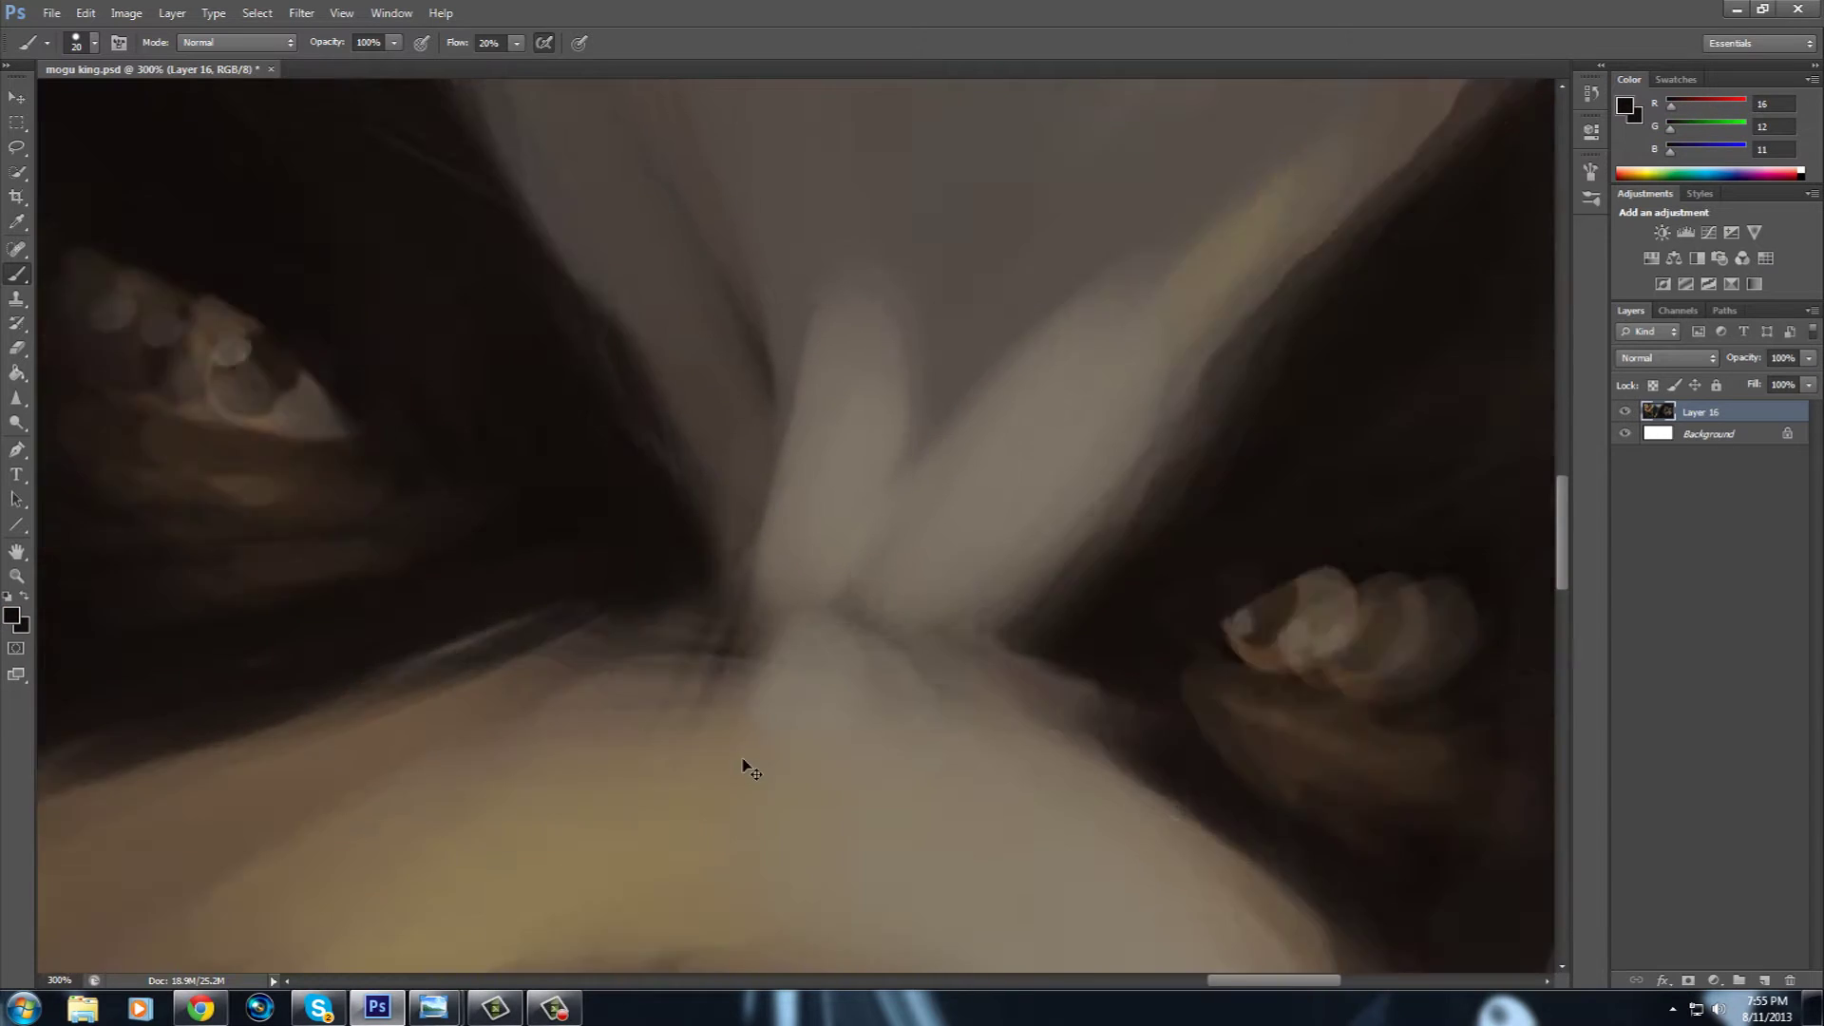
Save the painting and add a new empty layer above it.
key(ctrl+s)
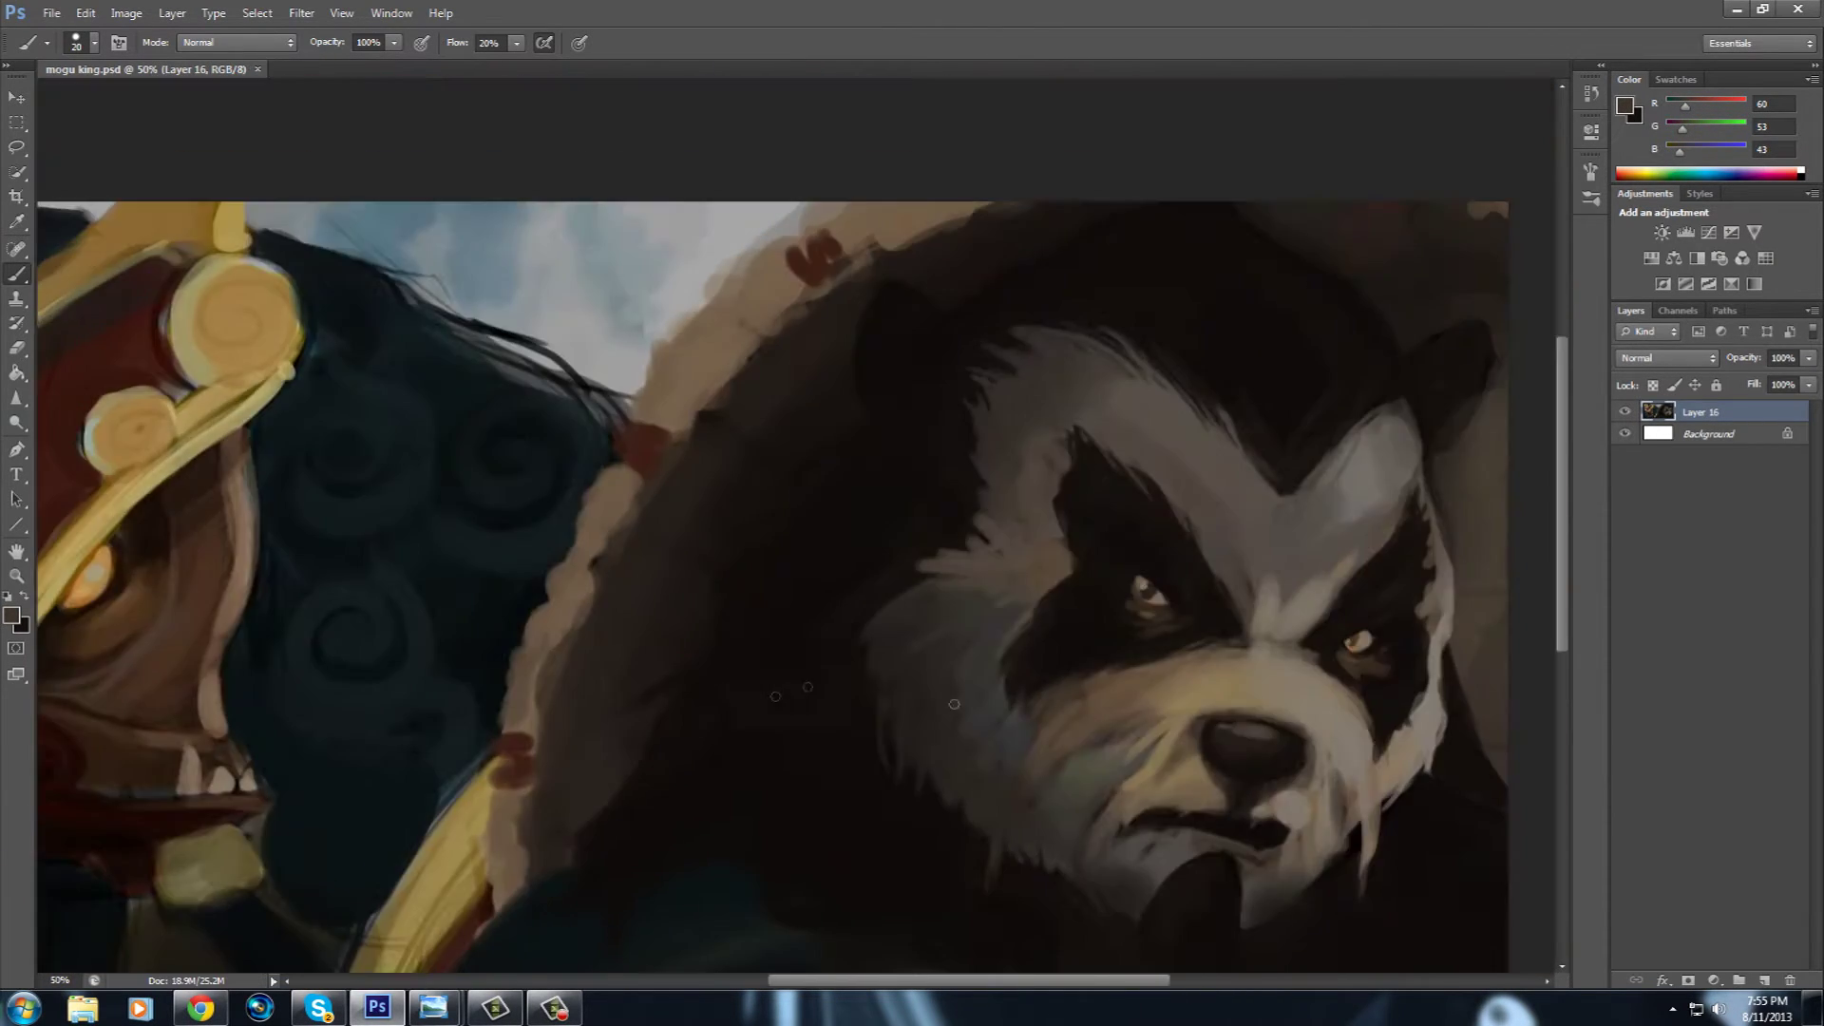
key(ctrl+shift+alt+n)
right_click(221, 839)
With the 26 px round brush, paint light fur strokes on the cheek and hood edge.
double_click(128, 868)
drag(961, 662, 931, 608)
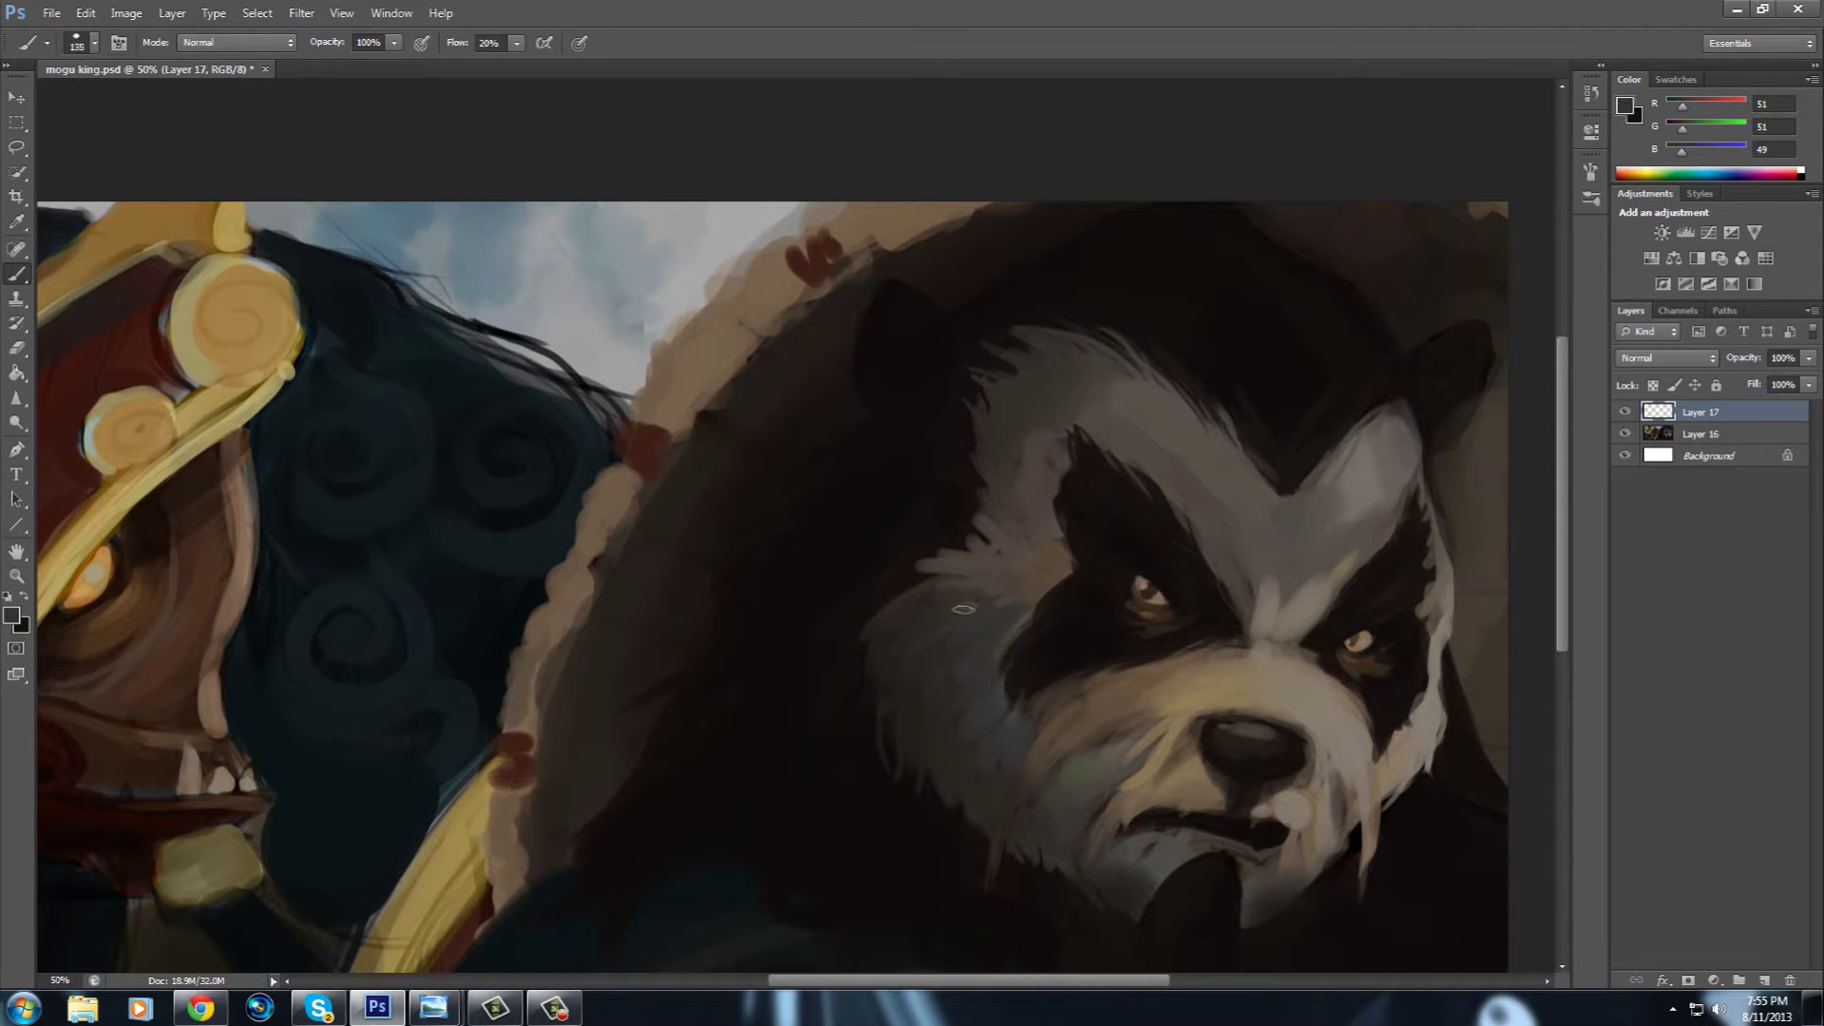
alt+click(573, 518)
key(bracketleft)
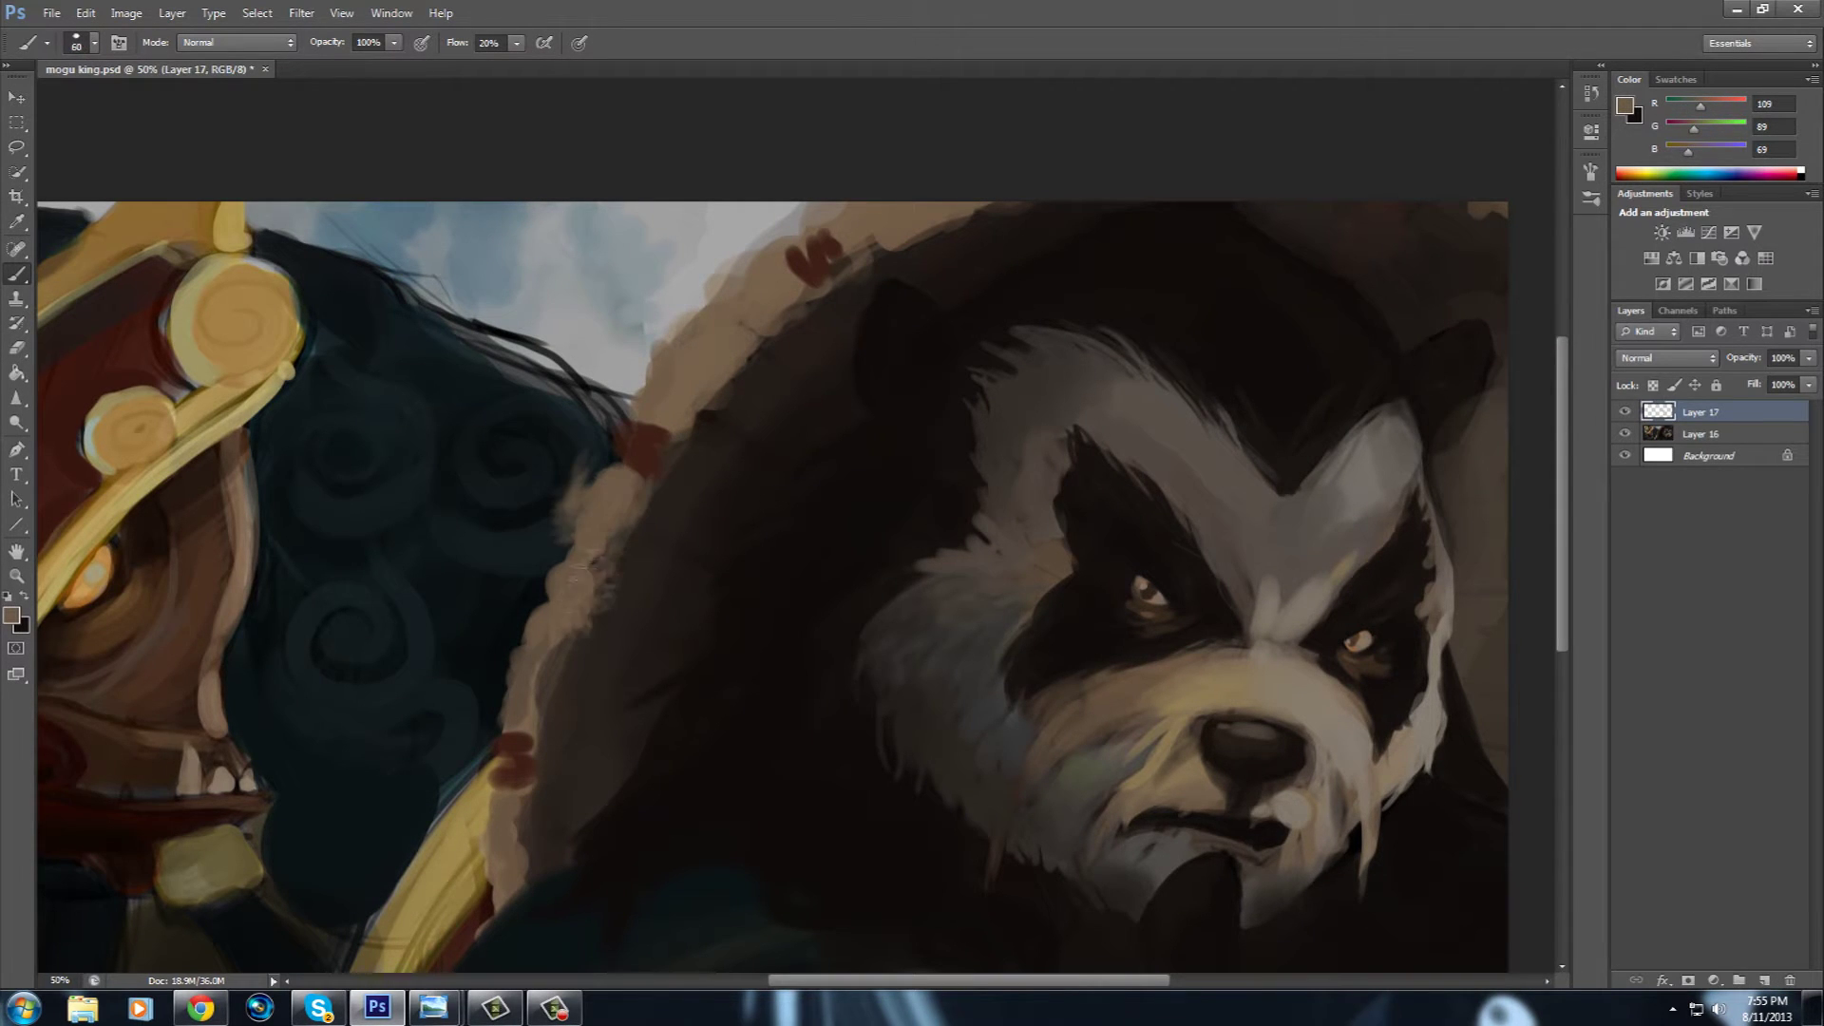
alt+click(993, 732)
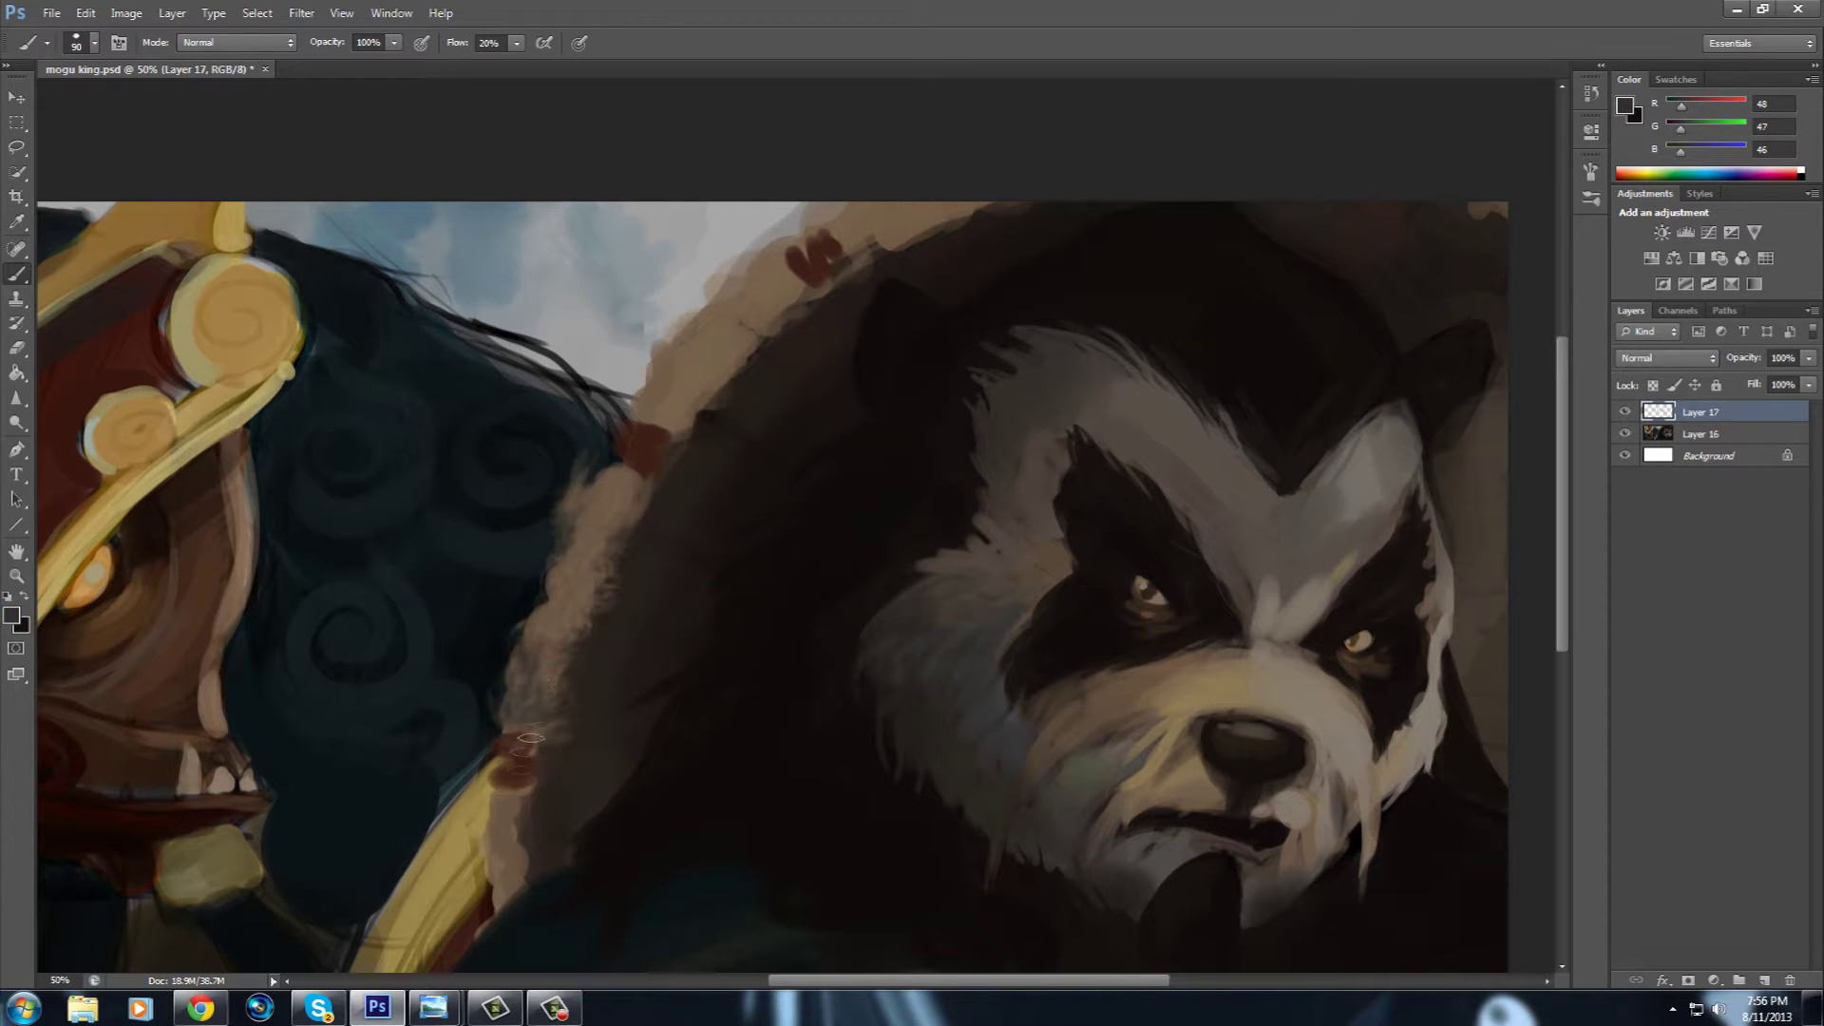
right_click(574, 928)
alt+click(704, 366)
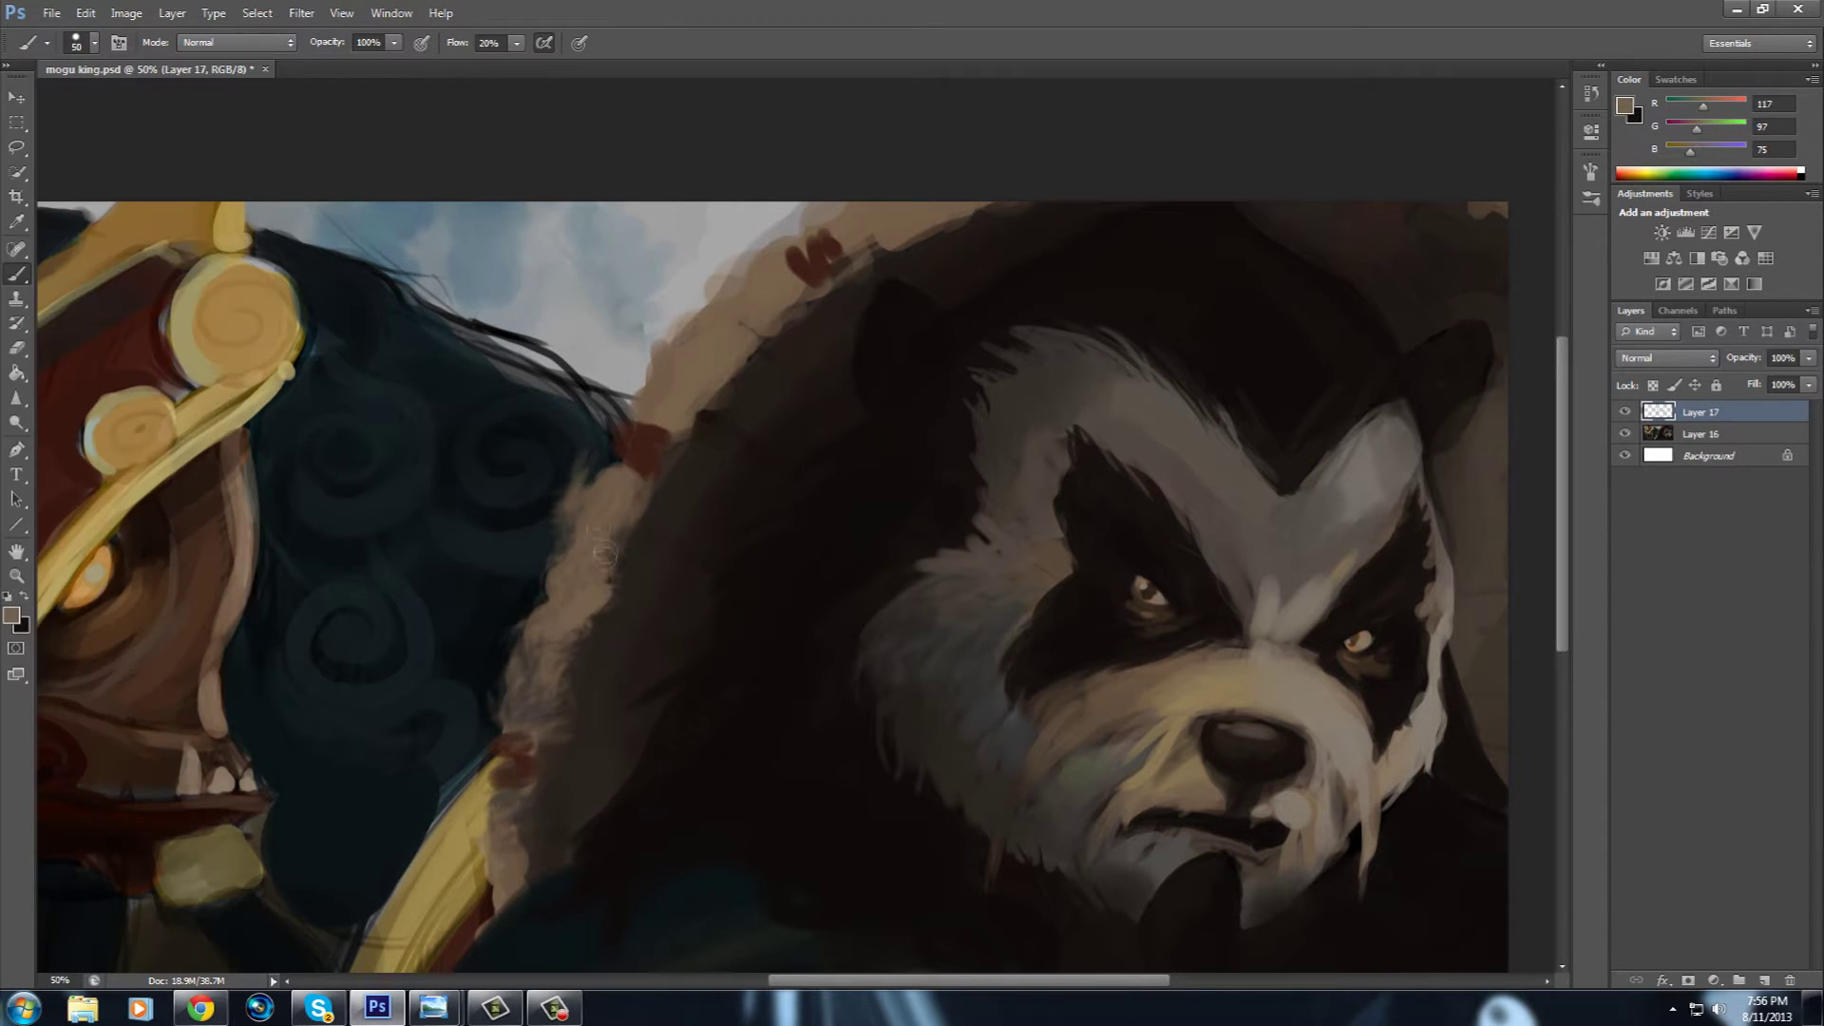
drag(589, 622, 532, 732)
Paint grey-brown fur beside the panda's eye patch.
alt+click(684, 464)
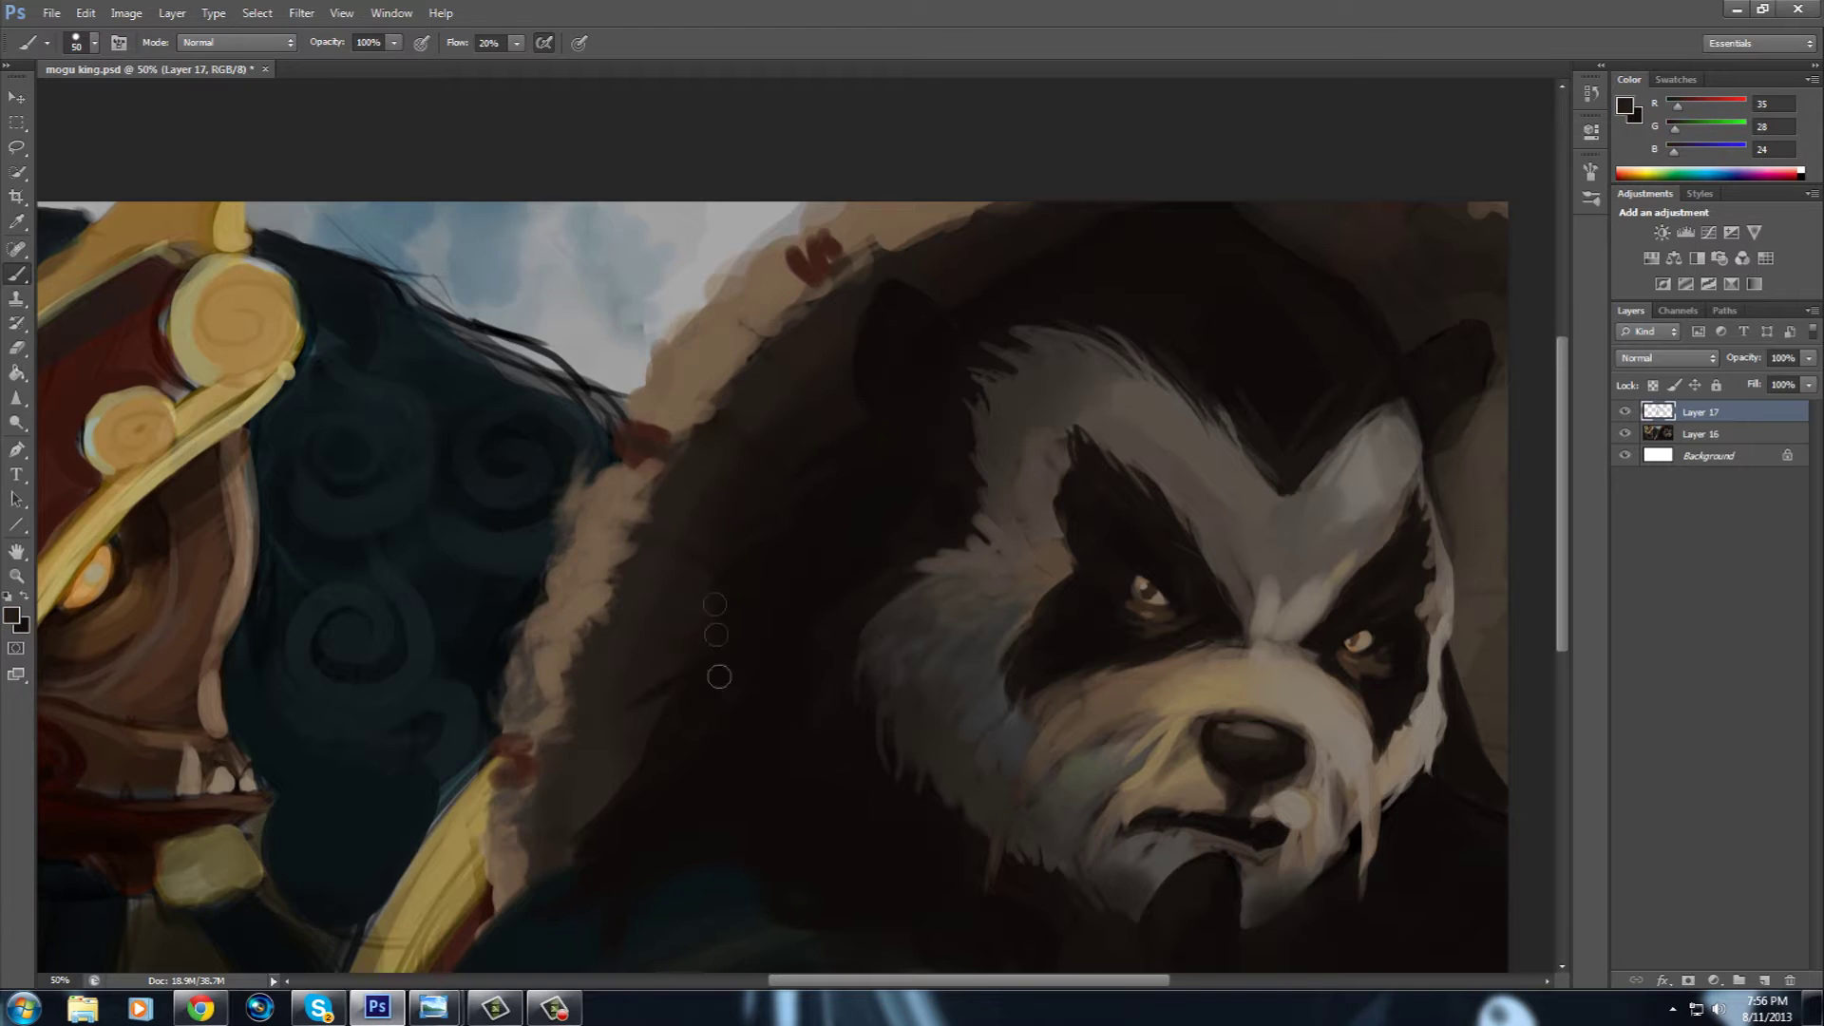
drag(713, 573, 750, 487)
alt+click(544, 756)
mouse_move(1175, 305)
mouse_down()
mouse_move(960, 301)
mouse_move(743, 386)
mouse_up()
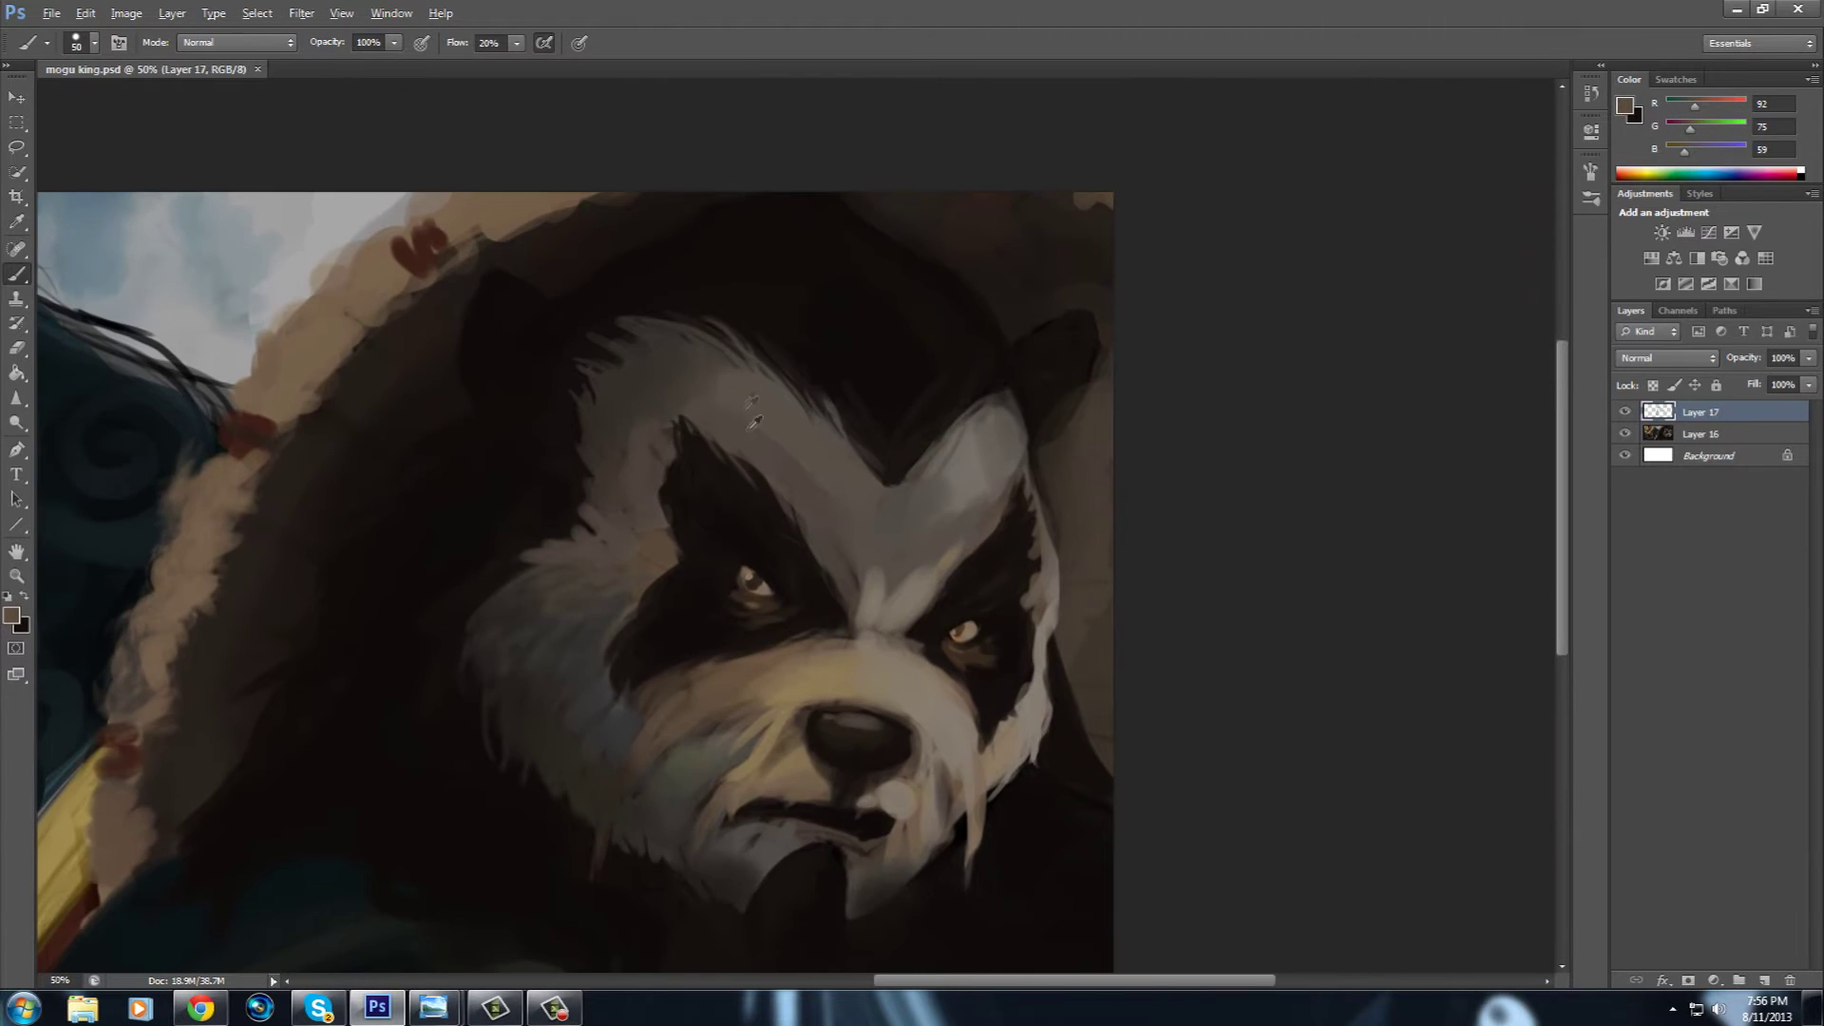
drag(604, 475, 652, 496)
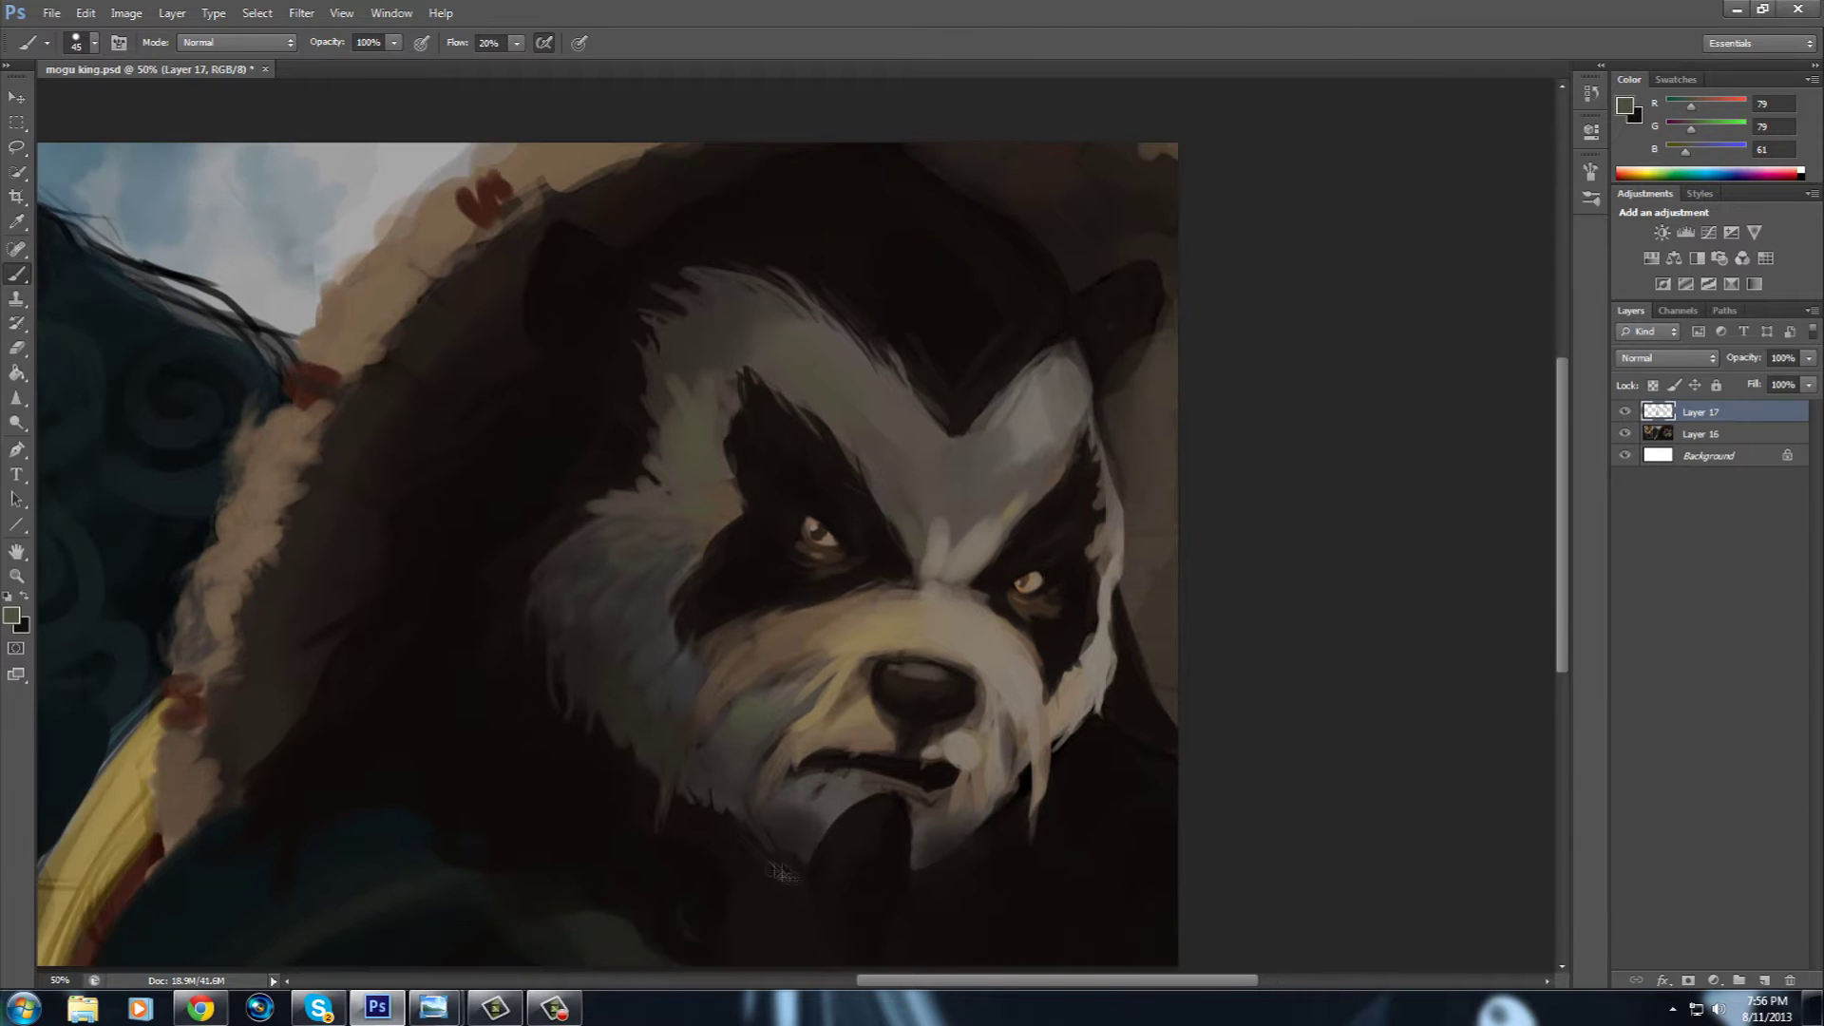
drag(893, 622, 959, 574)
drag(839, 887, 826, 745)
alt+click(826, 698)
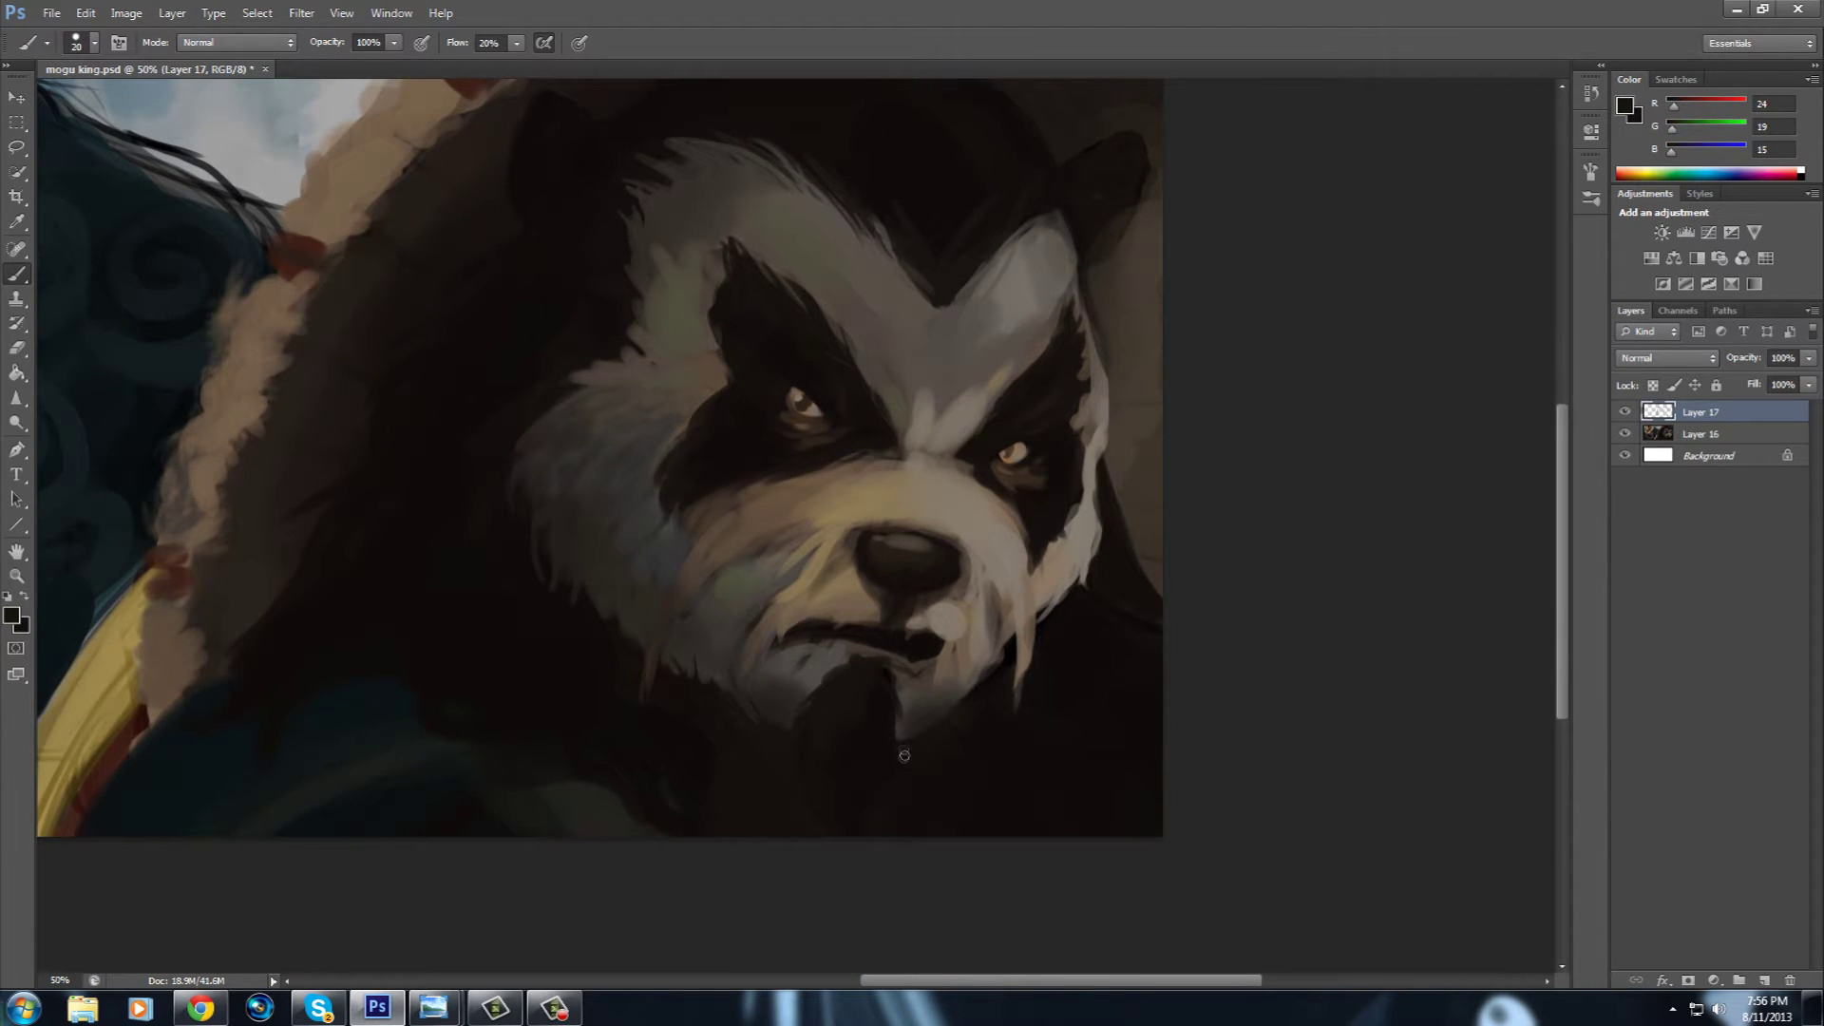
Darken the panda's mouth line and paint a small pale fang at its corner.
key(ctrl+plus)
key(ctrl+plus)
key(ctrl+plus)
drag(741, 949, 551, 474)
drag(1149, 532, 1192, 474)
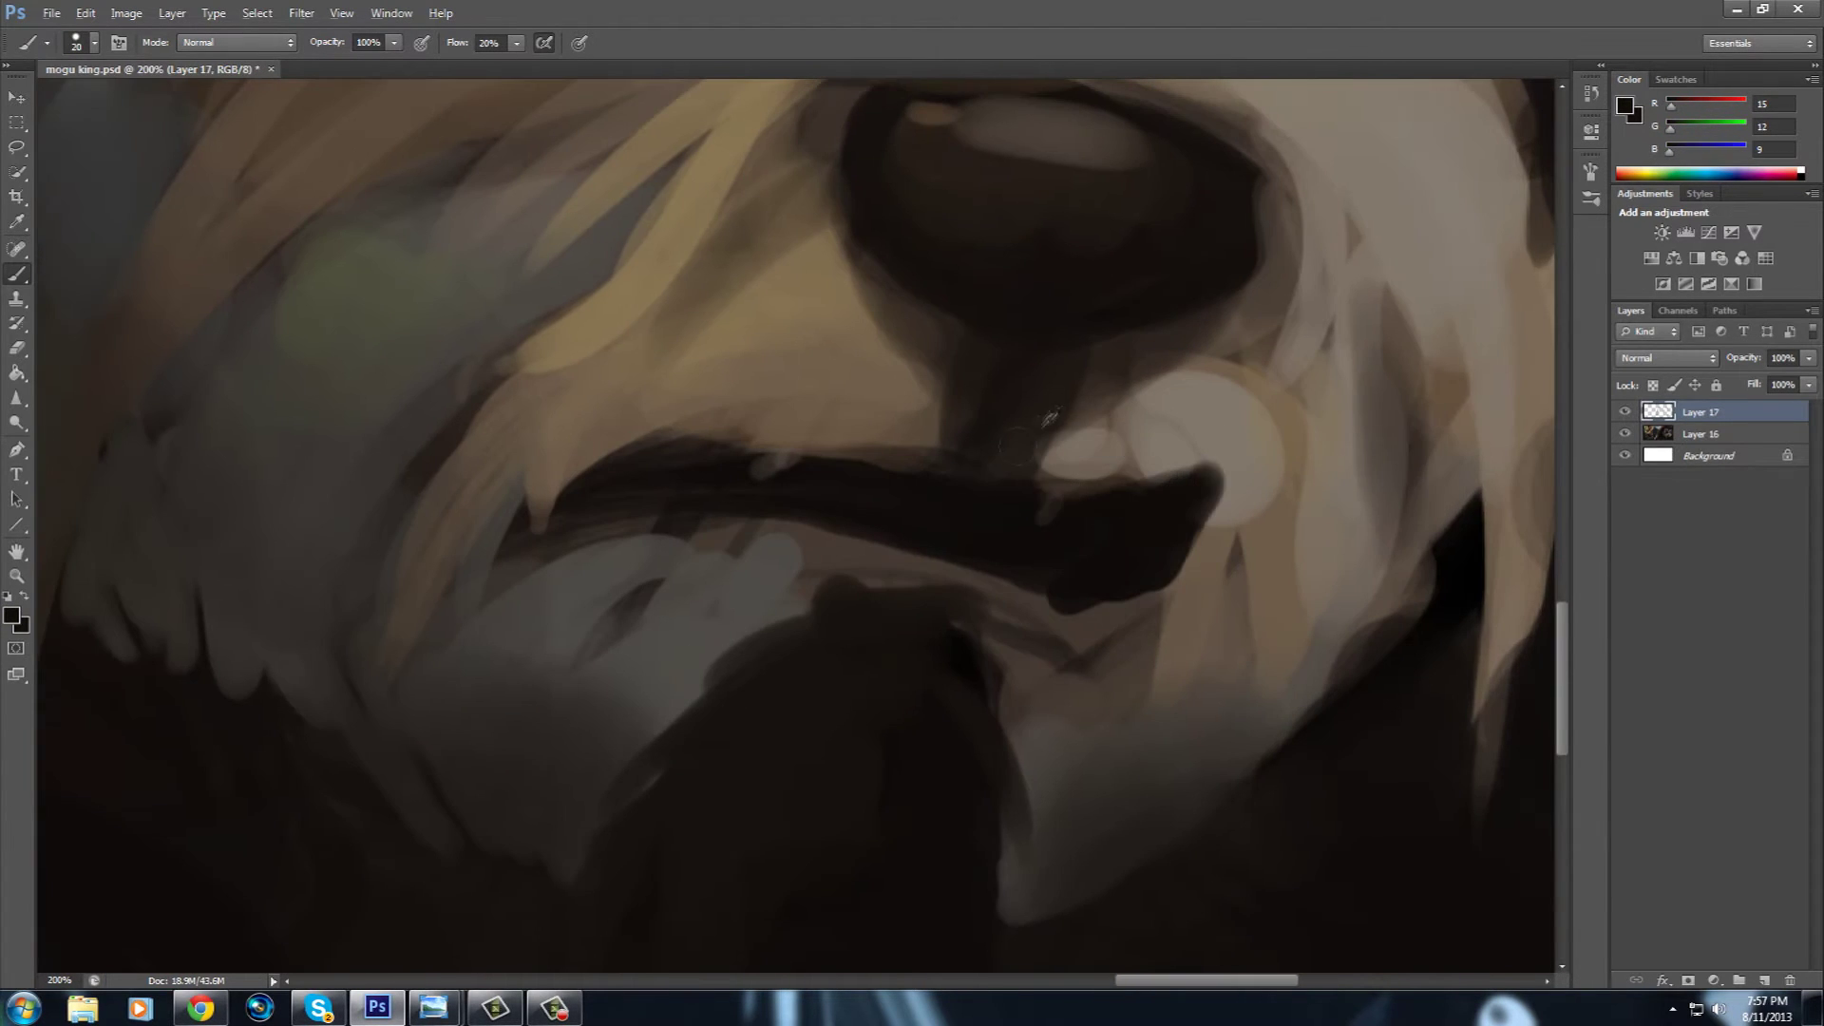
alt+click(1192, 471)
key(bracketleft)
key(bracketleft)
drag(759, 468, 757, 489)
key(bracketright)
key(bracketright)
key(bracketright)
Paint and blend grey-beige fur over the lower lip and chin.
alt+click(1066, 610)
mouse_move(1270, 487)
mouse_down()
mouse_move(988, 570)
mouse_move(778, 582)
mouse_up()
drag(570, 532, 1205, 659)
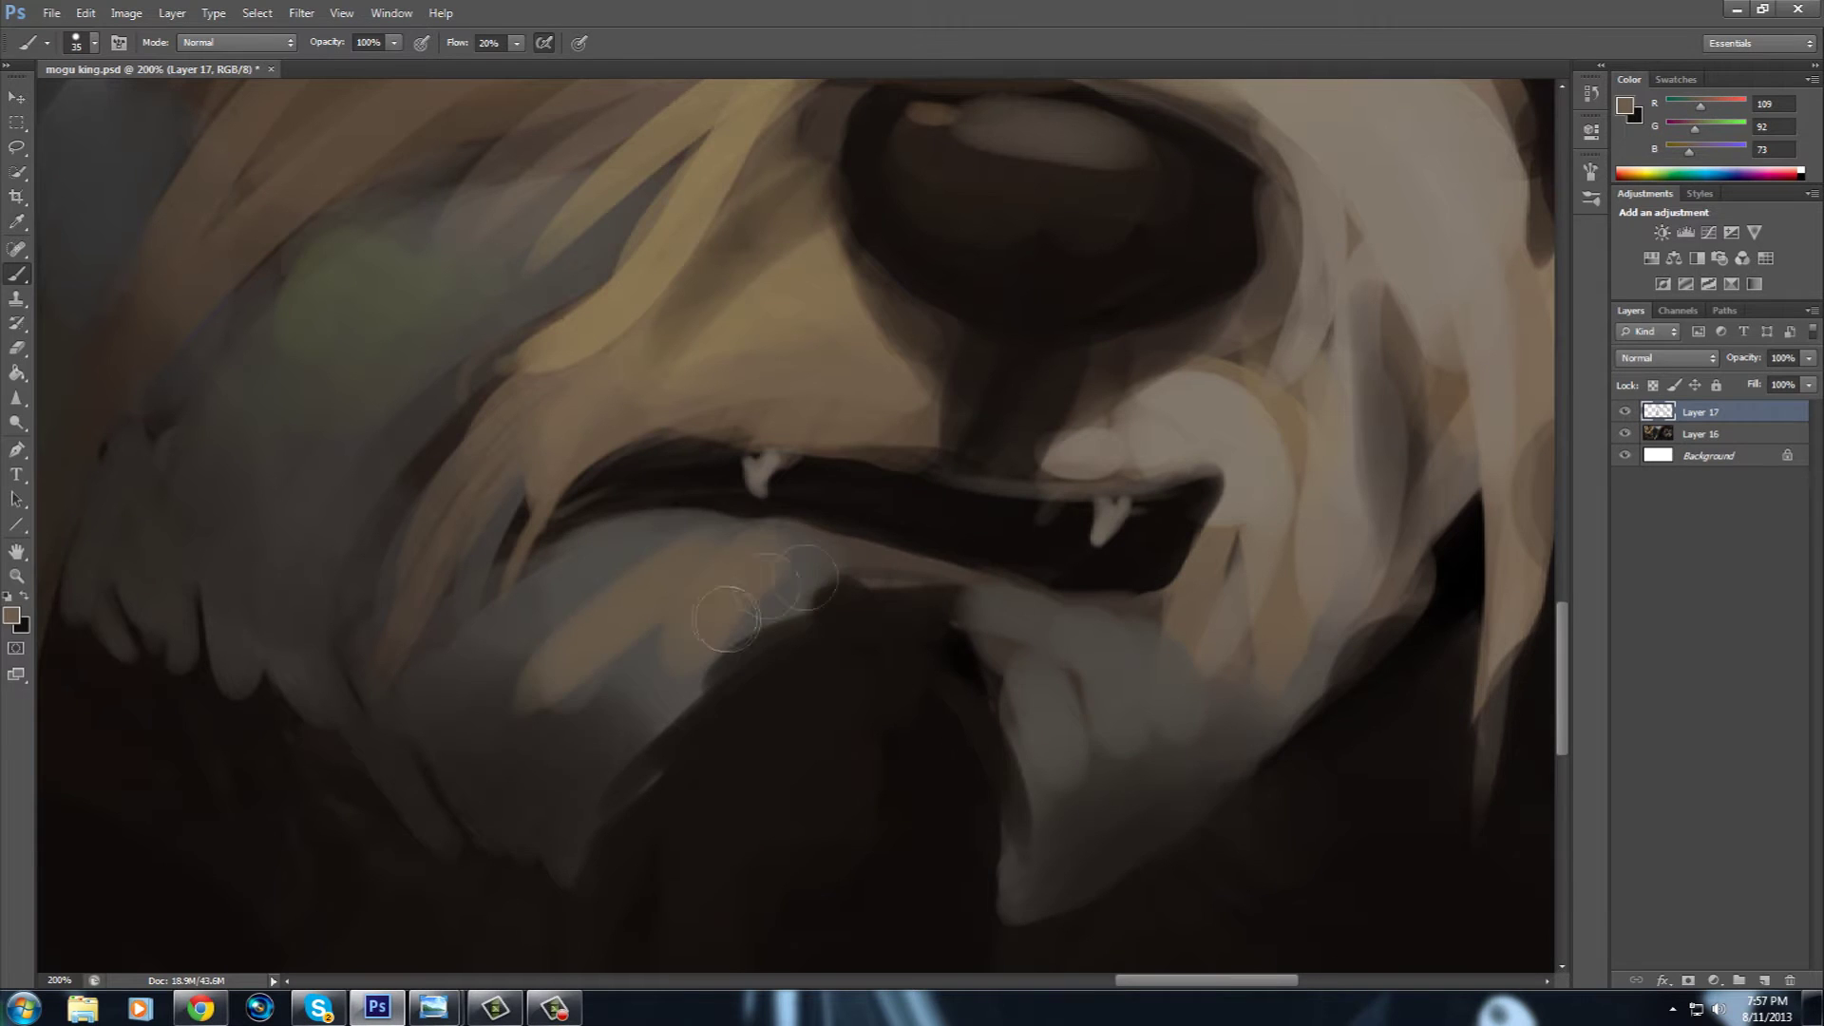
drag(903, 413, 846, 541)
alt+click(883, 532)
drag(1088, 548, 935, 633)
mouse_move(1132, 359)
mouse_down()
mouse_move(1156, 469)
mouse_move(690, 480)
mouse_up()
Sample light grey, olive, dark brown and tan tones around the muzzle, zooming out to the full painting.
alt+click(690, 479)
mouse_move(328, 682)
mouse_down()
mouse_move(739, 570)
mouse_move(1085, 611)
mouse_up()
alt+click(436, 616)
mouse_move(728, 715)
mouse_down()
mouse_move(756, 772)
mouse_move(1090, 732)
mouse_up()
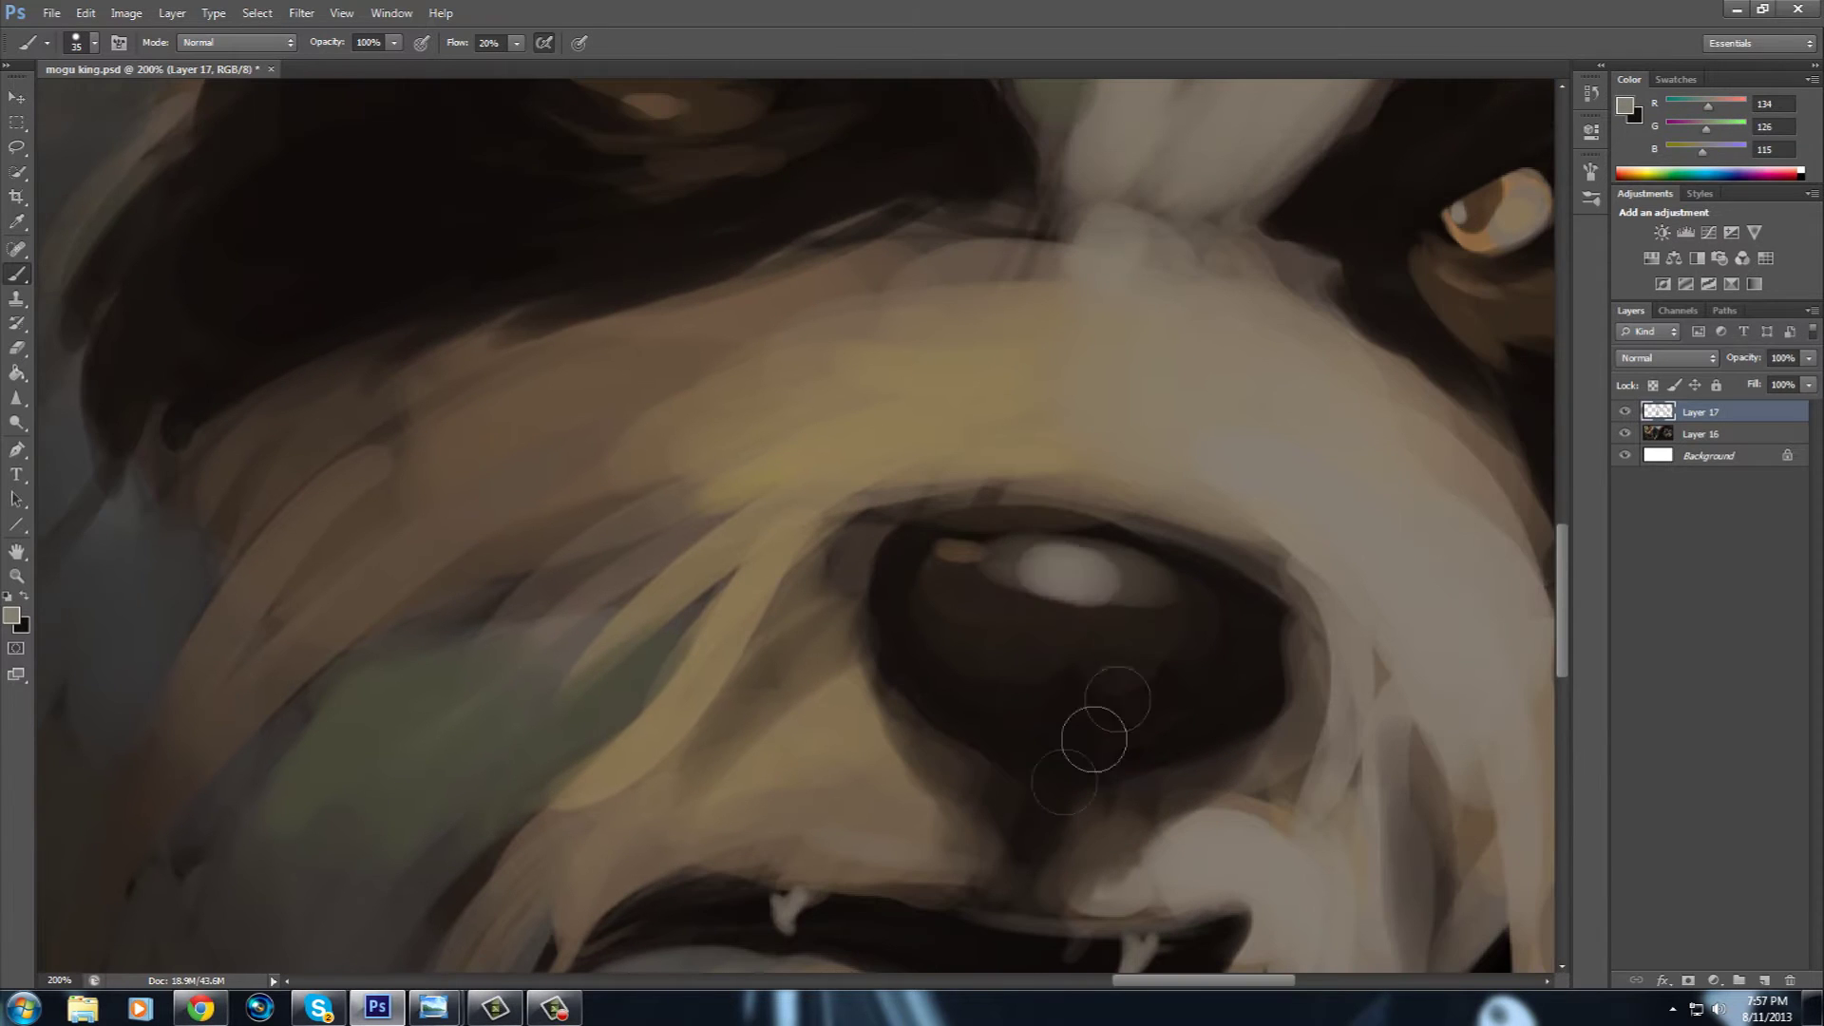
key(ctrl+minus)
key(ctrl+minus)
key(ctrl+minus)
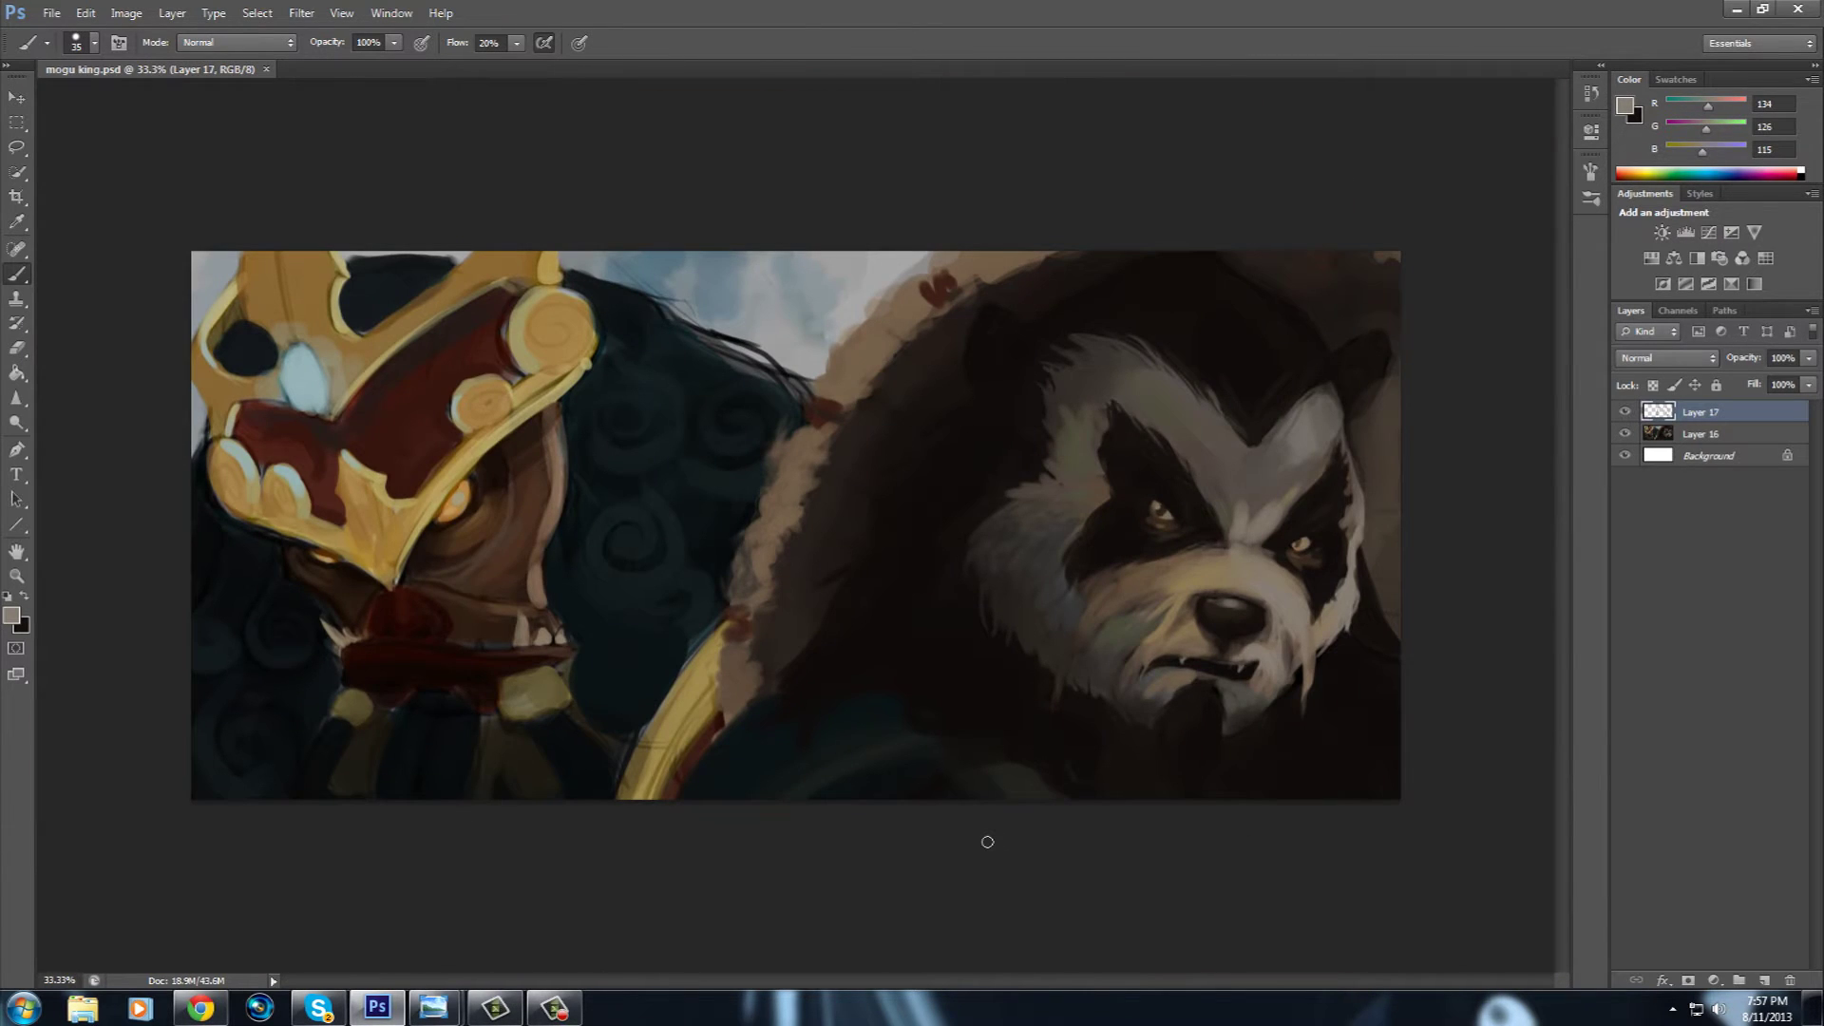
alt+click(912, 700)
alt+click(987, 754)
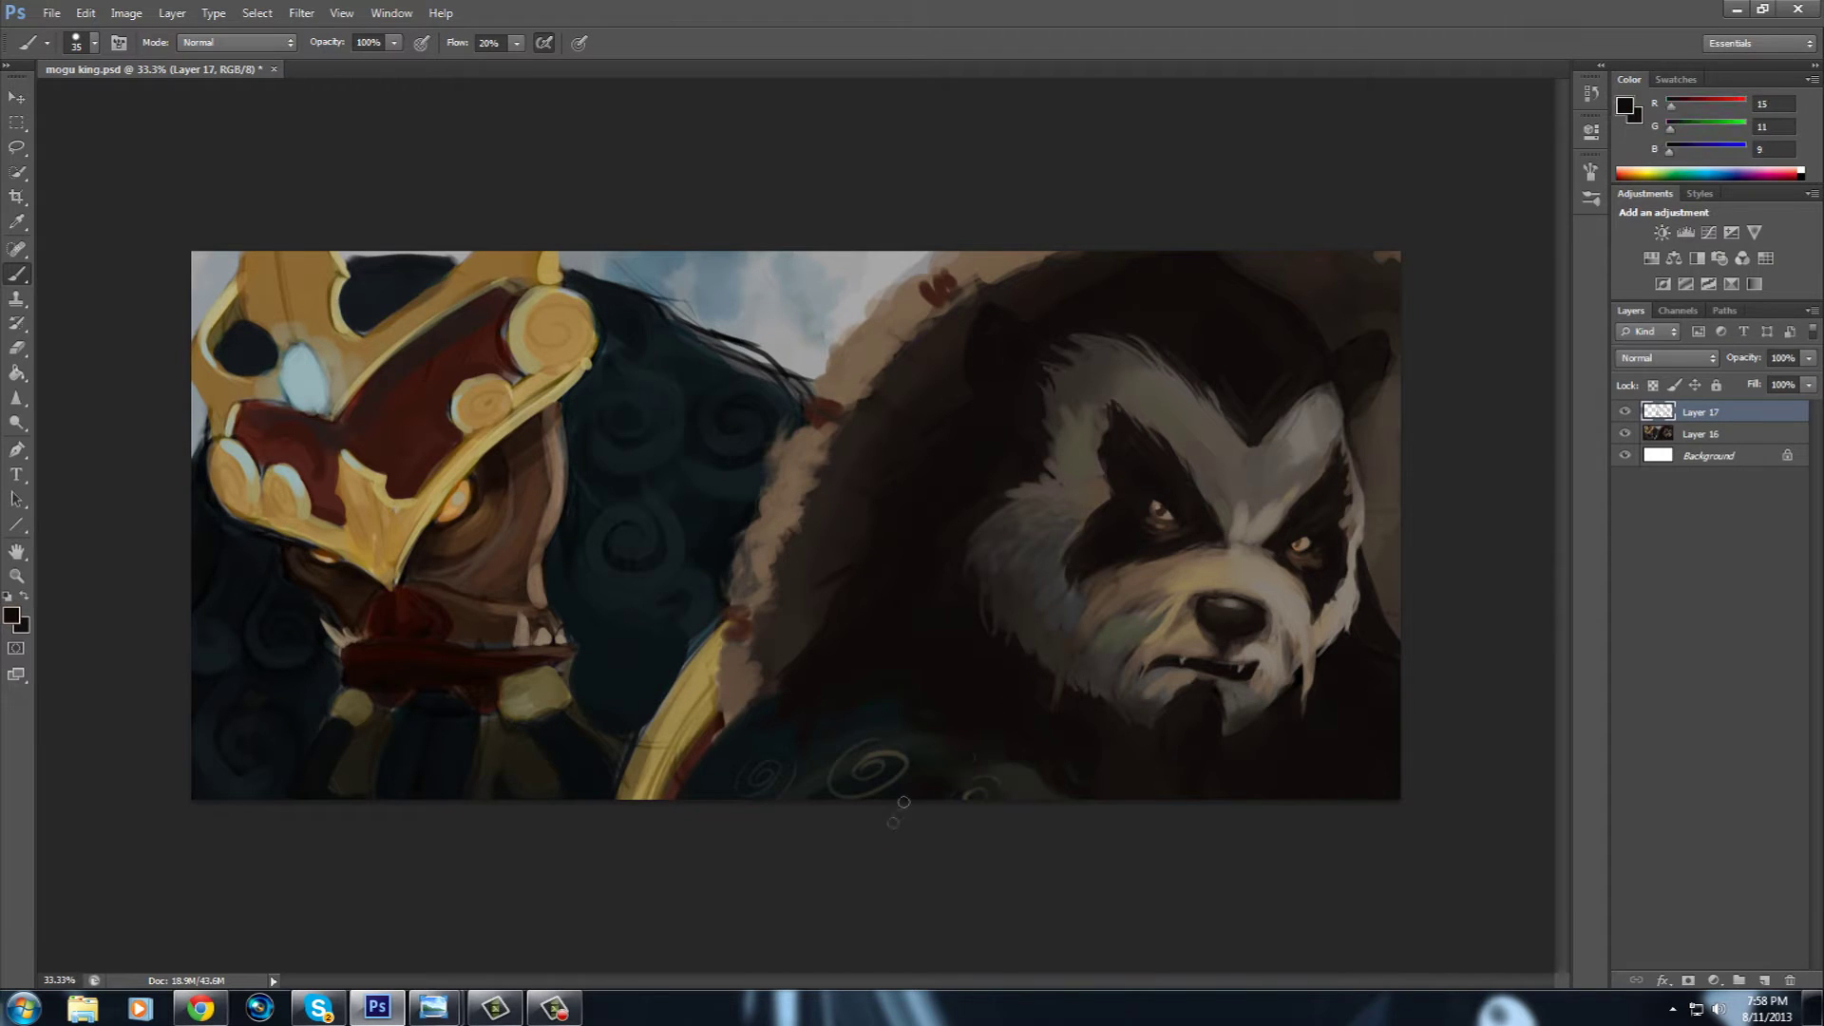
alt+click(1161, 581)
key(bracketright)
key(bracketright)
key(bracketright)
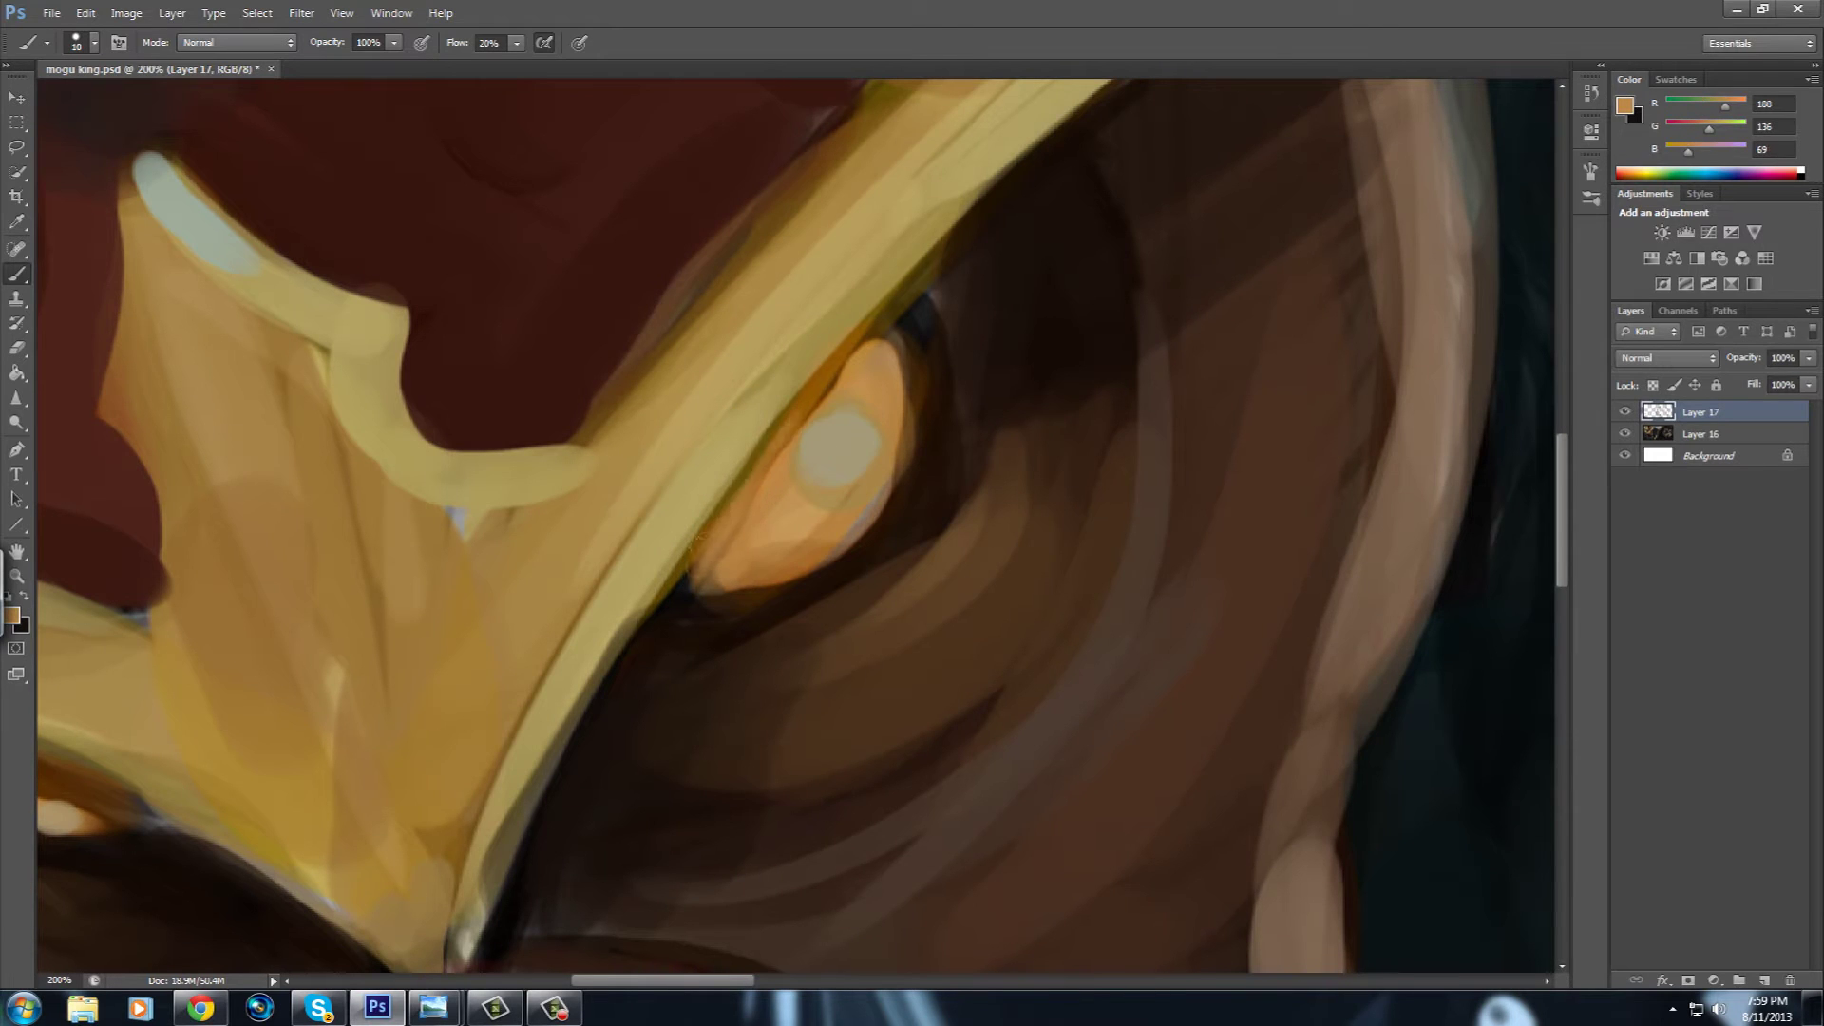
Brighten and extend the mogu king's glowing eye with lighter orange.
drag(696, 542, 892, 332)
drag(755, 584, 854, 570)
key(bracketright)
key(bracketright)
key(bracketright)
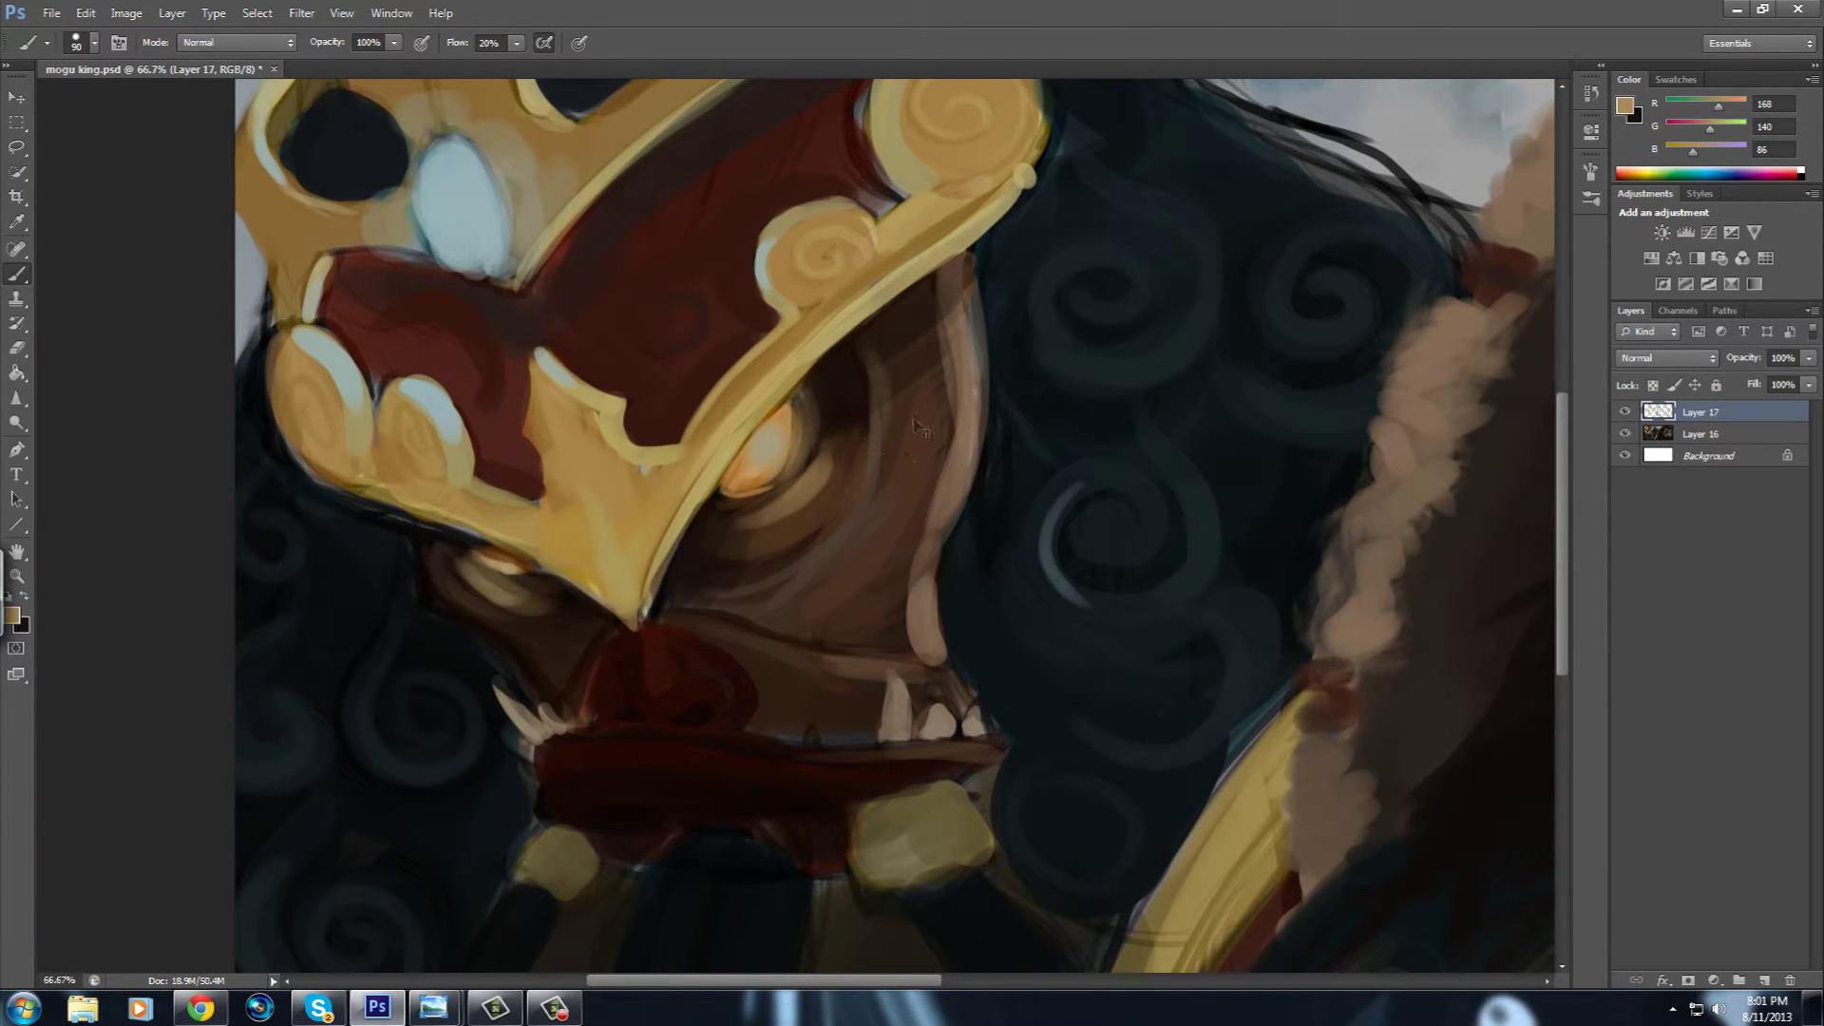
Lighten the mogu king's nose and cheek, sampling dark red, near-black and brown tones.
mouse_move(912, 418)
mouse_down()
mouse_move(893, 581)
mouse_move(912, 655)
mouse_up()
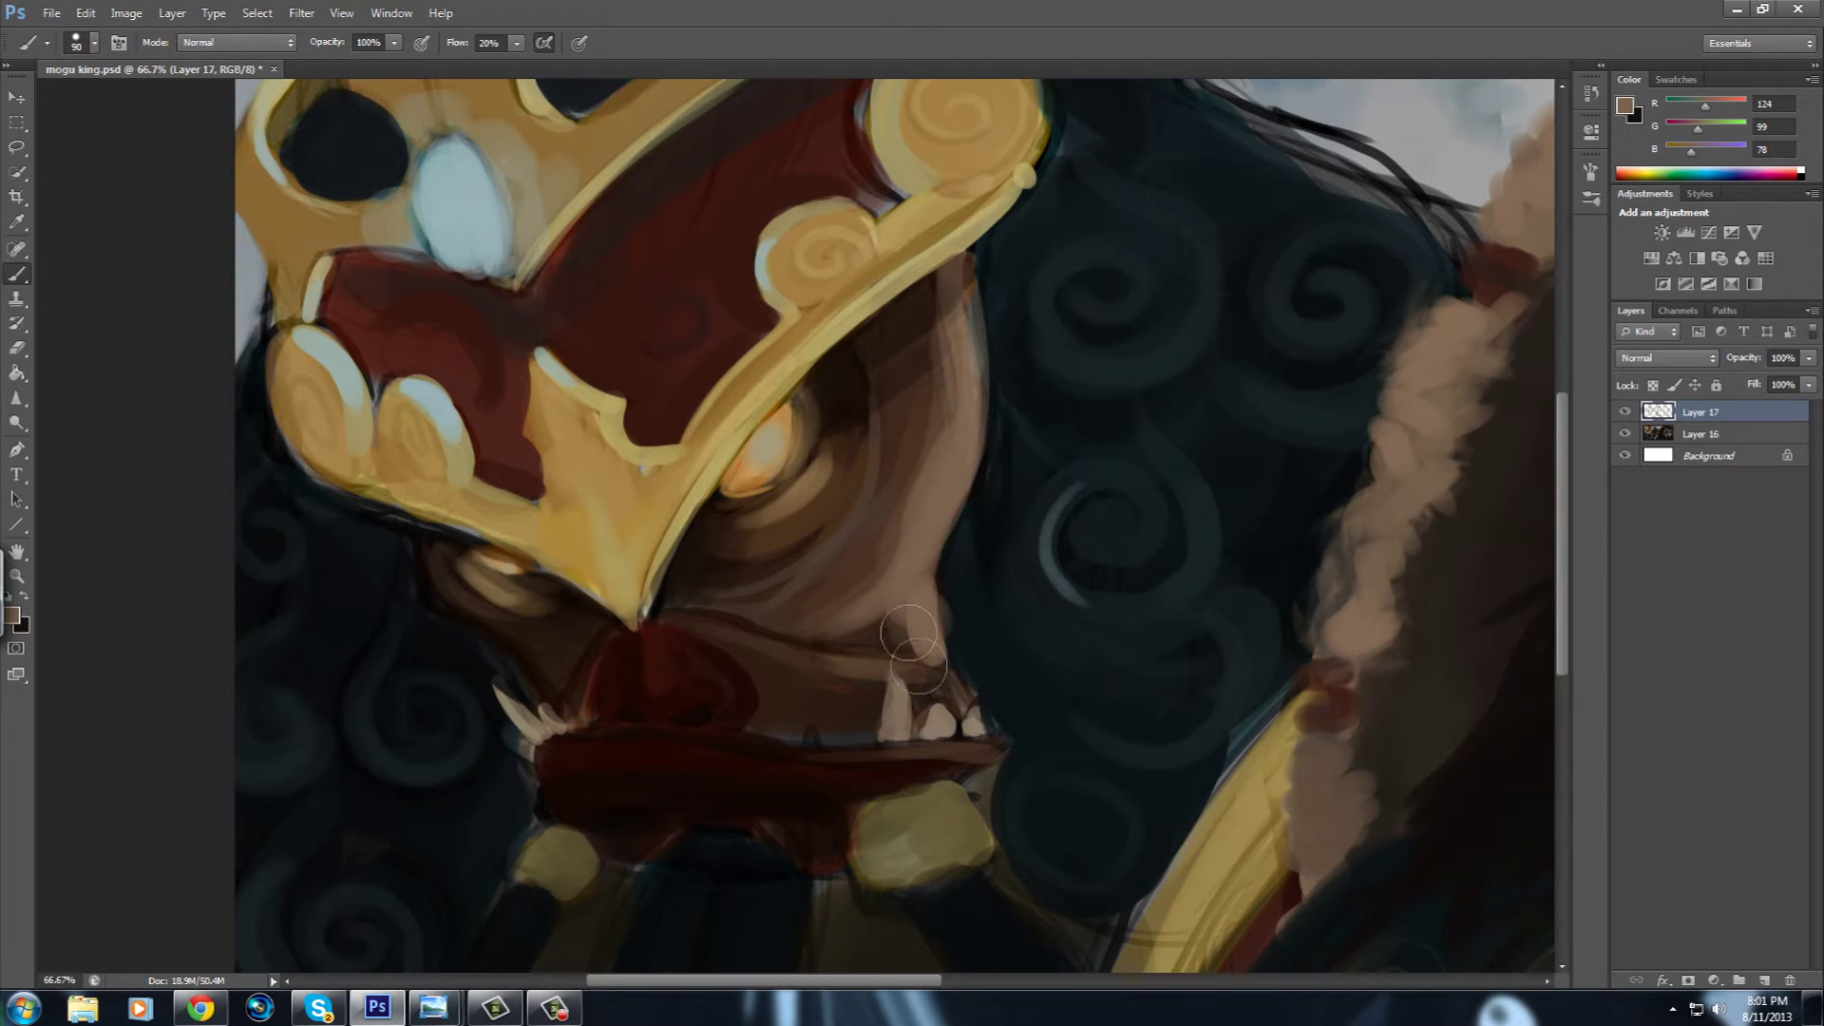
alt+click(688, 719)
alt+click(602, 820)
scroll(848, 903, down, 2)
alt+click(659, 794)
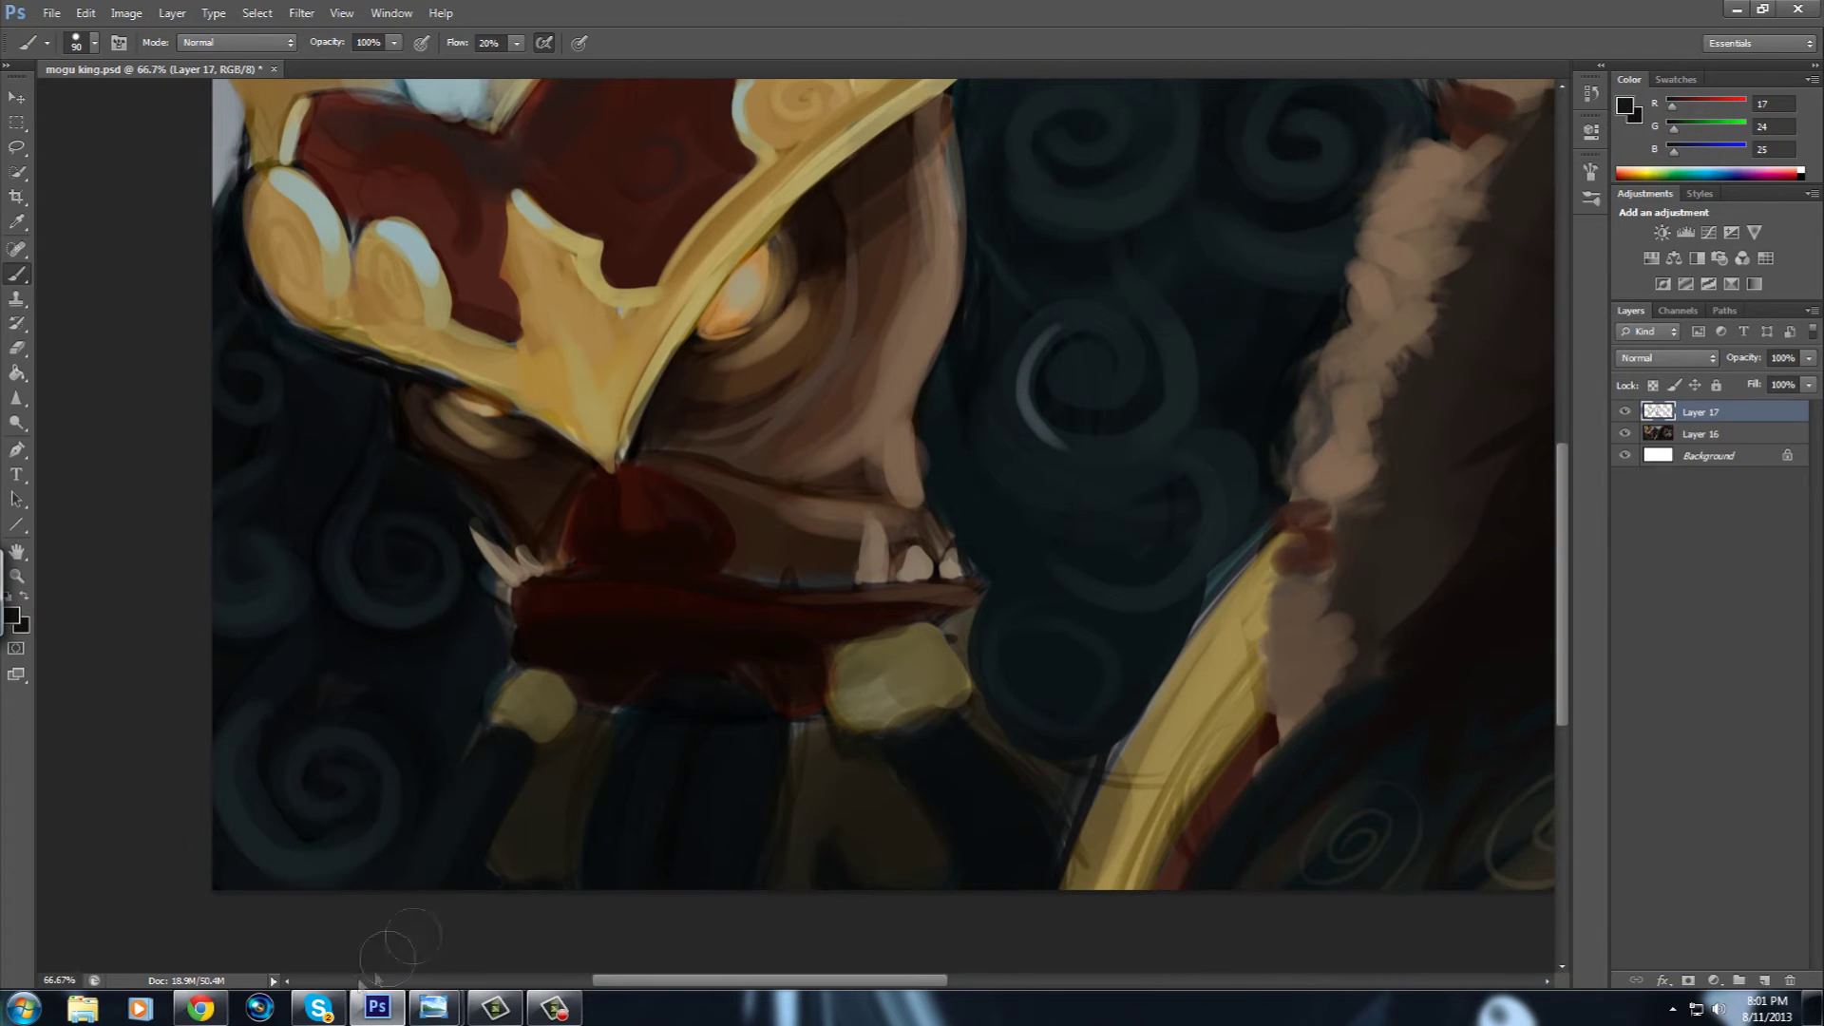
alt+click(825, 684)
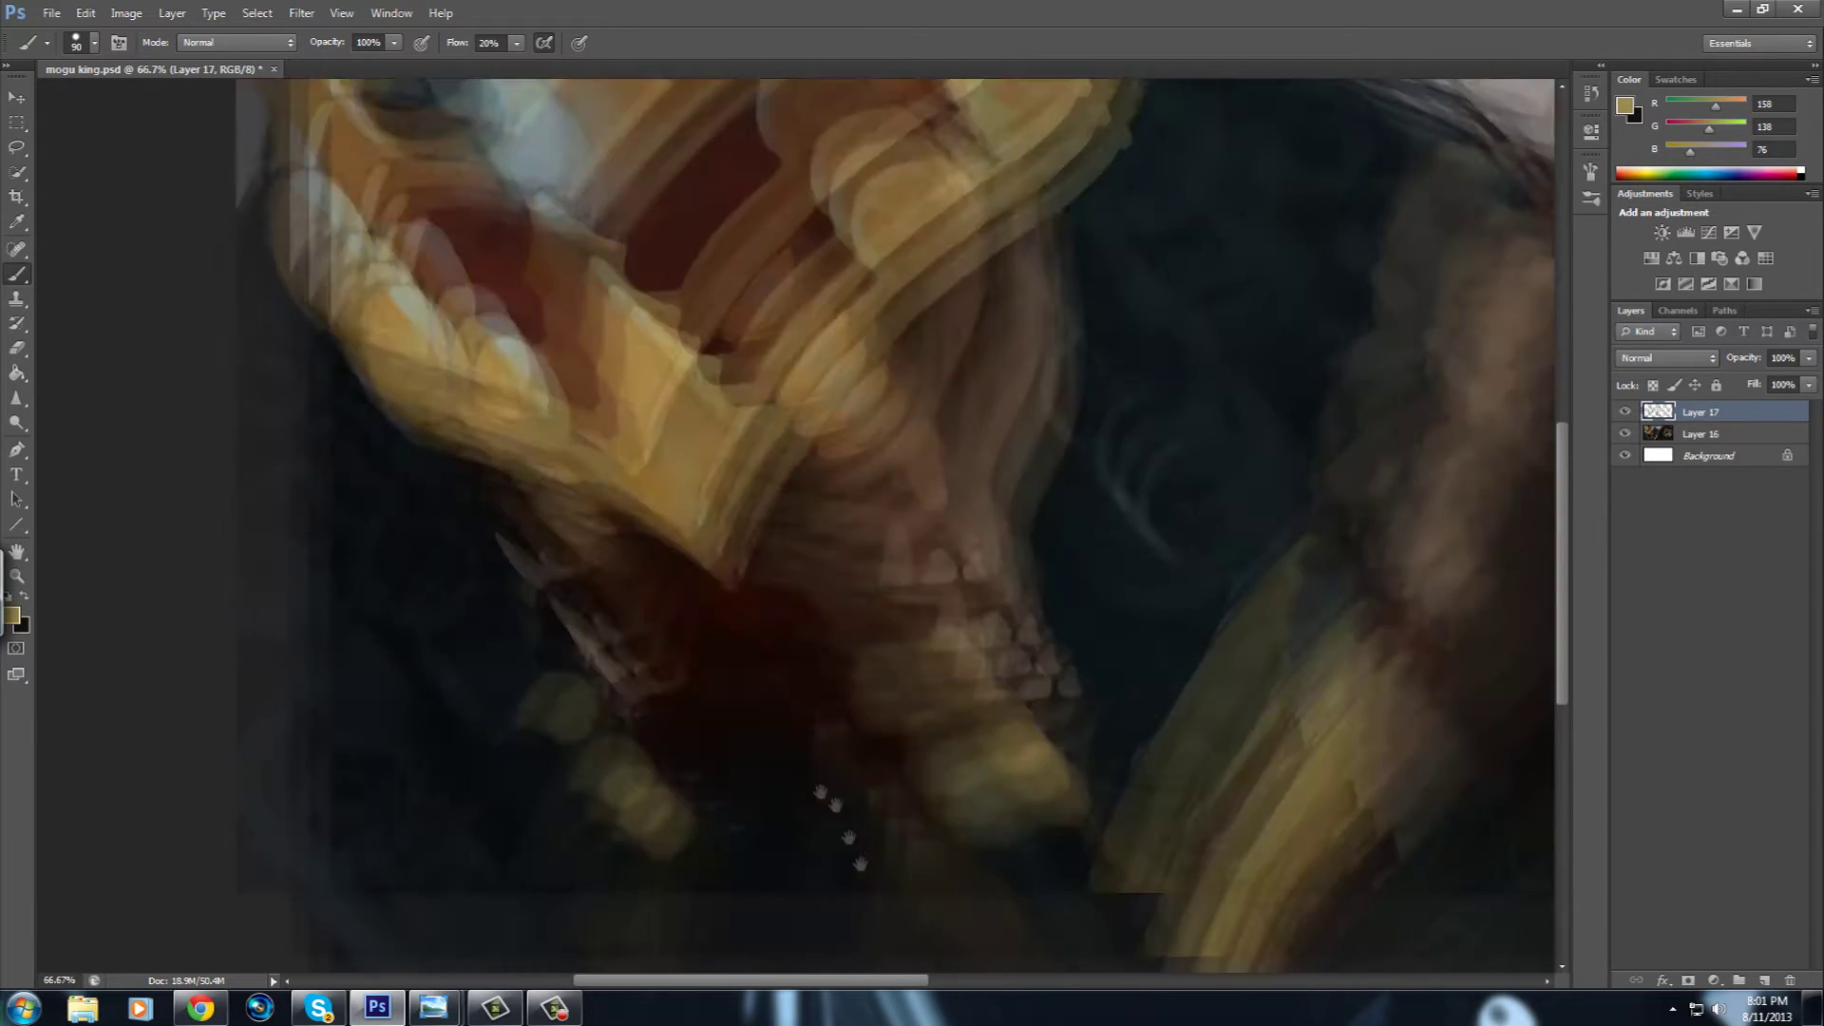
Pan to the crown's left side and pick up the pale blue of its gem.
drag(715, 492, 801, 616)
alt+click(790, 790)
drag(781, 280, 890, 484)
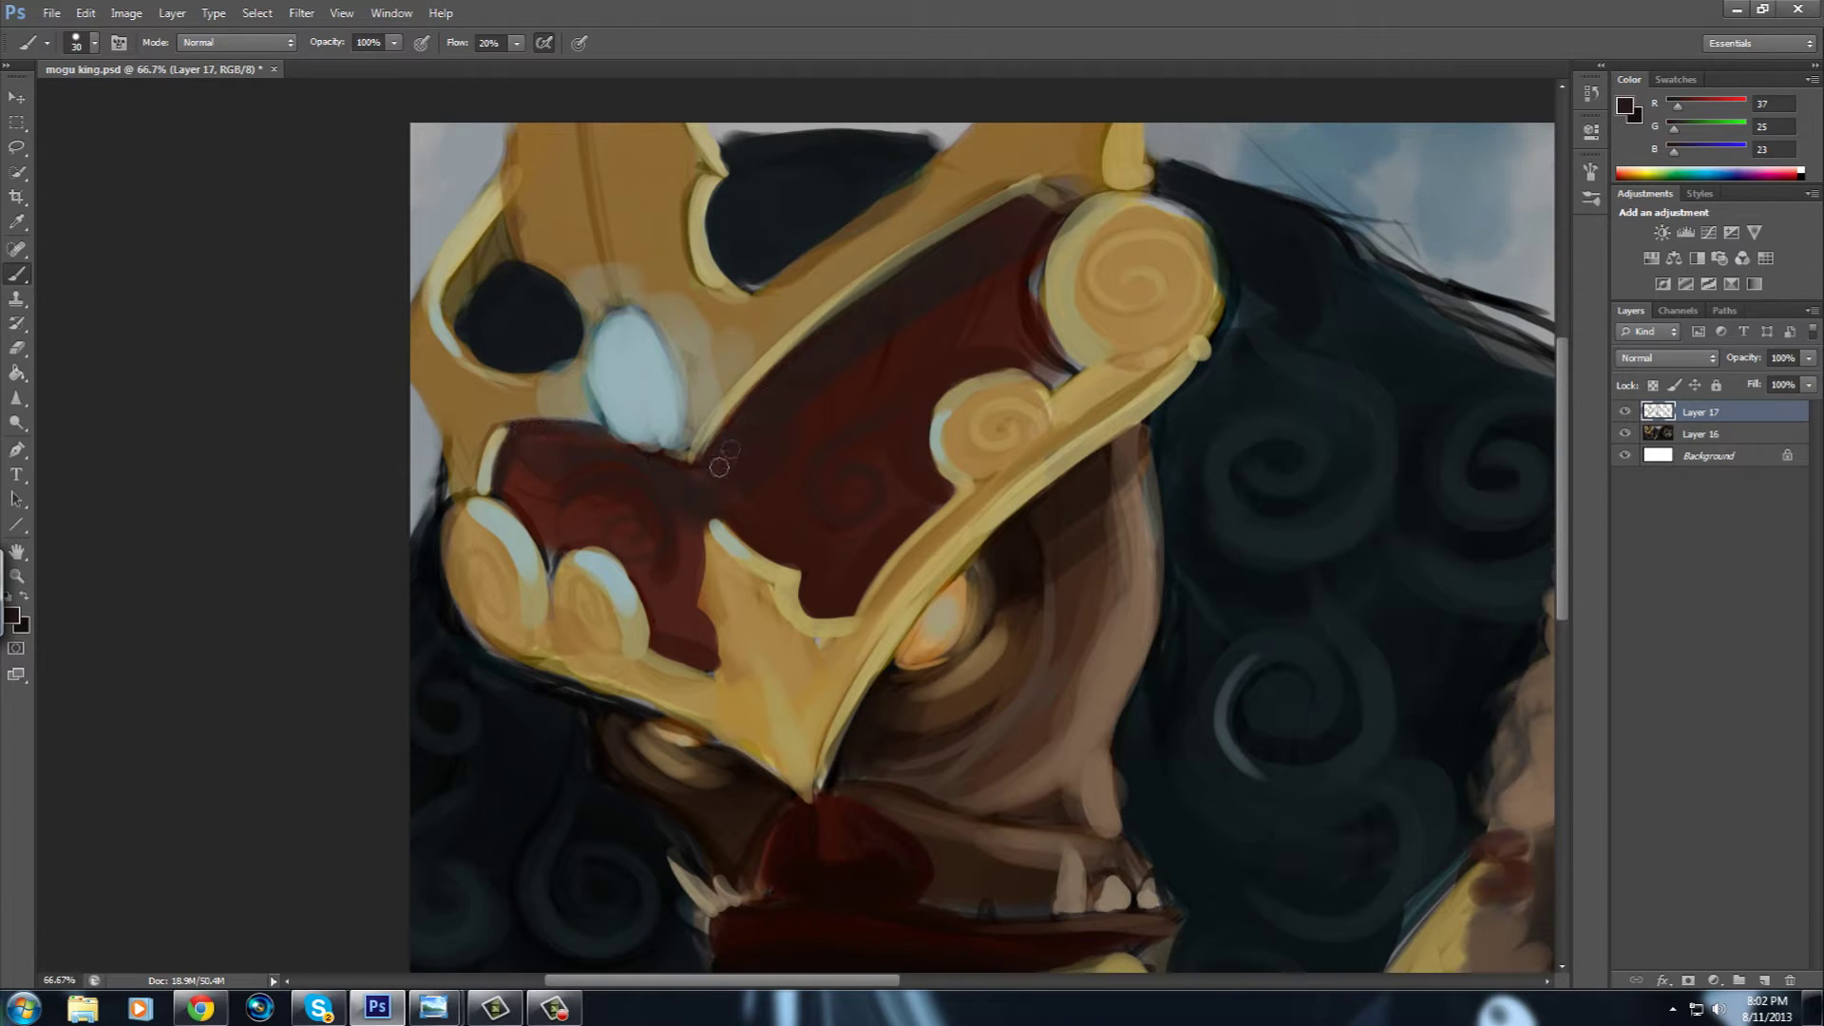
drag(978, 233, 546, 487)
alt+click(559, 454)
key(bracketright)
key(bracketright)
key(bracketright)
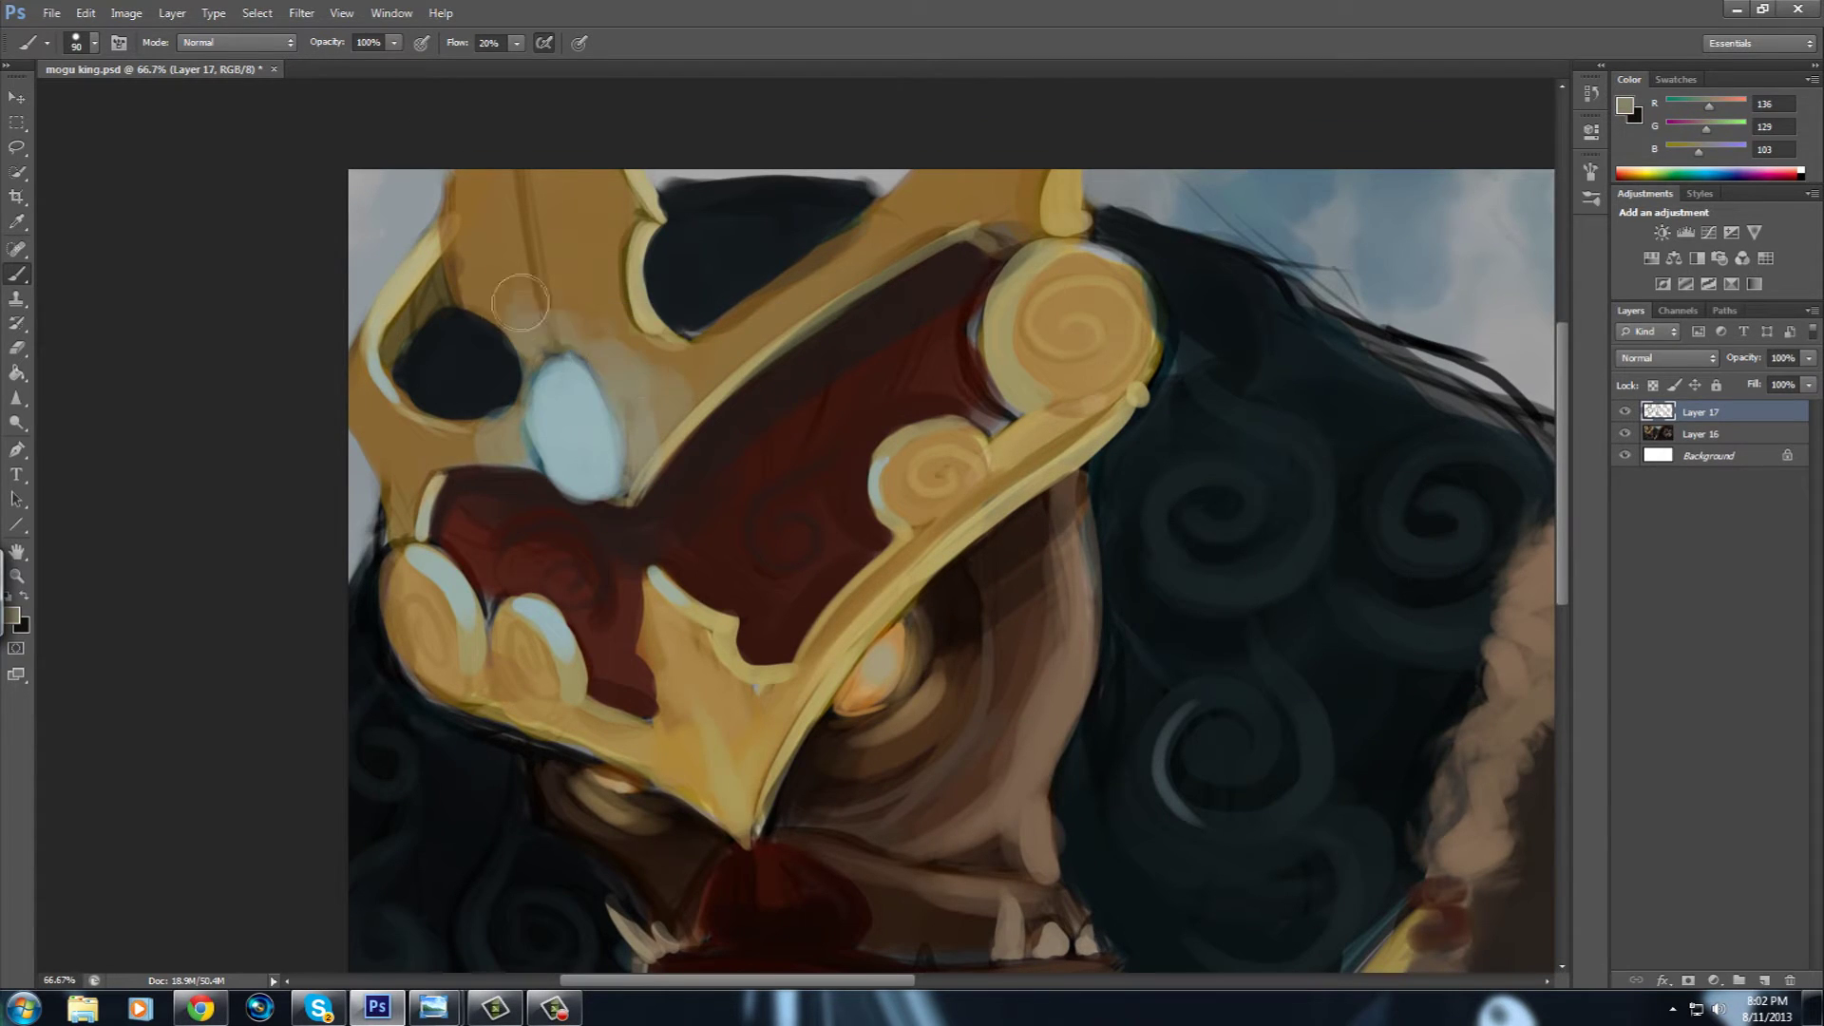
Work along the crown's top edge, picking up its pale blue, gold and dark red tones.
alt+click(547, 427)
drag(880, 470, 810, 645)
key(bracketleft)
key(bracketleft)
key(bracketleft)
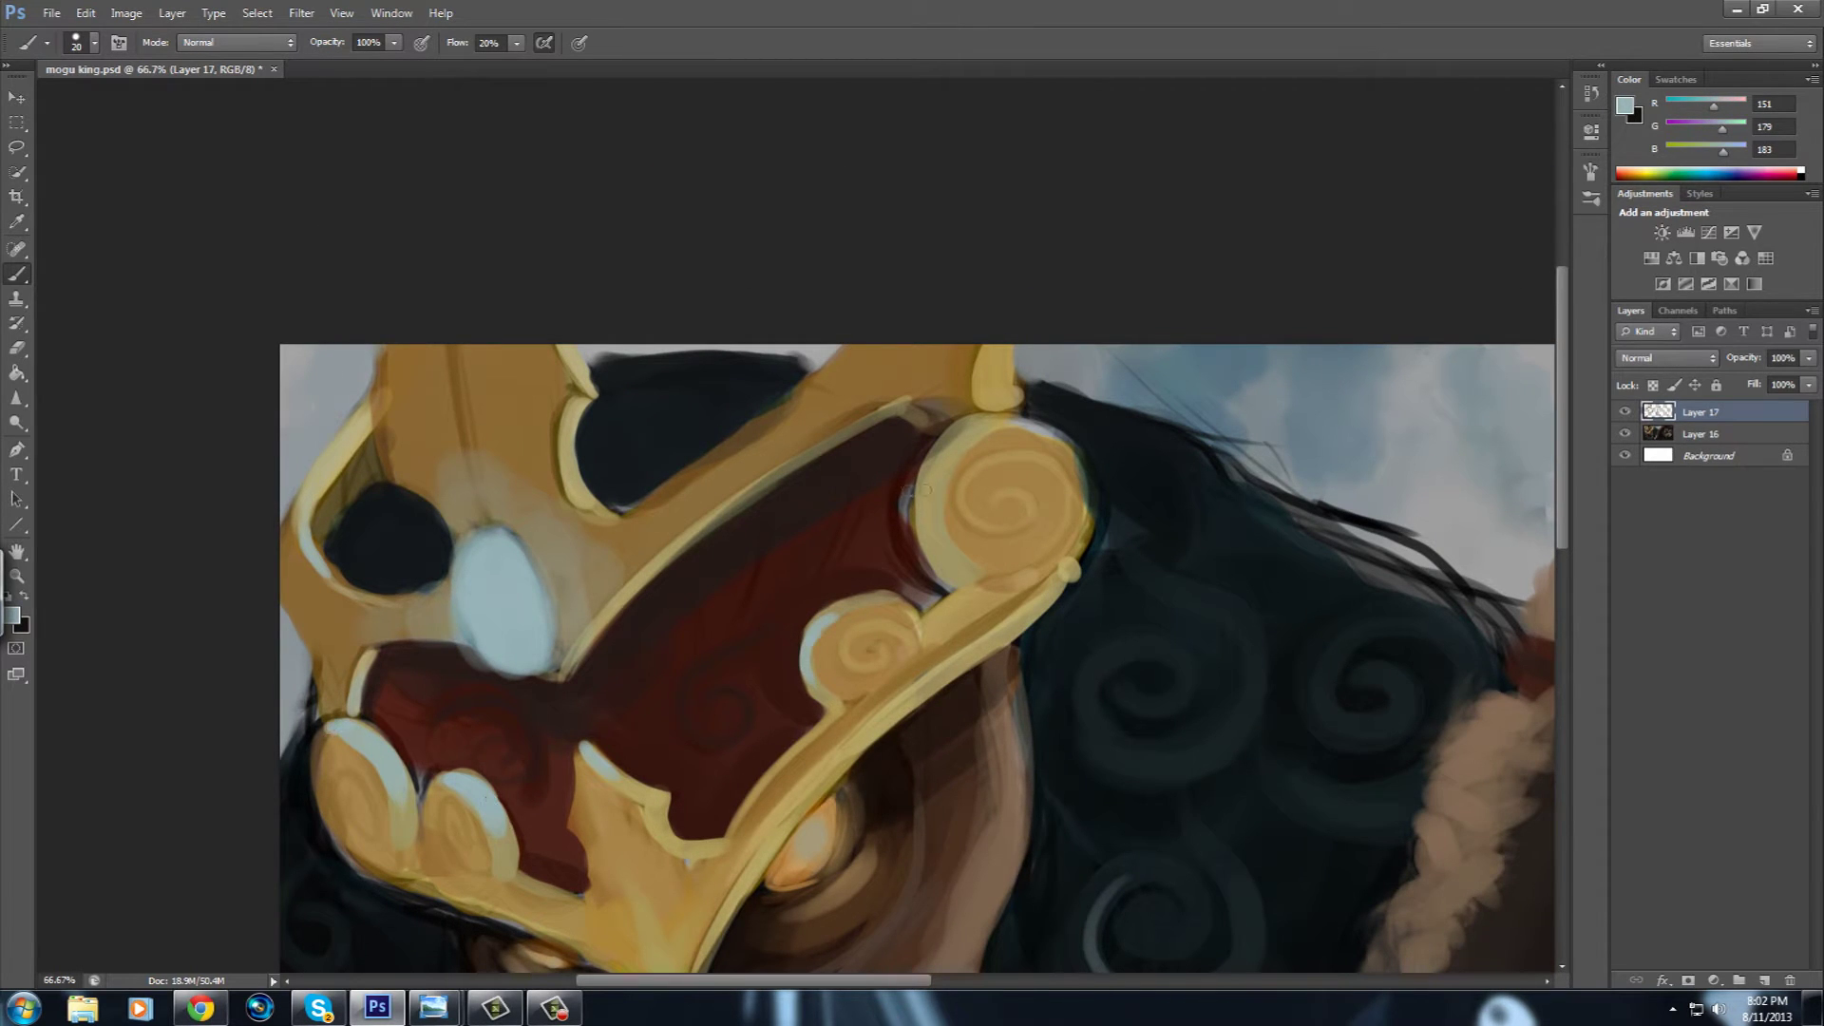
alt+click(688, 480)
drag(780, 658, 792, 380)
alt+click(548, 510)
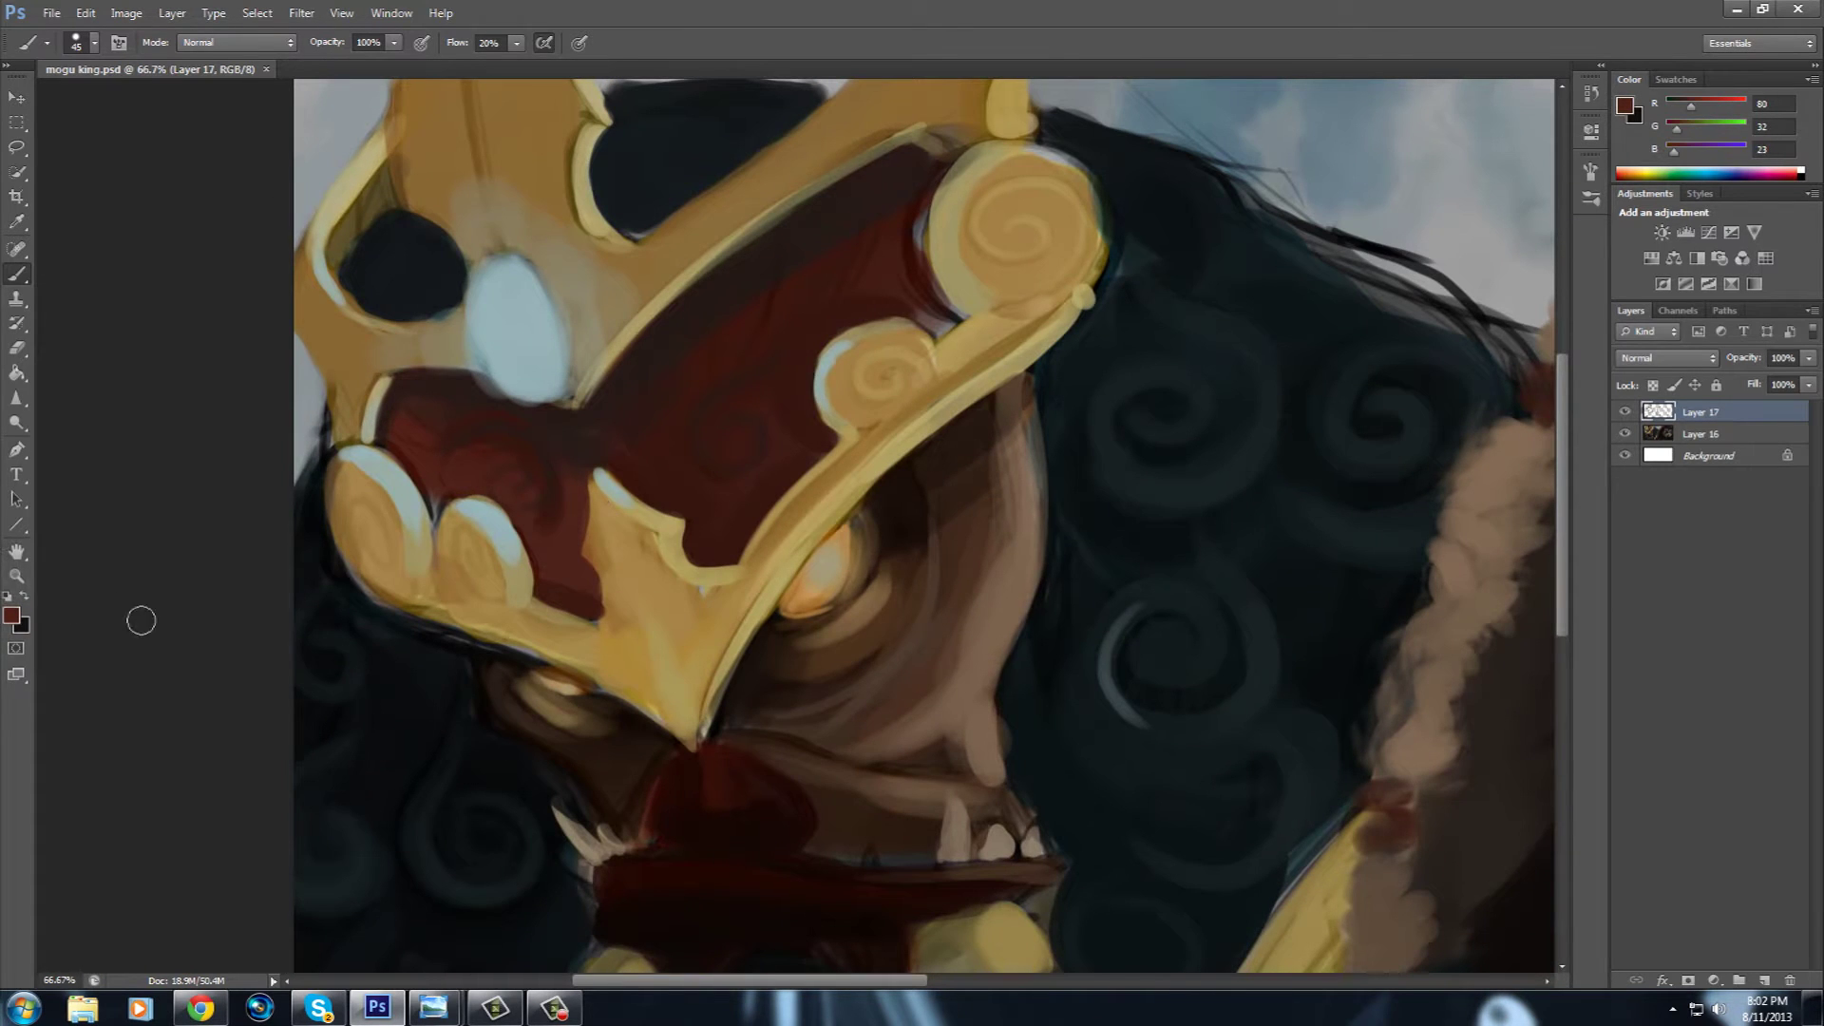
Paint a light tan edge along the crown's dark hole using a lighter reddish brown.
click(12, 616)
click(1057, 483)
click(1404, 354)
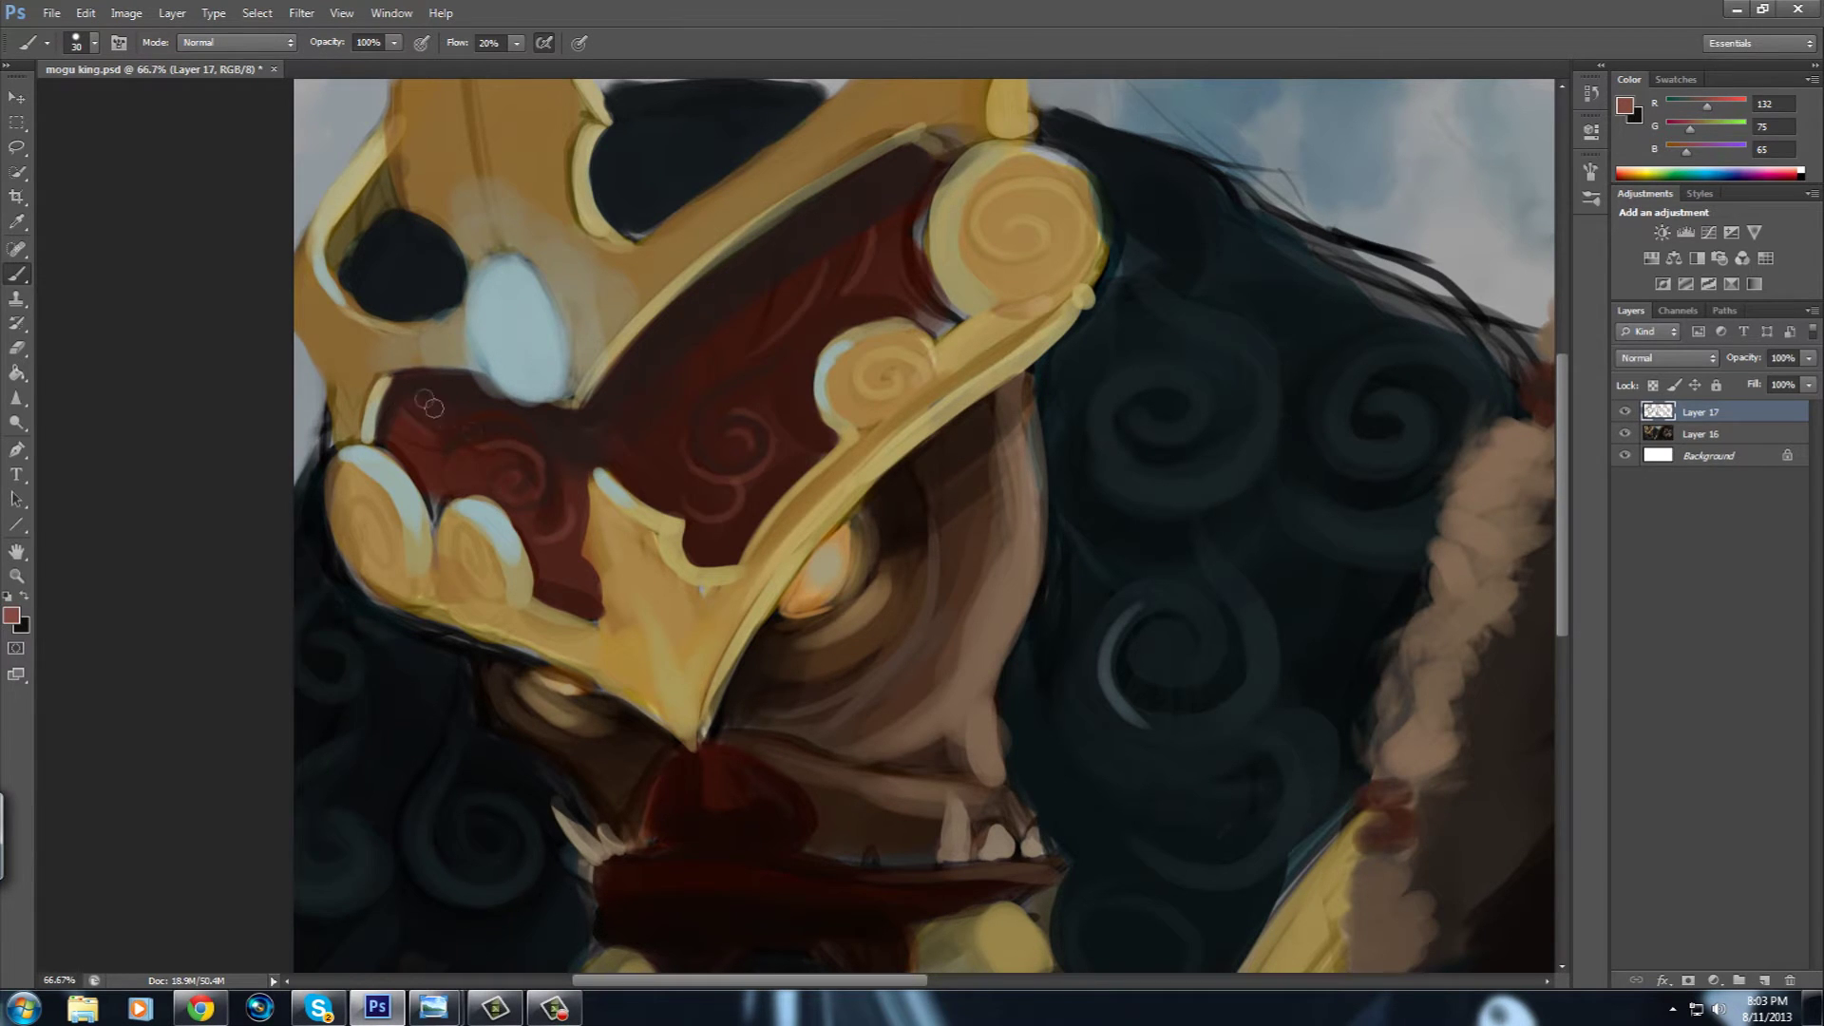
drag(427, 402, 734, 596)
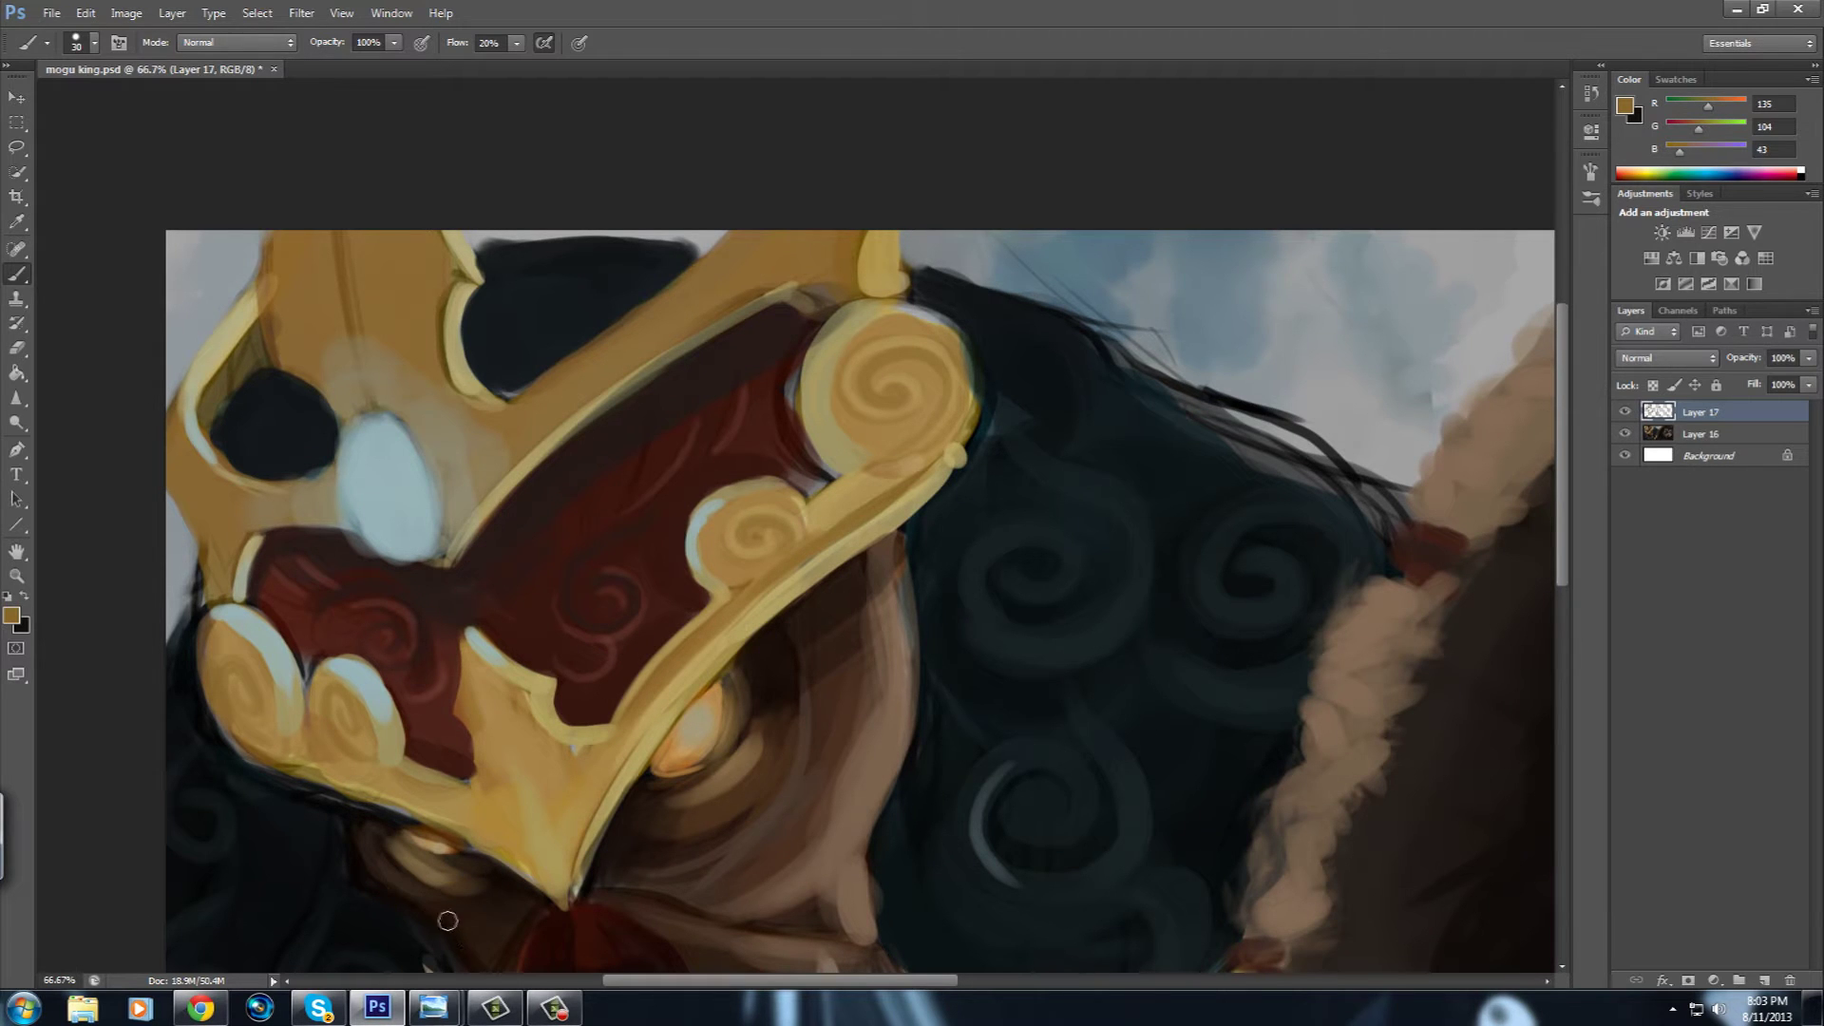
alt+click(481, 374)
drag(449, 385, 456, 293)
alt+click(276, 357)
Darken the mogu's left bead with dark red strokes sampled from the mouth.
drag(561, 891, 529, 639)
alt+click(529, 639)
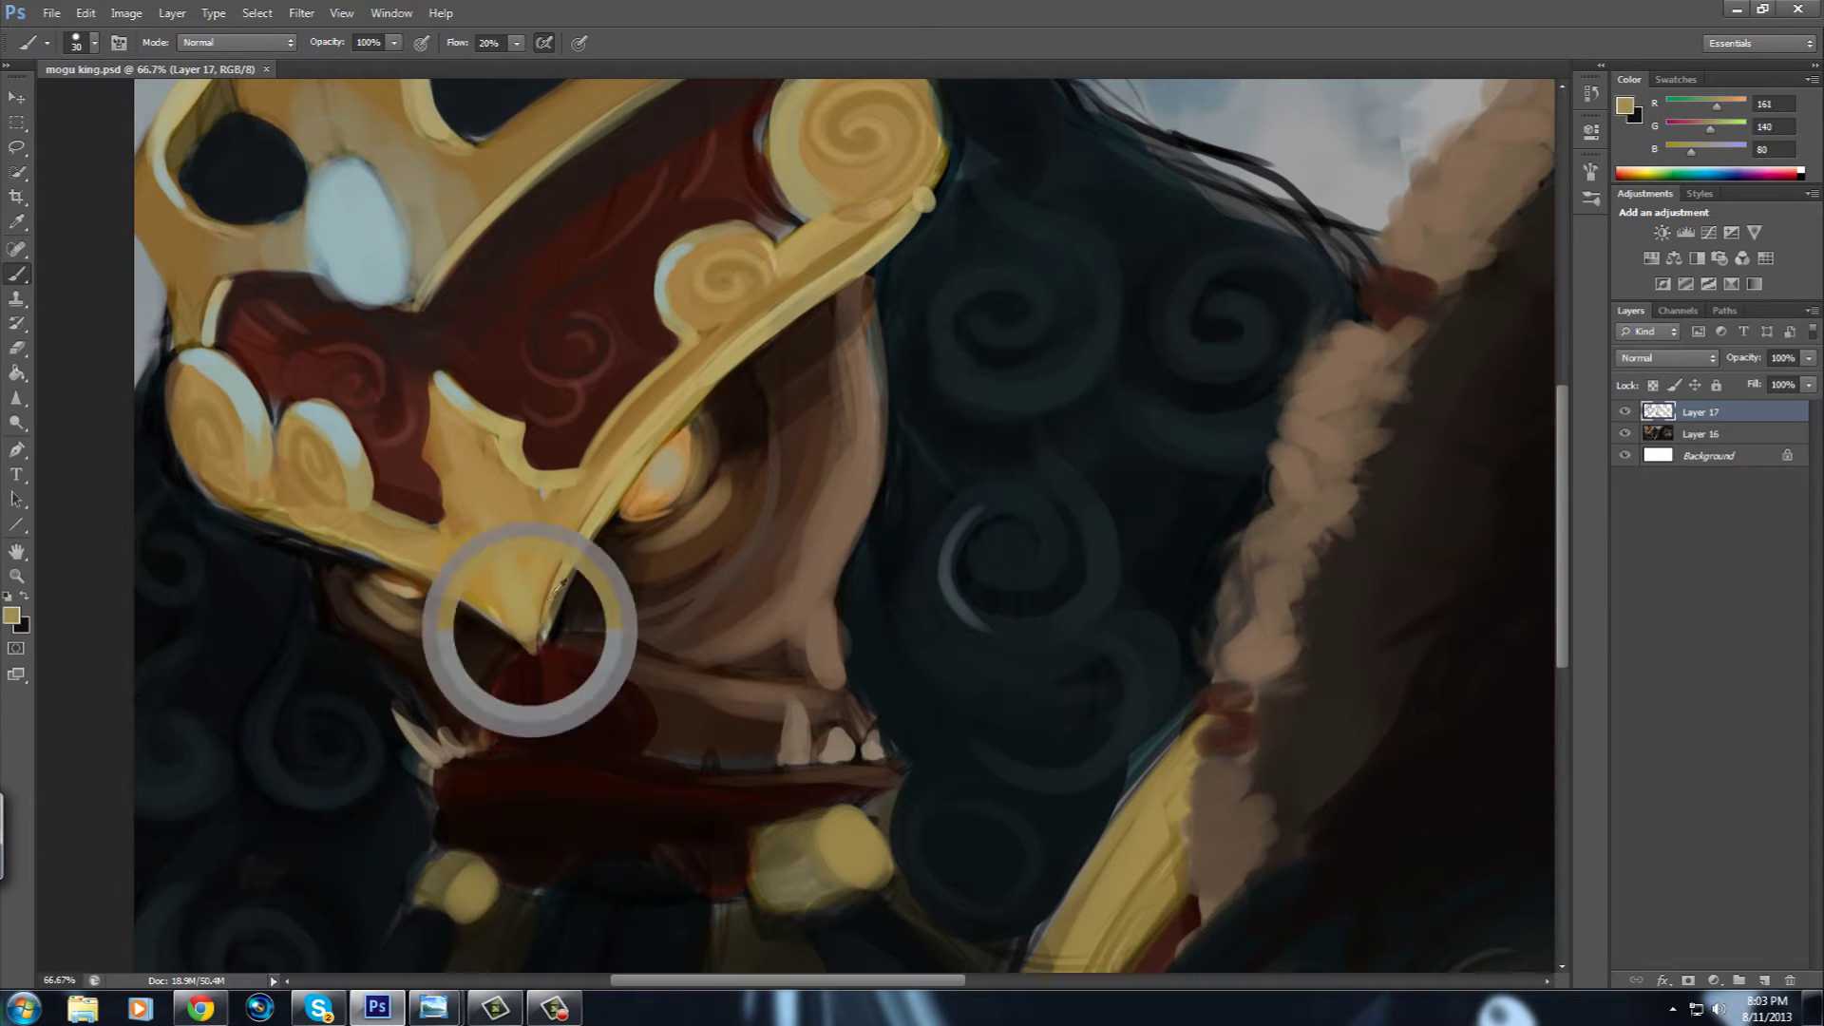
drag(562, 676, 496, 453)
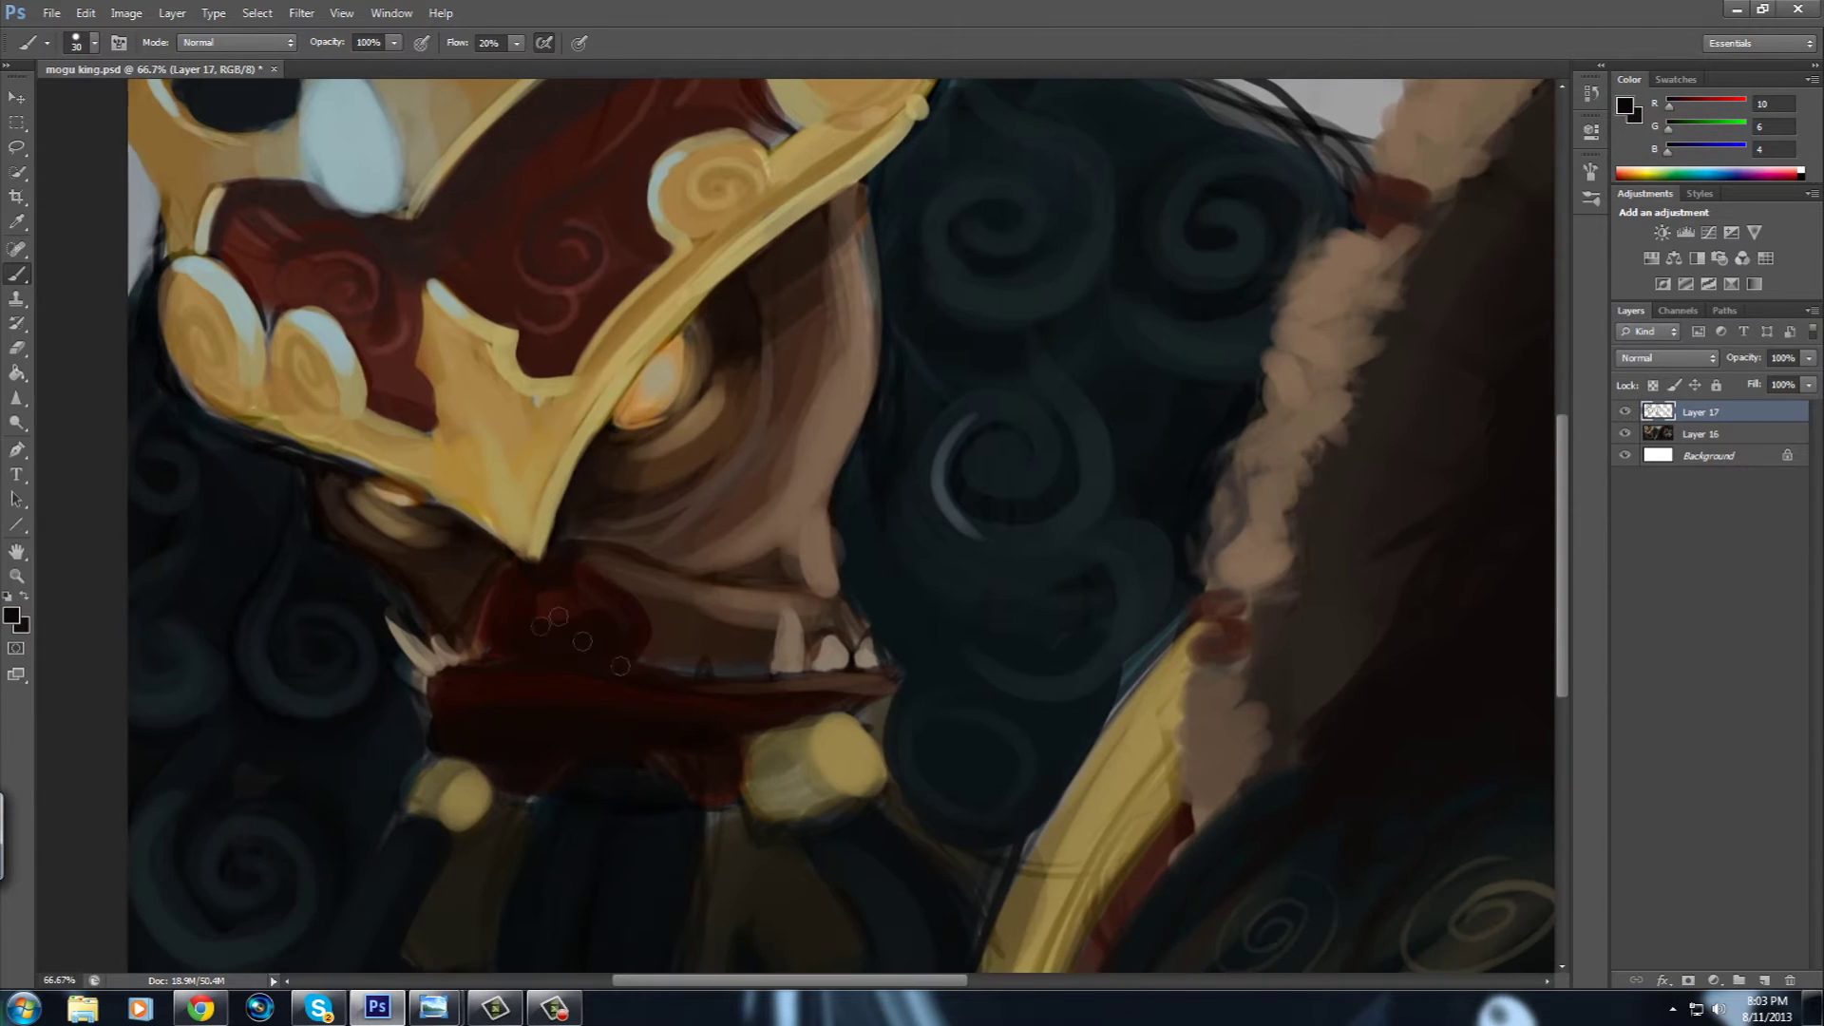
key(bracketright)
key(bracketright)
key(bracketright)
alt+click(665, 646)
drag(778, 599, 724, 631)
mouse_move(436, 617)
mouse_down()
mouse_move(390, 656)
mouse_move(394, 741)
mouse_up()
Lighten the beard below the mogu's mouth with blue-grey strokes.
alt+click(732, 665)
key(bracketright)
key(bracketright)
key(bracketright)
key(bracketleft)
key(bracketleft)
key(bracketleft)
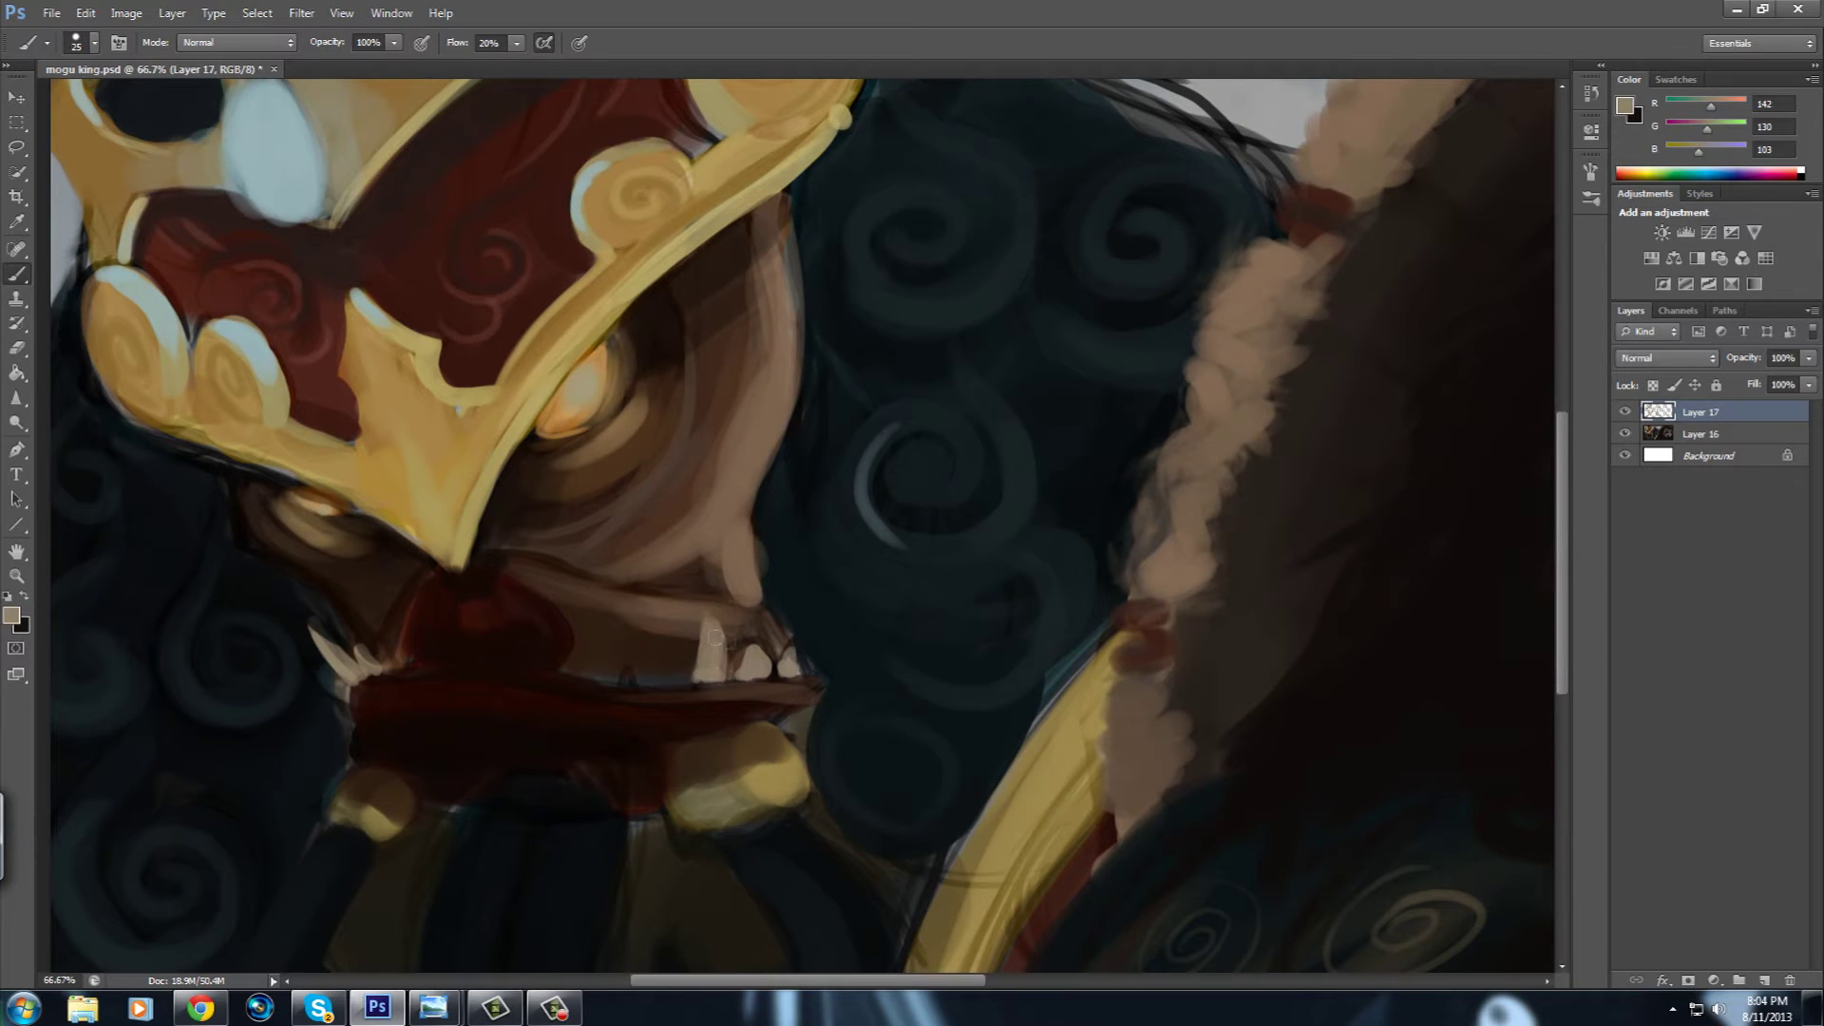
mouse_move(834, 753)
mouse_down()
mouse_move(927, 835)
mouse_move(848, 869)
mouse_up()
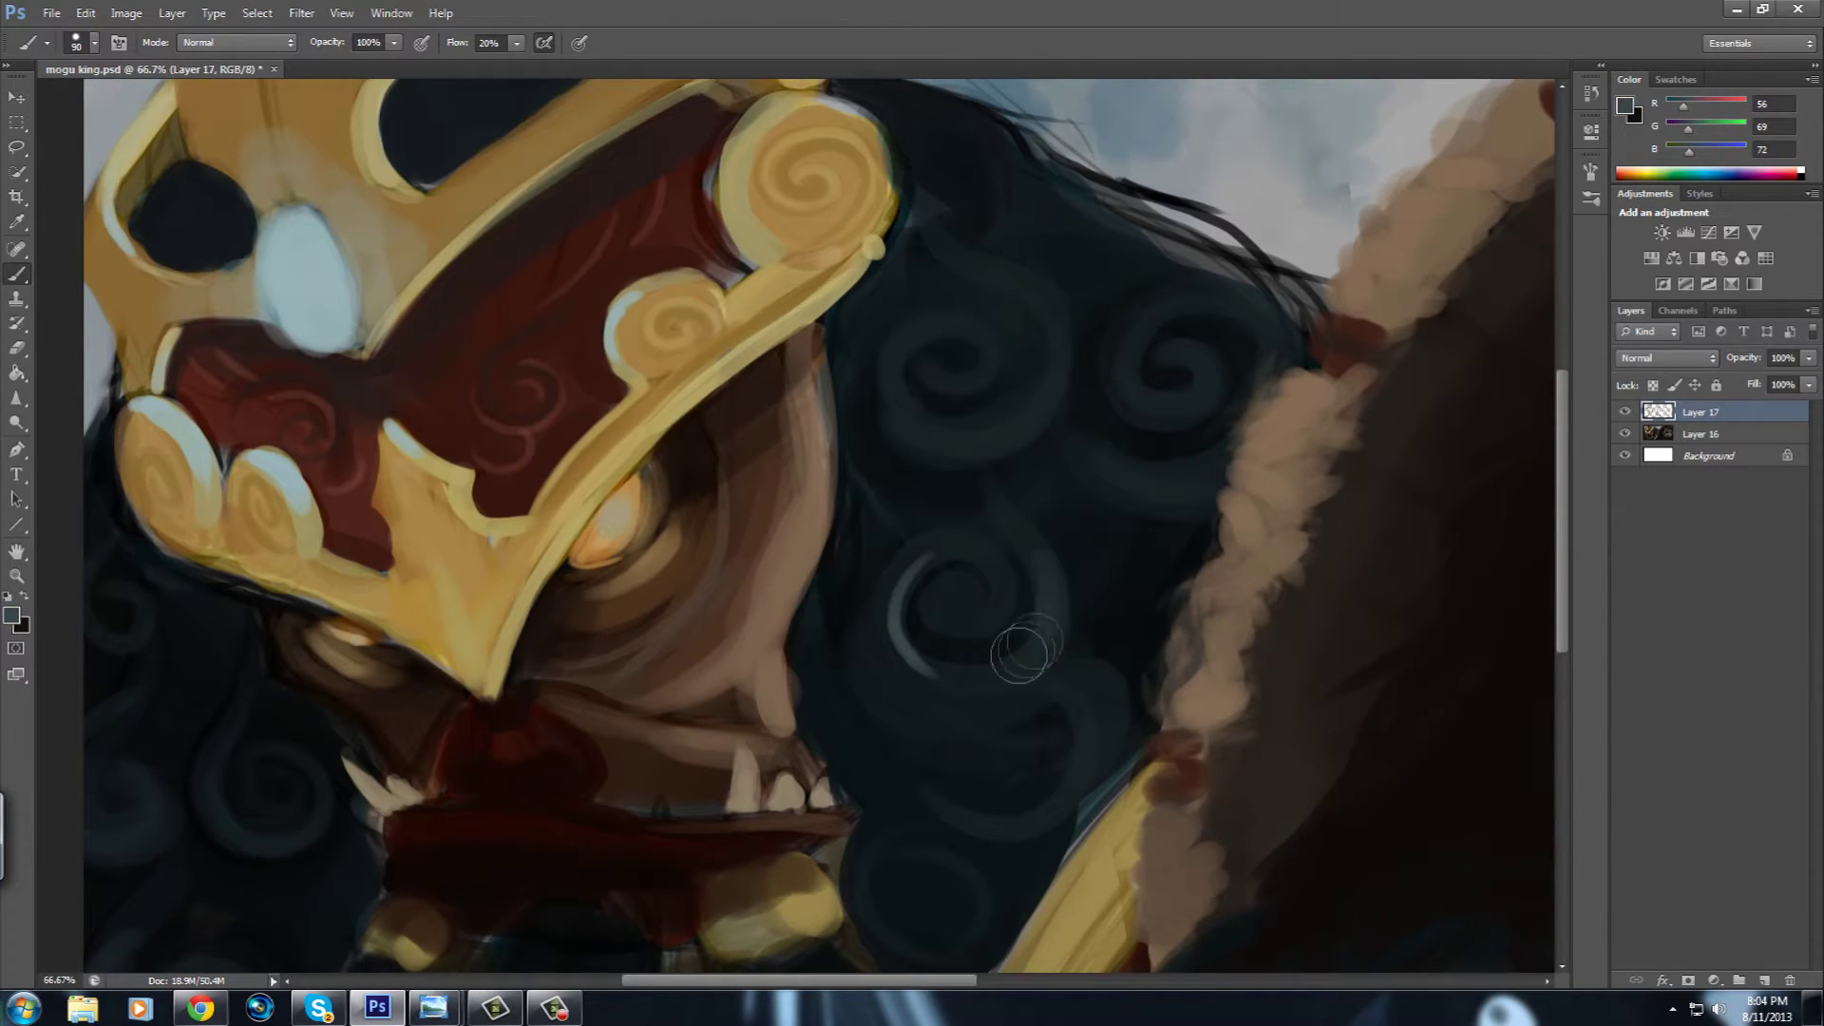
drag(536, 746, 819, 596)
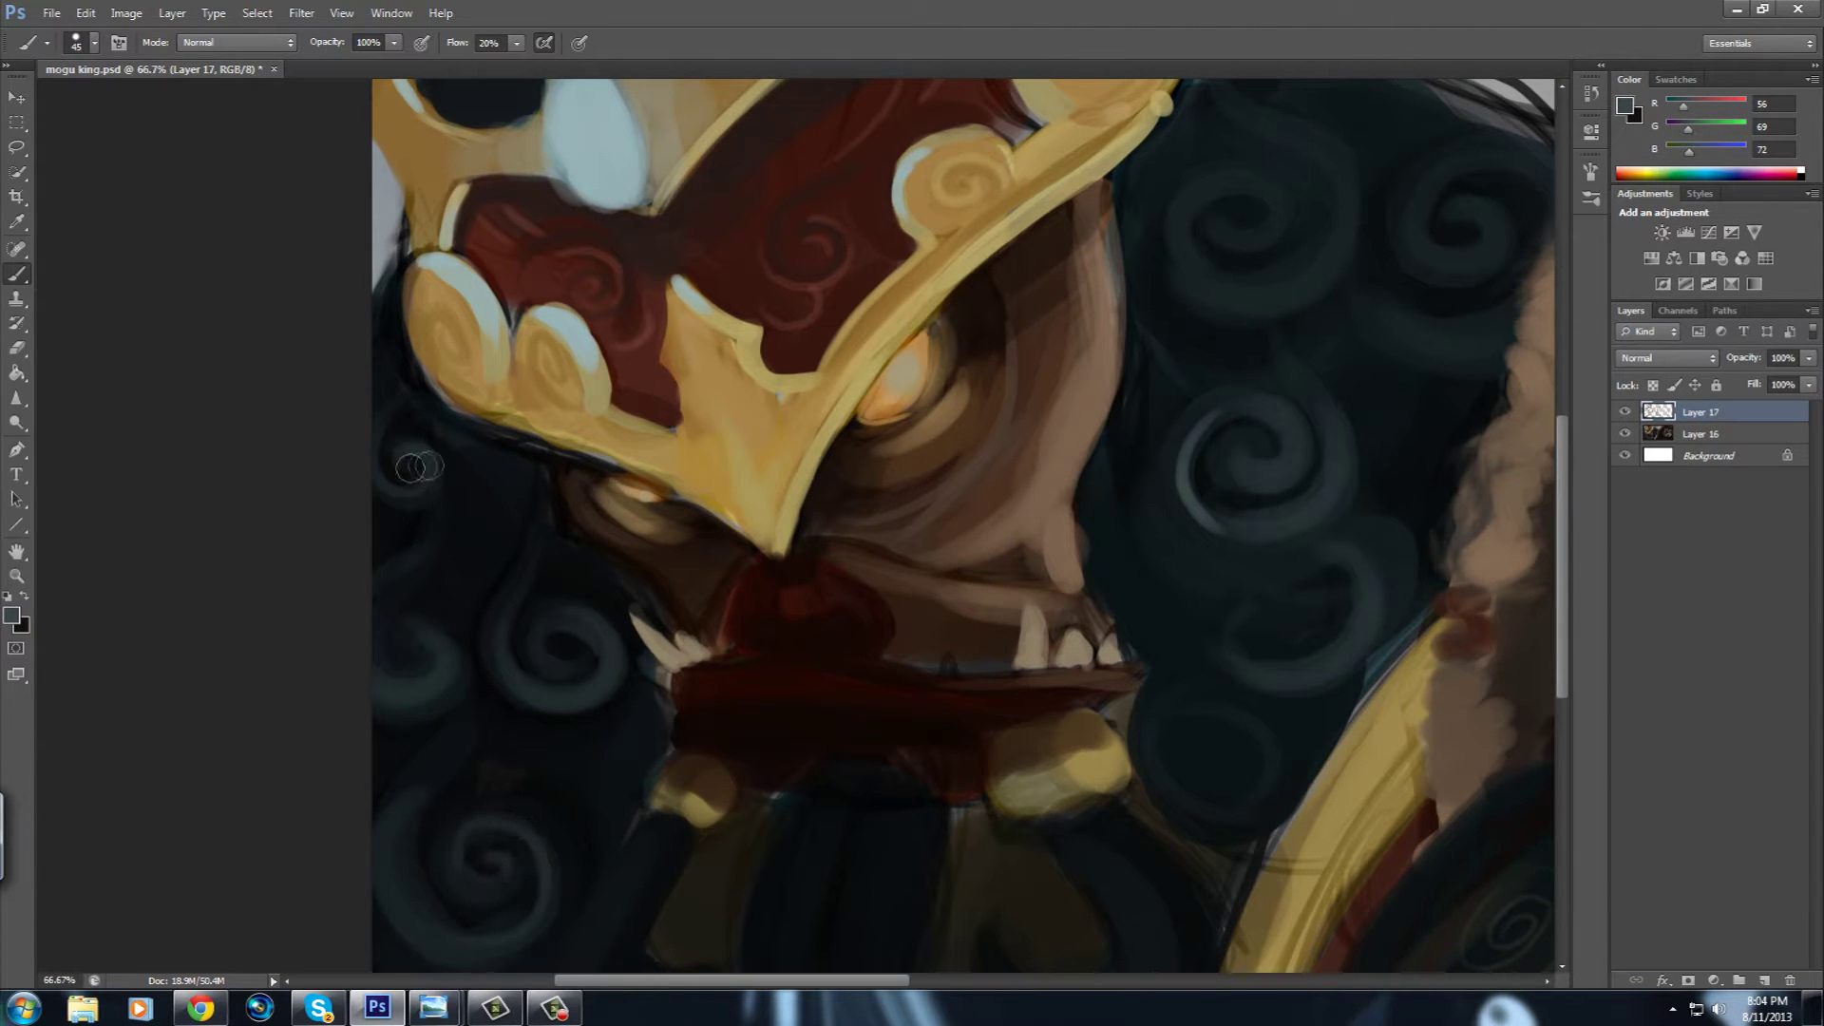
drag(831, 805, 665, 705)
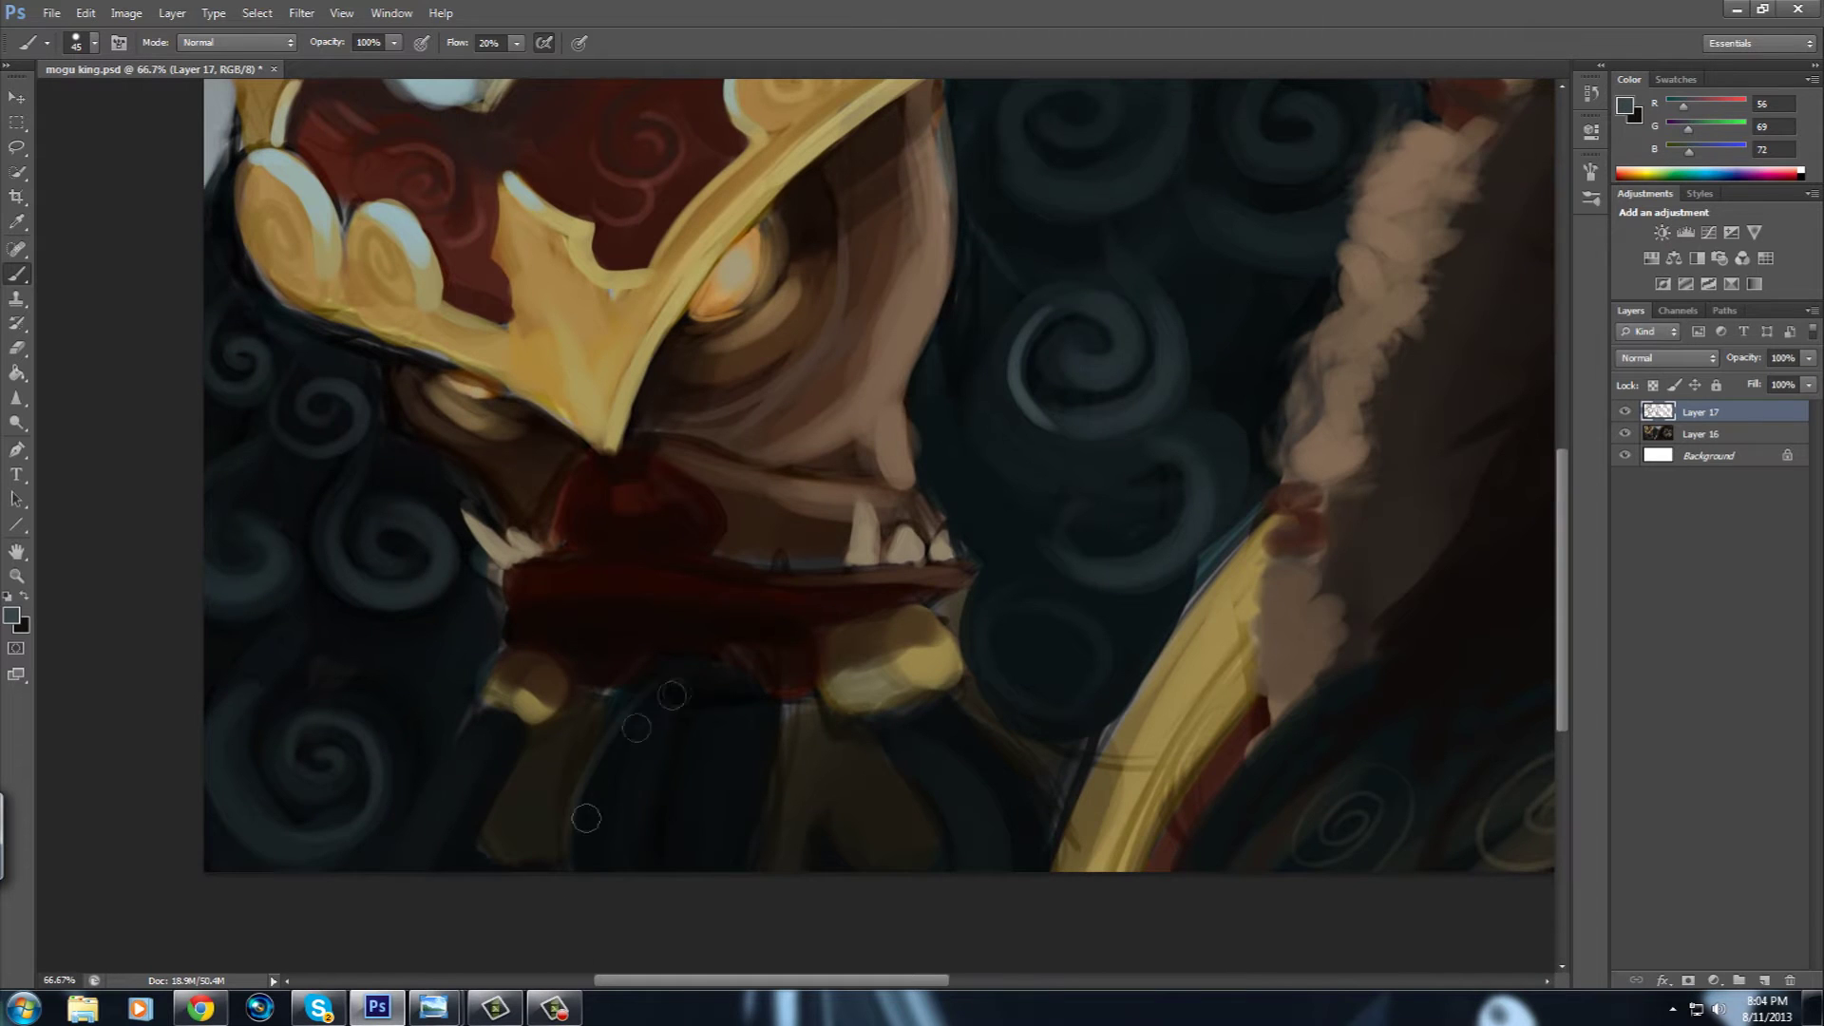
drag(674, 793, 664, 741)
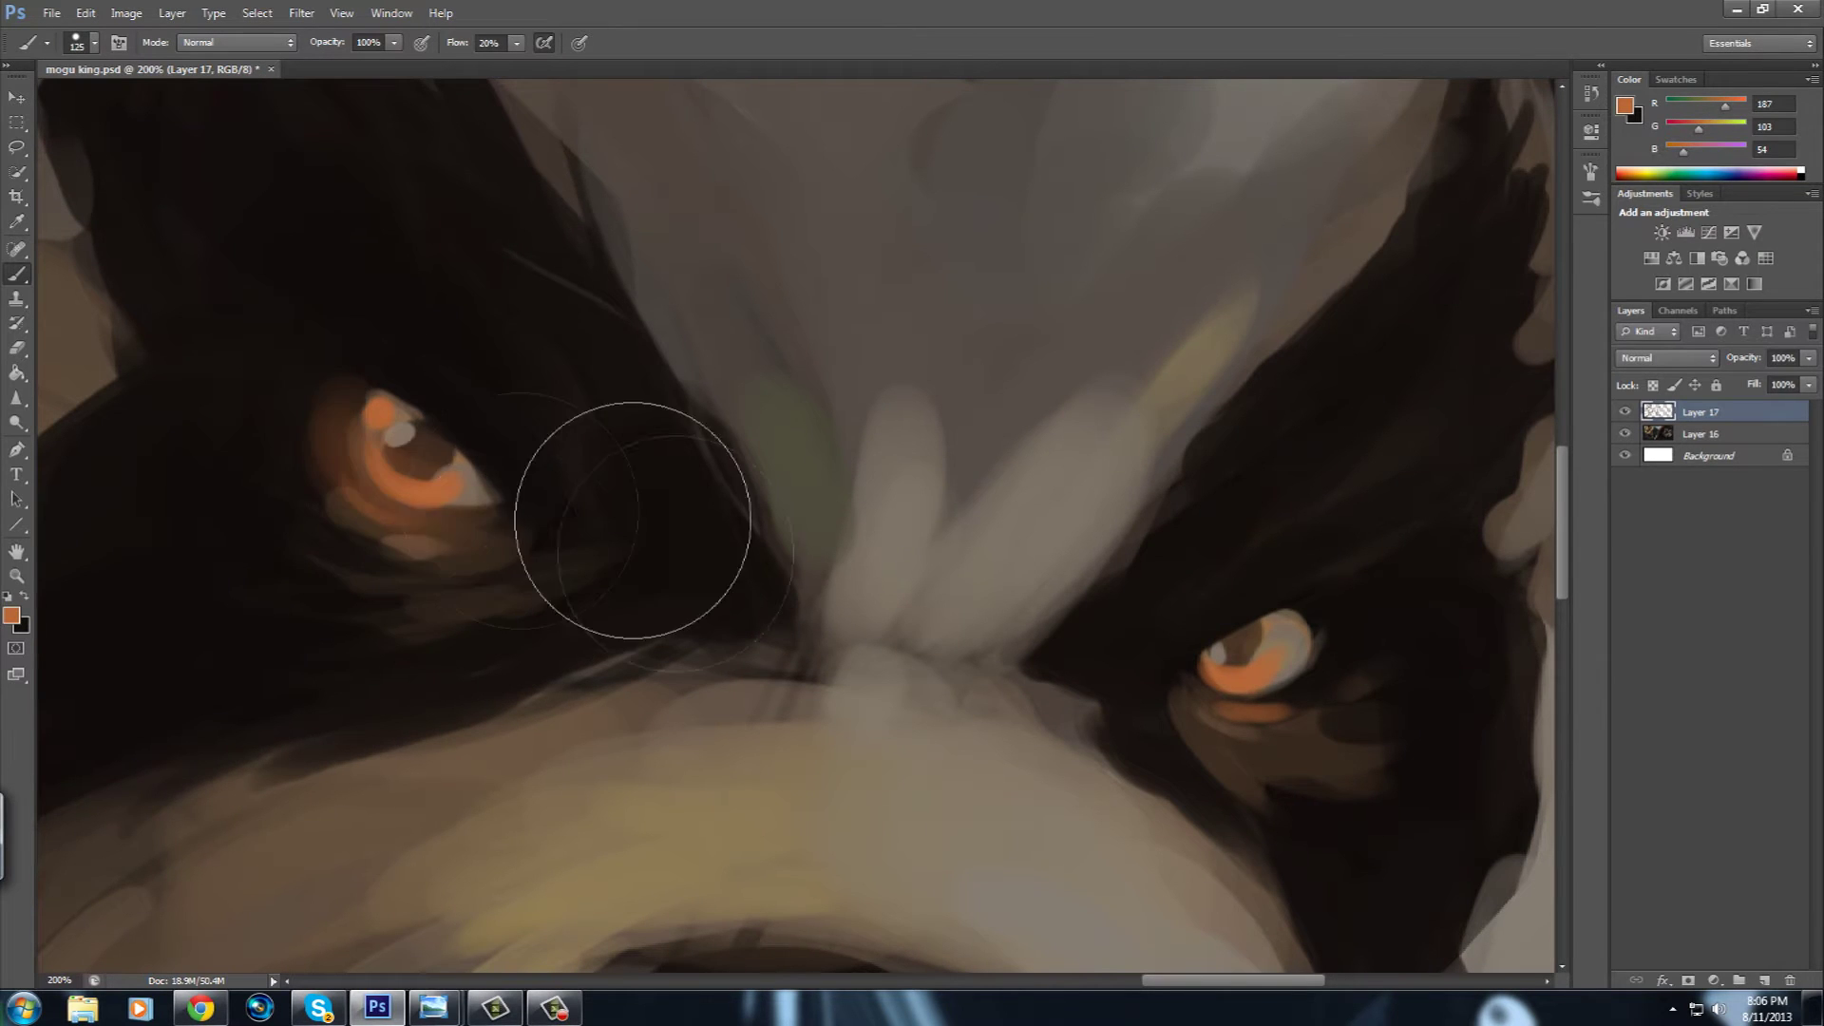
Zoom in on the mogu's lower face and sample dark red from the mouth.
key(ctrl+minus)
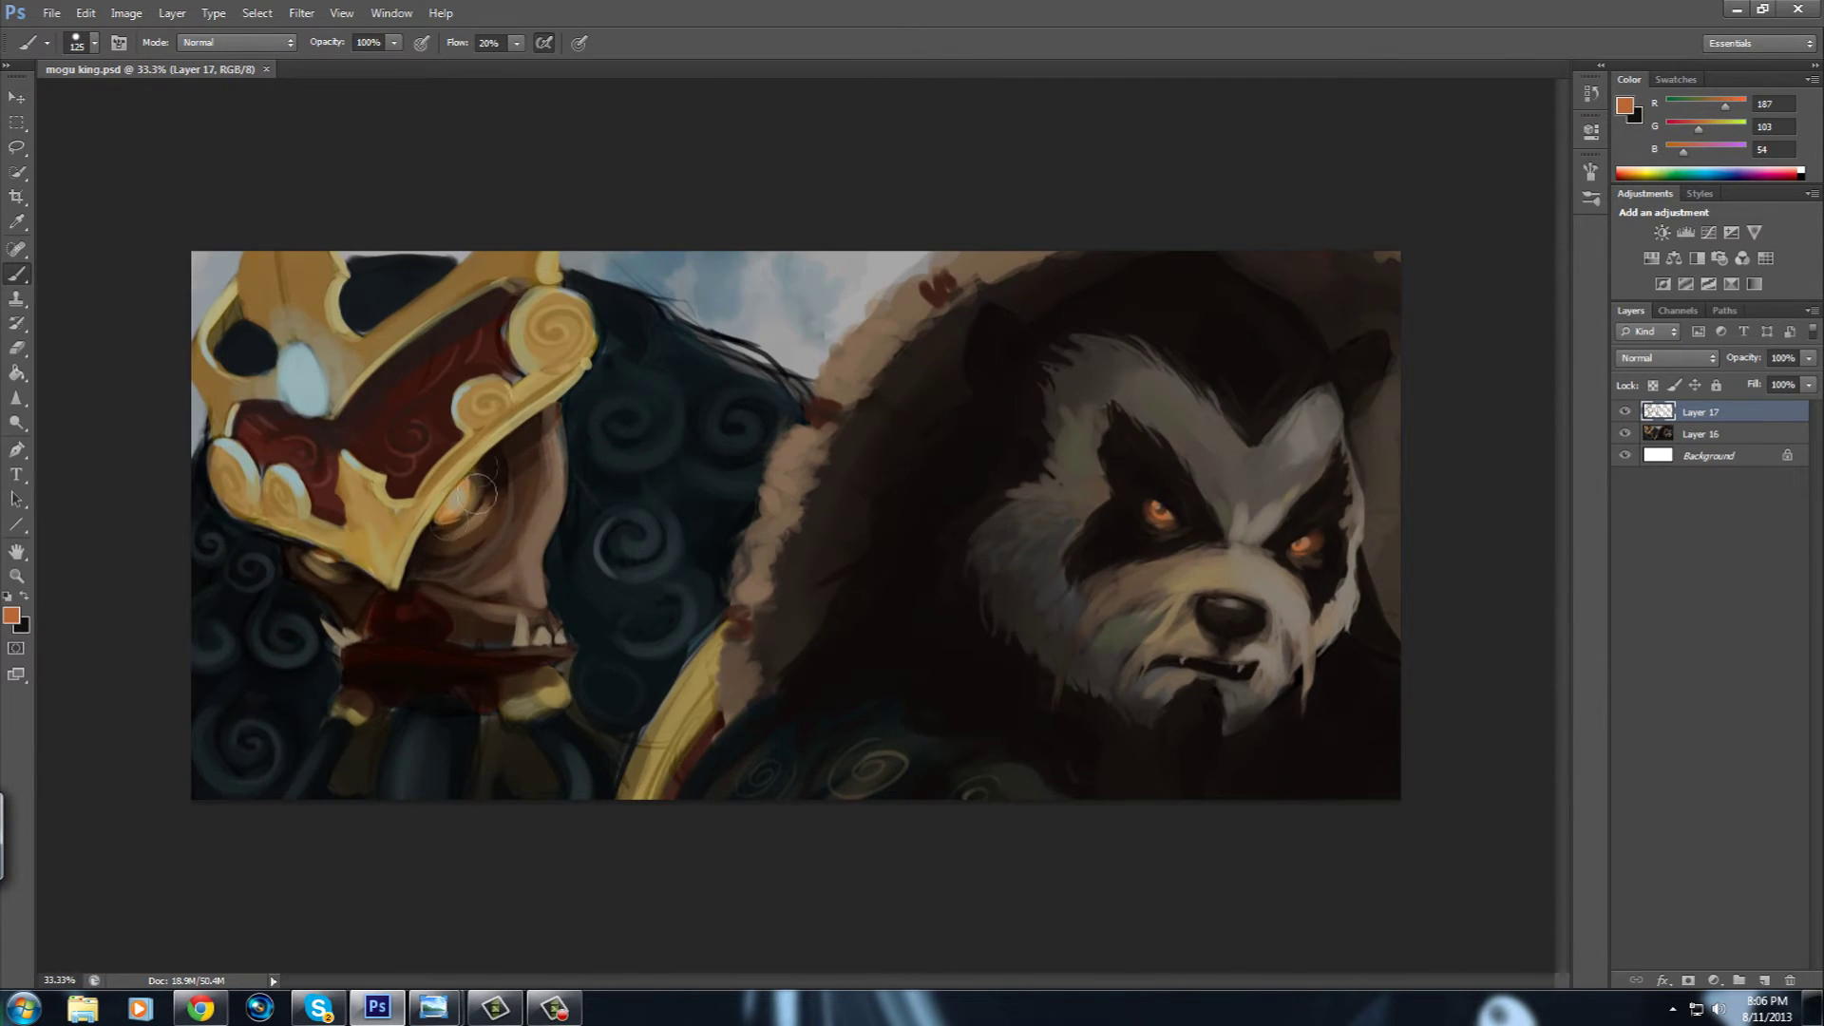
key(ctrl+plus)
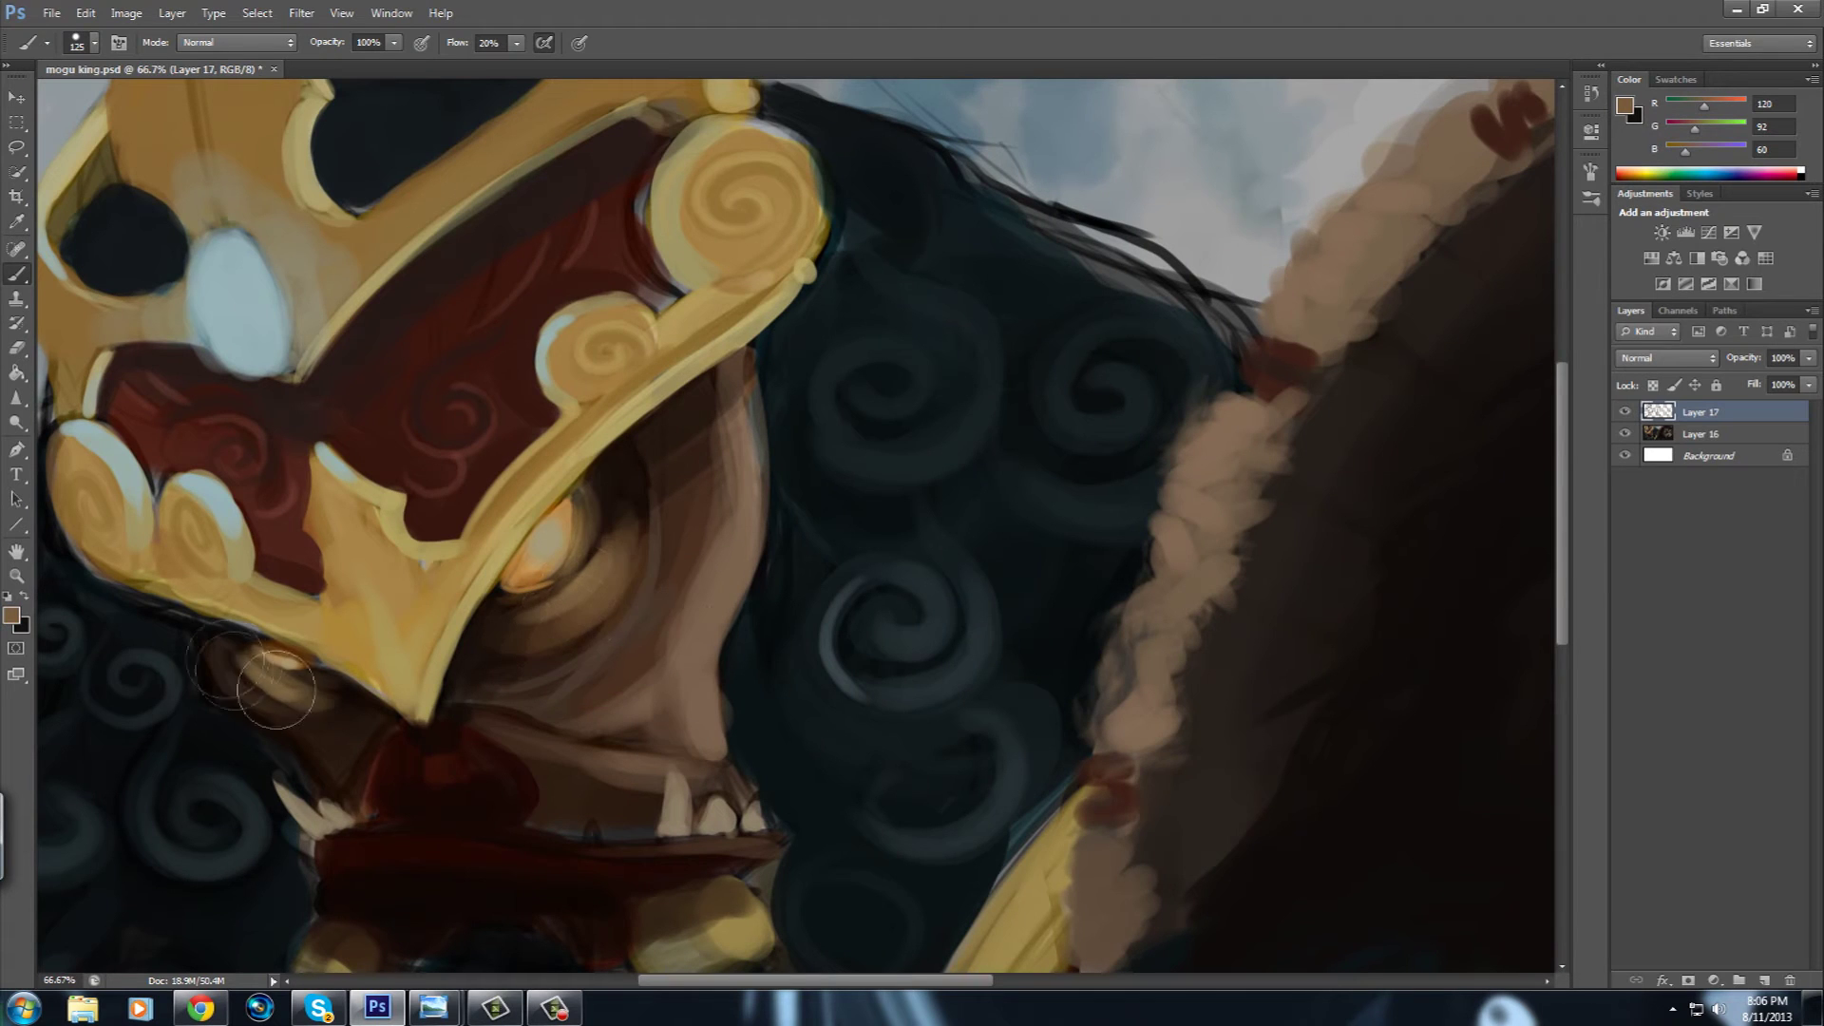
drag(737, 569, 714, 564)
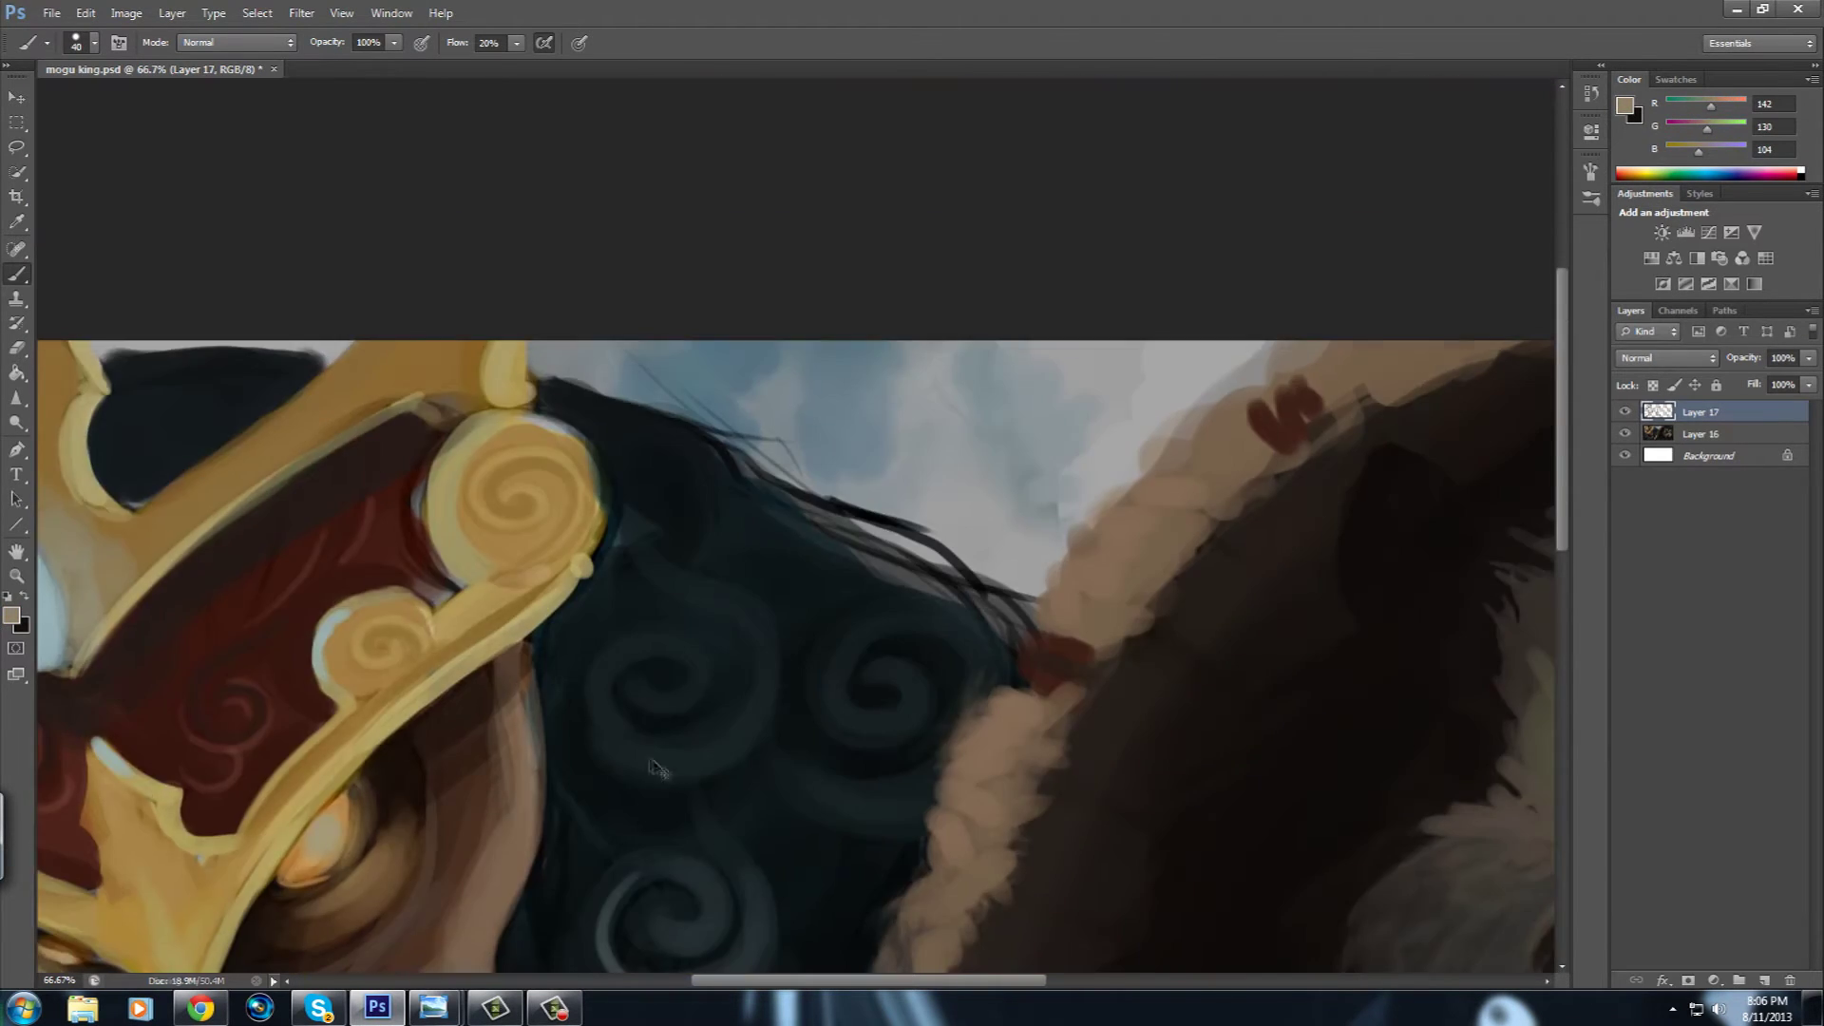
drag(519, 535, 548, 774)
key(bracketright)
key(bracketright)
key(bracketright)
alt+click(693, 527)
key(bracketleft)
key(bracketleft)
key(bracketleft)
alt+click(642, 487)
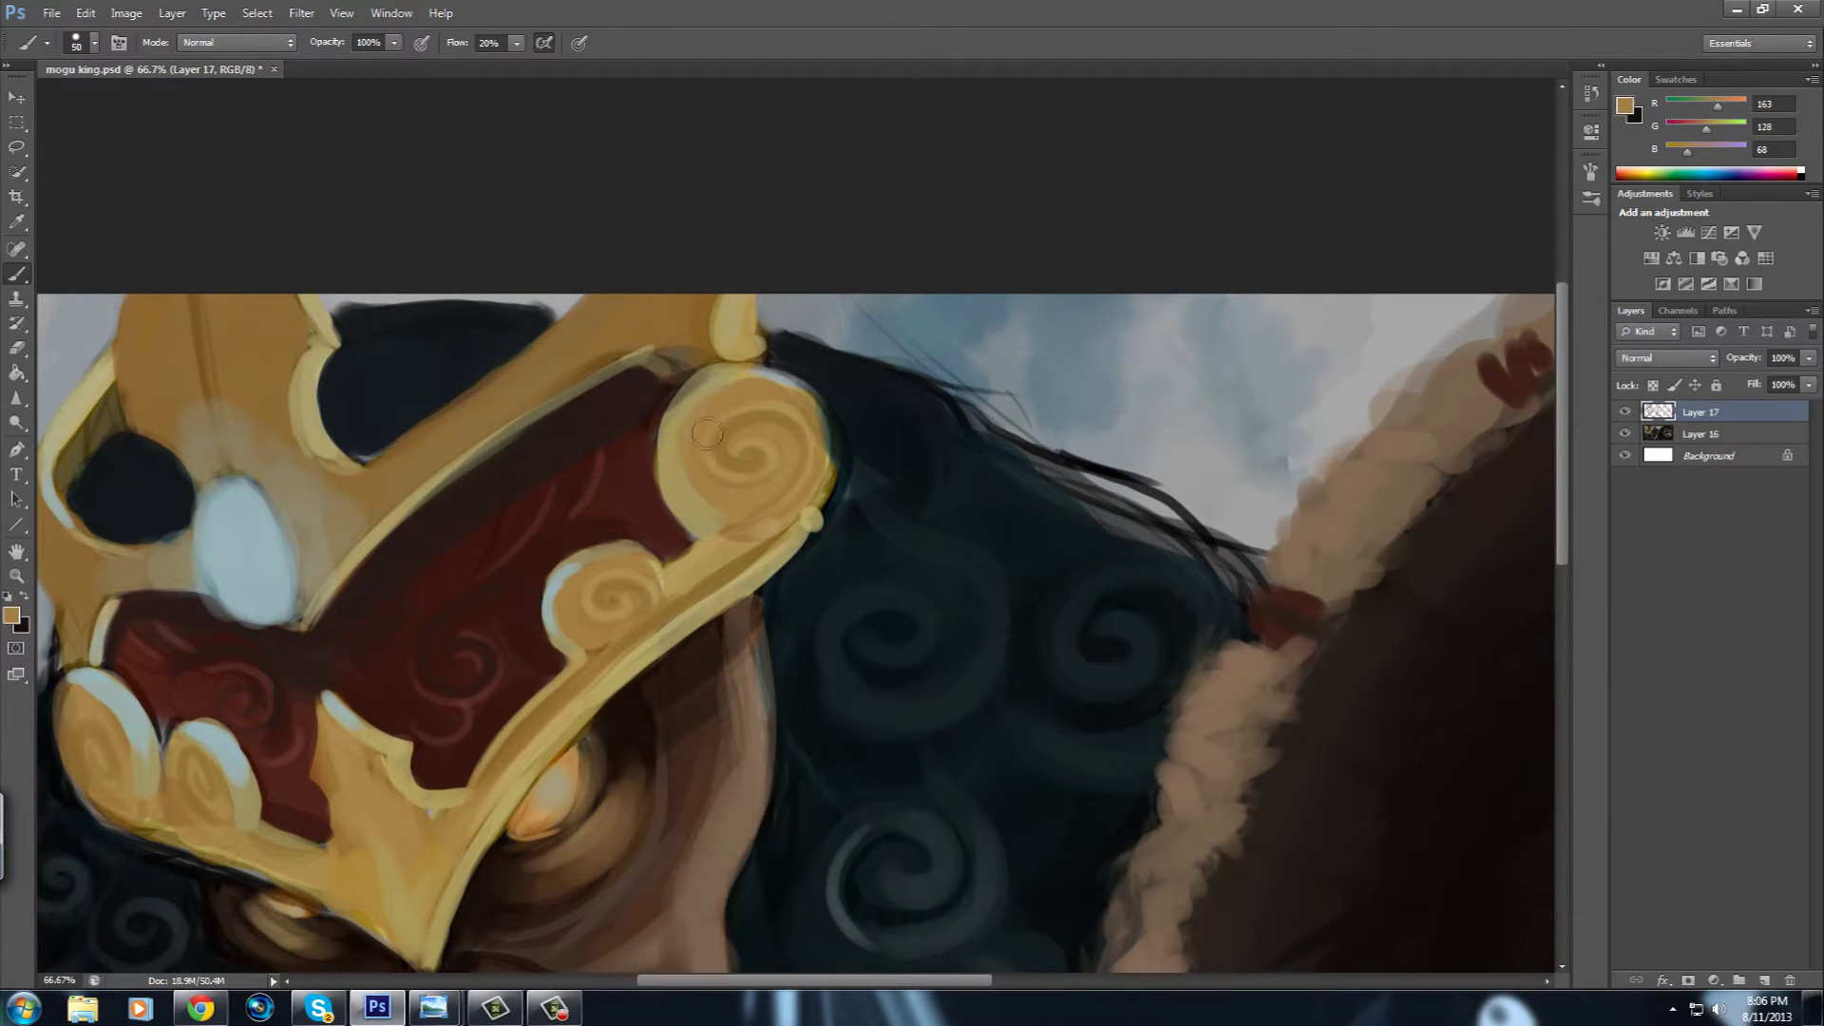
Repaint the swirls in the mogu's hair with lighter strokes.
alt+click(349, 409)
drag(350, 410, 511, 357)
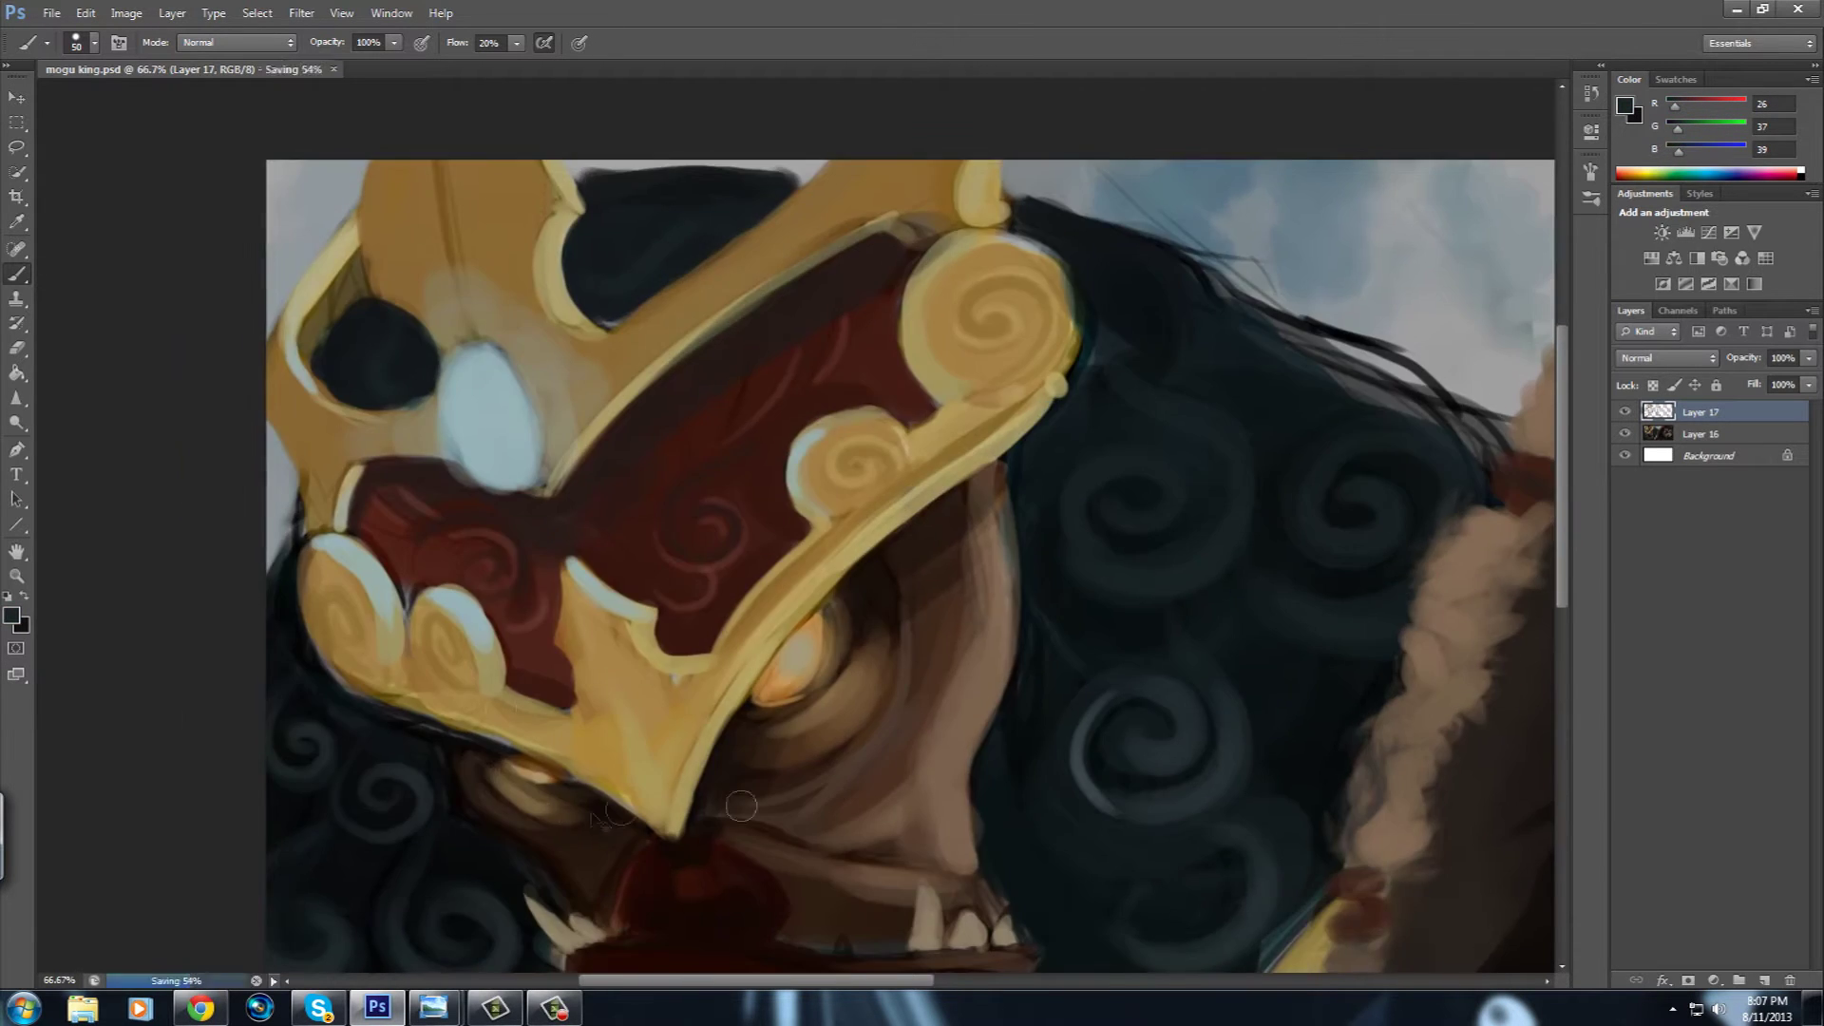
drag(304, 472, 910, 529)
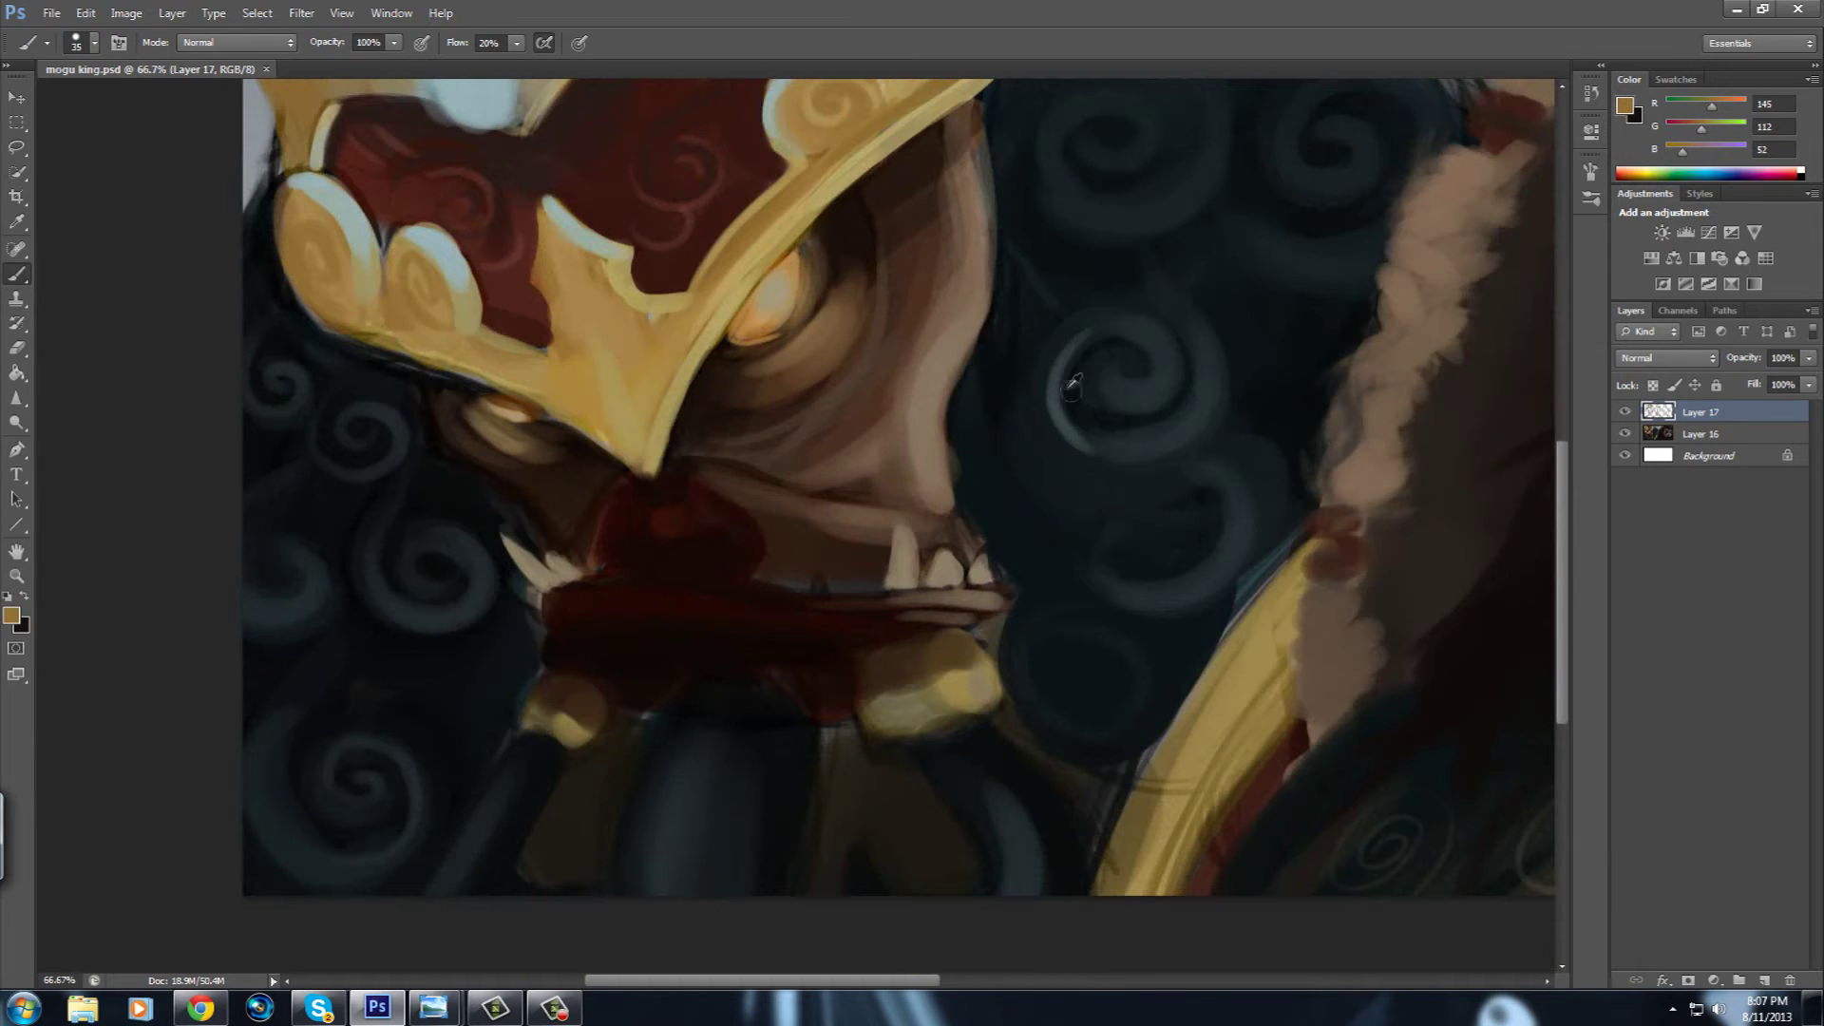
mouse_move(1087, 333)
mouse_down()
mouse_move(1112, 517)
mouse_move(1054, 652)
mouse_move(1121, 746)
mouse_up()
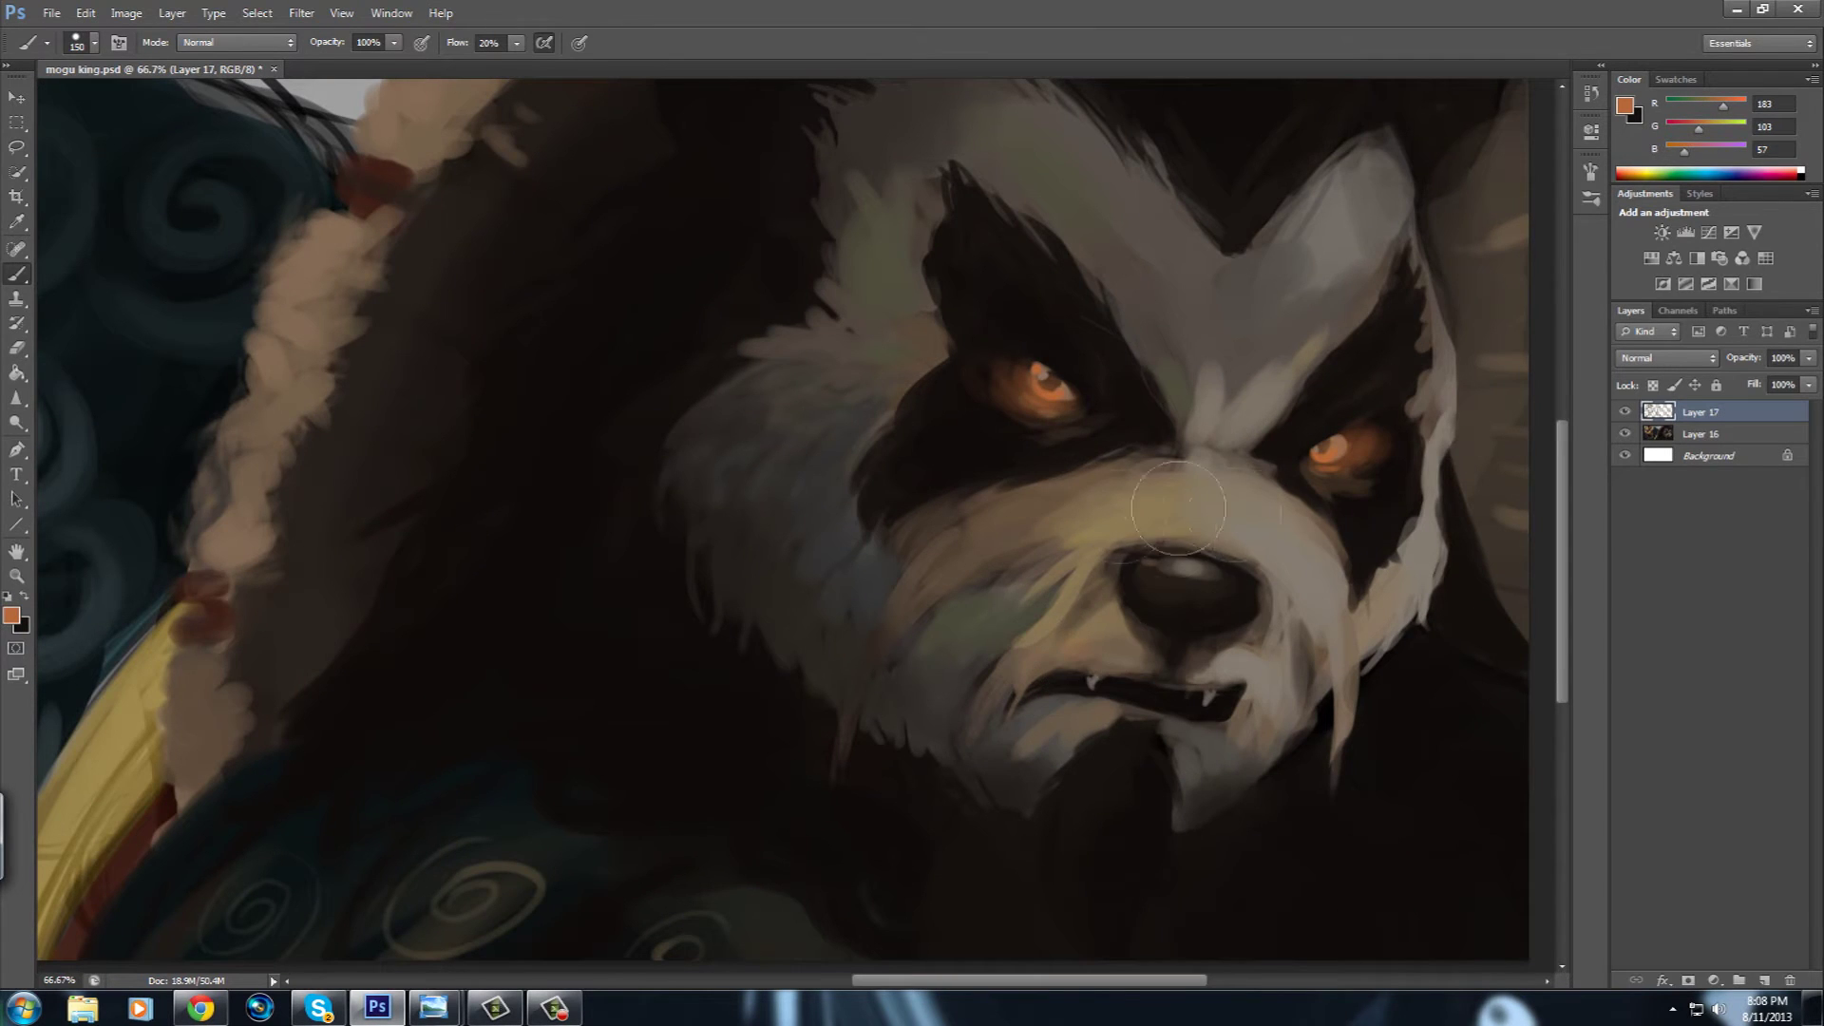
Tint the panda's muzzle warm orange, sample orange from its eye, and save.
drag(1178, 509, 1215, 494)
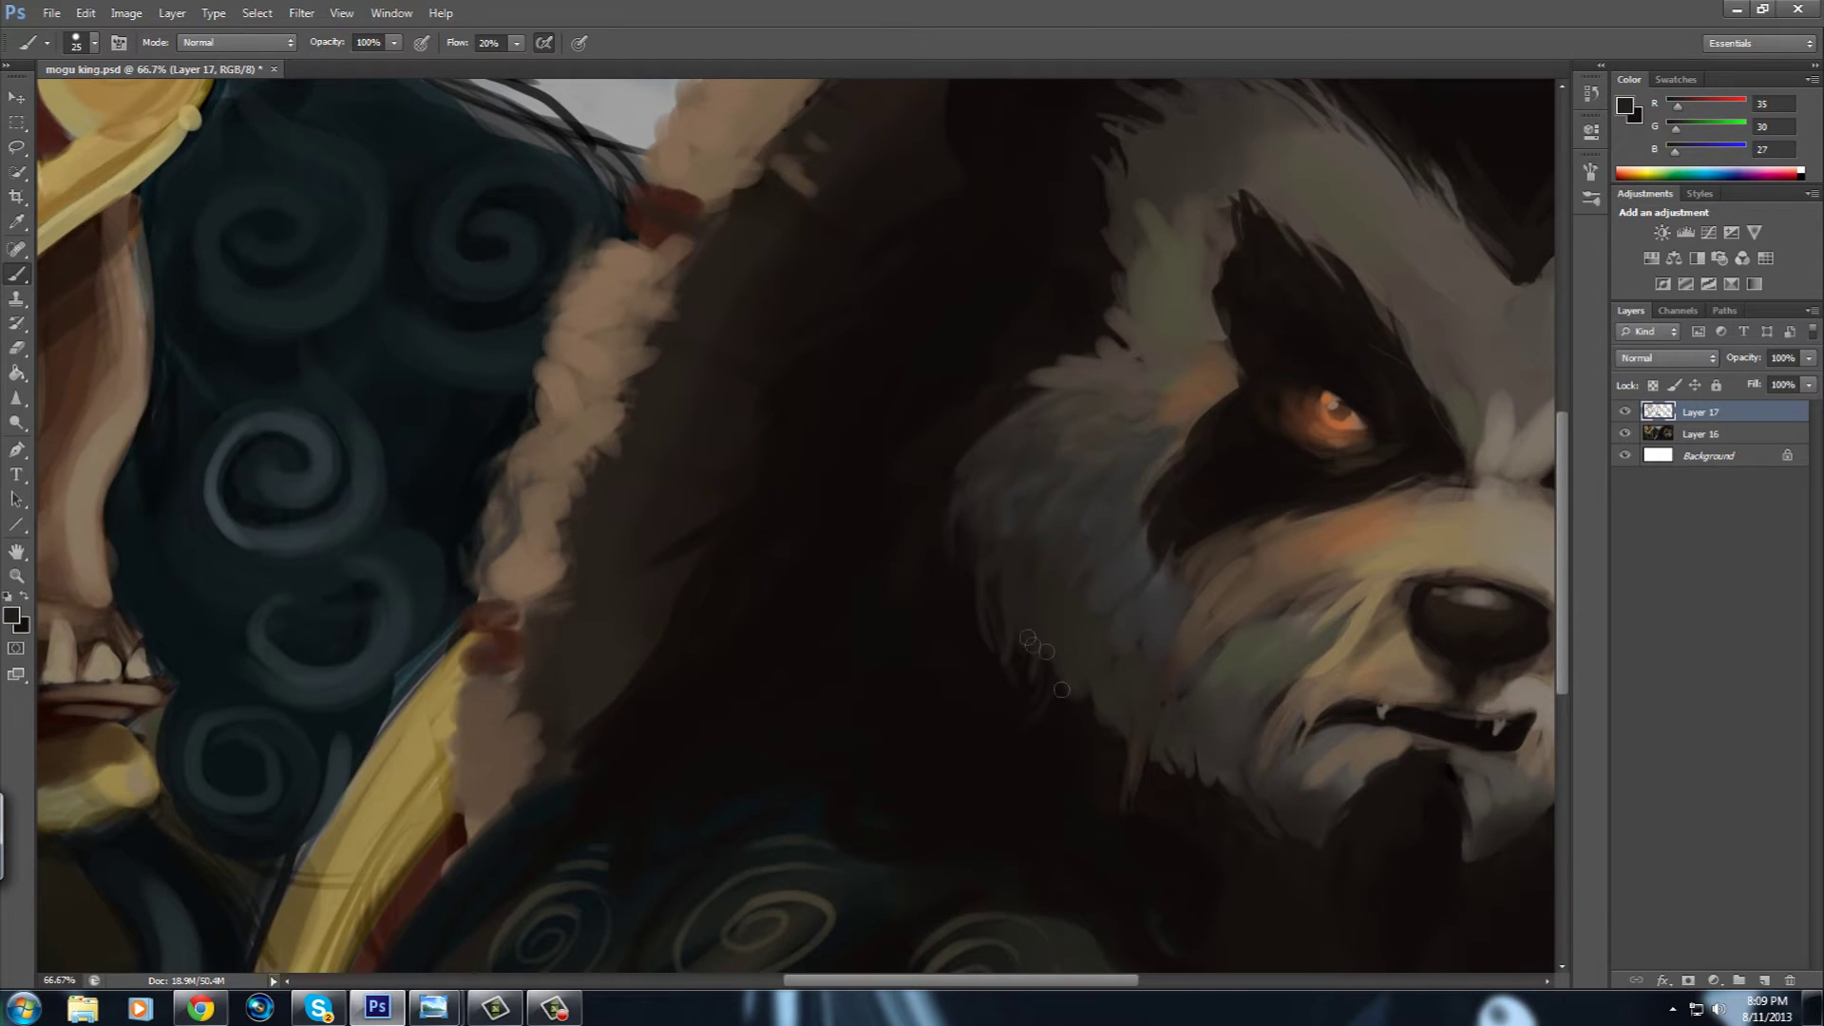
drag(1053, 658, 815, 705)
alt+click(1089, 470)
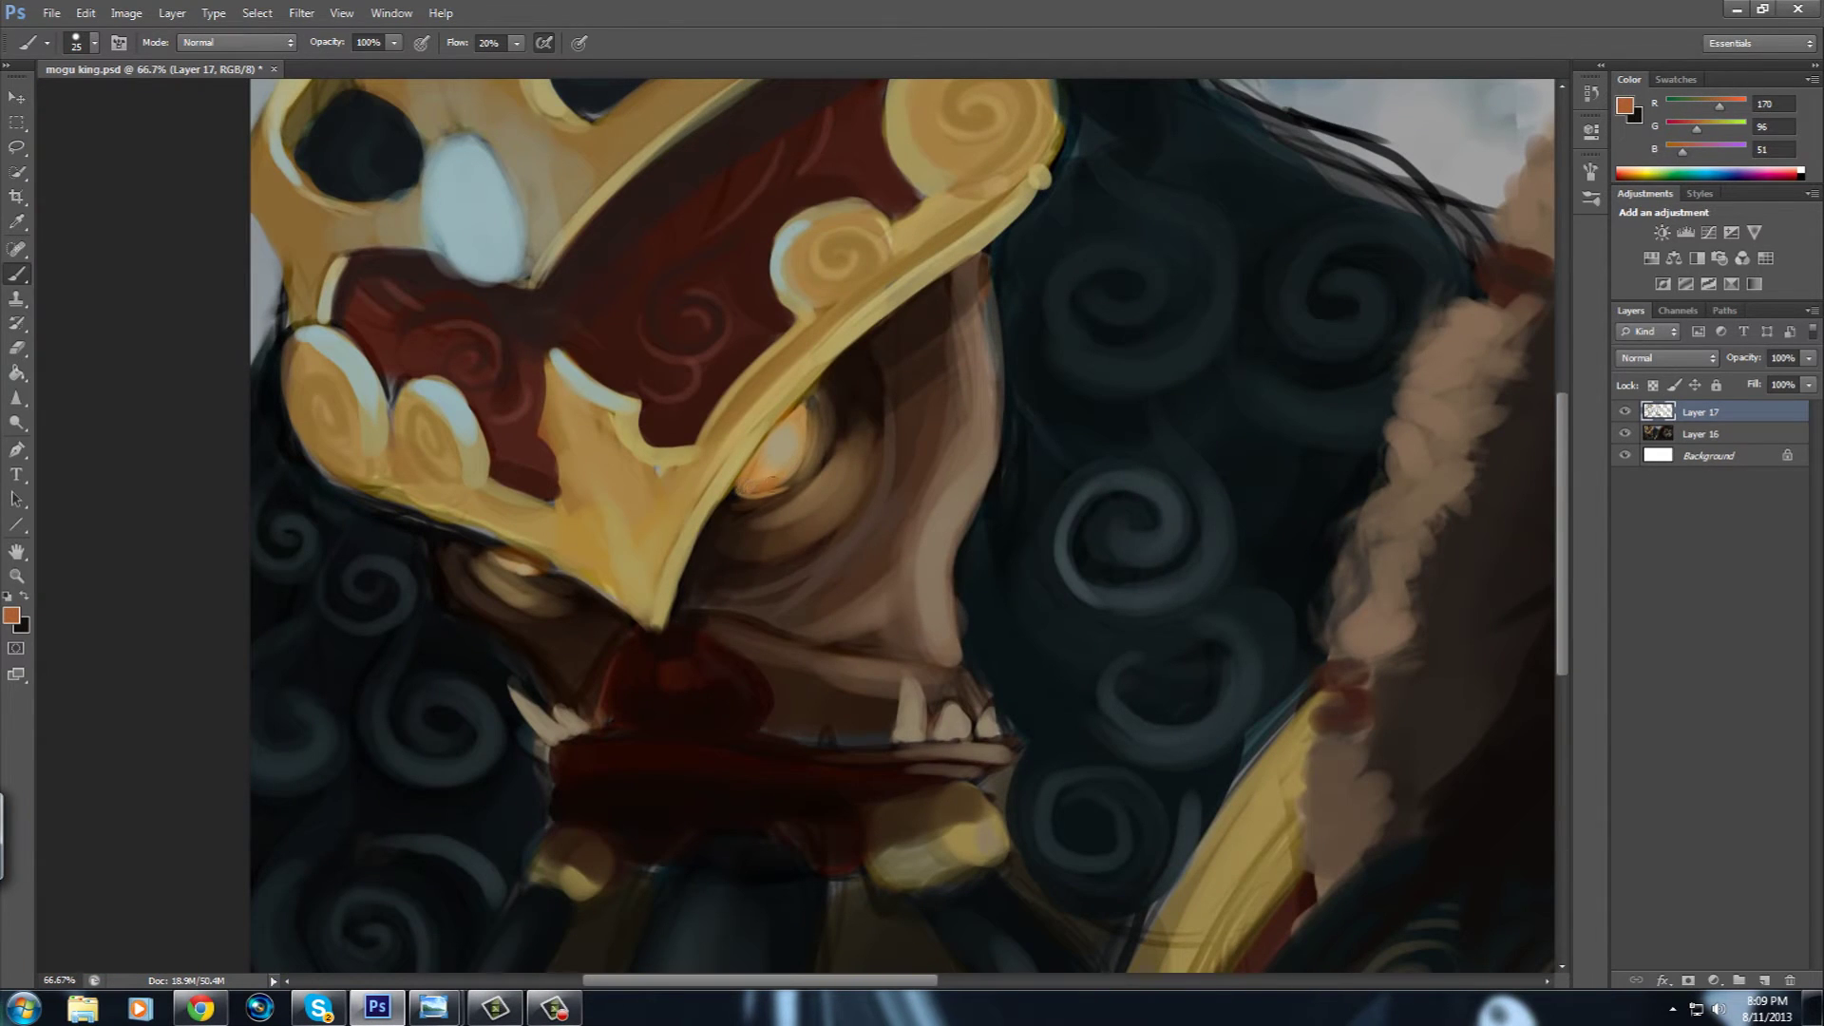
alt+click(802, 475)
key(ctrl+s)
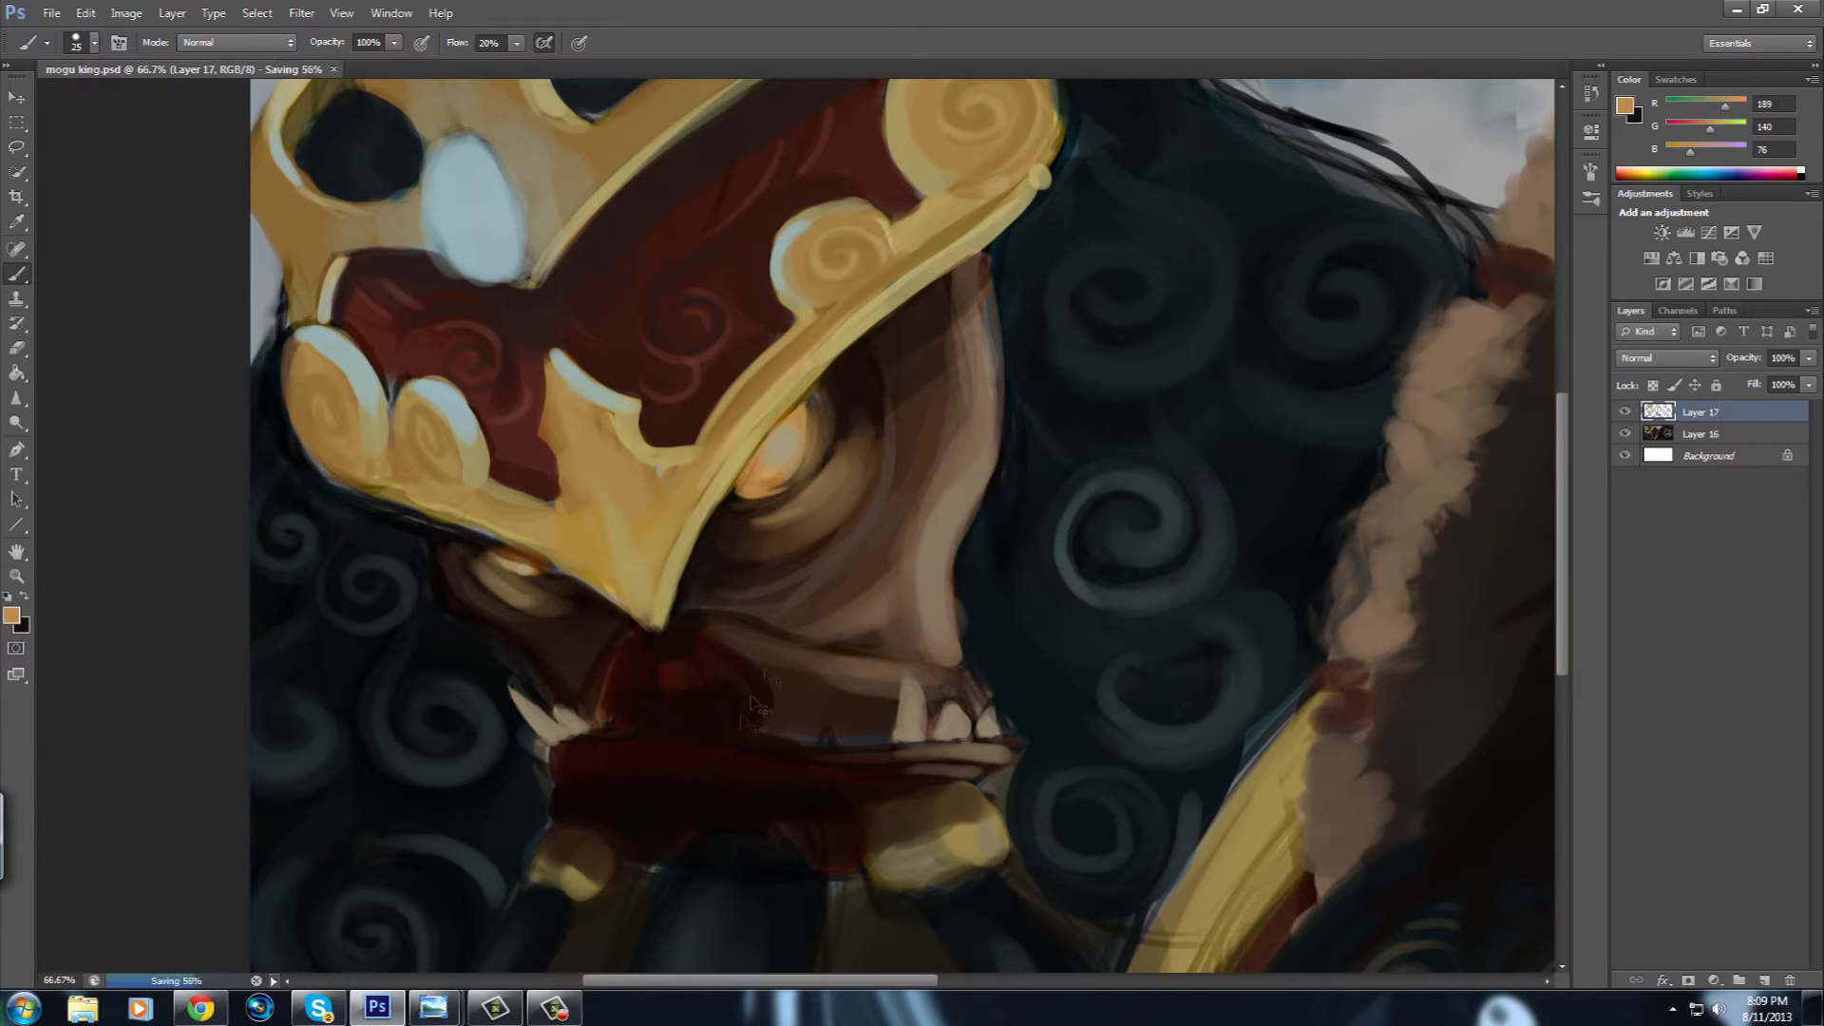
Extend the dark red stripes on the panda's tan fur collar.
key(ctrl+minus)
key(ctrl+minus)
key(ctrl+minus)
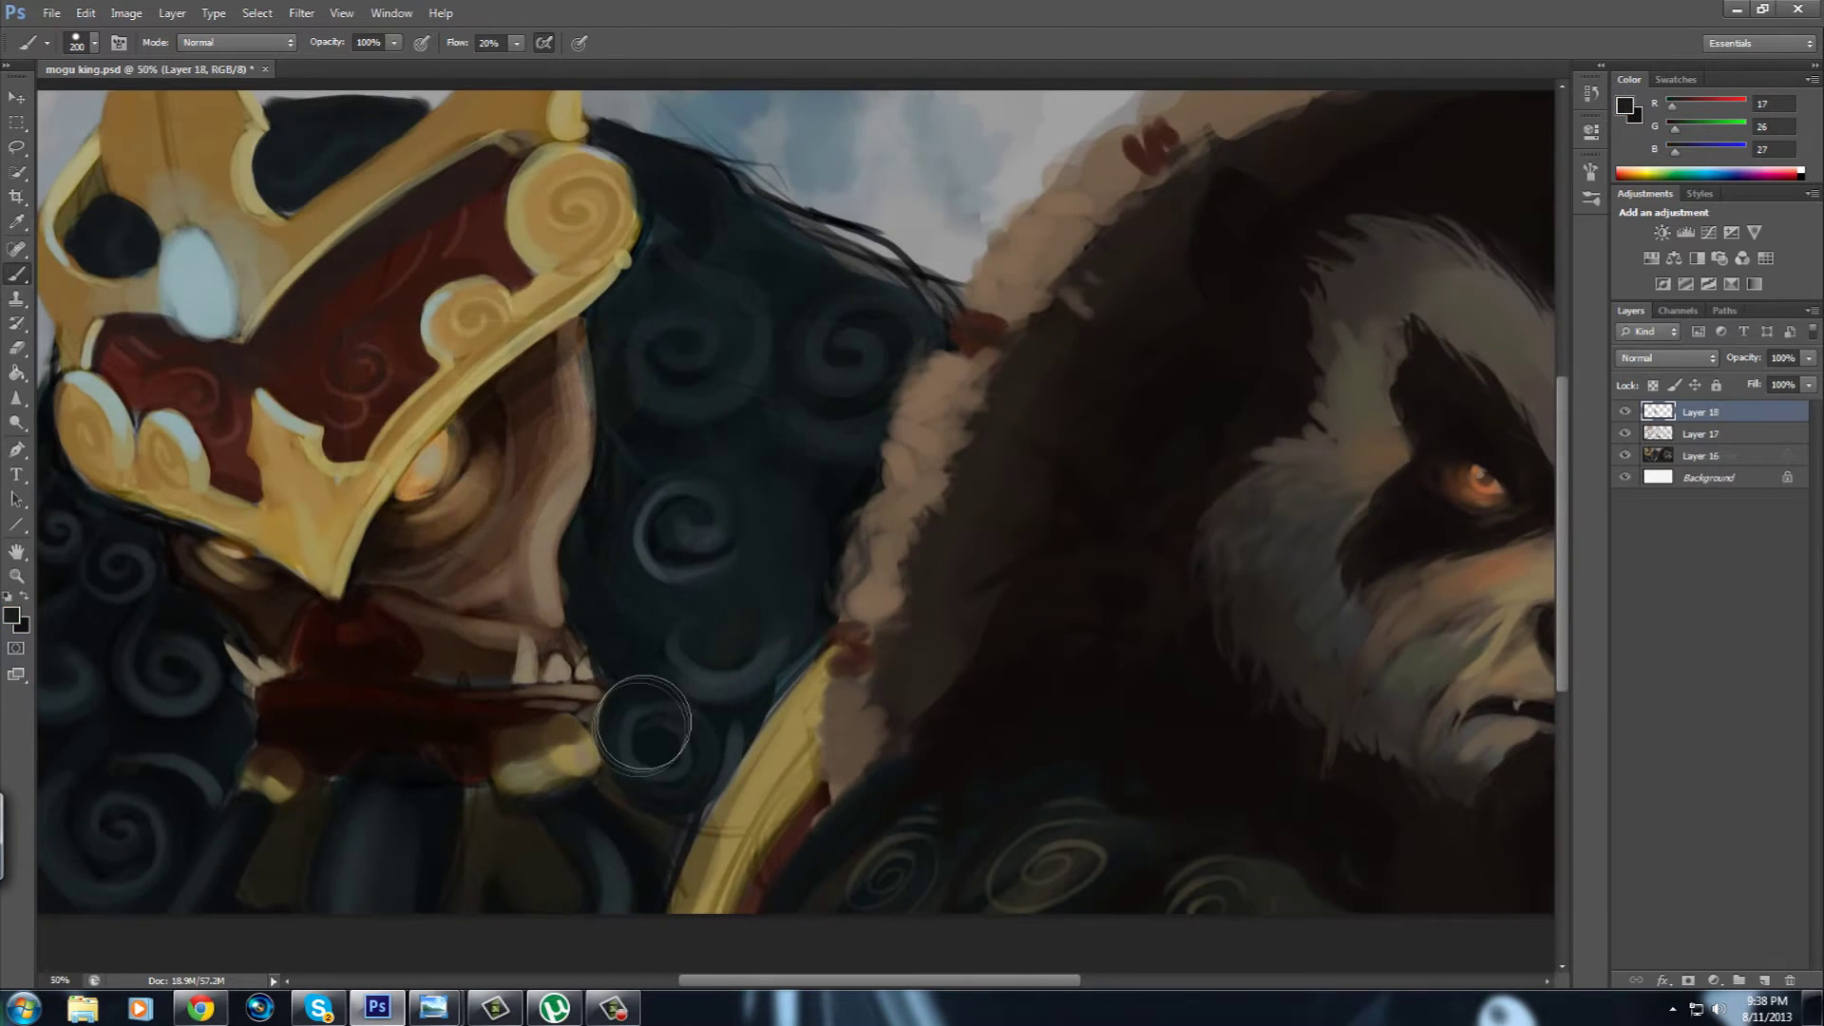
key(ctrl+plus)
drag(679, 481, 679, 624)
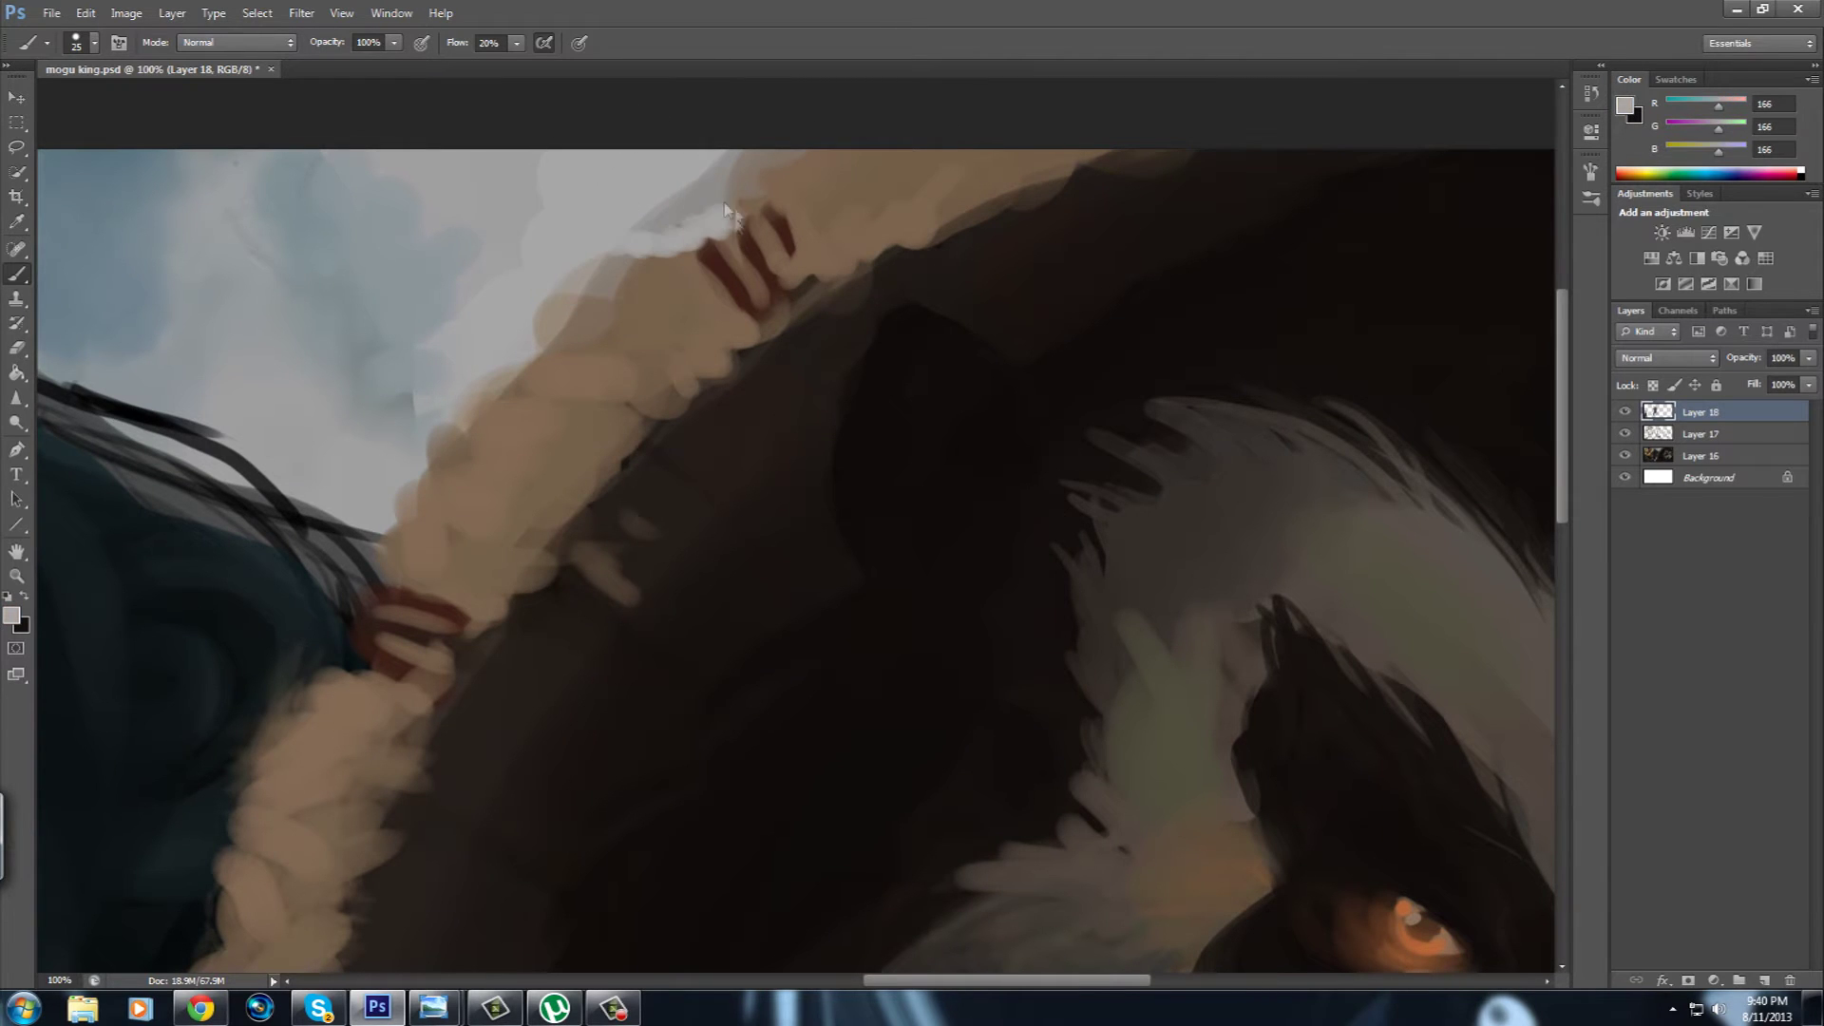
alt+click(644, 297)
drag(724, 669, 563, 466)
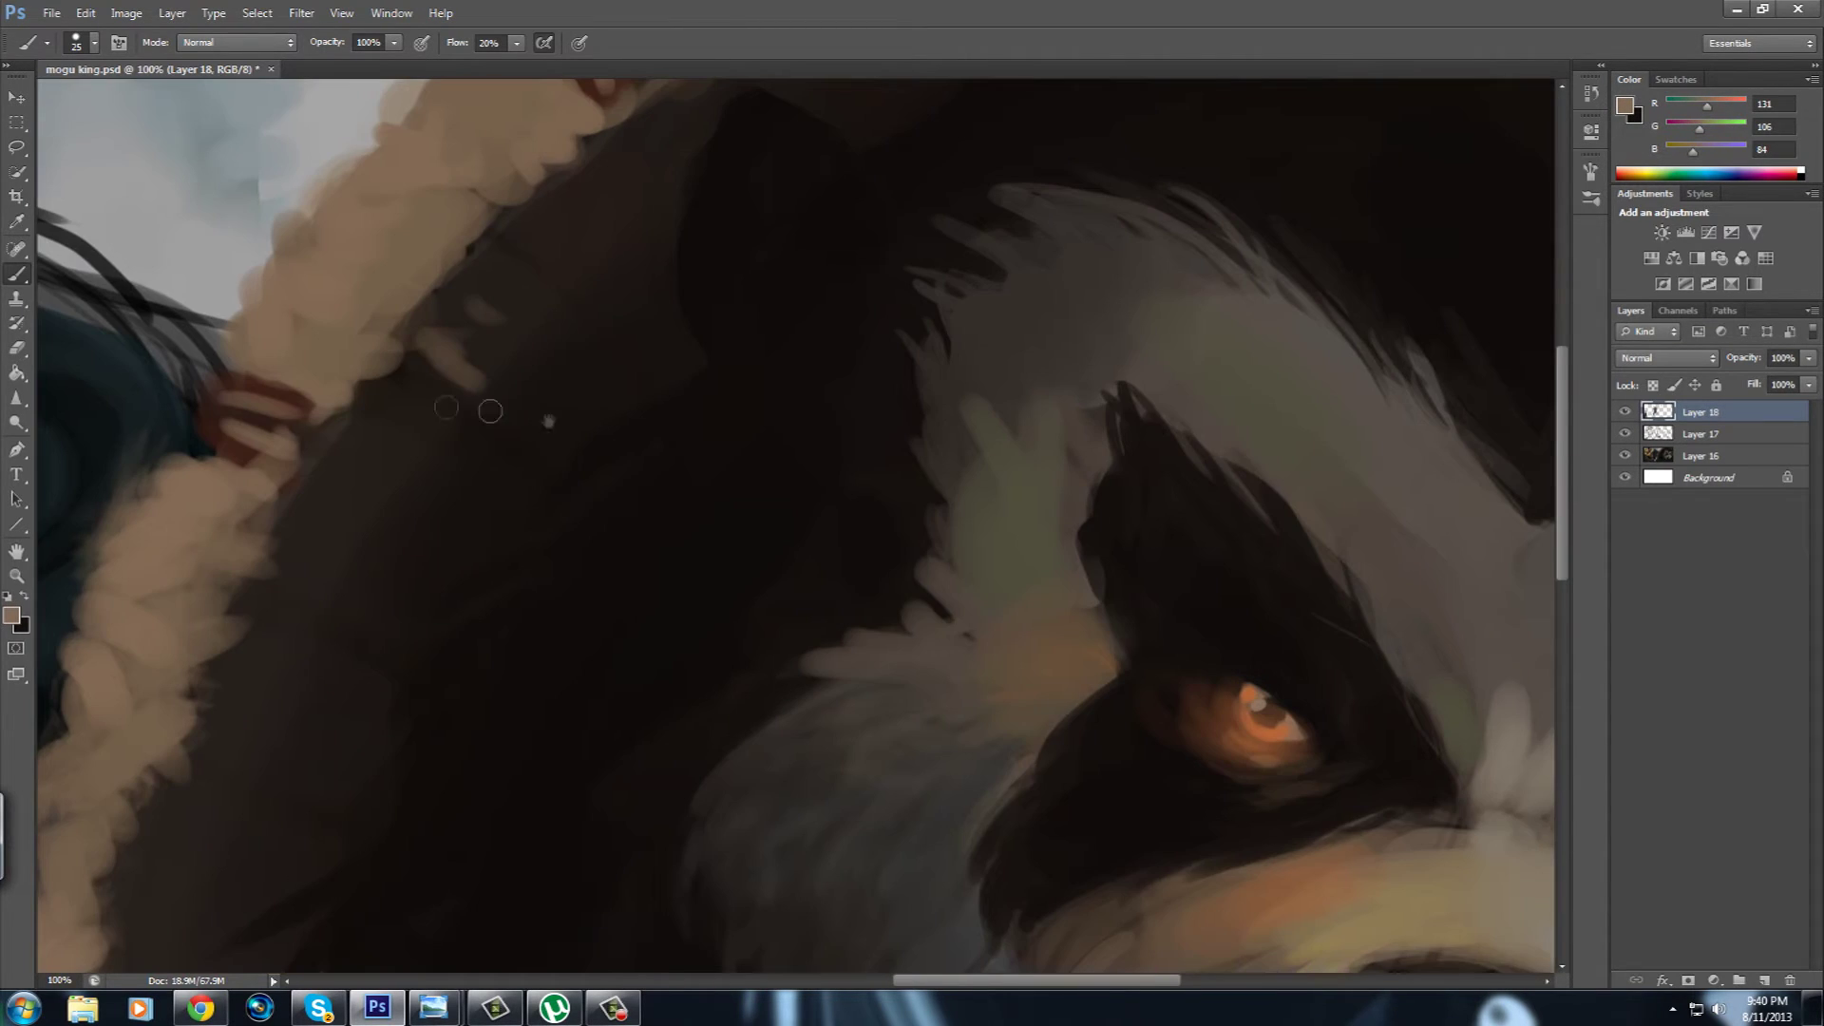
scroll(589, 580, up, 5)
alt+click(485, 492)
drag(484, 492, 490, 518)
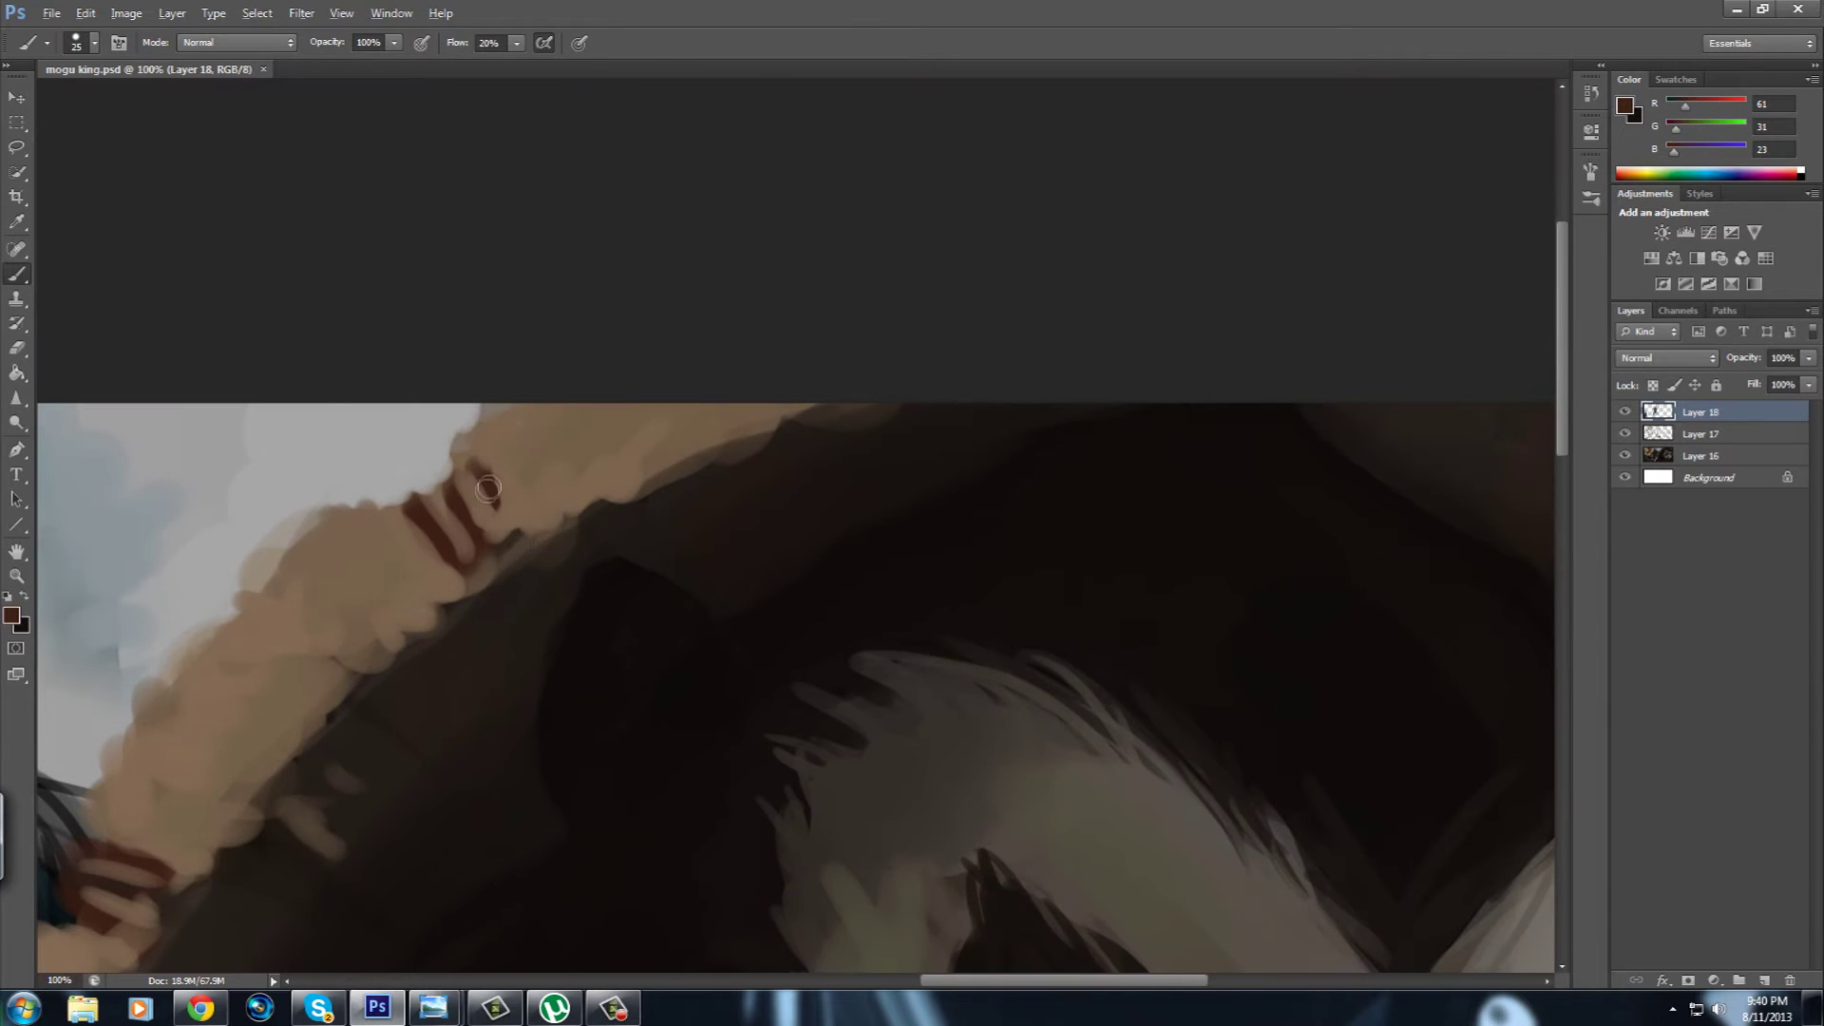
scroll(464, 460, down, 3)
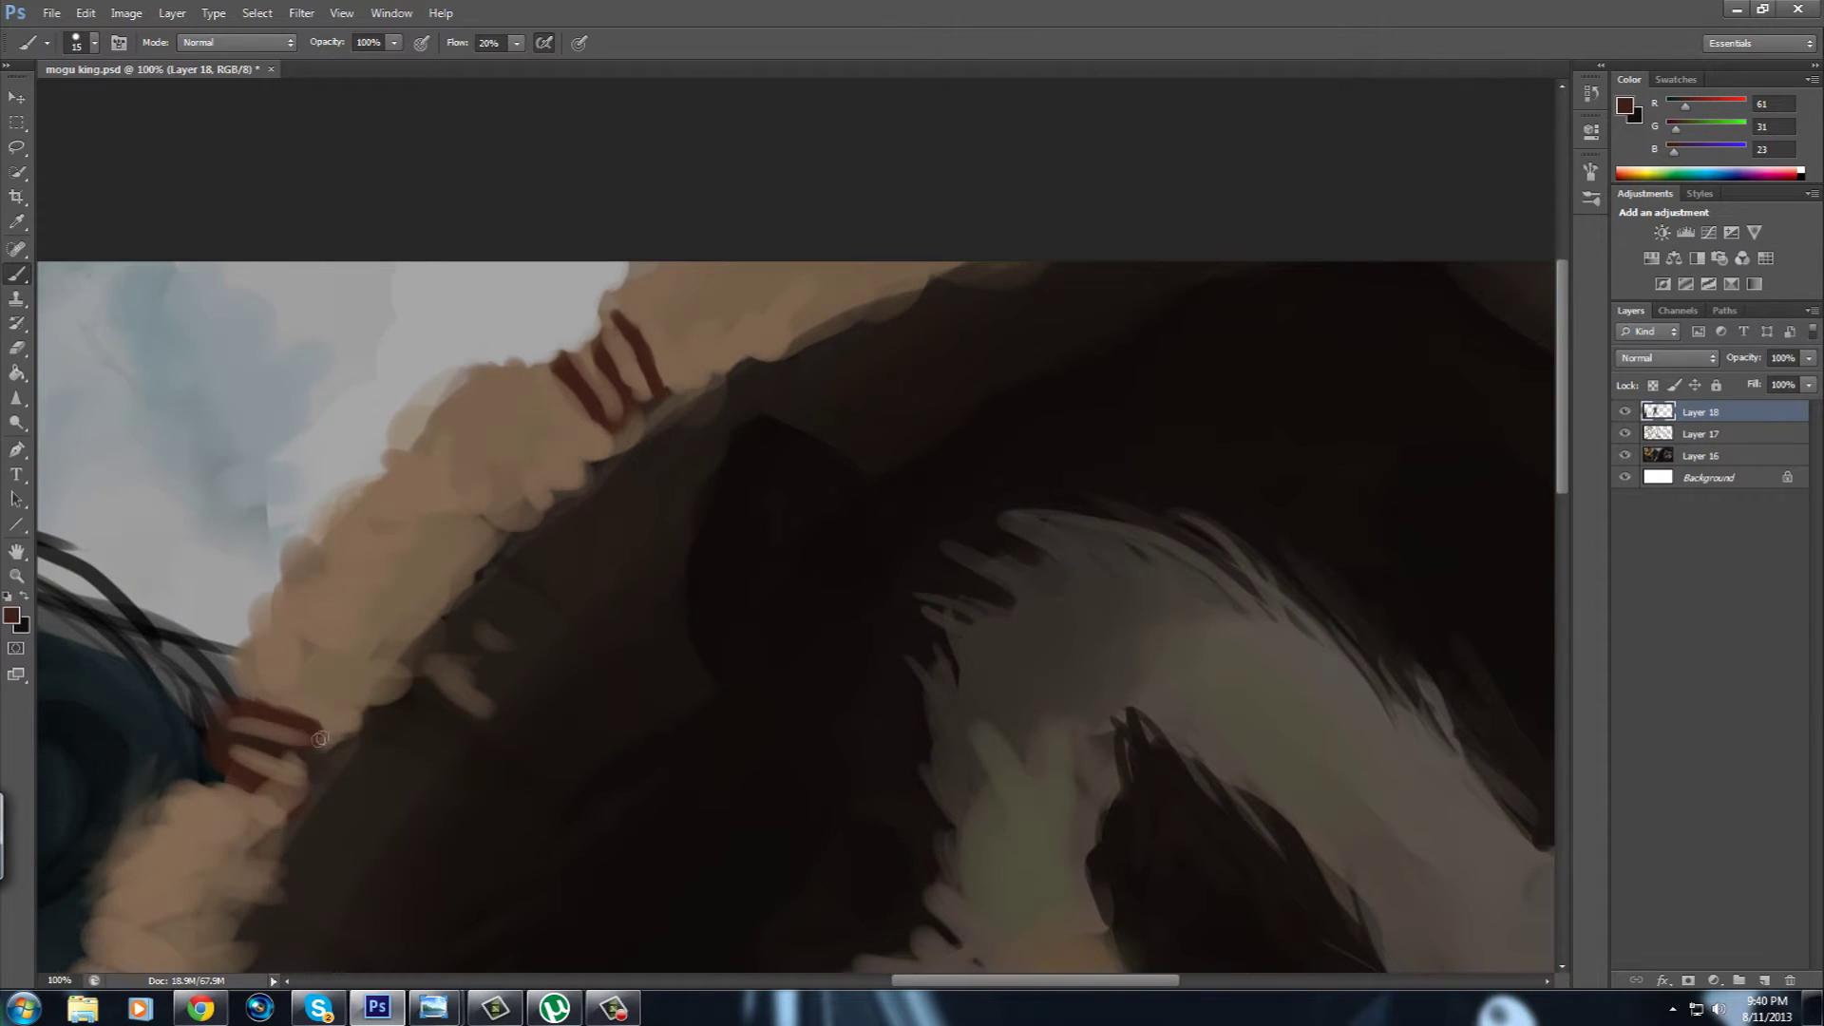
Paint dark teal strands into the mogu's hair and cover stray strands with sky grey.
drag(222, 713, 593, 571)
drag(170, 323, 532, 494)
drag(284, 370, 589, 646)
drag(399, 456, 876, 700)
alt+click(532, 361)
mouse_move(479, 352)
mouse_down()
mouse_move(690, 465)
mouse_move(770, 449)
mouse_move(703, 418)
mouse_move(722, 361)
mouse_up()
Paint light and dark strands into the mogu's hair and touch up the sky beside it.
alt+click(466, 314)
mouse_move(539, 648)
mouse_down()
mouse_move(582, 565)
mouse_move(366, 171)
mouse_move(407, 408)
mouse_up()
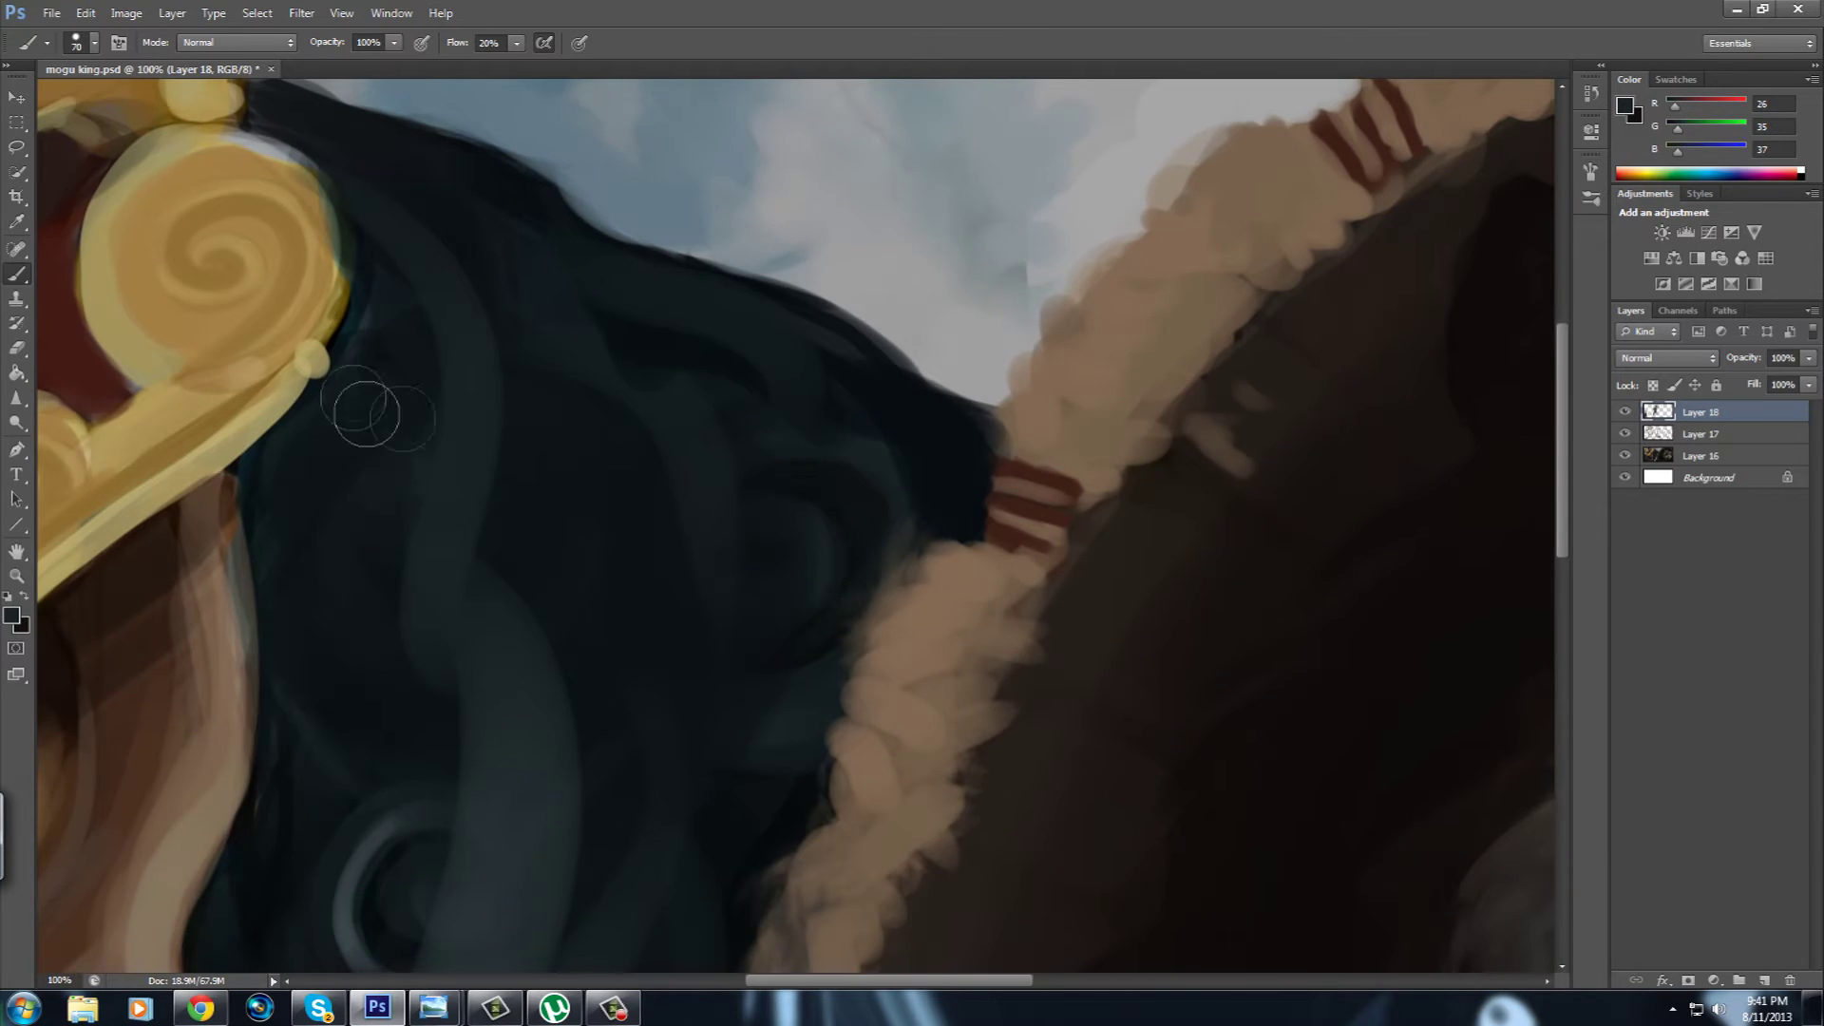
drag(388, 793, 521, 489)
alt+click(427, 541)
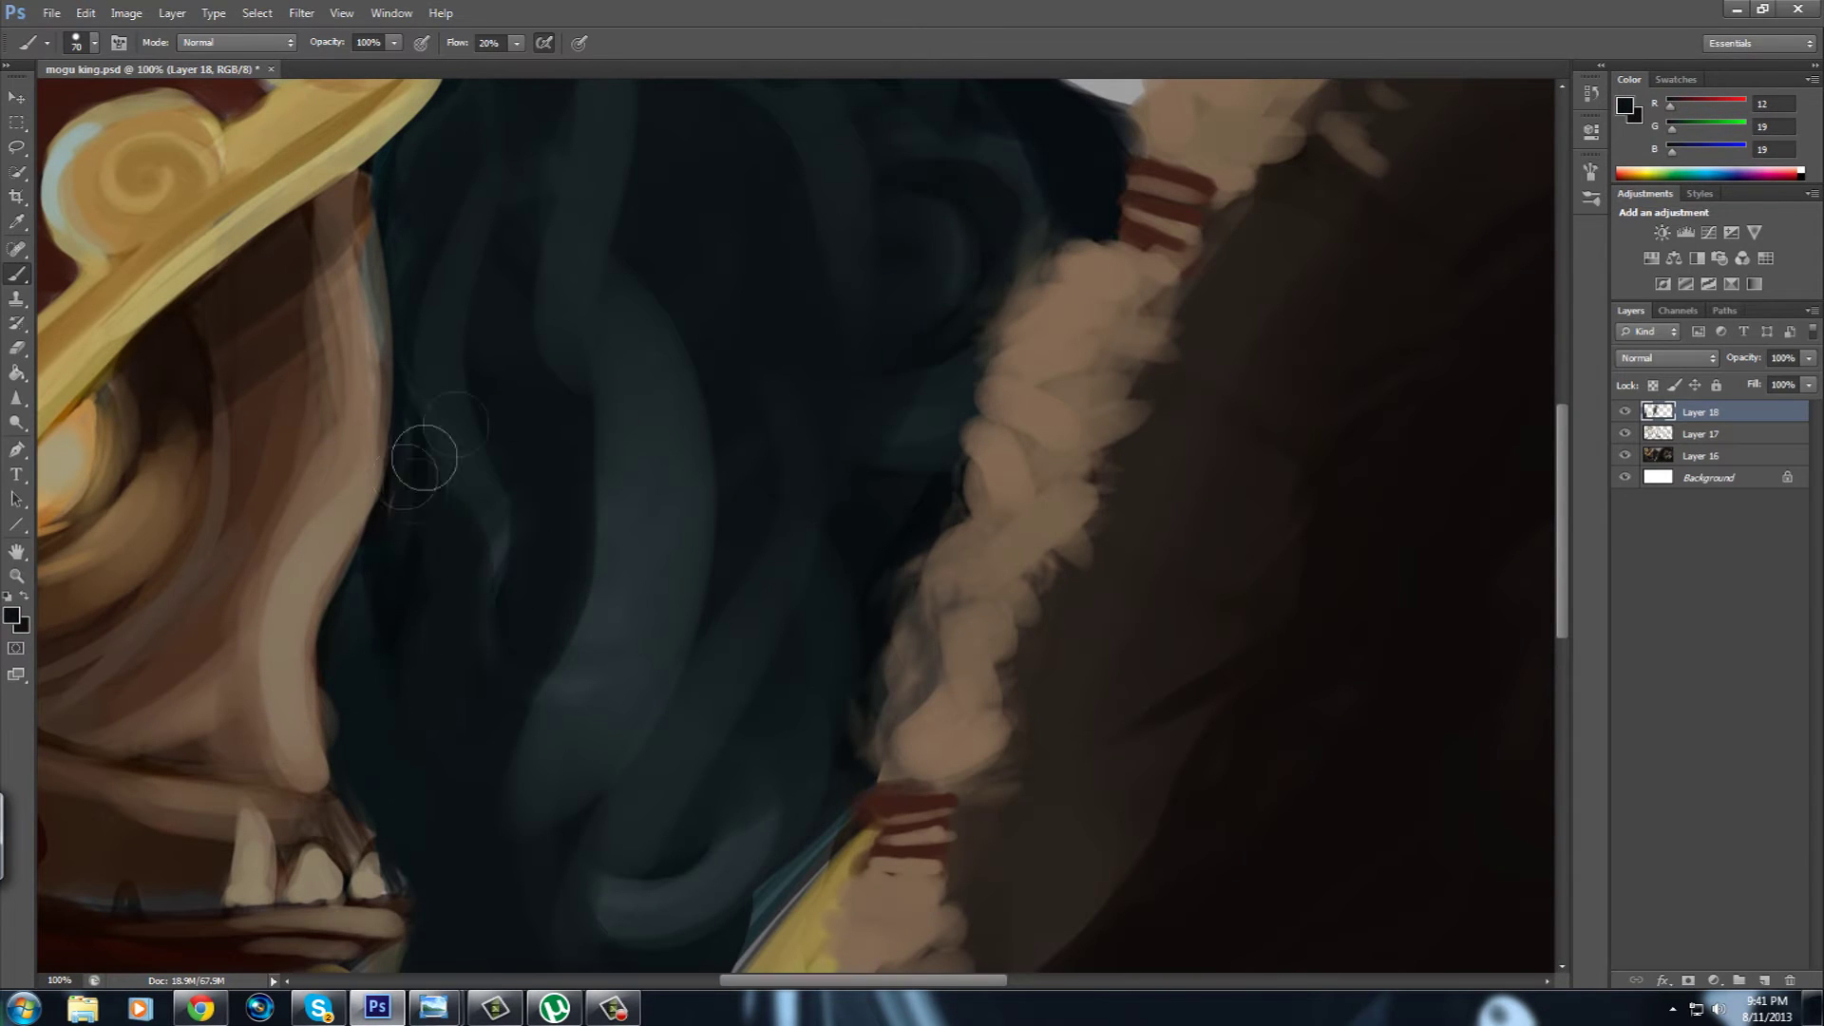
mouse_move(551, 931)
mouse_down()
mouse_move(627, 684)
mouse_move(827, 960)
mouse_up()
alt+click(409, 441)
mouse_move(631, 244)
mouse_down()
mouse_move(672, 244)
mouse_move(563, 356)
mouse_move(667, 199)
mouse_up()
Soften the mogu's cheek and the area above the teeth with skin-tone strokes.
alt+click(512, 704)
drag(509, 459, 554, 535)
mouse_move(523, 731)
mouse_down()
mouse_move(542, 845)
mouse_move(630, 631)
mouse_move(570, 659)
mouse_move(684, 613)
mouse_up()
alt+click(754, 529)
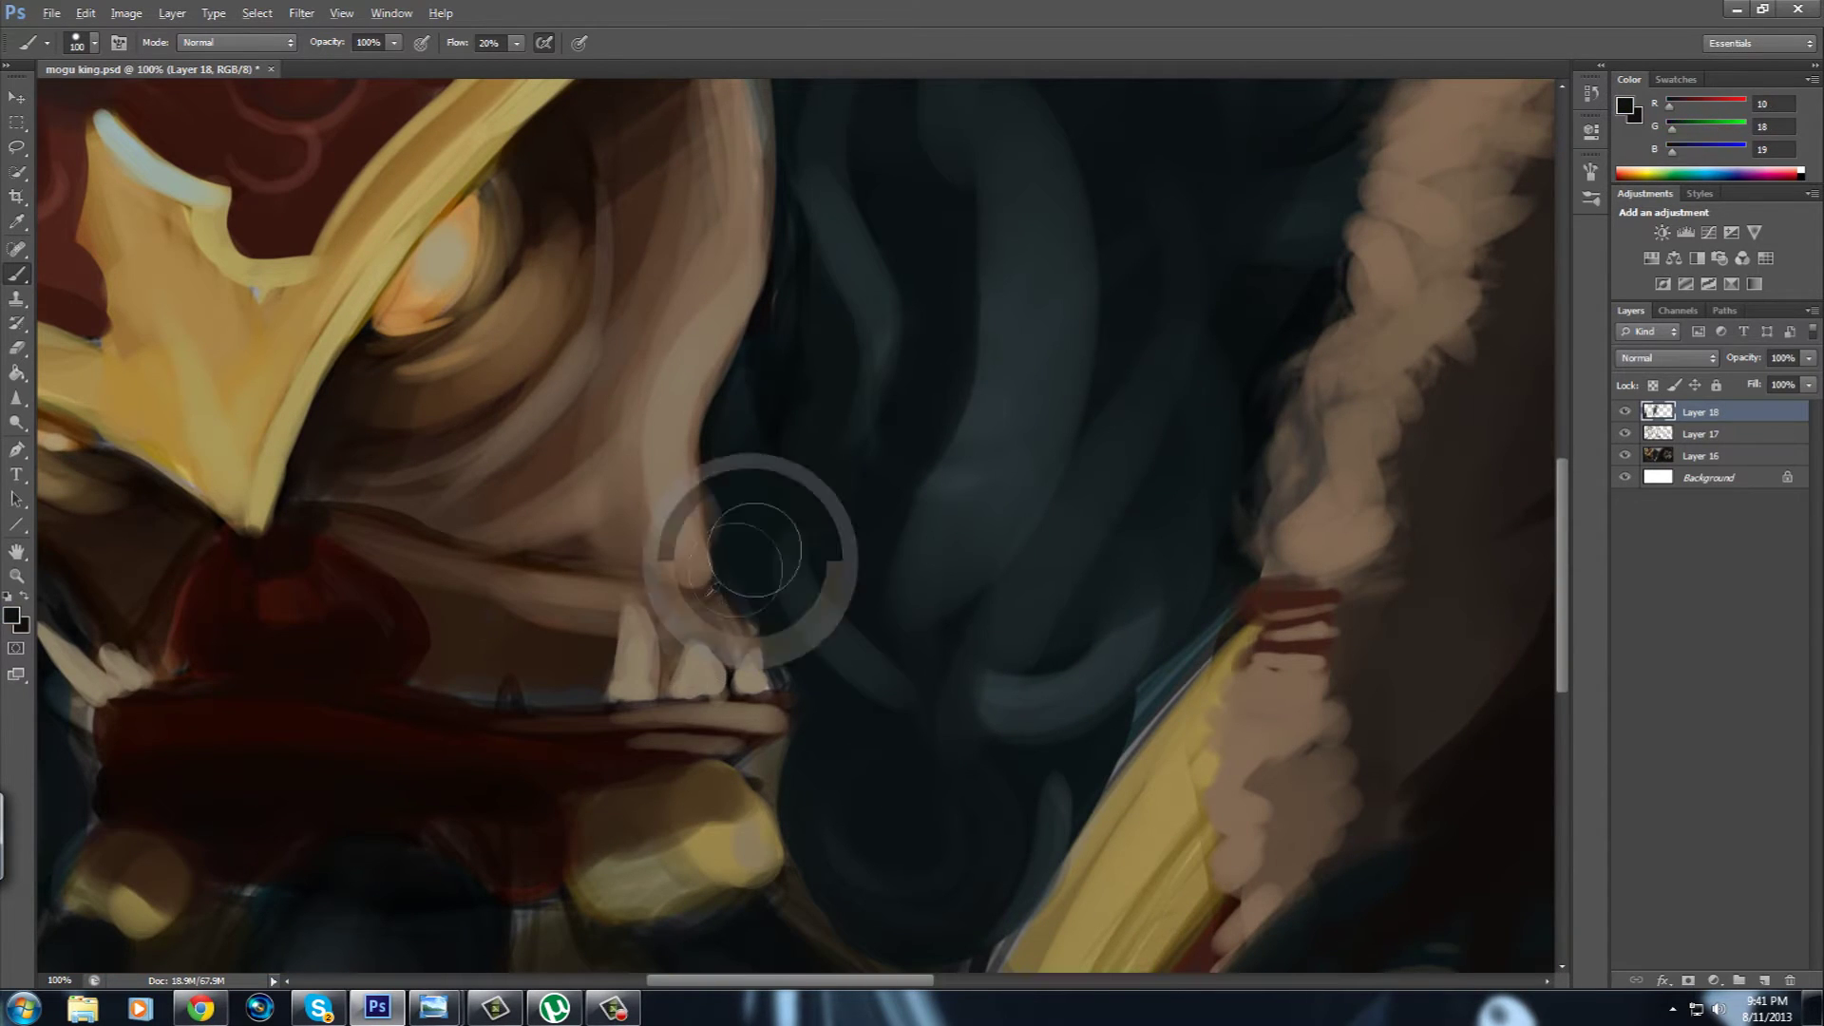
drag(285, 708, 517, 736)
scroll(512, 739, down, 4)
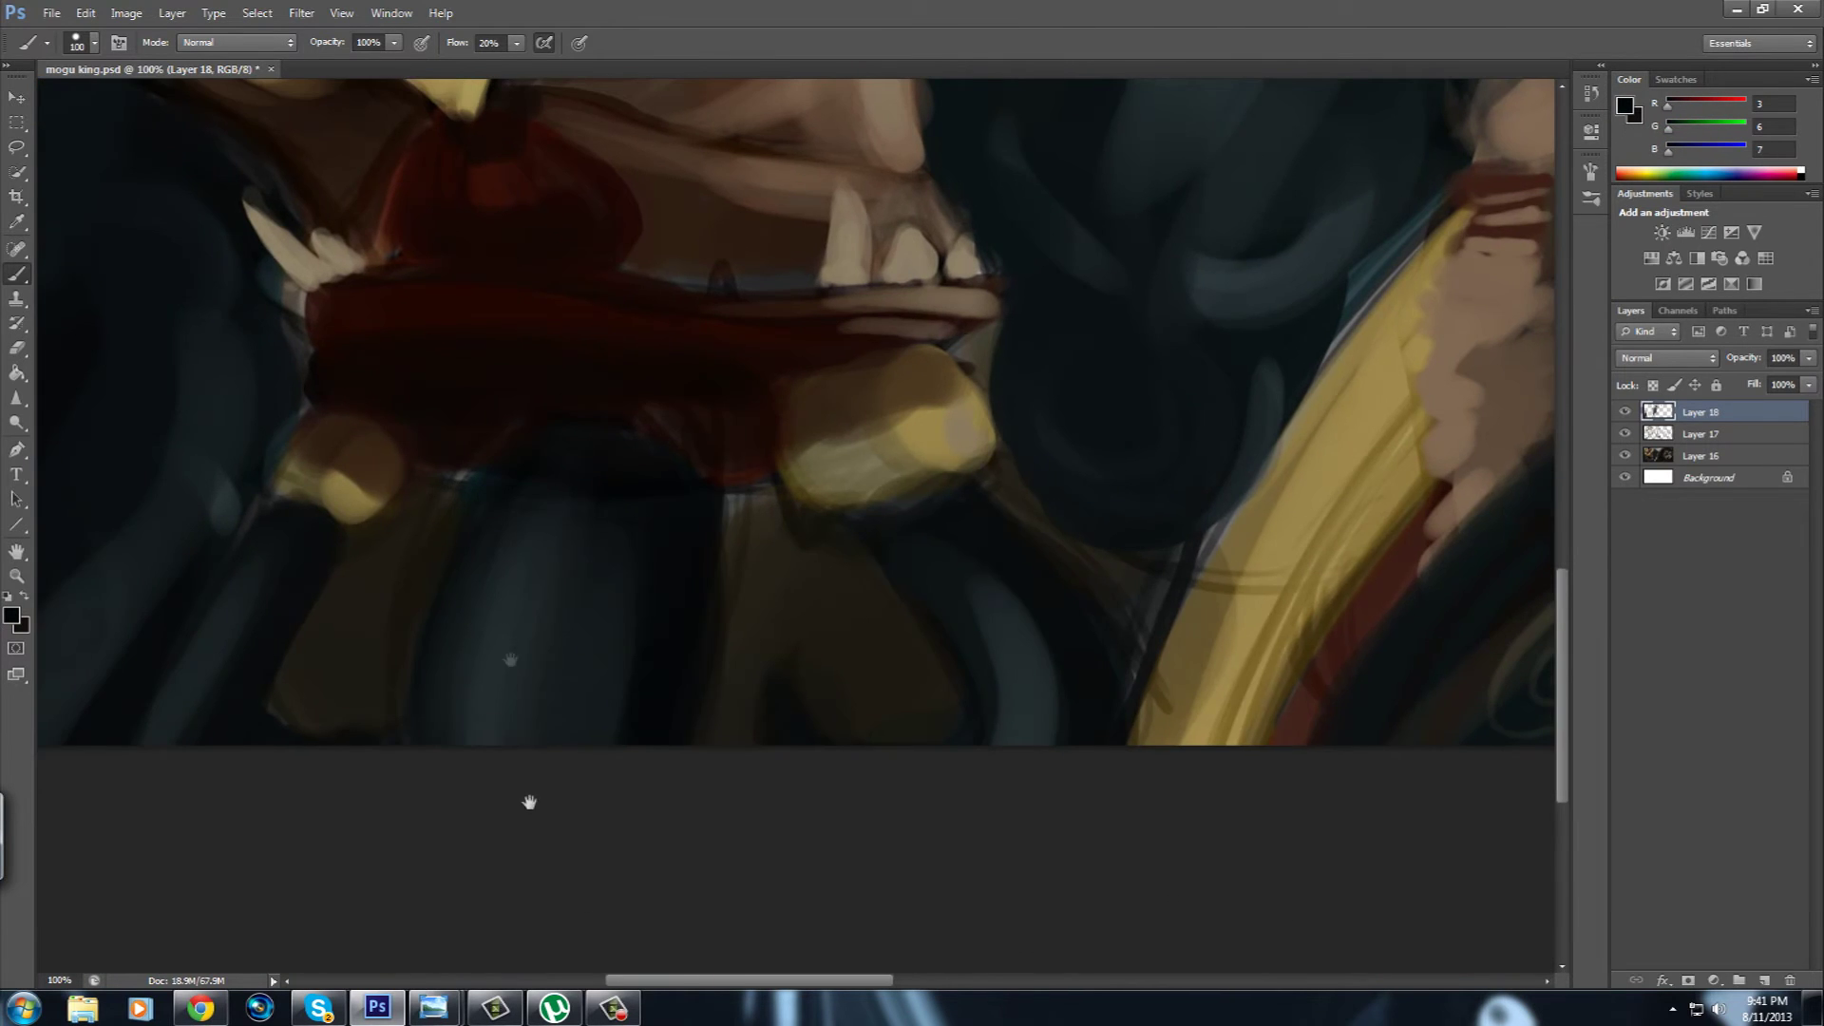
scroll(529, 798, up, 3)
scroll(509, 835, up, 3)
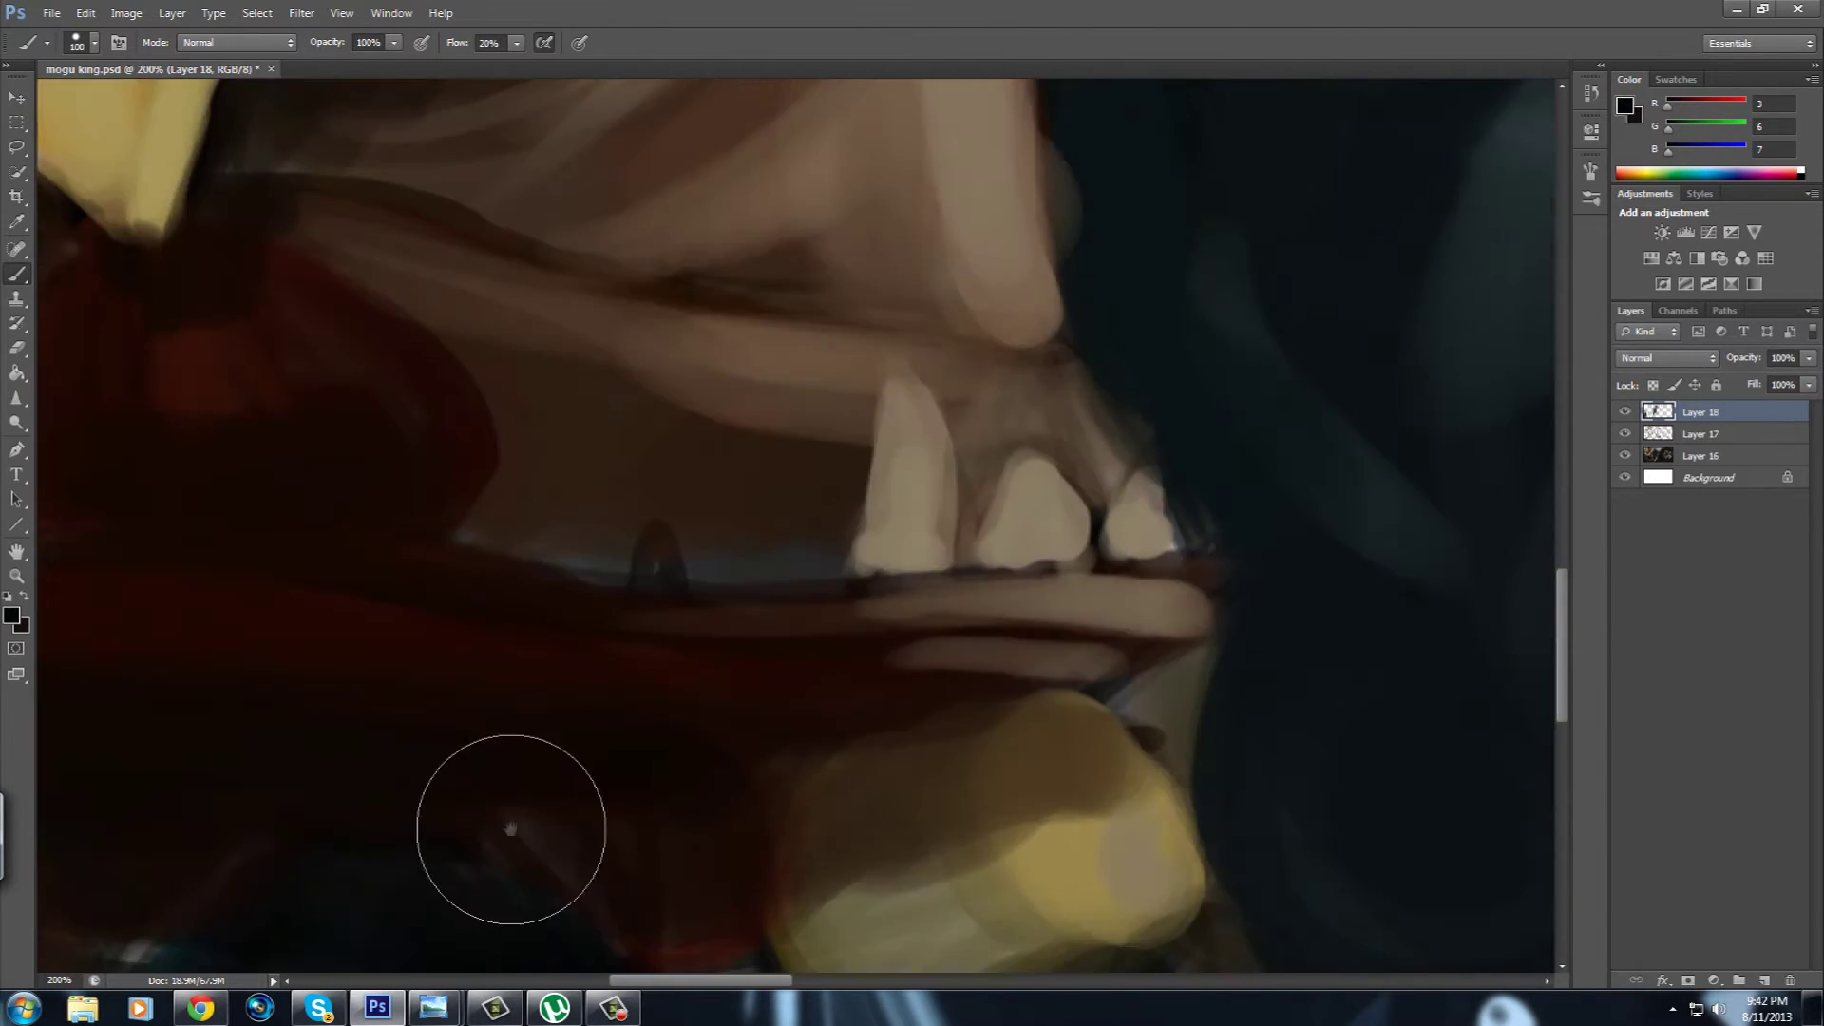
key(bracketleft)
key(bracketleft)
key(bracketleft)
Darken the inside of the mogu's mouth beside the red bulge with deep red-brown.
alt+click(477, 435)
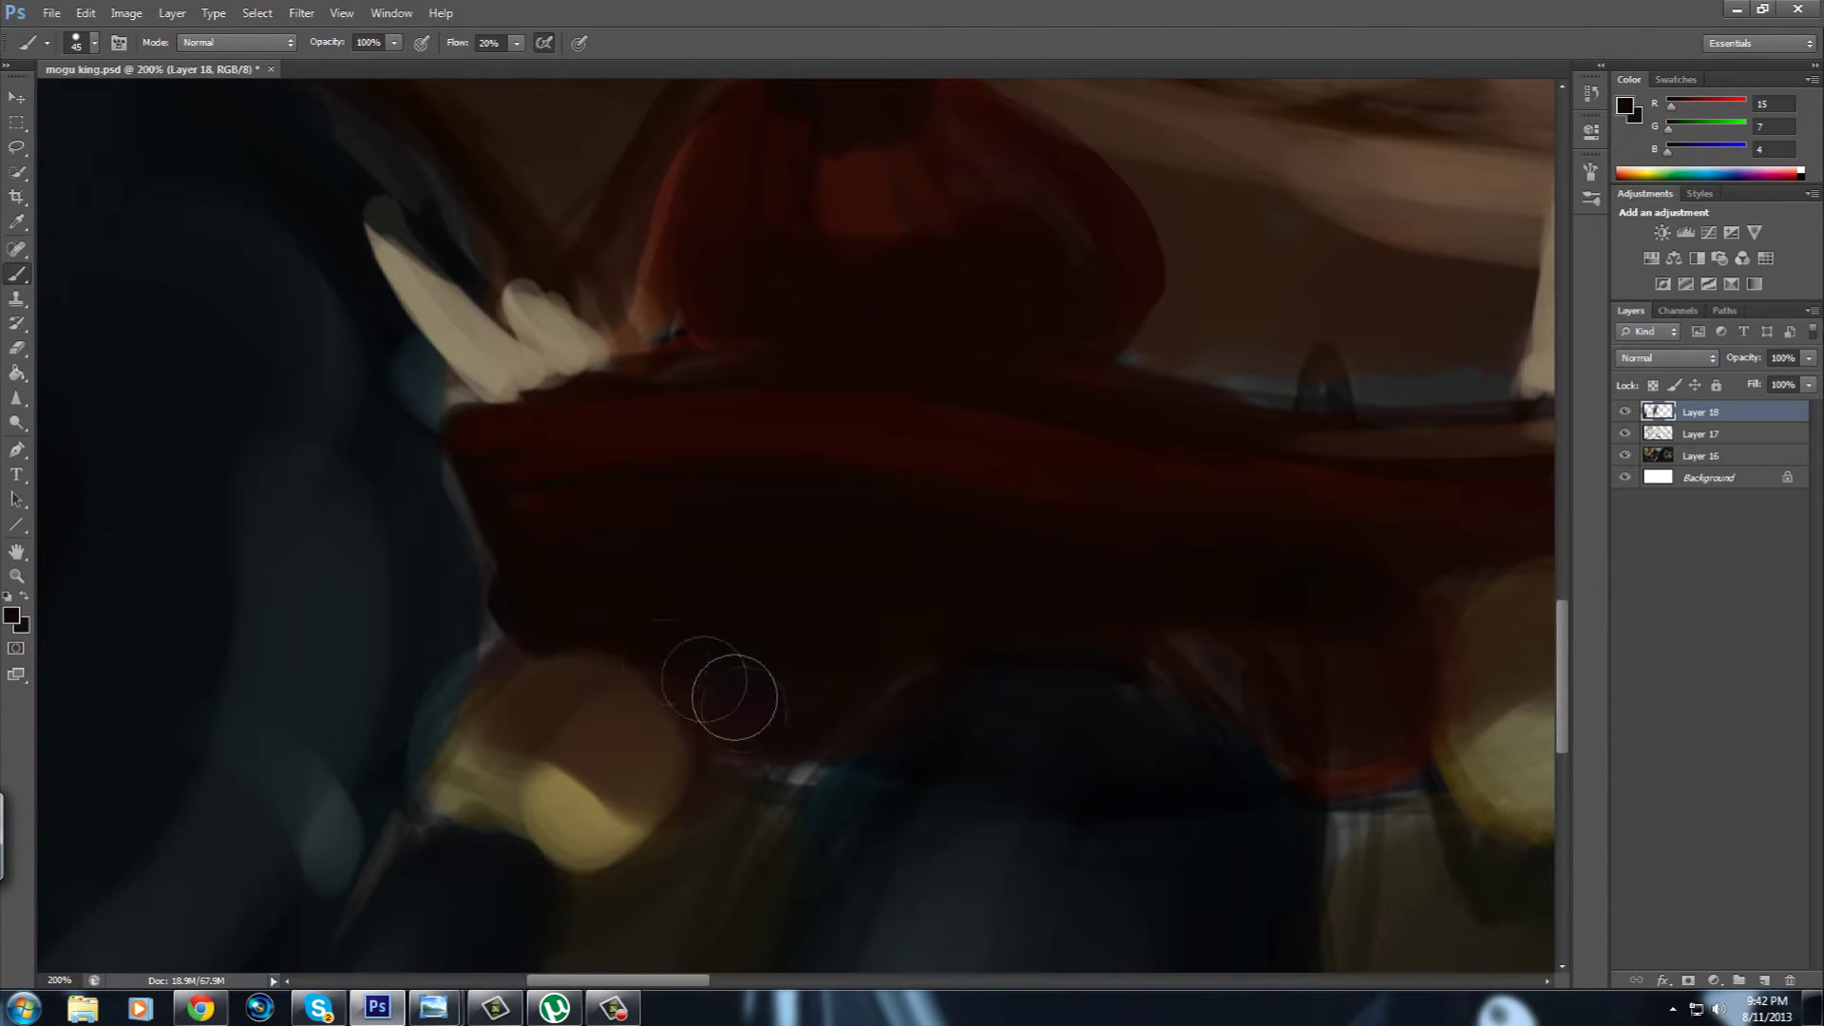
drag(1140, 655, 807, 620)
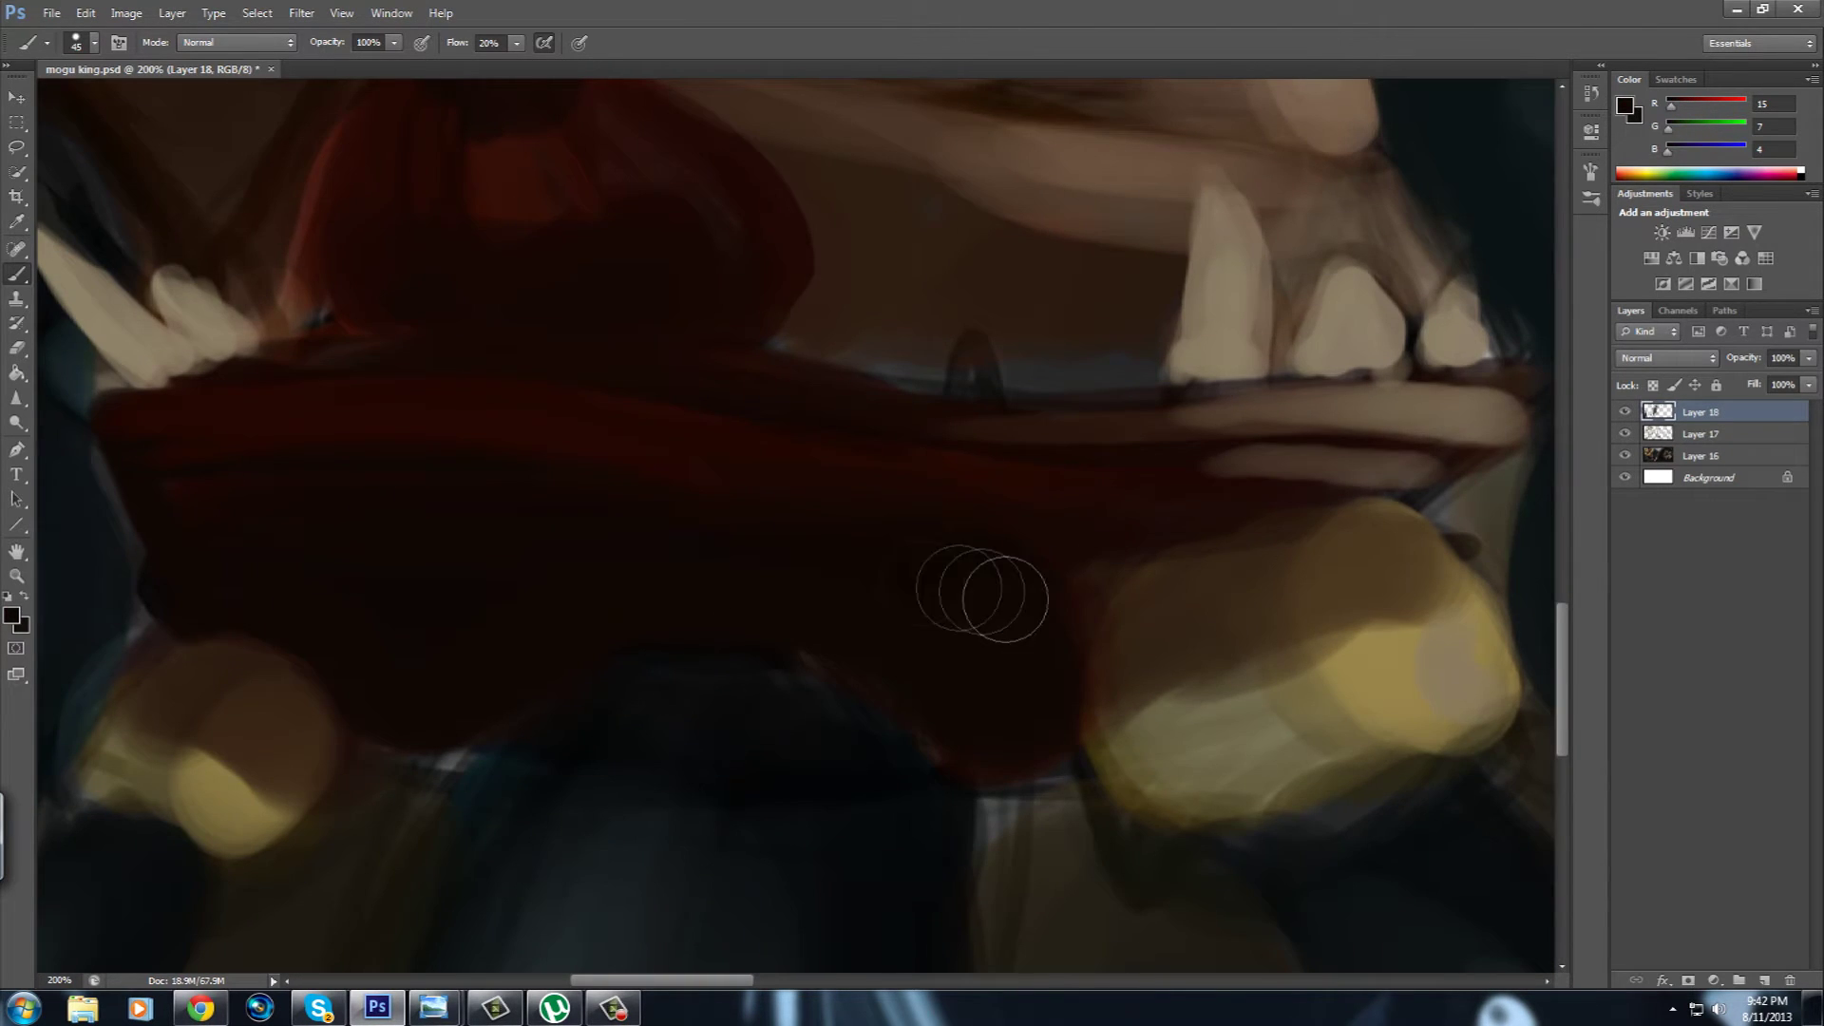
alt+click(726, 456)
drag(693, 460, 712, 750)
alt+click(767, 591)
alt+click(703, 622)
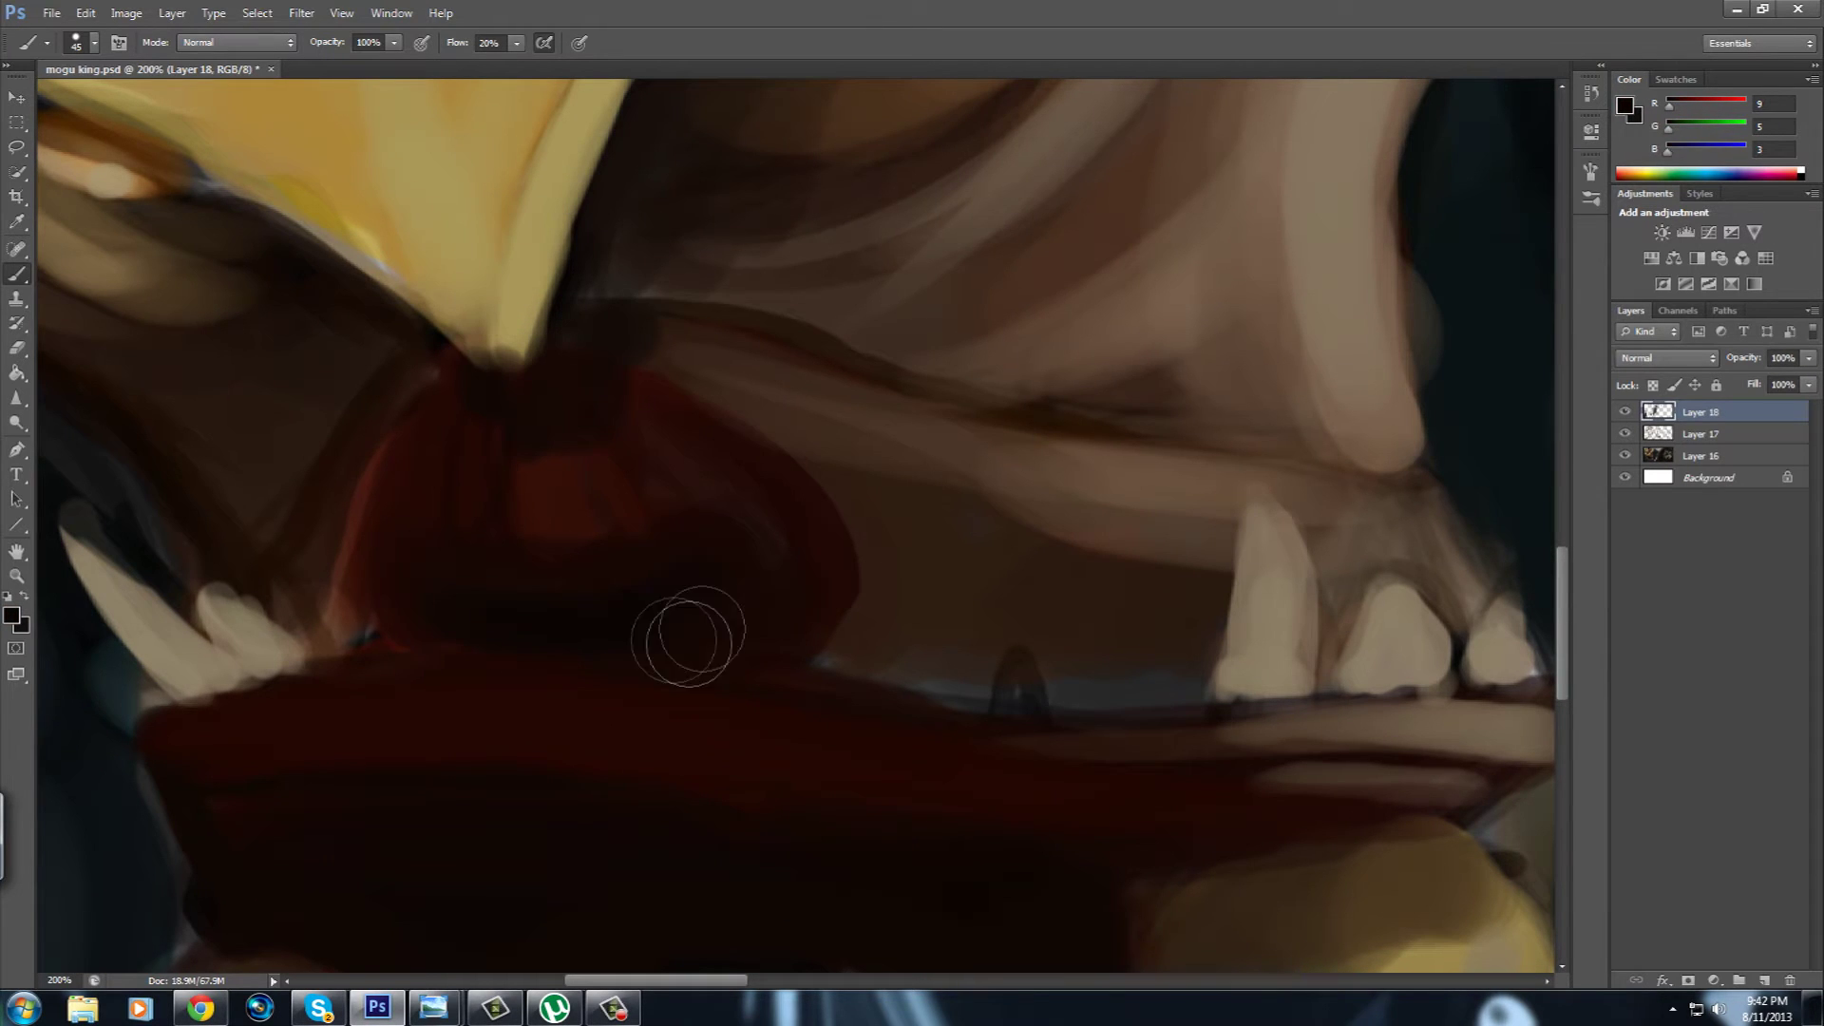
mouse_move(427, 619)
mouse_down()
mouse_move(836, 608)
mouse_move(930, 665)
mouse_up()
key(bracketleft)
key(bracketleft)
key(bracketleft)
alt+click(649, 402)
Smooth the crown's lower band with deeper gold strokes.
drag(507, 613, 582, 639)
alt+click(452, 521)
mouse_move(452, 521)
mouse_down()
mouse_move(265, 563)
mouse_move(297, 300)
mouse_move(665, 499)
mouse_move(1241, 725)
mouse_up()
key(bracketright)
alt+click(817, 561)
drag(816, 561, 941, 608)
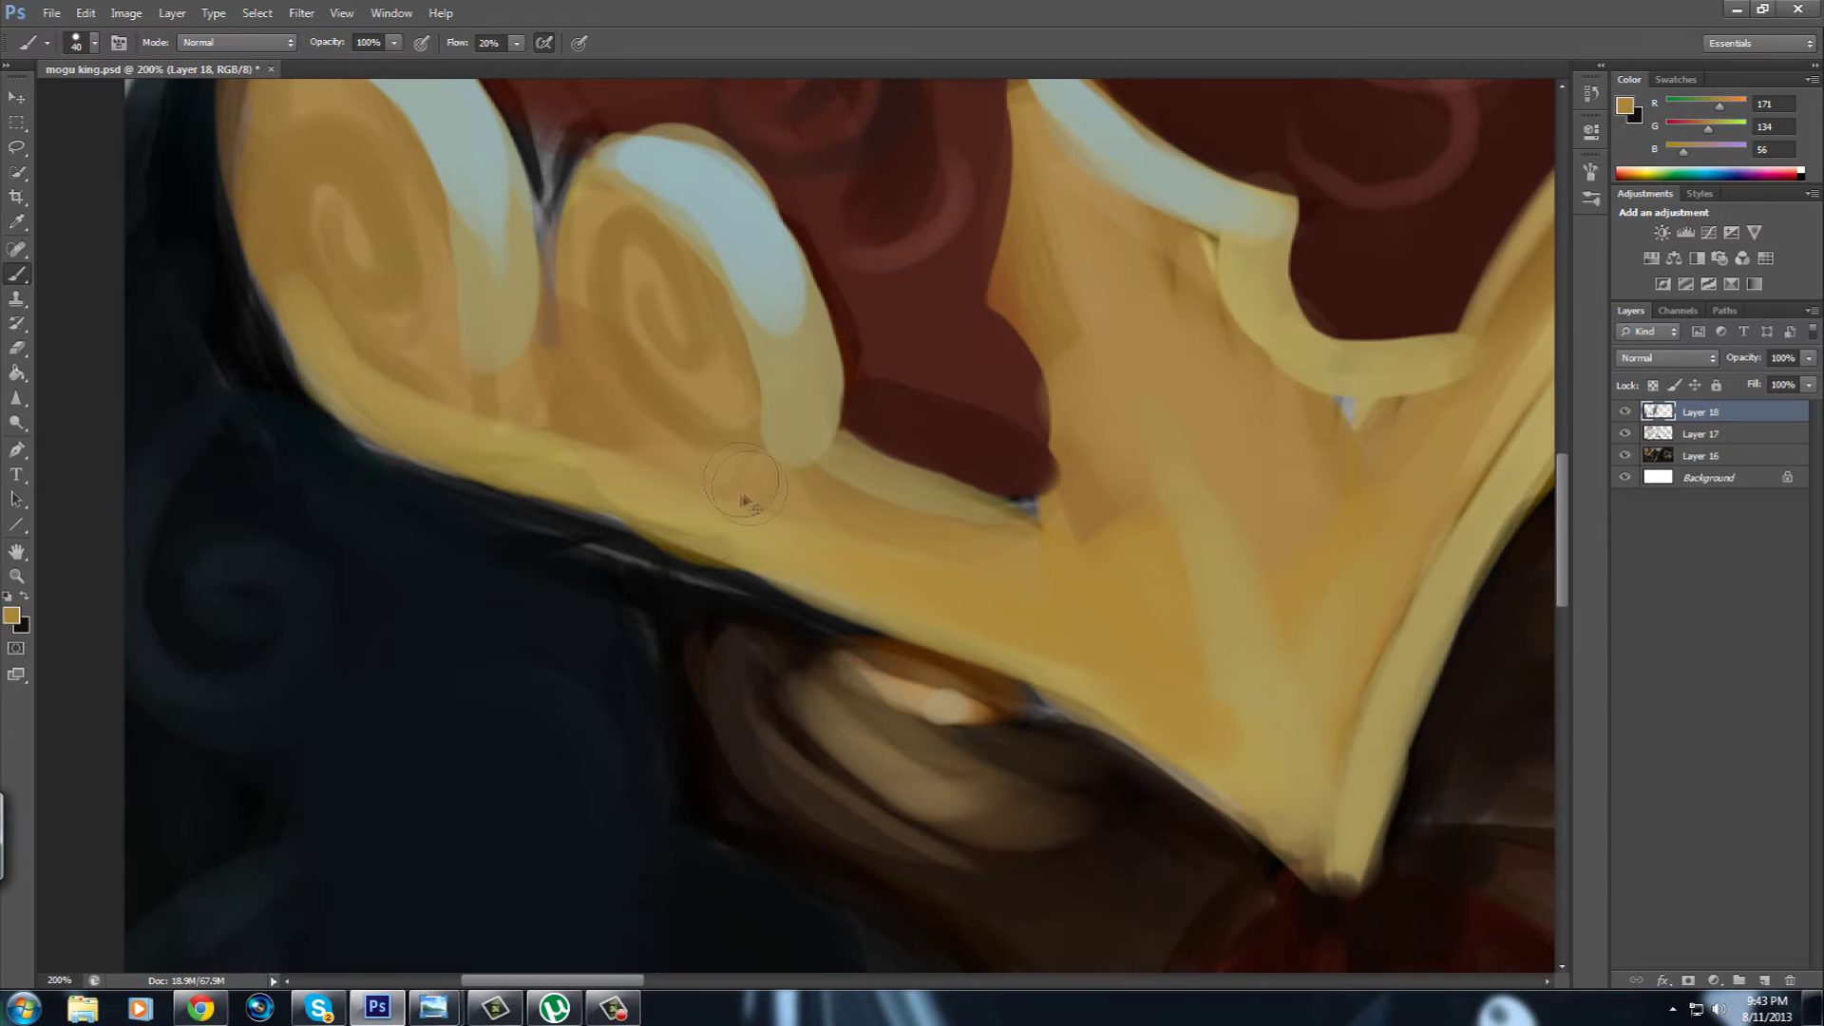
Paint darker orange along the crown band and darken the hair around the mogu's eye.
drag(569, 456, 747, 513)
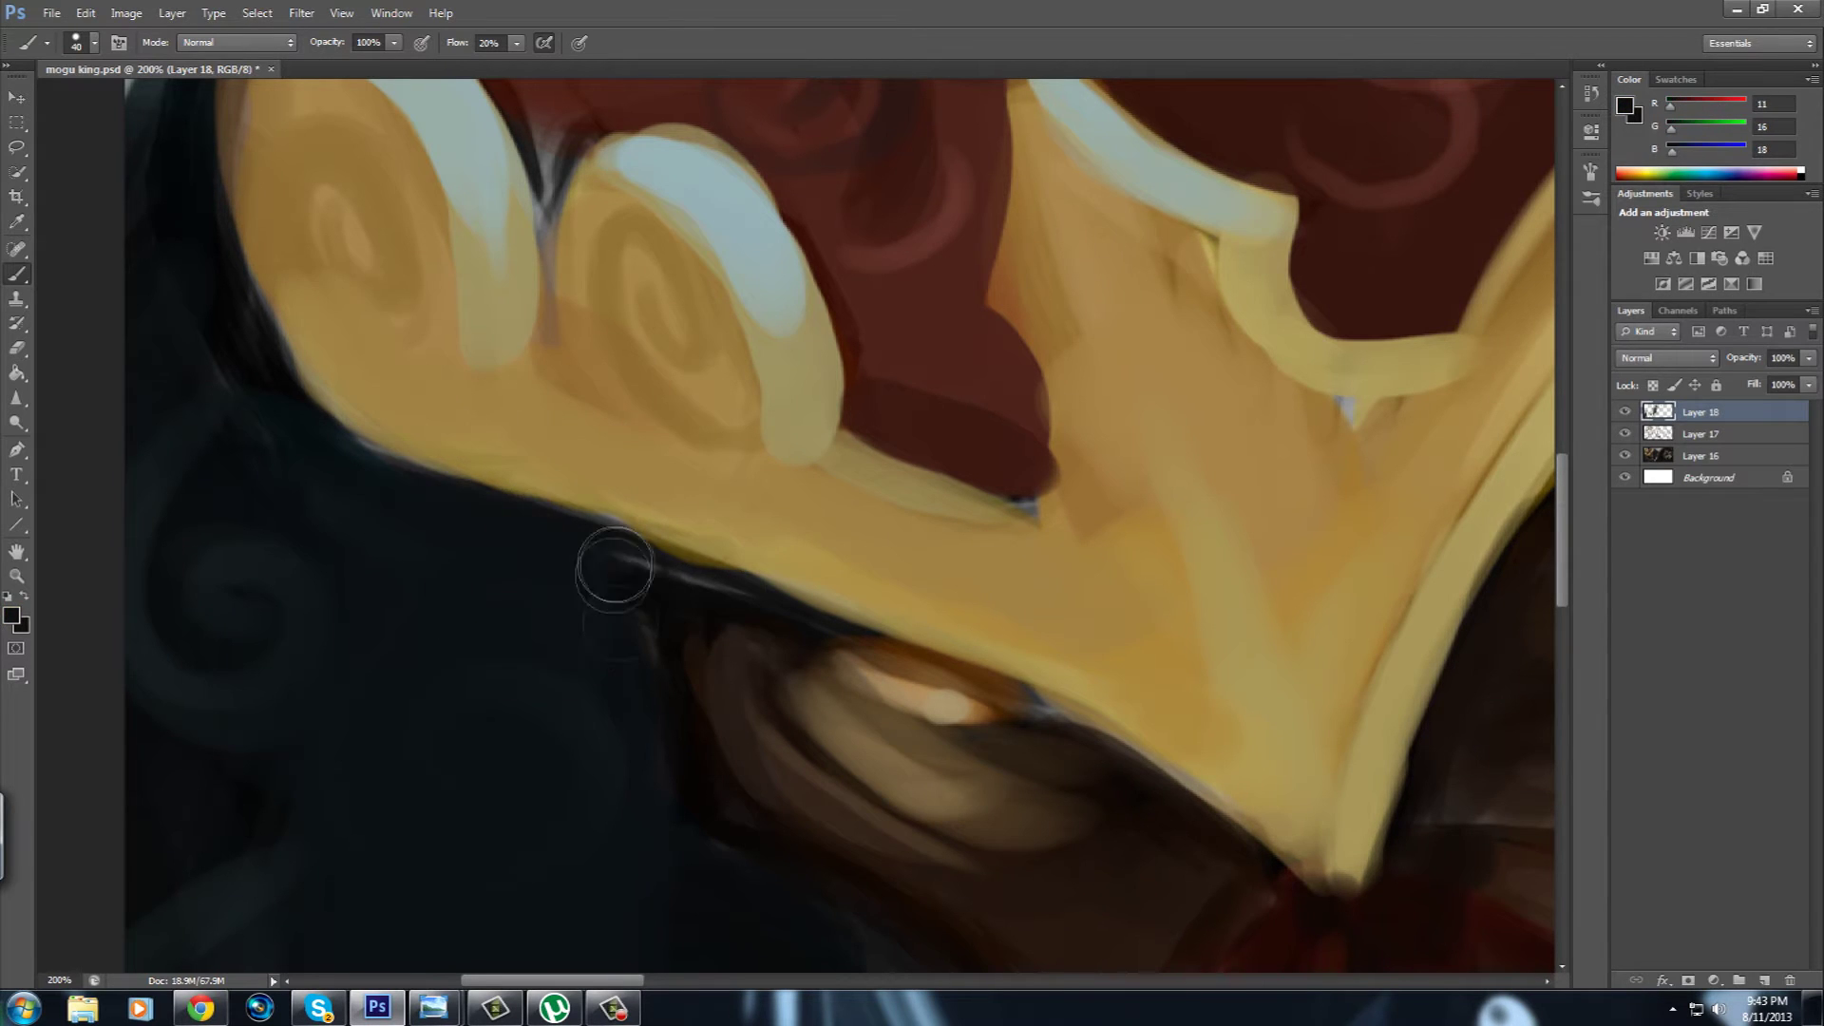
scroll(570, 589, down, 3)
key(bracketright)
key(bracketright)
key(bracketright)
alt+click(550, 623)
mouse_move(550, 623)
mouse_down()
mouse_move(610, 509)
mouse_move(713, 551)
mouse_up()
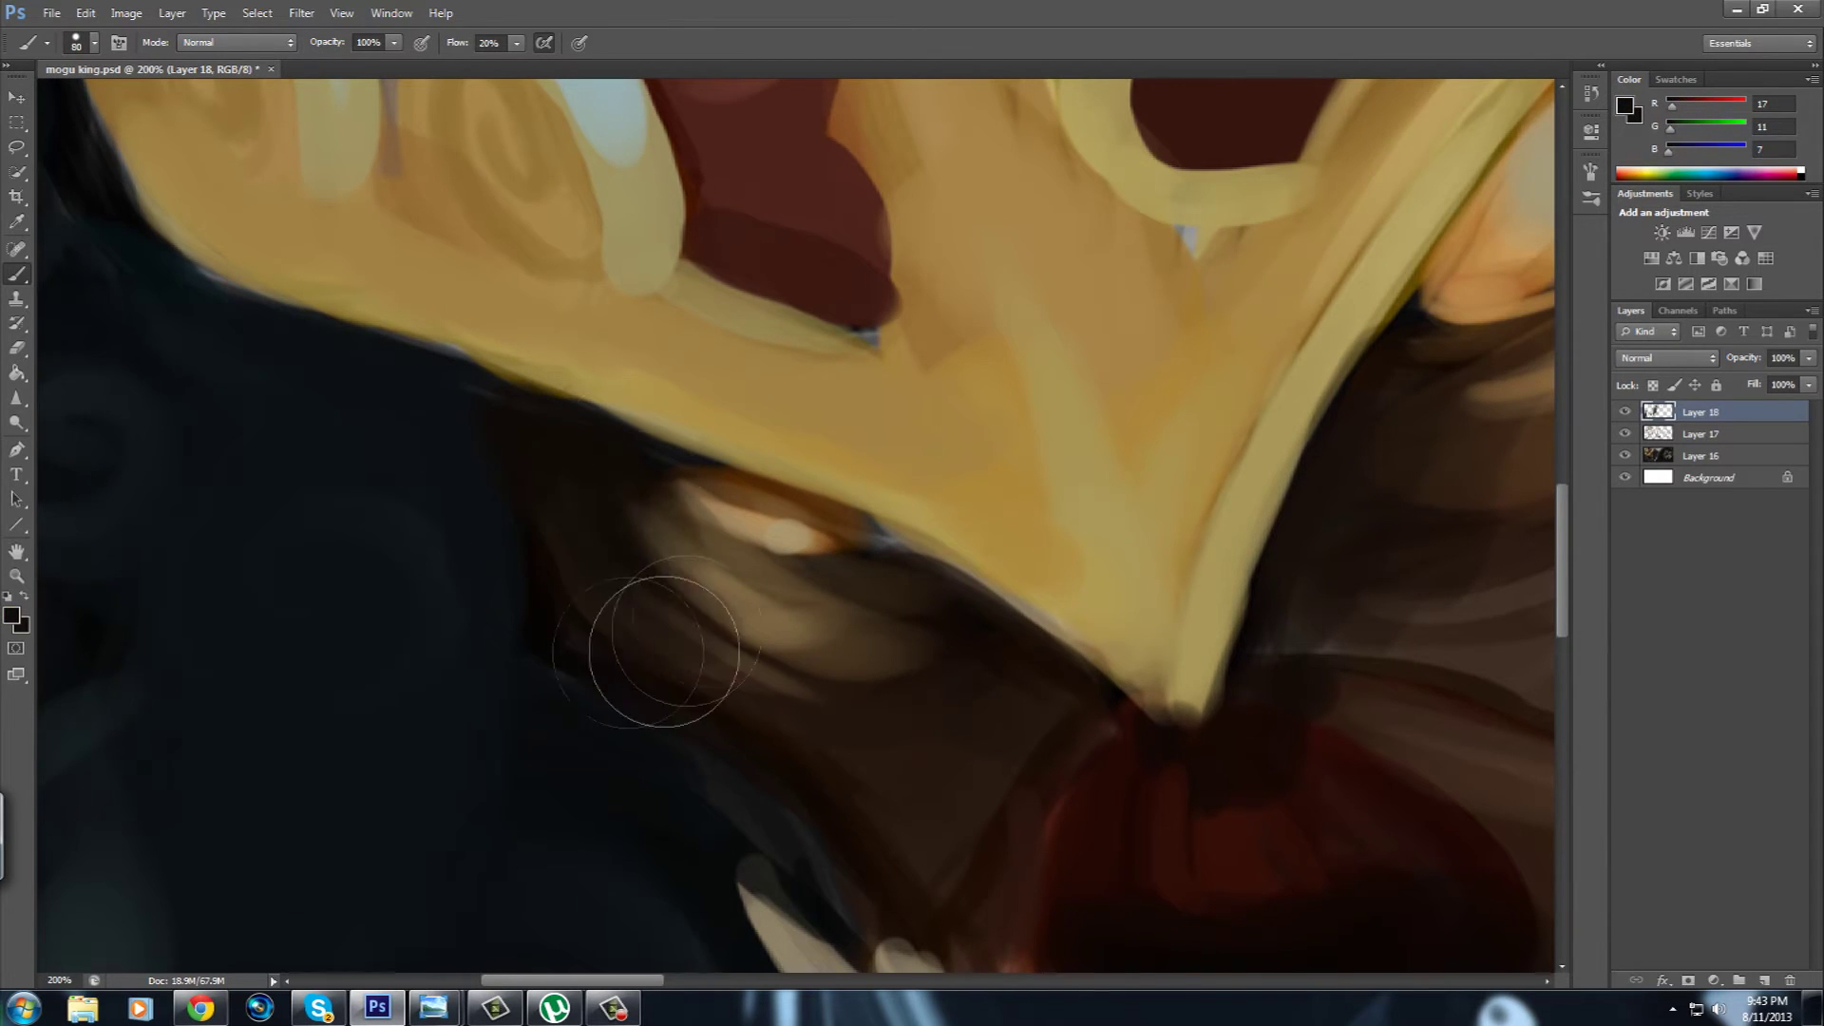
alt+click(468, 700)
drag(778, 883, 656, 686)
alt+click(744, 652)
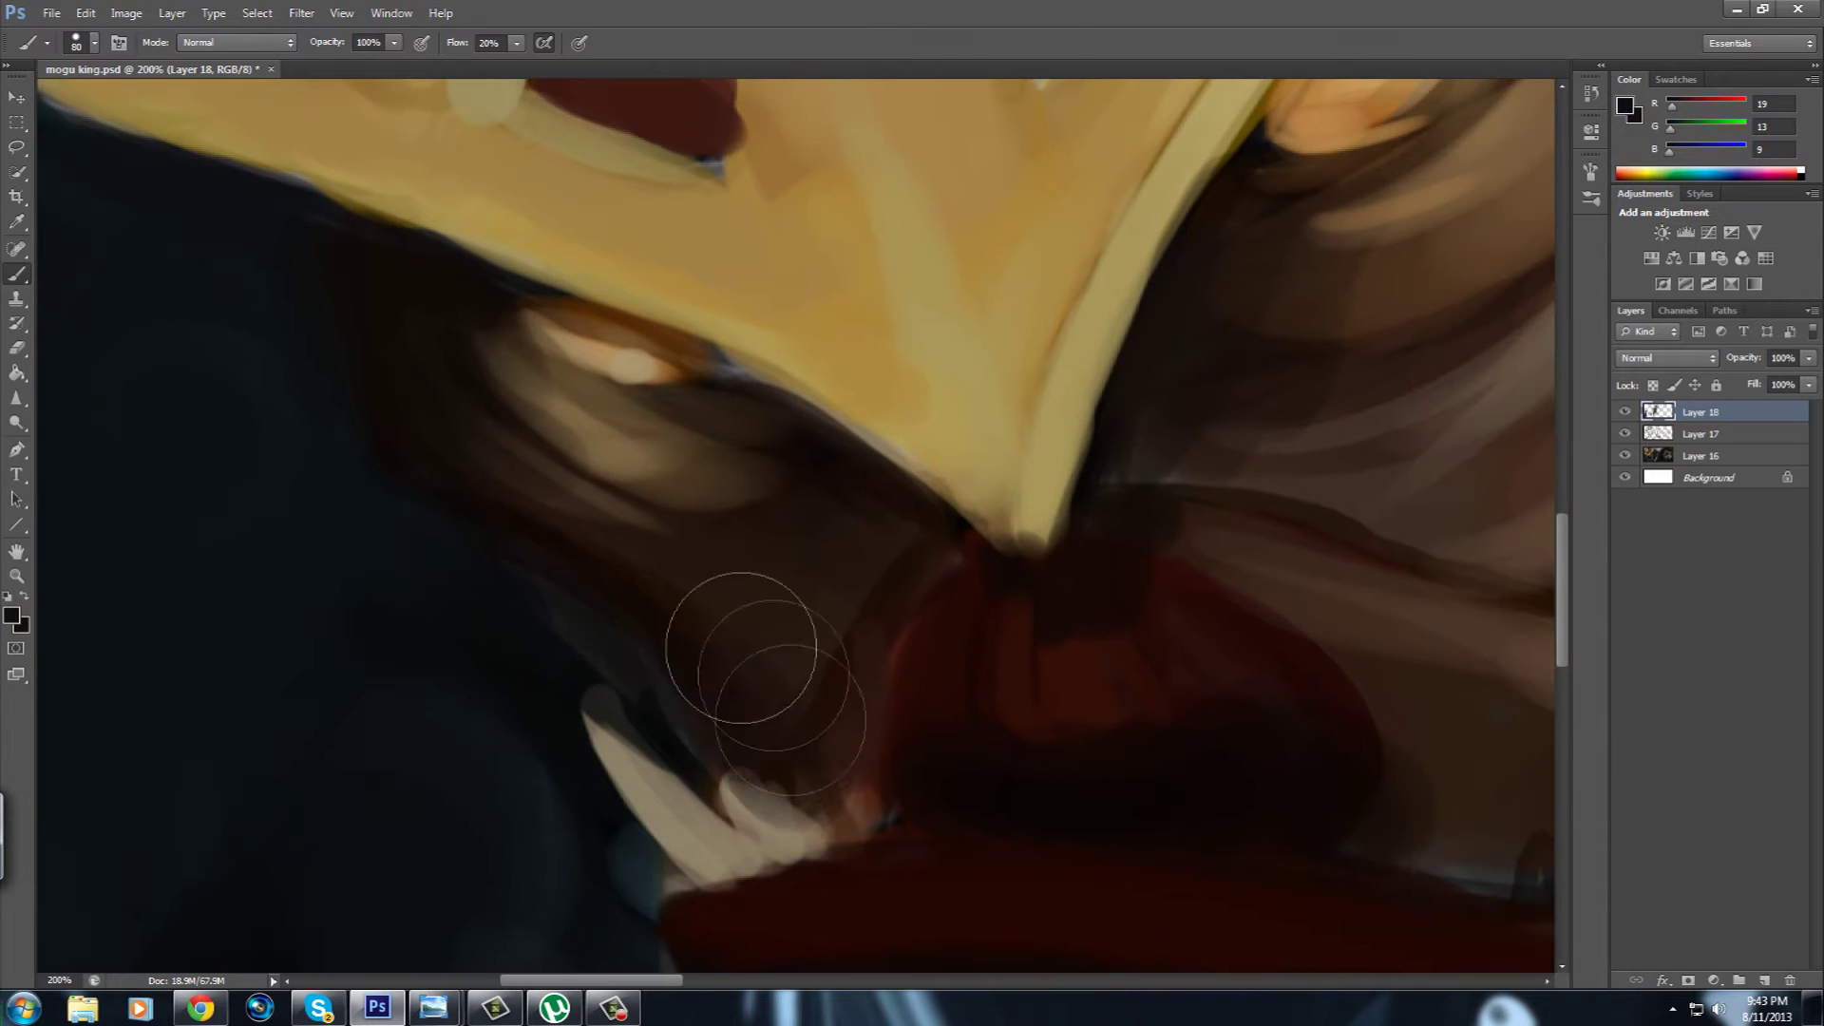
drag(774, 651, 773, 427)
Paint brown and lighter gold strokes around the crown notch.
key(bracketleft)
key(bracketleft)
key(bracketleft)
alt+click(645, 660)
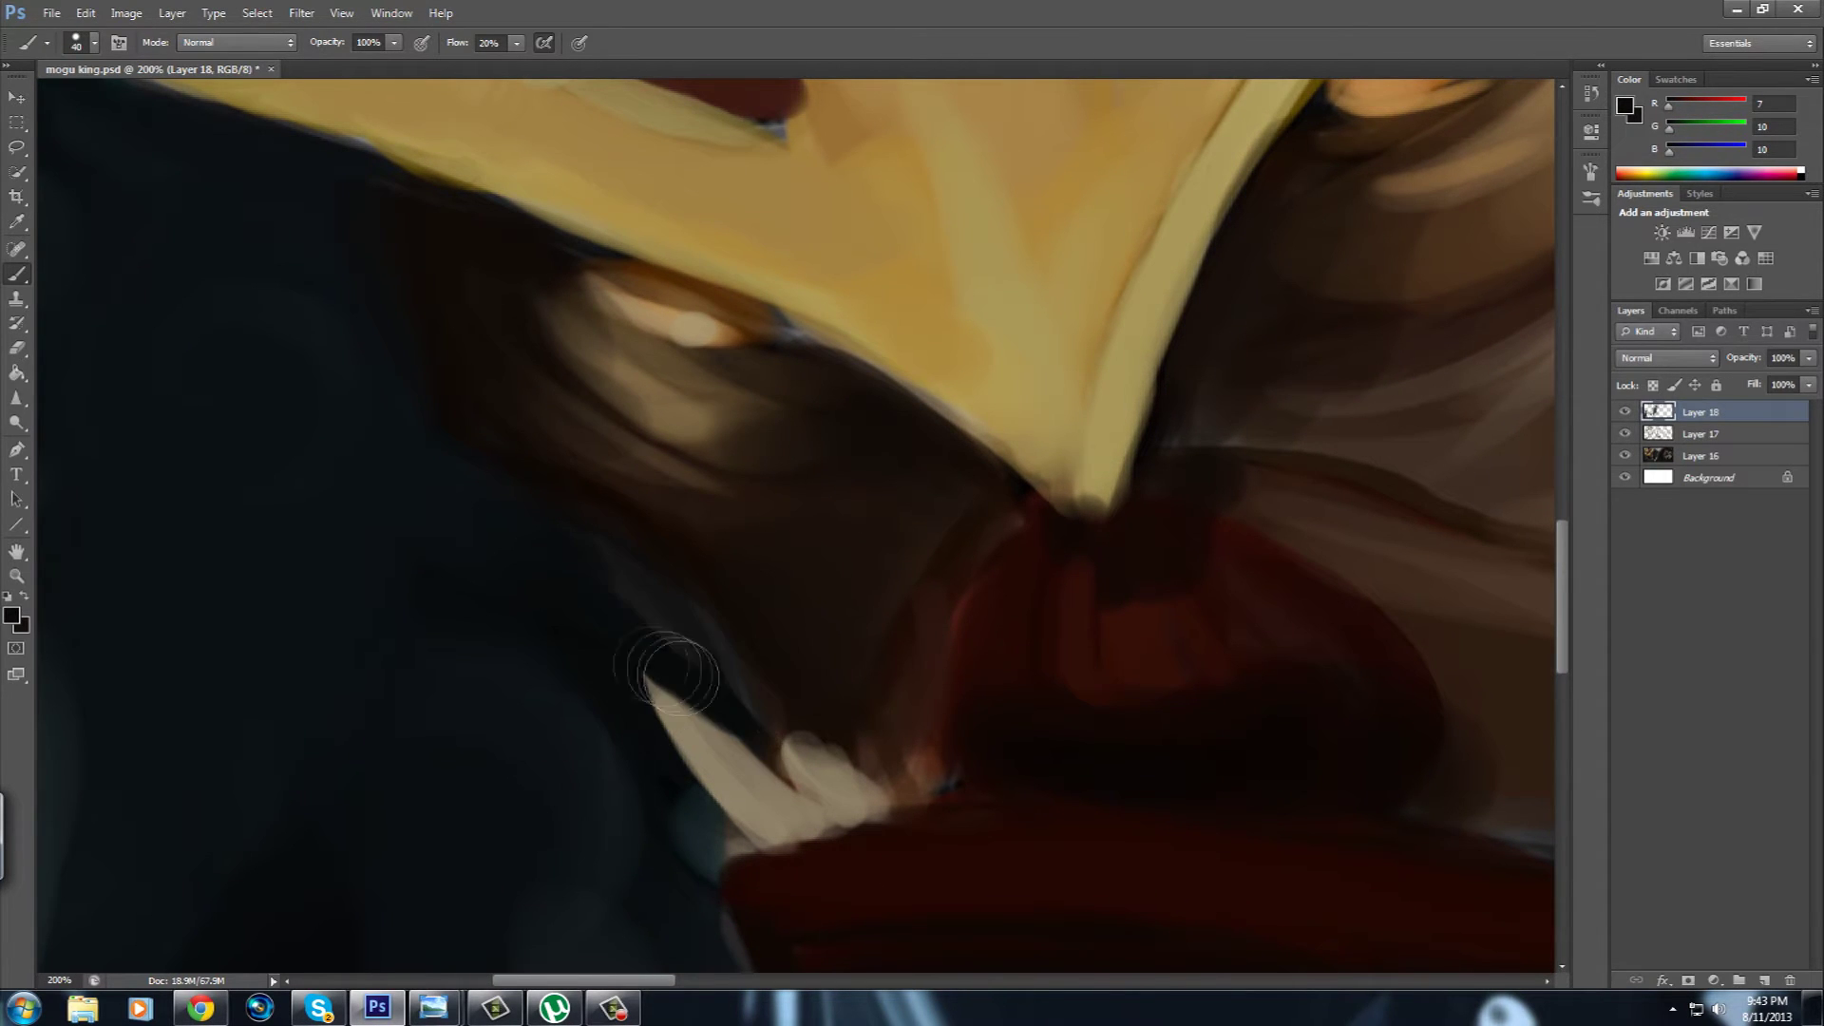
alt+click(510, 559)
drag(554, 550, 578, 313)
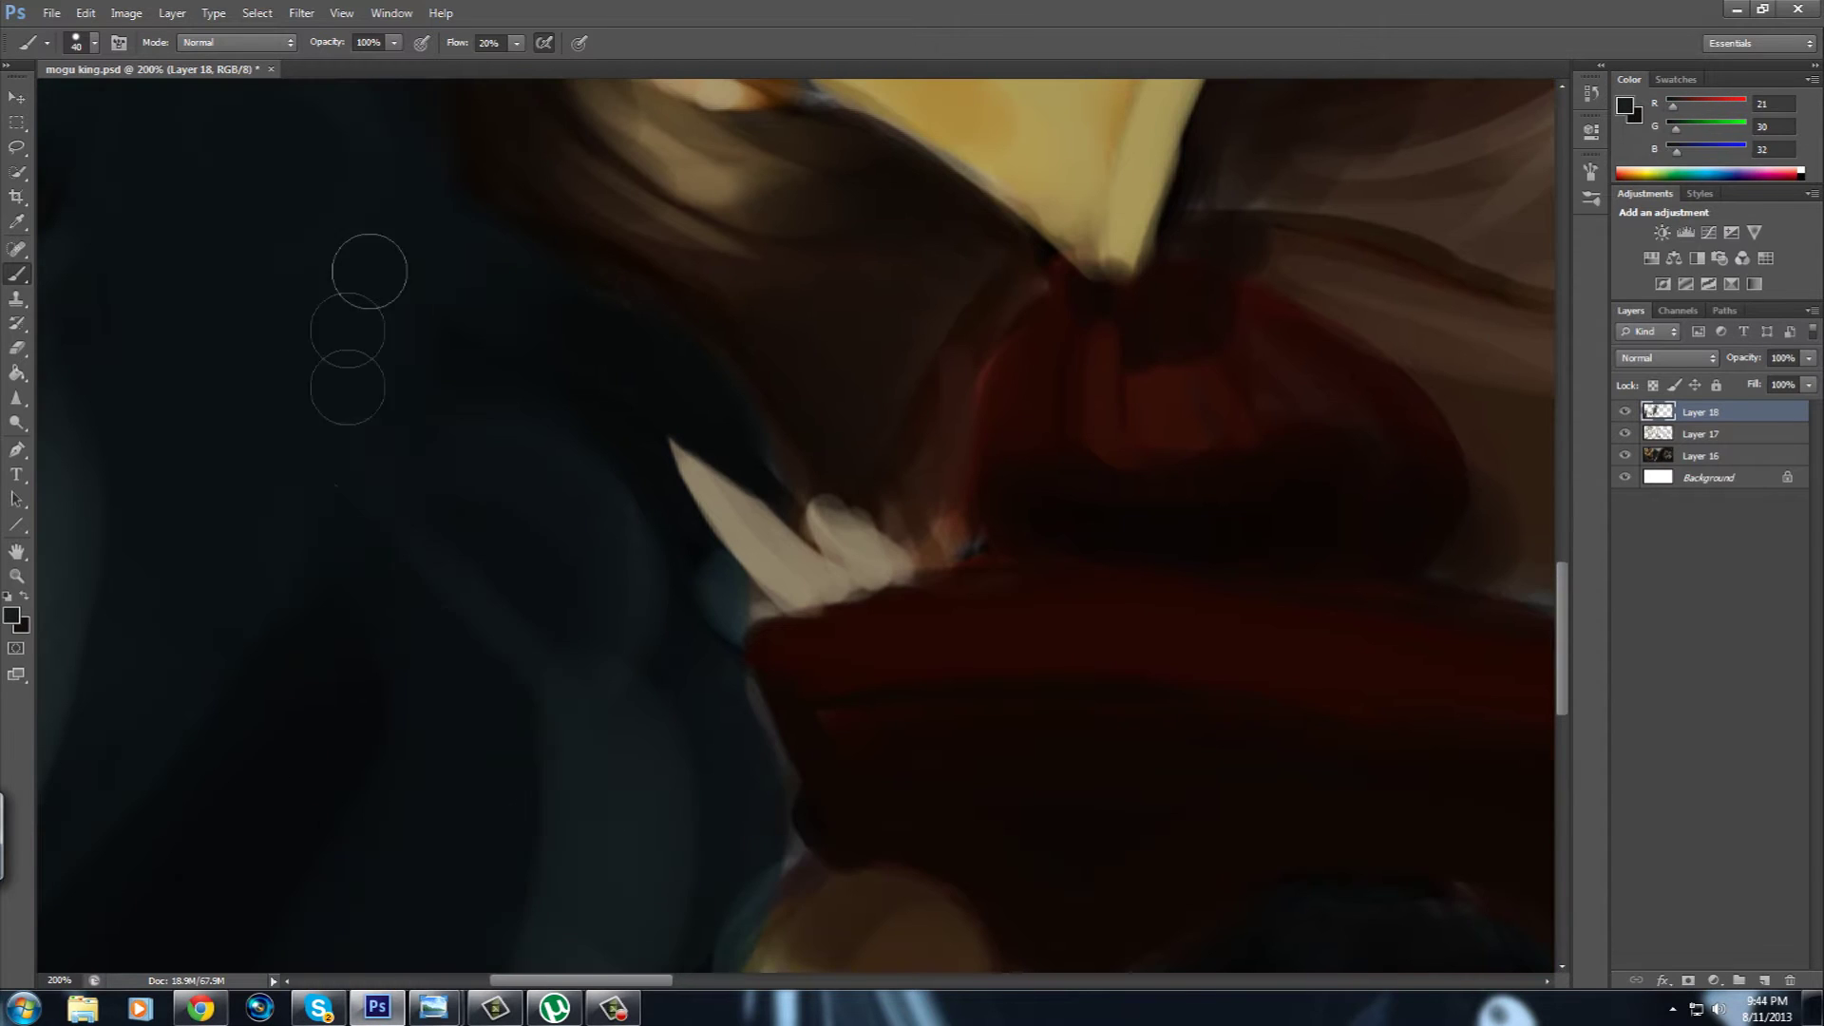
scroll(483, 666, up, 5)
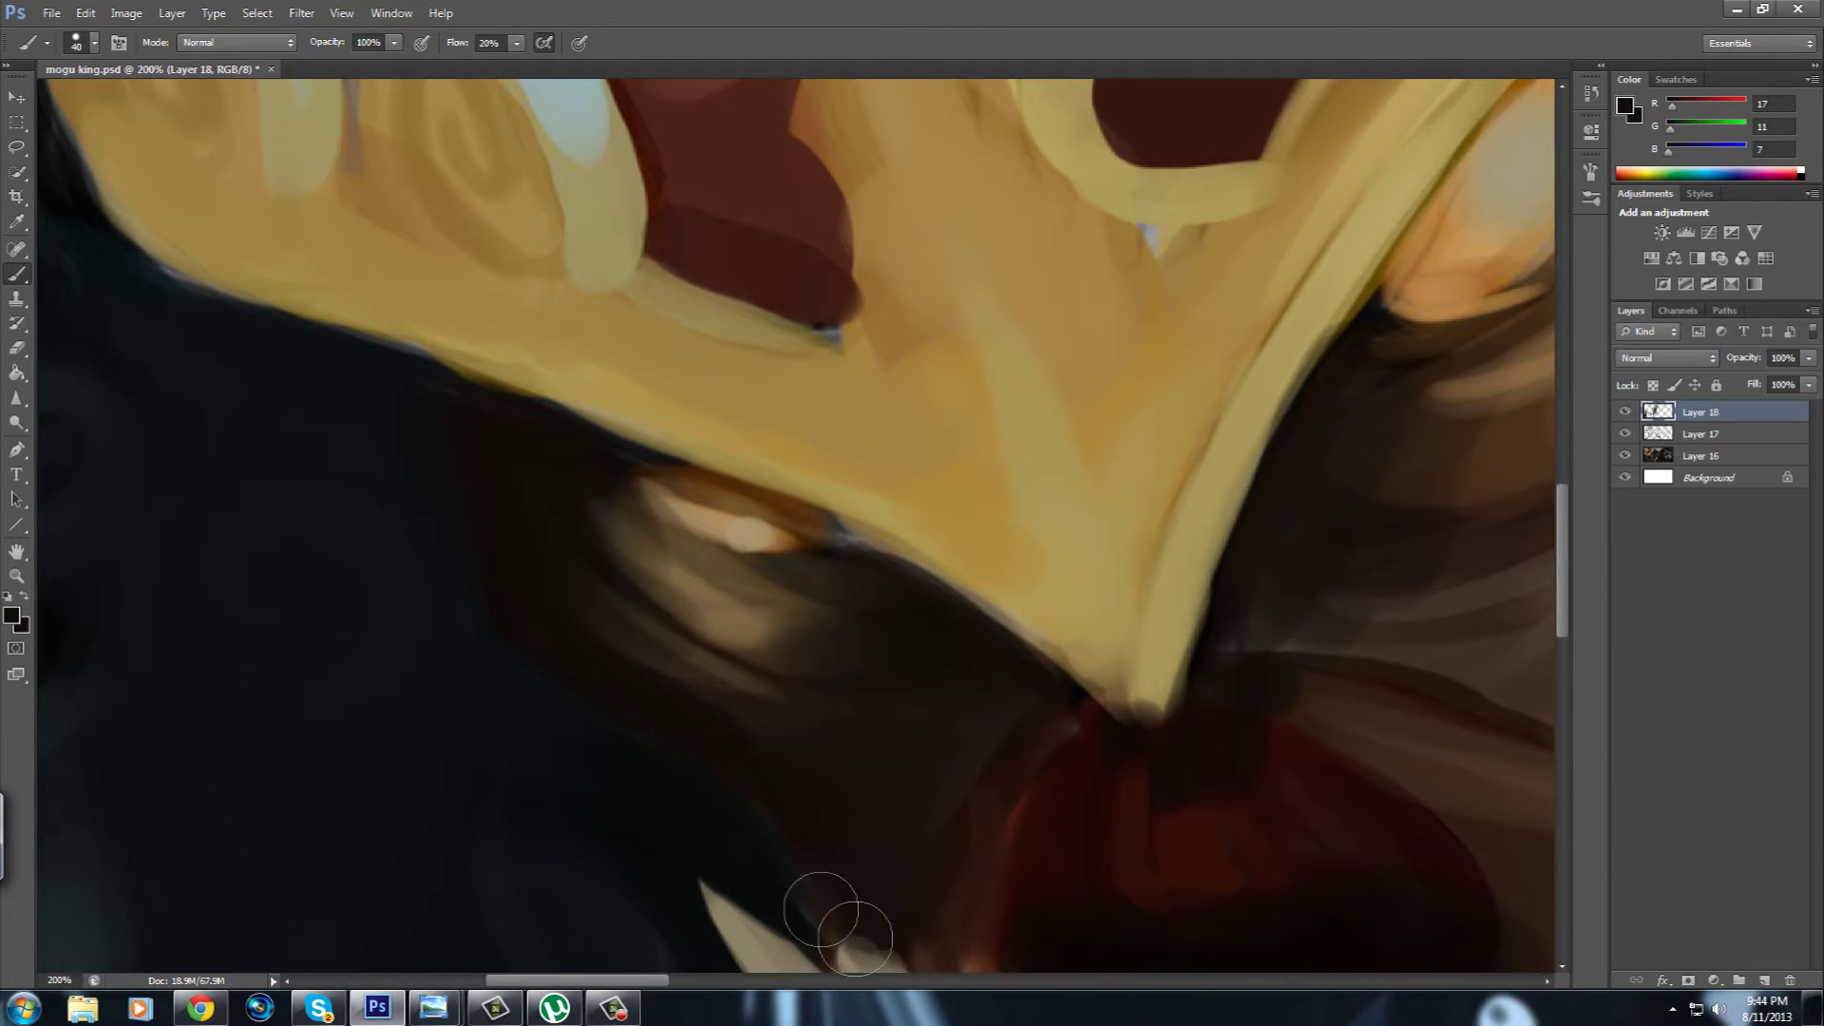
alt+click(707, 593)
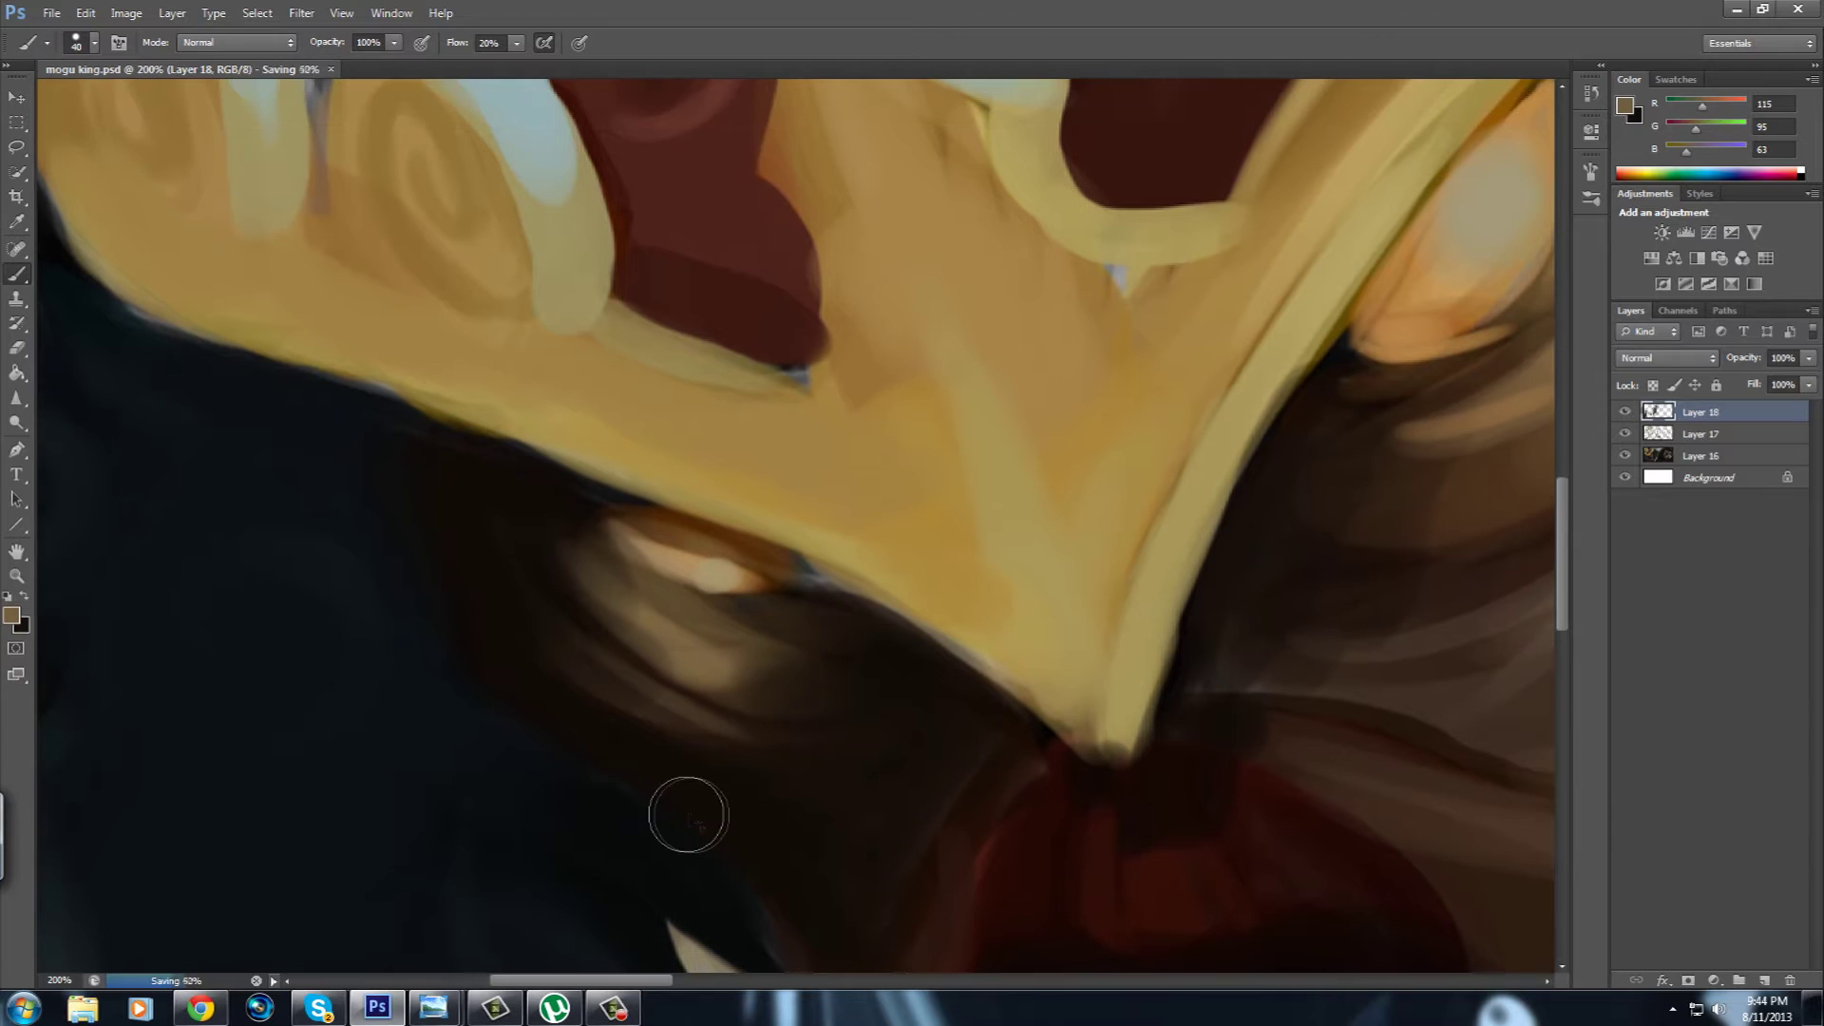
mouse_move(561, 851)
mouse_down()
mouse_move(624, 644)
mouse_move(567, 687)
mouse_up()
alt+click(608, 570)
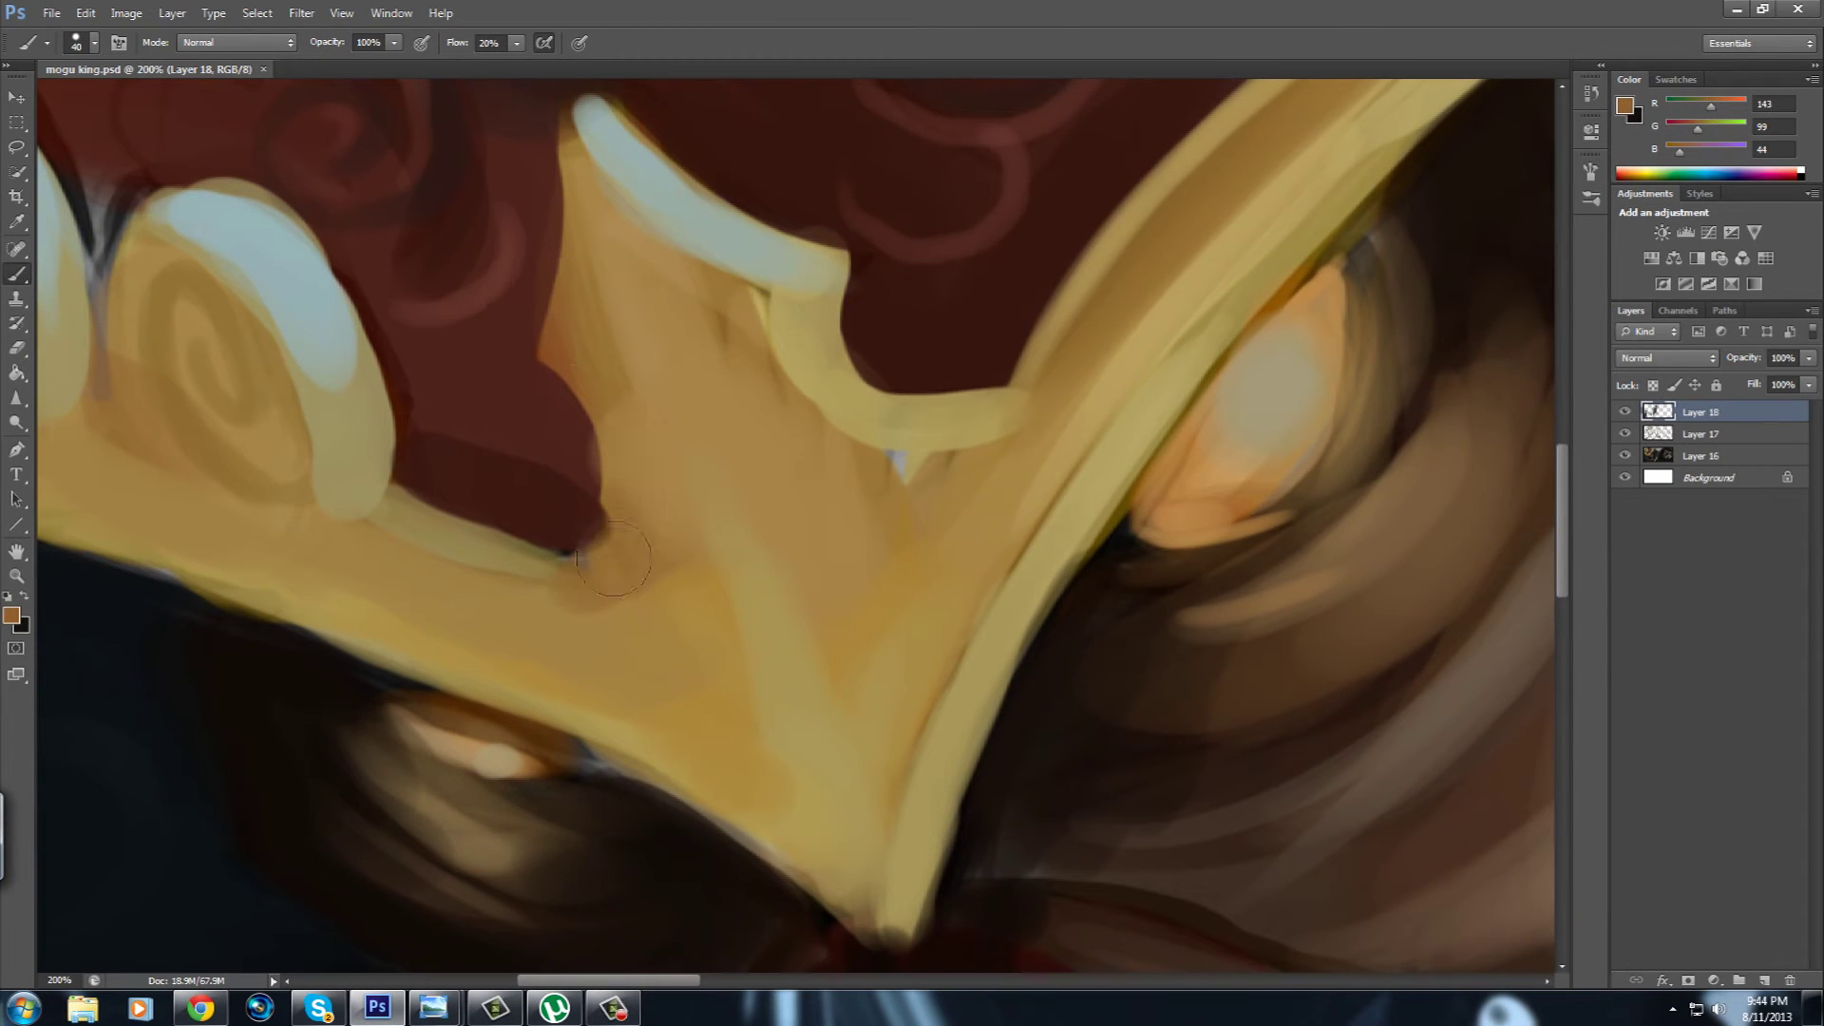
drag(646, 436, 604, 574)
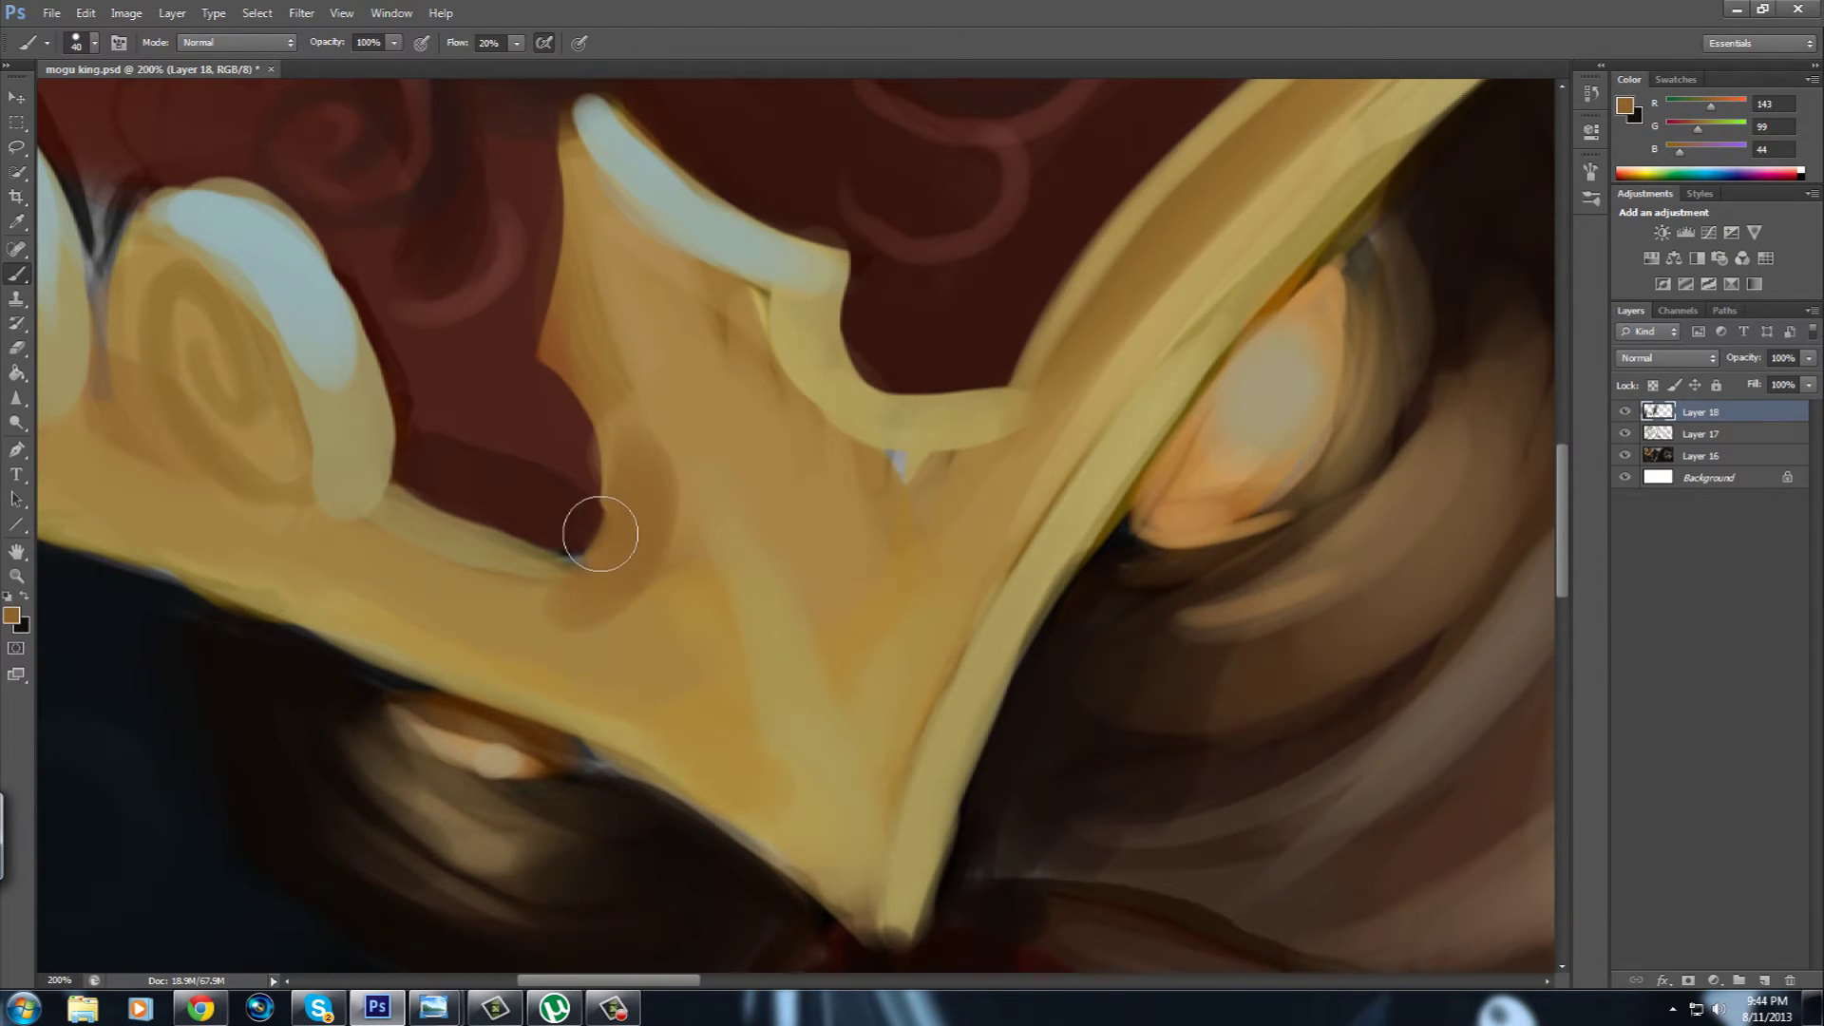
mouse_move(503, 550)
mouse_down()
mouse_move(605, 626)
mouse_move(665, 475)
mouse_up()
alt+click(570, 608)
drag(678, 293, 588, 492)
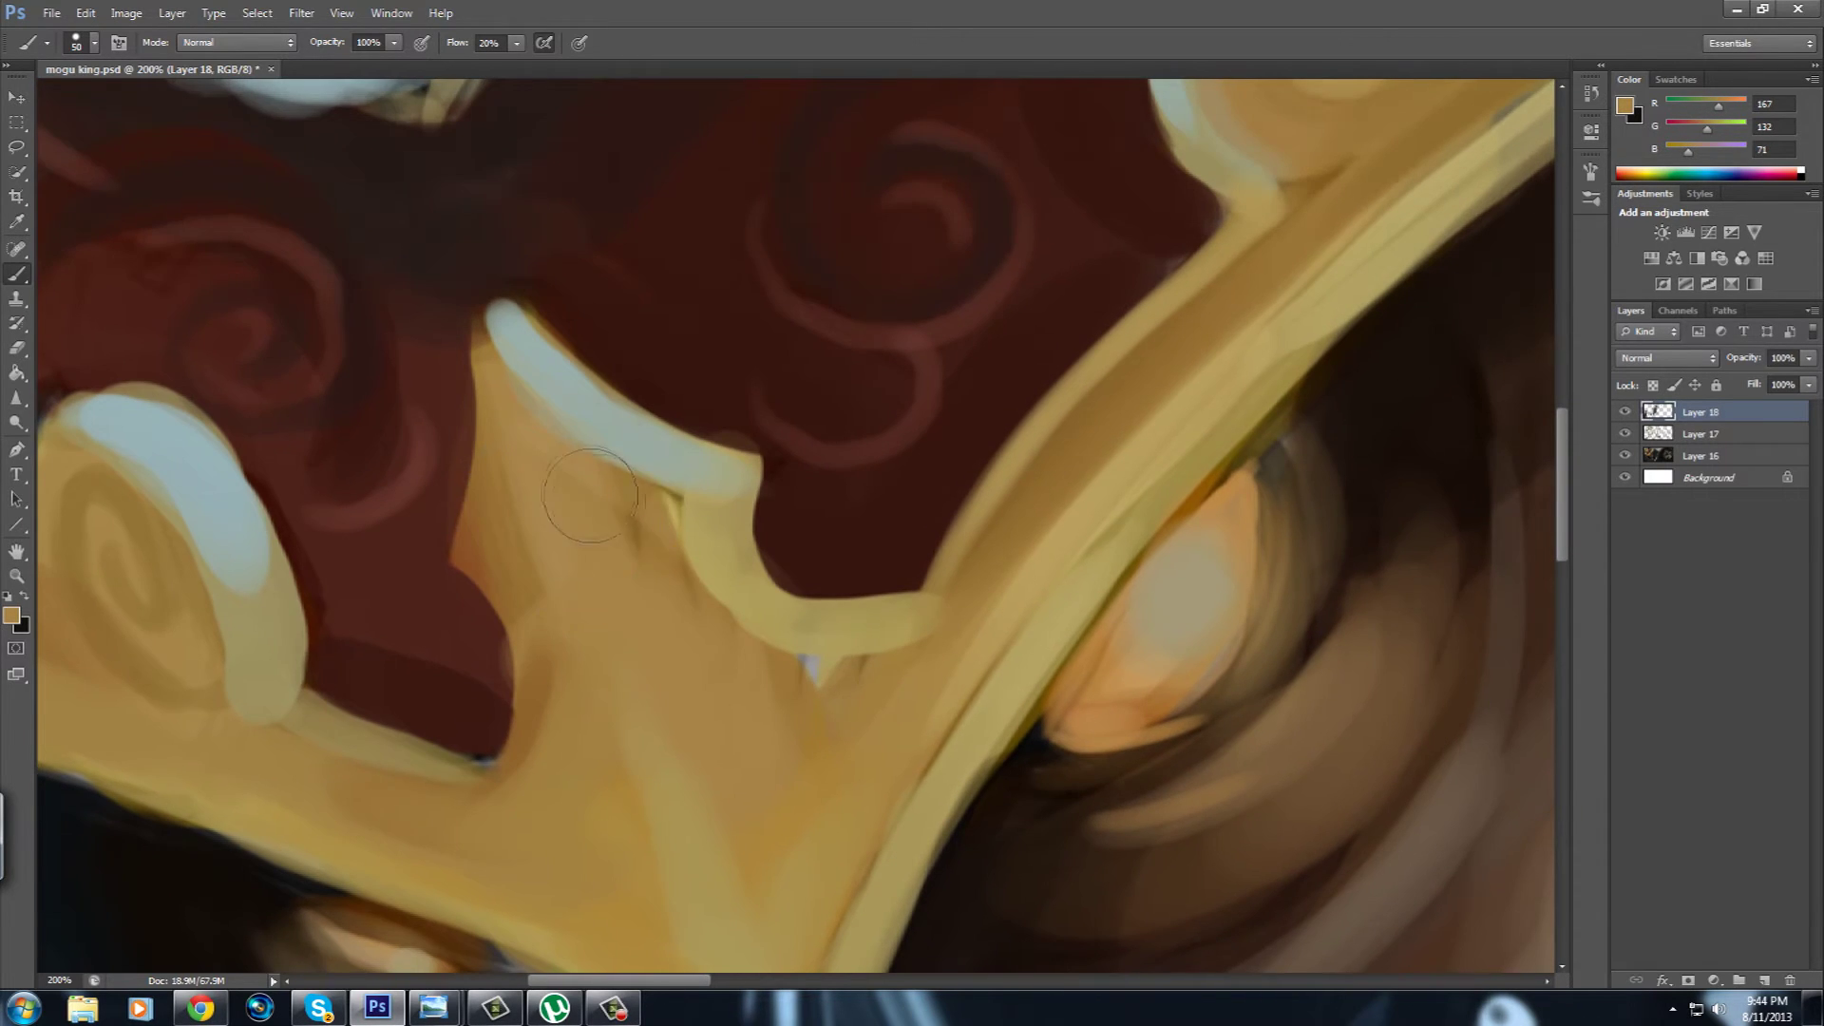
Save the painting and darken the inside of the crown notch with dark brown.
key(ctrl+s)
drag(766, 719, 928, 624)
alt+click(627, 646)
drag(665, 665, 599, 615)
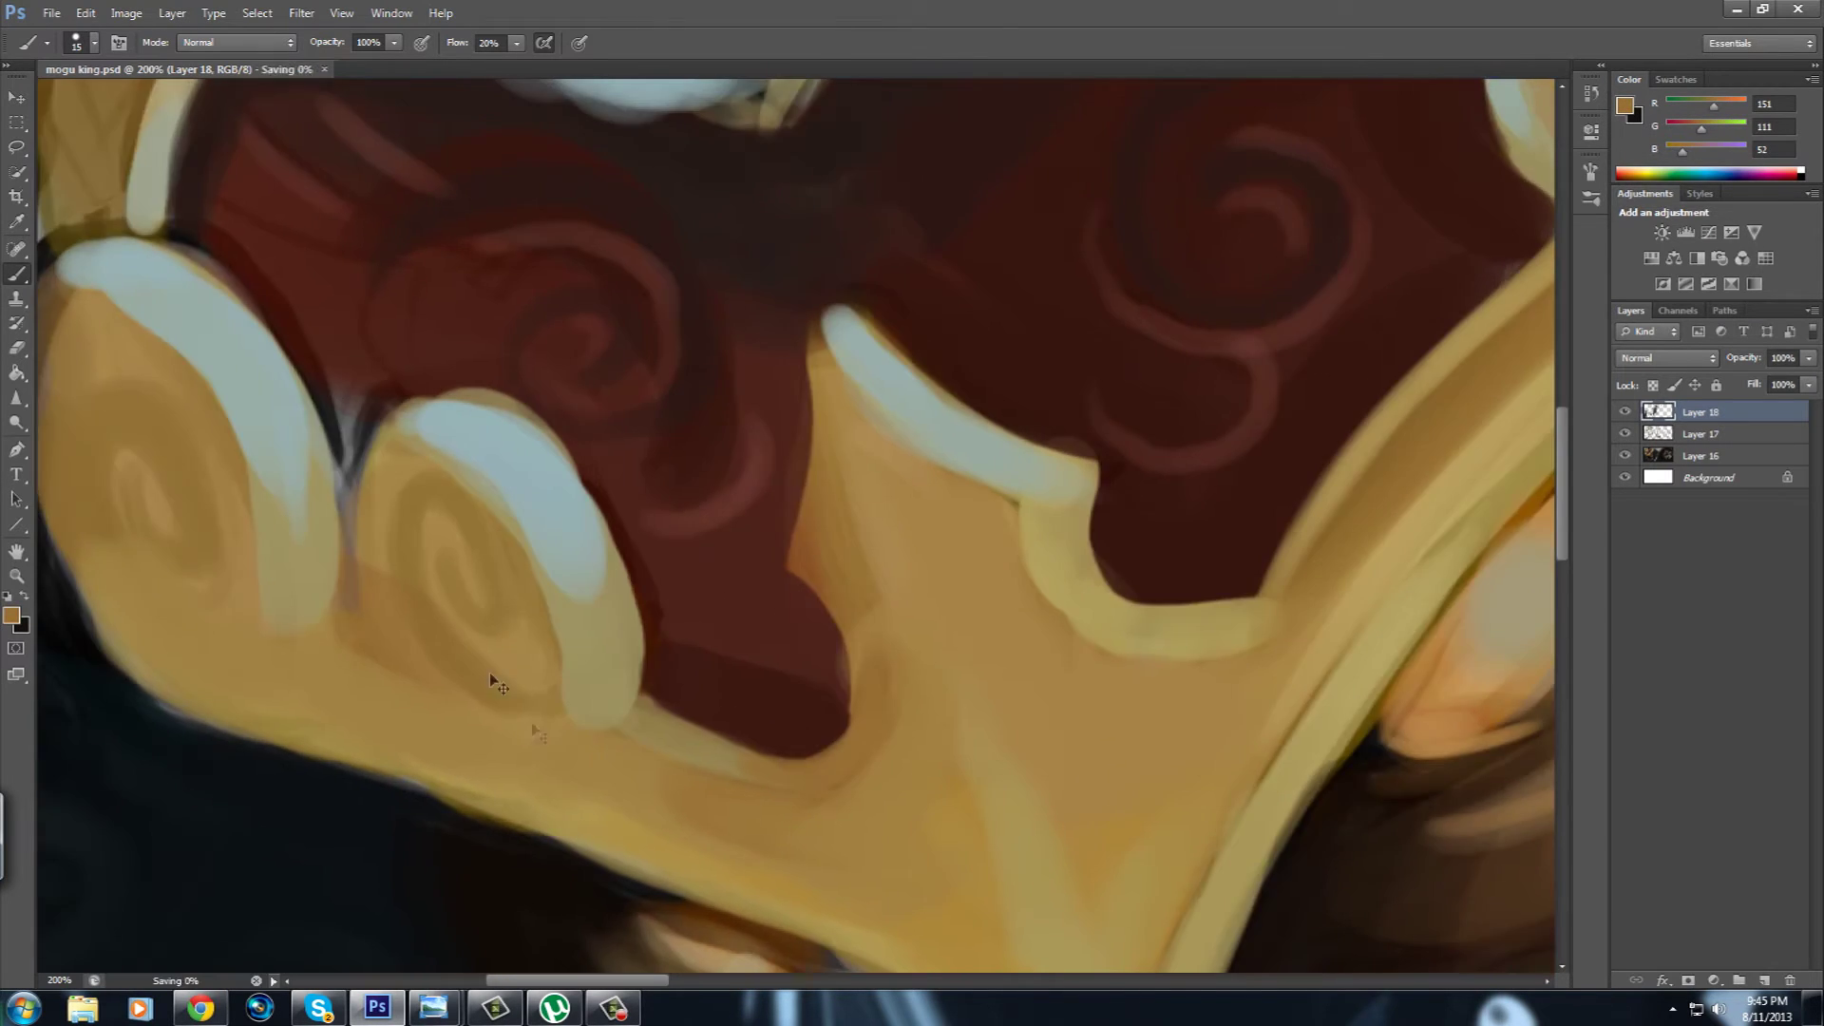
Paint a dark maroon shadow on the crown's left light lobe.
alt+click(399, 512)
mouse_move(199, 323)
mouse_down()
mouse_move(419, 543)
mouse_move(389, 745)
mouse_up()
key(bracketright)
key(bracketright)
key(bracketright)
drag(446, 496, 465, 539)
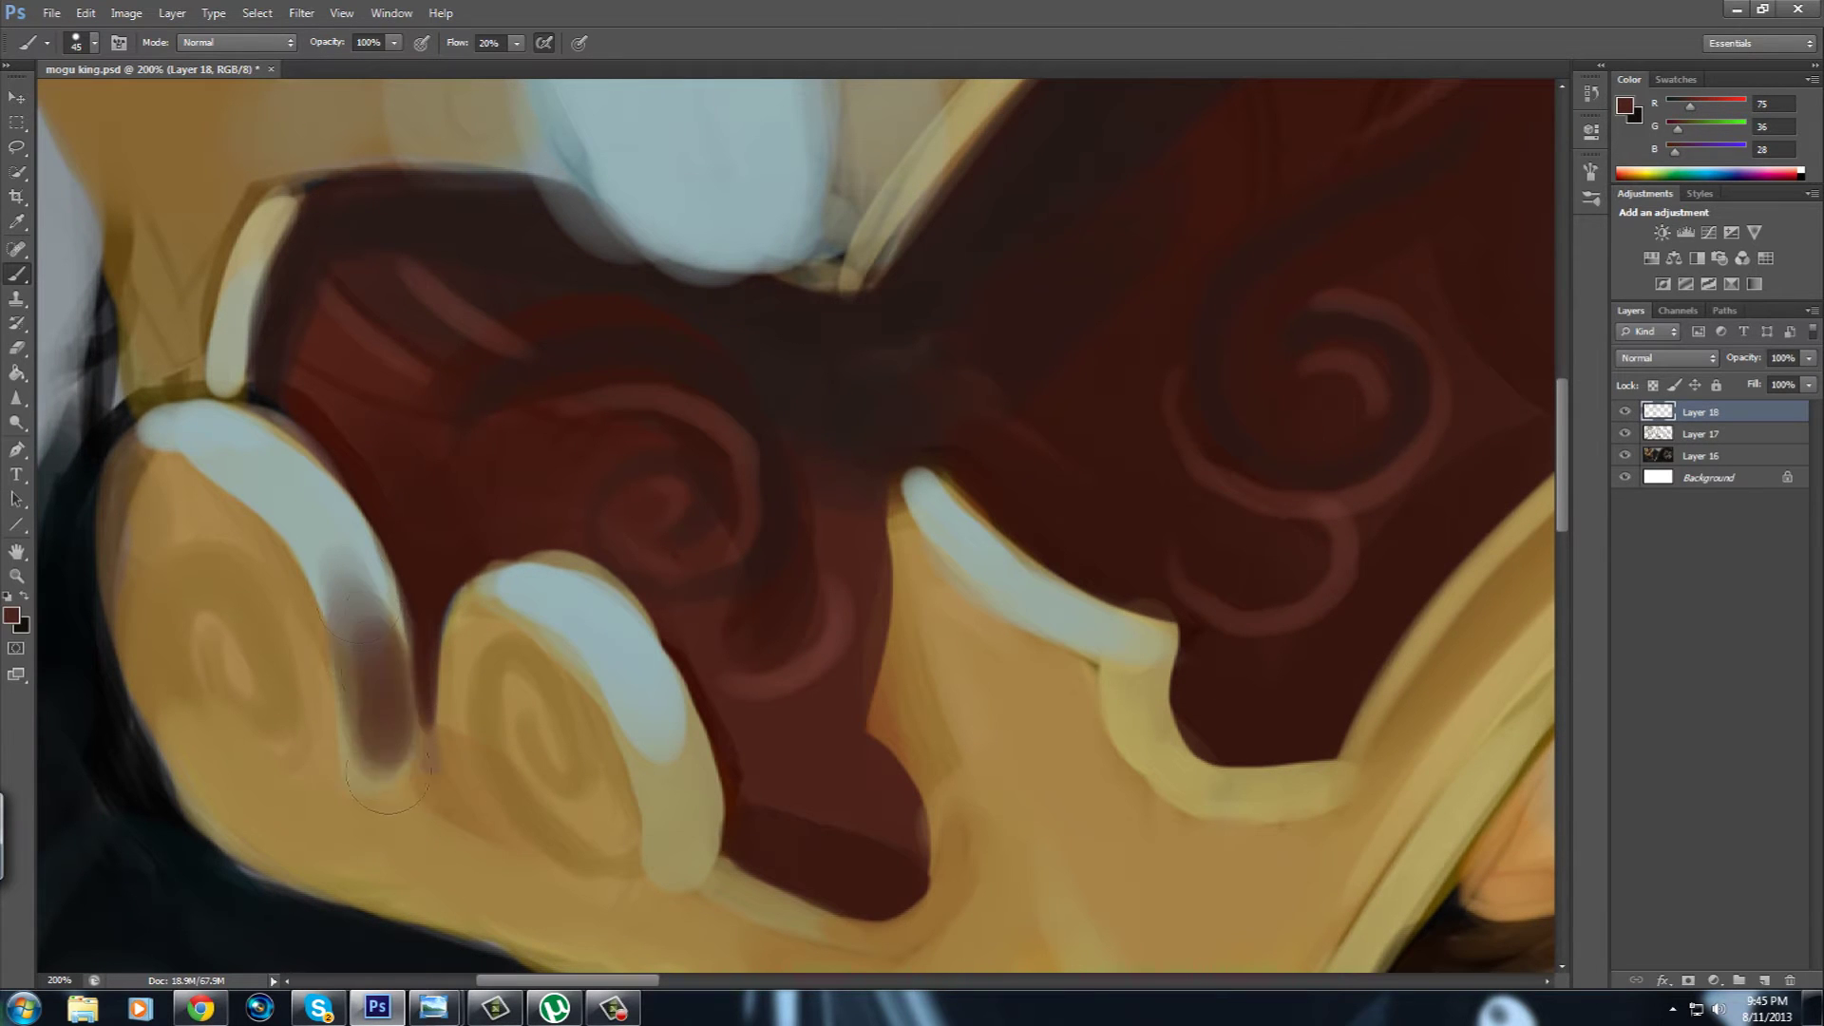
drag(1011, 772, 669, 697)
mouse_move(891, 596)
mouse_down()
mouse_move(938, 420)
mouse_move(753, 619)
mouse_move(521, 733)
mouse_up()
key(ctrl+minus)
key(ctrl+minus)
key(ctrl+minus)
key(ctrl+minus)
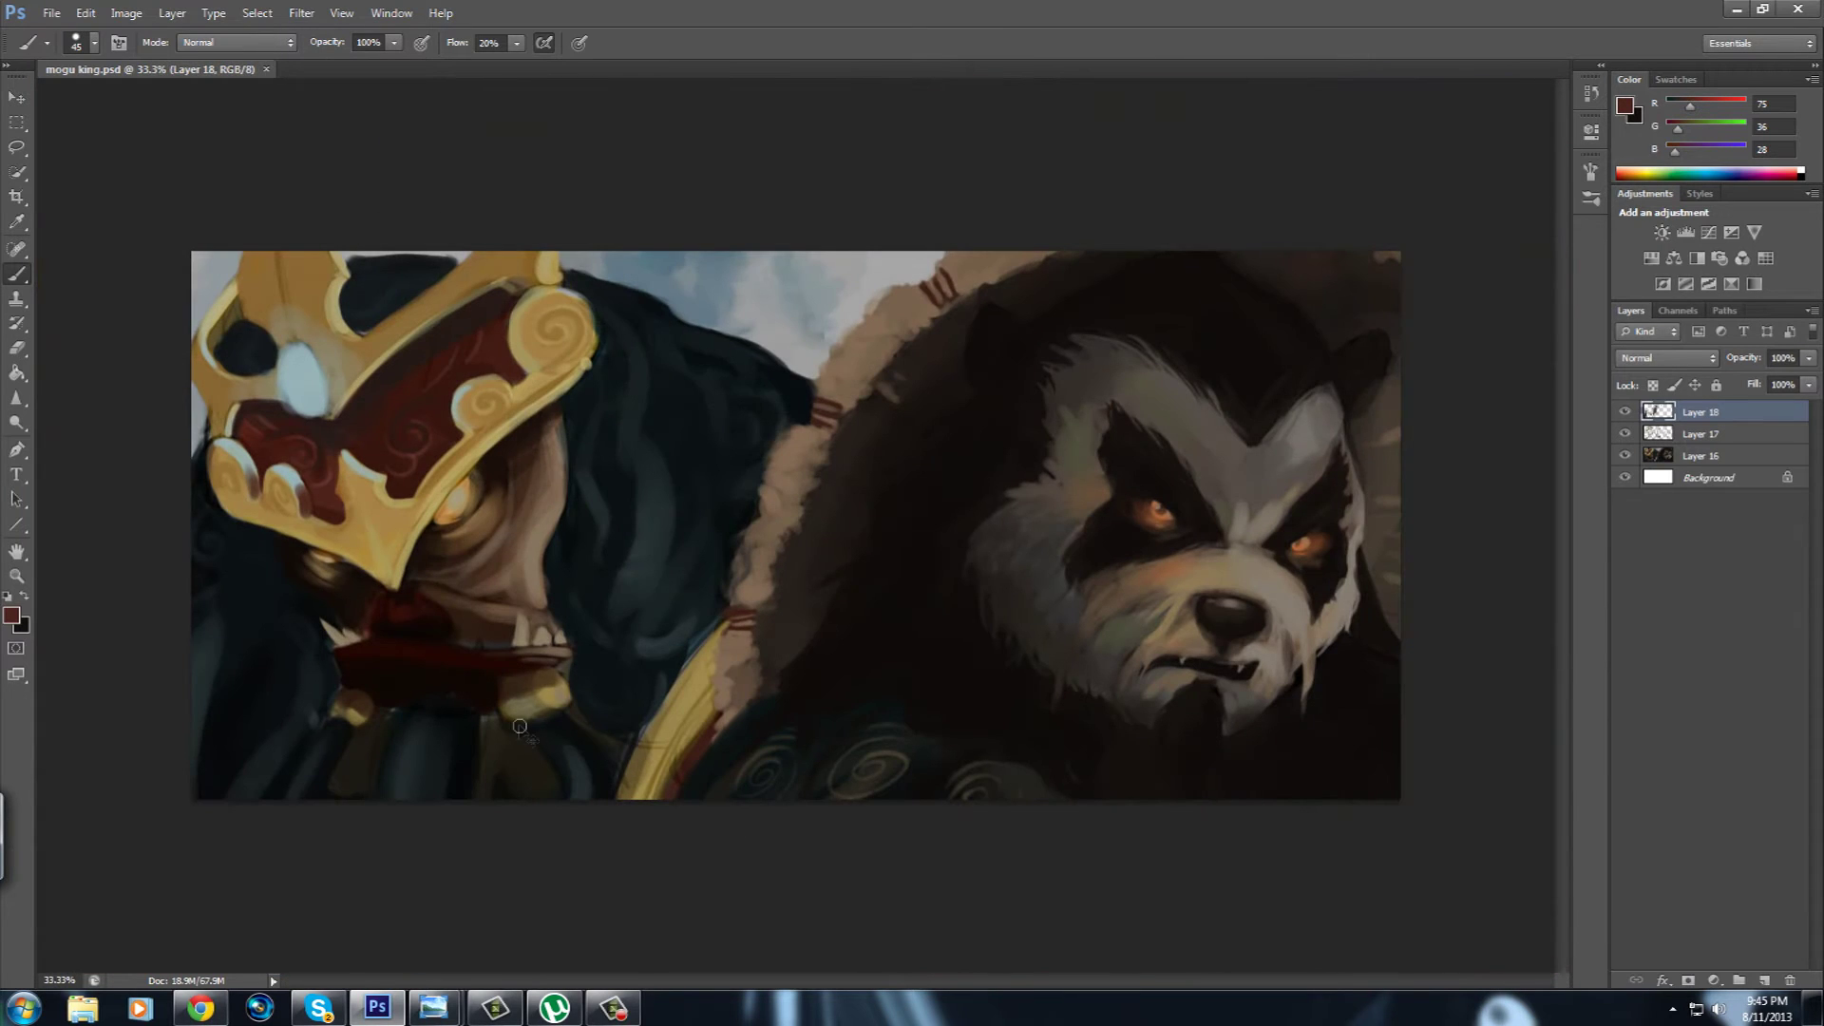
Darken the mogu's hair beside the face and lighten its snout with light brown.
drag(817, 285, 884, 634)
key(ctrl+plus)
key(ctrl+plus)
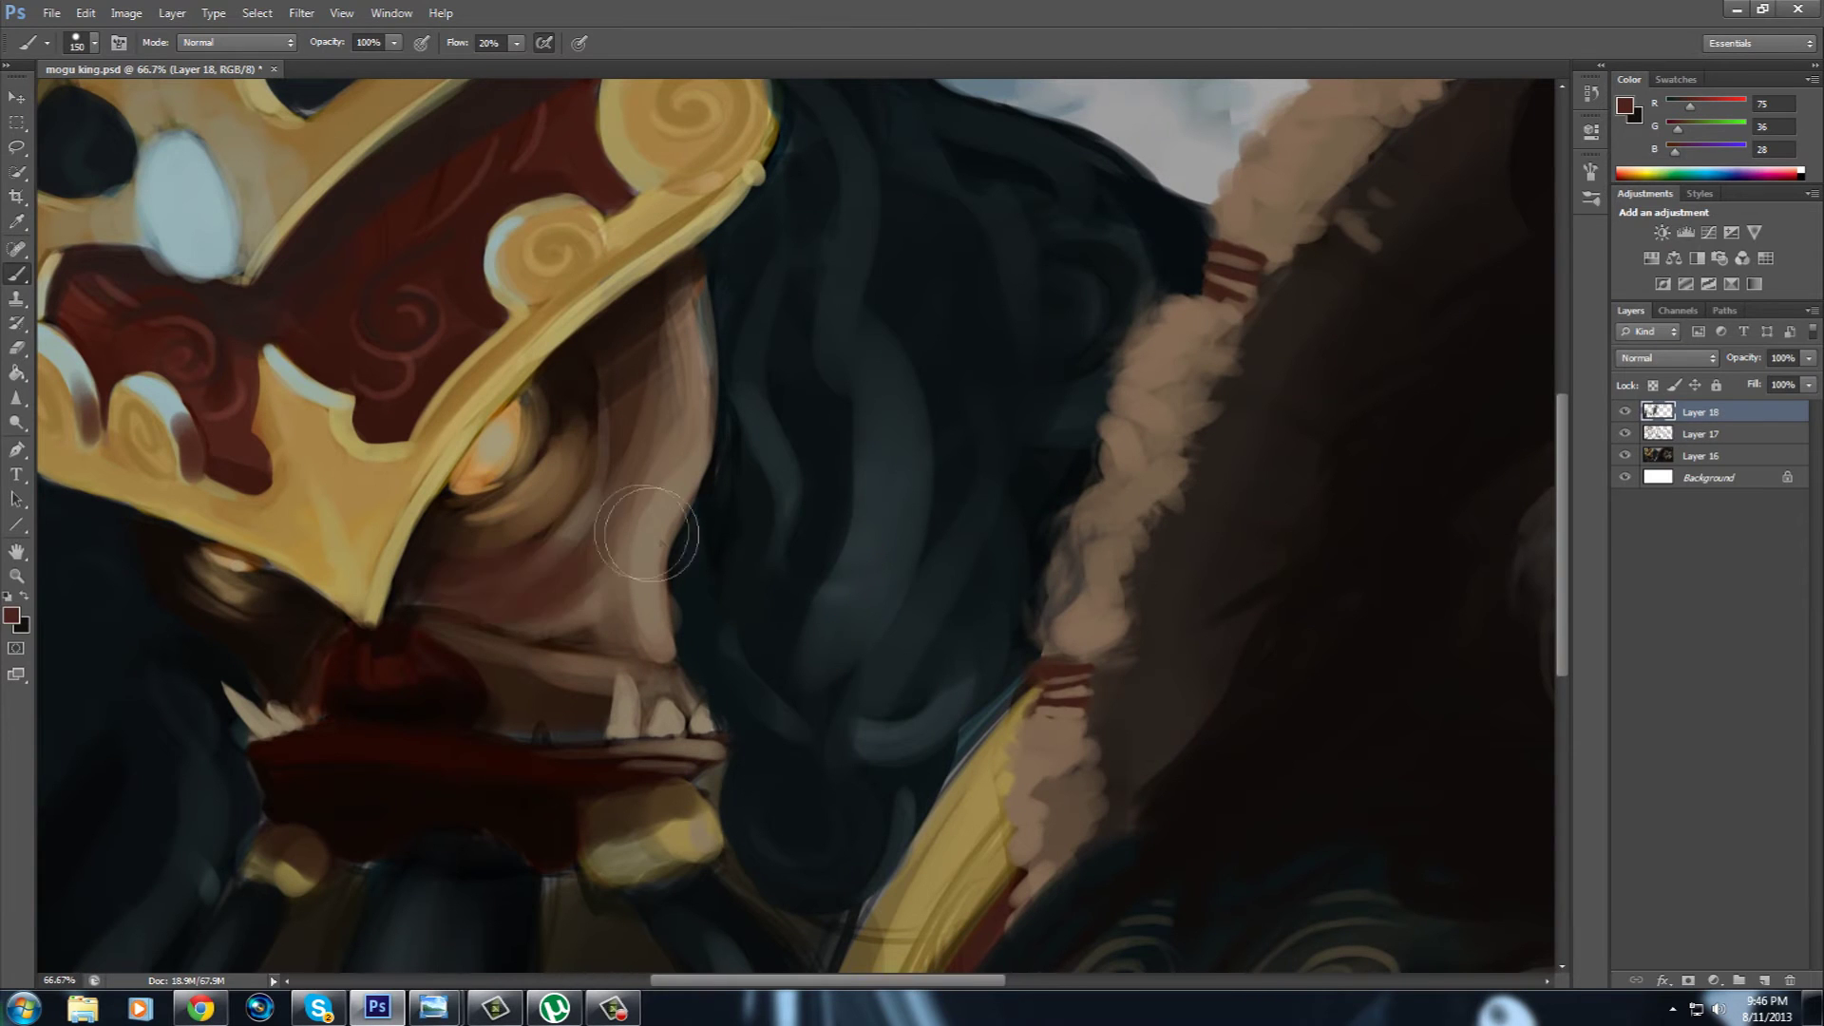
alt+click(546, 589)
drag(589, 532, 634, 635)
alt+click(570, 656)
key(ctrl+minus)
key(ctrl+minus)
key(ctrl+minus)
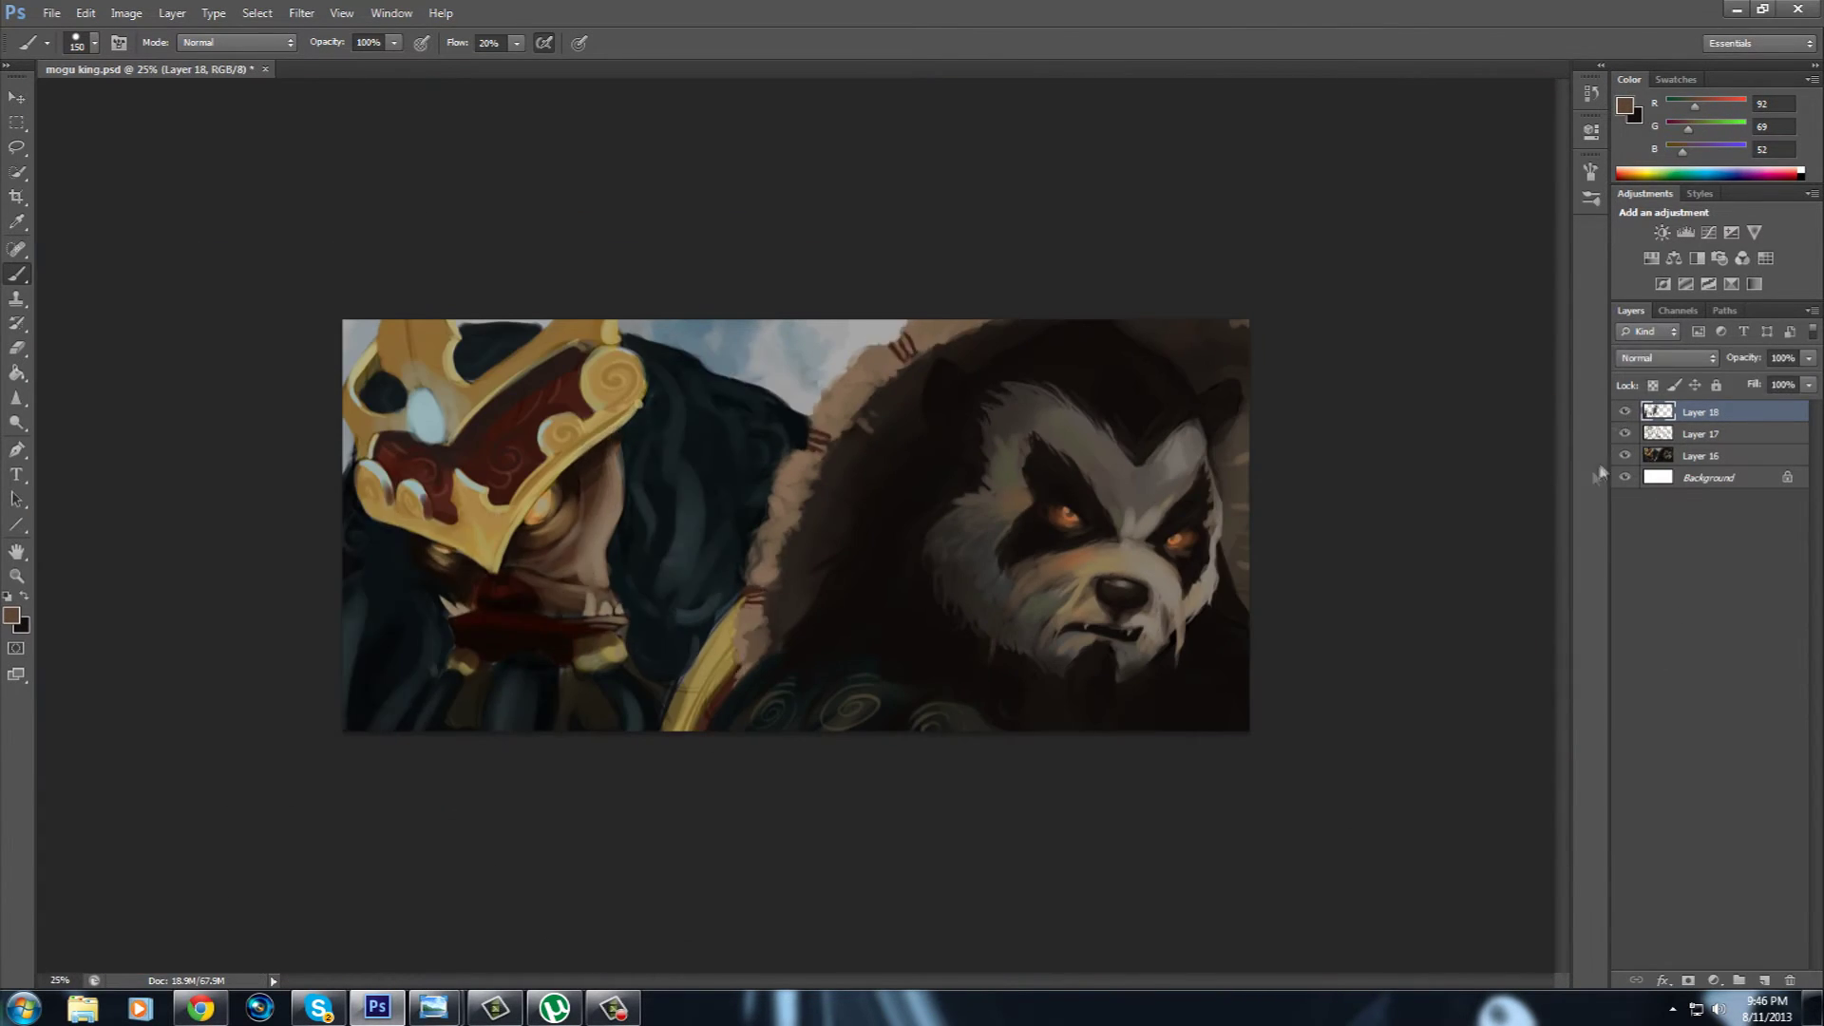
Add a new Soft Light layer on top and pick a near-black colour.
click(1739, 980)
click(1667, 357)
click(1652, 613)
Fill Layer 19 with dark brown faded to 22%, after trying and undoing an orange fill.
key(g)
alt+click(952, 446)
click(714, 513)
key(ctrl+z)
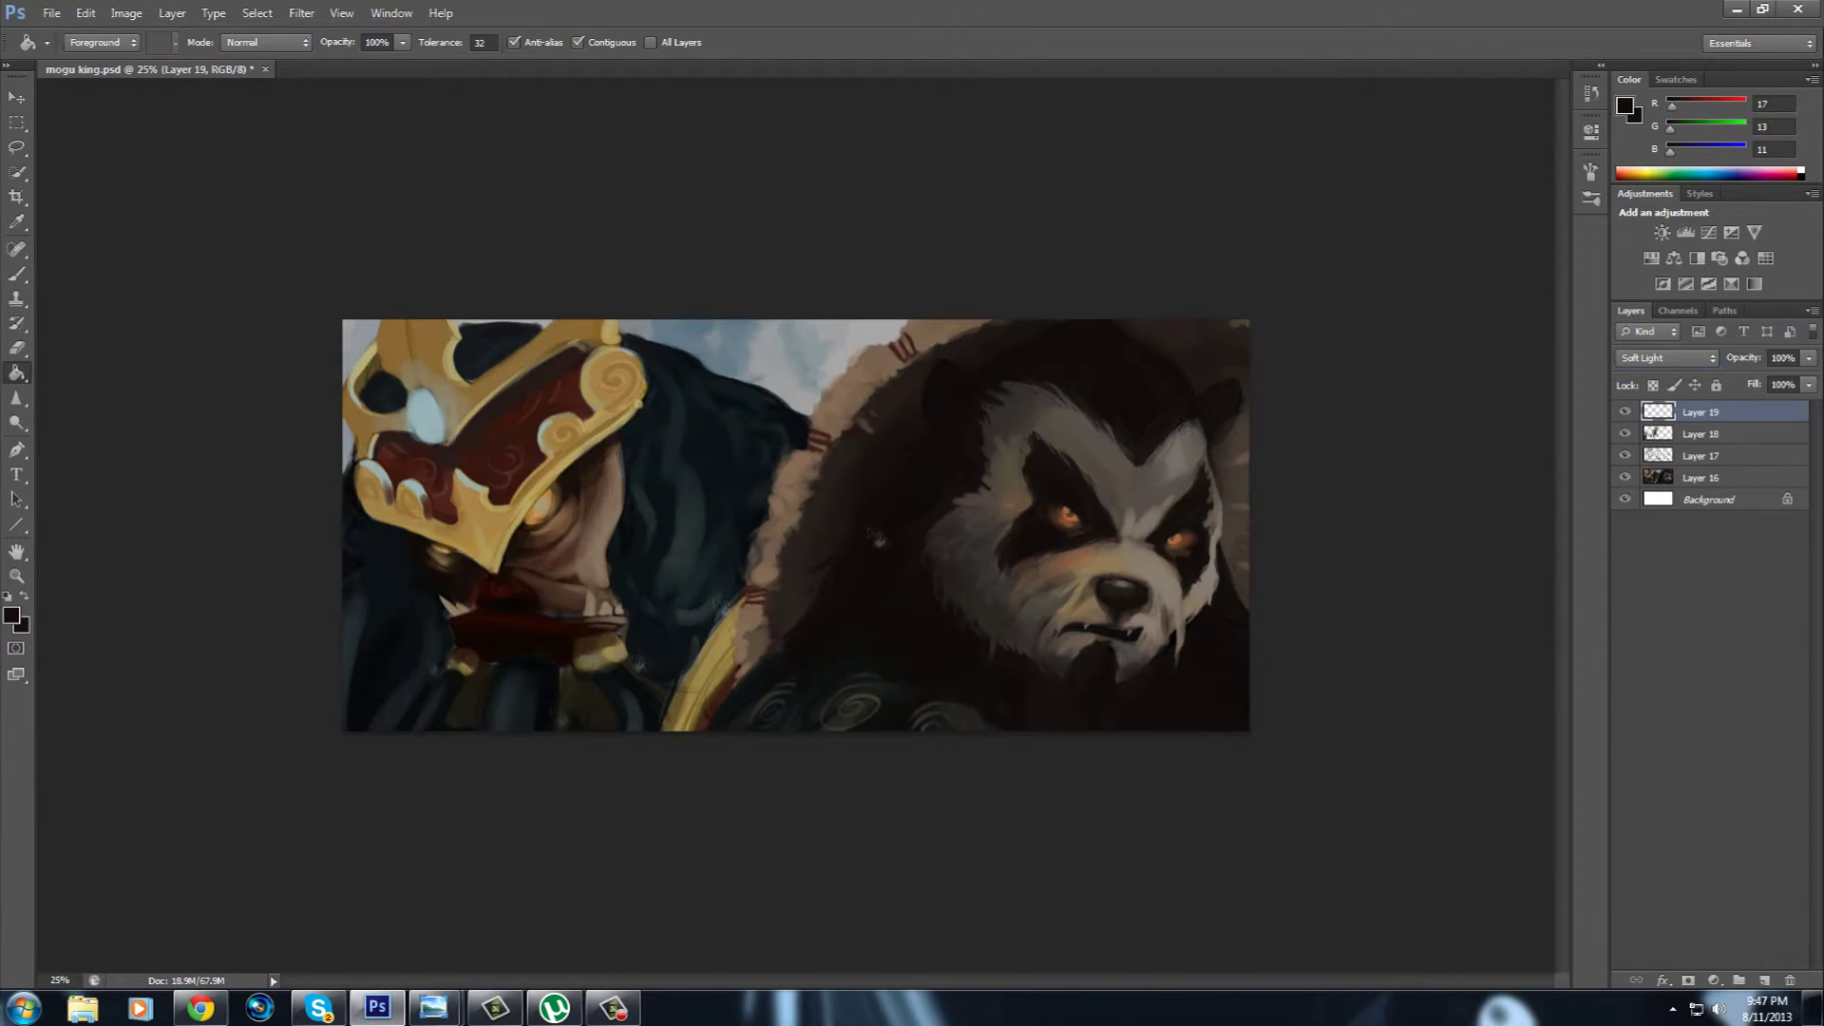
click(12, 616)
click(1119, 438)
click(1378, 354)
click(722, 532)
key(ctrl+z)
key(x)
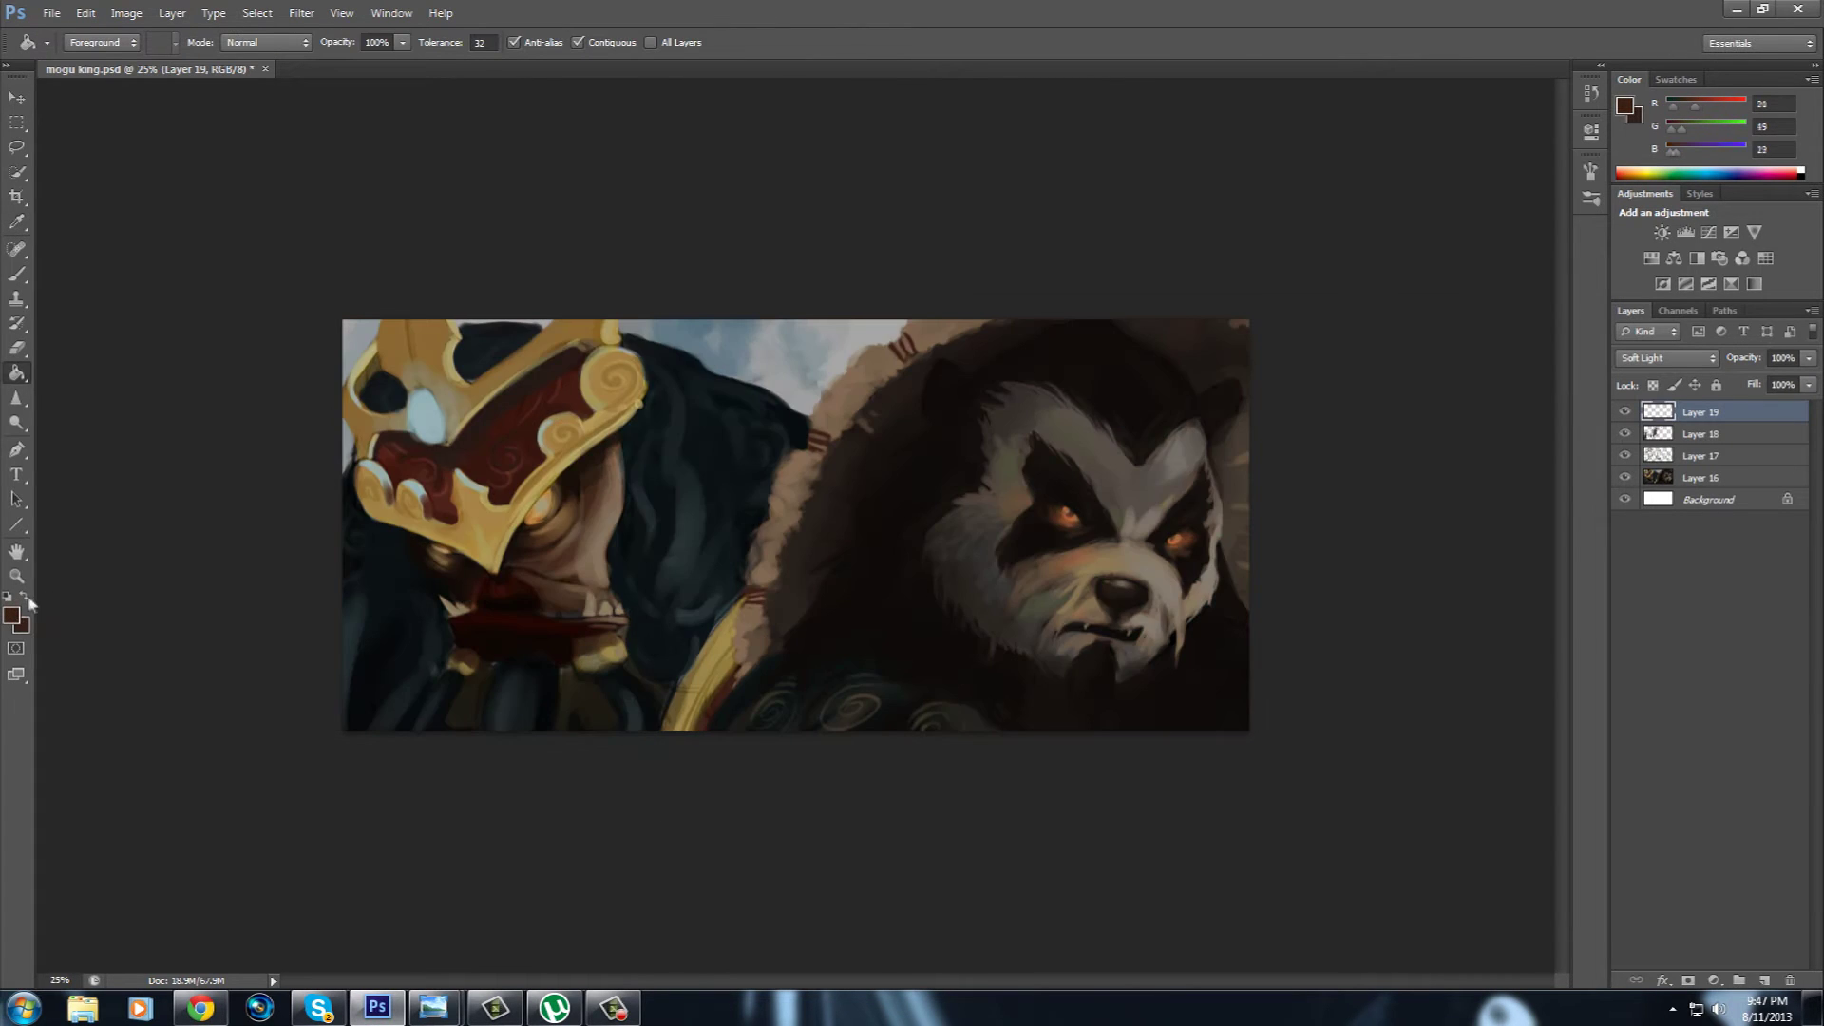
click(362, 630)
drag(1754, 359, 1710, 359)
Add Layer 20 in Soft Light mode and fill it with tan sampled from the crown.
key(ctrl+shift+alt+n)
click(1667, 358)
click(1636, 621)
alt+click(598, 358)
key(alt+BackSpace)
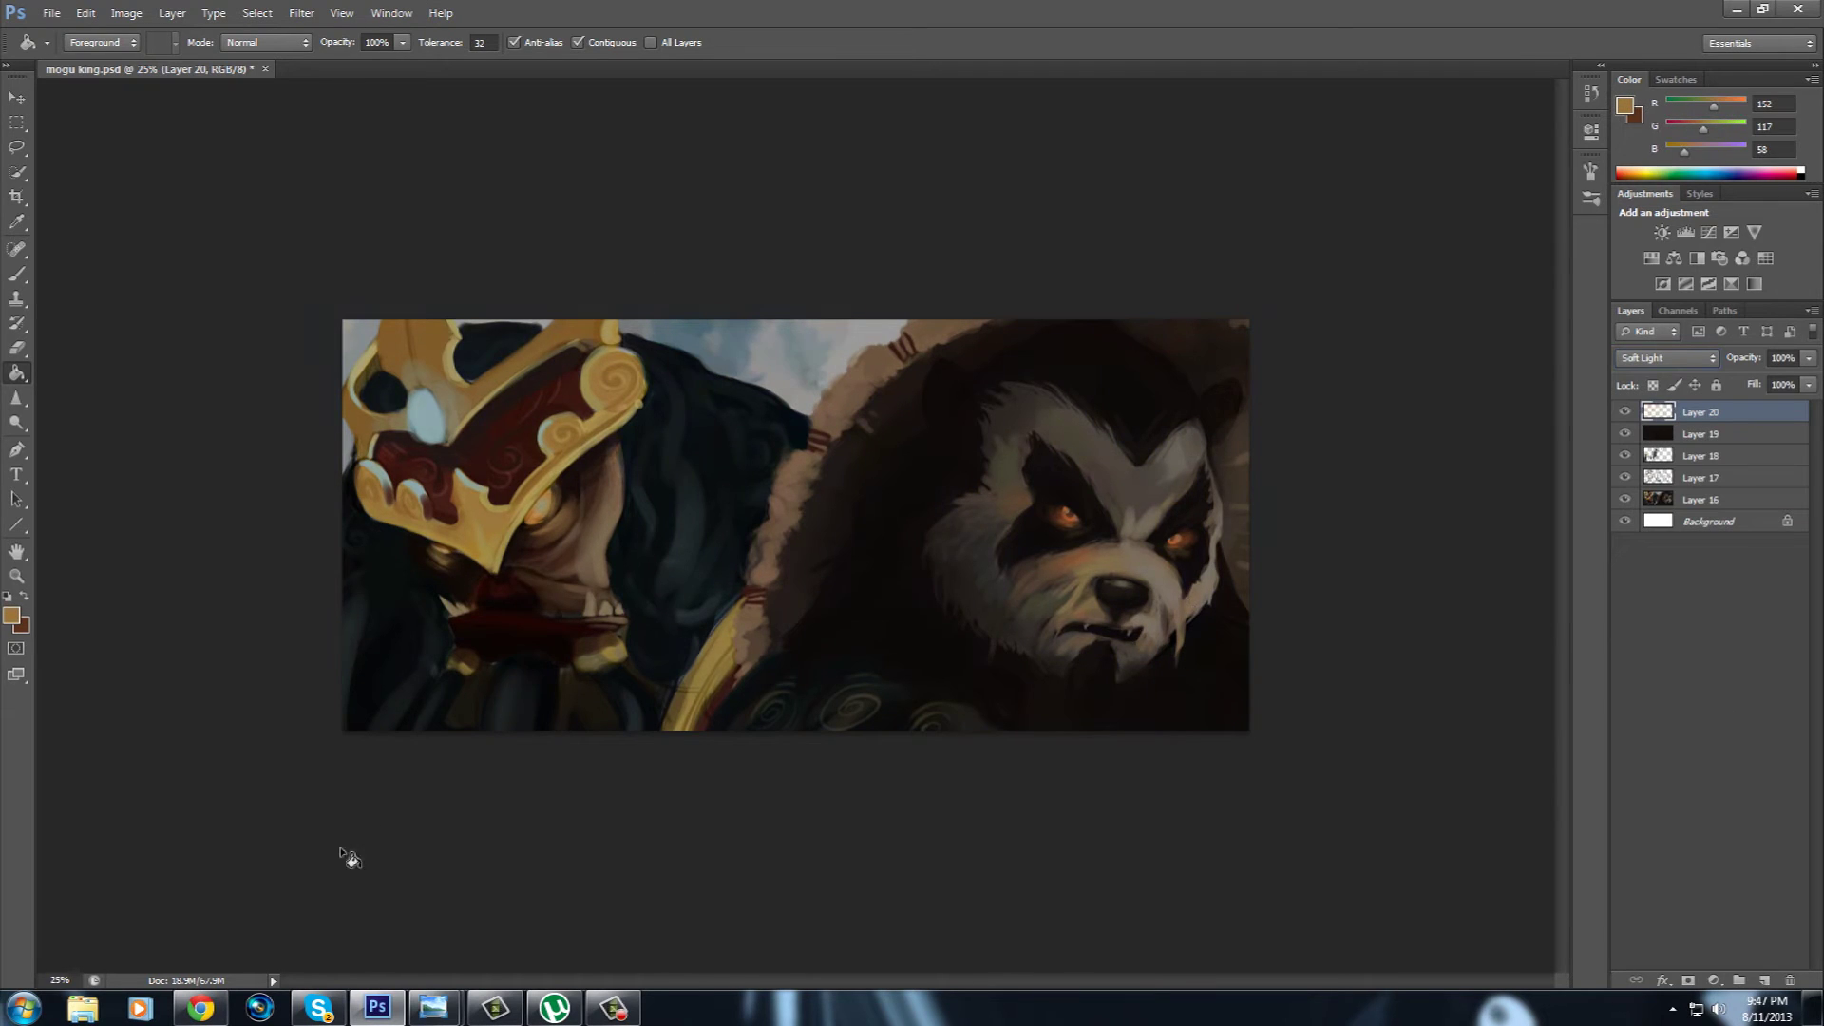
key(b)
key(ctrl+plus)
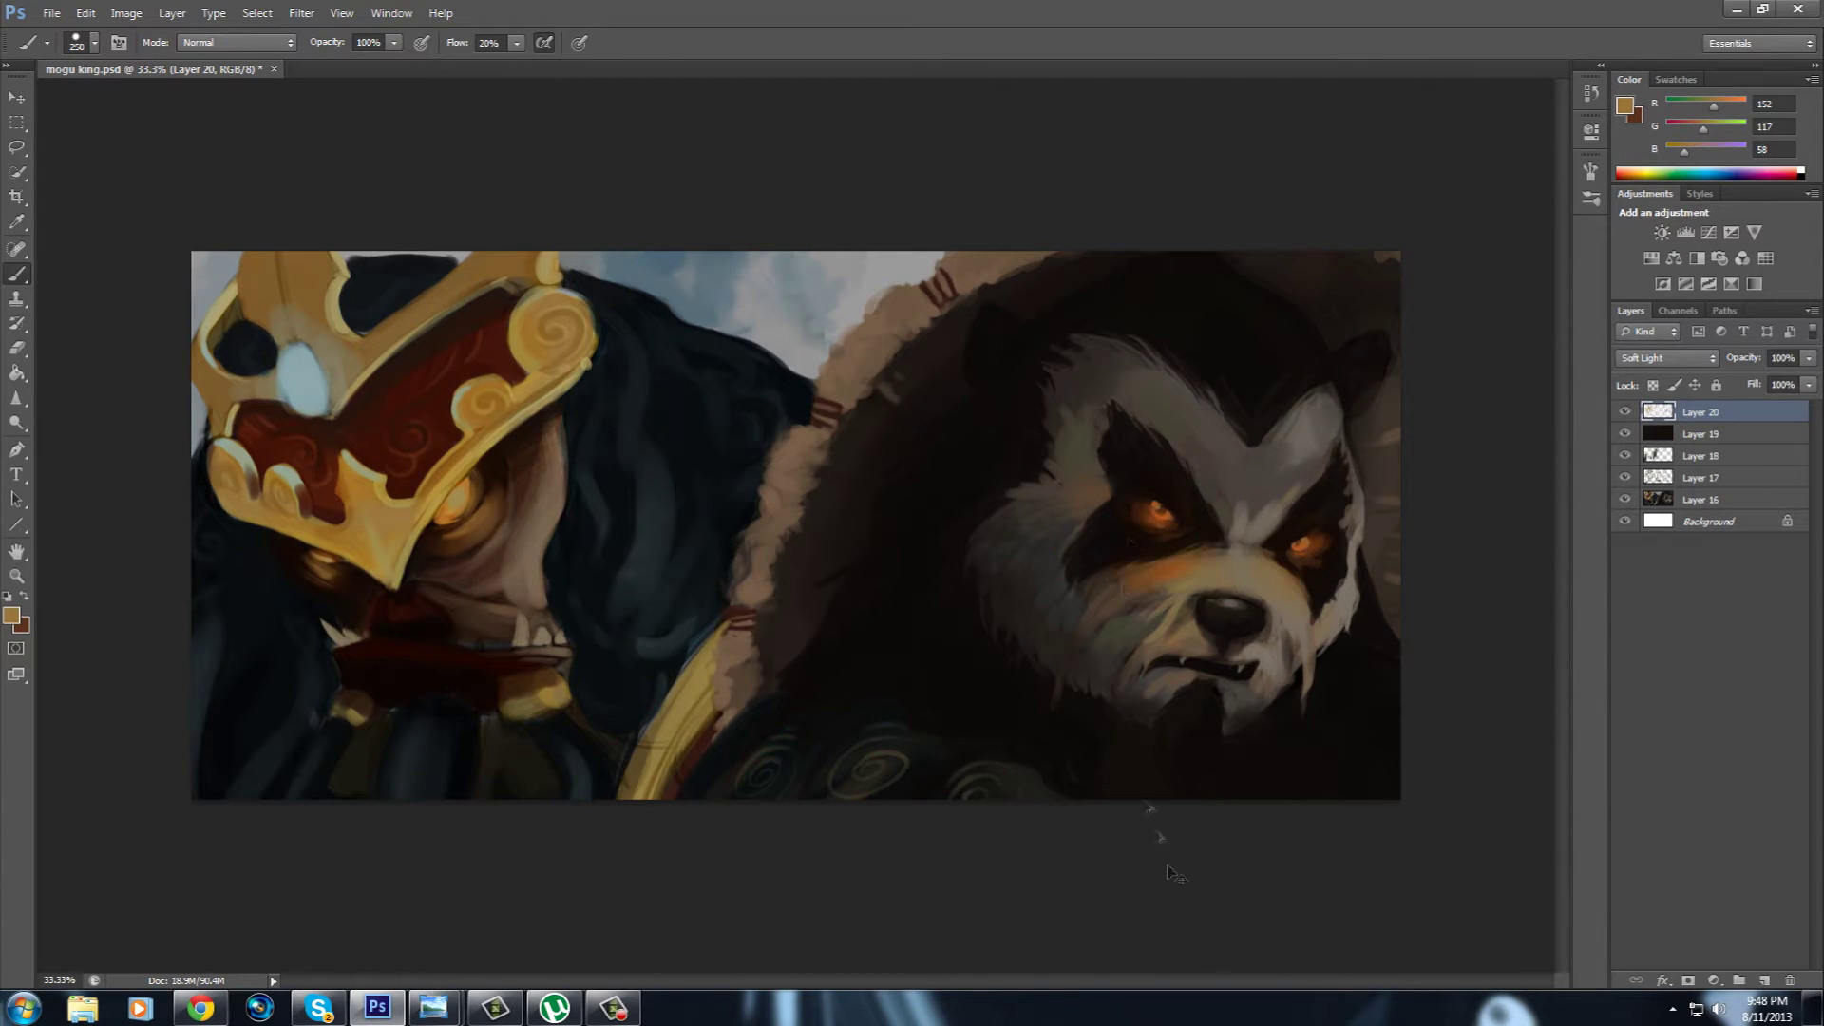
Glaze muted blue over the mogu's dark hair and lighten its cheek with sampled brown.
click(12, 614)
click(1199, 490)
click(1382, 355)
drag(998, 532, 1073, 570)
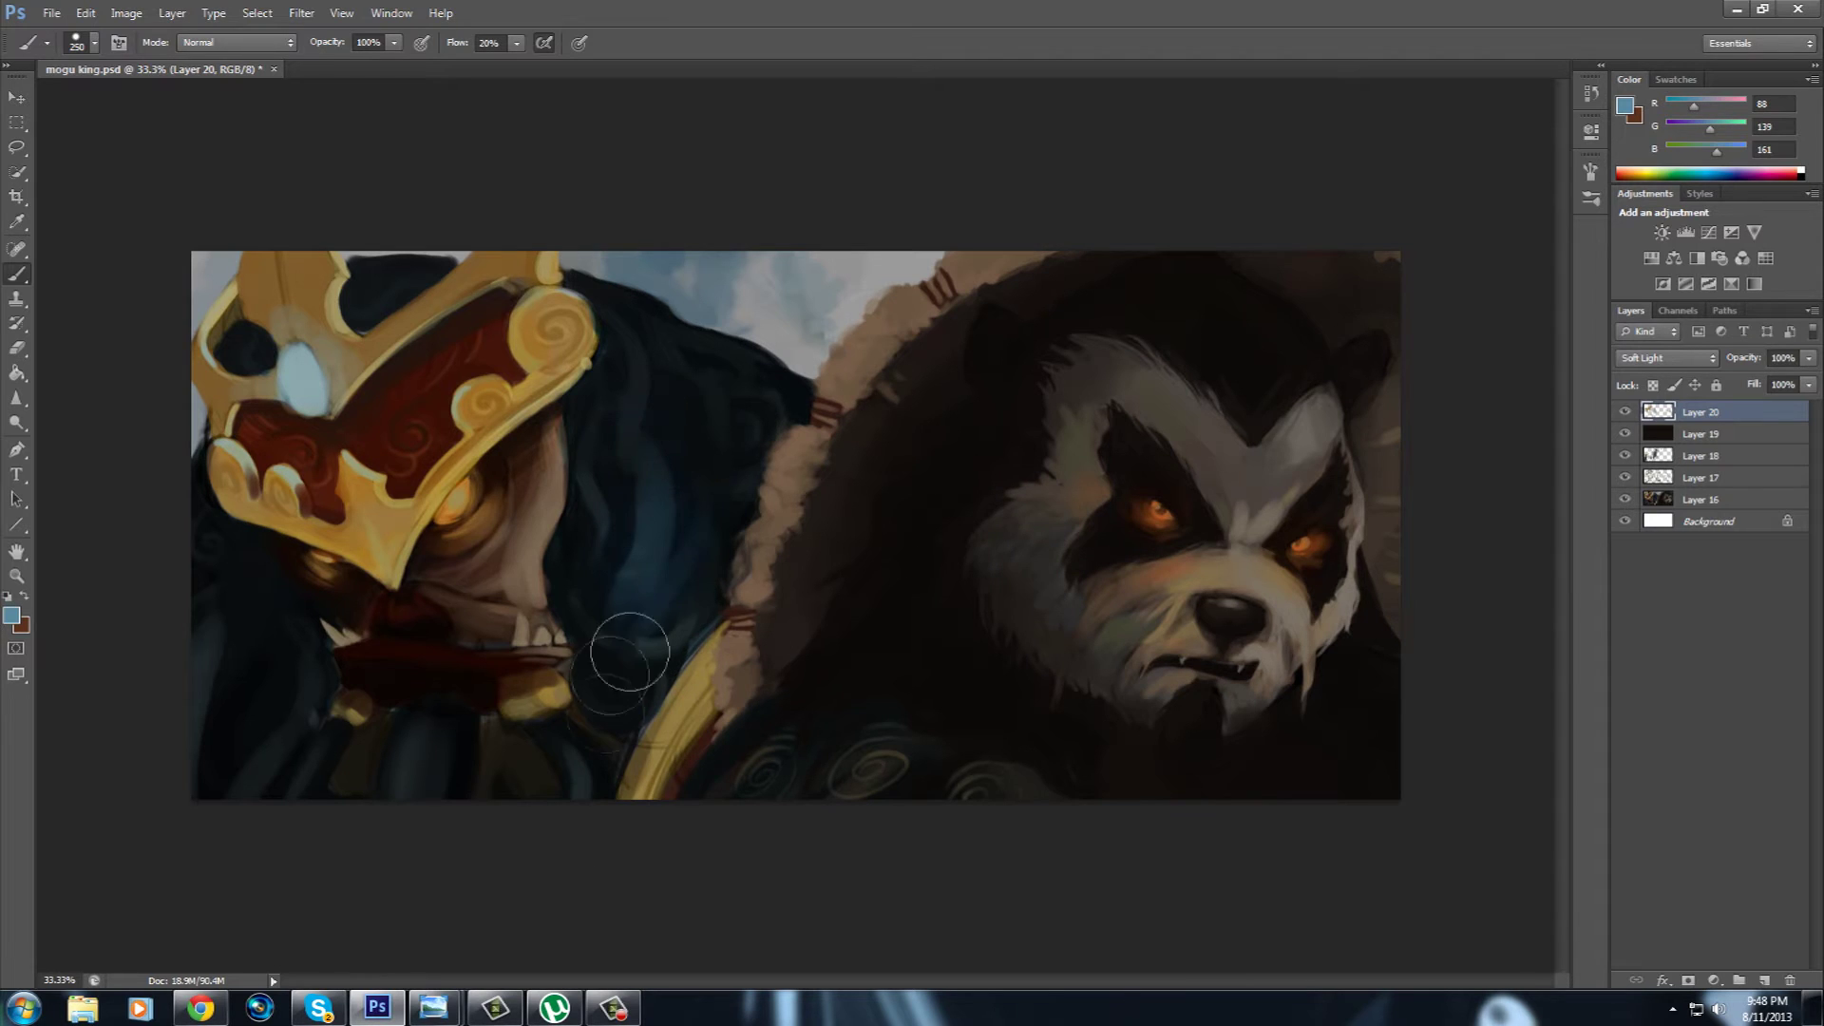
alt+click(522, 488)
drag(518, 490, 501, 549)
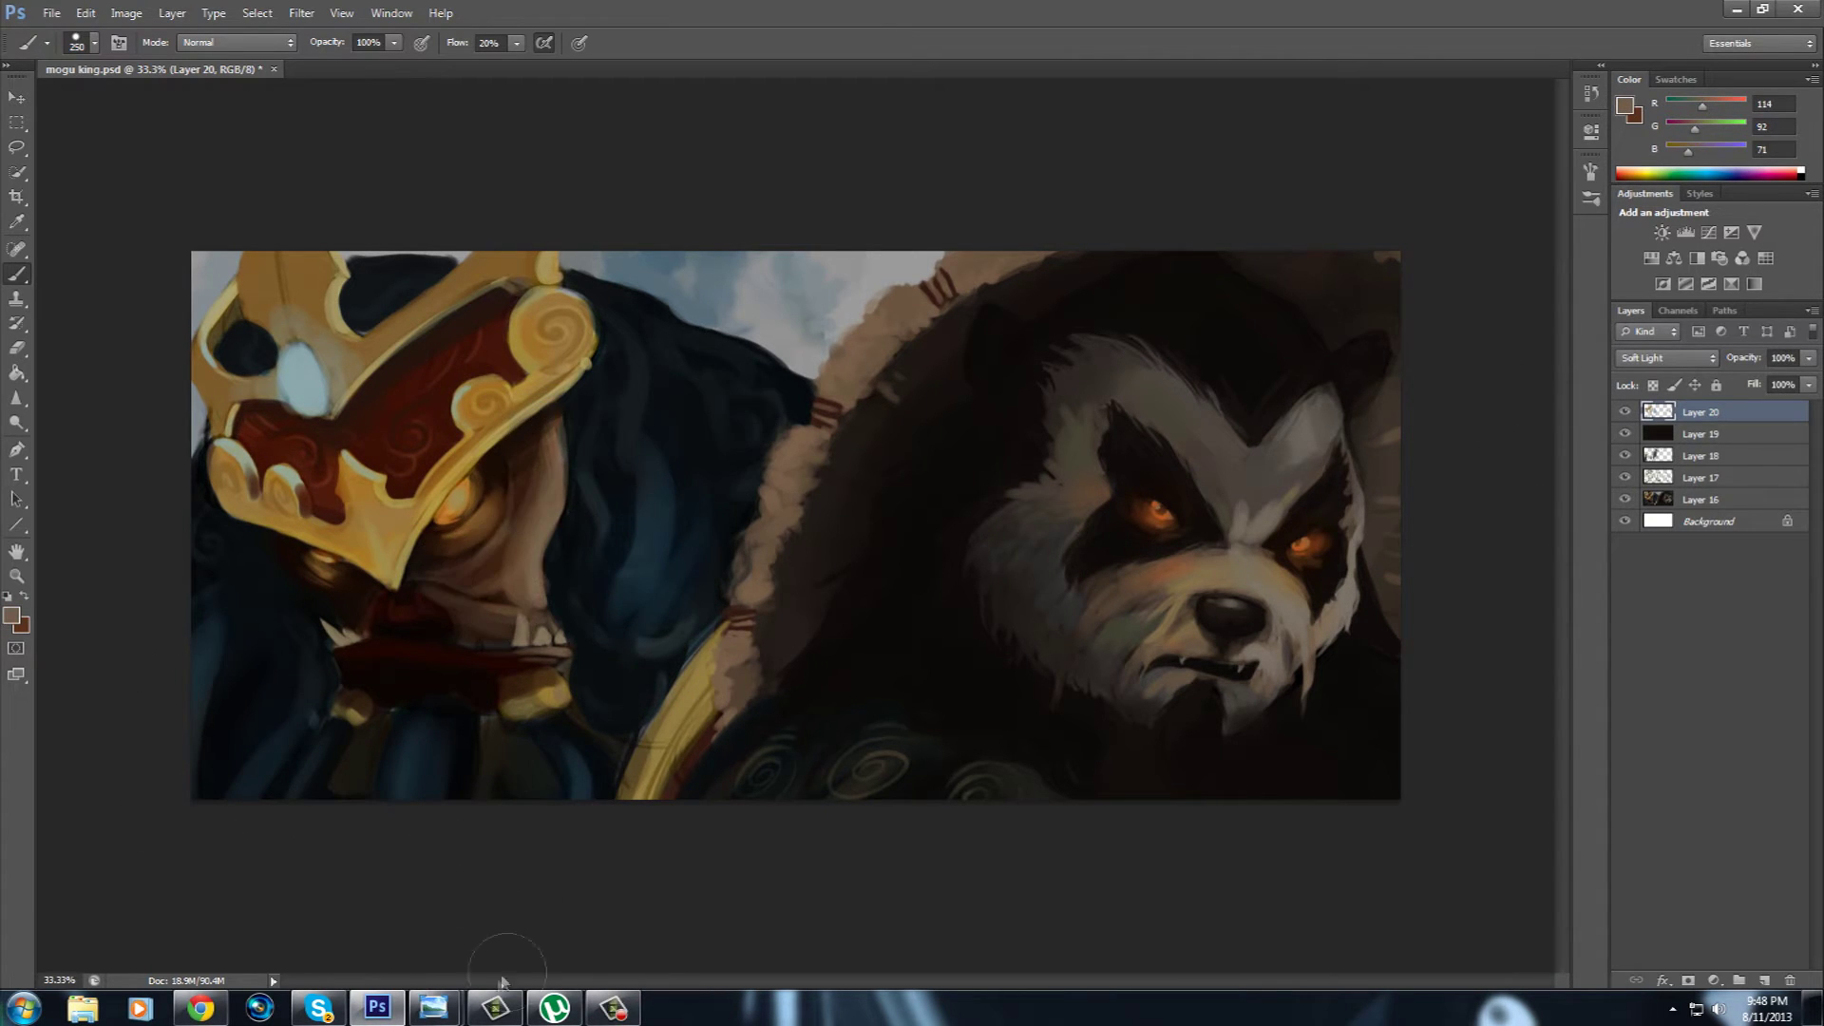
Glaze green over the bottom swirls, save the painting, and add new Layer 21.
click(12, 614)
click(1195, 546)
click(1099, 489)
click(1382, 355)
drag(750, 774, 988, 793)
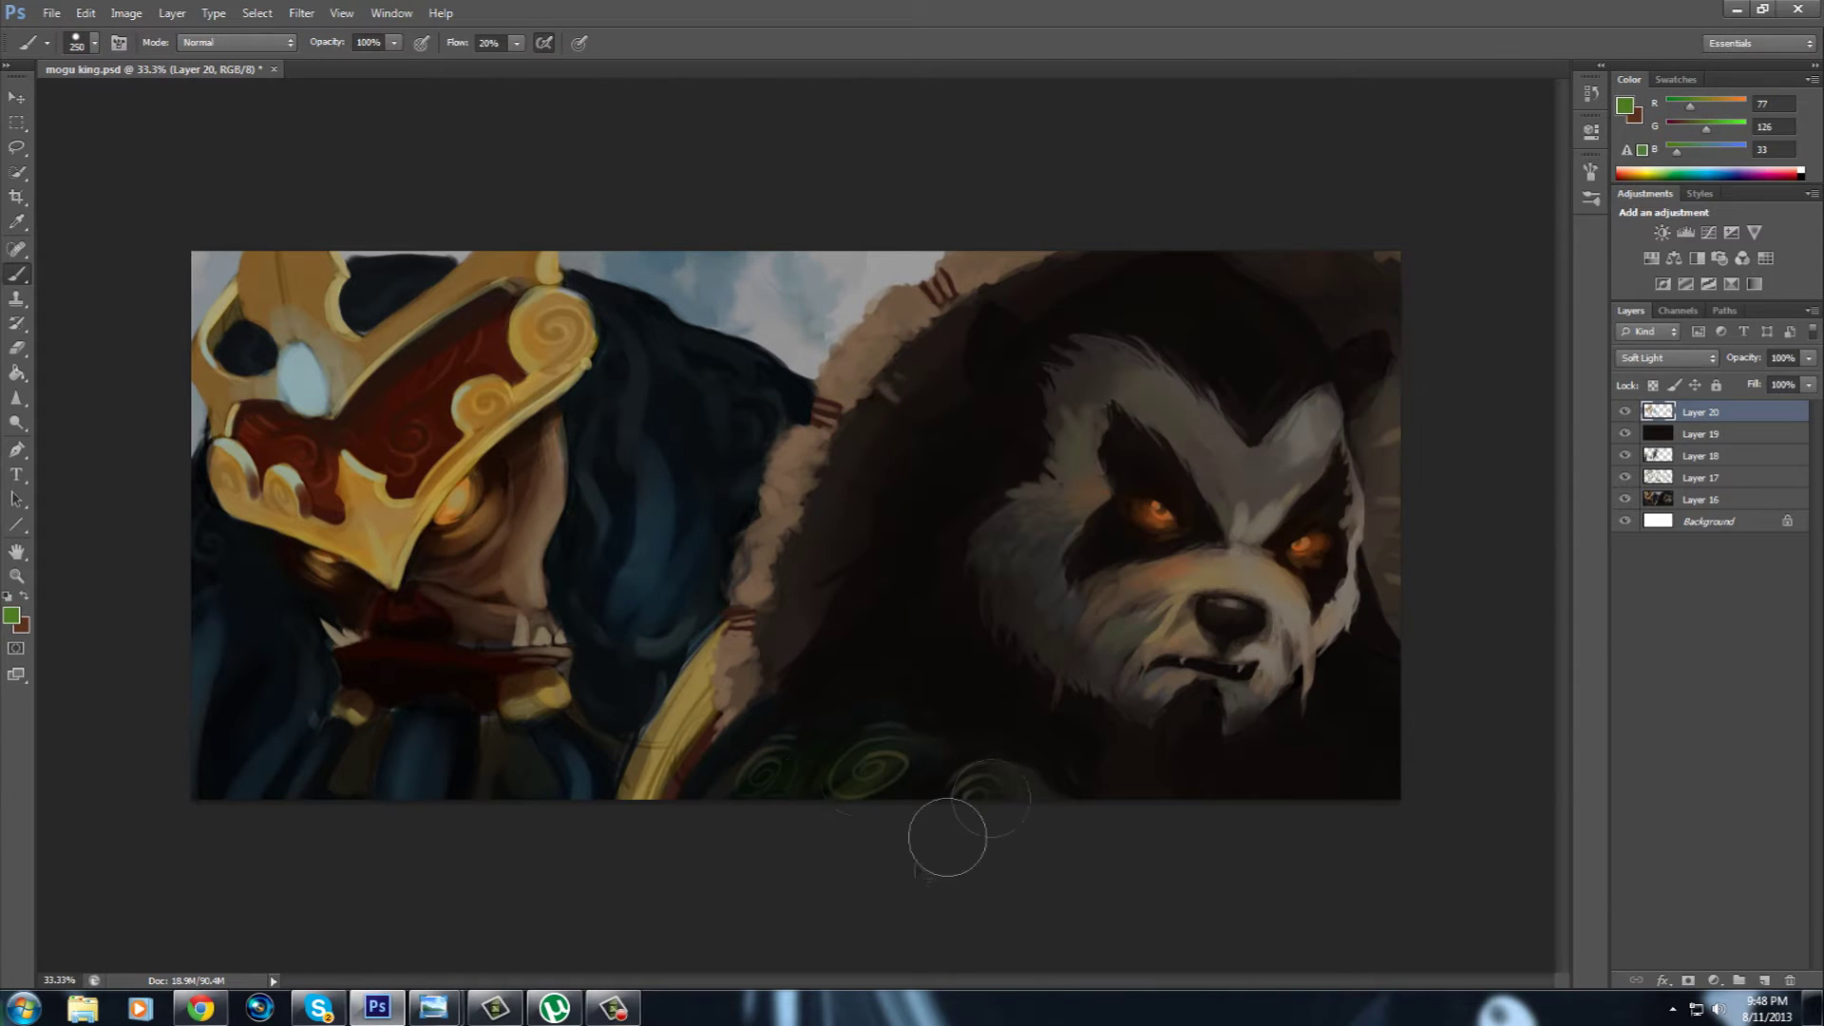
key(ctrl+s)
click(1764, 980)
key(ctrl+1)
alt+click(732, 460)
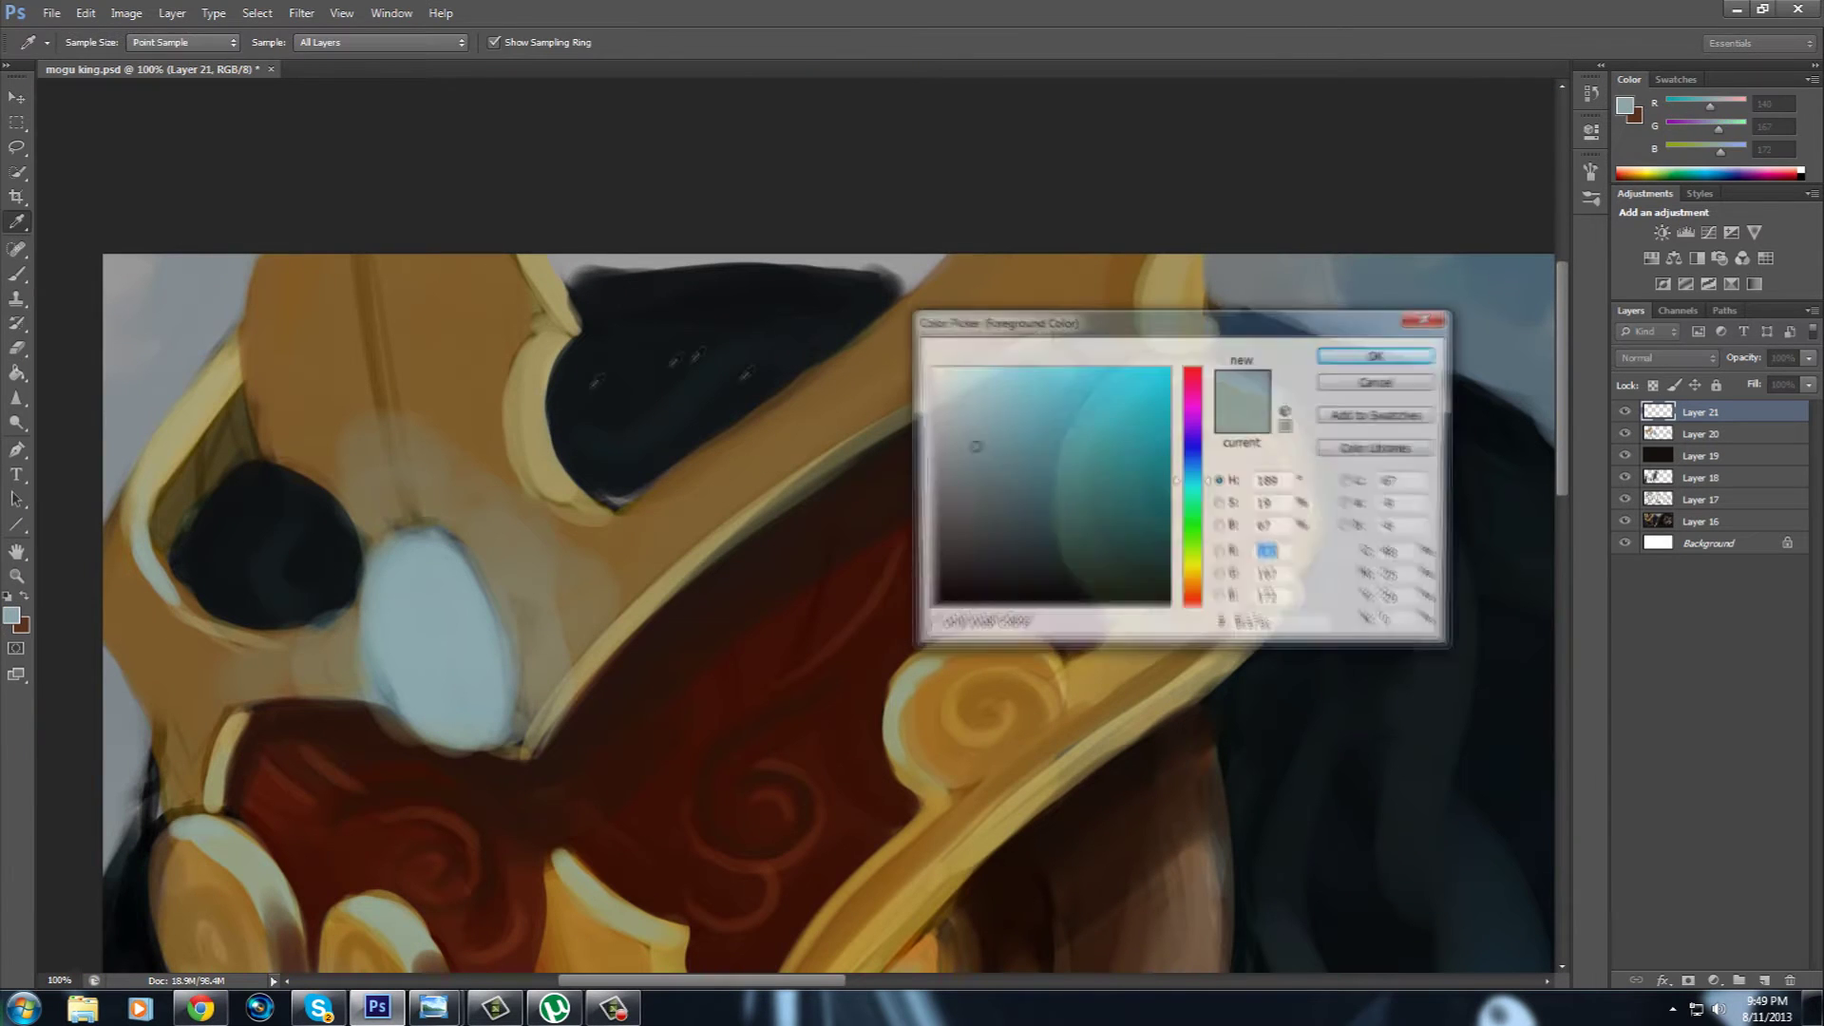
Paint blue over the crown's light ball and add dark navy strokes on the crown.
drag(437, 551, 446, 665)
key(bracketright)
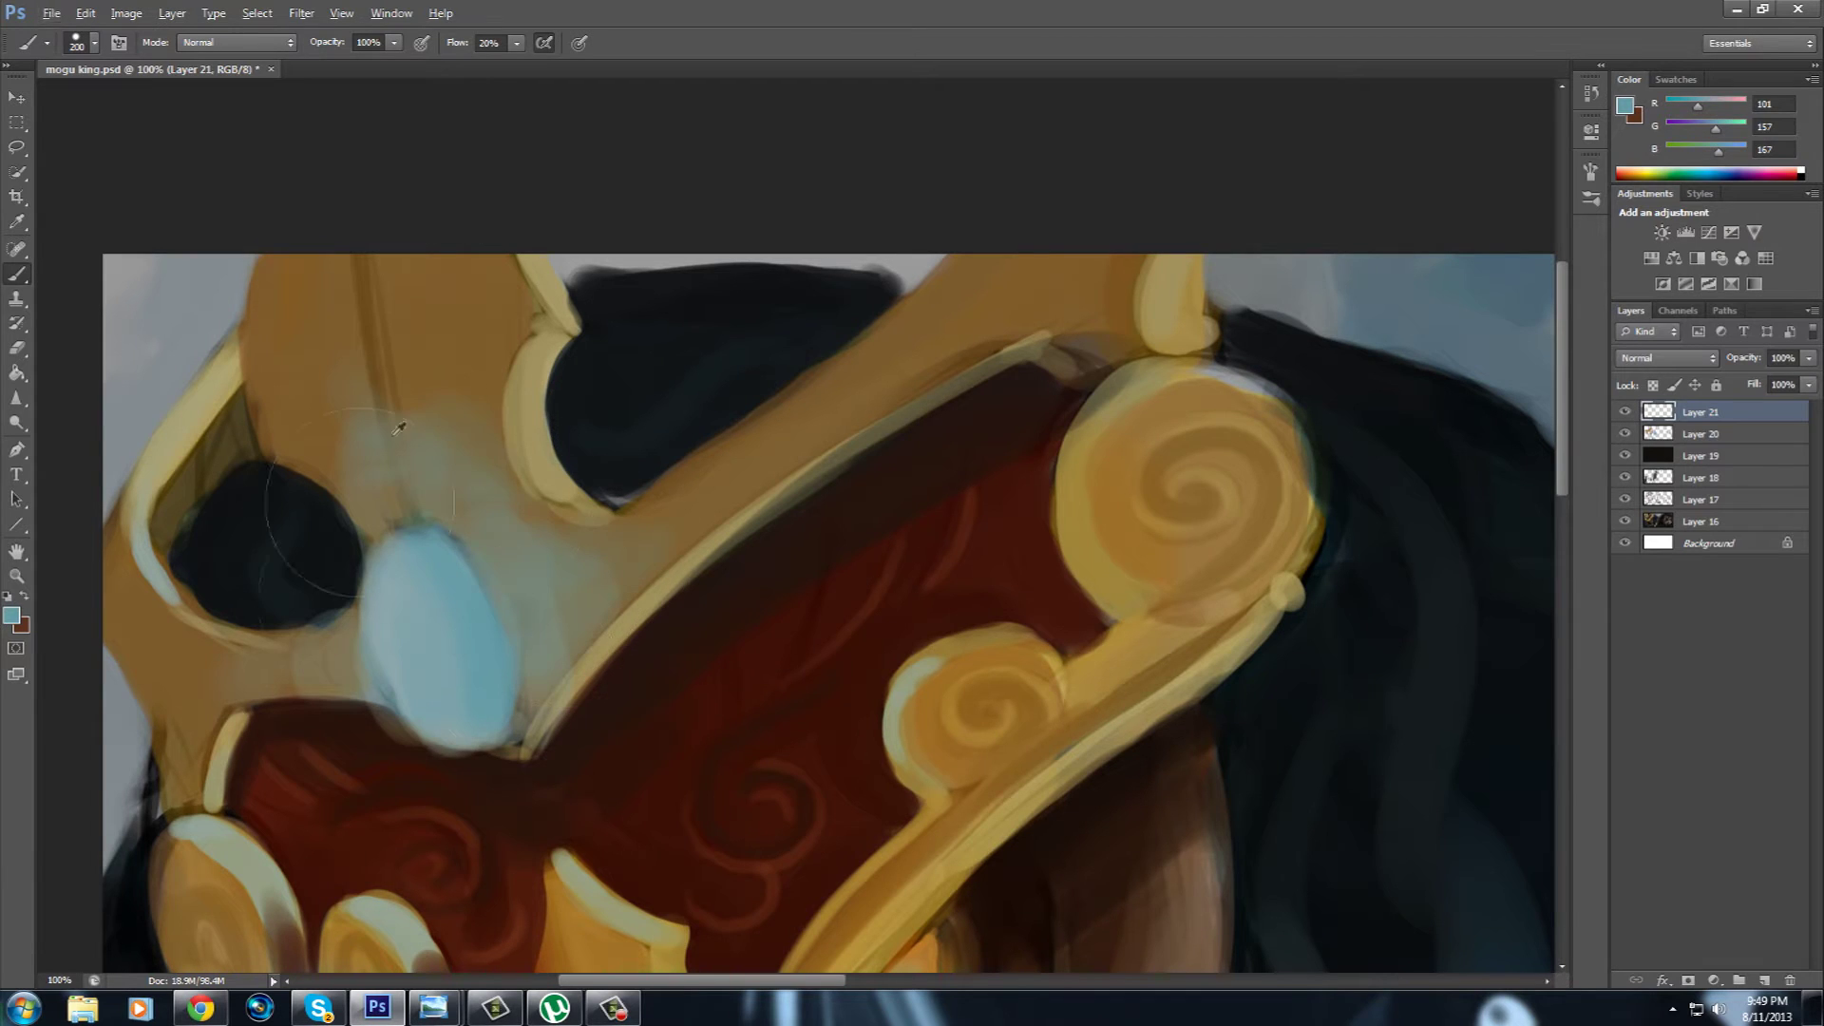
alt+click(332, 581)
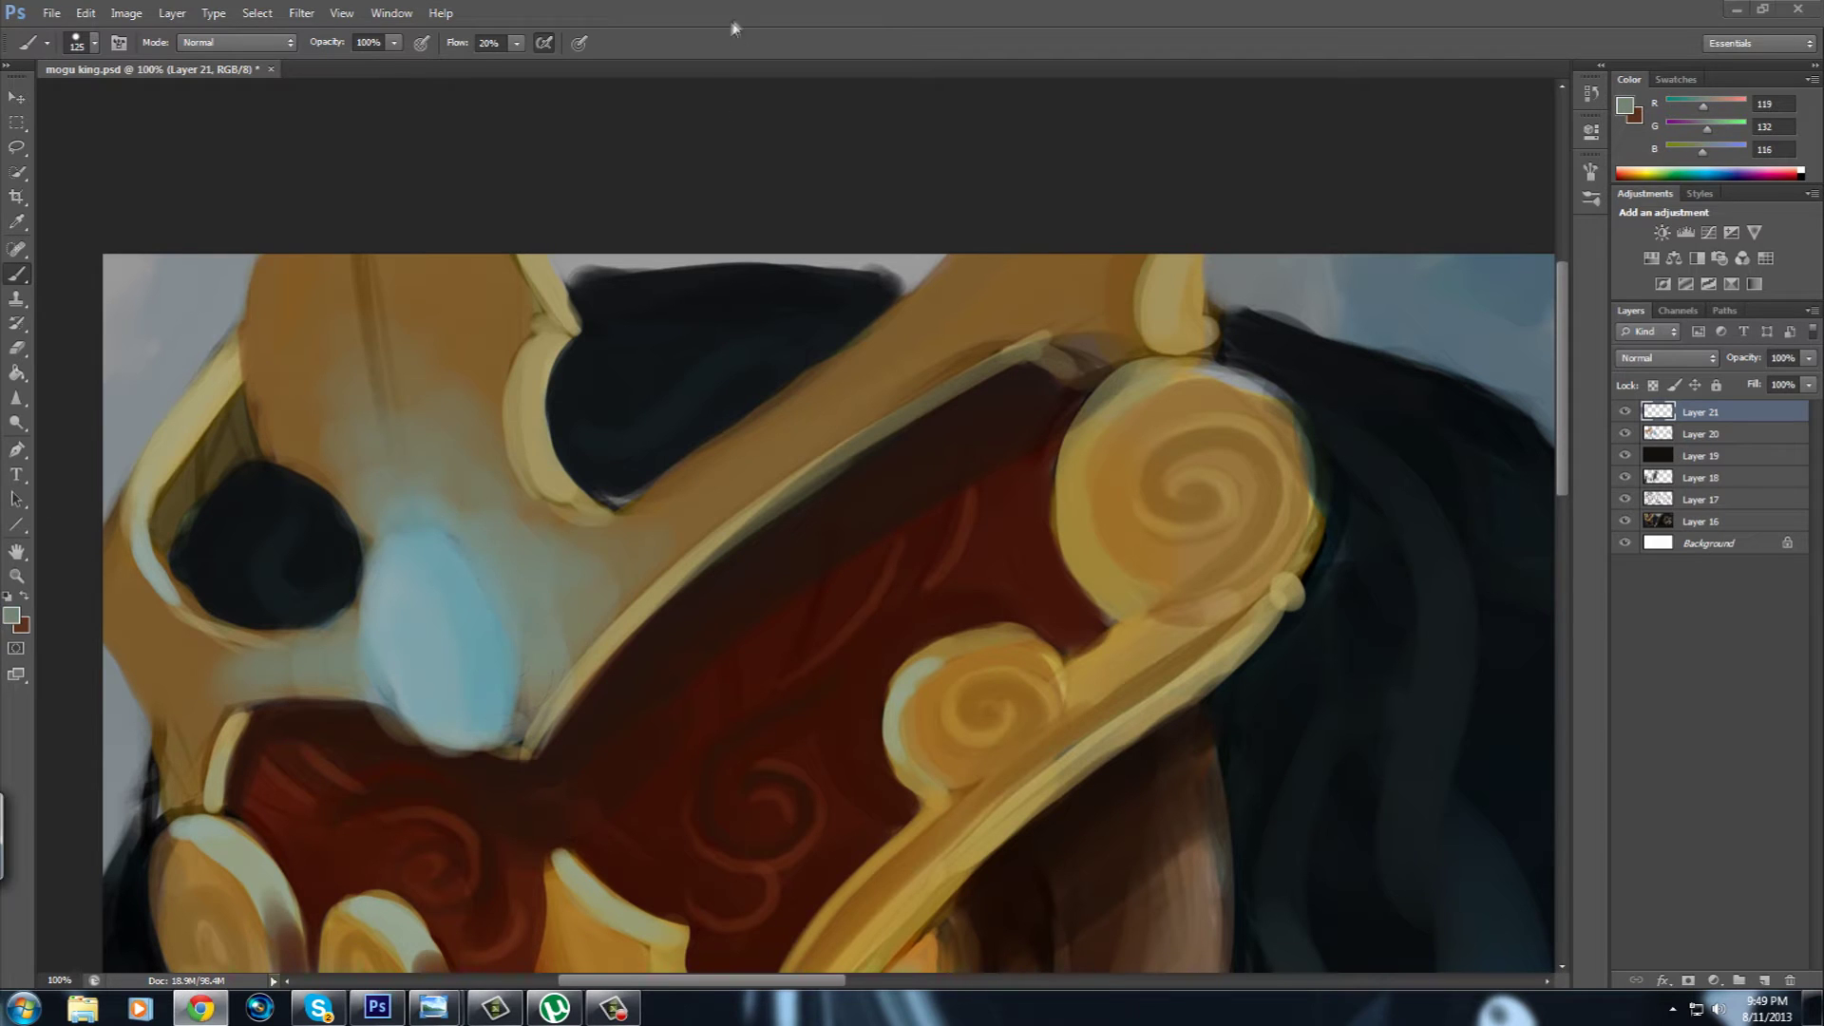
drag(410, 670, 638, 508)
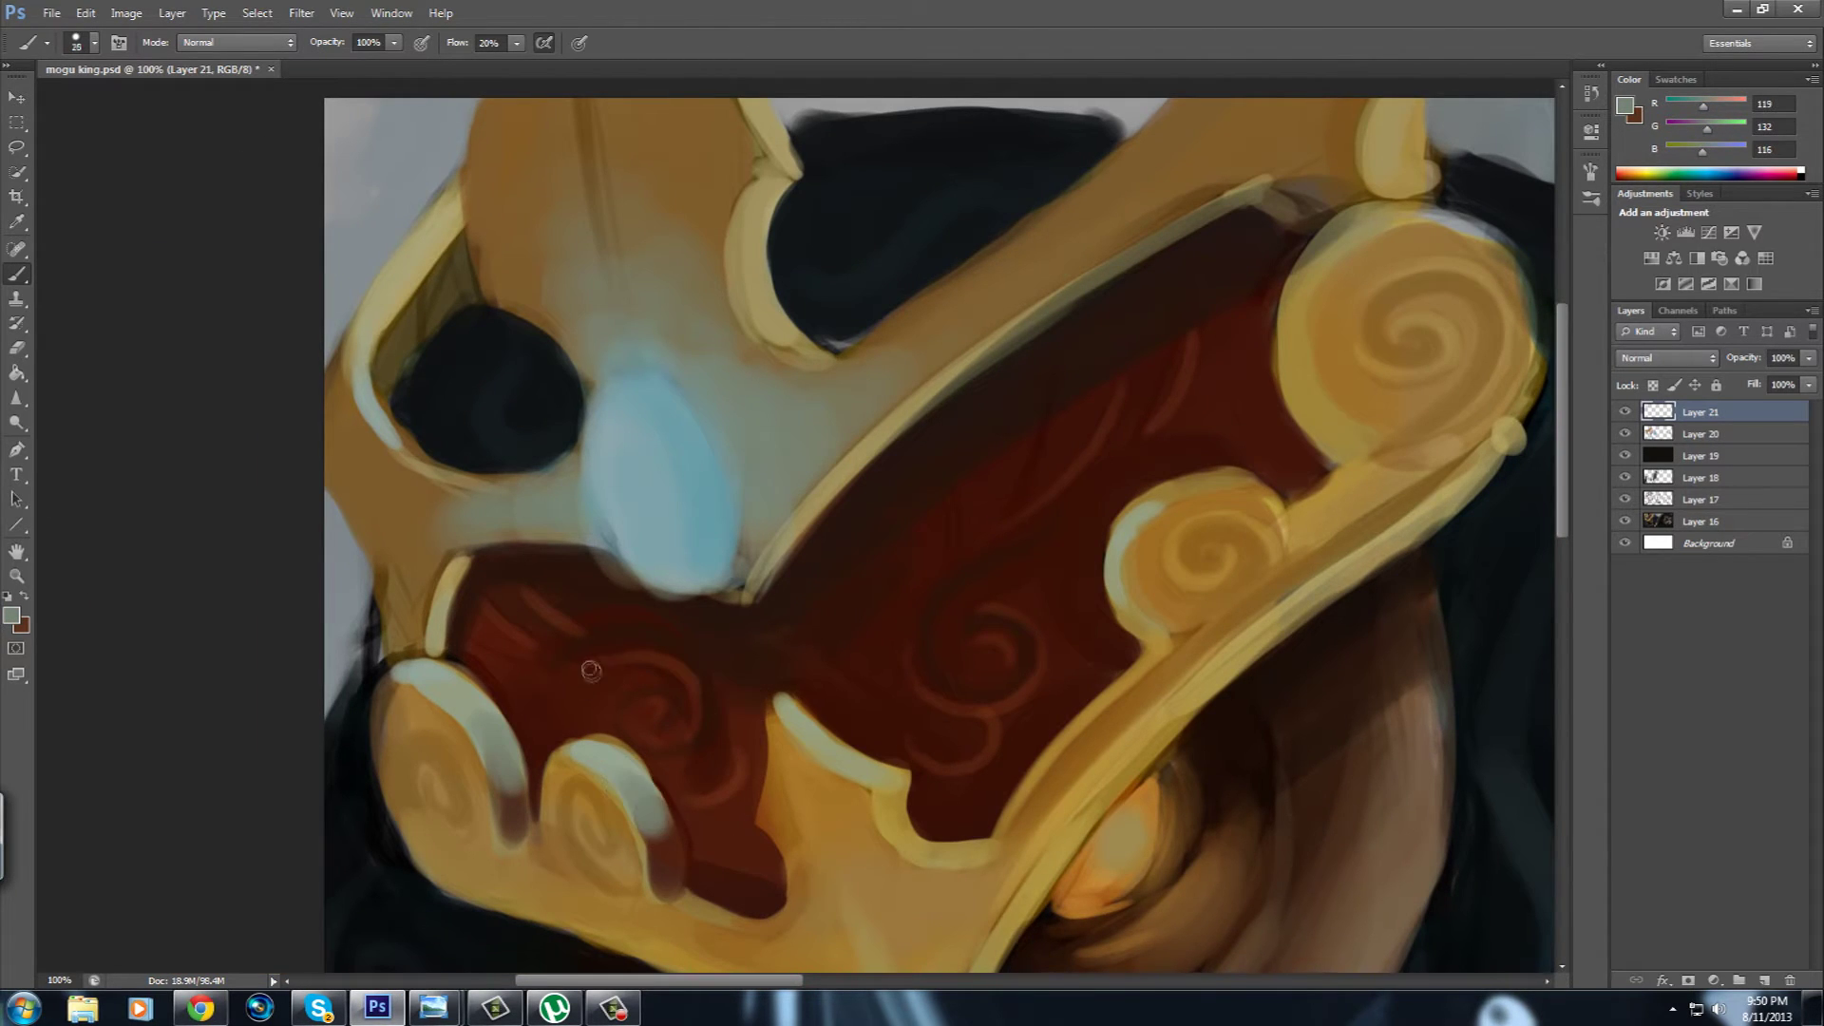
drag(872, 522, 664, 584)
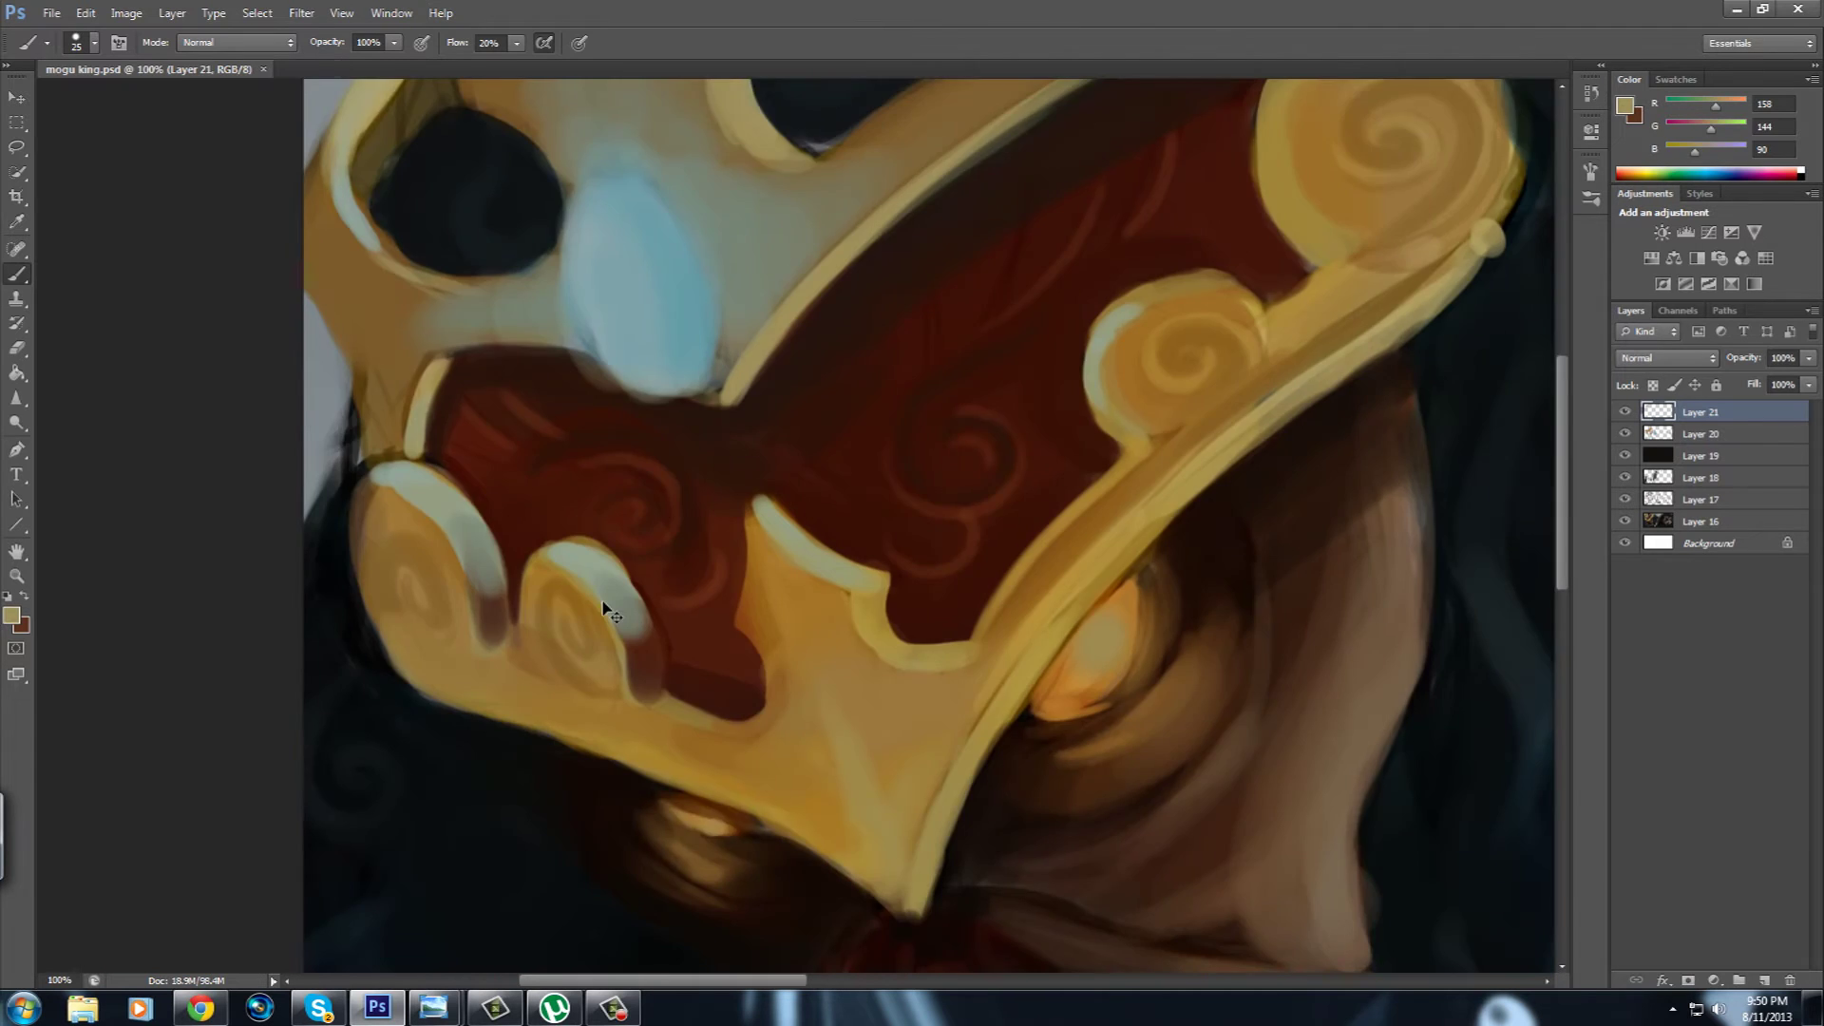
alt+scroll(550, 570, up, 3)
alt+click(622, 447)
drag(238, 489, 599, 698)
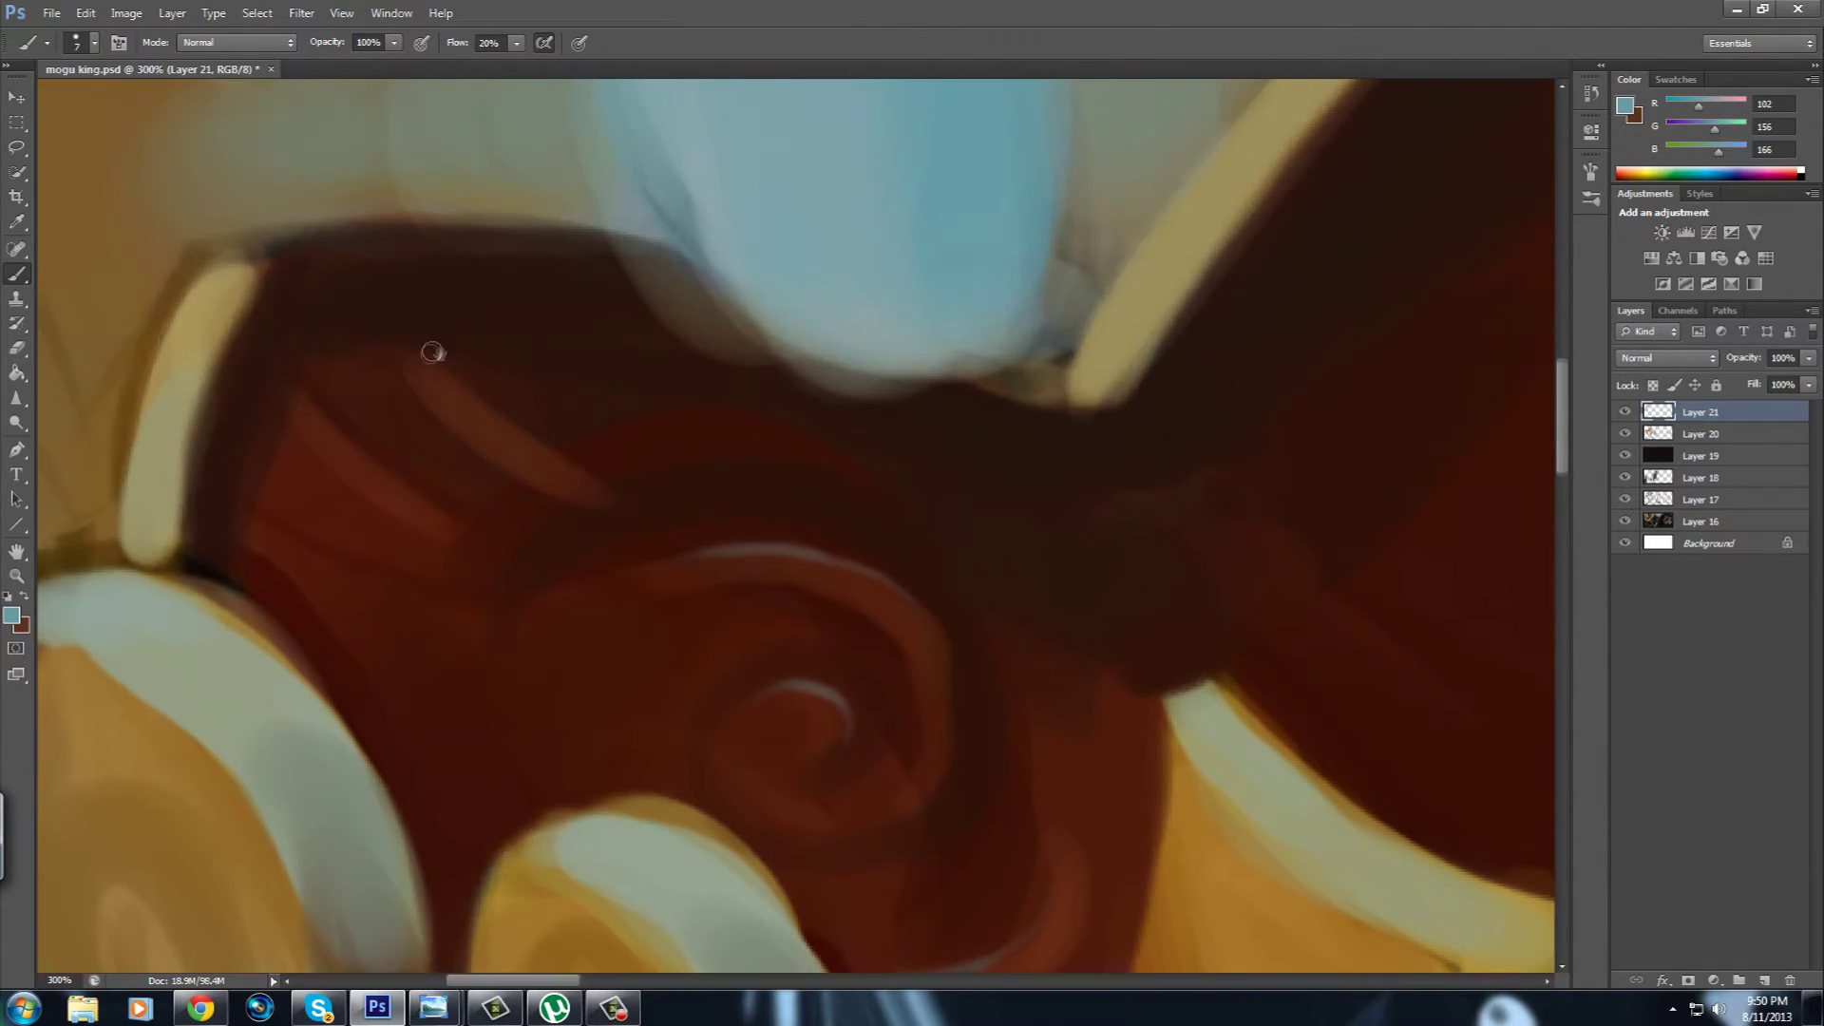
mouse_move(326, 419)
mouse_down()
mouse_move(708, 657)
mouse_move(623, 639)
mouse_up()
Add light-blue highlights along the crown's swirl and red inlay.
drag(435, 502, 498, 492)
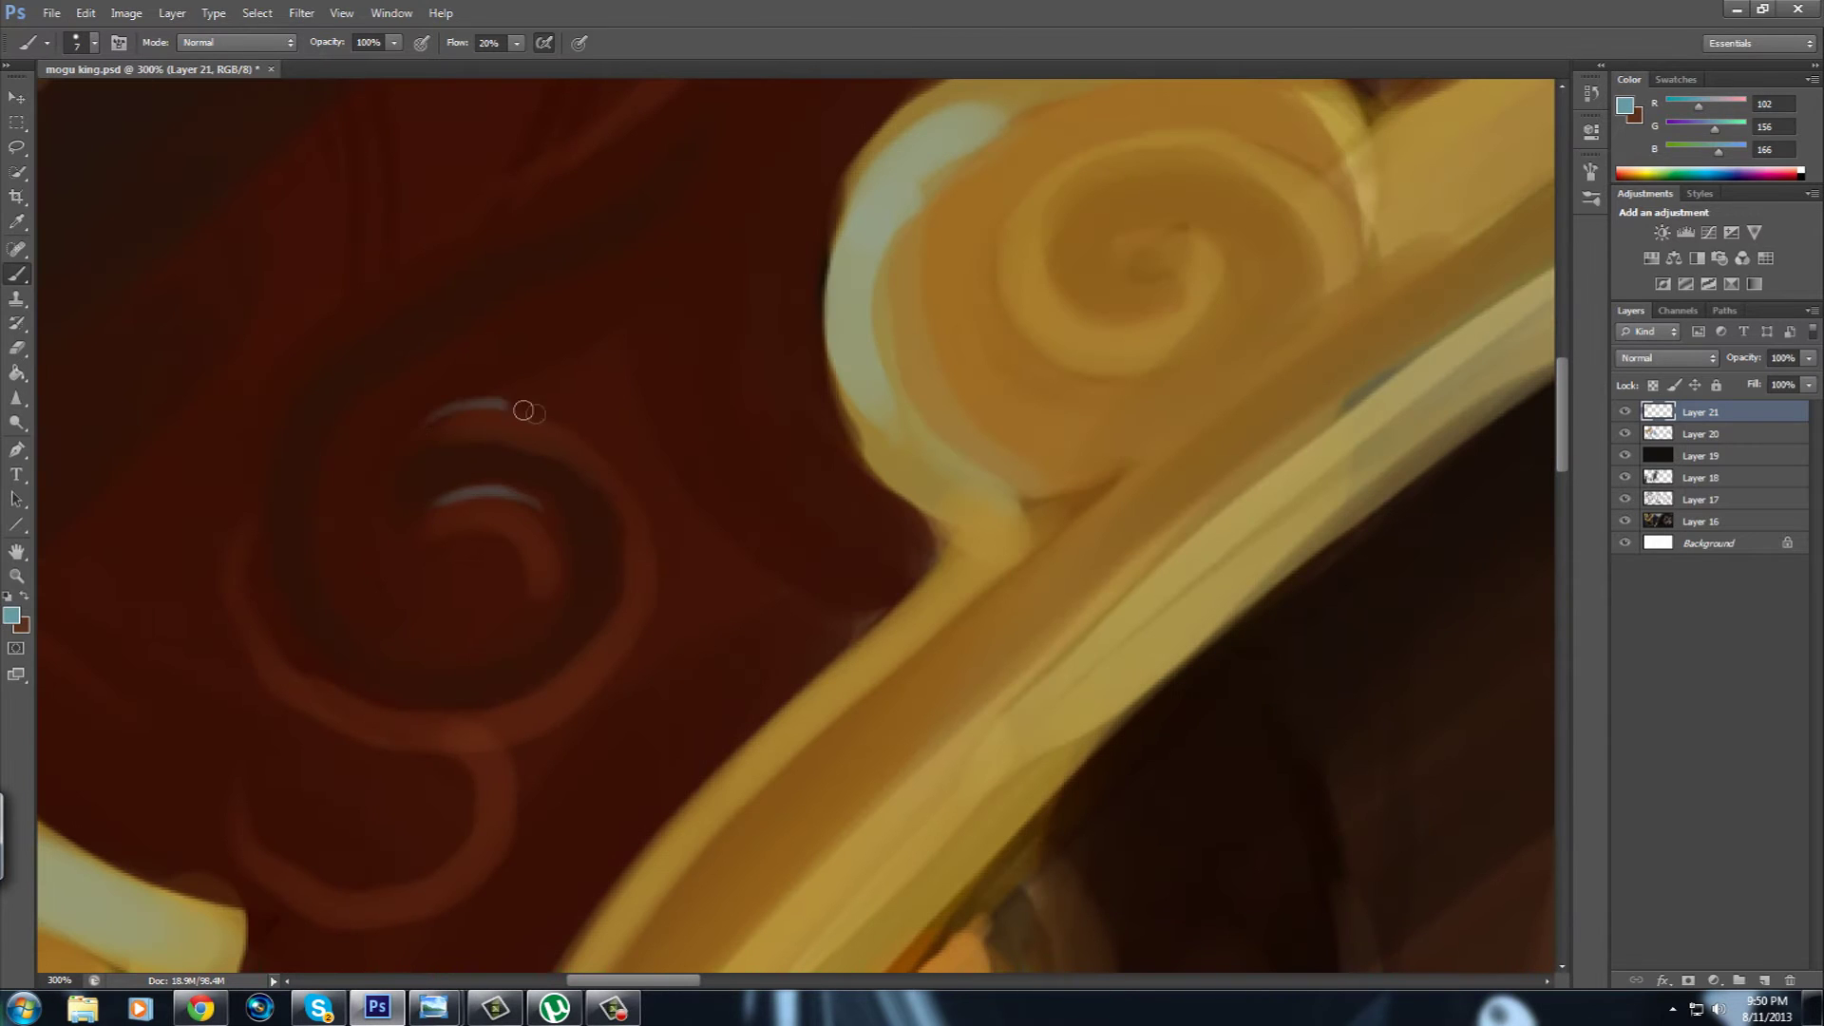
drag(296, 927, 438, 722)
drag(718, 120, 624, 652)
drag(456, 565, 622, 404)
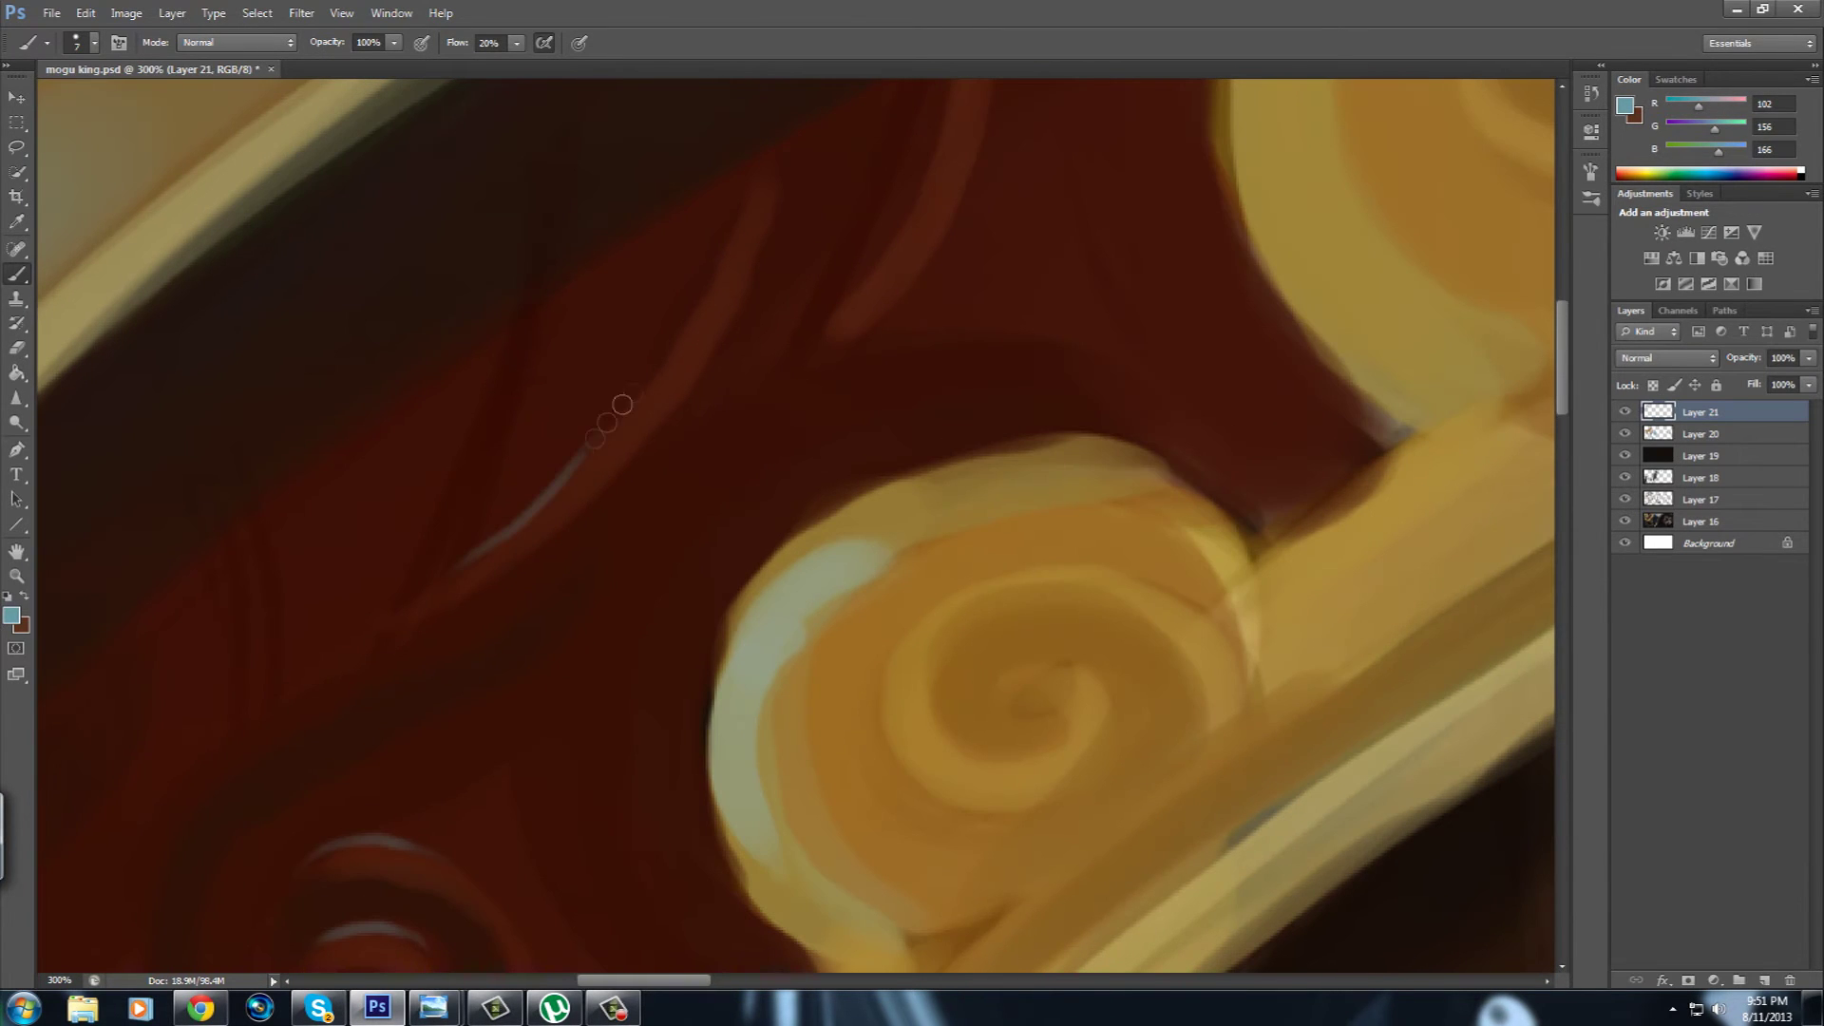
drag(525, 614, 725, 624)
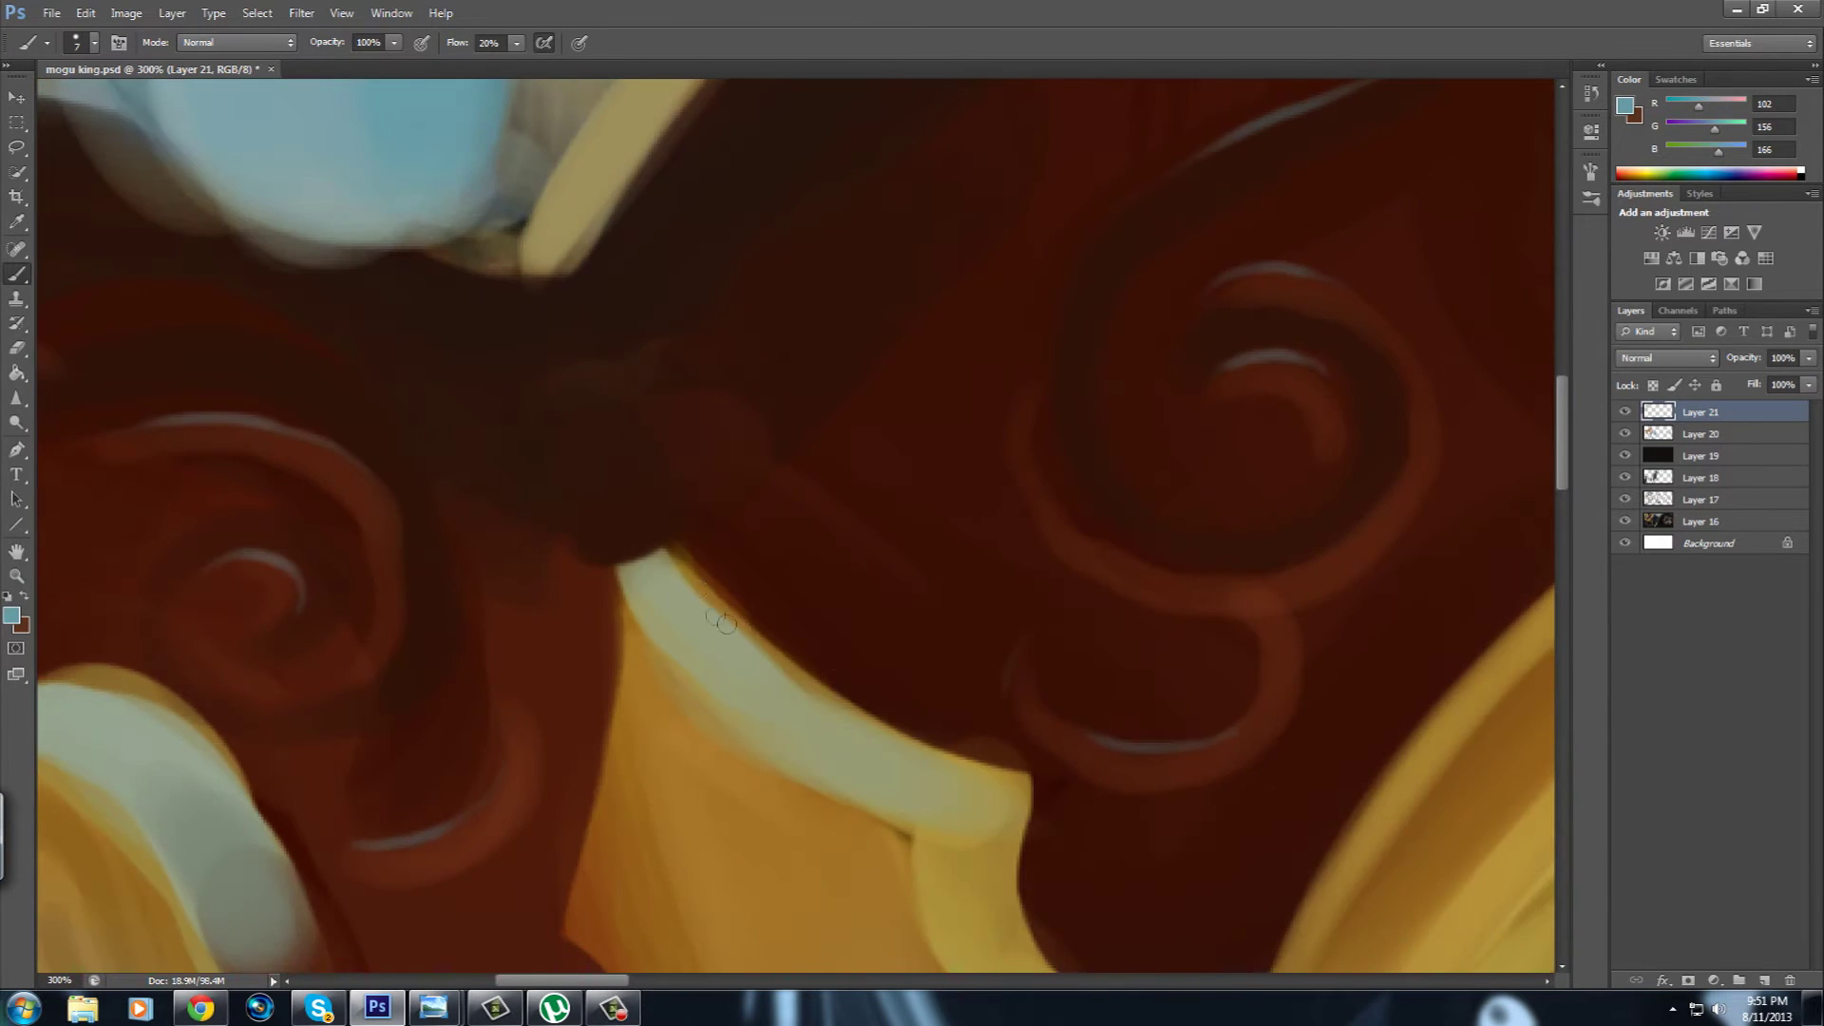
drag(969, 804, 947, 627)
mouse_move(1354, 342)
mouse_down()
mouse_move(586, 744)
mouse_move(582, 648)
mouse_up()
alt+click(710, 584)
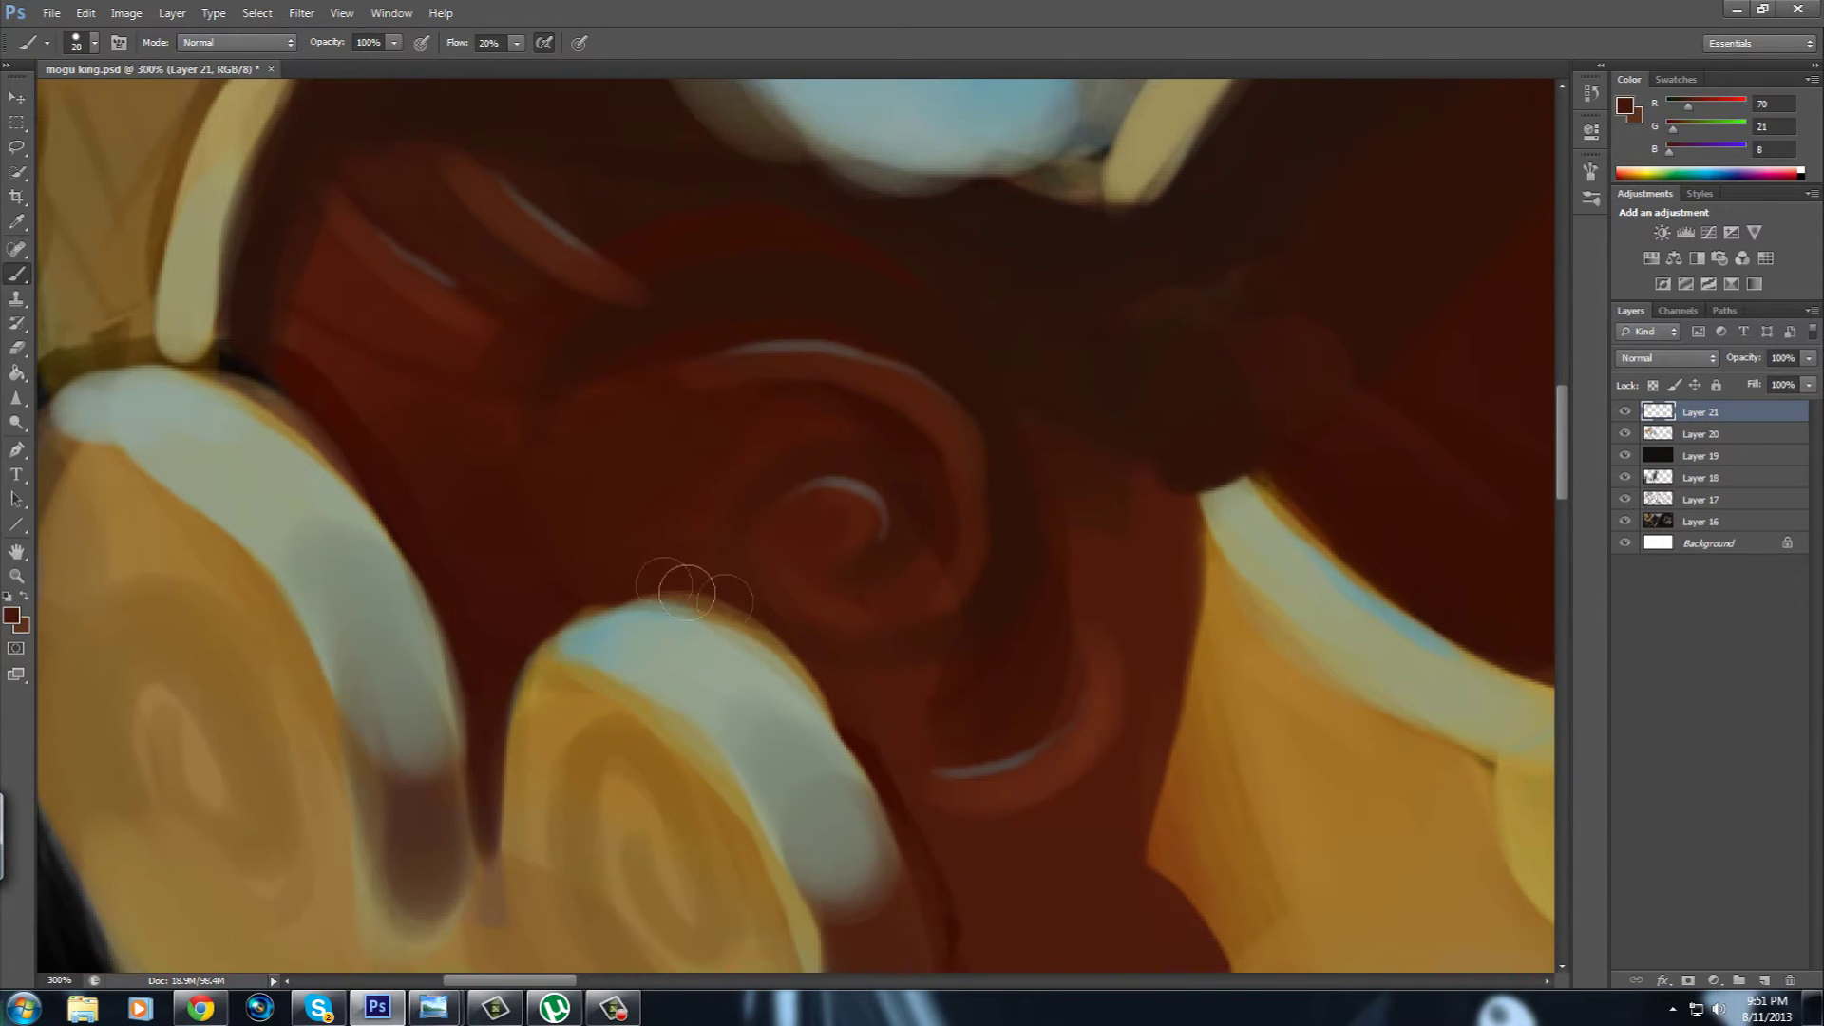
Shade the bottom of the first grey crown band with dark red-brown strokes.
drag(103, 409, 407, 456)
alt+click(313, 532)
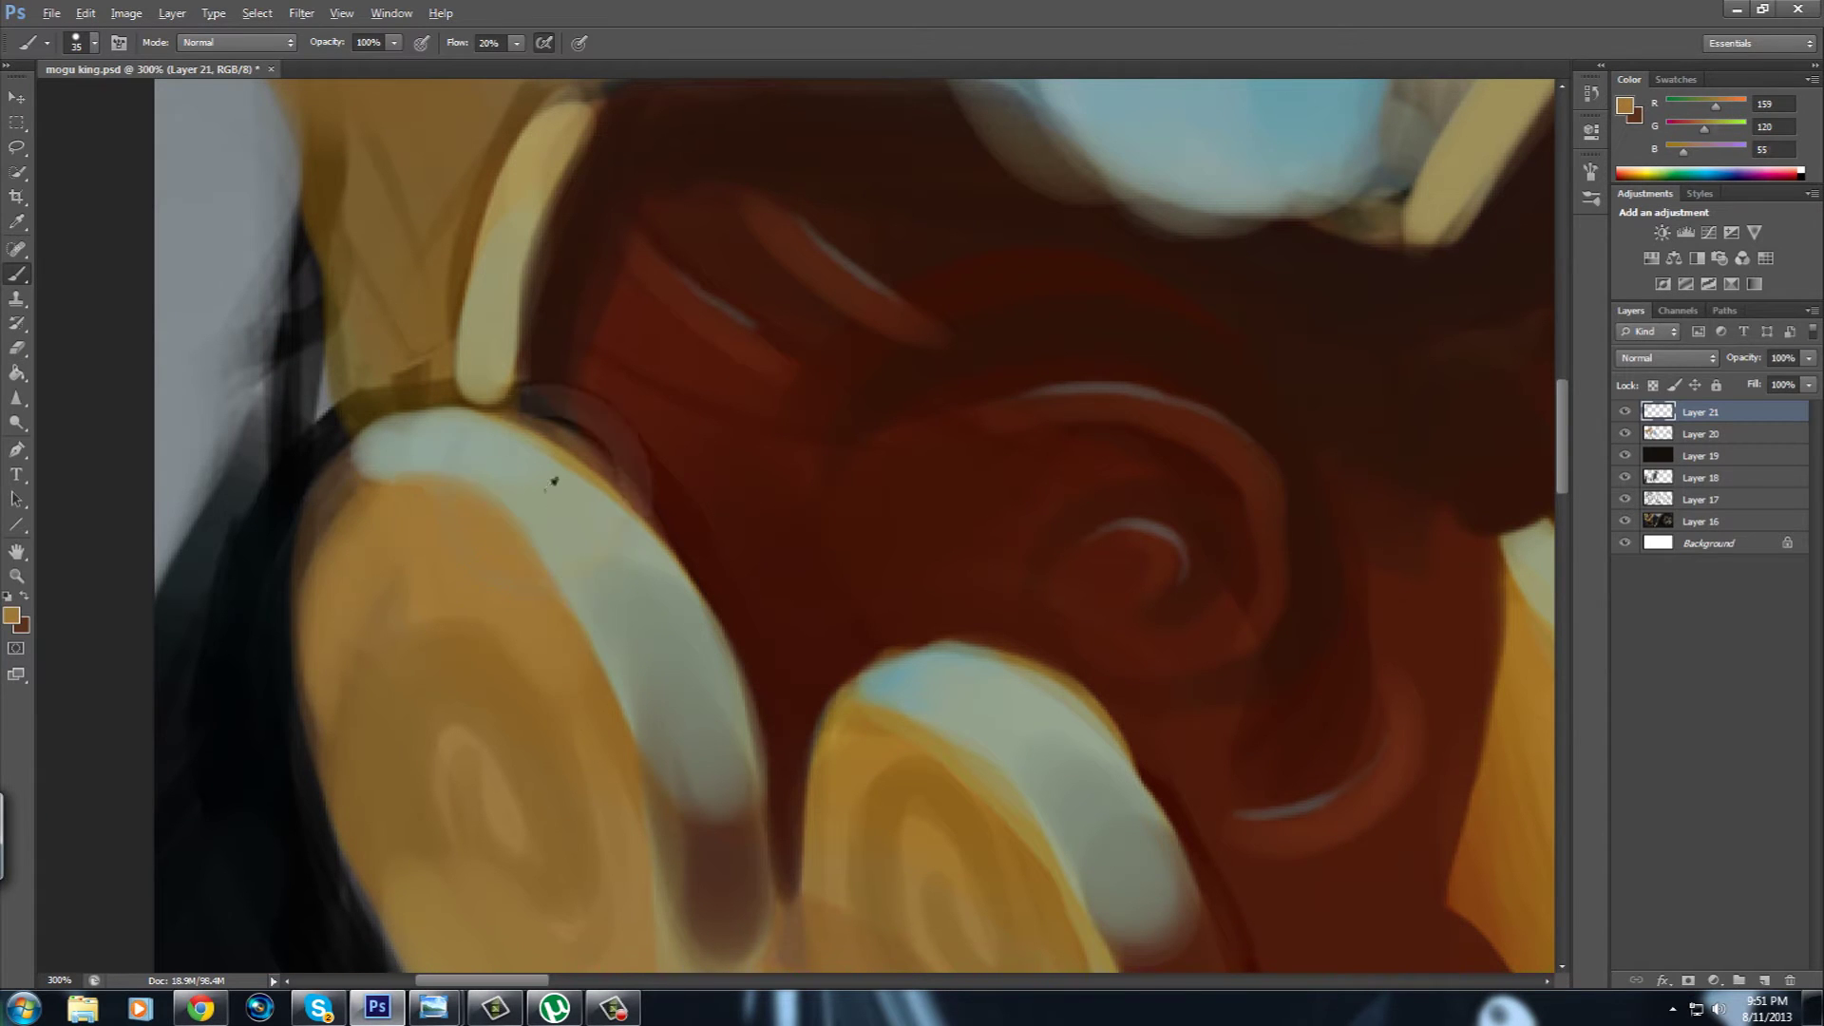
alt+click(550, 476)
drag(704, 732, 652, 541)
alt+click(733, 584)
drag(676, 613, 672, 722)
key(bracketleft)
key(bracketleft)
key(bracketleft)
key(bracketright)
key(bracketright)
drag(669, 646, 669, 751)
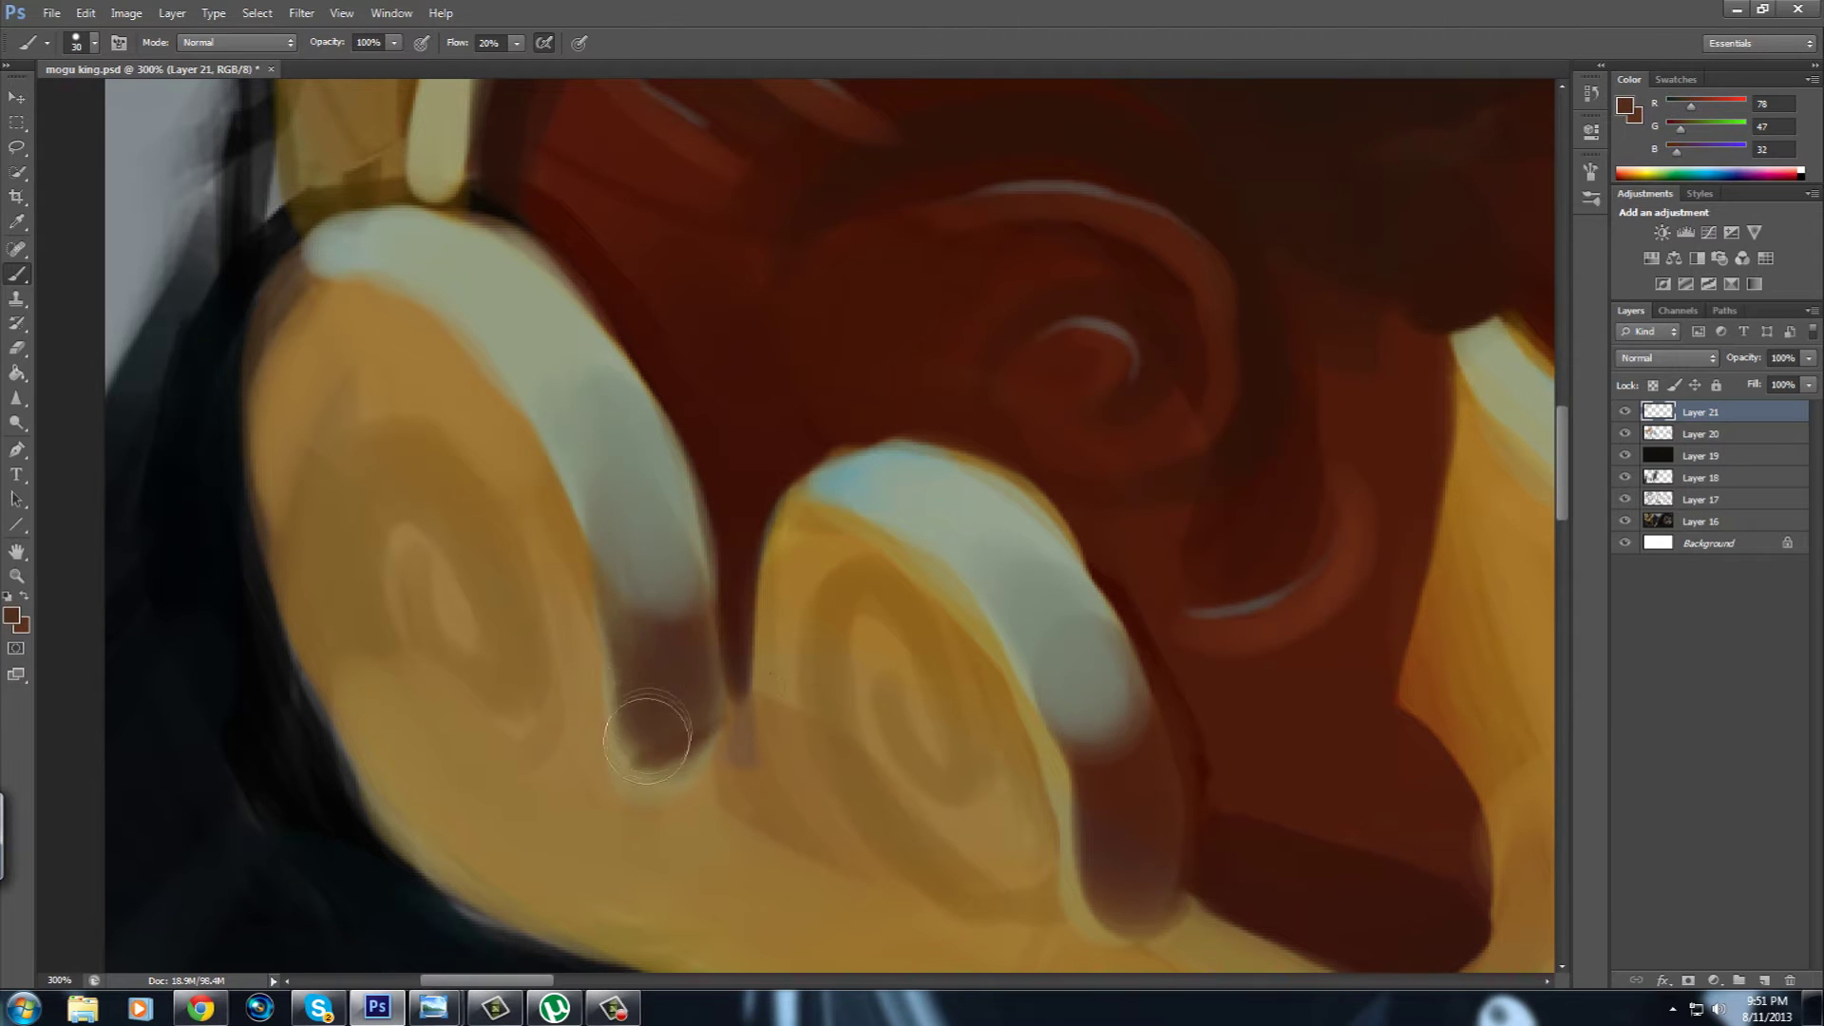
Darken the second band's lower end with brown, then zoom out to the whole painting.
alt+click(907, 570)
mouse_move(1126, 788)
mouse_down()
mouse_move(907, 570)
mouse_move(912, 703)
mouse_move(856, 644)
mouse_up()
key(bracketright)
key(bracketright)
alt+click(824, 469)
mouse_move(817, 446)
mouse_down()
mouse_move(835, 598)
mouse_move(652, 590)
mouse_move(447, 680)
mouse_up()
key(bracketleft)
key(bracketleft)
key(bracketleft)
alt+click(423, 739)
drag(549, 466, 382, 657)
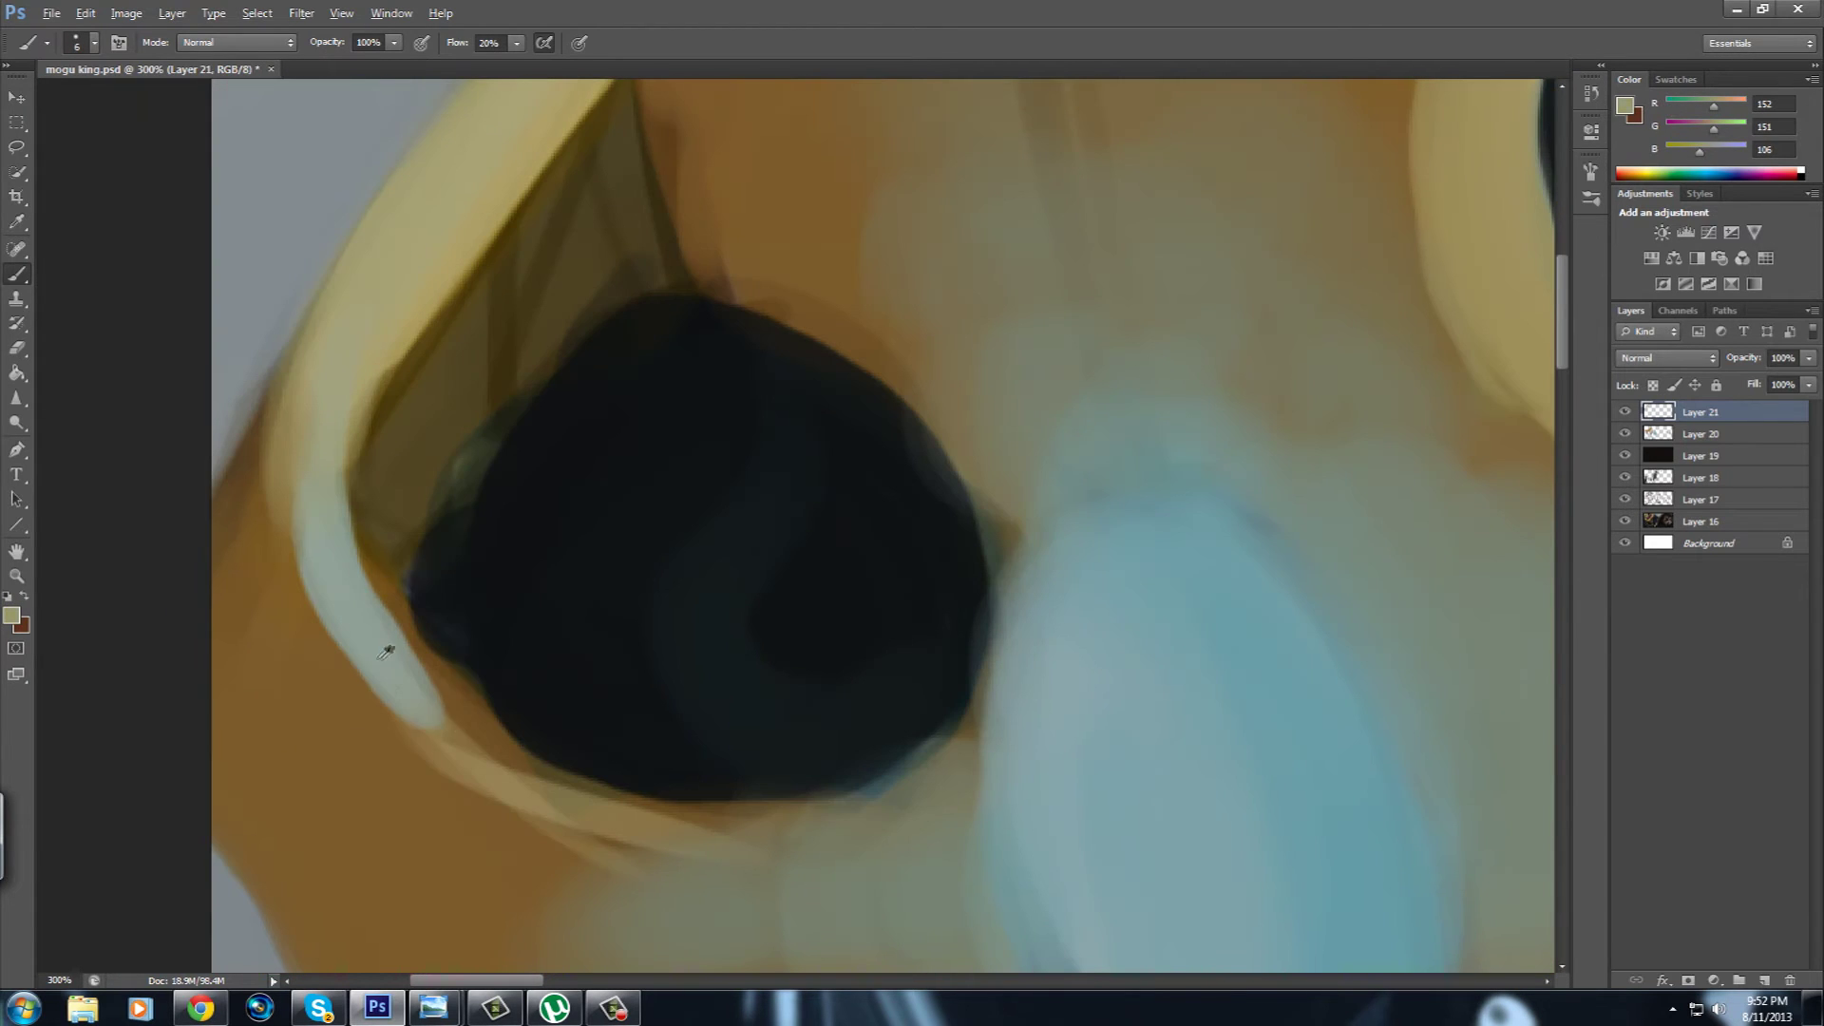
mouse_move(844, 592)
mouse_down()
mouse_move(619, 611)
mouse_move(416, 530)
mouse_up()
key(ctrl+minus)
key(ctrl+minus)
key(ctrl+minus)
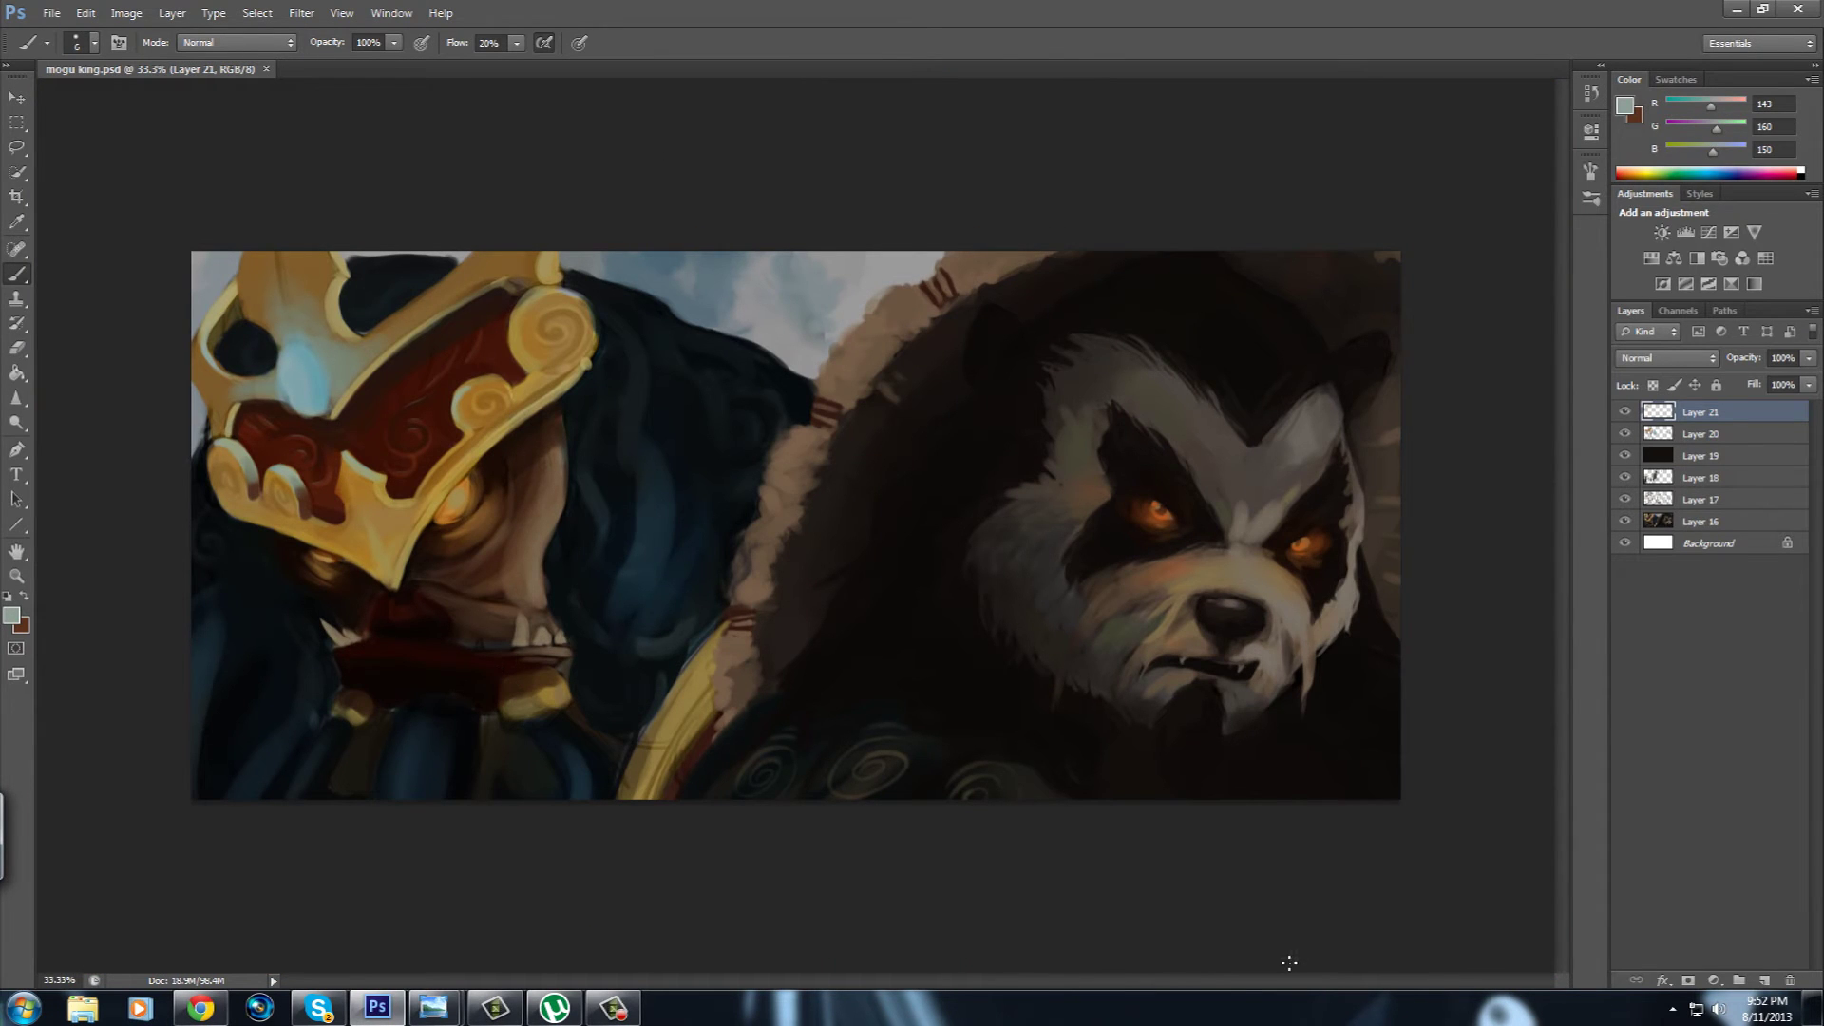
Compare the mogu face with Layer 20 hidden and shown, then save the painting.
click(1624, 434)
click(1624, 434)
click(1624, 434)
key(ctrl+s)
click(200, 1008)
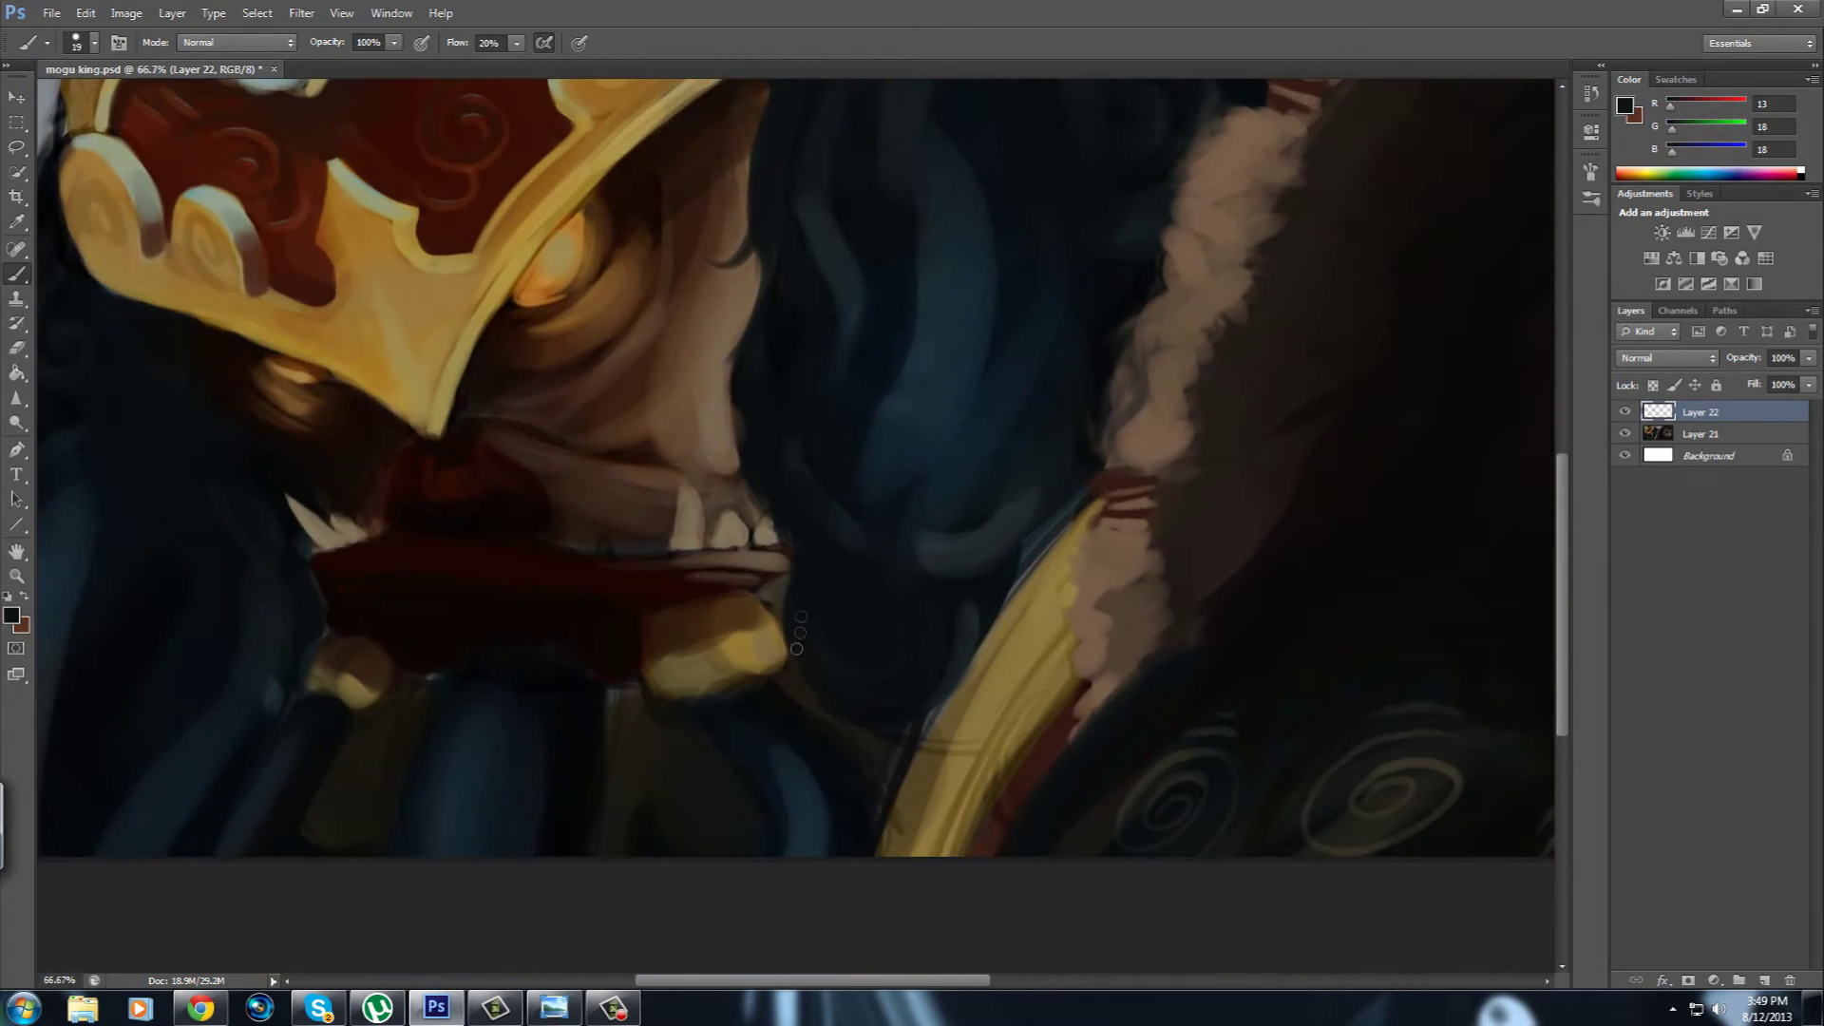
Paint dark blue-black strokes over the hair strands, adding a curved strand by the collar.
drag(698, 399, 489, 494)
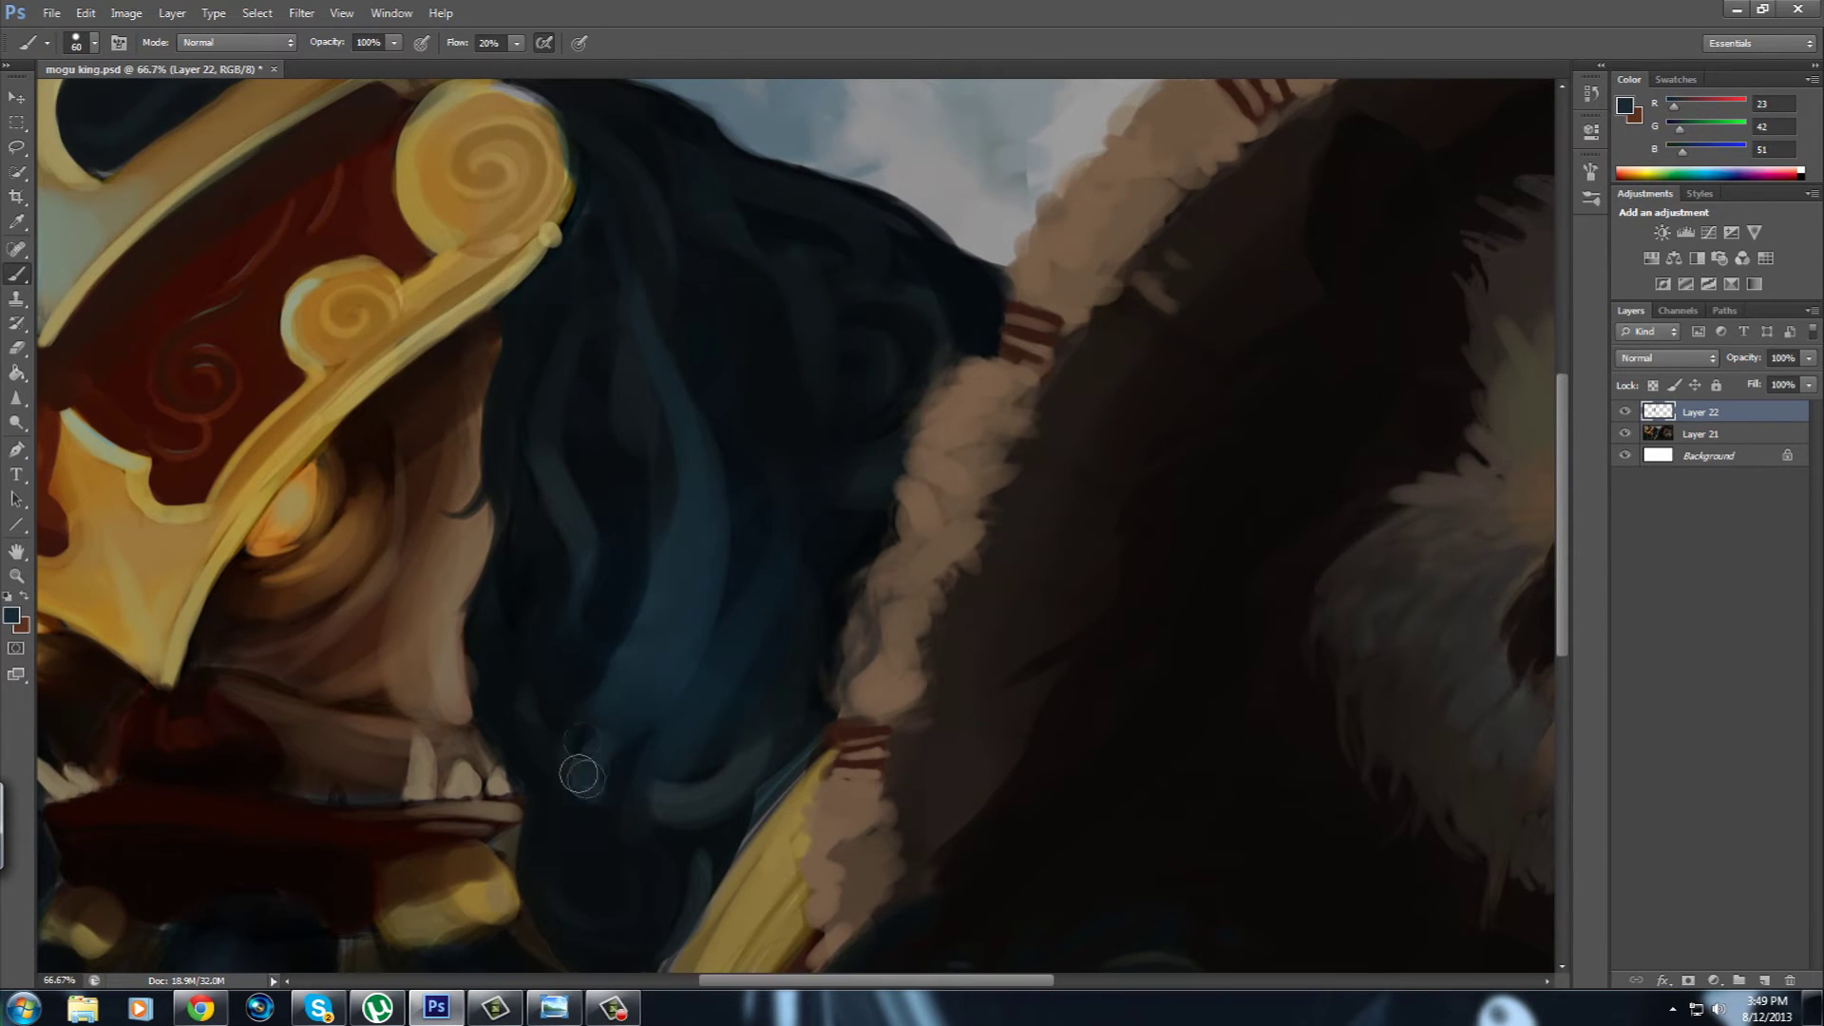
drag(570, 708, 611, 589)
alt+click(639, 494)
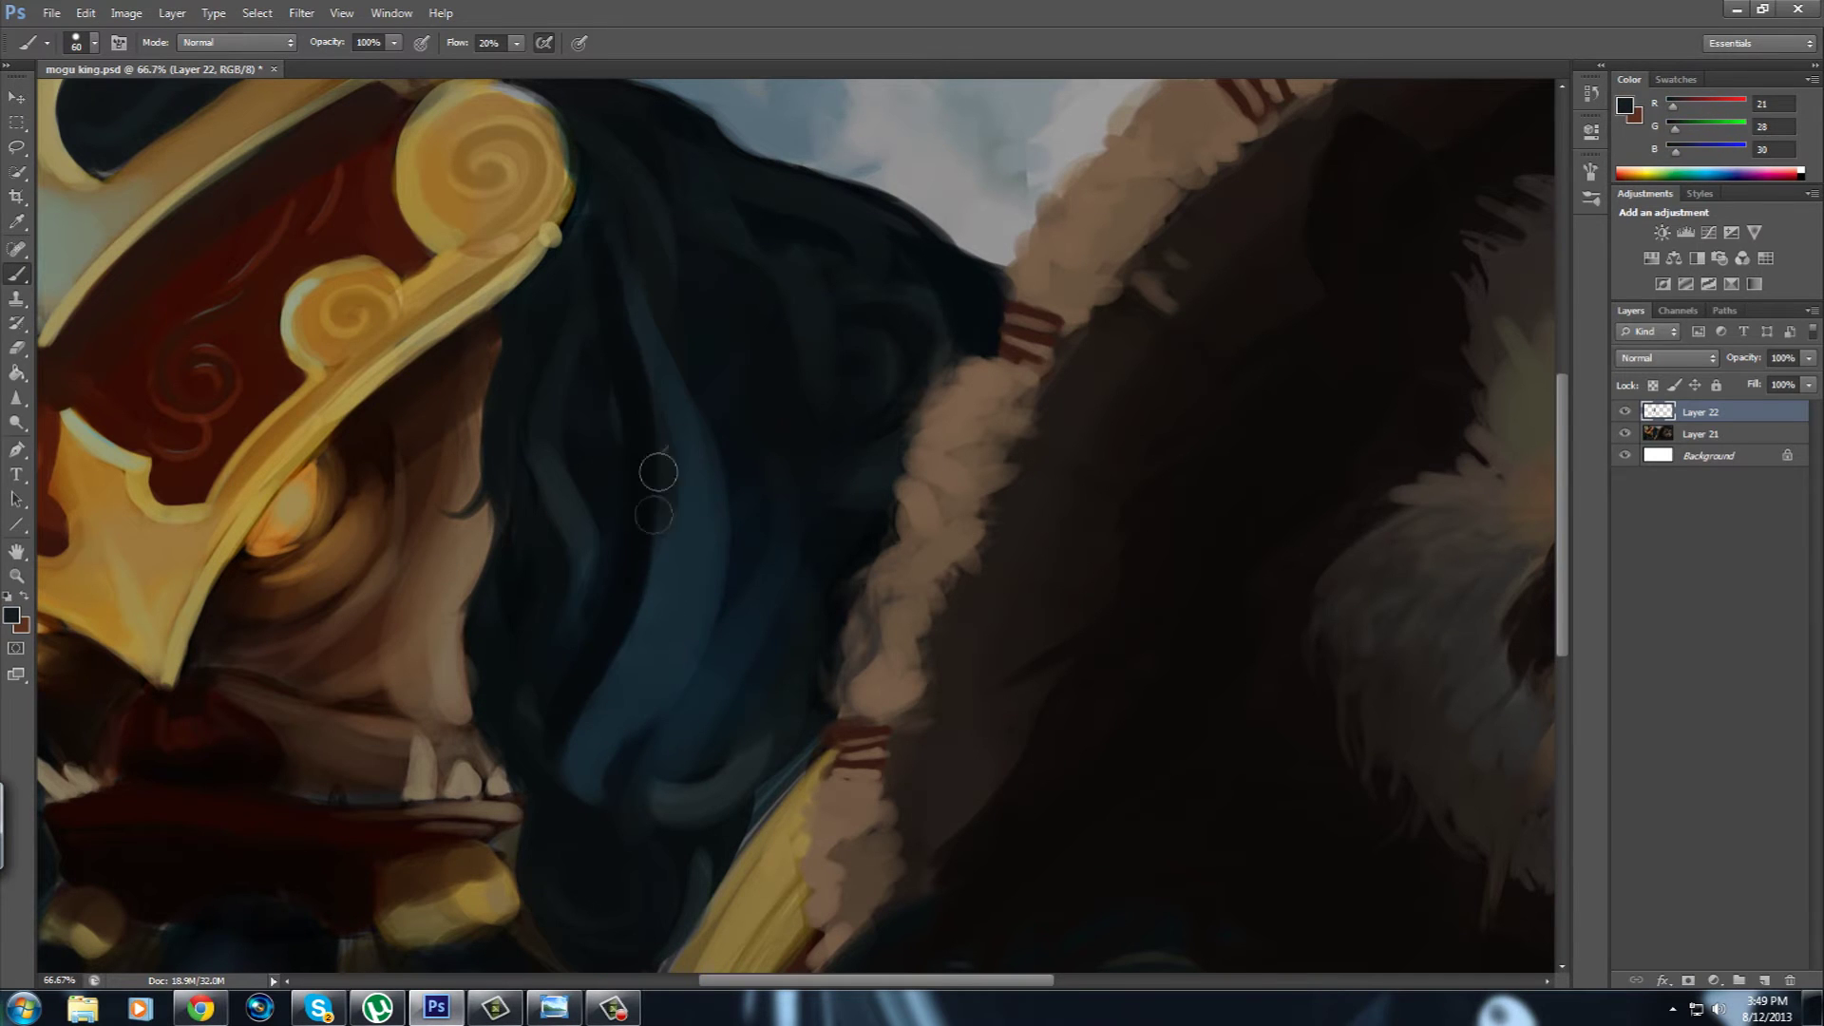
alt+click(595, 318)
mouse_move(799, 420)
mouse_down()
mouse_move(618, 558)
mouse_move(665, 456)
mouse_up()
key(bracketright)
key(bracketright)
key(bracketright)
key(bracketleft)
key(bracketleft)
key(bracketleft)
alt+click(773, 427)
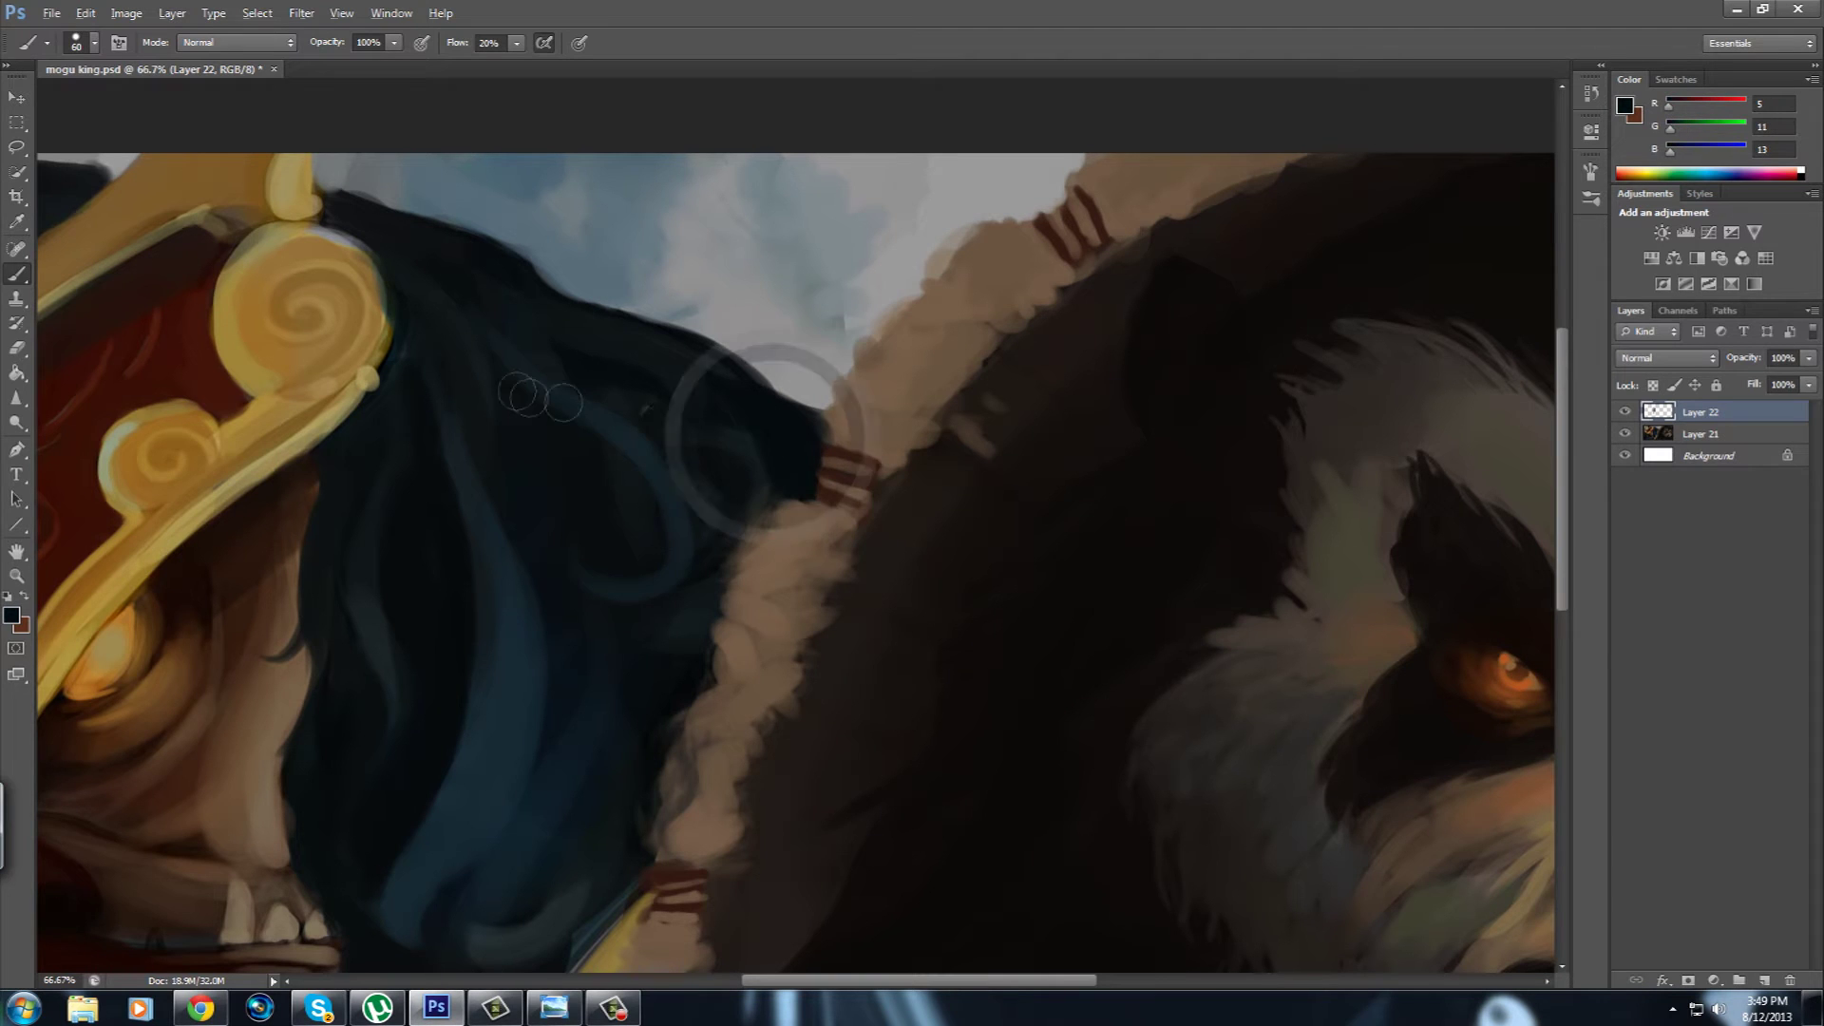
scroll(639, 561, up, 4)
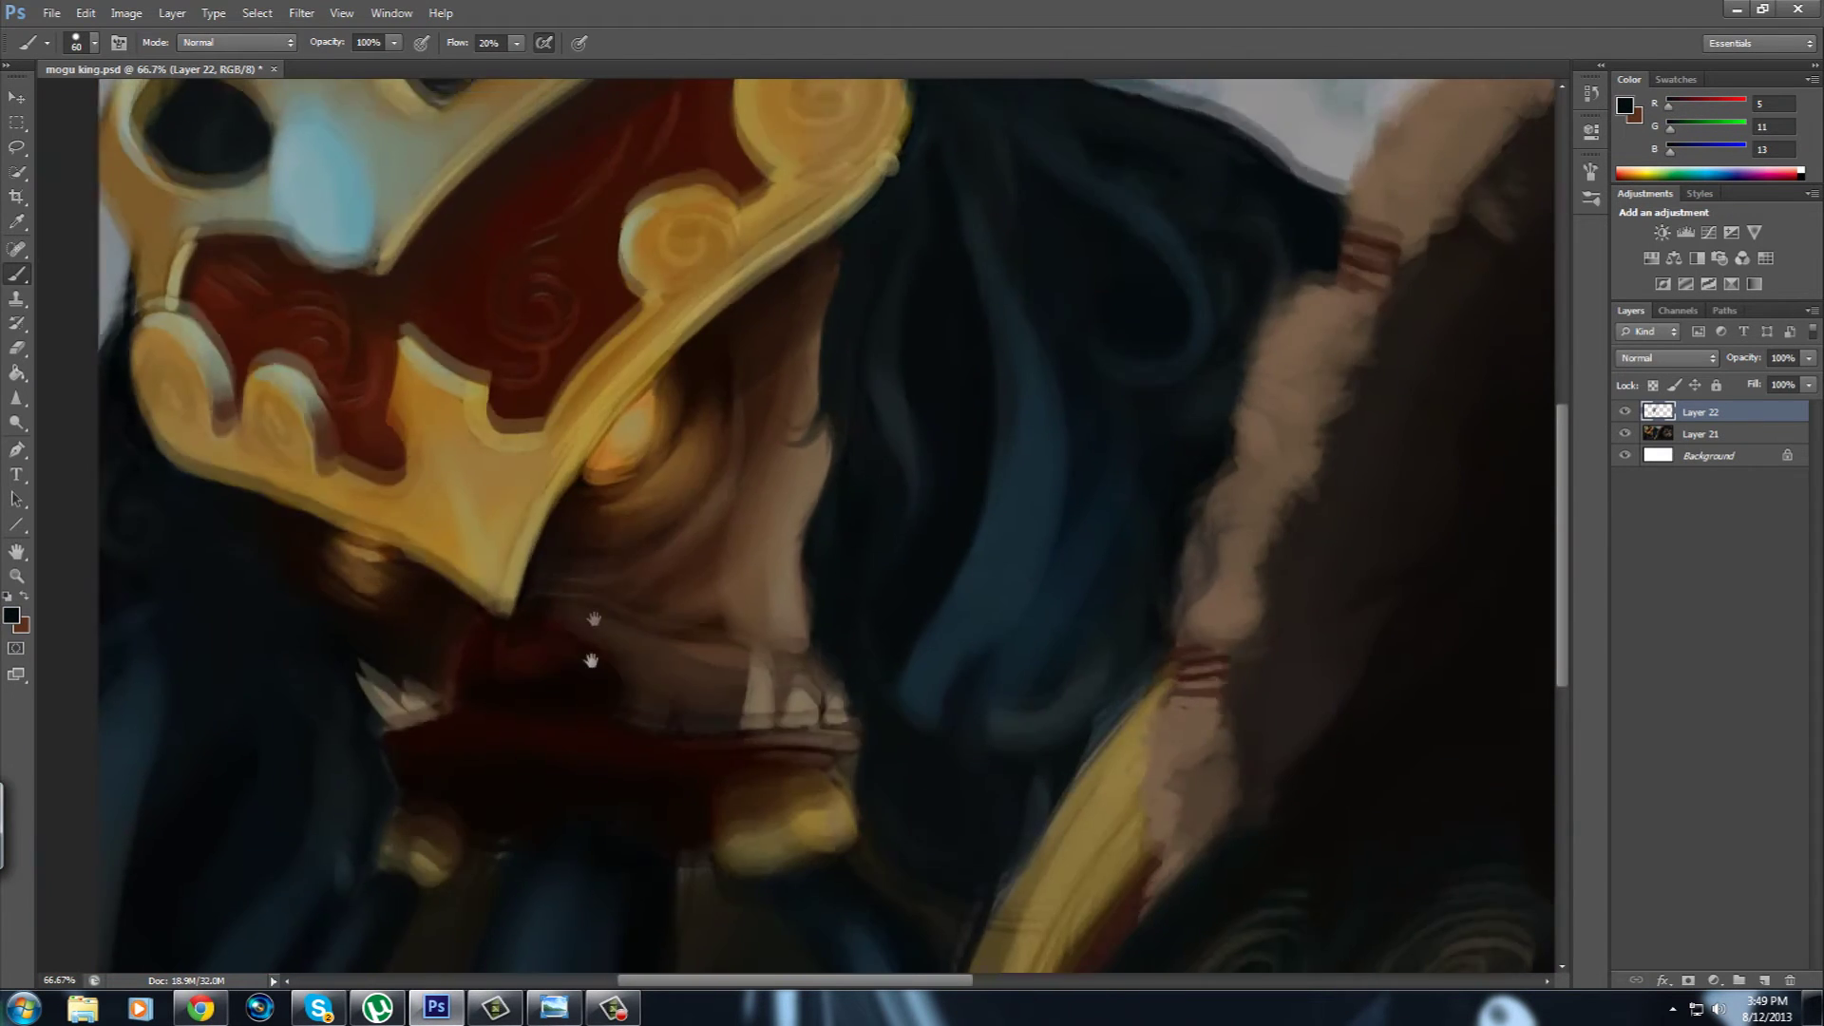
Darken the upper edge of the mogu's glowing eye with sampled browns.
alt+click(540, 358)
key(bracketleft)
key(bracketleft)
key(bracketleft)
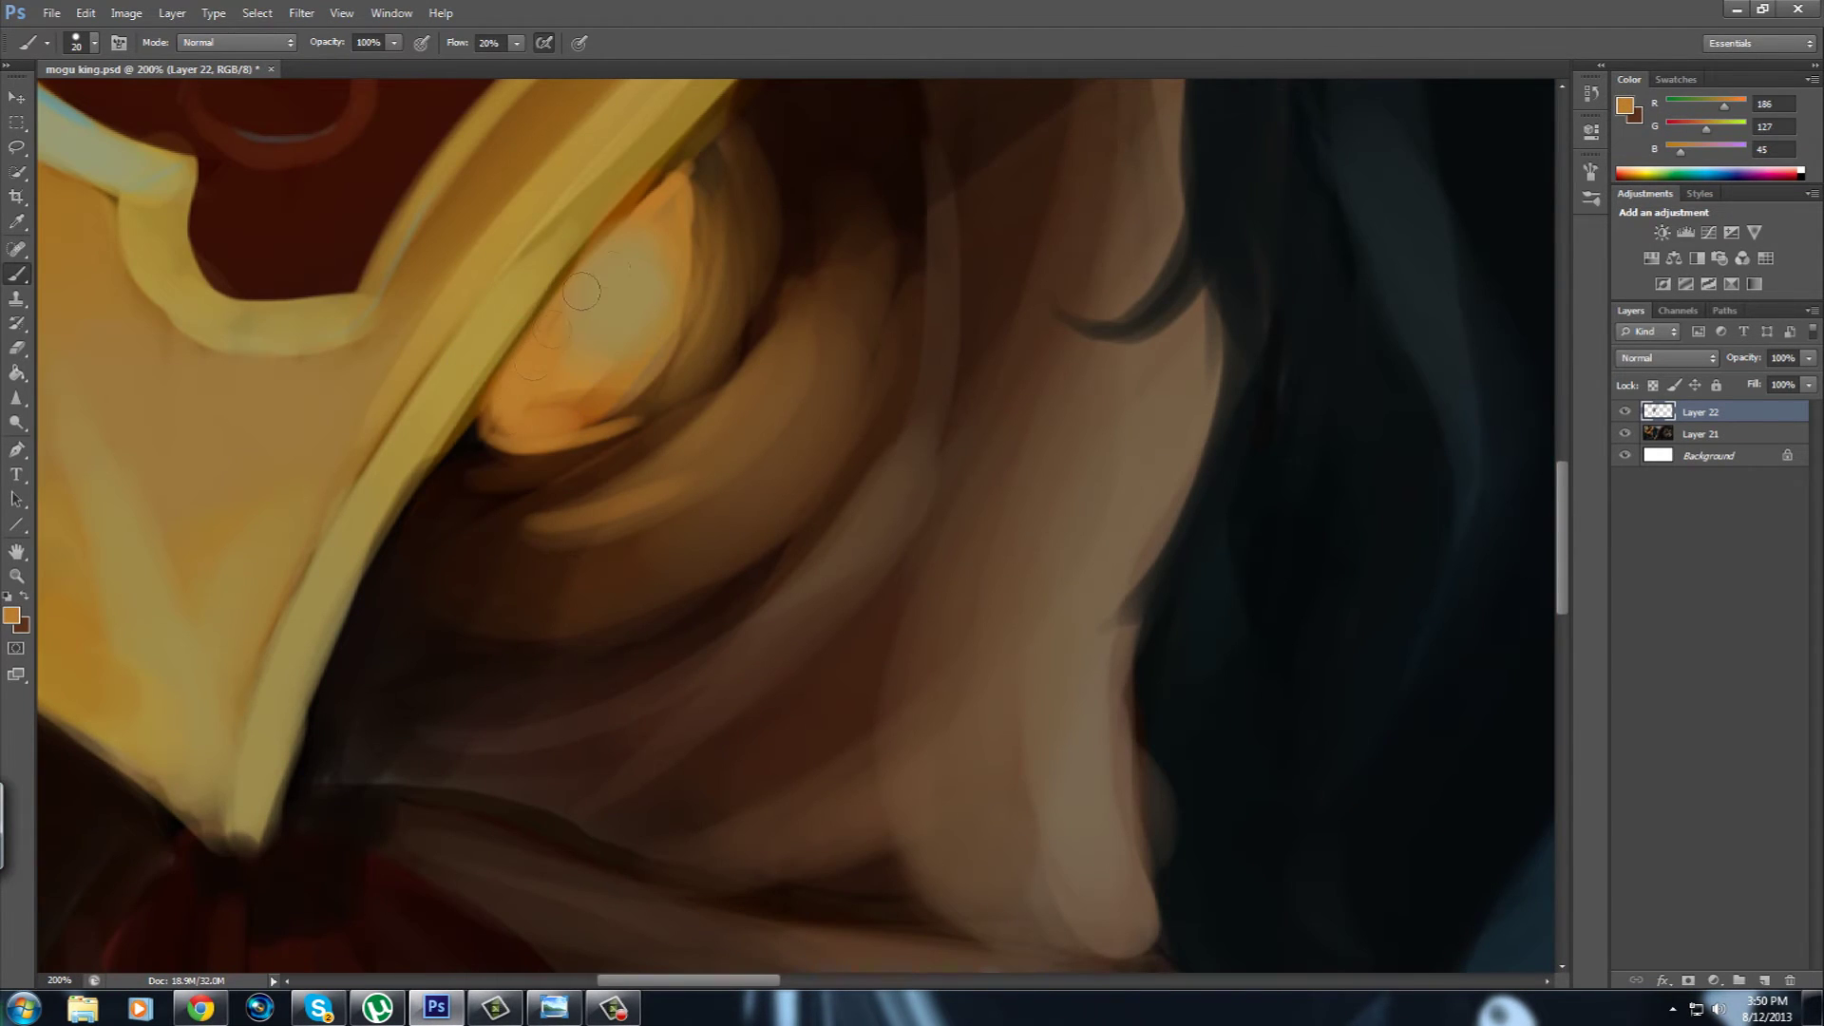
scroll(441, 568, up, 3)
key(bracketleft)
key(bracketleft)
key(bracketleft)
mouse_move(650, 338)
mouse_down()
mouse_move(517, 499)
mouse_move(694, 427)
mouse_up()
key(bracketright)
key(bracketright)
key(bracketright)
alt+click(536, 830)
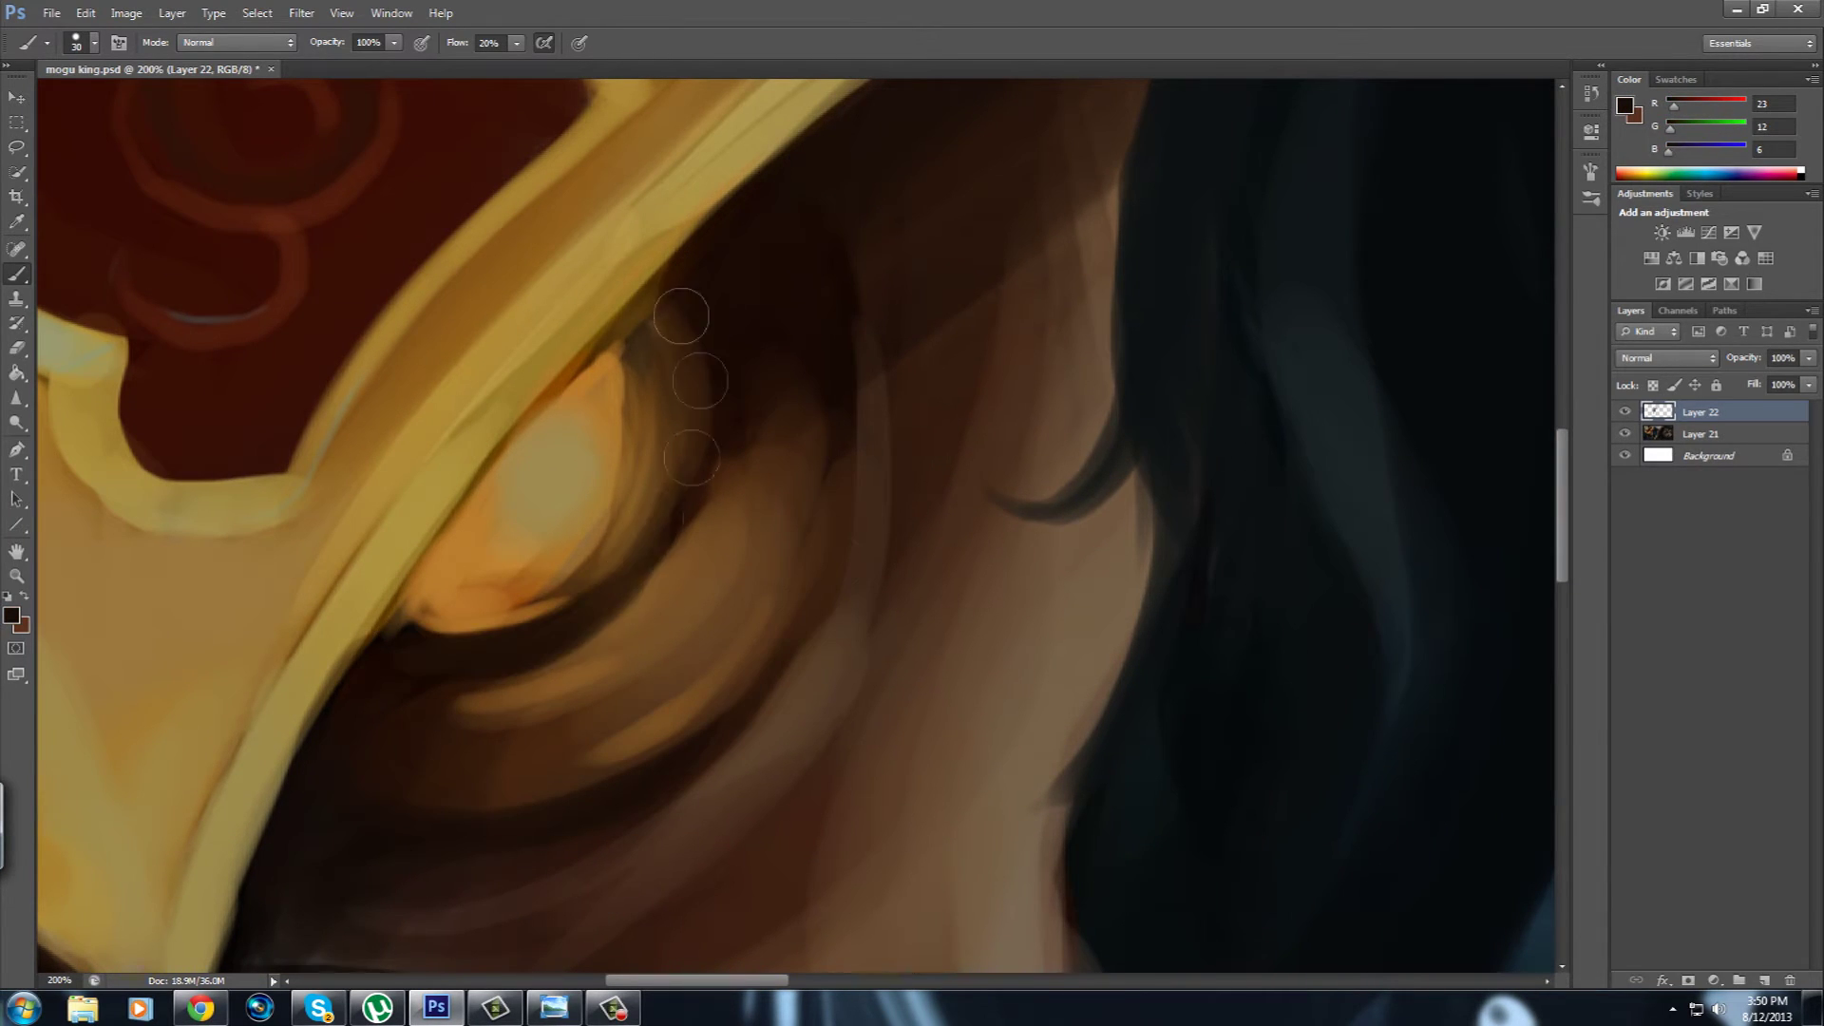
drag(627, 329, 692, 265)
drag(835, 488, 860, 519)
alt+click(608, 494)
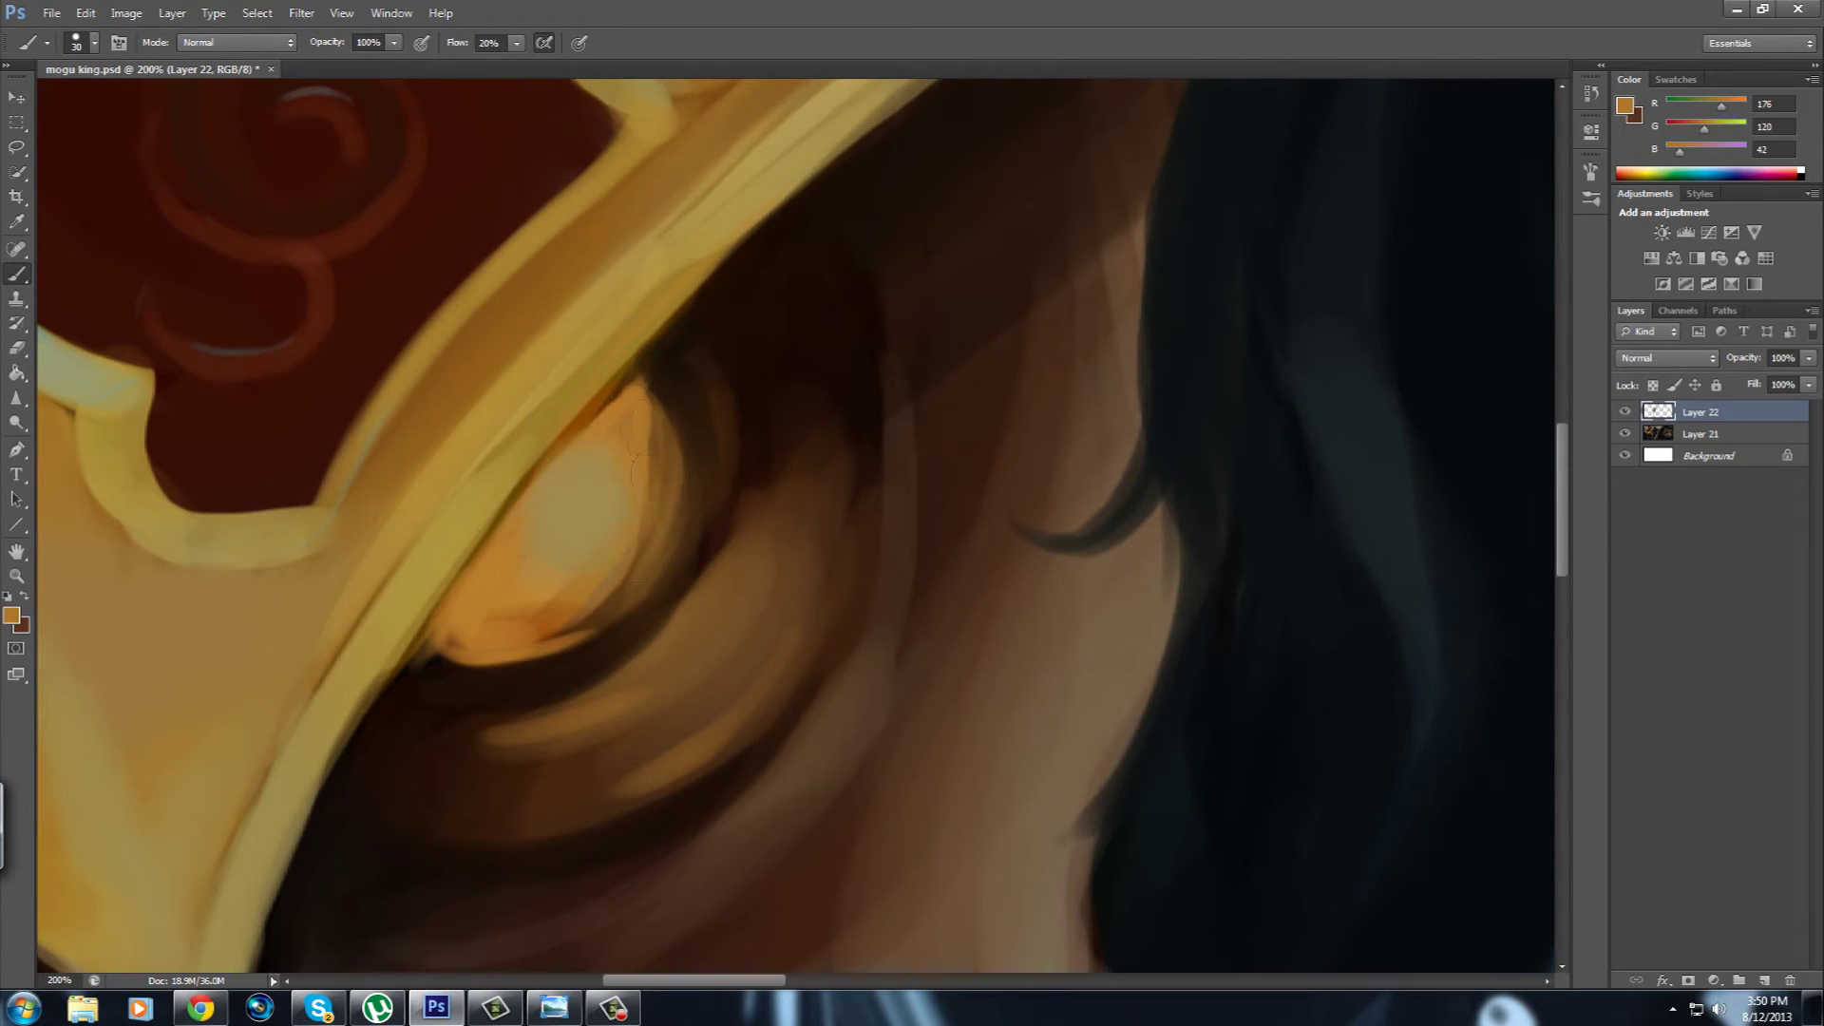
drag(518, 622, 679, 423)
alt+click(579, 468)
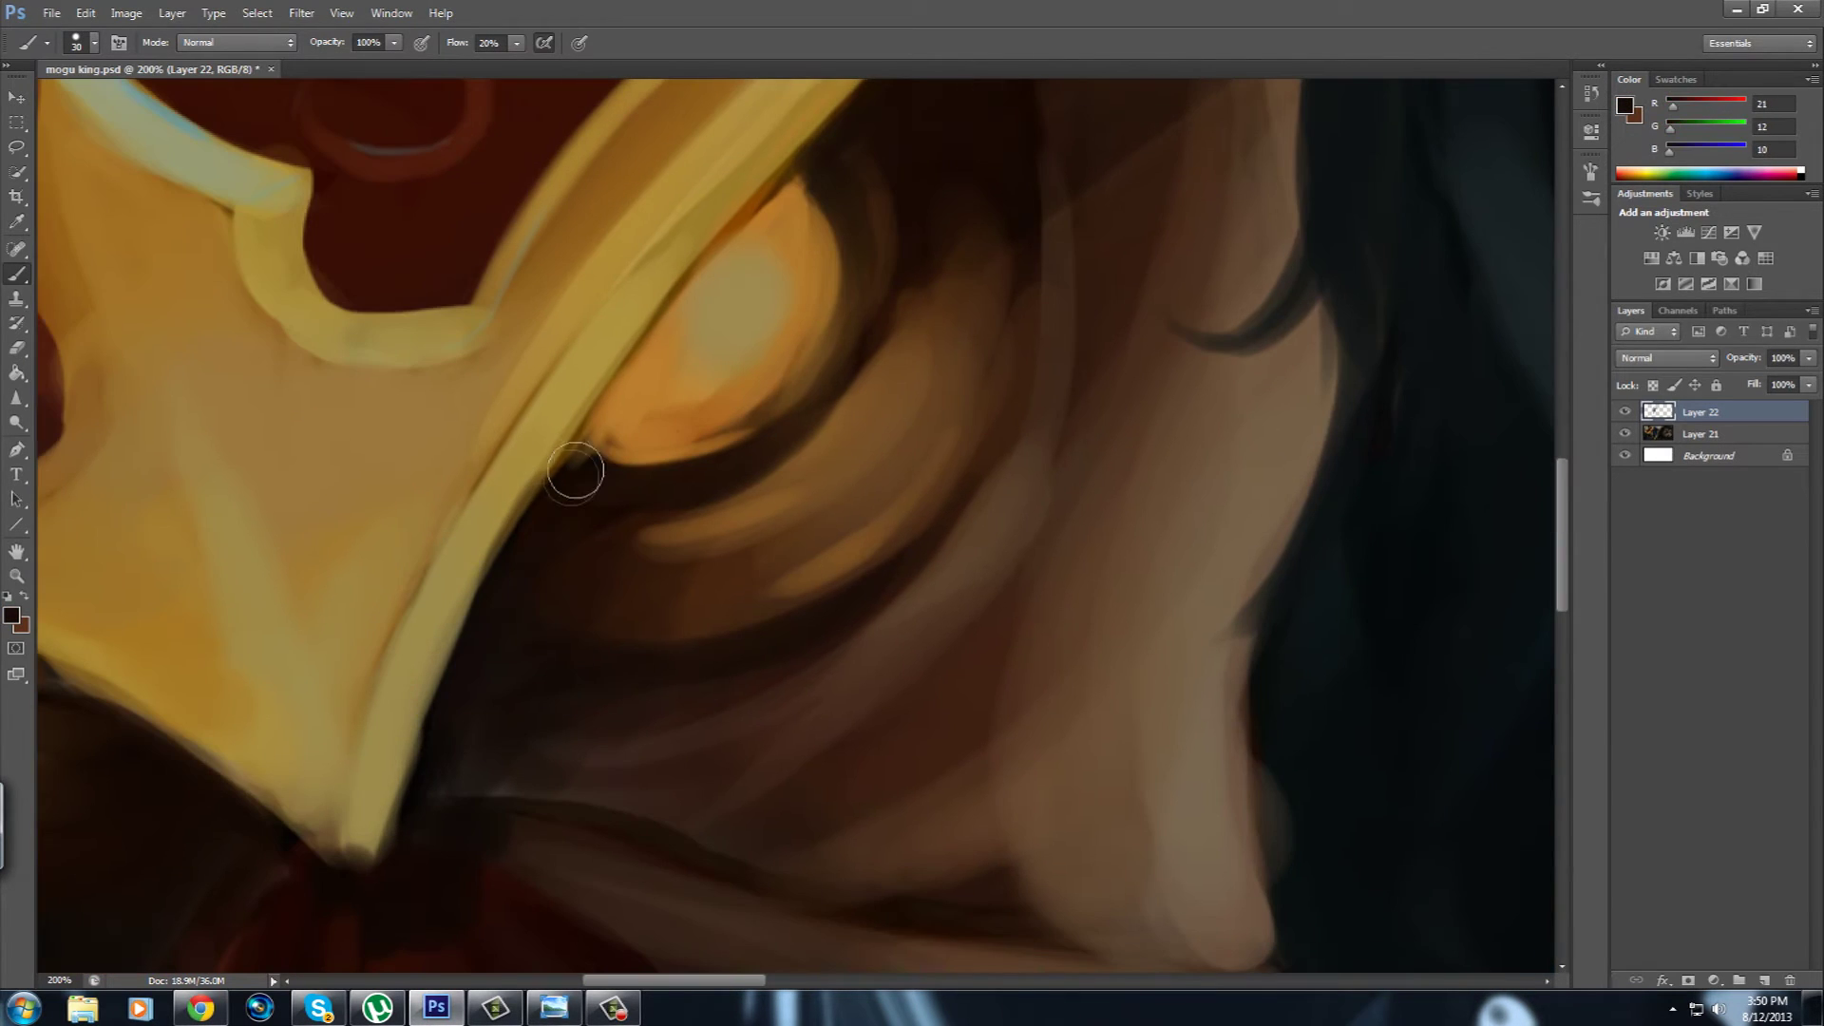
Paint lighter and darker browns over the red snout and blend its shadow.
drag(748, 703, 640, 570)
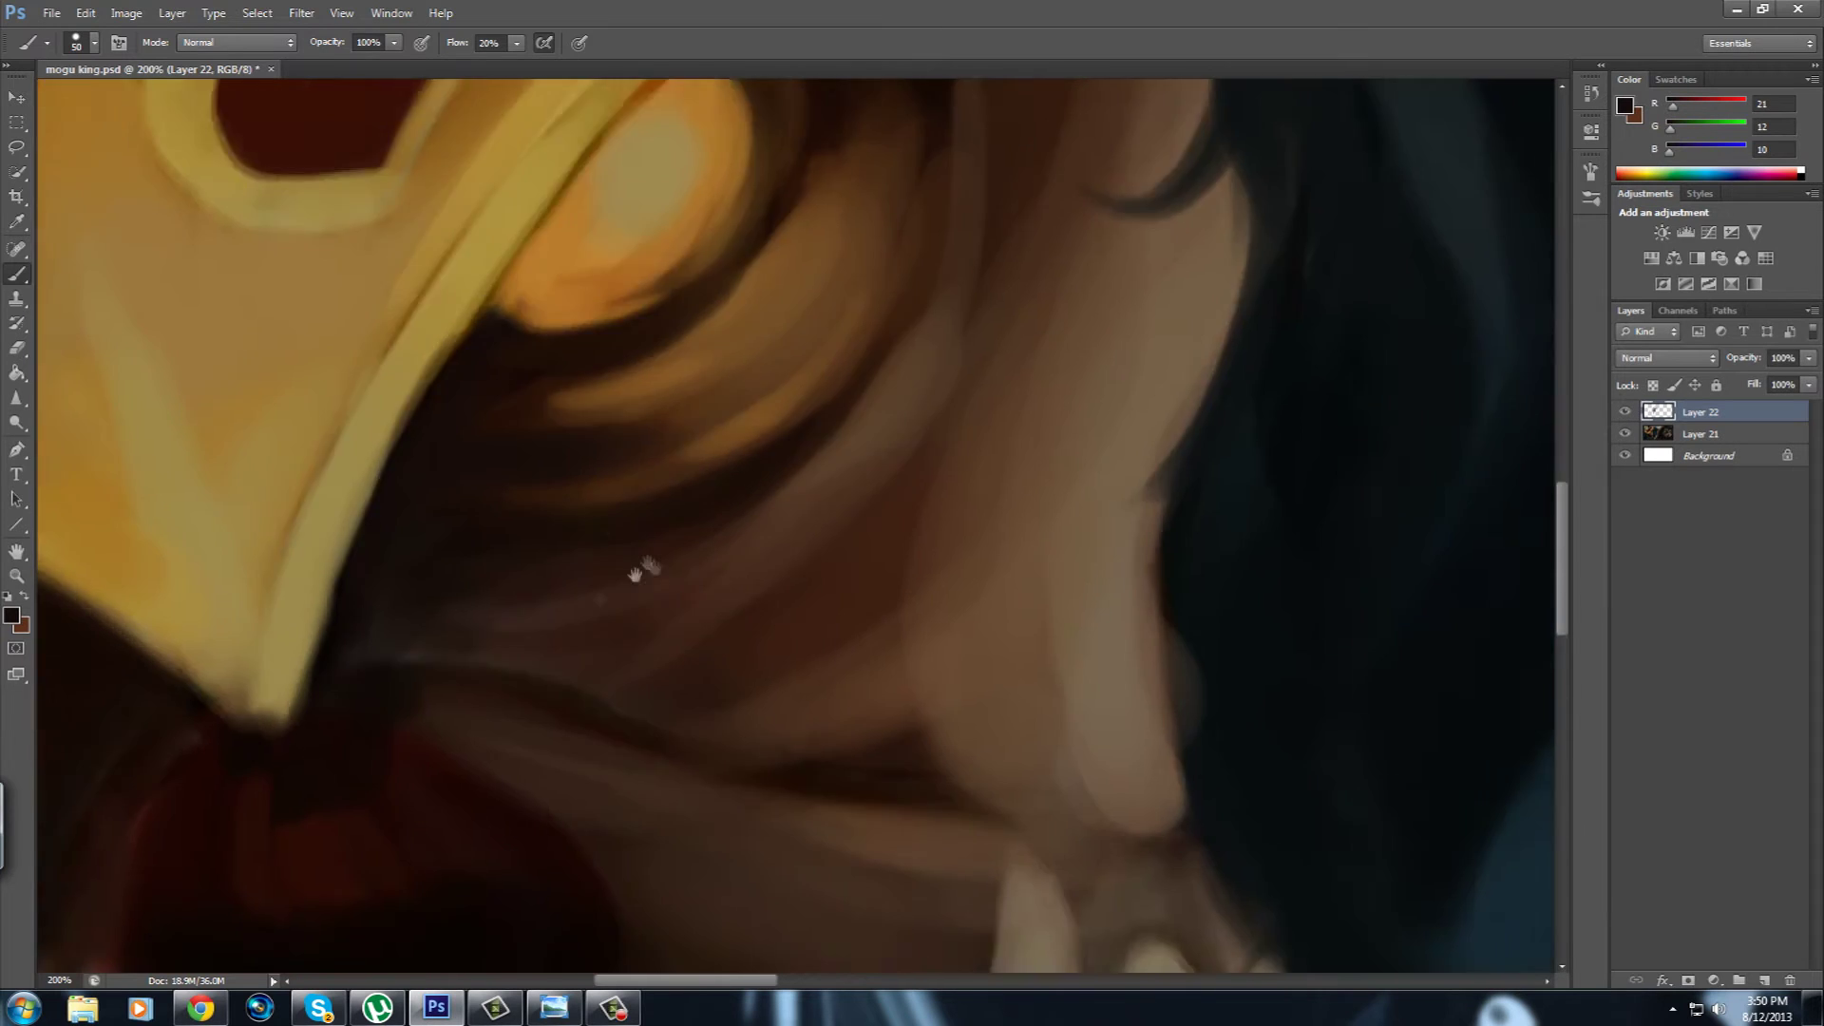
mouse_move(810, 596)
mouse_down()
mouse_move(839, 453)
mouse_move(924, 486)
mouse_up()
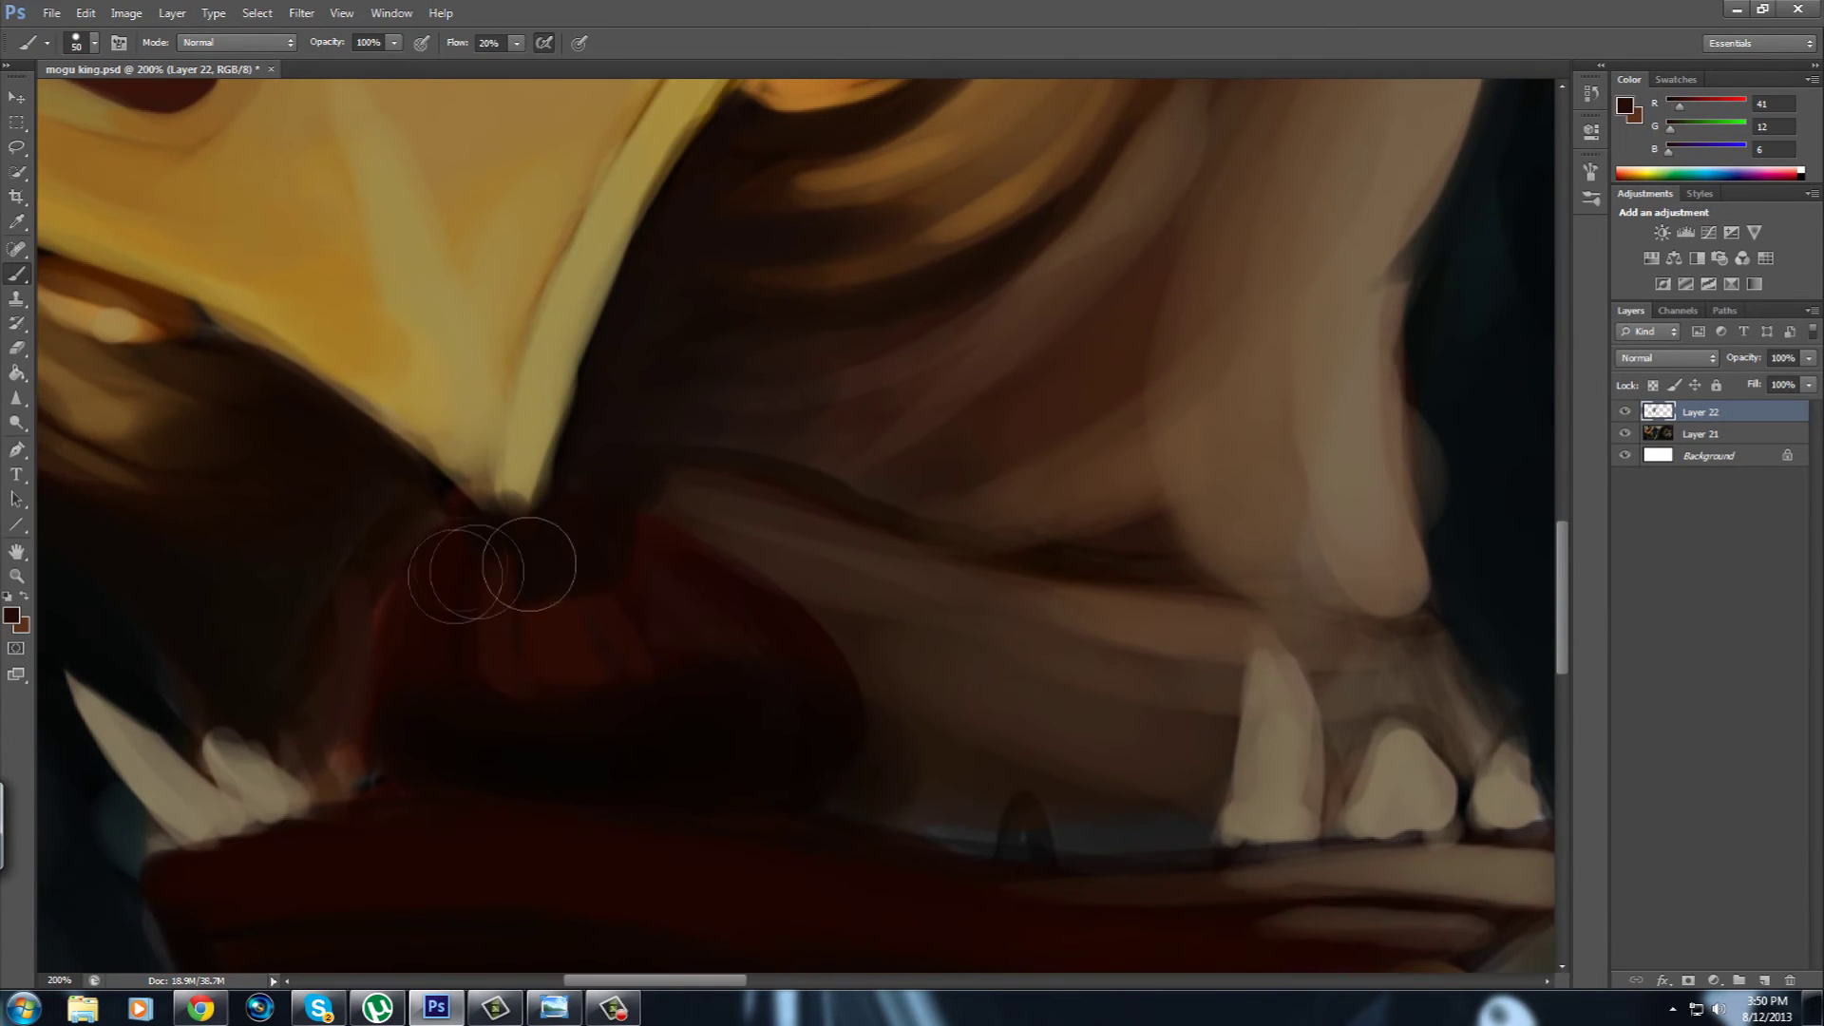
alt+click(784, 548)
drag(541, 567, 481, 725)
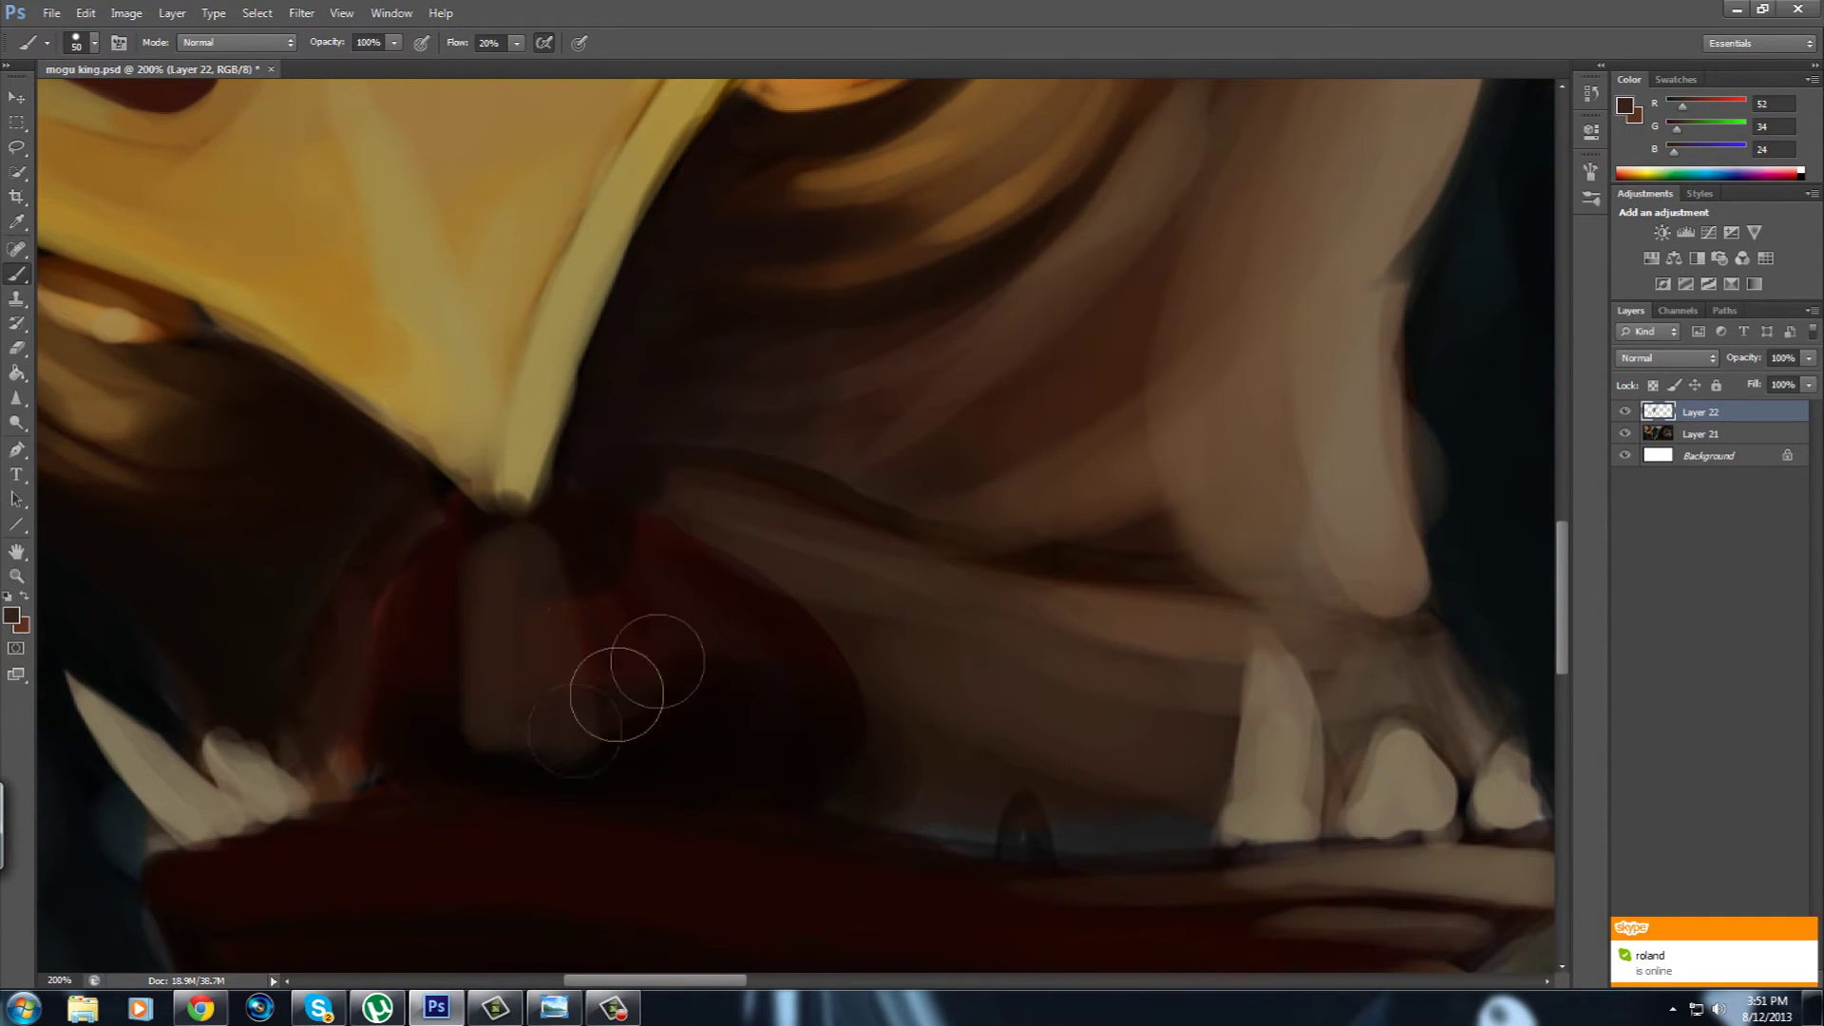
alt+click(662, 506)
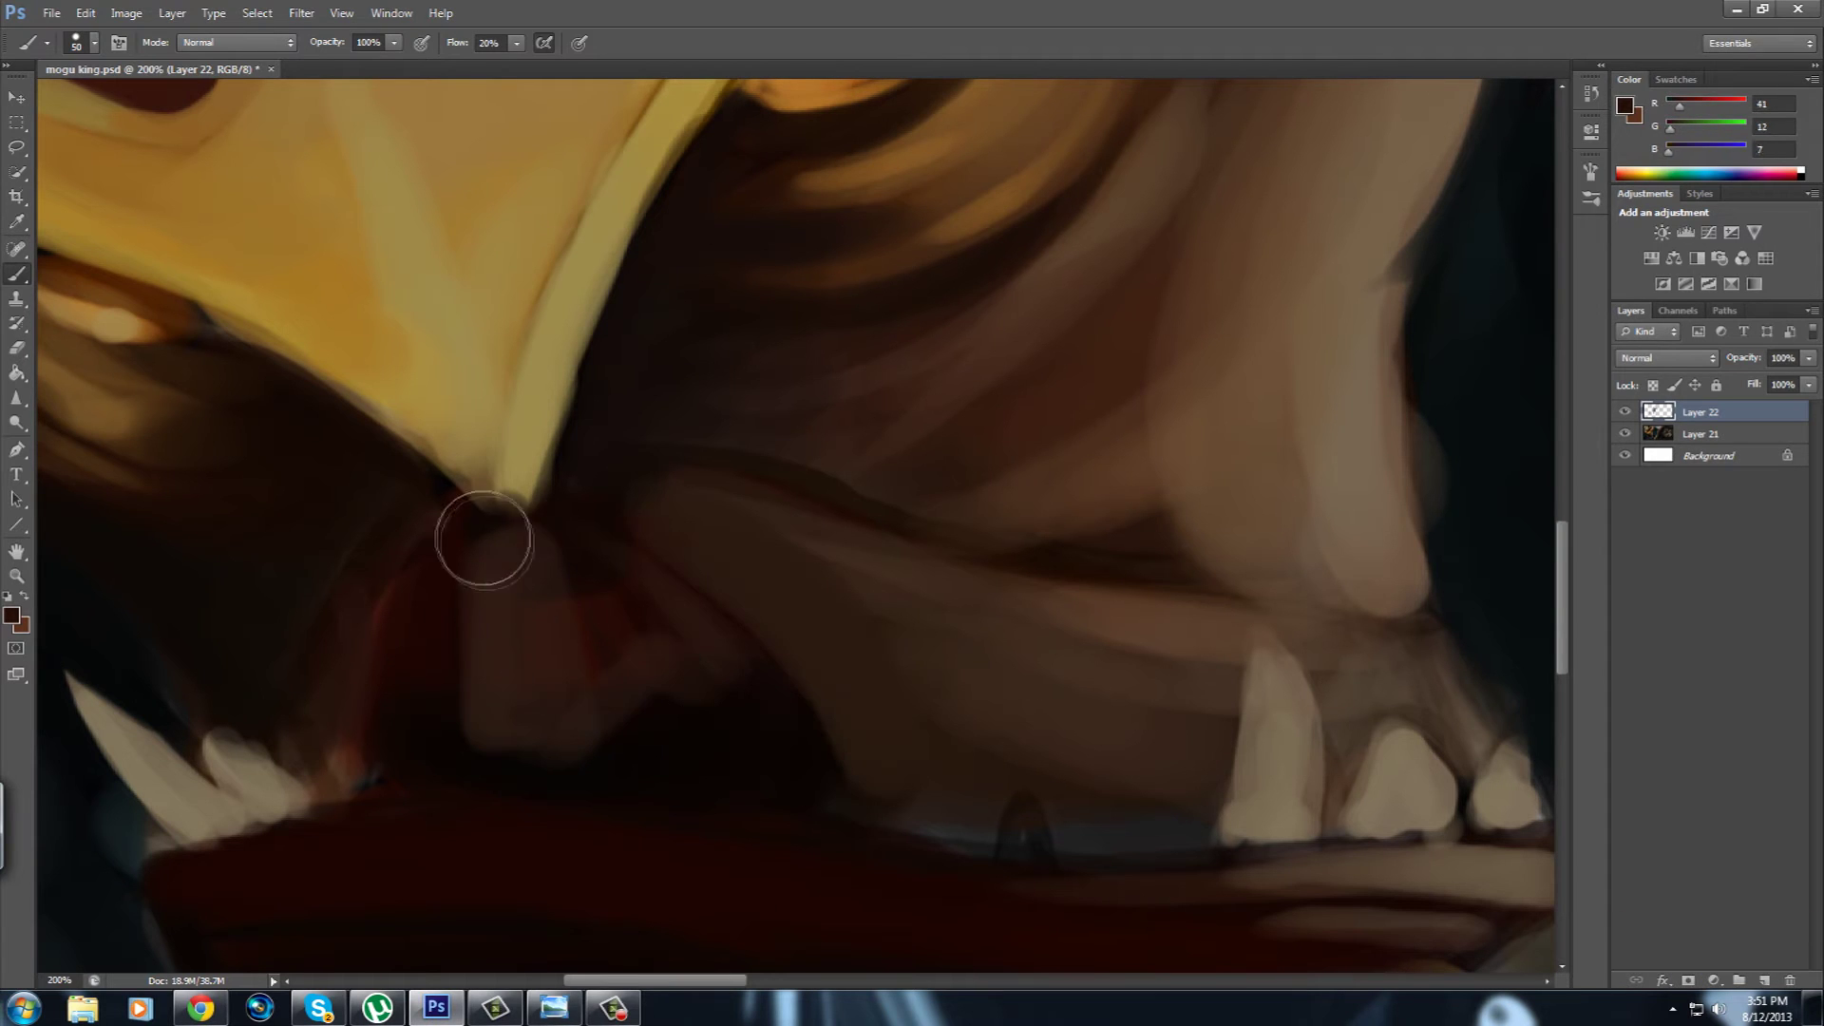
drag(480, 529, 481, 630)
alt+click(535, 449)
key(bracketleft)
key(bracketleft)
key(bracketleft)
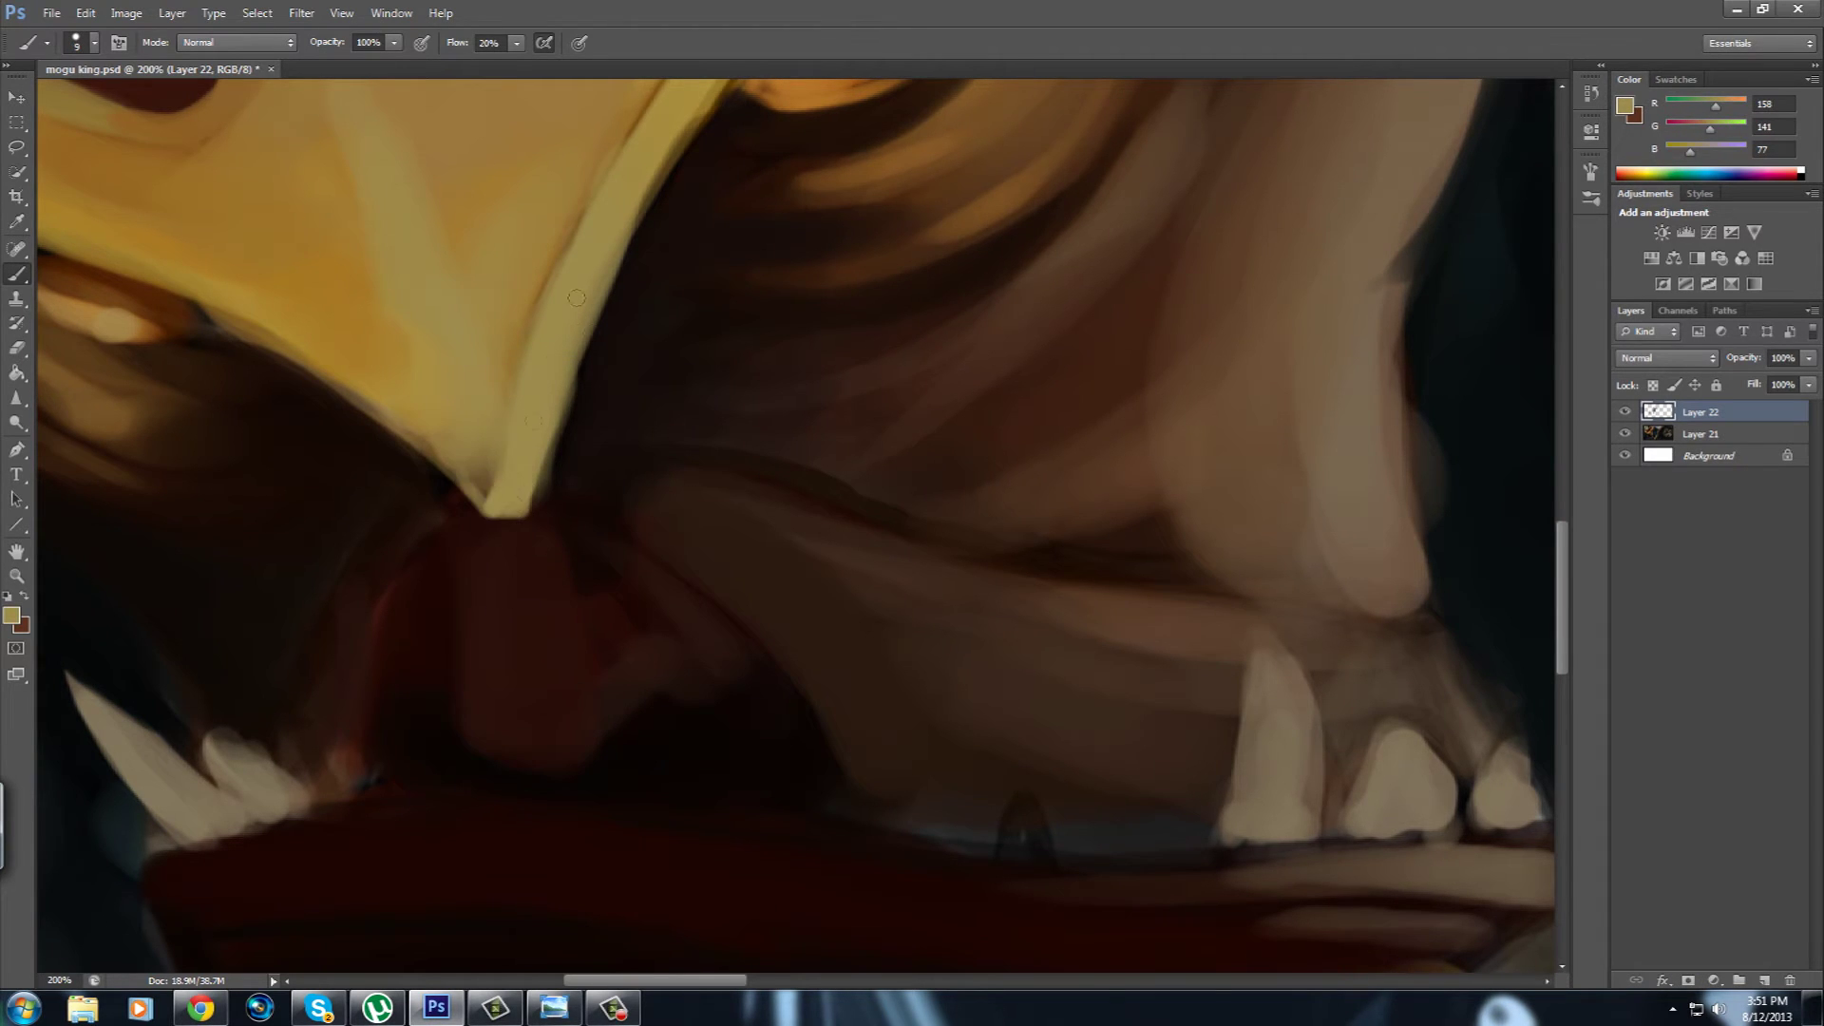
scroll(513, 504, down, 2)
alt+click(416, 644)
alt+click(611, 712)
mouse_move(610, 712)
mouse_down()
mouse_move(757, 602)
mouse_move(793, 671)
mouse_up()
Paint dark red over the brown area beside the snout.
alt+click(1139, 708)
scroll(858, 687, left, 5)
key(bracketright)
key(bracketright)
key(bracketleft)
key(bracketleft)
key(bracketleft)
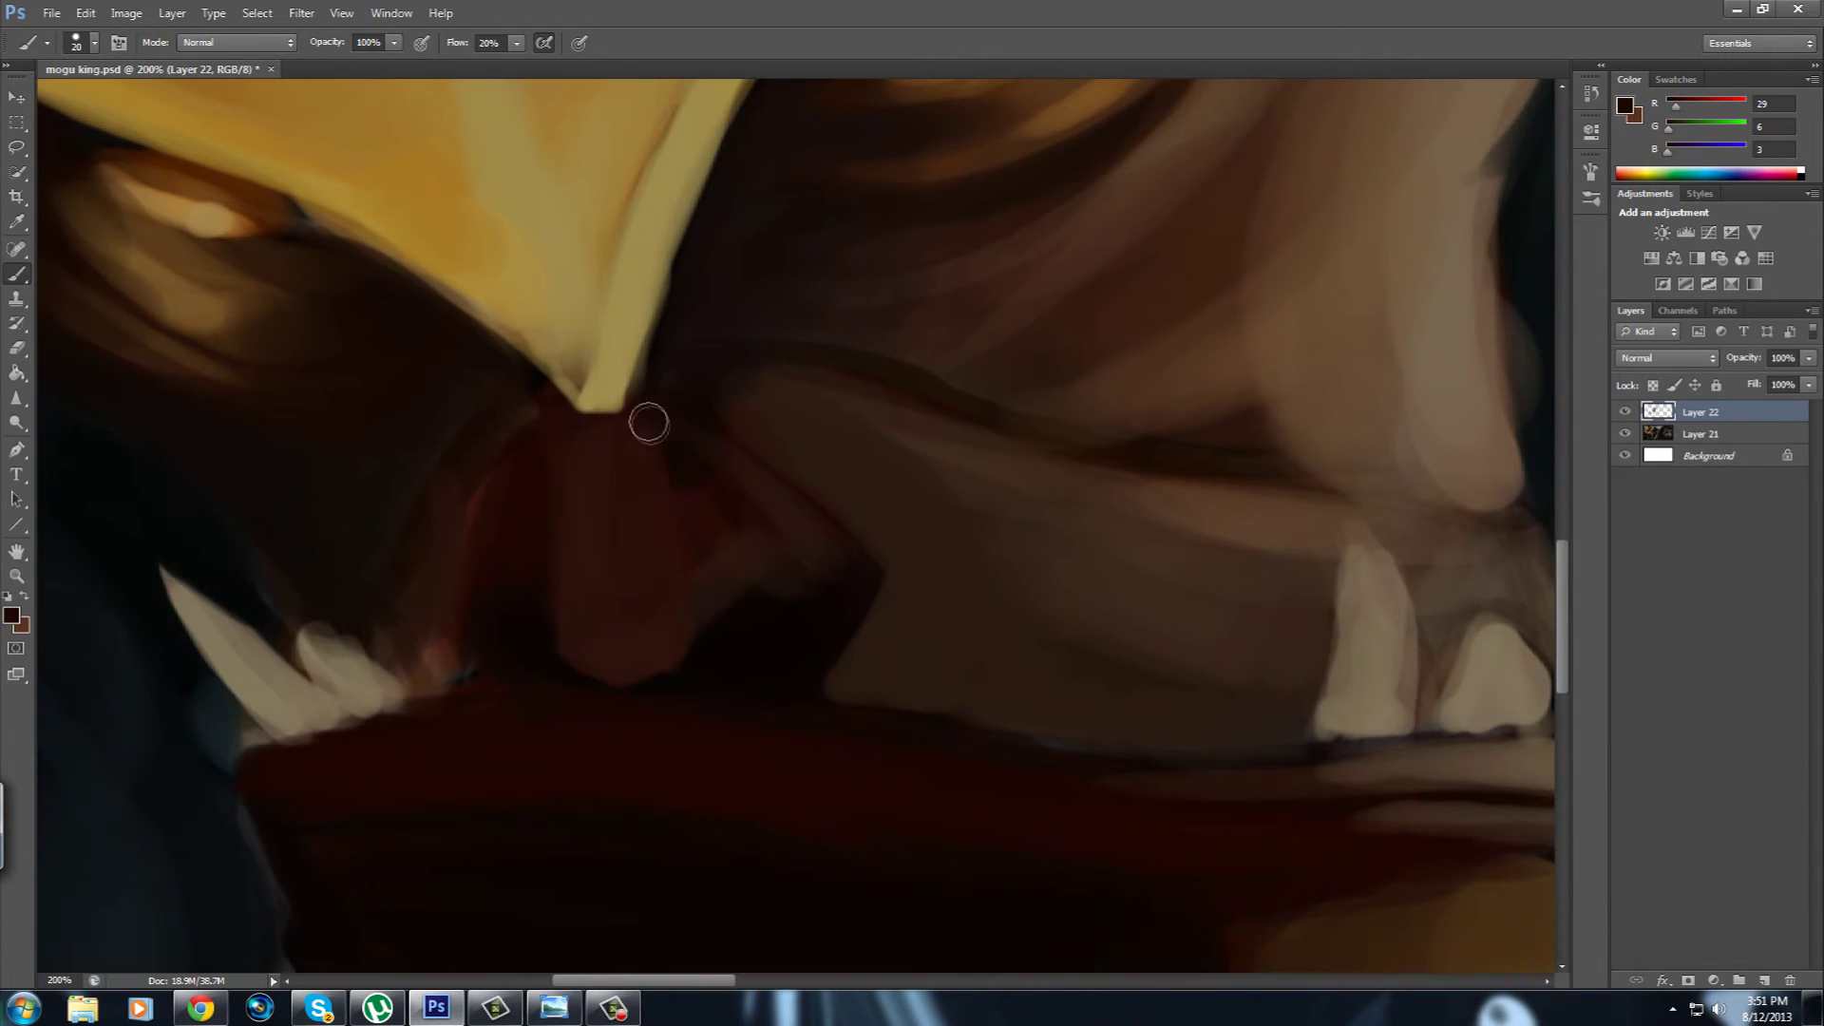
drag(797, 582, 711, 531)
alt+click(520, 573)
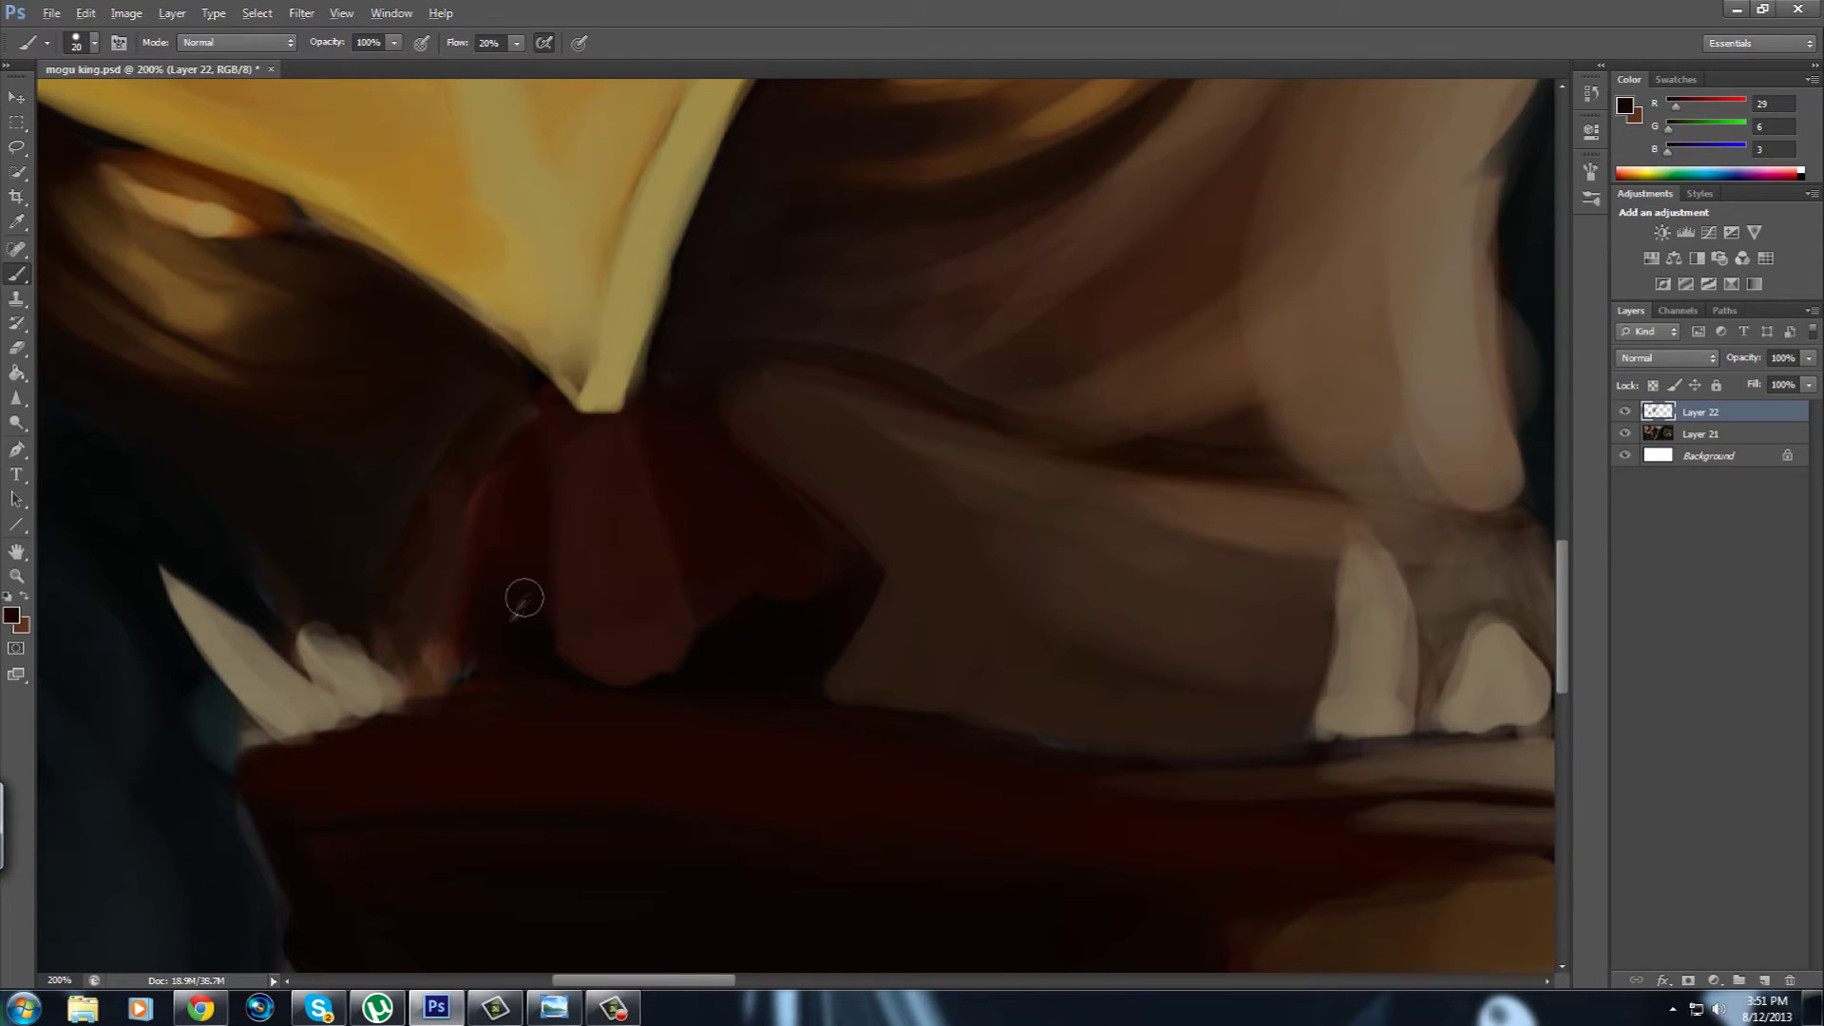
scroll(506, 494, up, 3)
key(bracketright)
key(bracketright)
alt+click(581, 700)
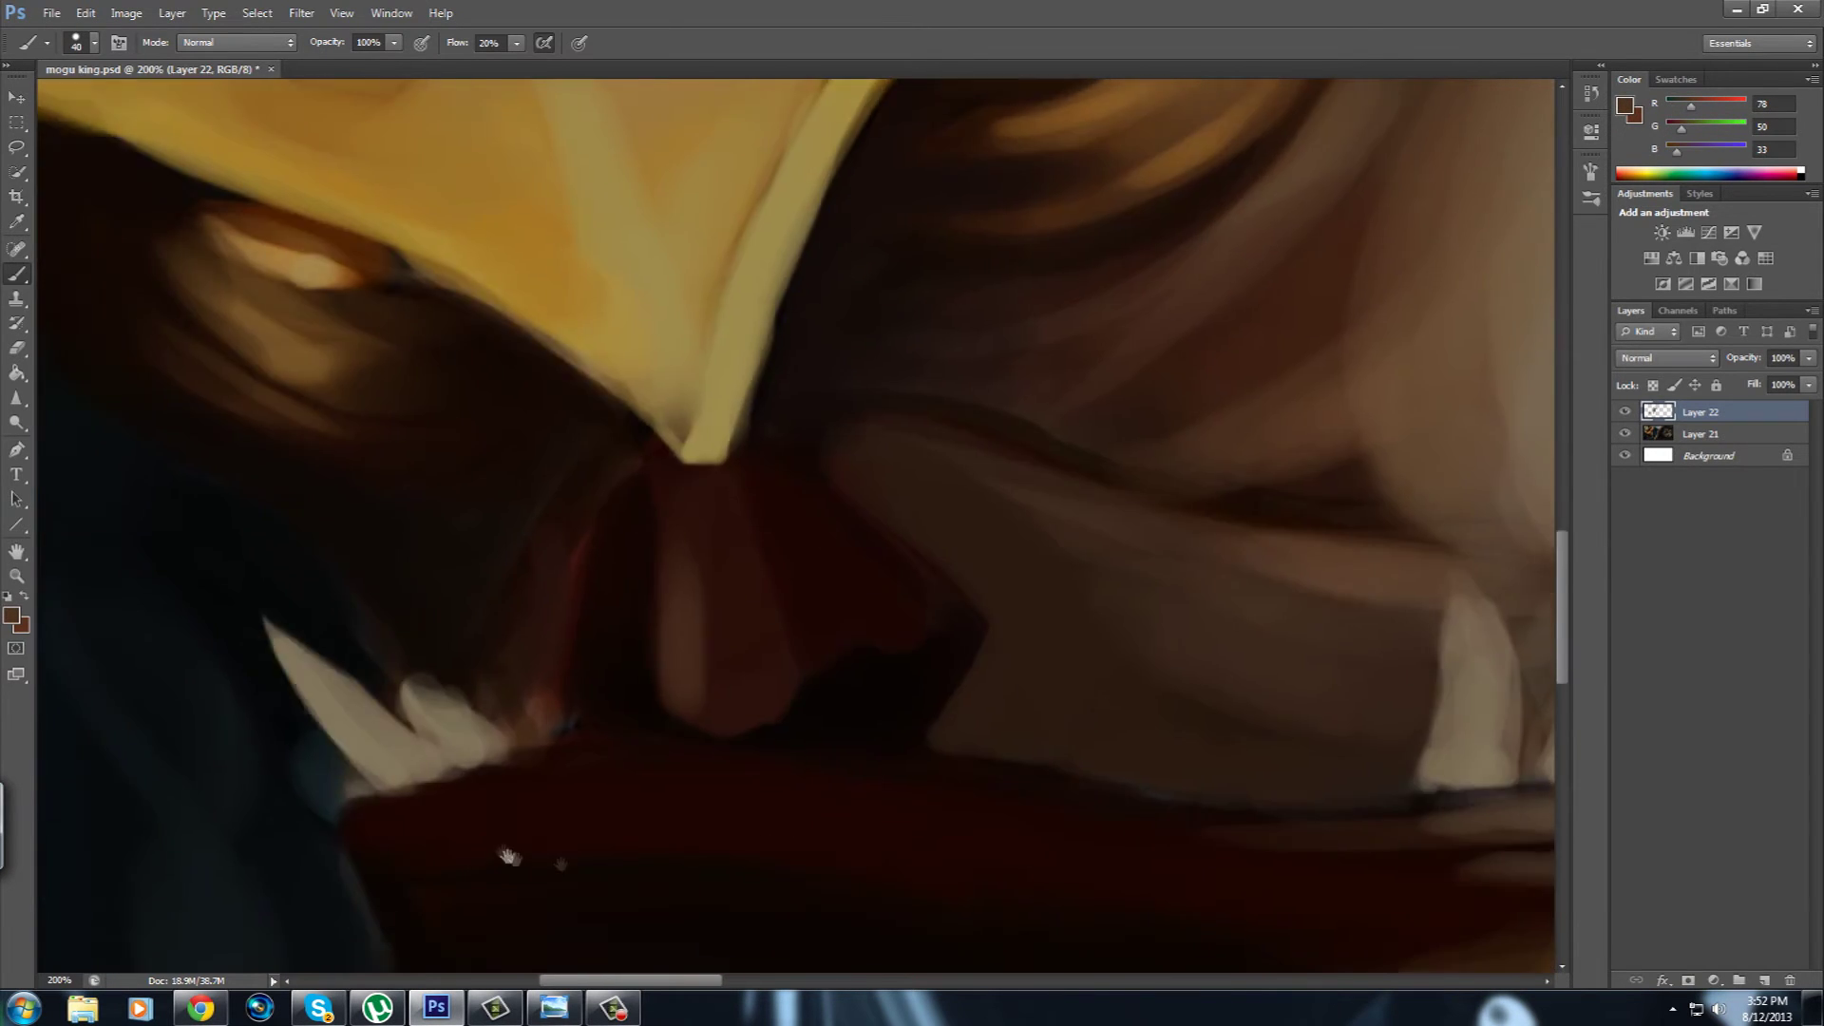
Brighten the eye highlight with golden orange and add a khaki light edge on the crown tip.
drag(588, 807, 1025, 969)
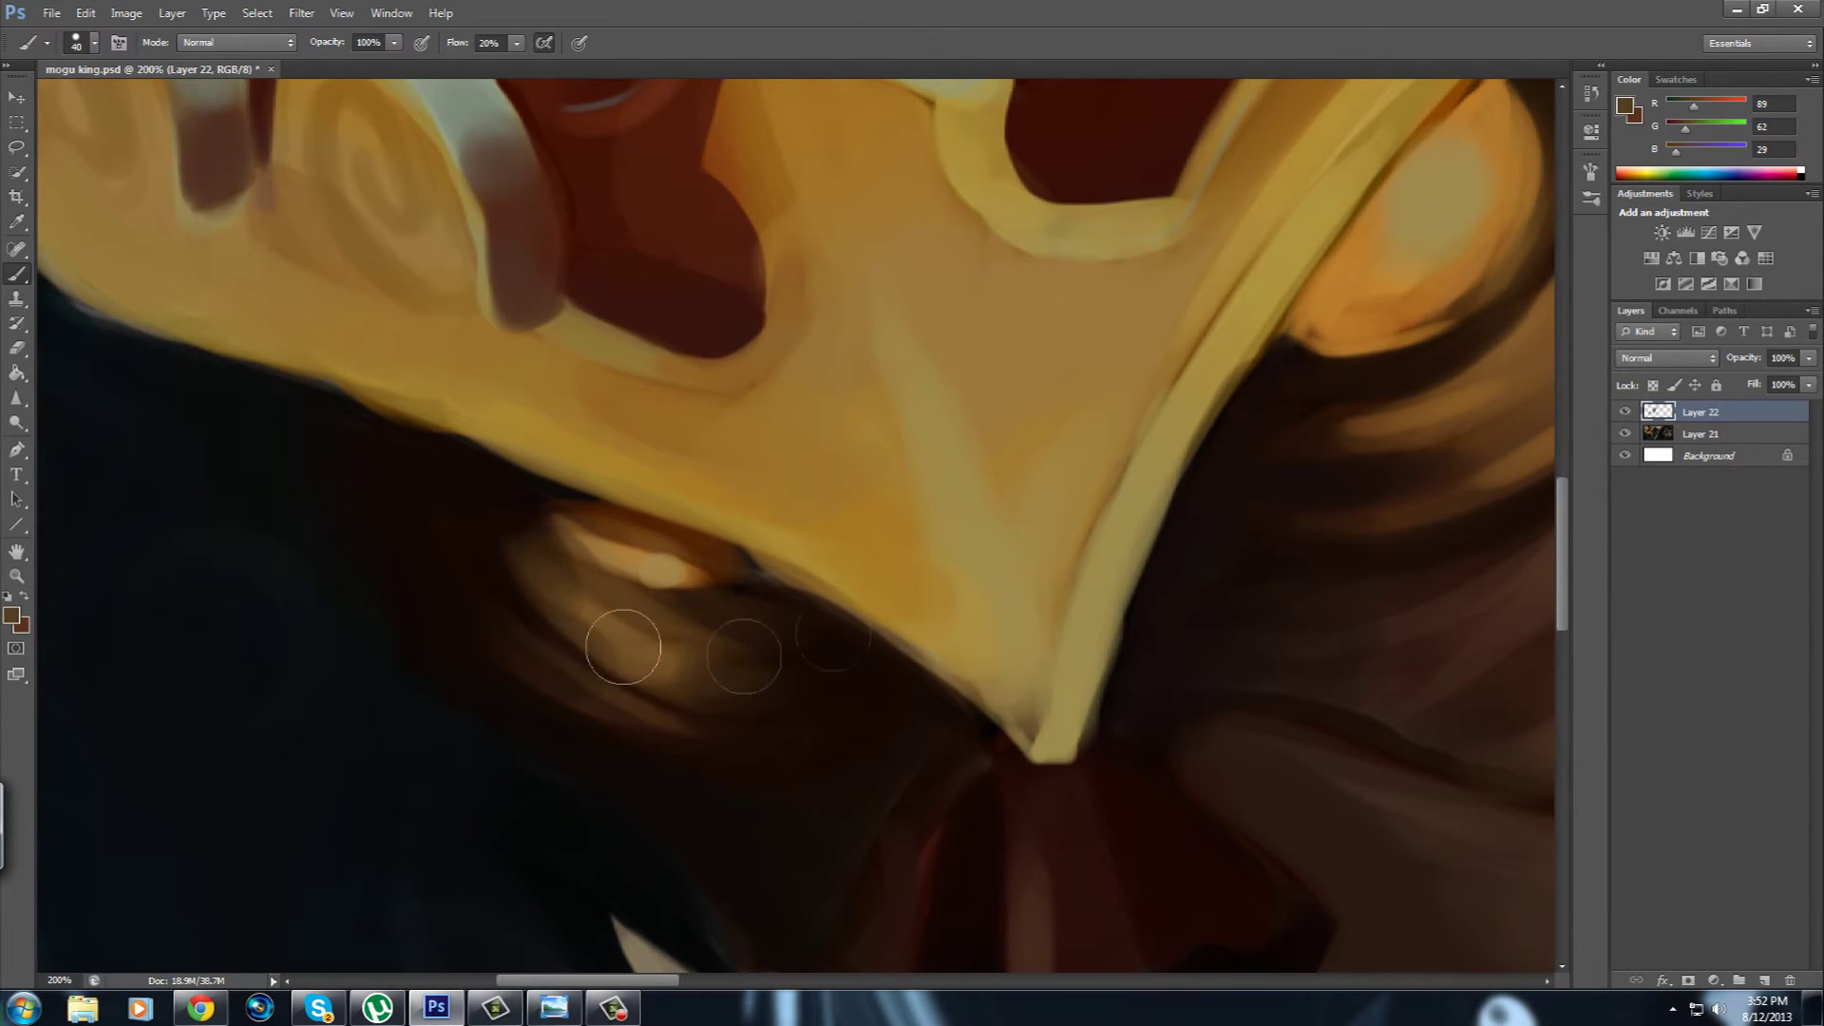
alt+click(589, 518)
drag(605, 529, 712, 570)
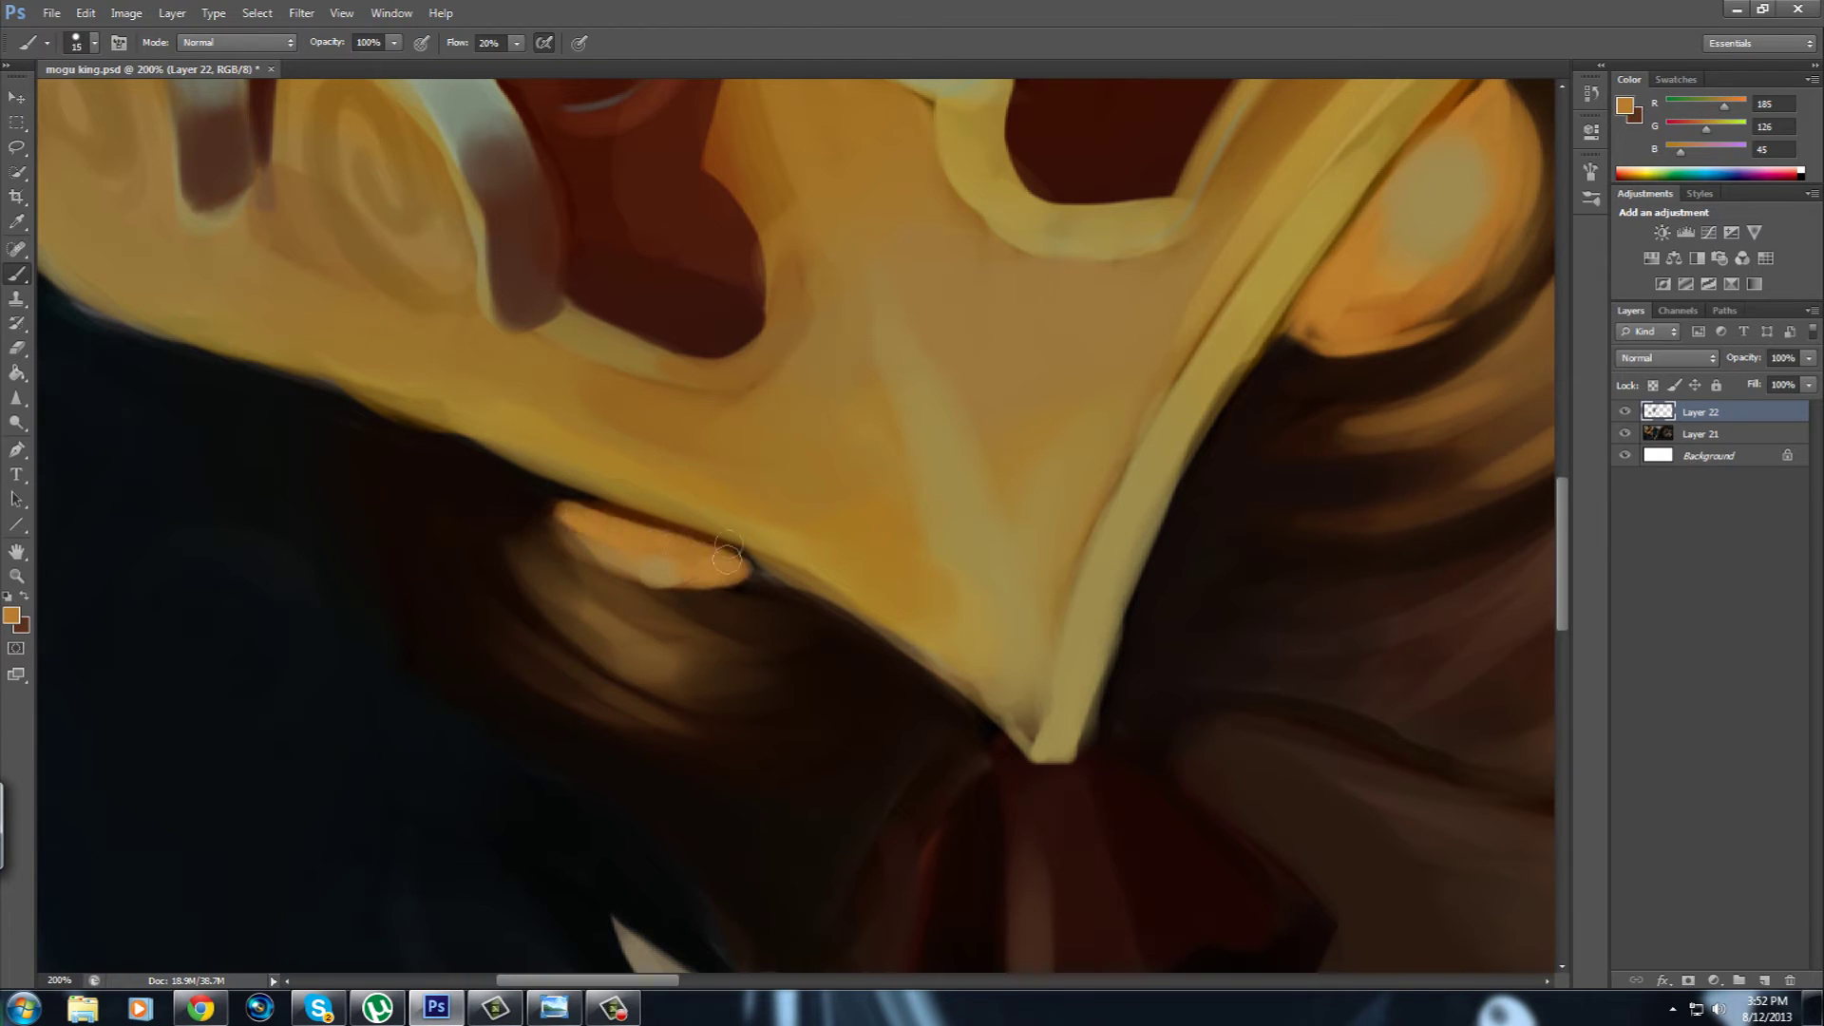
alt+click(555, 477)
drag(988, 684, 1035, 755)
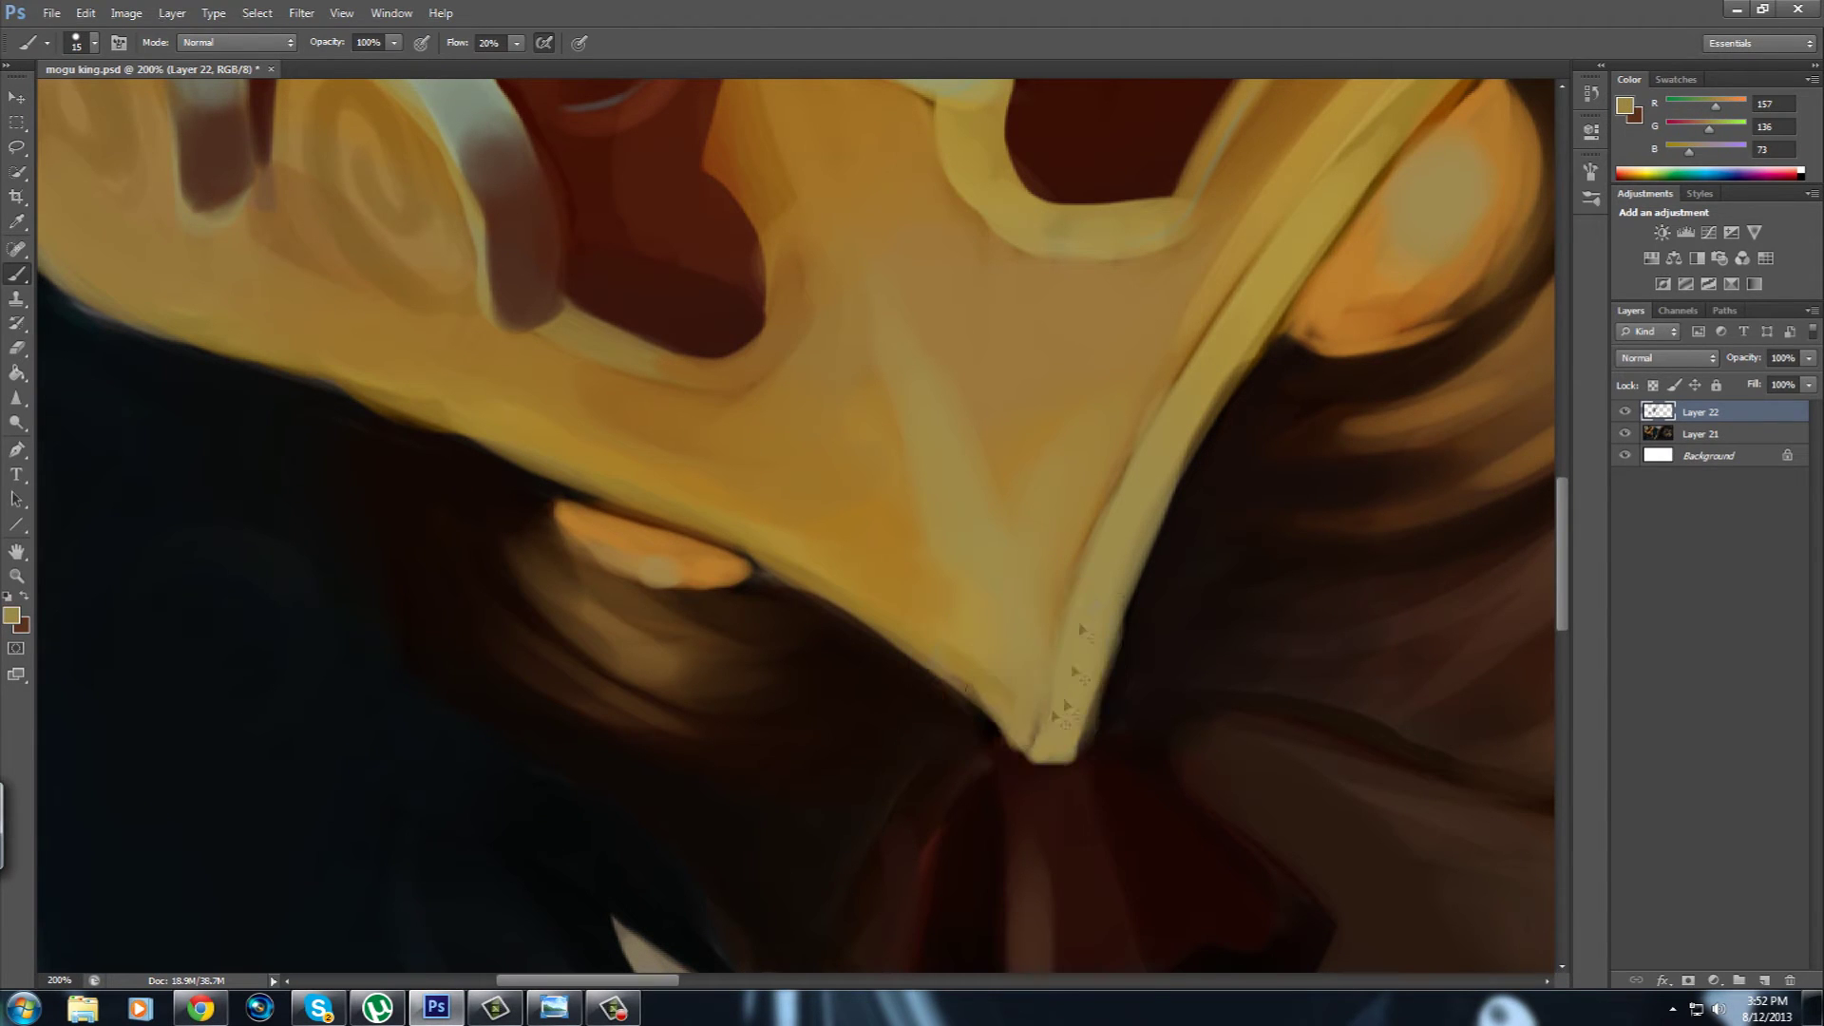
alt+click(644, 596)
drag(446, 594, 645, 731)
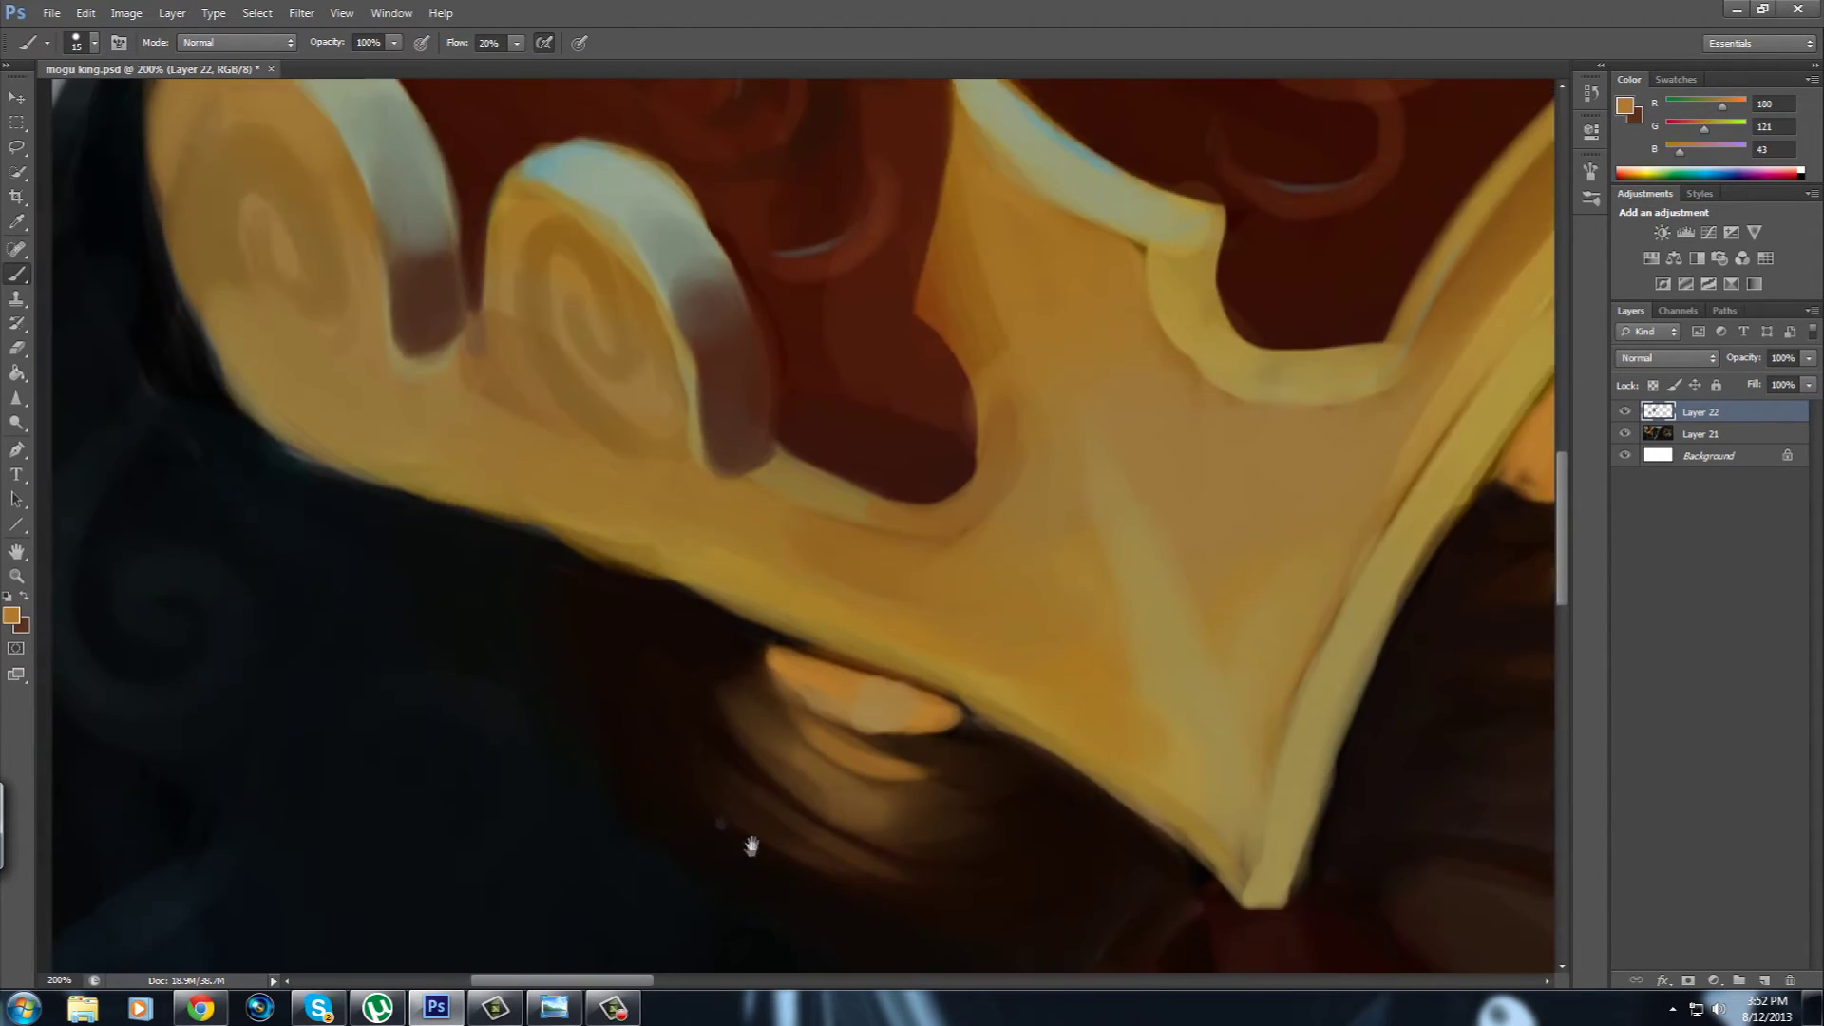
Reduce the brush to a fine tip for detailing the mogu's crown.
scroll(645, 732, down, 5)
scroll(647, 737, left, 10)
key(bracketright)
key(bracketright)
key(bracketright)
scroll(541, 655, up, 10)
scroll(536, 646, right, 2)
key(bracketleft)
key(bracketleft)
key(bracketleft)
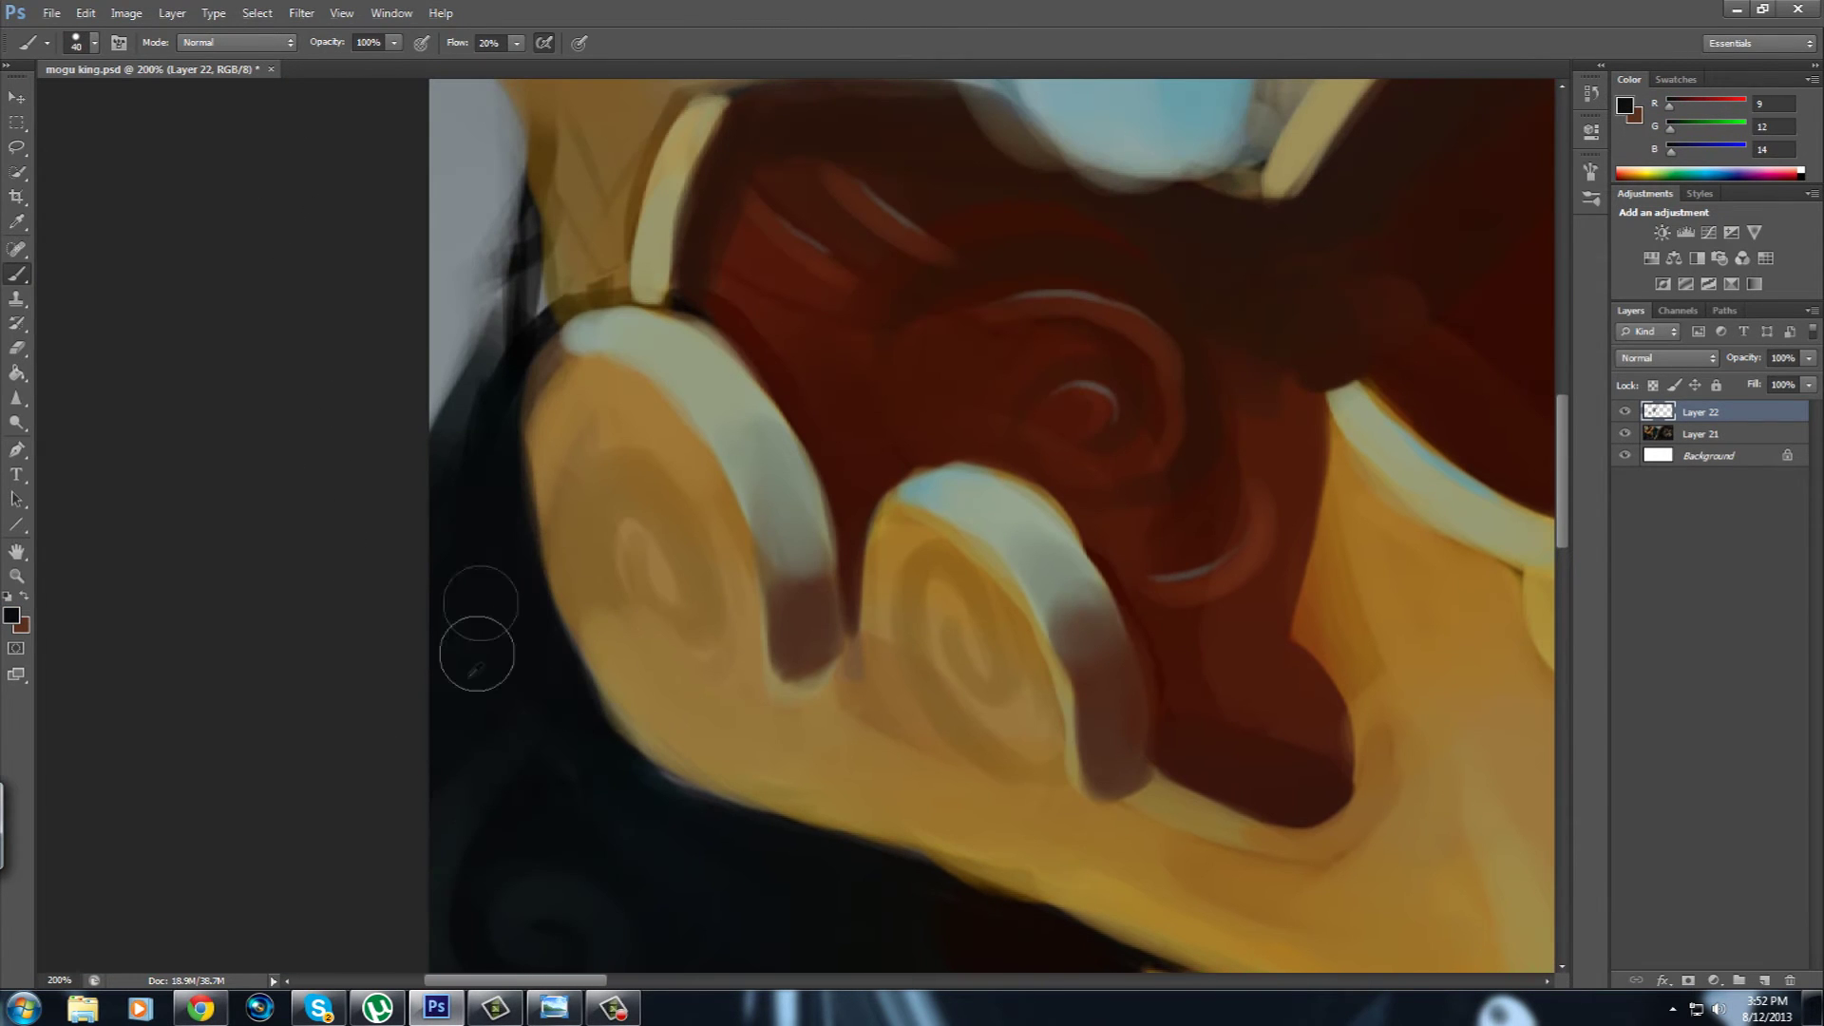
scroll(494, 399, up, 5)
key(bracketleft)
key(bracketleft)
key(bracketleft)
Paint darker brown spirals into the crown's left curl, using ochre and brown sampled from the crown.
alt+click(542, 427)
scroll(540, 447, left, 3)
alt+click(630, 451)
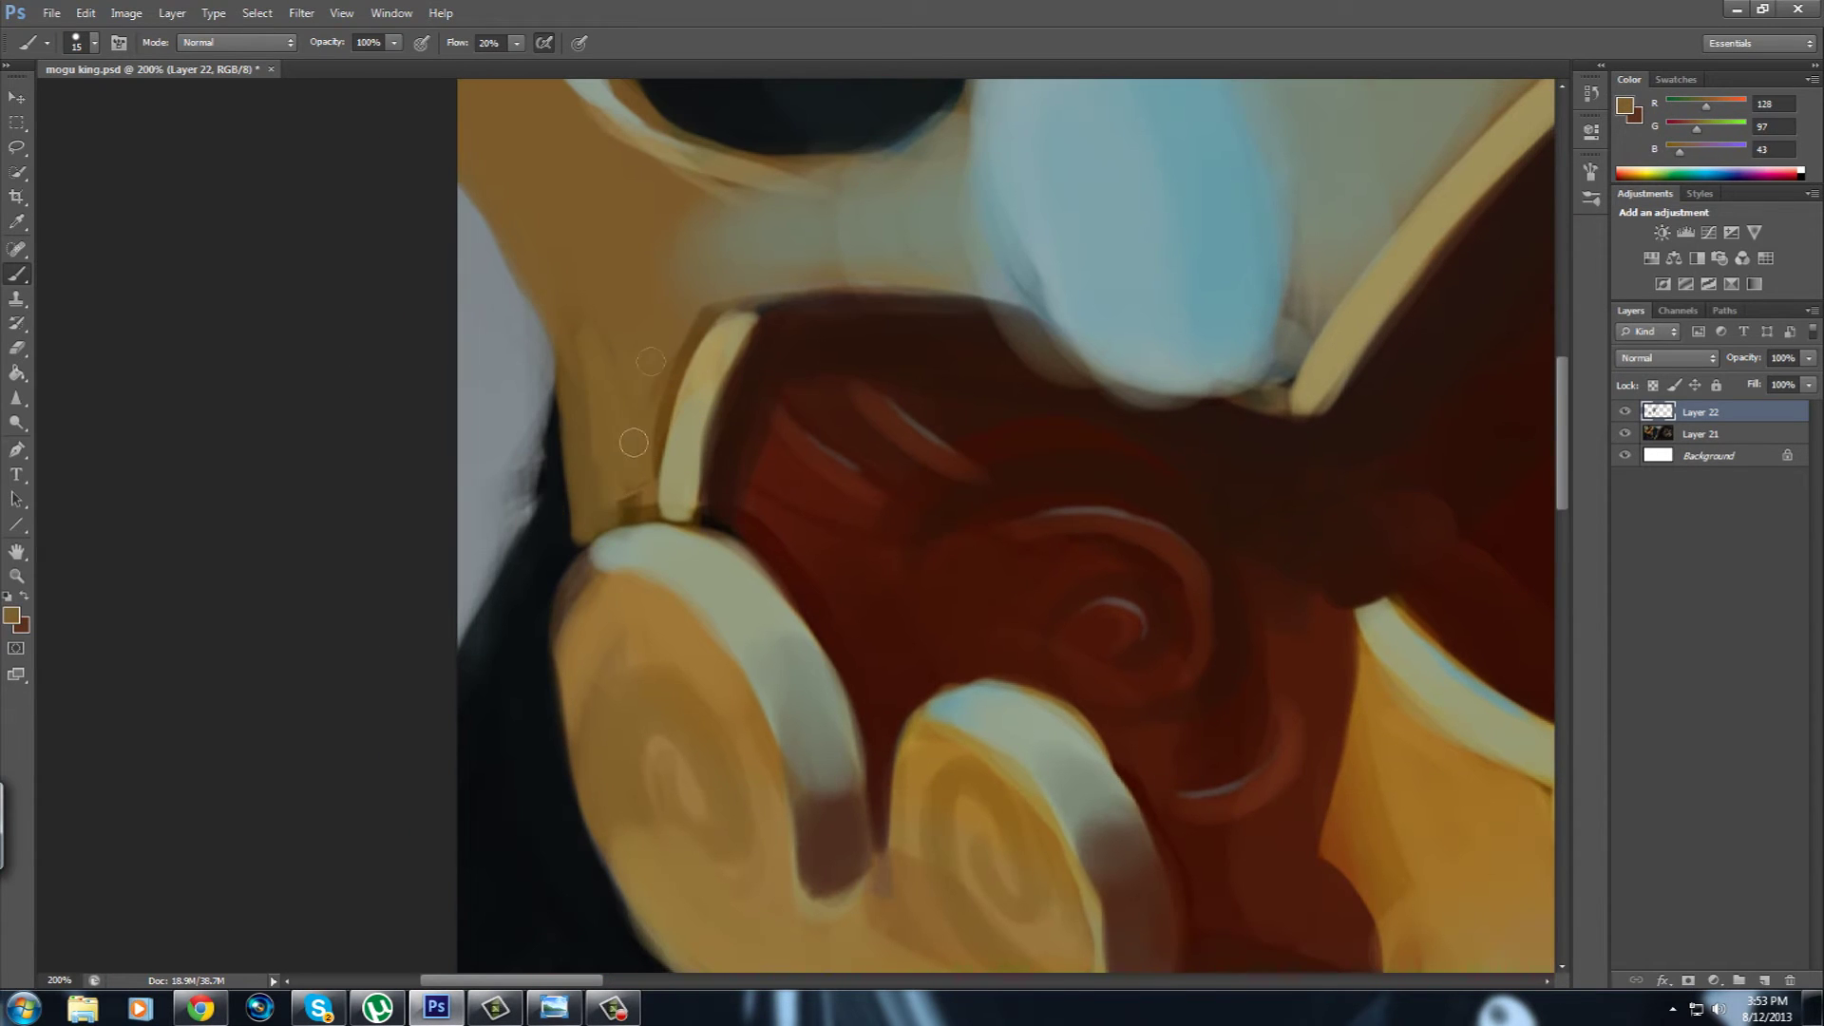
alt+click(598, 516)
key(bracketright)
key(bracketright)
key(bracketright)
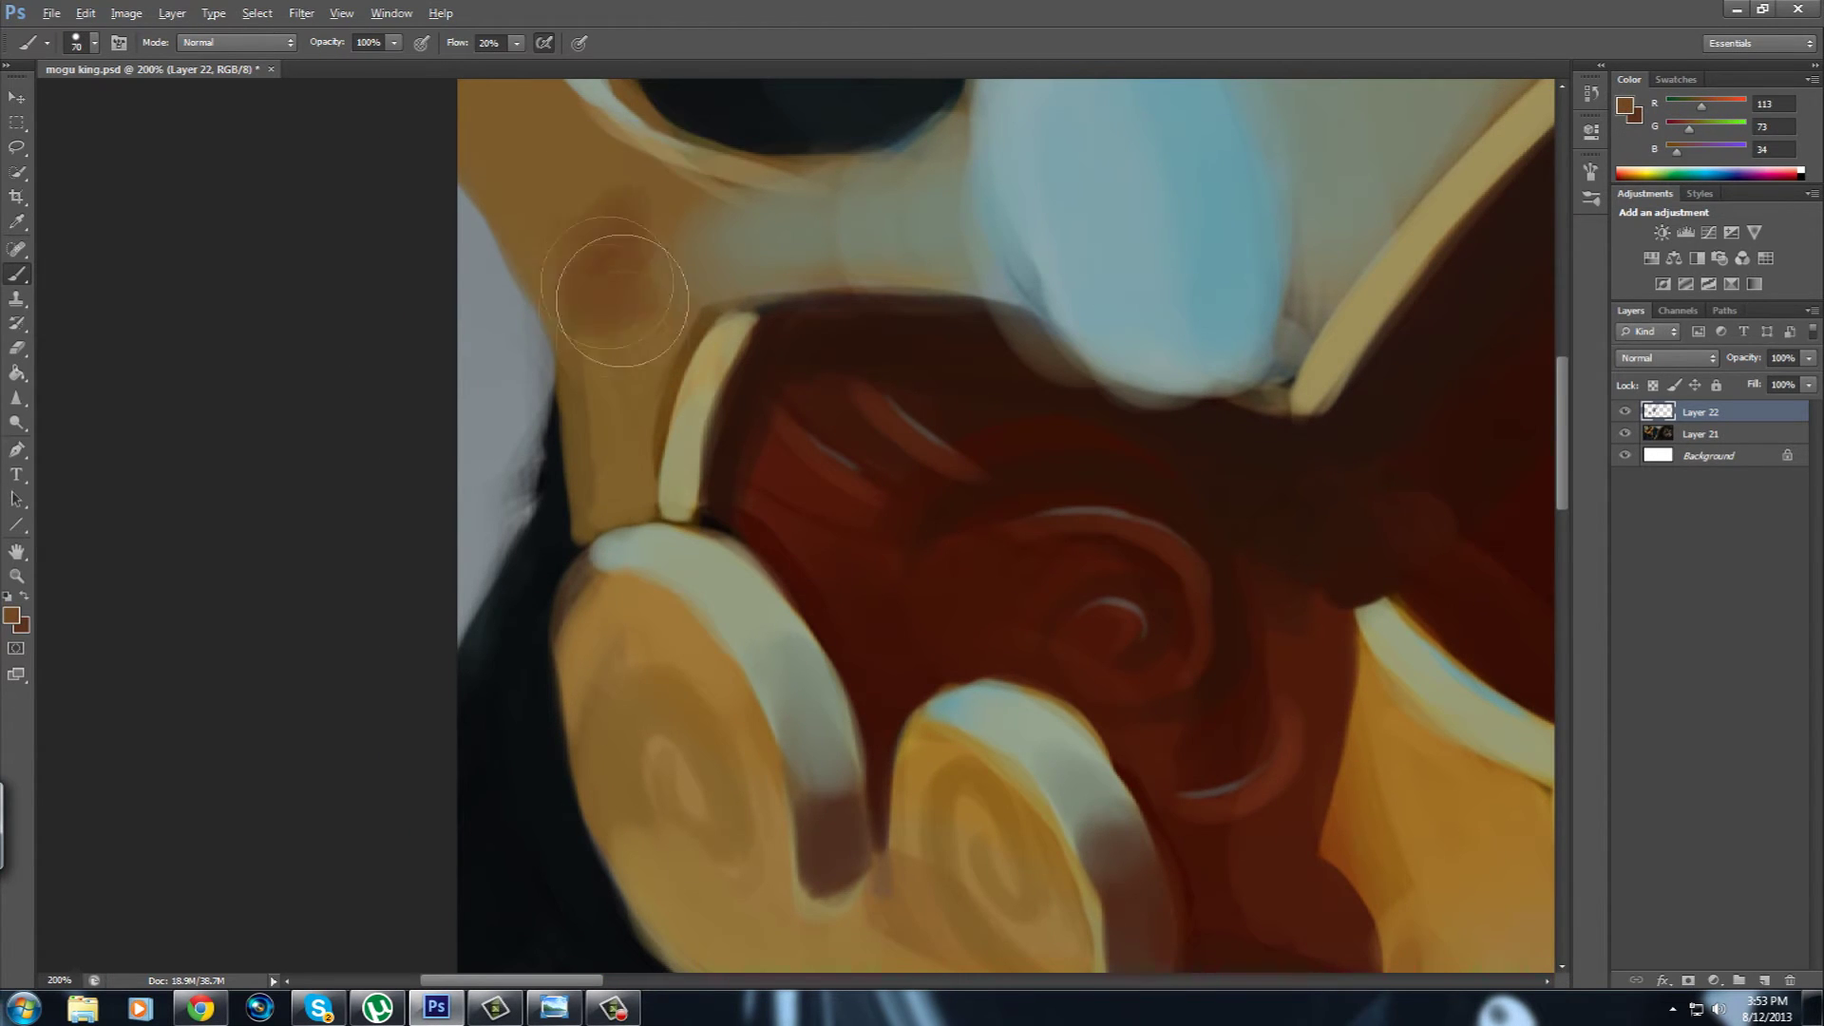
scroll(589, 665, down, 3)
scroll(589, 665, right, 2)
key(bracketleft)
key(bracketleft)
key(bracketleft)
drag(532, 665, 560, 532)
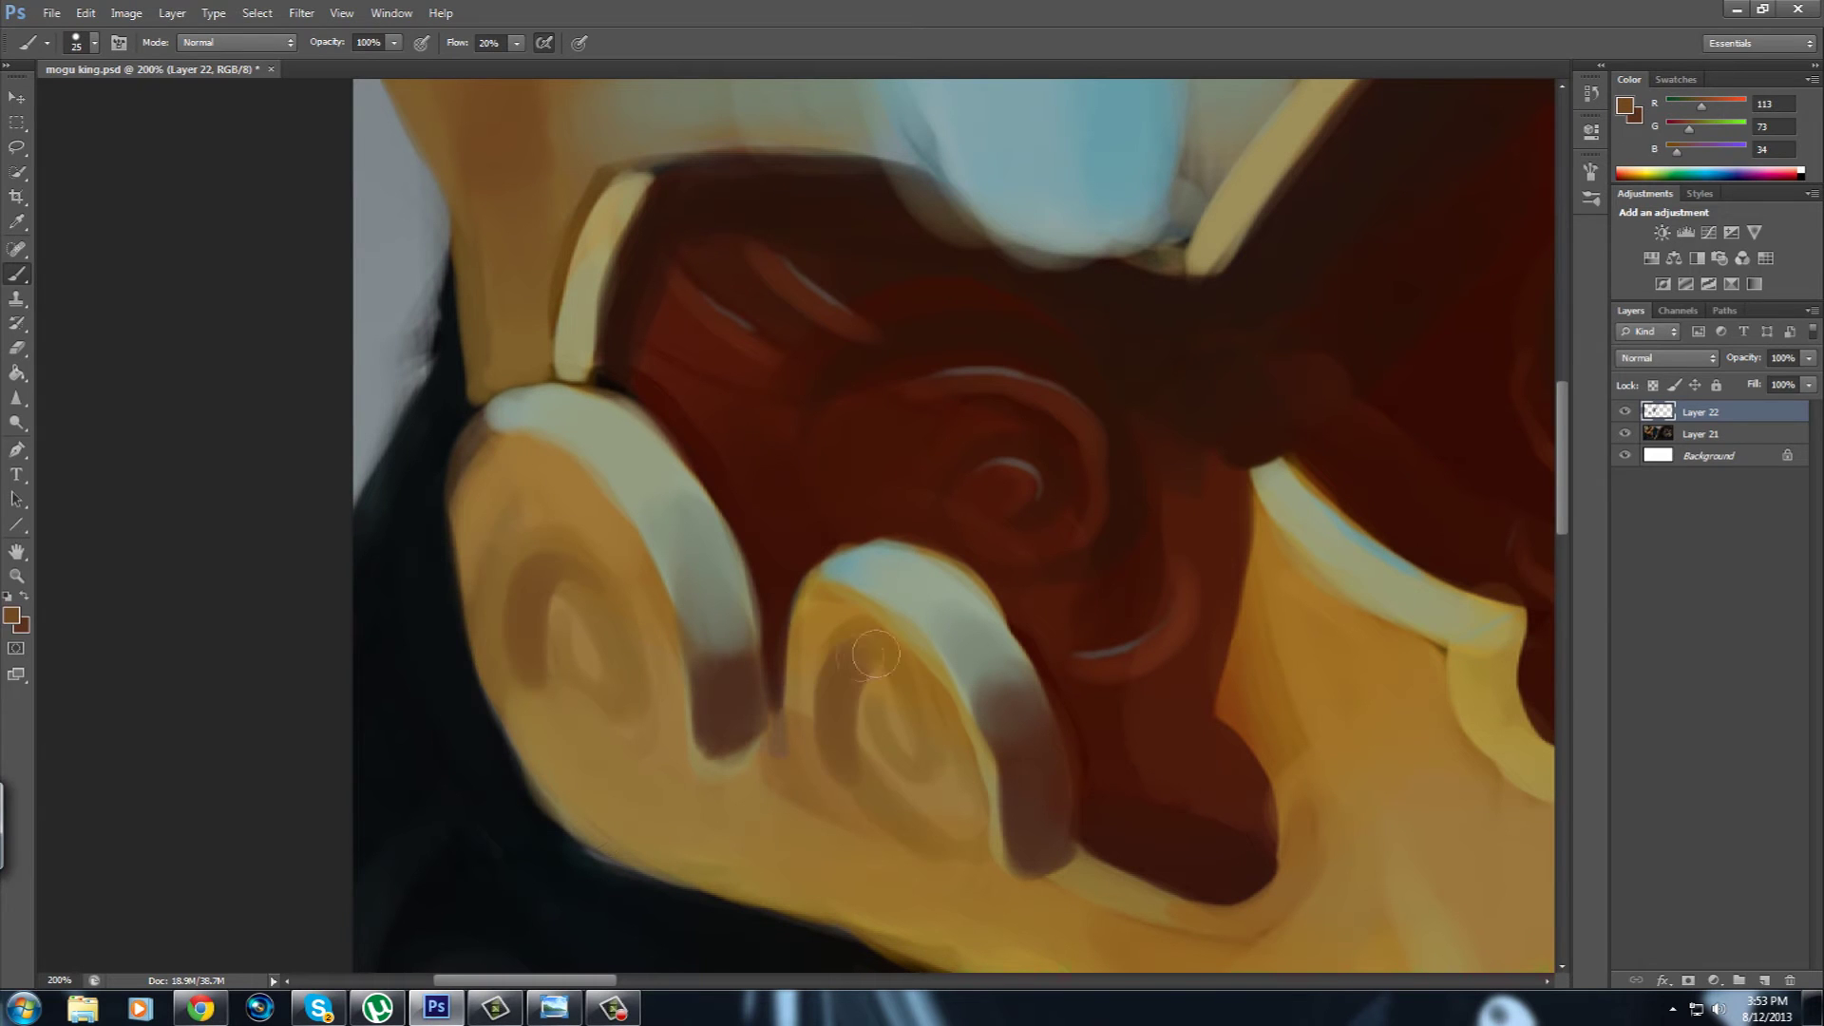
drag(489, 627, 570, 499)
Sample near-black from the hair, enlarge the brush, and save the painting.
scroll(736, 802, down, 3)
alt+click(455, 632)
key(bracketright)
key(bracketright)
key(bracketright)
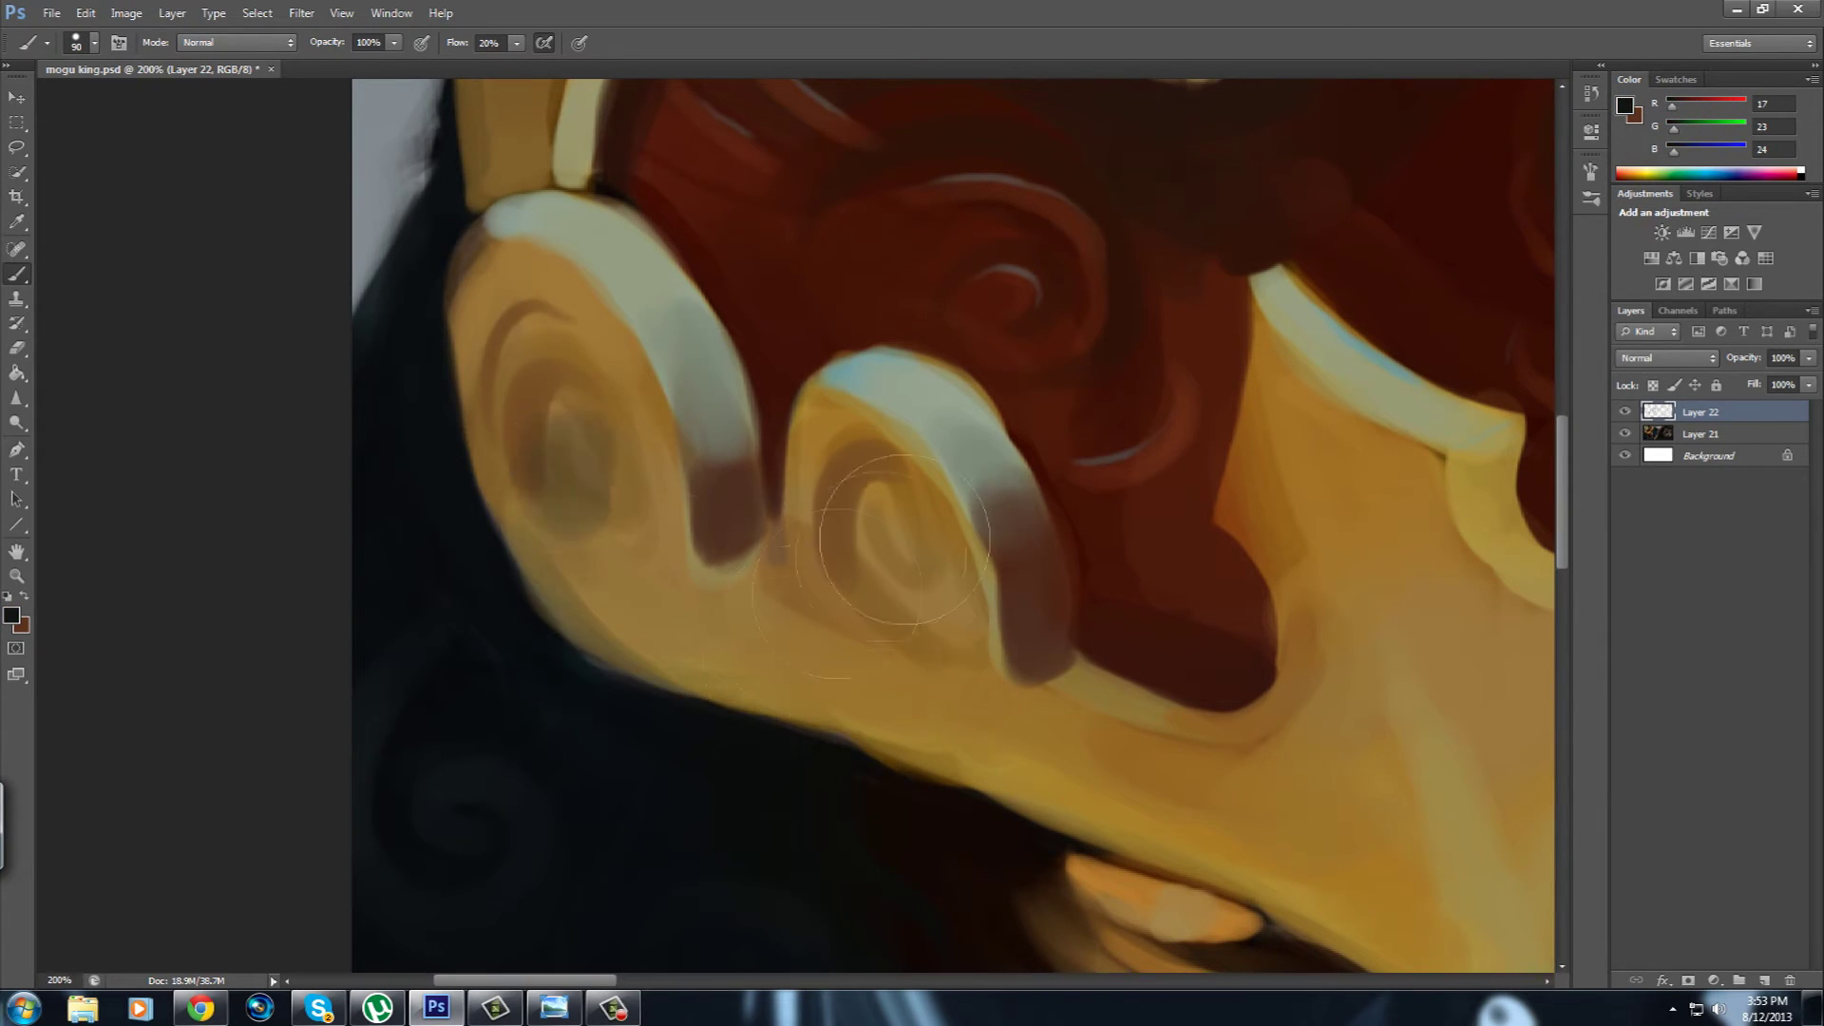
scroll(635, 712, right, 3)
key(ctrl+s)
Shade the grey scroll tips of the crown brown, including the leftmost scroll.
drag(635, 712, 426, 788)
key(bracketleft)
key(bracketleft)
key(bracketleft)
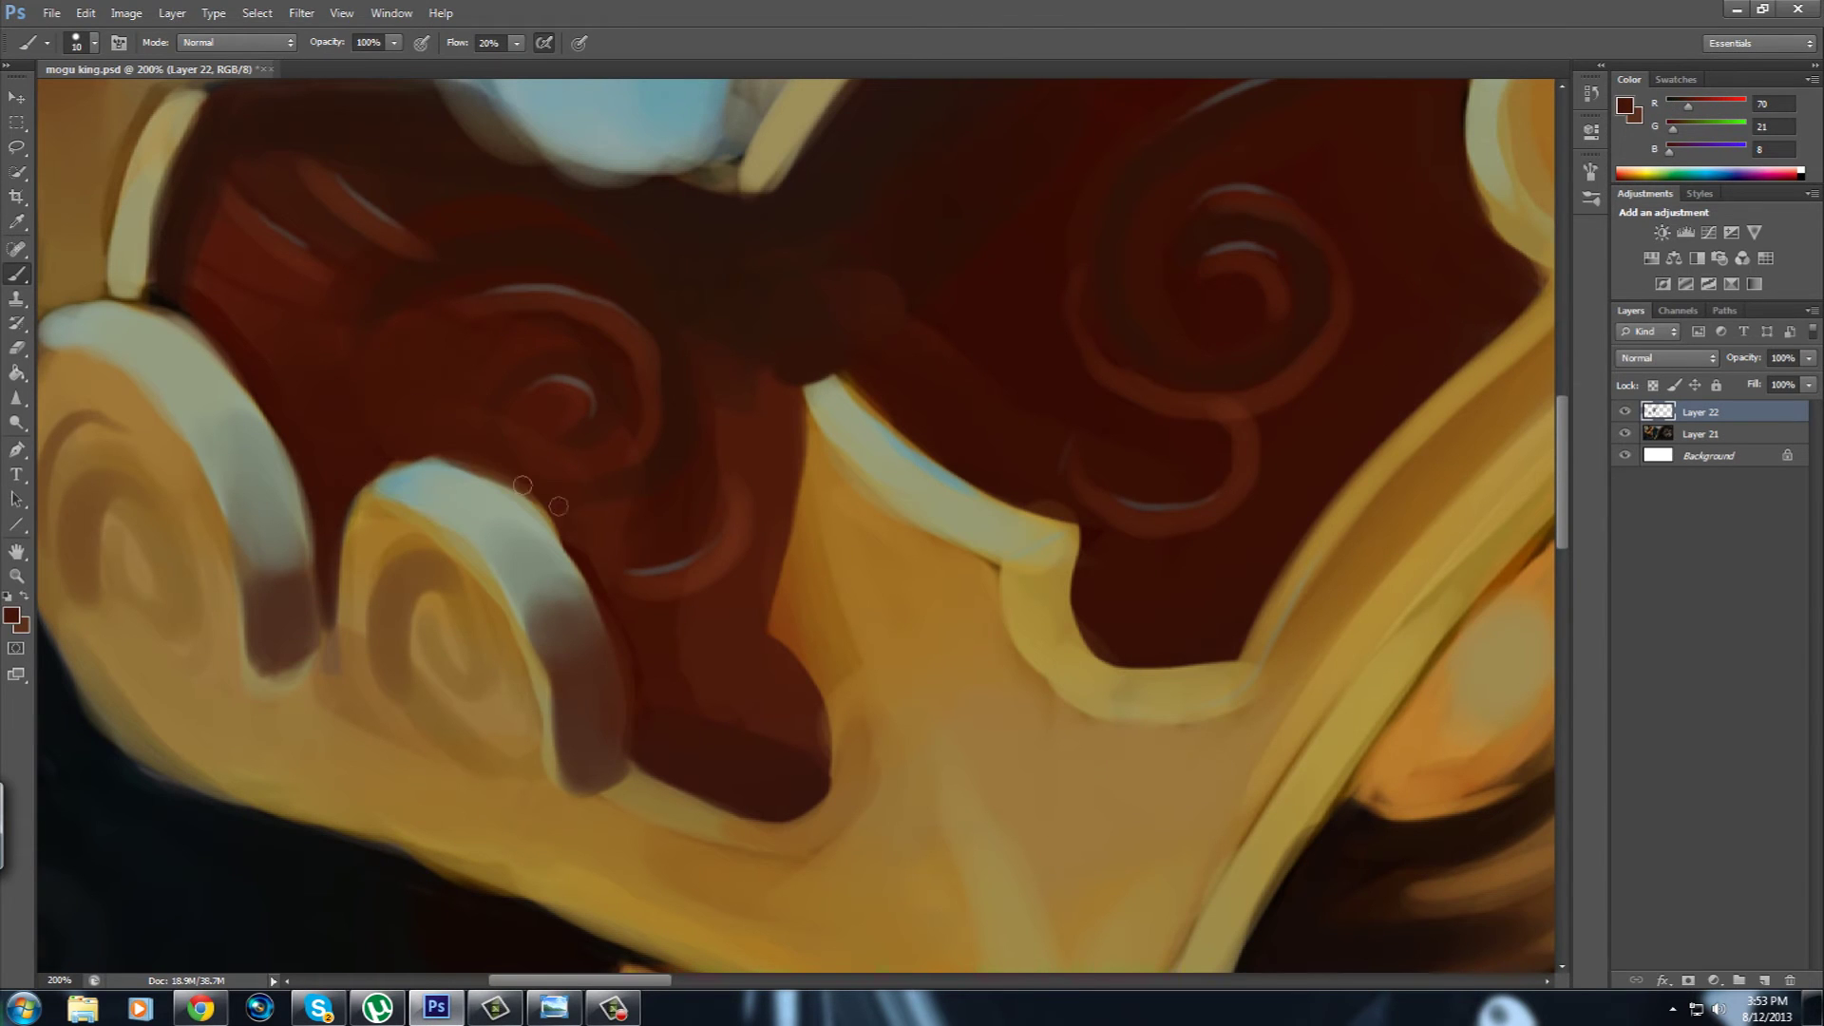
alt+click(719, 539)
drag(553, 632, 547, 722)
alt+click(561, 608)
key(bracketright)
key(bracketright)
key(bracketright)
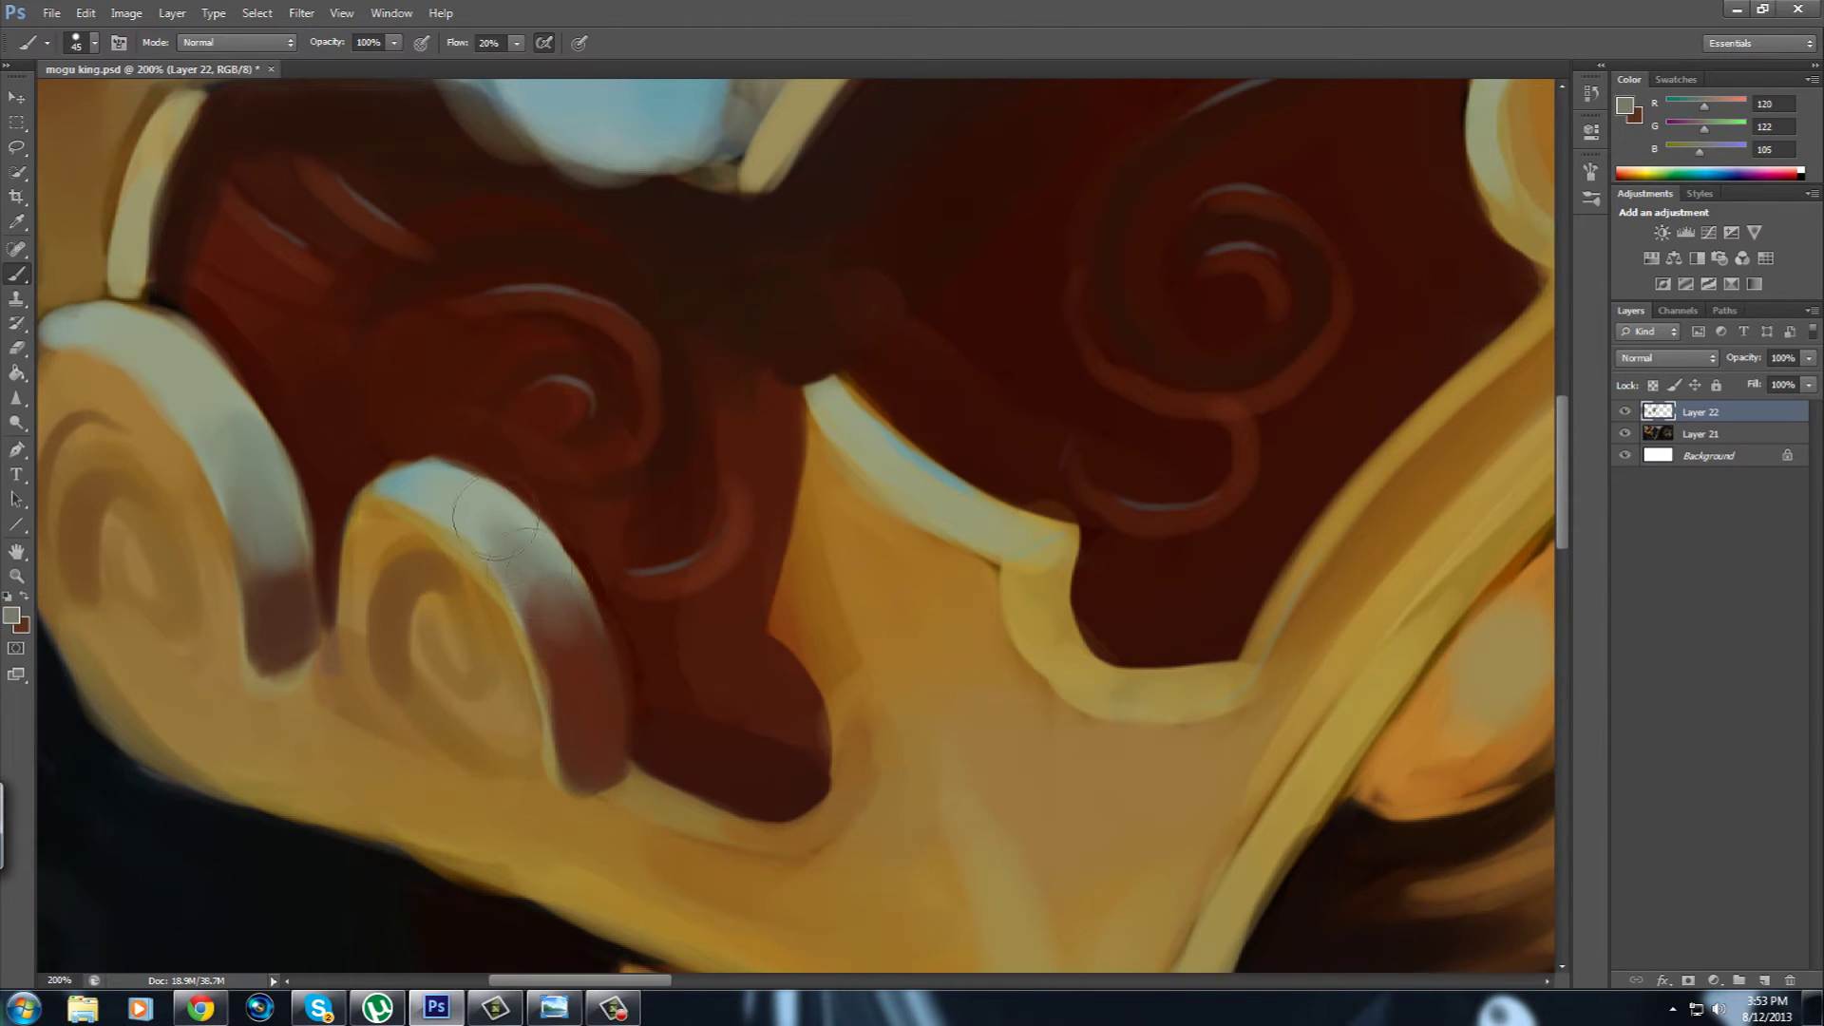
drag(551, 608, 570, 636)
drag(570, 626, 779, 665)
alt+click(816, 679)
mouse_move(494, 702)
mouse_down()
mouse_move(456, 494)
mouse_move(428, 446)
mouse_up()
Paint a thin light blue-grey highlight on a red swirl inlay.
alt+click(432, 436)
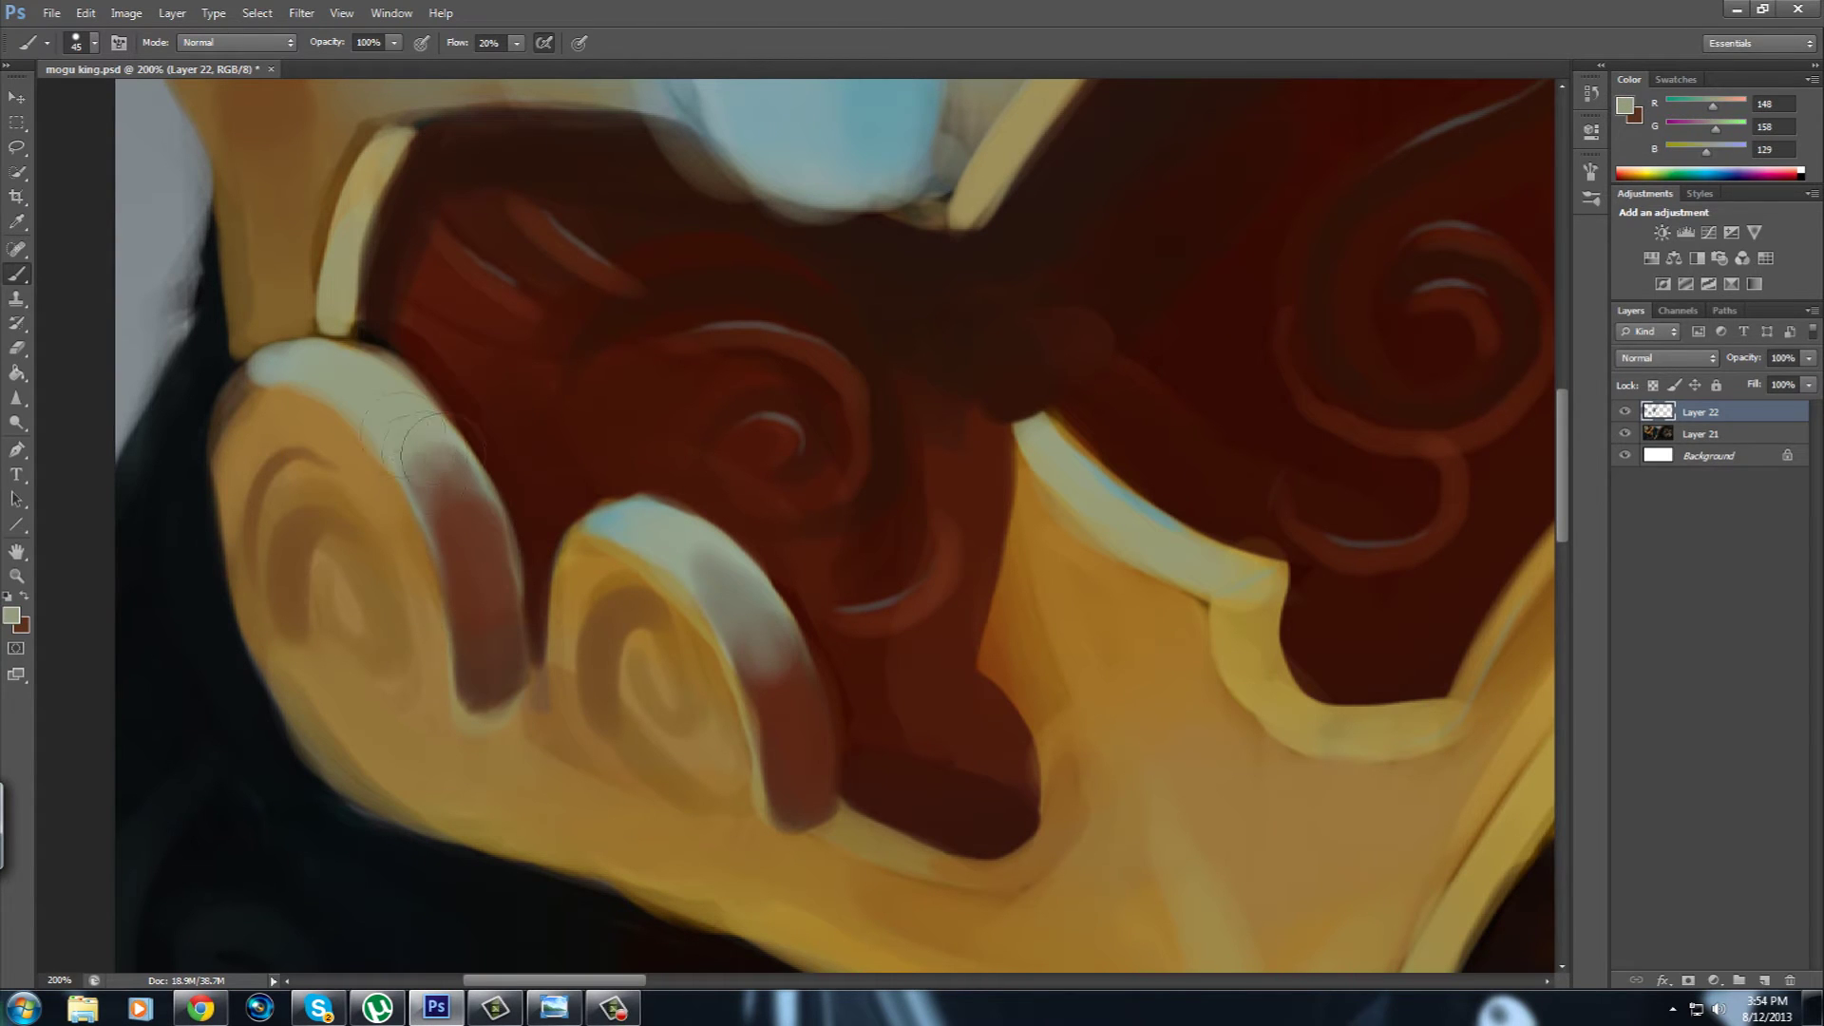
alt+click(489, 123)
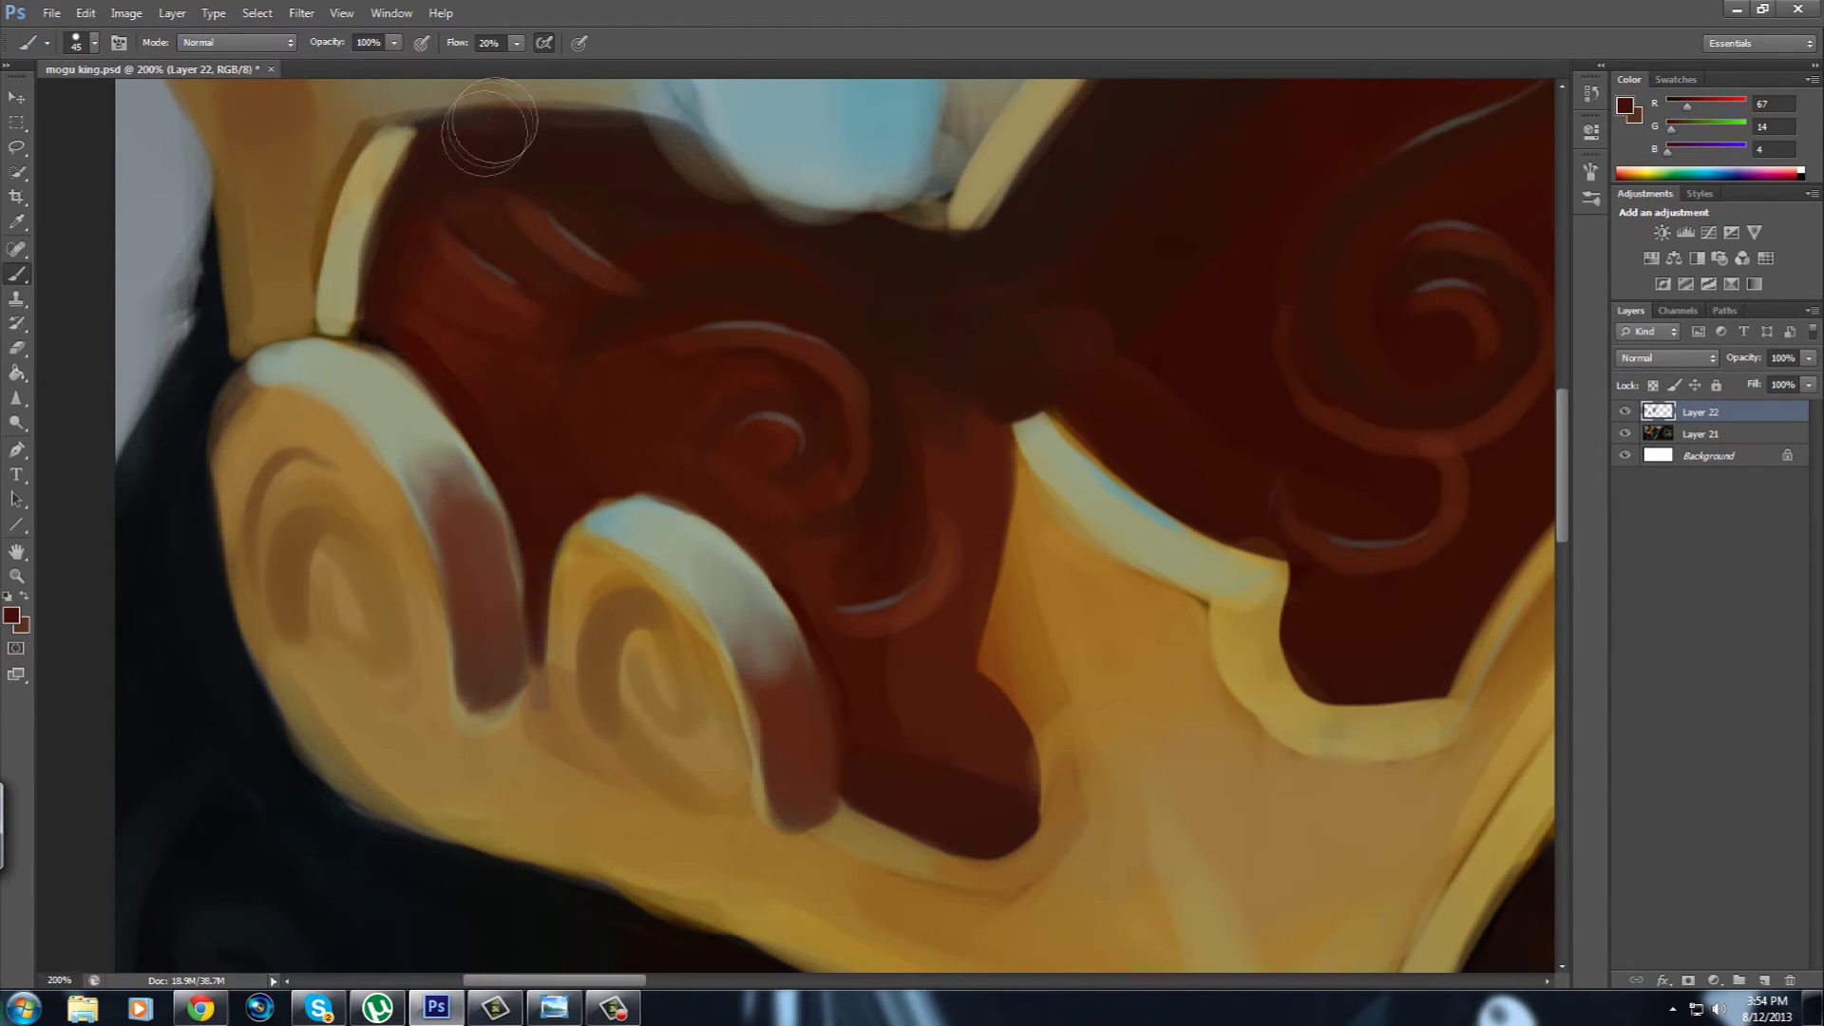
key(bracketleft)
key(bracketleft)
key(bracketleft)
alt+click(826, 211)
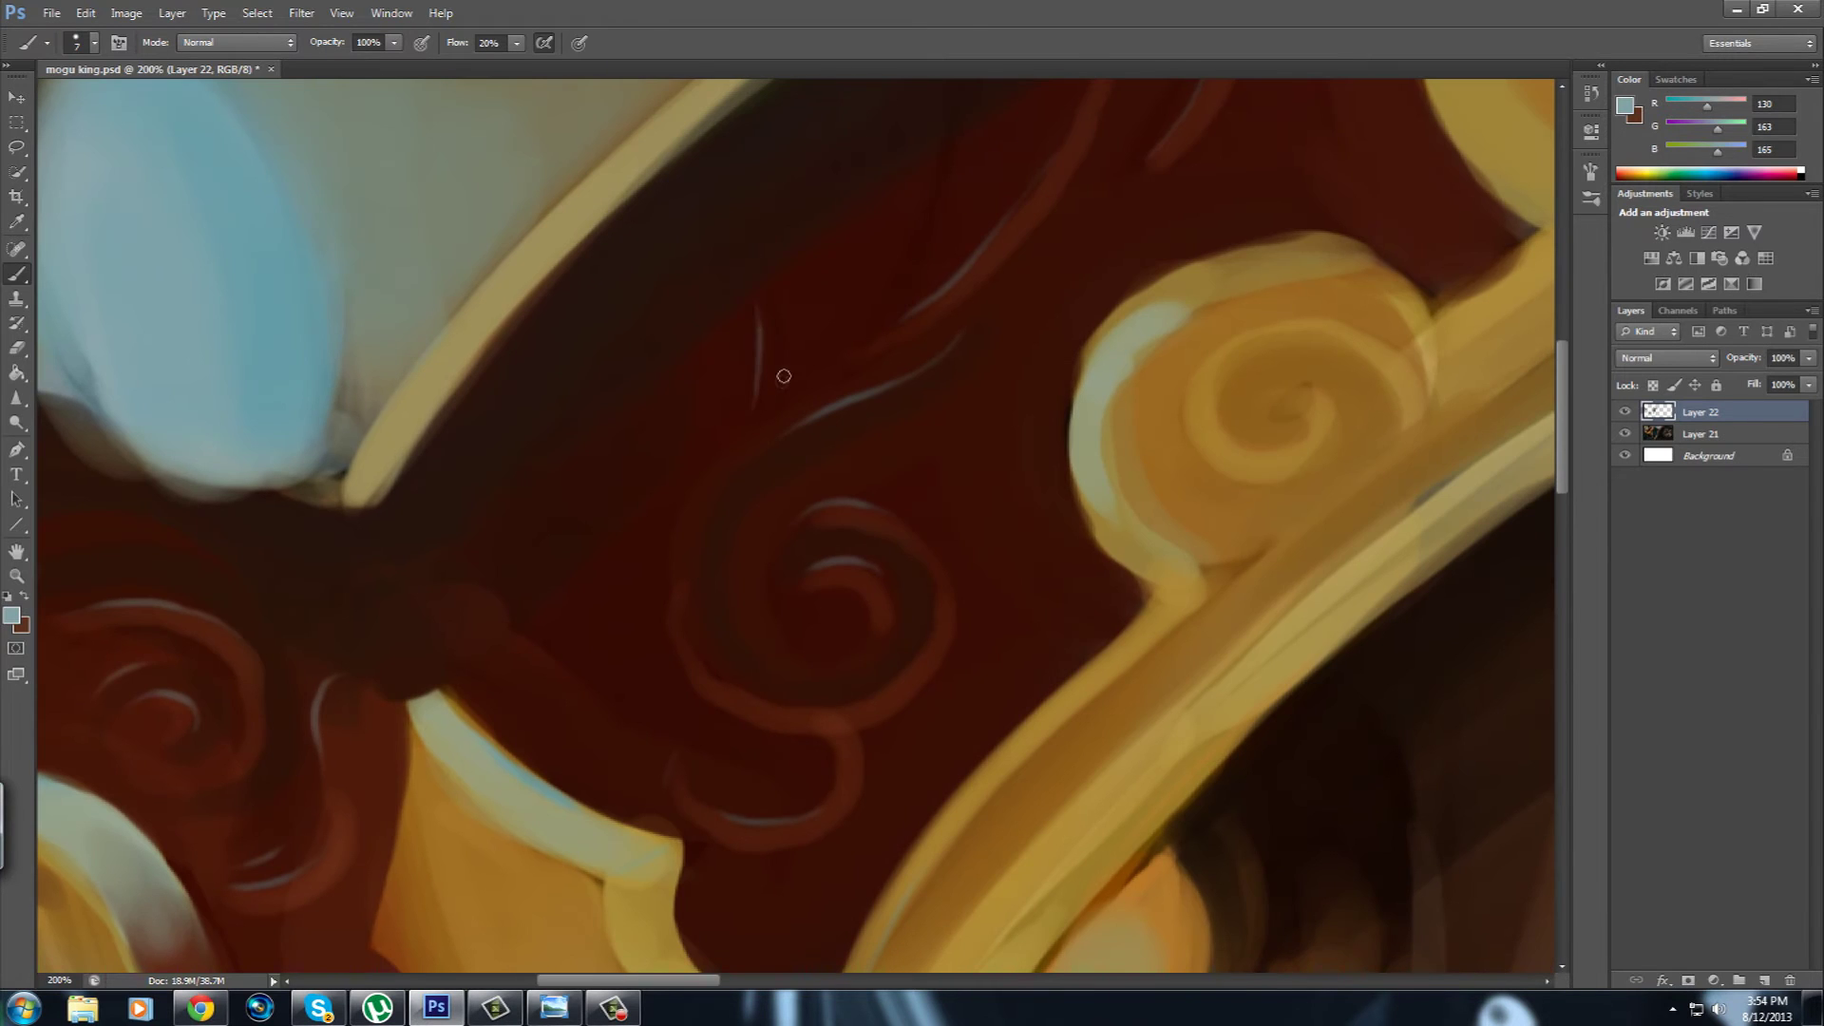
drag(783, 364, 781, 279)
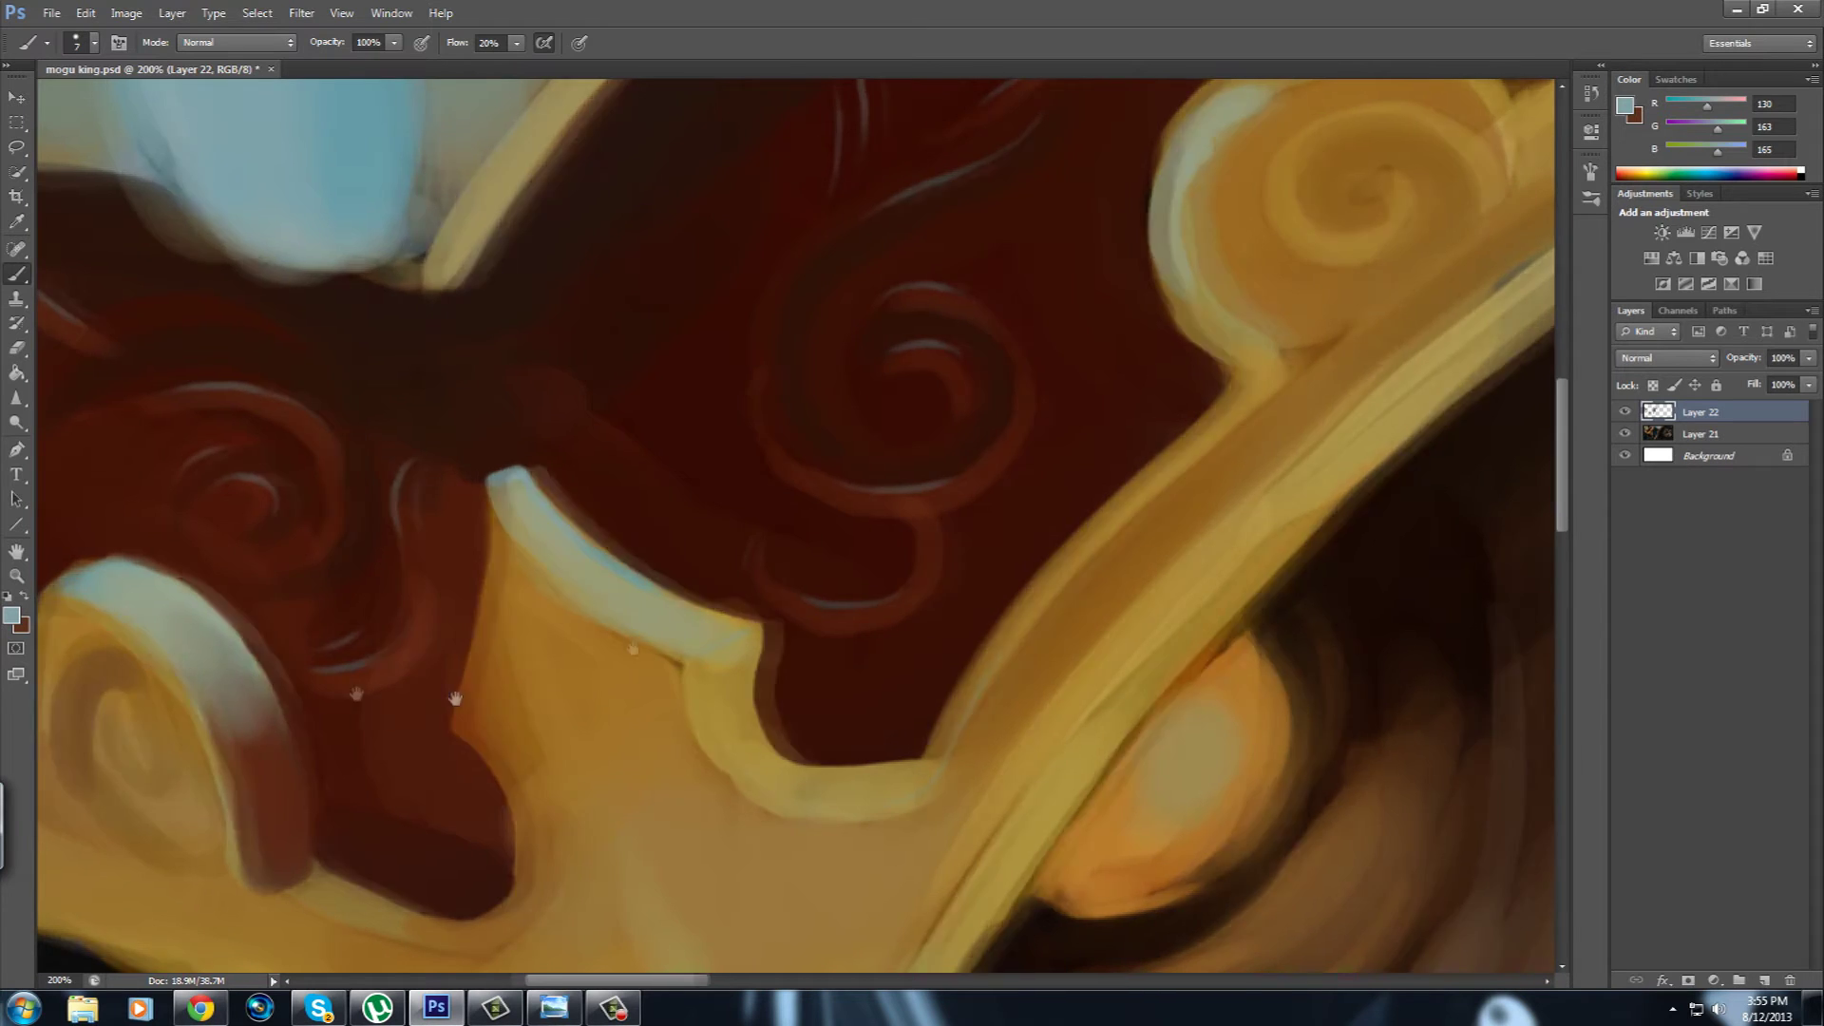
Paint a dark red curve under a lower crown scroll.
alt+click(432, 513)
drag(426, 701, 586, 460)
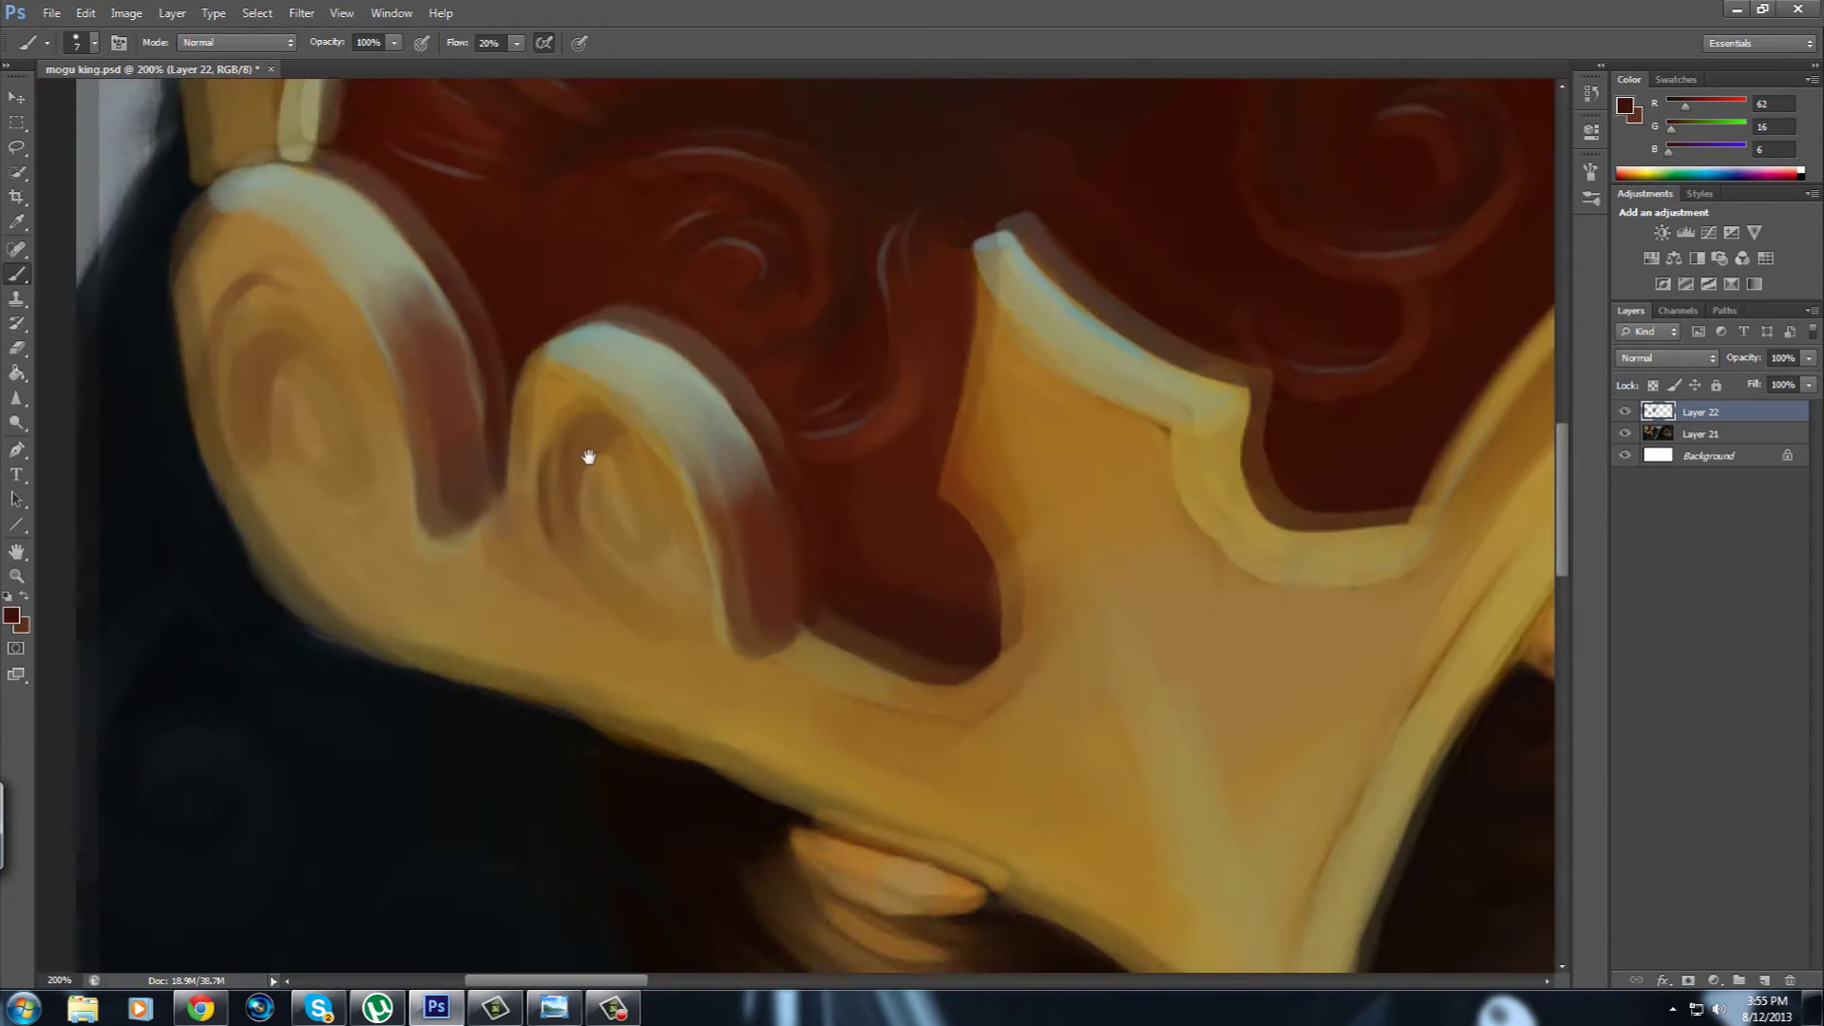
drag(581, 546, 567, 435)
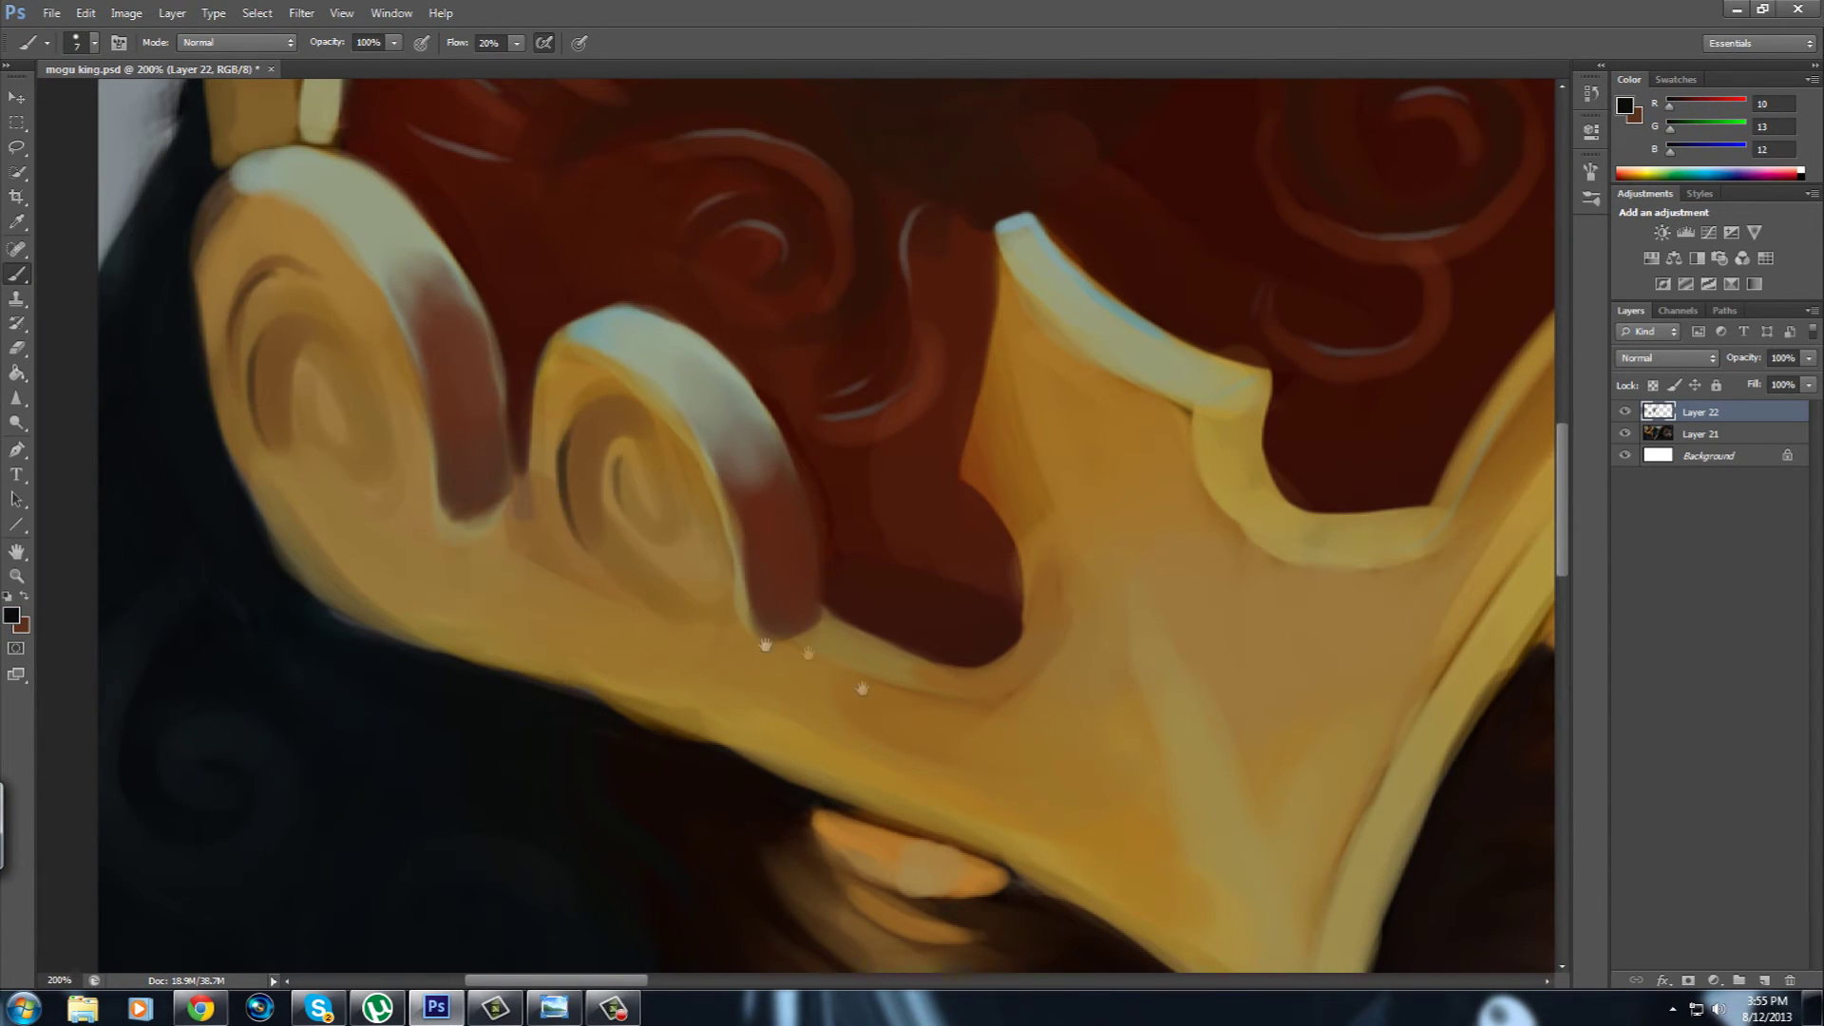
drag(862, 687, 427, 863)
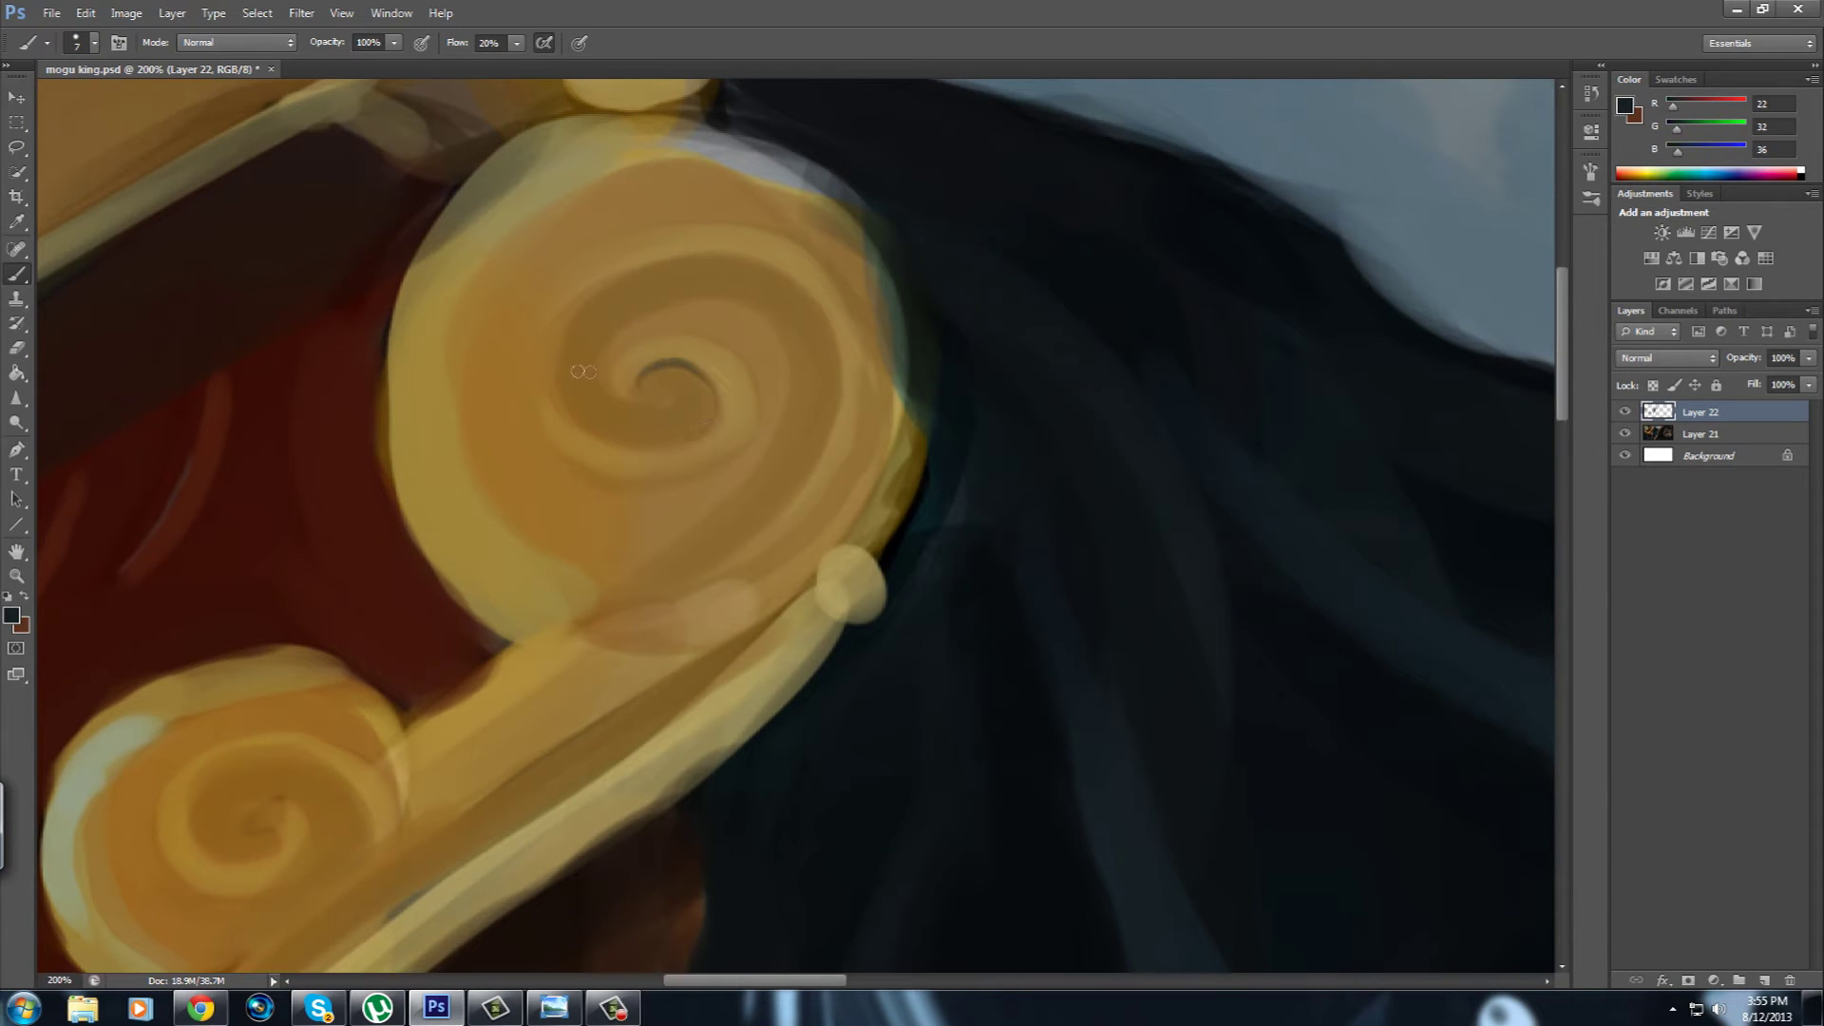
Move along the crown's top, sampling dark and lighter reds from the inlay between the gold scrolls.
mouse_move(475, 275)
mouse_down()
mouse_move(808, 285)
mouse_move(614, 569)
mouse_up()
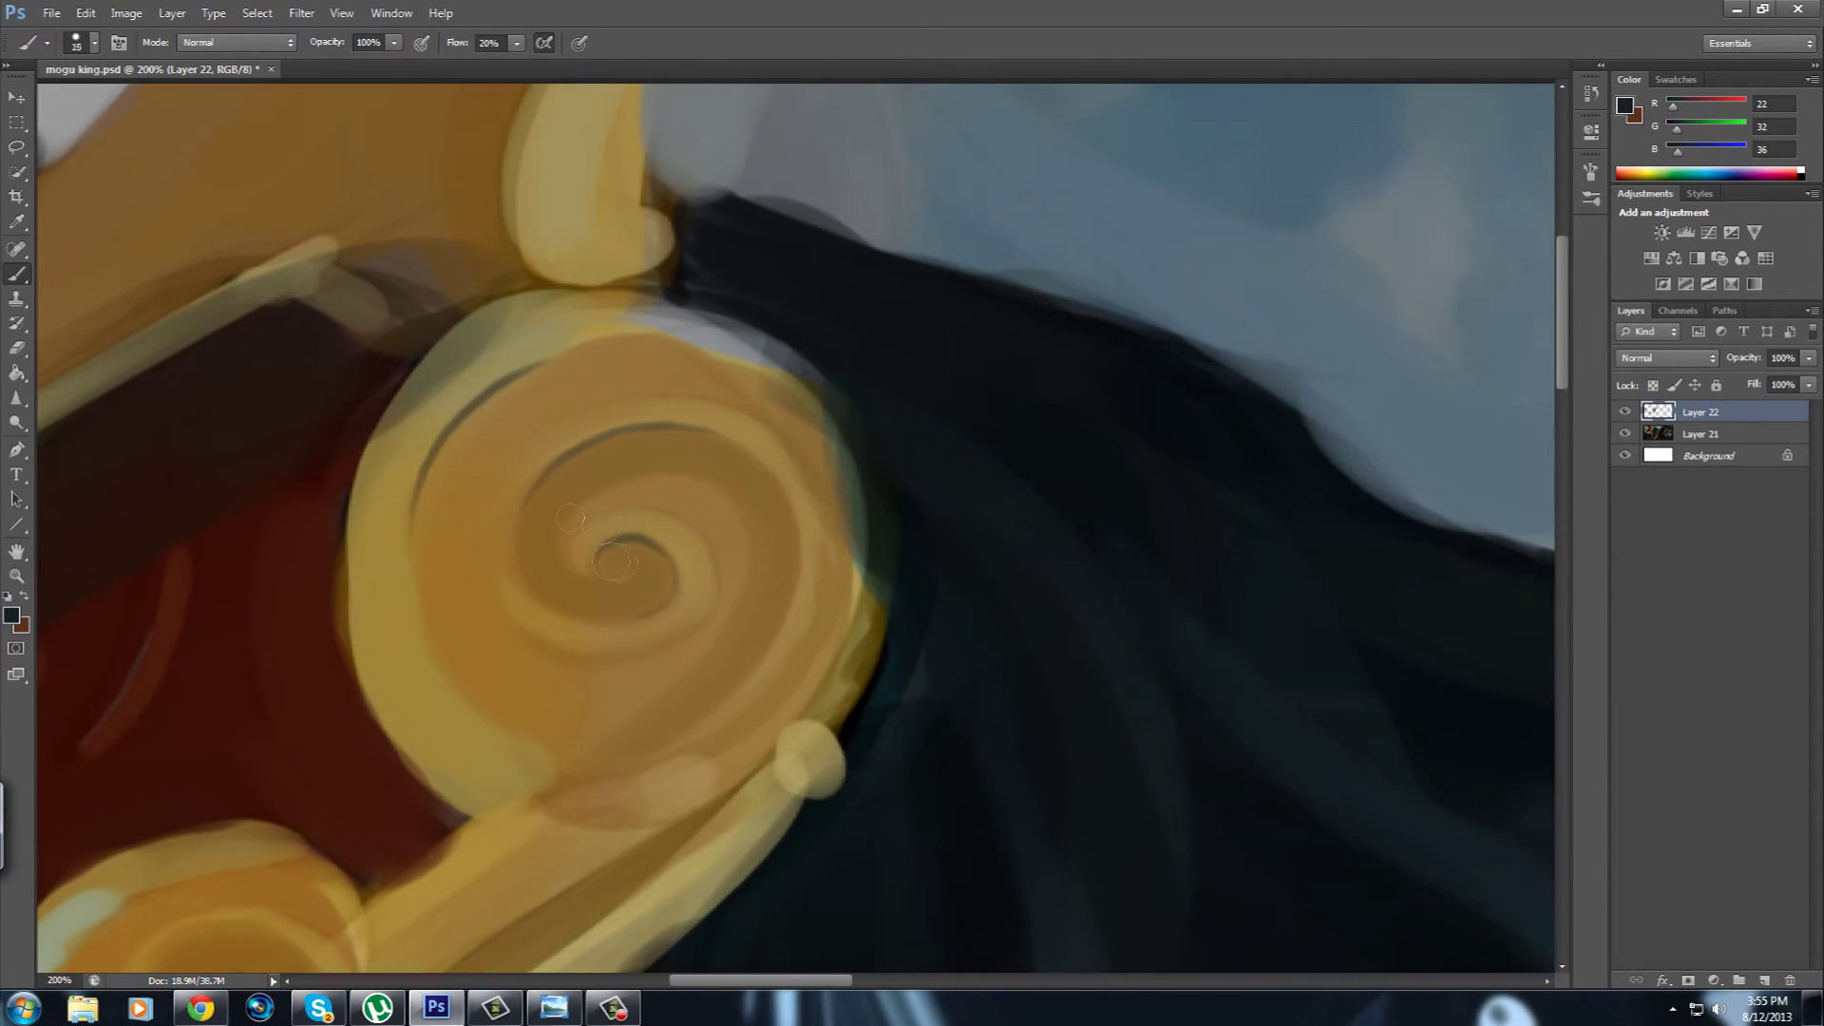
mouse_move(672, 461)
mouse_down()
mouse_move(684, 581)
mouse_move(1388, 144)
mouse_up()
alt+click(527, 722)
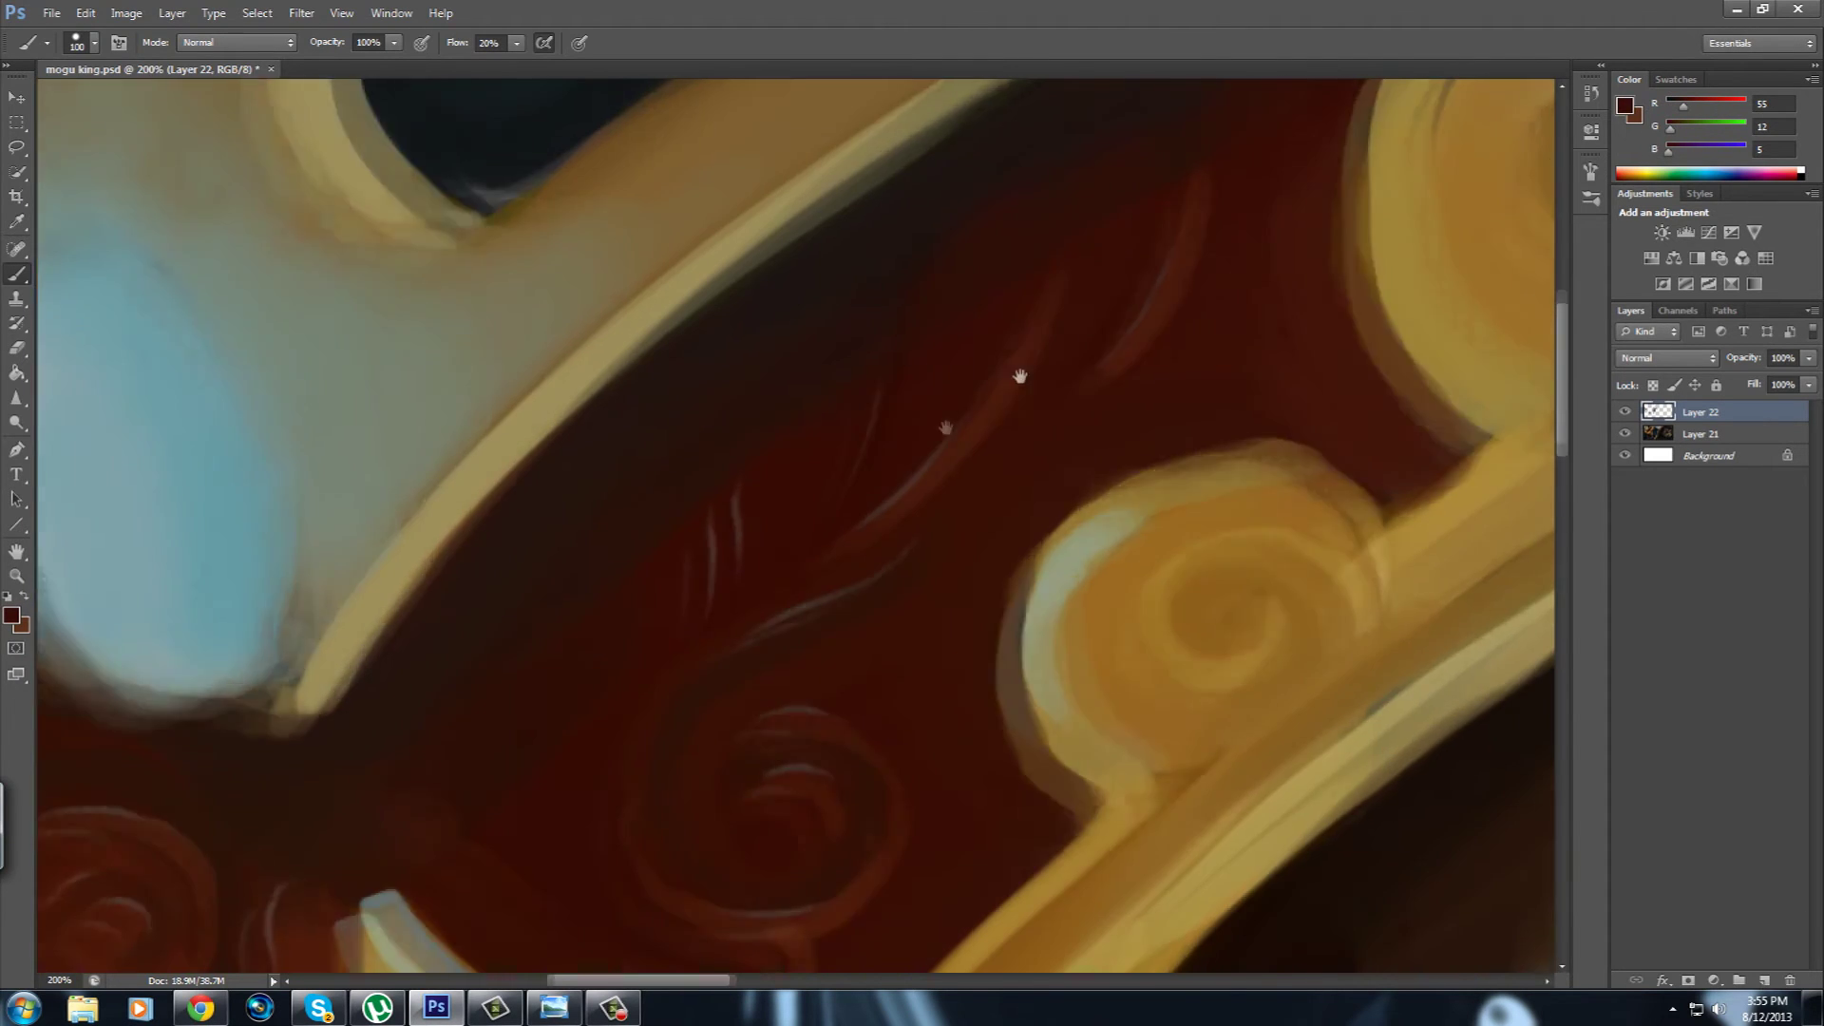
drag(997, 366, 1130, 185)
drag(1140, 275, 1425, 19)
alt+click(638, 564)
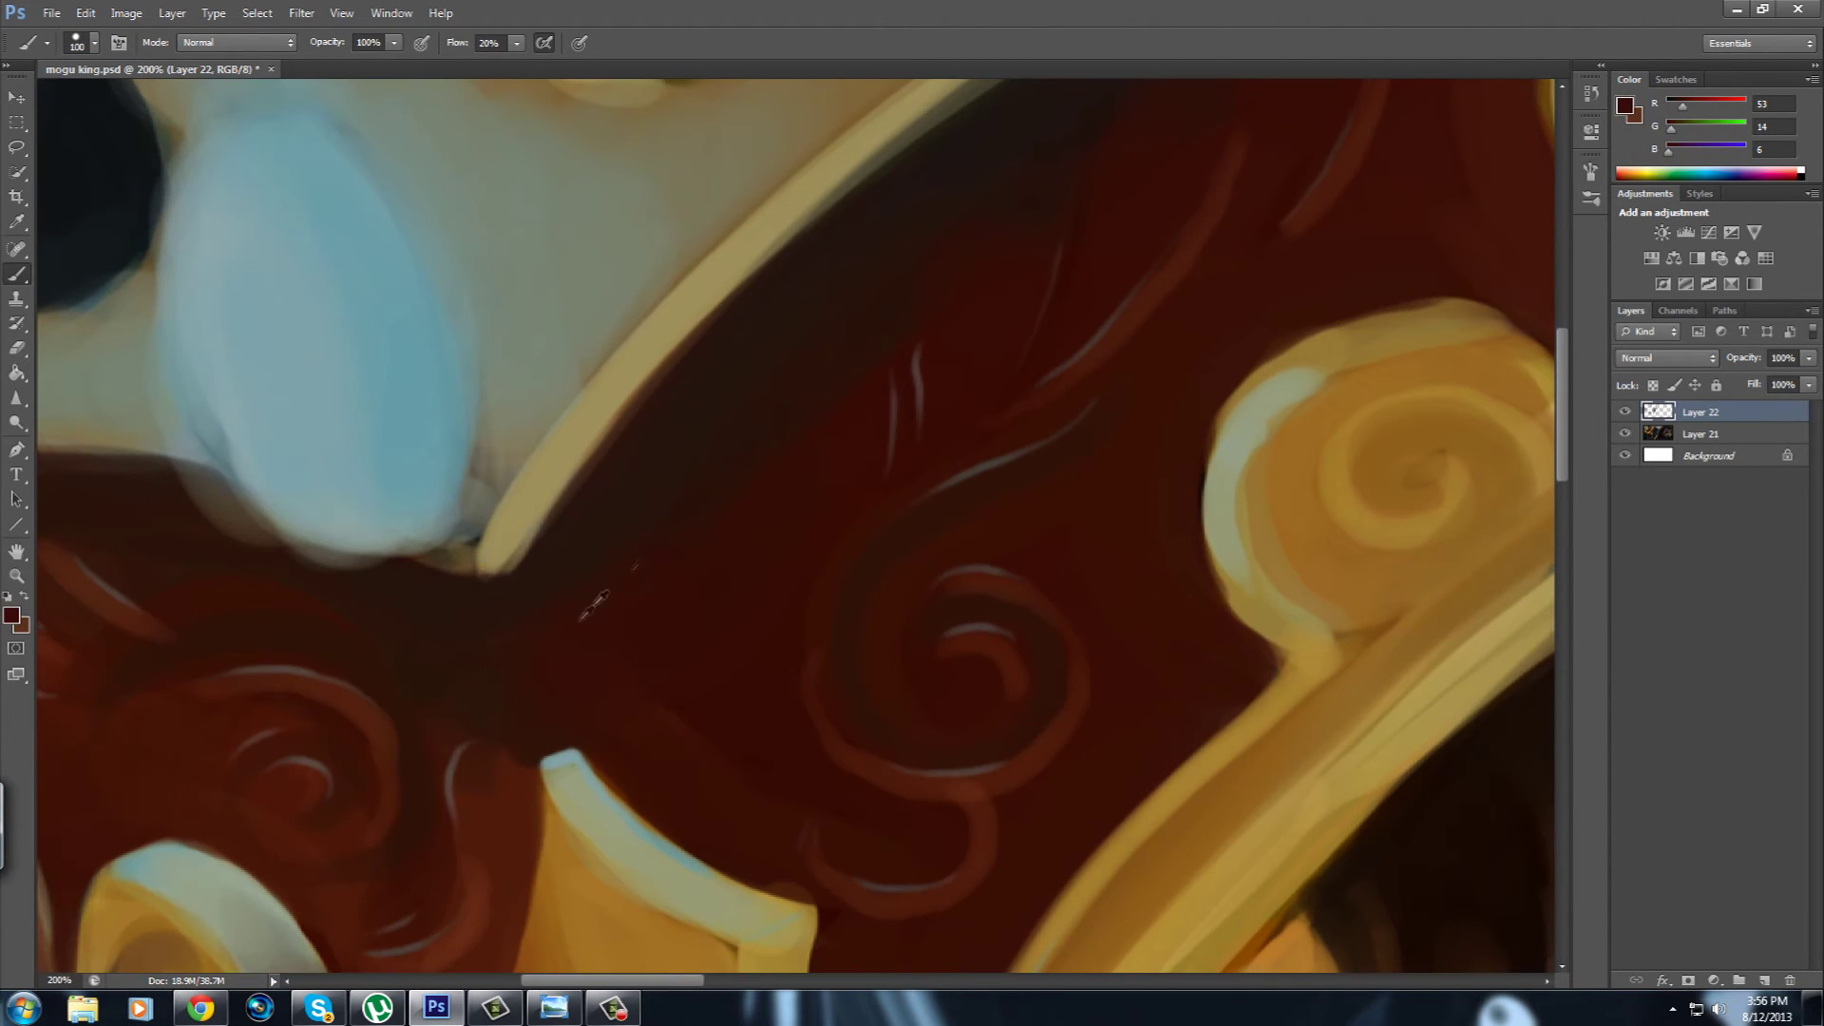
alt+click(703, 670)
drag(1040, 516, 814, 639)
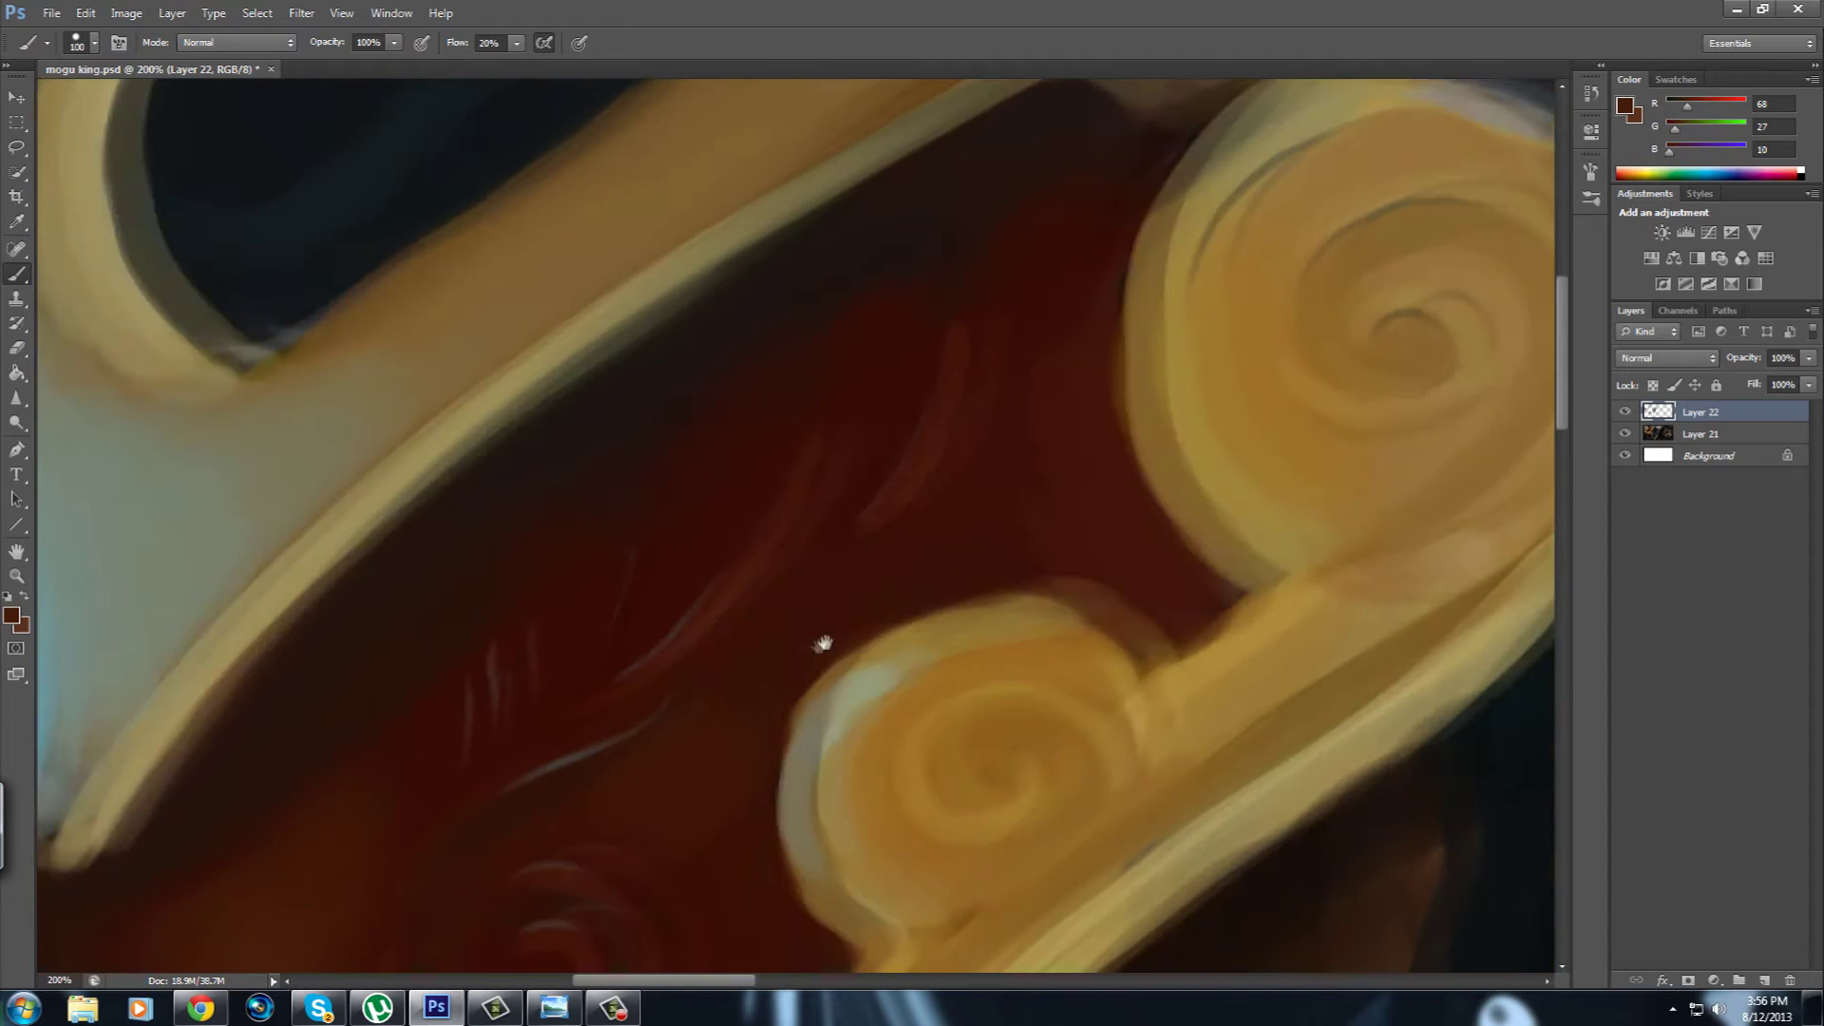
alt+click(1050, 475)
mouse_move(1028, 551)
mouse_down()
mouse_move(1181, 352)
mouse_move(643, 618)
mouse_move(1009, 774)
mouse_up()
Sample gold and dark red tones from the scrolls while adjusting the brush size.
alt+click(1187, 408)
key(bracketleft)
key(bracketleft)
key(bracketleft)
key(bracketright)
key(bracketright)
alt+click(1175, 679)
alt+click(1021, 751)
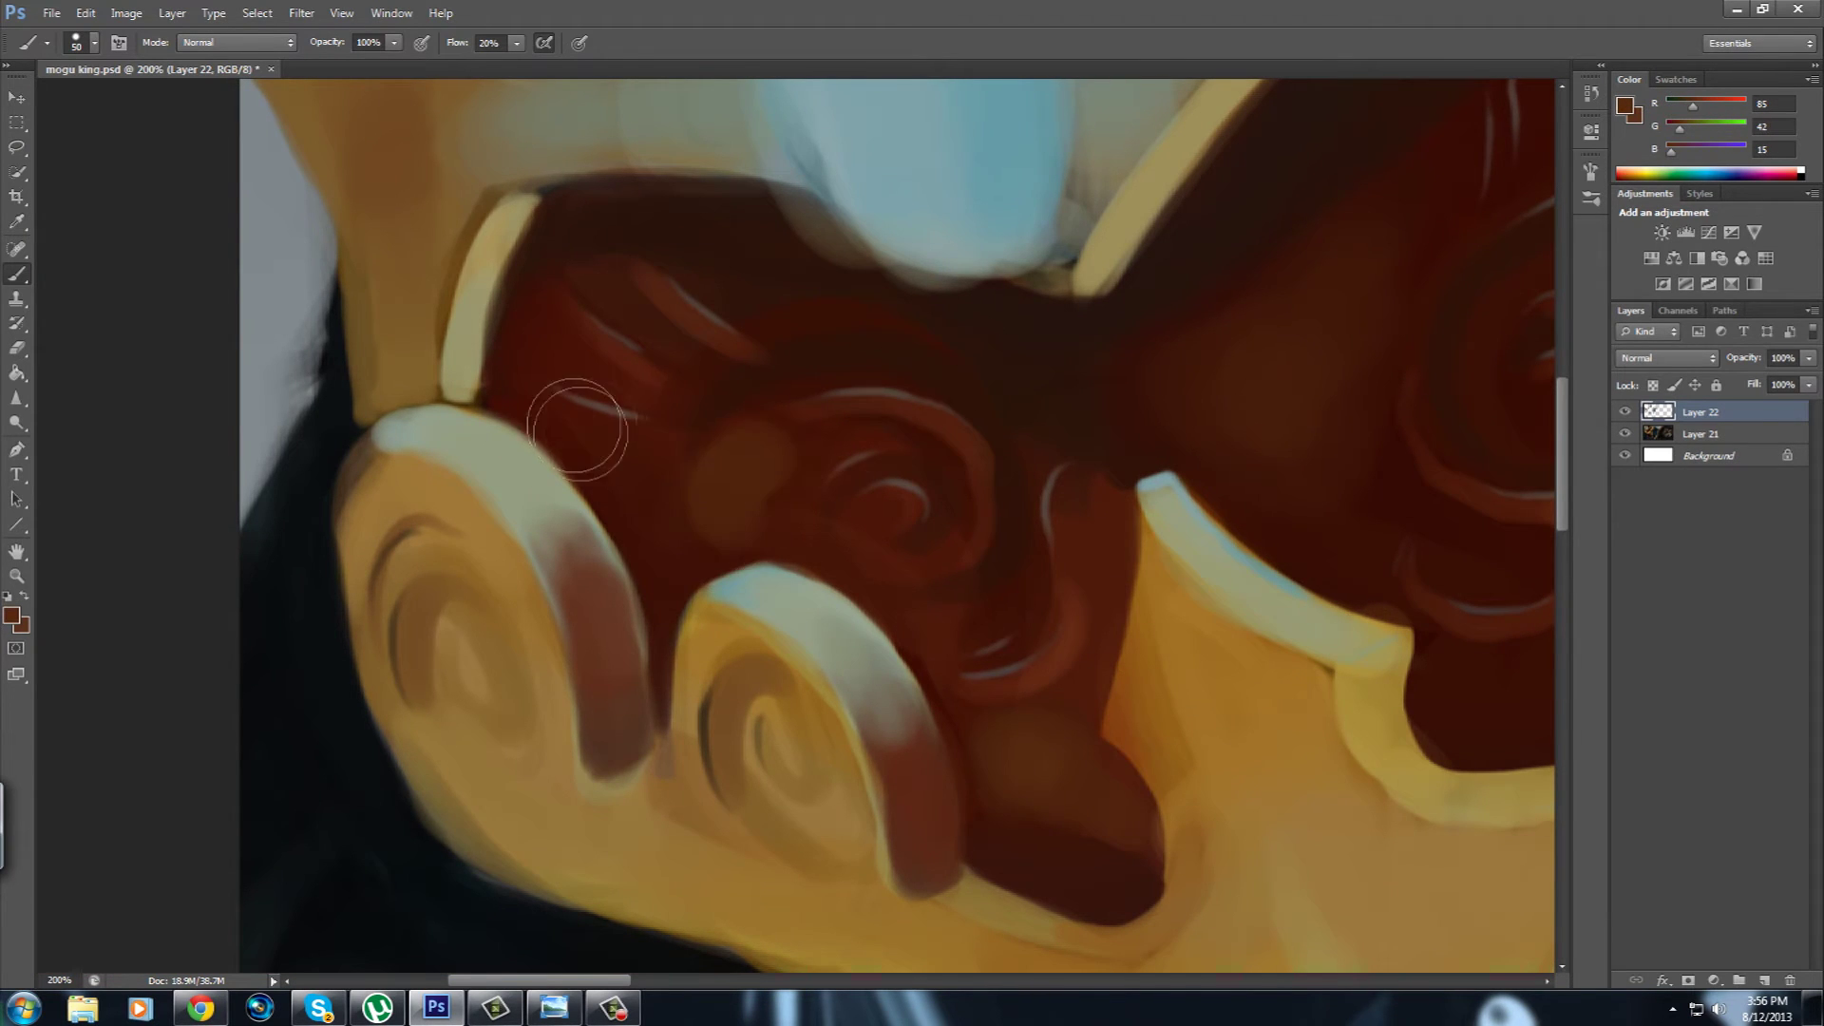
Pan along the red swirls beside the gold band, then zoom out to view the painting.
drag(812, 458, 575, 445)
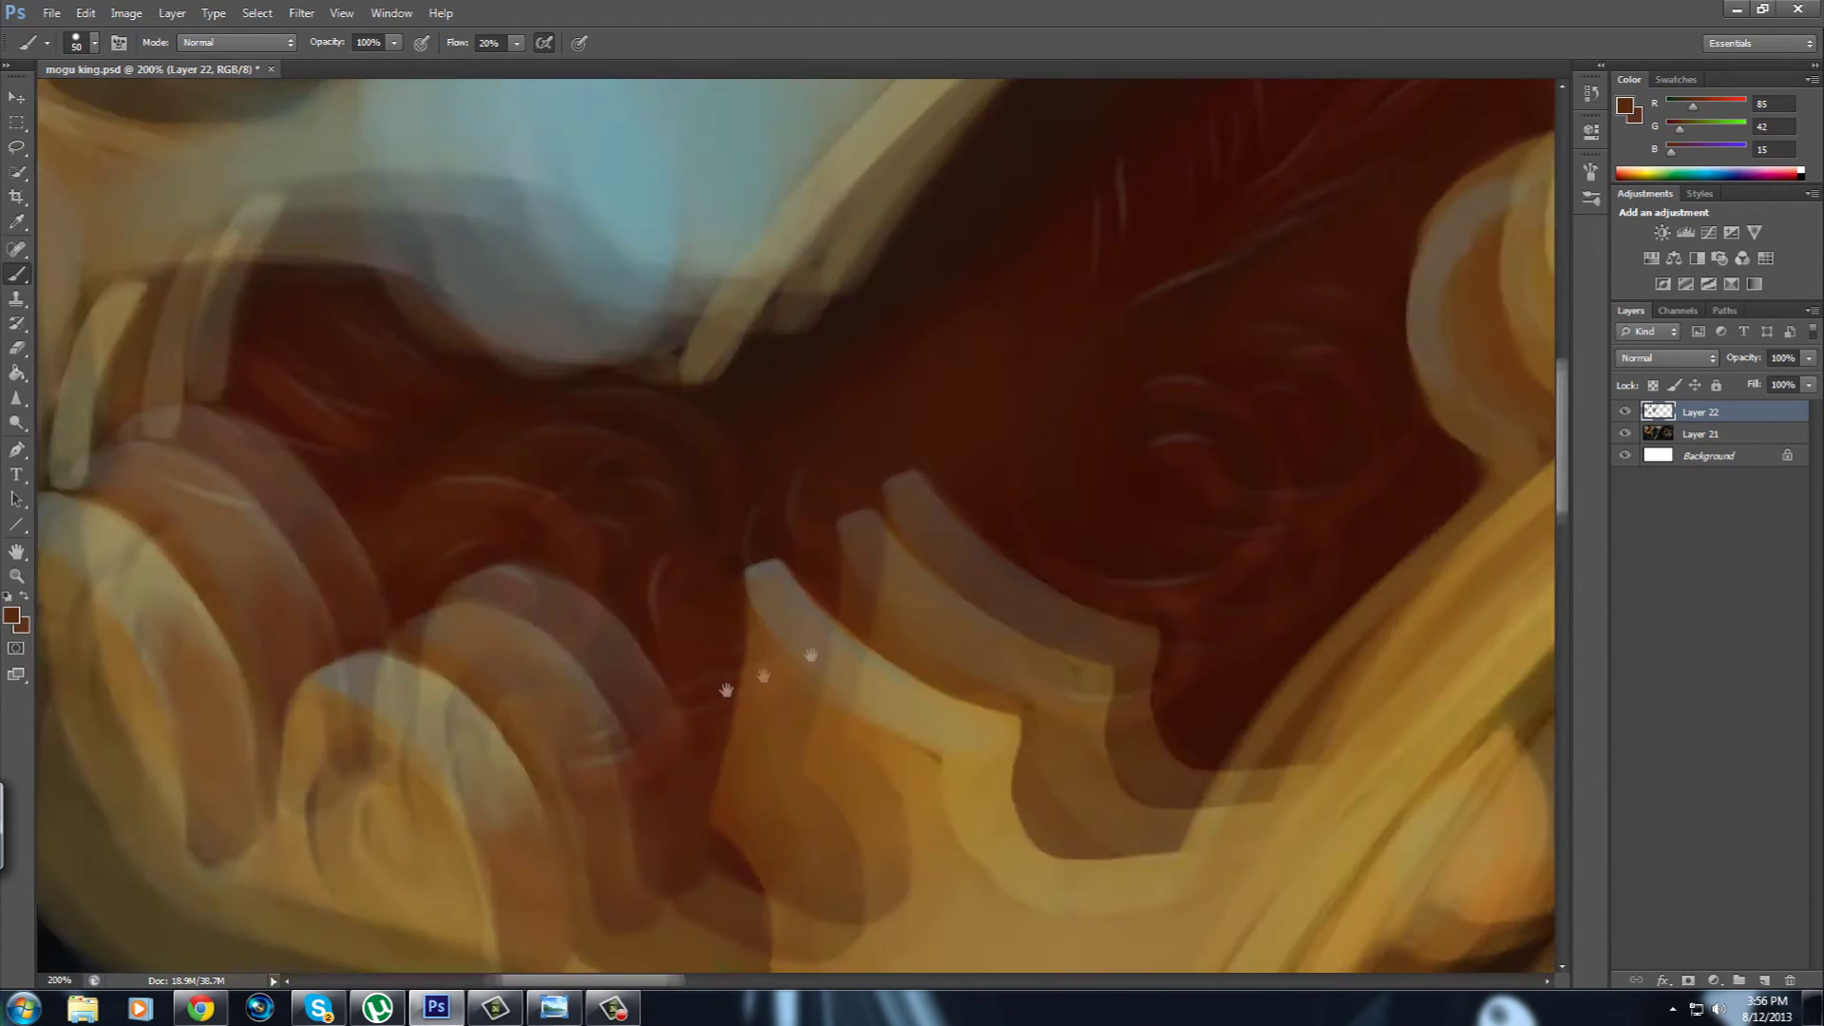
drag(912, 406, 674, 540)
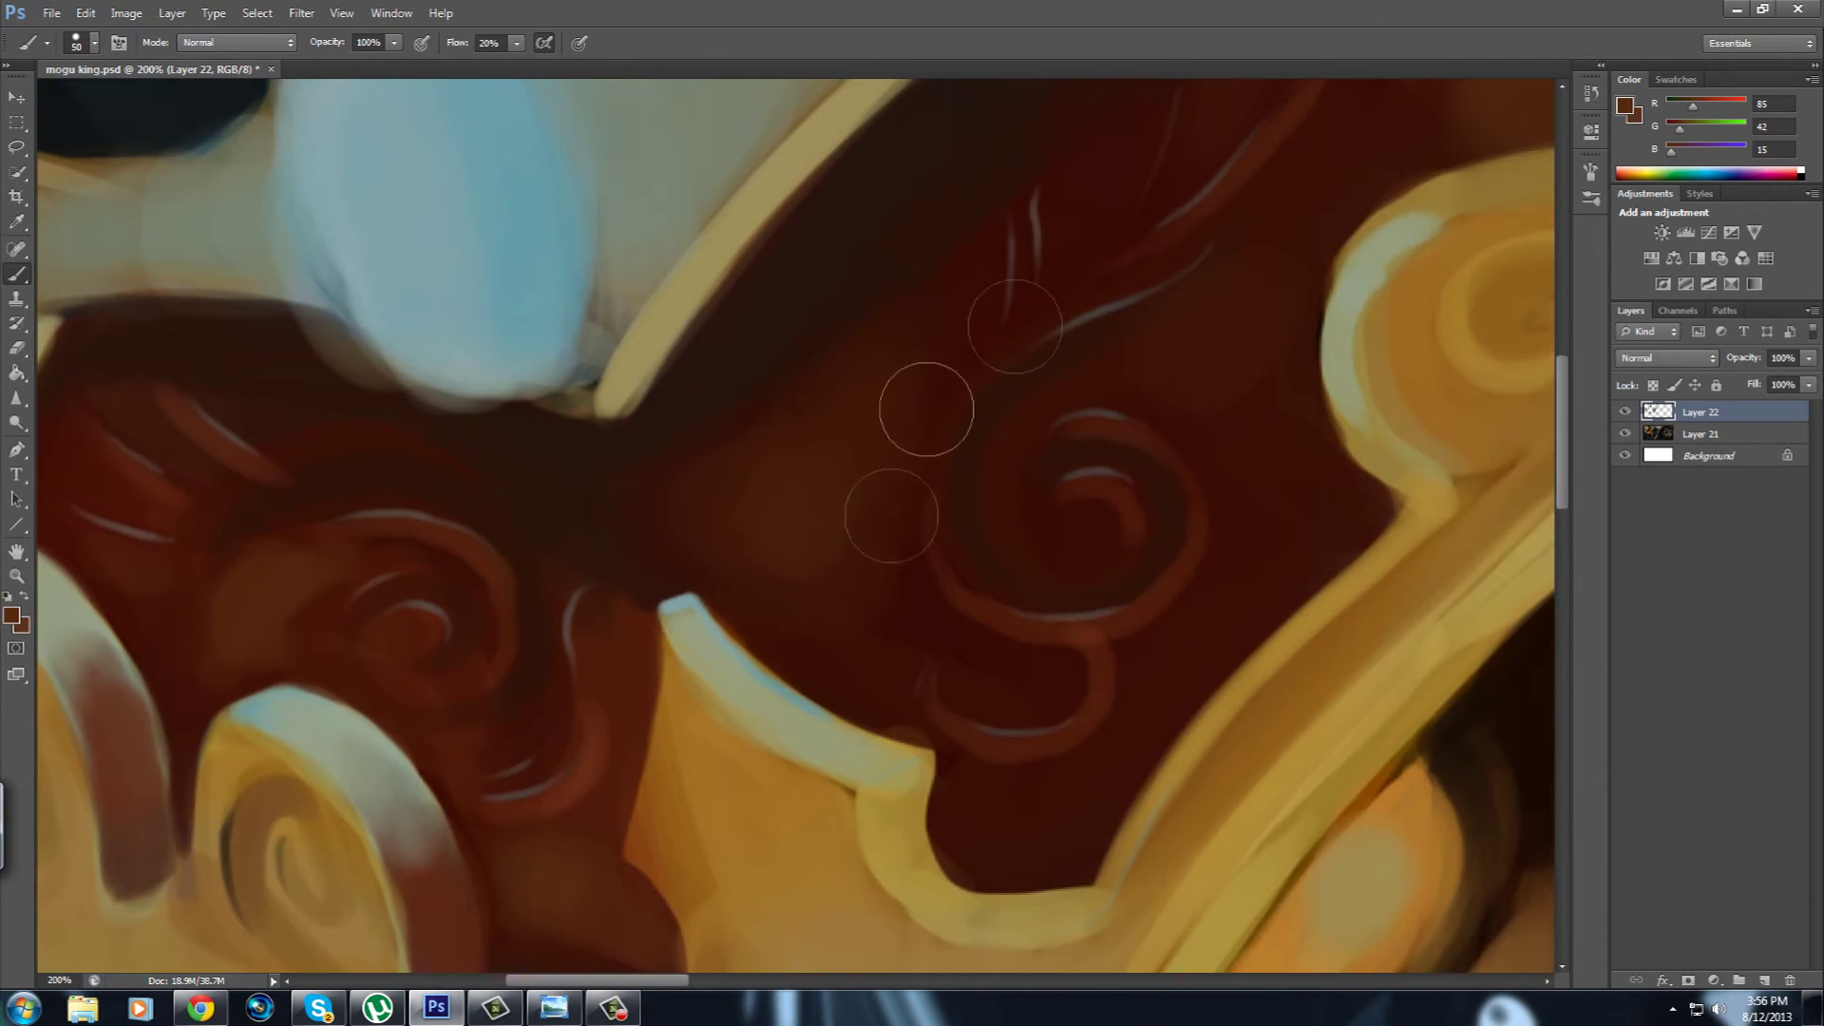
mouse_move(1282, 326)
mouse_down()
mouse_move(855, 488)
mouse_move(1192, 333)
mouse_move(838, 516)
mouse_move(771, 570)
mouse_up()
key(bracketleft)
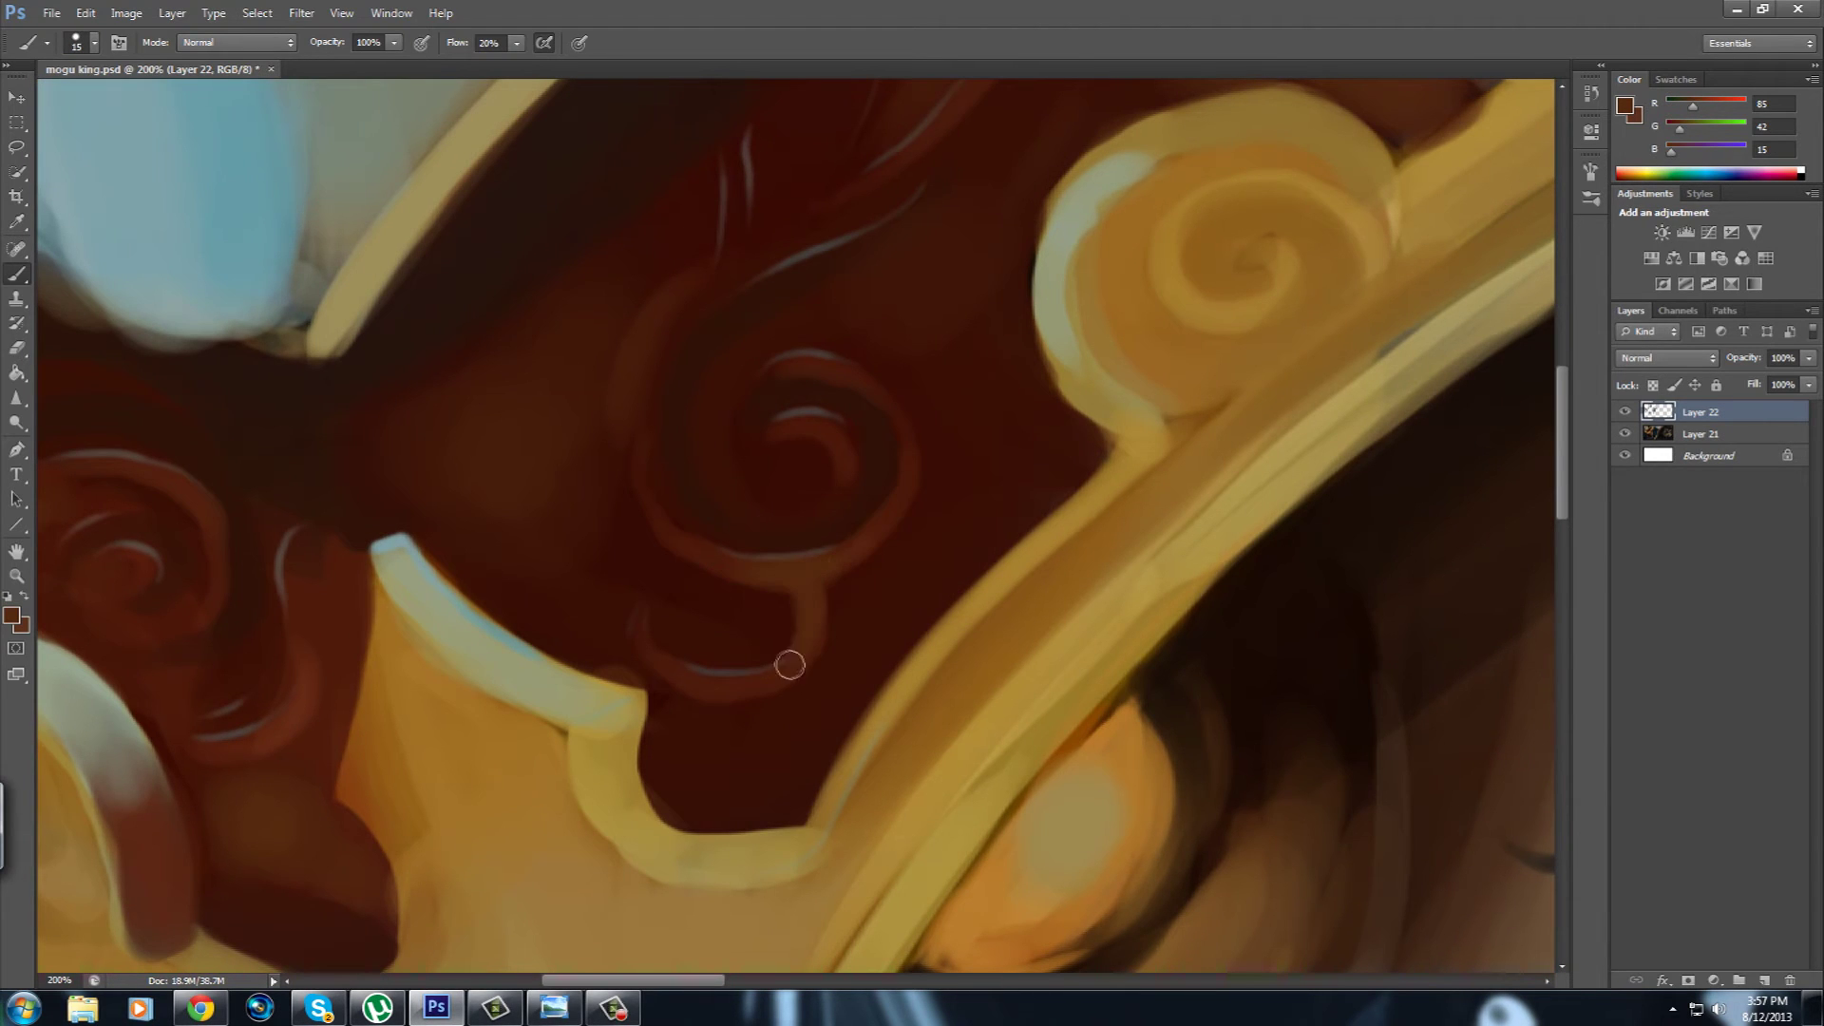
drag(339, 709, 672, 671)
mouse_move(541, 736)
mouse_down()
mouse_move(468, 476)
mouse_move(602, 680)
mouse_move(672, 317)
mouse_move(632, 598)
mouse_up()
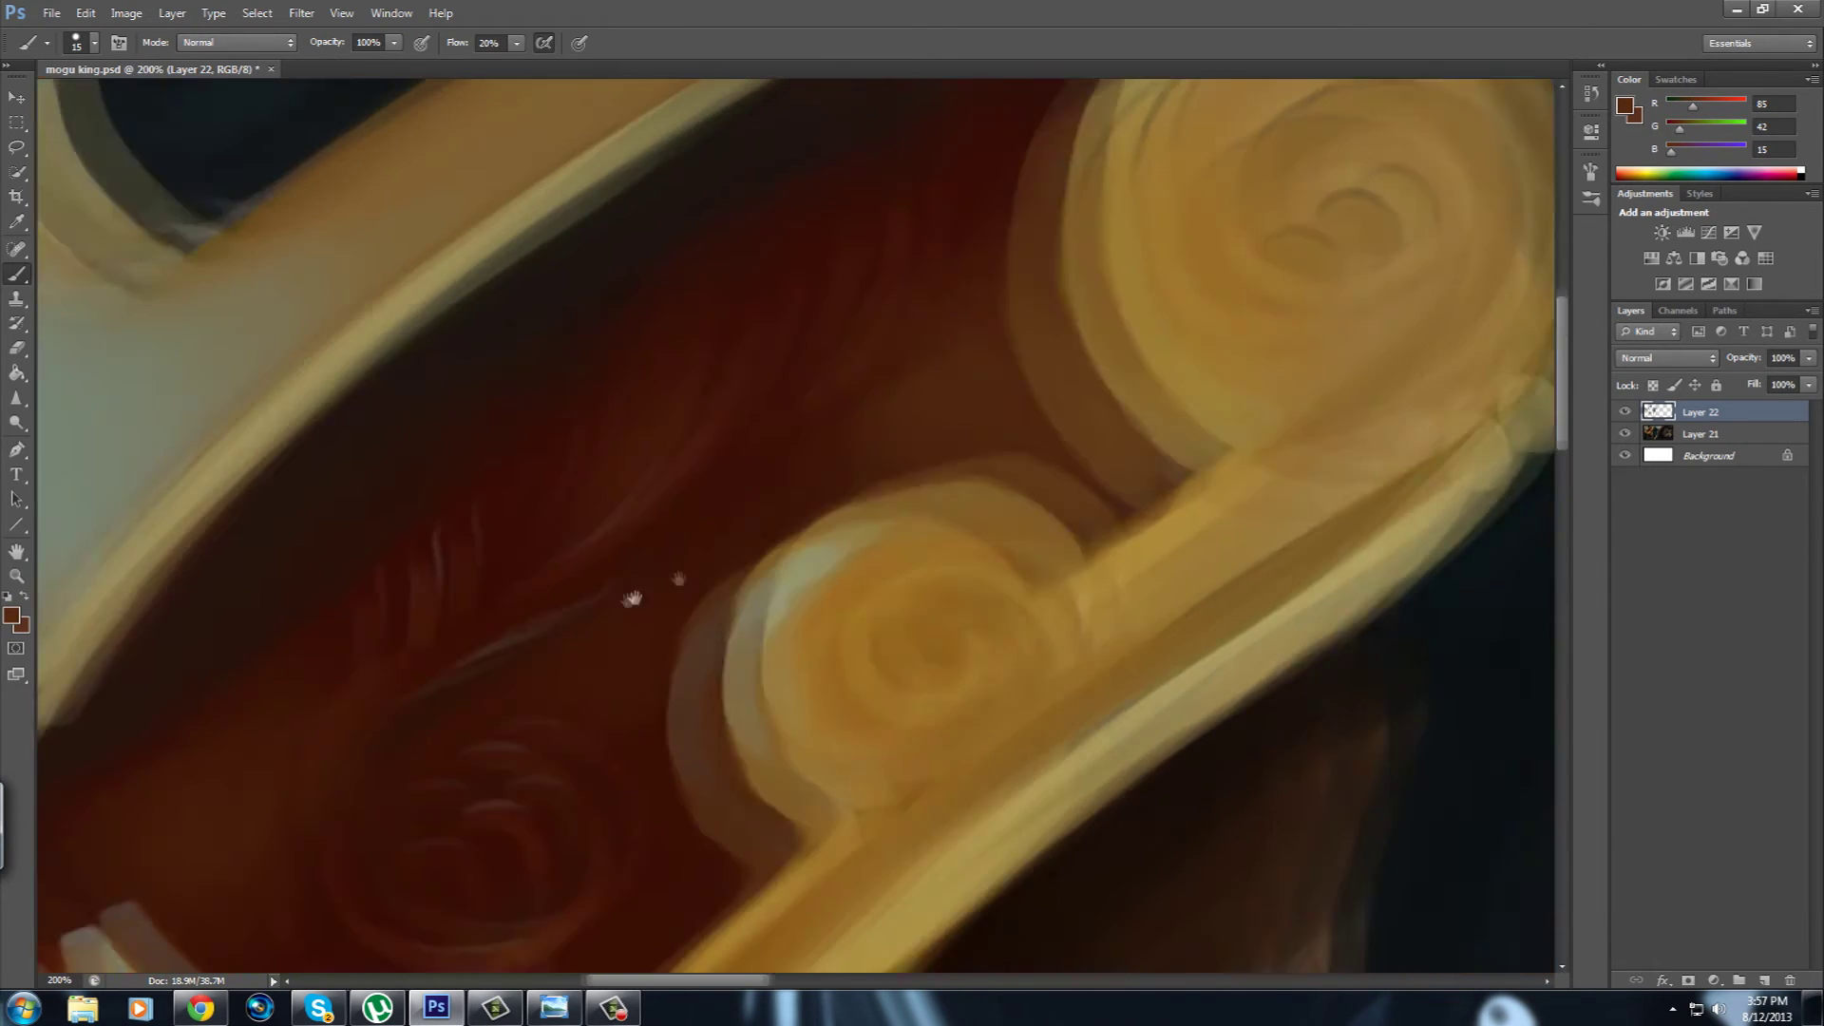
scroll(753, 394, down, 1)
scroll(774, 529, down, 2)
scroll(865, 762, down, 2)
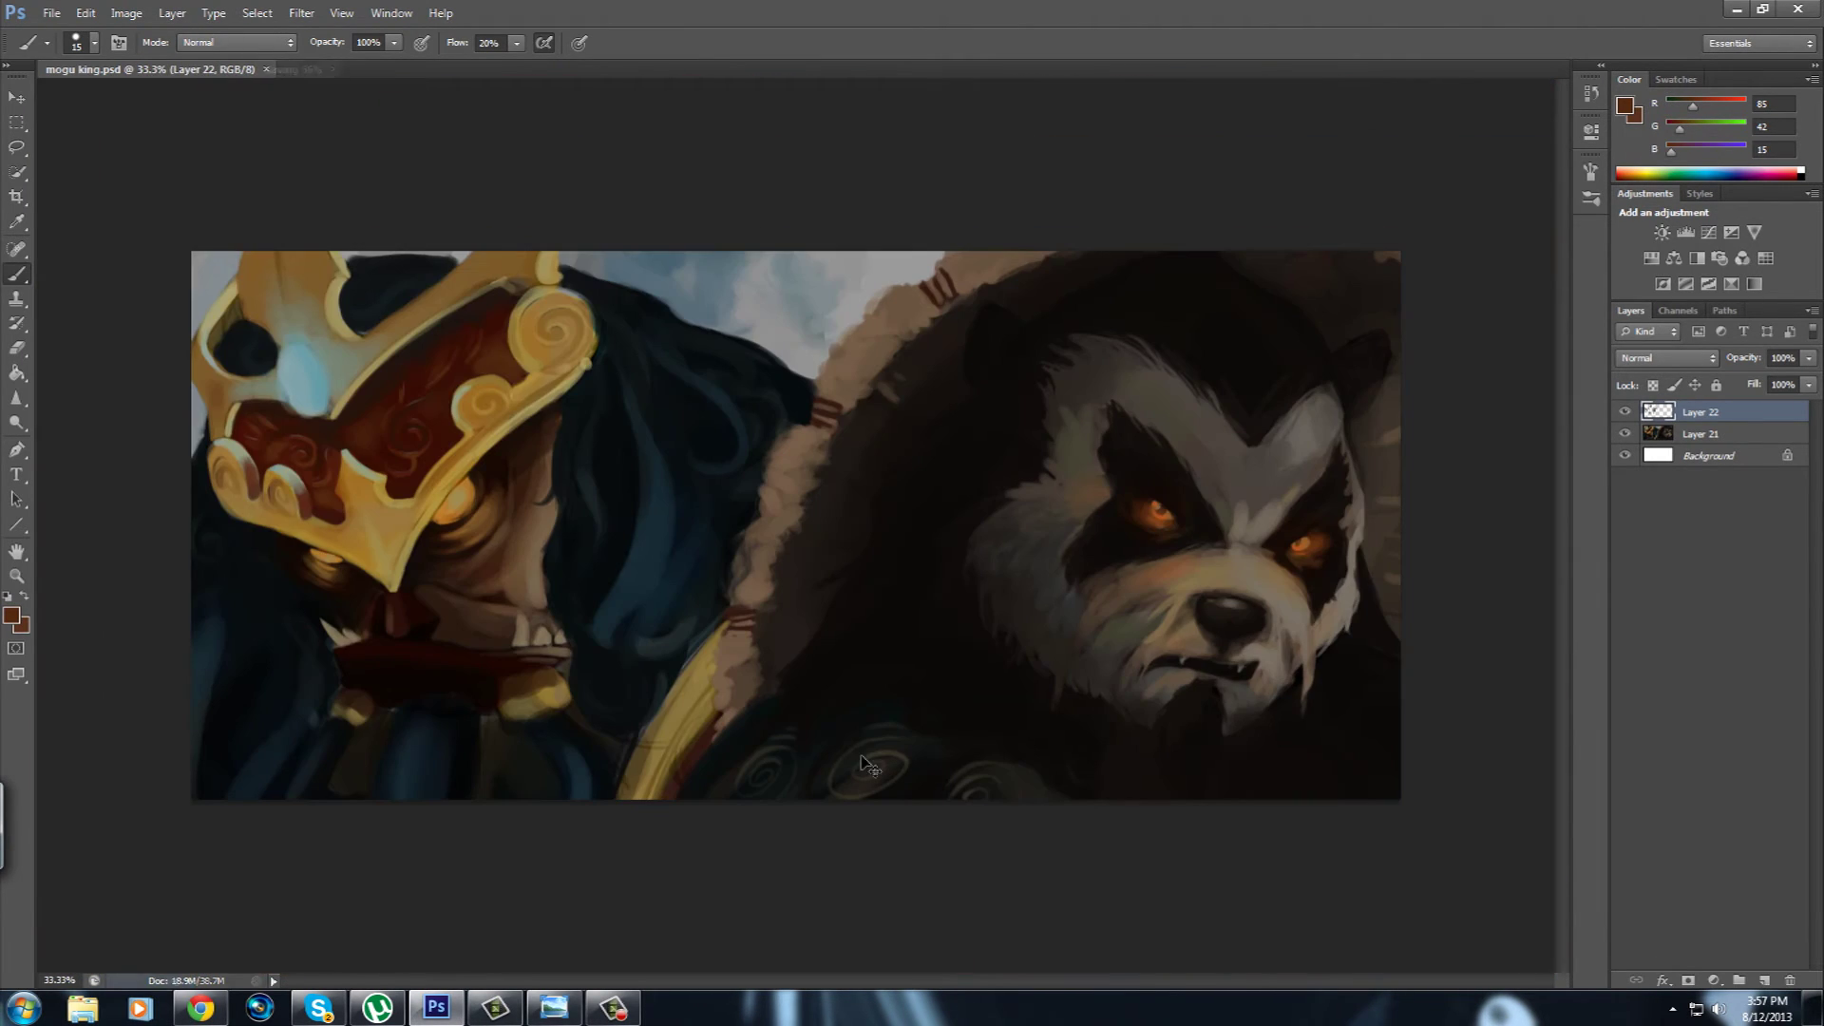
Darken the mogu's face beside the glowing eye with sampled brown skin tones.
scroll(532, 532, up, 1)
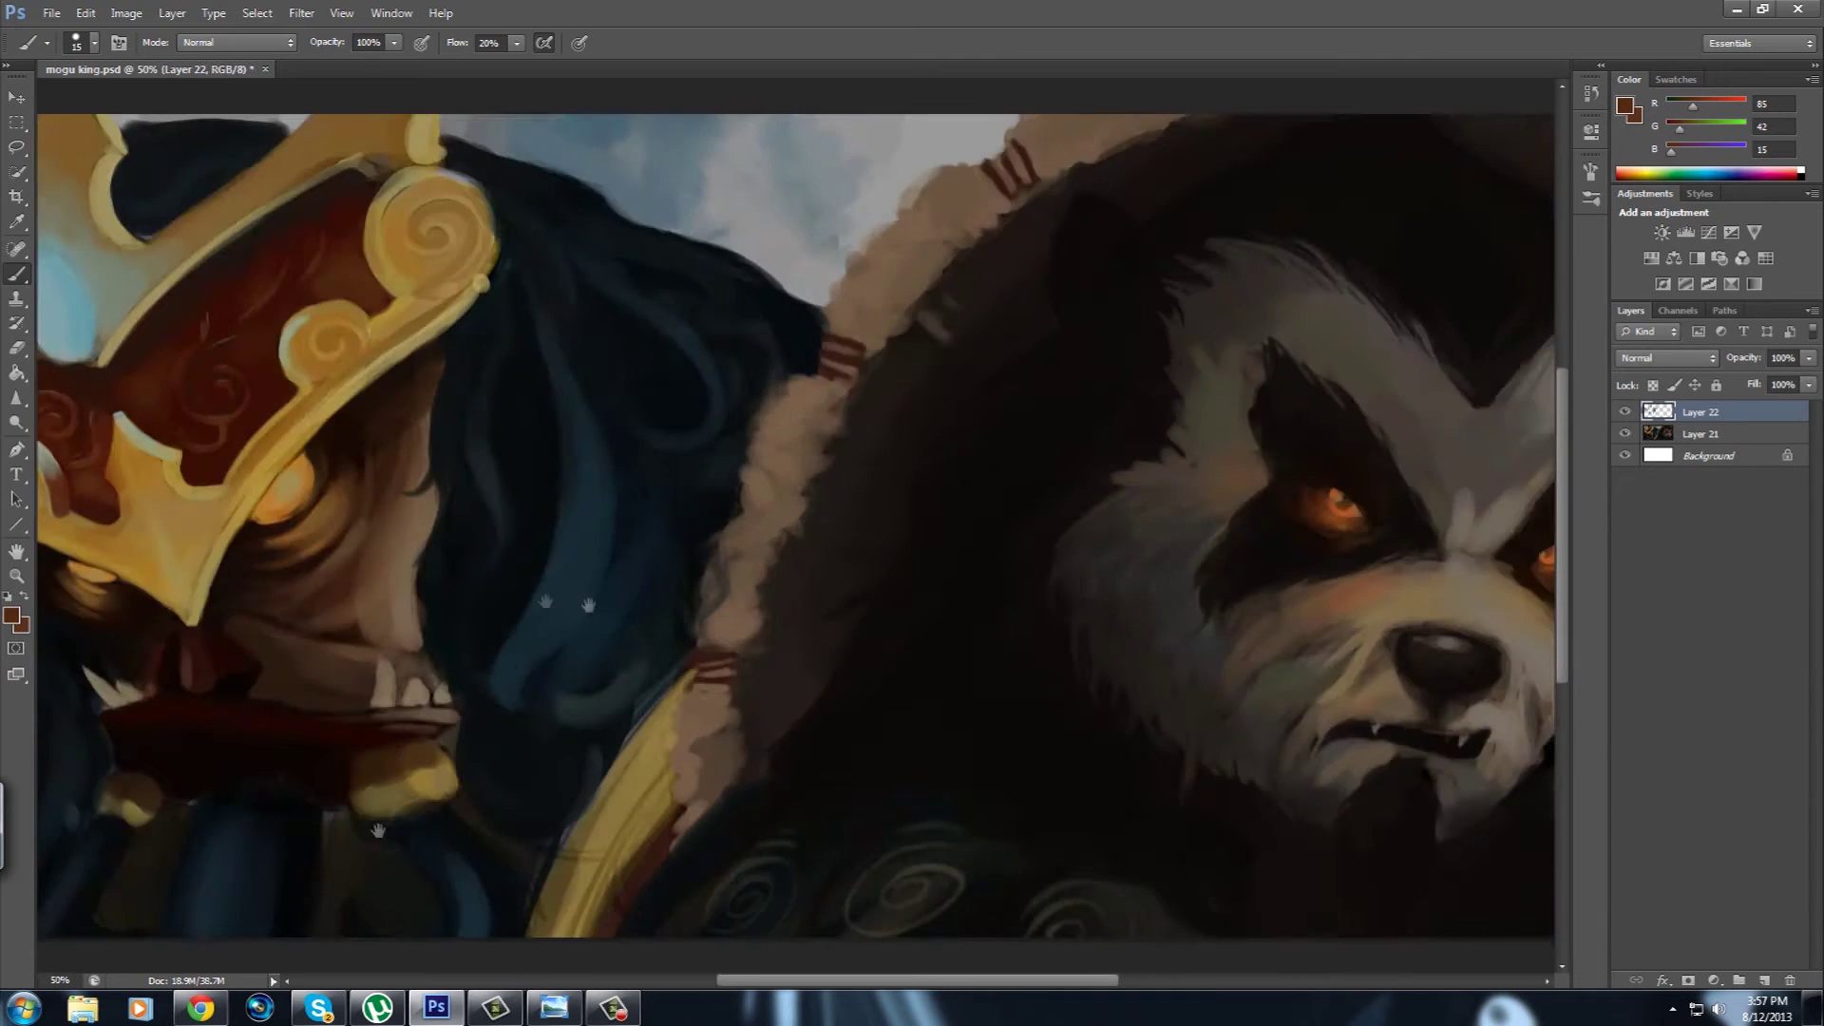
alt+click(750, 571)
alt+click(714, 593)
drag(793, 452, 780, 561)
alt+click(479, 608)
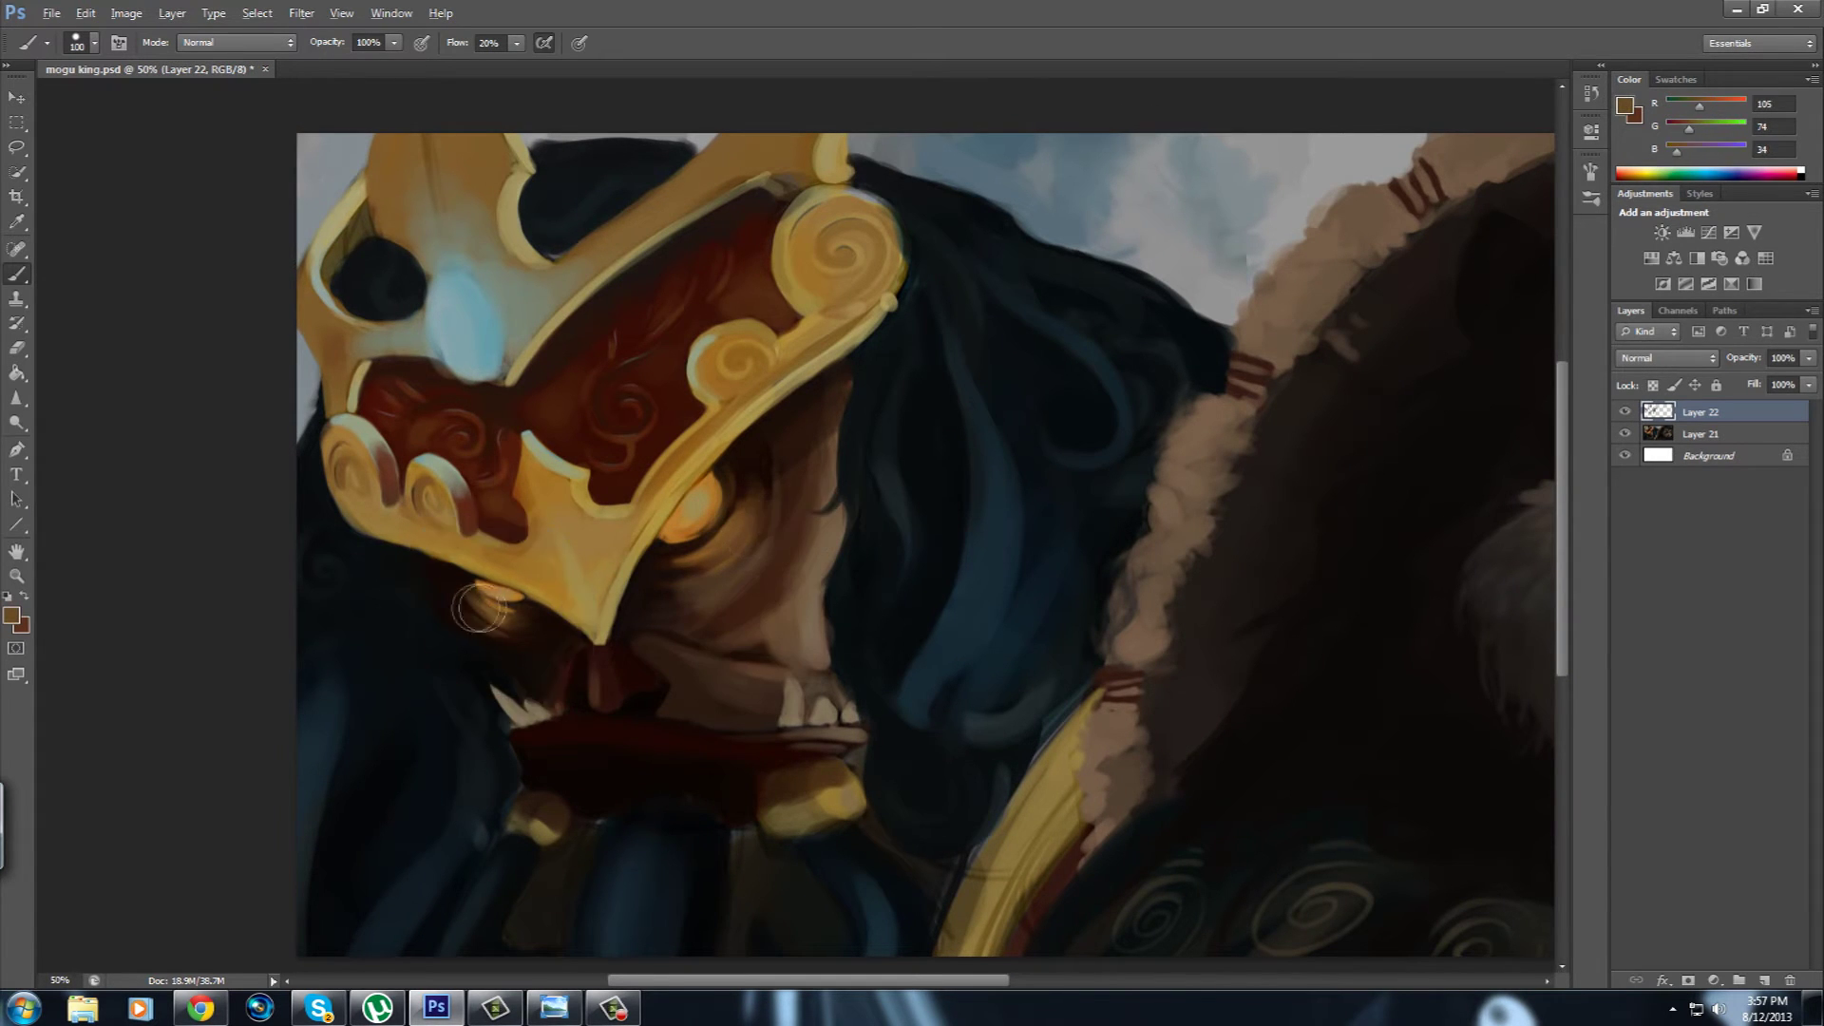
scroll(798, 743, down, 1)
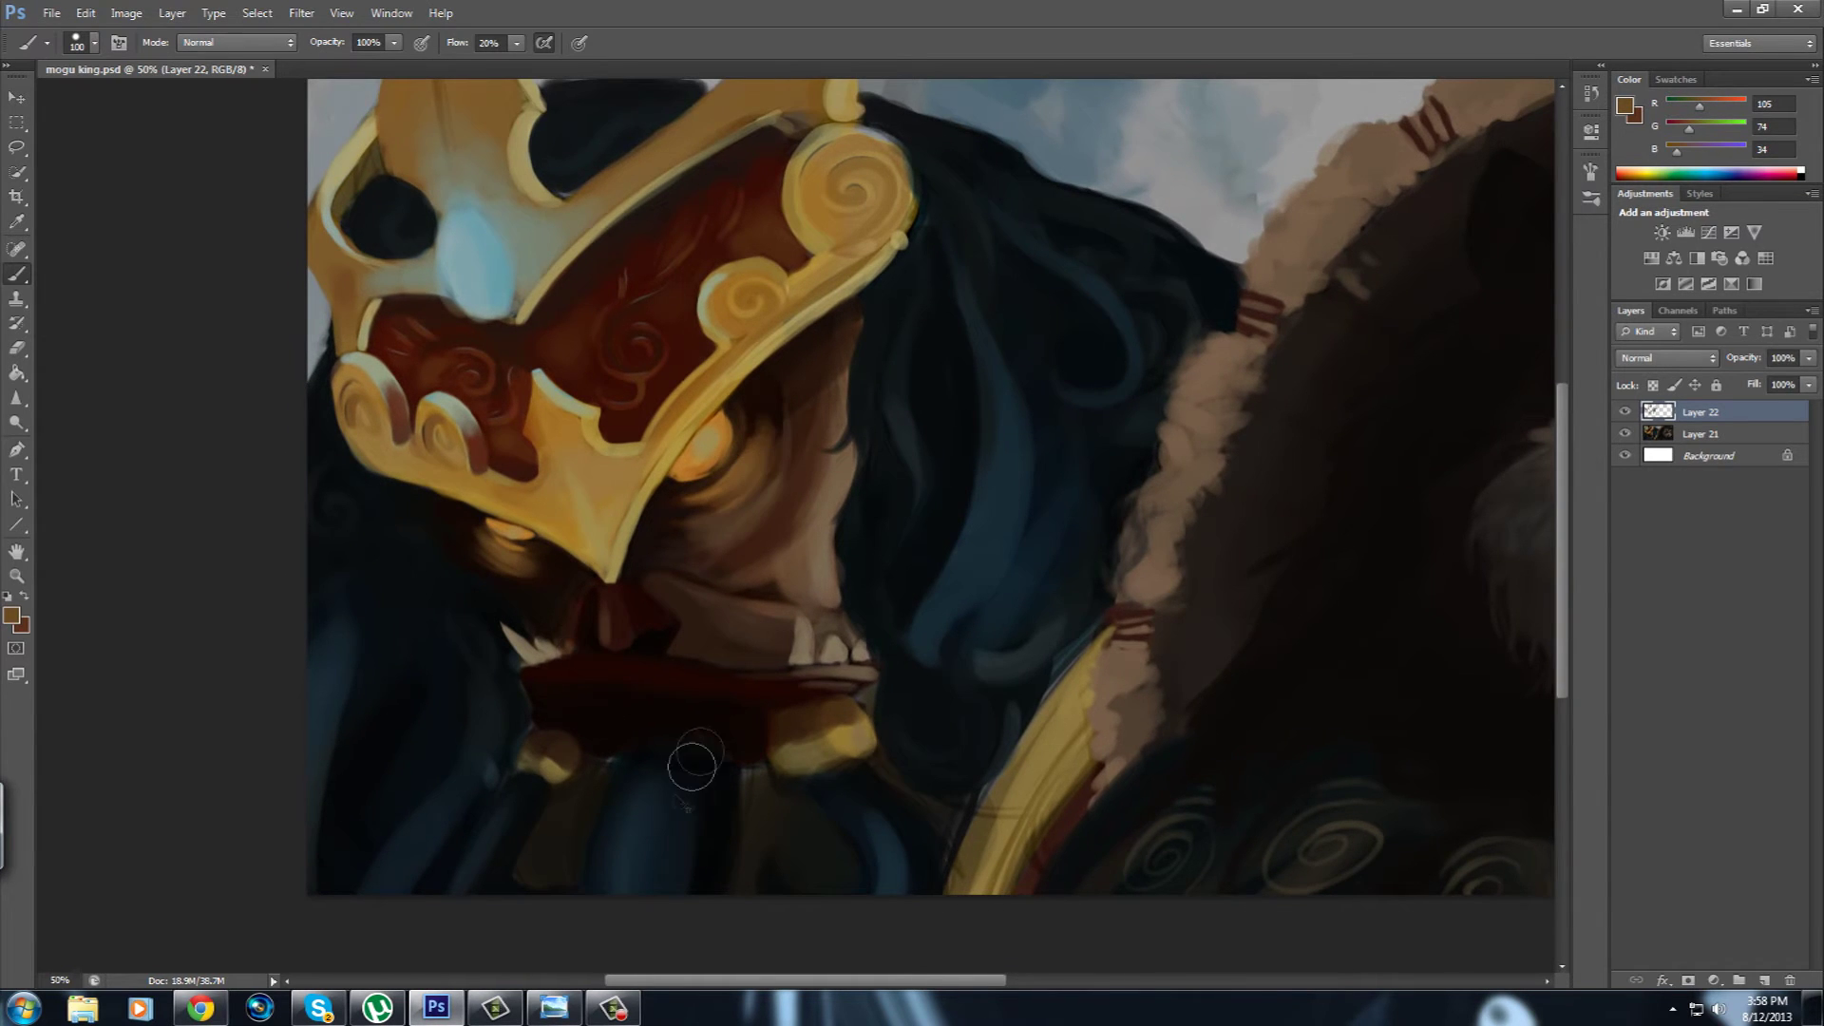
alt+click(705, 747)
Zoom in on the face and darken the upper edge of the jaw.
key(ctrl+plus)
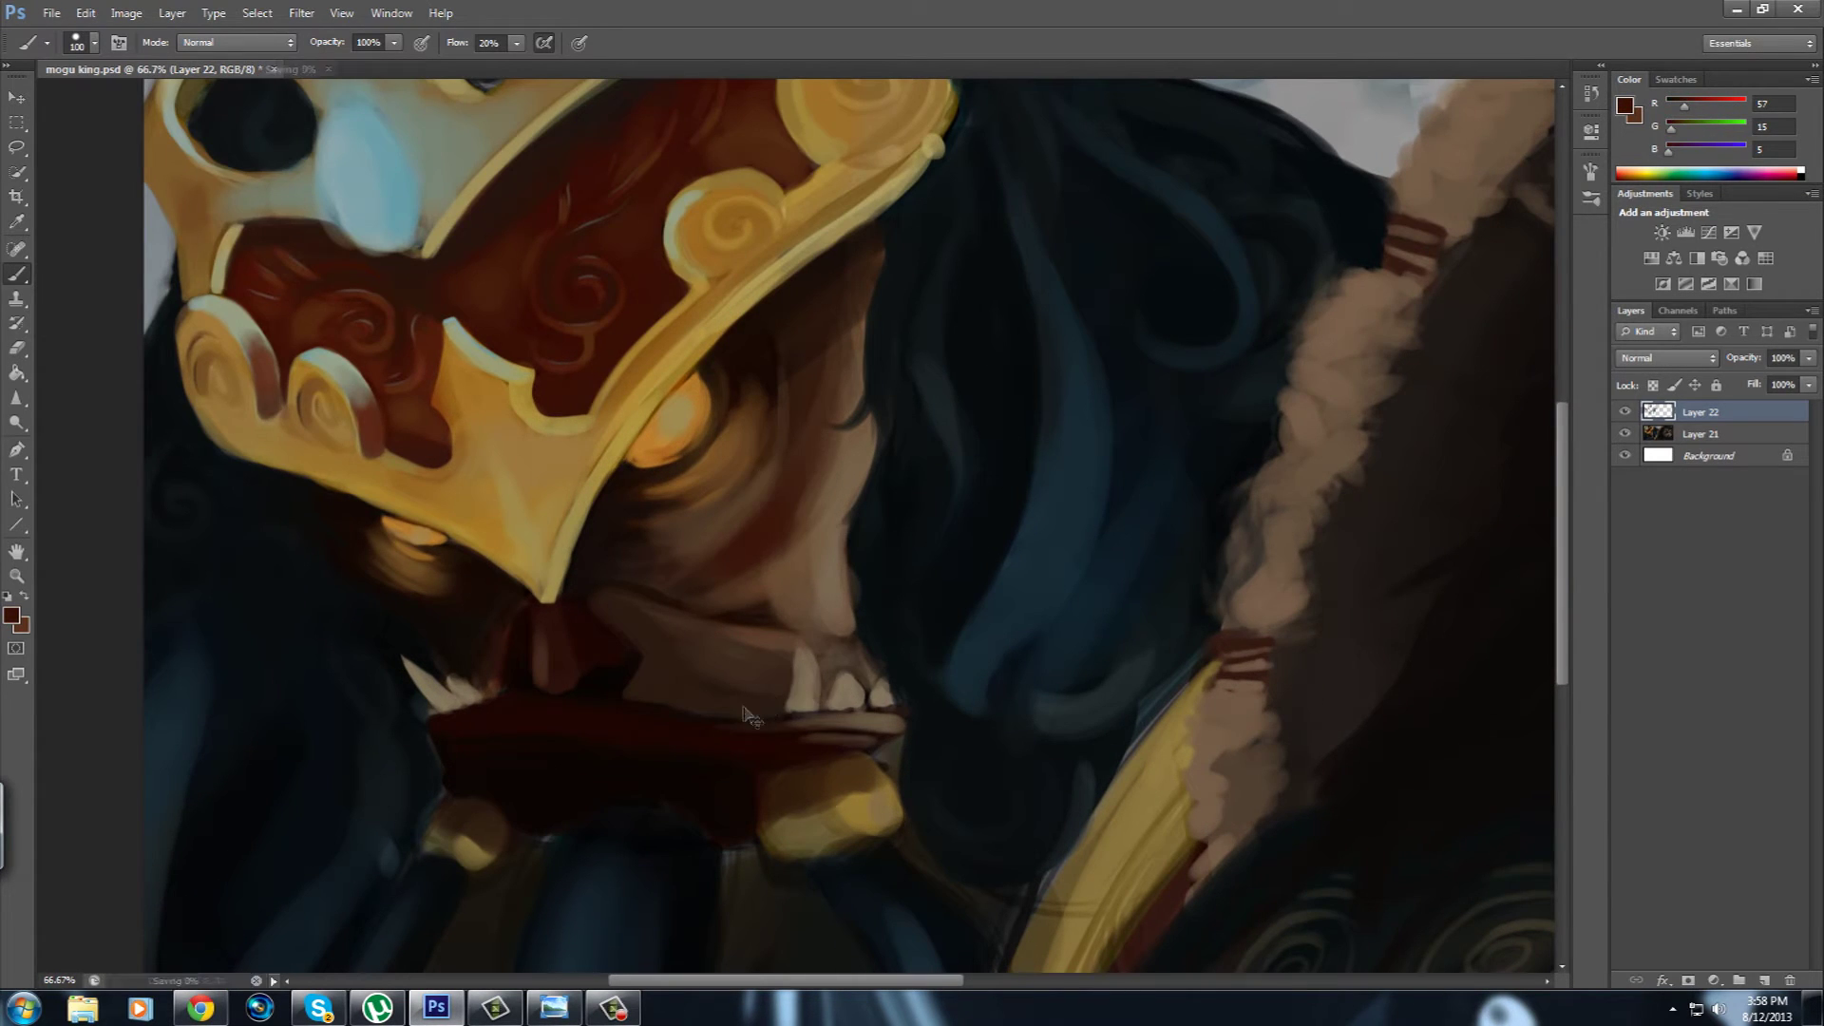
scroll(750, 719, up, 3)
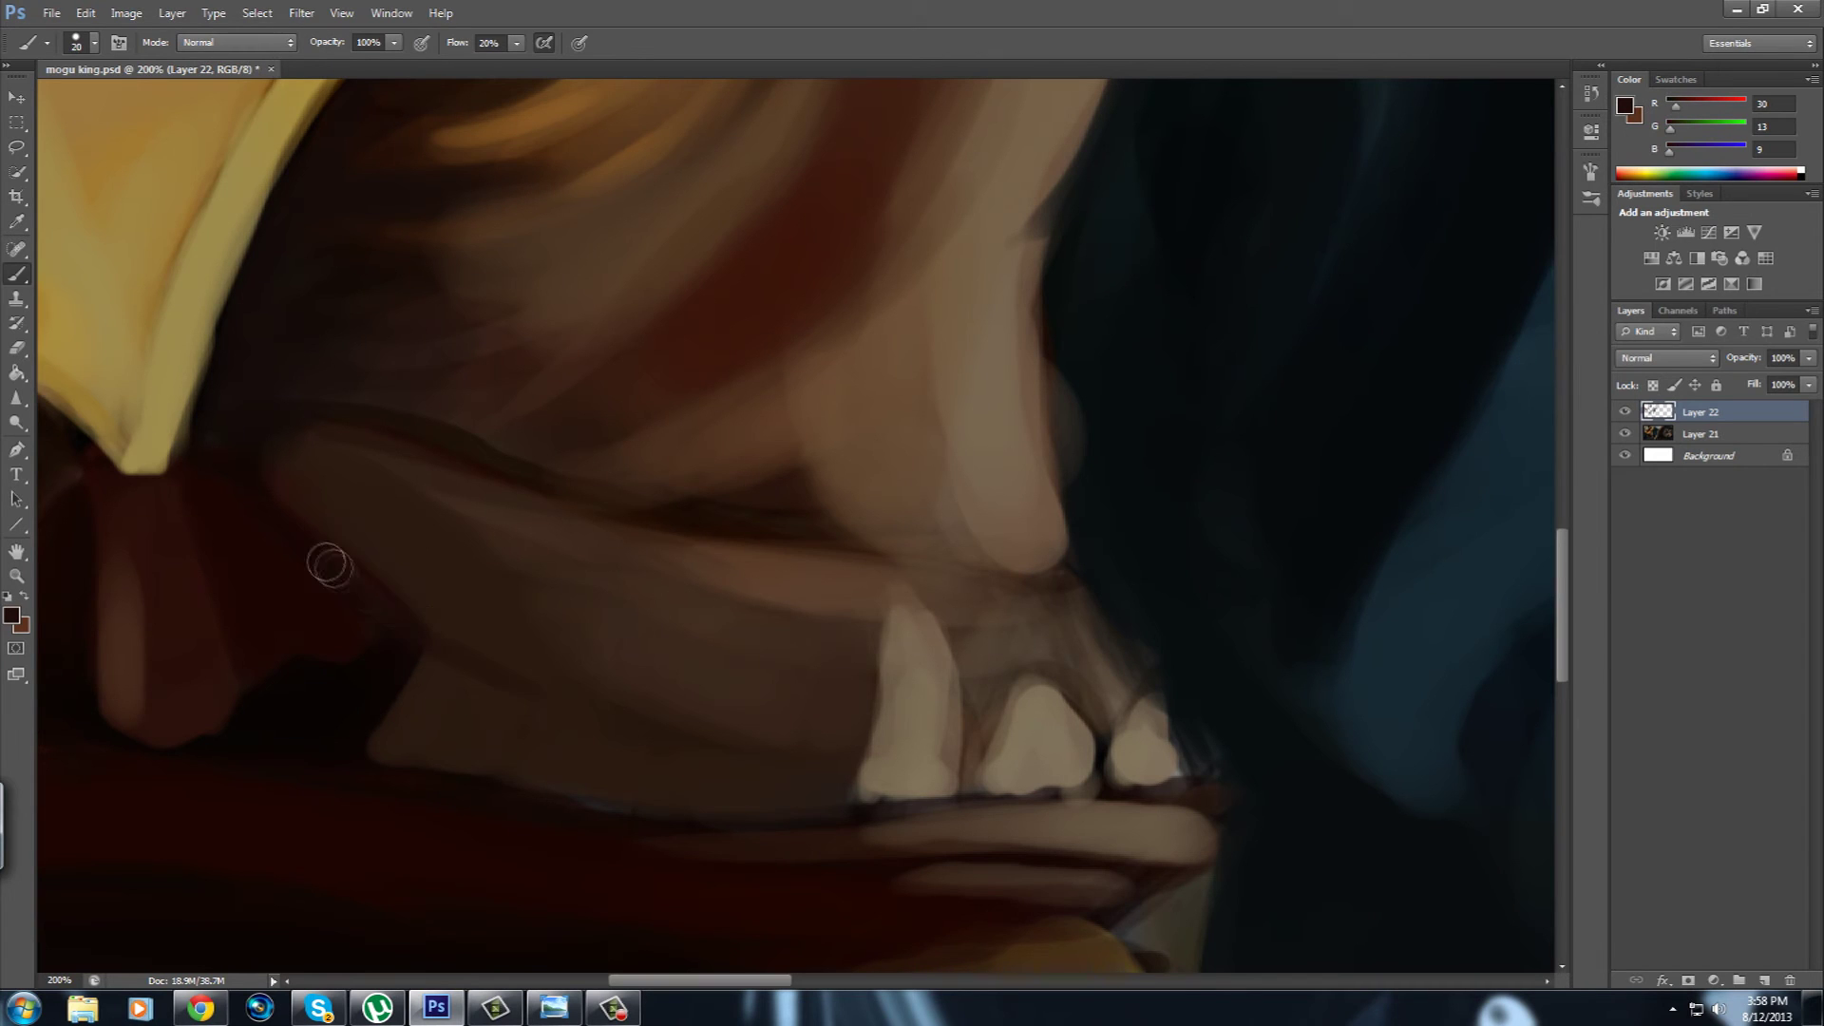
drag(328, 566, 289, 497)
drag(442, 716, 822, 517)
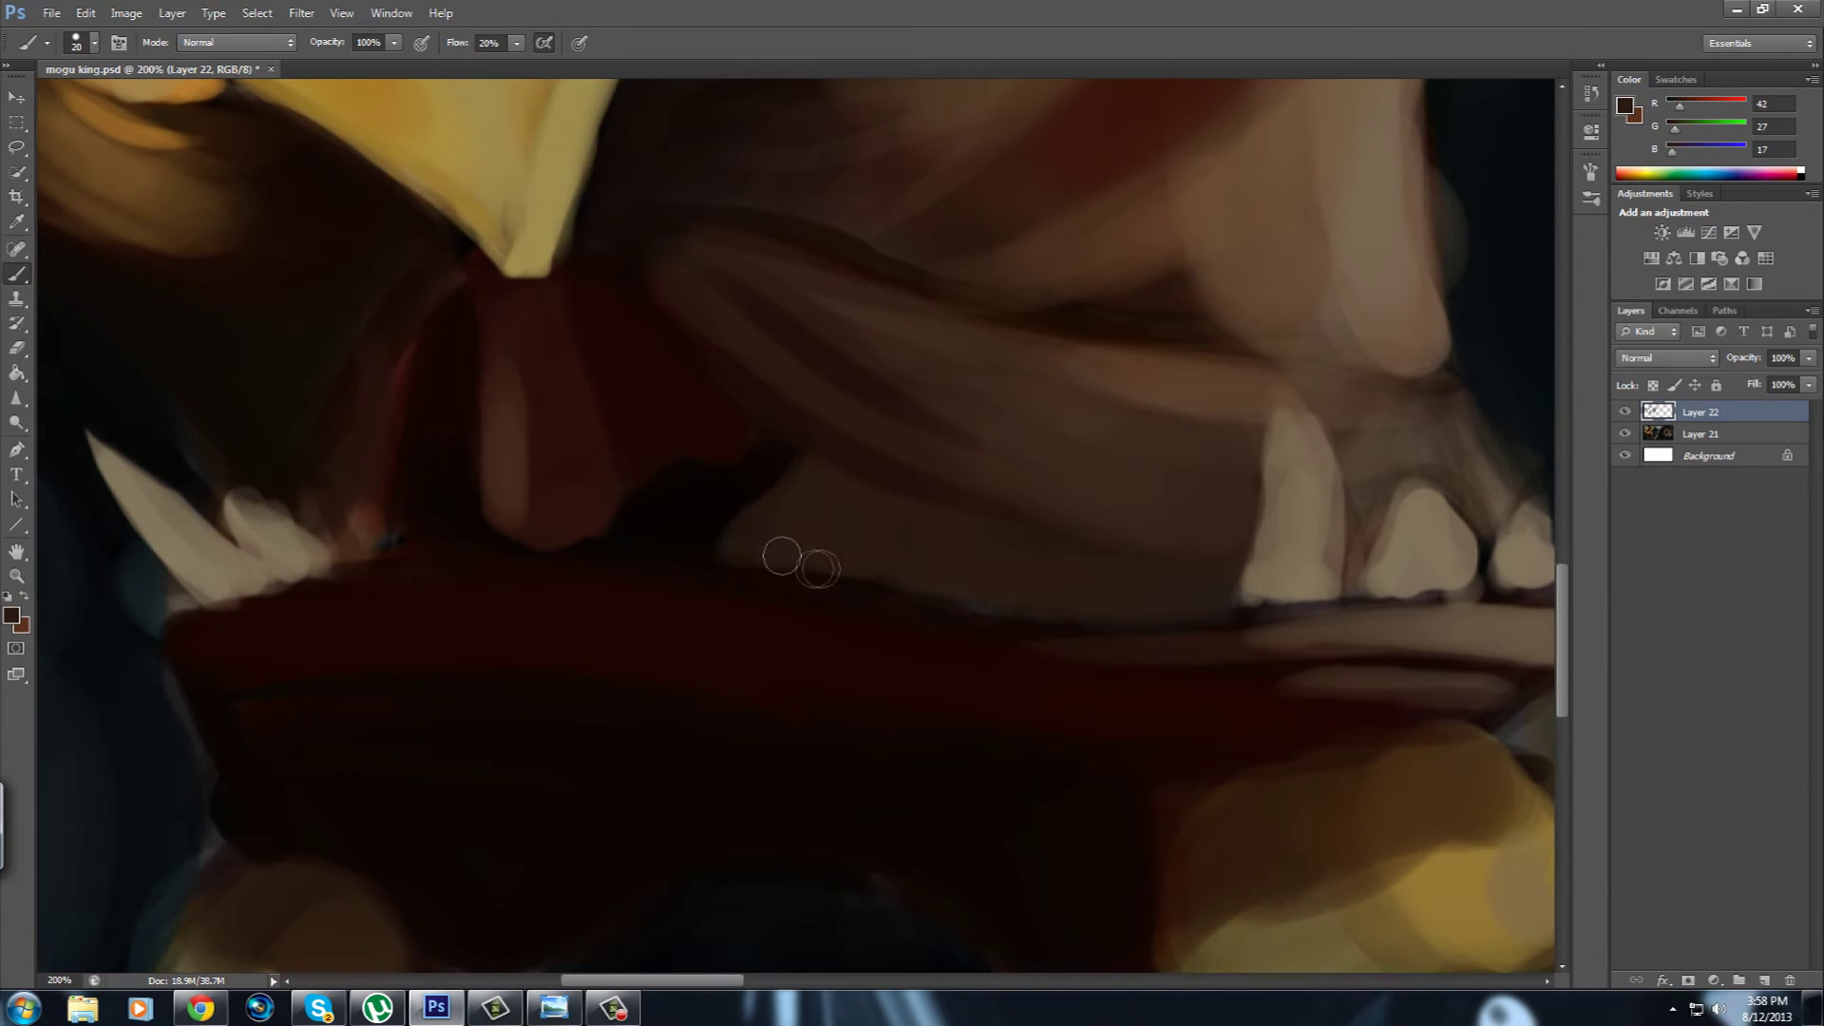
Lengthen the fangs with tan strokes, making the middle and right fangs taller.
drag(847, 436, 201, 521)
alt+click(611, 669)
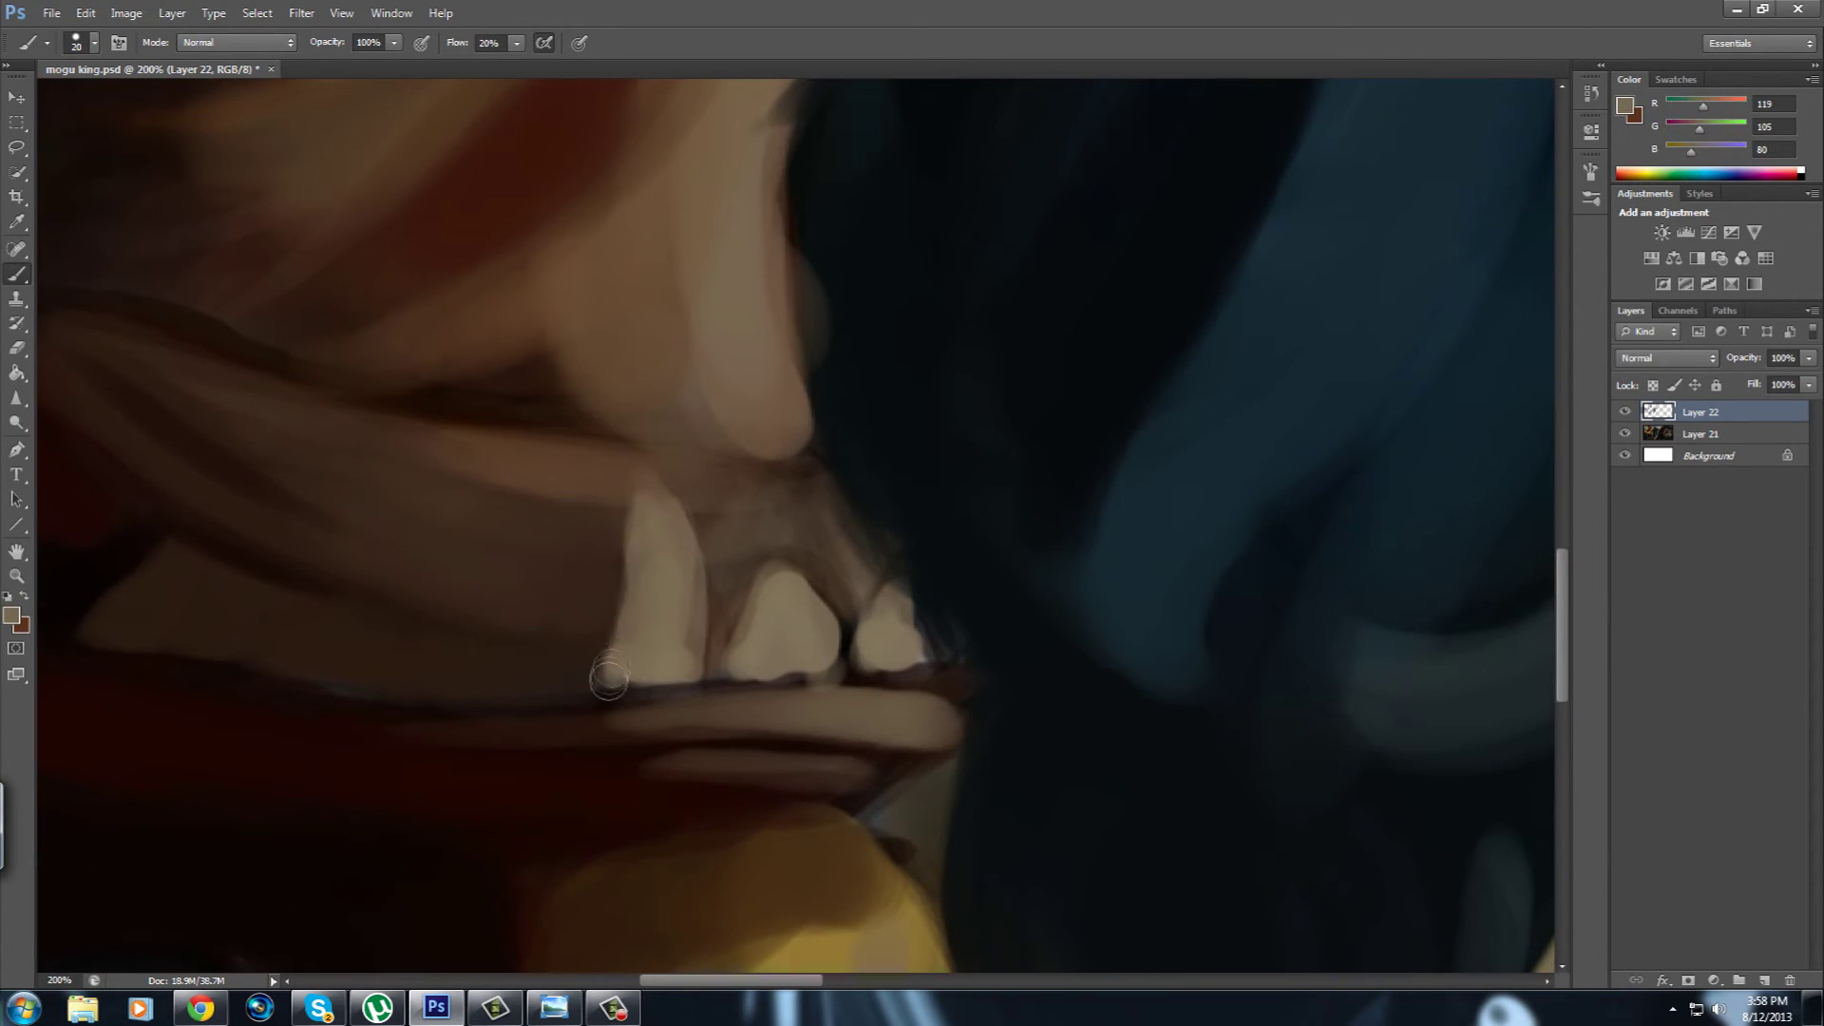
drag(618, 683, 685, 589)
drag(728, 669, 784, 517)
mouse_move(750, 589)
mouse_down()
mouse_move(789, 513)
mouse_move(817, 665)
mouse_move(896, 566)
mouse_move(523, 491)
mouse_up()
key(bracketleft)
mouse_move(730, 589)
mouse_down()
mouse_move(703, 525)
mouse_move(681, 633)
mouse_up()
Add a blue-grey stroke into the hair edge, then zoom out to check the face.
mouse_move(652, 717)
mouse_down()
mouse_move(904, 603)
mouse_move(570, 693)
mouse_move(498, 677)
mouse_move(303, 833)
mouse_move(465, 966)
mouse_up()
alt+click(795, 480)
alt+click(964, 425)
mouse_move(760, 912)
mouse_down()
mouse_move(753, 713)
mouse_move(764, 759)
mouse_up()
key(ctrl+minus)
key(ctrl+minus)
key(ctrl+minus)
mouse_move(613, 889)
mouse_down()
mouse_move(802, 889)
mouse_move(760, 712)
mouse_move(720, 798)
mouse_up()
key(ctrl+minus)
Darken the shadows beside the mogu's teeth with a near-black tone.
key(ctrl+plus)
key(ctrl+plus)
key(ctrl+plus)
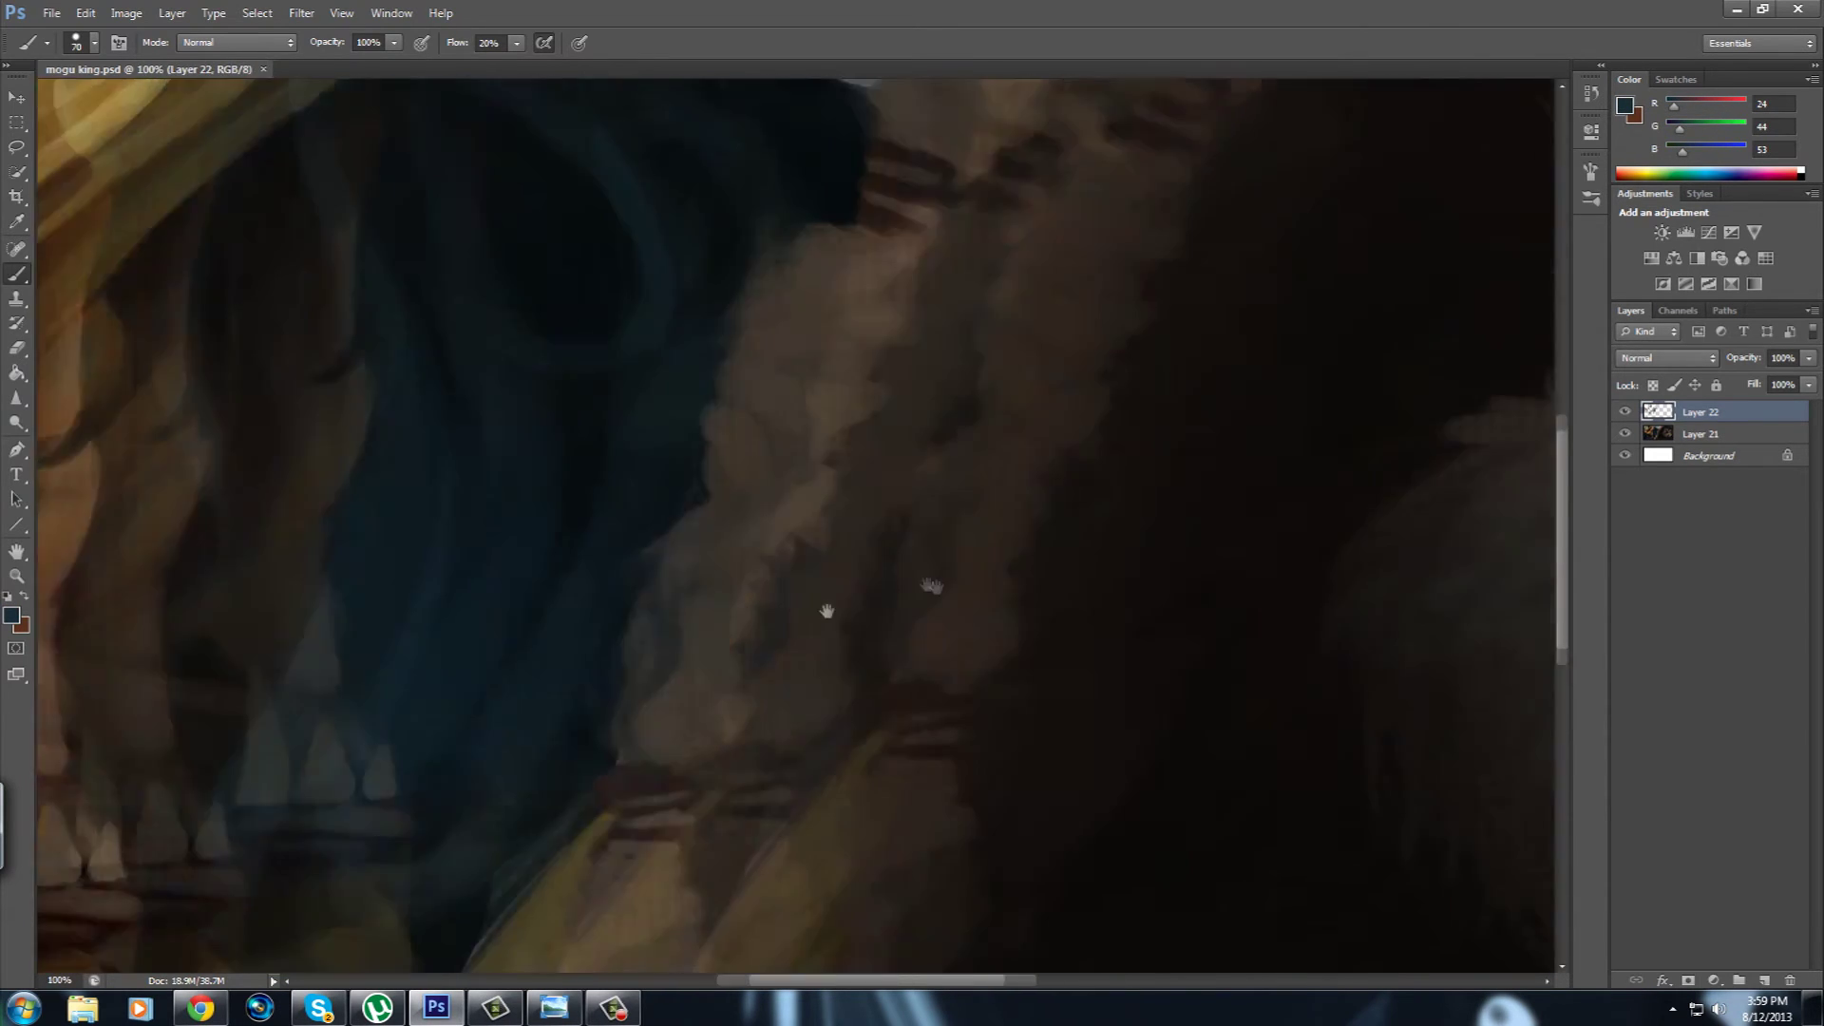
drag(822, 604, 521, 618)
alt+click(521, 619)
drag(504, 538, 960, 703)
key(bracketleft)
key(bracketleft)
key(bracketleft)
alt+click(760, 570)
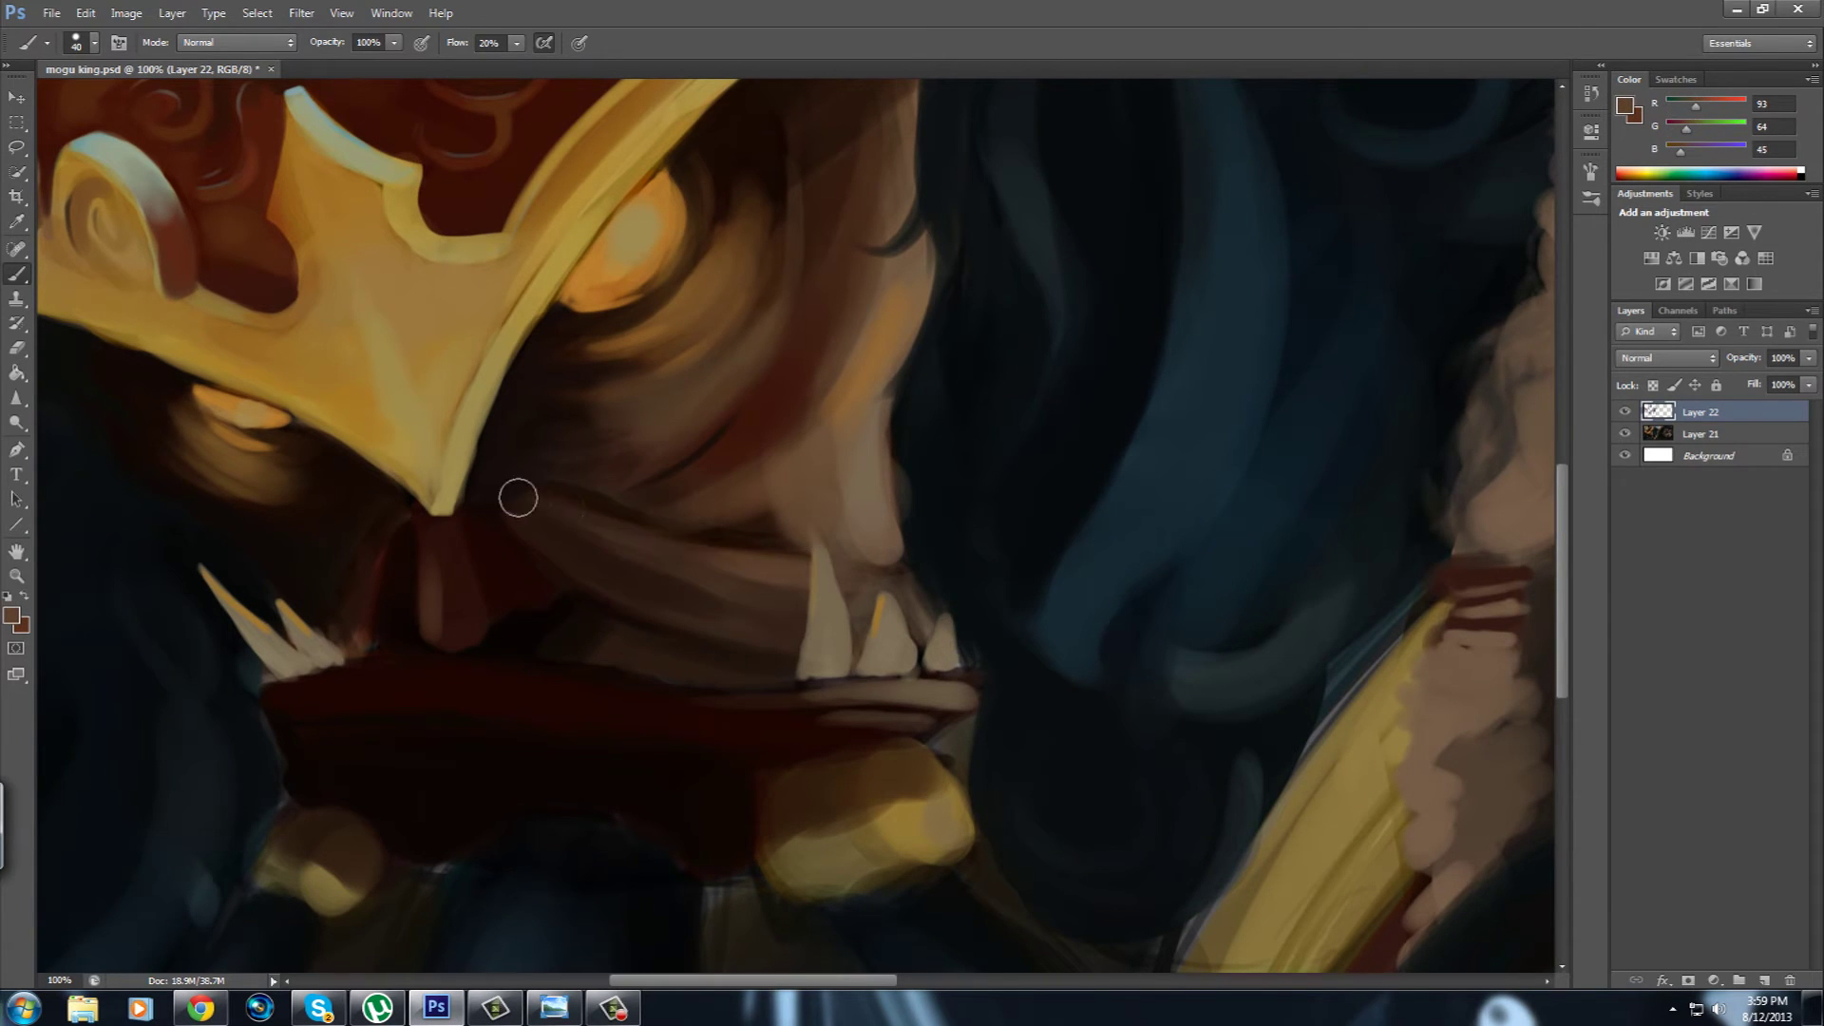
Sample near-black shadow and dark blue beard colours around the lower face.
drag(435, 543, 573, 448)
scroll(496, 652, up, 3)
alt+click(461, 691)
scroll(550, 700, down, 2)
alt+click(462, 690)
scroll(475, 713, down, 3)
scroll(517, 665, up, 2)
scroll(532, 665, down, 2)
alt+click(639, 595)
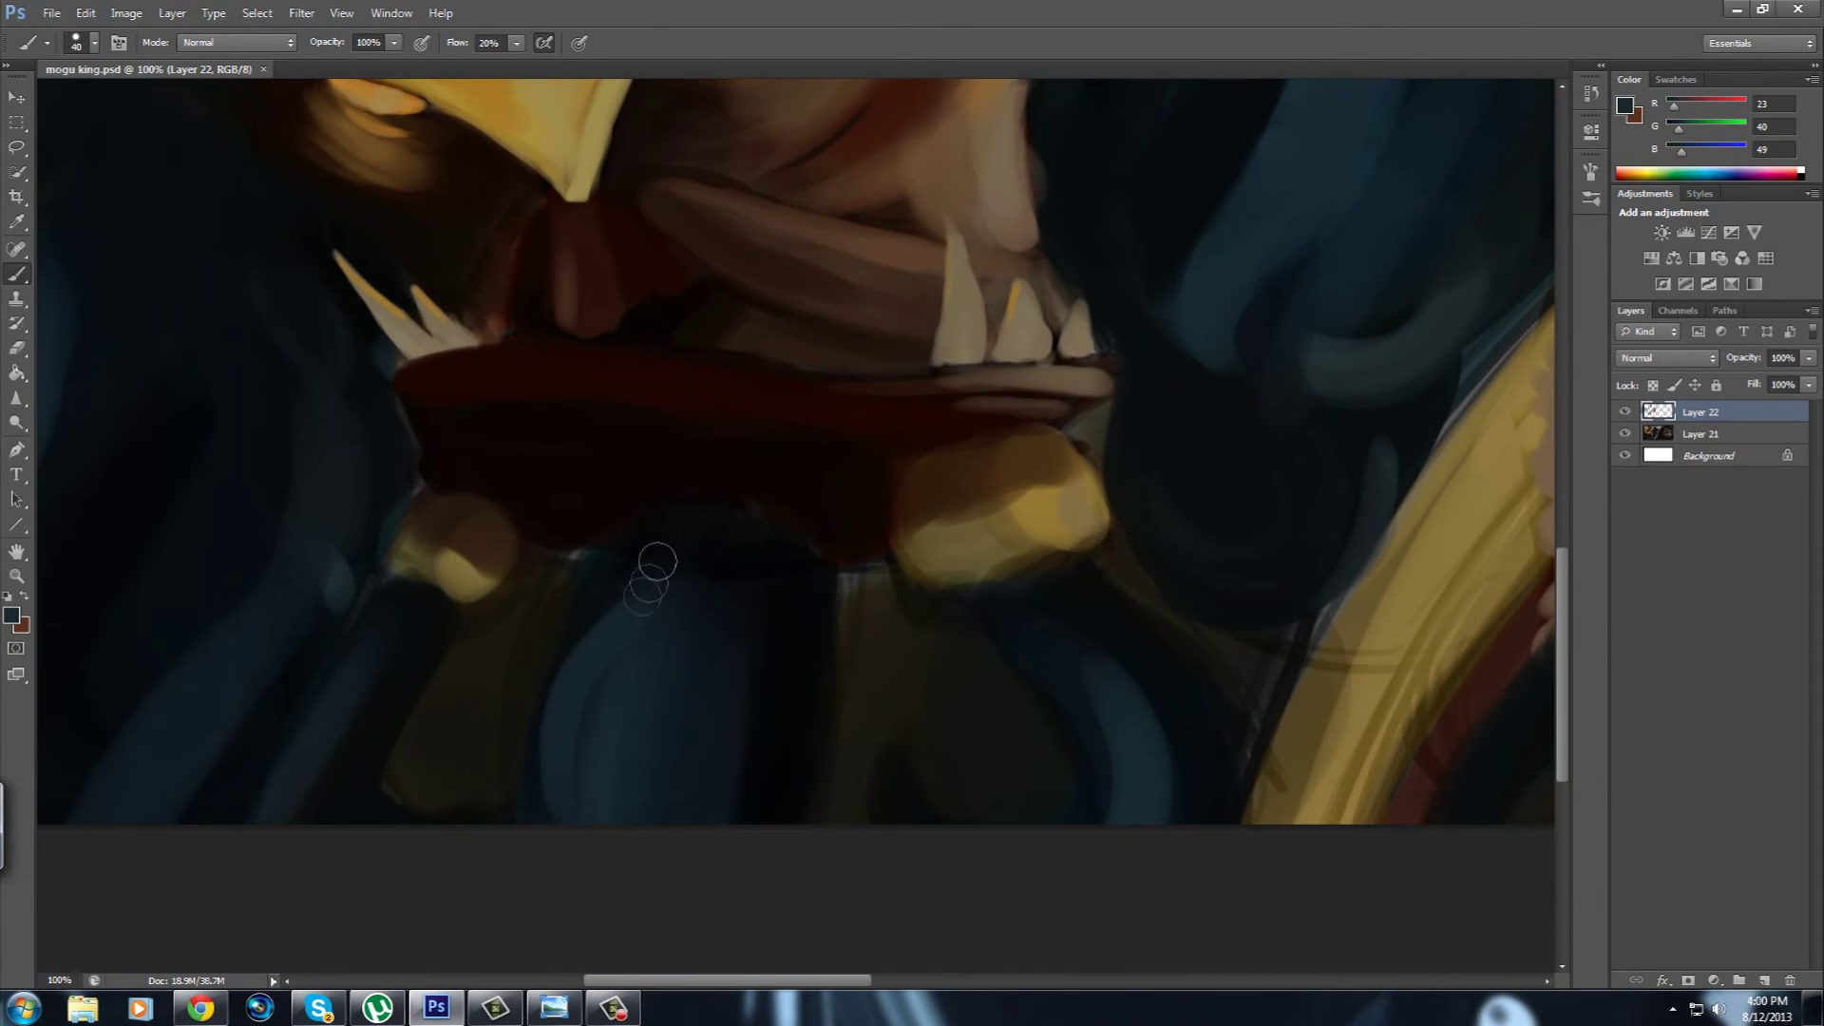
alt+click(779, 684)
key(bracketright)
key(bracketright)
key(bracketright)
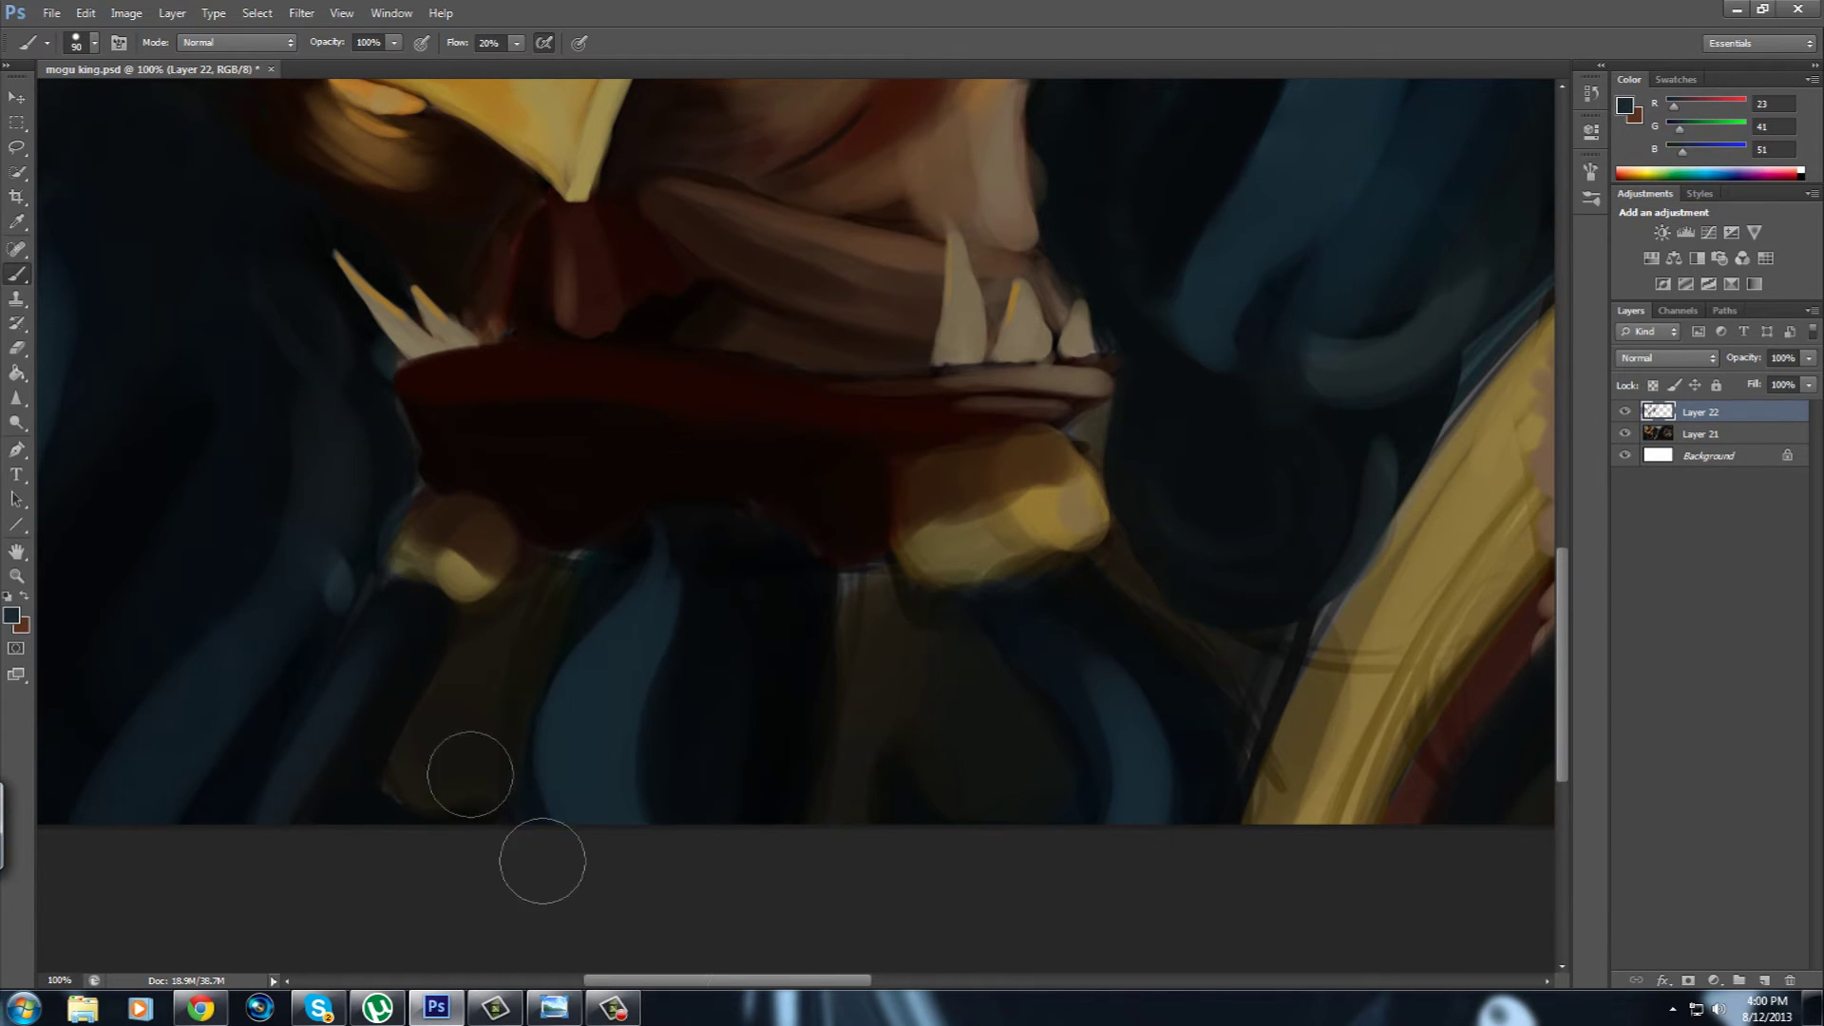
Darken the area beside the nose bridge with a dark brown shadow tone.
alt+click(409, 589)
scroll(567, 657, up, 4)
alt+click(598, 580)
mouse_move(602, 504)
mouse_down()
mouse_move(598, 549)
mouse_move(794, 590)
mouse_up()
alt+click(674, 546)
Brighten the glow around the eye with several orange strokes.
drag(904, 832, 971, 837)
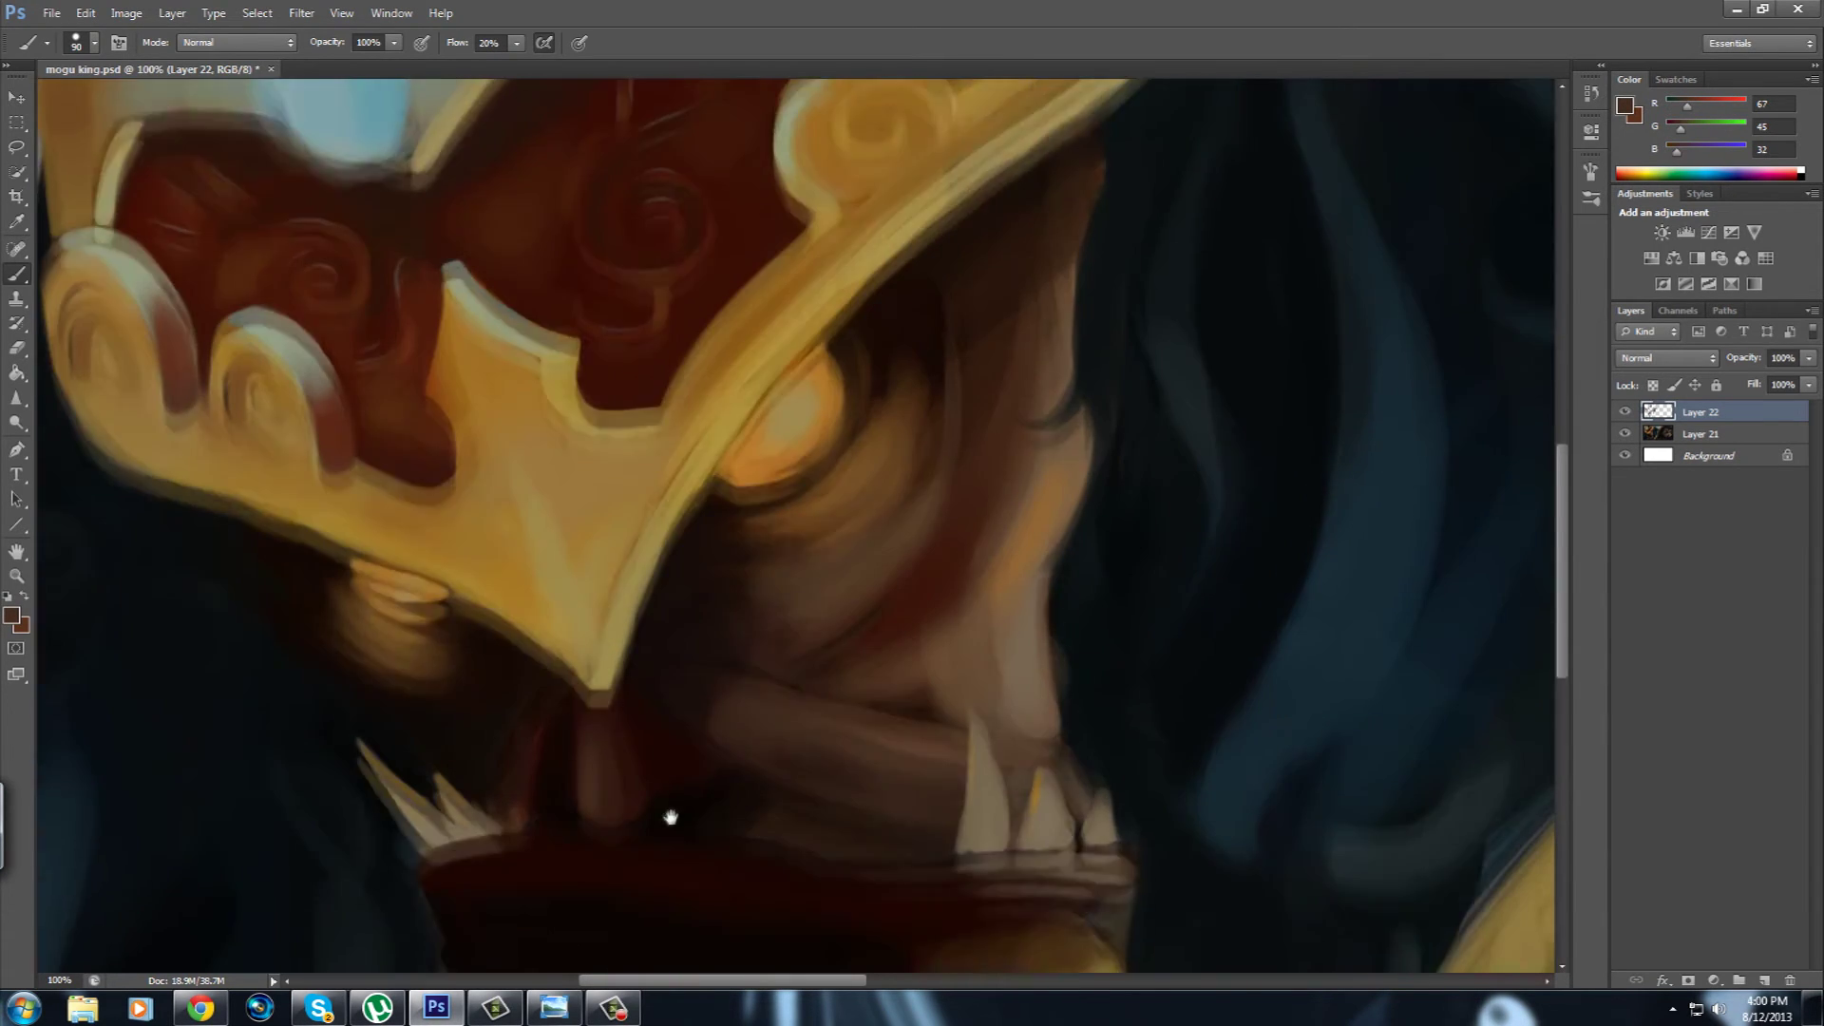
key(bracketleft)
key(bracketleft)
key(bracketleft)
alt+click(736, 318)
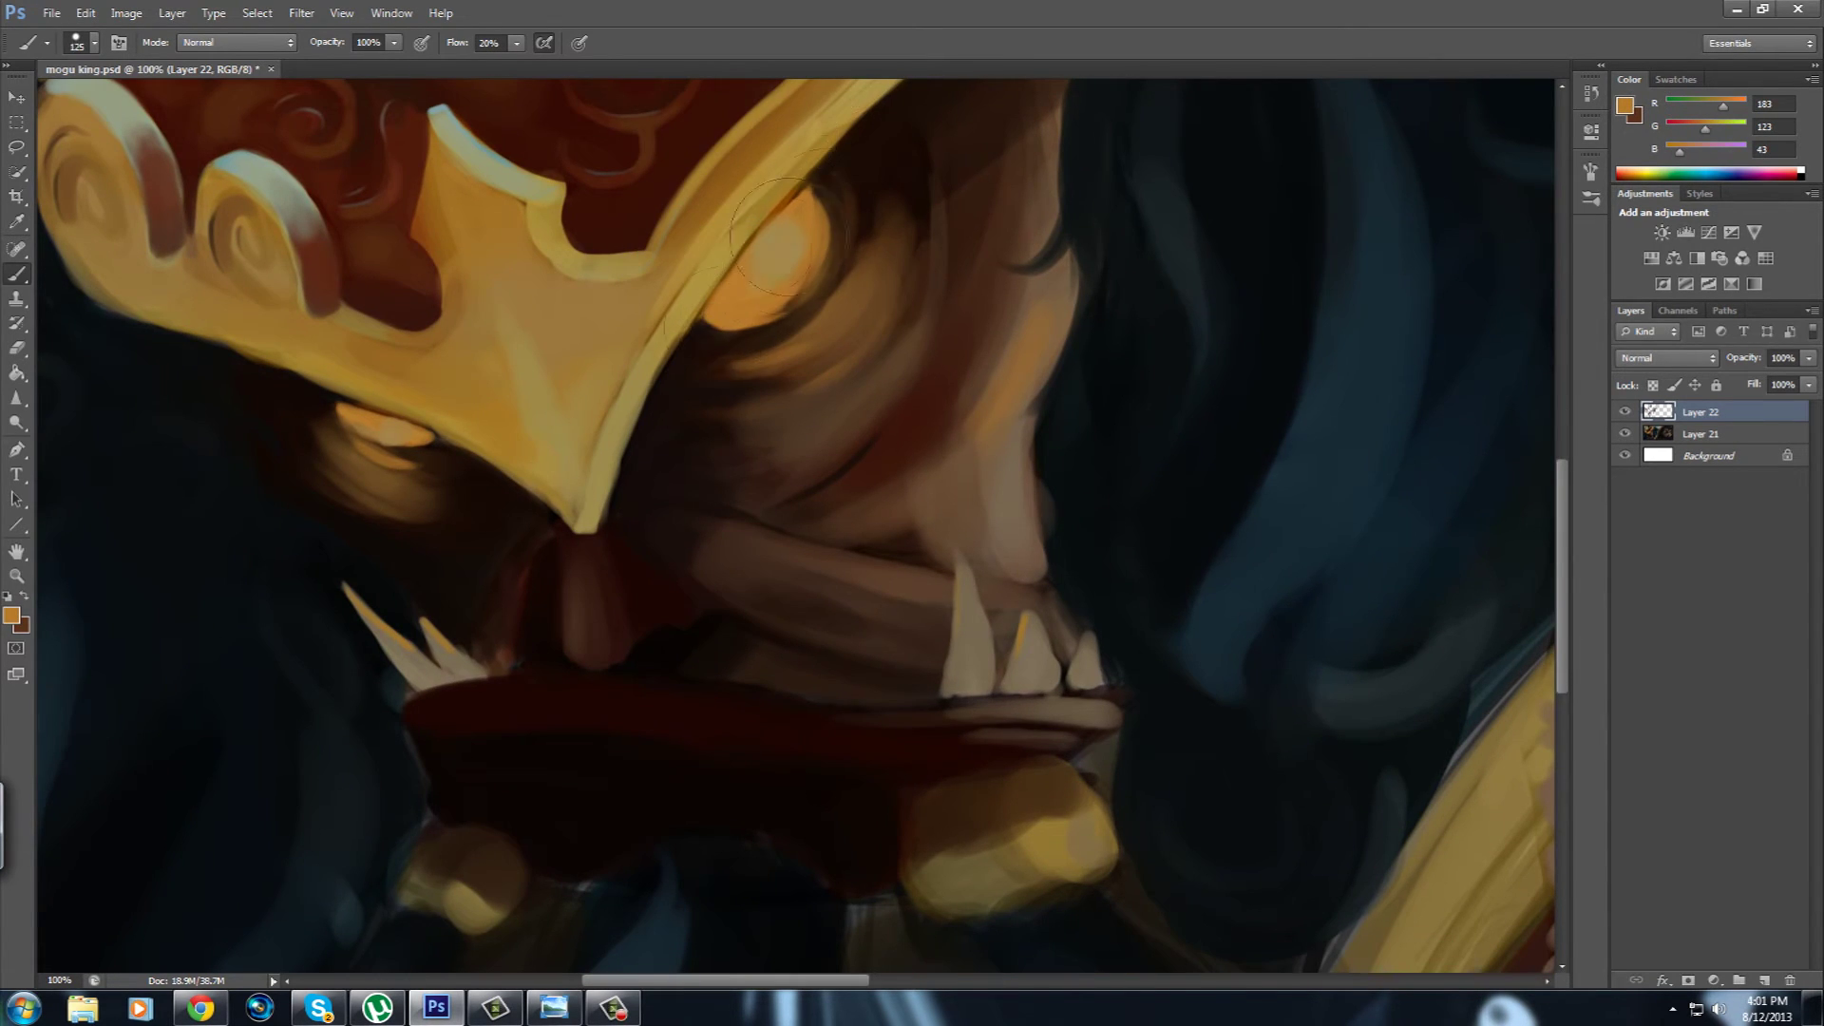
drag(750, 273, 456, 575)
mouse_move(532, 475)
mouse_down()
mouse_move(404, 642)
mouse_move(931, 361)
mouse_up()
drag(475, 456, 665, 541)
drag(912, 760, 741, 781)
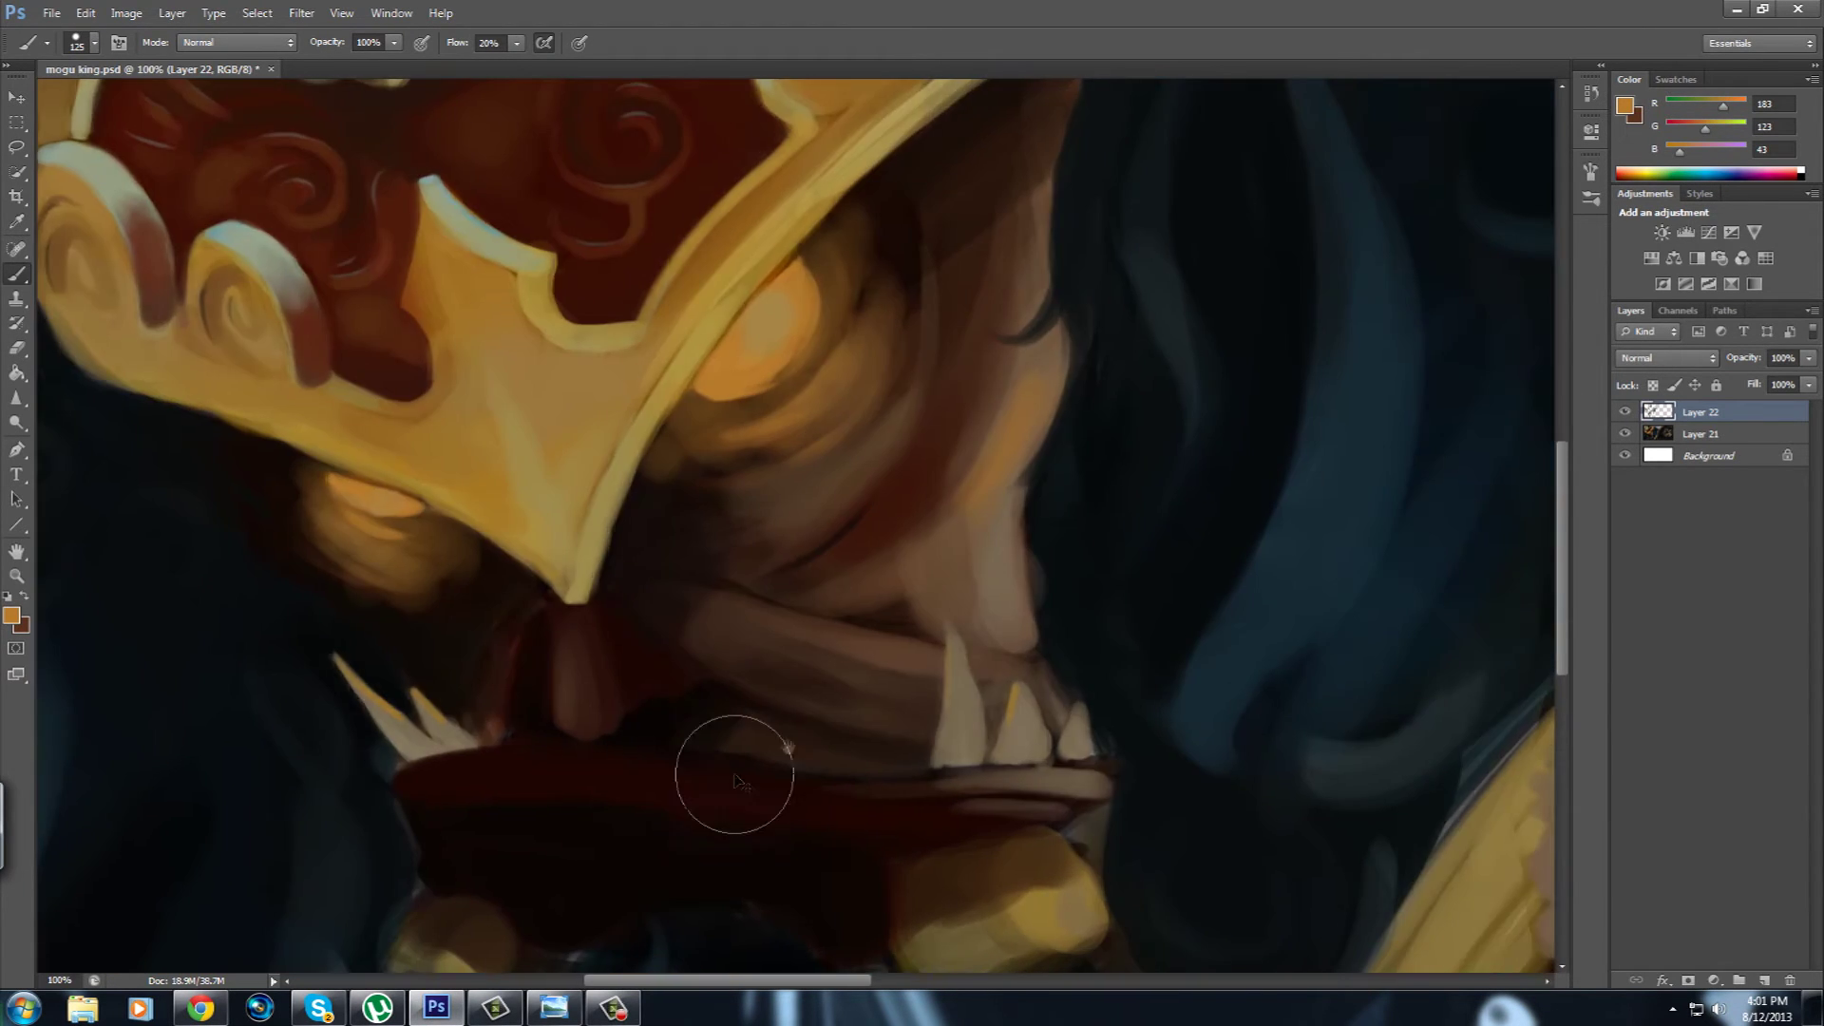
Zoom in on the crown and choose a duller green paint colour.
key(ctrl+minus)
key(ctrl+minus)
key(ctrl+minus)
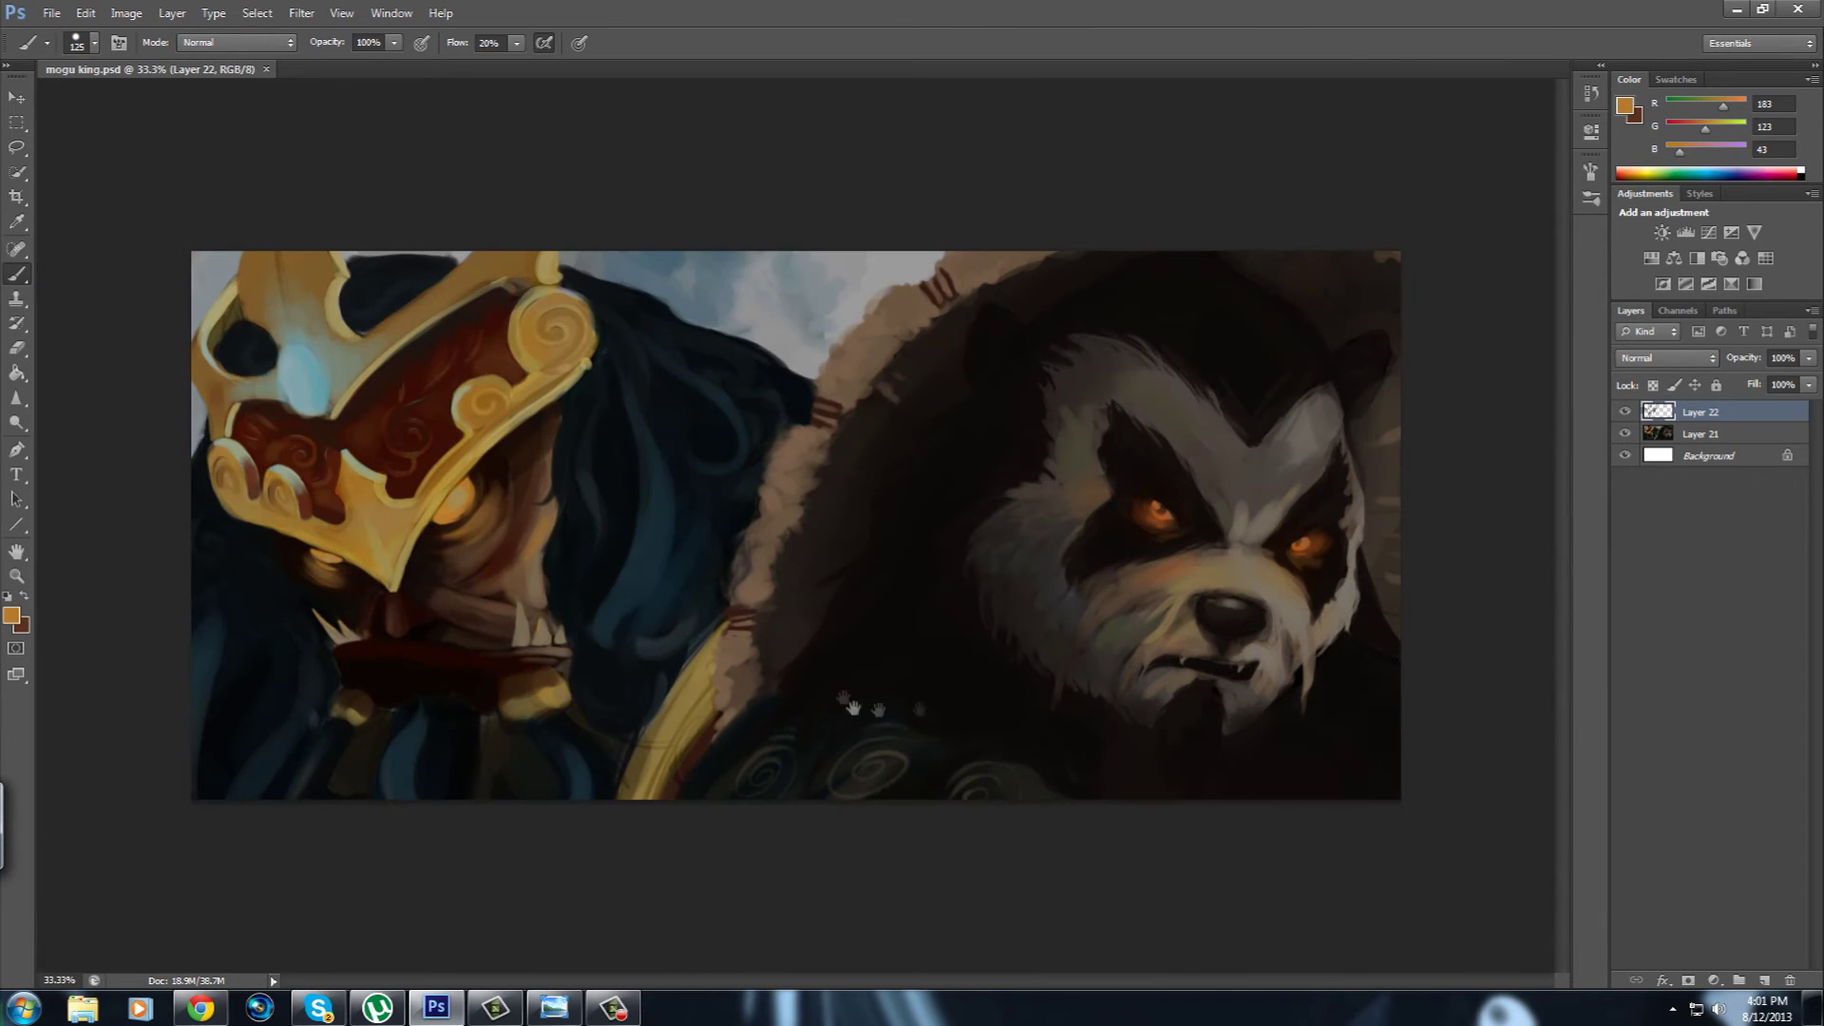
key(ctrl+plus)
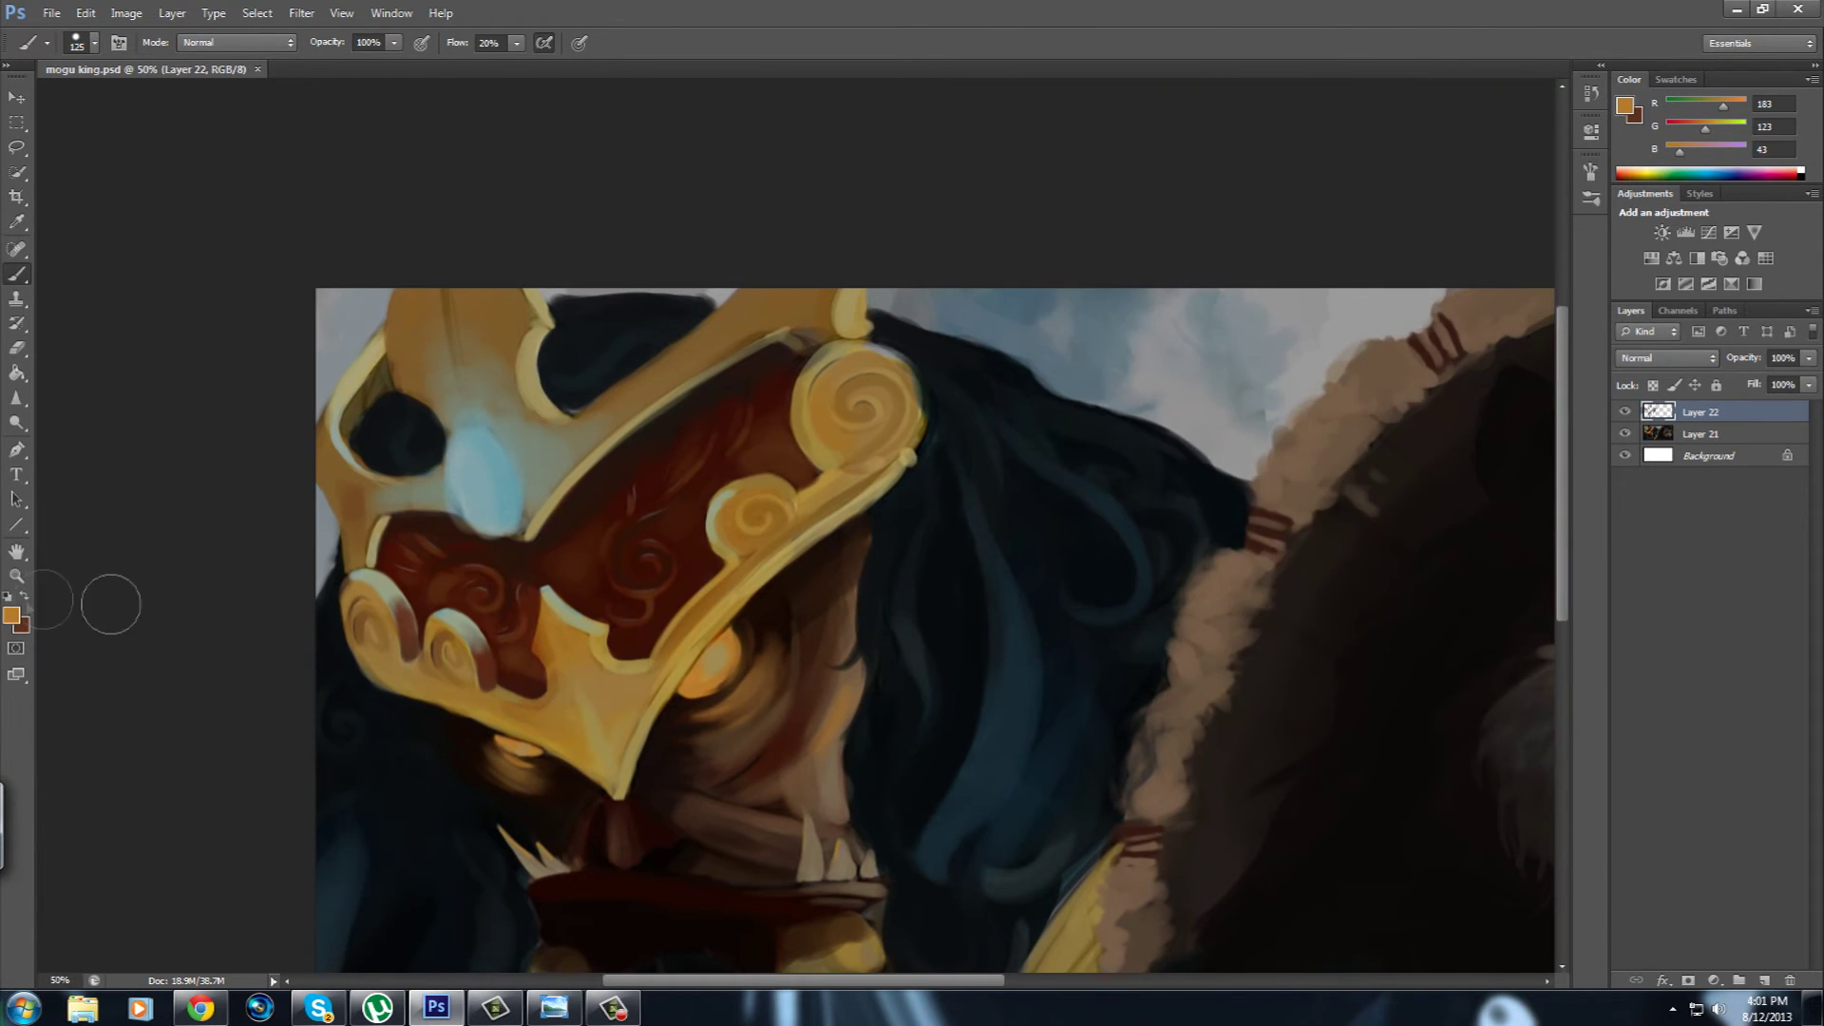
click(12, 615)
click(1051, 467)
key(Return)
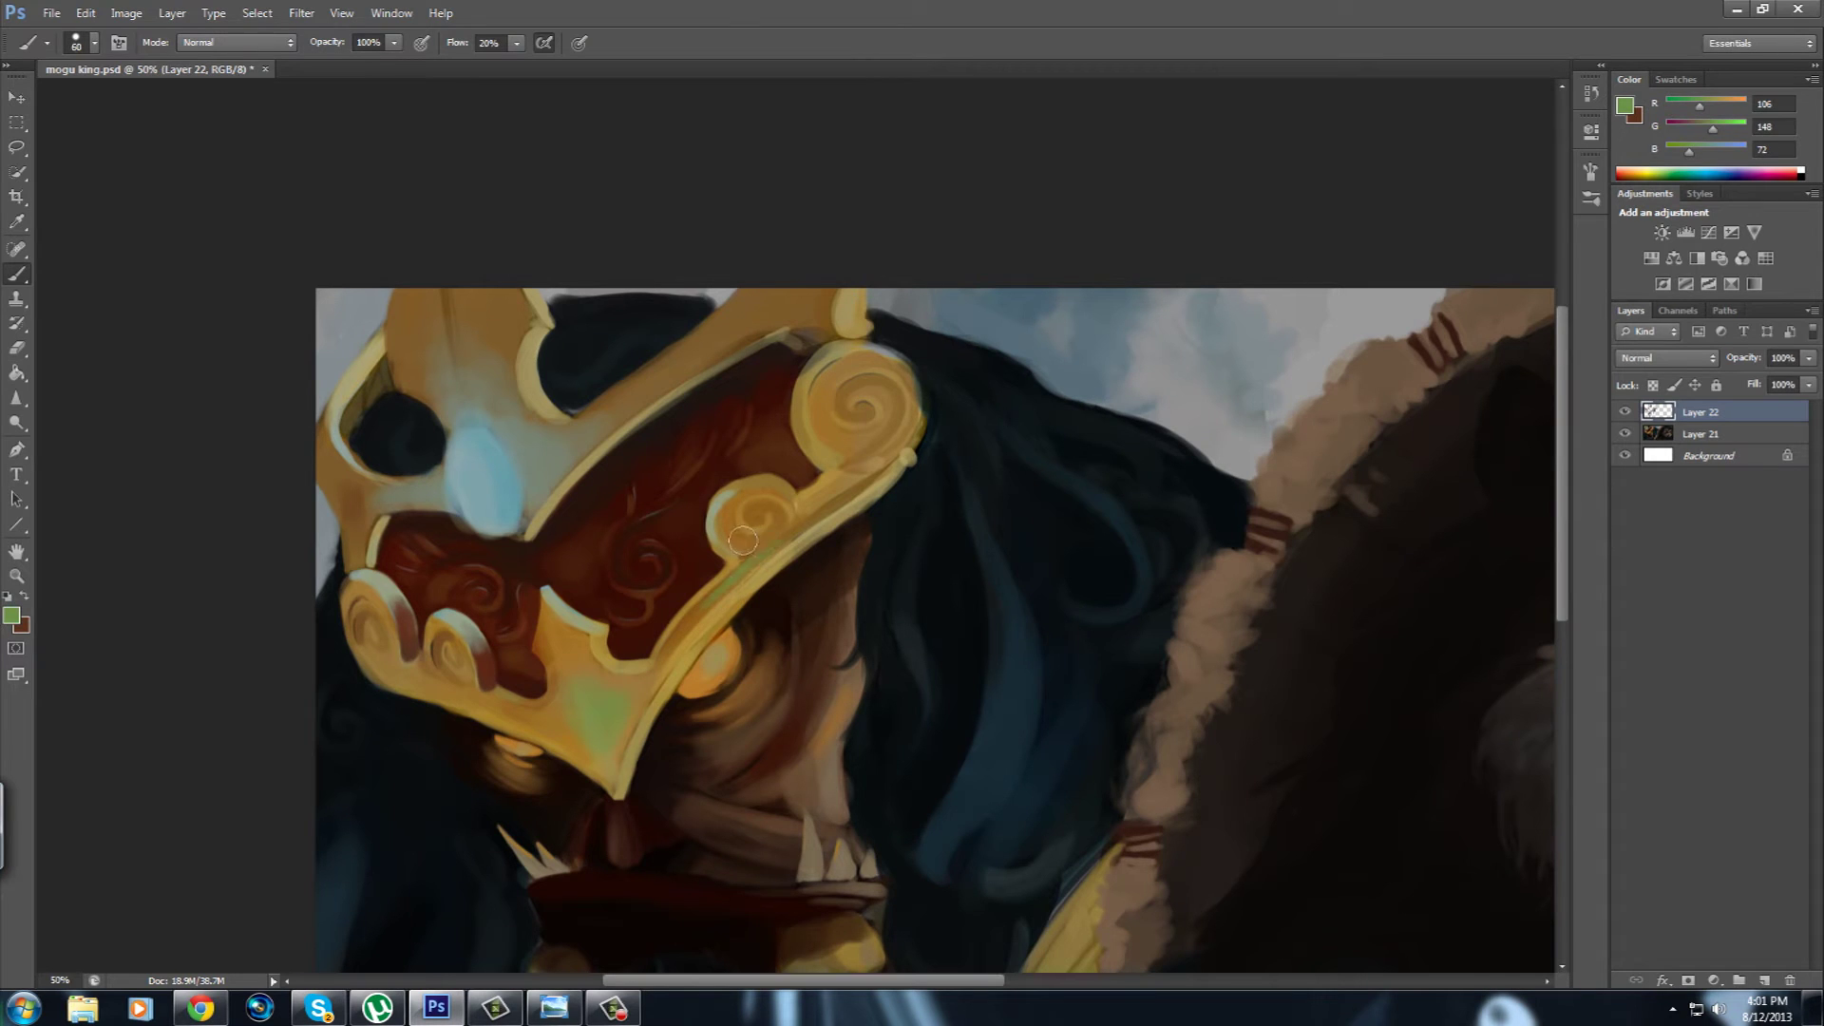
Sample dark red-brown, paint over the crown's top band, then undo the smear.
key(bracketright)
key(bracketright)
key(bracketright)
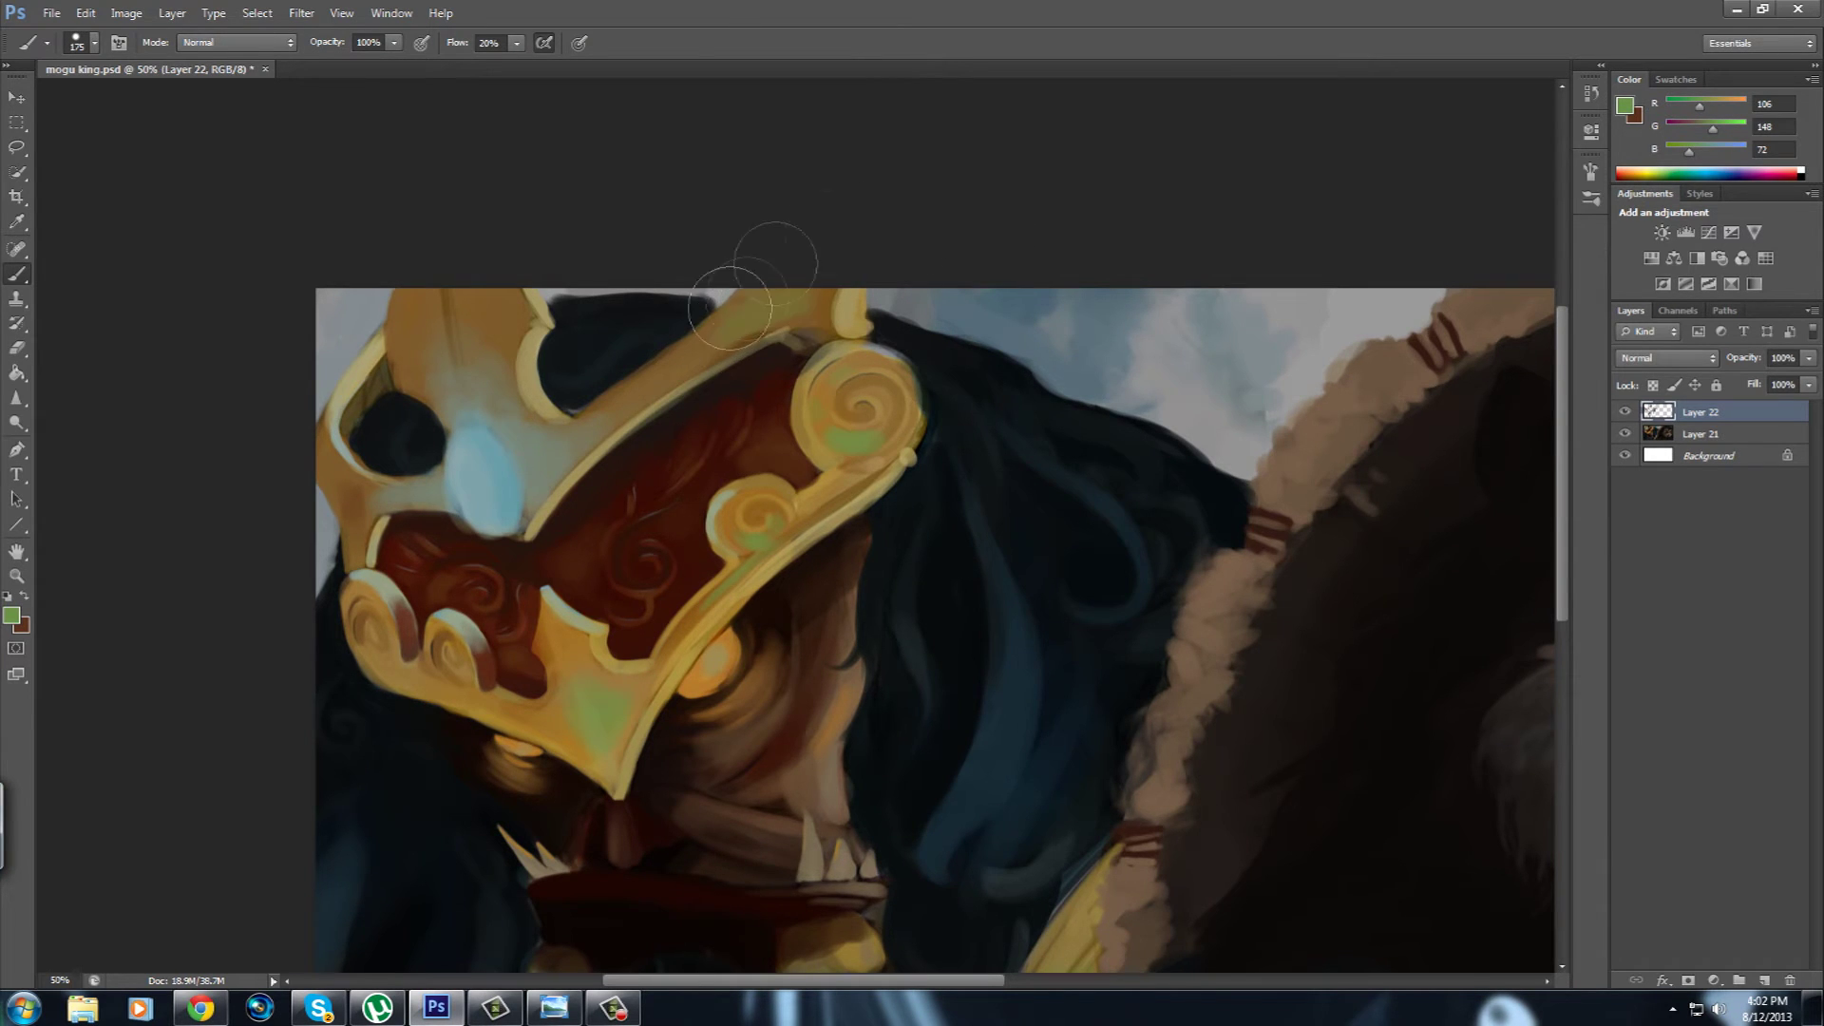
drag(588, 679, 626, 542)
alt+click(625, 541)
alt+click(773, 367)
drag(773, 367, 745, 452)
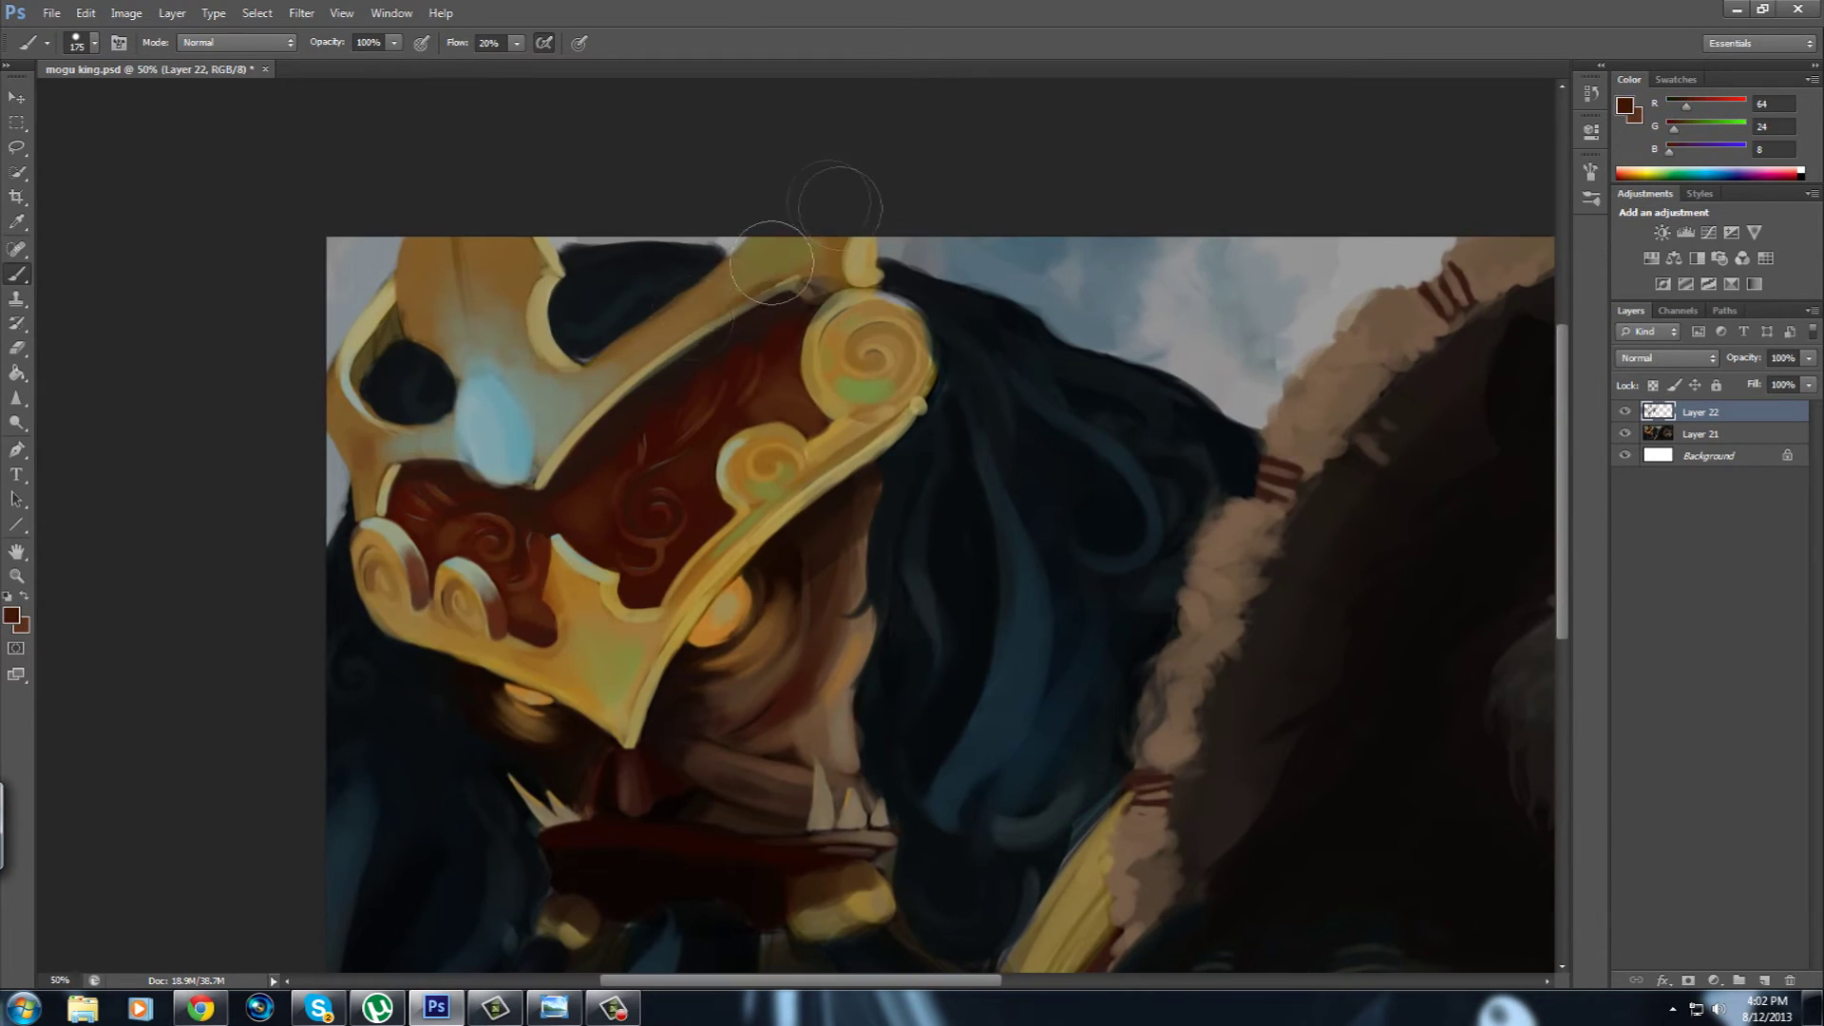
key(ctrl+z)
Paint a darker red-brown over the crown's top-left spike.
key(bracketleft)
key(bracketleft)
key(bracketleft)
drag(800, 660, 803, 585)
alt+click(707, 404)
key(bracketright)
key(bracketright)
key(bracketright)
drag(437, 179, 521, 155)
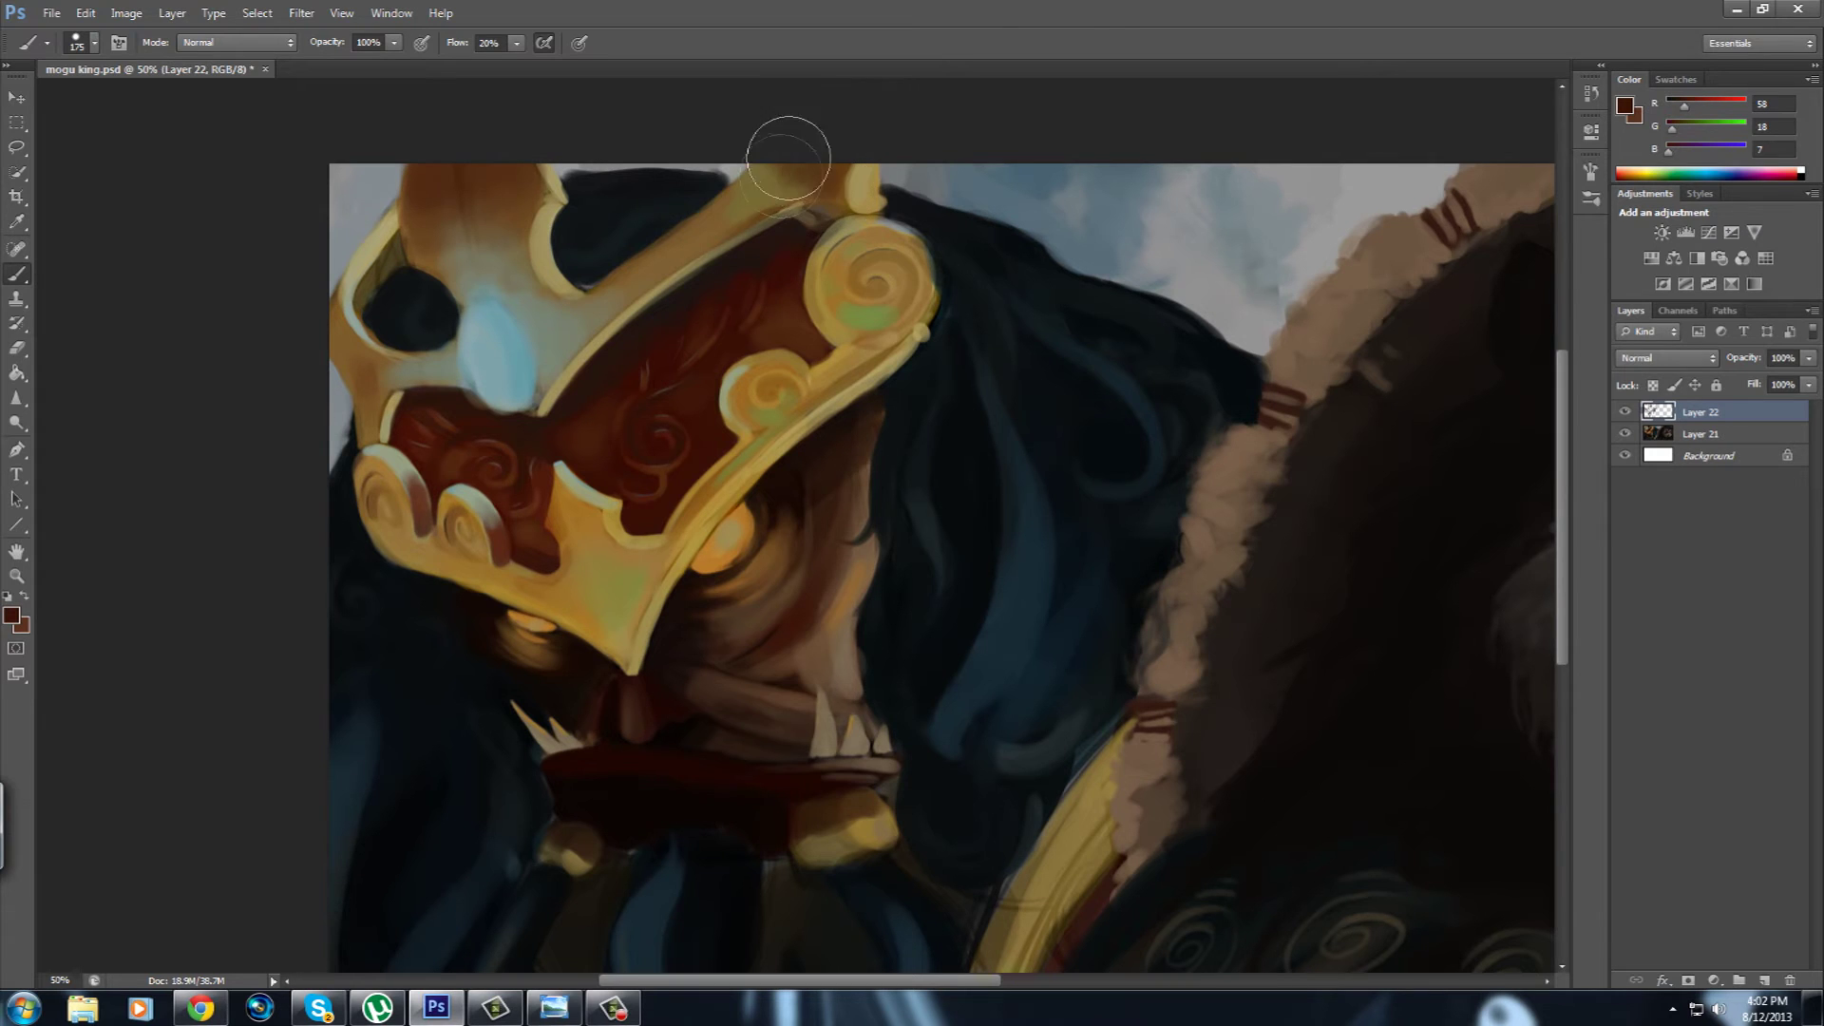
Brush muted olive-green streaks into the mogu king's dark blue hair.
mouse_move(997, 489)
mouse_down()
mouse_move(851, 406)
mouse_move(766, 468)
mouse_up()
alt+click(627, 289)
drag(779, 603, 745, 673)
alt+click(732, 672)
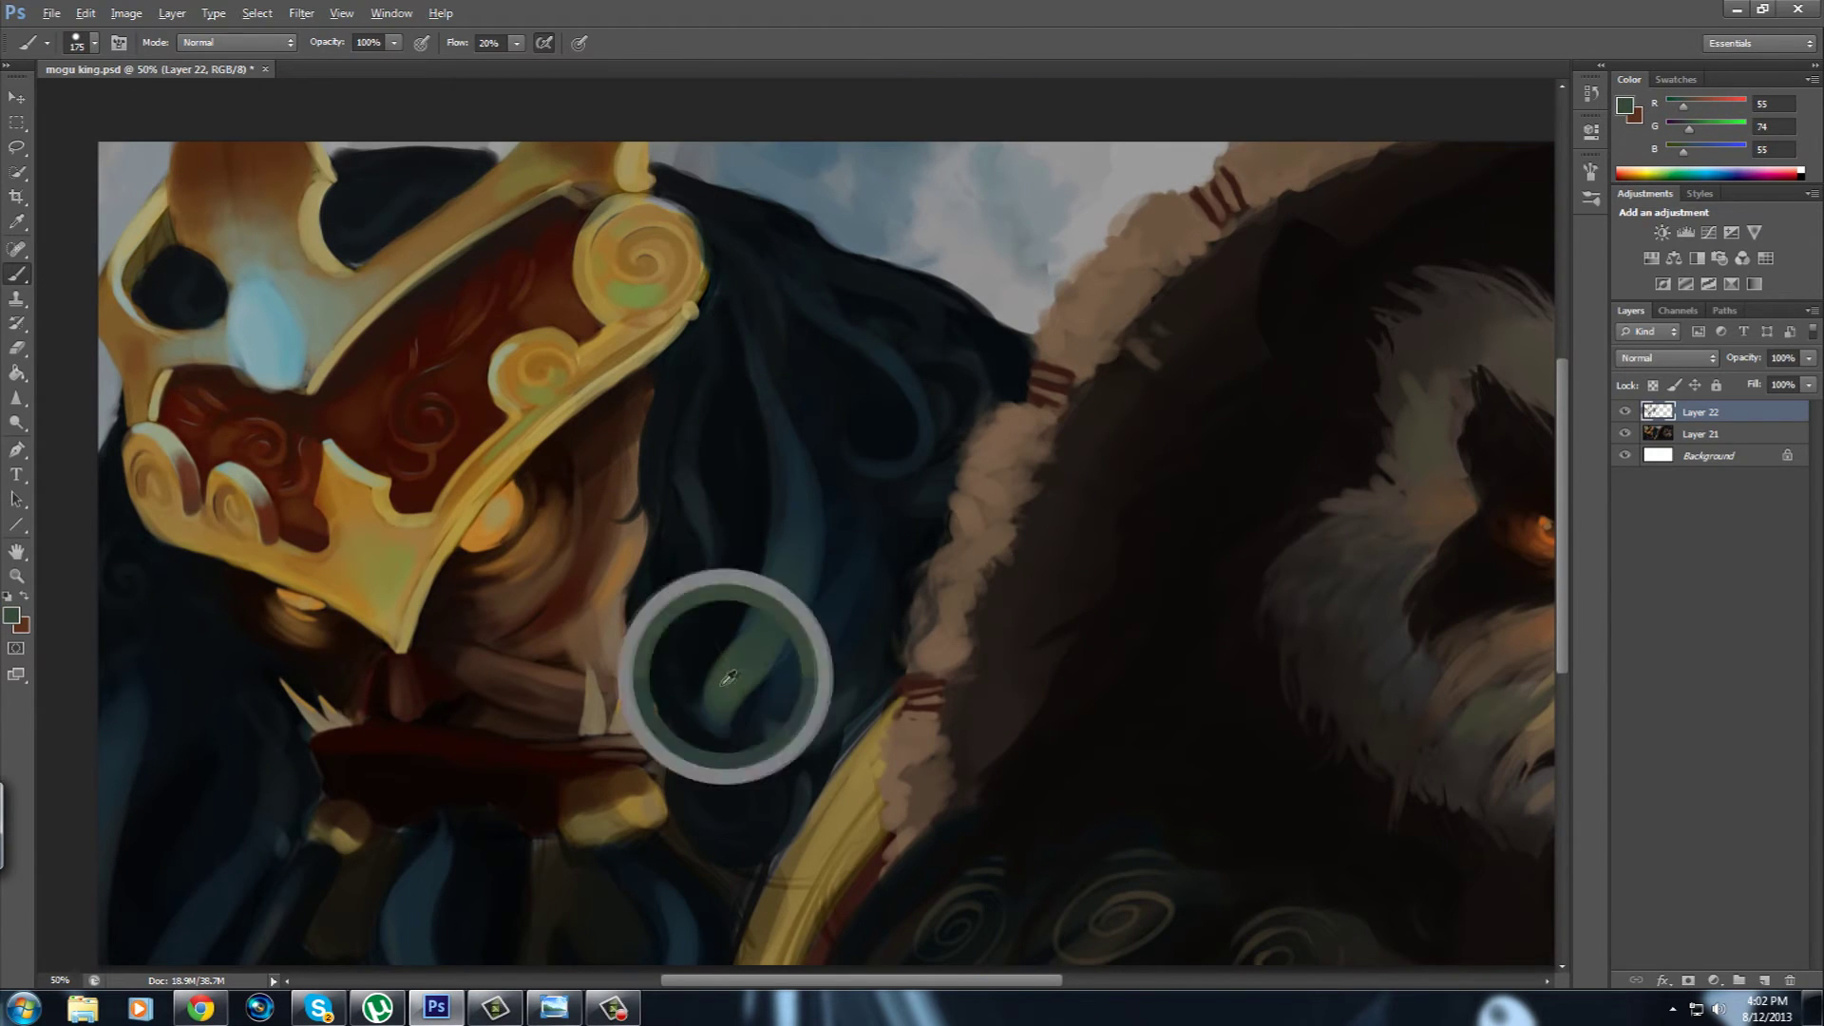
scroll(915, 398, down, 2)
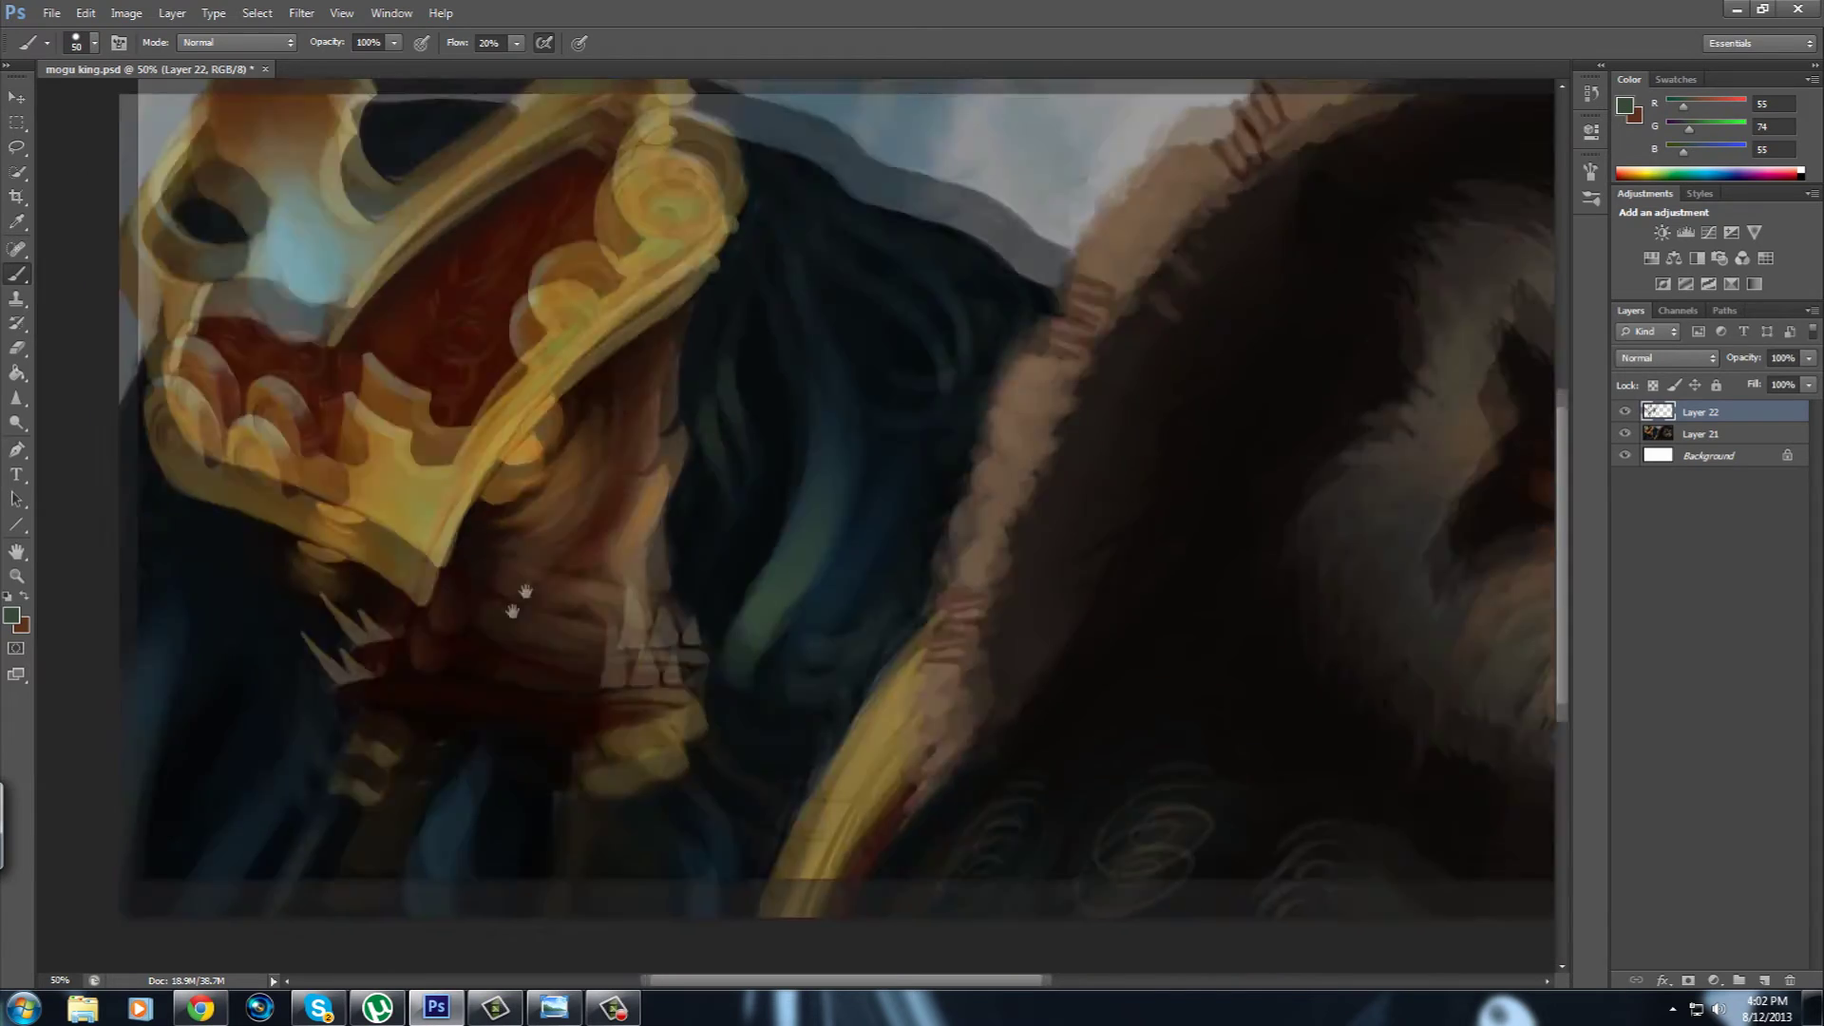
Sample dark red from the face and stroke it across the cheek.
scroll(608, 747, down, 2)
scroll(613, 750, up, 2)
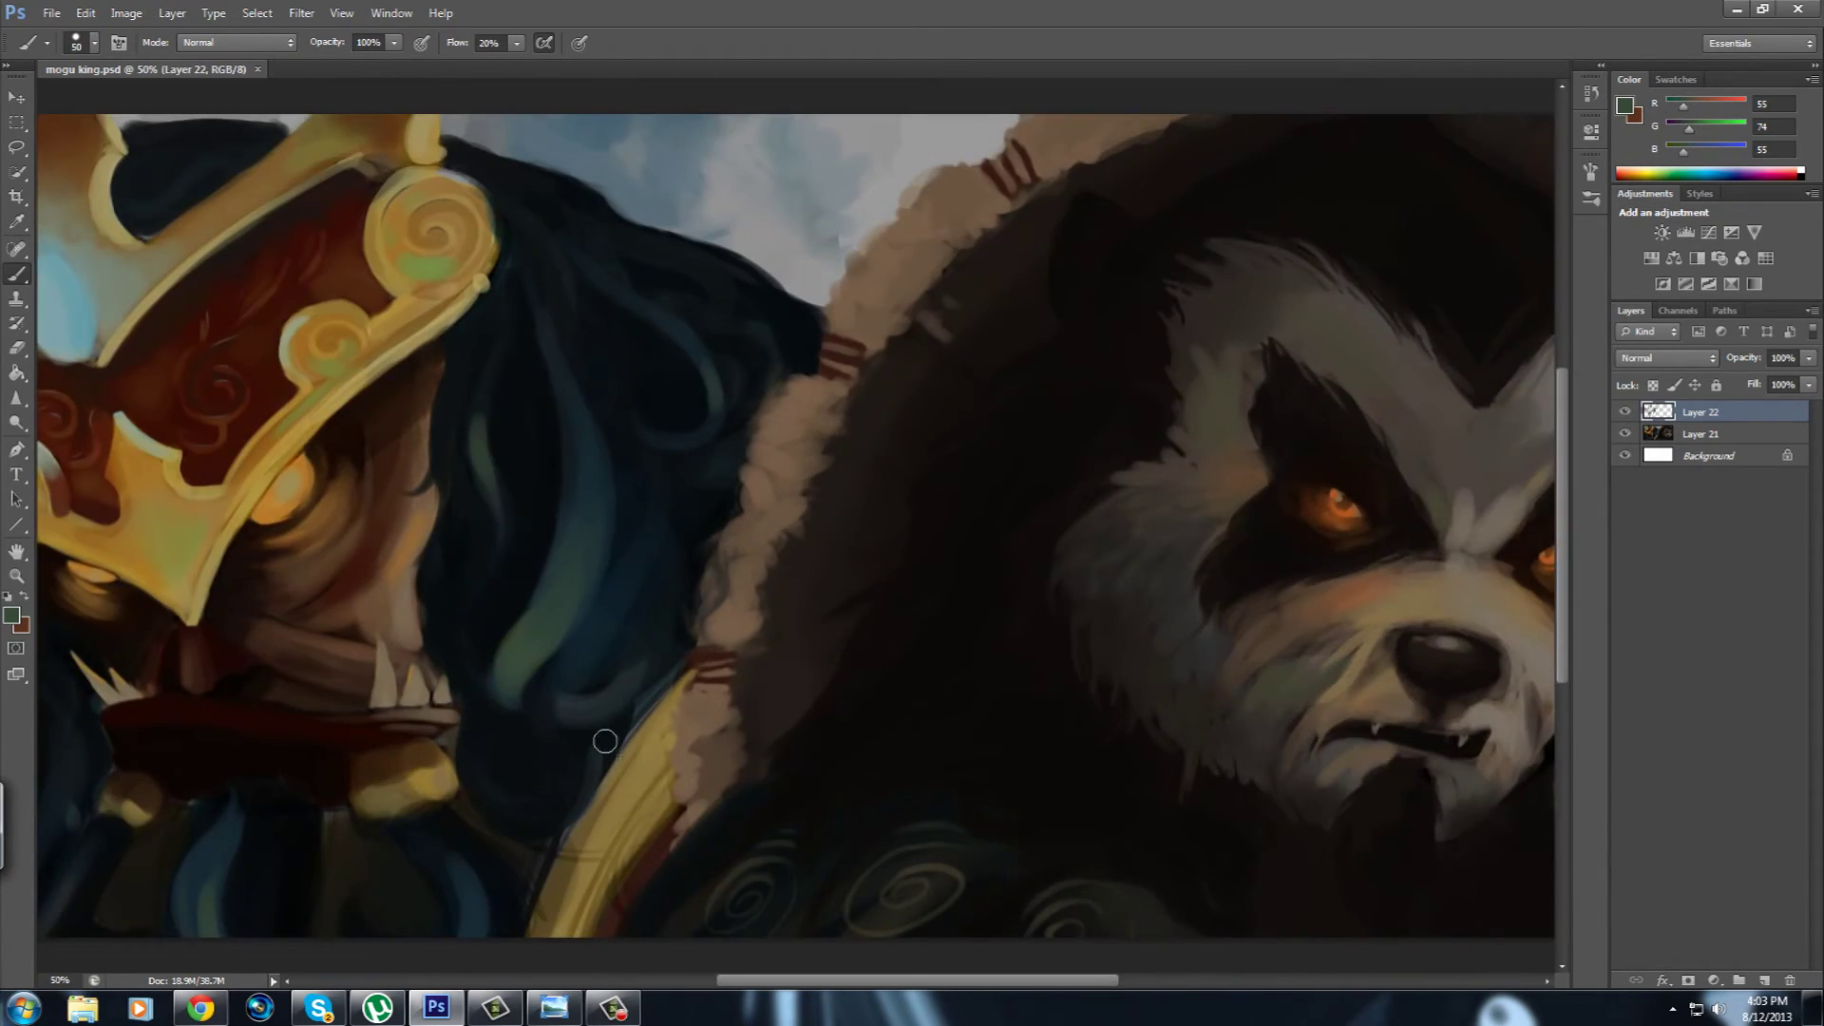
scroll(766, 773, up, 1)
scroll(887, 631, up, 1)
alt+click(719, 486)
drag(640, 509, 537, 546)
Add warm orange light and muted brown along the cheek edge.
alt+click(537, 546)
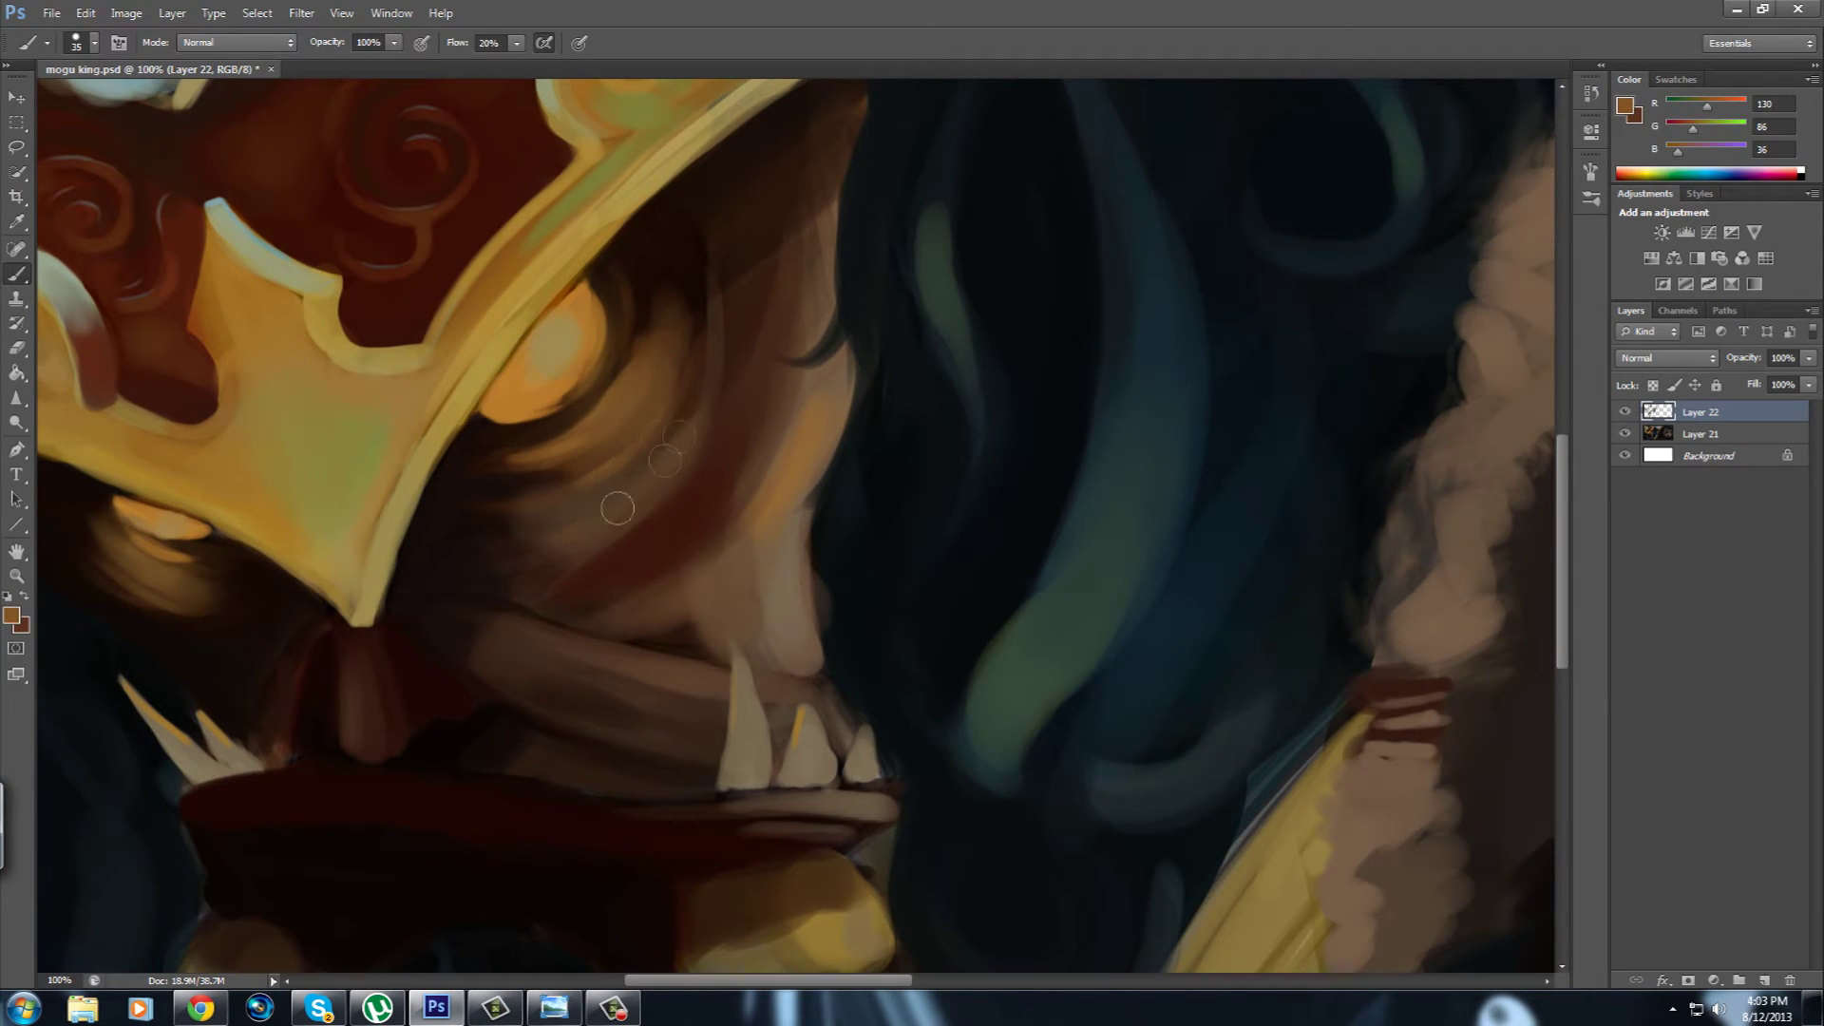
key(bracketright)
key(bracketright)
key(bracketright)
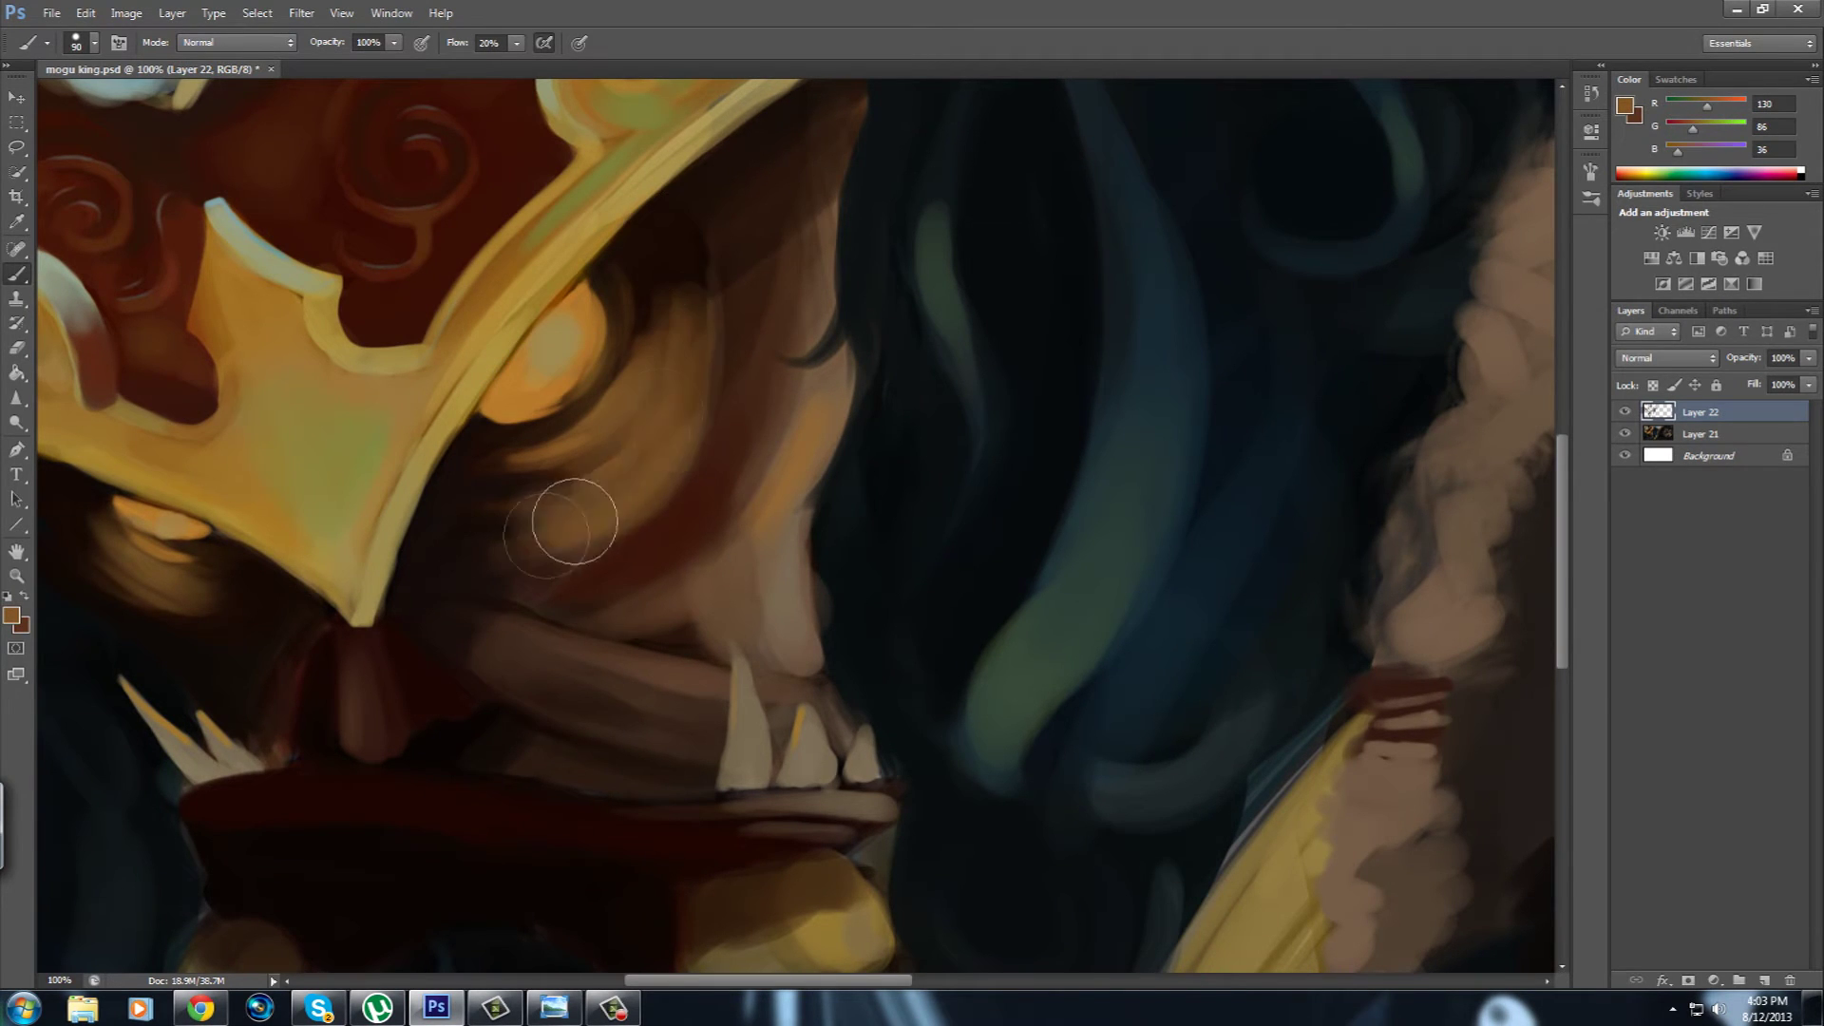
alt+click(656, 447)
drag(665, 494, 594, 528)
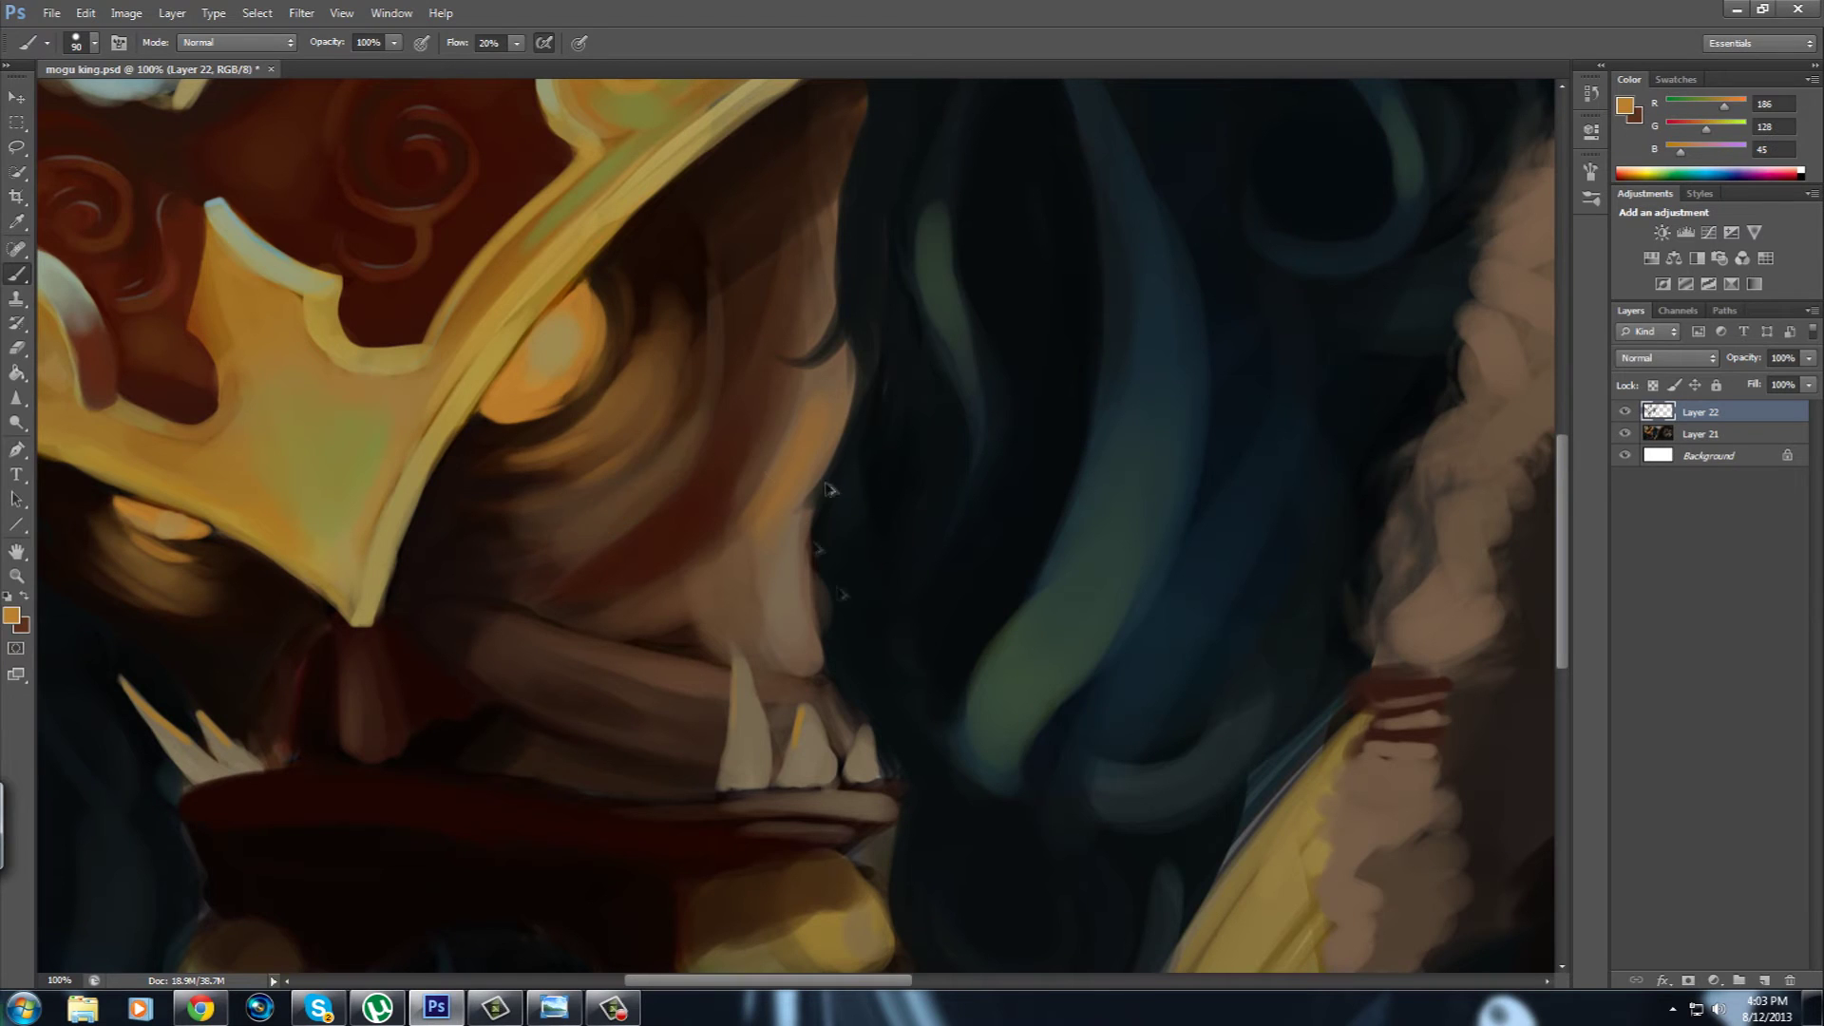
drag(769, 456, 689, 456)
alt+click(691, 527)
drag(691, 527, 749, 352)
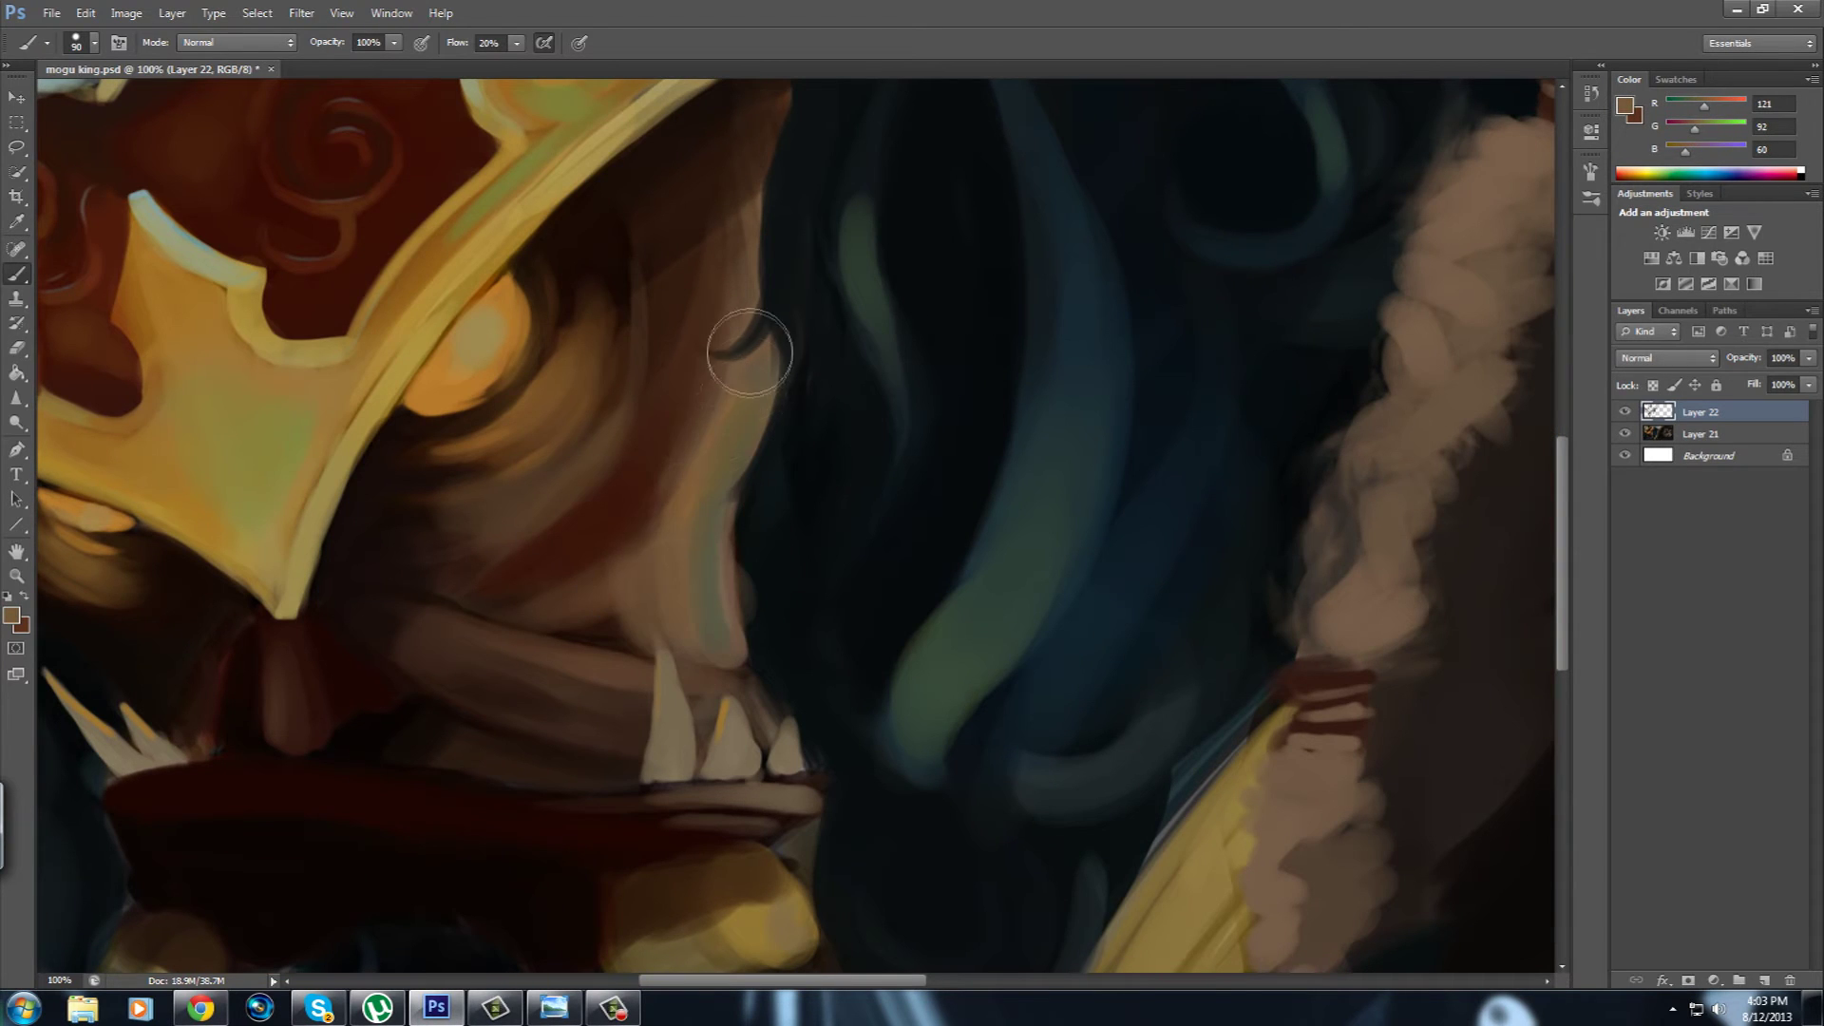
Deepen near-black shadows beside the cheek and along the jaw.
drag(617, 580, 797, 427)
alt+click(570, 408)
drag(603, 358, 625, 445)
alt+click(650, 414)
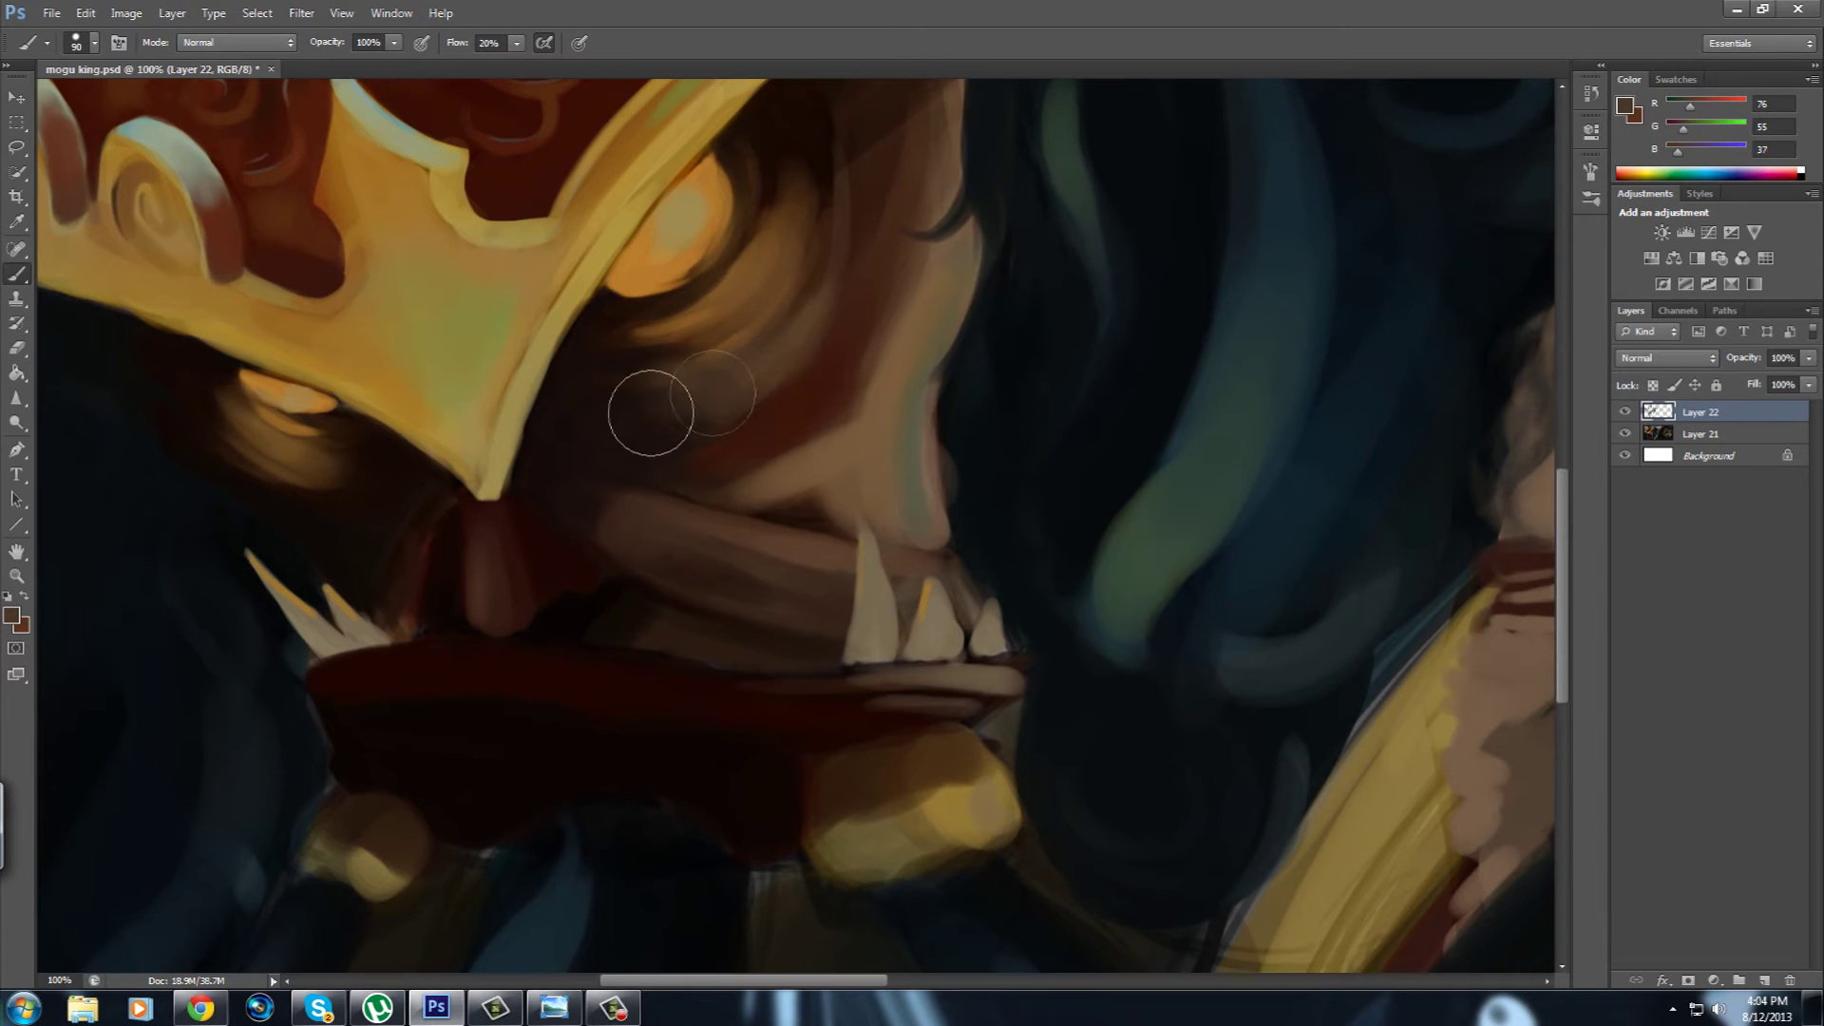
drag(456, 611, 570, 529)
alt+click(418, 475)
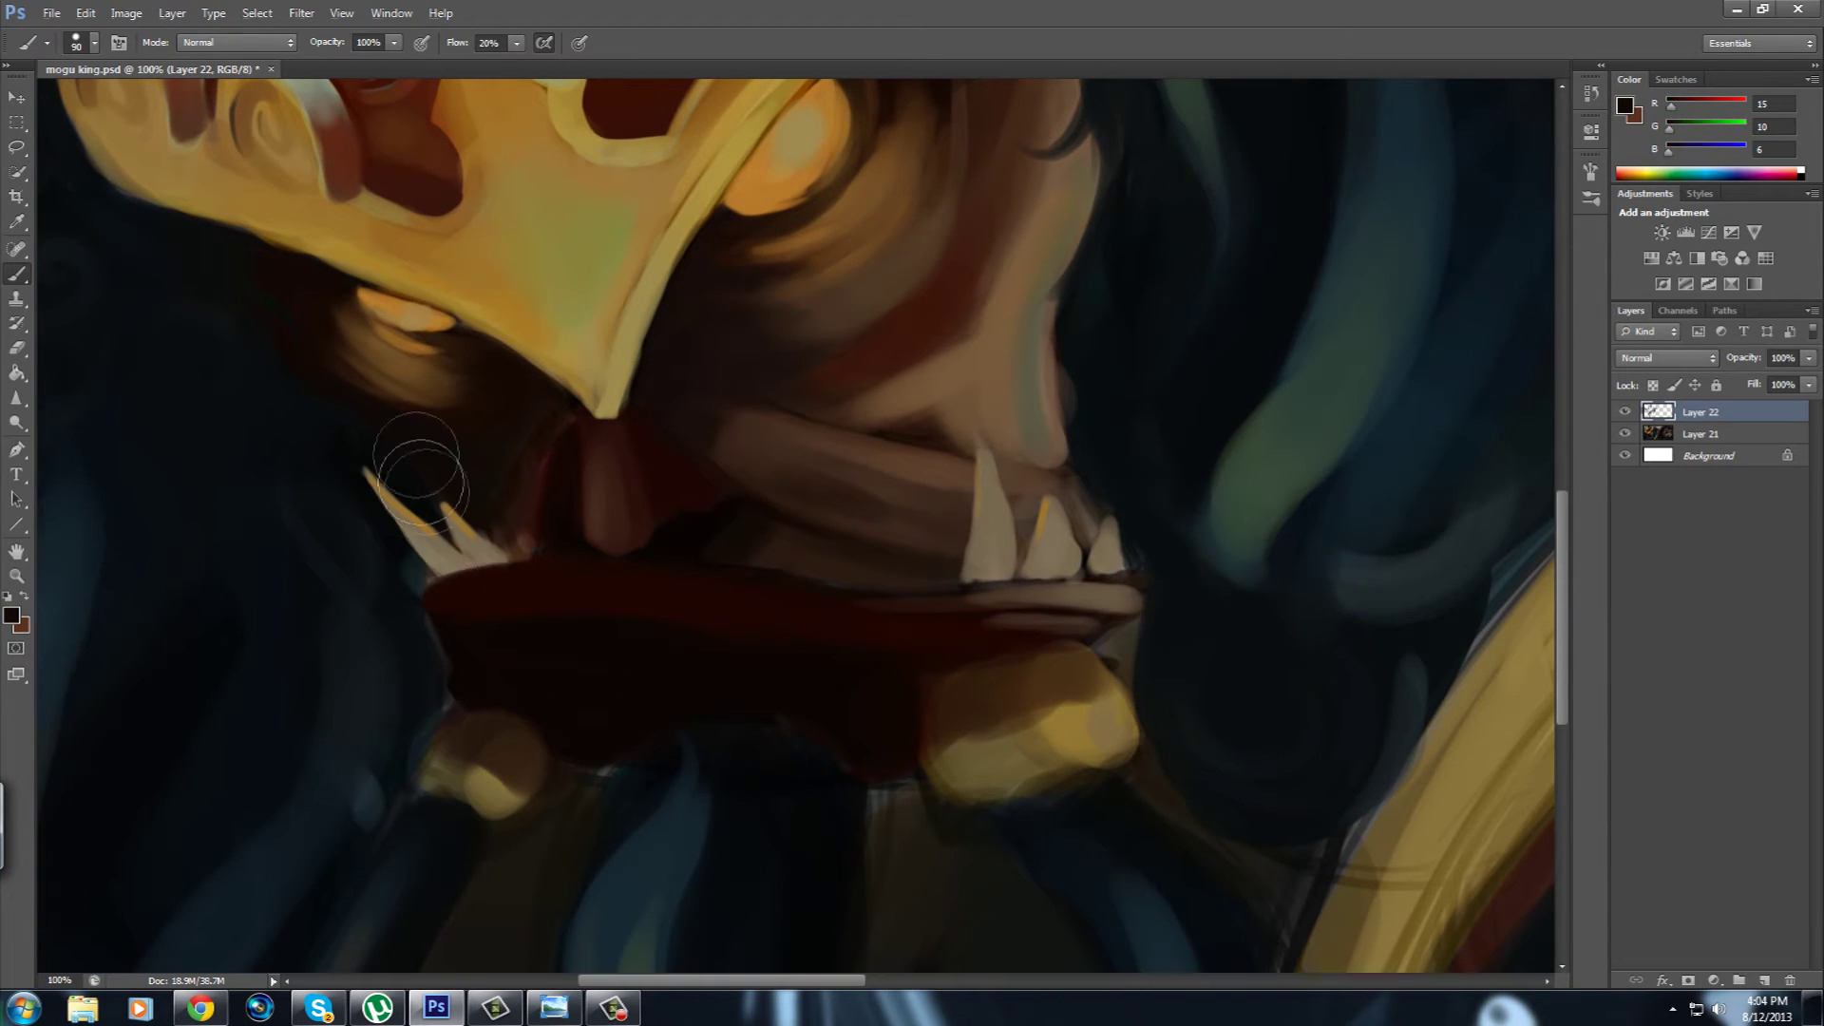
drag(447, 408, 822, 536)
Paint thin curved gold strands in the hair left of the face, undoing one stray stroke.
alt+click(760, 456)
key(bracketleft)
key(bracketleft)
key(bracketleft)
drag(547, 433, 635, 513)
mouse_move(665, 608)
mouse_down()
mouse_move(737, 759)
mouse_move(665, 560)
mouse_up()
key(bracketright)
key(bracketright)
key(bracketright)
drag(470, 451, 394, 726)
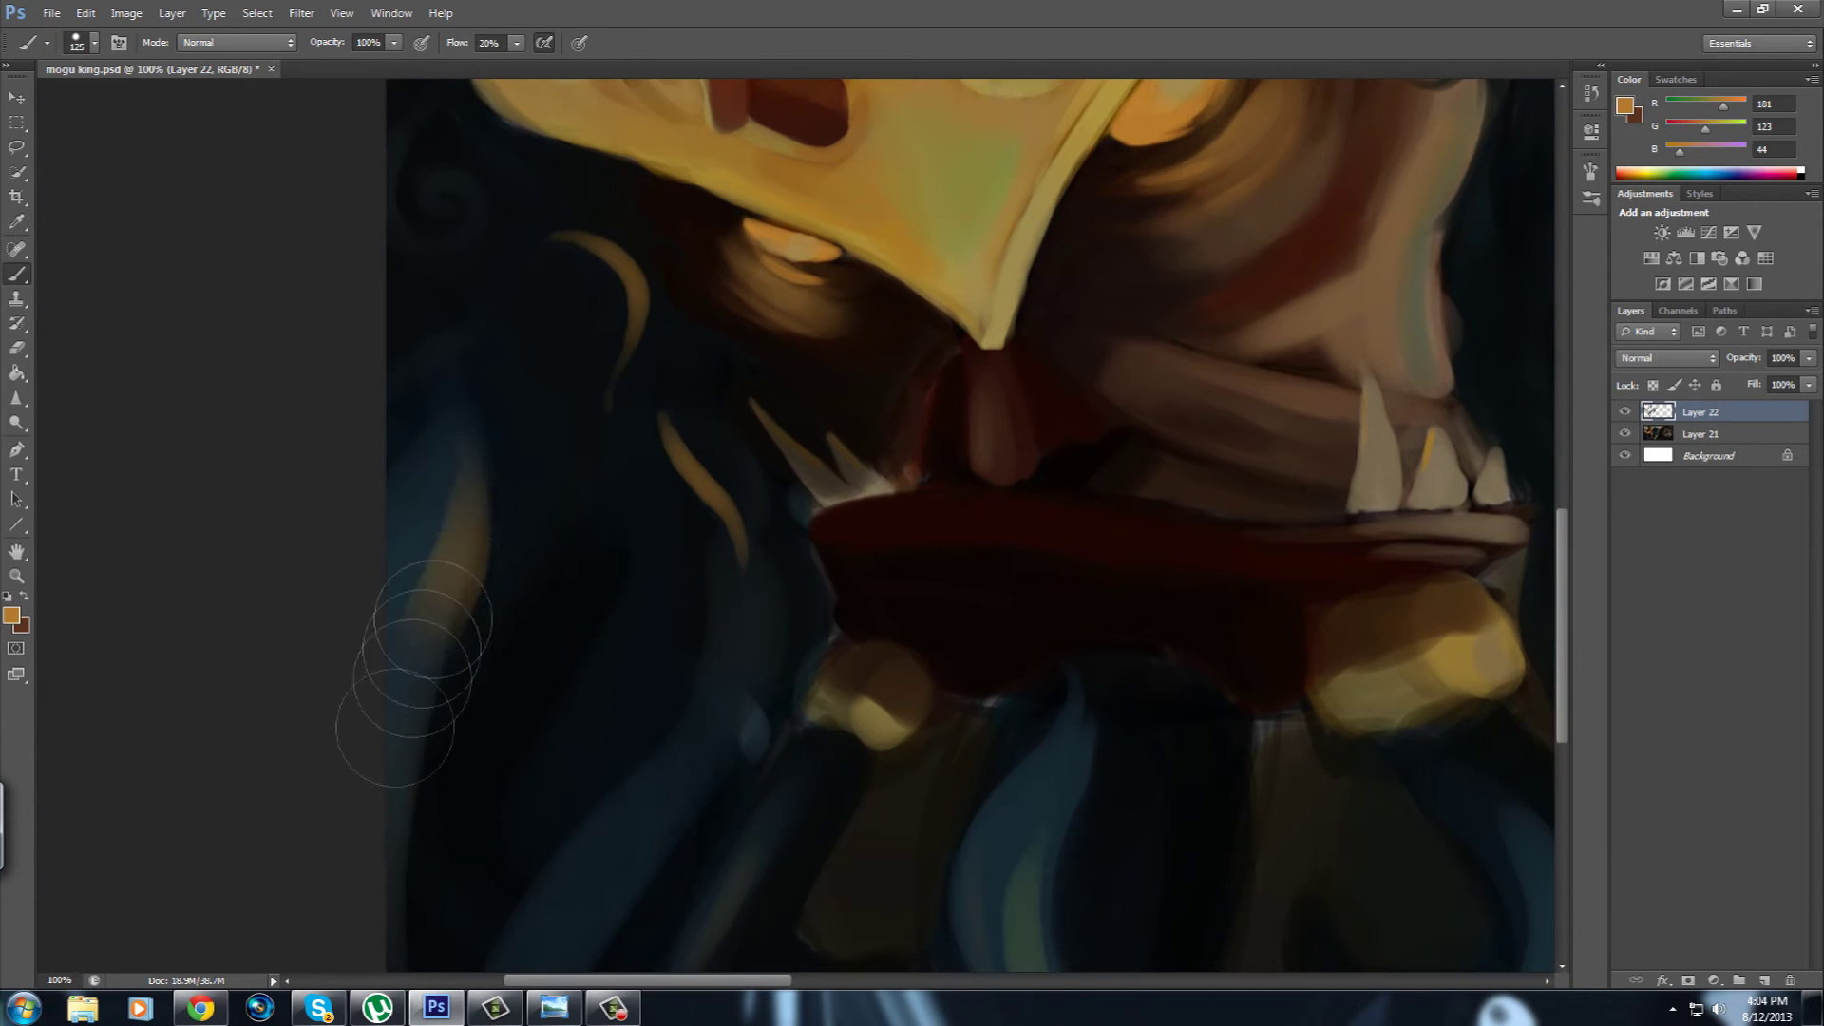
key(ctrl+z)
key(bracketleft)
key(bracketleft)
key(bracketleft)
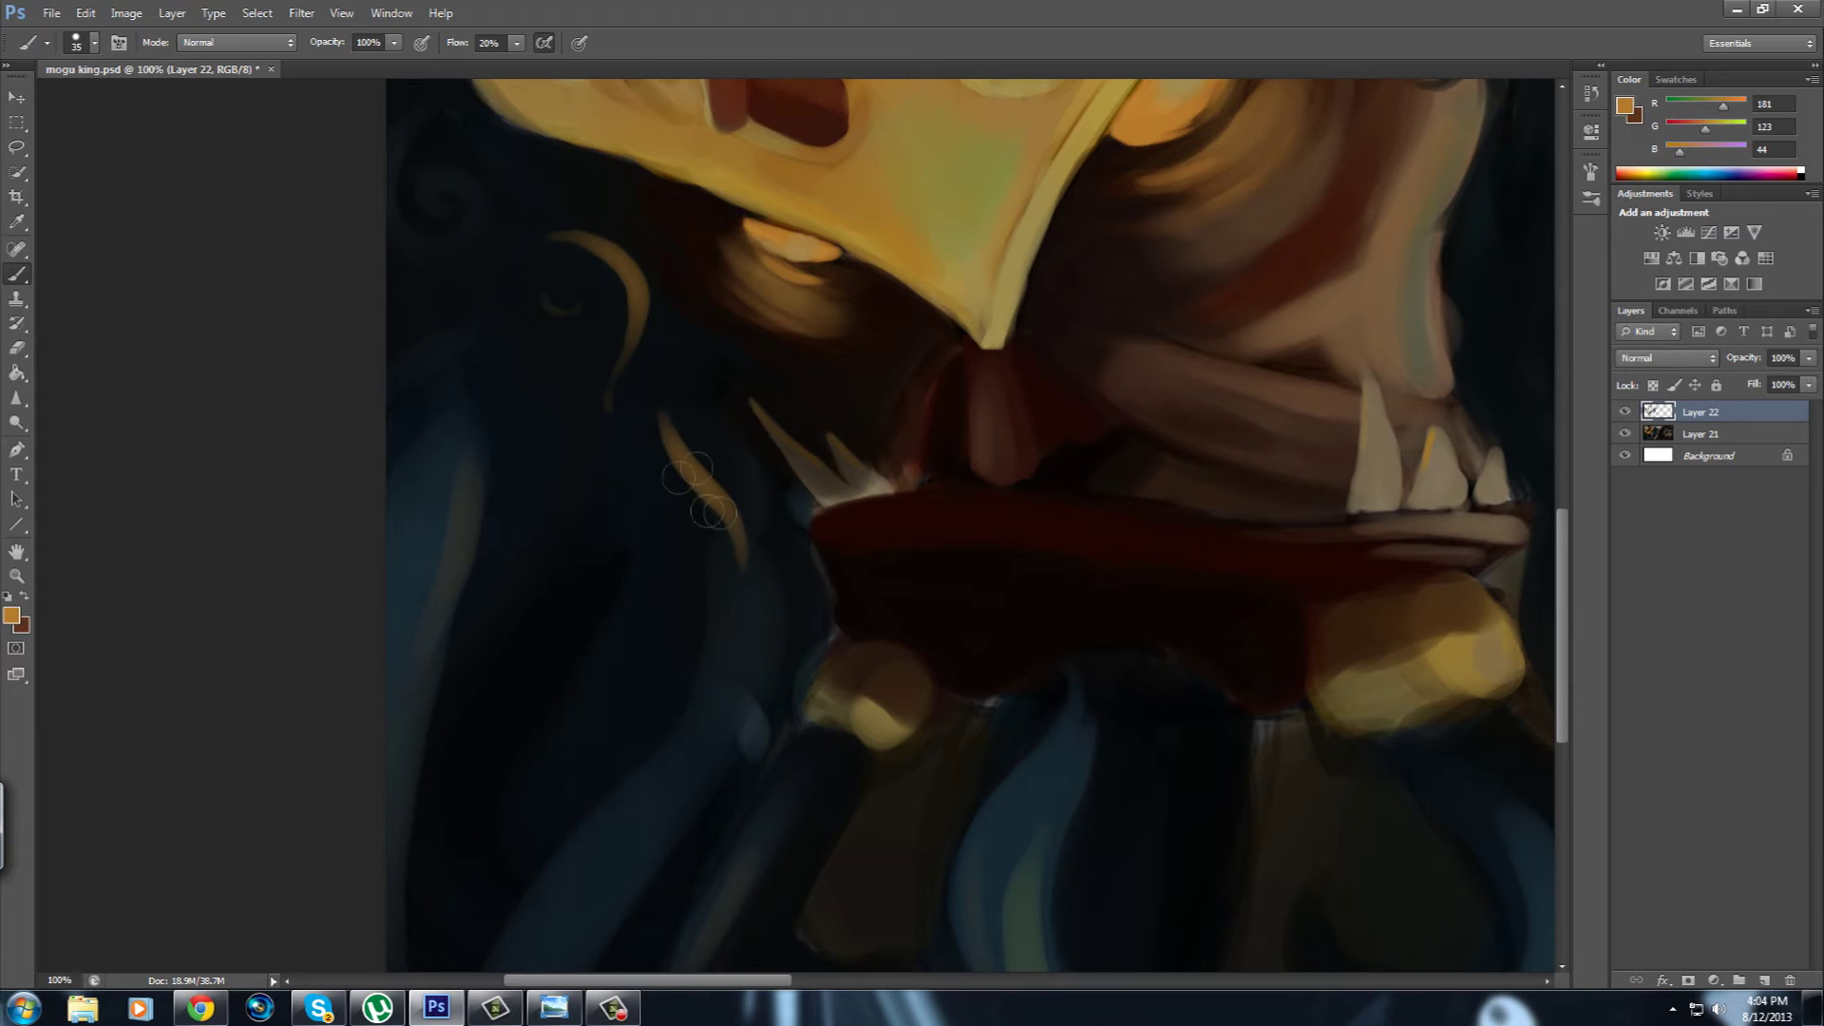
drag(669, 499, 713, 700)
drag(814, 570, 712, 753)
alt+click(390, 473)
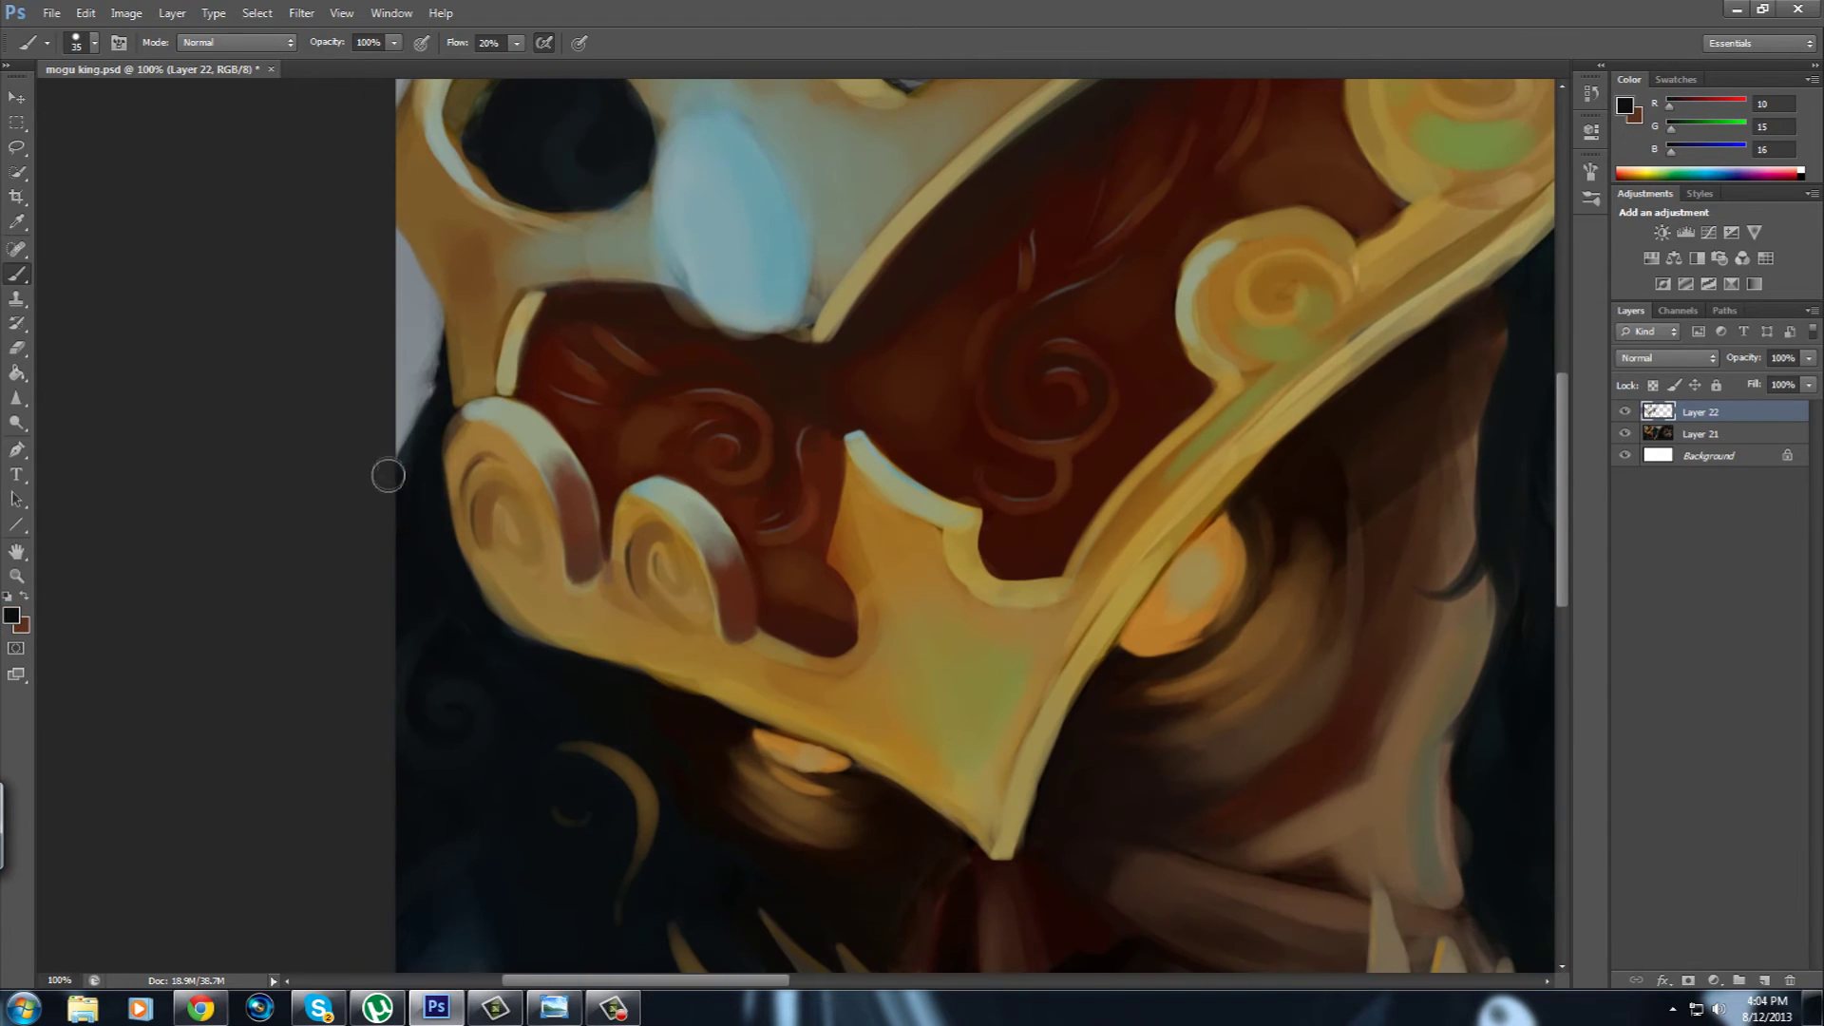
Soften the bright highlight along the crown's upper edge with sampled dark brown.
alt+click(453, 372)
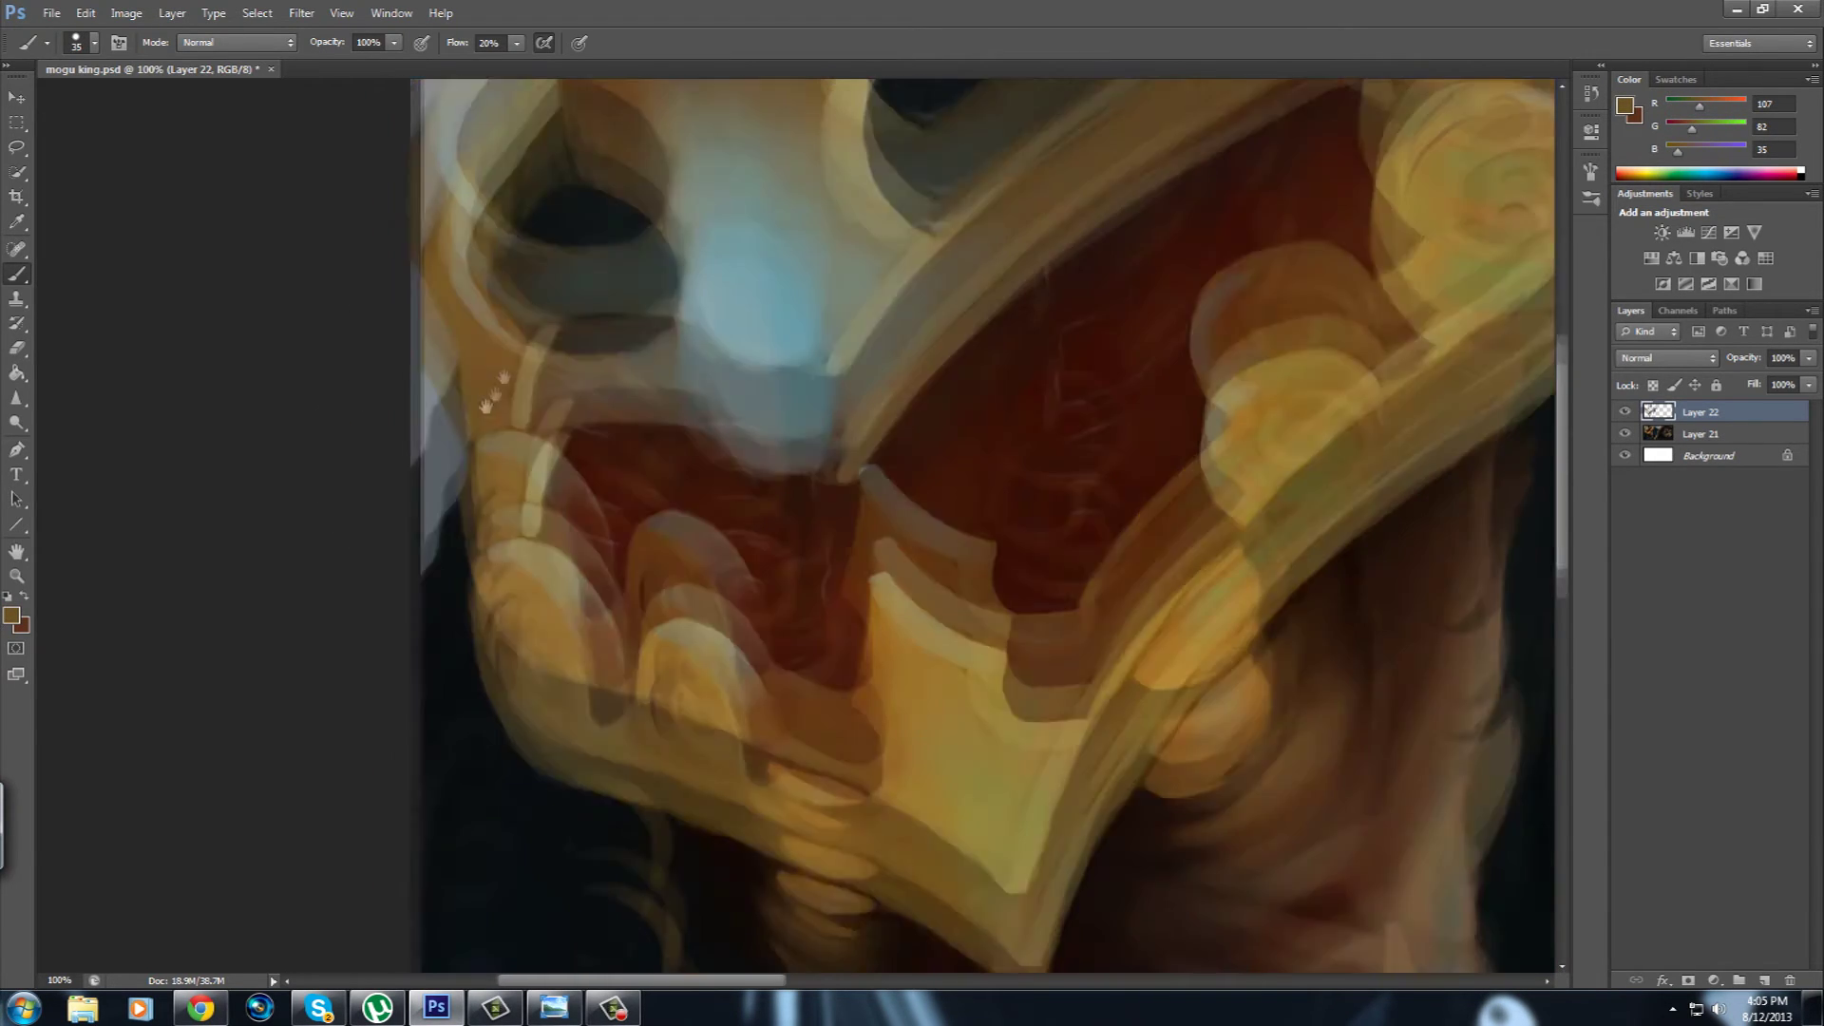
drag(467, 383, 490, 608)
alt+click(503, 342)
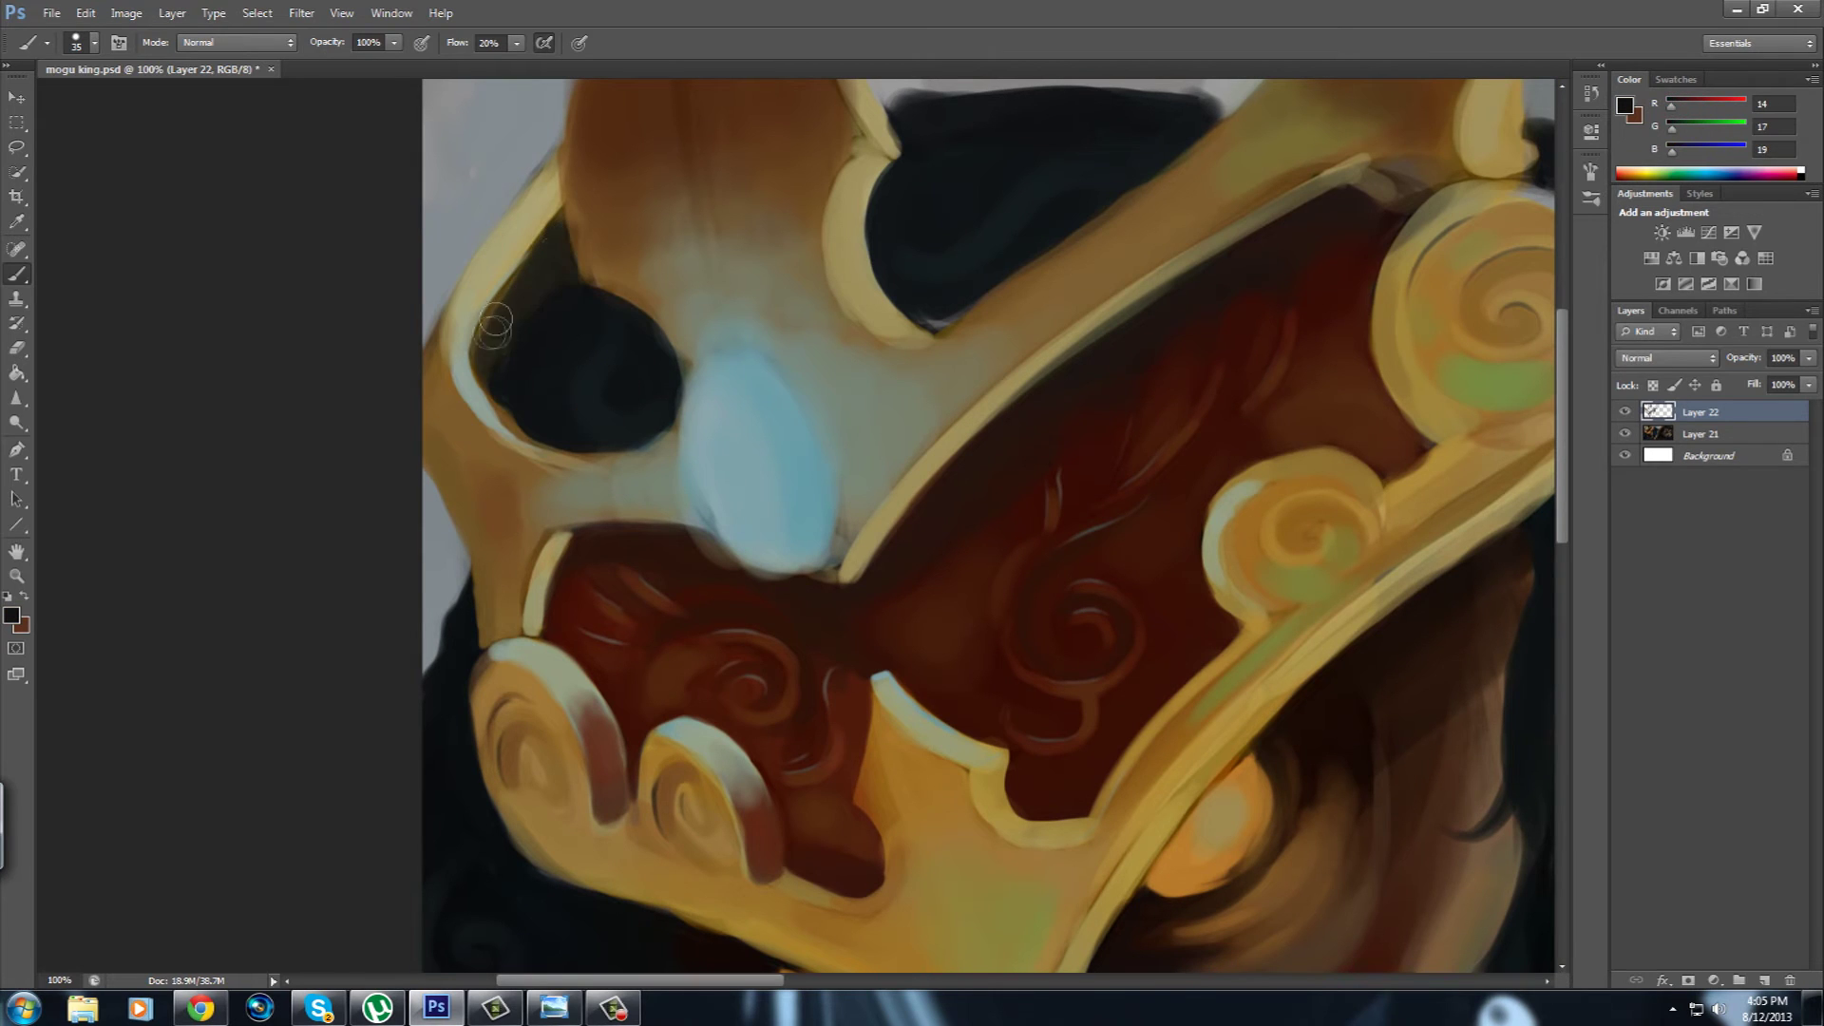
drag(627, 235, 407, 369)
alt+click(629, 239)
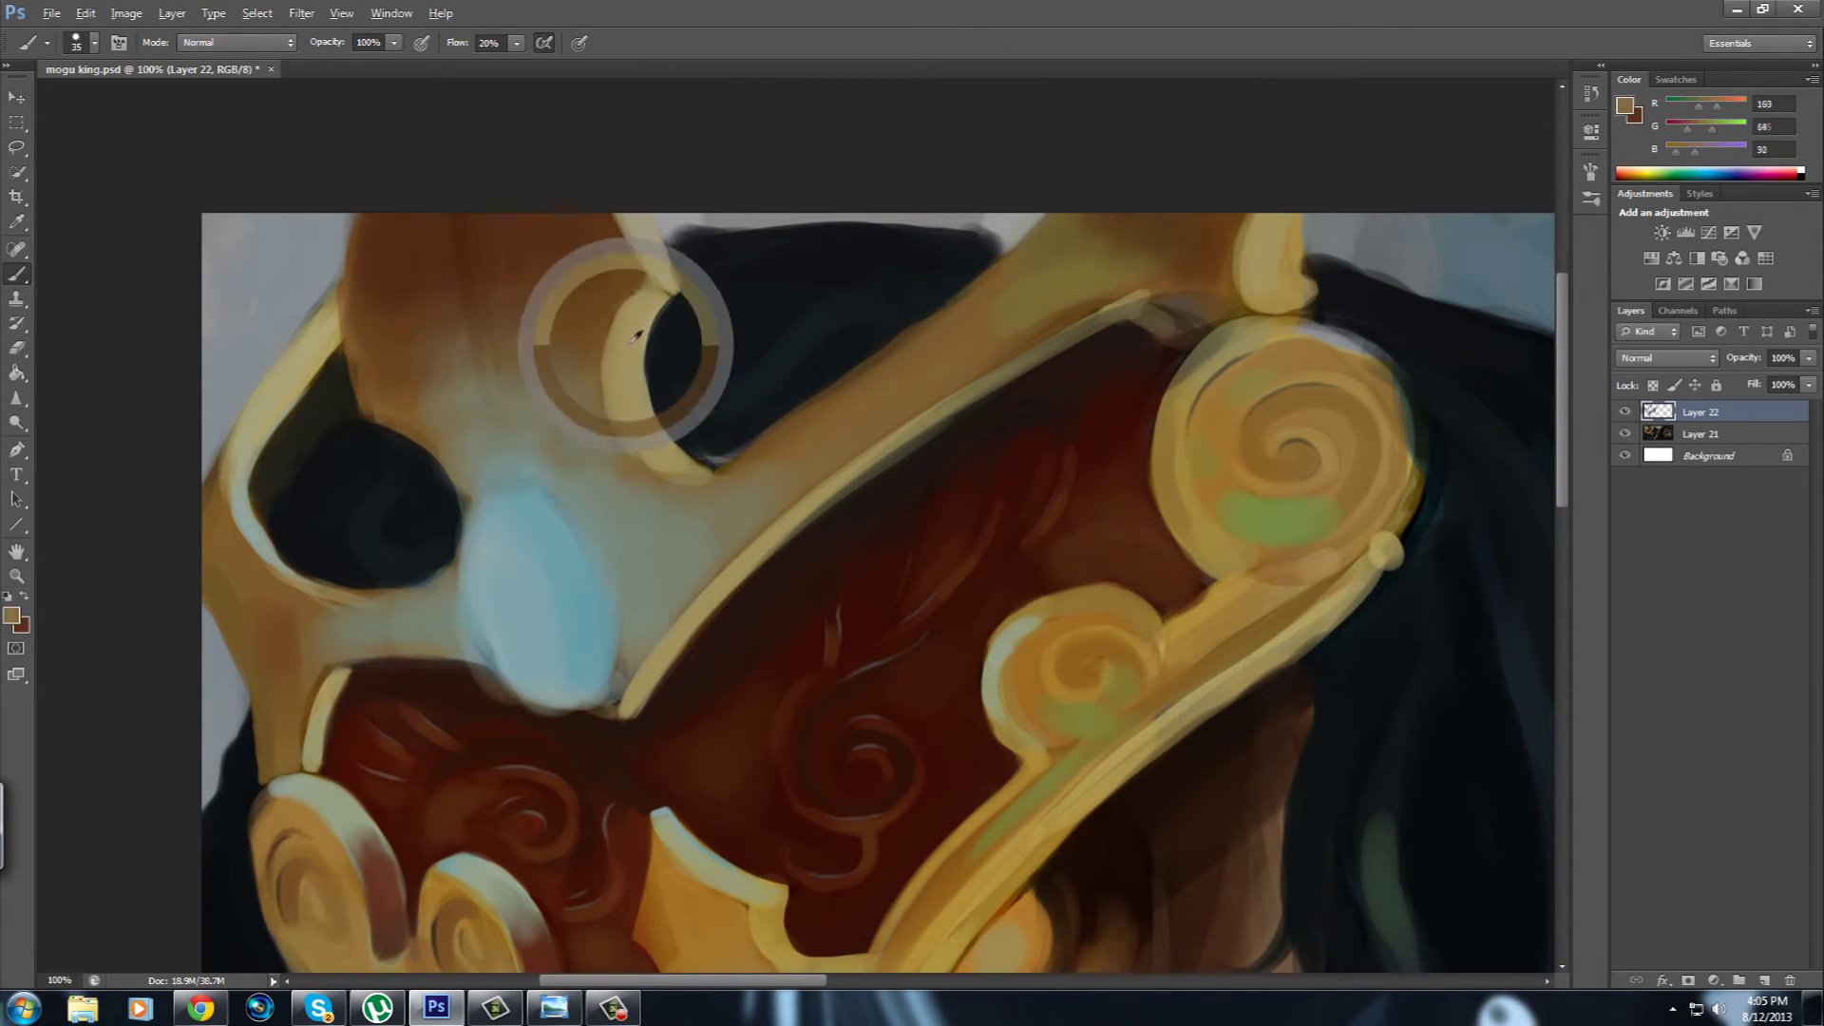
drag(677, 464, 335, 511)
alt+click(570, 504)
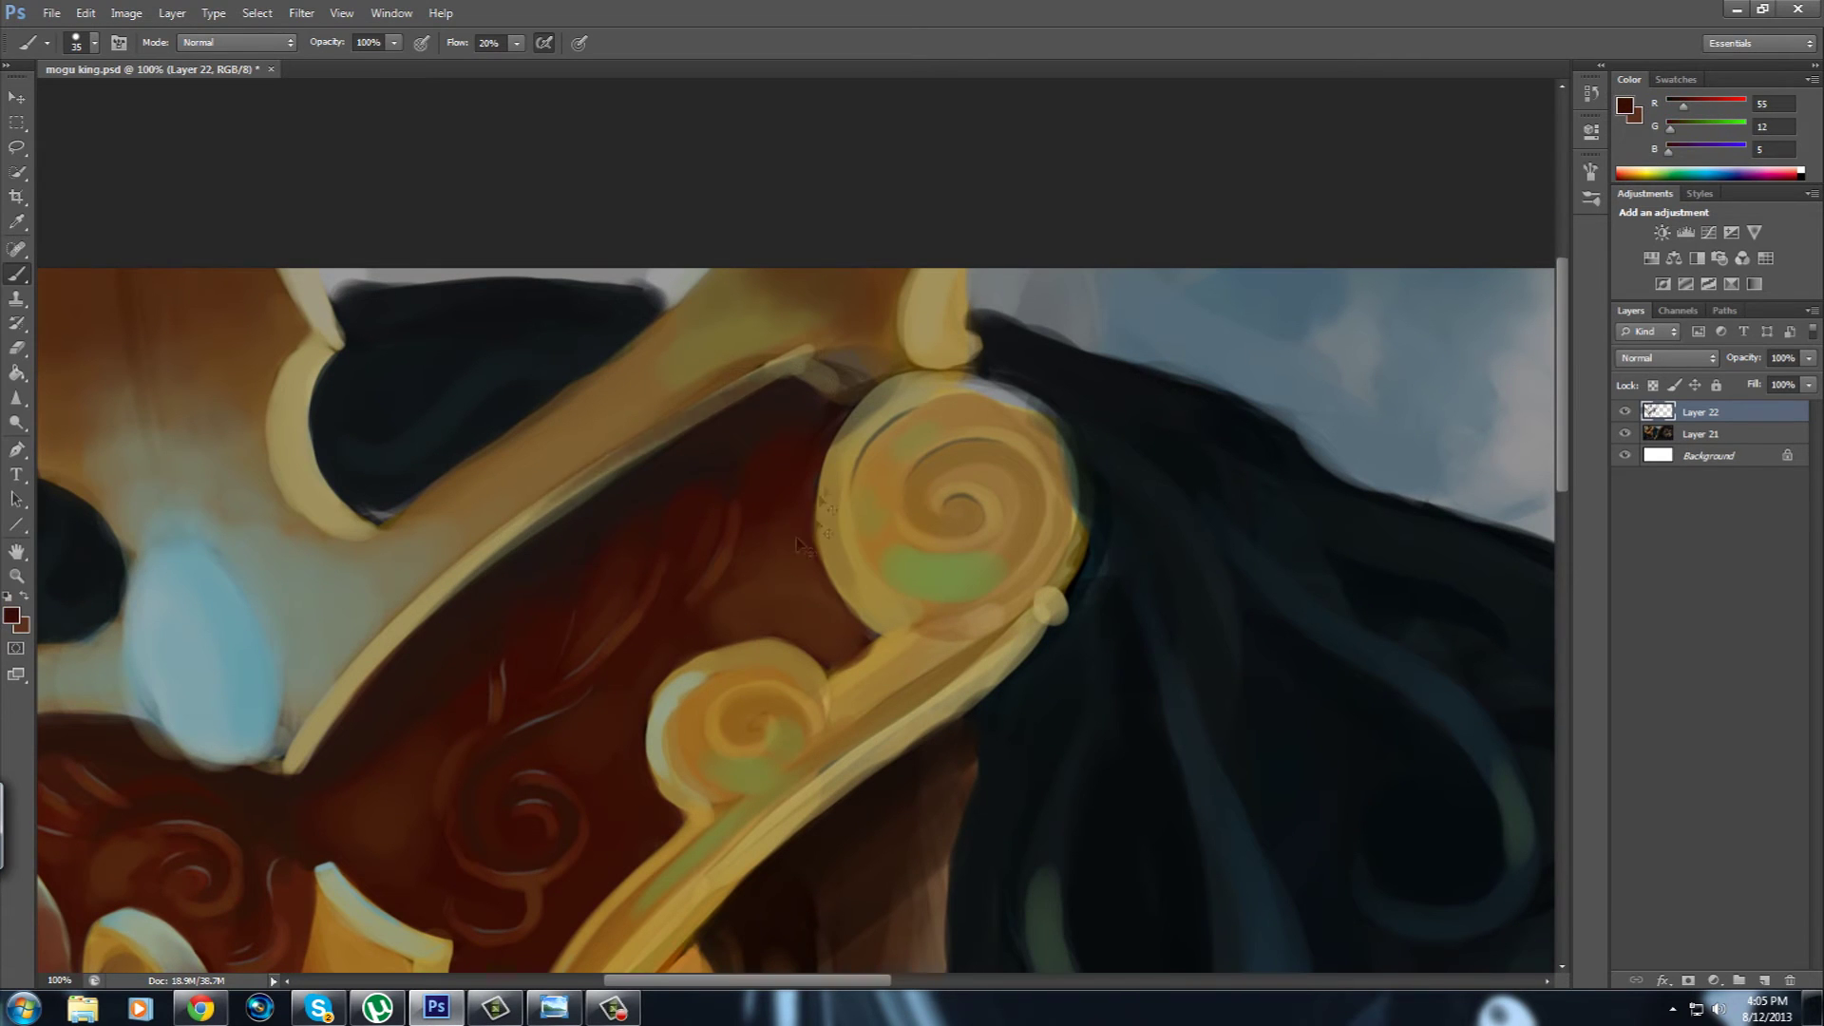
drag(580, 486, 794, 362)
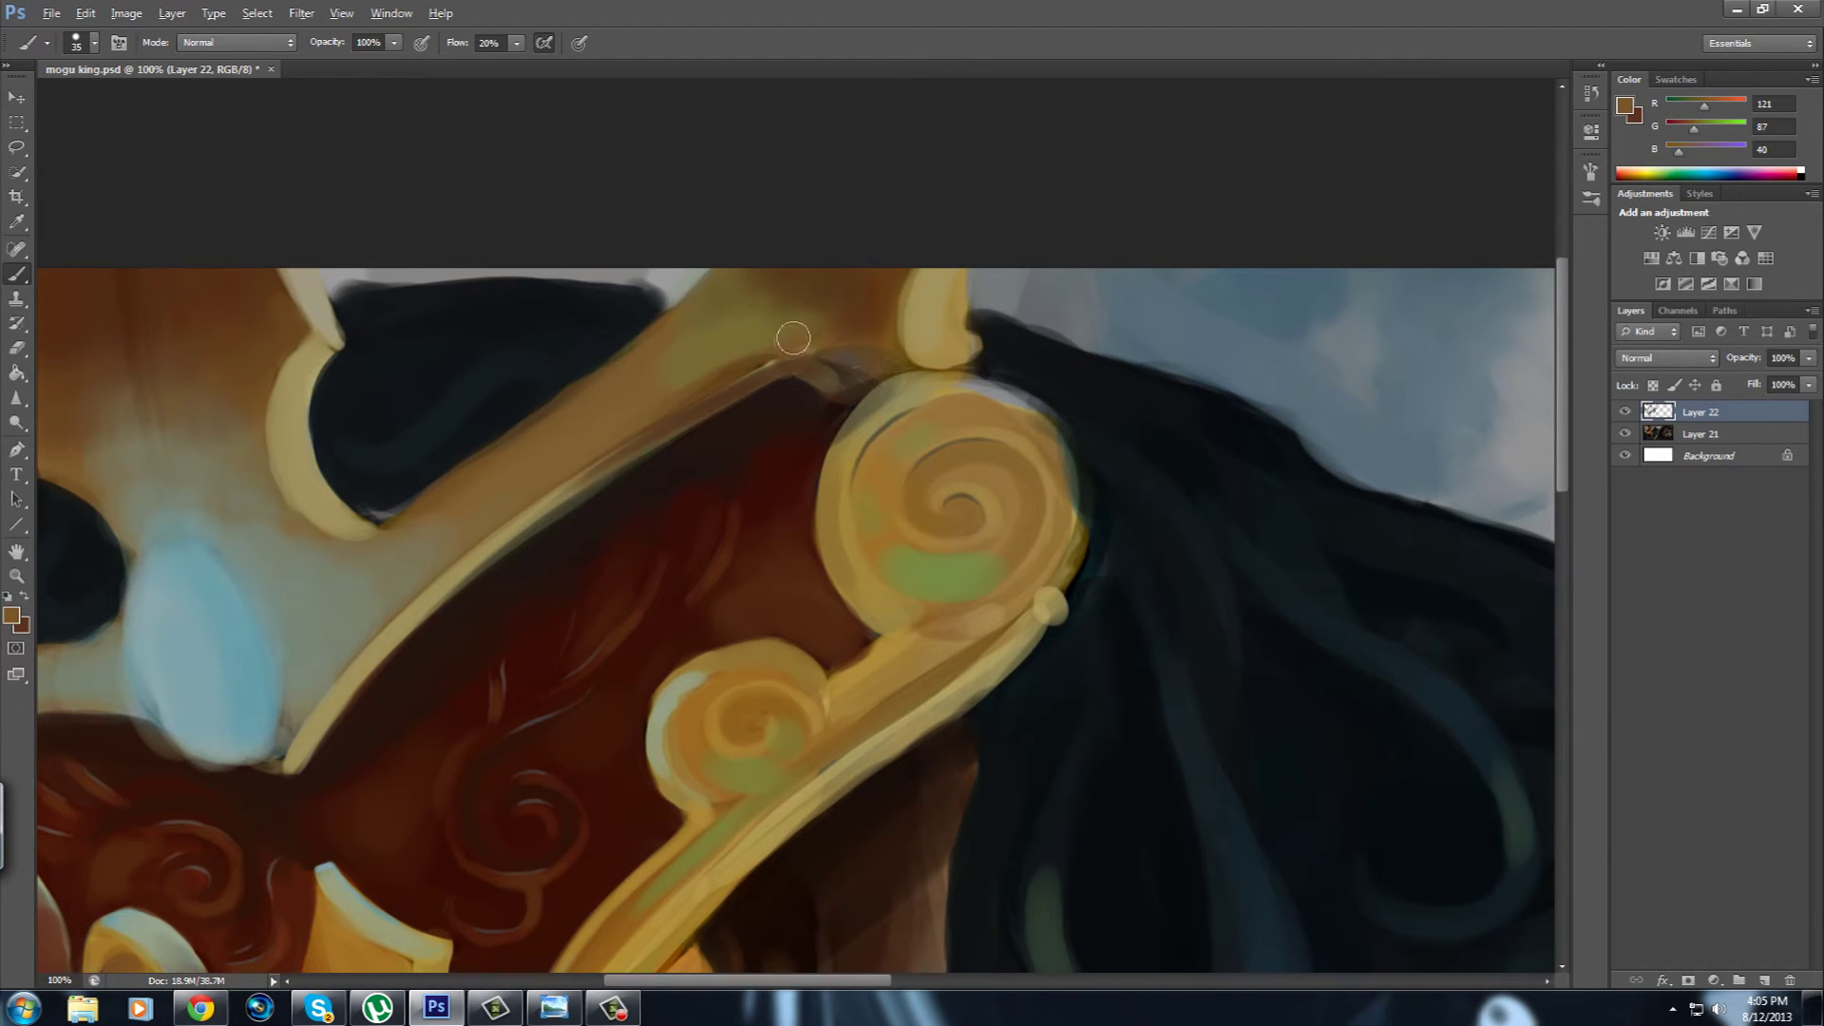
Paint pale blue strokes above the nose with a smaller brush.
alt+click(627, 389)
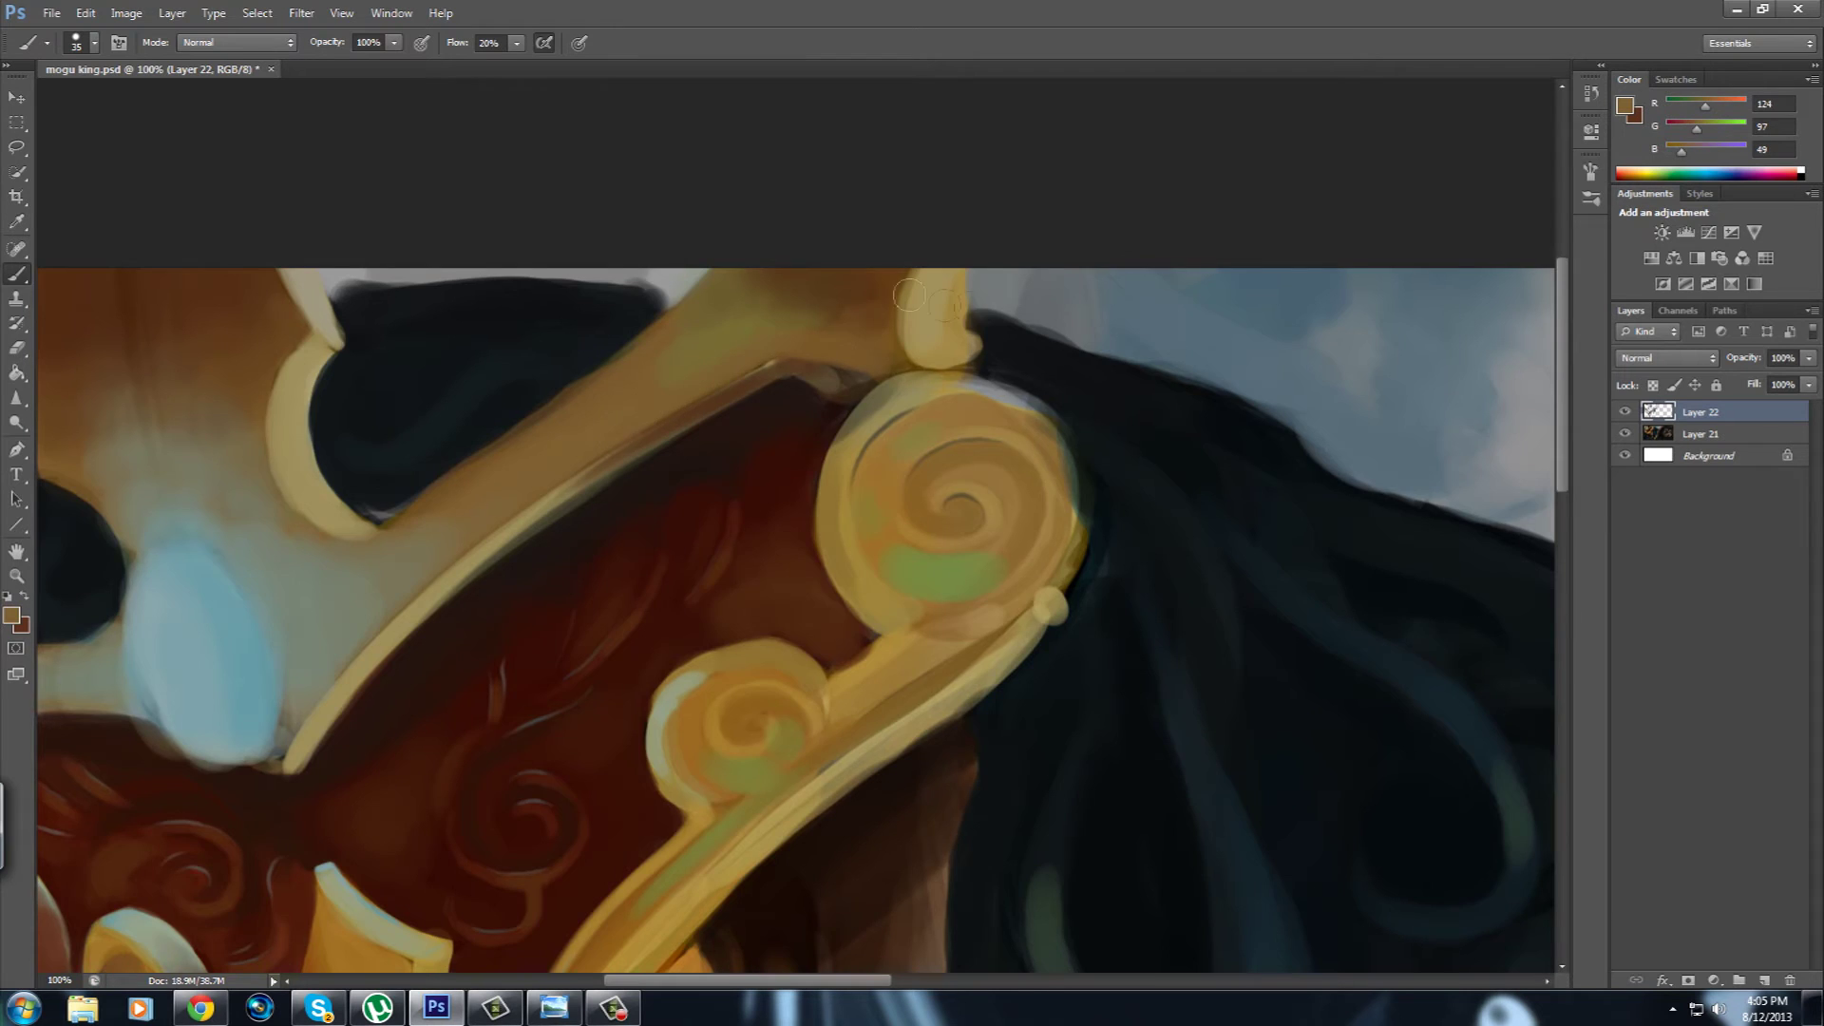
drag(627, 389, 692, 344)
alt+click(567, 499)
alt+click(614, 532)
drag(703, 475, 717, 570)
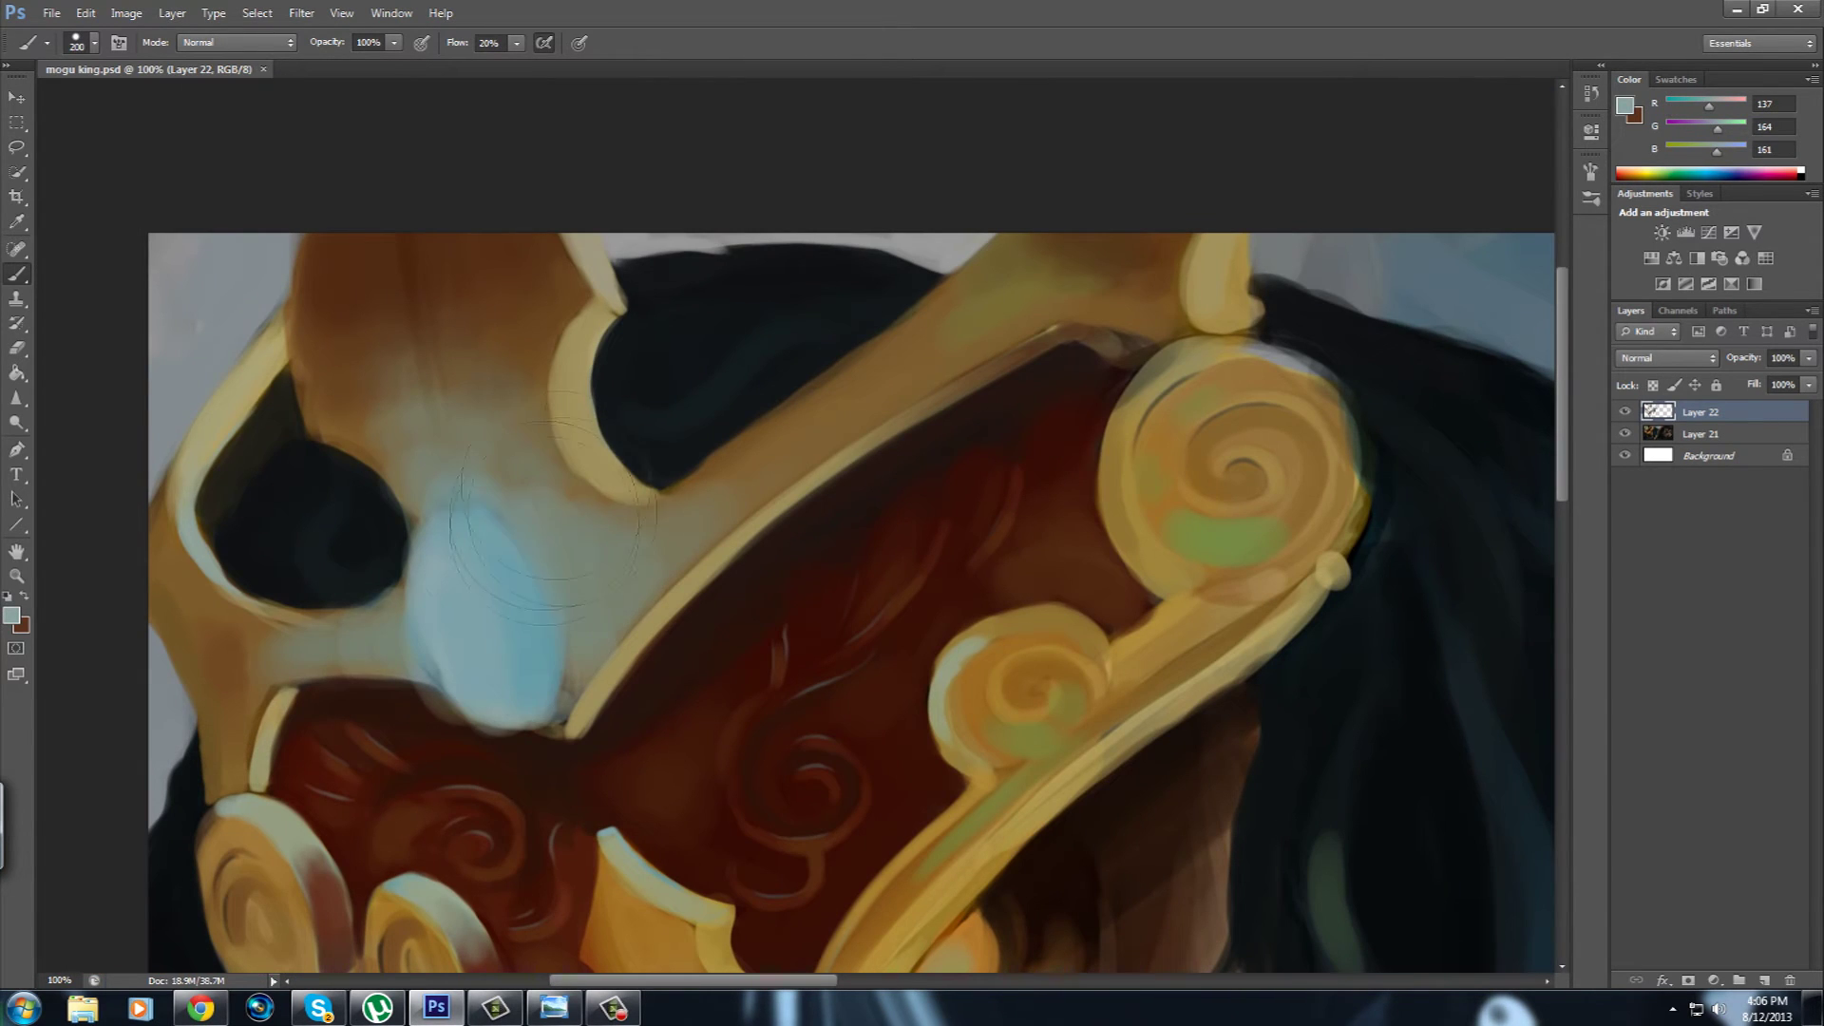
key(bracketleft)
key(bracketleft)
key(bracketleft)
drag(460, 498, 547, 462)
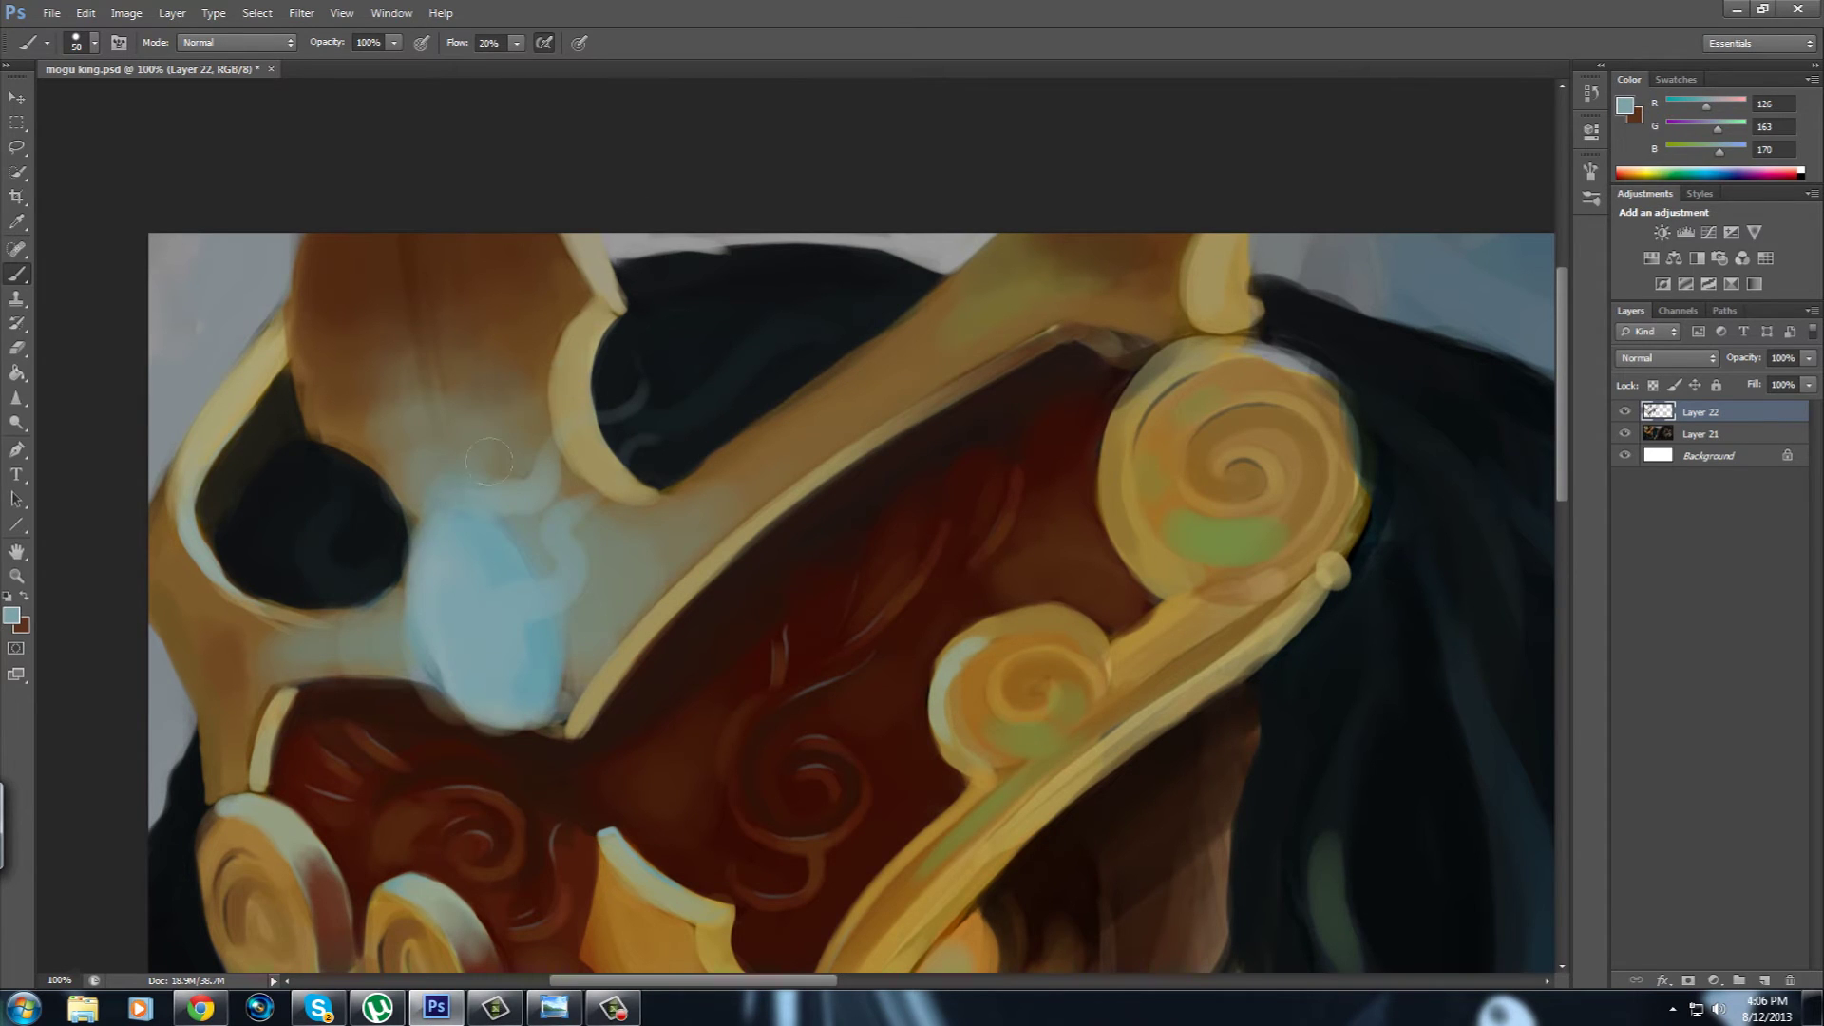
drag(475, 508, 494, 454)
Pick a light lavender blue and paint a highlight down the nose.
click(12, 614)
click(978, 378)
click(1396, 355)
key(bracketright)
key(bracketright)
key(bracketright)
mouse_move(443, 613)
mouse_down()
mouse_move(523, 611)
mouse_move(532, 359)
mouse_up()
key(bracketright)
key(bracketright)
key(bracketright)
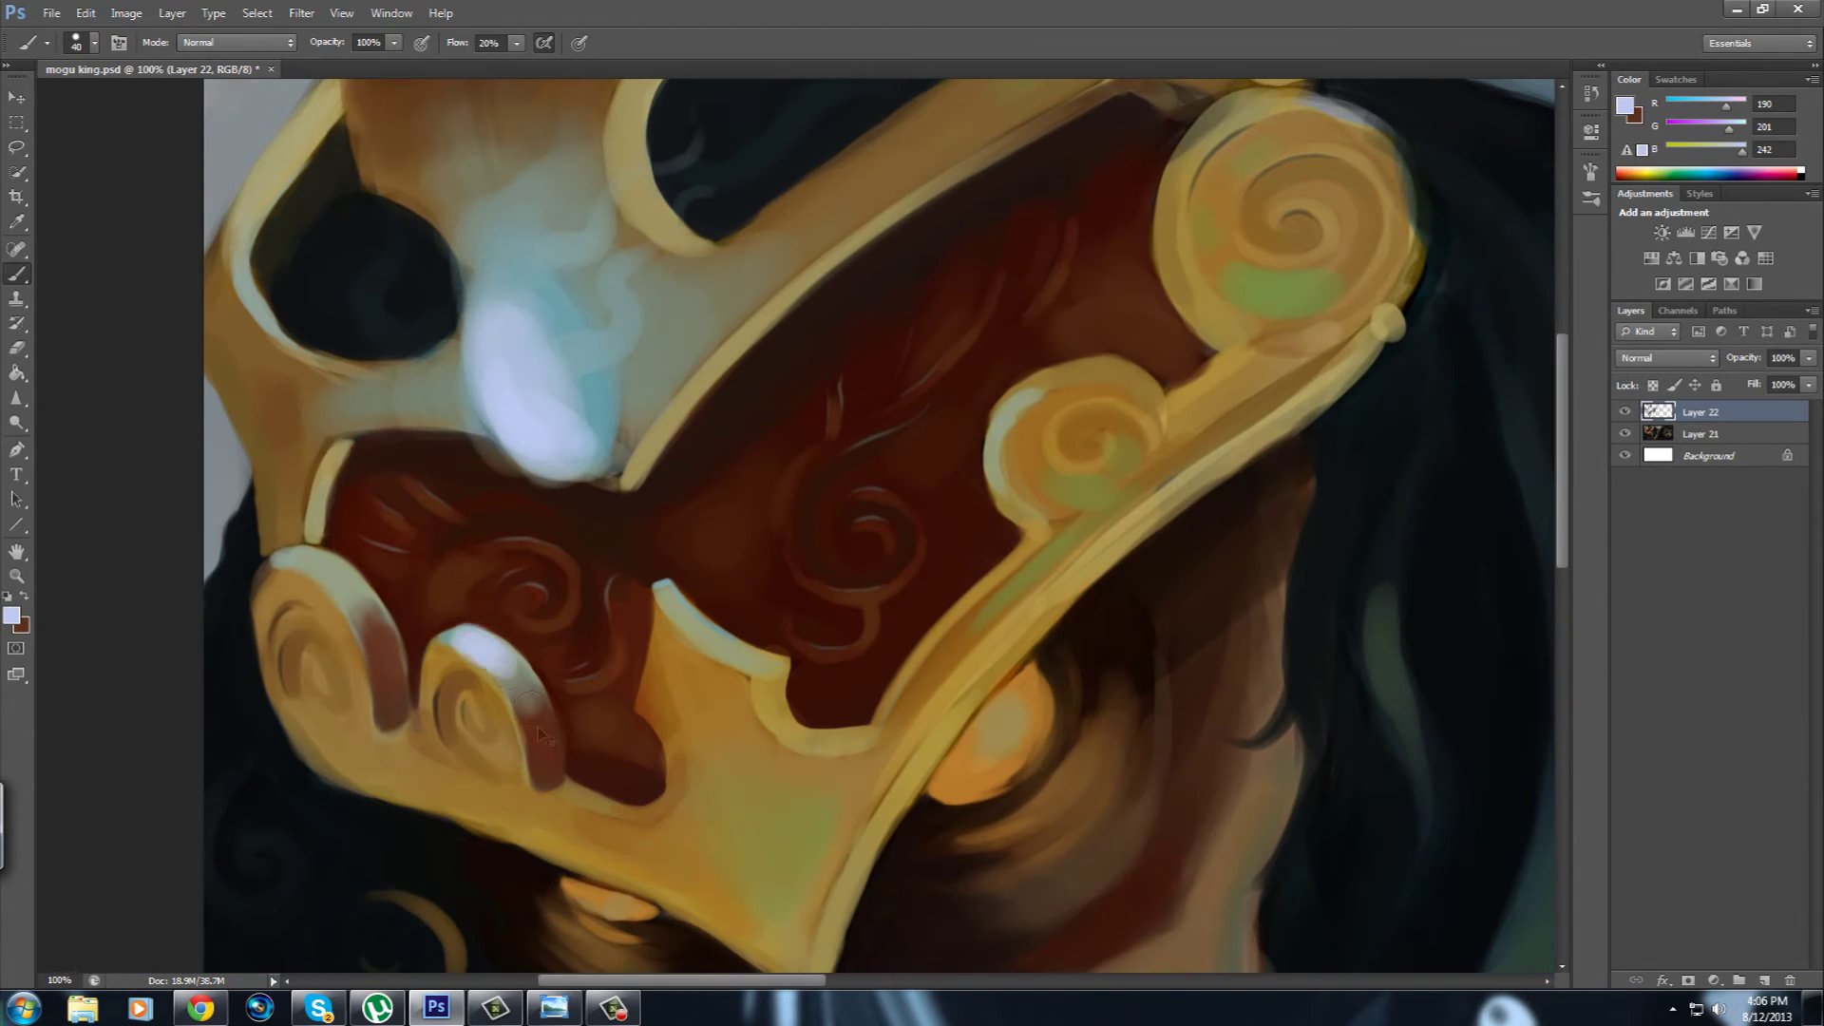
Choose a bright yellow for the glowing eye beneath the crown.
drag(358, 381, 415, 552)
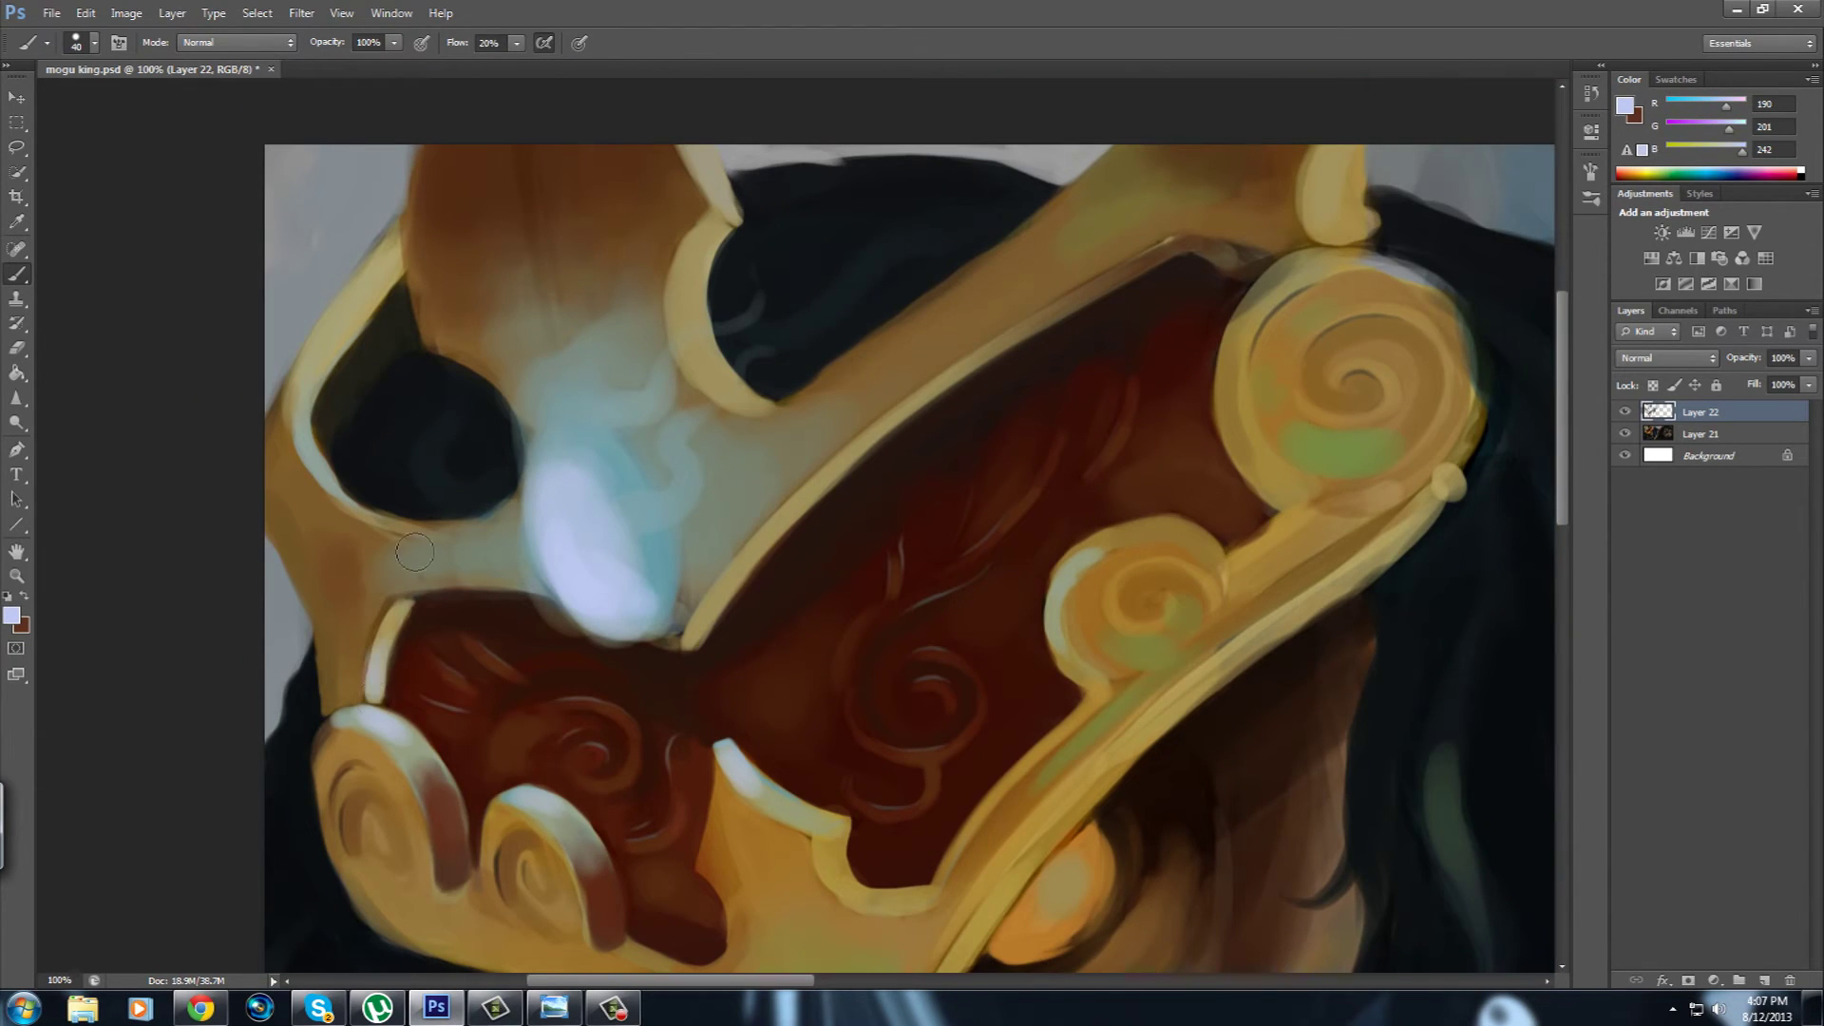
drag(995, 625, 682, 492)
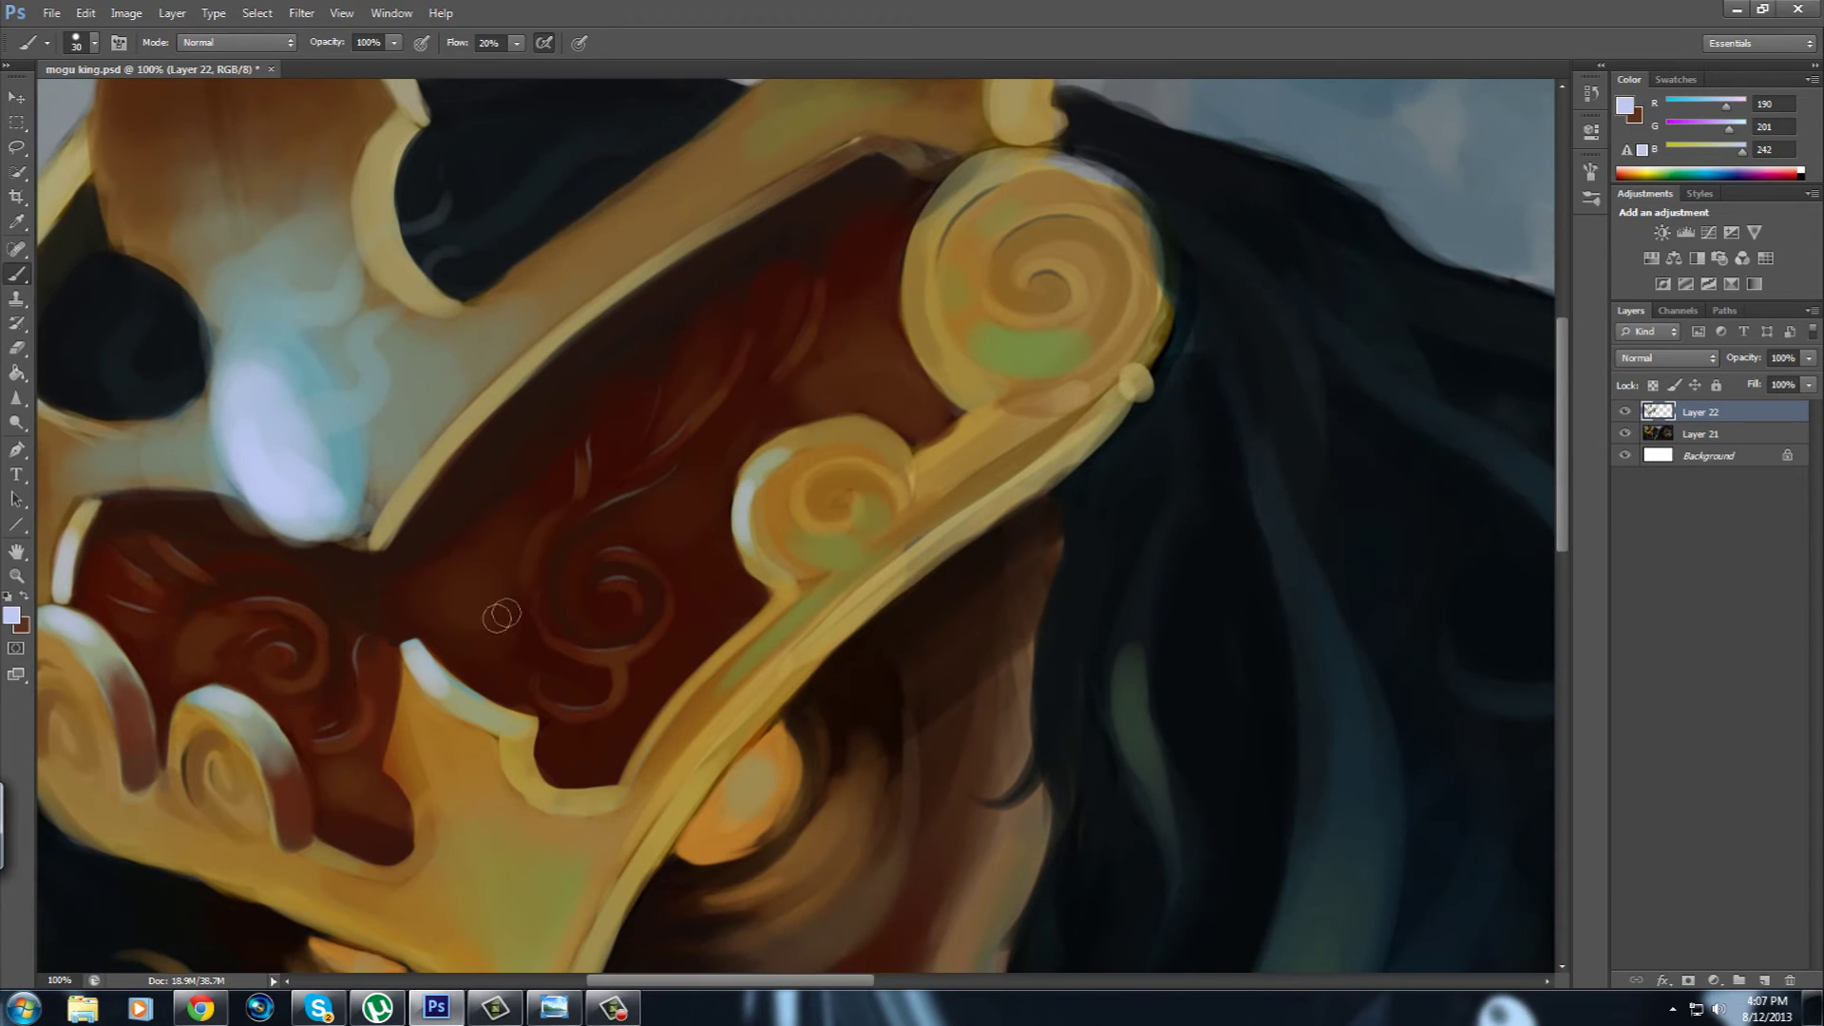
drag(429, 629, 610, 743)
key(bracketright)
key(bracketright)
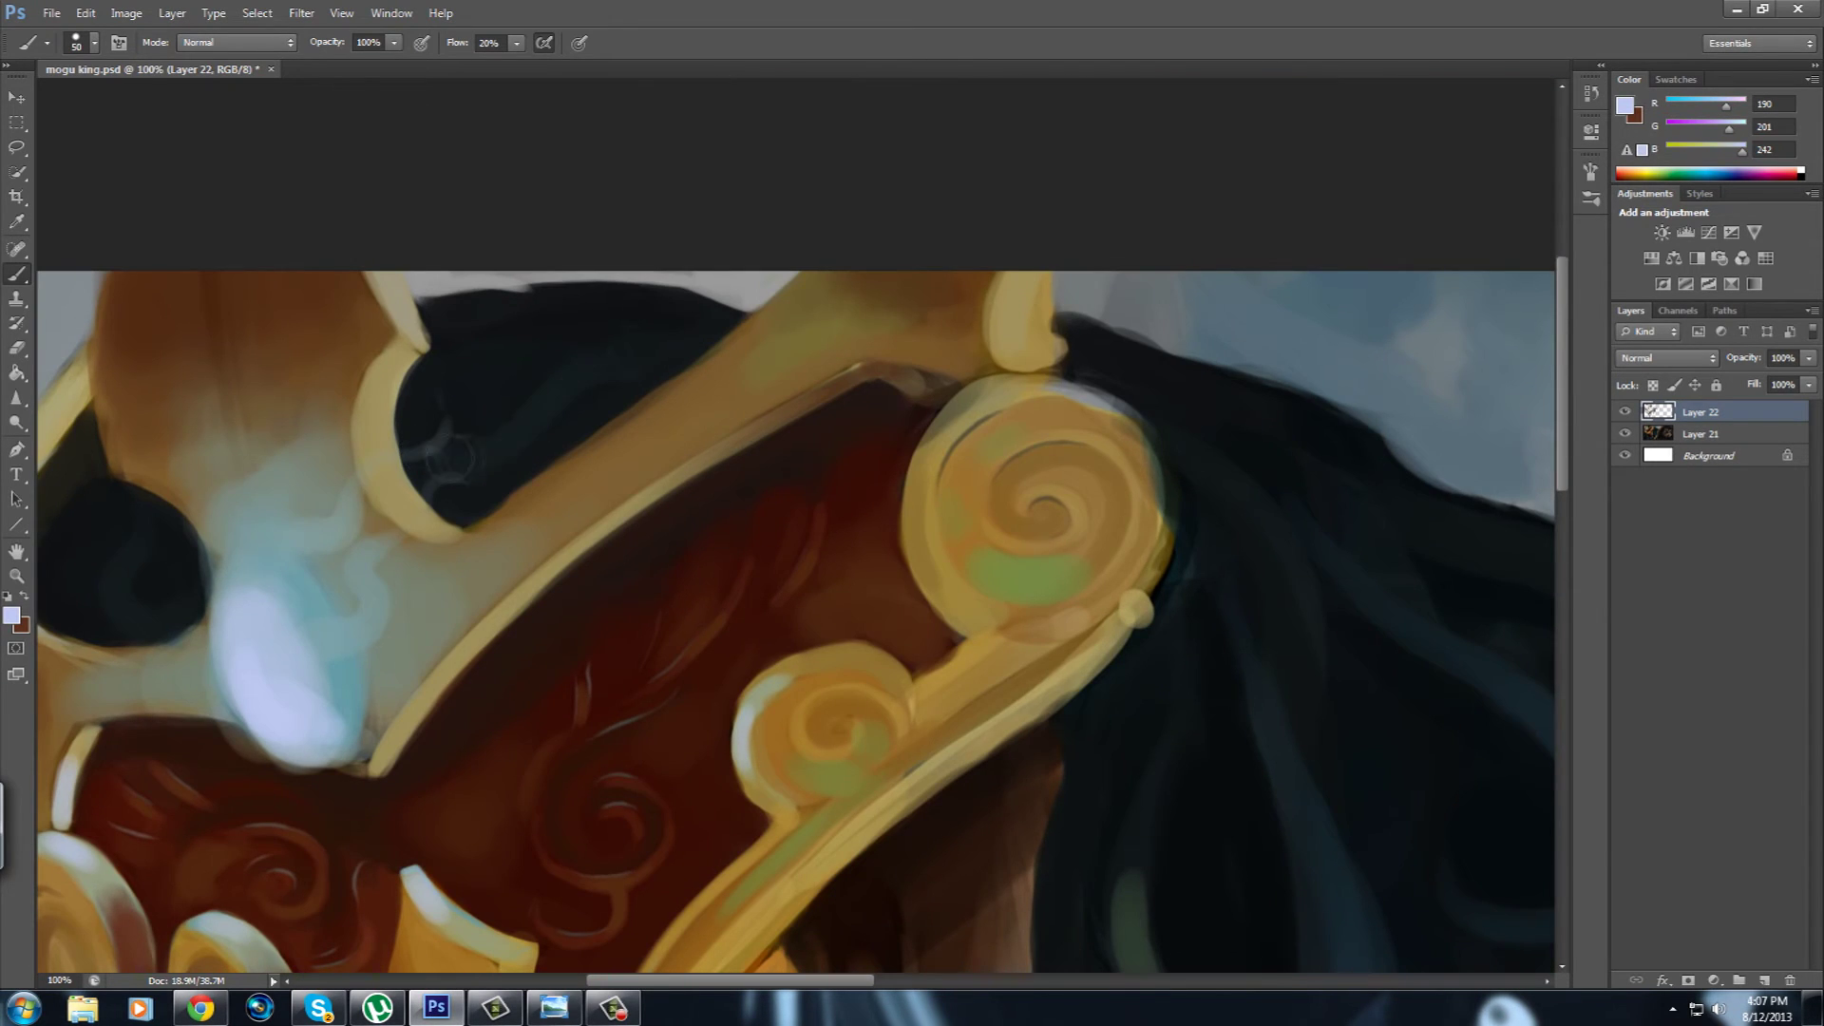
drag(316, 484, 278, 261)
drag(428, 428, 105, 186)
key(i)
click(608, 475)
click(11, 616)
click(1119, 373)
key(Return)
key(b)
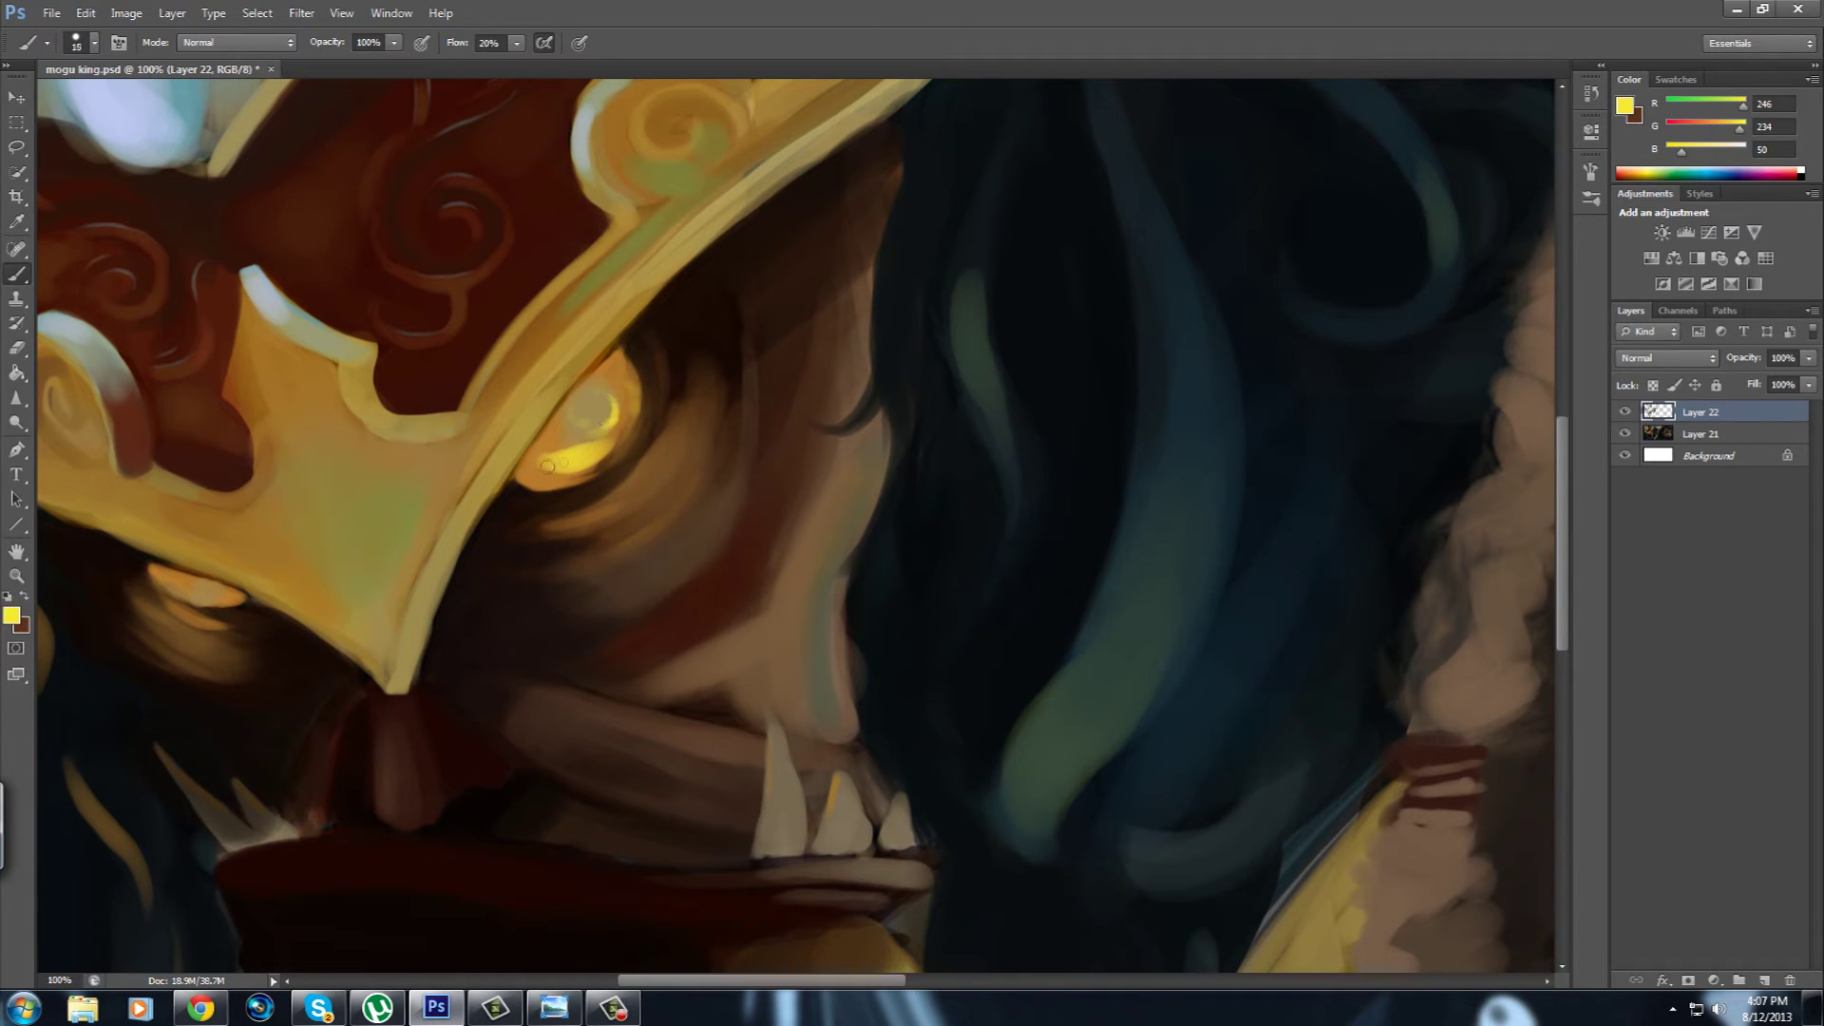
Brighten the glowing eye's rim, undoing a stray yellow outline near the nose.
mouse_move(646, 456)
mouse_down()
mouse_move(845, 371)
mouse_move(584, 417)
mouse_move(607, 456)
mouse_move(703, 344)
mouse_move(622, 430)
mouse_up()
alt+click(576, 458)
alt+click(584, 437)
alt+click(610, 428)
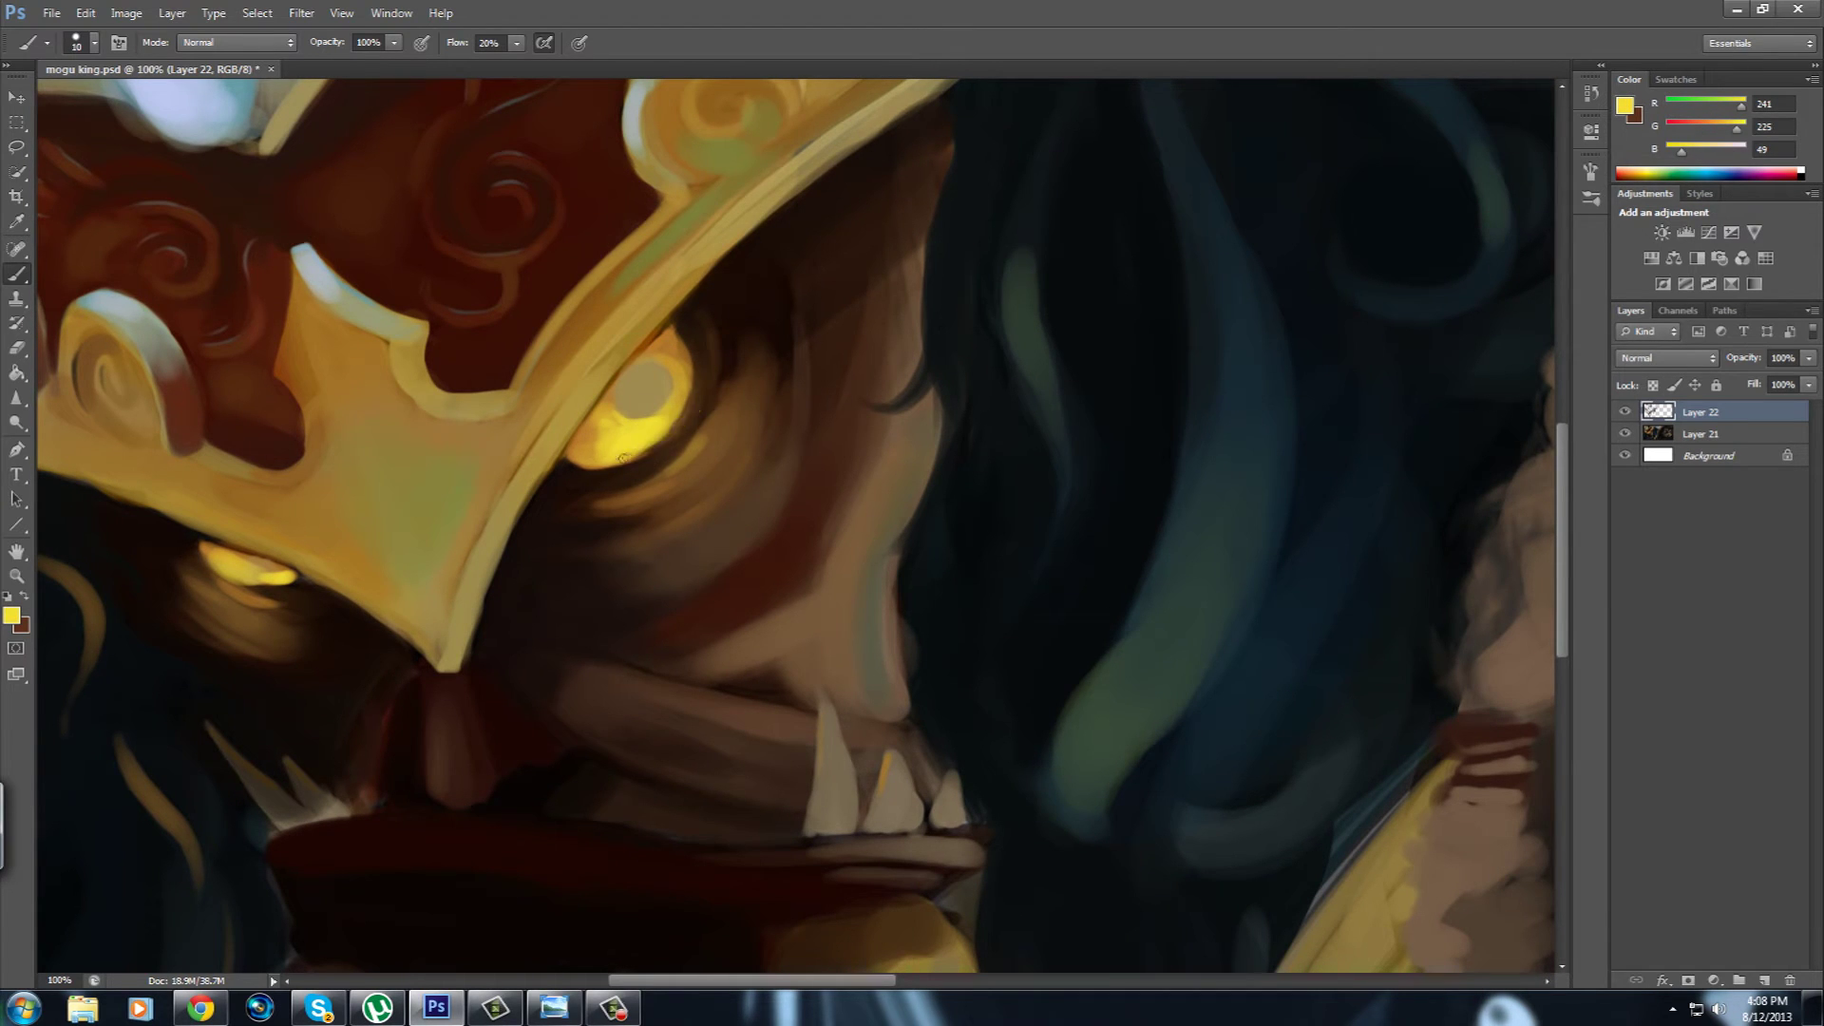
drag(750, 663, 845, 465)
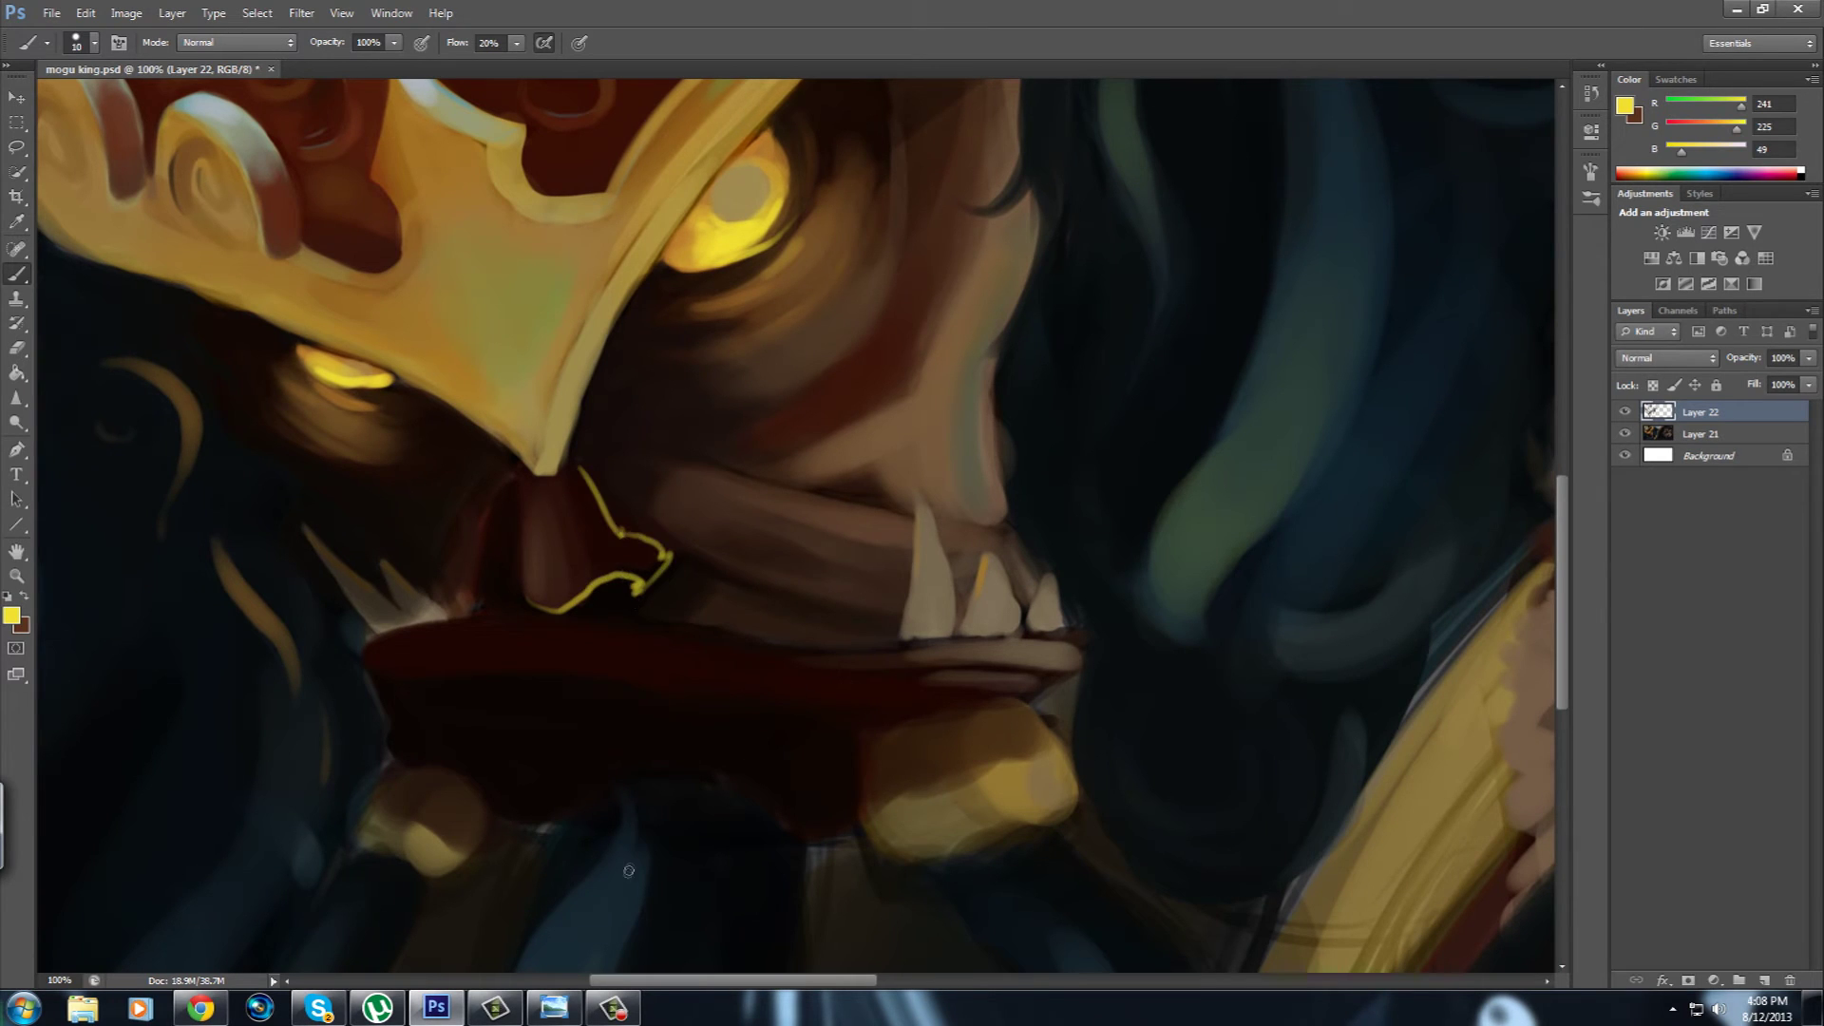
key(ctrl+z)
Shade the nose and snout with sampled dark, reddish and tan browns.
key(bracketright)
key(bracketright)
alt+click(633, 521)
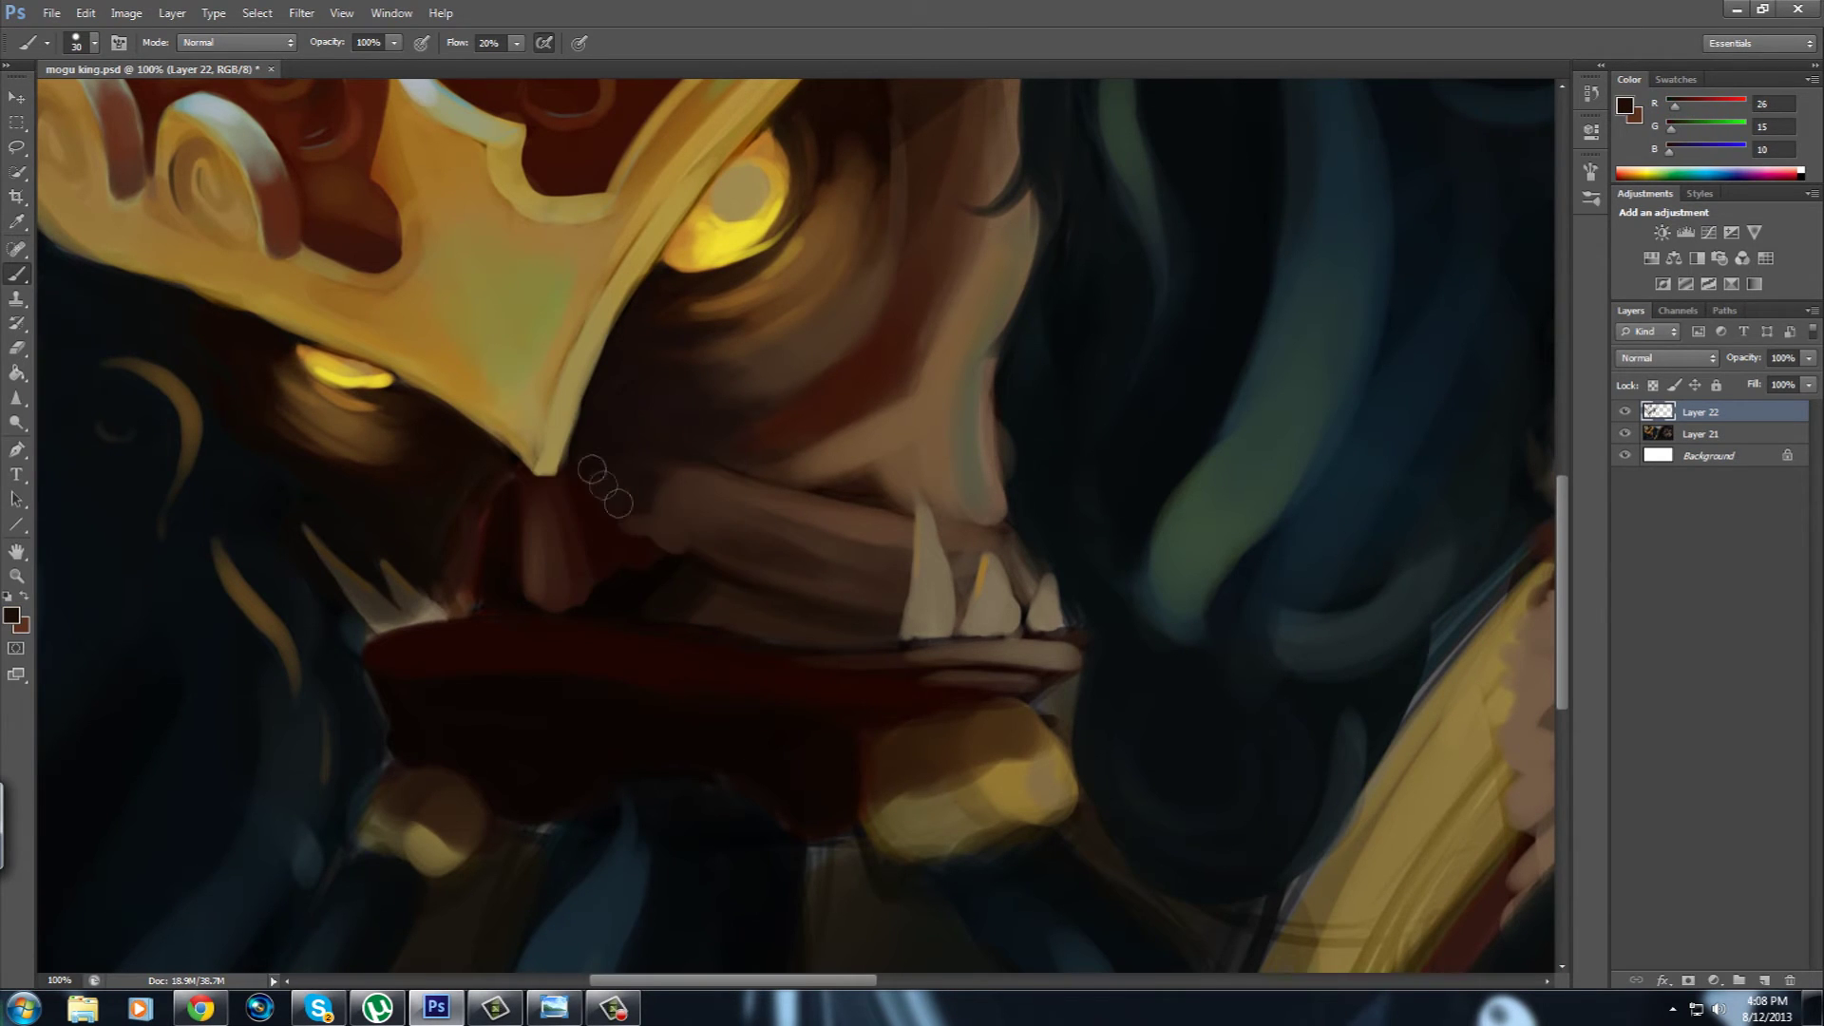
alt+click(484, 498)
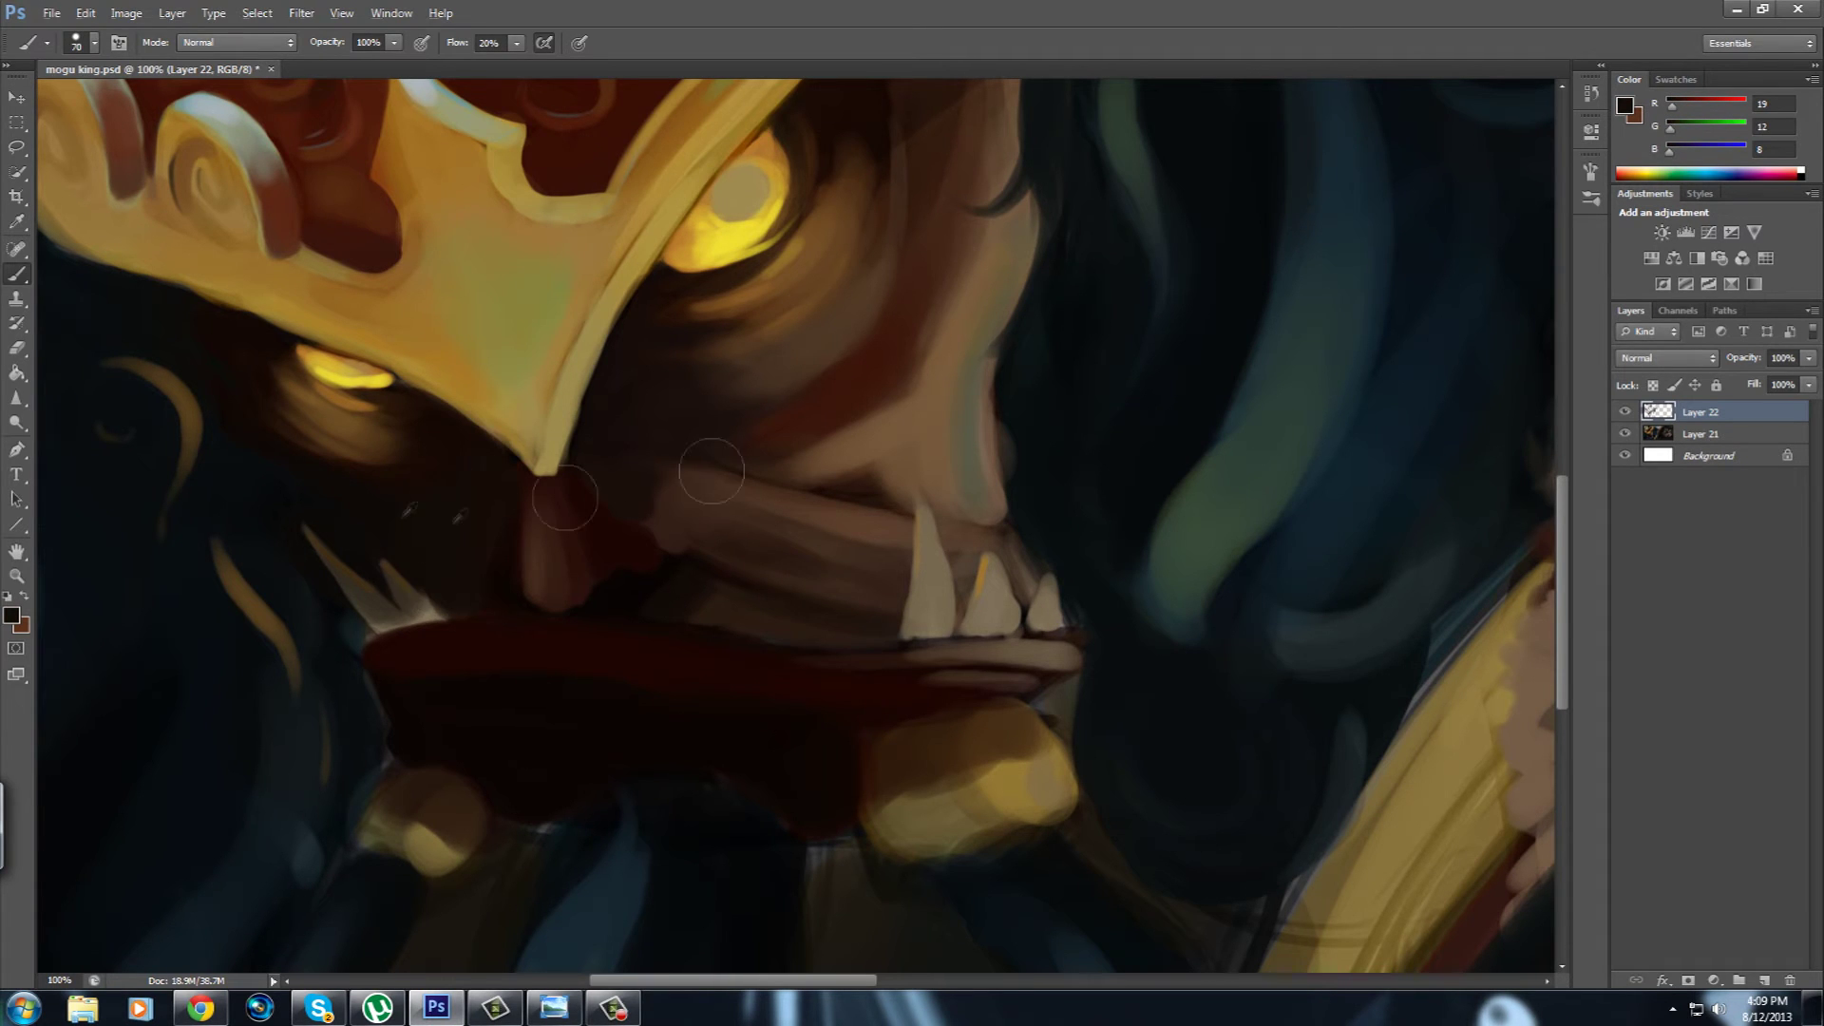
alt+click(646, 591)
drag(480, 582, 590, 670)
alt+click(835, 692)
alt+click(657, 618)
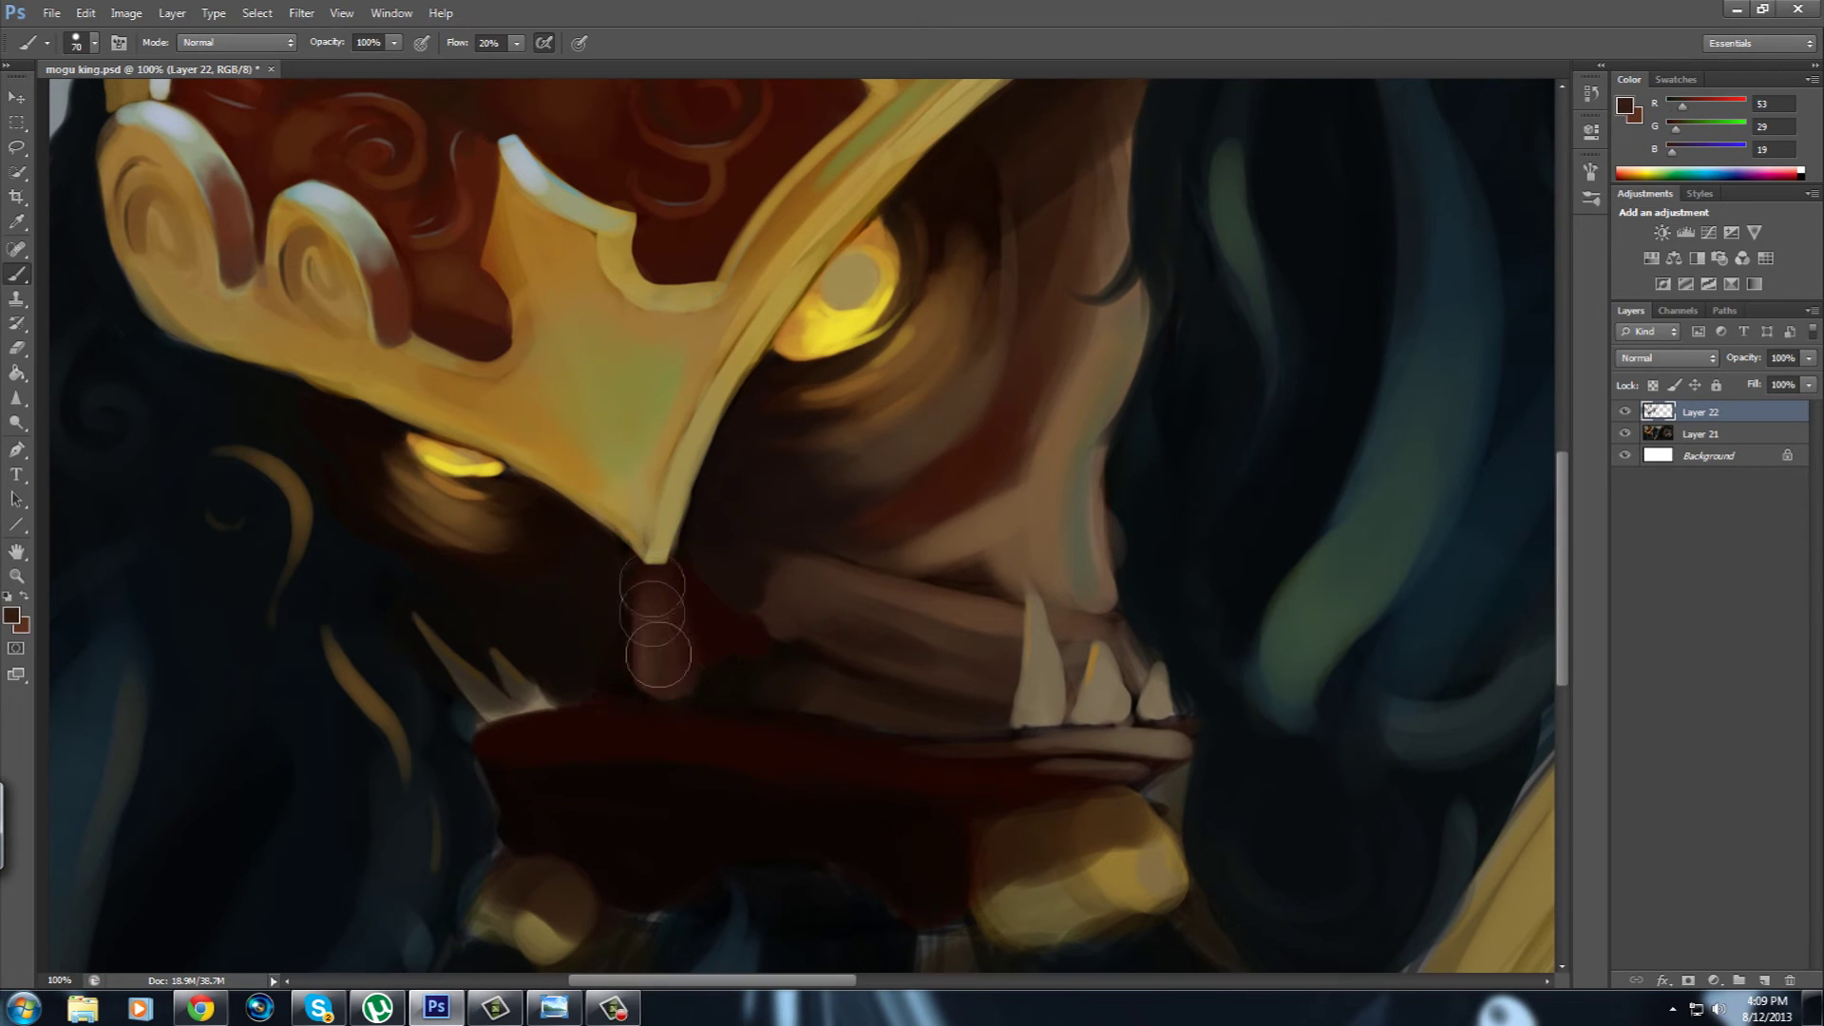
drag(685, 768, 842, 644)
alt+click(765, 598)
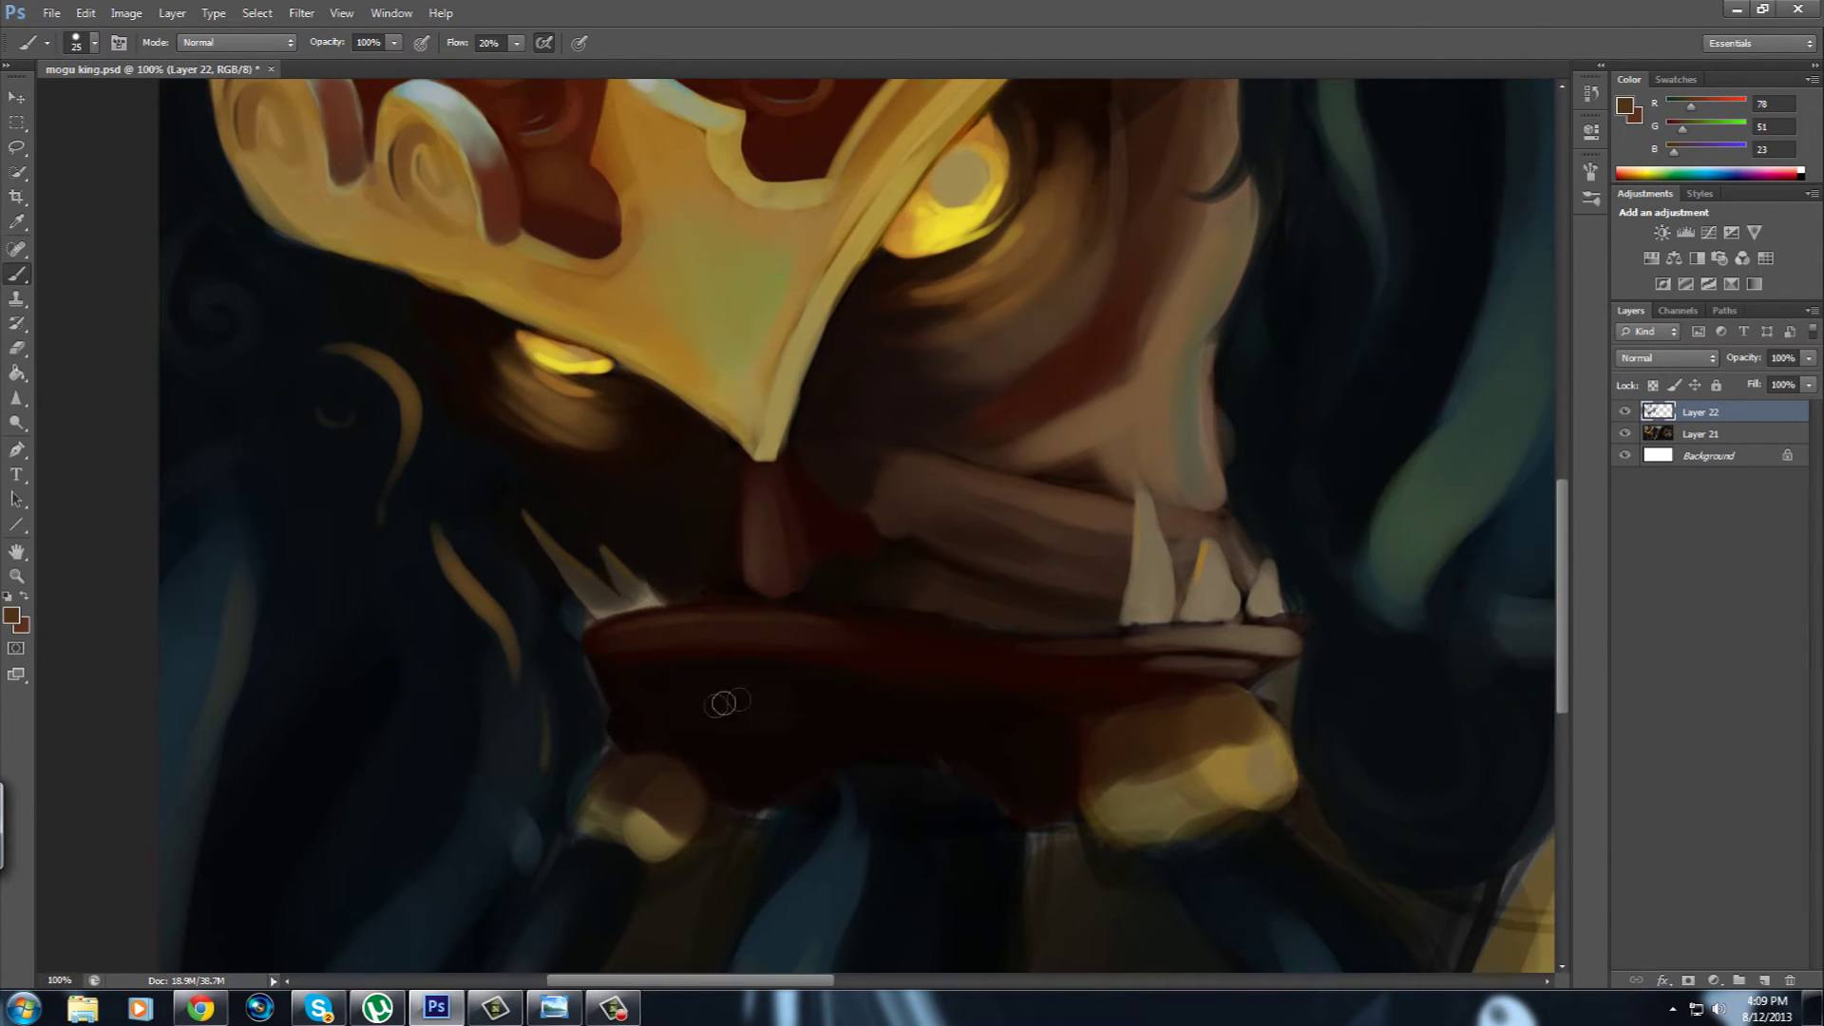
drag(725, 700, 673, 814)
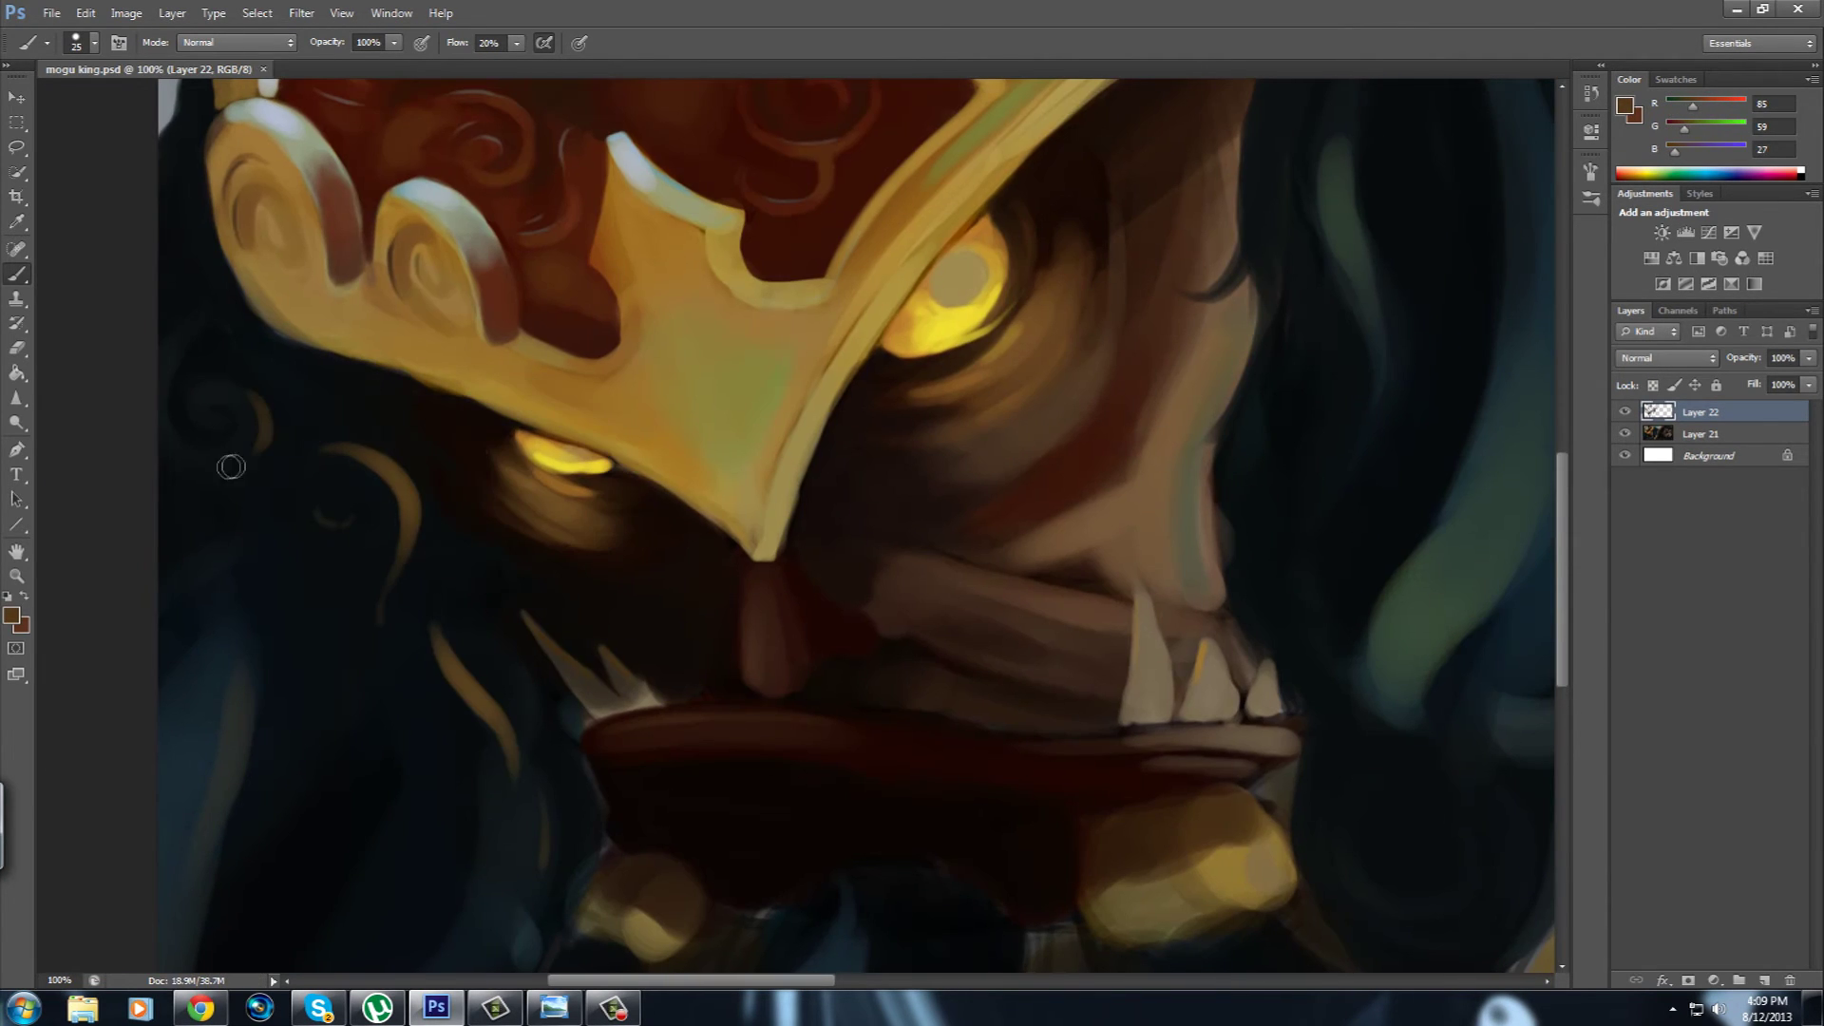
click(244, 462)
drag(244, 461, 220, 561)
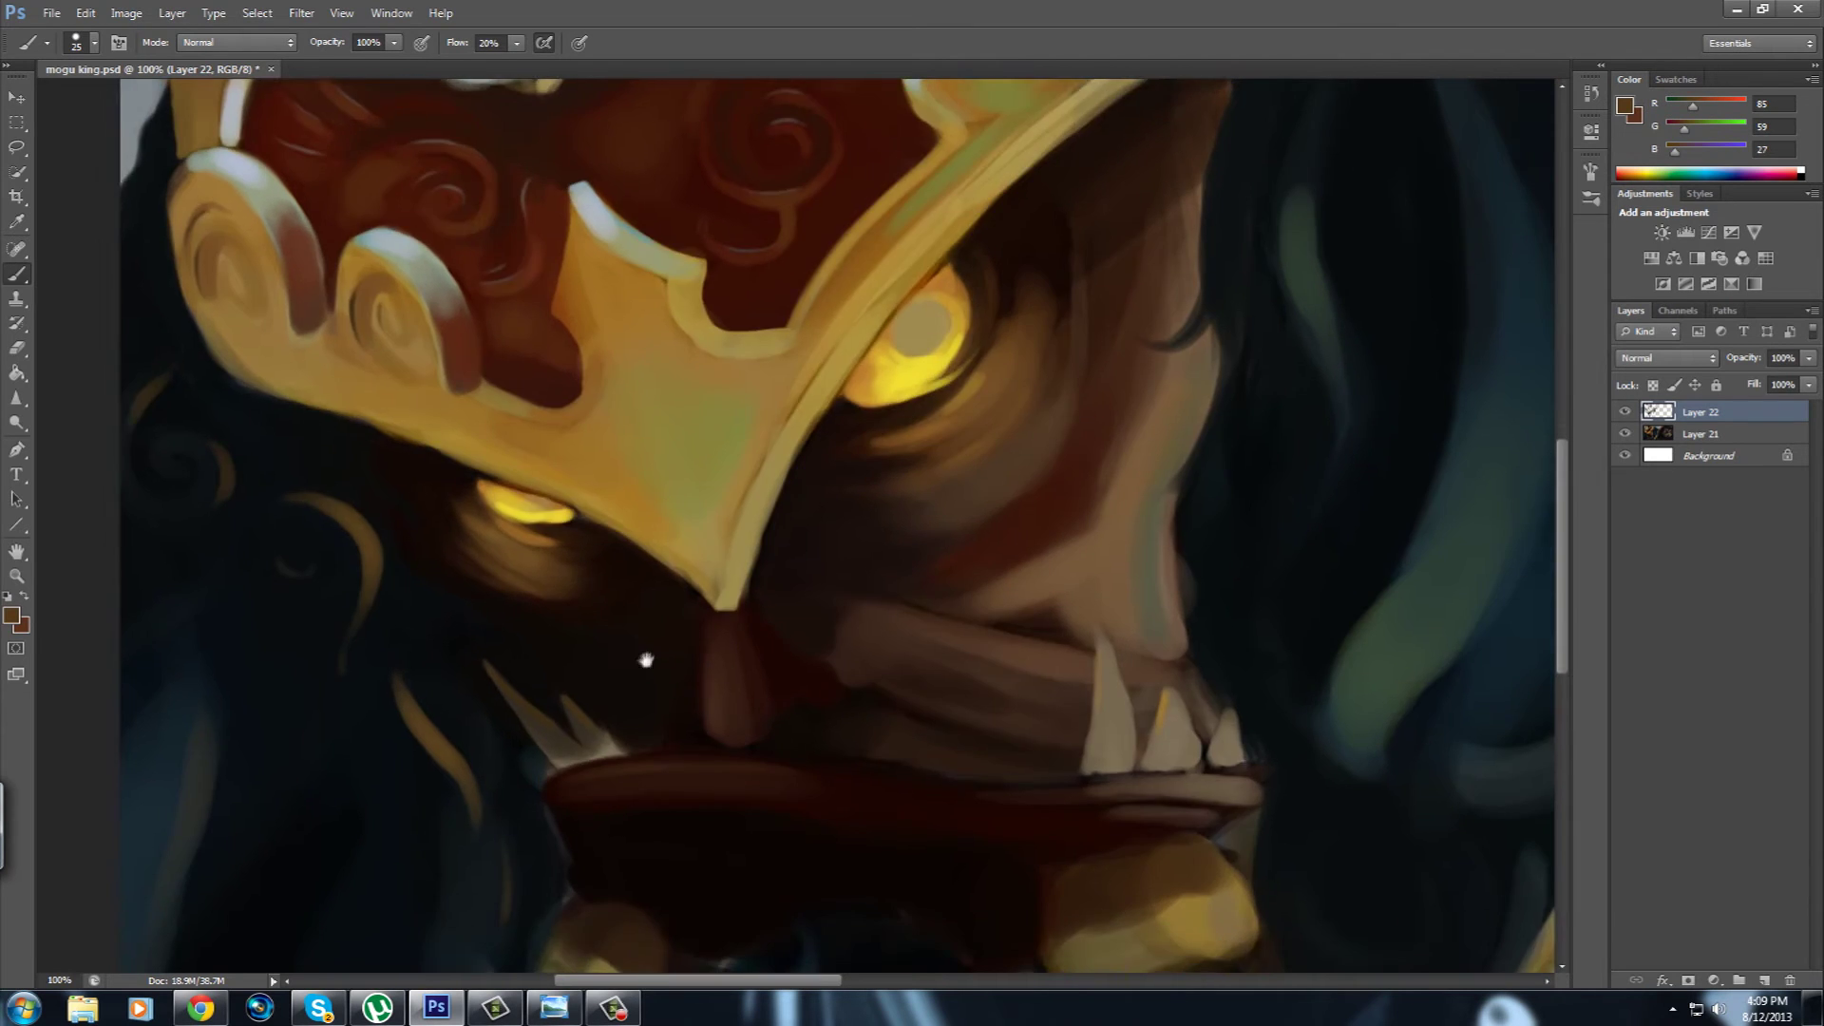
Paint deeper gold onto the crown's curled ornament and save the painting.
alt+click(208, 404)
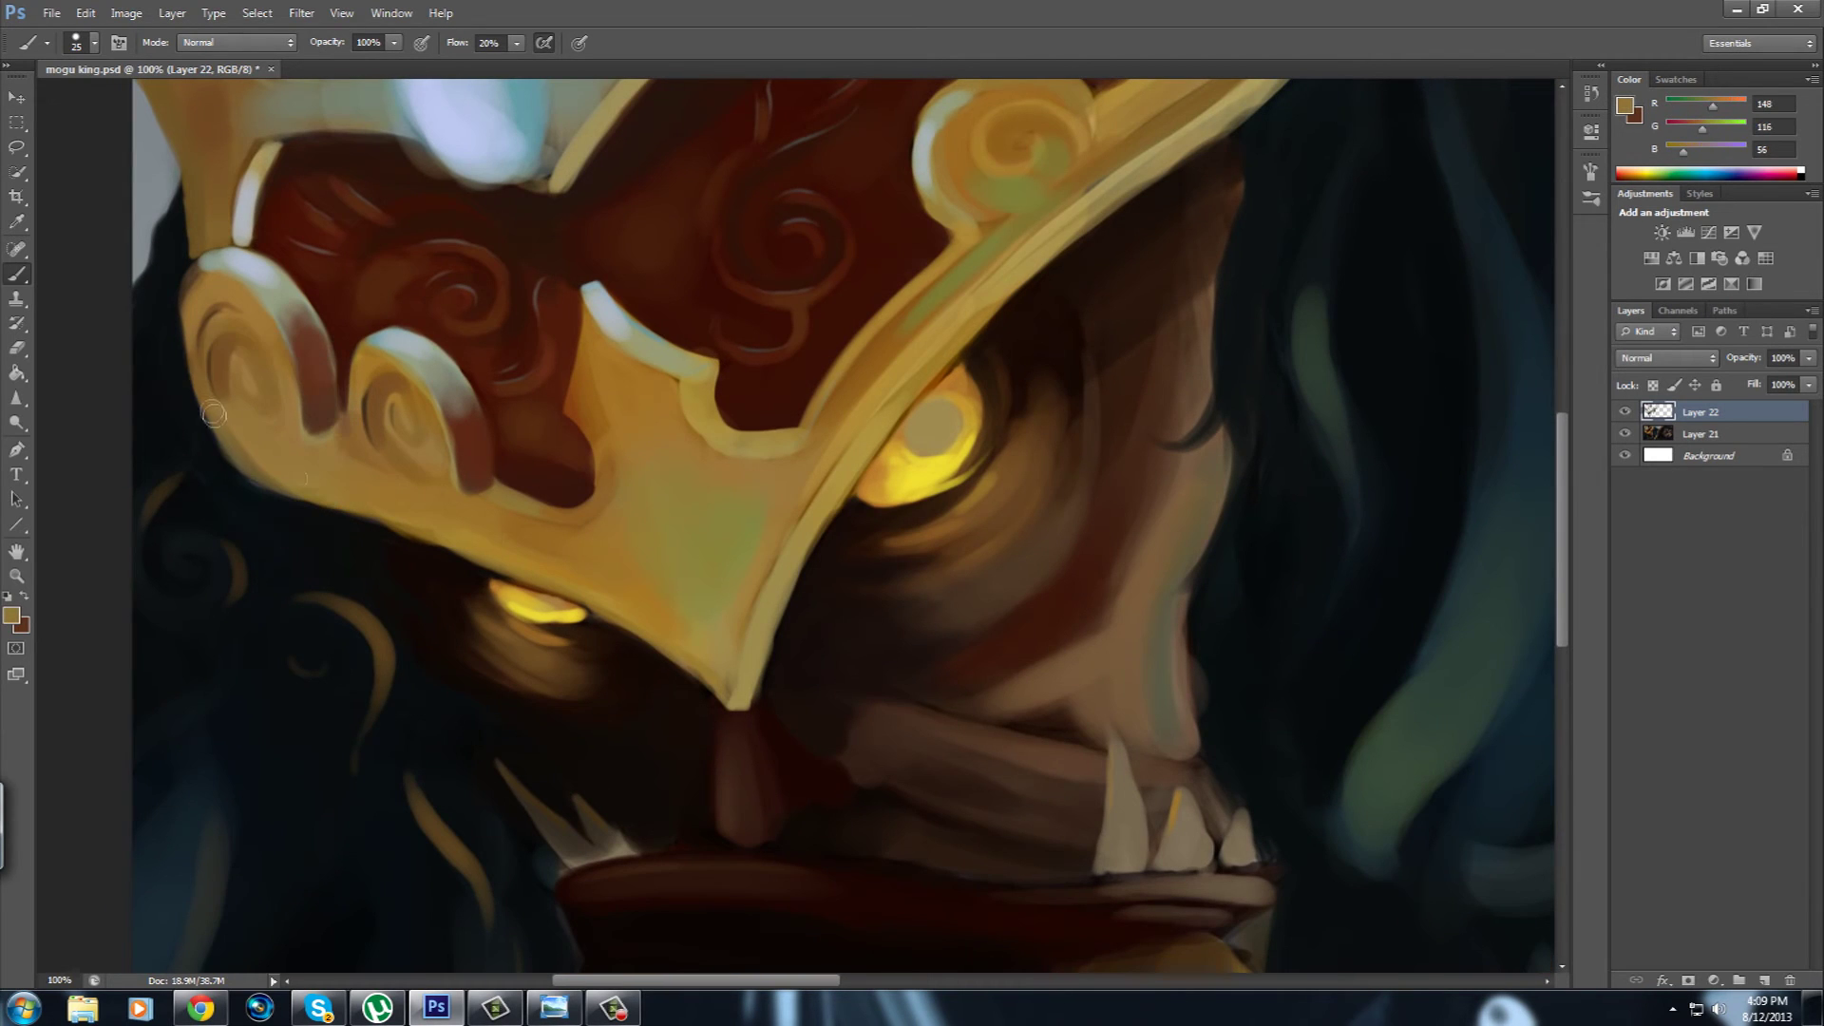
alt+click(245, 416)
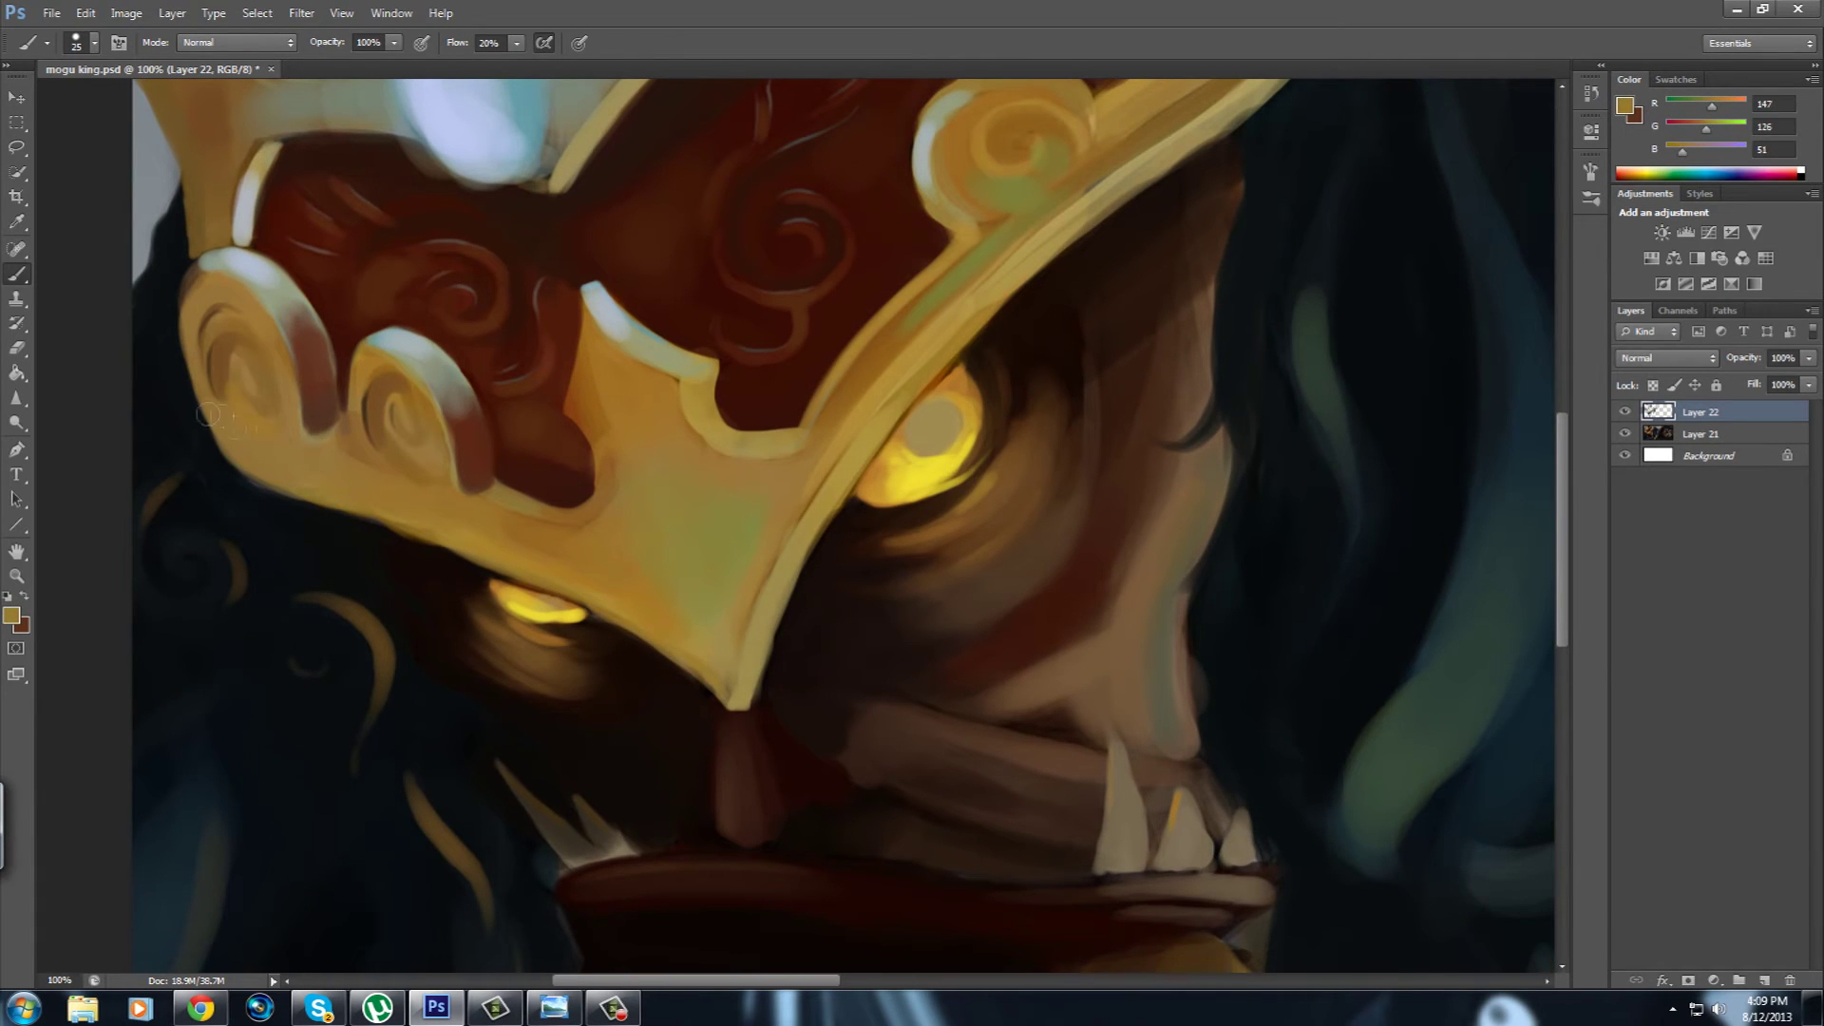
key(ctrl+s)
drag(583, 565, 501, 419)
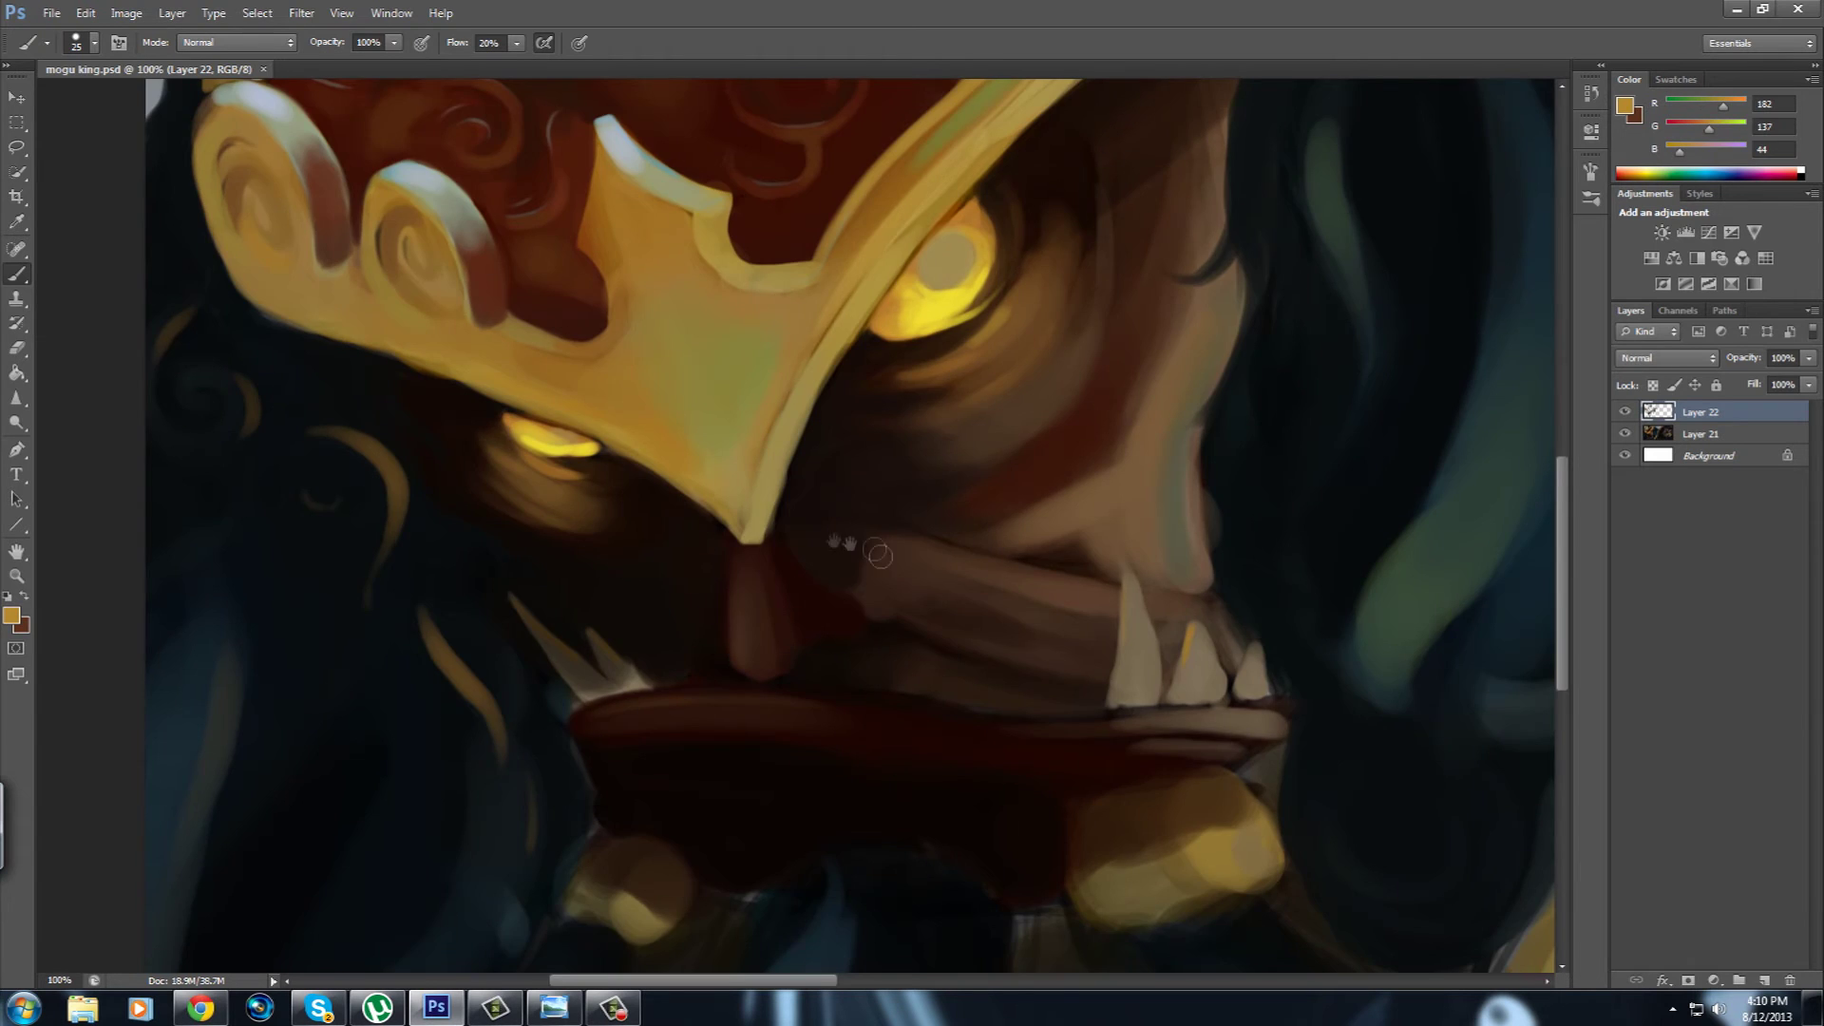
drag(864, 596, 550, 447)
scroll(550, 447, down, 3)
alt+click(515, 571)
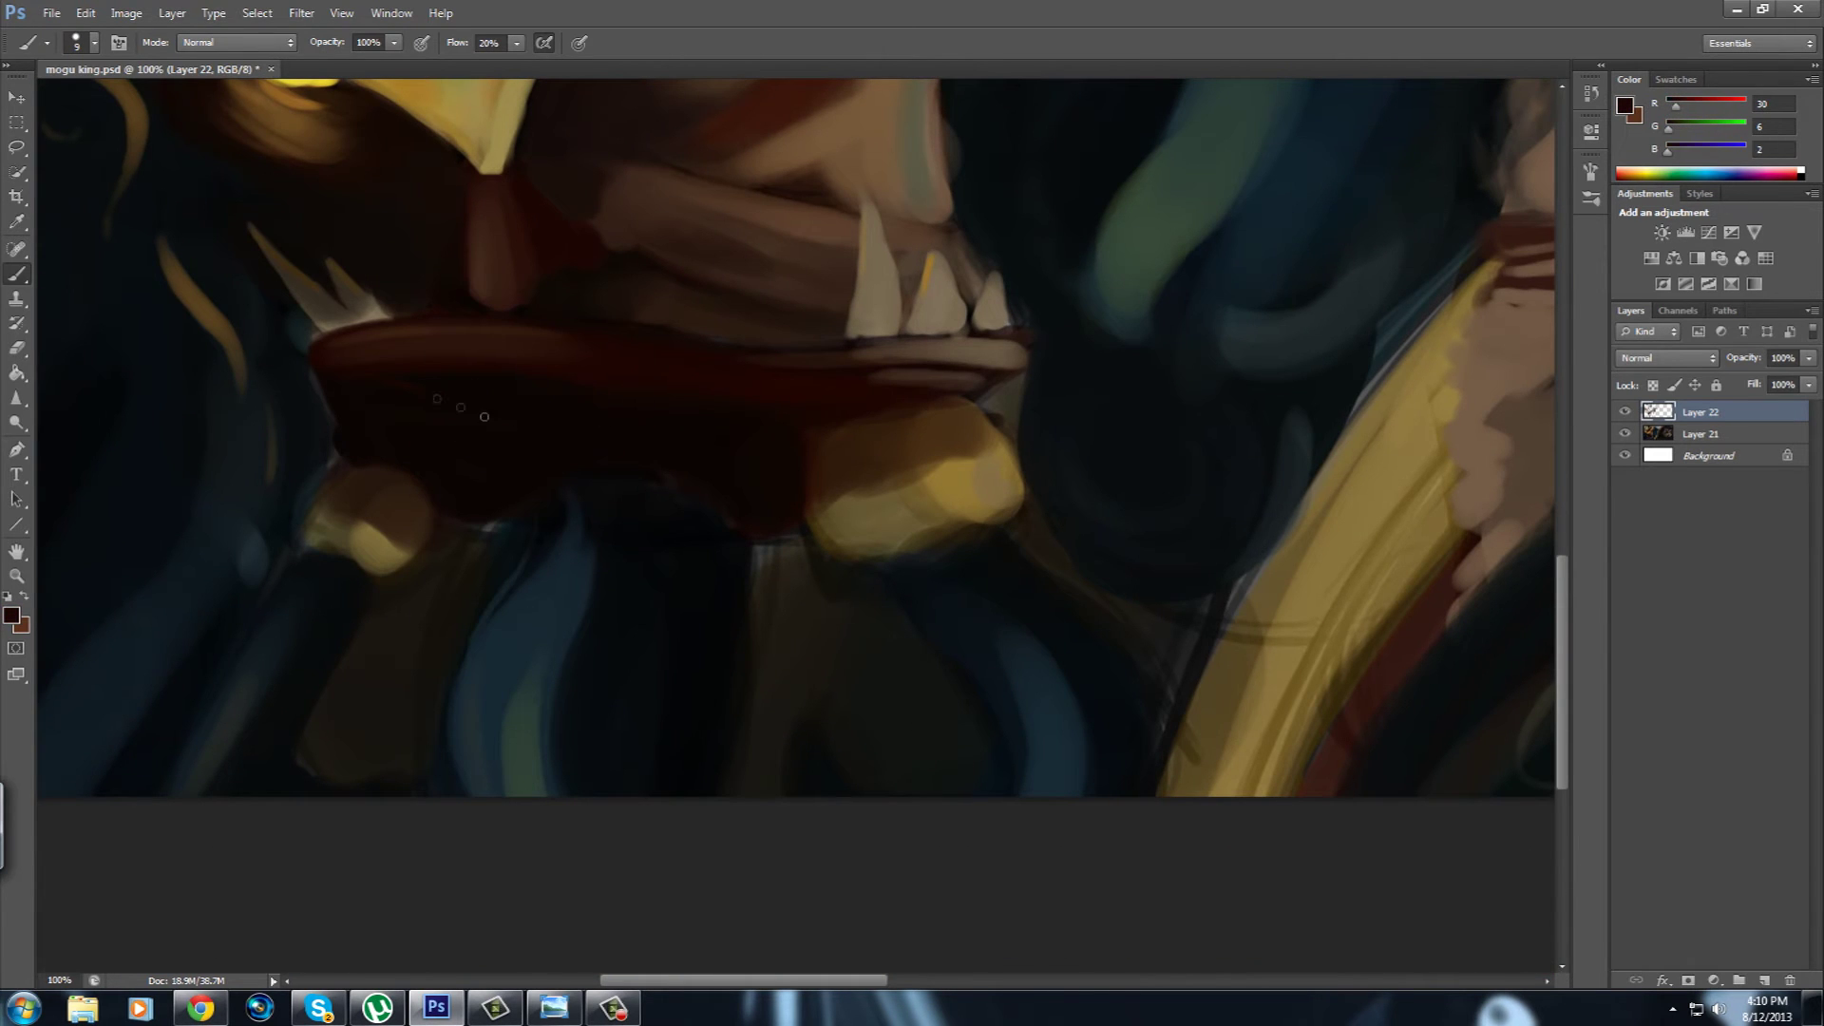
Paint sampled gold onto the beads in the mogu king's beard.
alt+click(859, 432)
drag(814, 521, 856, 543)
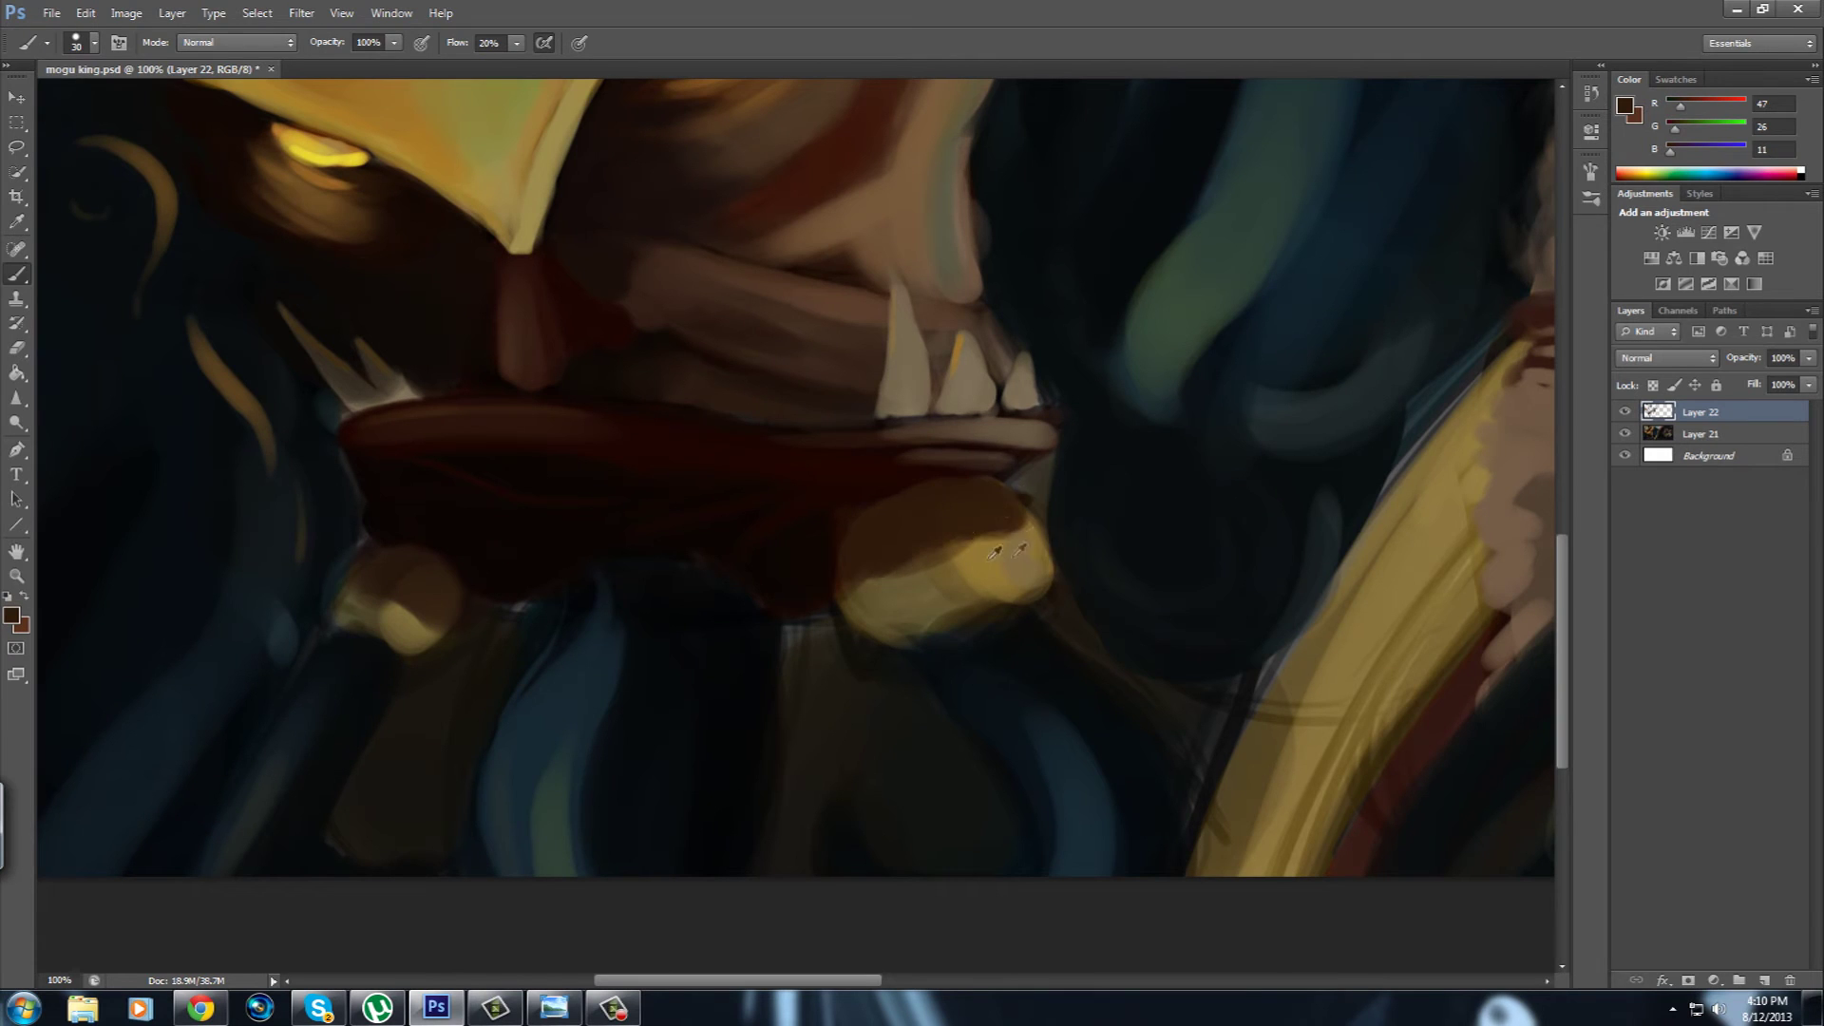
alt+click(992, 555)
drag(895, 610, 791, 478)
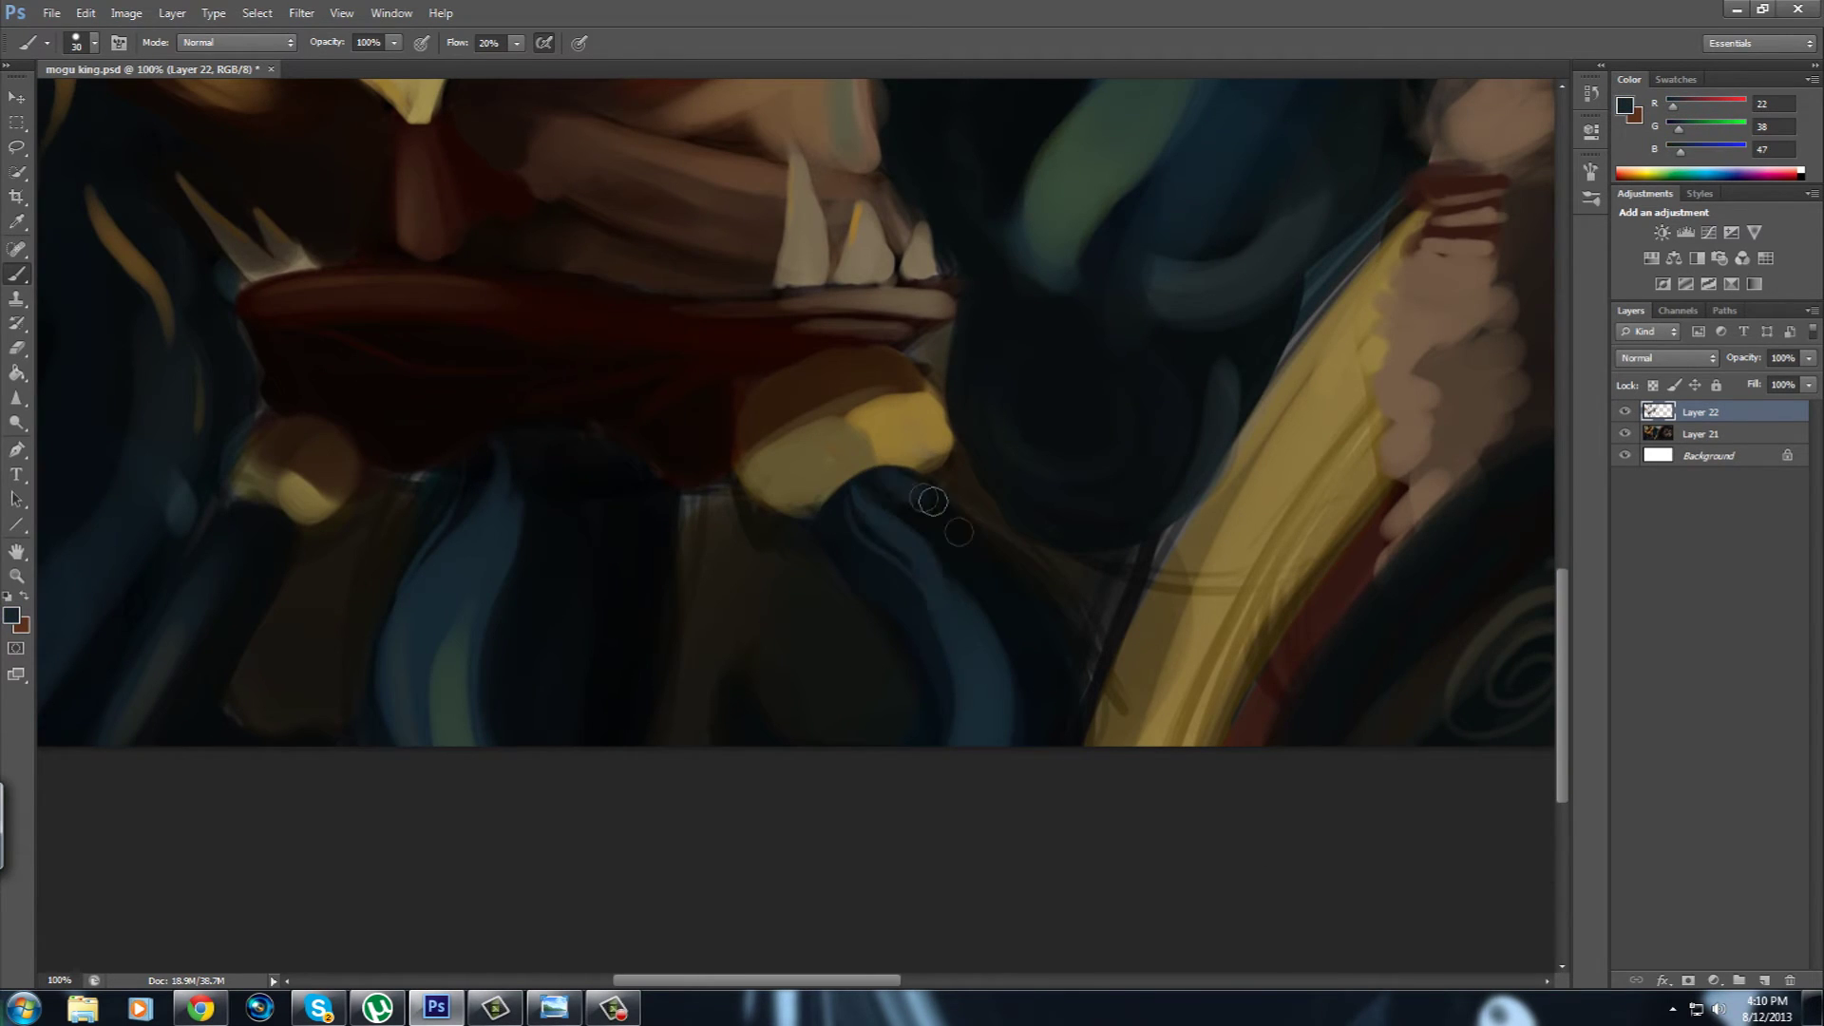
drag(242, 484, 460, 468)
alt+click(460, 468)
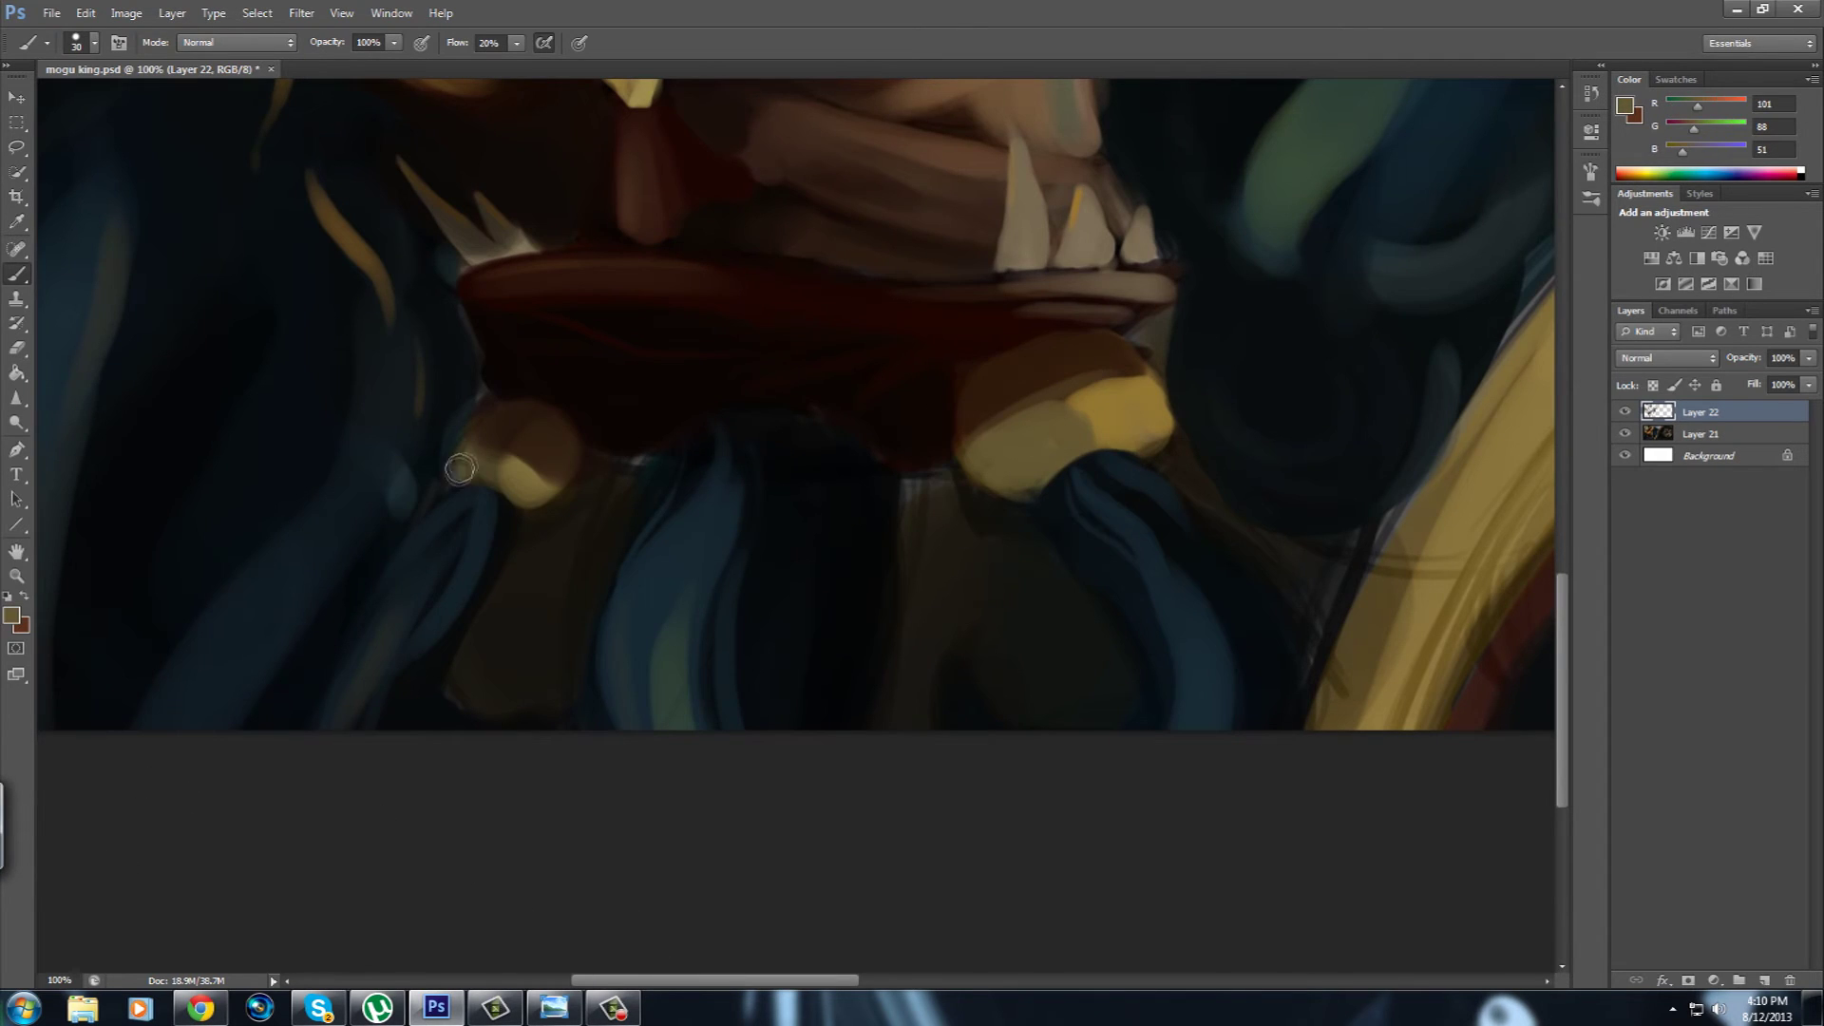
Deepen the shadow along the lower lip with dark red strokes.
alt+click(589, 418)
drag(715, 593, 725, 704)
mouse_move(960, 532)
mouse_down()
mouse_move(981, 505)
mouse_move(1156, 461)
mouse_up()
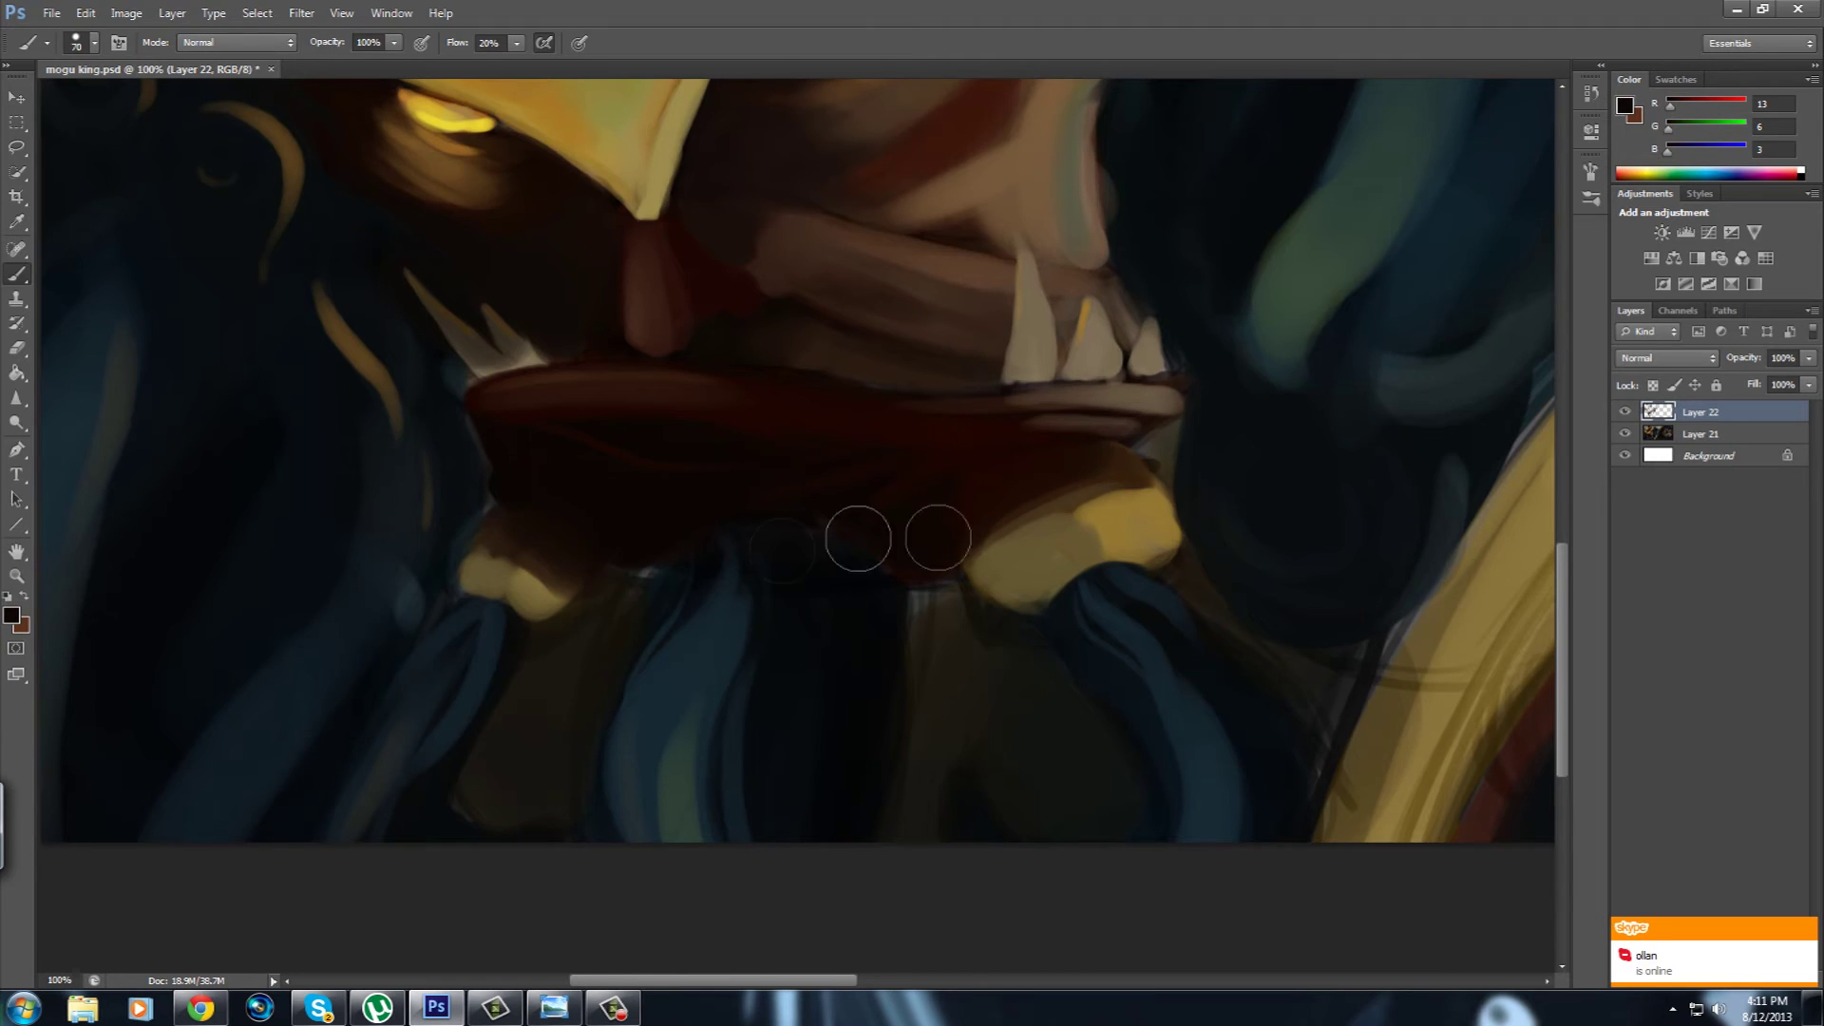
scroll(855, 533, down, 3)
alt+click(562, 635)
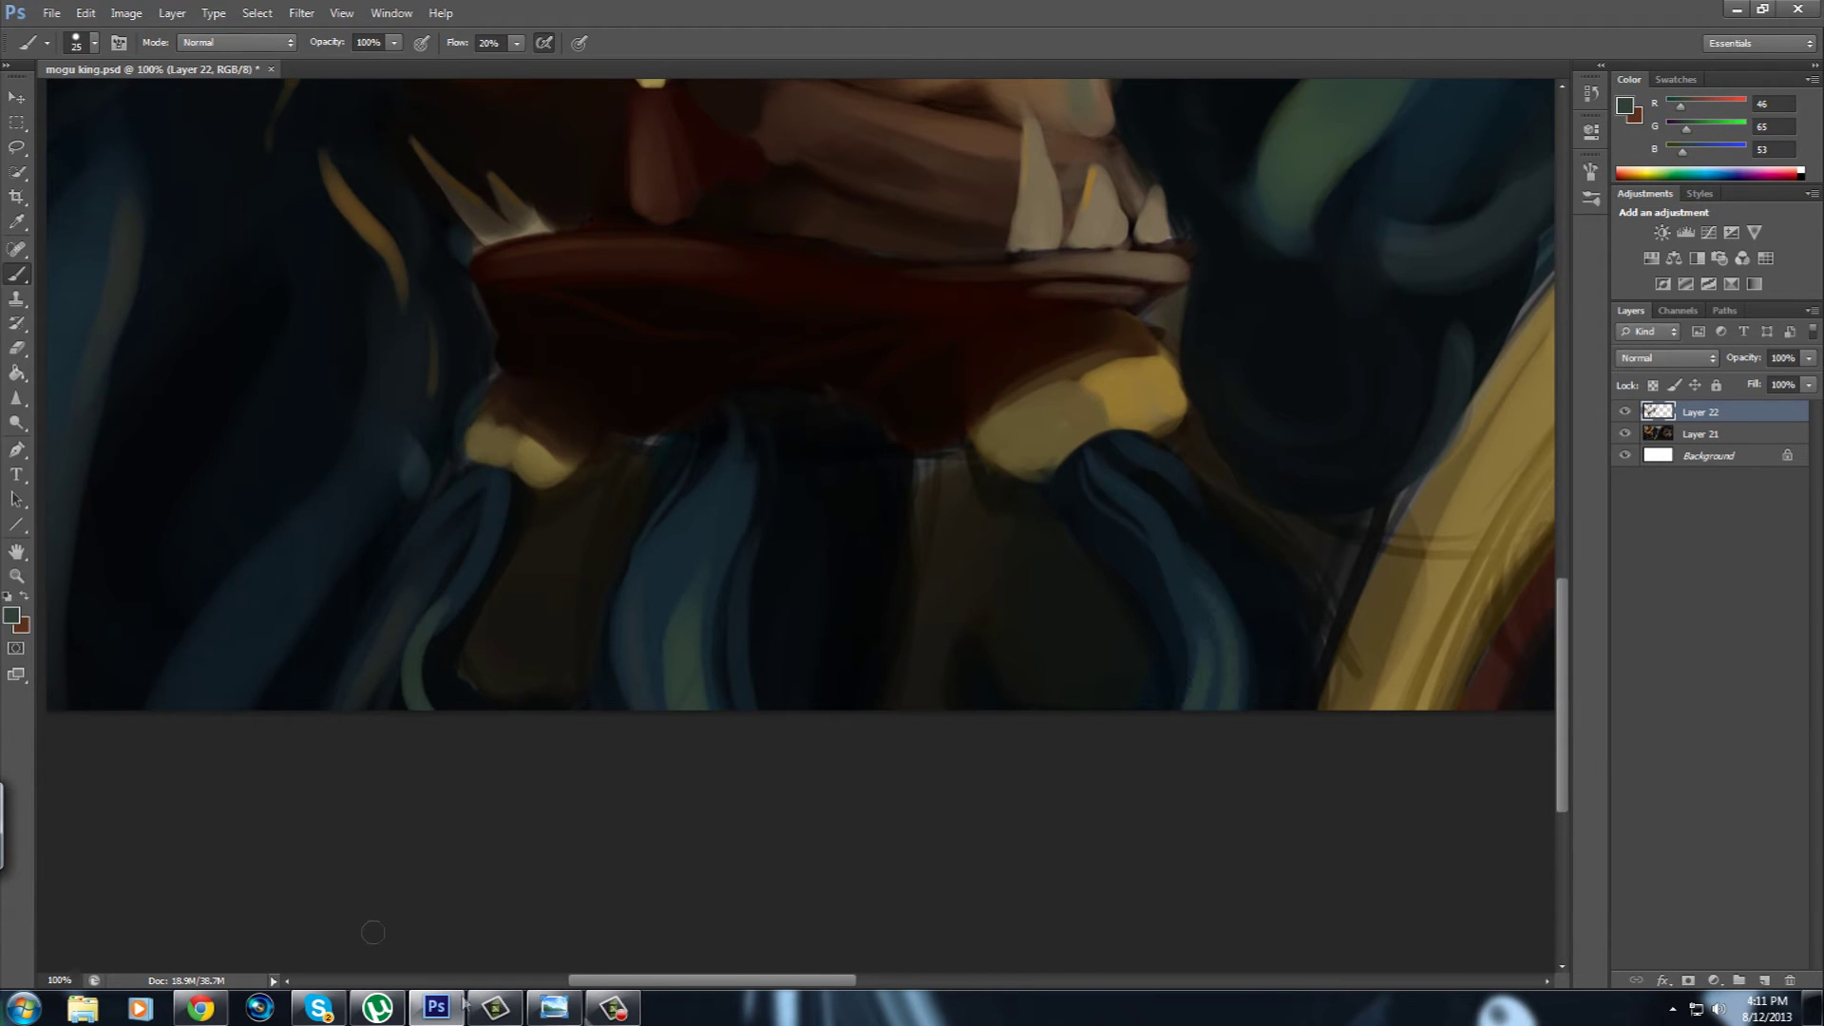
Pan around the face and sample bright yellow from the glowing eye.
scroll(338, 835, up, 10)
scroll(713, 694, right, 5)
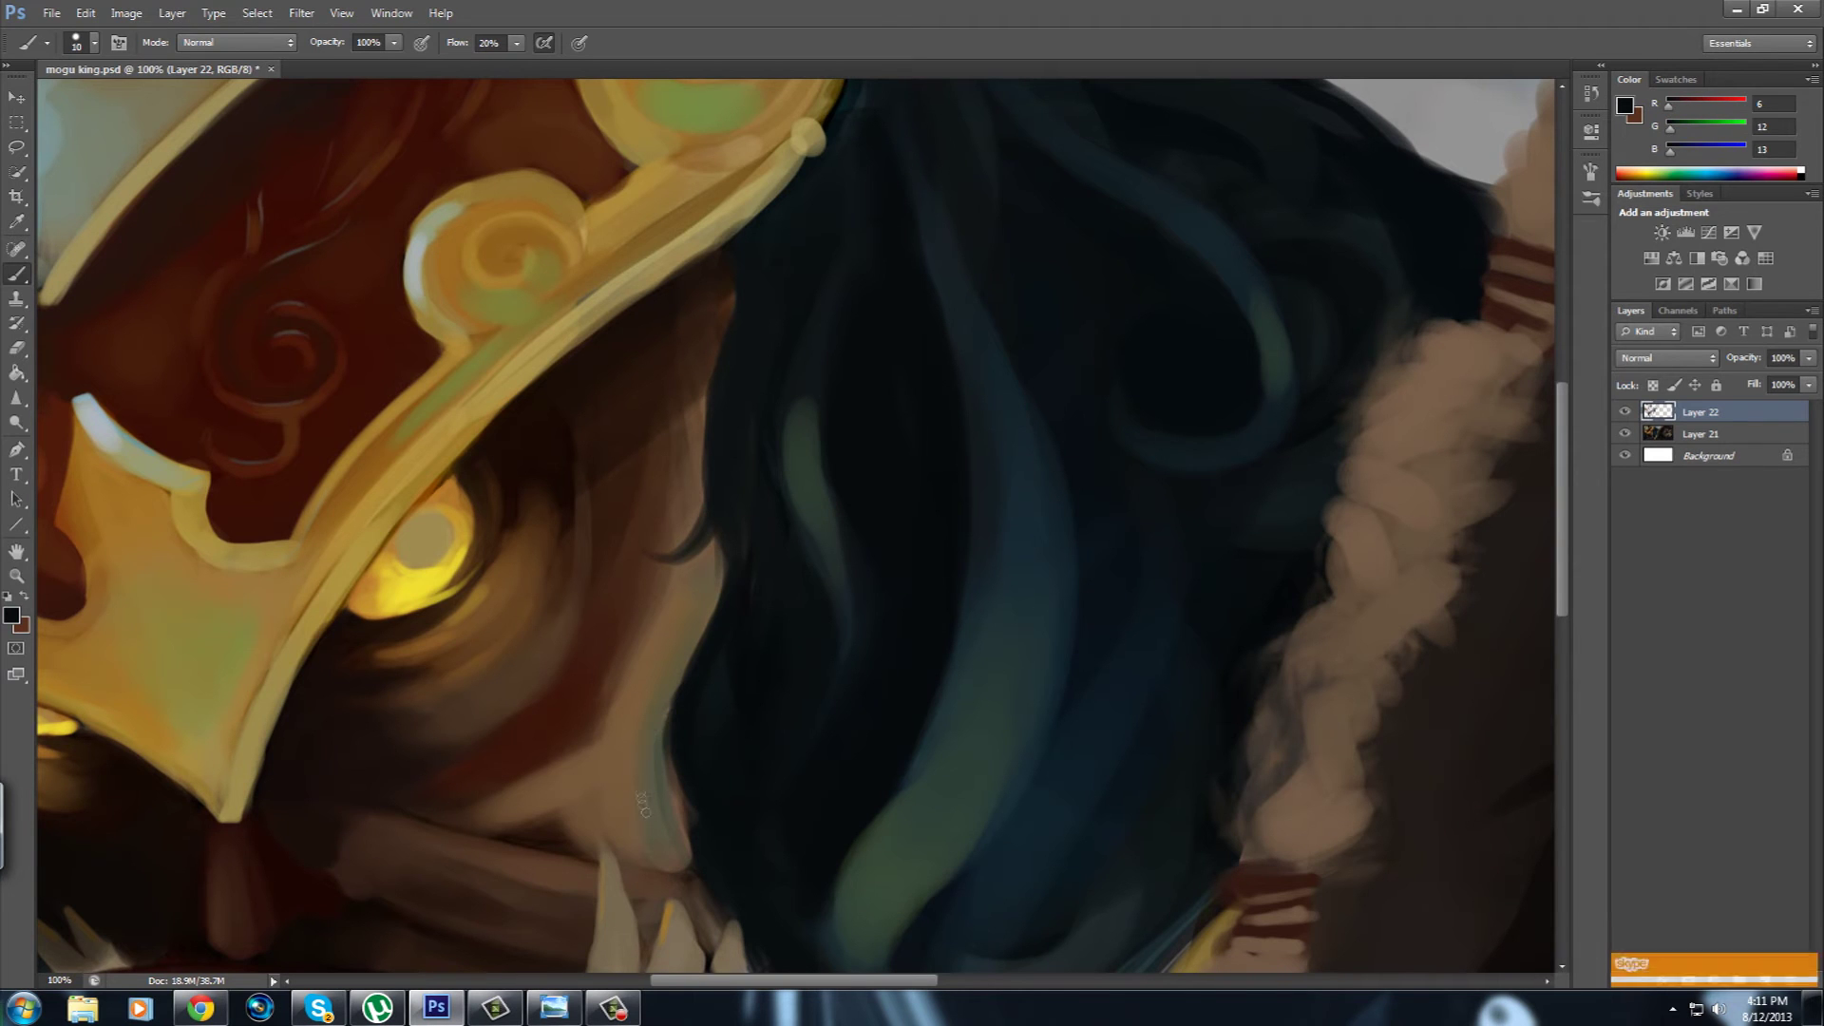
scroll(678, 688, down, 4)
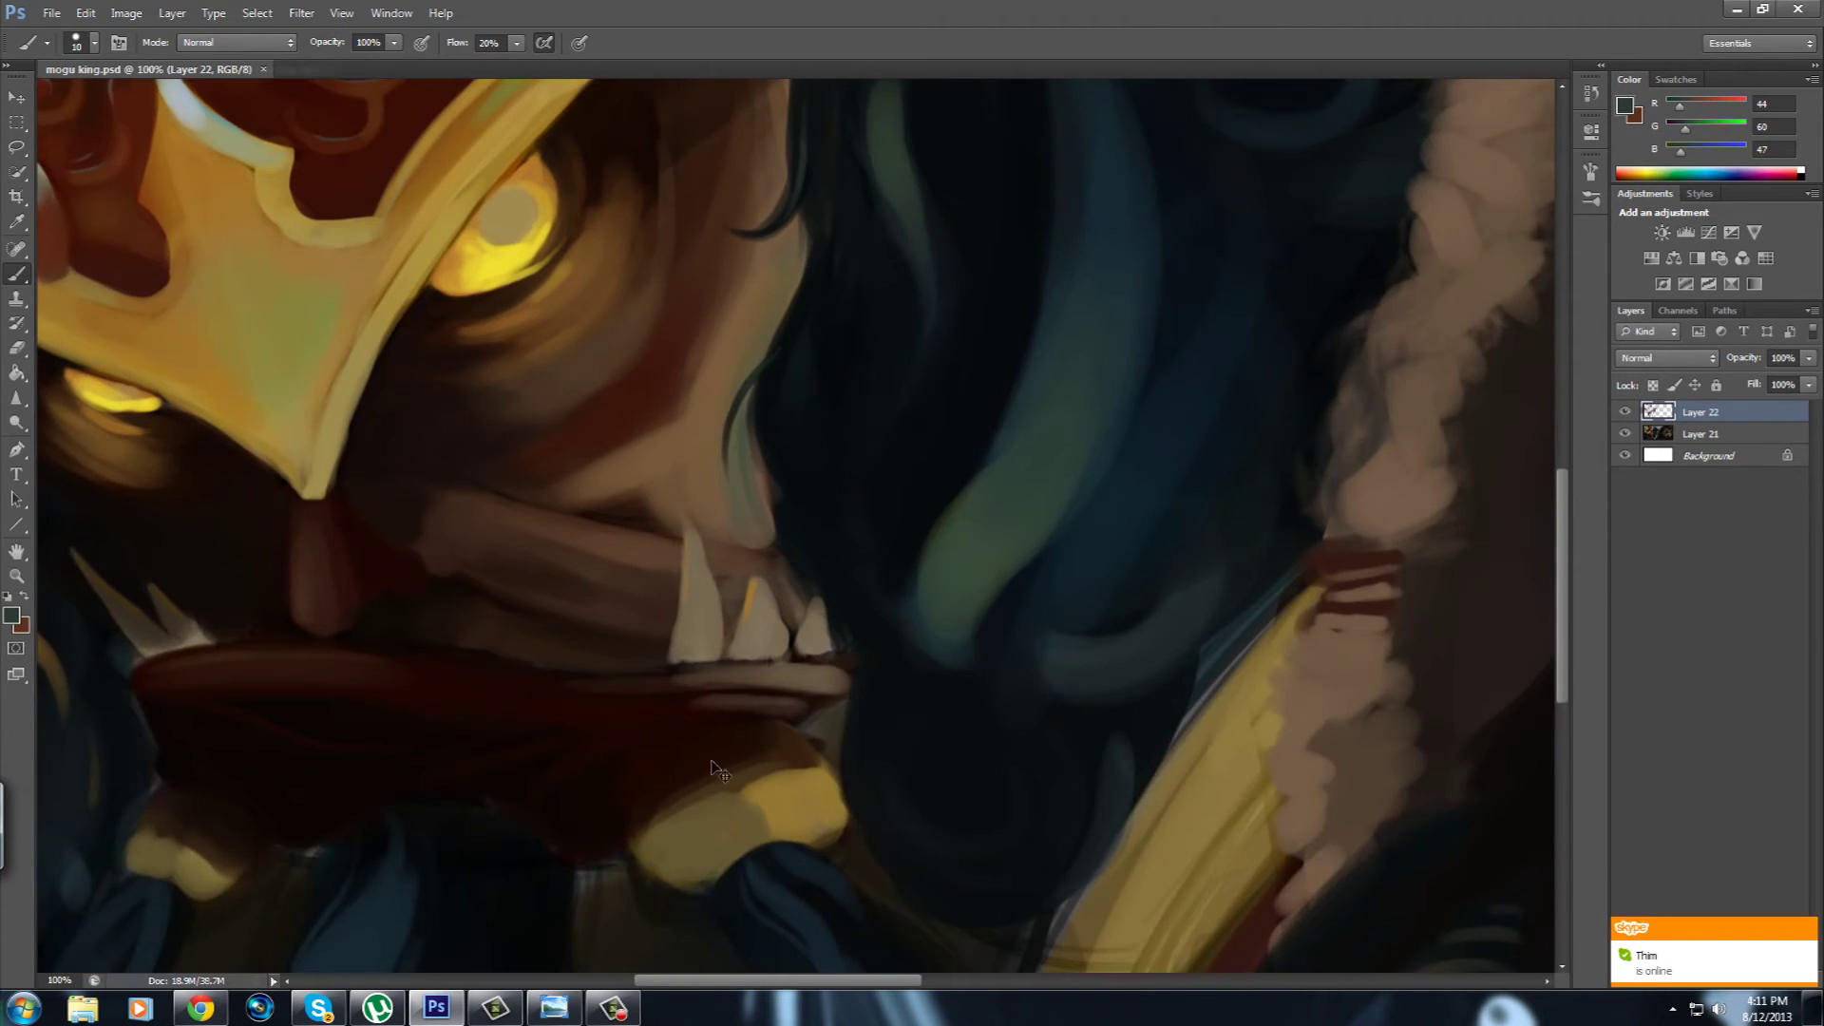
scroll(651, 673, left, 4)
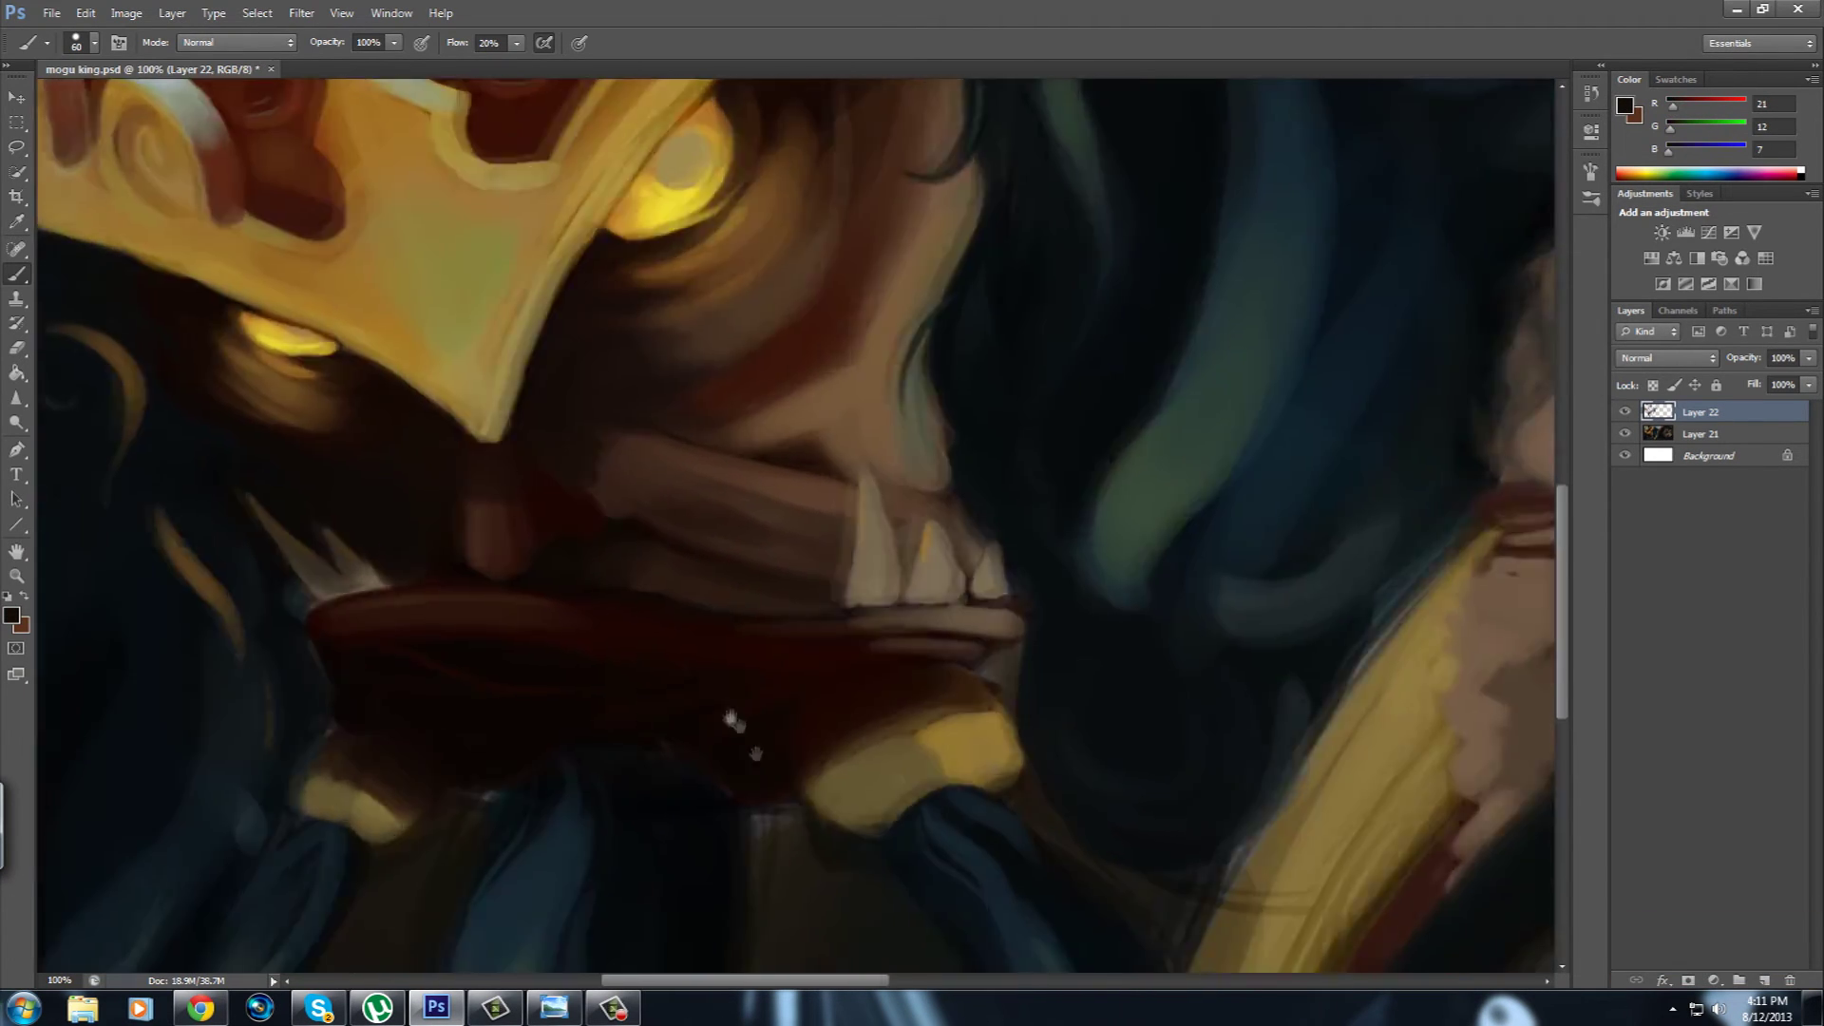
scroll(733, 665, up, 5)
alt+click(814, 517)
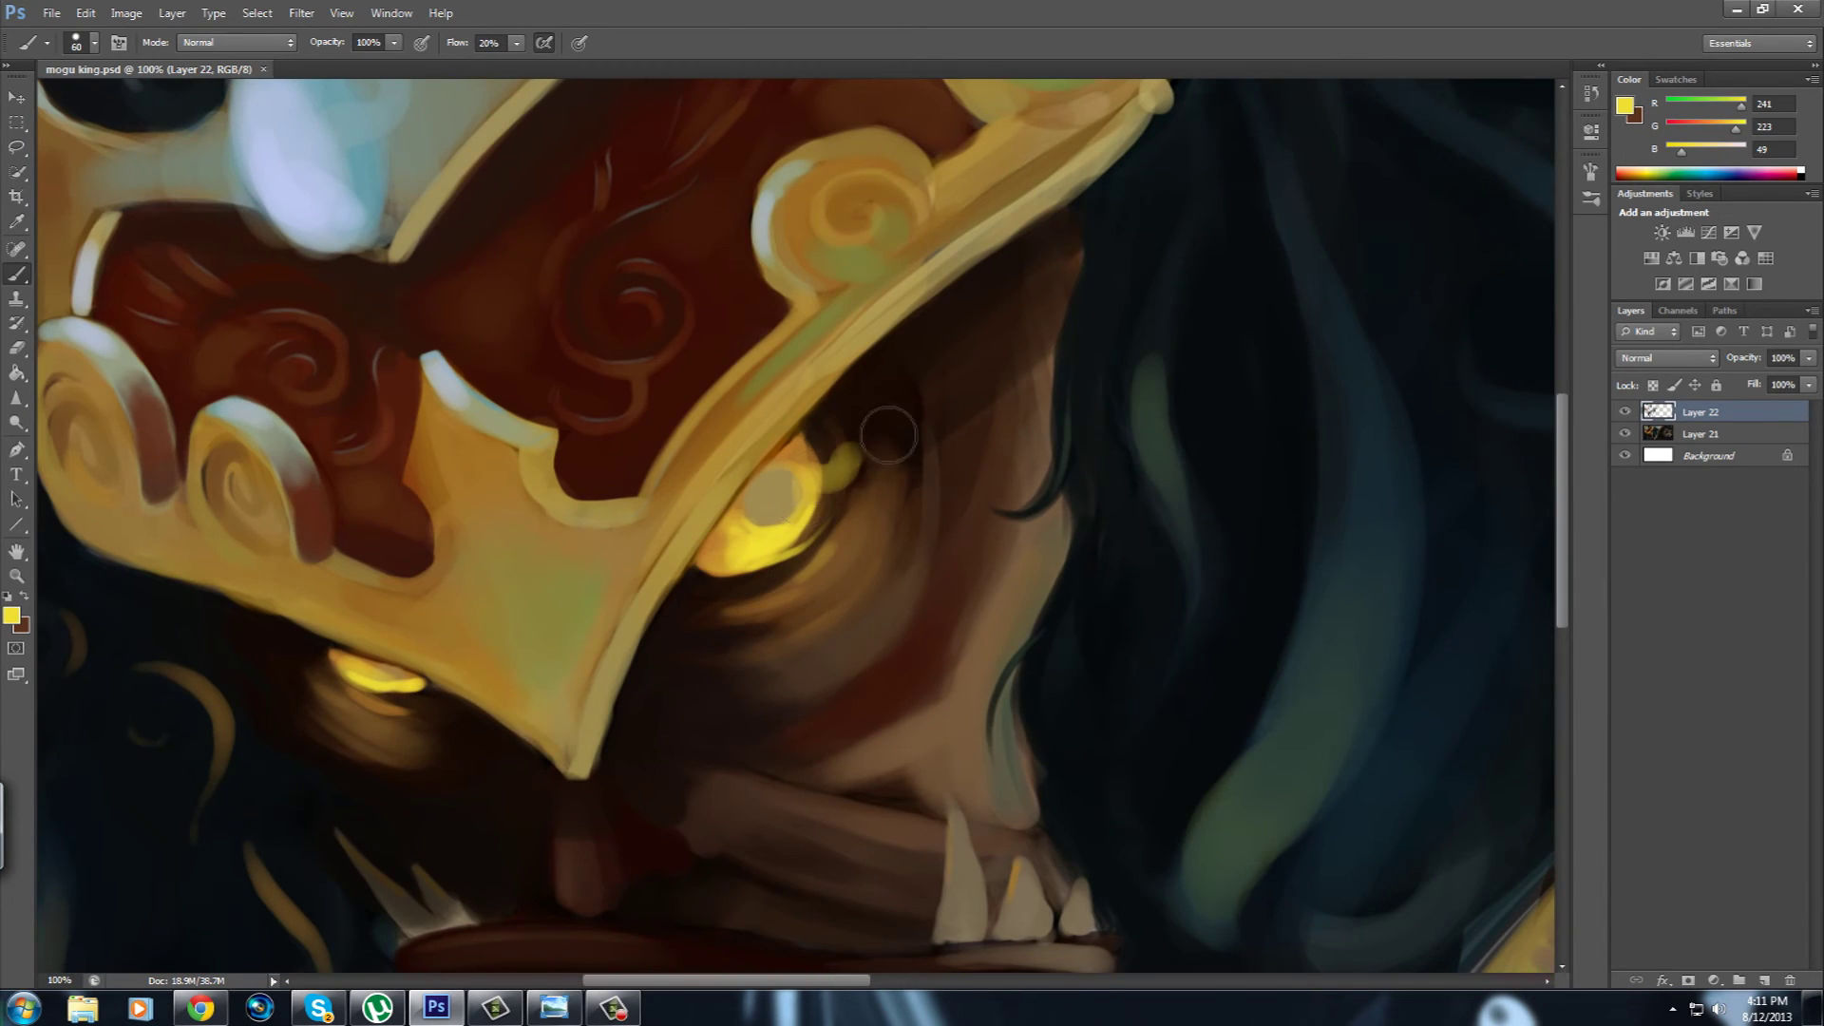
Paint sampled brown over the yellow band below the mogu king's mouth.
drag(934, 682, 649, 209)
drag(854, 599, 455, 846)
drag(741, 408, 542, 760)
alt+click(819, 584)
drag(820, 584, 734, 627)
Darken the chin area with broad near-black strokes from a larger brush, undoing a stray grey stroke.
alt+click(354, 703)
key(bracketright)
key(bracketright)
key(bracketright)
mouse_move(632, 346)
mouse_down()
mouse_move(532, 751)
mouse_move(679, 302)
mouse_move(611, 489)
mouse_move(733, 387)
mouse_move(603, 623)
mouse_move(796, 361)
mouse_move(631, 570)
mouse_move(475, 699)
mouse_up()
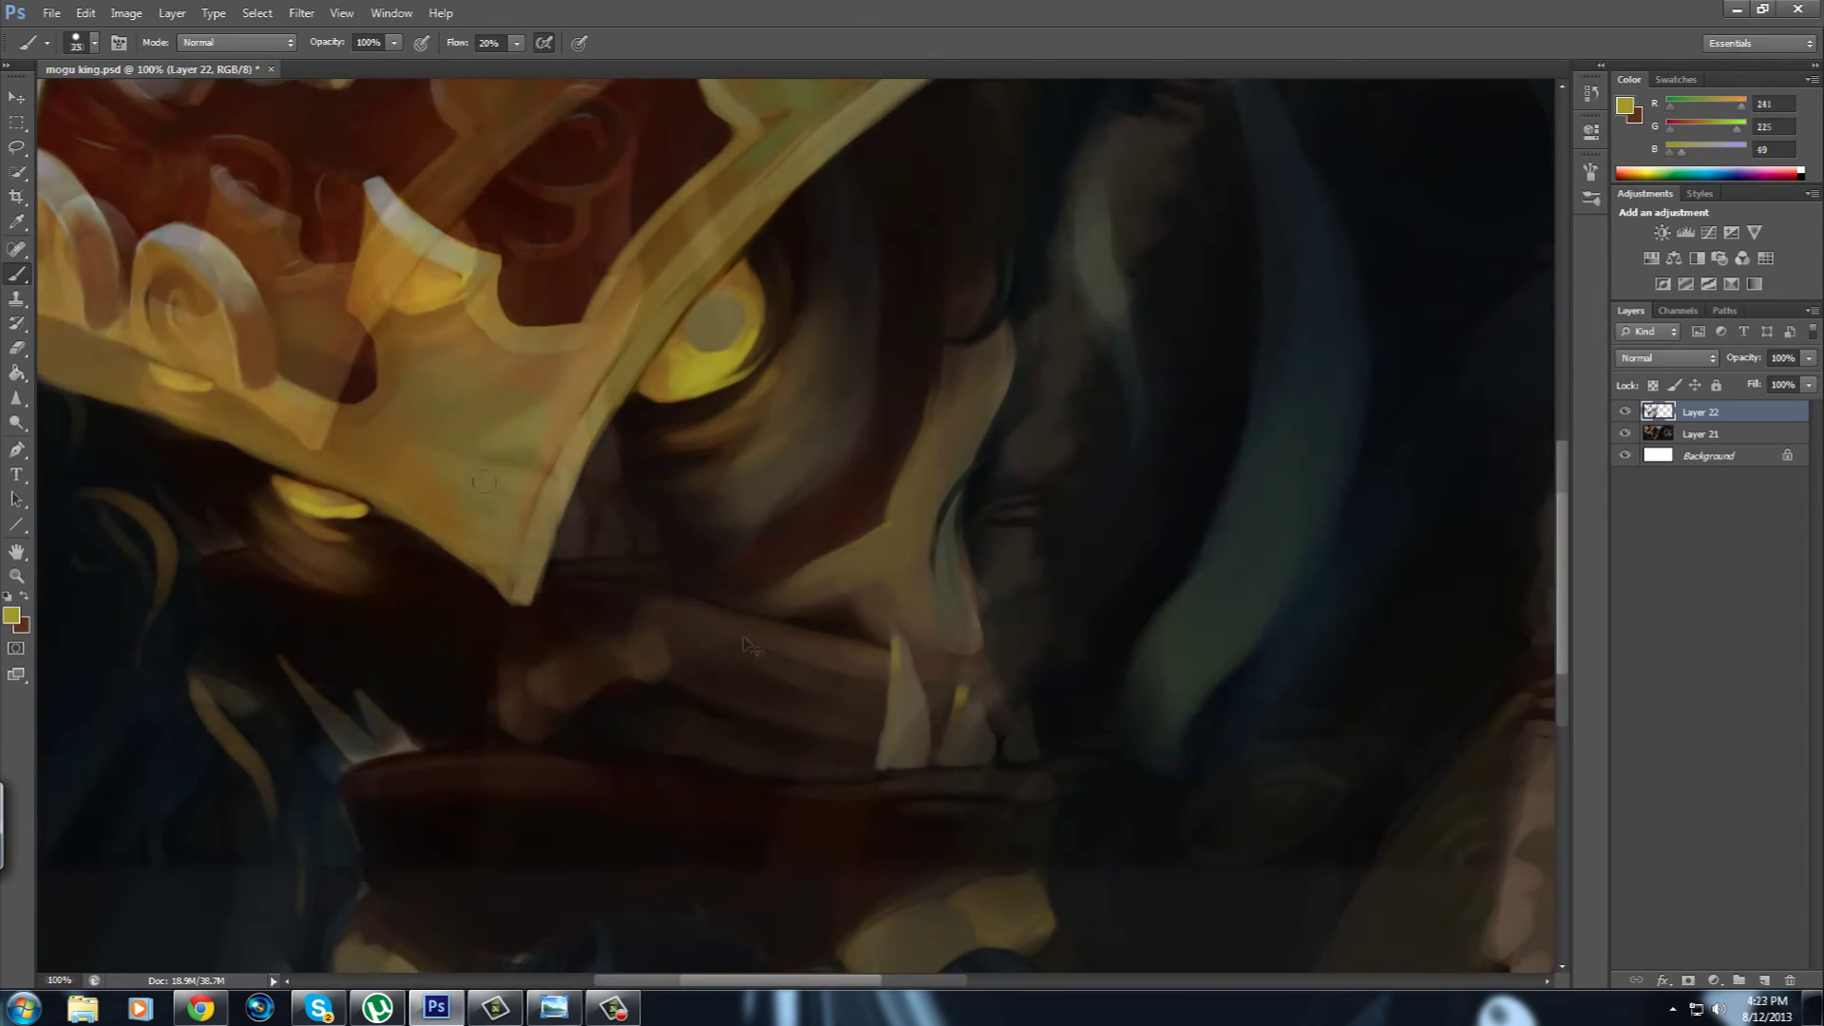
drag(418, 444, 451, 418)
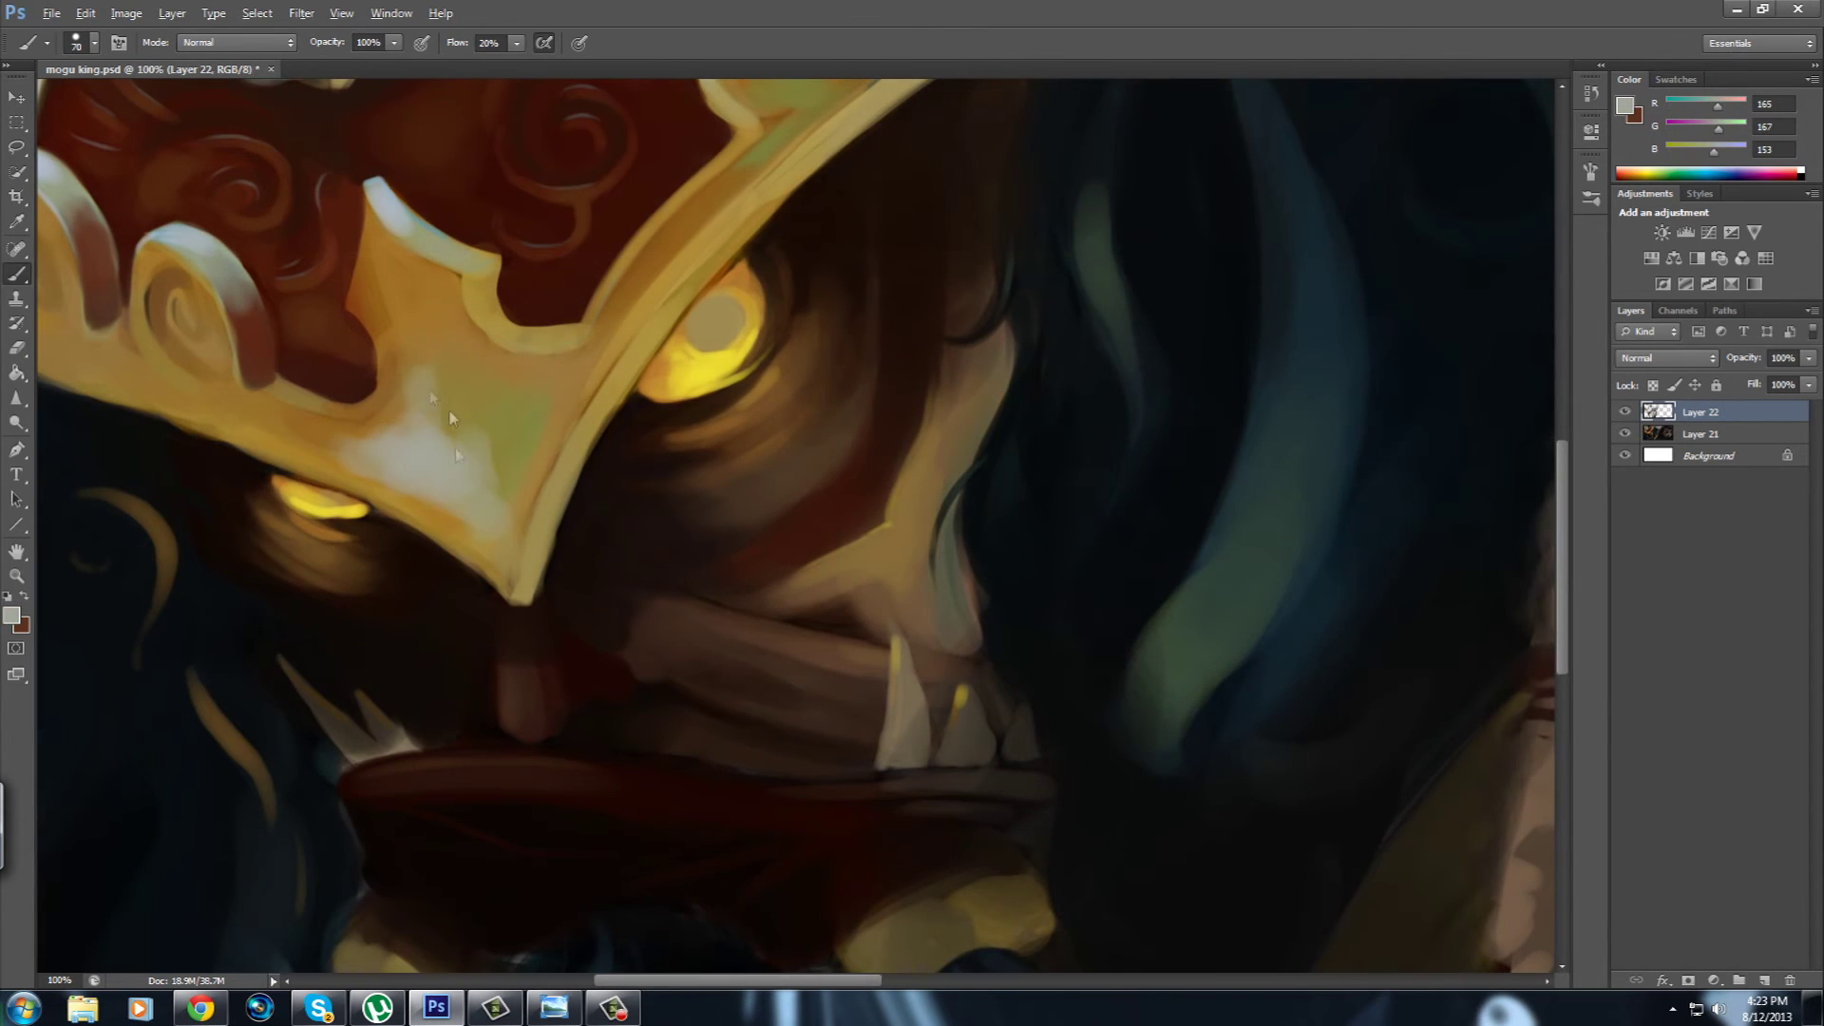
scroll(713, 541, down, 2)
scroll(669, 602, down, 4)
key(ctrl+z)
Turn the remaining olive patches under the mouth dark brown and save the painting.
drag(802, 590, 786, 725)
drag(427, 569, 522, 518)
key(bracketright)
key(bracketright)
key(bracketright)
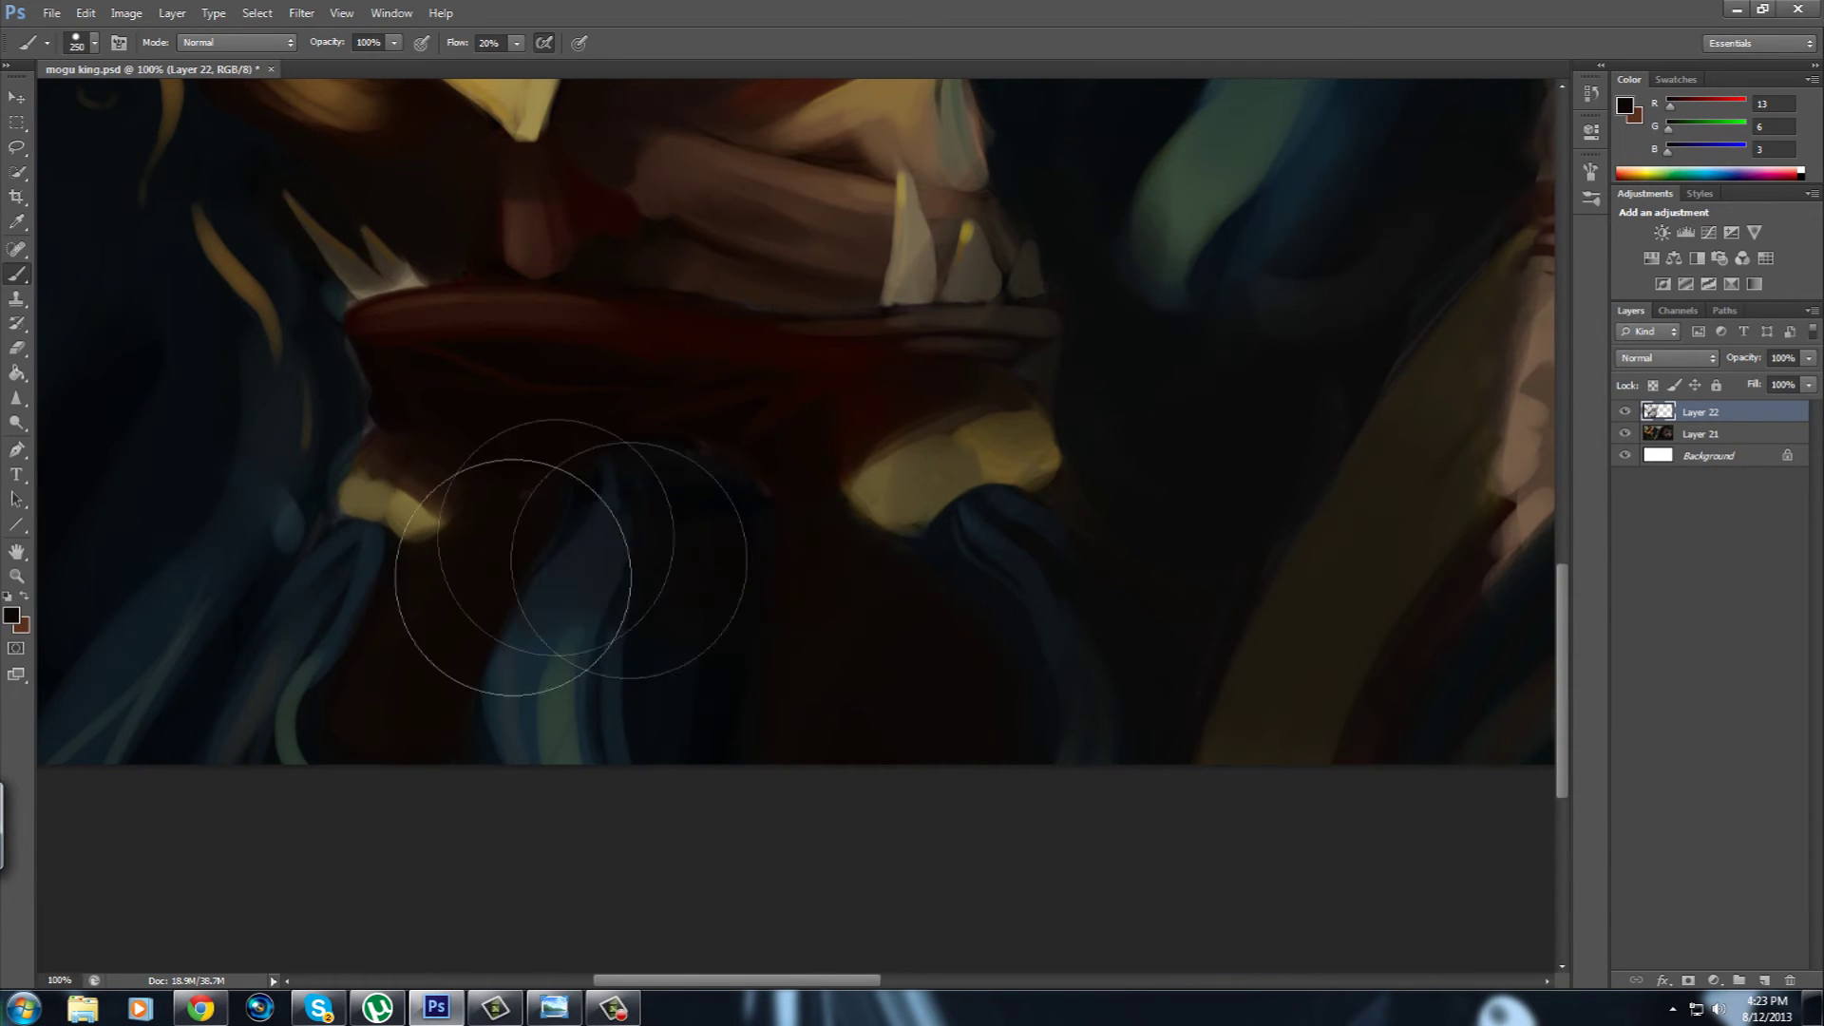
scroll(903, 589, up, 1)
key(ctrl+s)
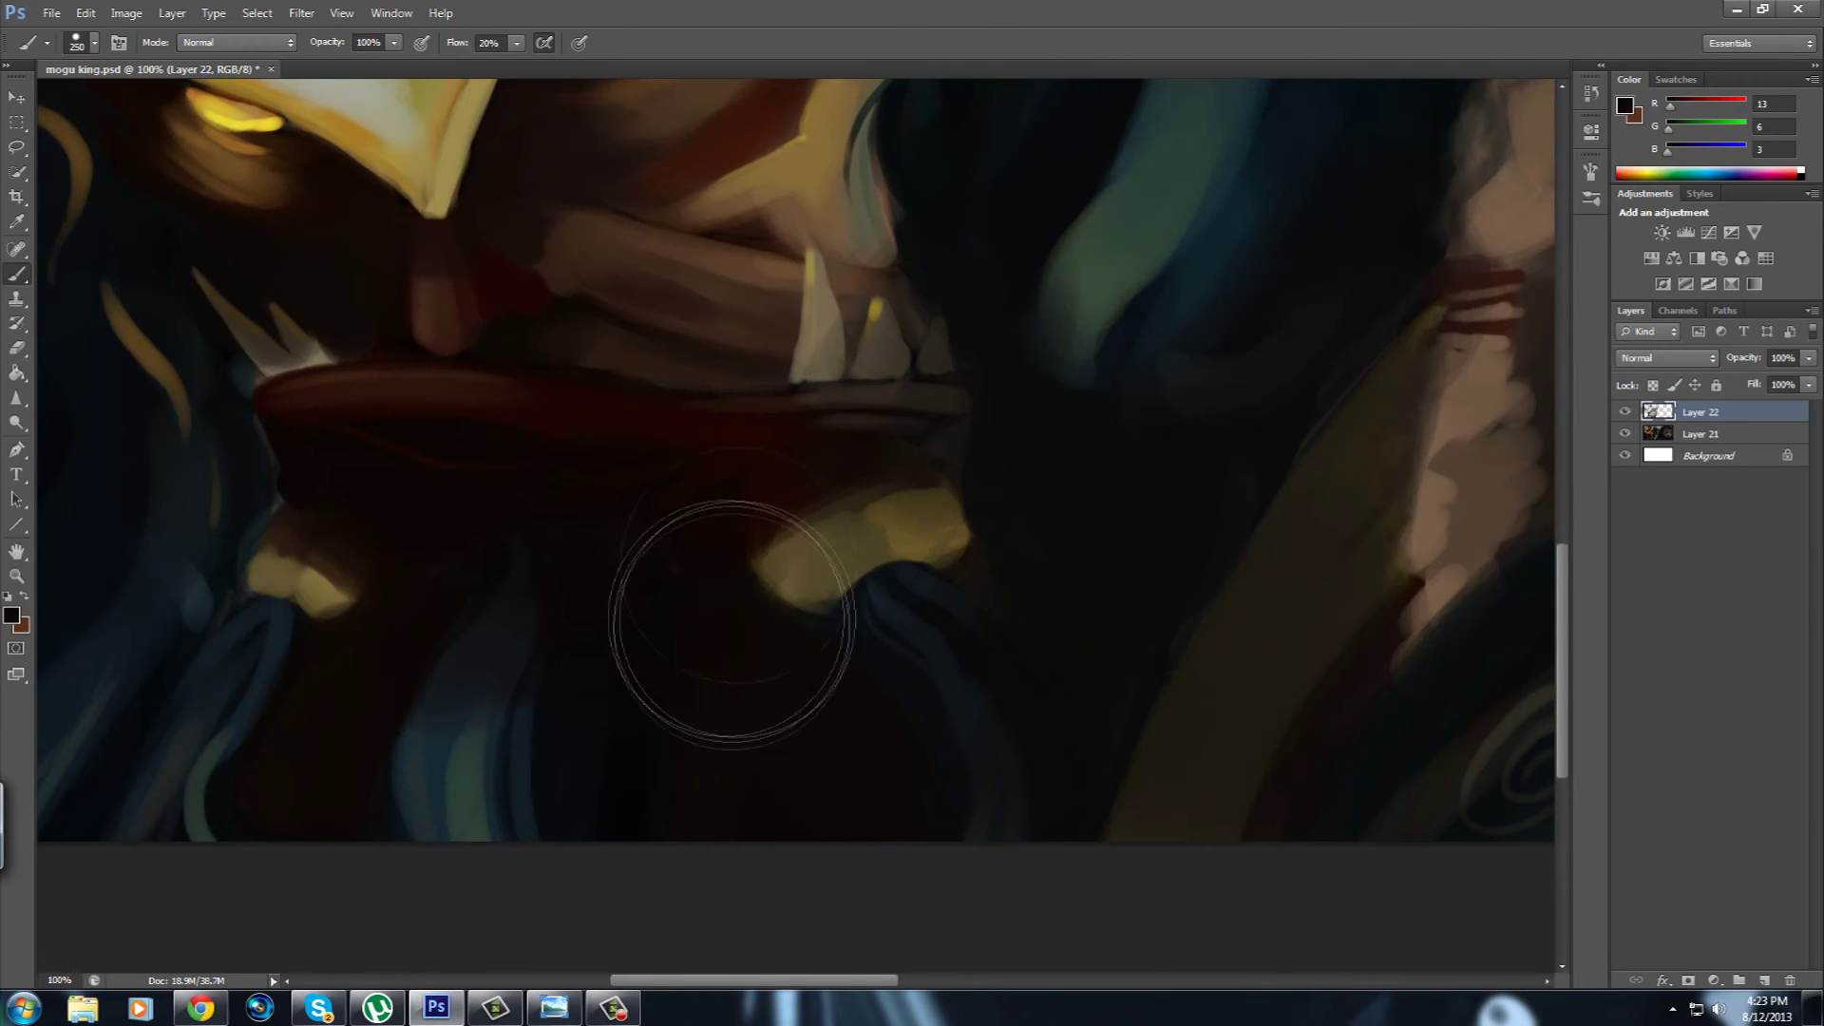
Sample the hair's dark blue and the crown's gold, then zoom out and save again.
drag(732, 593, 640, 934)
alt+click(652, 326)
mouse_move(537, 366)
mouse_down()
mouse_move(756, 328)
mouse_move(759, 615)
mouse_move(1176, 272)
mouse_up()
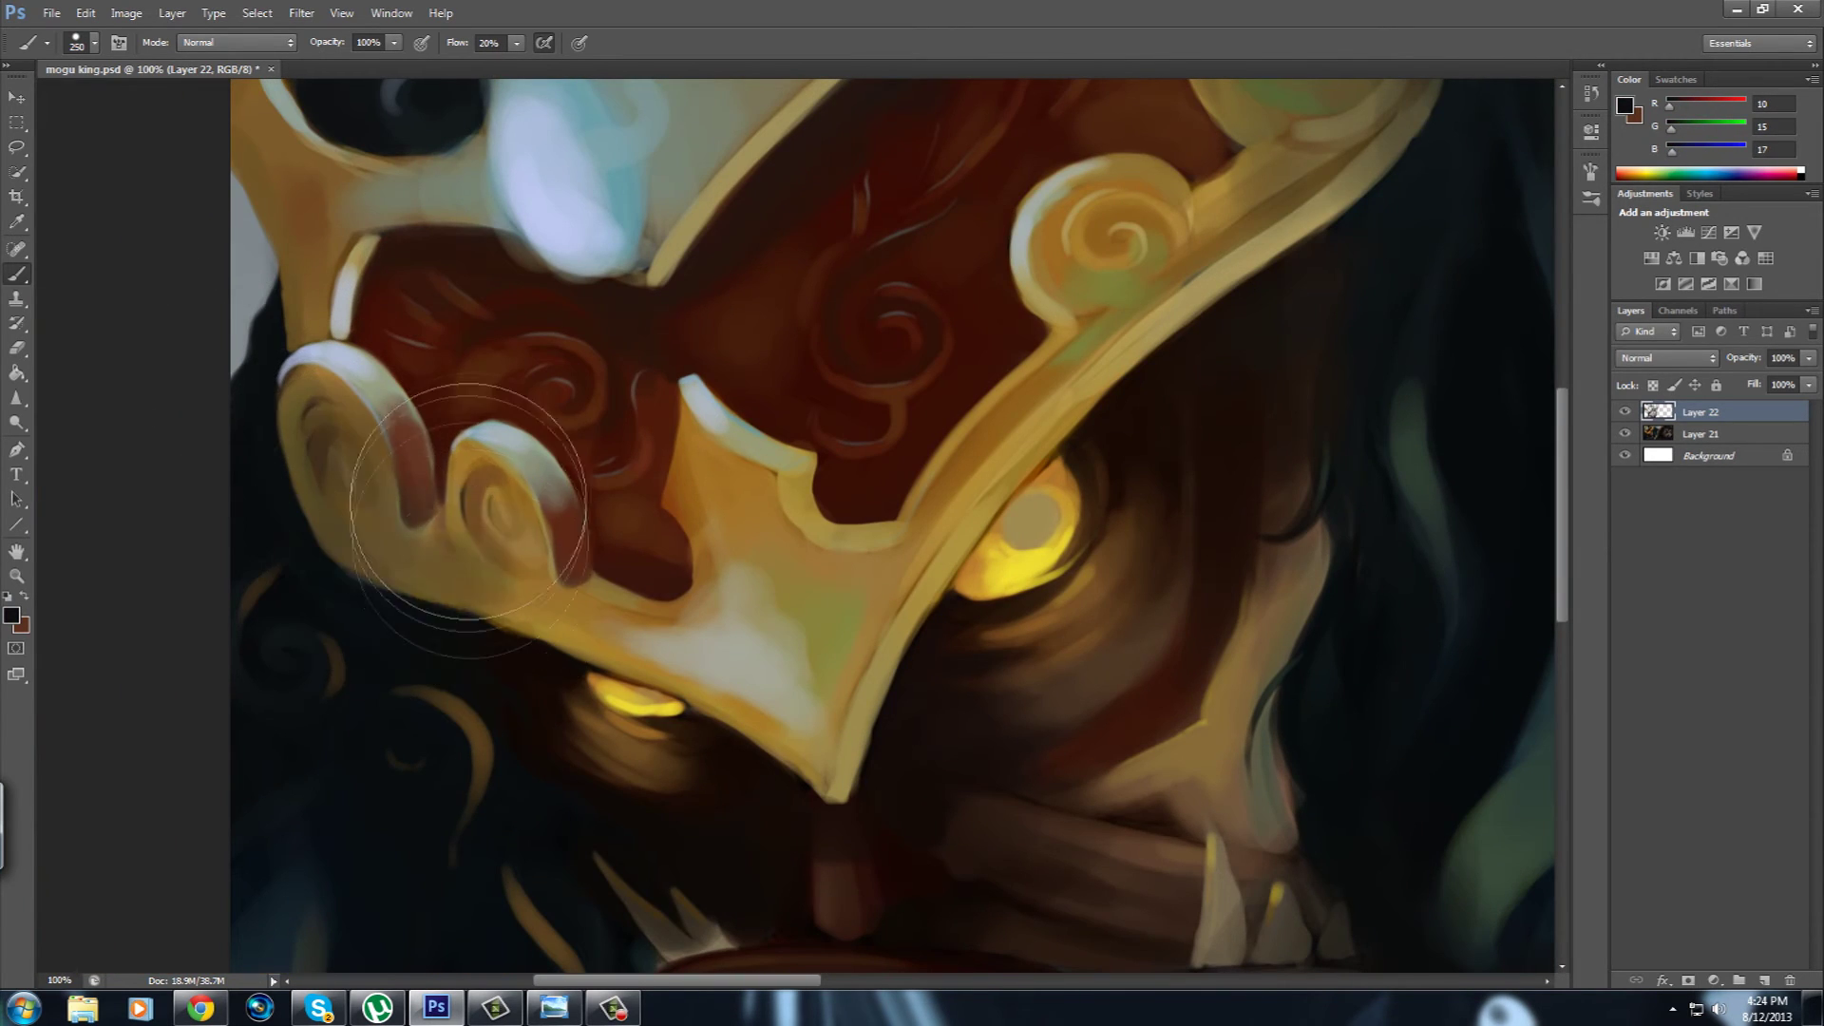
drag(798, 794, 630, 651)
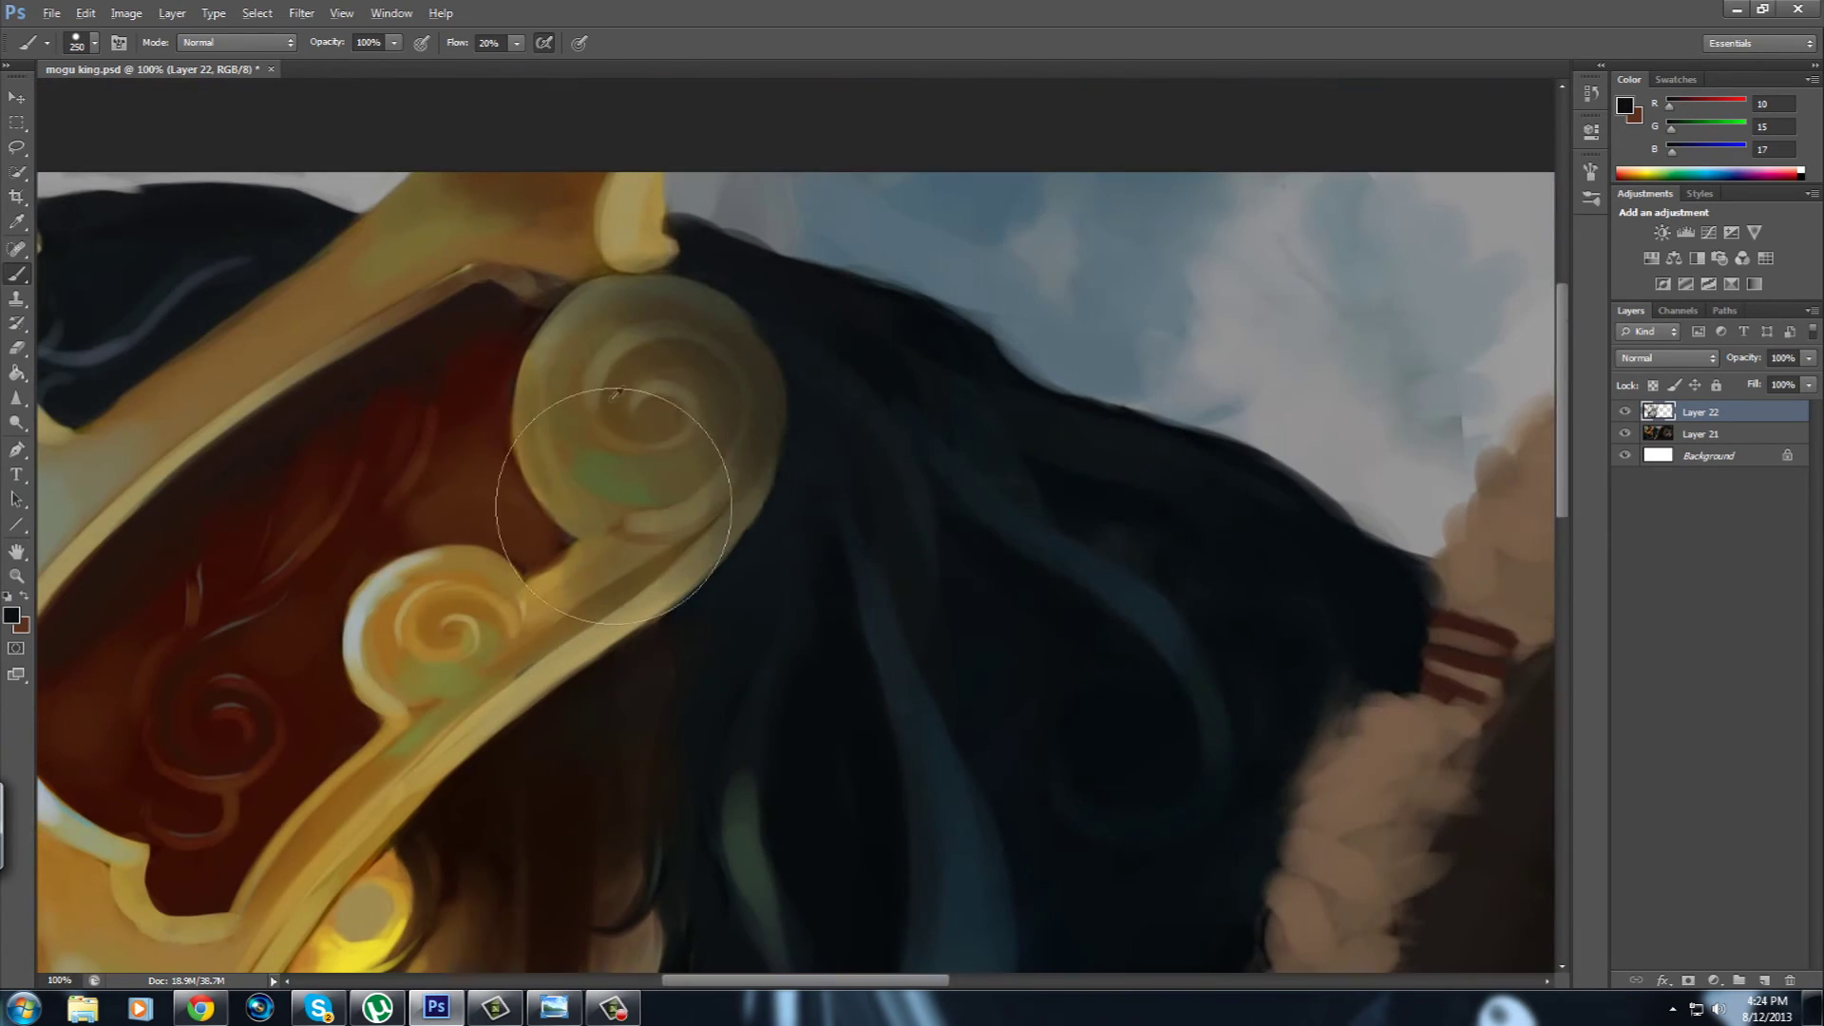
alt+click(529, 346)
key(p)
key(ctrl+minus)
key(ctrl+minus)
key(ctrl+minus)
key(ctrl+s)
Paint a thin pale grey highlight strand along the mogu king's dark hair.
key(b)
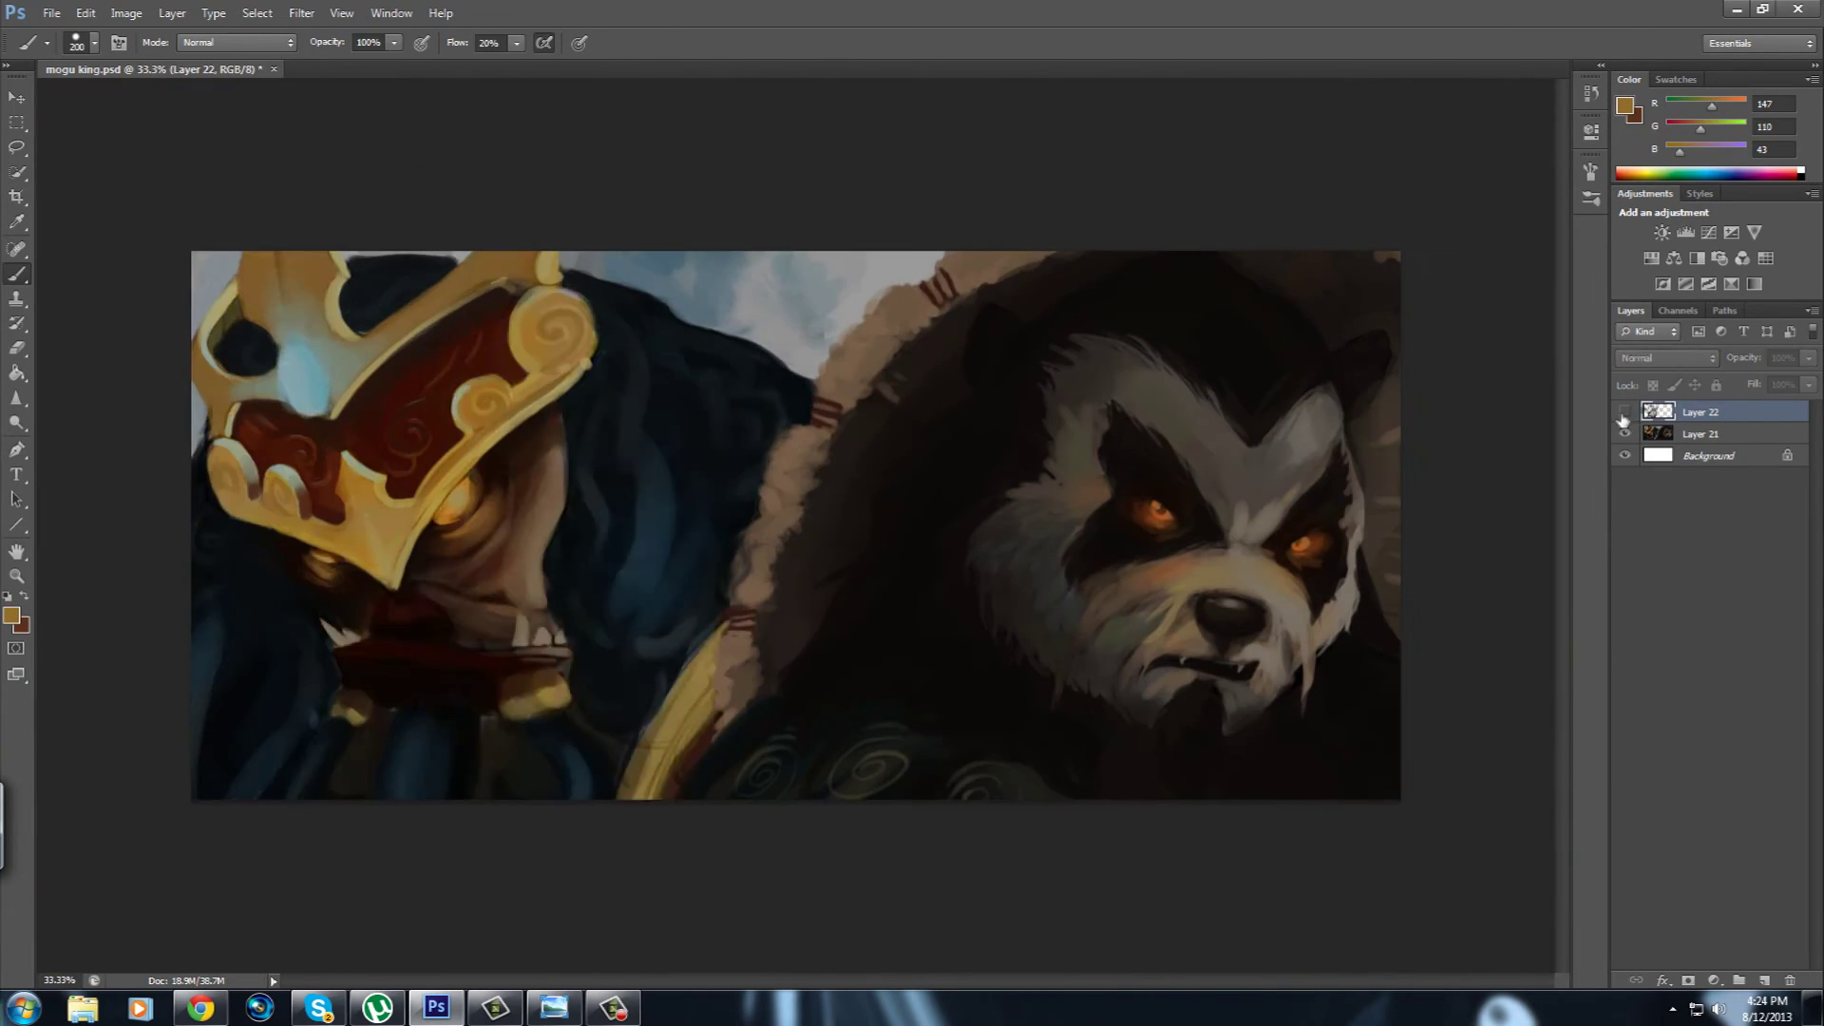
key(ctrl+1)
alt+click(729, 411)
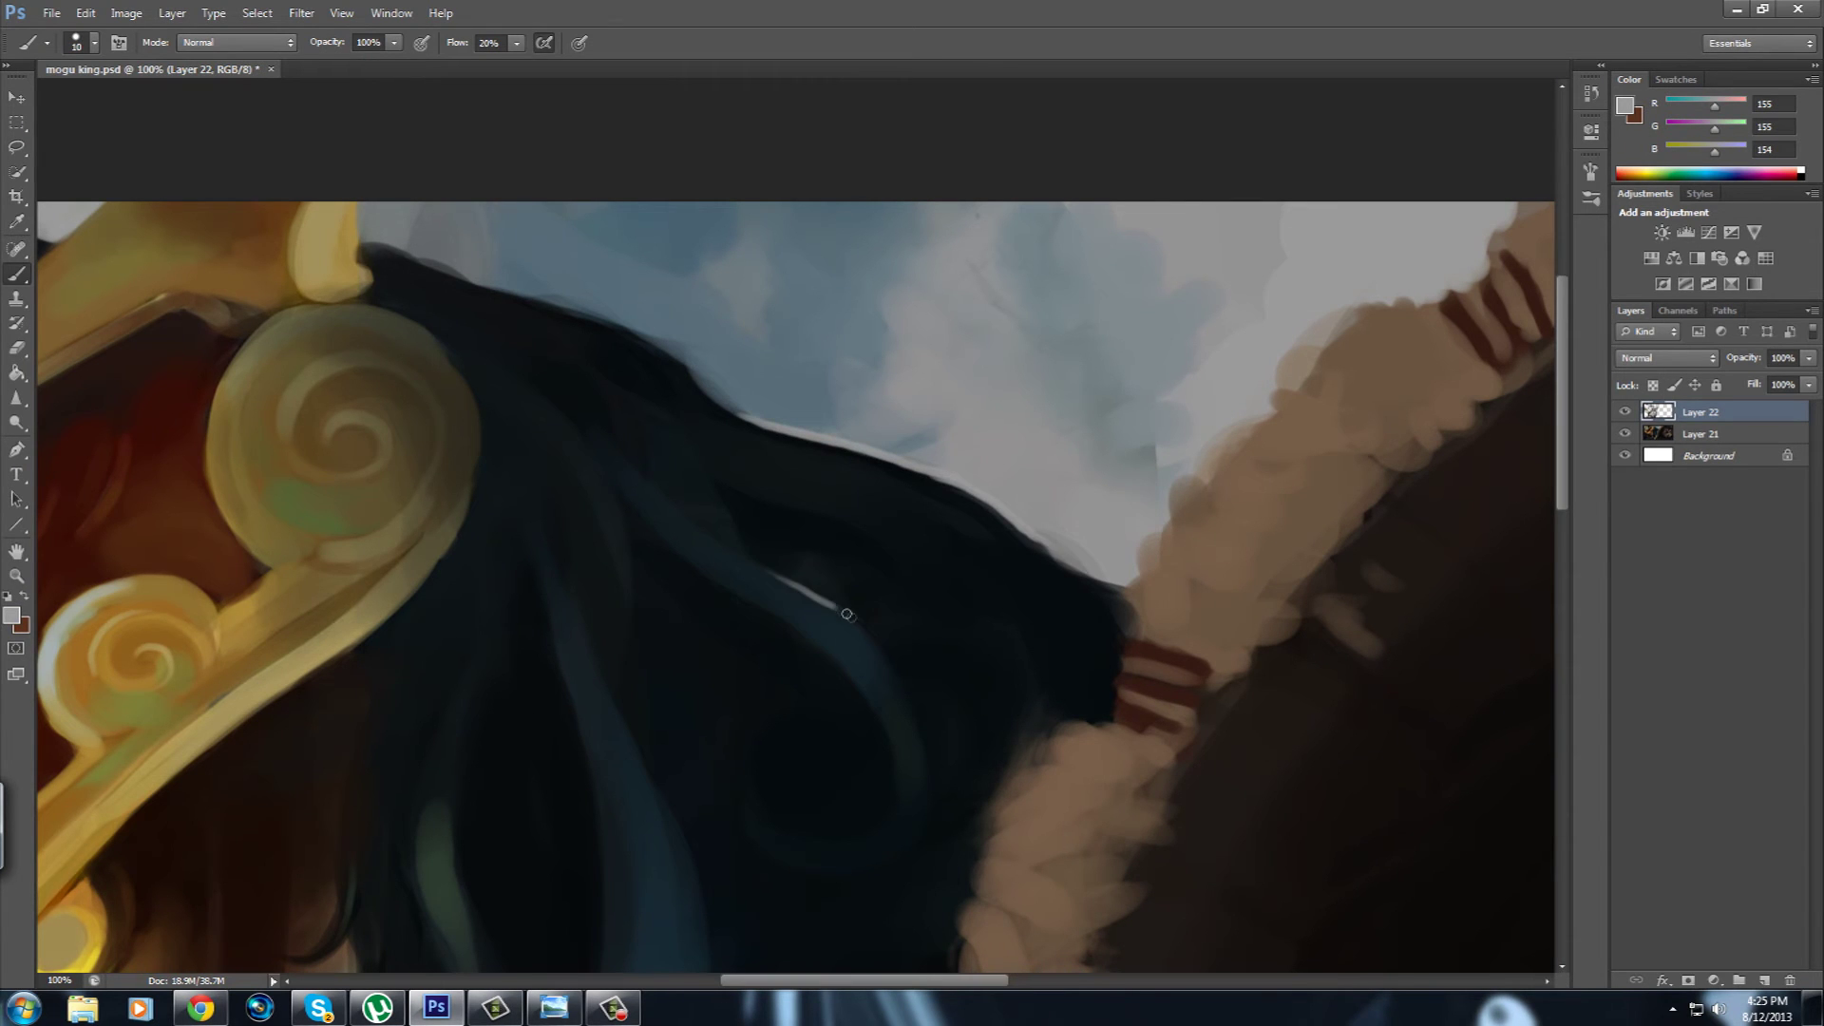
drag(836, 609, 806, 438)
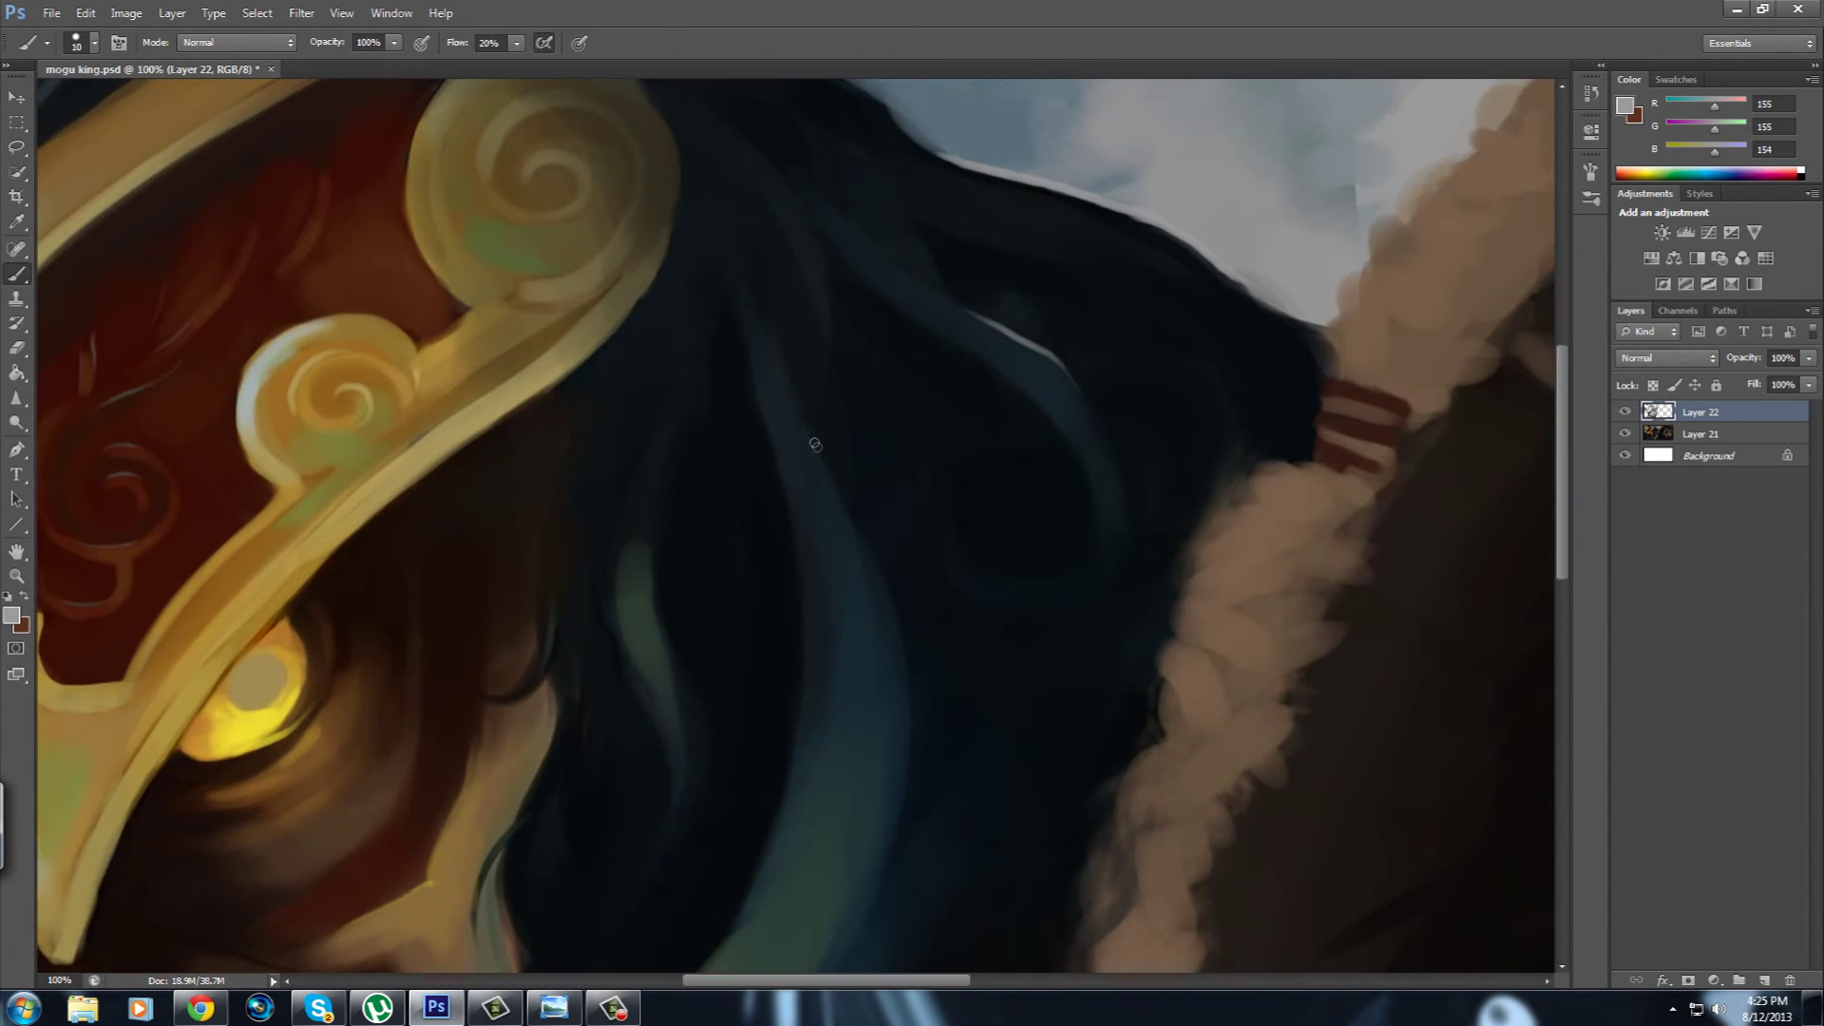
Sample a face brown and zoom in closer on the glowing eye to soften its shading.
key(ctrl+minus)
key(ctrl+minus)
key(ctrl+minus)
key(ctrl+plus)
key(ctrl+plus)
alt+click(638, 572)
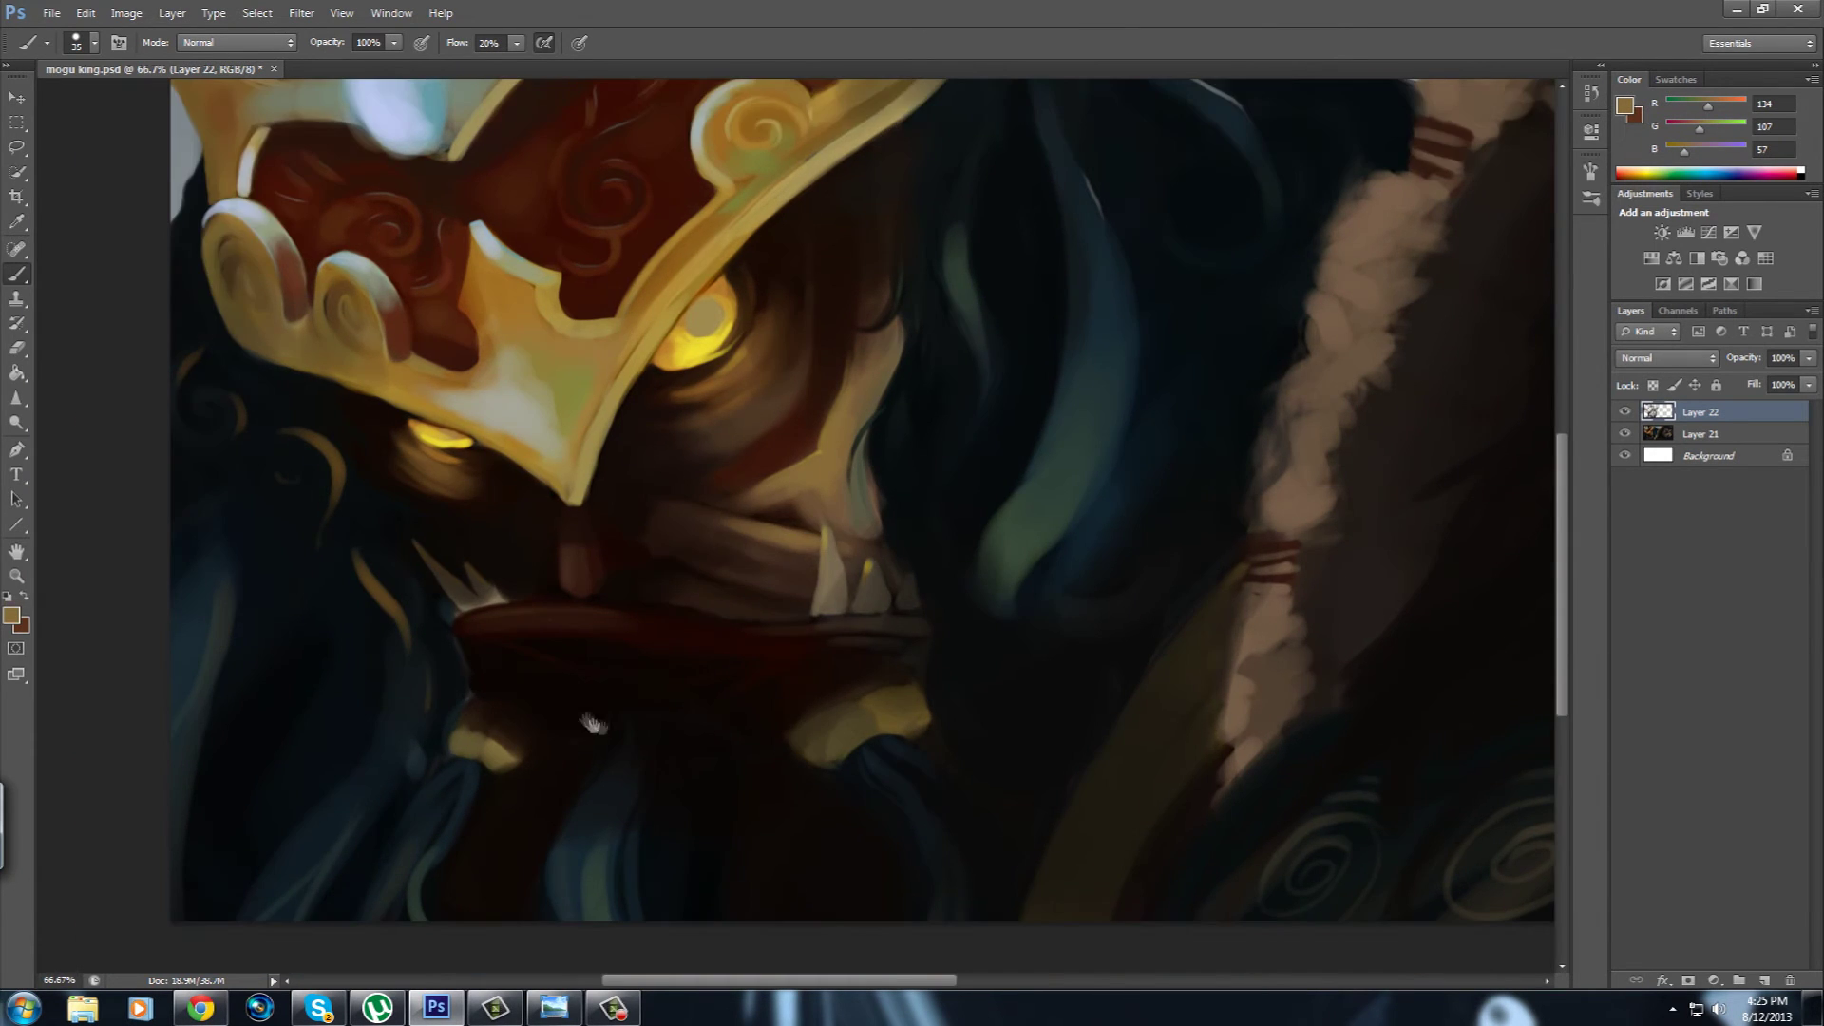
drag(768, 602, 494, 755)
key(ctrl+plus)
key(ctrl+plus)
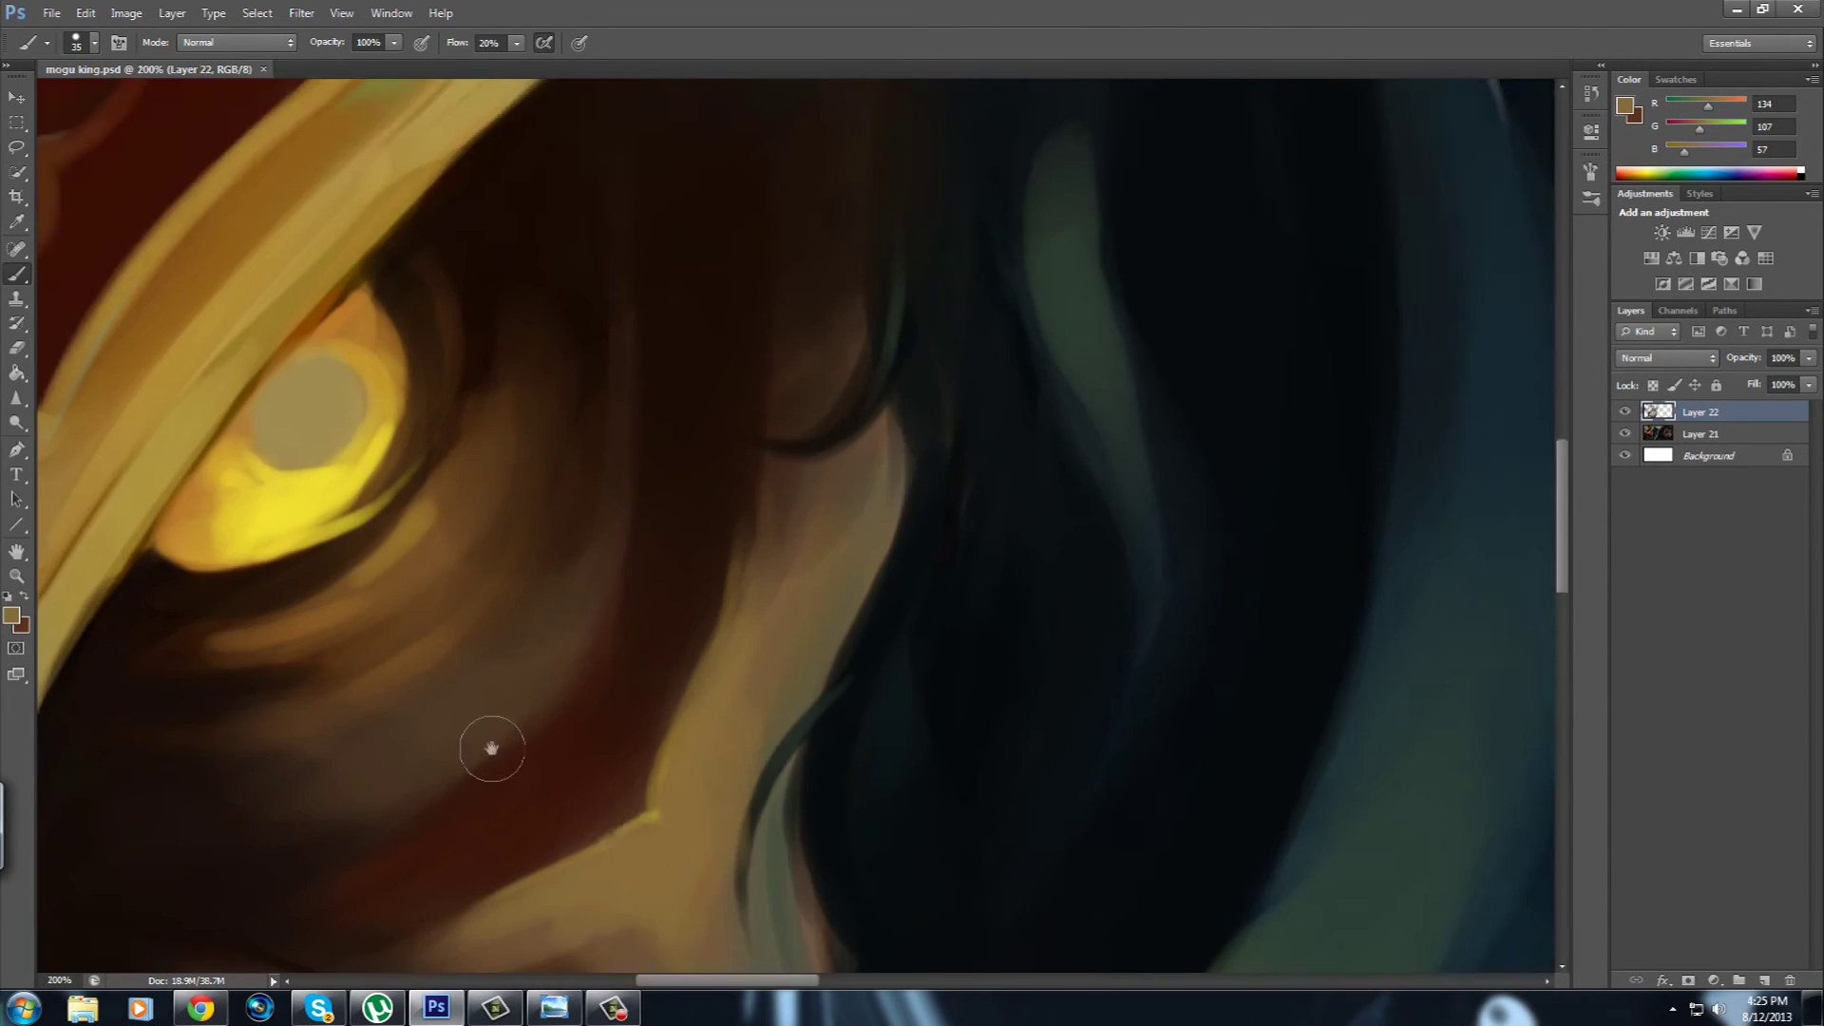
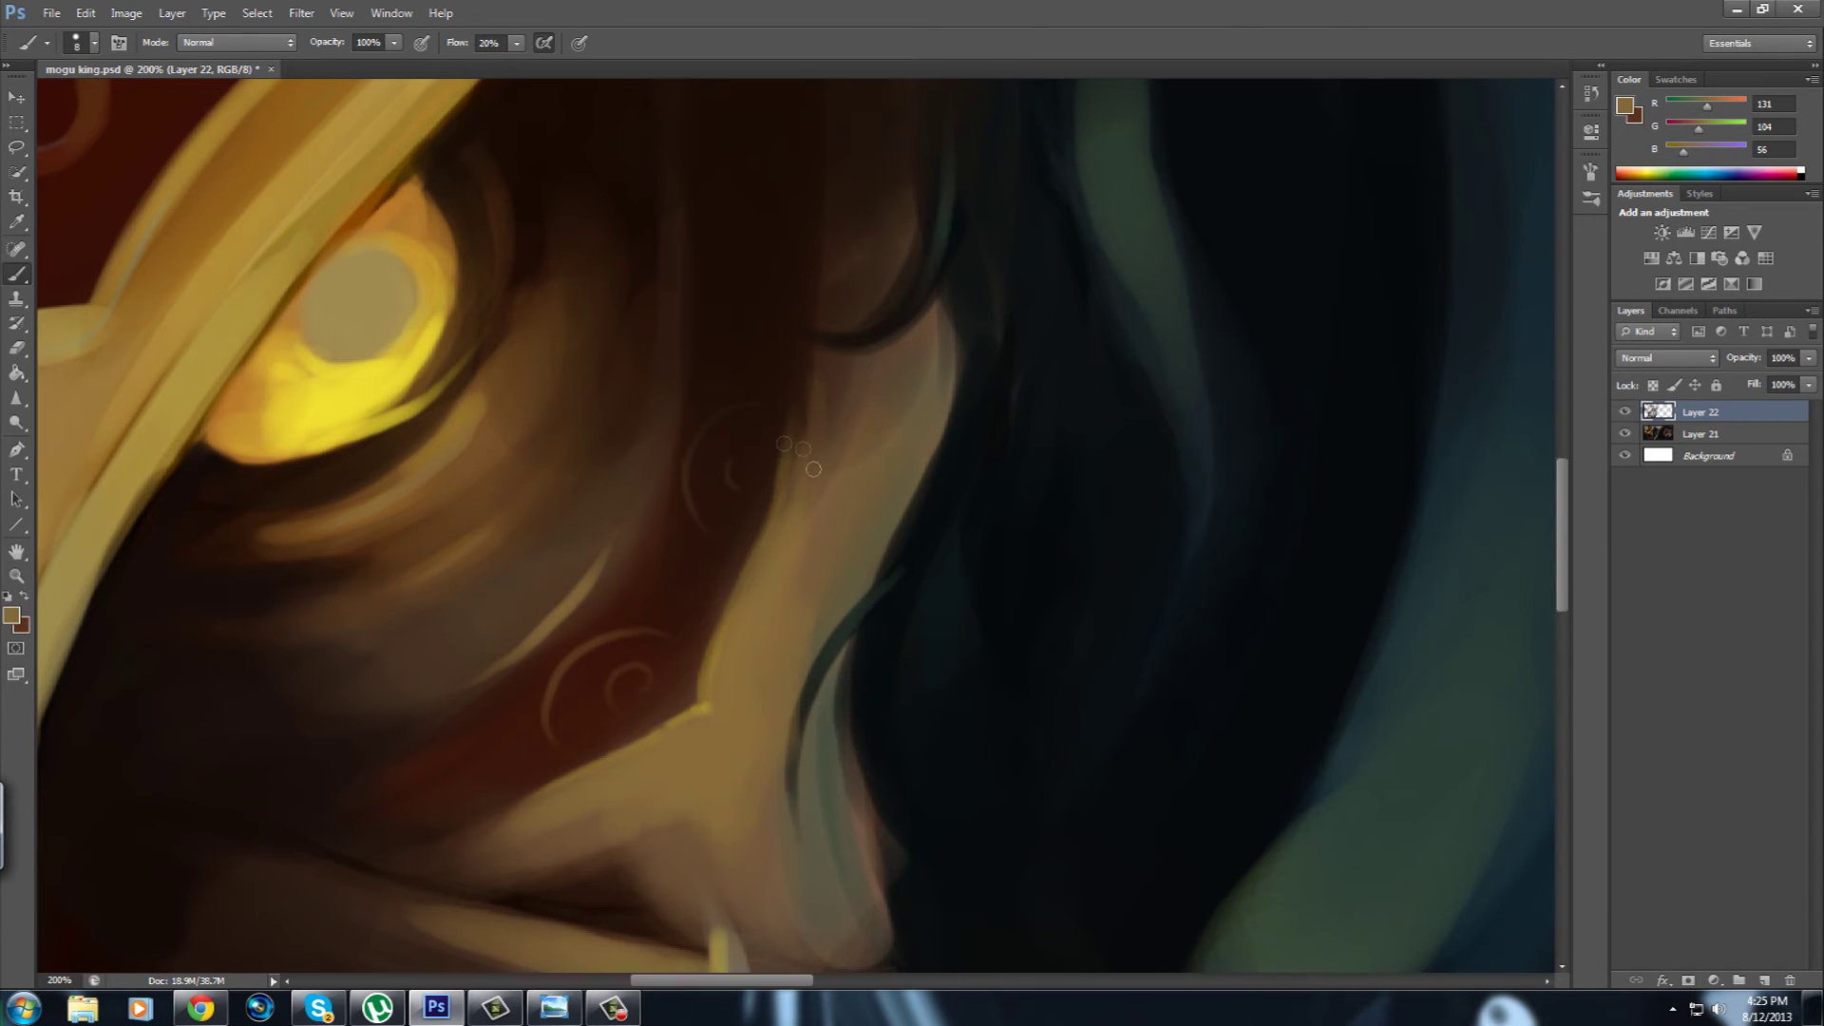
Add faint yellow strokes brightening the upper-right rim of the mogu king's glowing eye.
drag(813, 469, 997, 337)
drag(486, 710, 549, 684)
drag(527, 271, 555, 532)
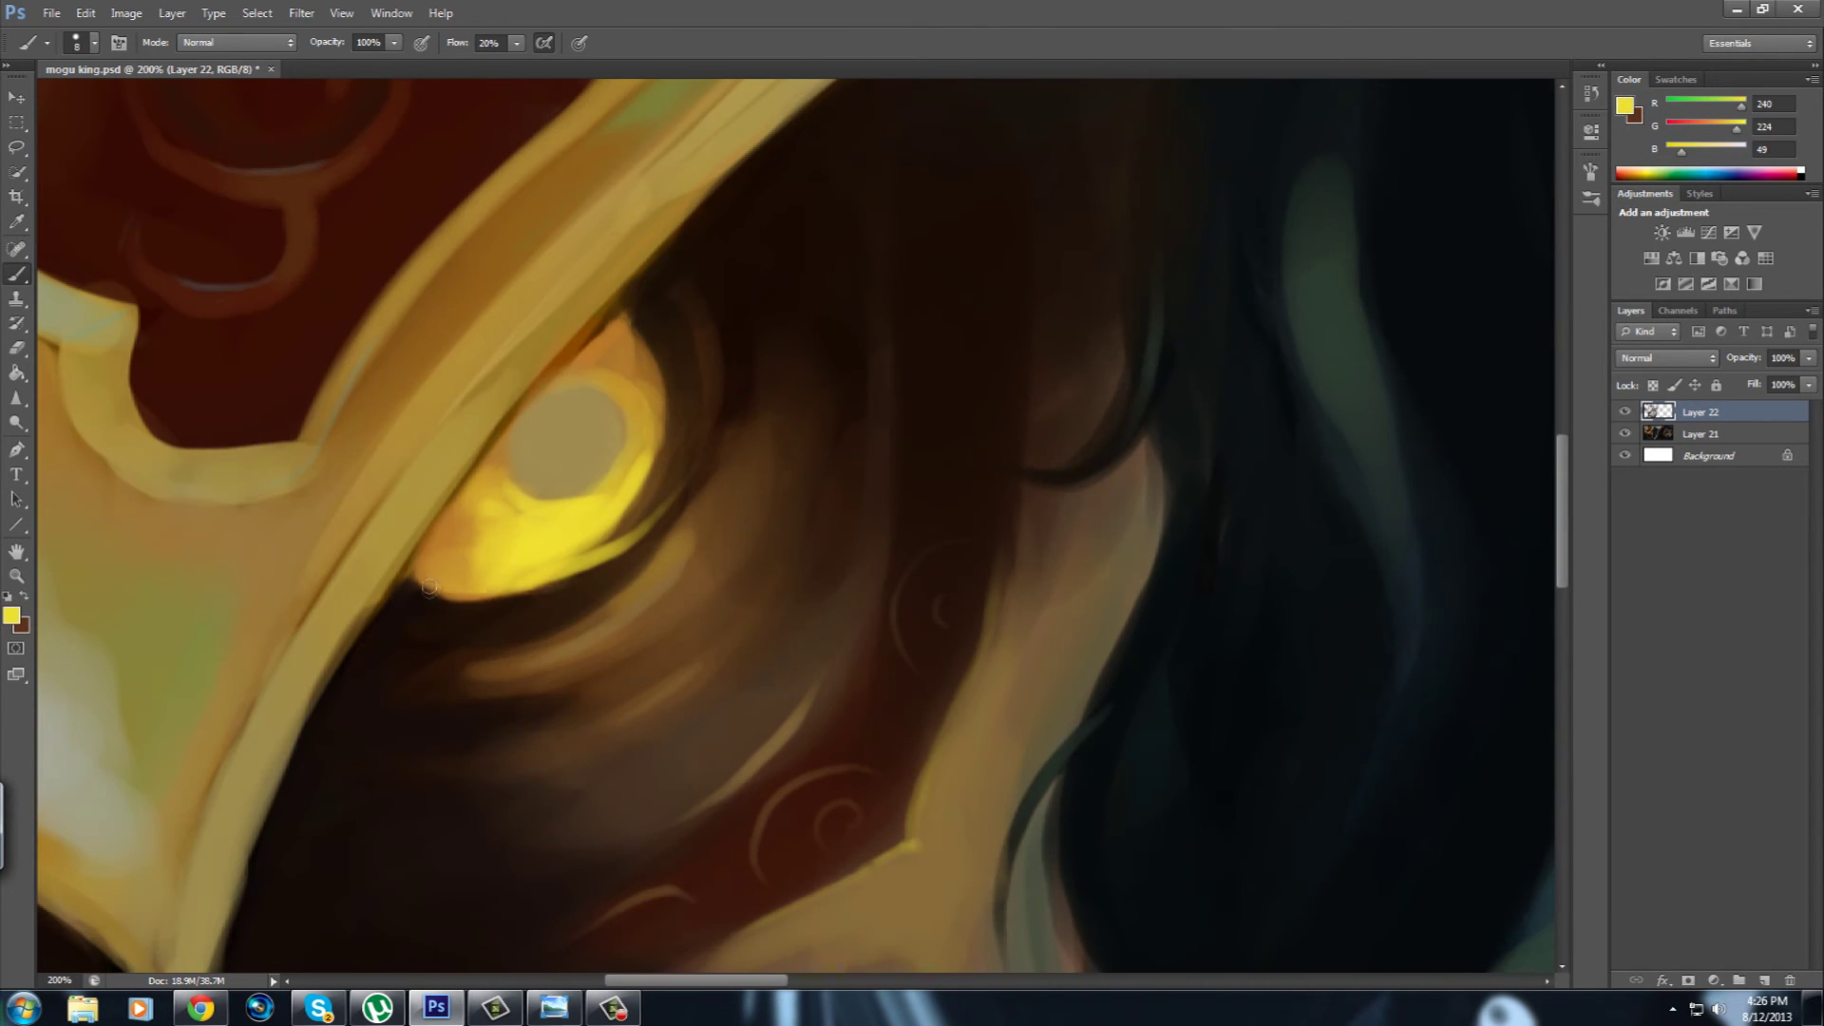
drag(694, 344, 683, 448)
drag(606, 426, 635, 470)
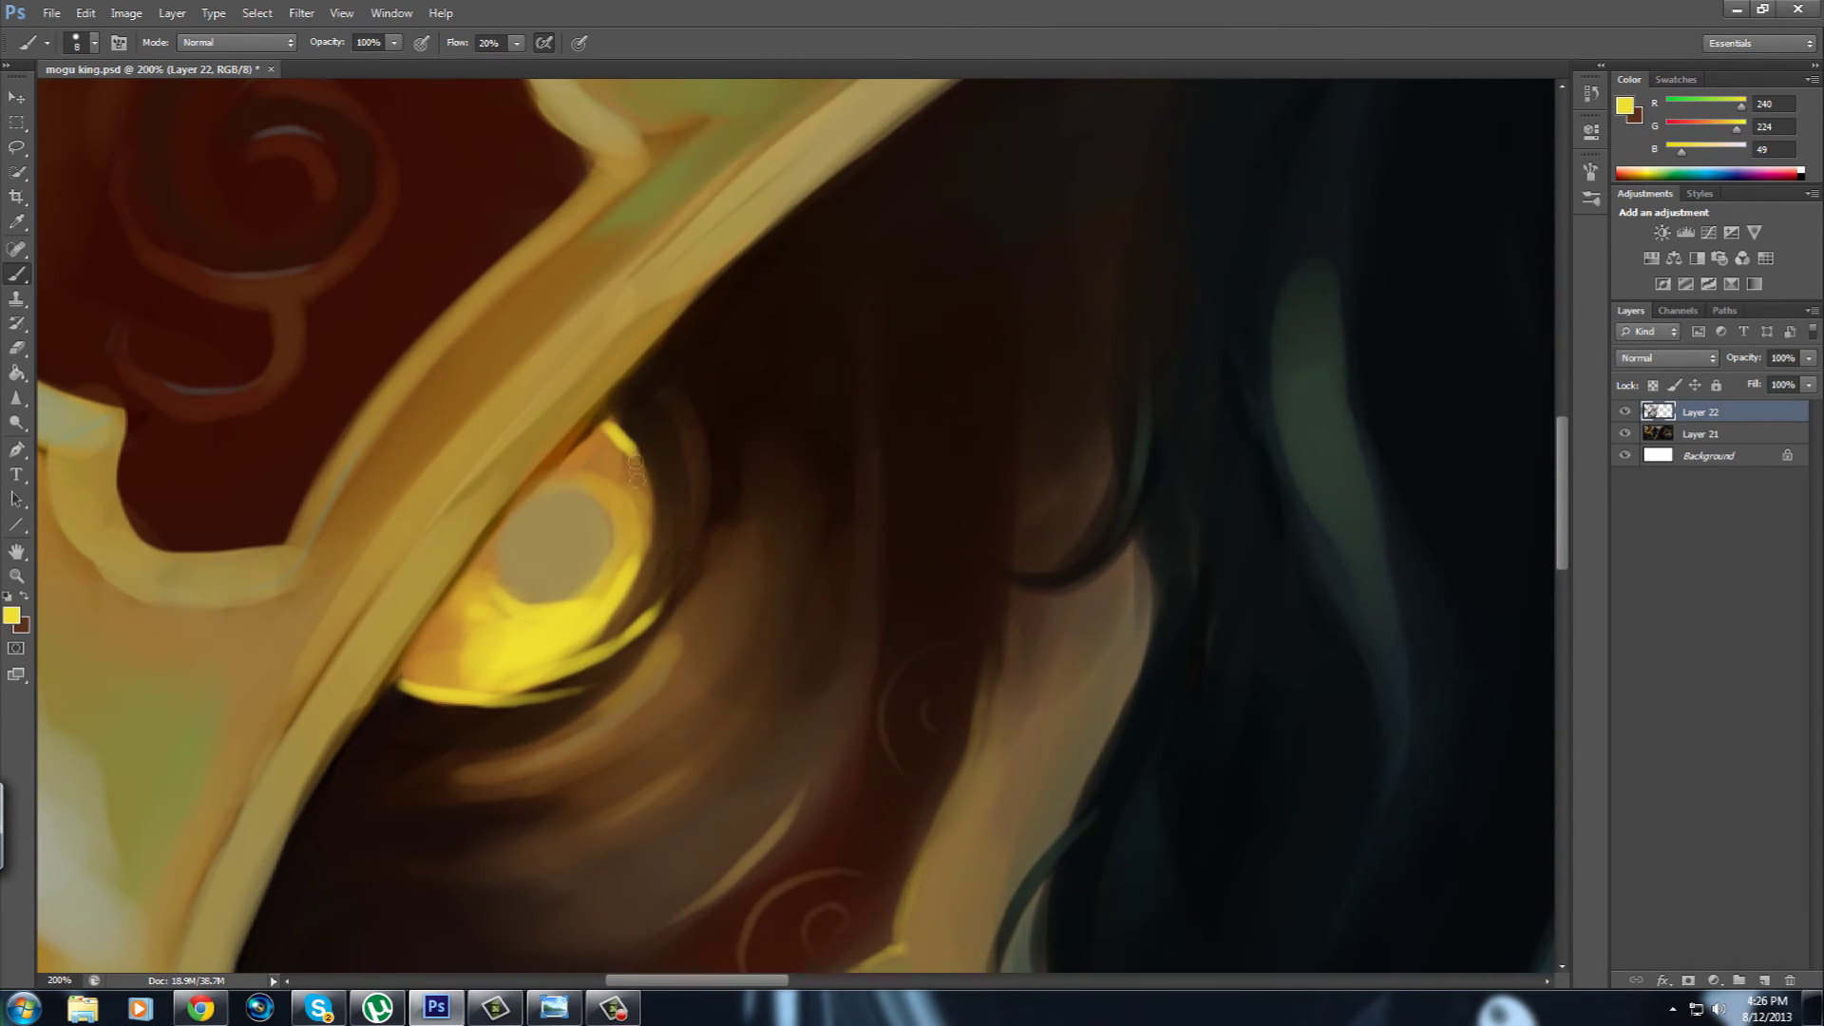
Sample the eye-rim orange and yellow, tusk tan and crest gold, then zoom out to 33.3%.
alt+click(541, 477)
alt+click(595, 415)
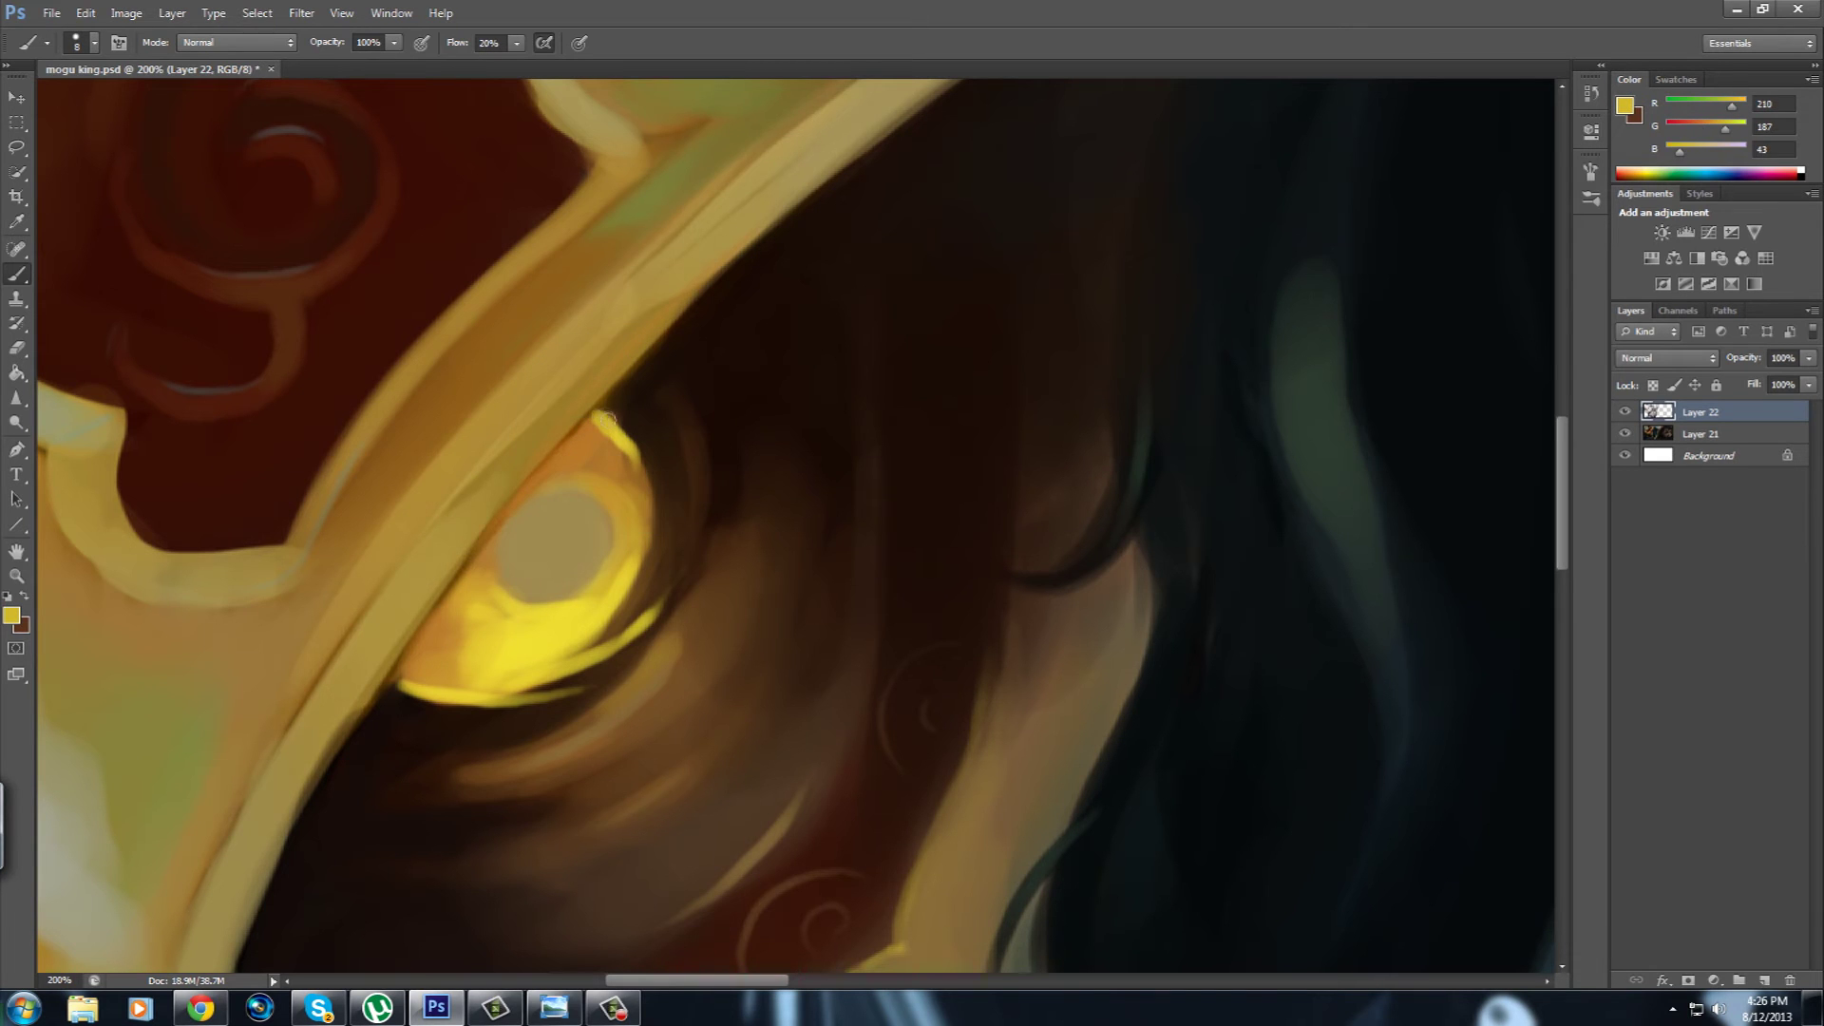
scroll(598, 718, down, 5)
scroll(598, 717, left, 6)
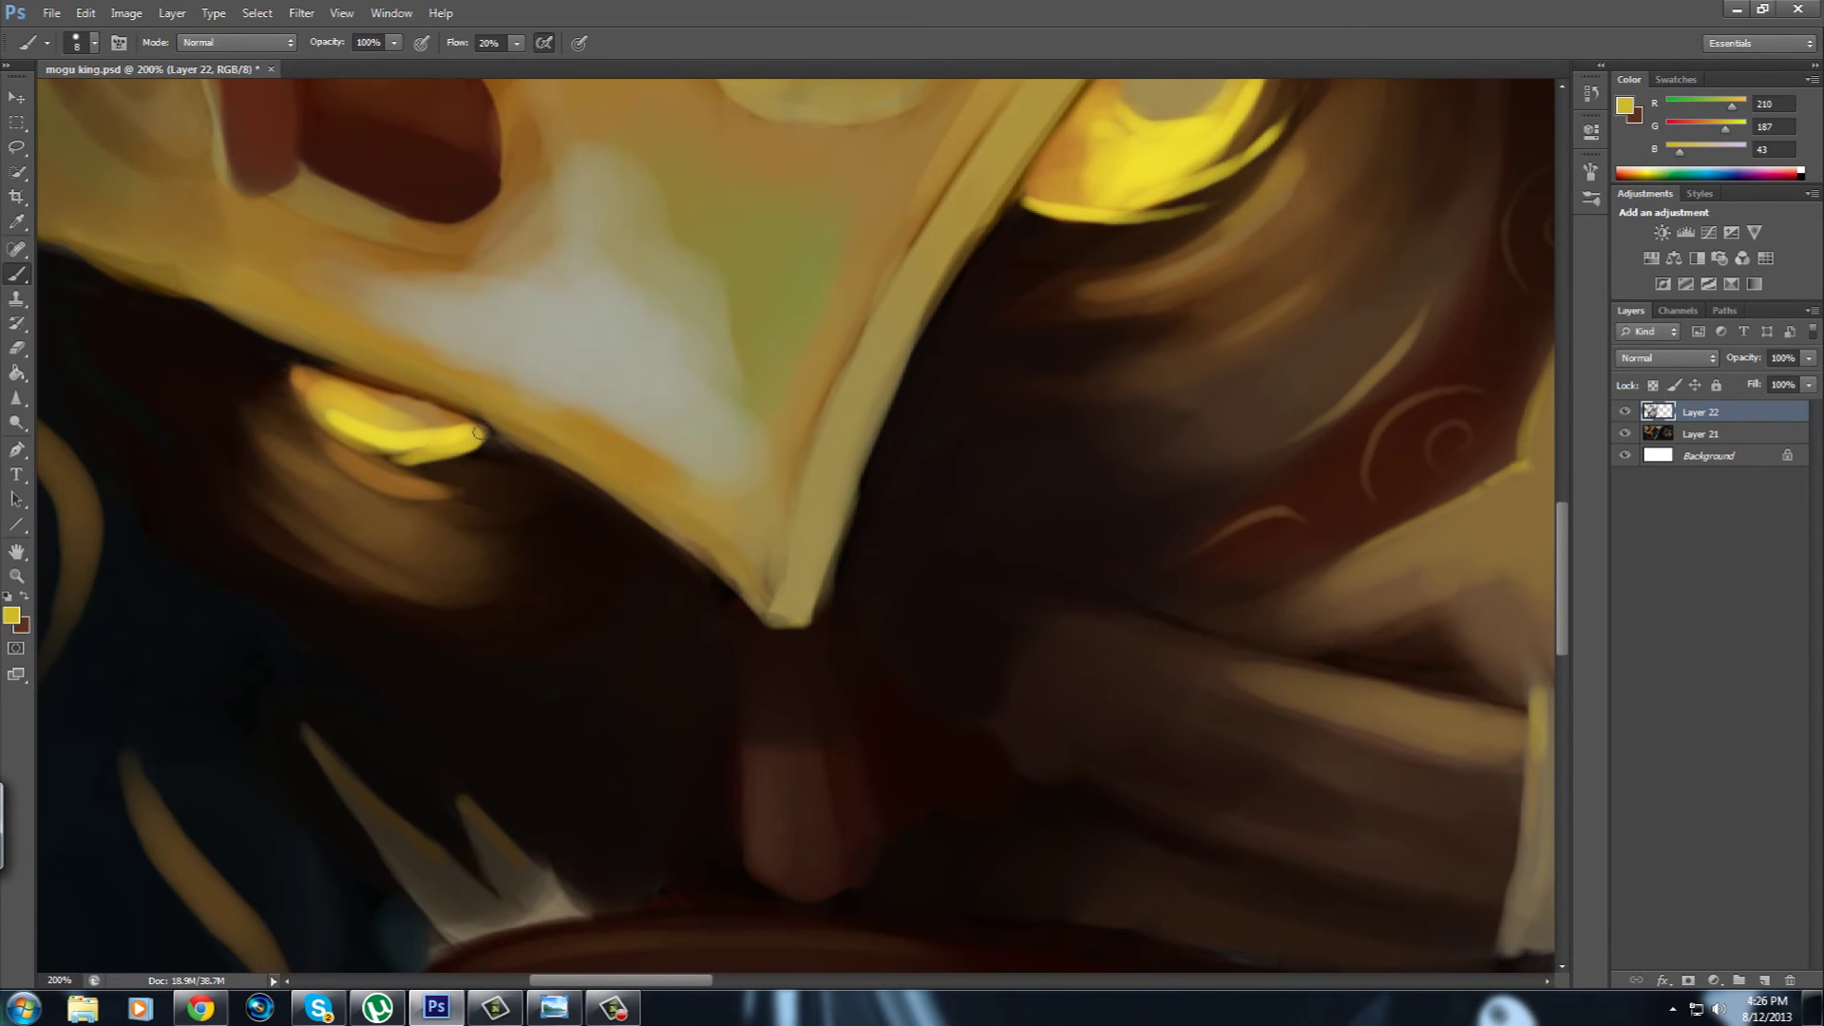
scroll(687, 725, down, 5)
alt+click(415, 576)
scroll(529, 721, up, 10)
scroll(529, 721, left, 2)
alt+click(574, 582)
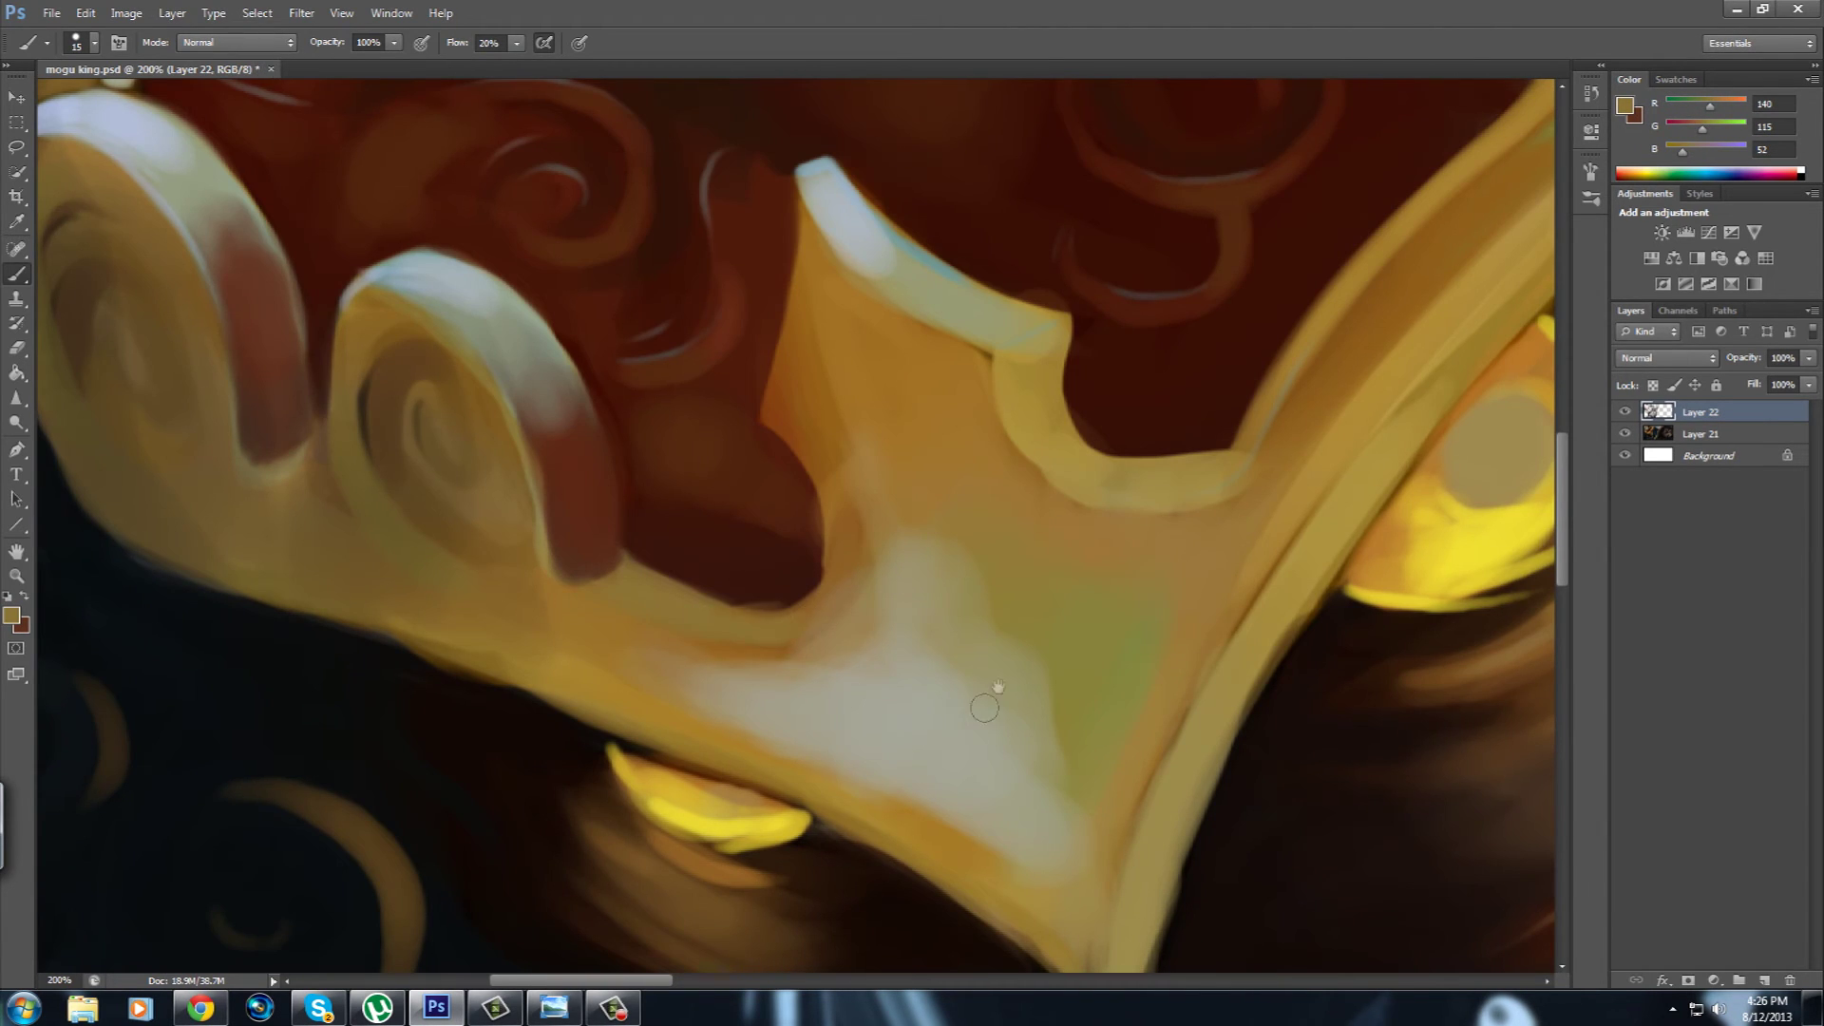
scroll(969, 719, down, 10)
scroll(646, 788, right, 5)
key(ctrl+minus)
key(ctrl+minus)
key(ctrl+minus)
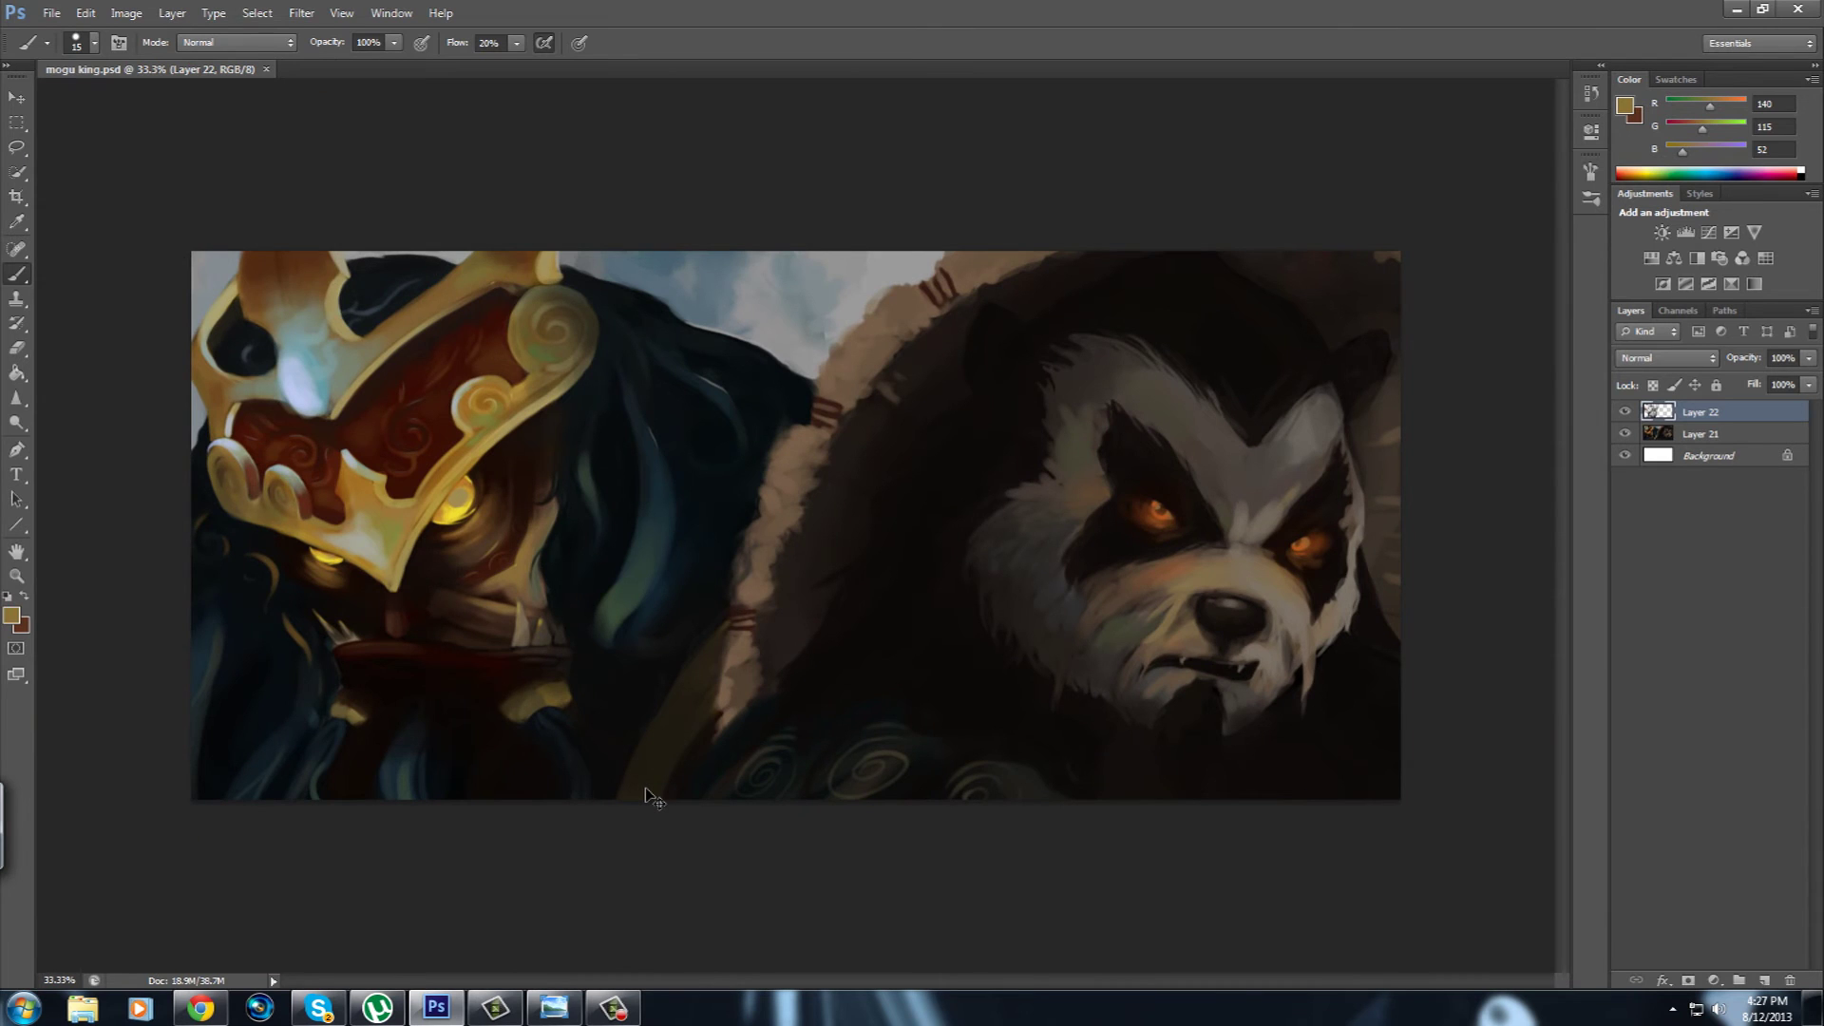
At 100% zoom, paint near-black shadow strokes near the mogu king's mouth.
key(ctrl+plus)
key(ctrl+plus)
key(ctrl+plus)
scroll(666, 549, left, 4)
scroll(666, 549, down, 2)
alt+click(666, 549)
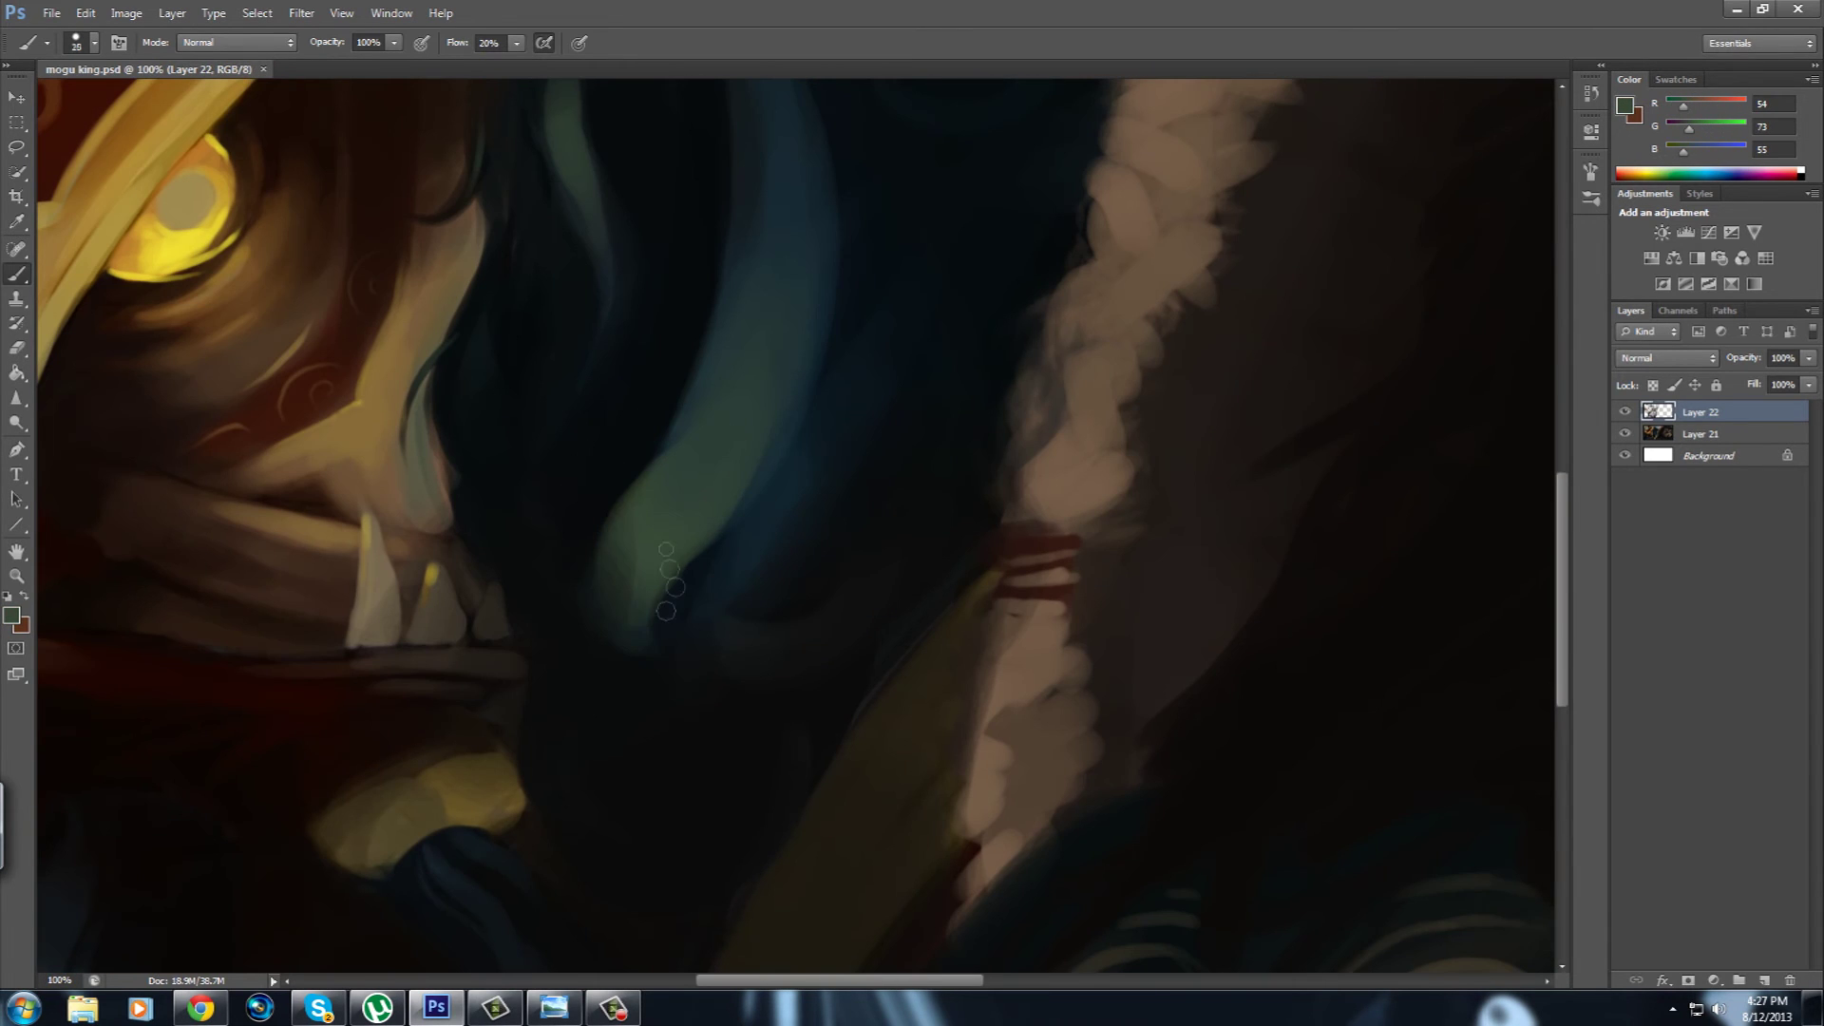
scroll(652, 285, up, 3)
scroll(916, 162, up, 2)
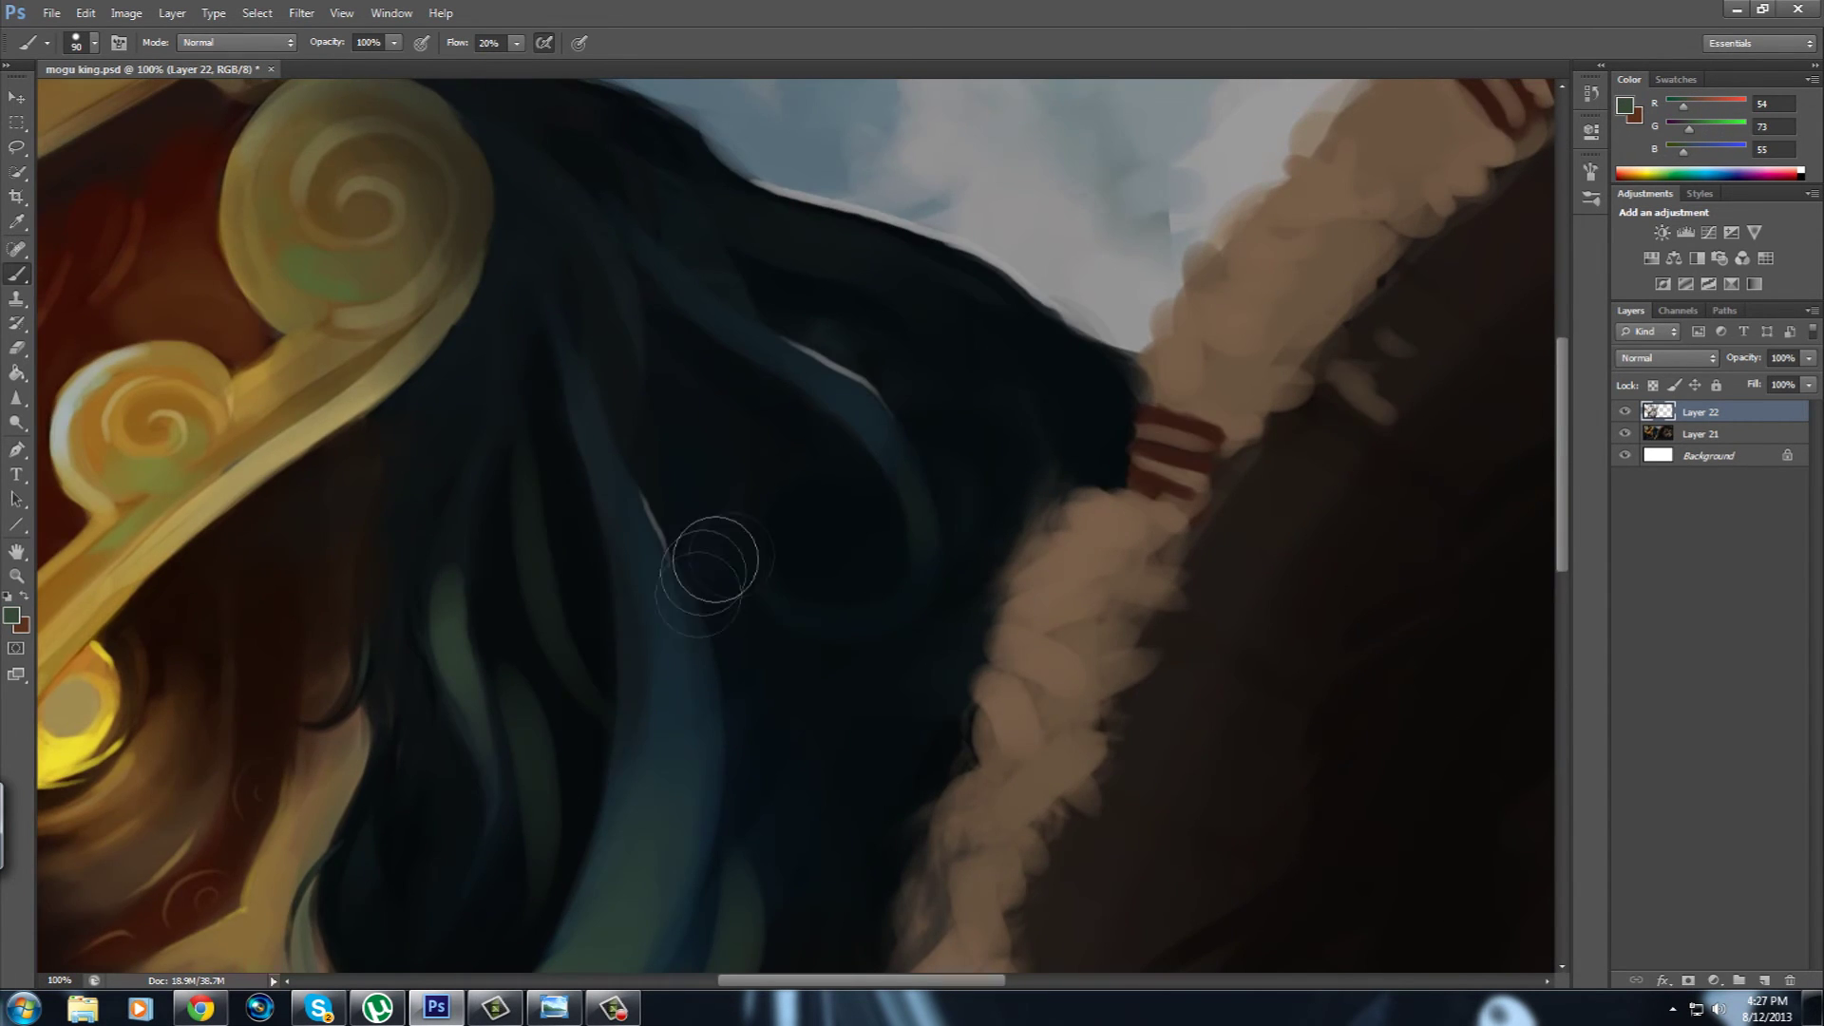
scroll(703, 598, down, 3)
scroll(814, 774, down, 5)
scroll(814, 774, left, 4)
alt+click(814, 618)
drag(773, 631, 833, 568)
Darken the chin area with dark red sampled from the collar.
scroll(225, 610, left, 3)
scroll(224, 611, up, 4)
alt+click(681, 664)
key(p)
key(b)
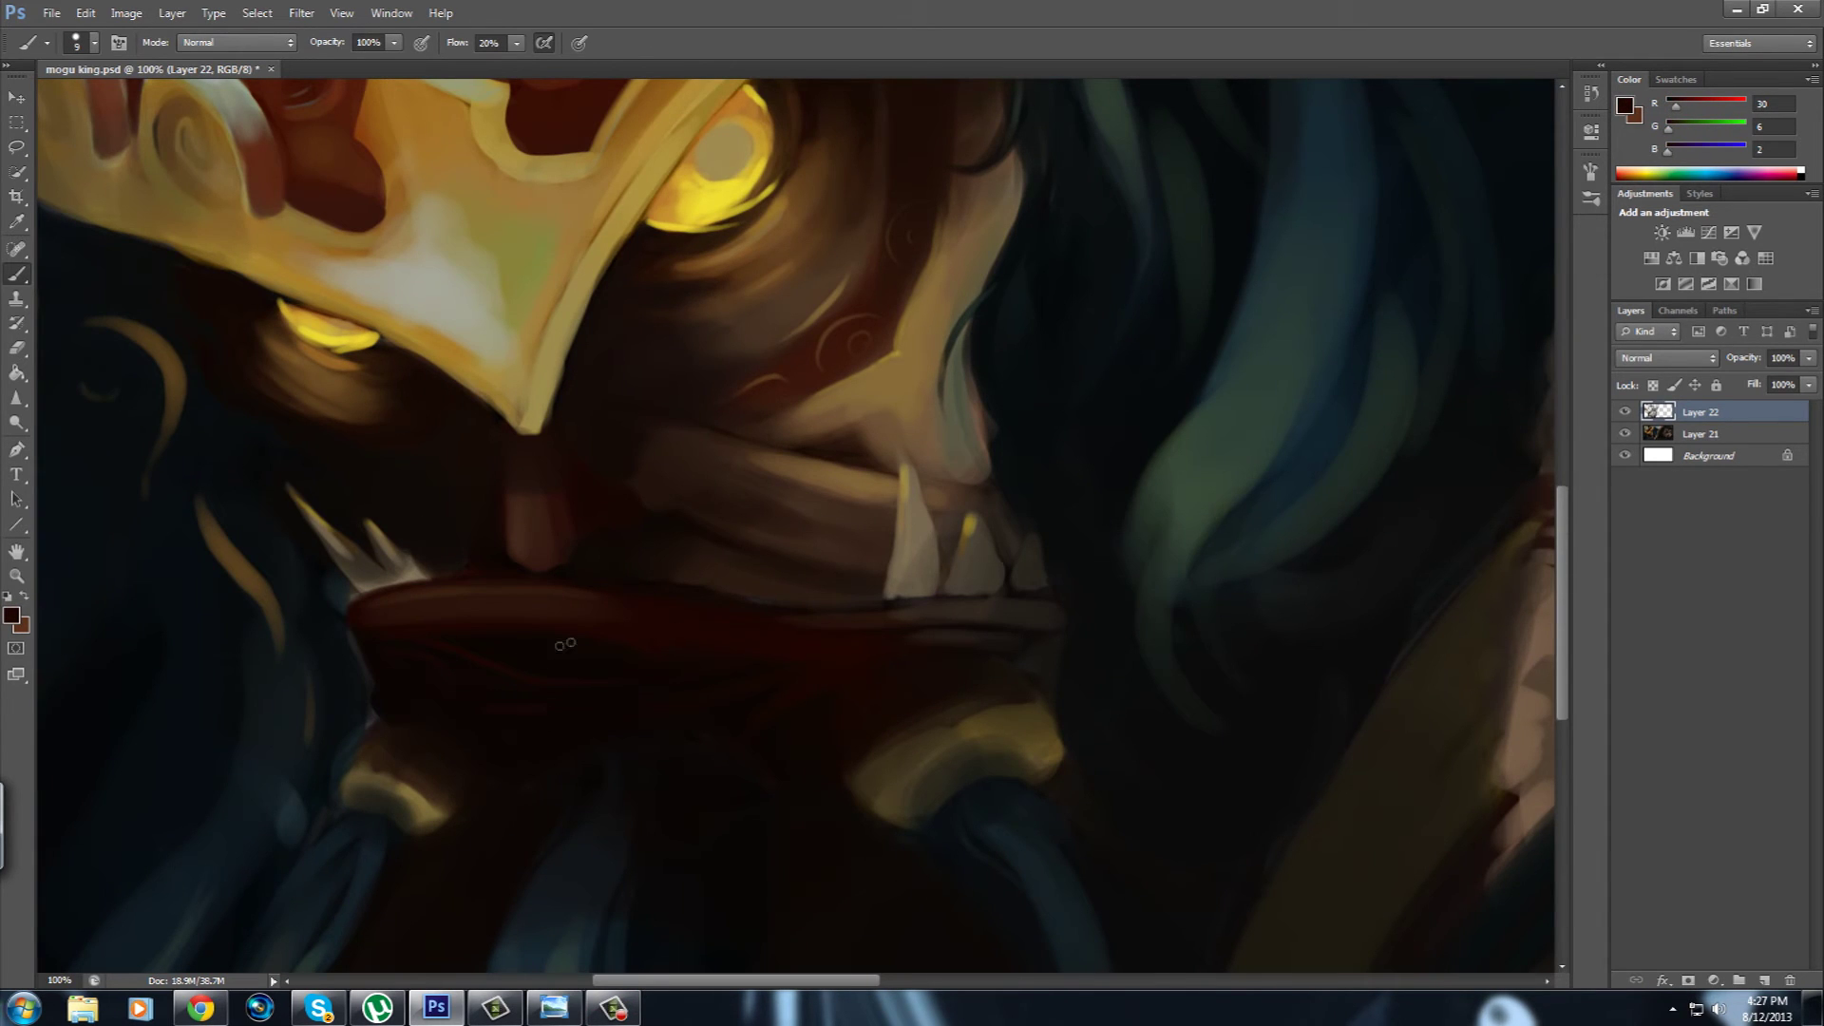
scroll(825, 823, down, 4)
scroll(825, 822, left, 2)
drag(779, 620, 749, 674)
scroll(1042, 672, up, 5)
key(bracketright)
key(bracketright)
key(bracketright)
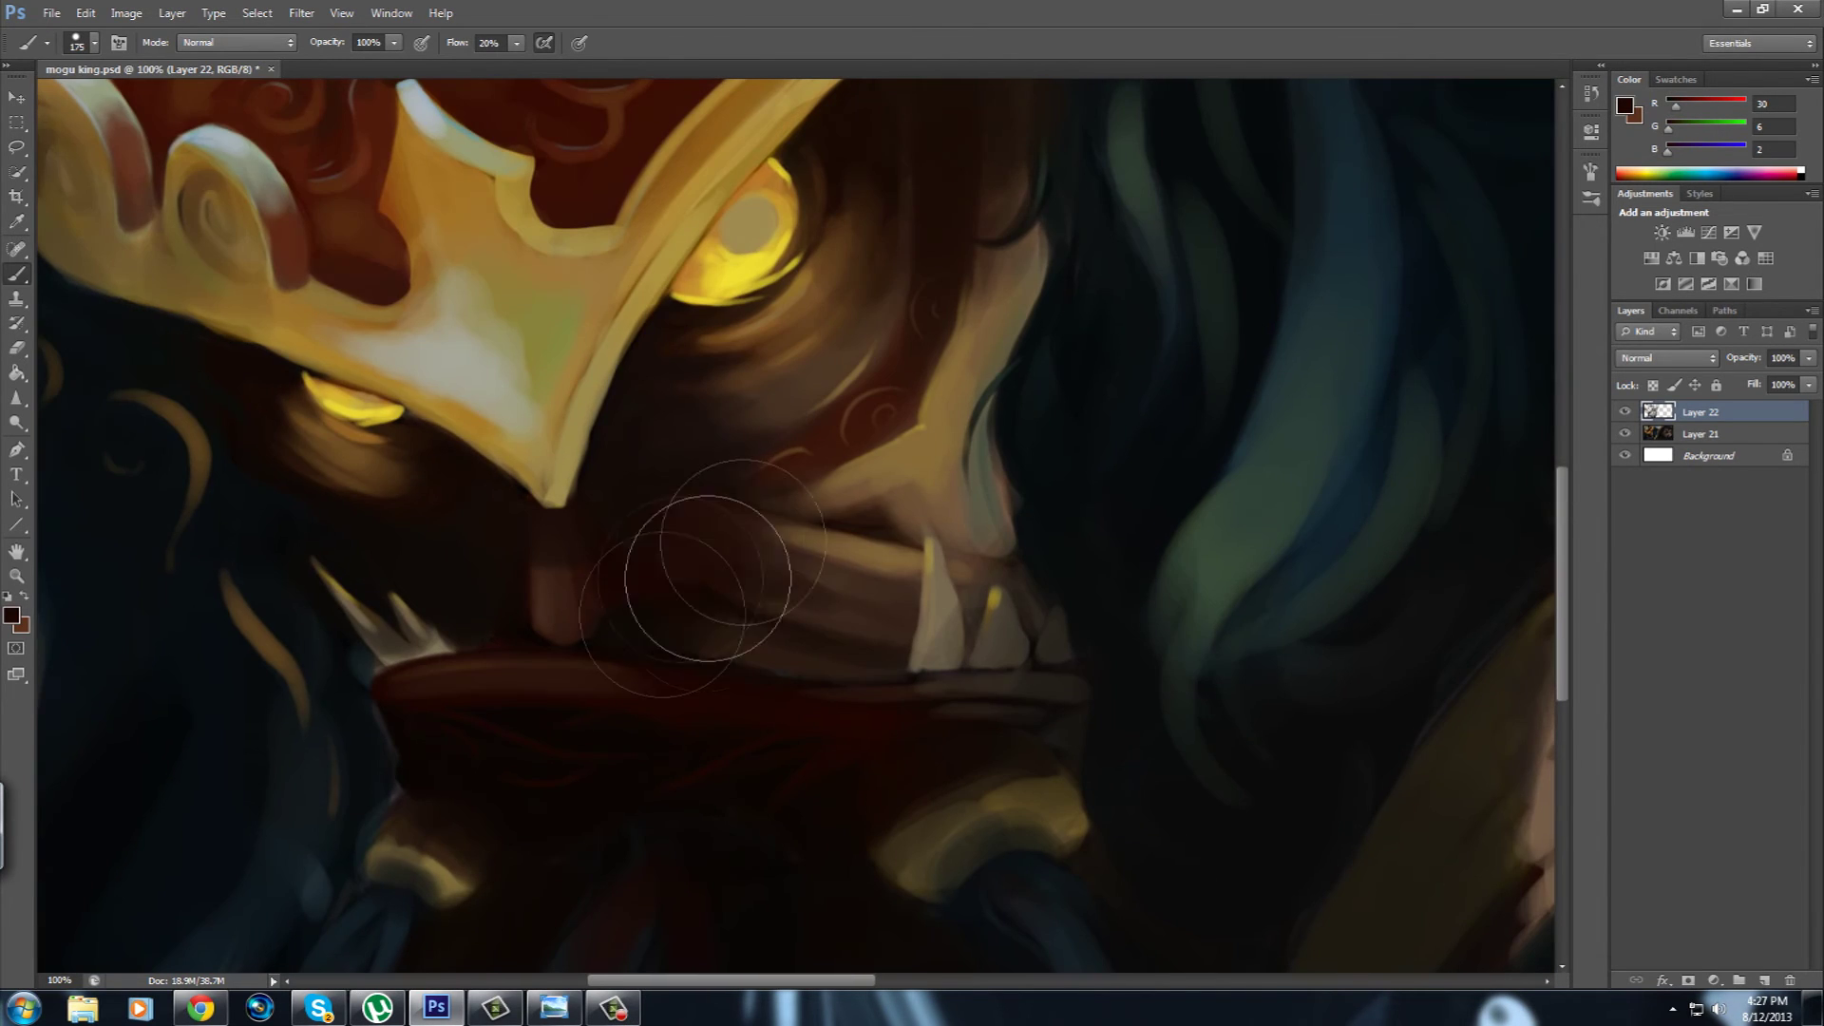
Sample gold, pale gold and dark gold from the mask and helmet with a larger brush.
scroll(834, 589, up, 1)
alt+click(902, 658)
scroll(712, 611, up, 3)
scroll(712, 611, left, 2)
alt+click(546, 475)
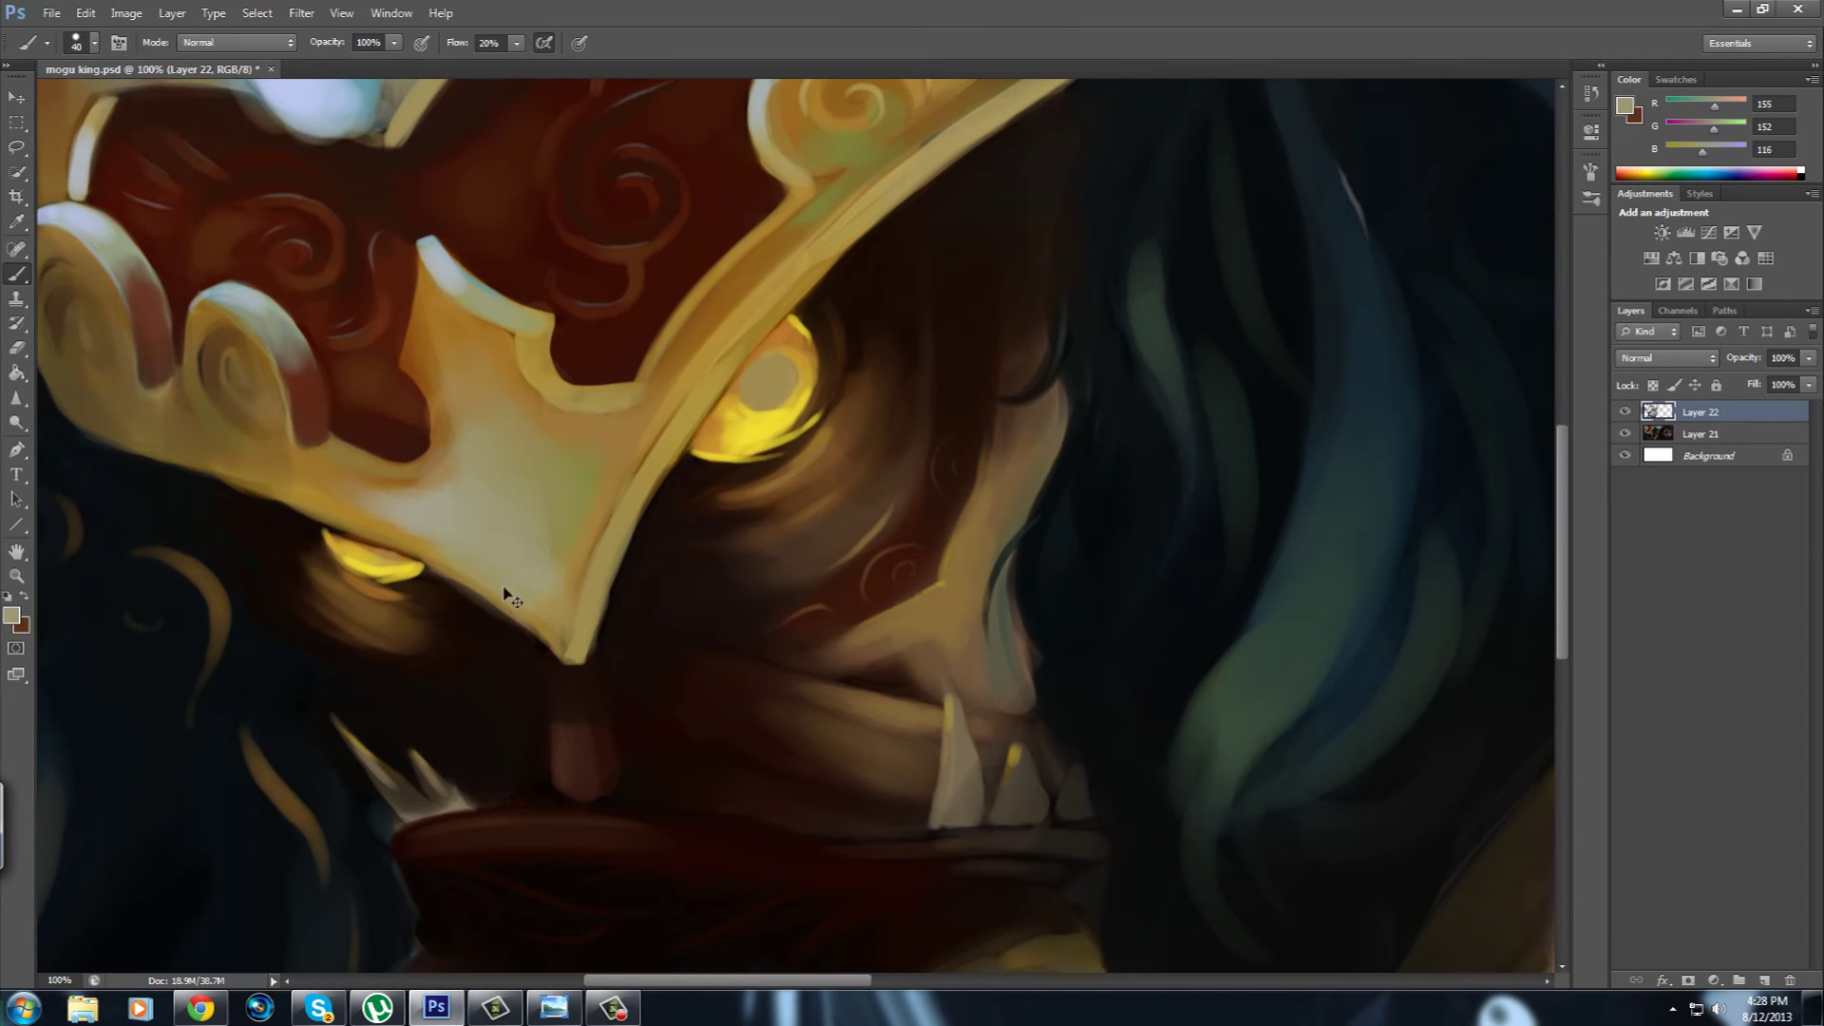
scroll(586, 474, up, 3)
scroll(586, 474, left, 5)
key(bracketright)
key(bracketright)
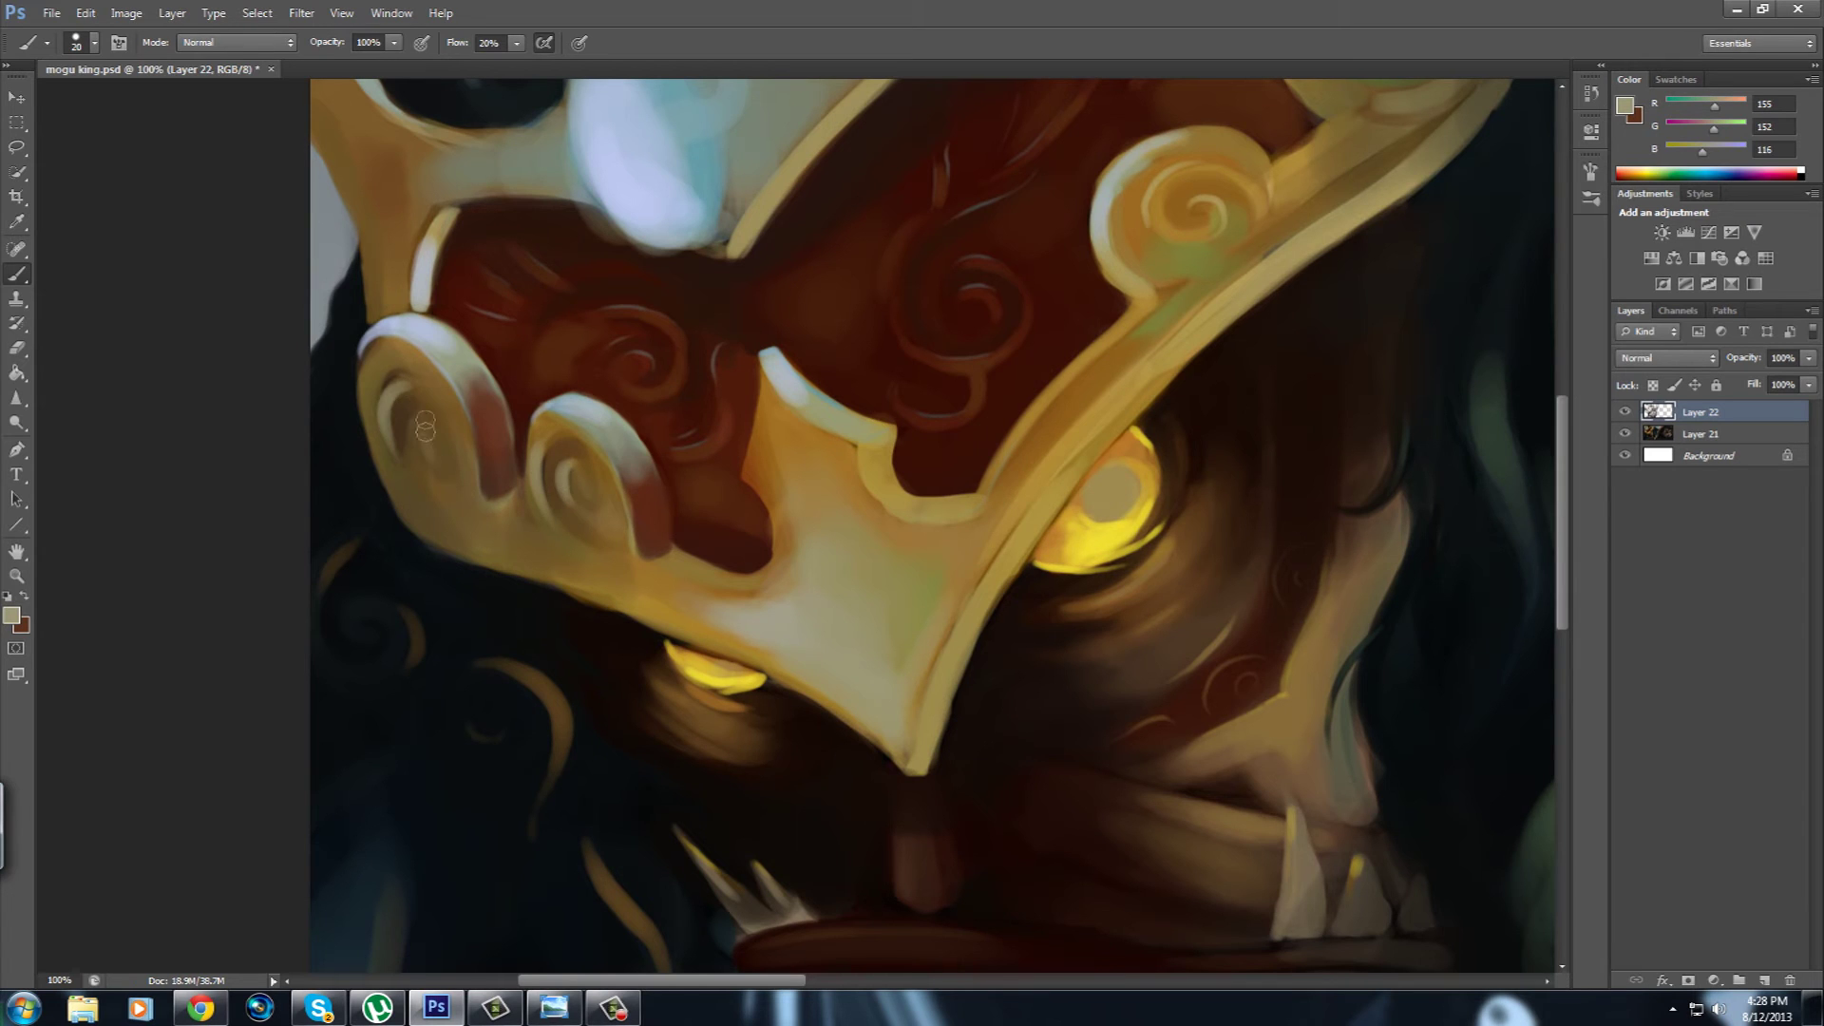
alt+click(362, 380)
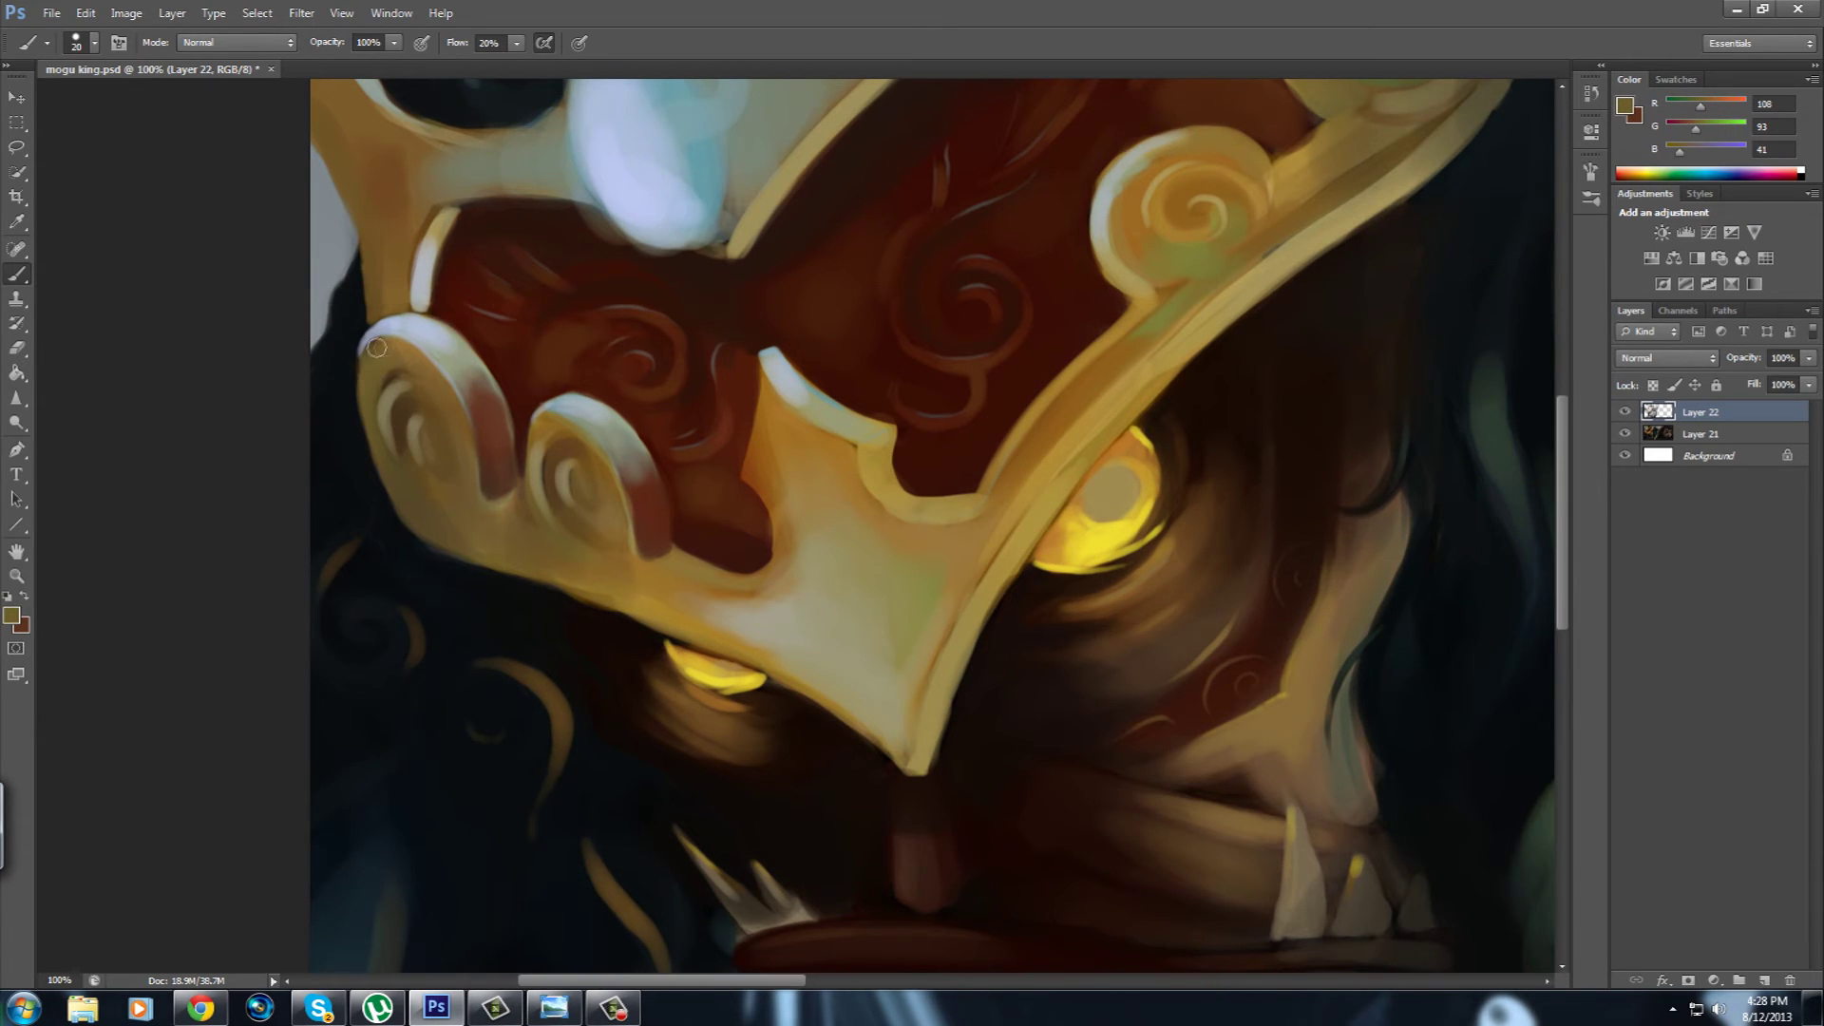
Sample dark teal from the hair on the face's right side and save the painting.
drag(757, 763, 720, 783)
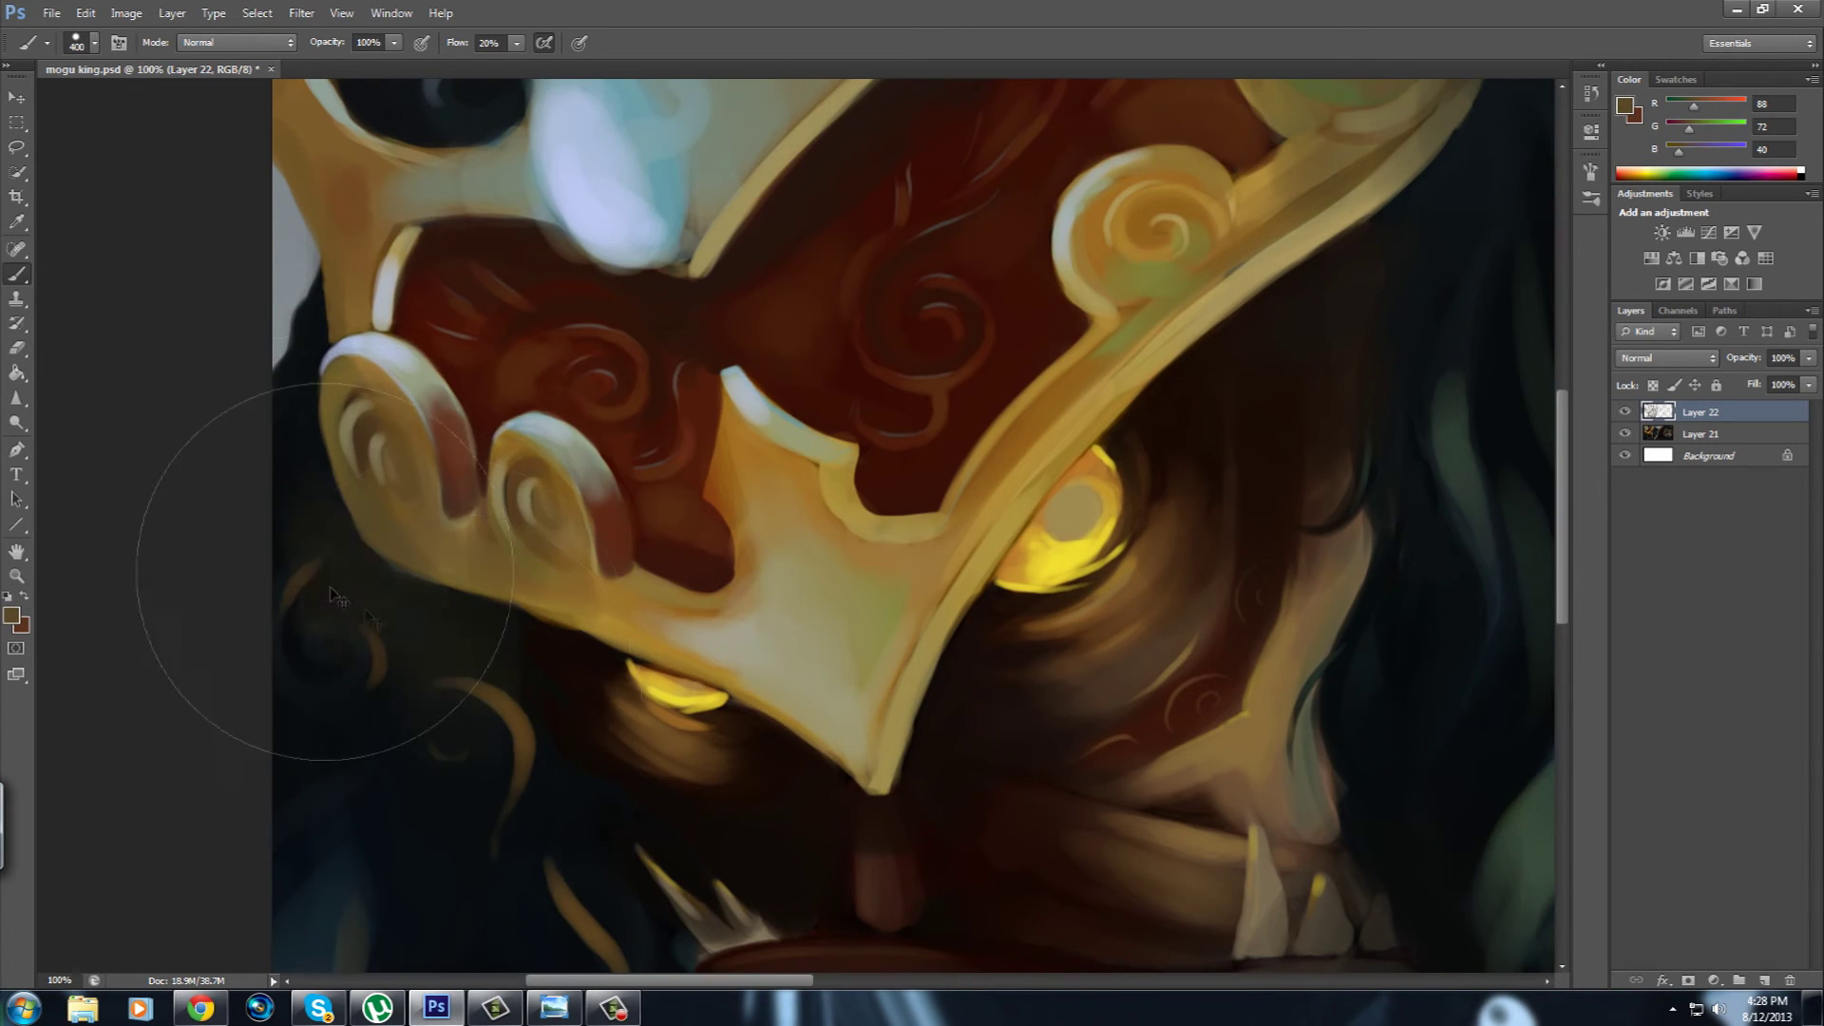
drag(595, 818, 647, 618)
drag(824, 703, 701, 495)
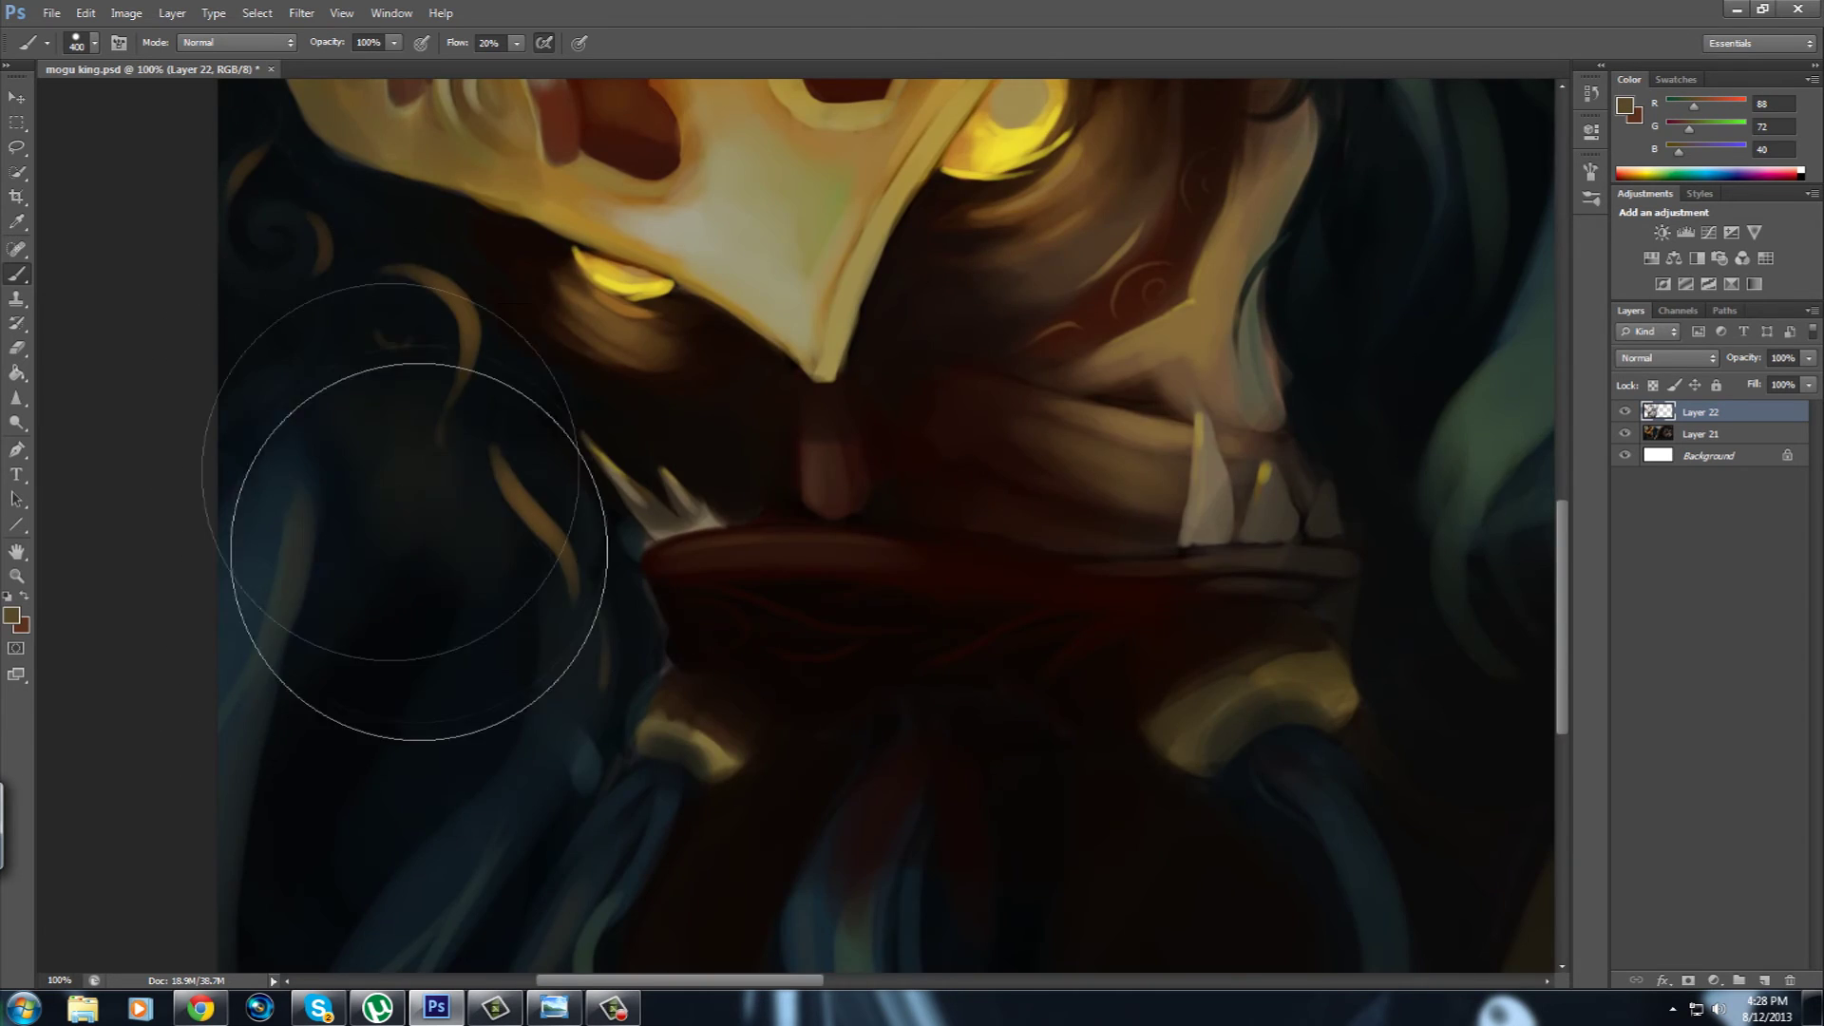
drag(1330, 190, 978, 481)
alt+click(922, 606)
mouse_move(1084, 758)
mouse_down()
mouse_move(921, 606)
mouse_move(869, 705)
mouse_up()
key(ctrl+s)
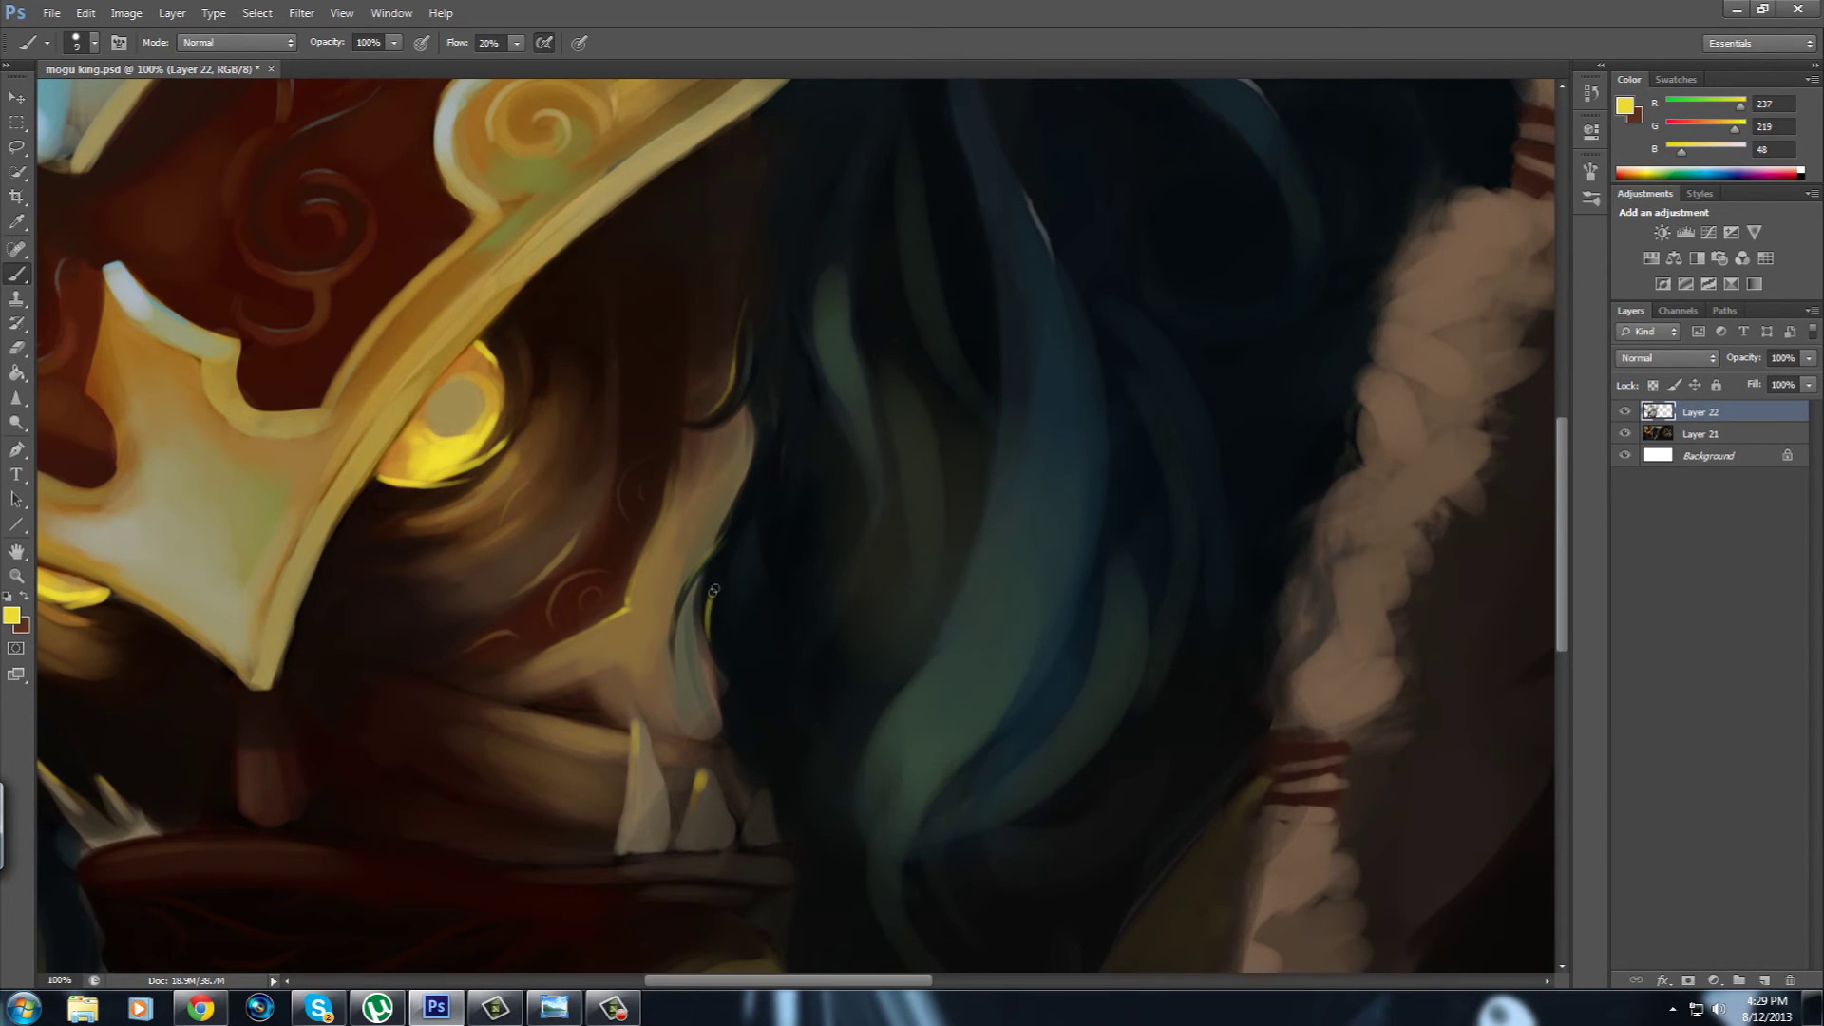
Inspect the mouth and tusk at 200%, then zoom back out to the whole painting.
drag(710, 600, 699, 733)
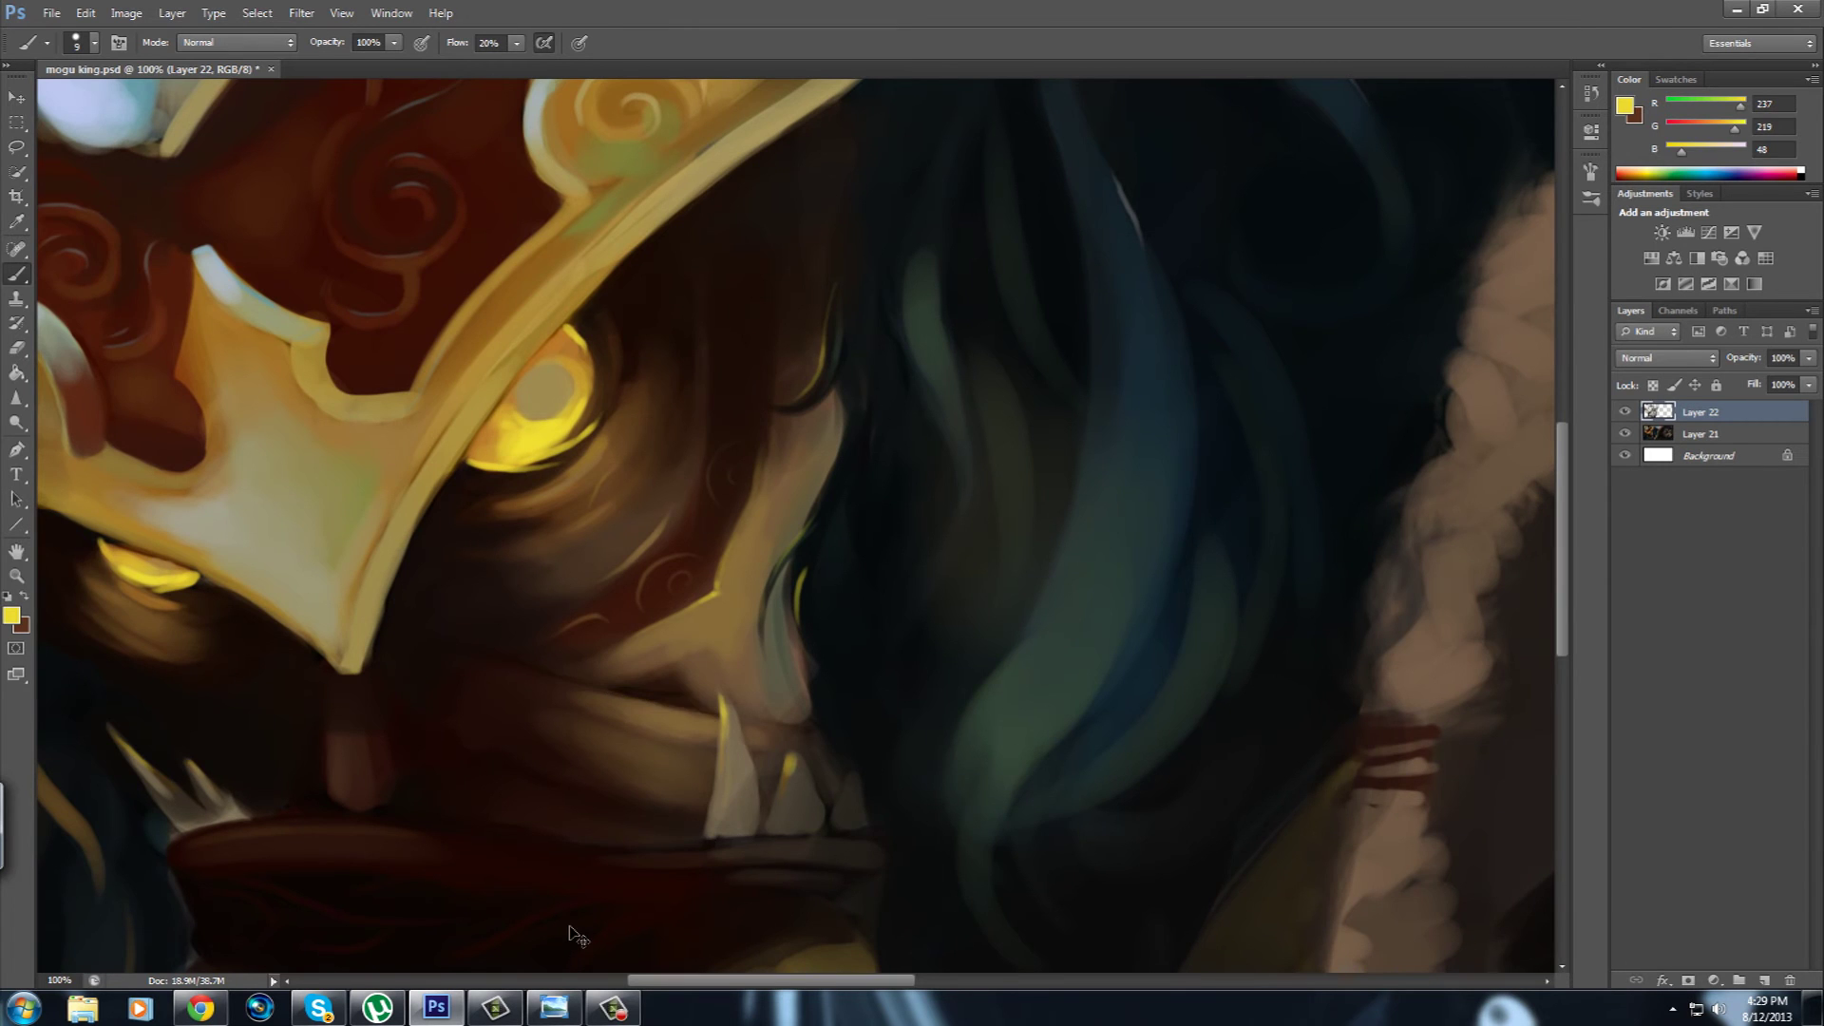
key(ctrl+plus)
drag(494, 882, 589, 644)
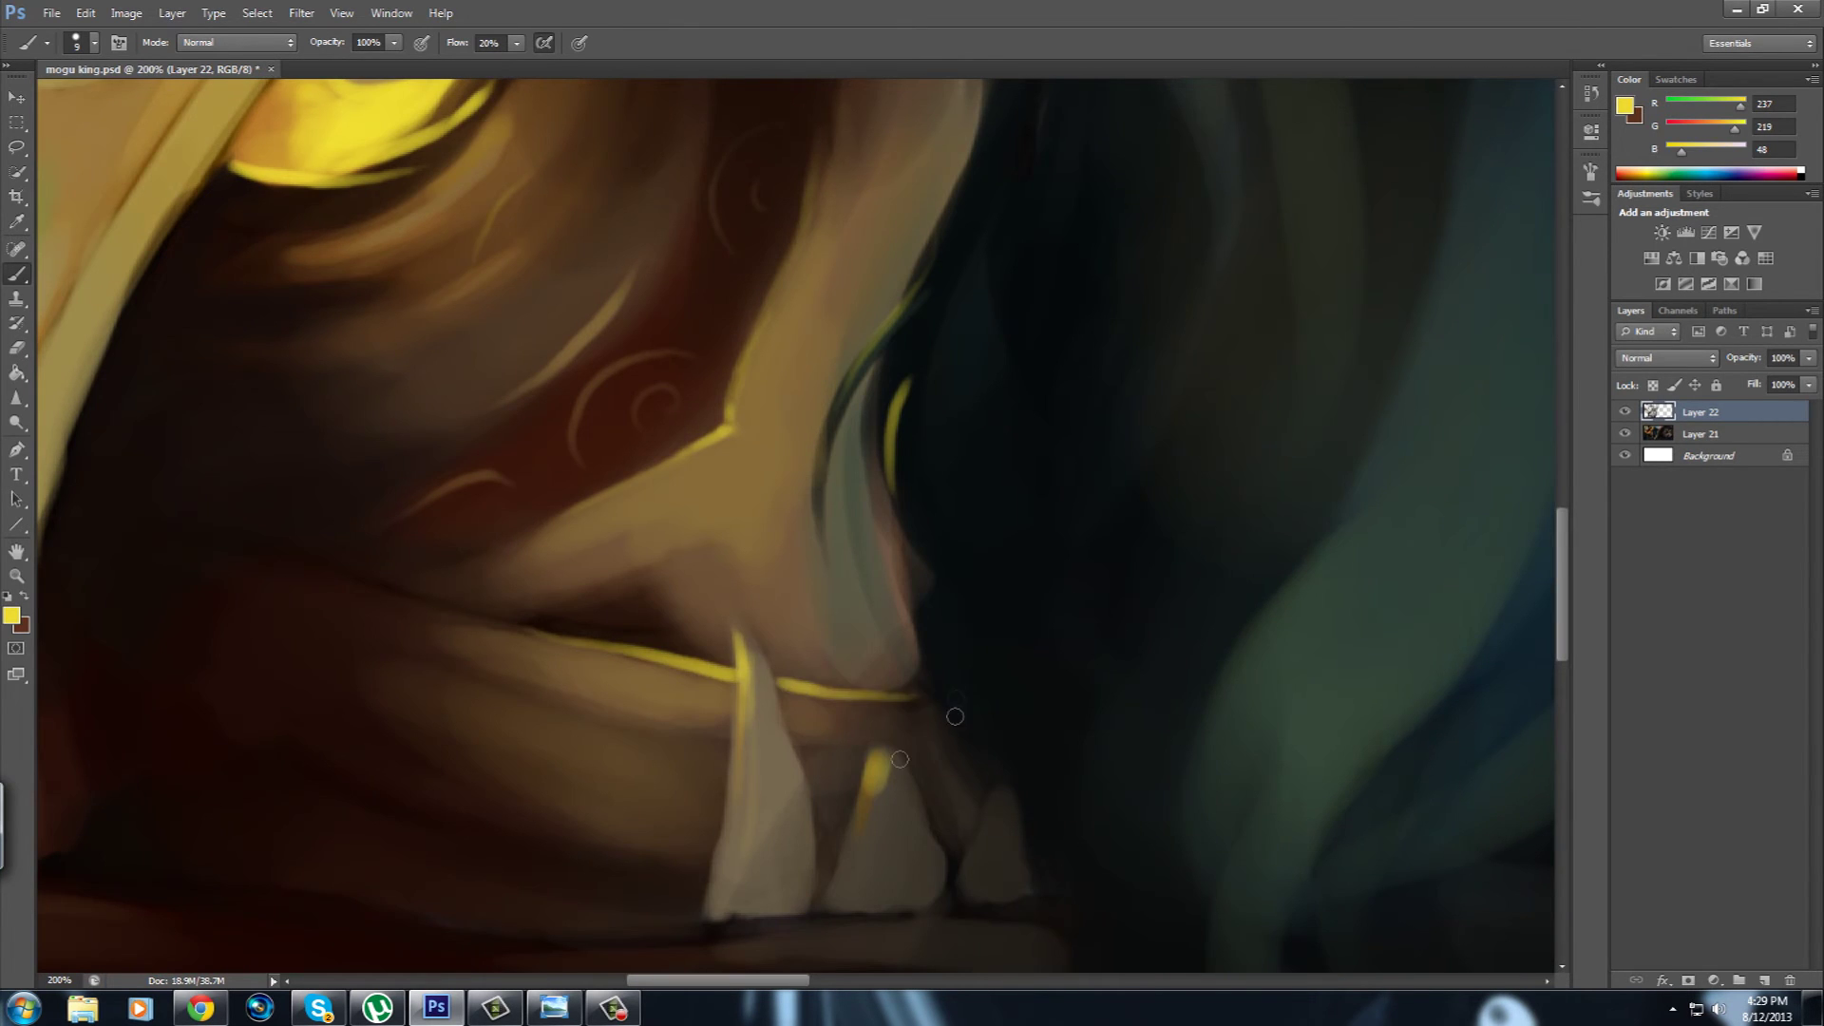
key(ctrl+minus)
key(ctrl+minus)
key(ctrl+minus)
key(ctrl+minus)
key(ctrl+minus)
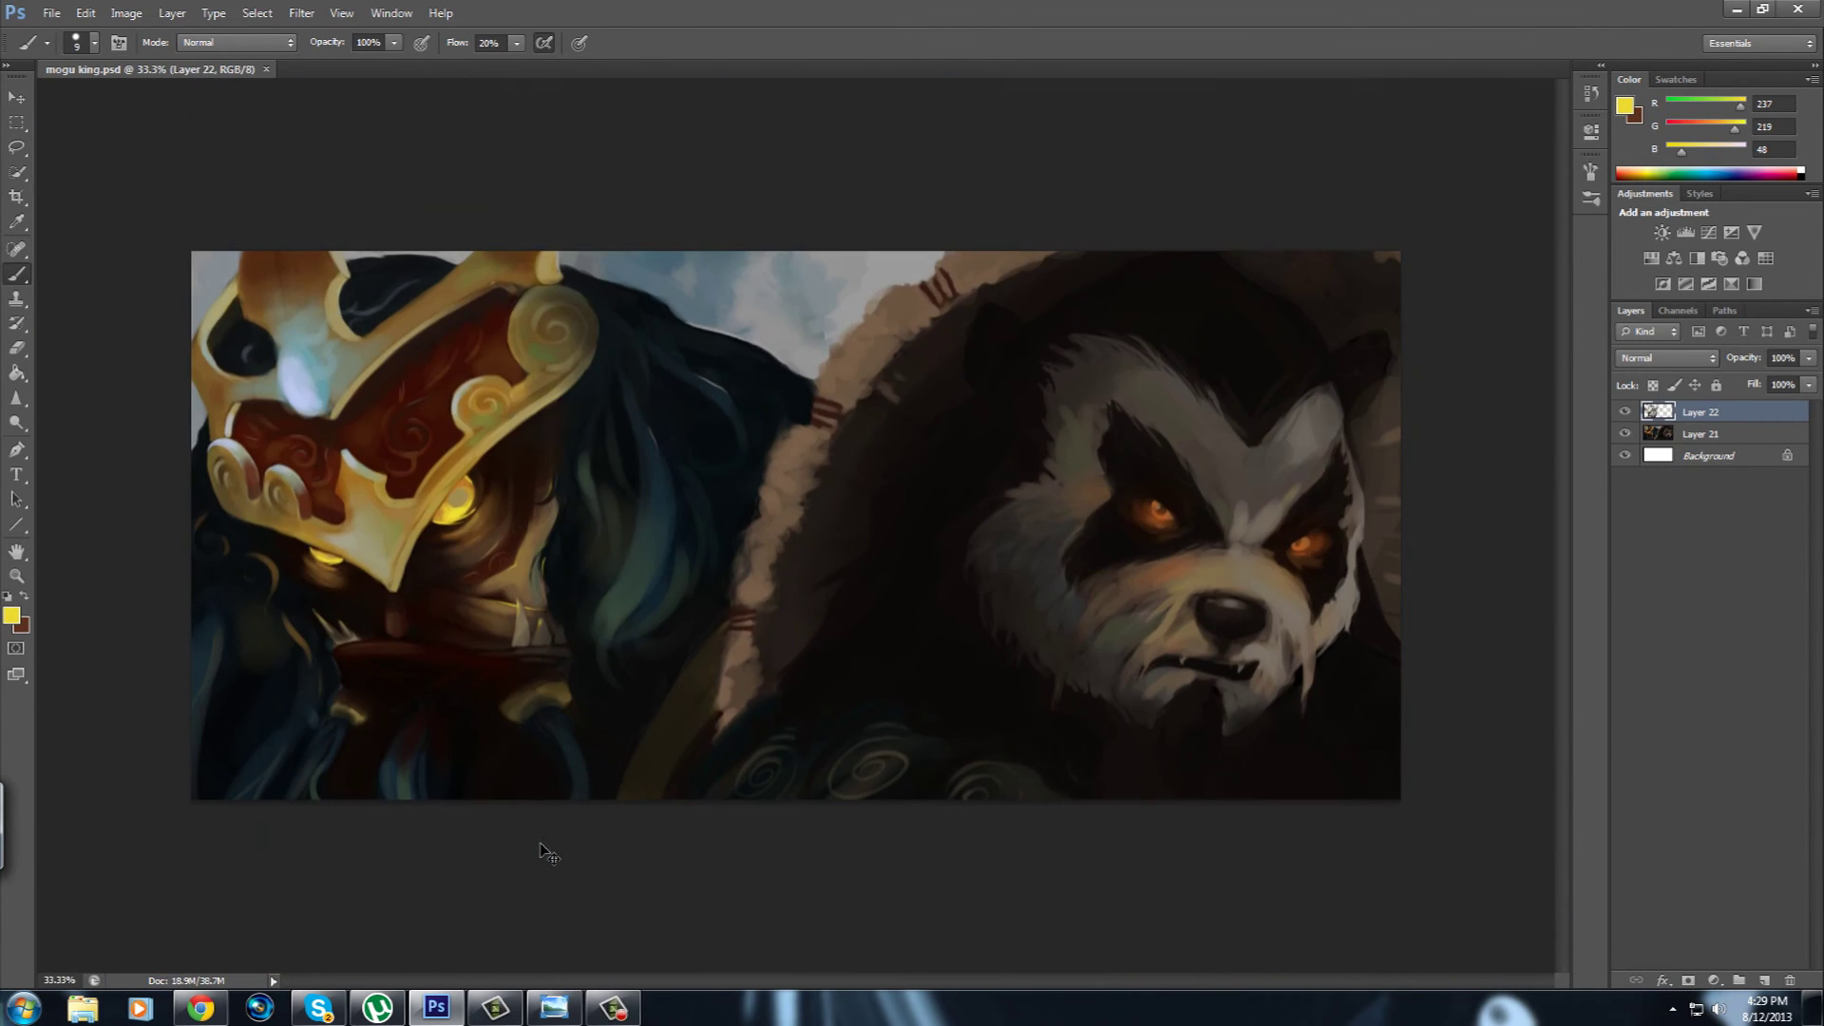
Zoom to 66.7% on the crown and deepen the mask's red with sampled crown gold.
key(ctrl+plus)
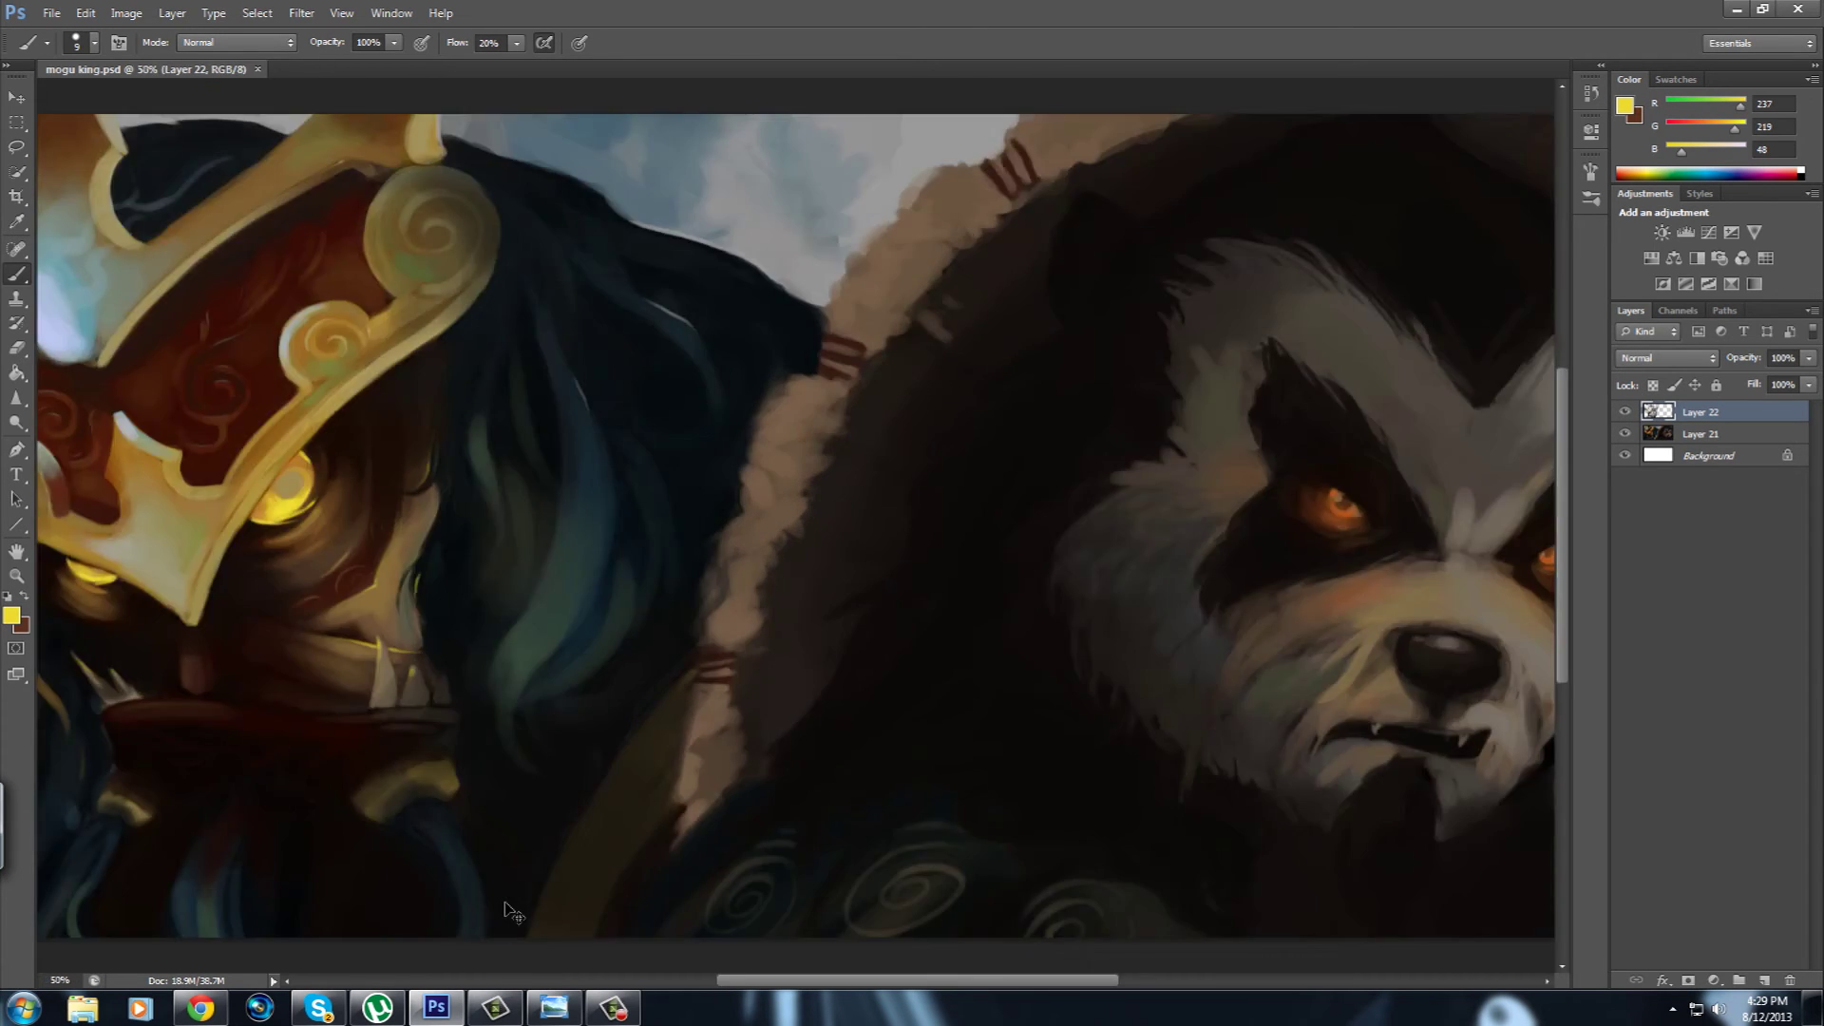
key(ctrl+plus)
alt+click(654, 437)
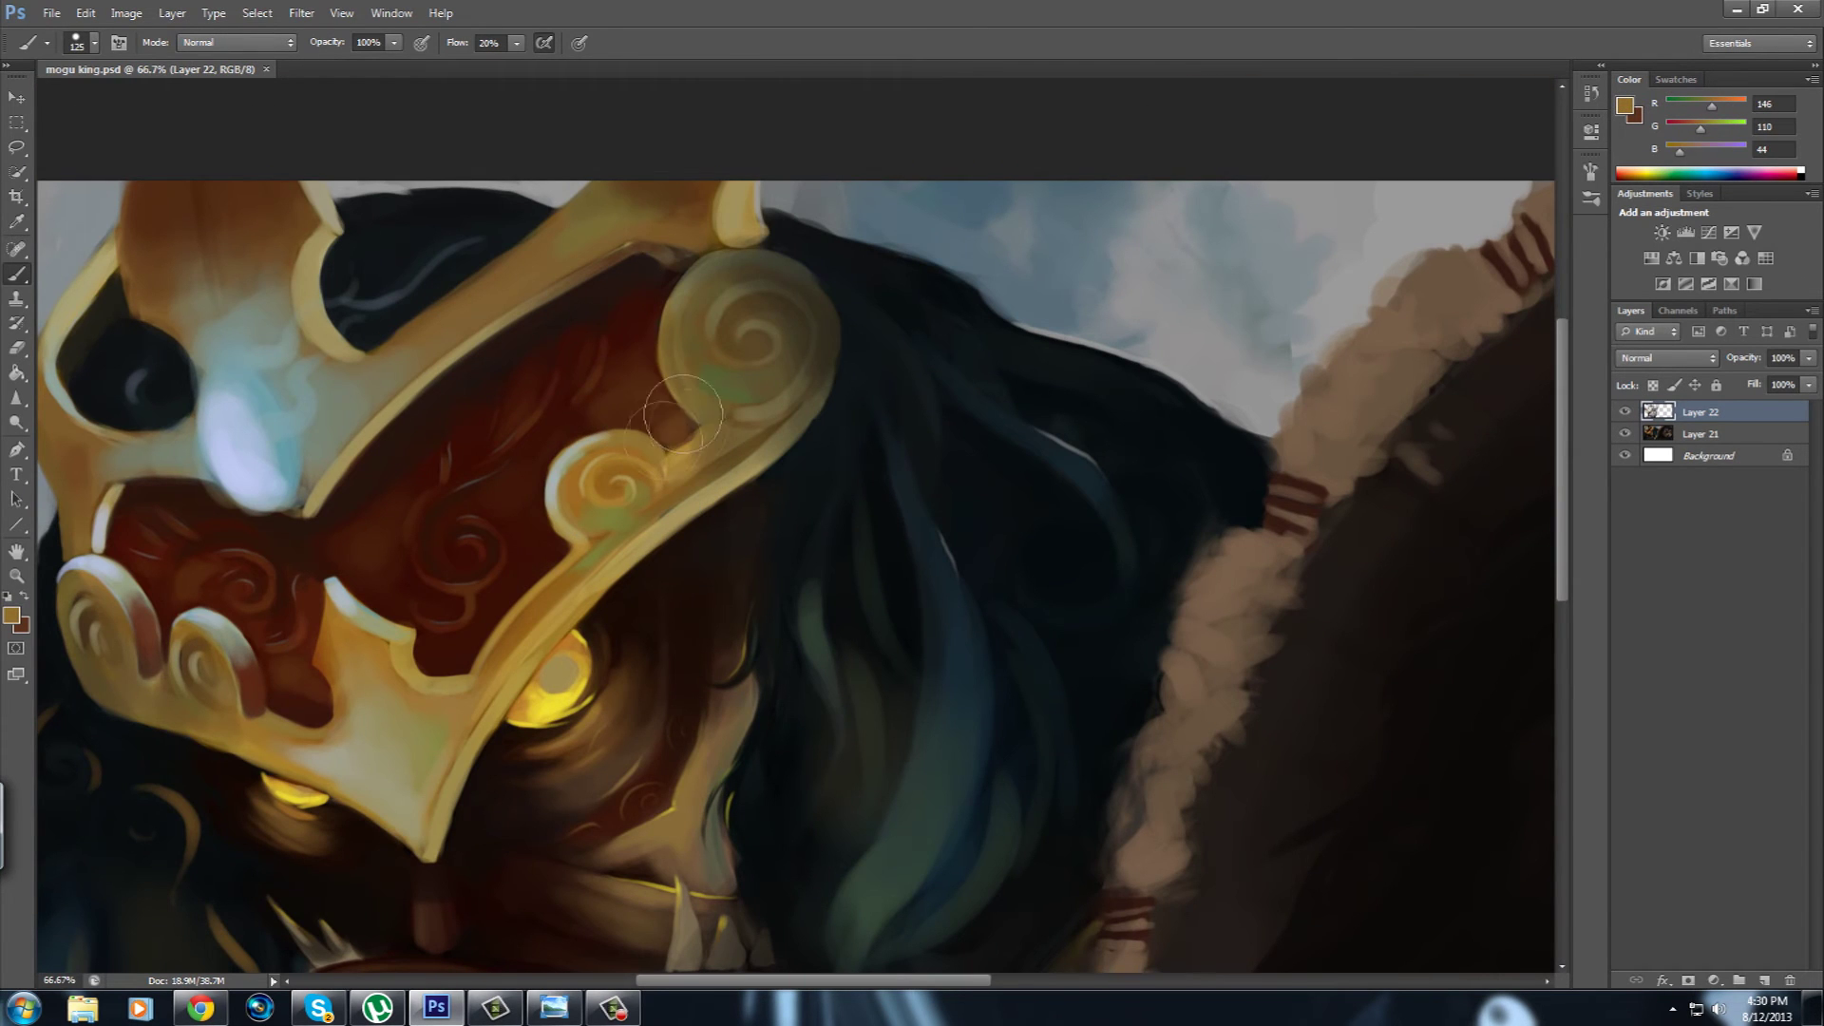
drag(589, 416, 591, 420)
alt+click(588, 466)
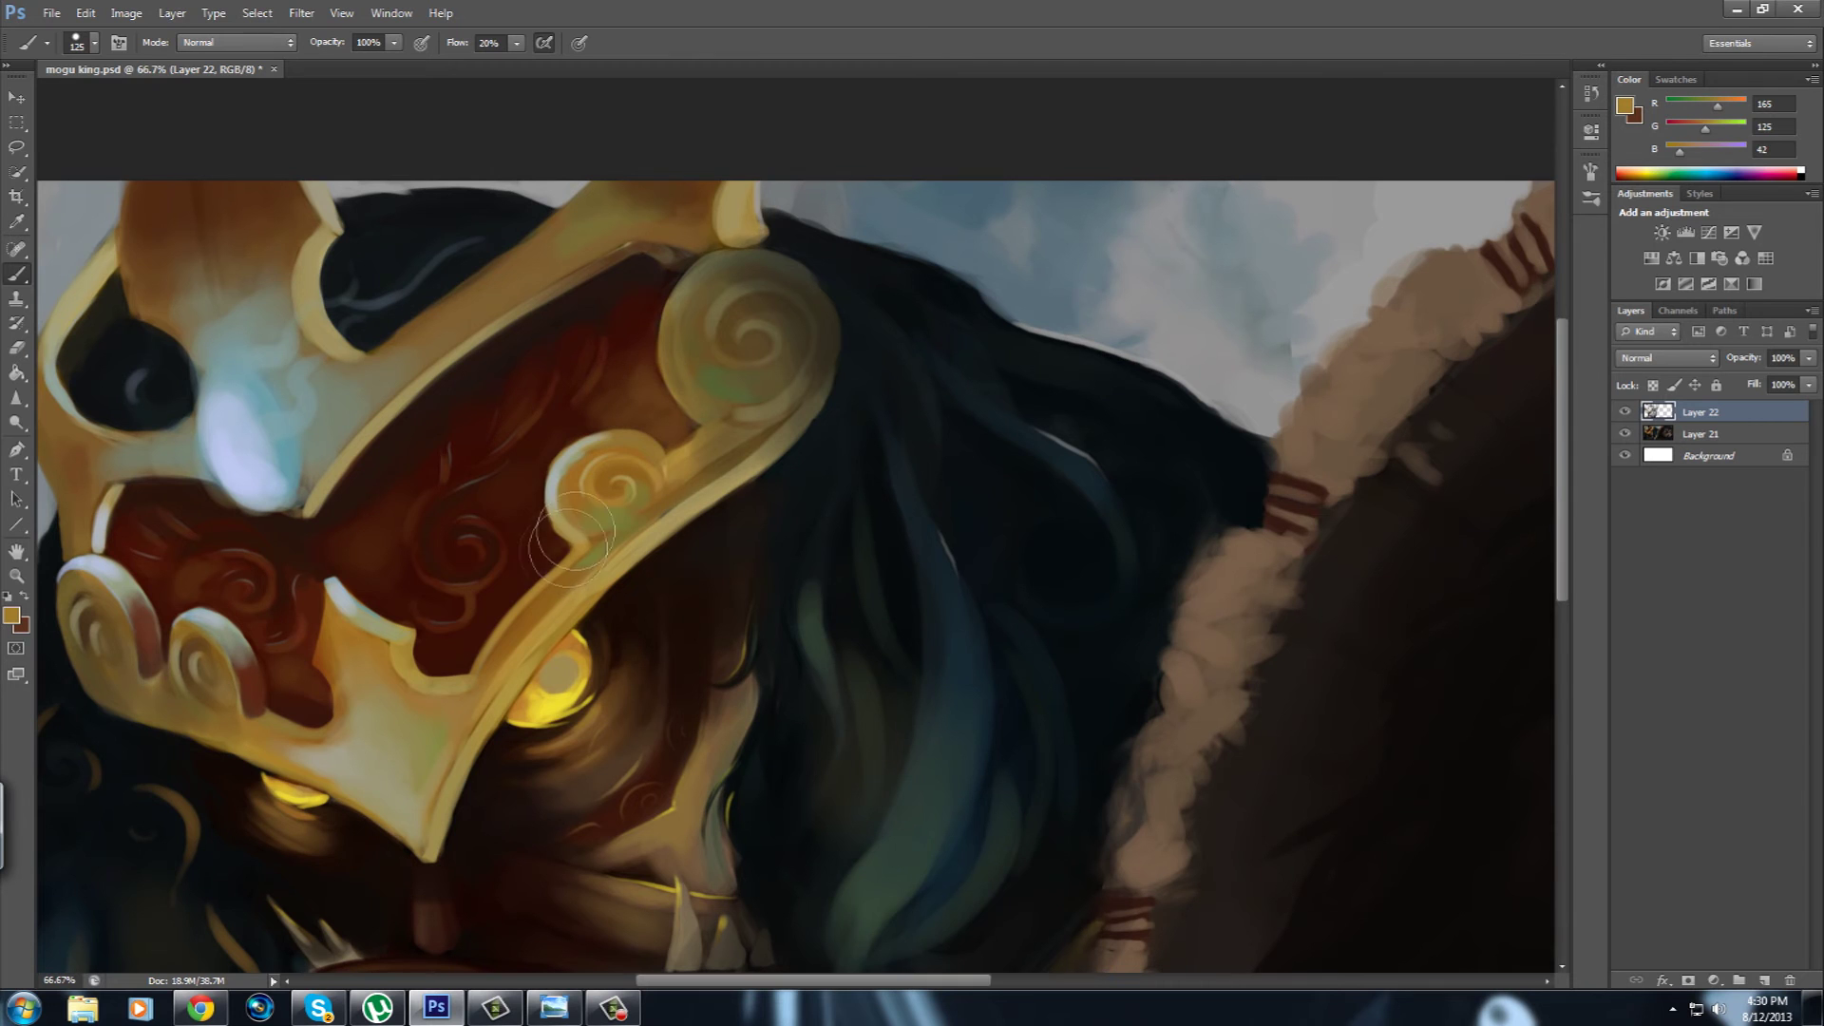
drag(568, 563, 710, 491)
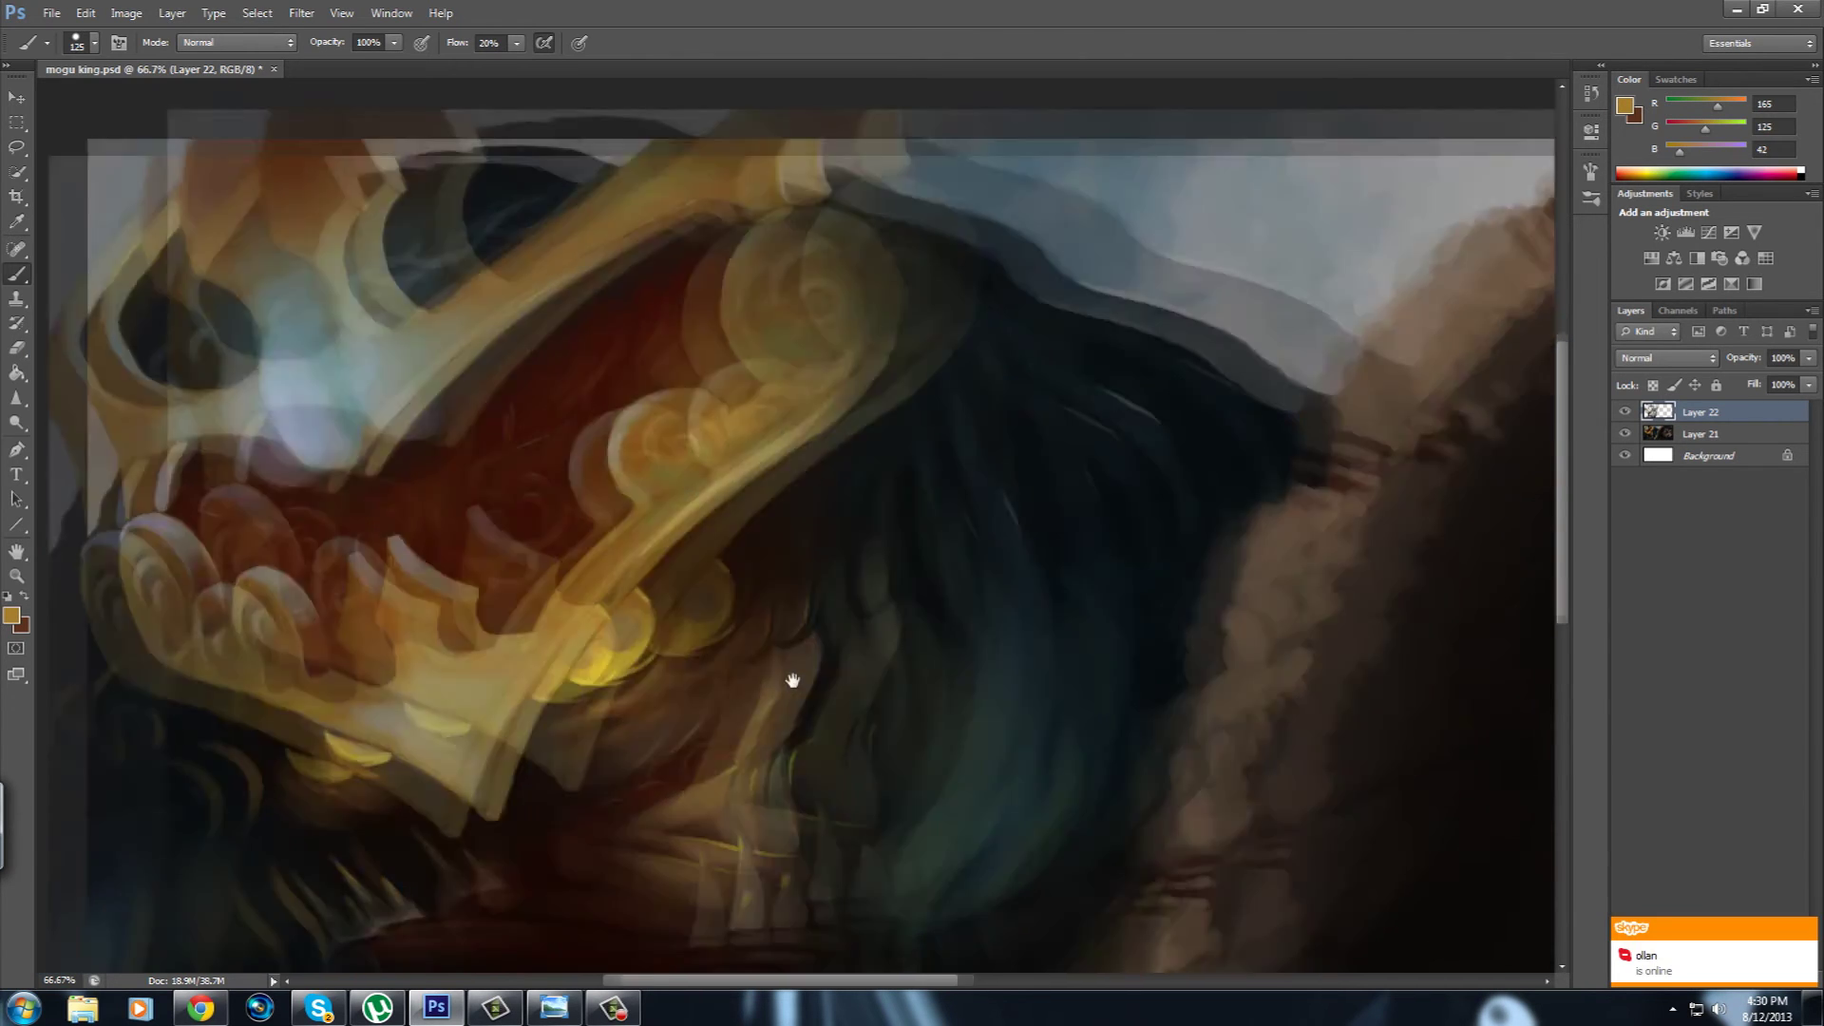
Brighten the light blue forehead glow, dab bright yellow on the eye glow, and add a new layer.
alt+click(390, 369)
drag(389, 369, 427, 285)
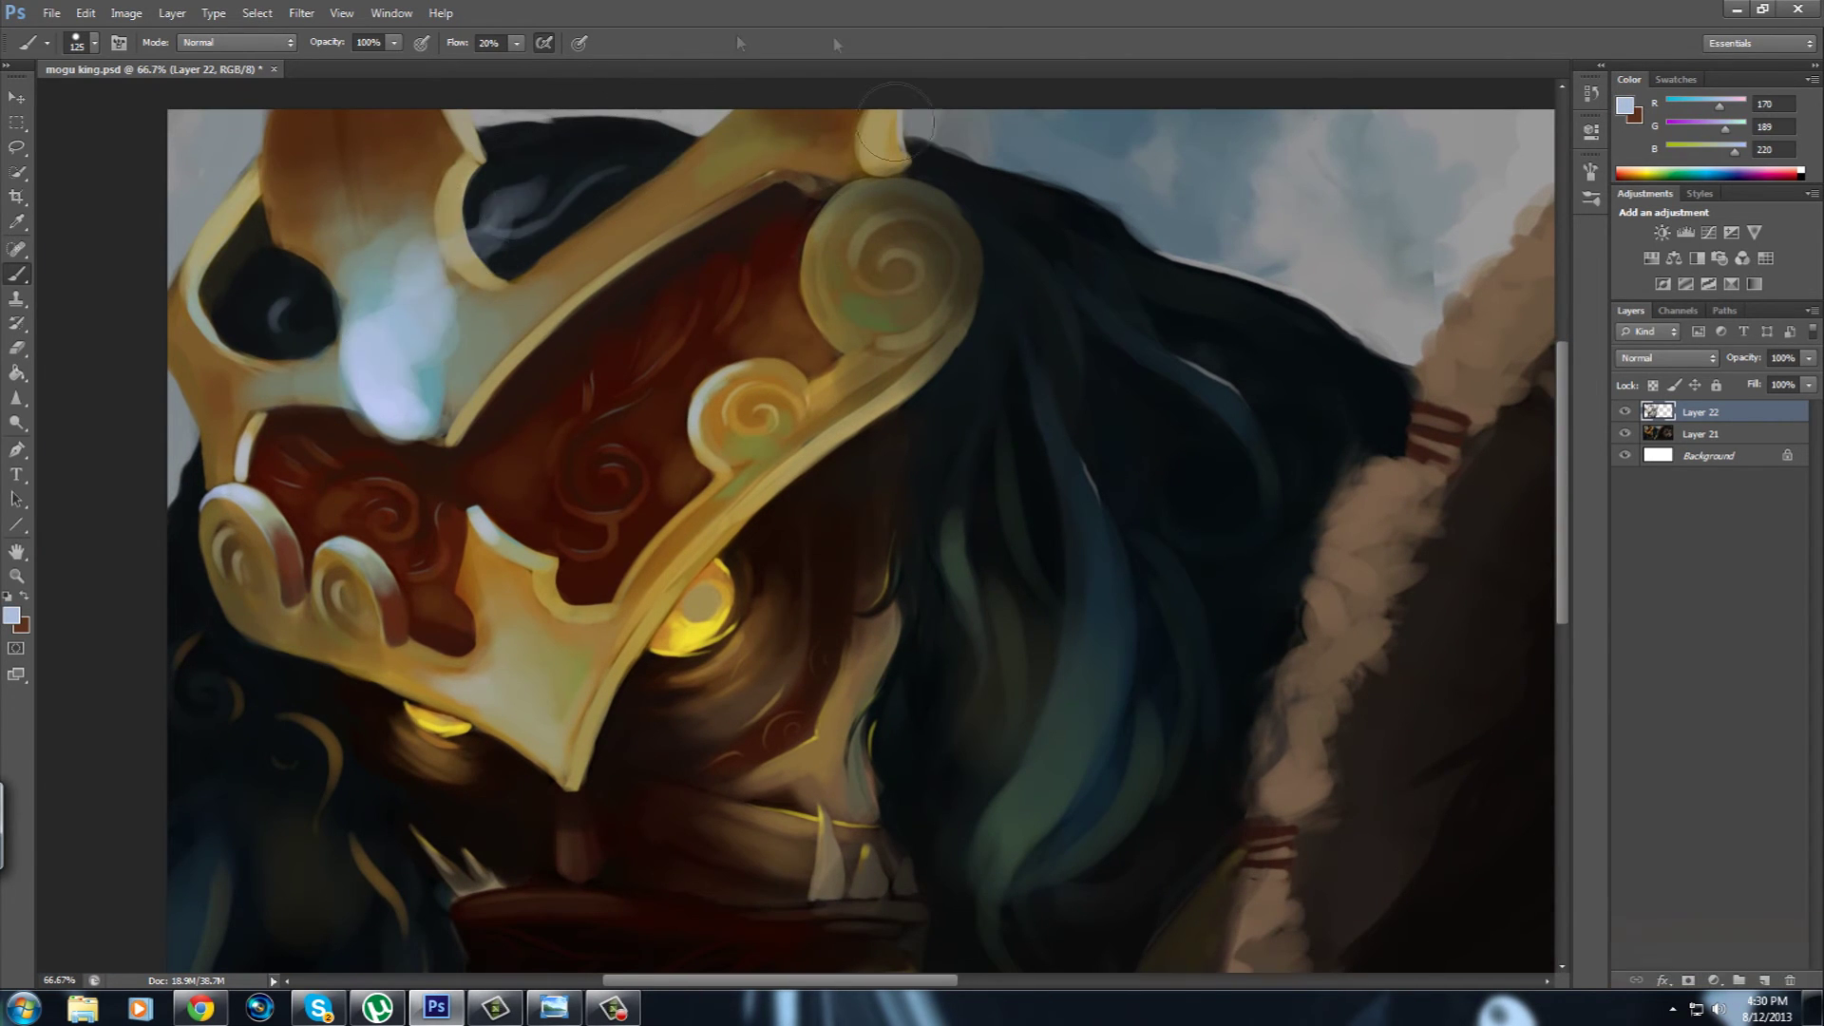
drag(532, 532, 504, 352)
alt+click(693, 392)
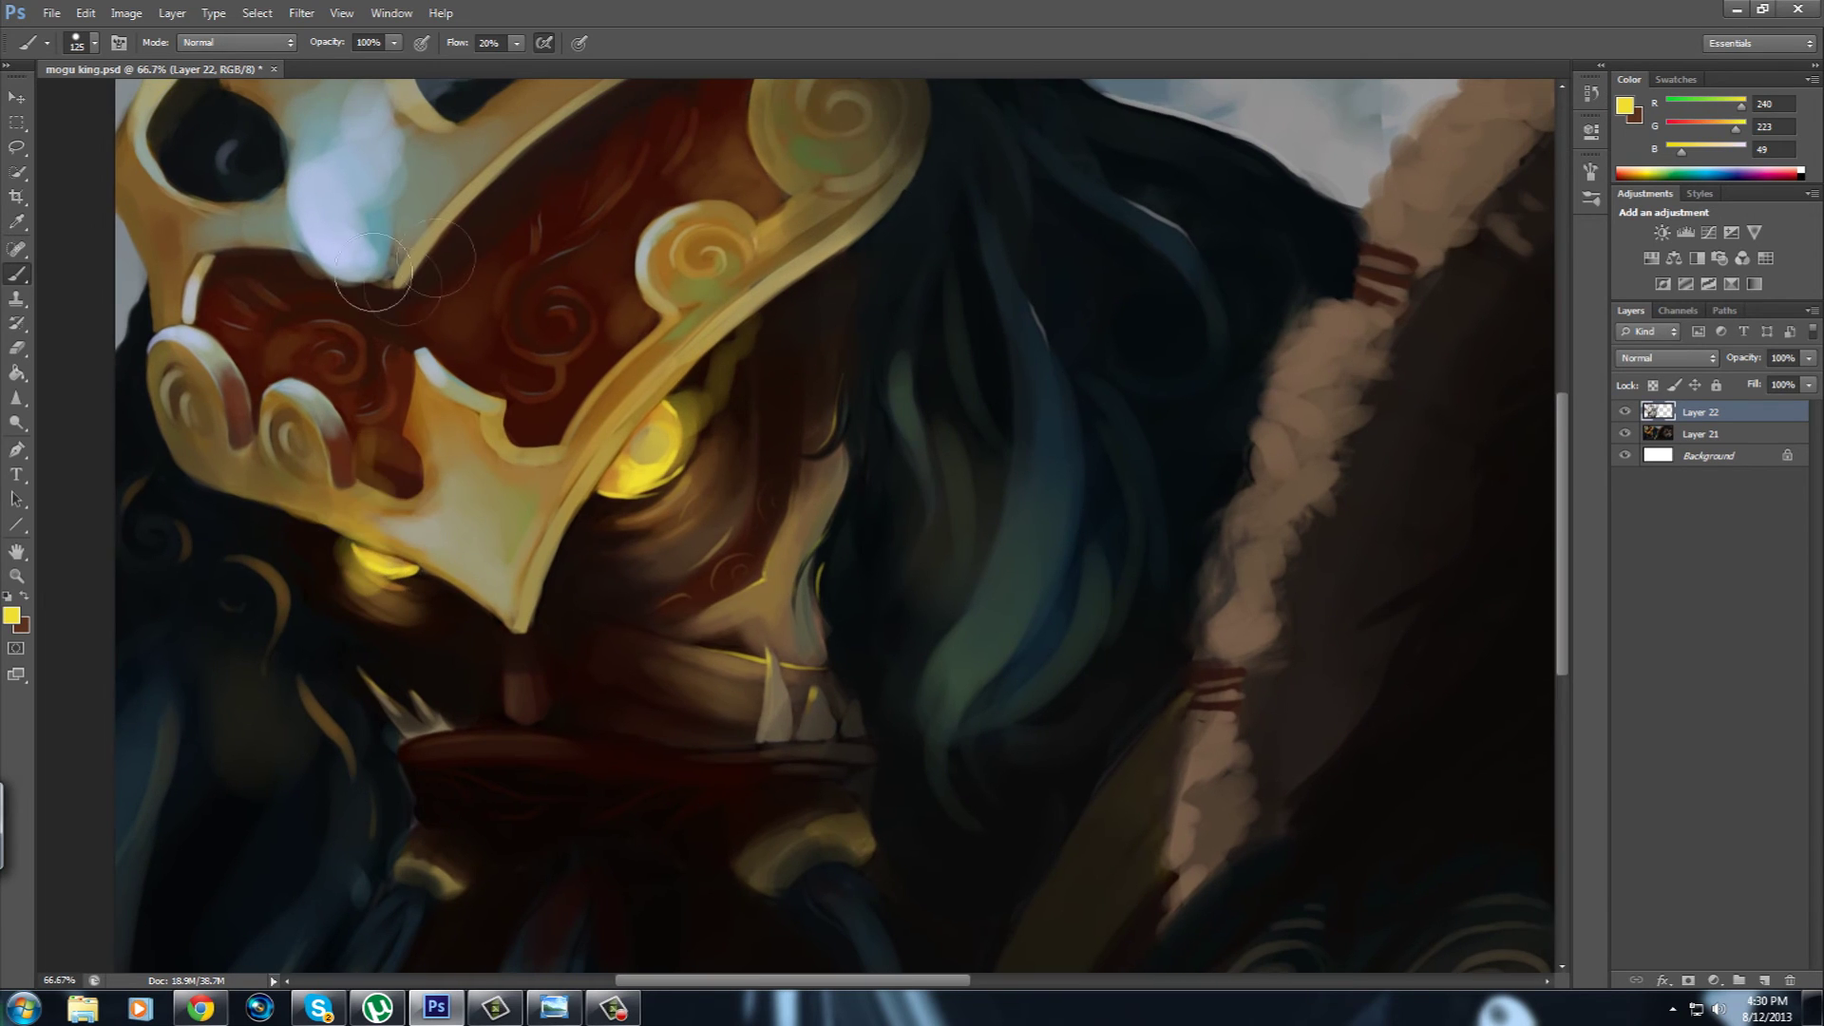
key(ctrl+minus)
key(ctrl+minus)
click(1624, 411)
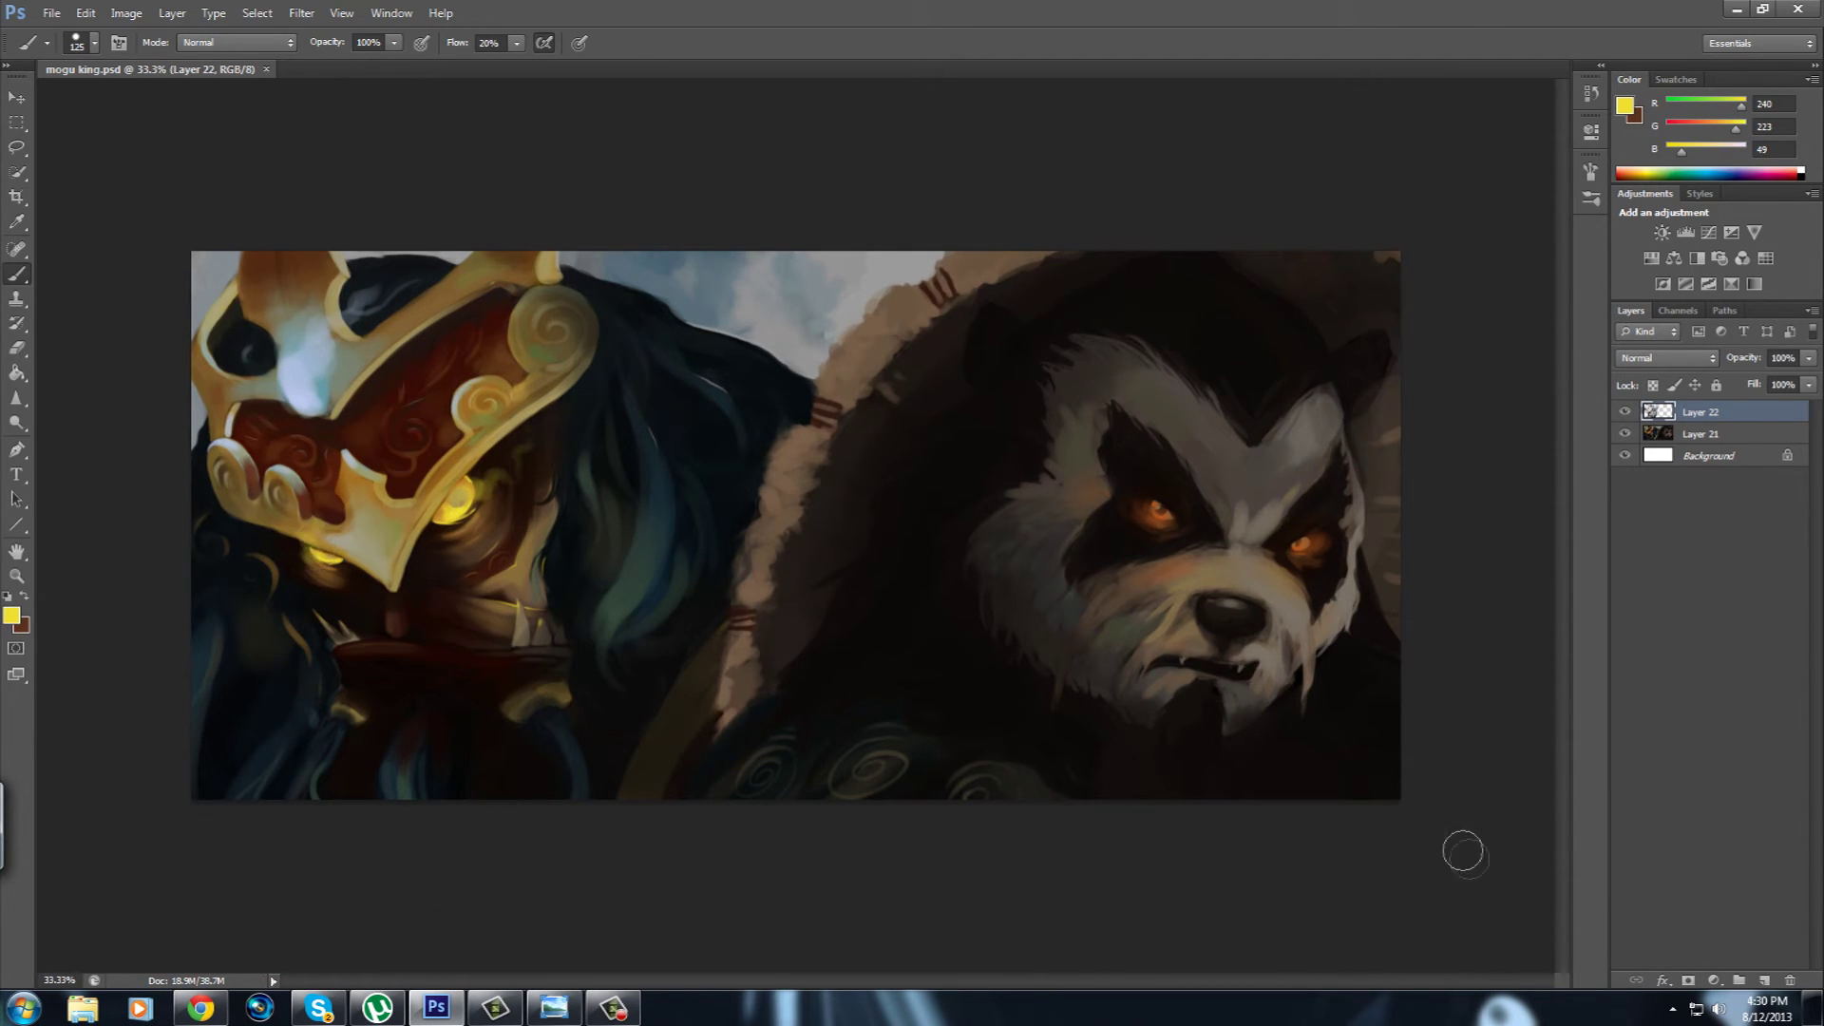
click(1764, 980)
Set the new layer to Soft Light and brighten the left eye's yellow glow.
click(1667, 357)
click(1671, 608)
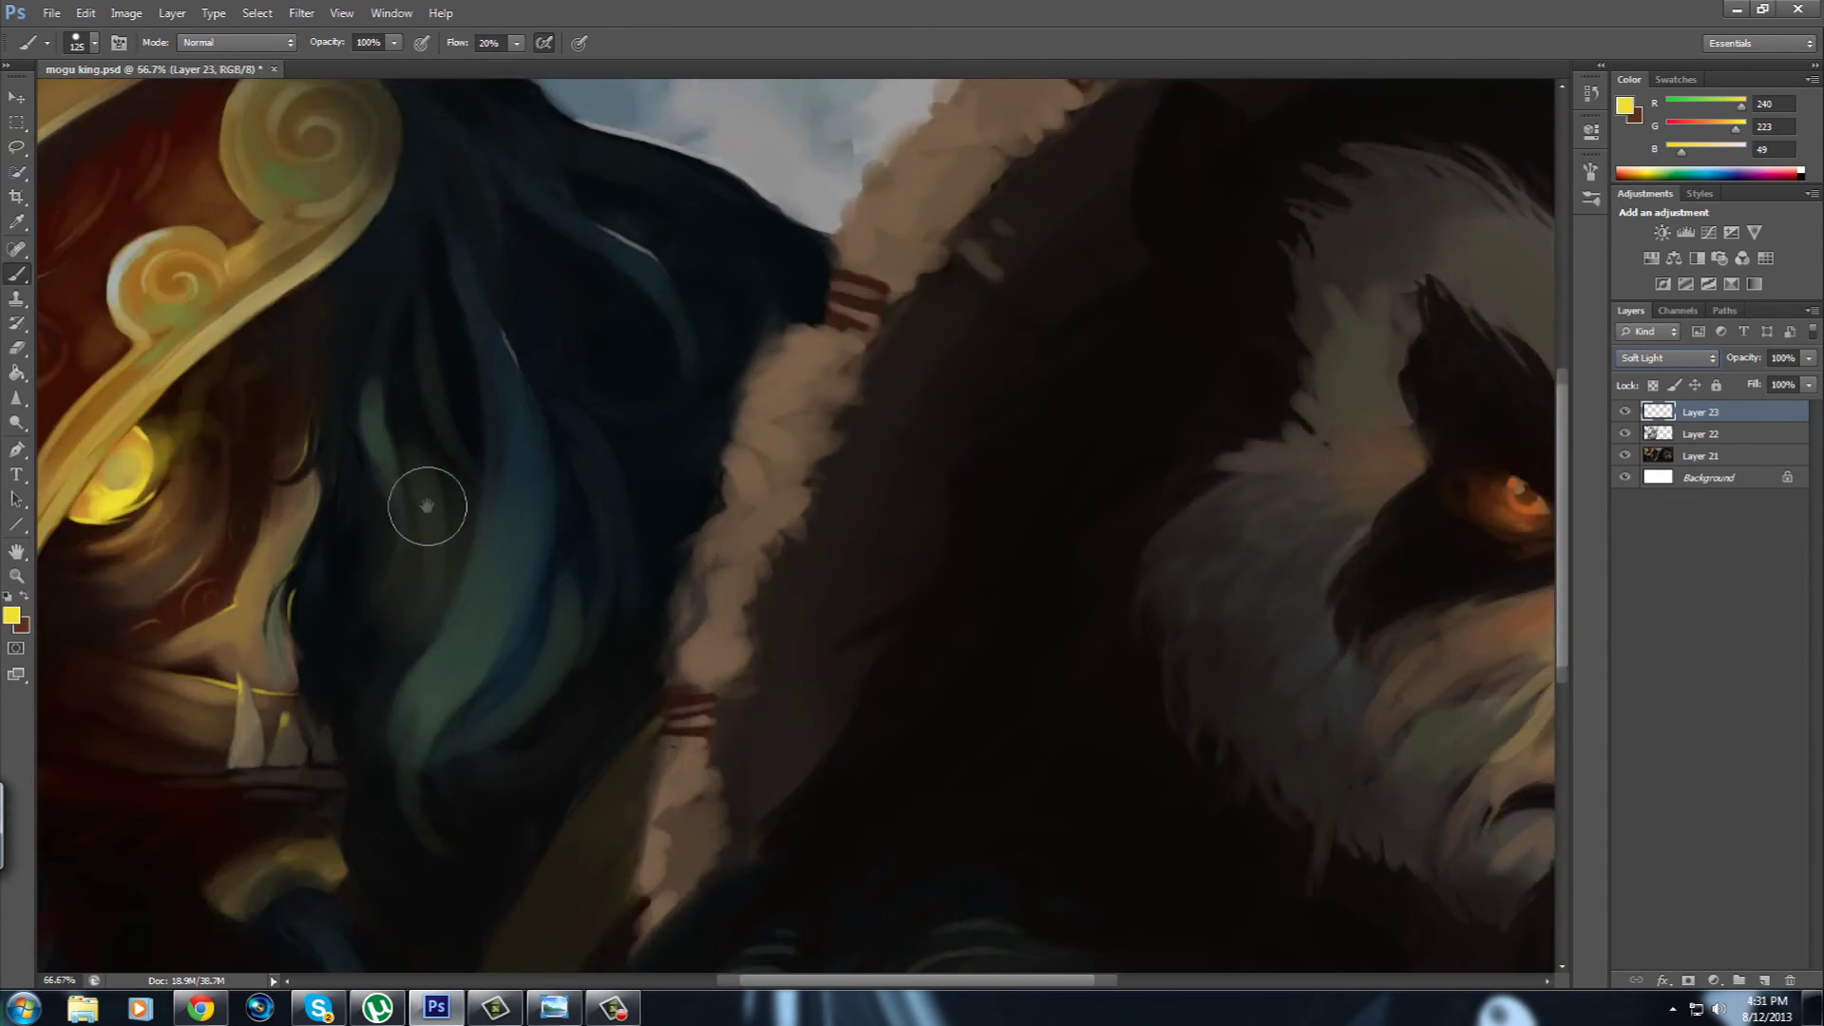
scroll(428, 513, up, 2)
drag(693, 566, 646, 504)
key(bracketright)
key(bracketright)
key(bracketright)
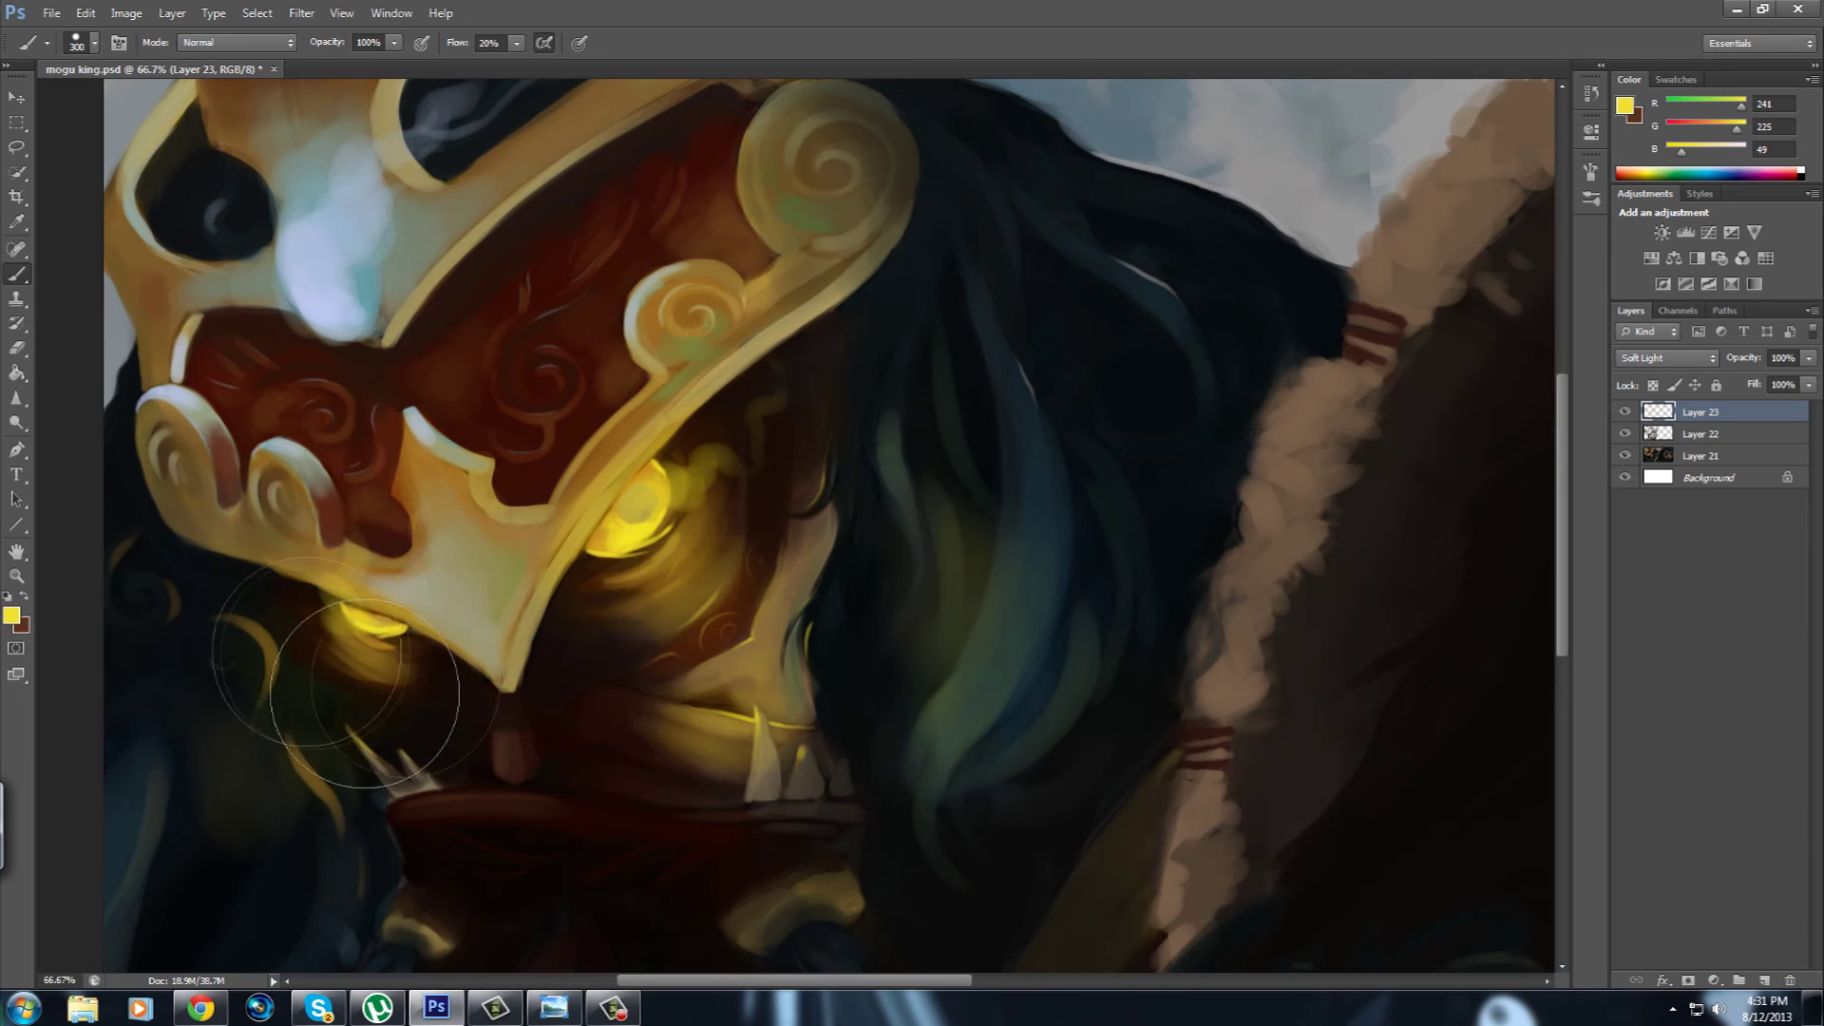
scroll(722, 807, up, 1)
Pick a brighter brown and a warm orange for accents on the mogu king's helmet.
alt+click(559, 464)
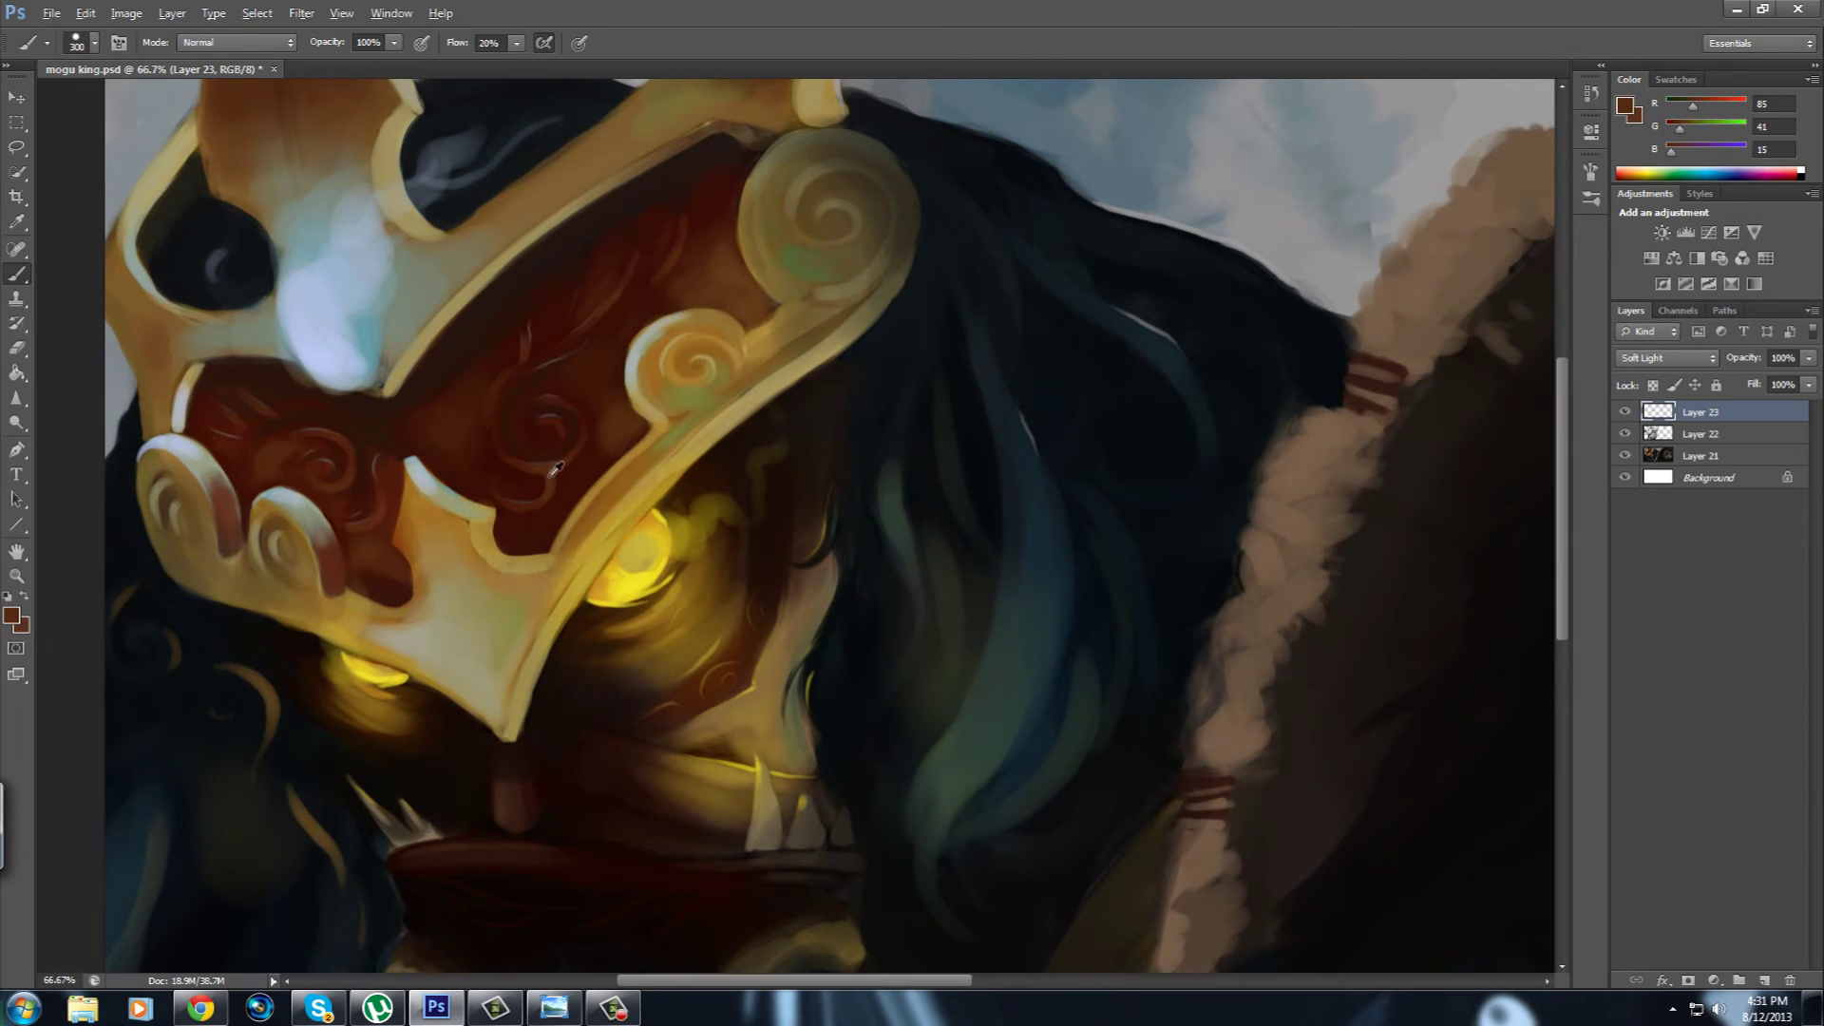
click(12, 615)
click(1136, 484)
click(1404, 354)
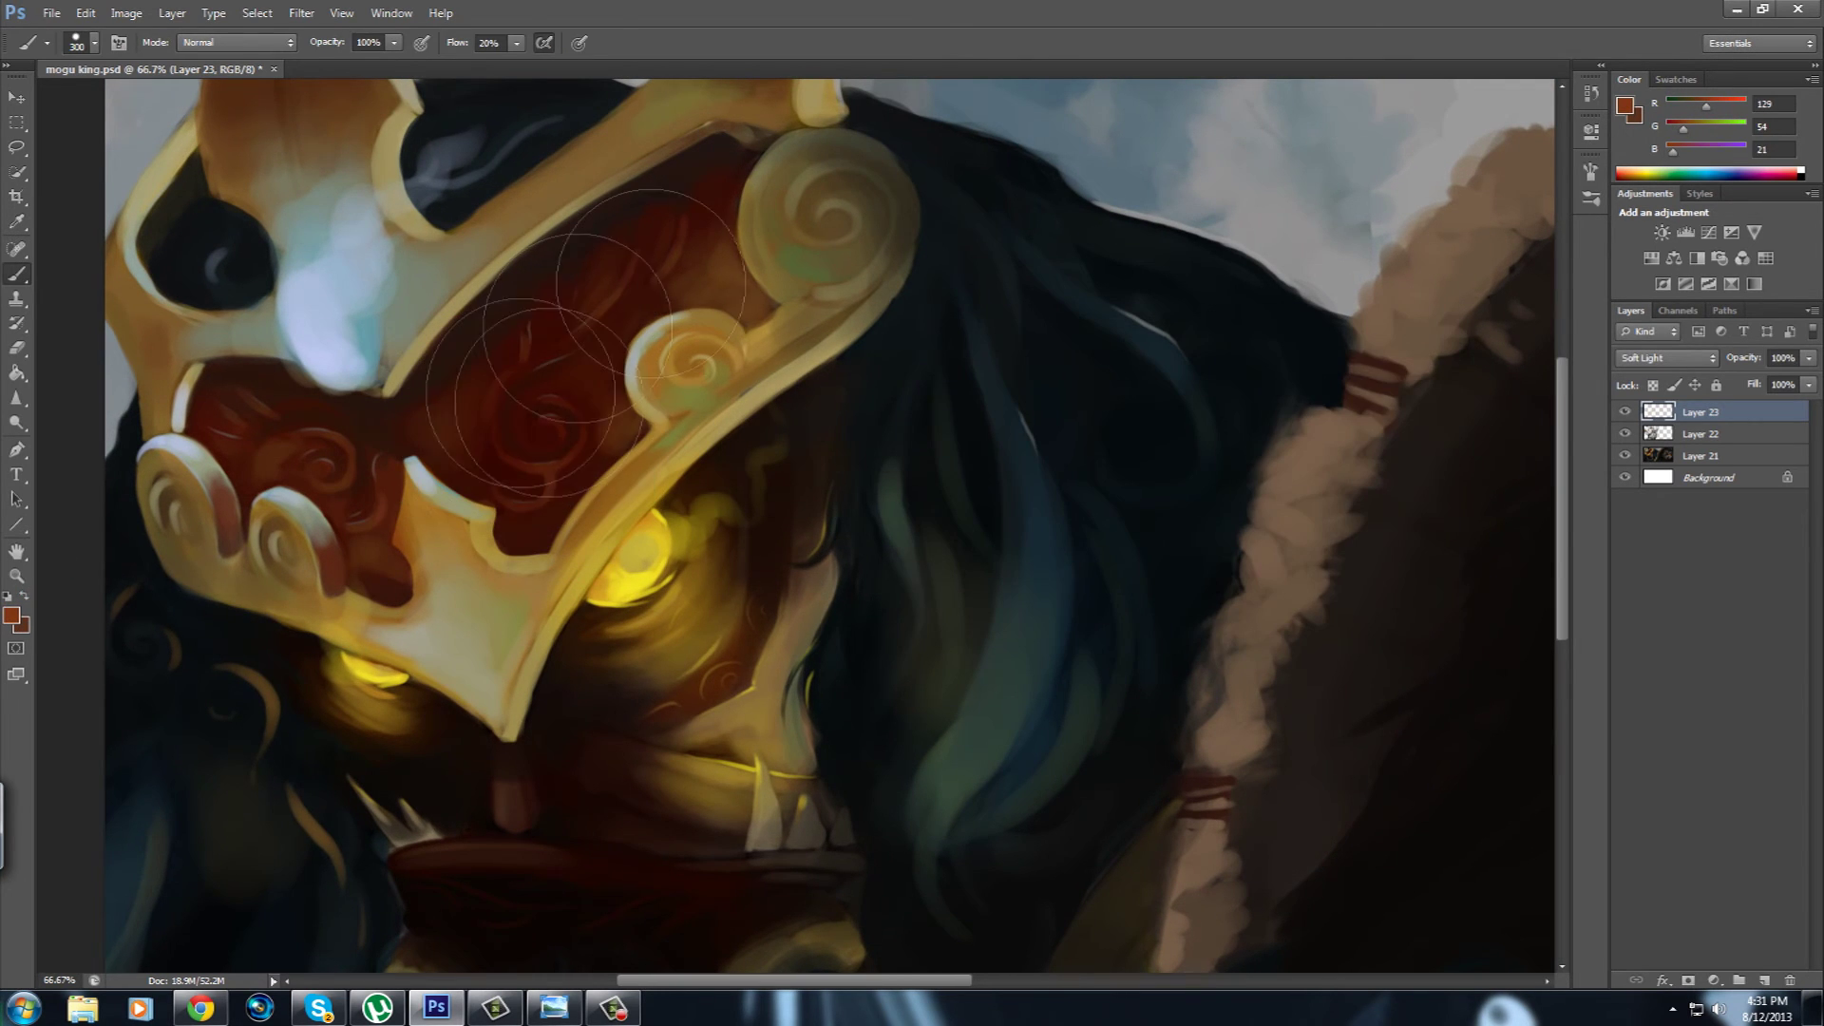
drag(886, 558, 961, 349)
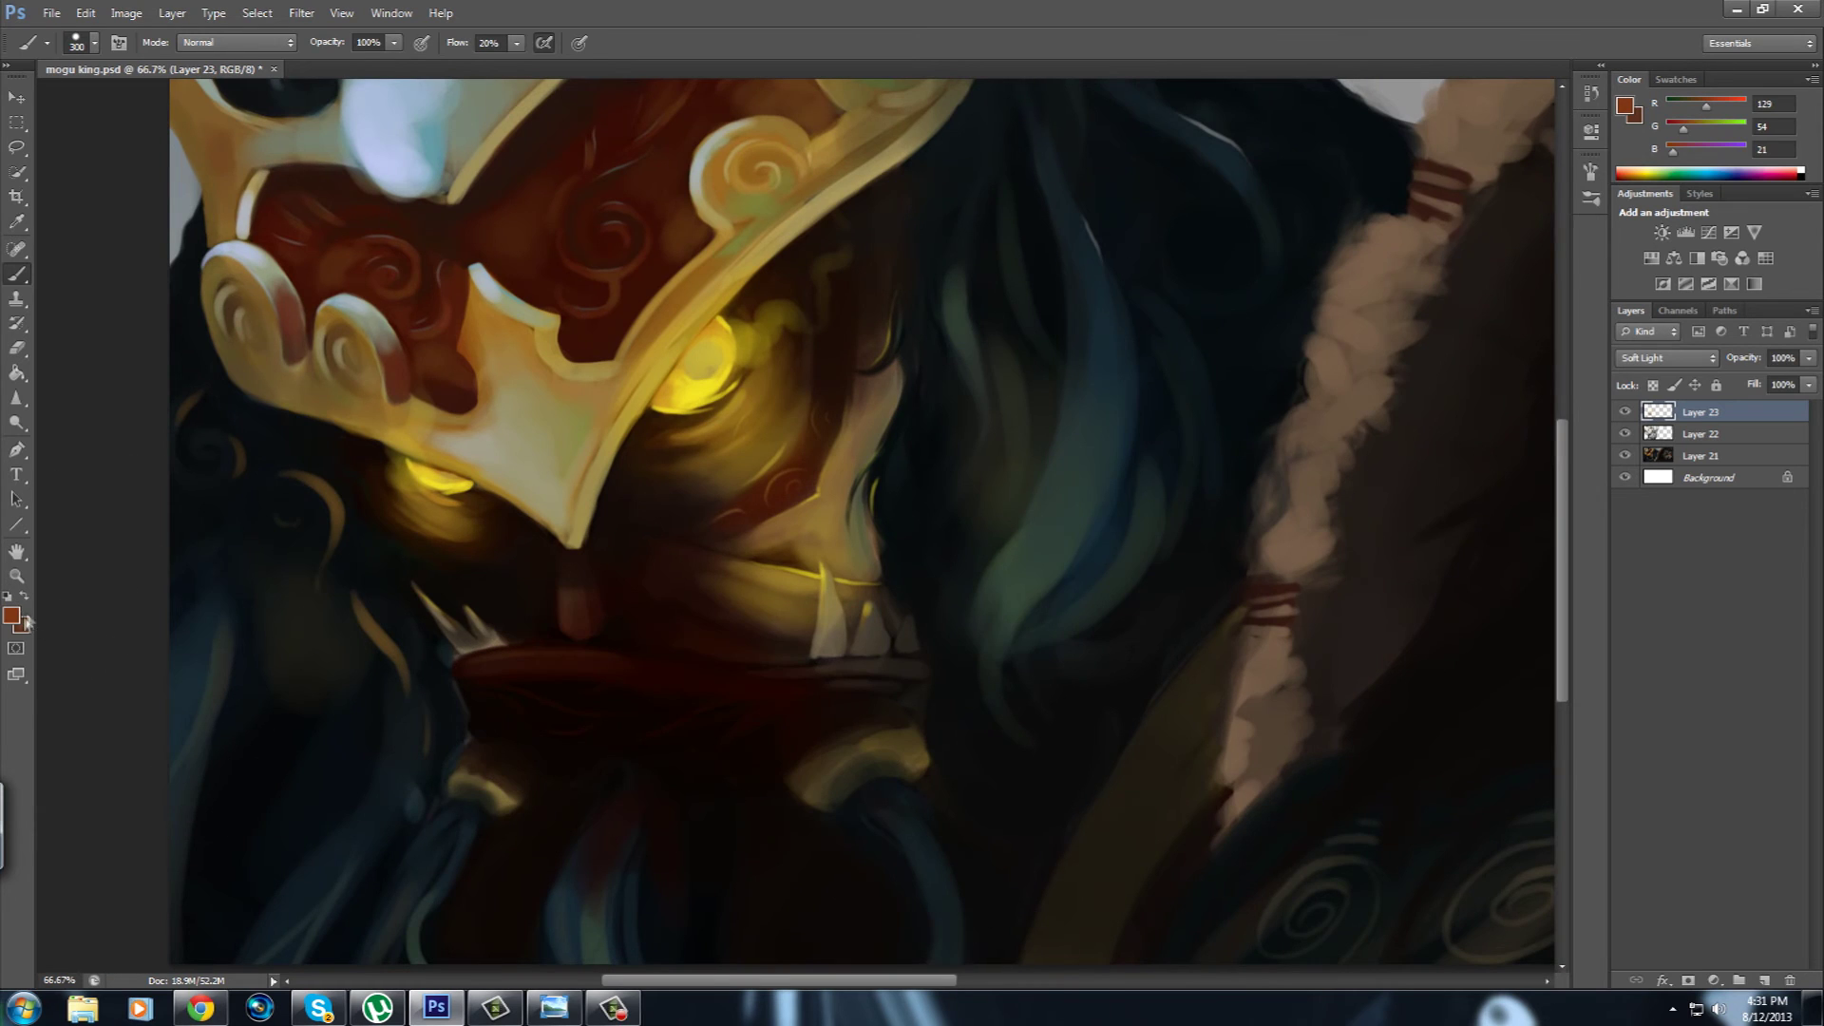
click(12, 616)
click(1094, 394)
click(1378, 355)
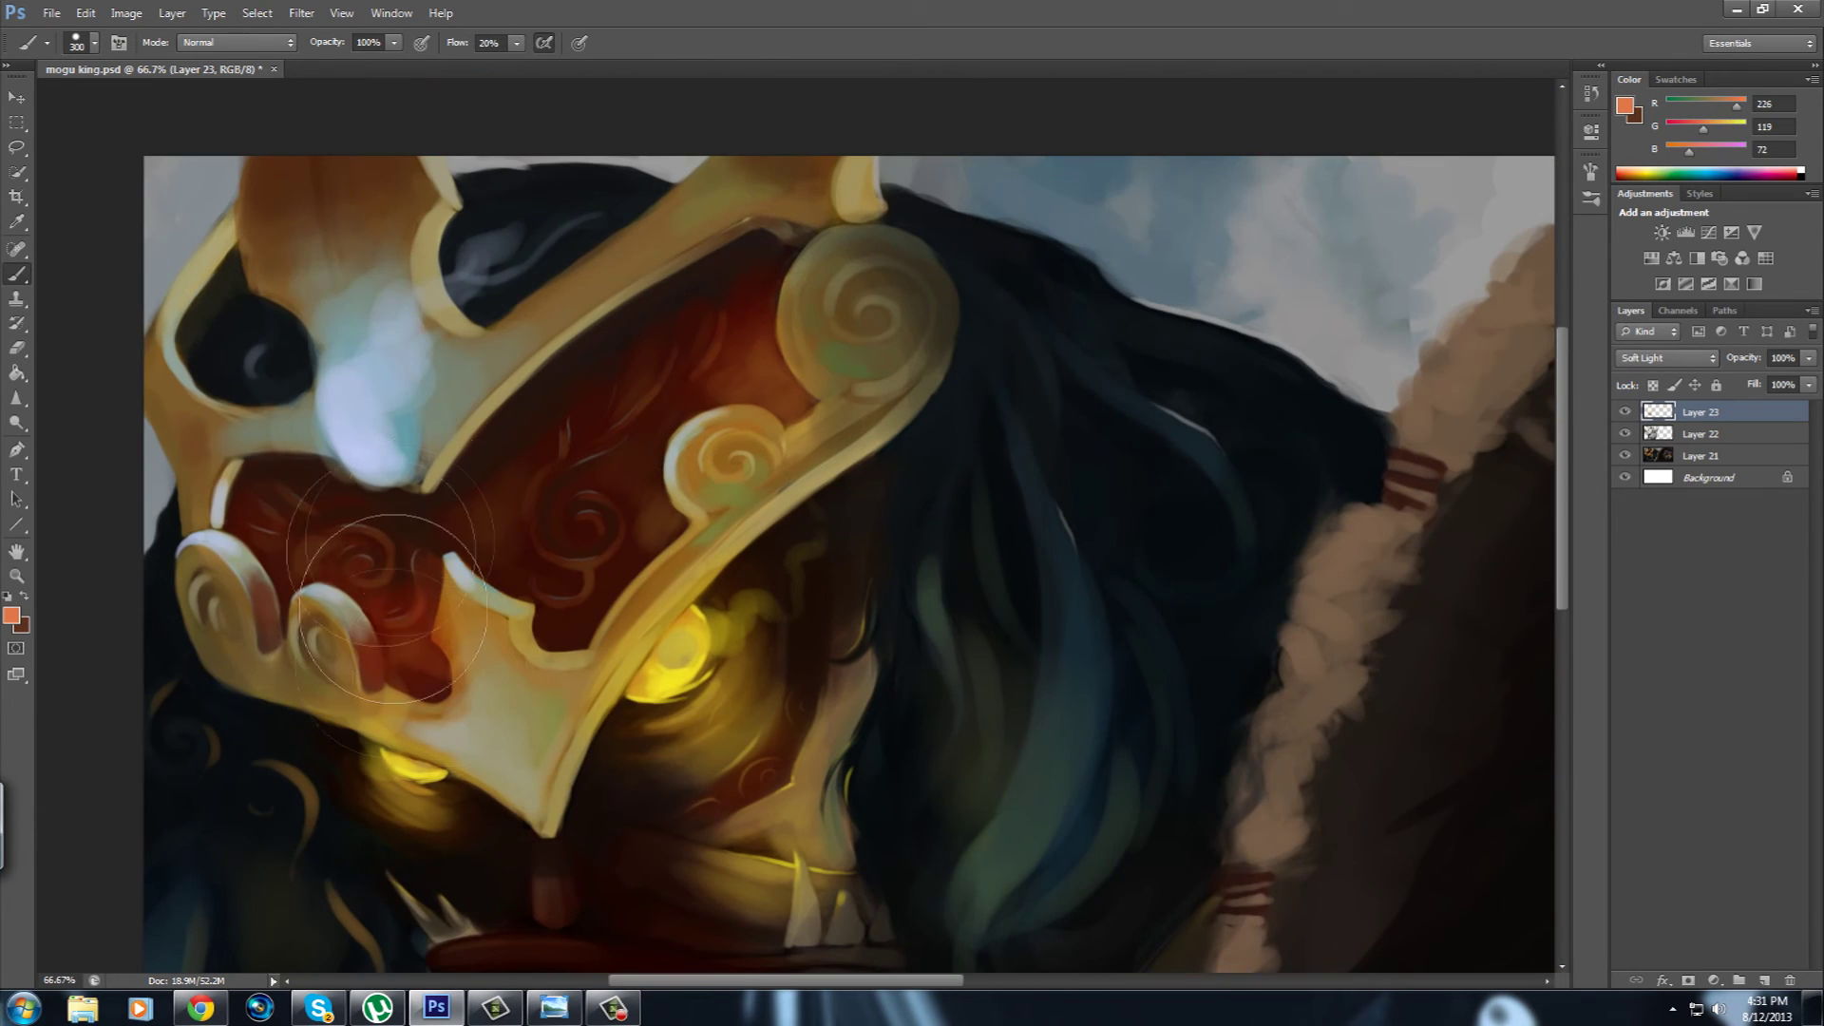
drag(877, 654, 959, 827)
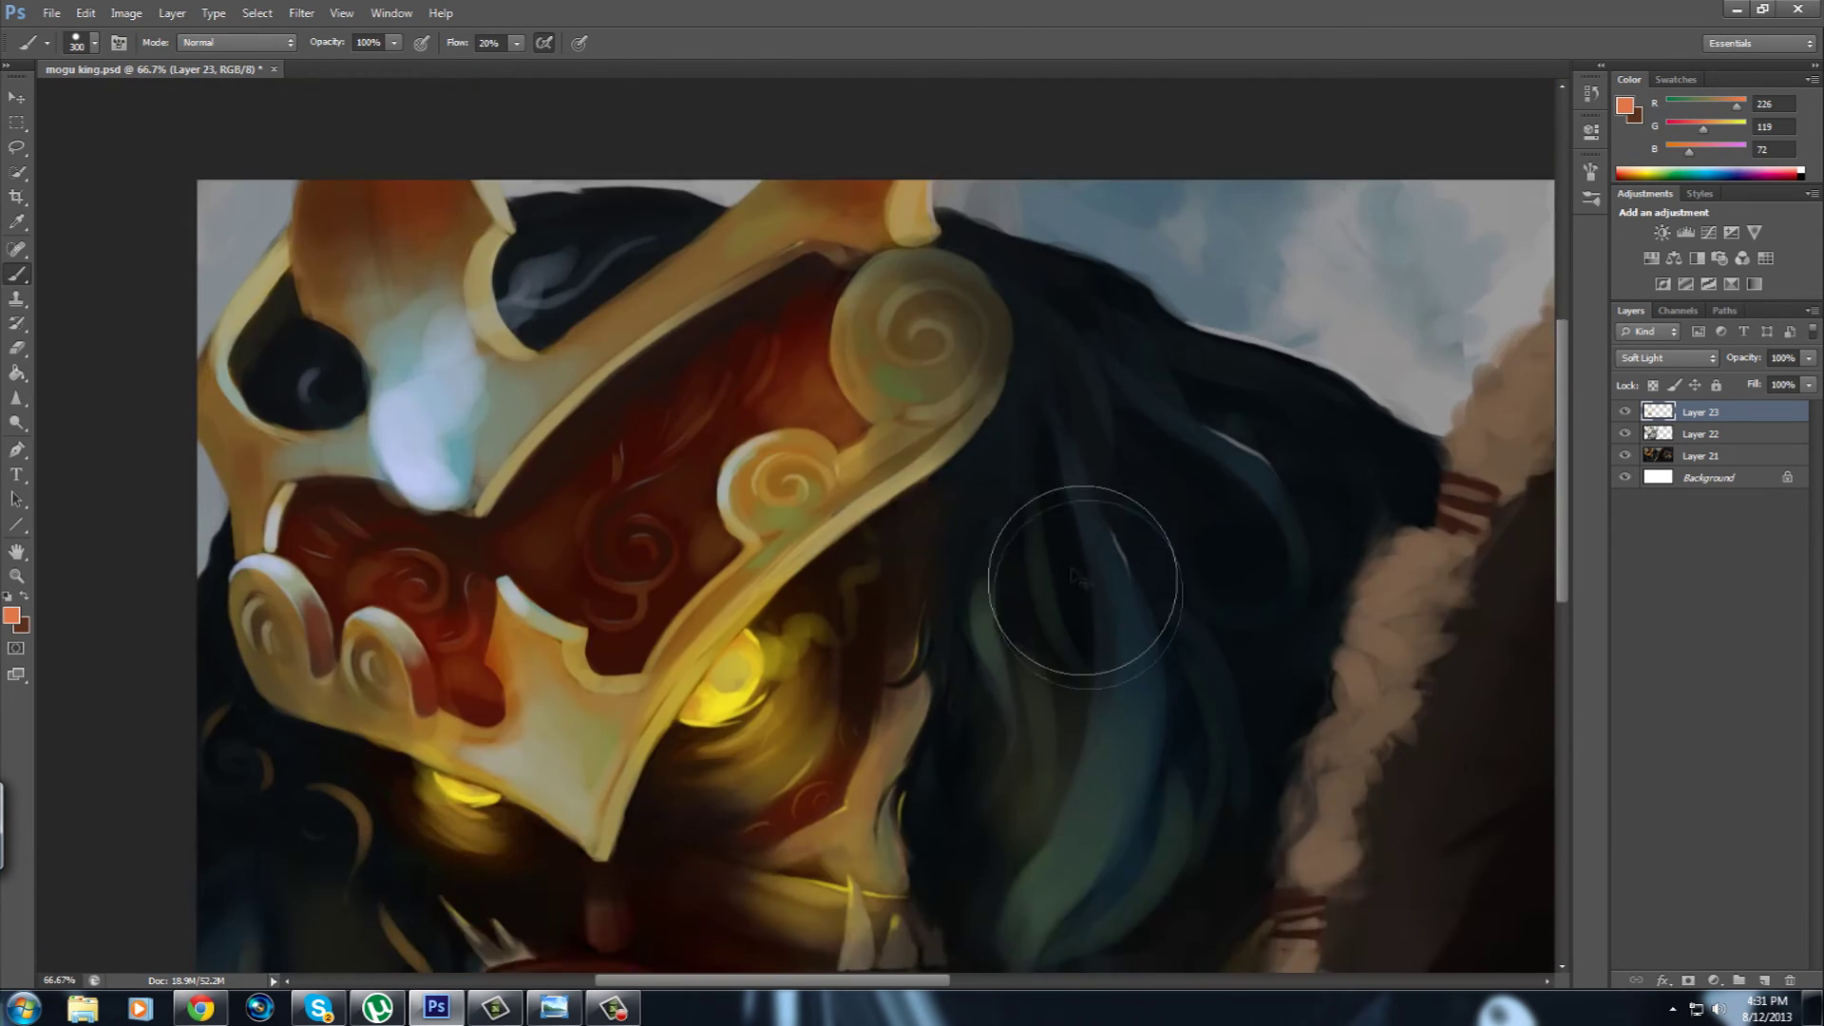
mouse_move(1080, 570)
mouse_down()
mouse_move(848, 768)
mouse_move(987, 561)
mouse_move(579, 713)
mouse_up()
Paint a teal stroke on the mogu king's hair.
key(ctrl+minus)
key(ctrl+minus)
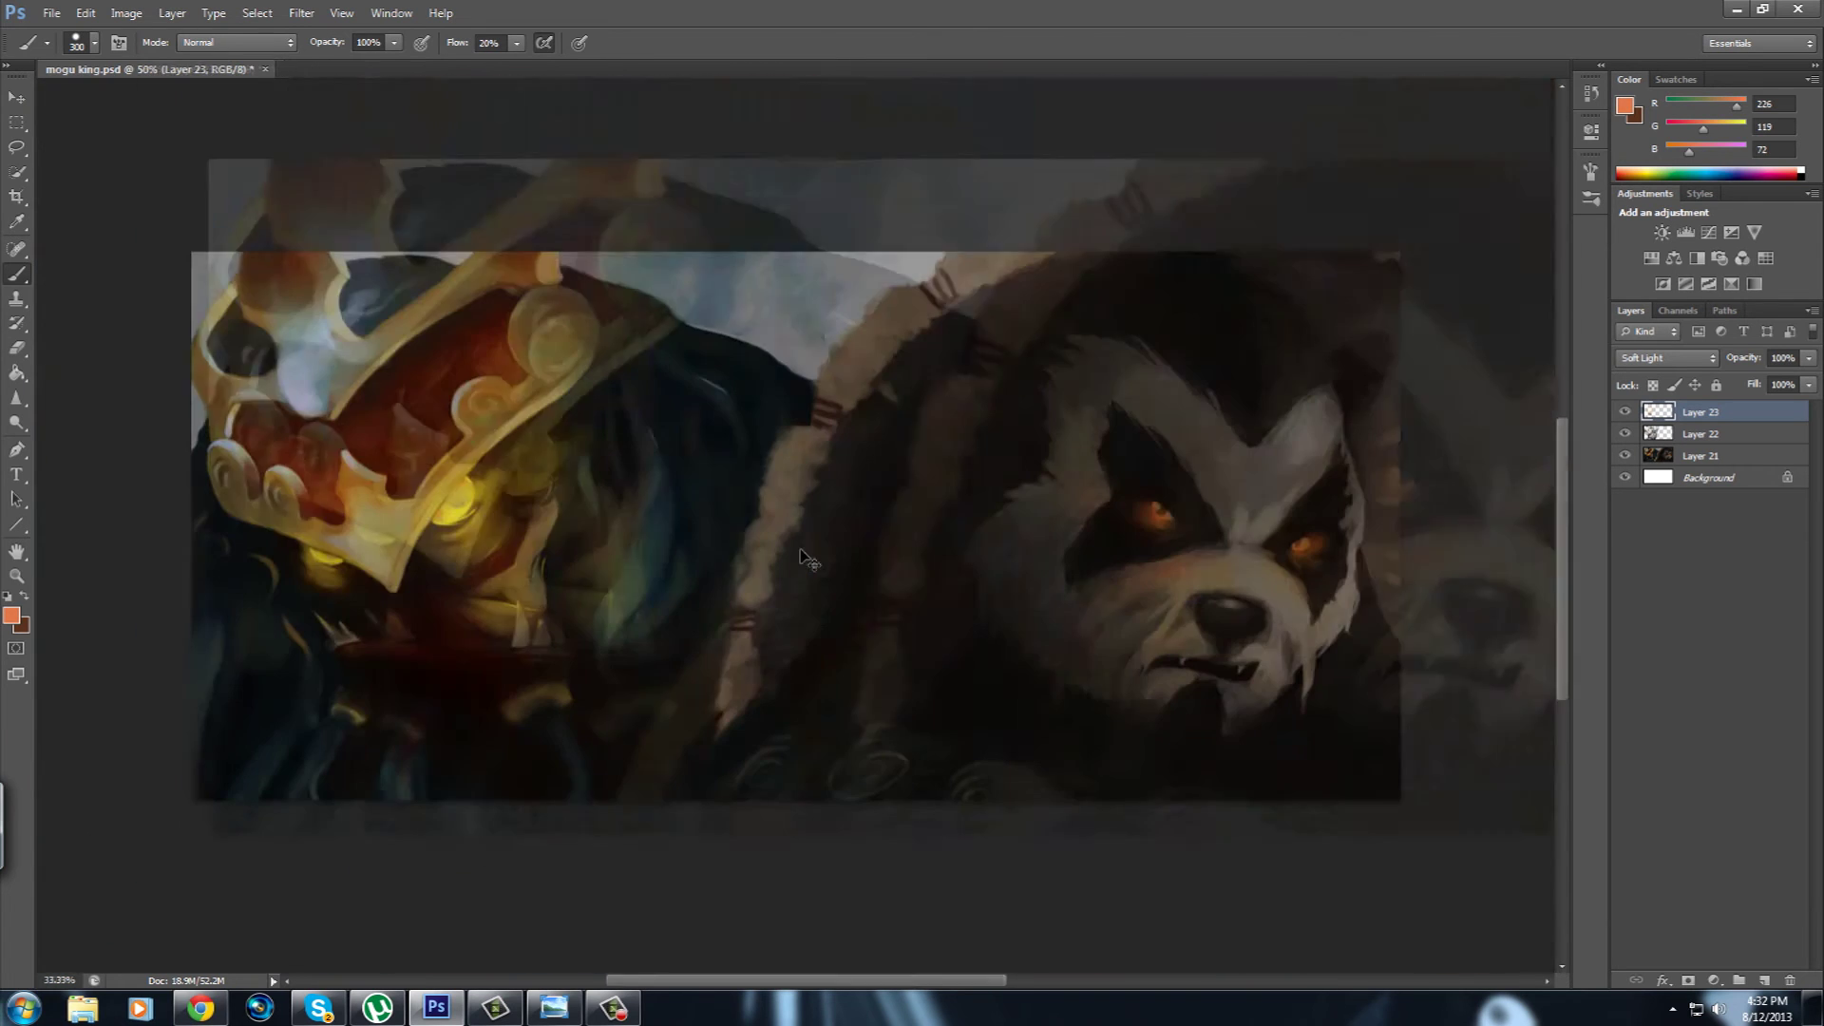
click(11, 616)
click(1387, 354)
drag(641, 515, 630, 618)
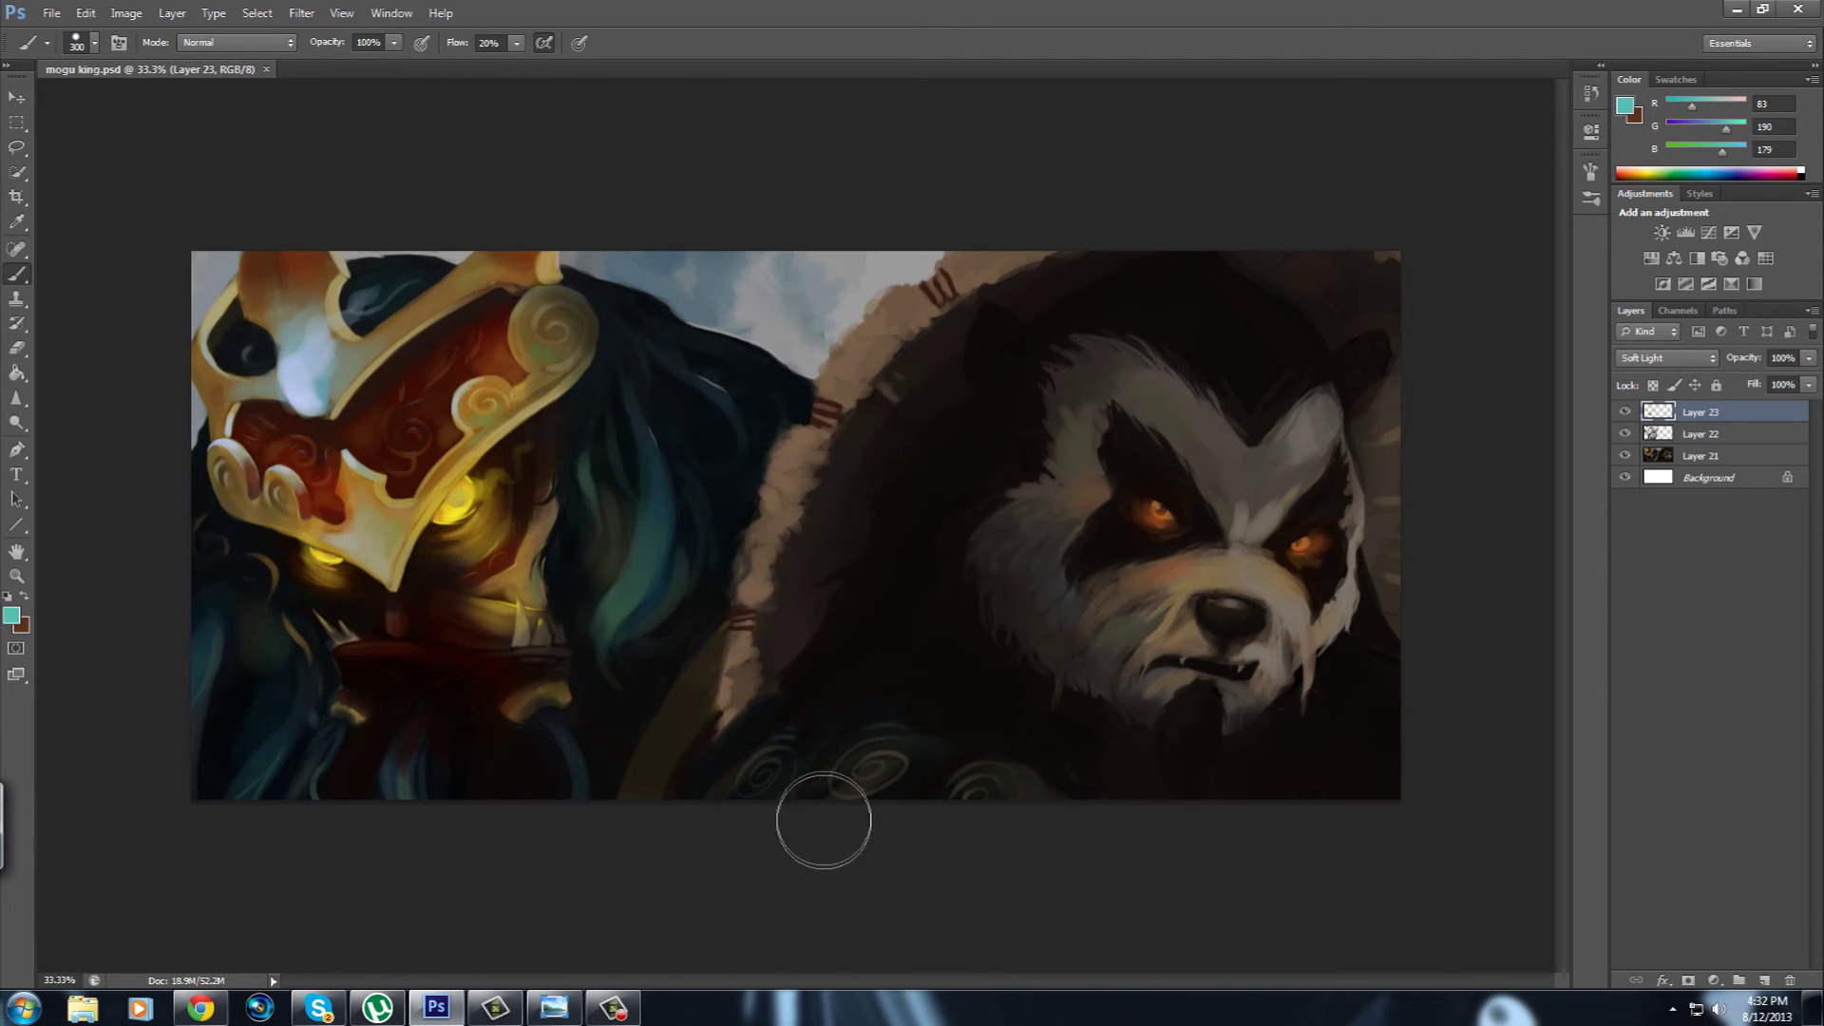
click(1807, 358)
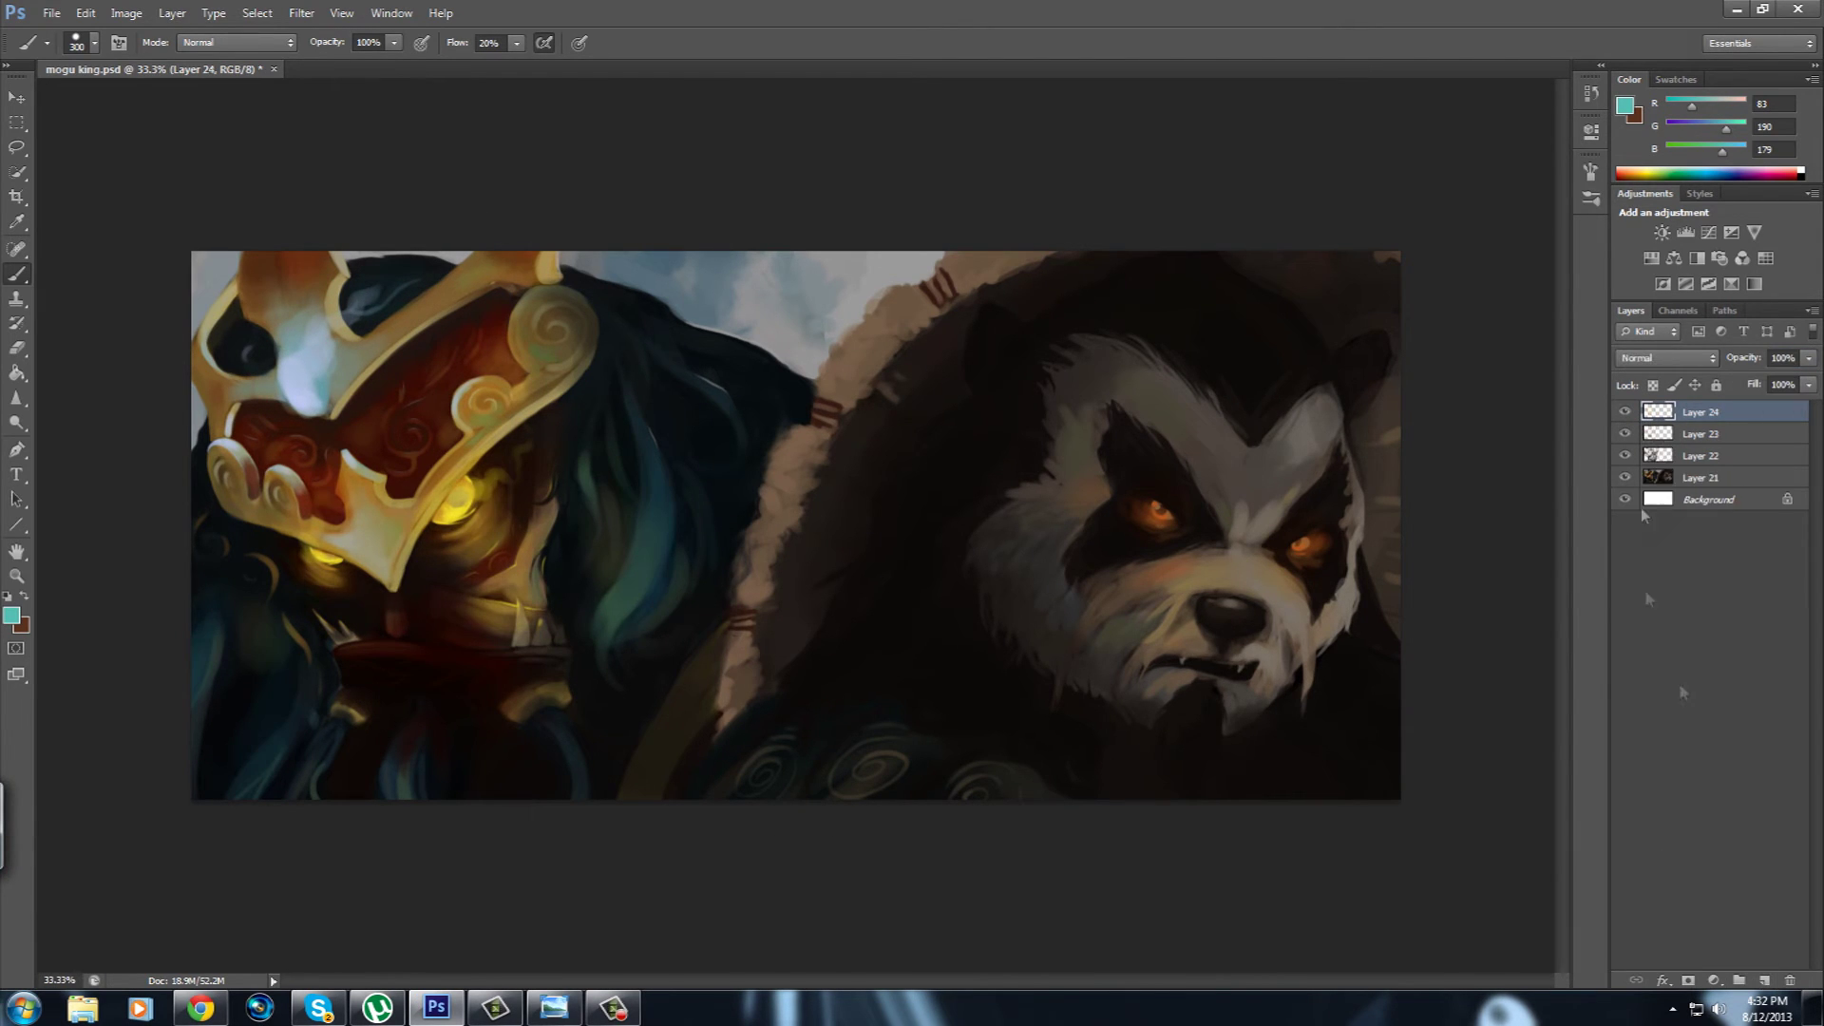
Merge the painting layers into one and check it against the white background layer.
key(ctrl+e)
click(1624, 411)
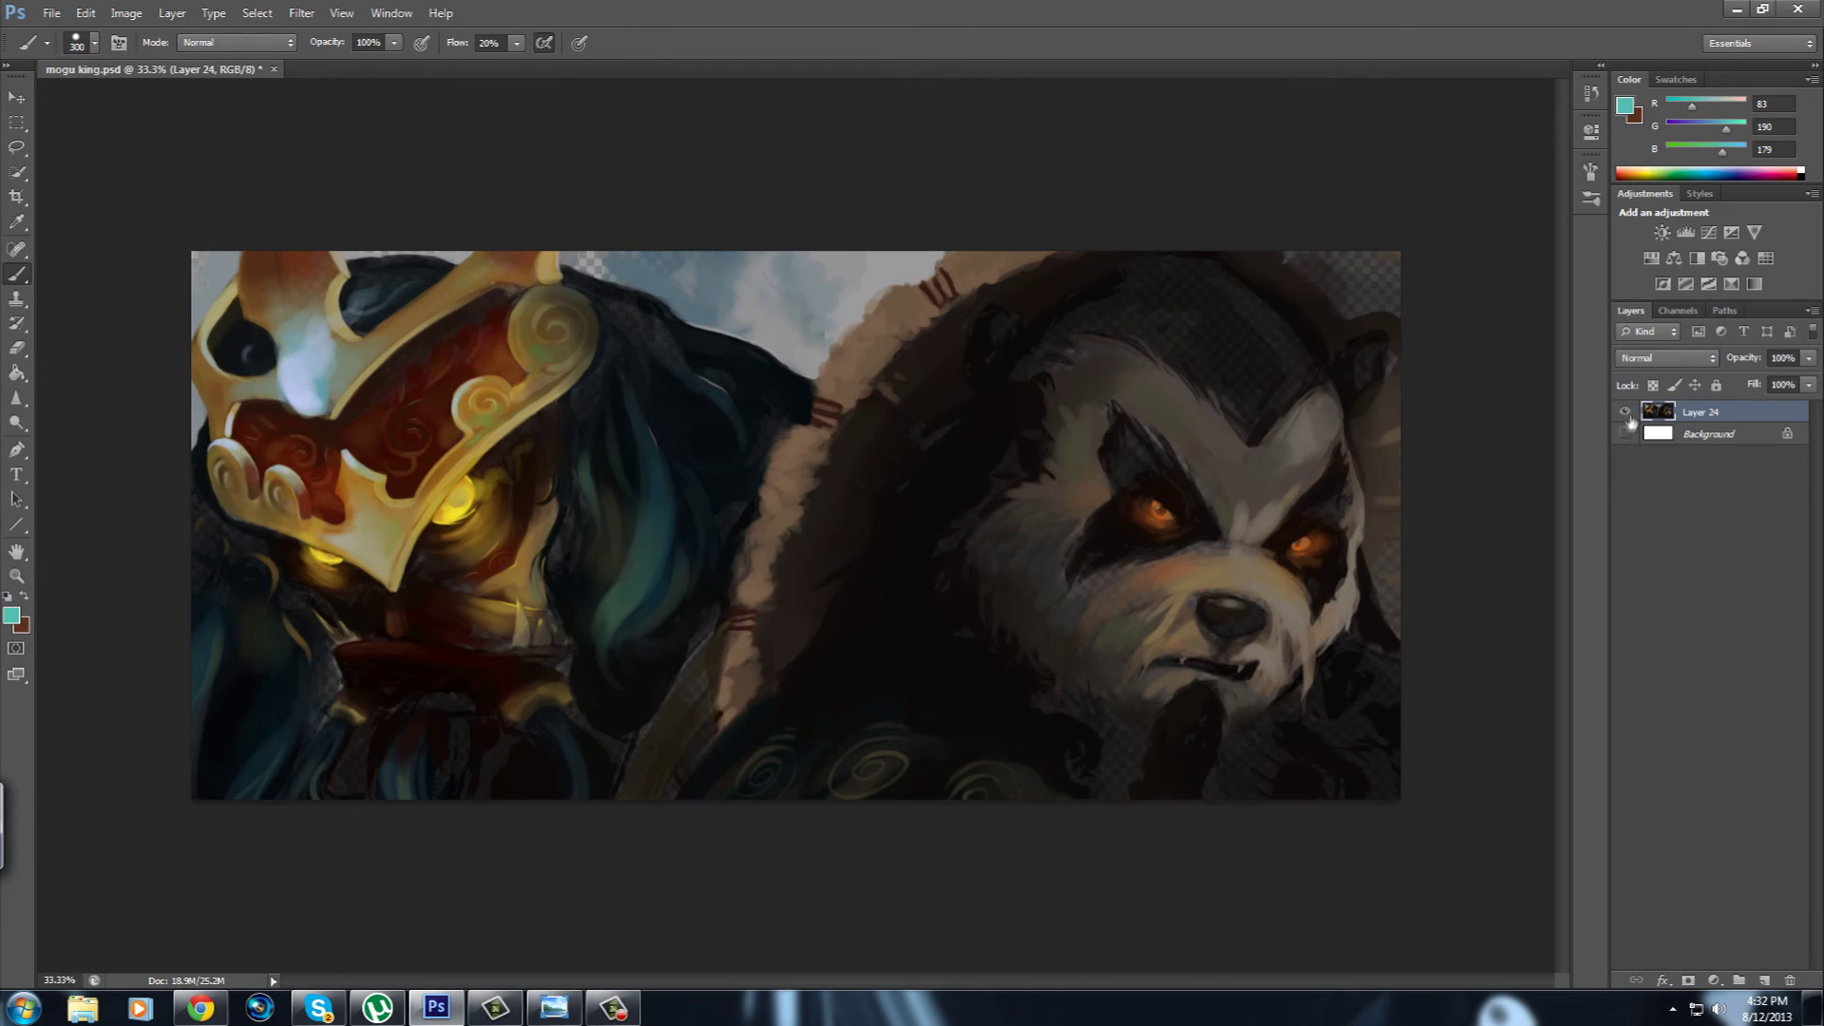
click(1624, 434)
drag(1723, 885, 1764, 980)
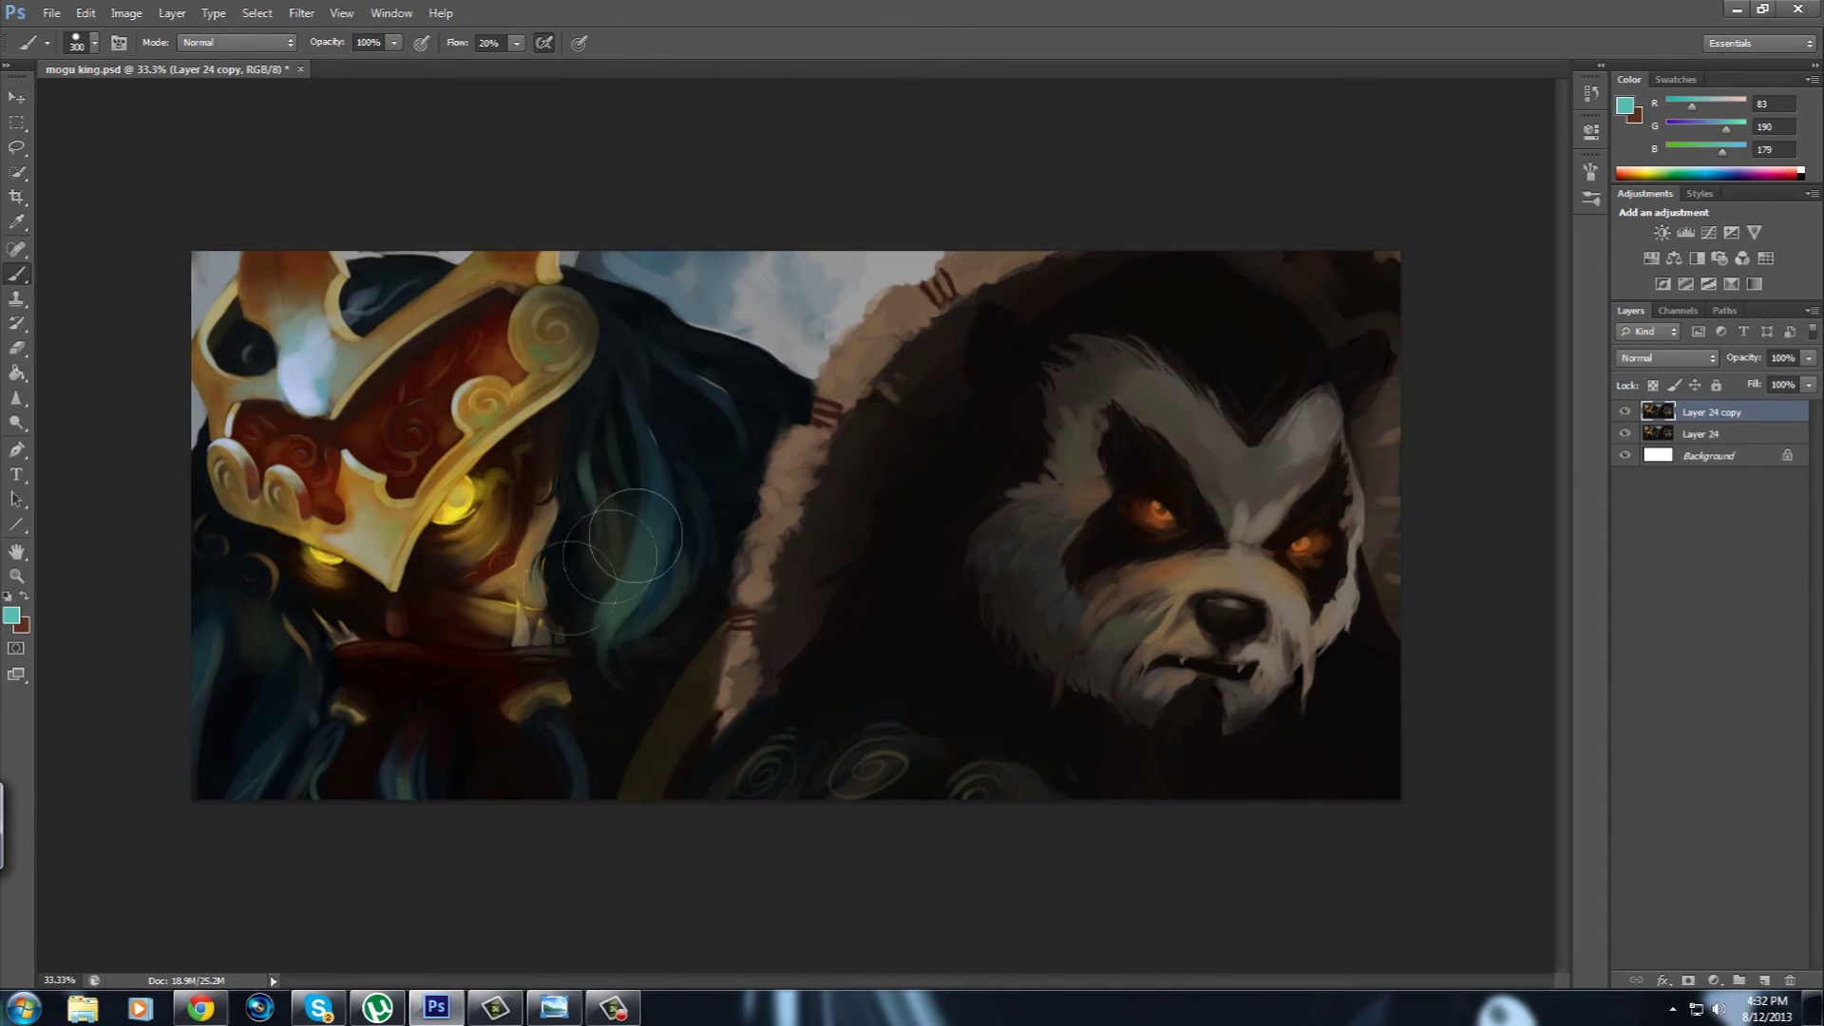
key(ctrl+e)
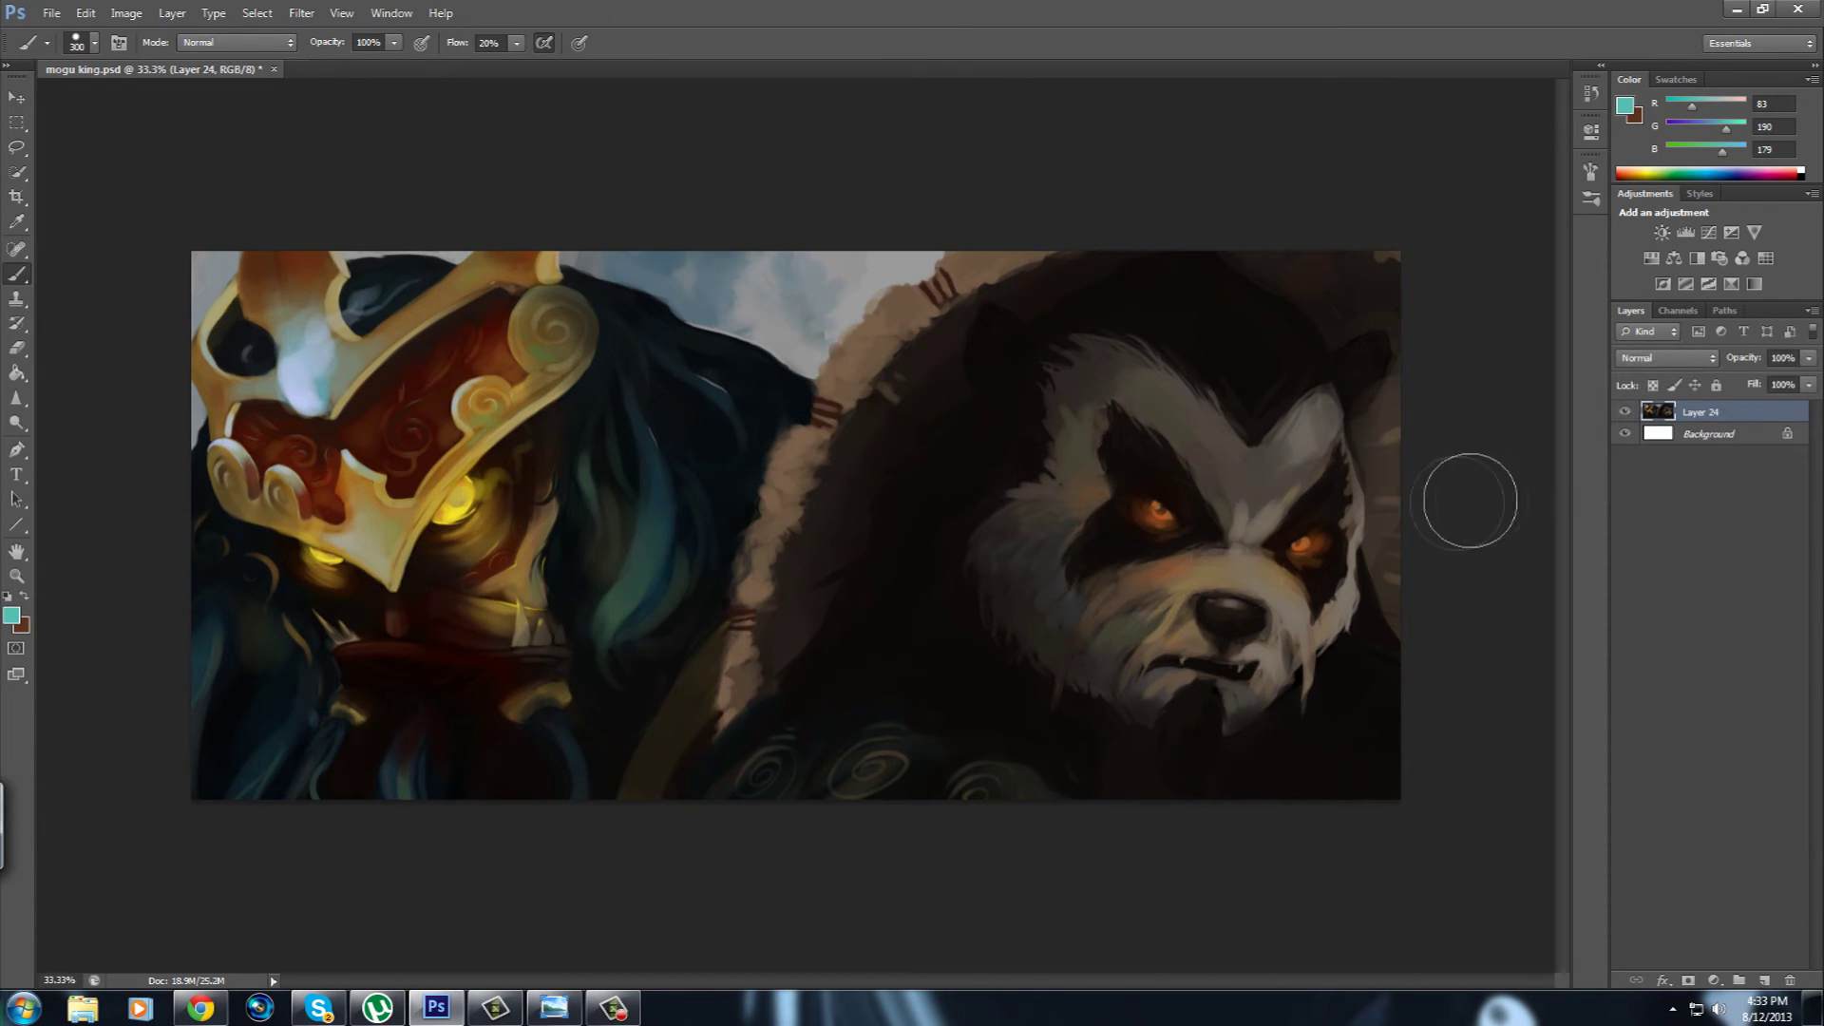
Lasso the mogu king's side, apply a Gaussian Blur, and deselect.
key(l)
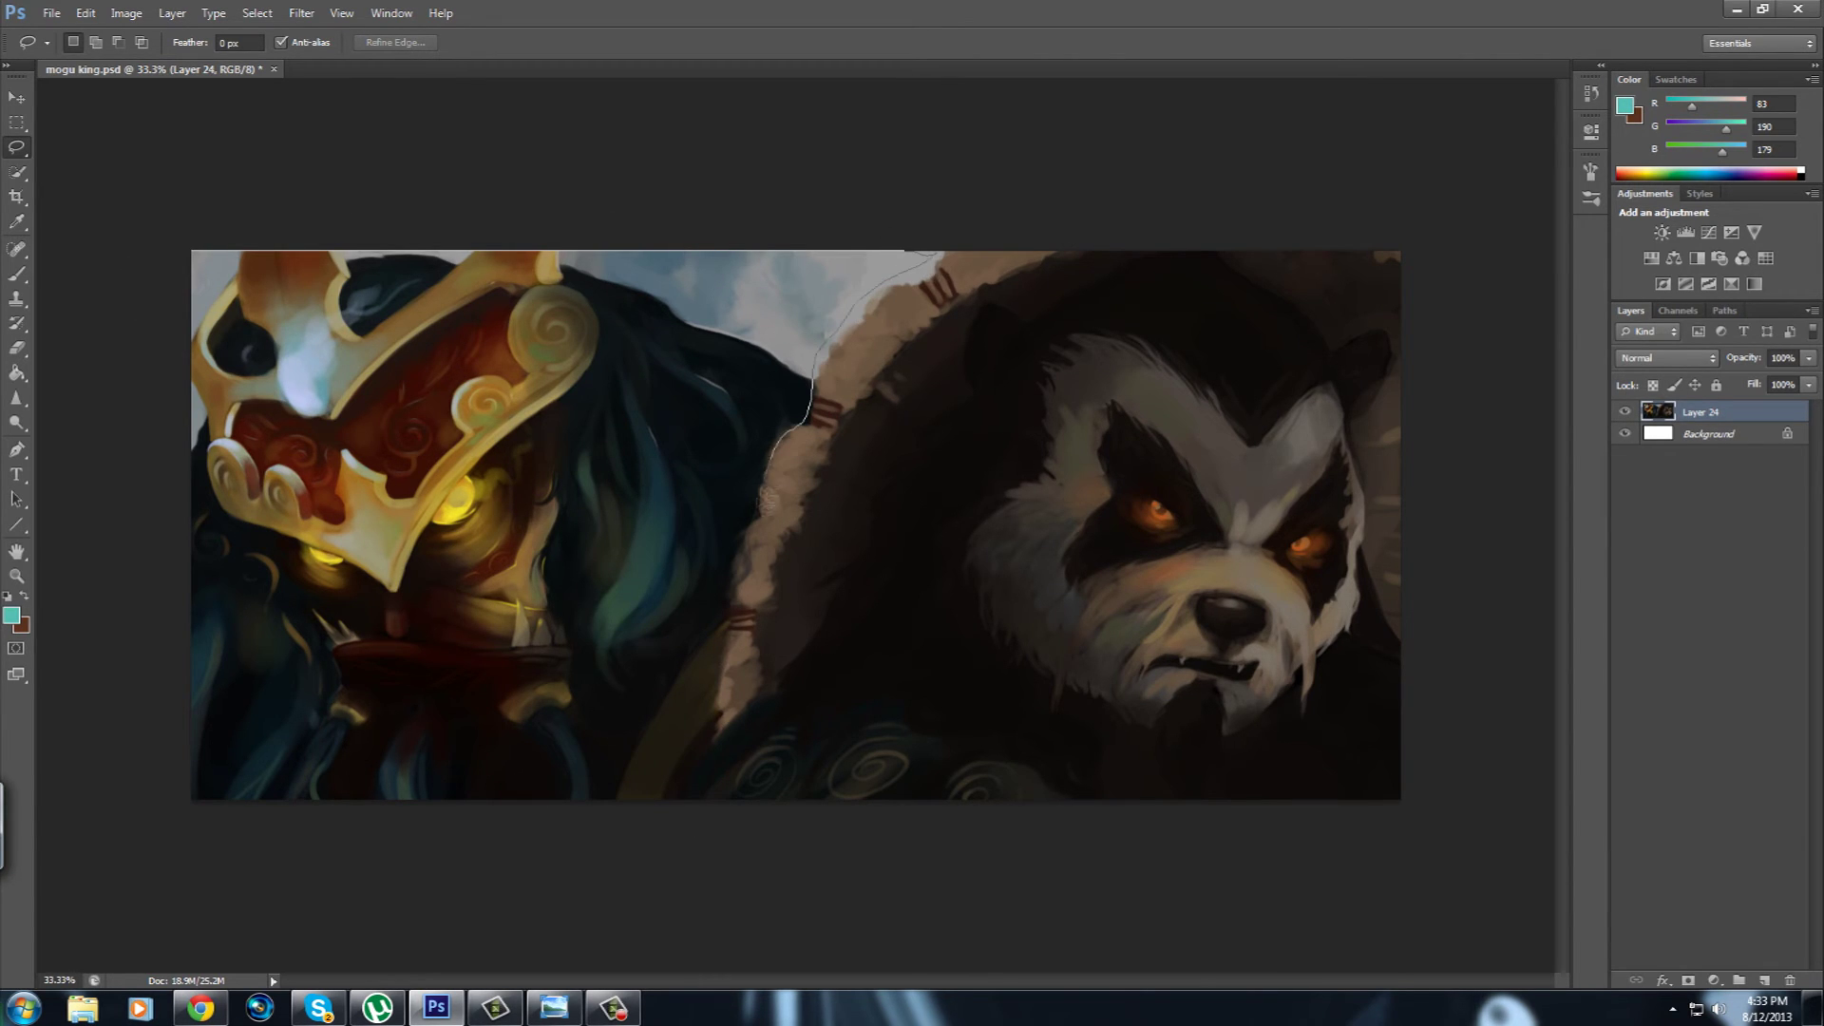
click(301, 12)
click(589, 375)
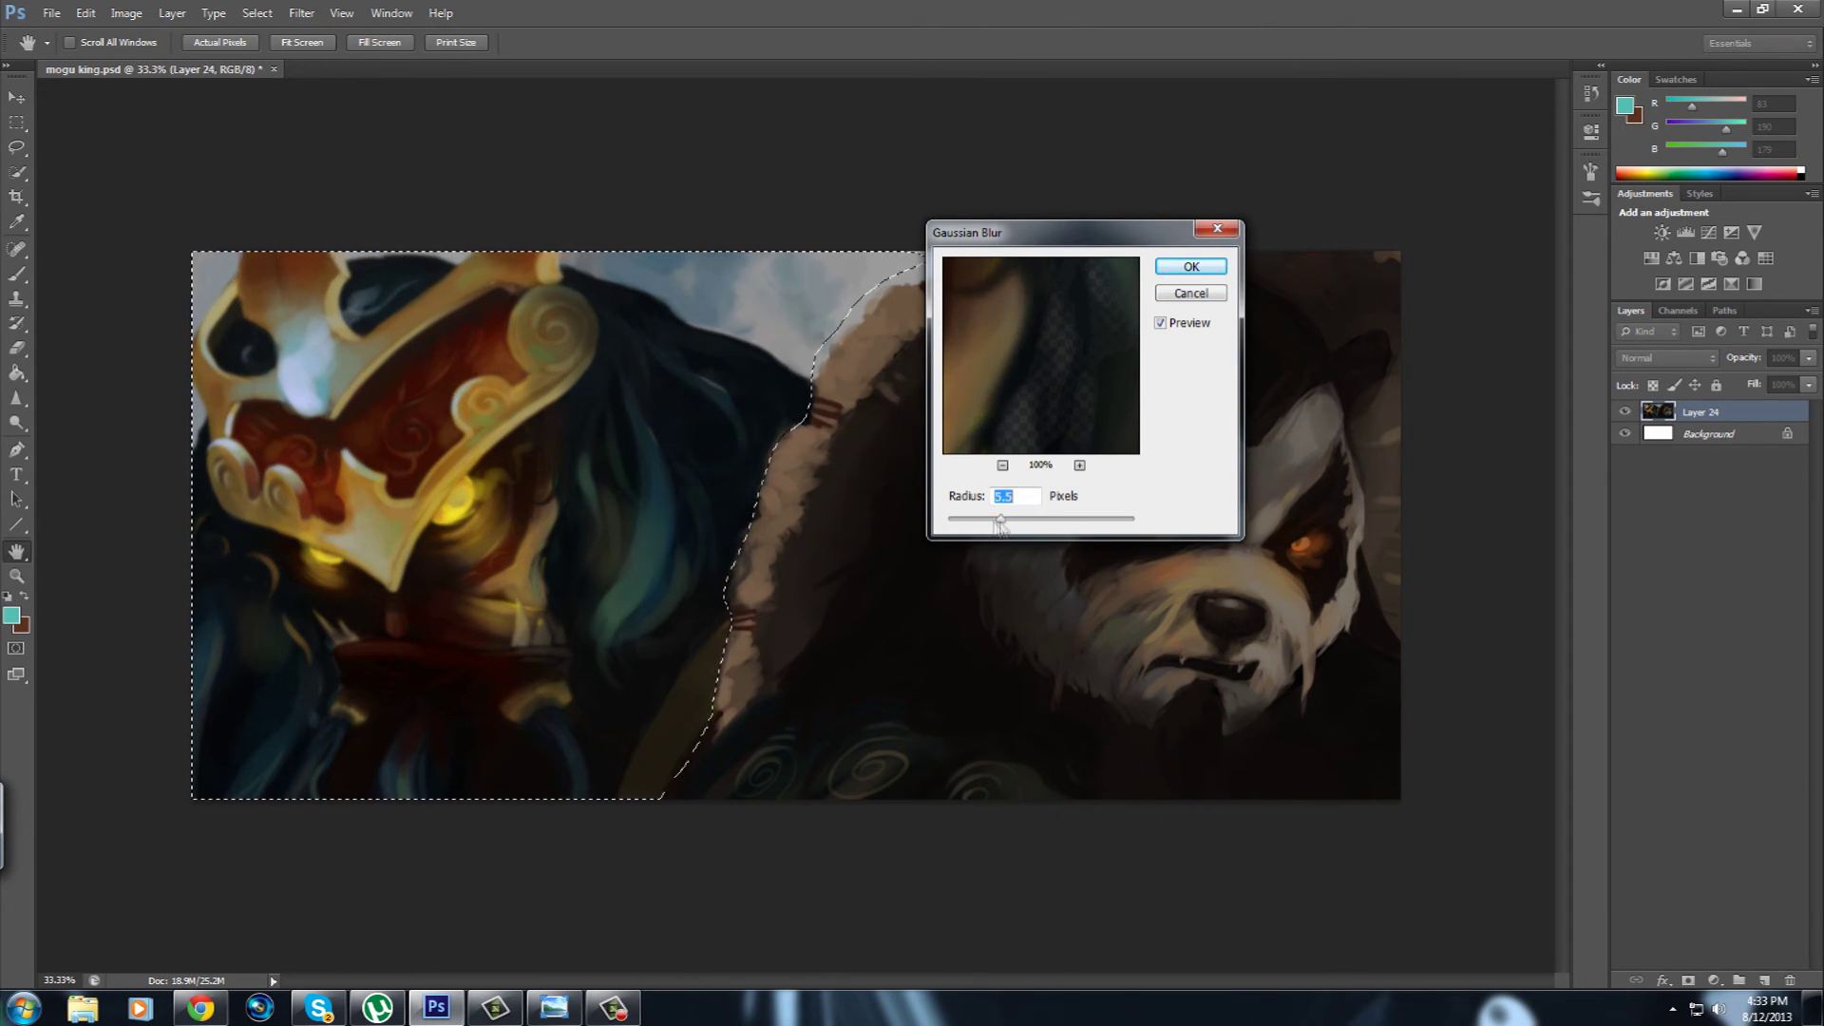
key(Return)
key(ctrl+d)
Try grey haze strokes over the hair and crown directly, undoing both.
key(b)
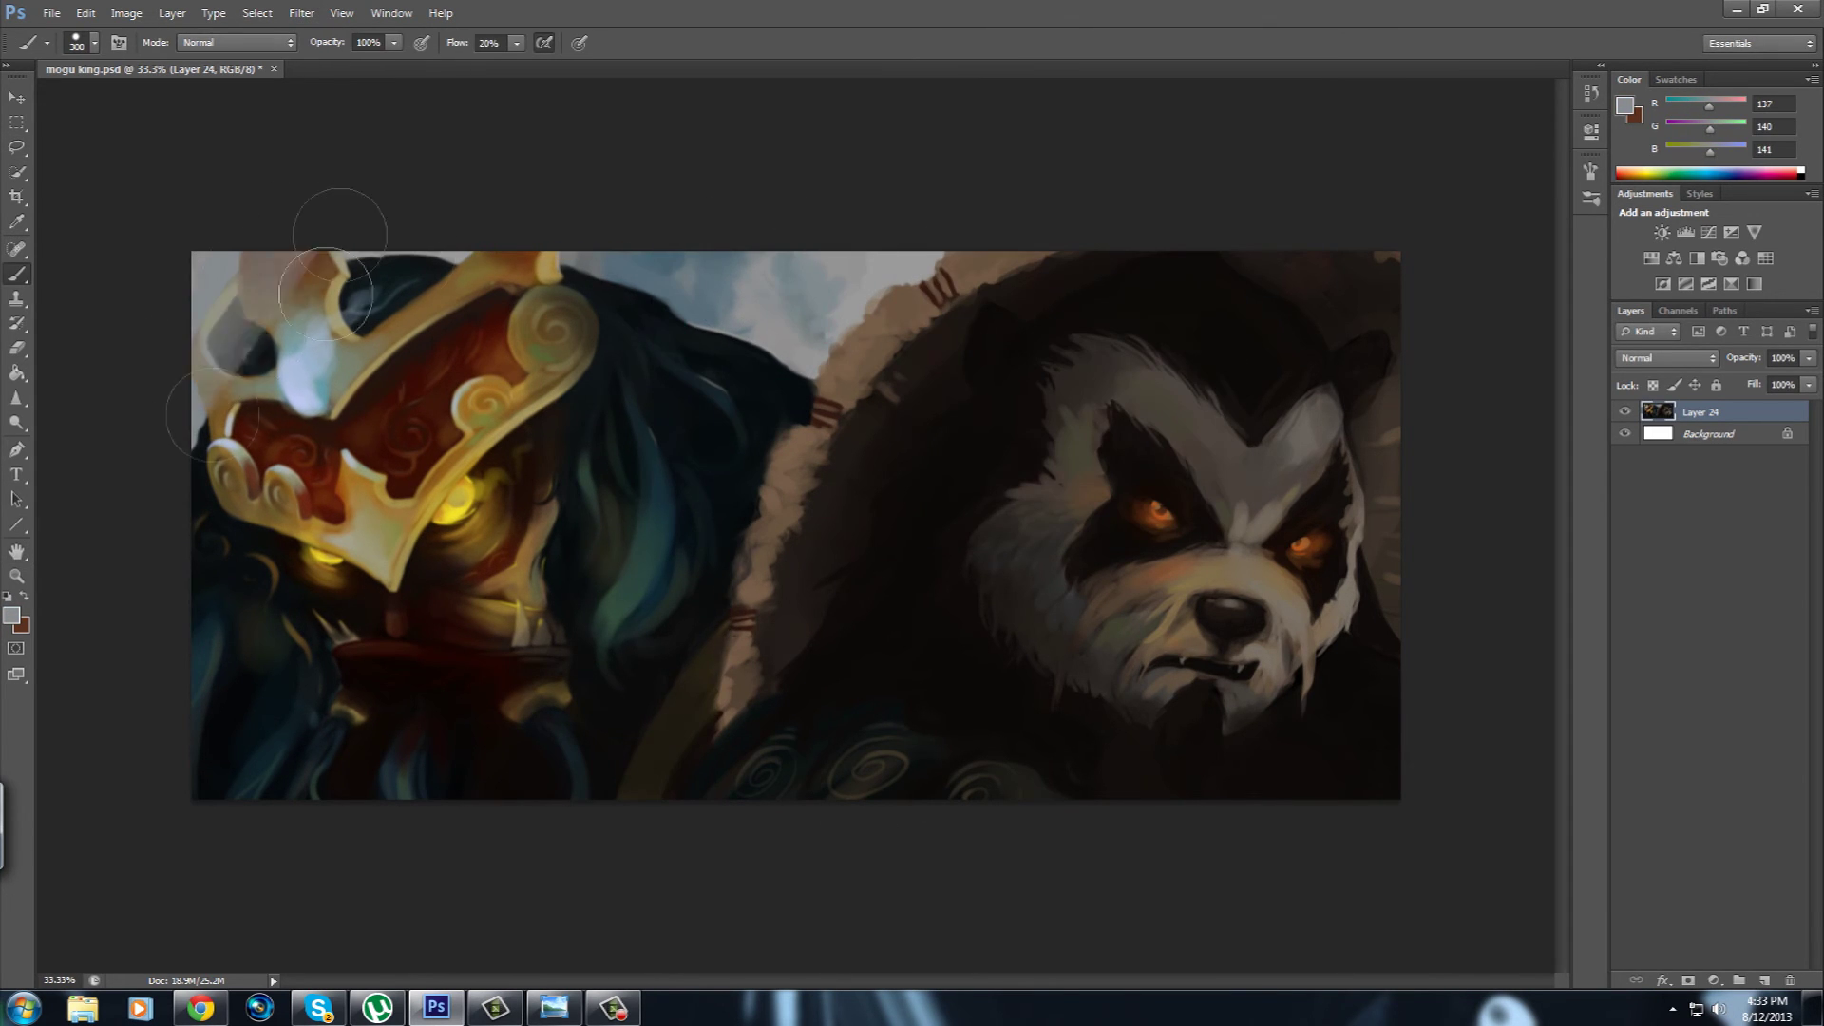
alt+click(746, 318)
drag(745, 318, 437, 617)
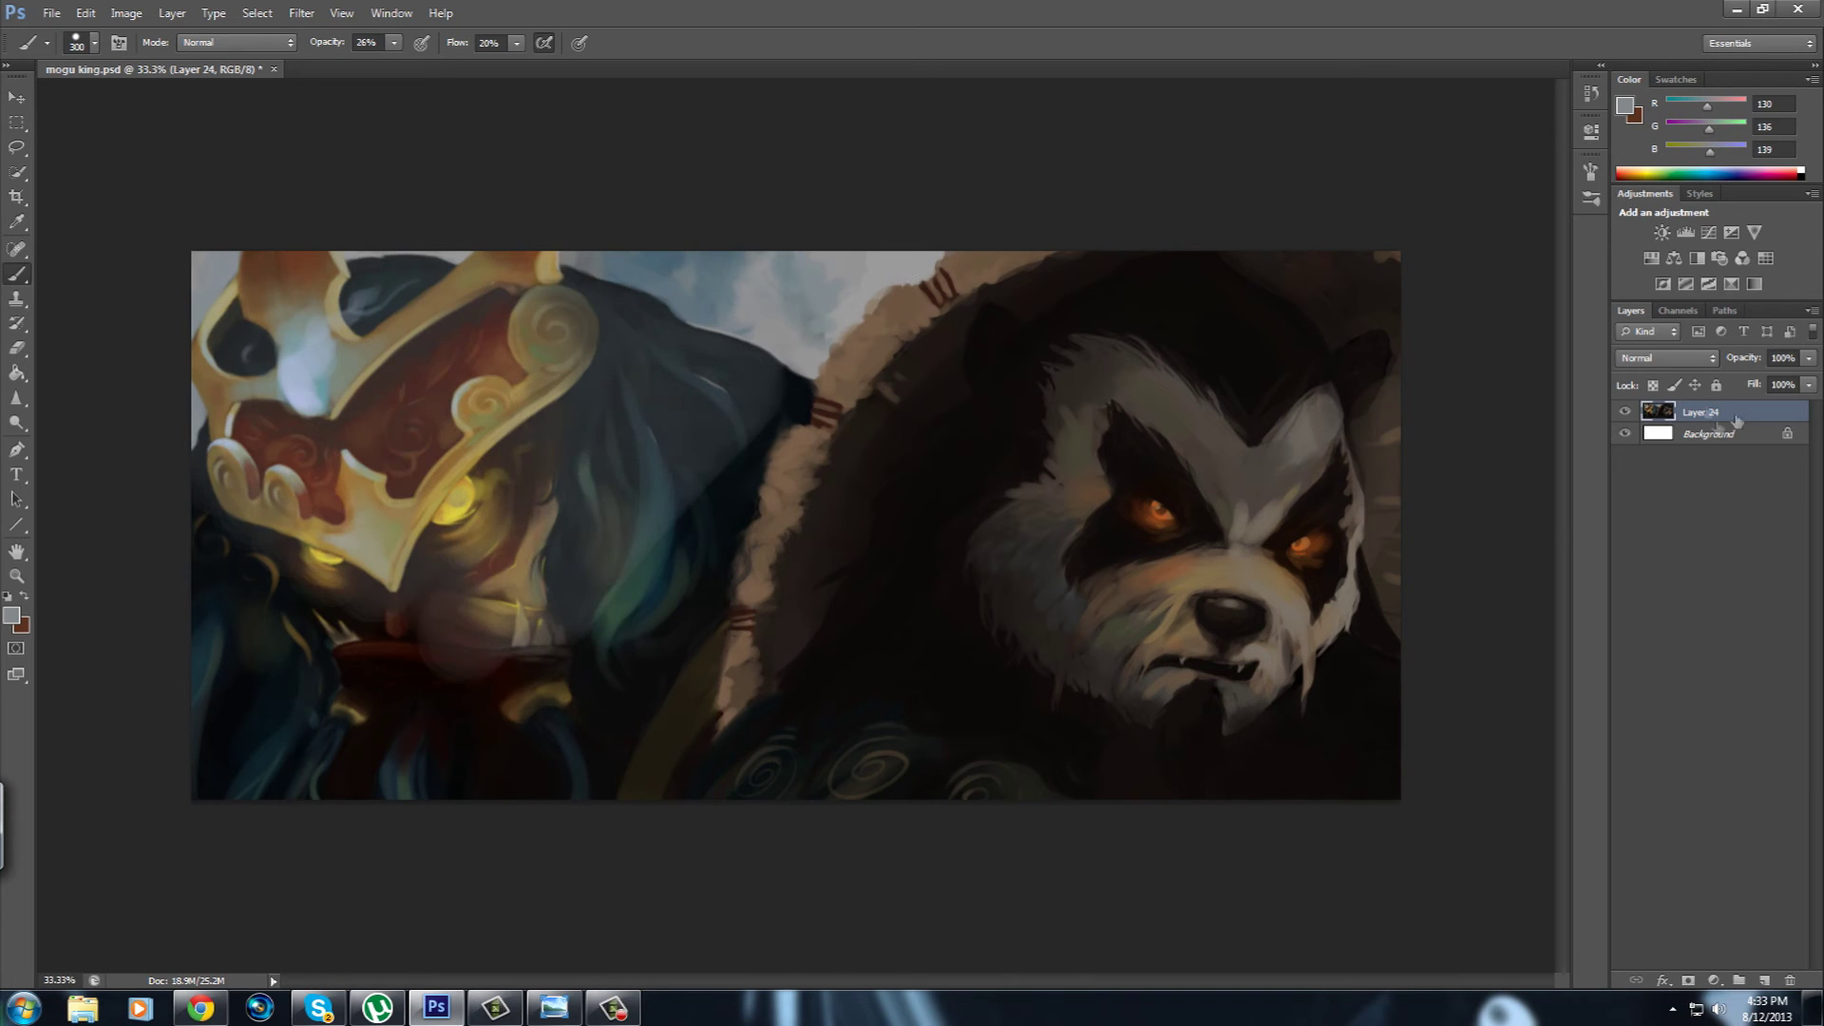
key(ctrl+z)
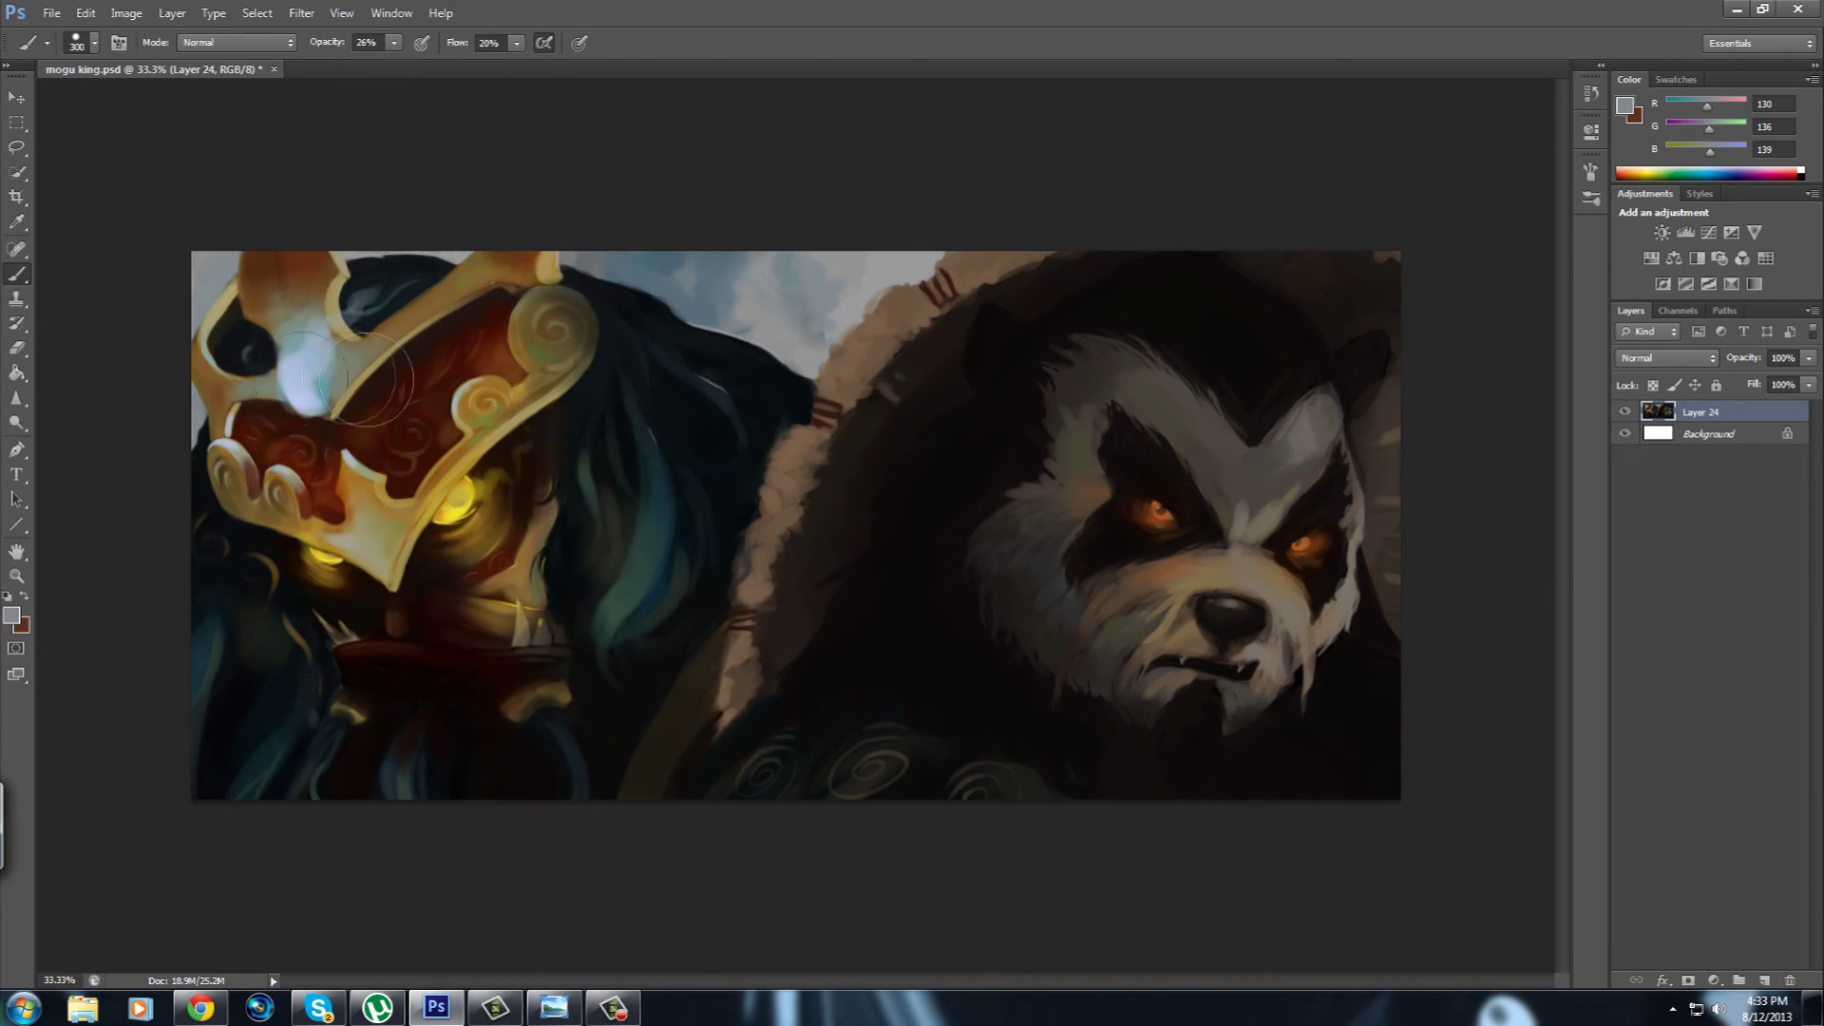
mouse_move(678, 479)
mouse_down()
mouse_move(570, 323)
mouse_move(247, 721)
mouse_move(608, 759)
mouse_move(608, 428)
mouse_up()
key(ctrl+z)
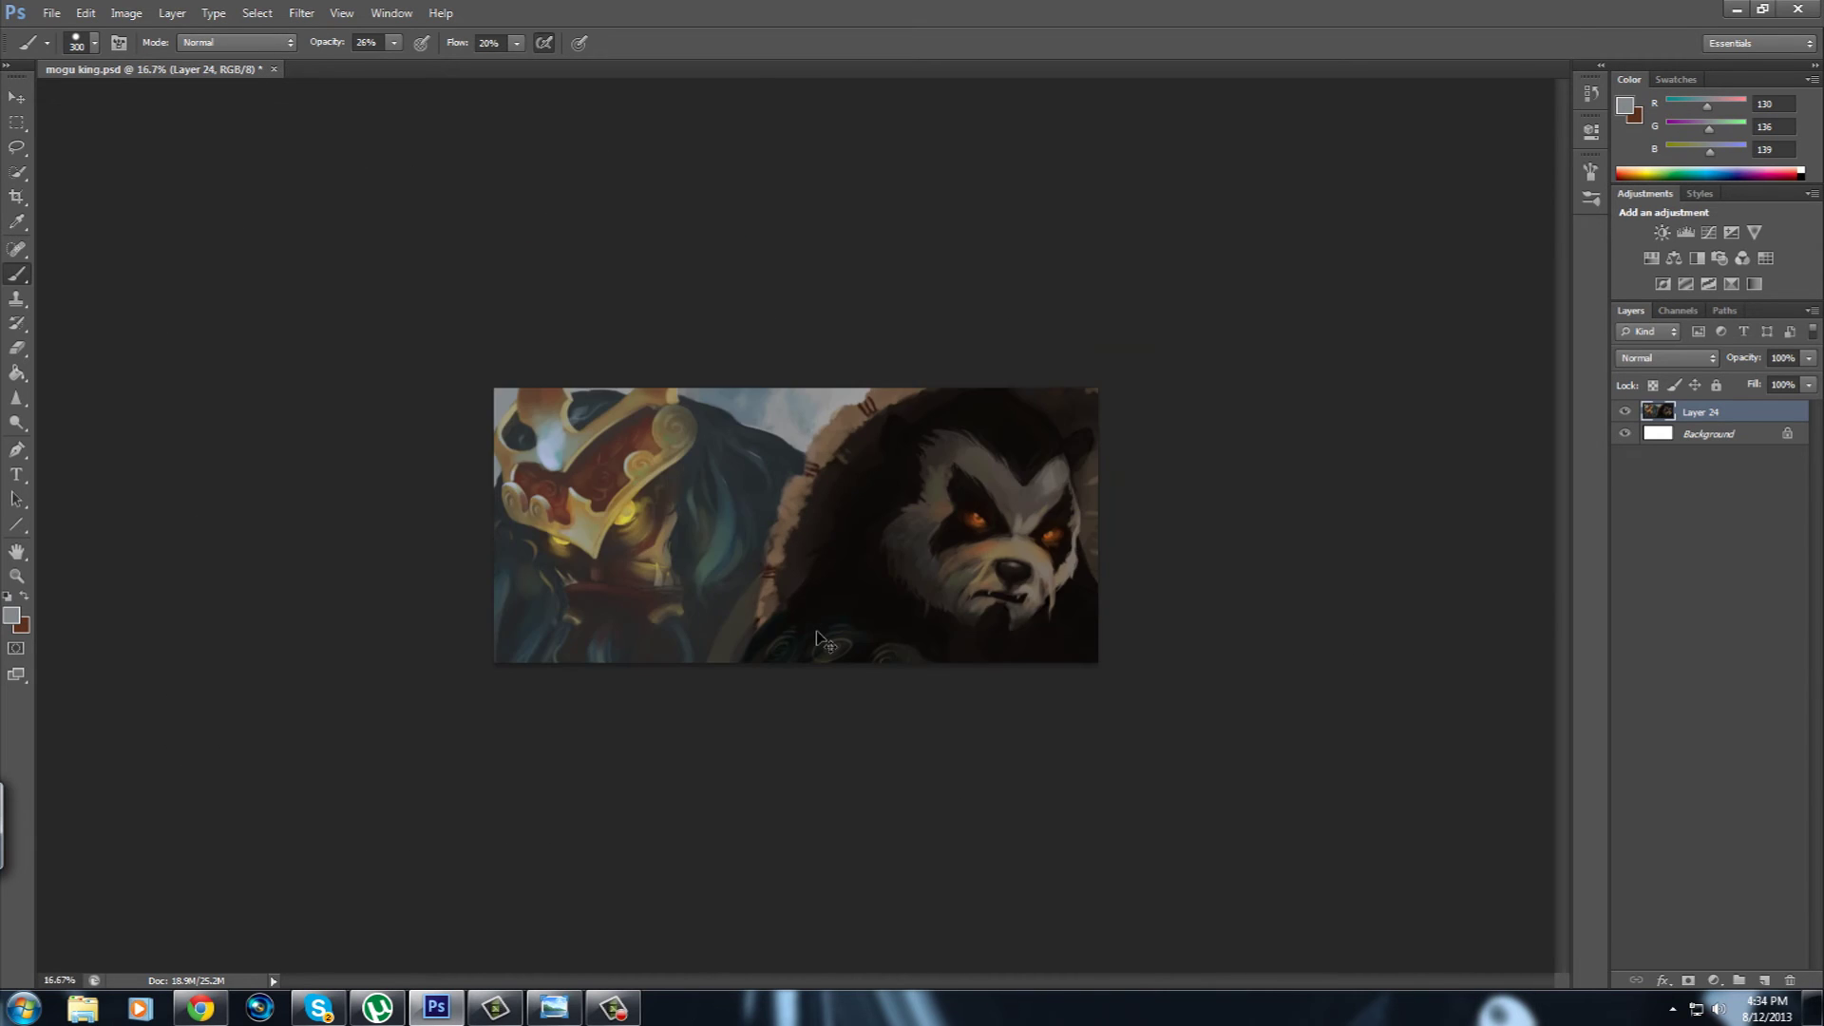
Paint grey haze over the mogu king's side on a new empty layer.
key(ctrl+shift+alt+n)
mouse_move(337, 456)
mouse_down()
mouse_move(608, 399)
mouse_move(427, 684)
mouse_move(671, 590)
mouse_move(210, 217)
mouse_move(805, 274)
mouse_up()
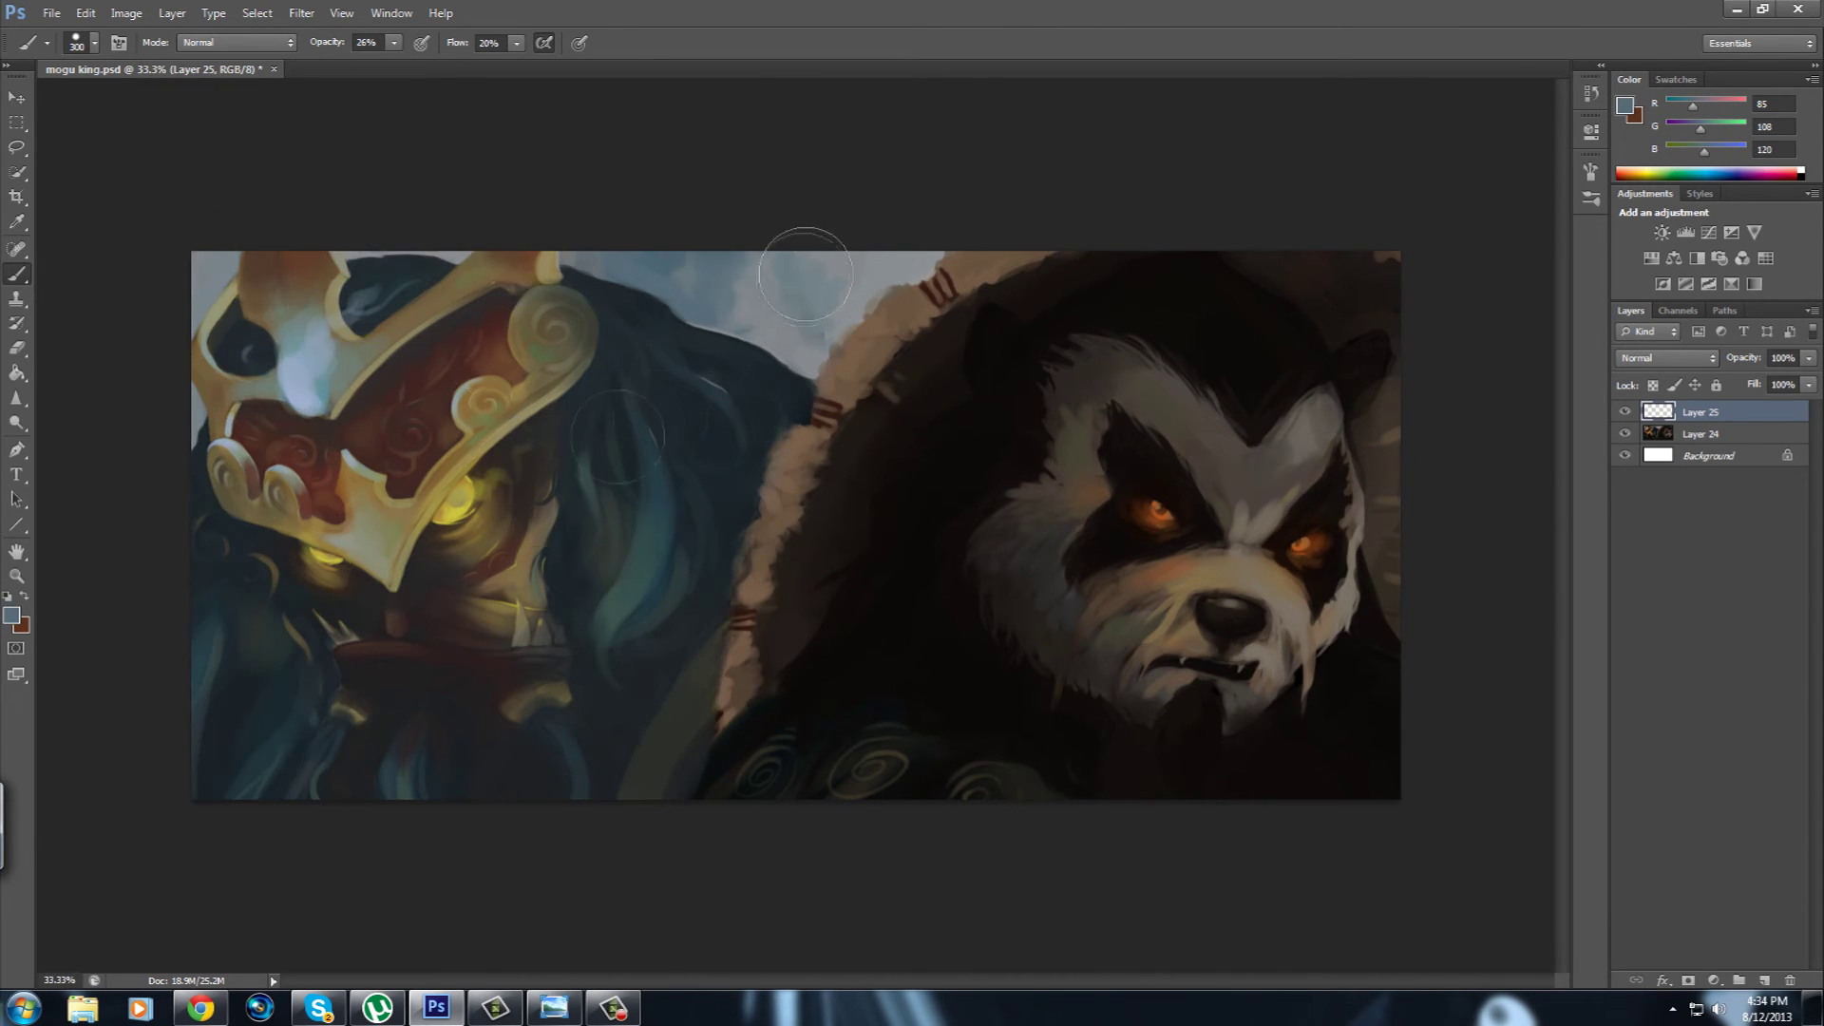
scroll(796, 525, down, 2)
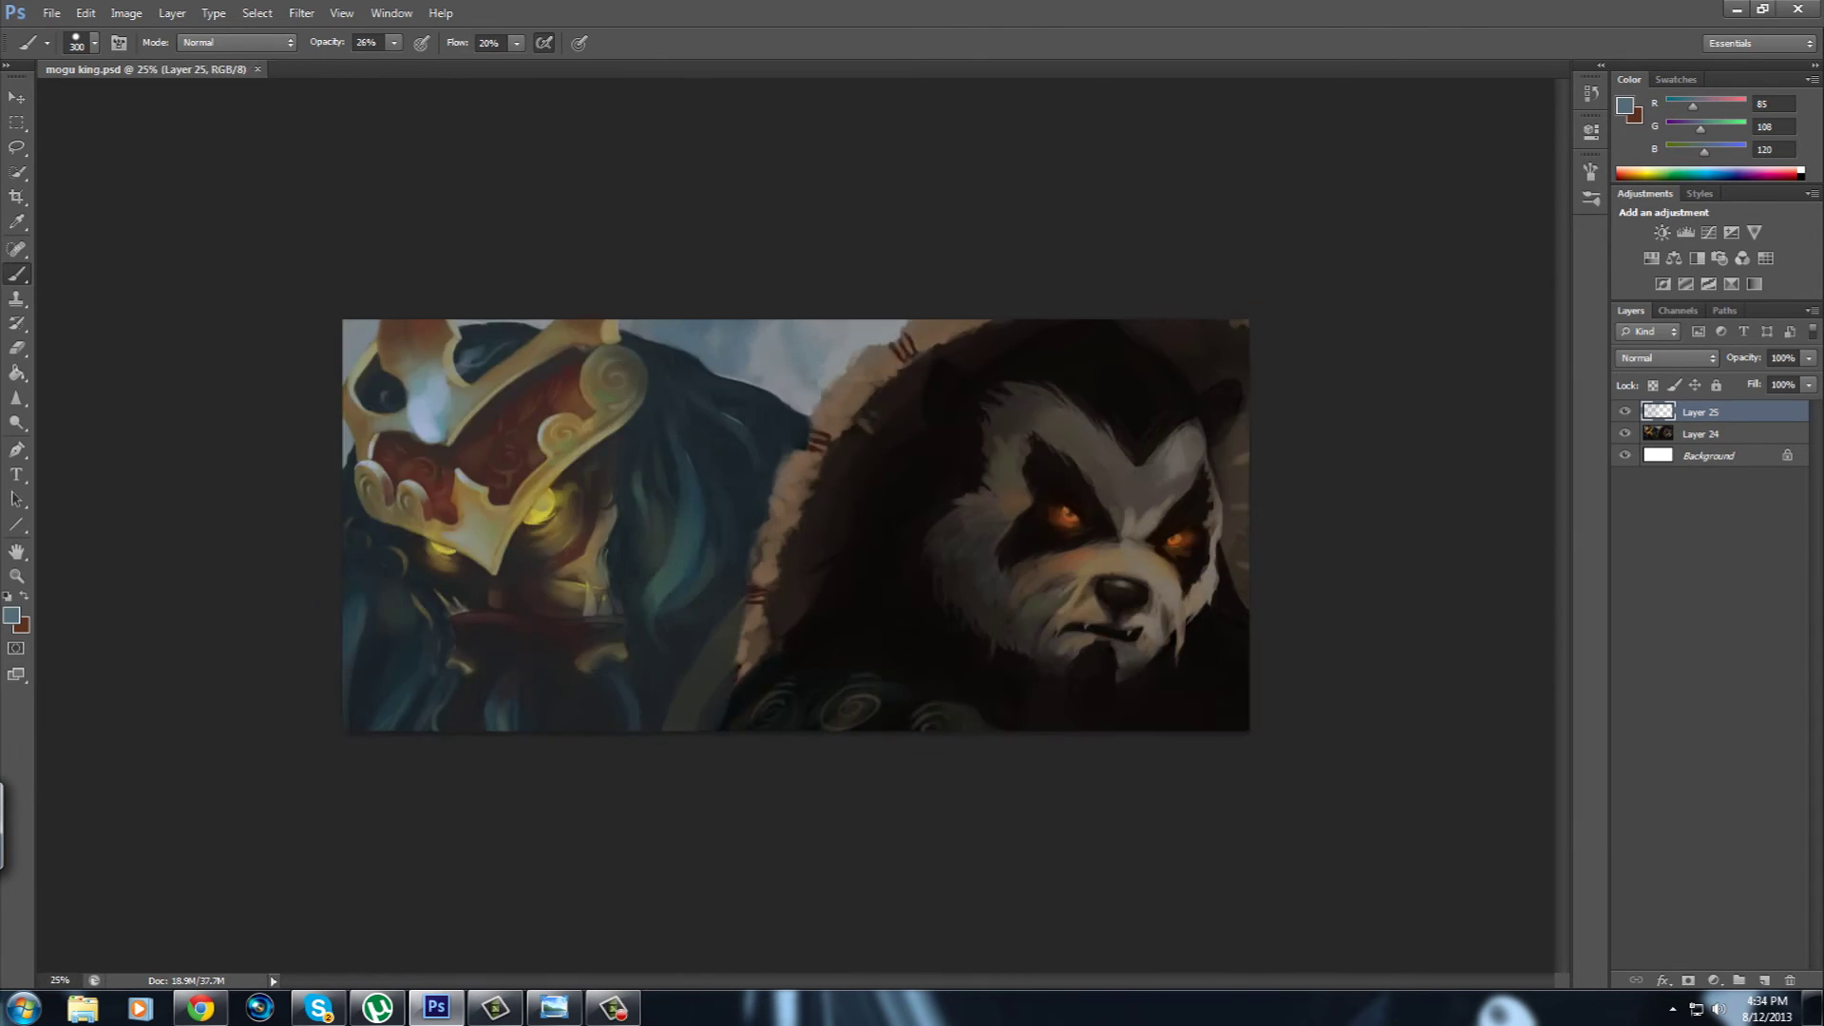
scroll(796, 525, up, 5)
drag(237, 503, 474, 460)
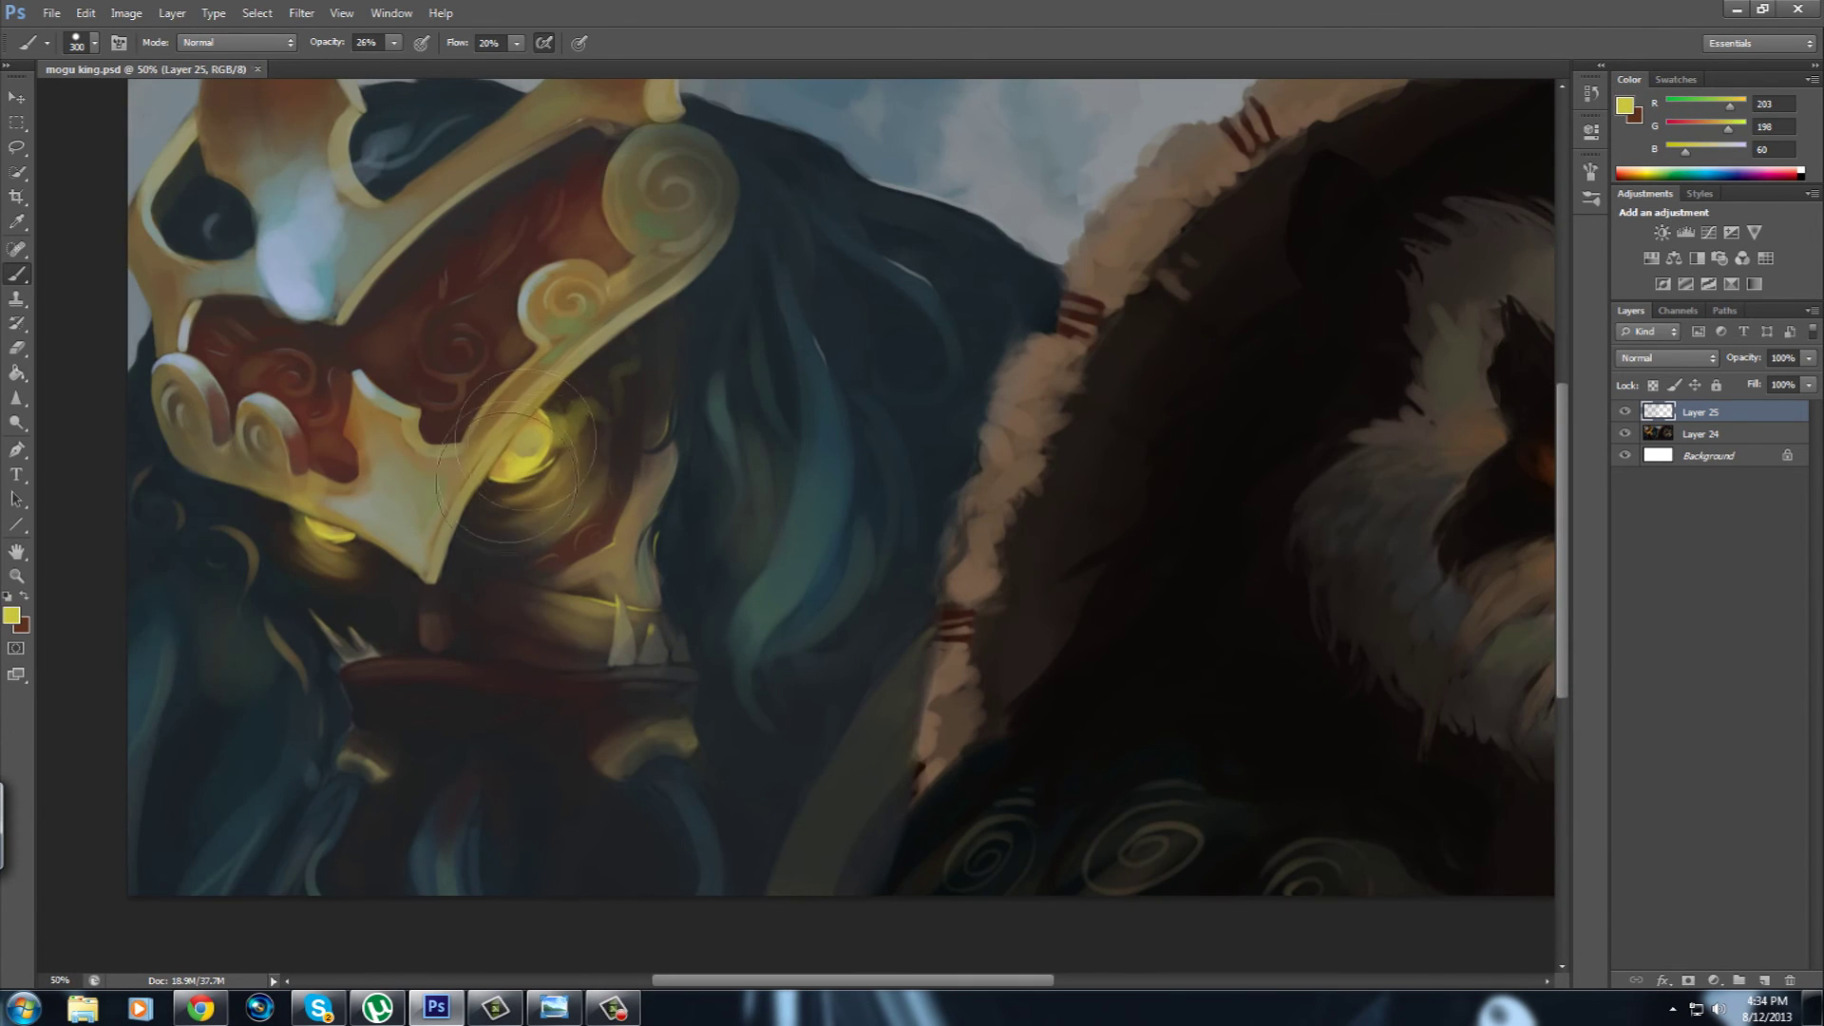
Brighten the eye glow, lower the haze layer's opacity, and merge it down.
click(518, 470)
drag(651, 700, 713, 711)
scroll(418, 207, down, 3)
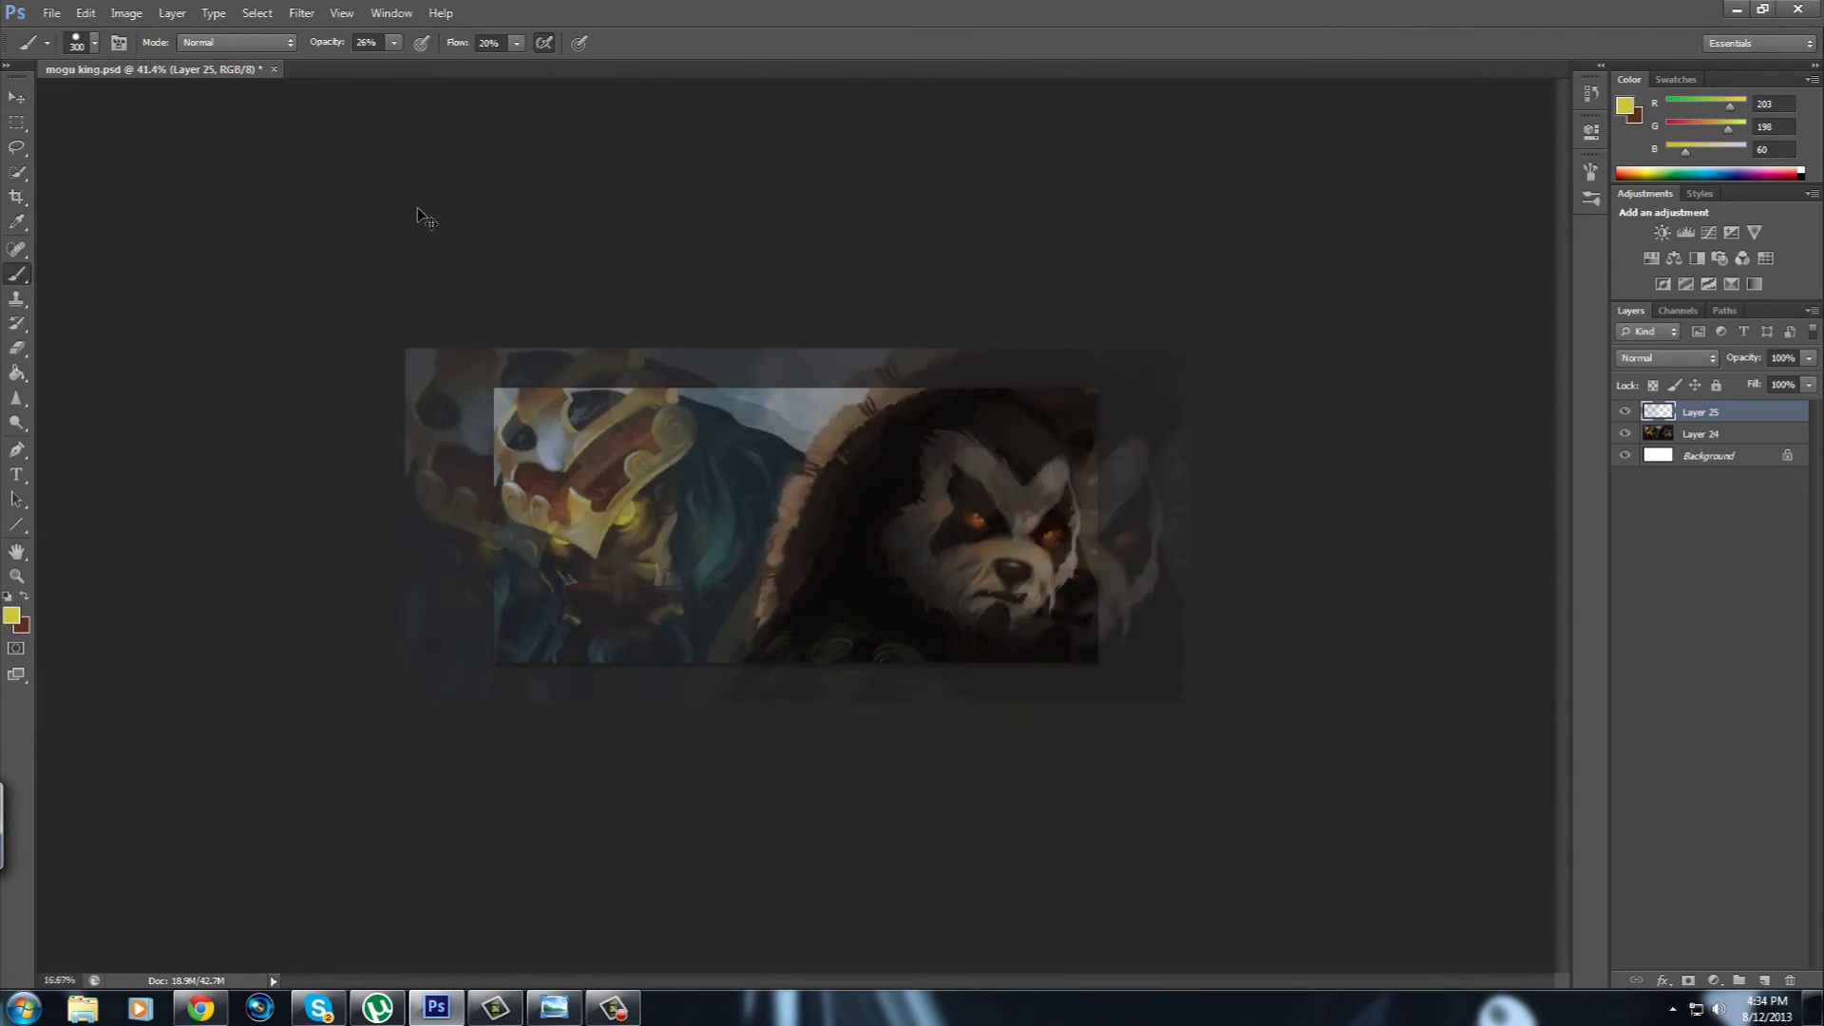
drag(1808, 357, 1763, 380)
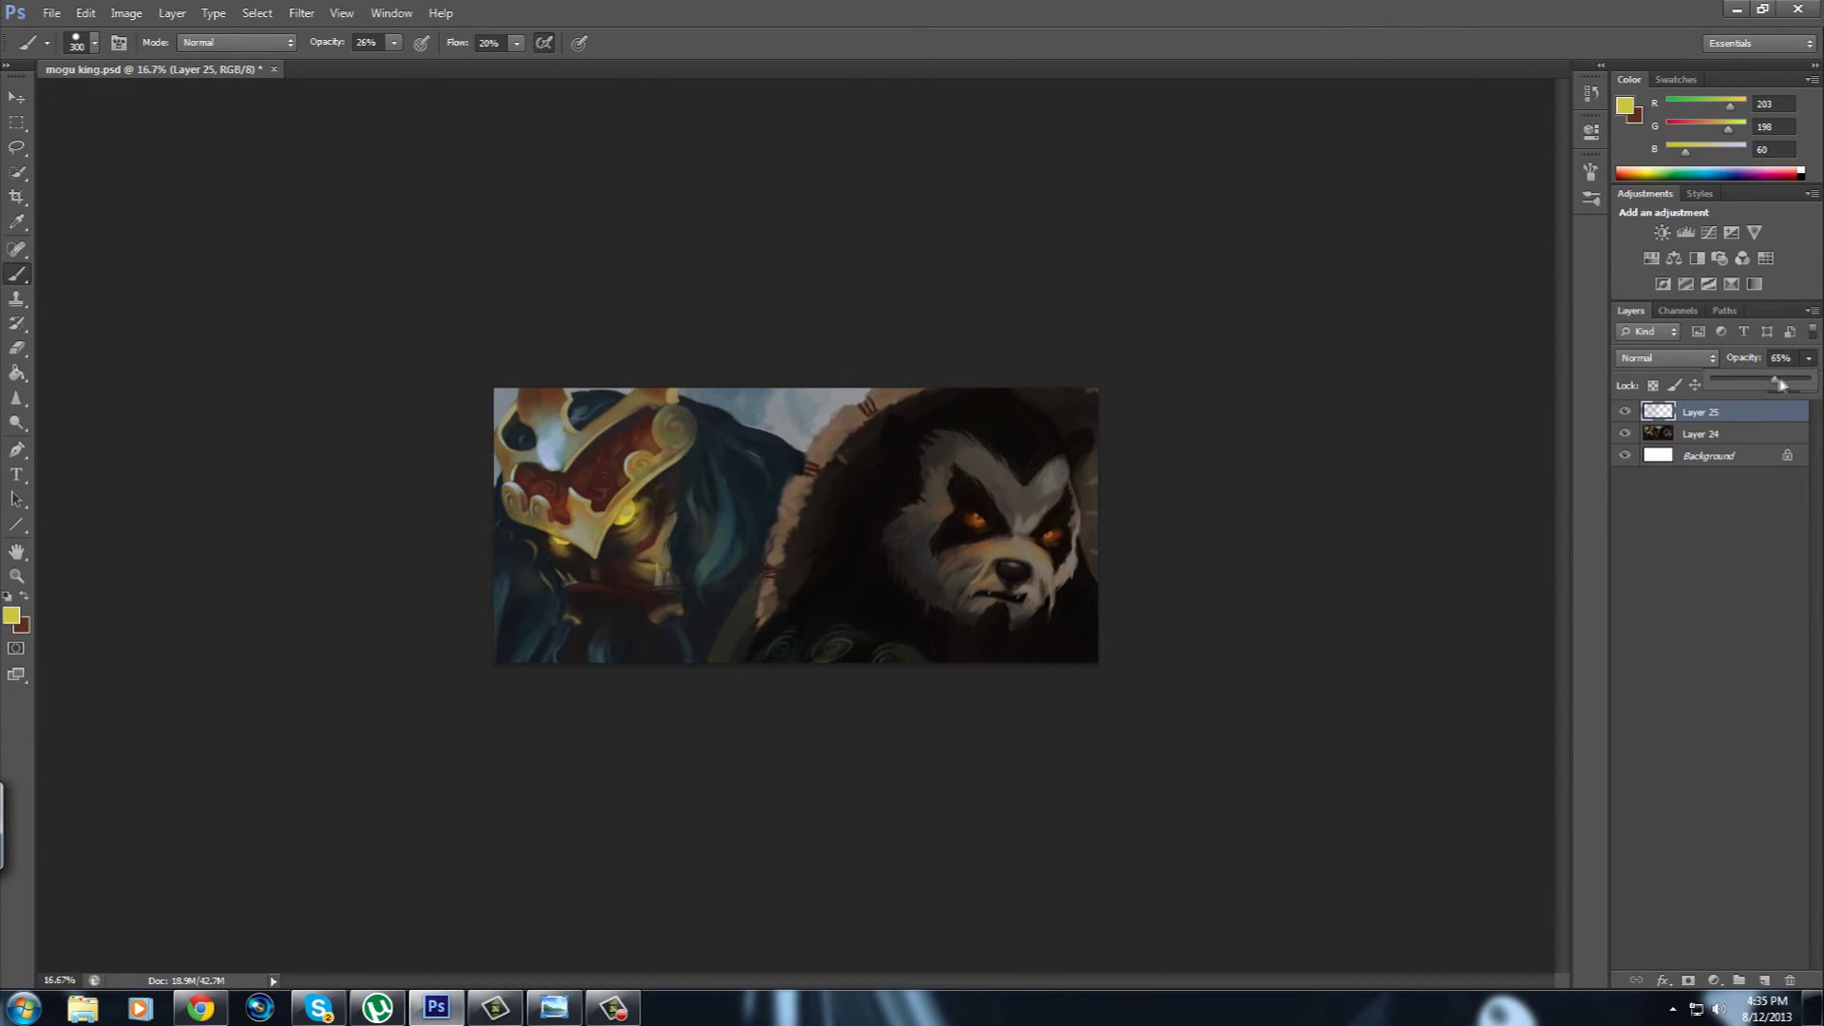
click(213, 13)
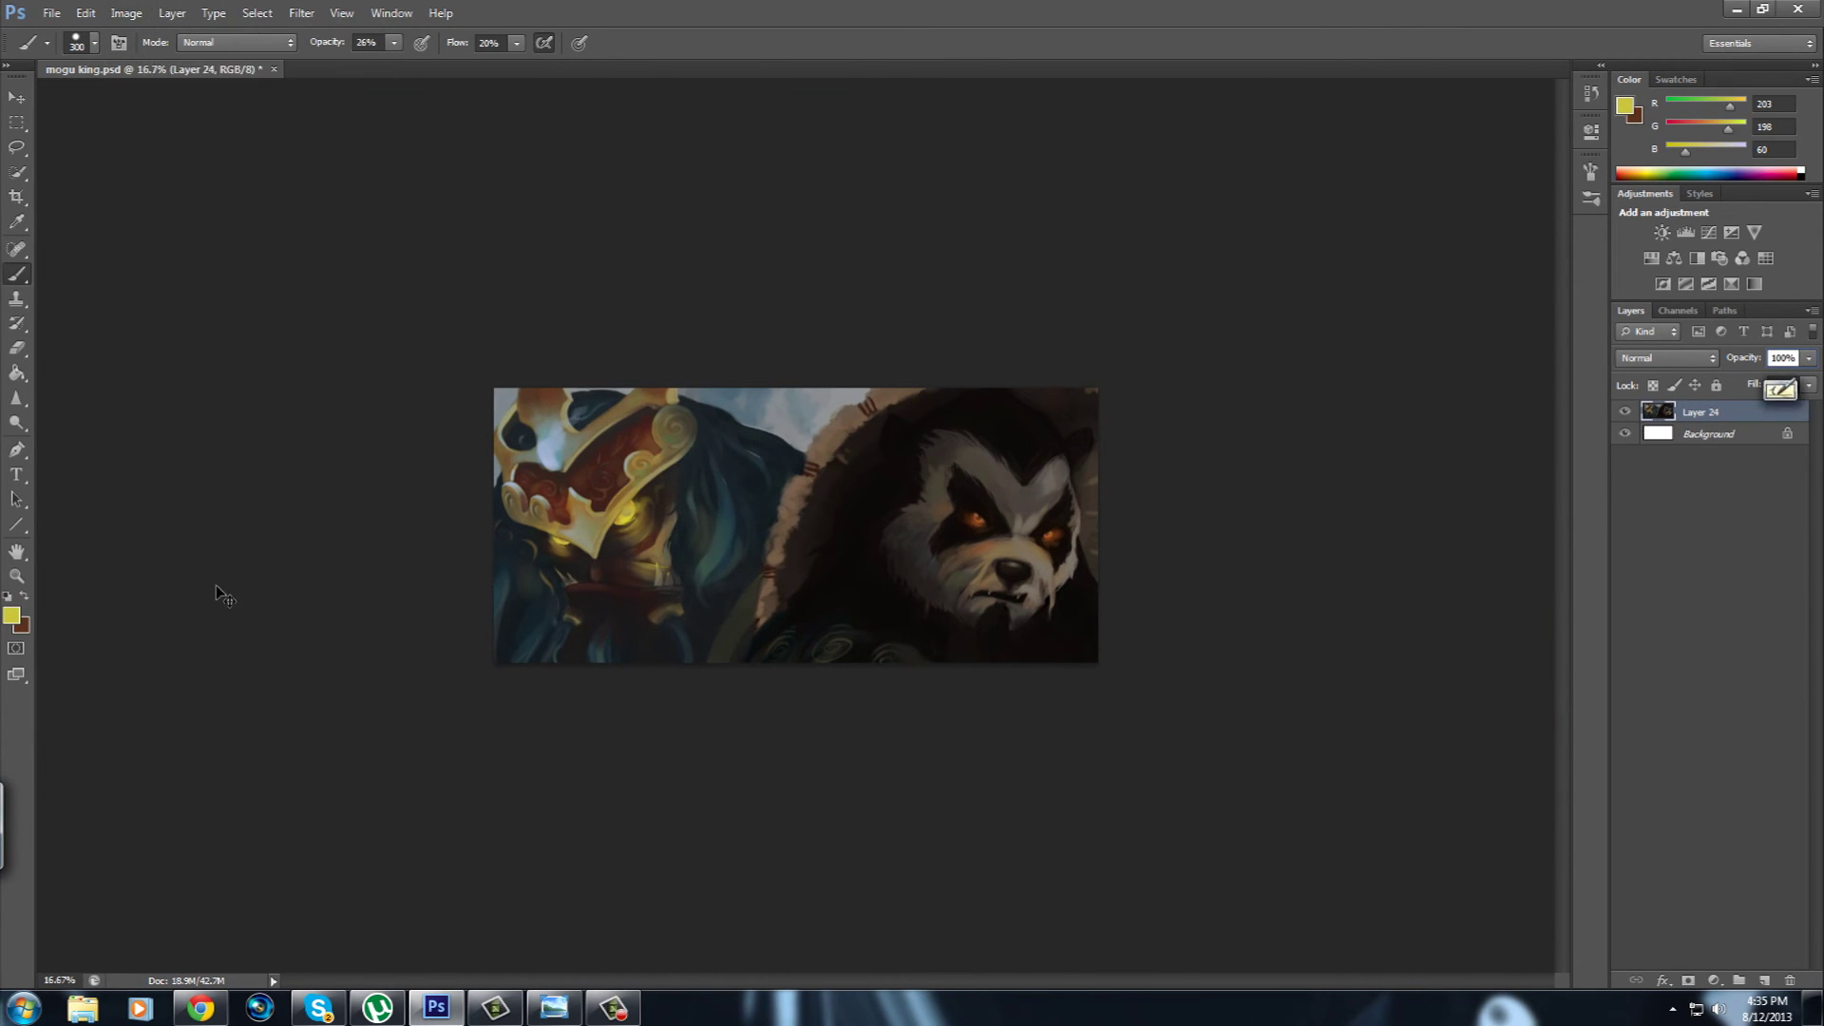
key(ctrl+plus)
key(ctrl+plus)
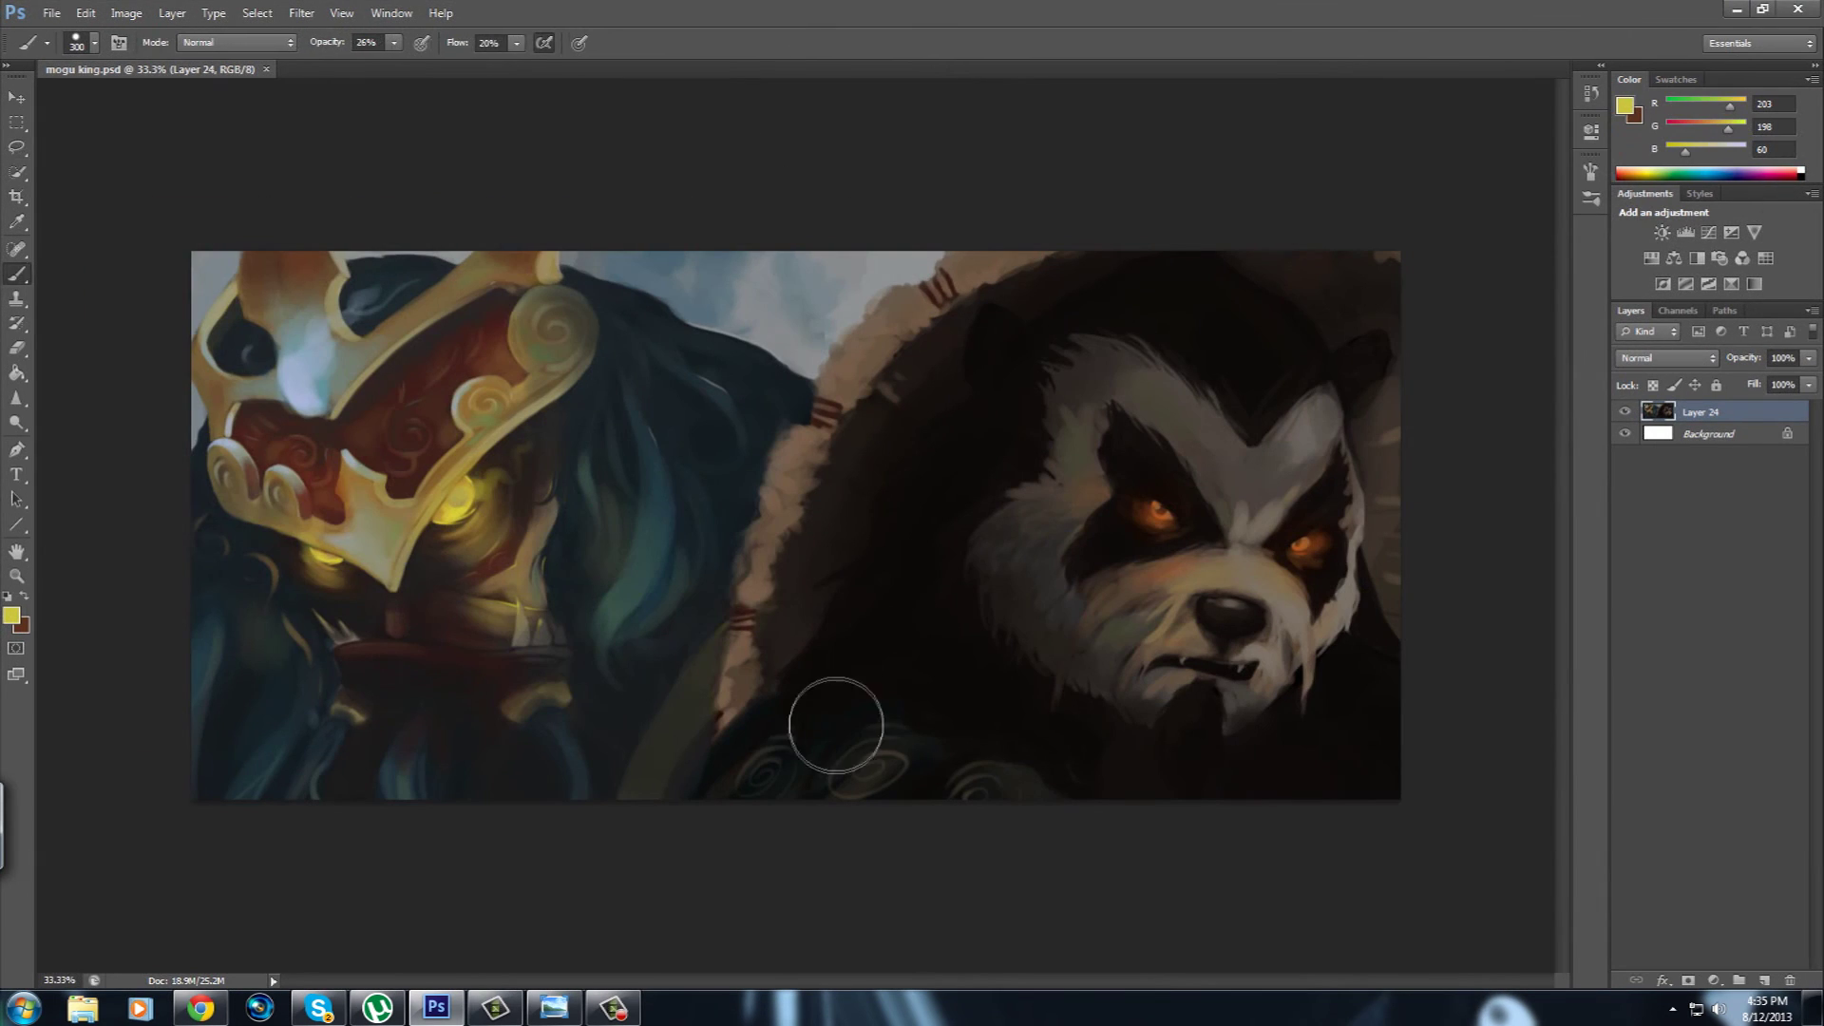
Lasso the left side around the mogu king and apply a Gaussian Blur.
key(l)
drag(373, 872, 684, 817)
click(301, 13)
click(589, 337)
key(Return)
key(e)
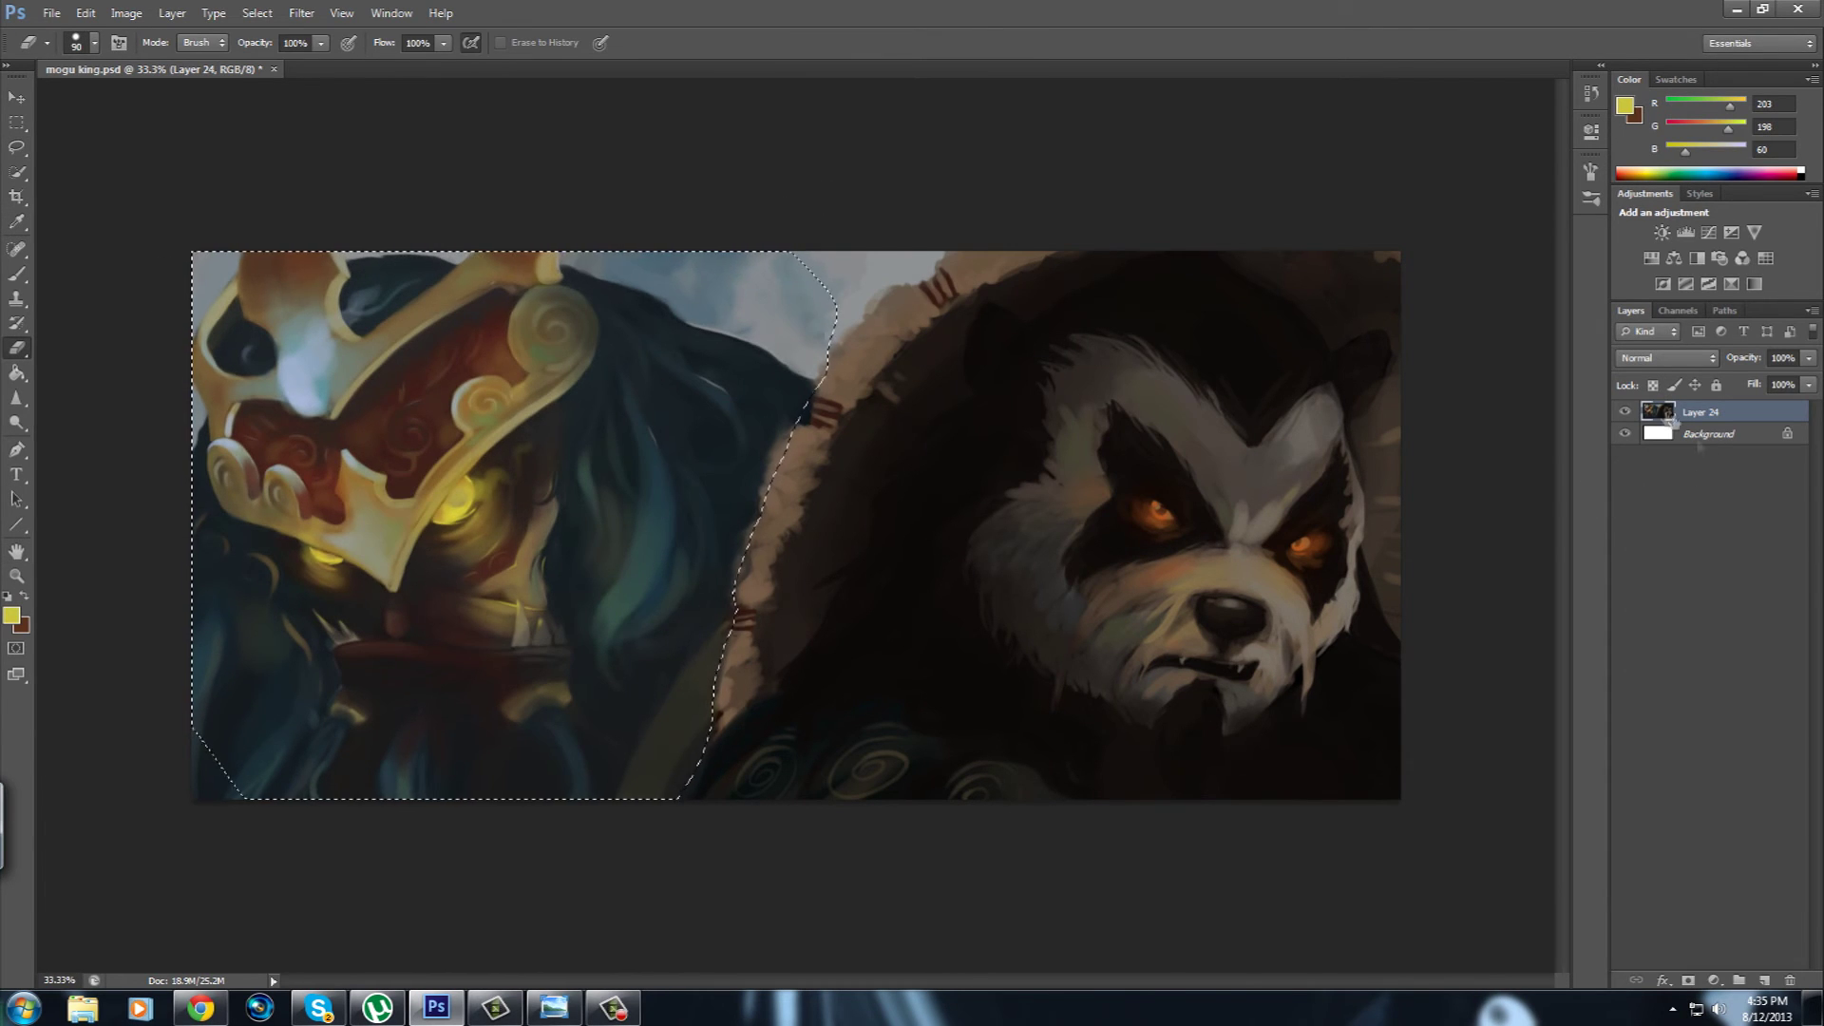
Duplicate the painting layer, blur the copy, and erase the blur from the face and crown.
key(ctrl+j)
click(301, 13)
click(589, 339)
click(1191, 267)
key(l)
key(e)
drag(498, 484, 500, 874)
Save the document, centre the panda's face in view, and add a new empty layer.
key(ctrl+s)
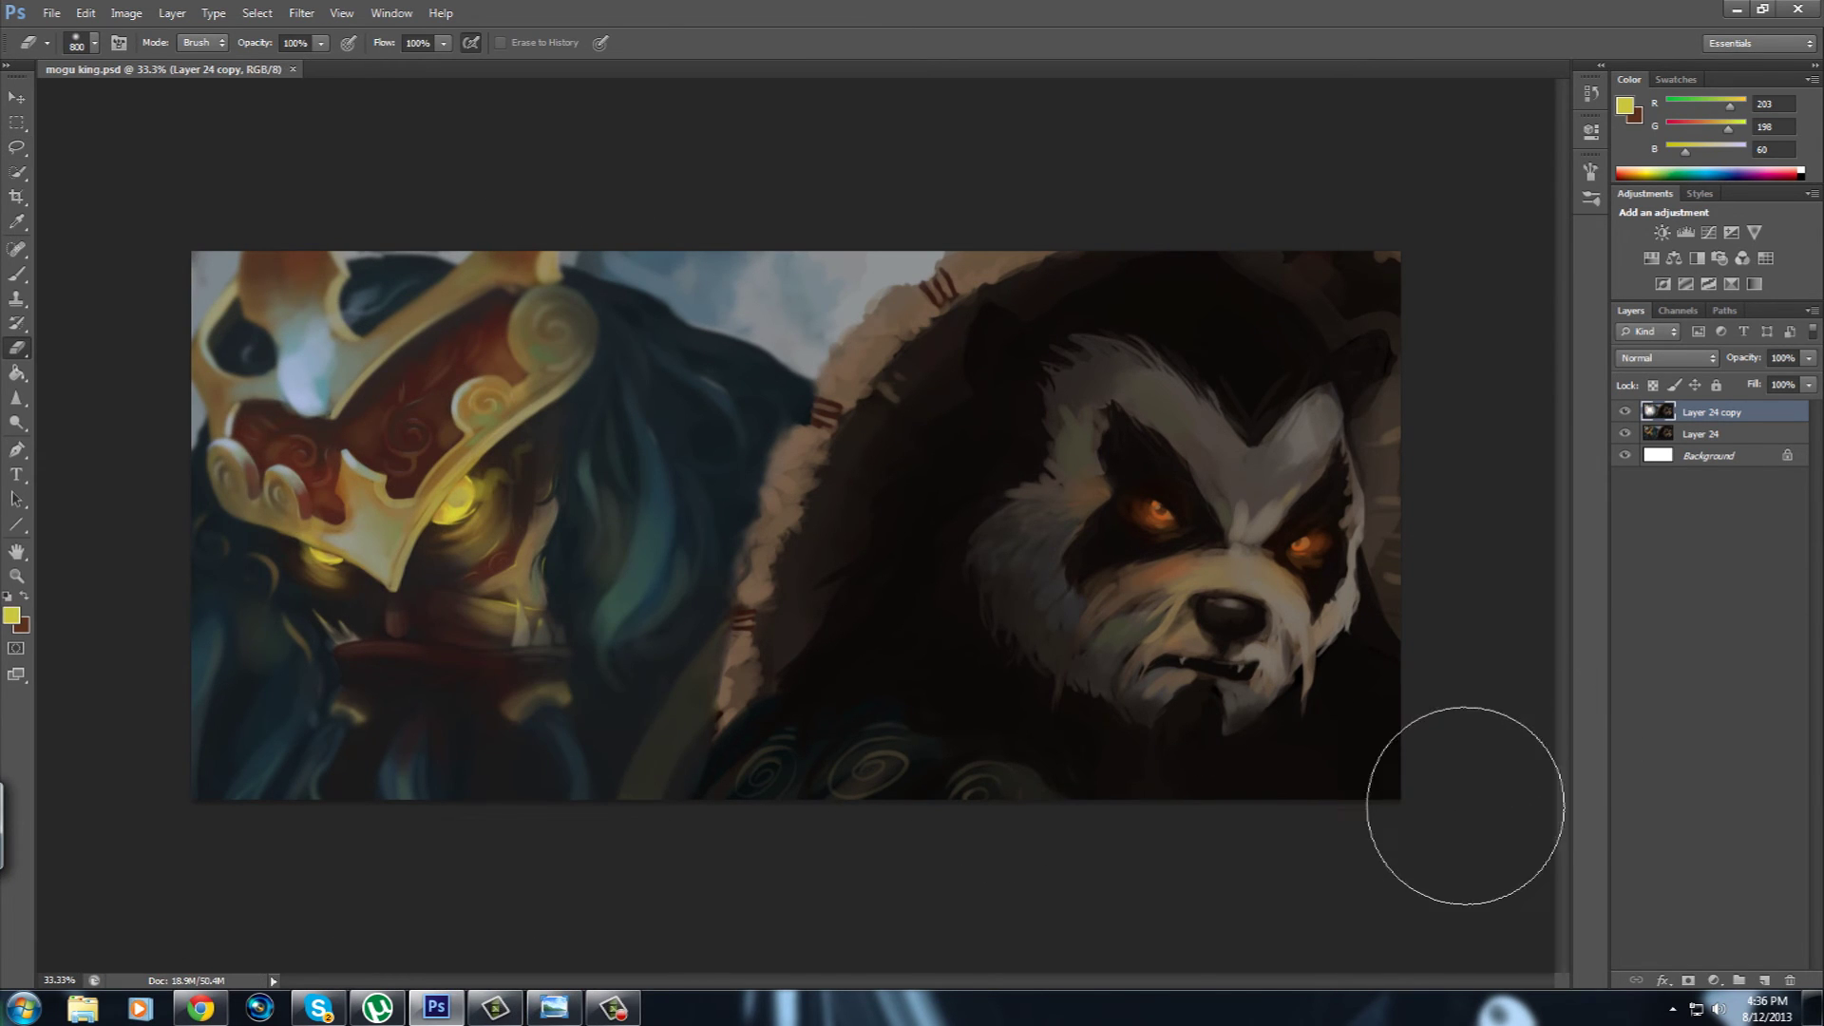
key(ctrl+minus)
key(ctrl+plus)
key(ctrl+plus)
key(ctrl+plus)
mouse_move(1358, 863)
mouse_down()
mouse_move(783, 717)
mouse_move(855, 711)
mouse_up()
drag(1330, 817, 568, 800)
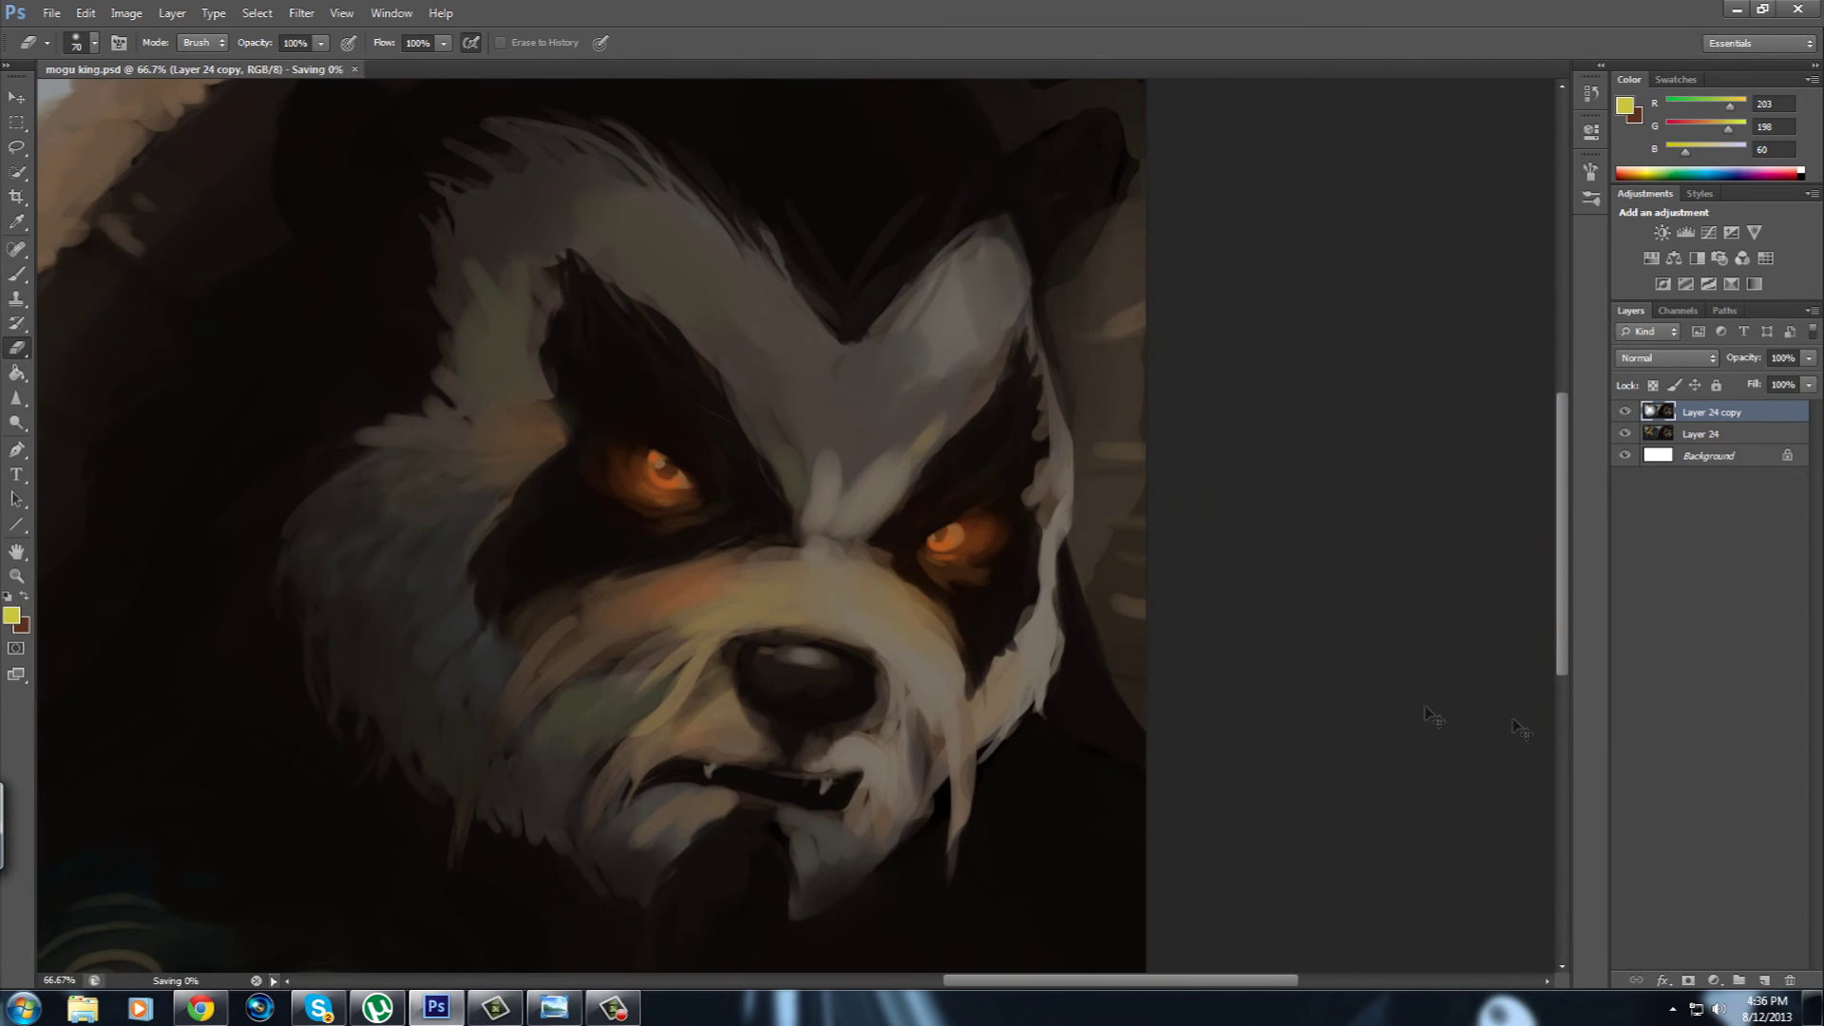
key(ctrl+shift+alt+n)
Set the brush to full opacity with a light beige foreground colour.
key(b)
alt+click(812, 624)
click(94, 42)
double_click(95, 437)
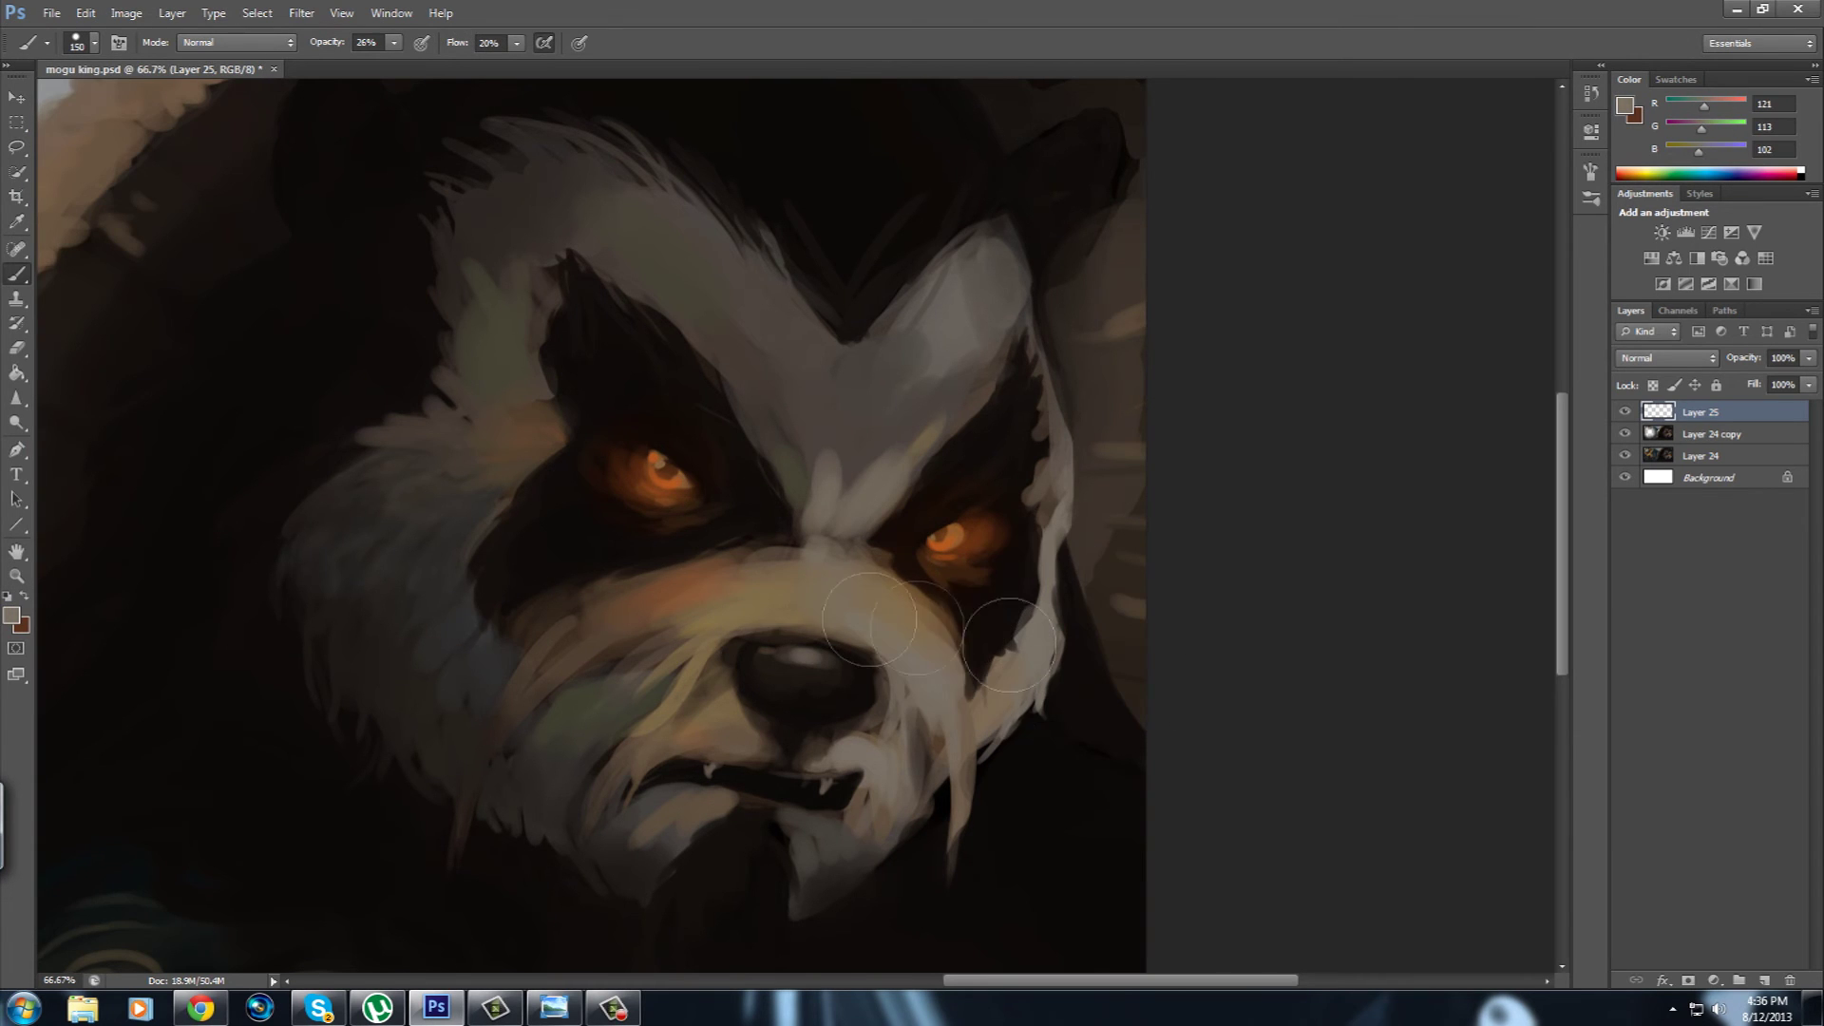
key(0)
click(12, 615)
click(965, 415)
click(1383, 354)
Paint light beige over the muzzle bridge and the forehead patch beside the brow.
key(bracketleft)
drag(832, 602, 917, 665)
key(bracketright)
key(bracketright)
key(bracketright)
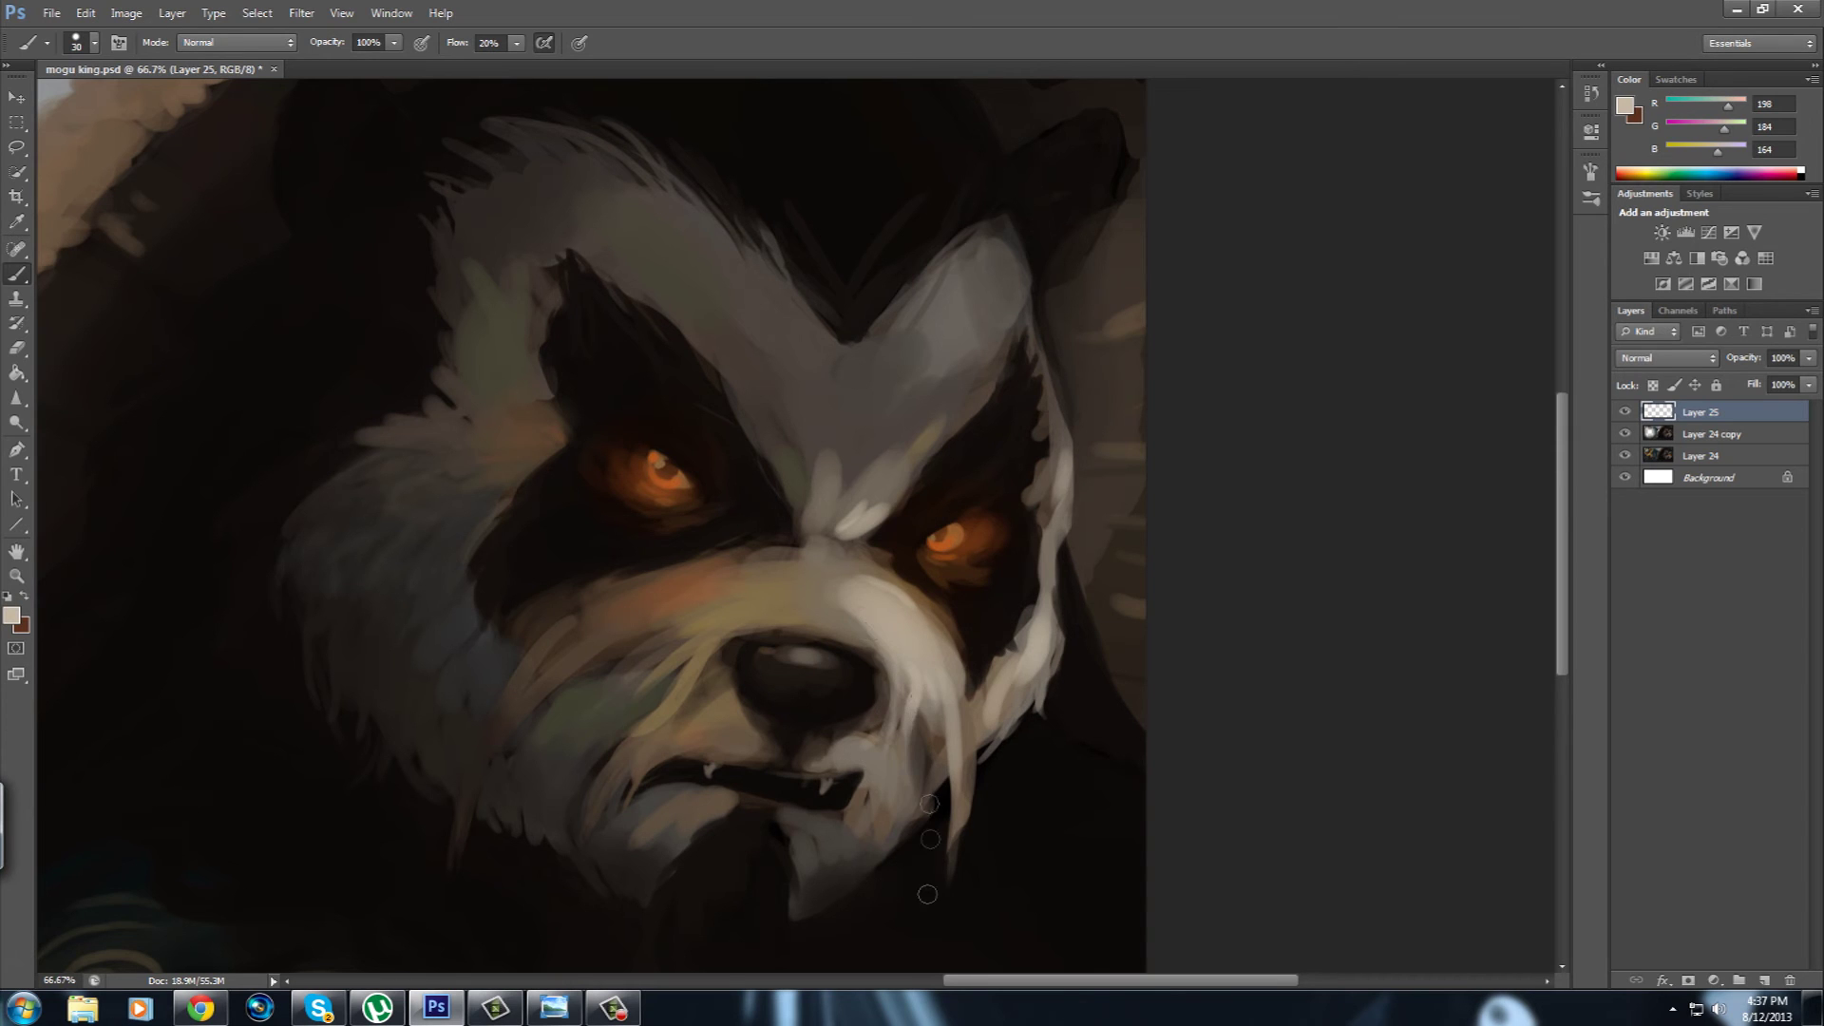
mouse_move(940, 315)
mouse_down()
mouse_move(997, 266)
mouse_move(1007, 398)
mouse_up()
Add lighter fur strokes to the face, sample a dark fur tone, and zoom out to review.
alt+click(912, 380)
key(bracketright)
key(bracketright)
key(bracketright)
drag(805, 643, 881, 571)
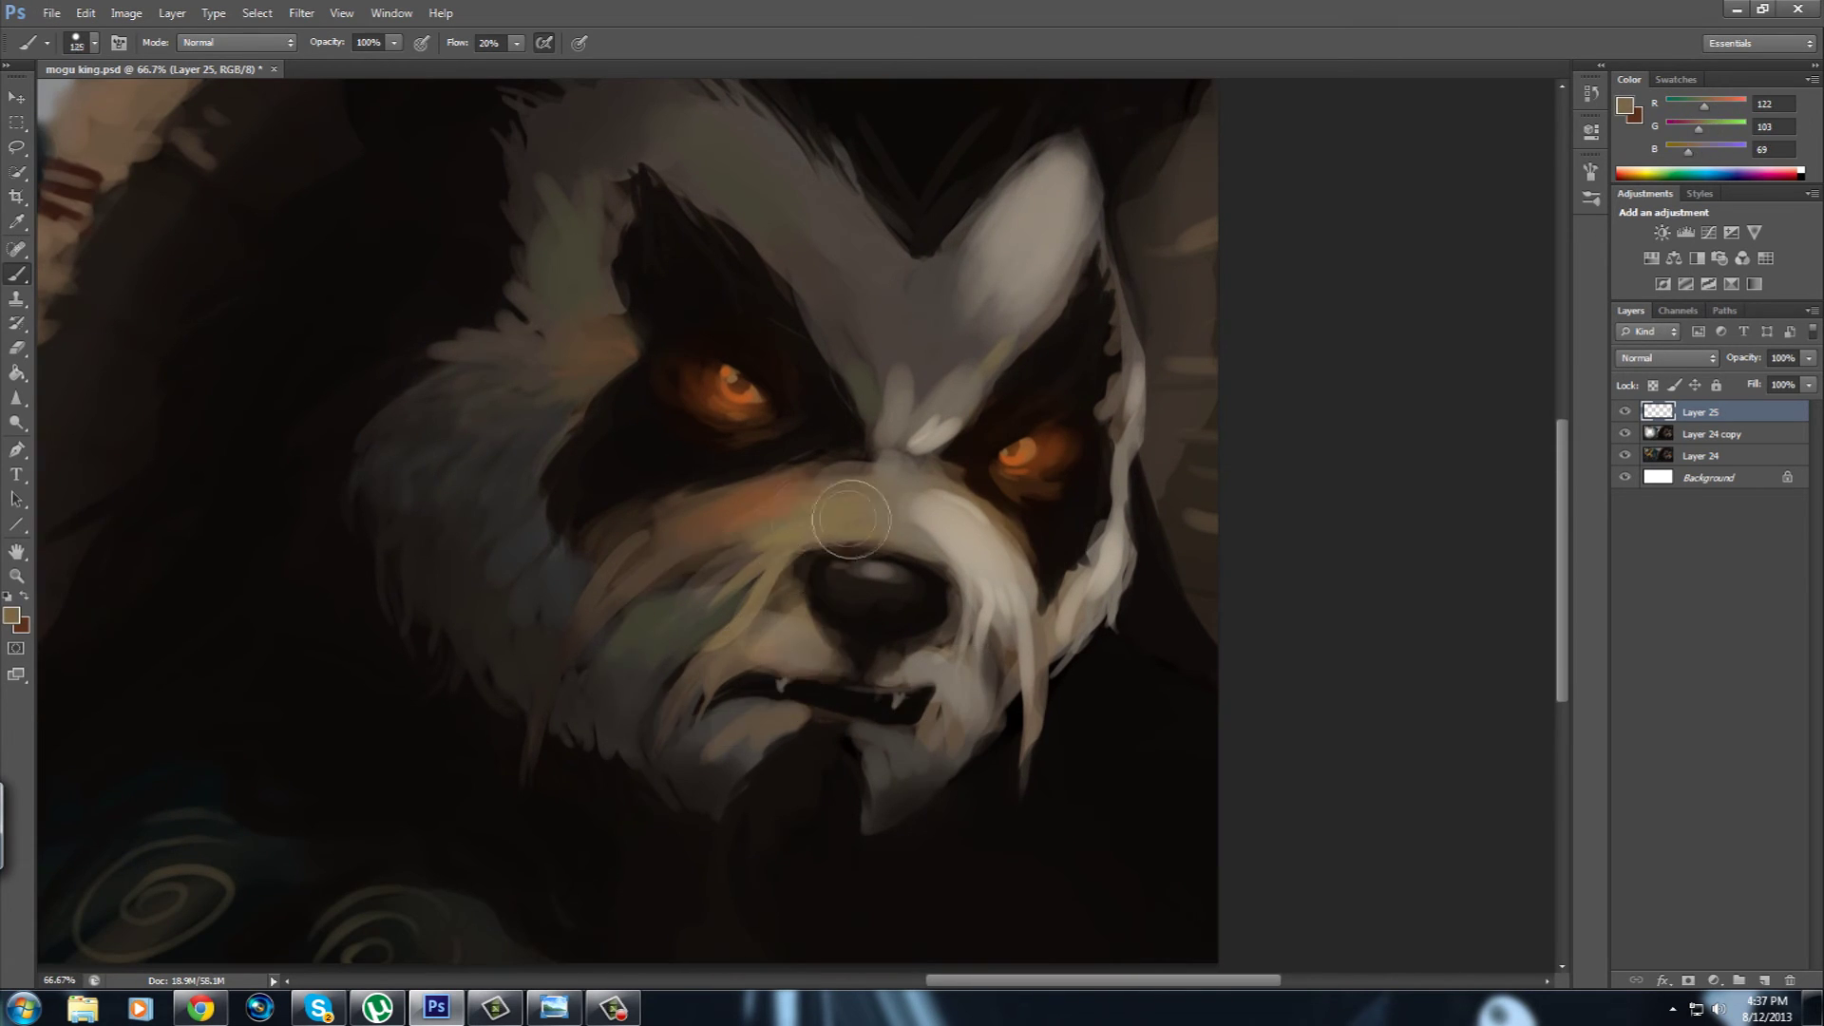
key(bracketleft)
key(bracketleft)
key(bracketleft)
drag(871, 481, 845, 547)
alt+click(556, 320)
key(ctrl+minus)
key(ctrl+minus)
key(ctrl+minus)
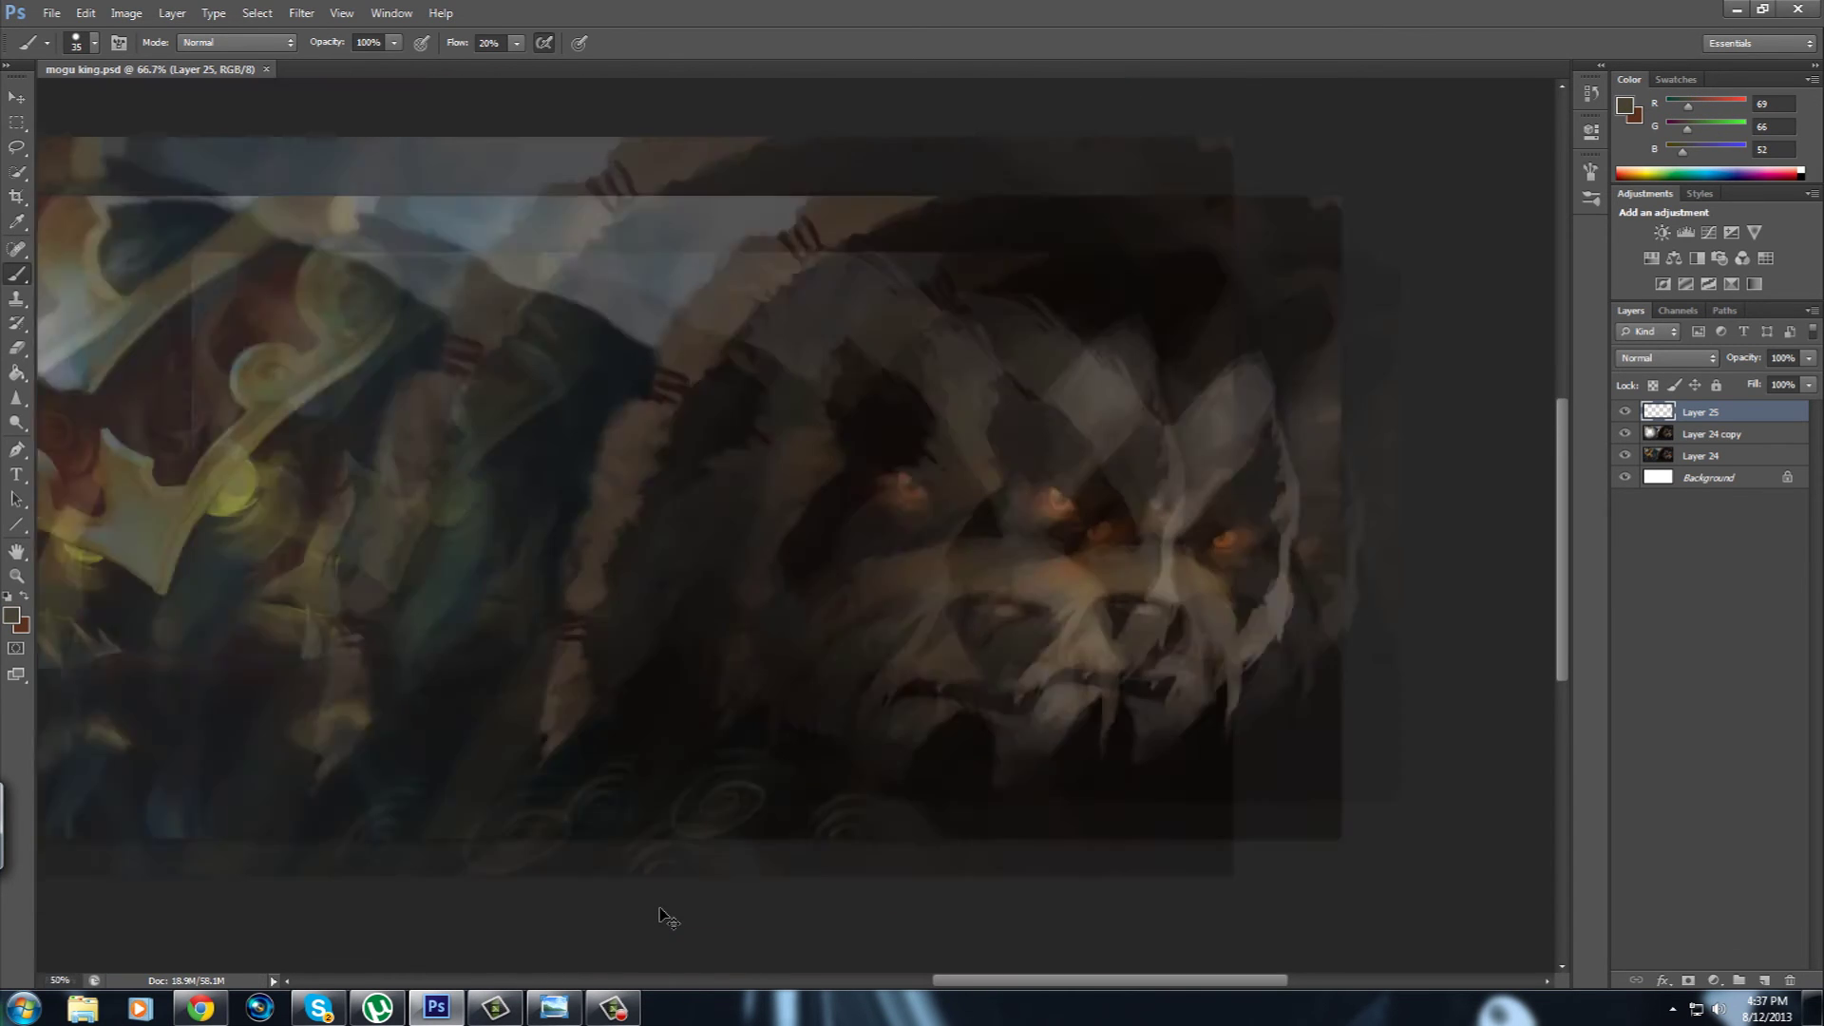
scroll(1067, 672, up, 2)
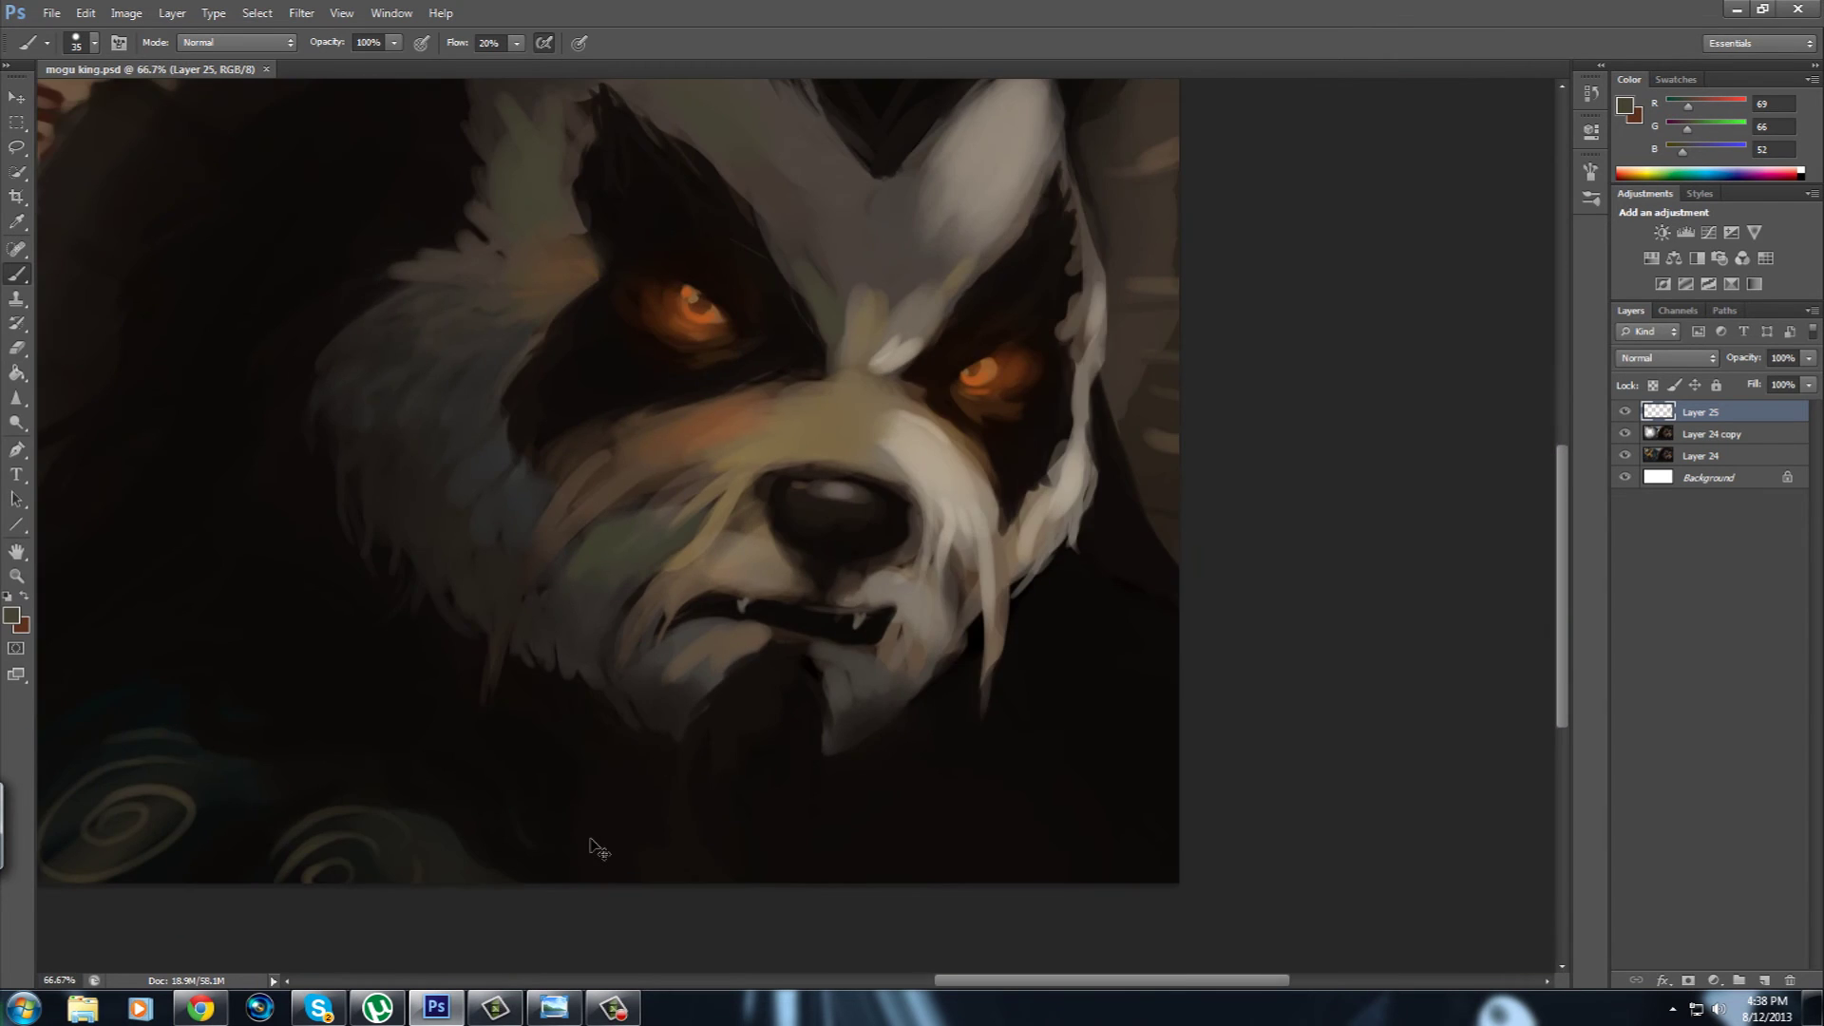
scroll(819, 719, up, 3)
Darken the left edge of the nose and the area around its highlight.
alt+click(786, 346)
key(bracketleft)
key(bracketleft)
key(bracketleft)
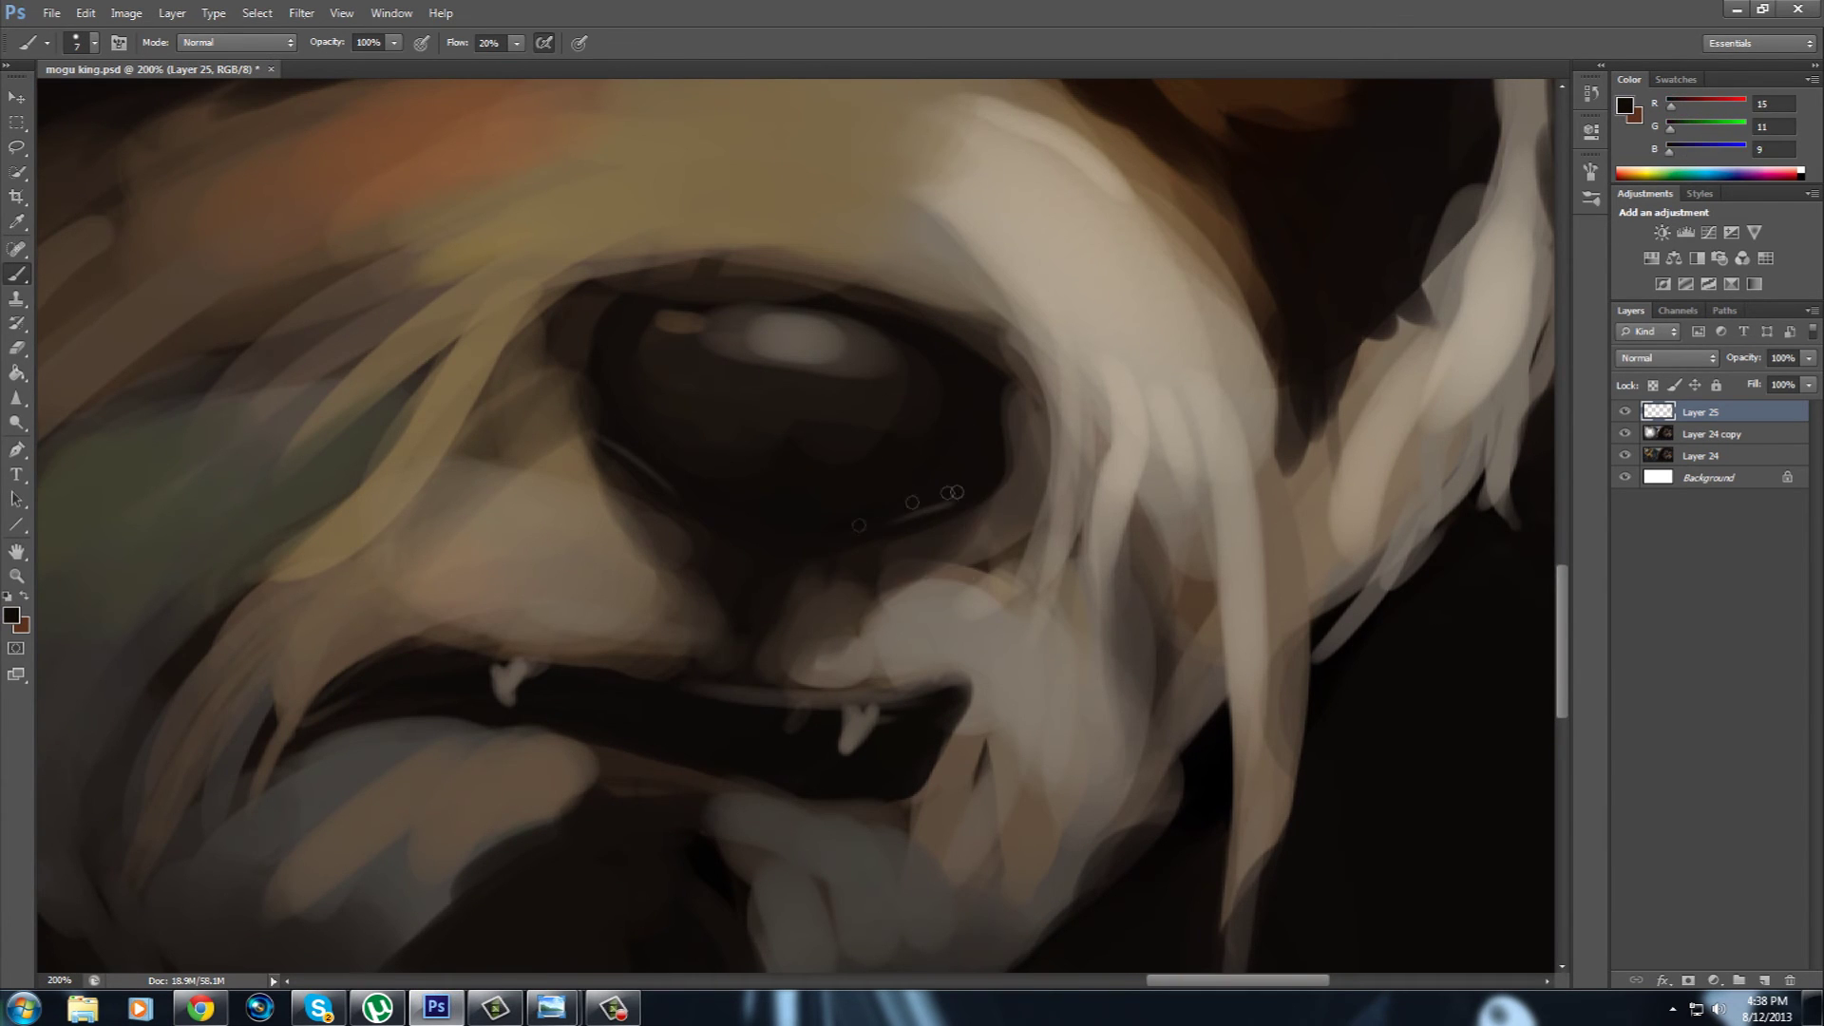
key(bracketright)
drag(570, 303, 613, 465)
mouse_move(734, 307)
mouse_down()
mouse_move(655, 314)
mouse_move(734, 389)
mouse_up()
Paint tan strokes on the muzzle and light fur strokes below the nose.
alt+click(683, 385)
drag(608, 418, 290, 634)
drag(594, 522, 489, 465)
alt+click(518, 536)
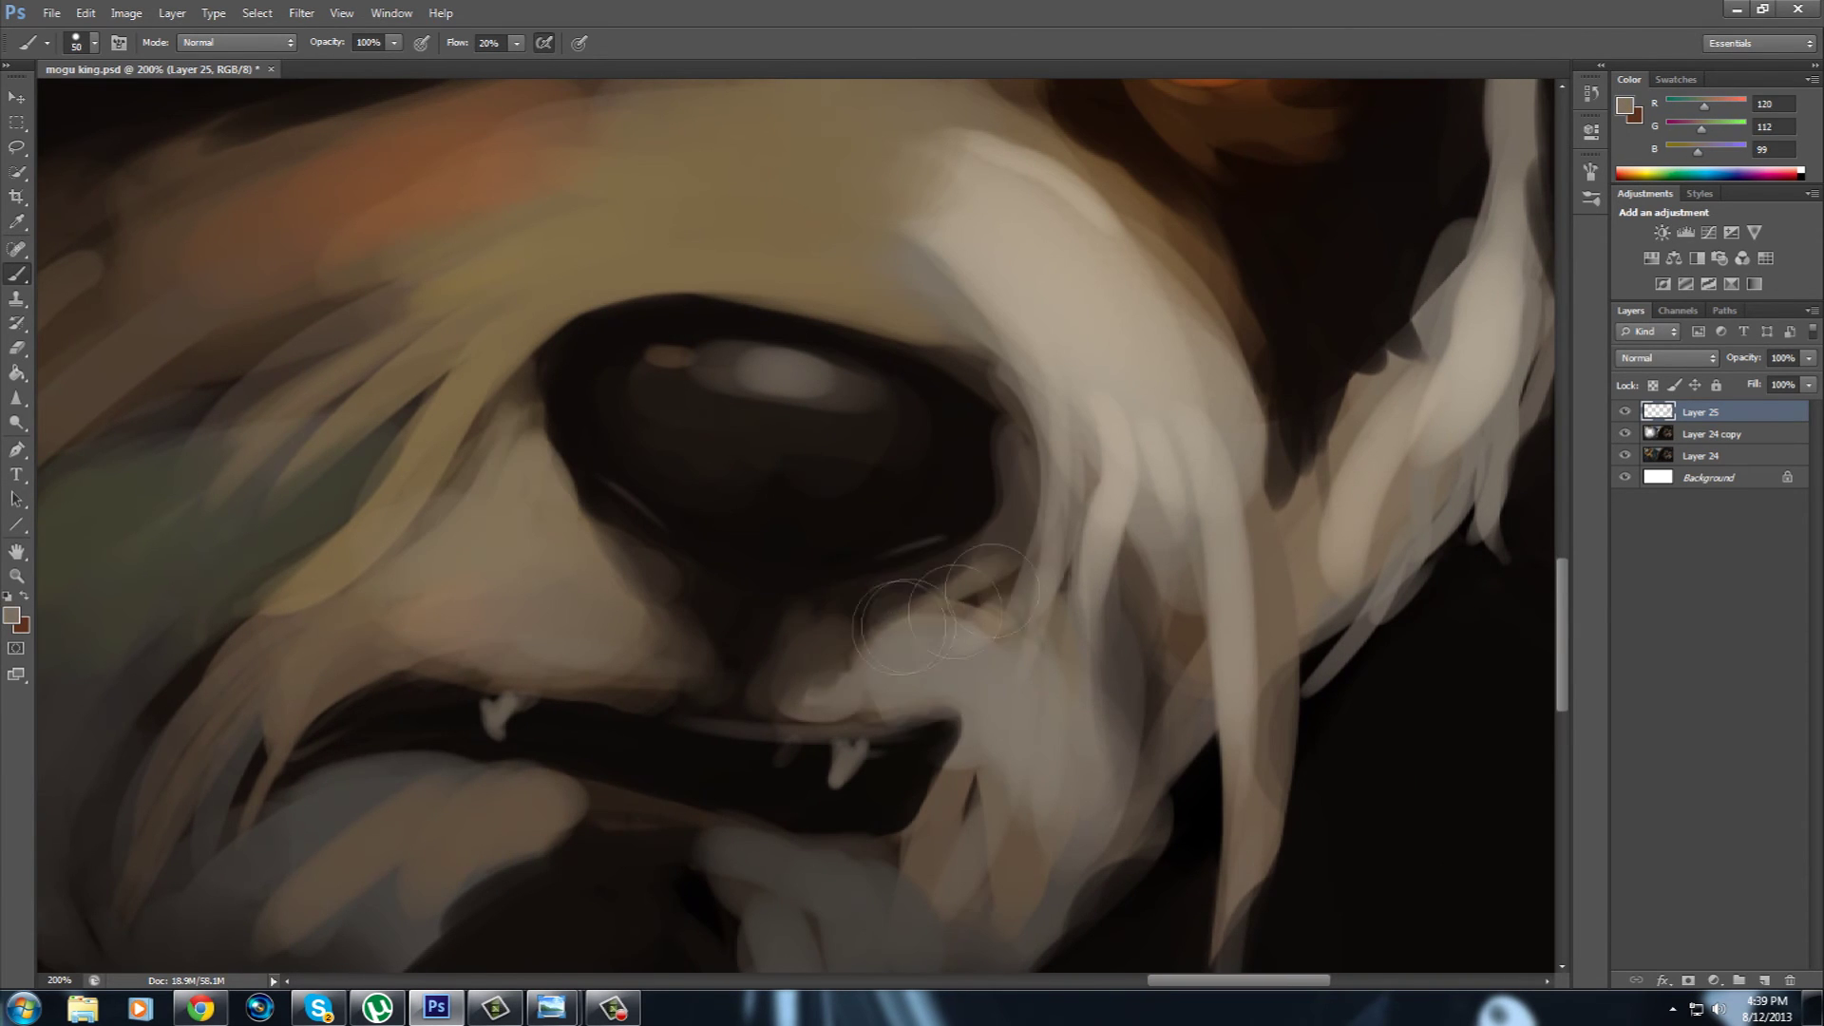
drag(992, 589, 916, 631)
drag(1054, 570, 1148, 663)
Add light fur near the mouth, dark shading under the nose, and light tan strokes nearby.
drag(950, 627, 1054, 504)
drag(950, 579, 1034, 508)
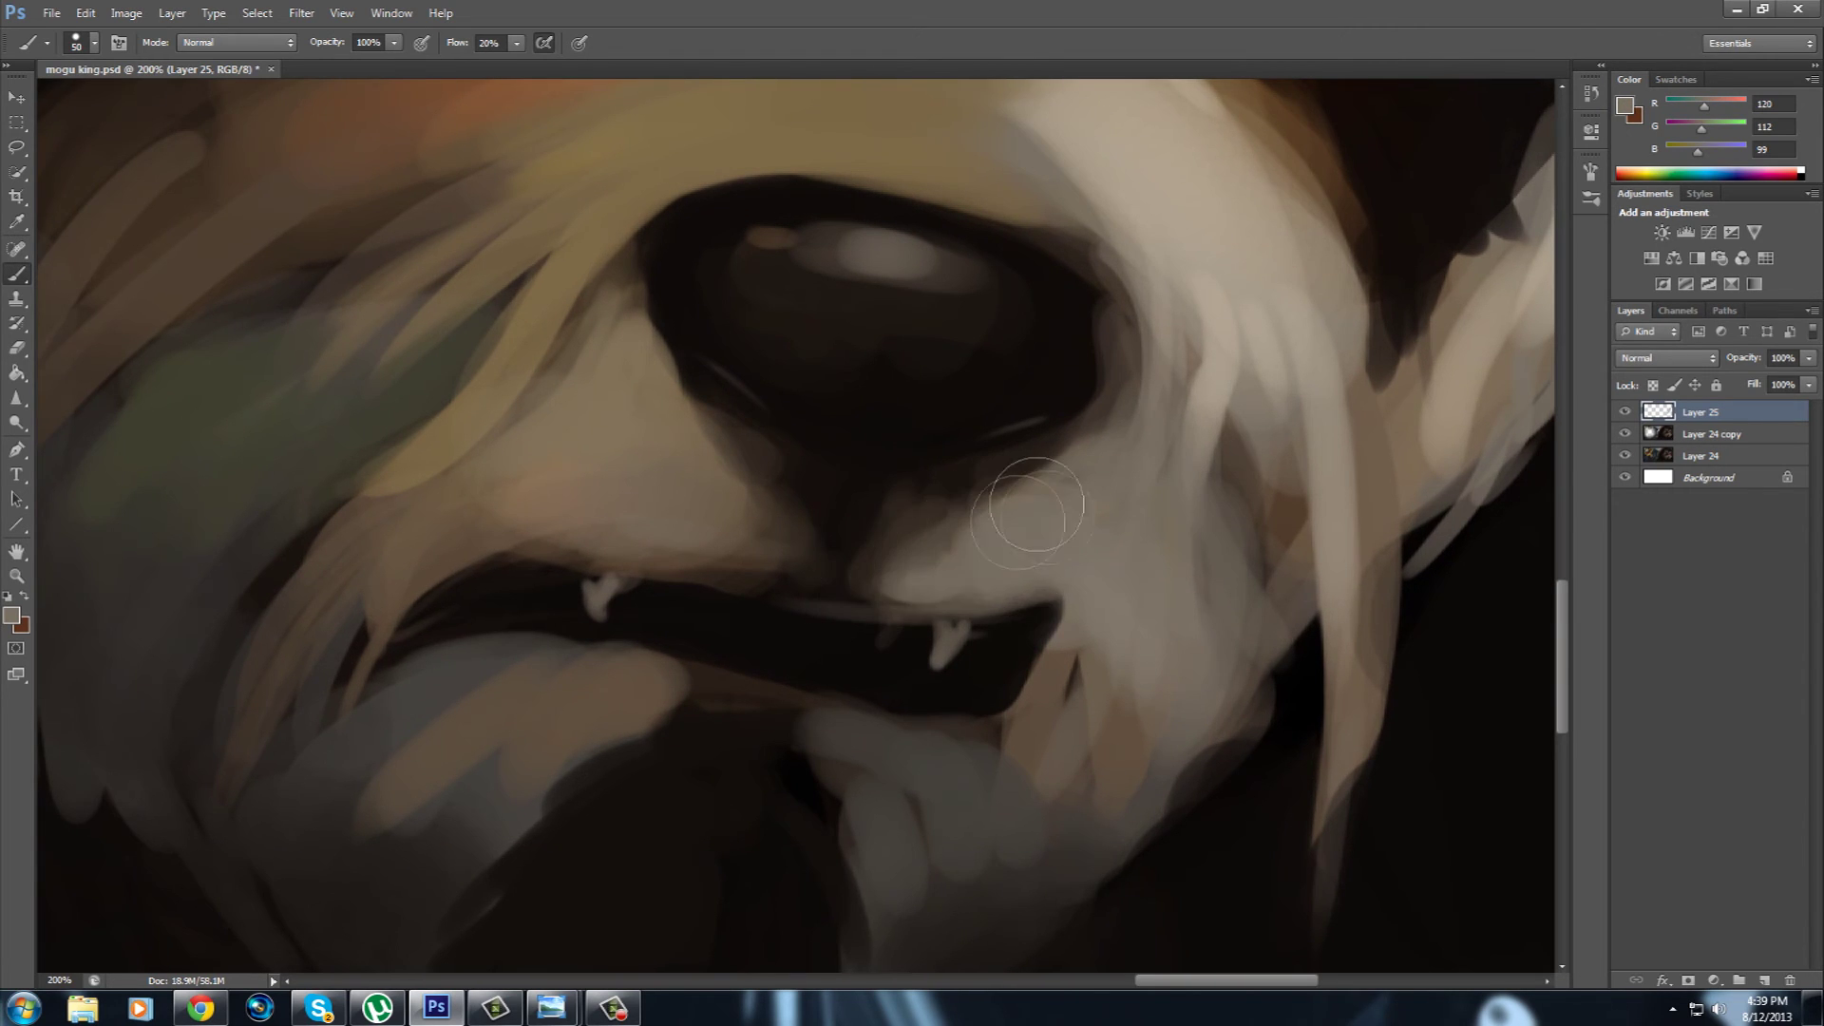
alt+click(836, 494)
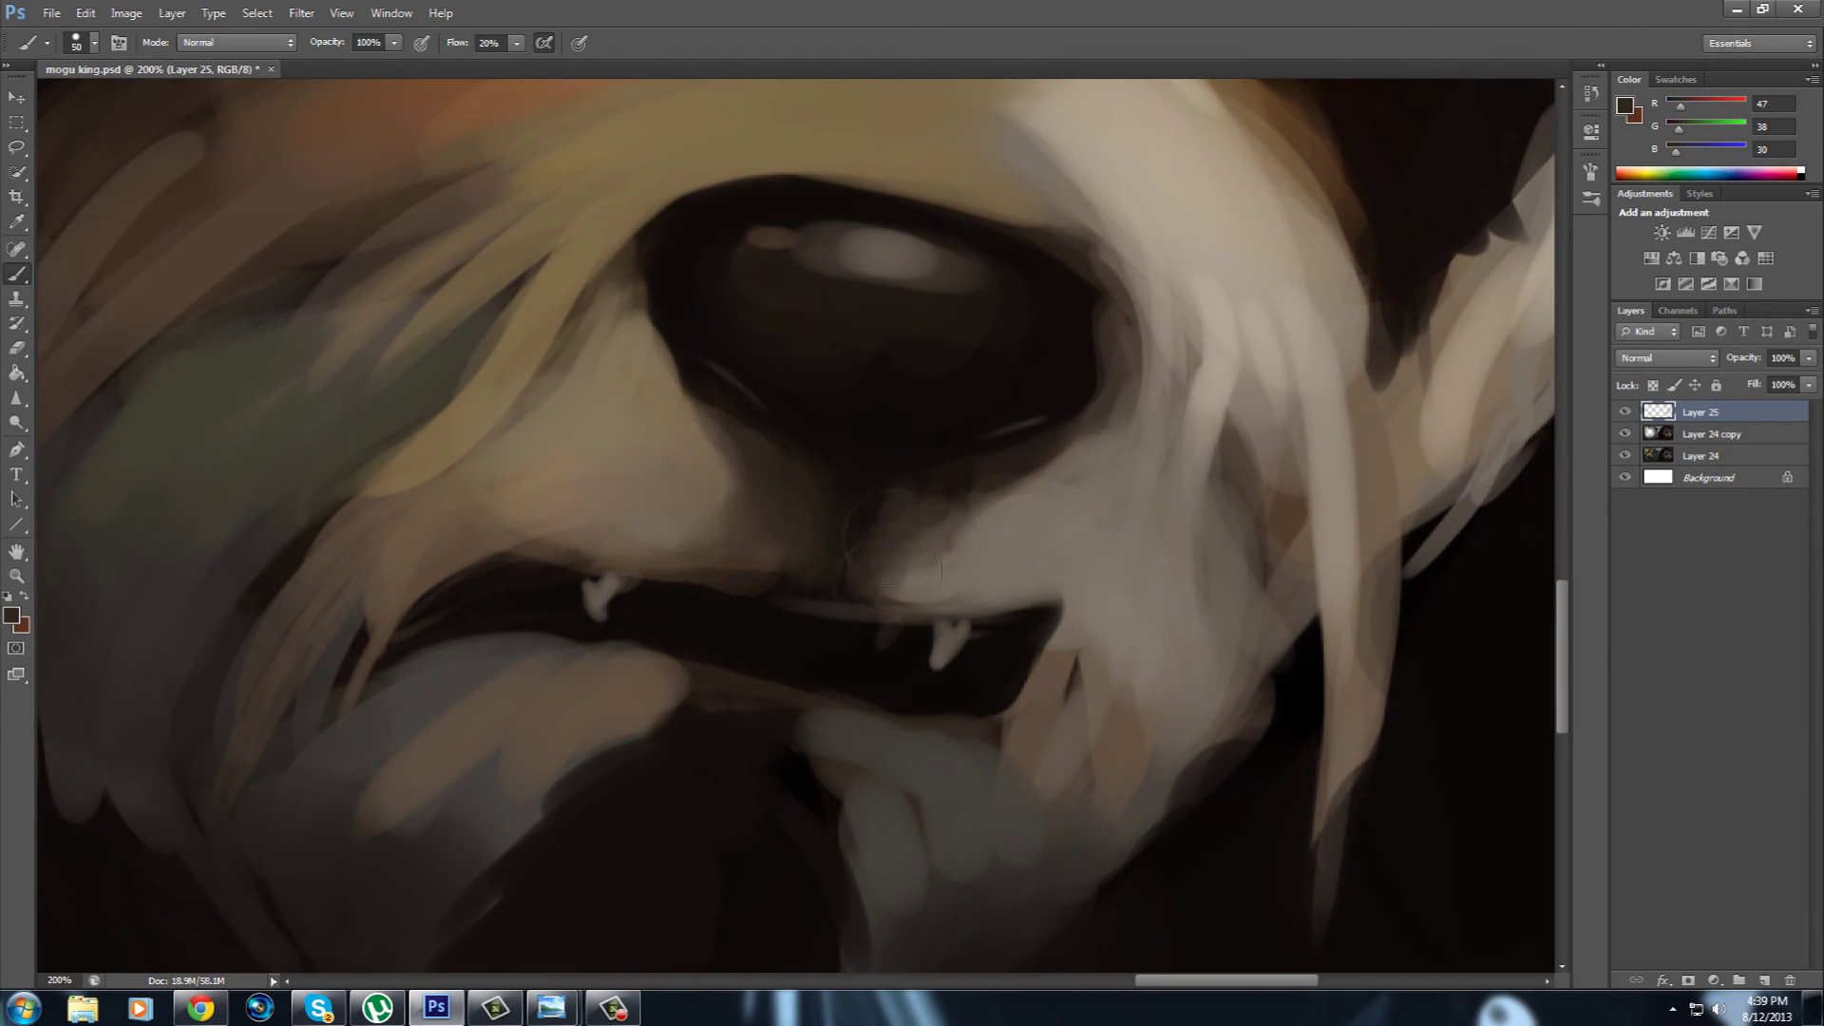
drag(884, 570, 904, 509)
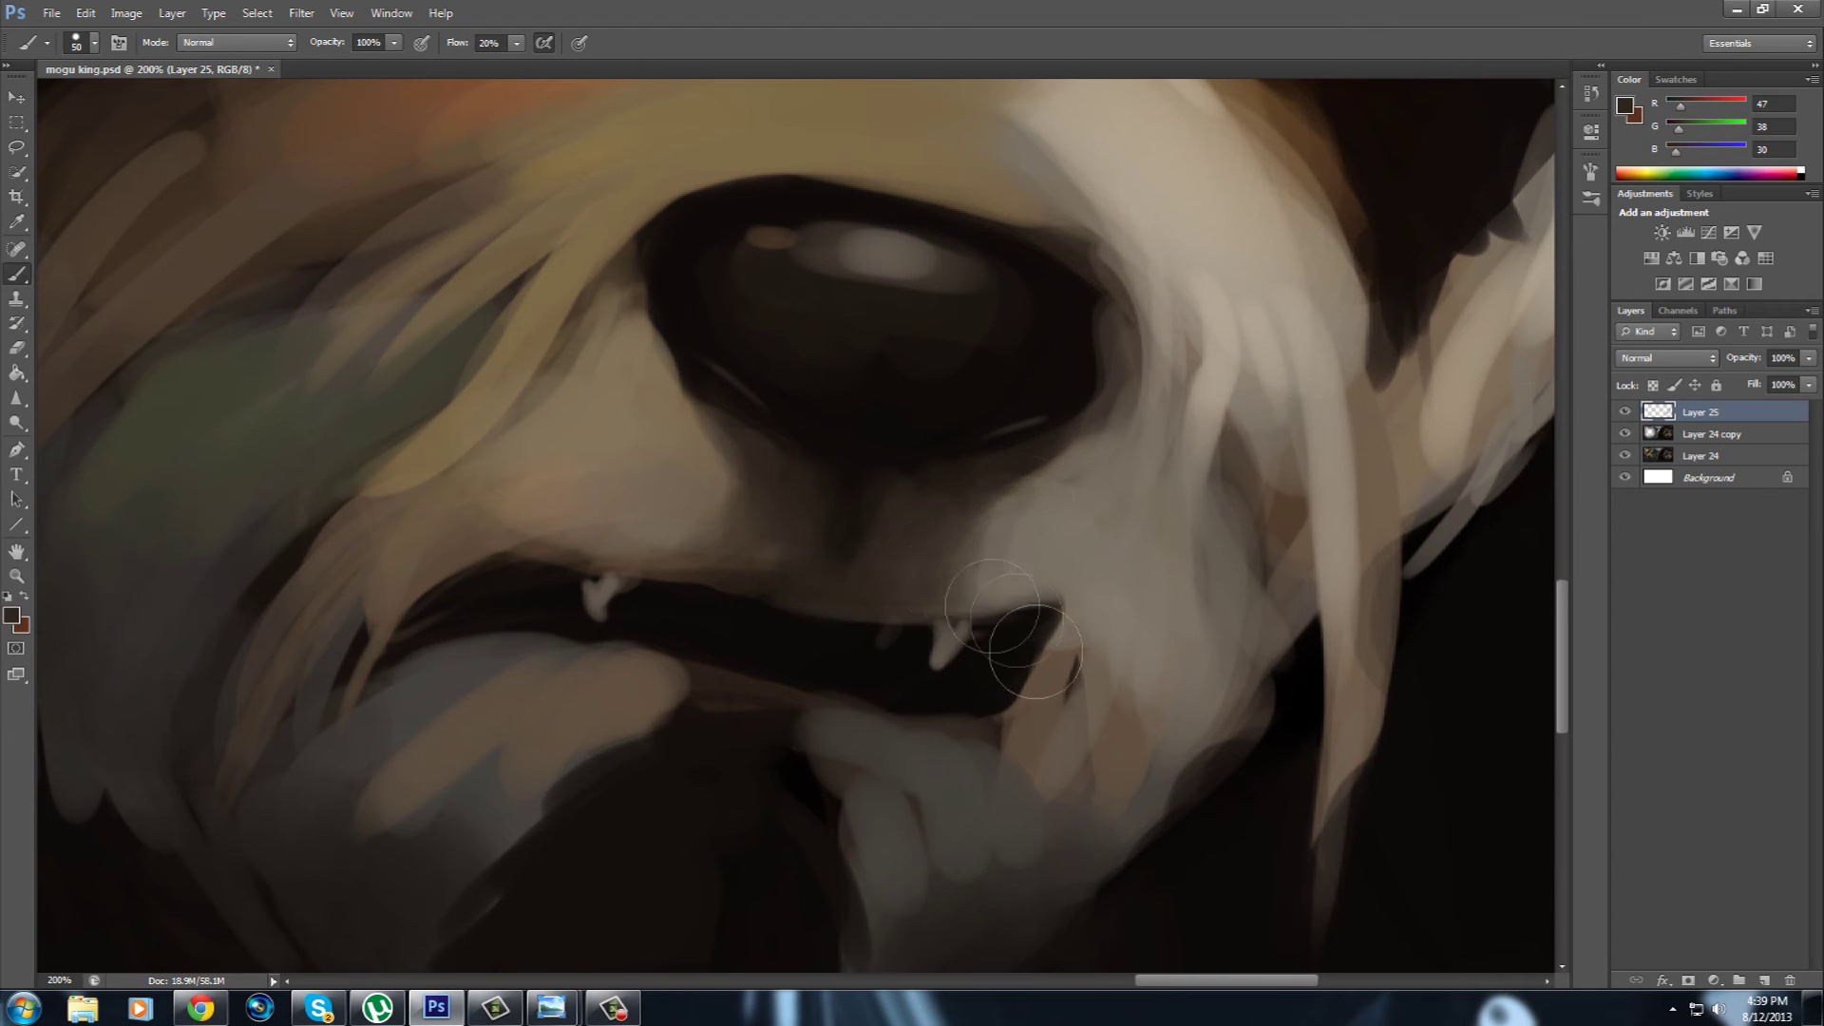
drag(836, 589, 853, 617)
alt+click(688, 408)
drag(1063, 513, 1140, 399)
Paint pale fur strokes beside the nose with a smaller brush, then sample a grey shadow tone.
drag(1177, 466, 1007, 560)
key([)
key([)
alt+click(911, 313)
mouse_move(836, 323)
mouse_down()
mouse_move(950, 494)
mouse_move(985, 418)
mouse_up()
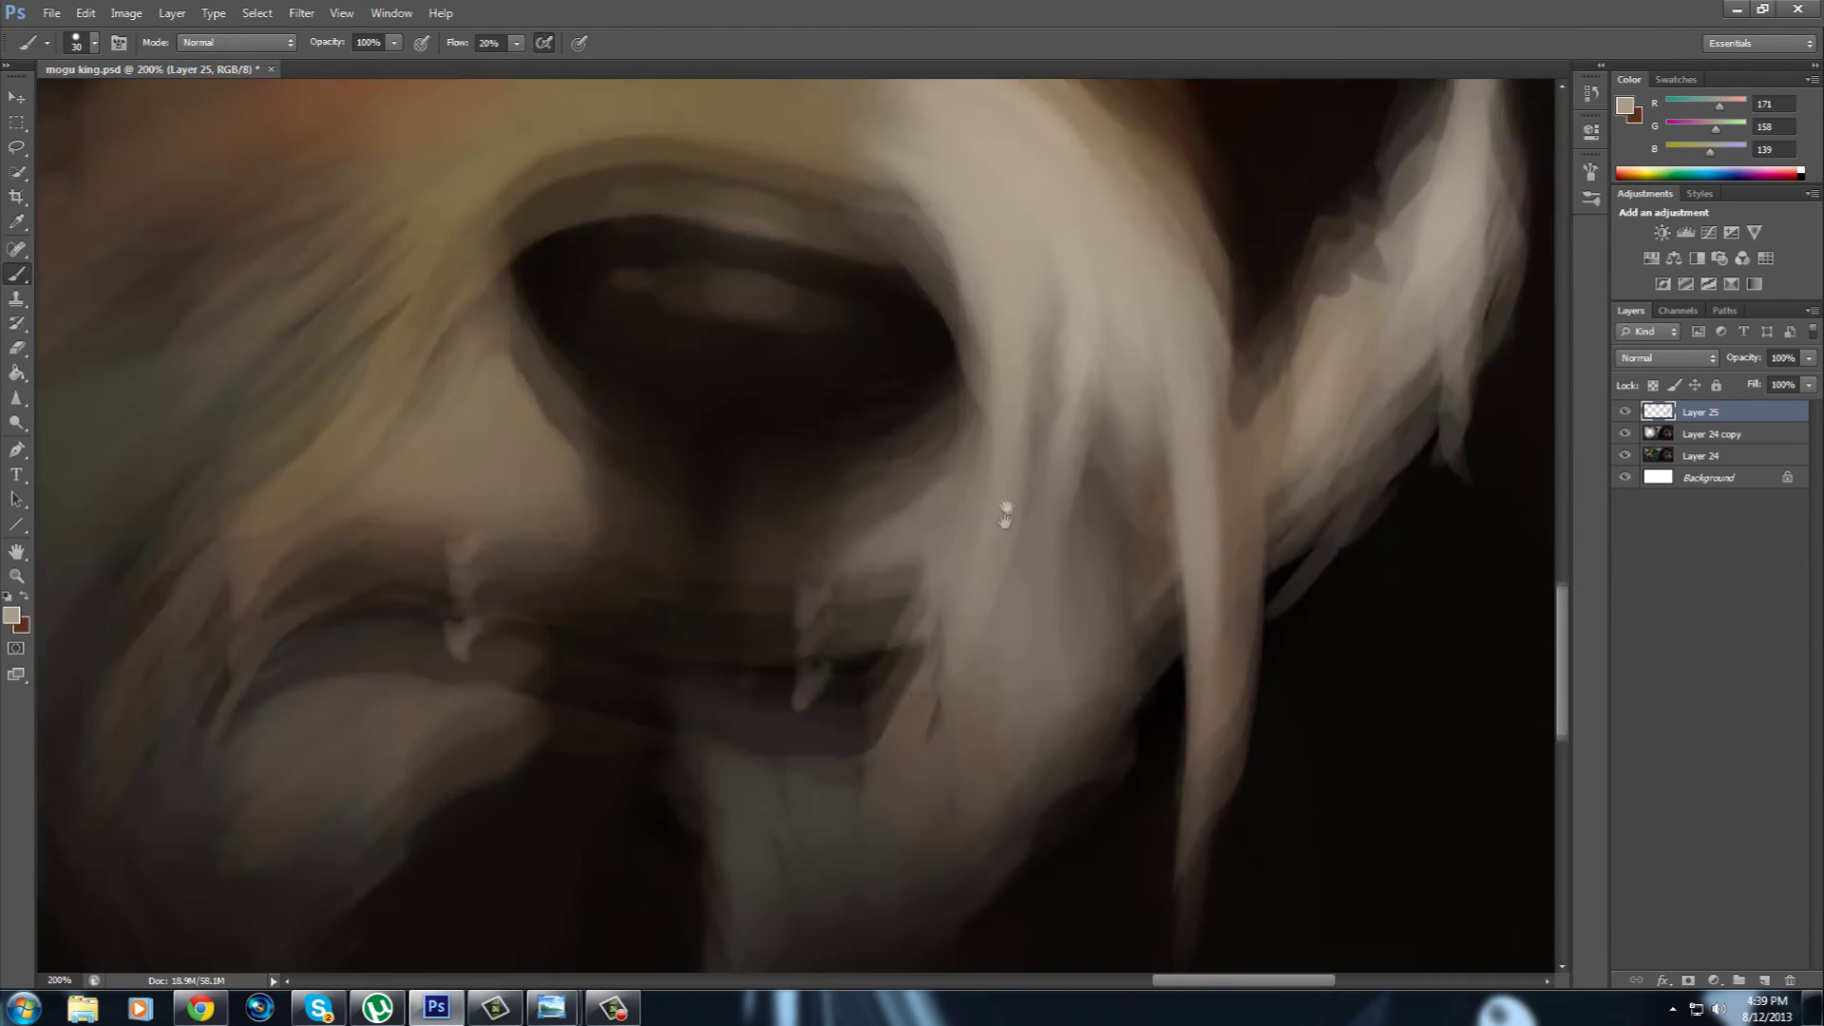
drag(1040, 638, 1363, 287)
key(])
alt+click(485, 608)
drag(484, 608, 663, 724)
Paint very dark strokes into the cheek fur and beside the eye patch with a textured brush.
drag(261, 532, 423, 692)
alt+click(366, 387)
key(])
mouse_move(513, 174)
mouse_down()
mouse_move(551, 406)
mouse_move(954, 370)
mouse_up()
click(94, 41)
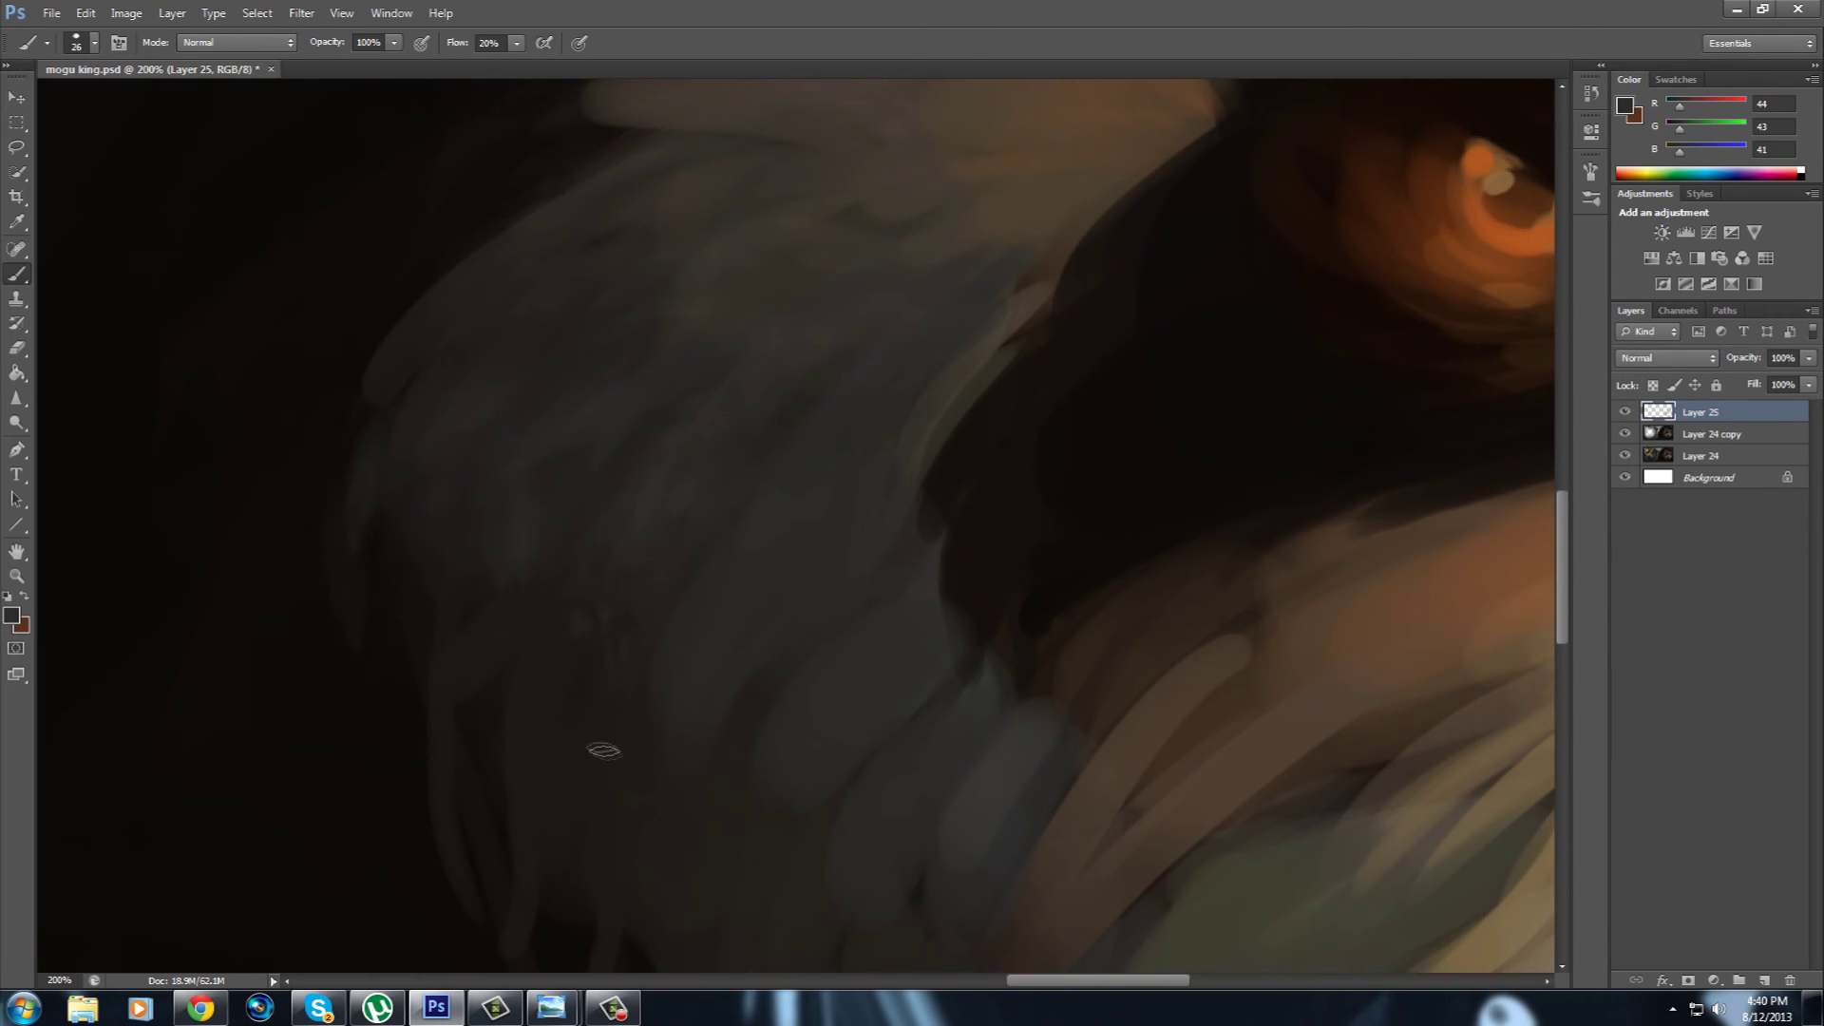
drag(665, 576, 750, 701)
drag(523, 47, 607, 48)
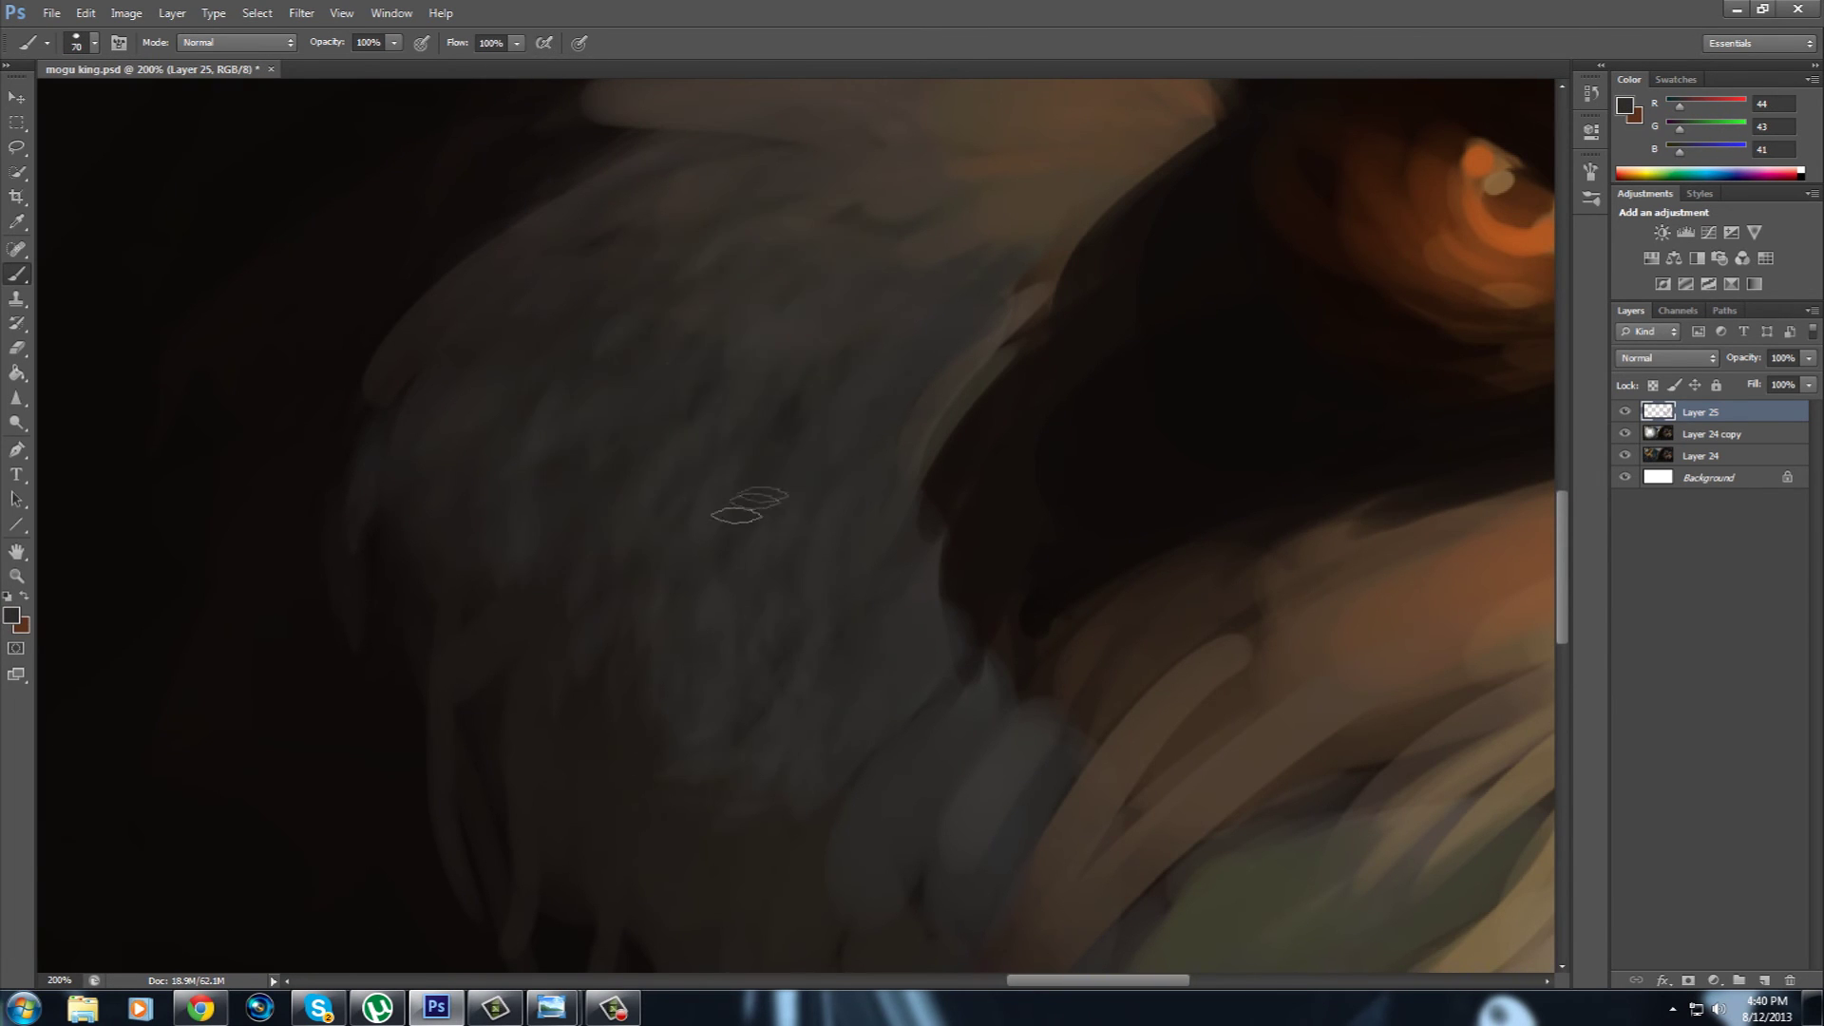
drag(754, 408, 637, 522)
Save the painting and paint orange-brown strokes along the dark eye patch.
alt+click(901, 740)
key(ctrl+s)
drag(845, 380, 549, 447)
alt+click(549, 447)
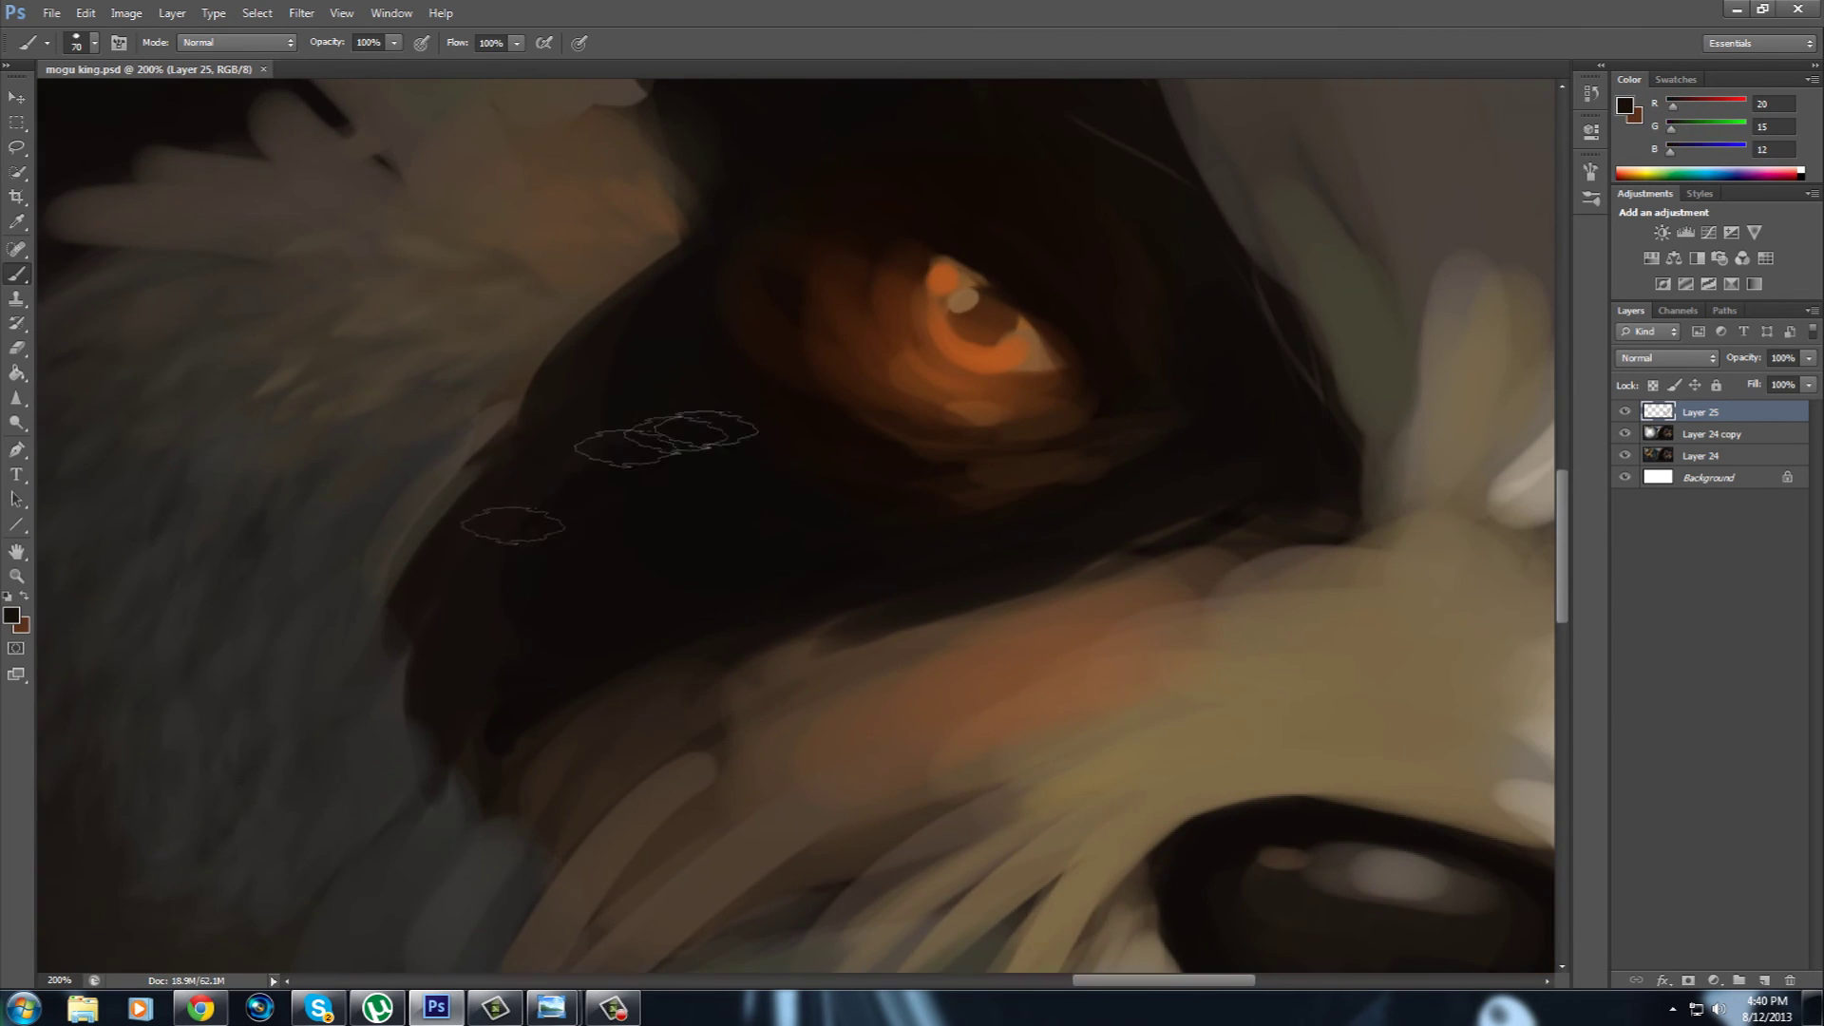
drag(1134, 729, 971, 484)
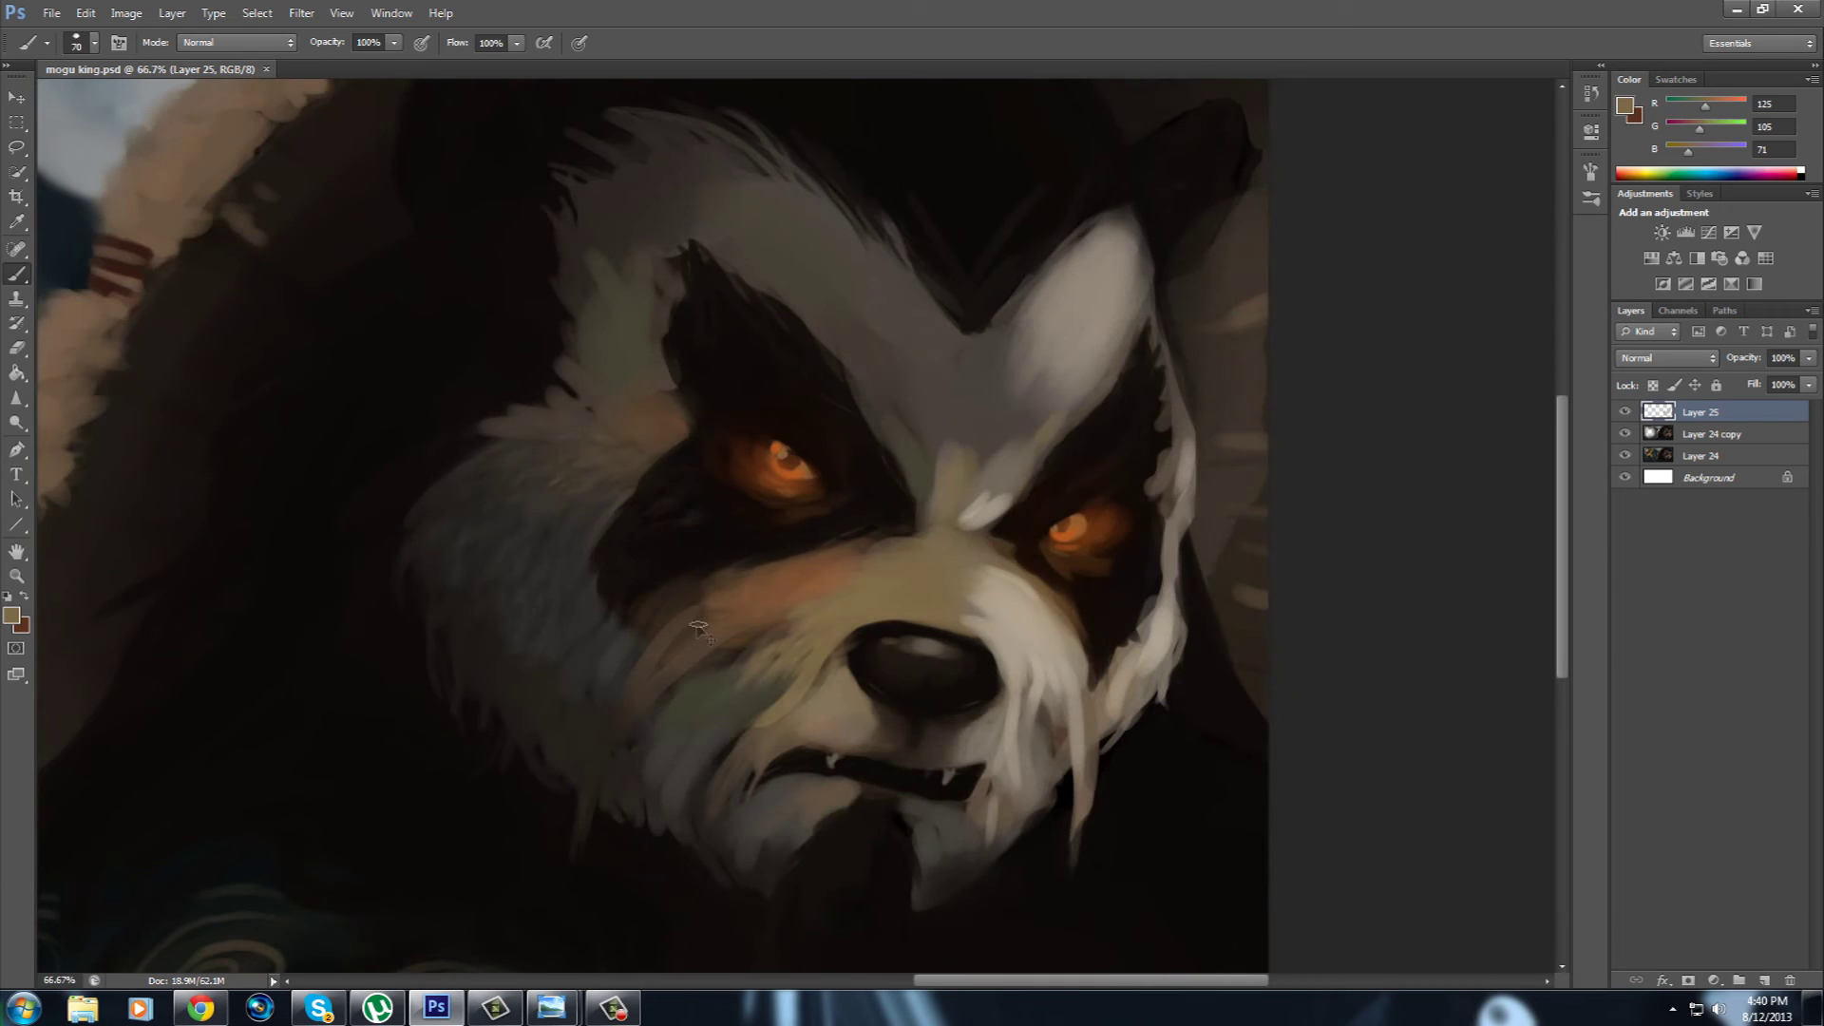
alt+click(698, 629)
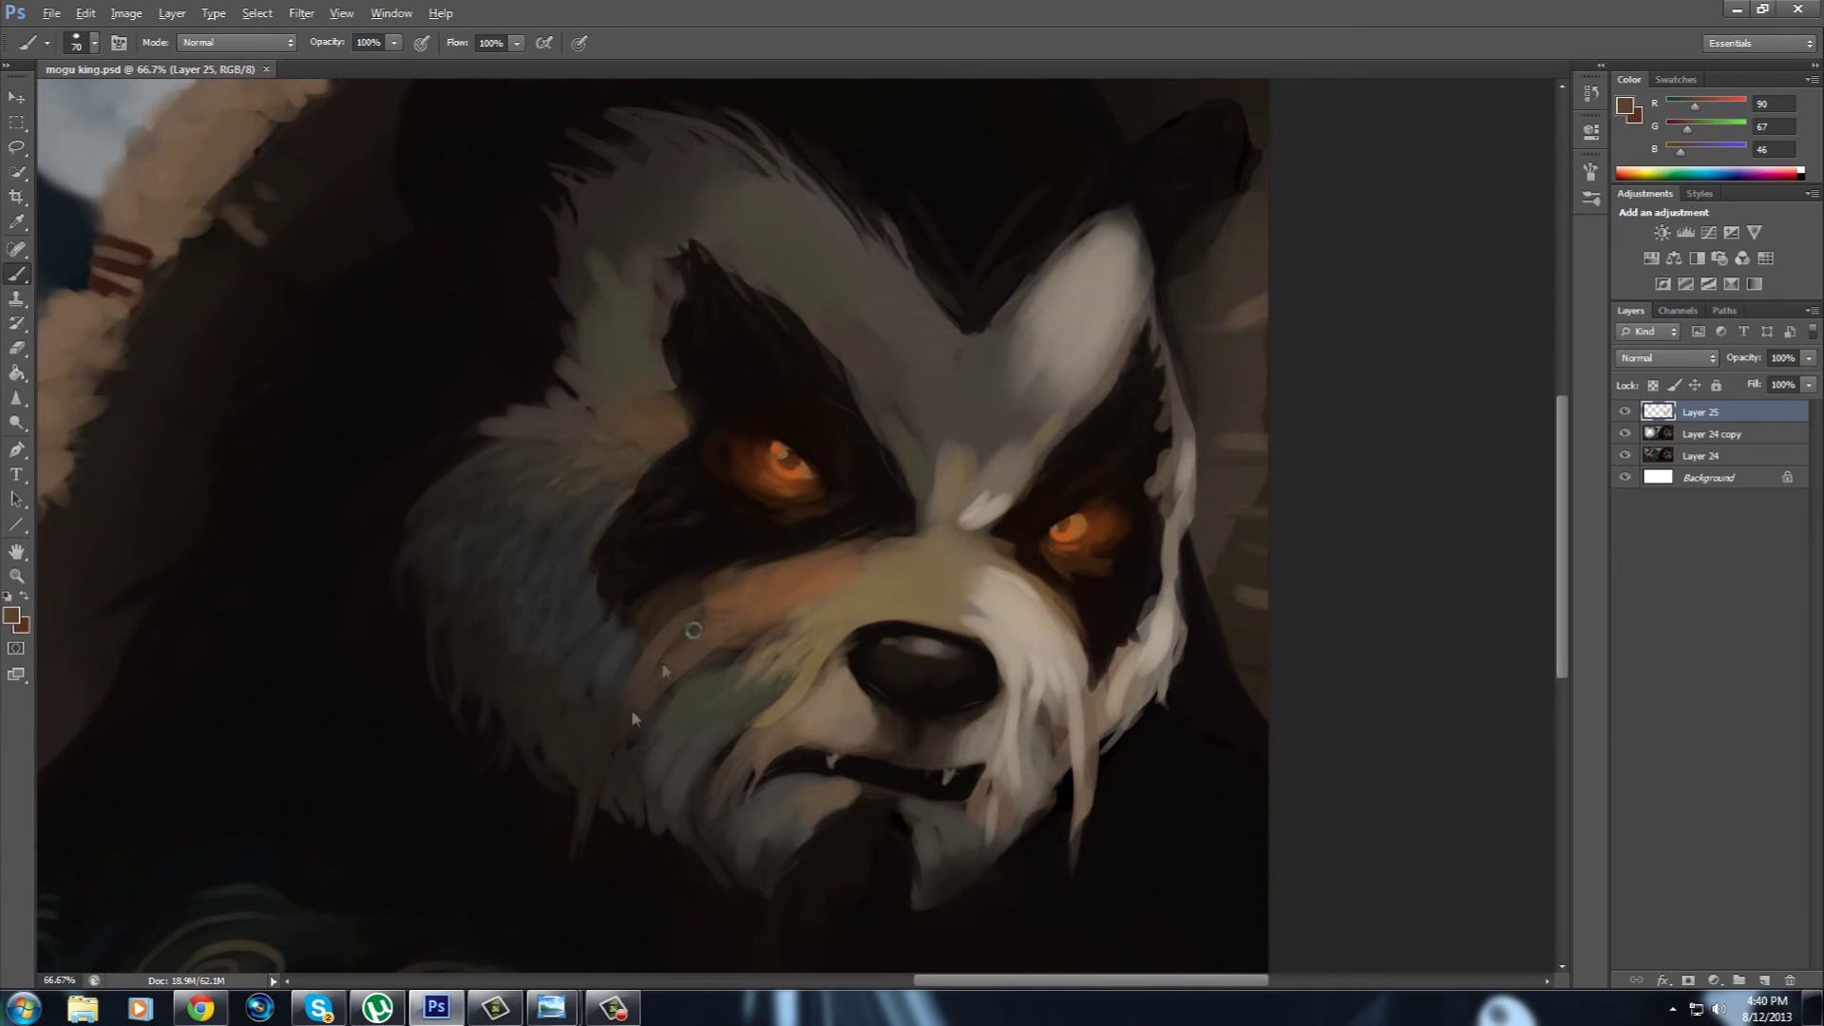
Sample grey-beige and brown fur tones, paint dark strokes into the top fur, then switch to a much smaller brush.
alt+click(1062, 351)
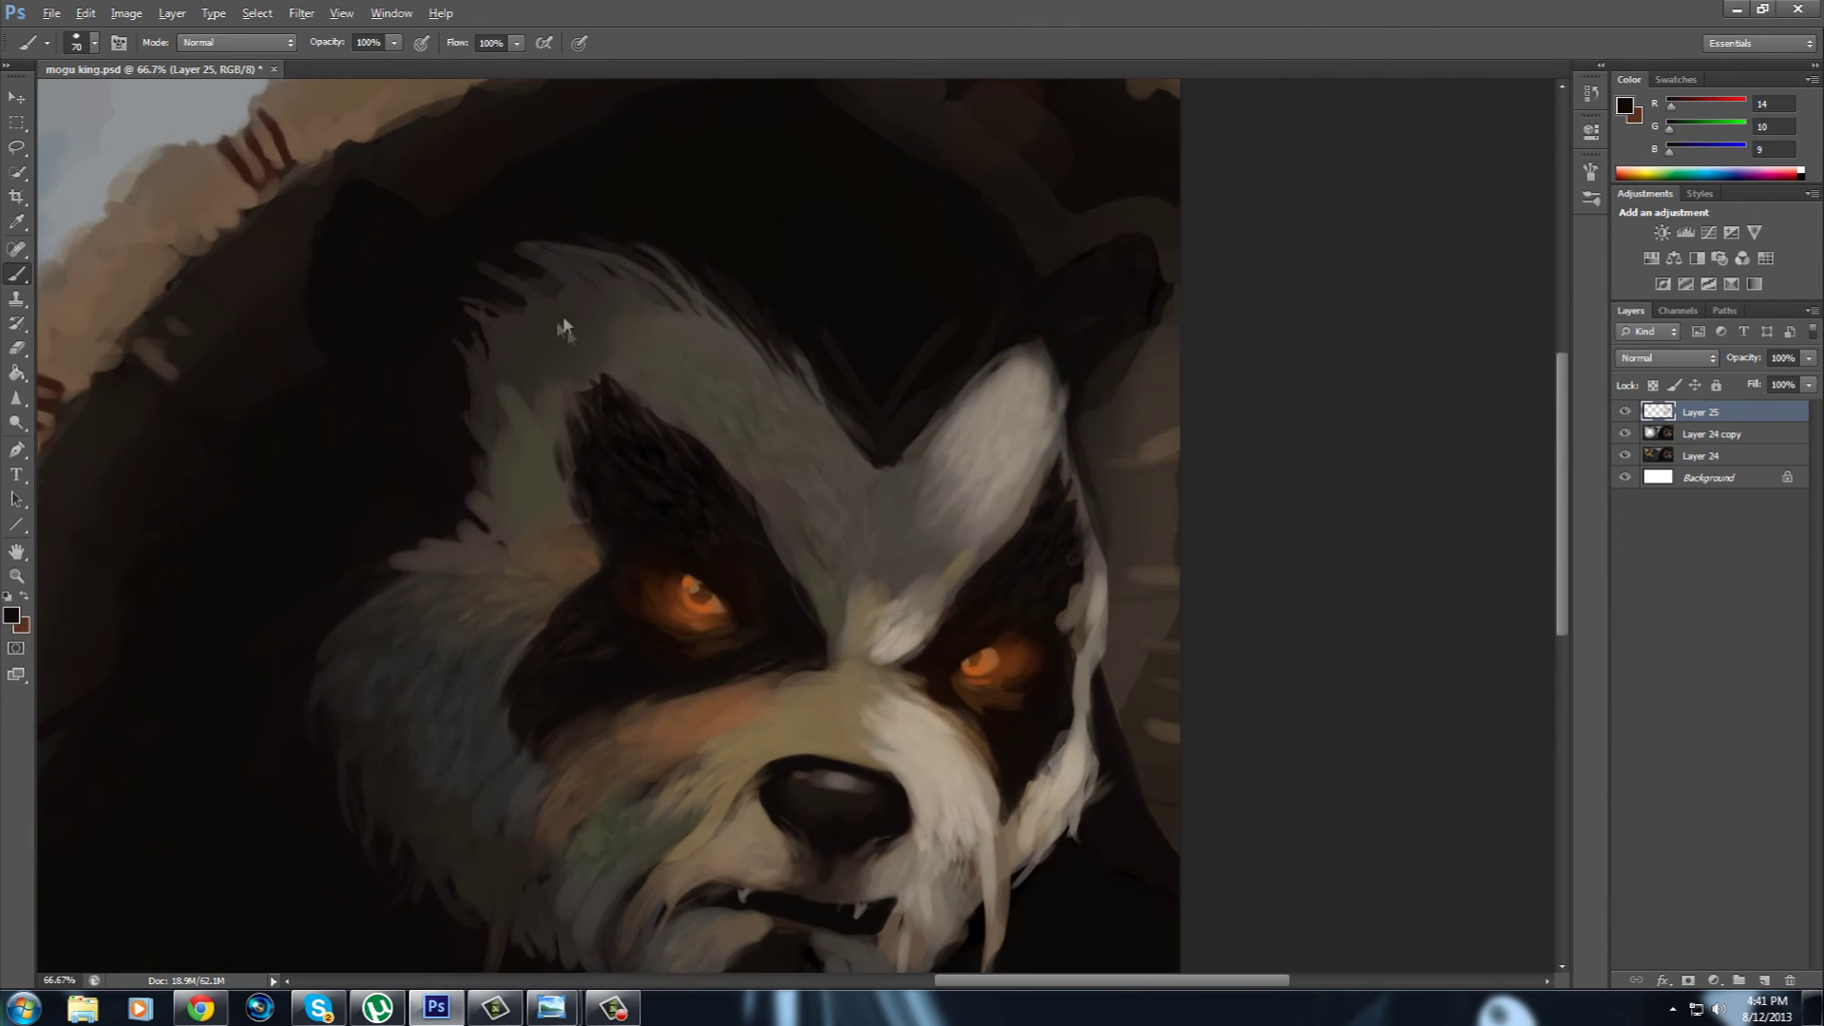
drag(563, 328, 583, 279)
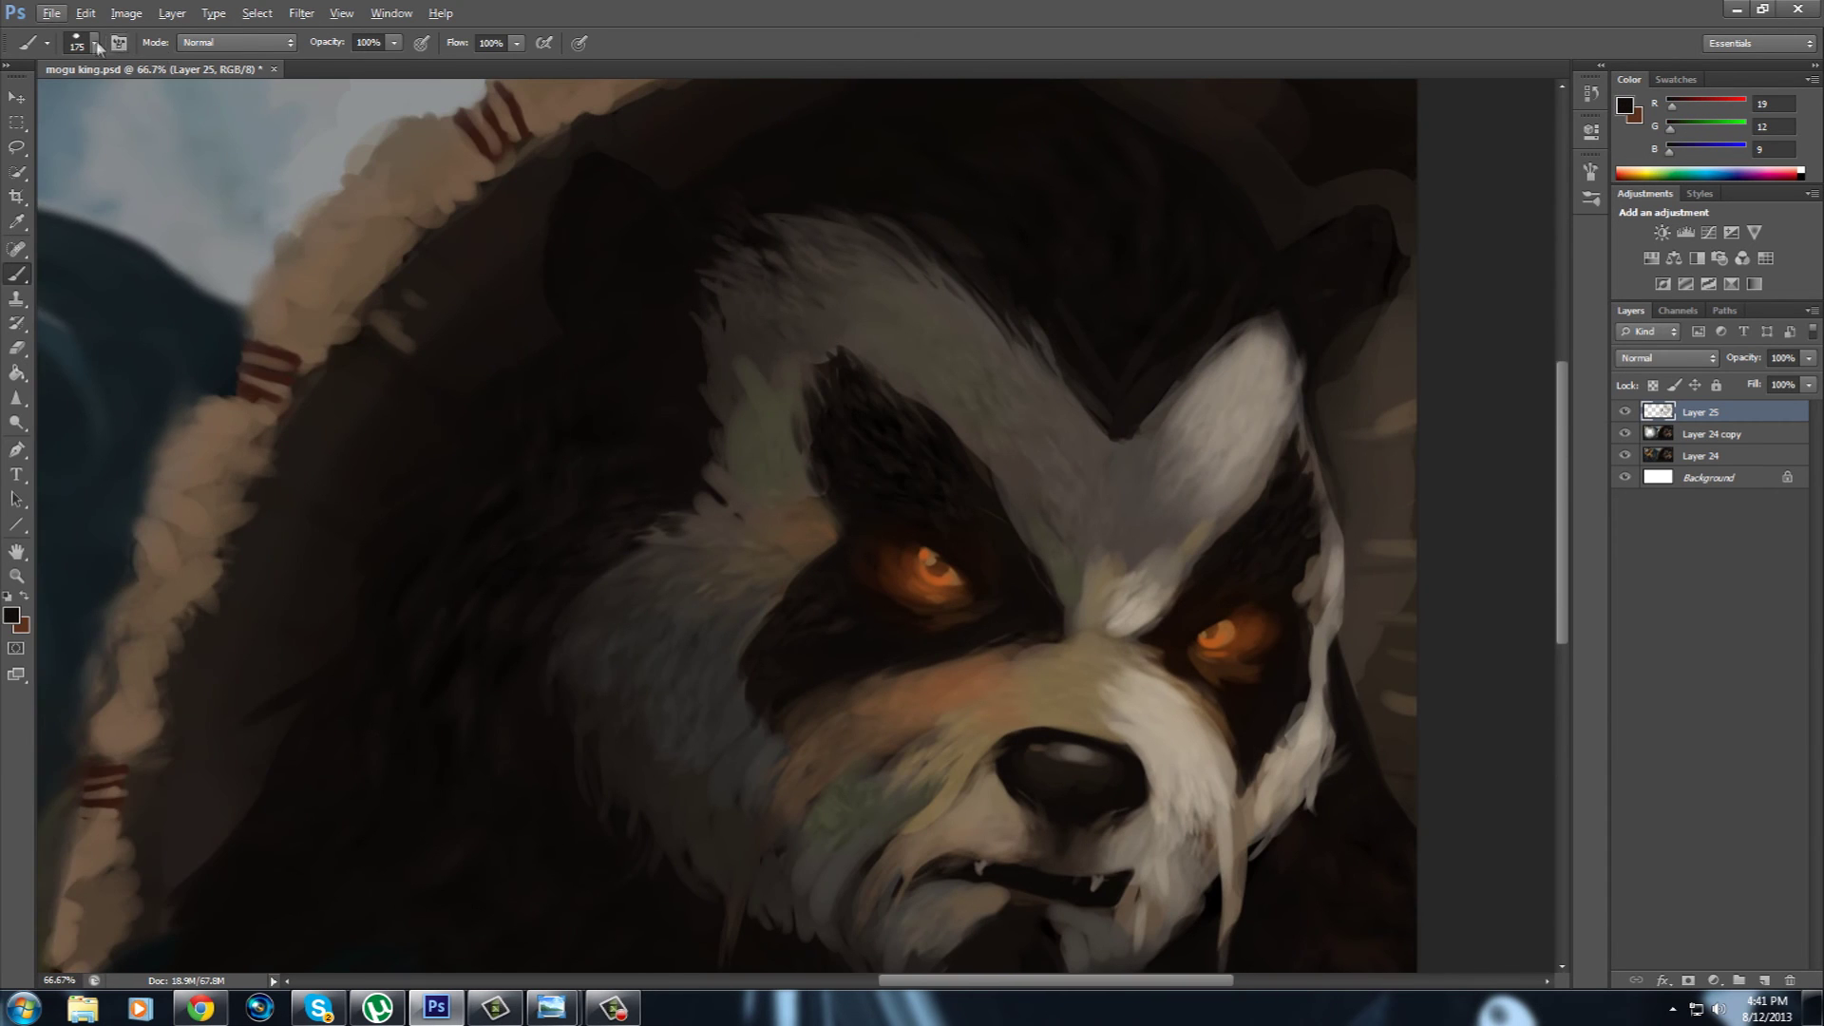
alt+click(794, 469)
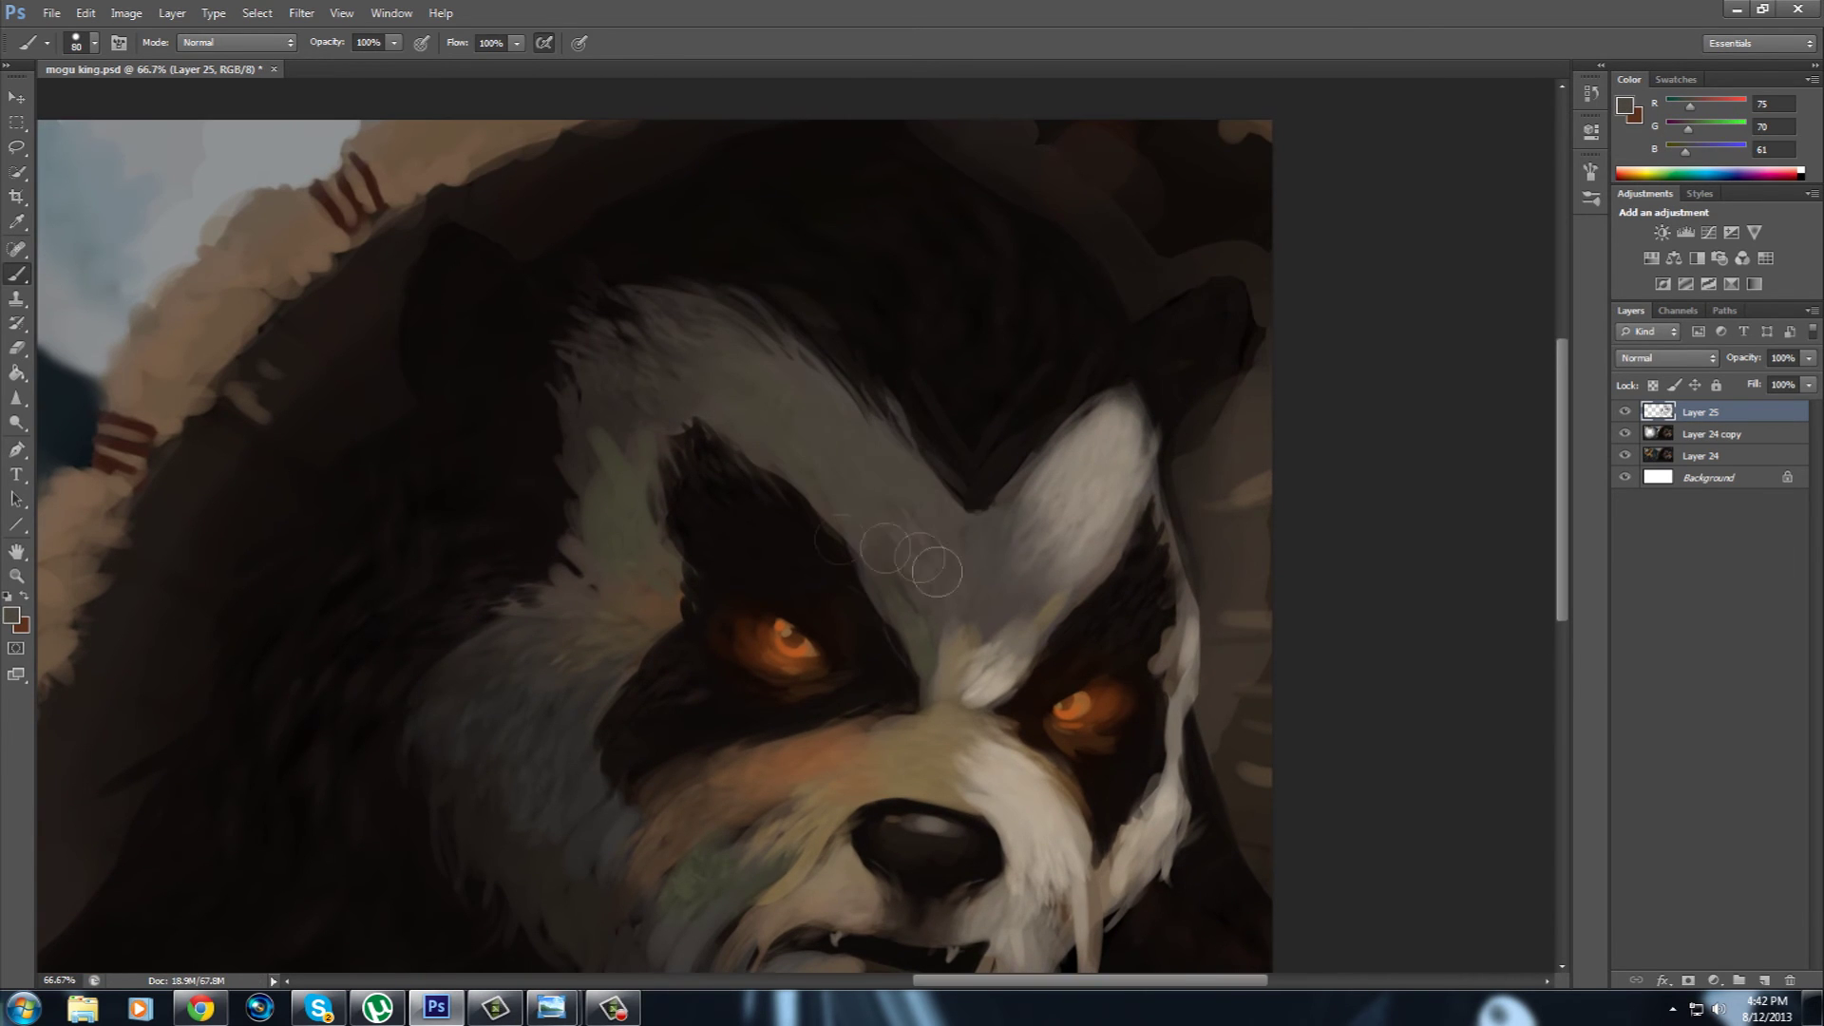
alt+click(1038, 447)
key(bracketleft)
key(bracketleft)
key(bracketleft)
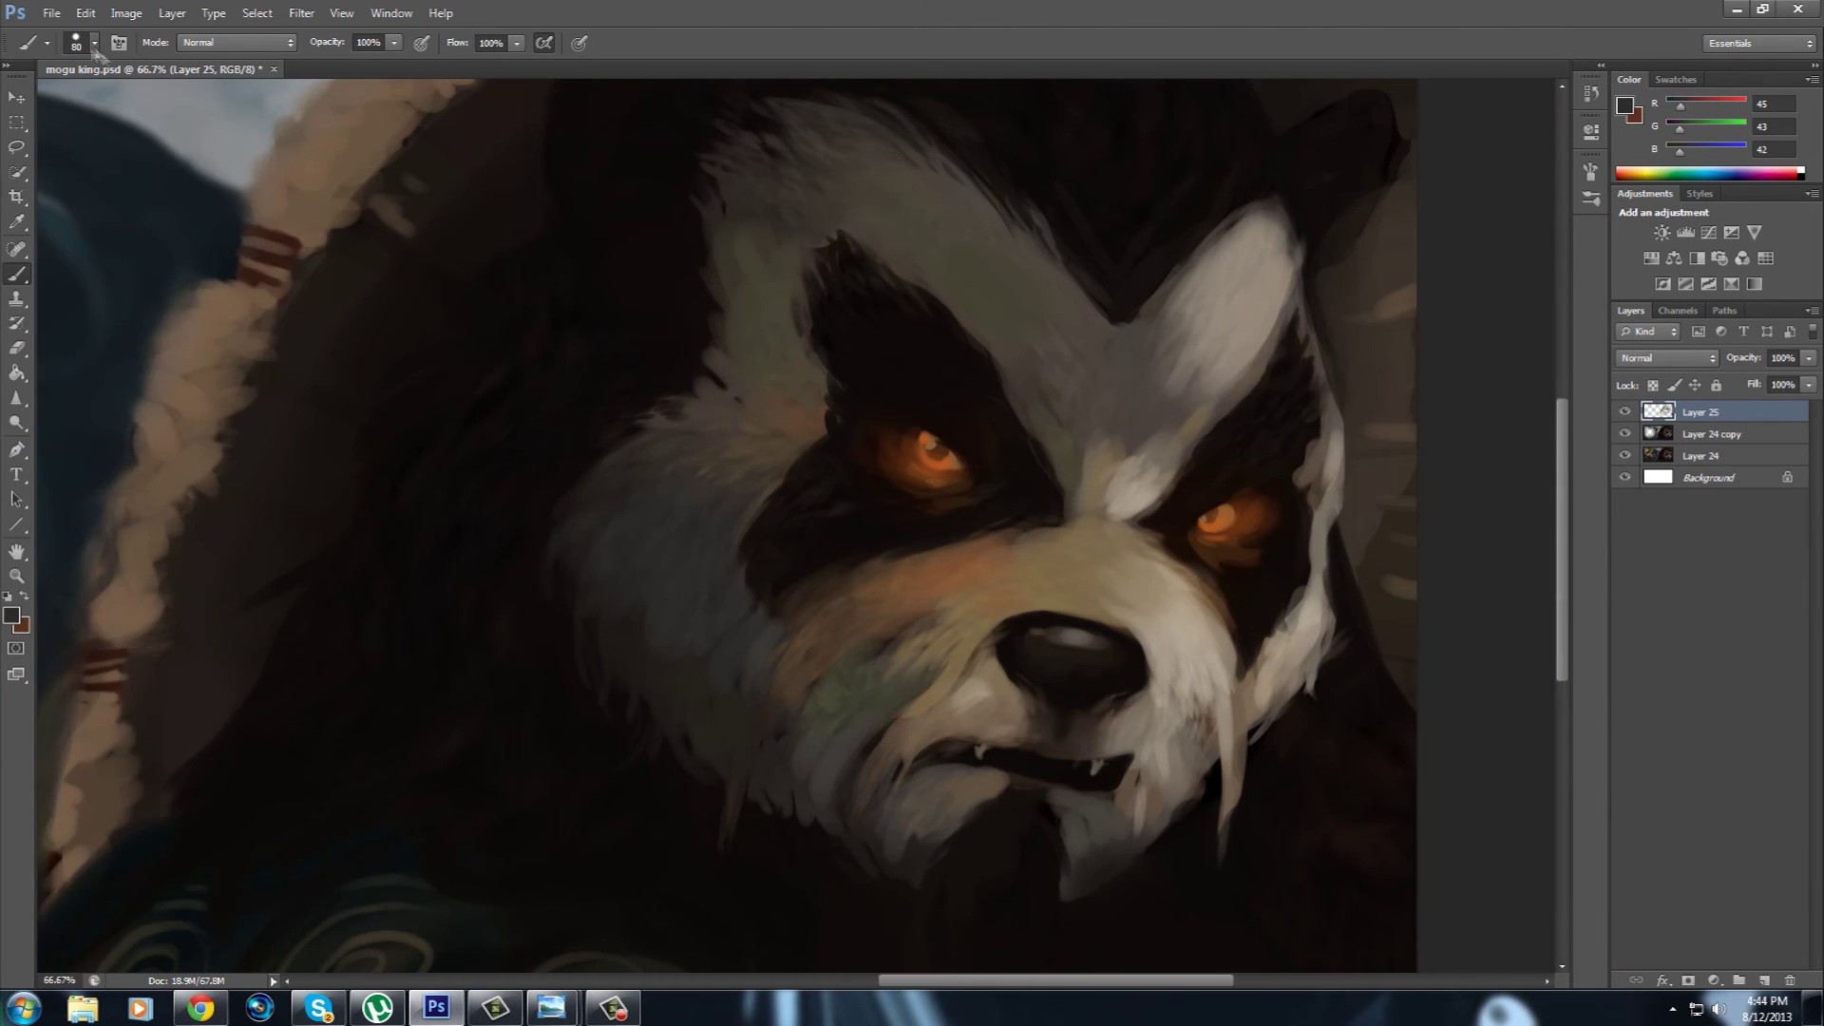
click(94, 43)
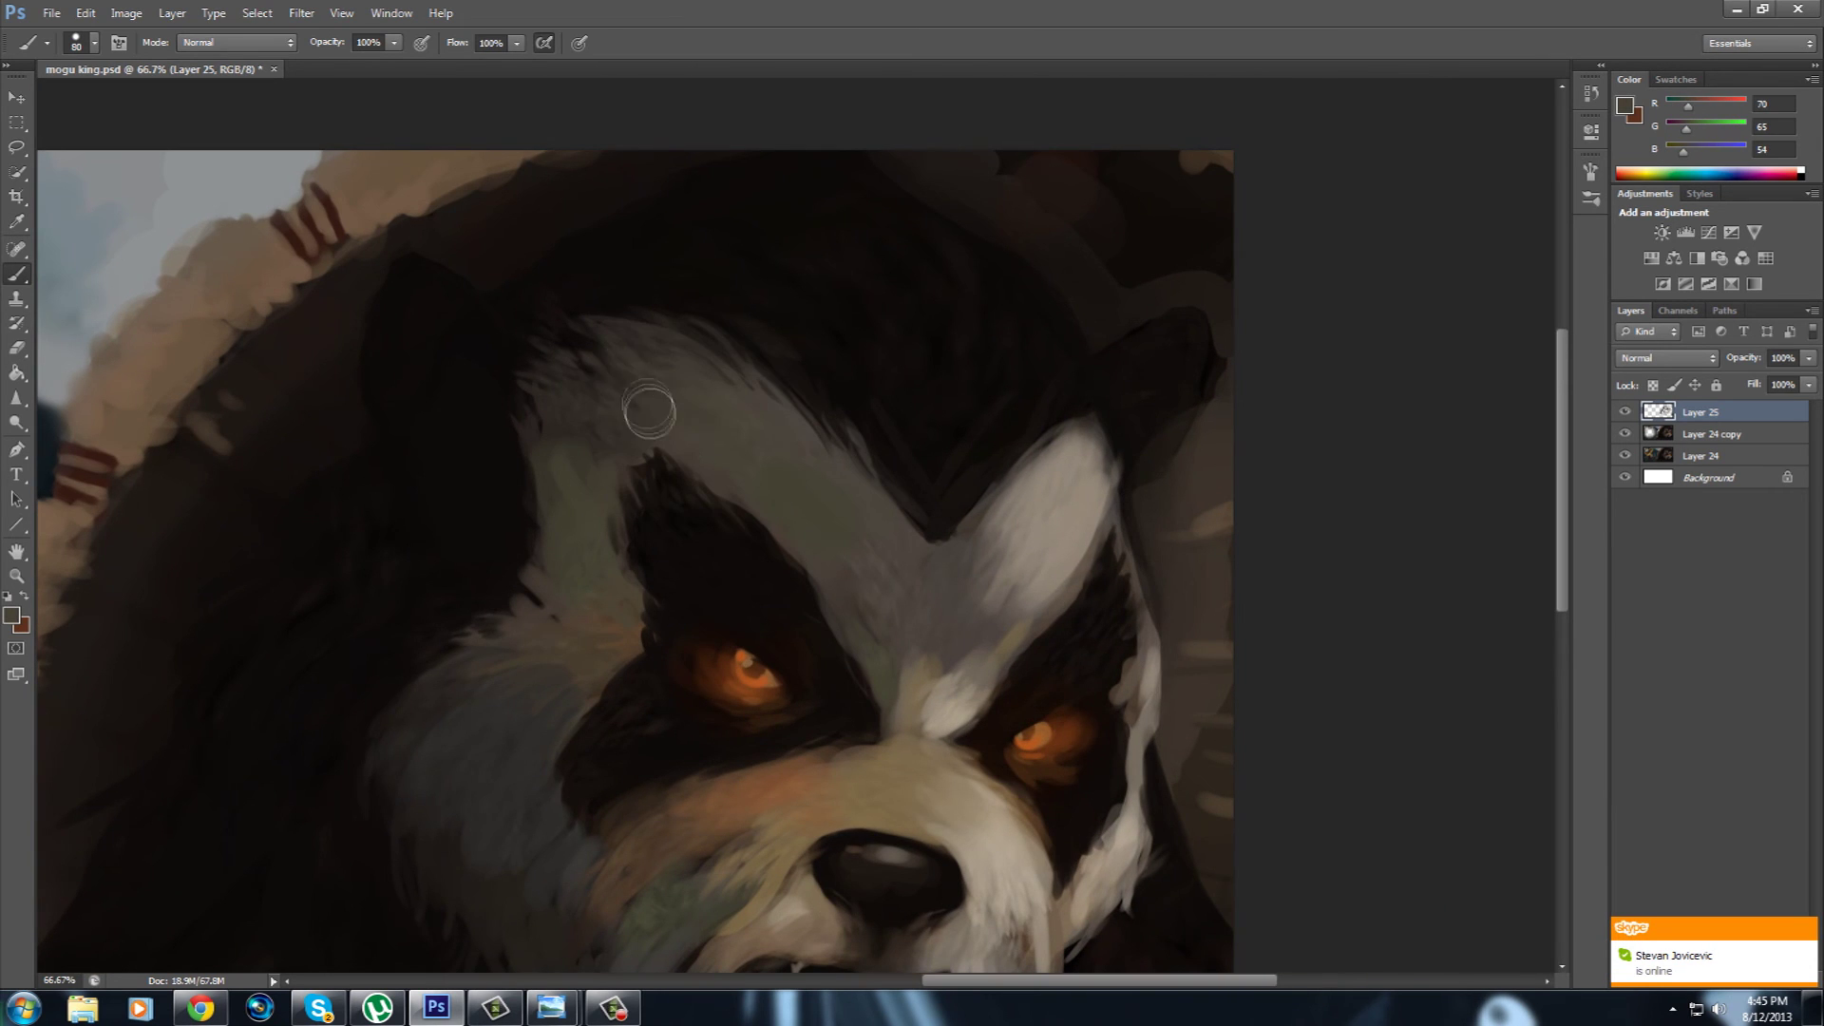
Paint grey strokes on the forehead and light fur along the cape trim and ear.
drag(646, 361, 536, 408)
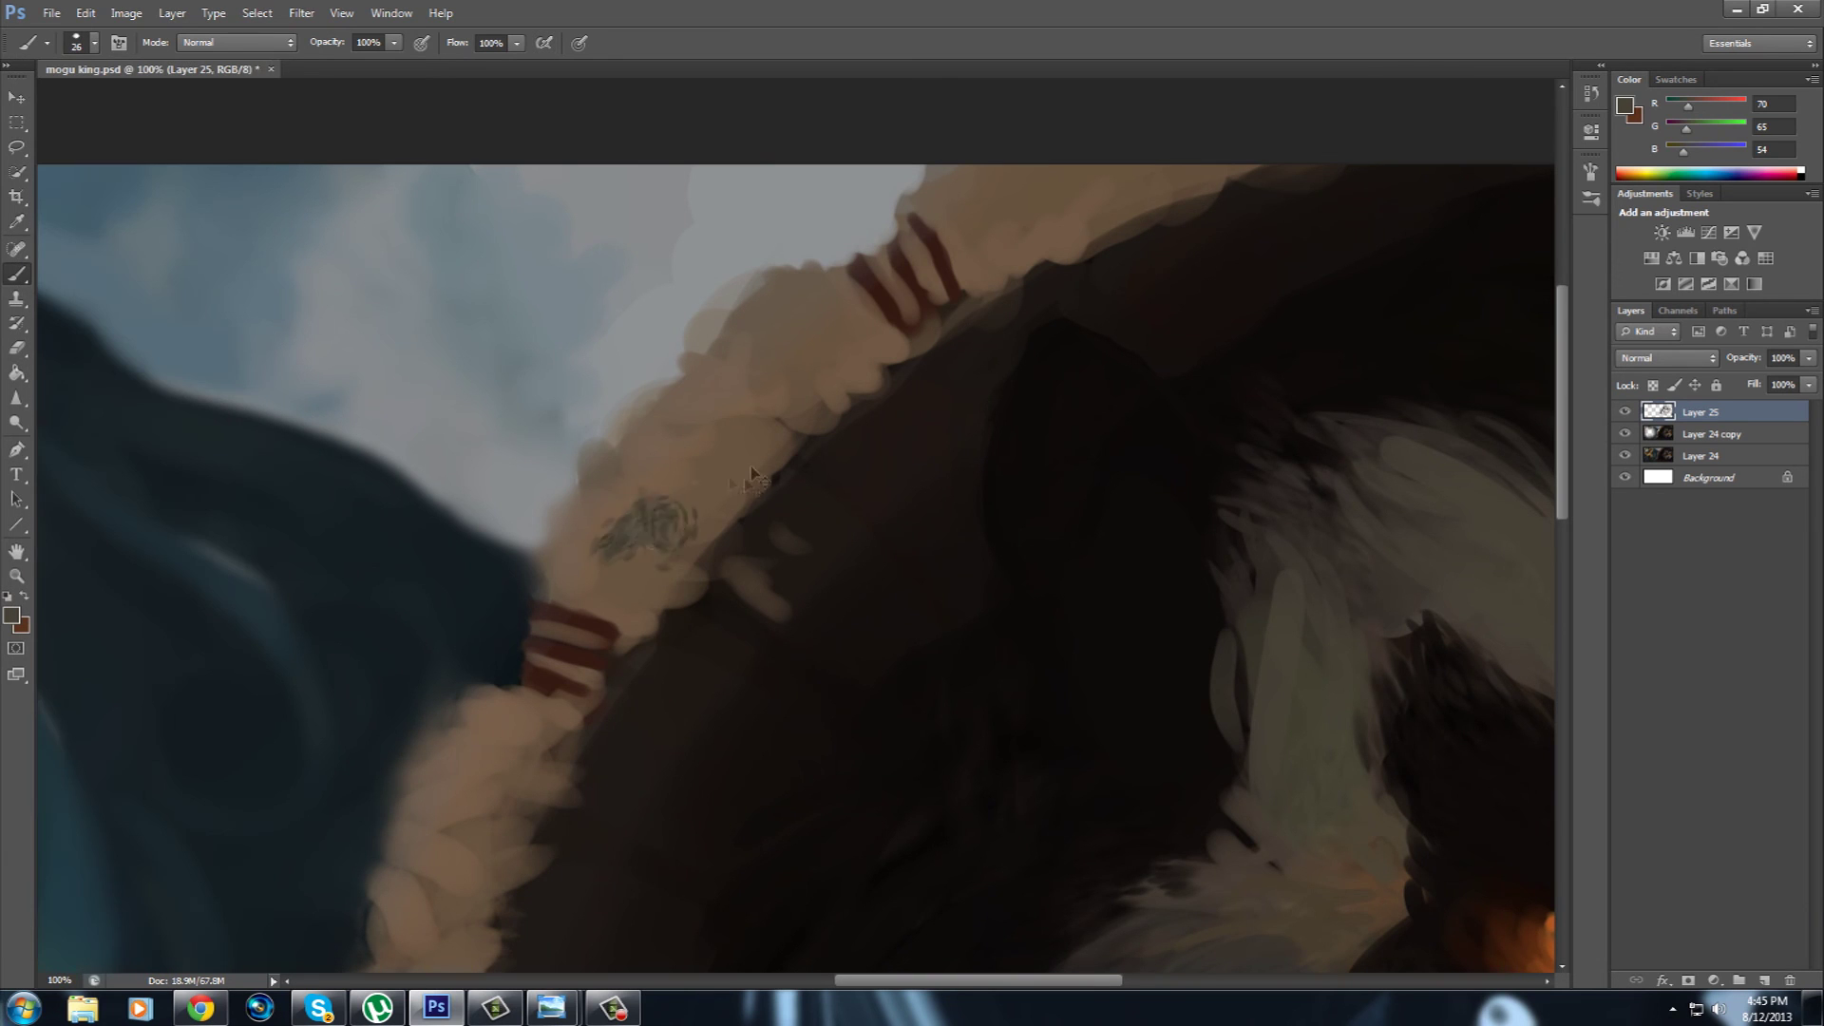
drag(632, 399, 560, 532)
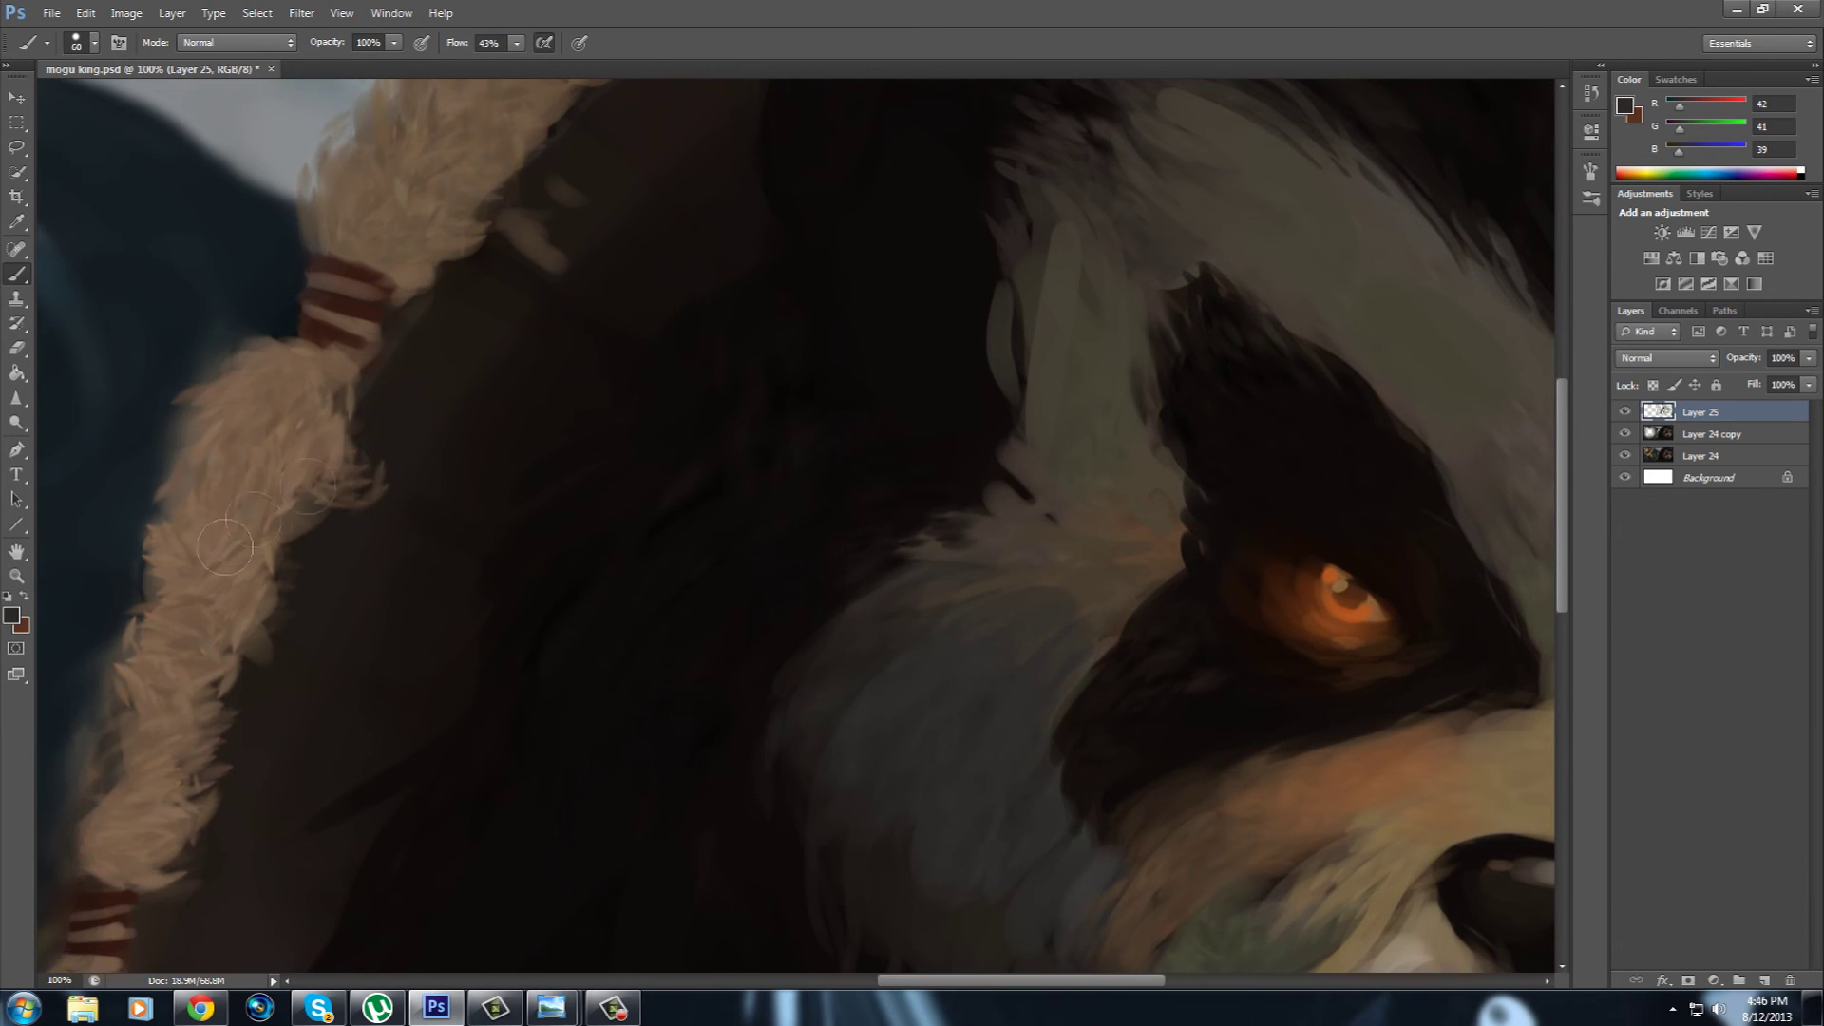
alt+click(910, 608)
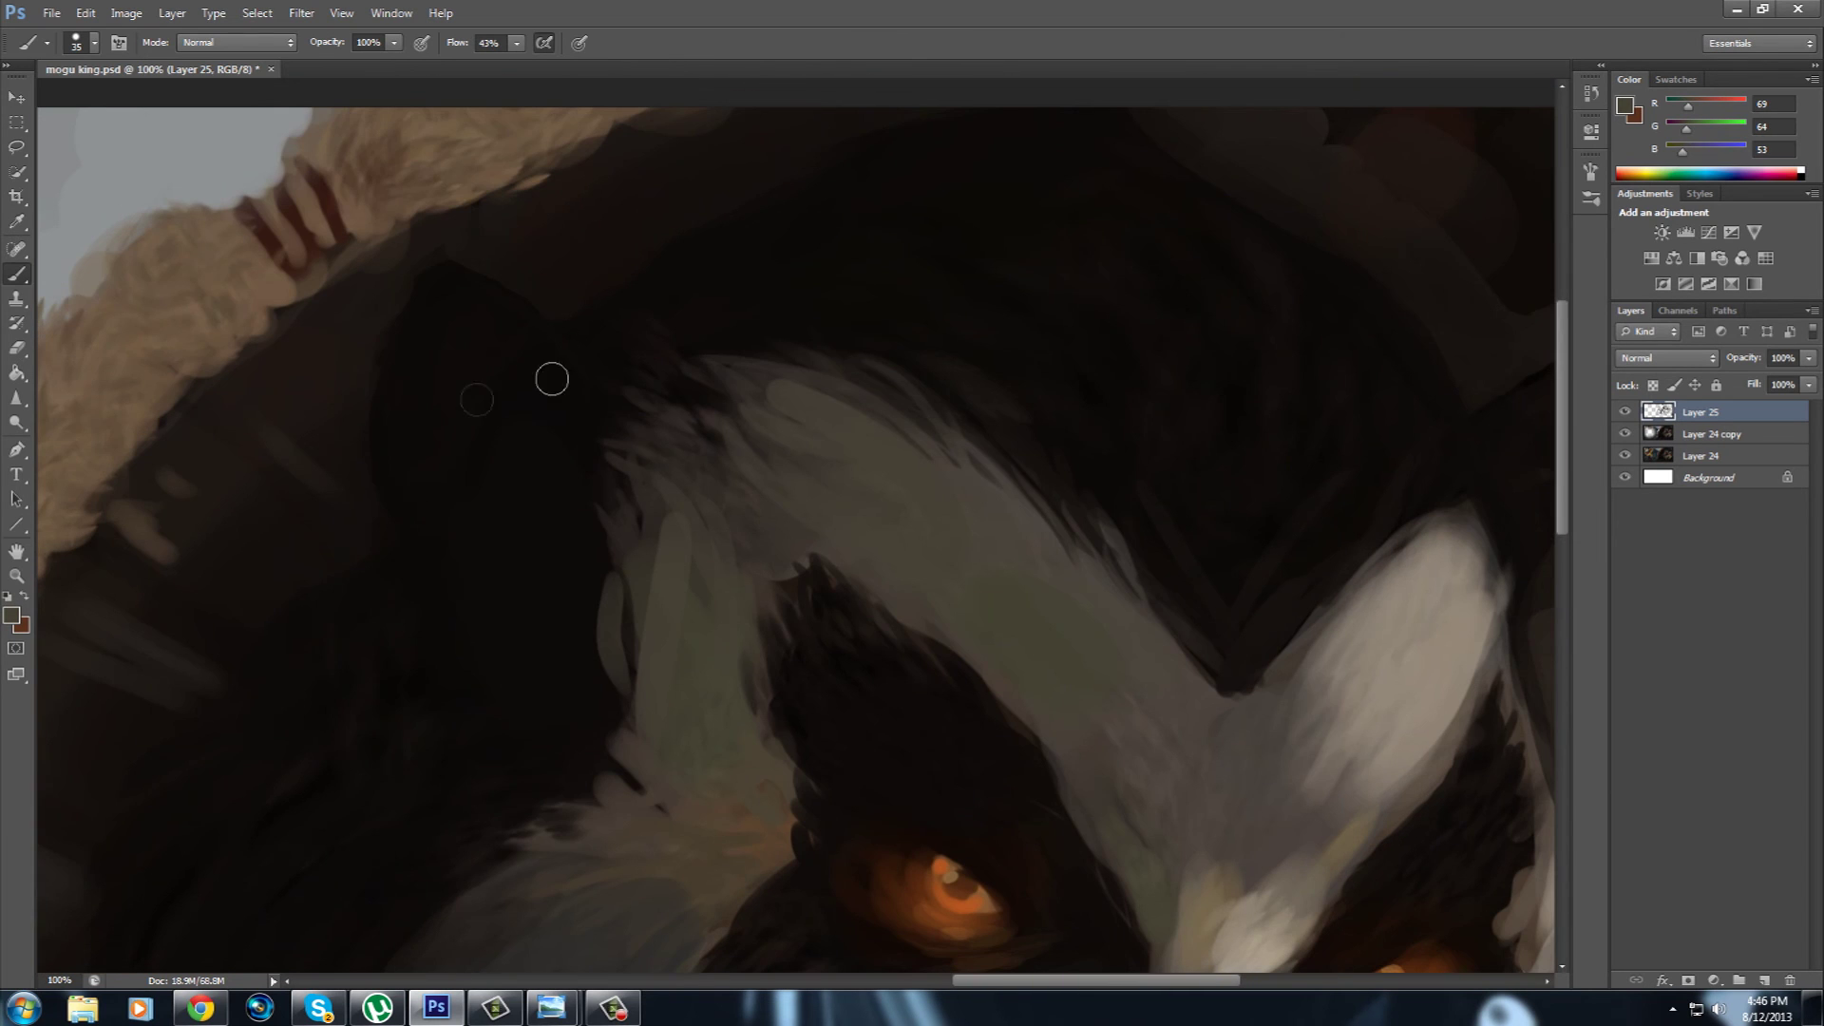
mouse_move(550, 378)
mouse_down()
mouse_move(468, 455)
mouse_move(480, 501)
mouse_up()
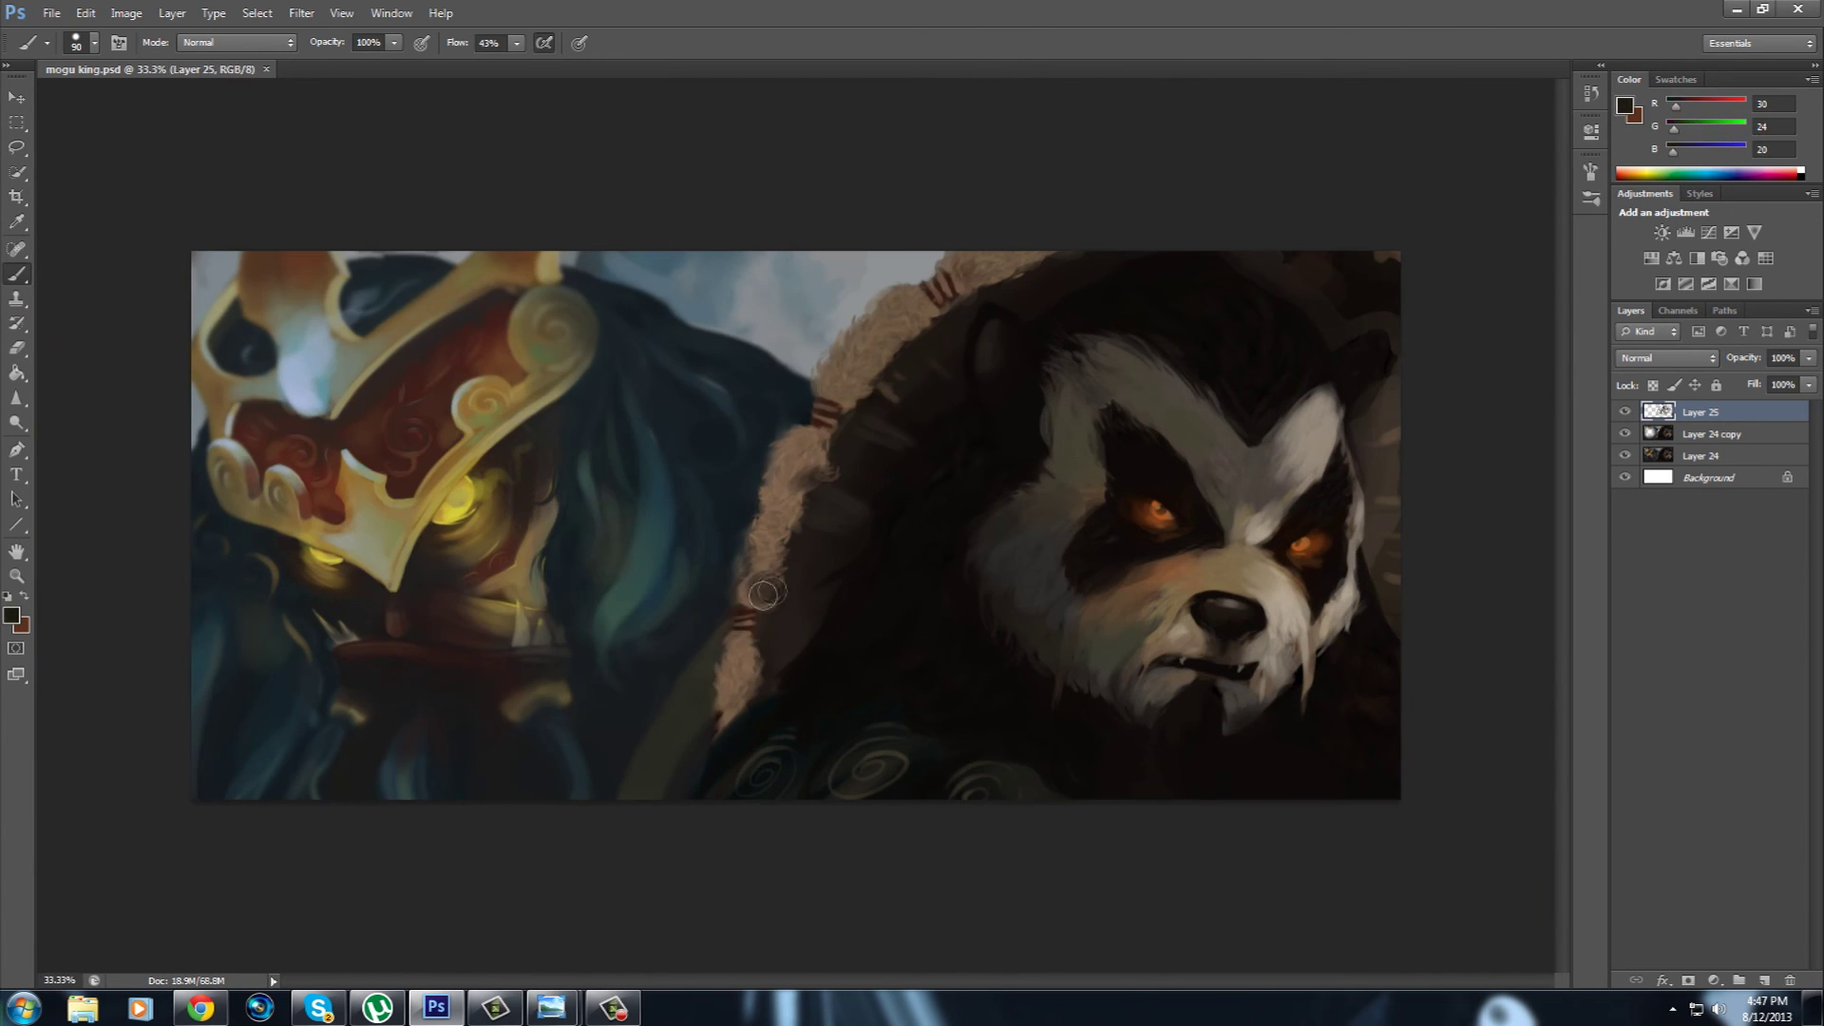
Repaint the cape's fur edge, save, and lay light strokes over the forehead and muzzle.
drag(765, 595, 816, 446)
key(bracketright)
key(bracketright)
key(bracketright)
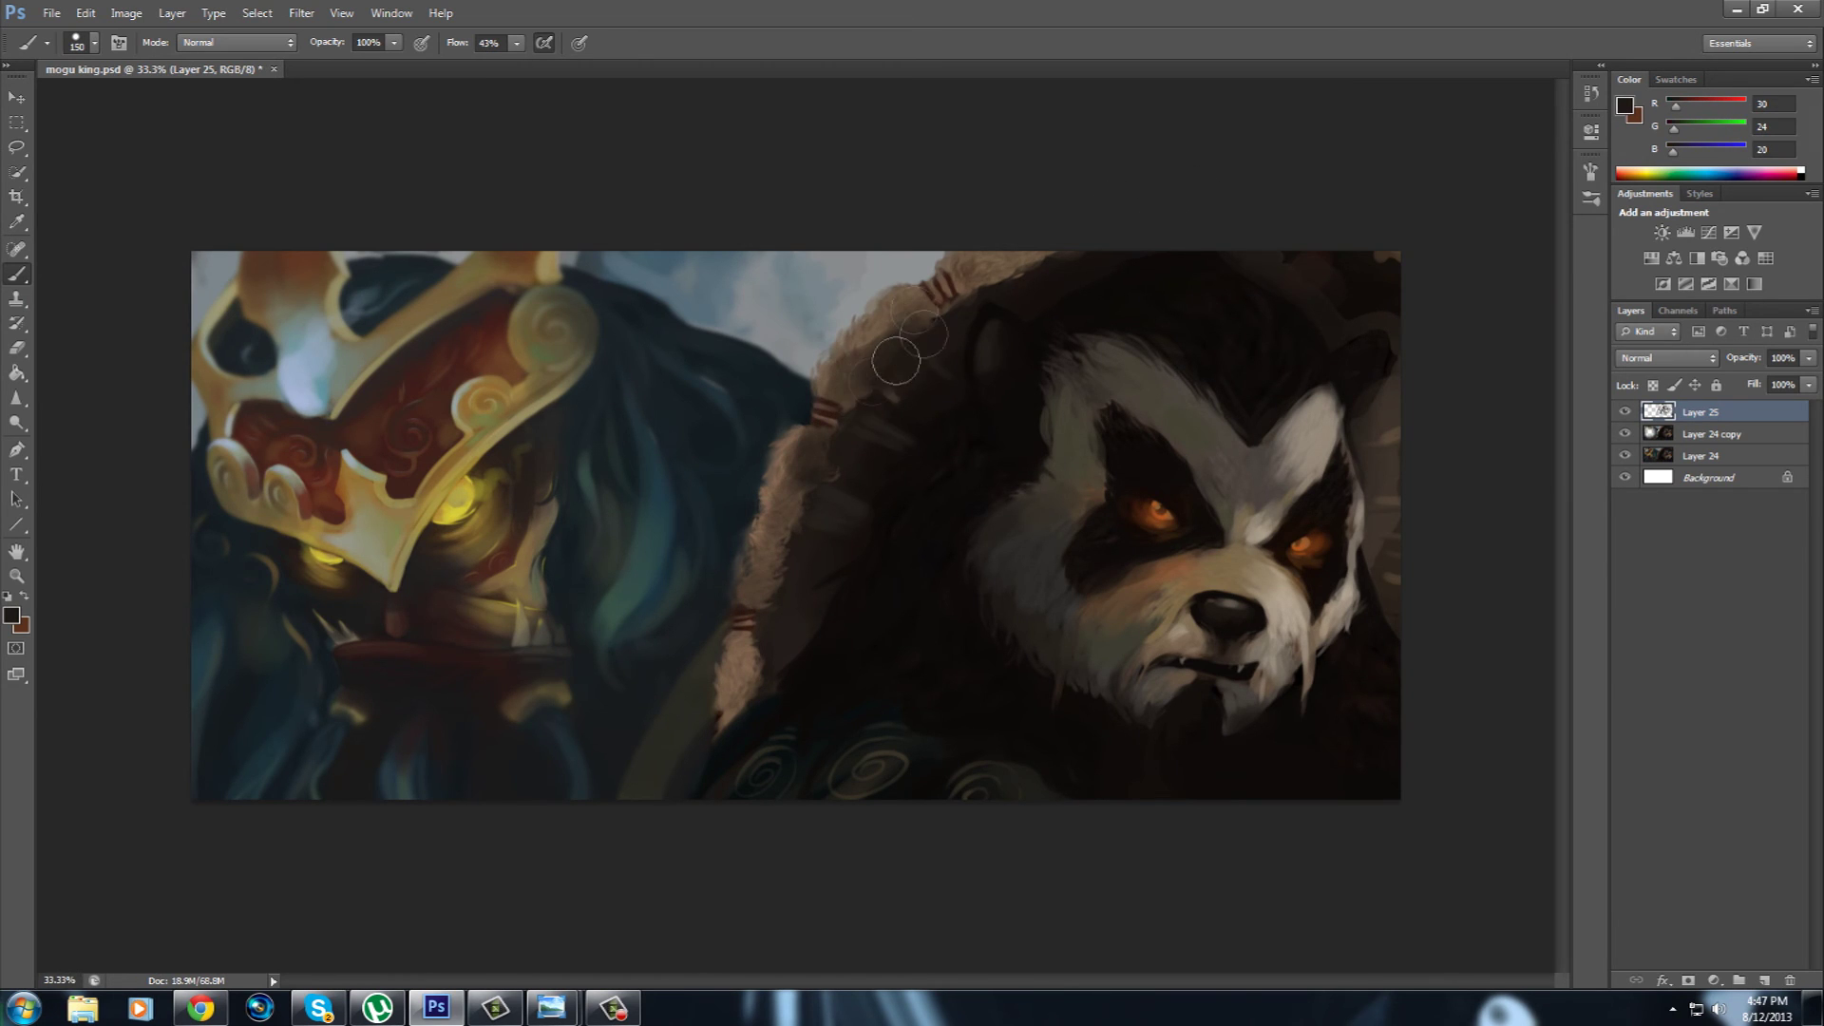
alt+click(872, 324)
key(bracketleft)
key(bracketleft)
key(bracketleft)
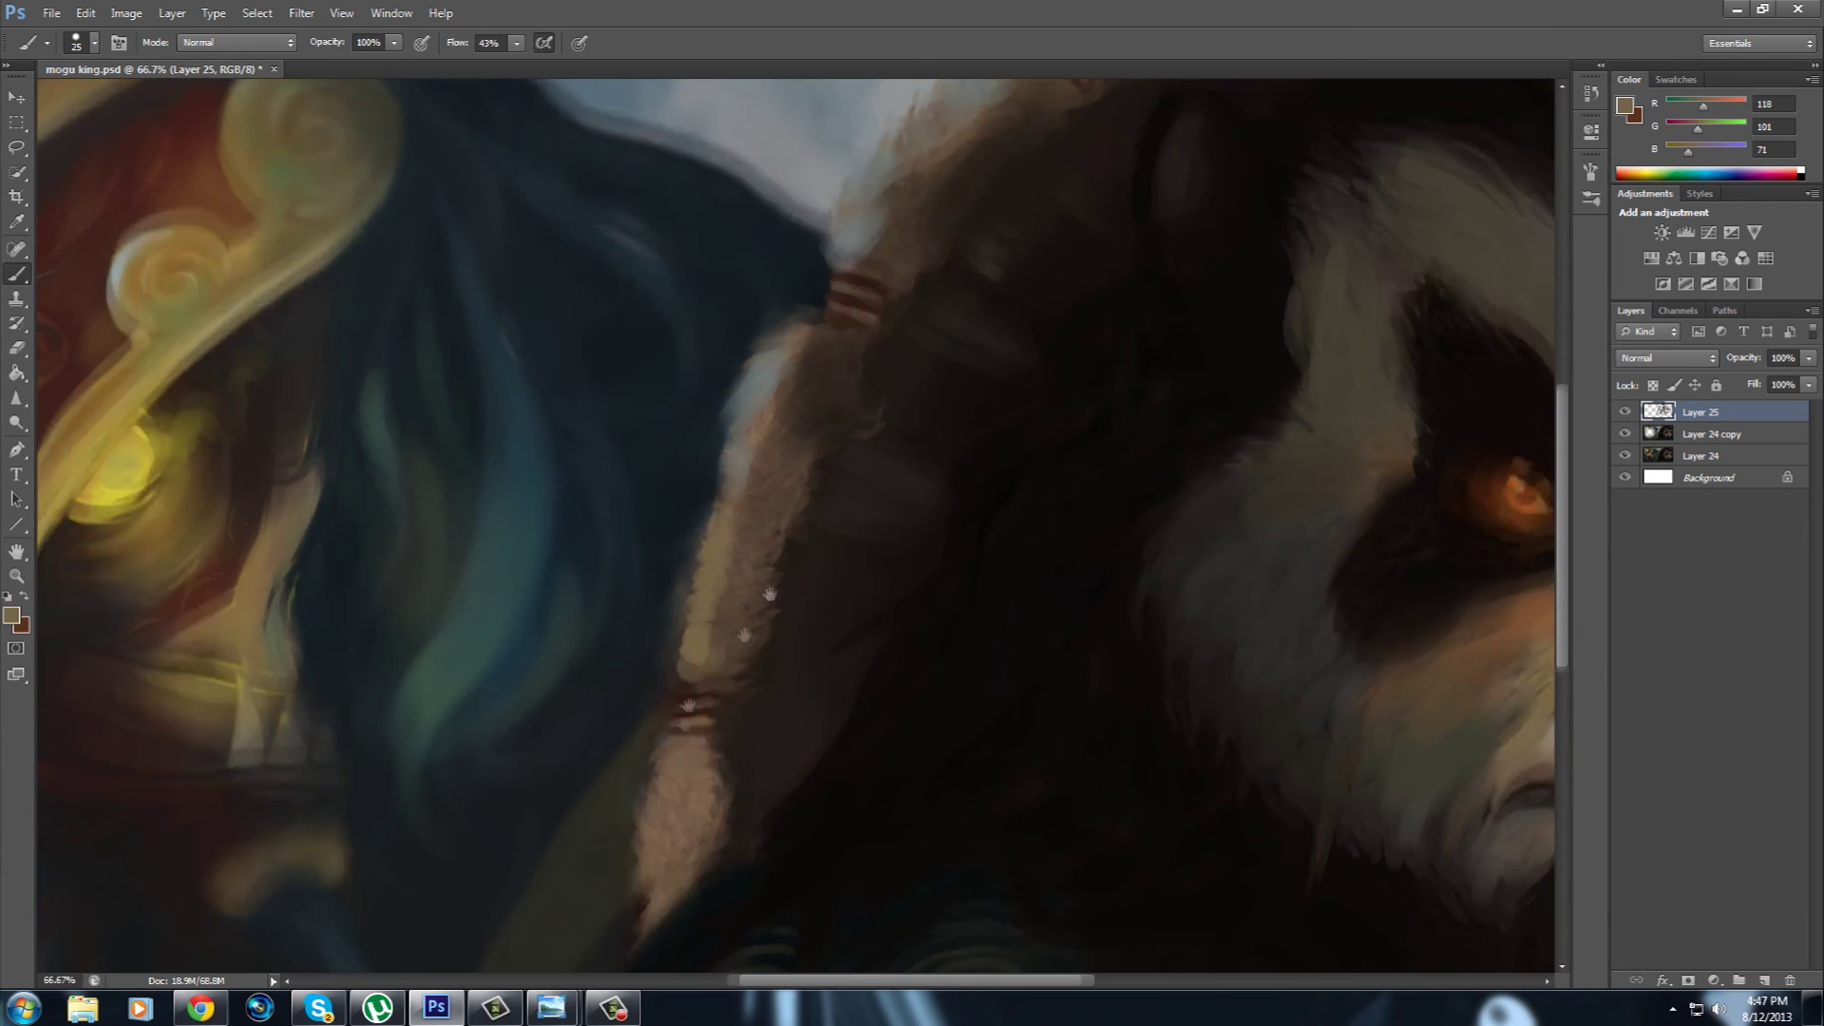
key(ctrl+s)
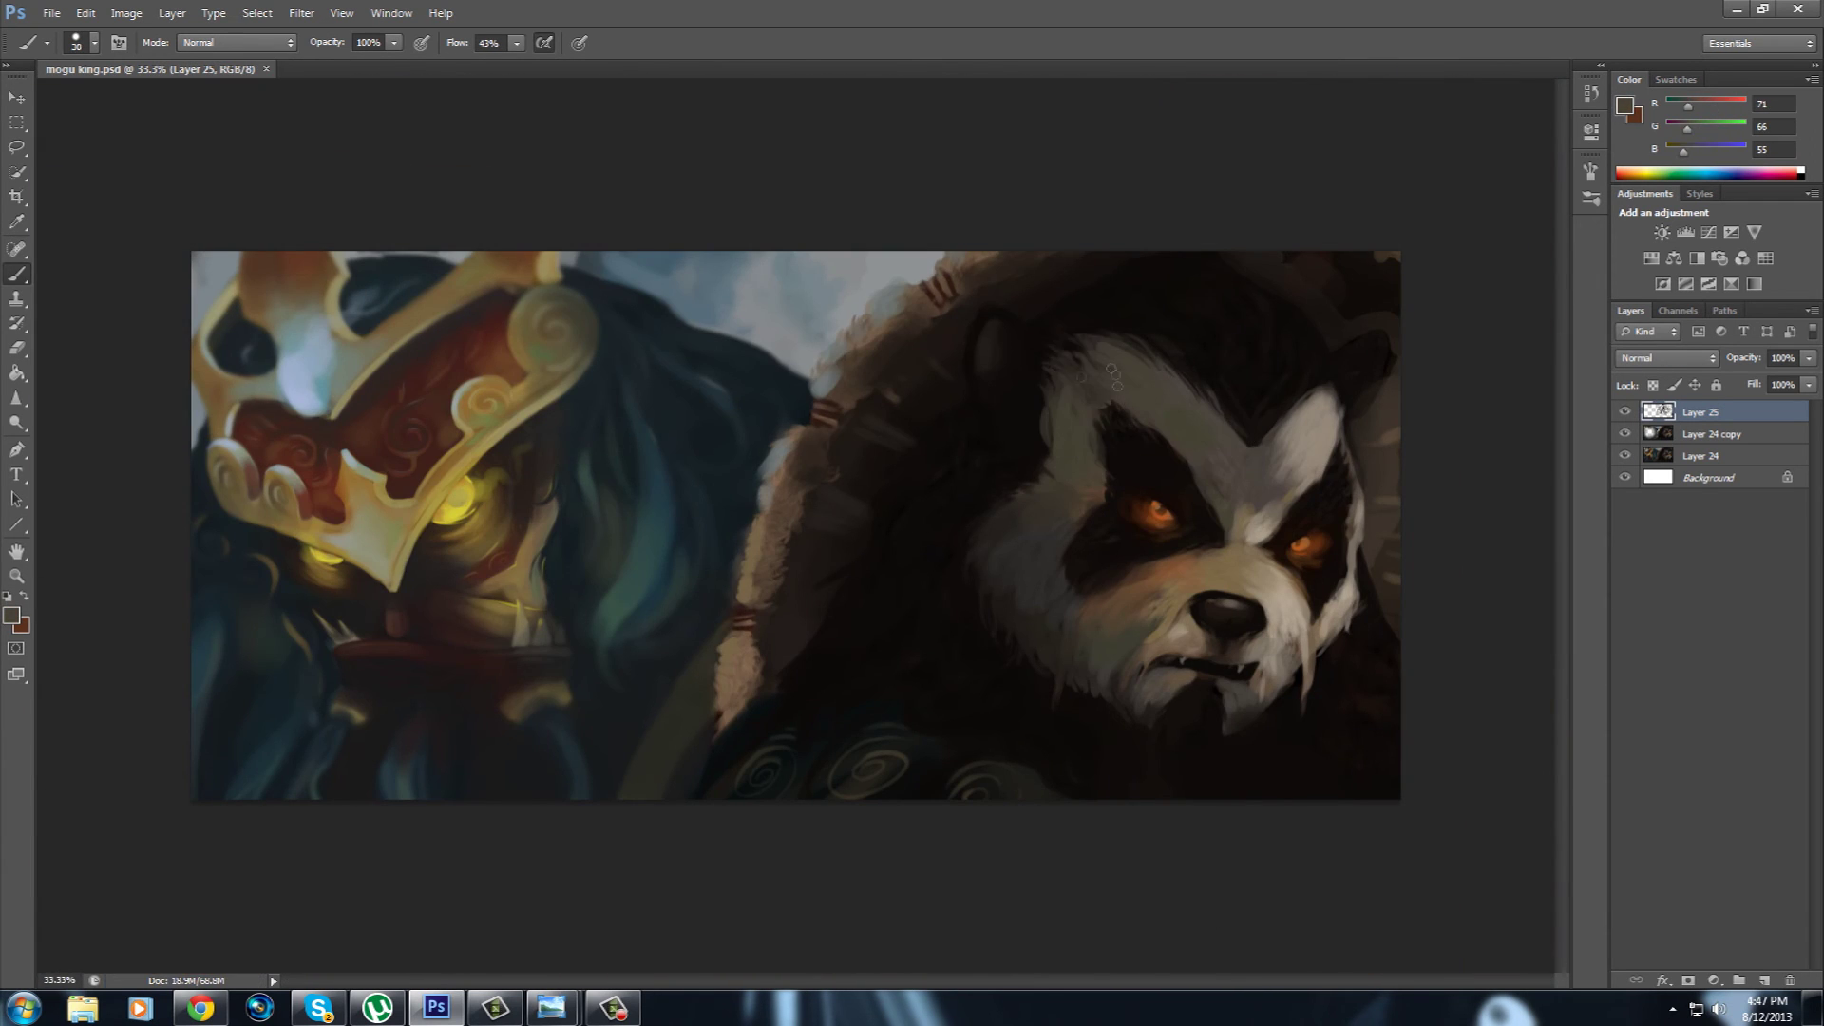
key(bracketright)
key(bracketright)
key(bracketright)
drag(1225, 399, 1305, 629)
Toggle Layer 25 to compare before and after, then paint near-black shading near the chin.
alt+click(1149, 603)
click(1624, 411)
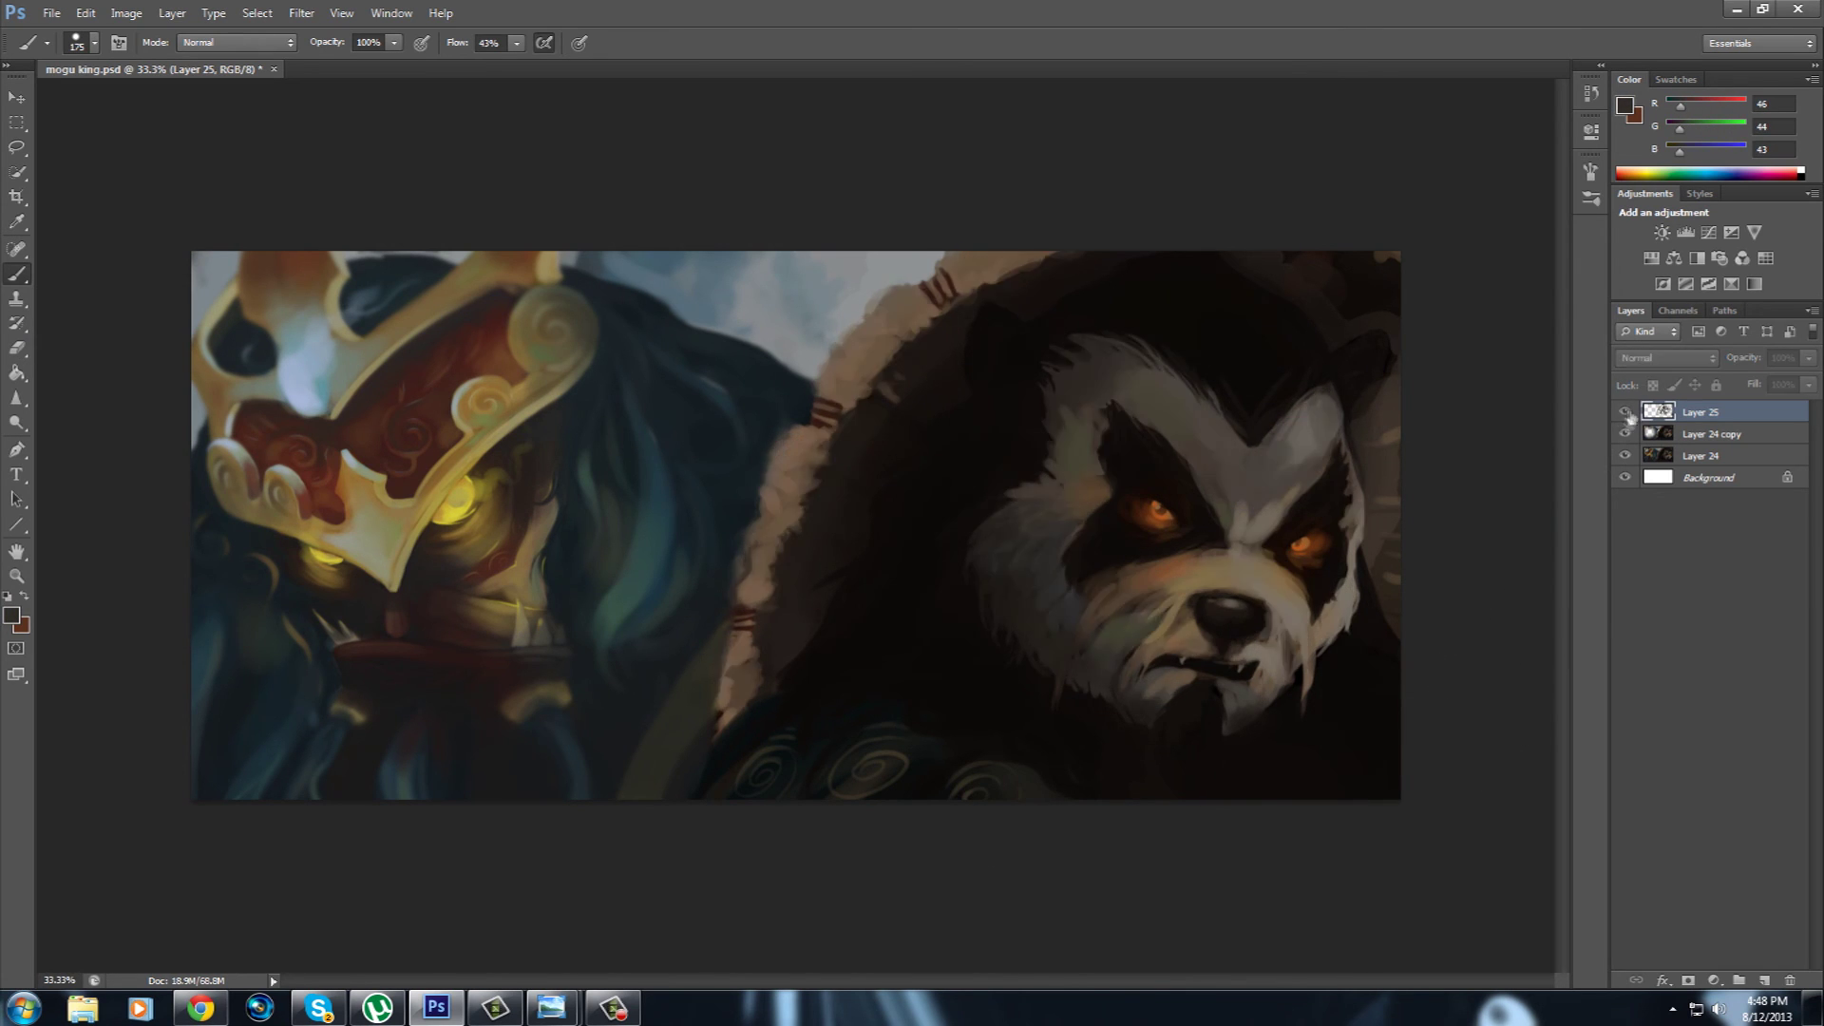
click(1624, 411)
alt+click(867, 677)
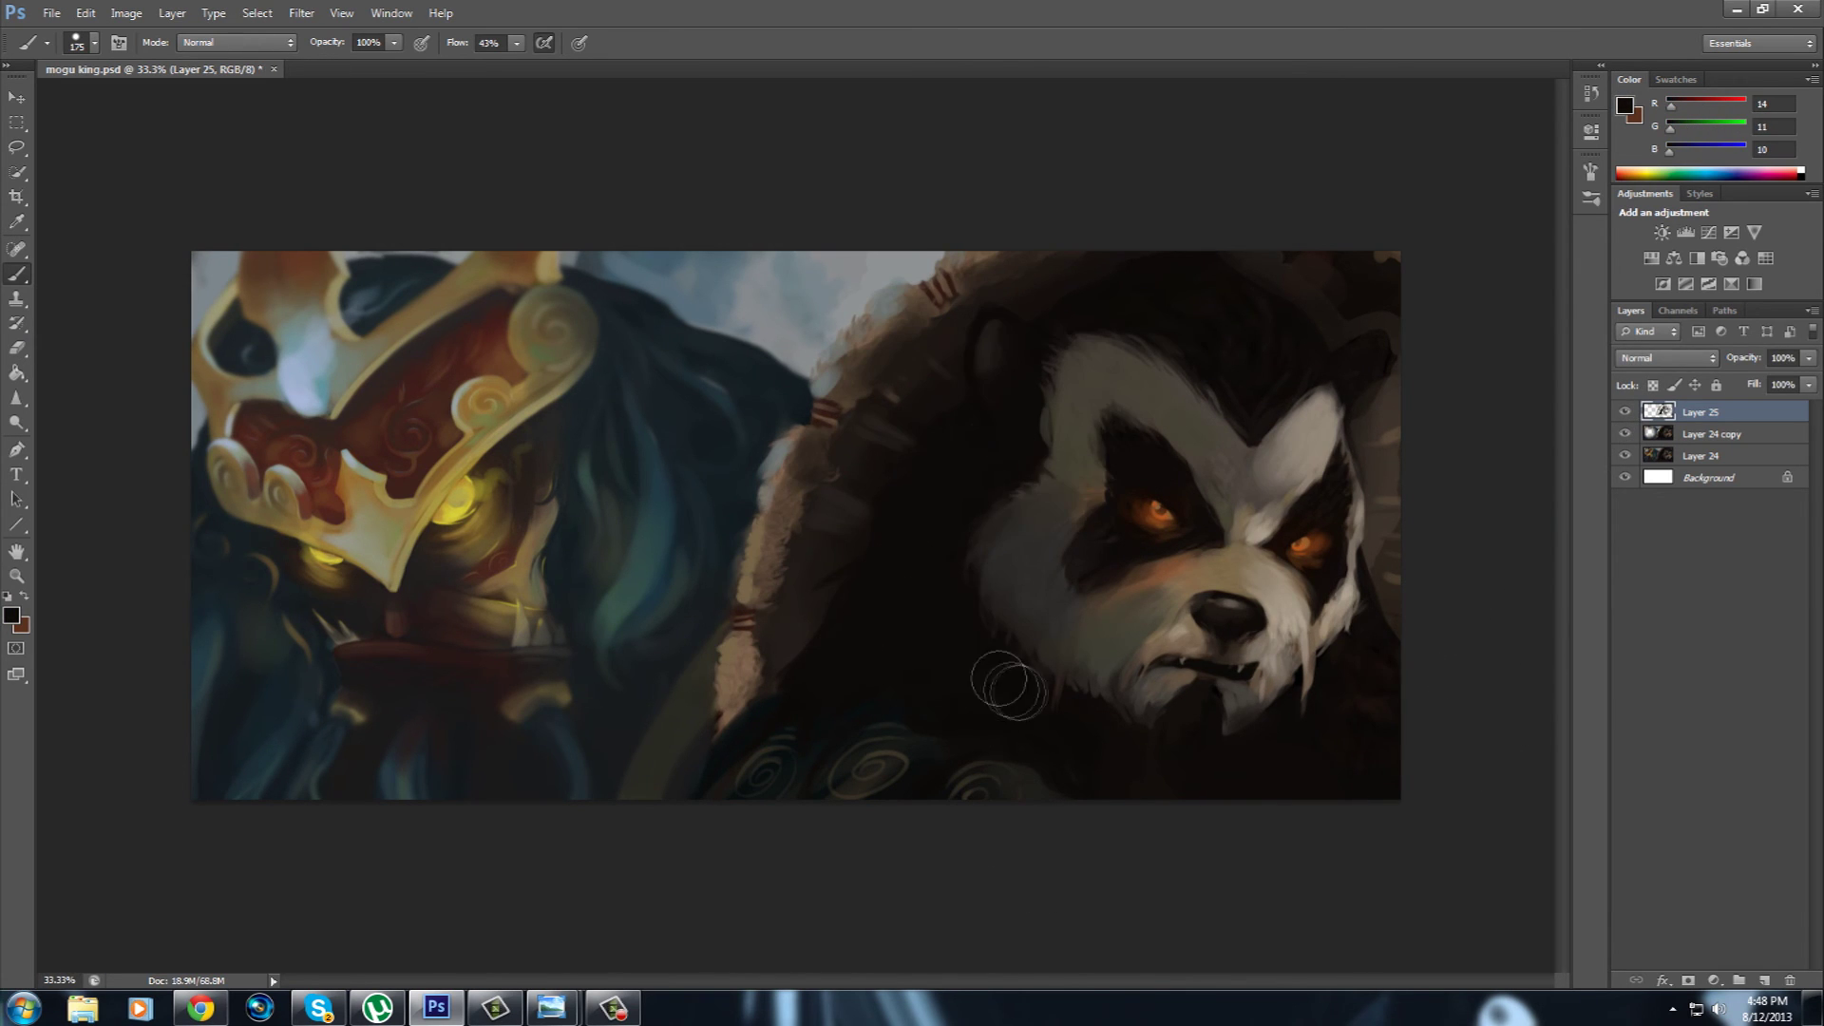
alt+click(1180, 773)
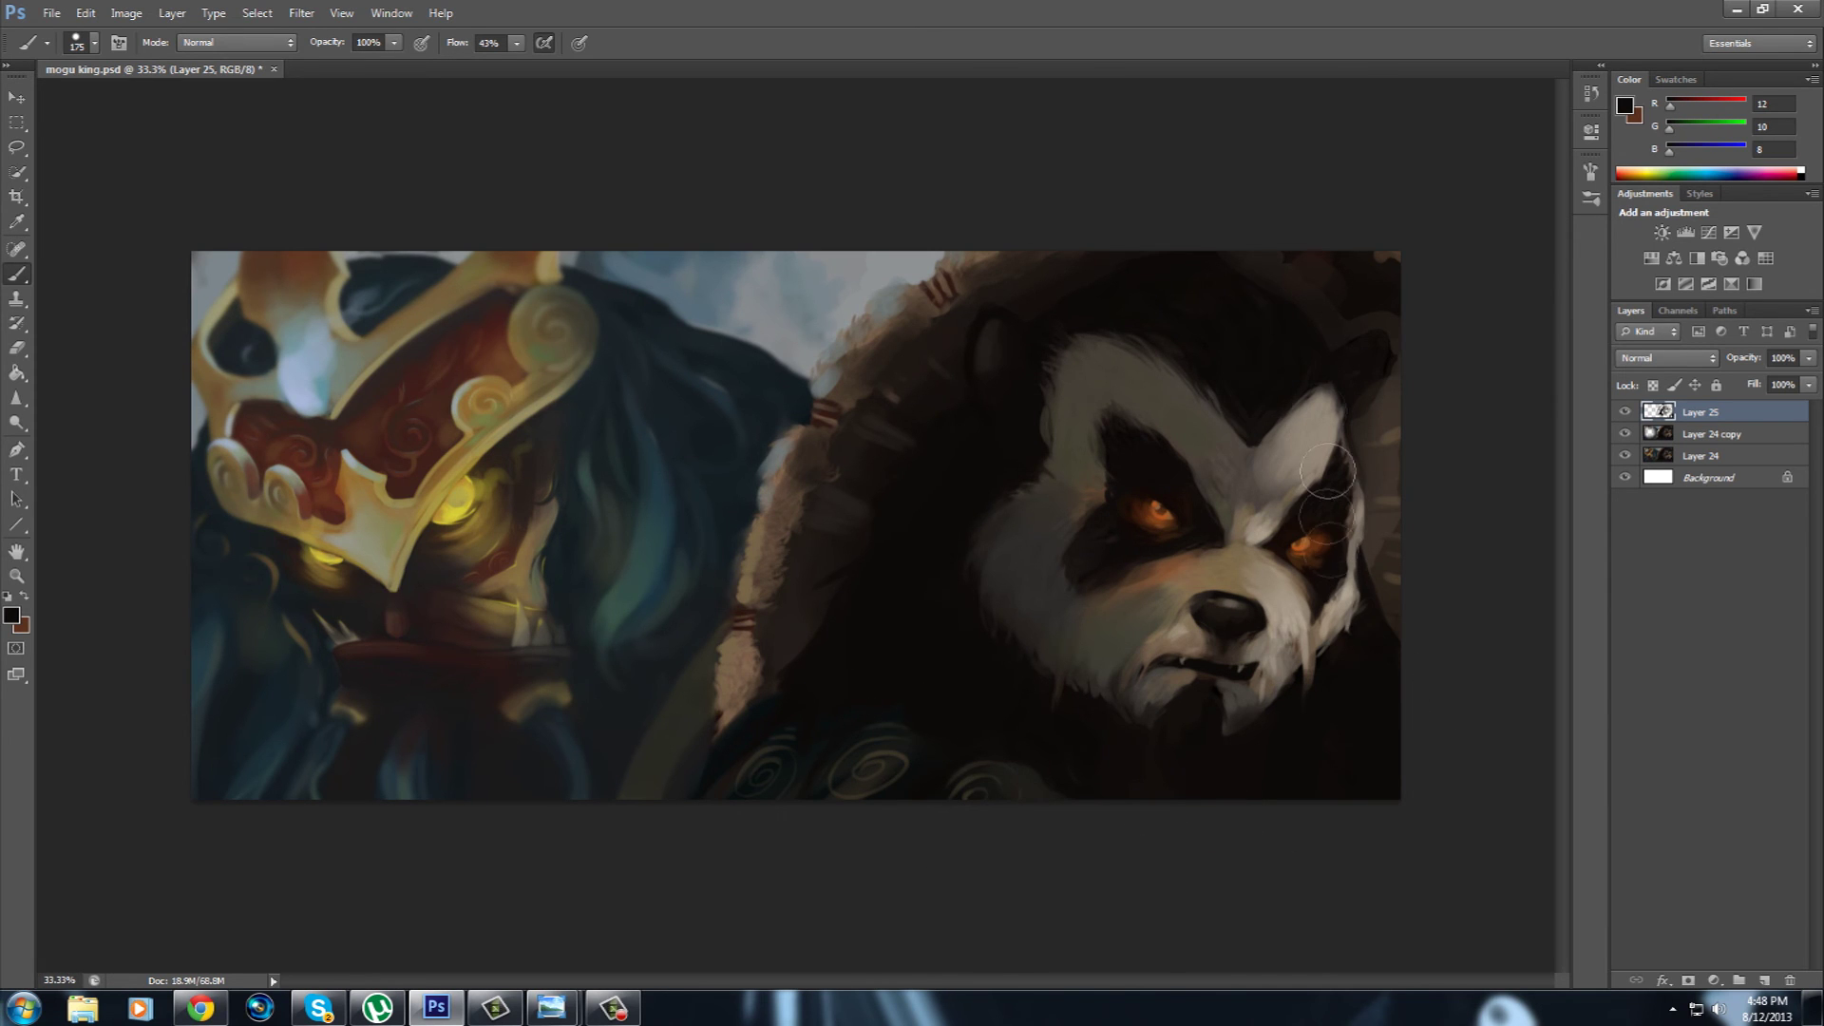
alt+click(865, 780)
scroll(866, 780, up, 2)
key(bracketleft)
key(bracketleft)
key(bracketleft)
scroll(751, 763, up, 1)
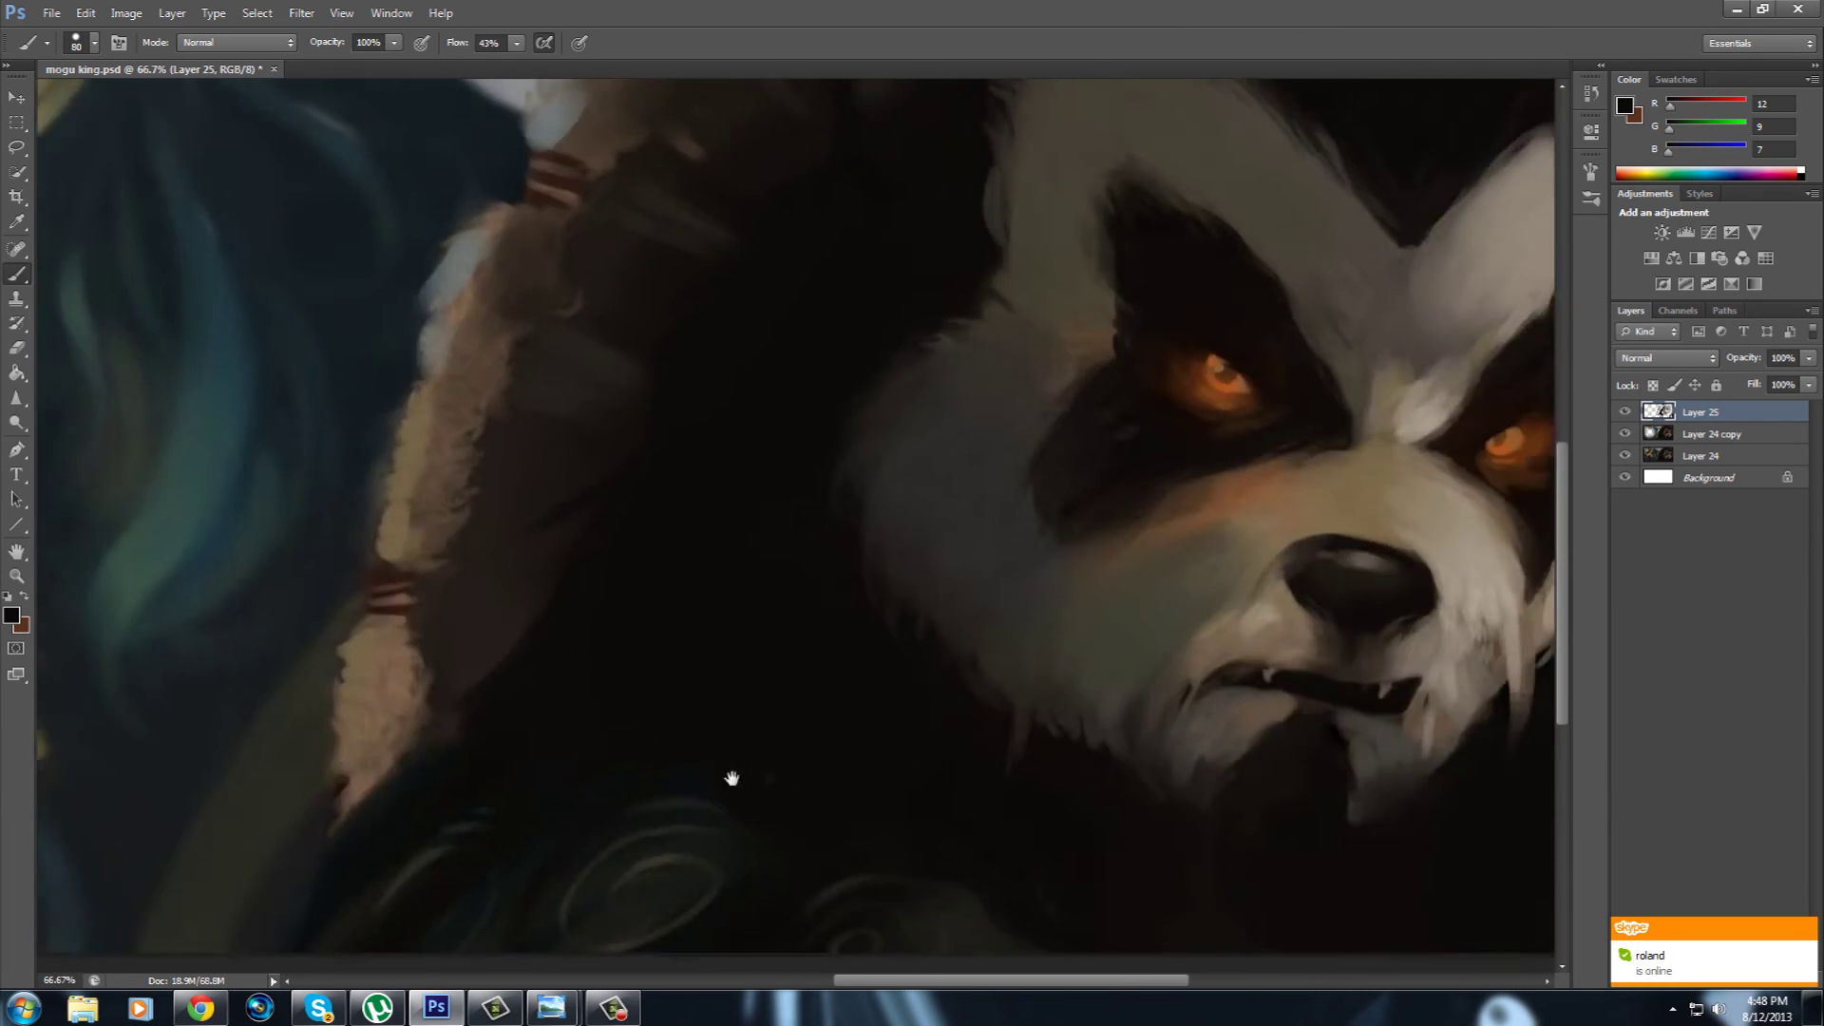
Zoom in on the panda's eyes and sample their glowing orange.
scroll(722, 712, up, 1)
scroll(700, 675, up, 1)
alt+click(814, 378)
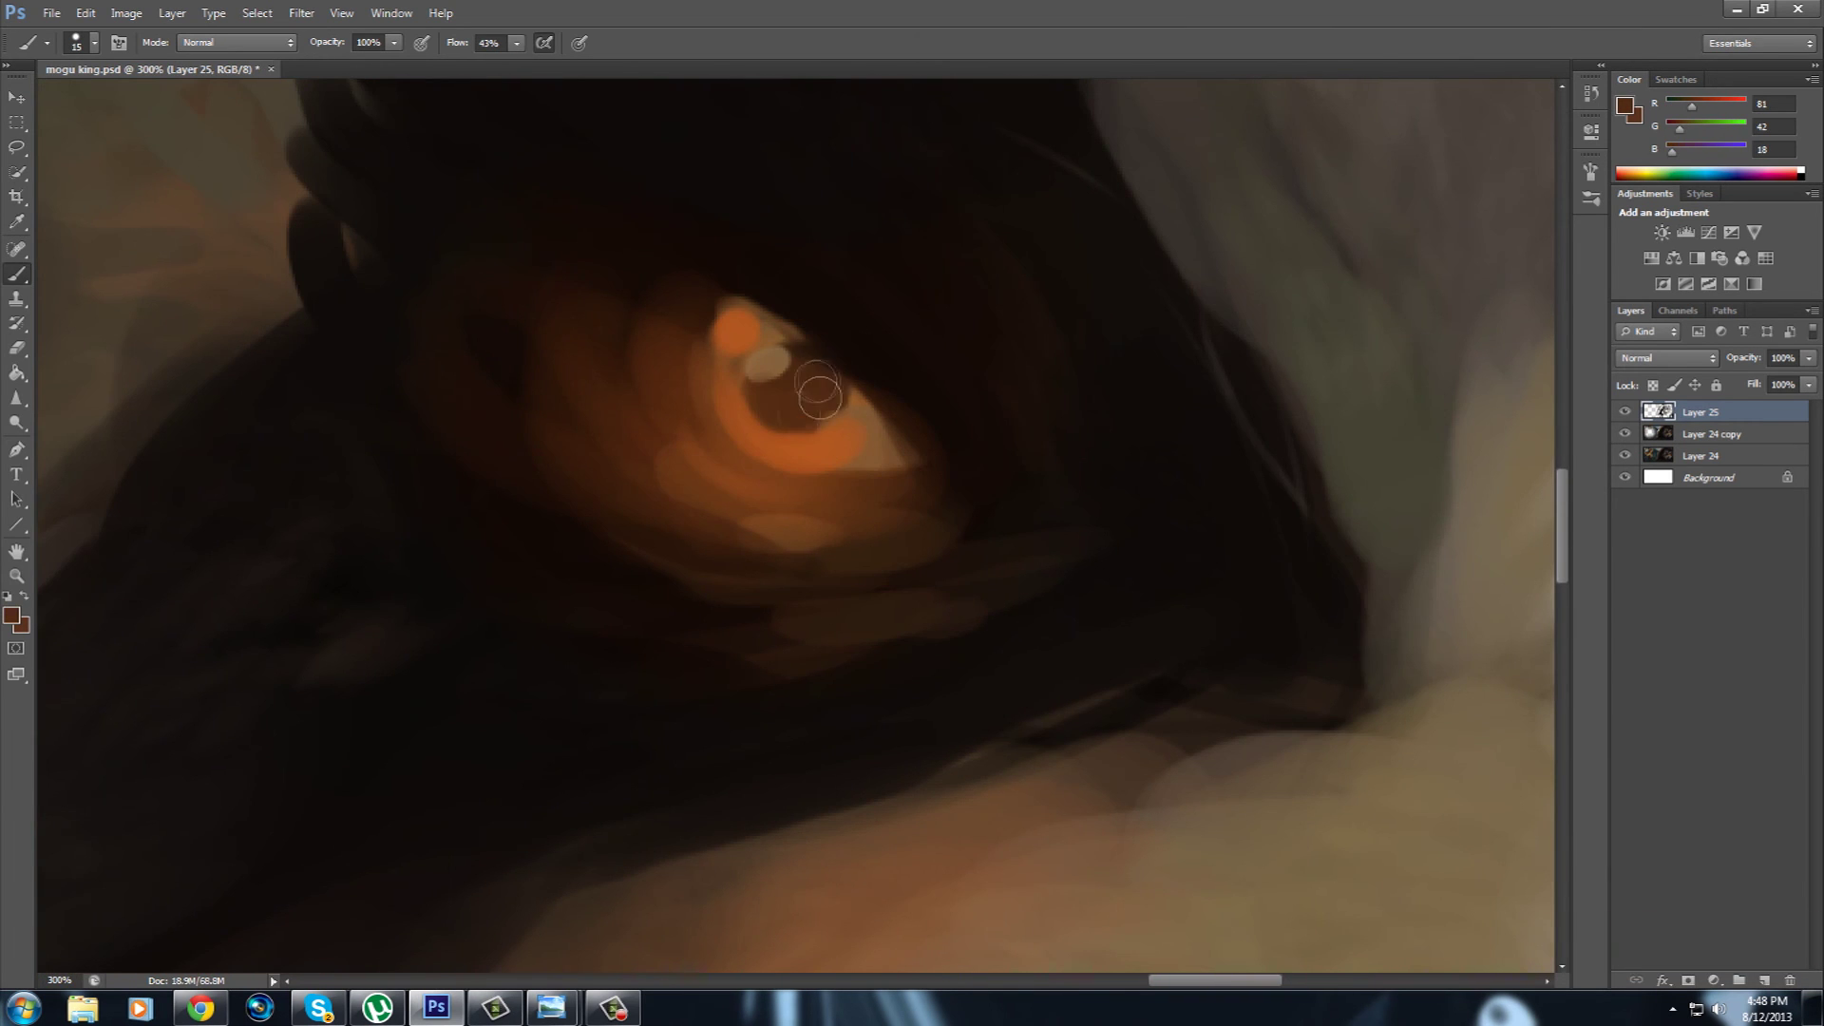
drag(732, 562, 766, 748)
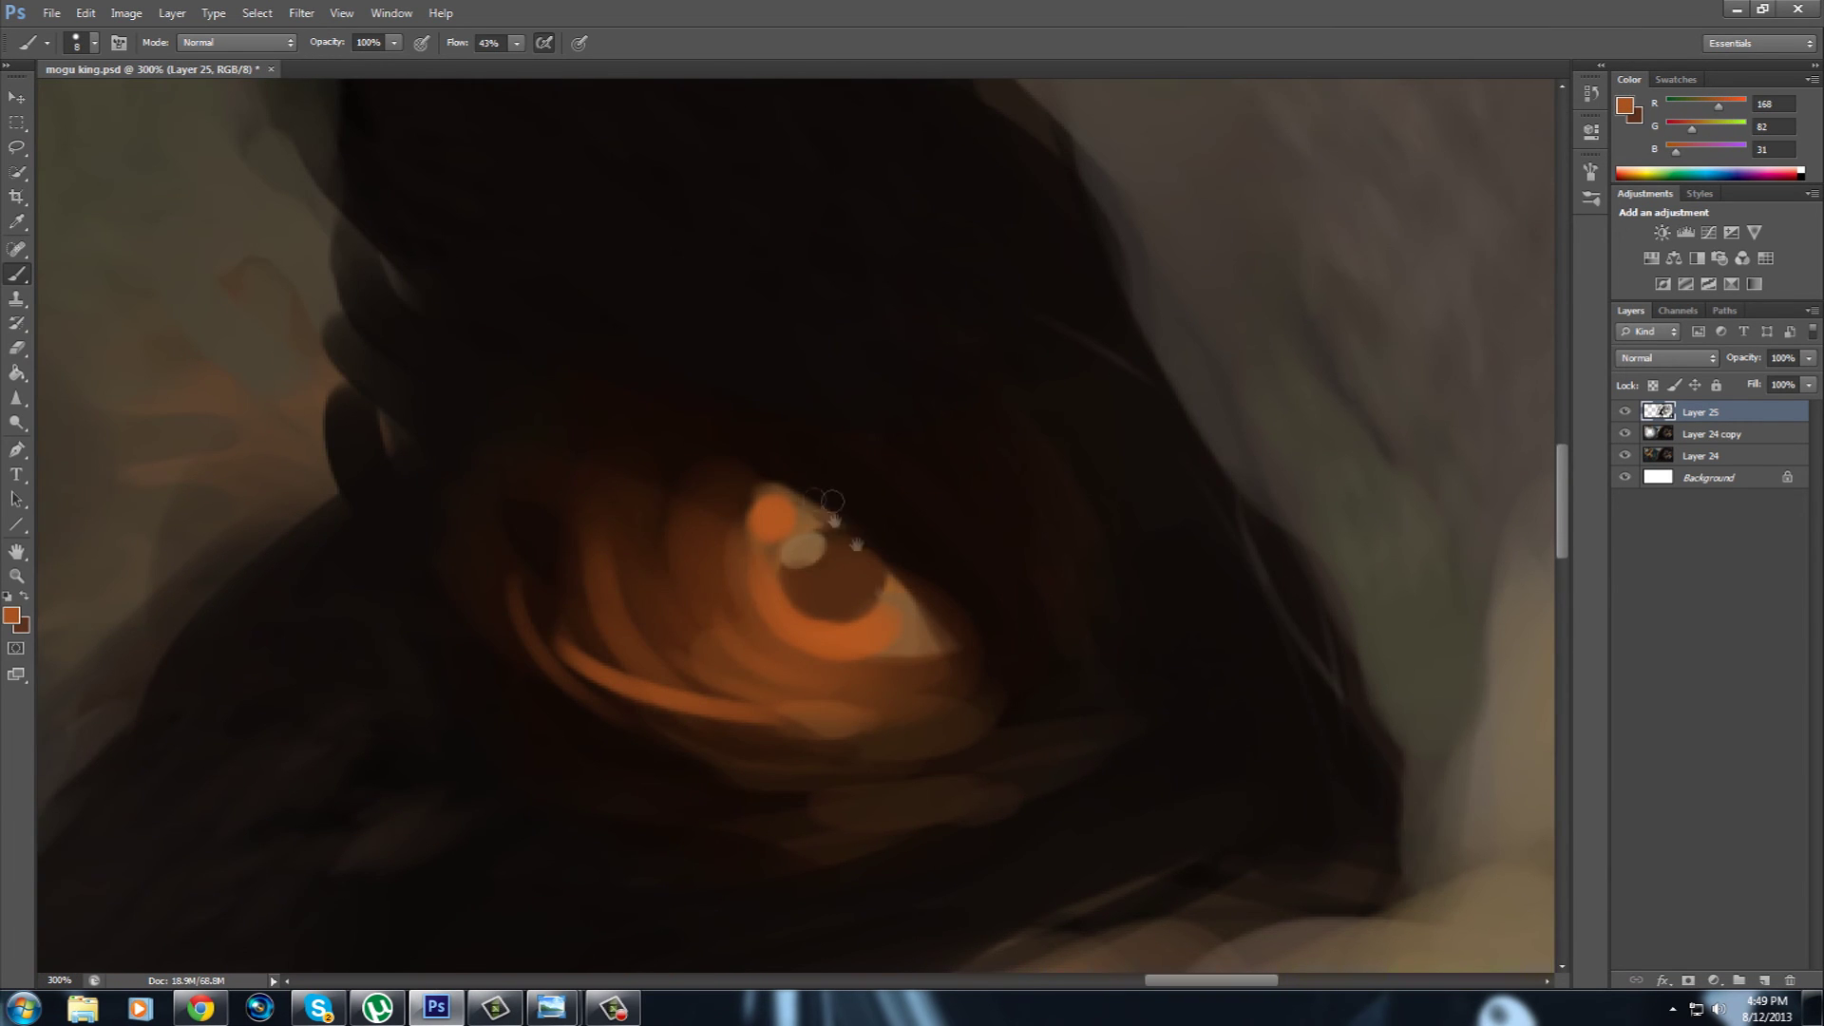
scroll(796, 555, down, 3)
scroll(890, 615, right, 10)
drag(364, 546, 361, 468)
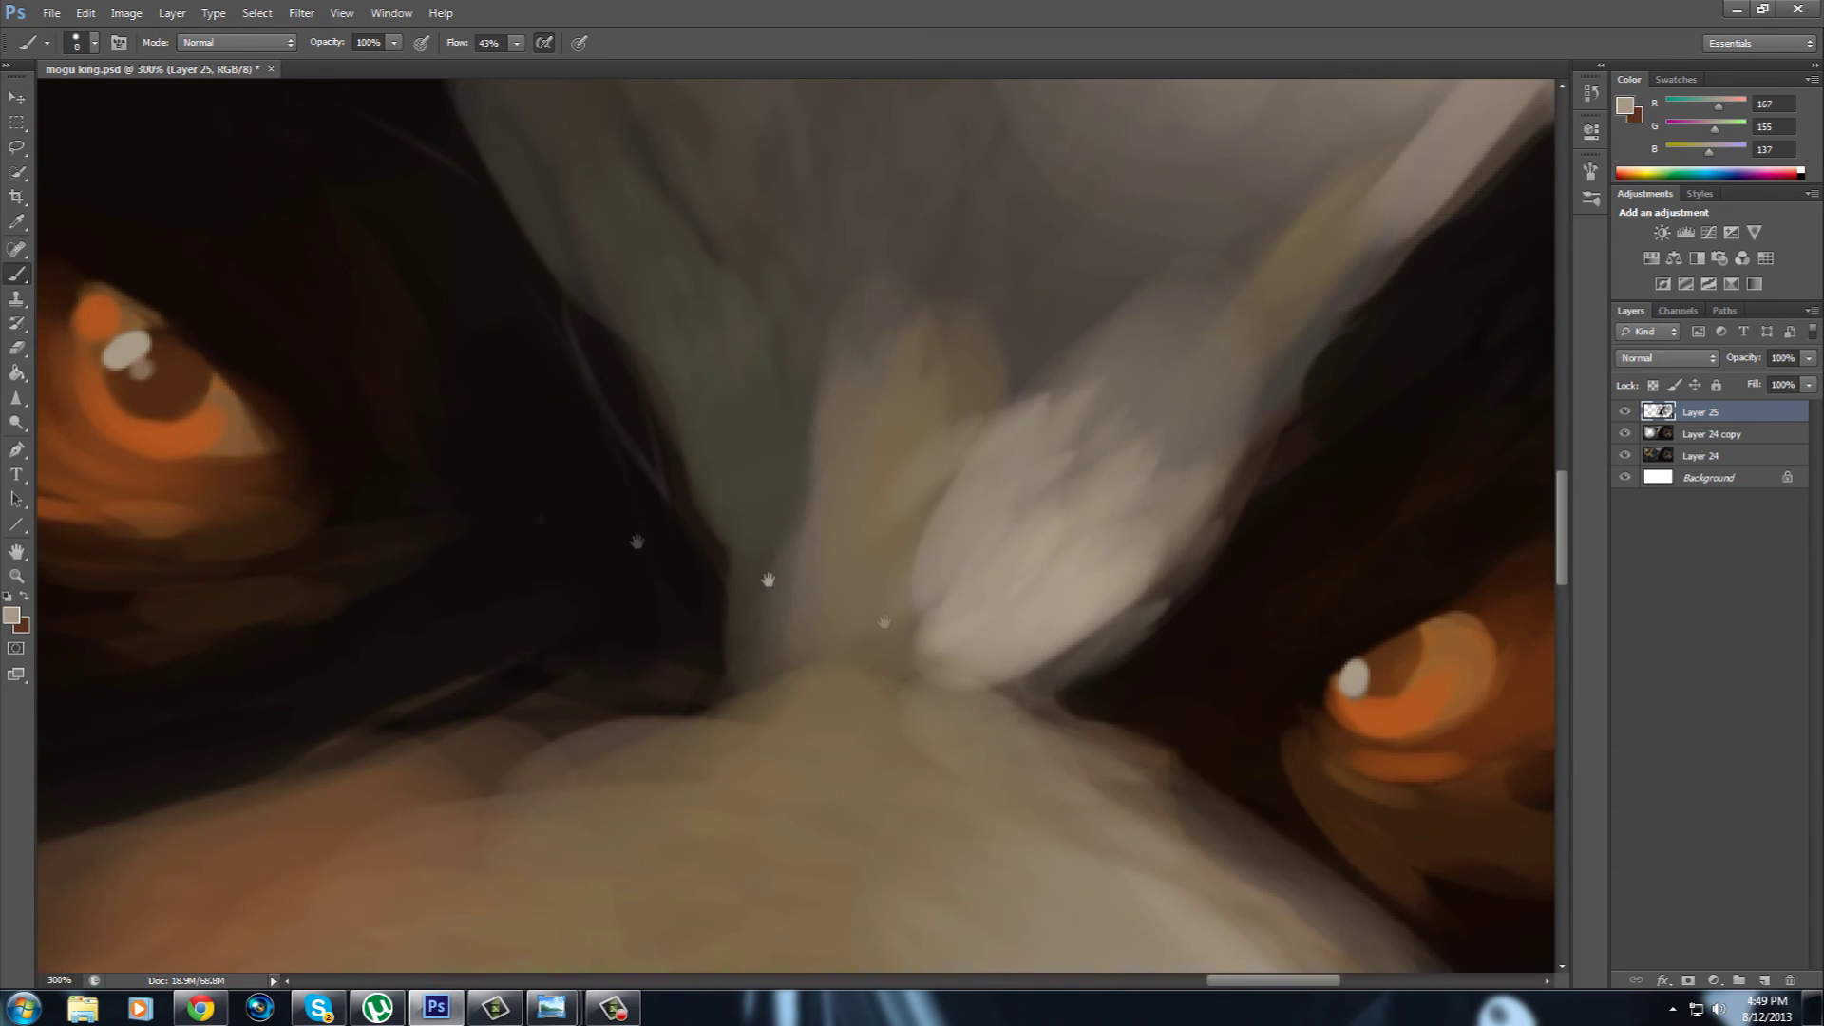
alt+click(907, 489)
Enlarge the brush, review the face, zoom out and save the painting.
key(bracketright)
key(bracketright)
key(bracketright)
scroll(984, 490, left, 5)
scroll(490, 435, left, 5)
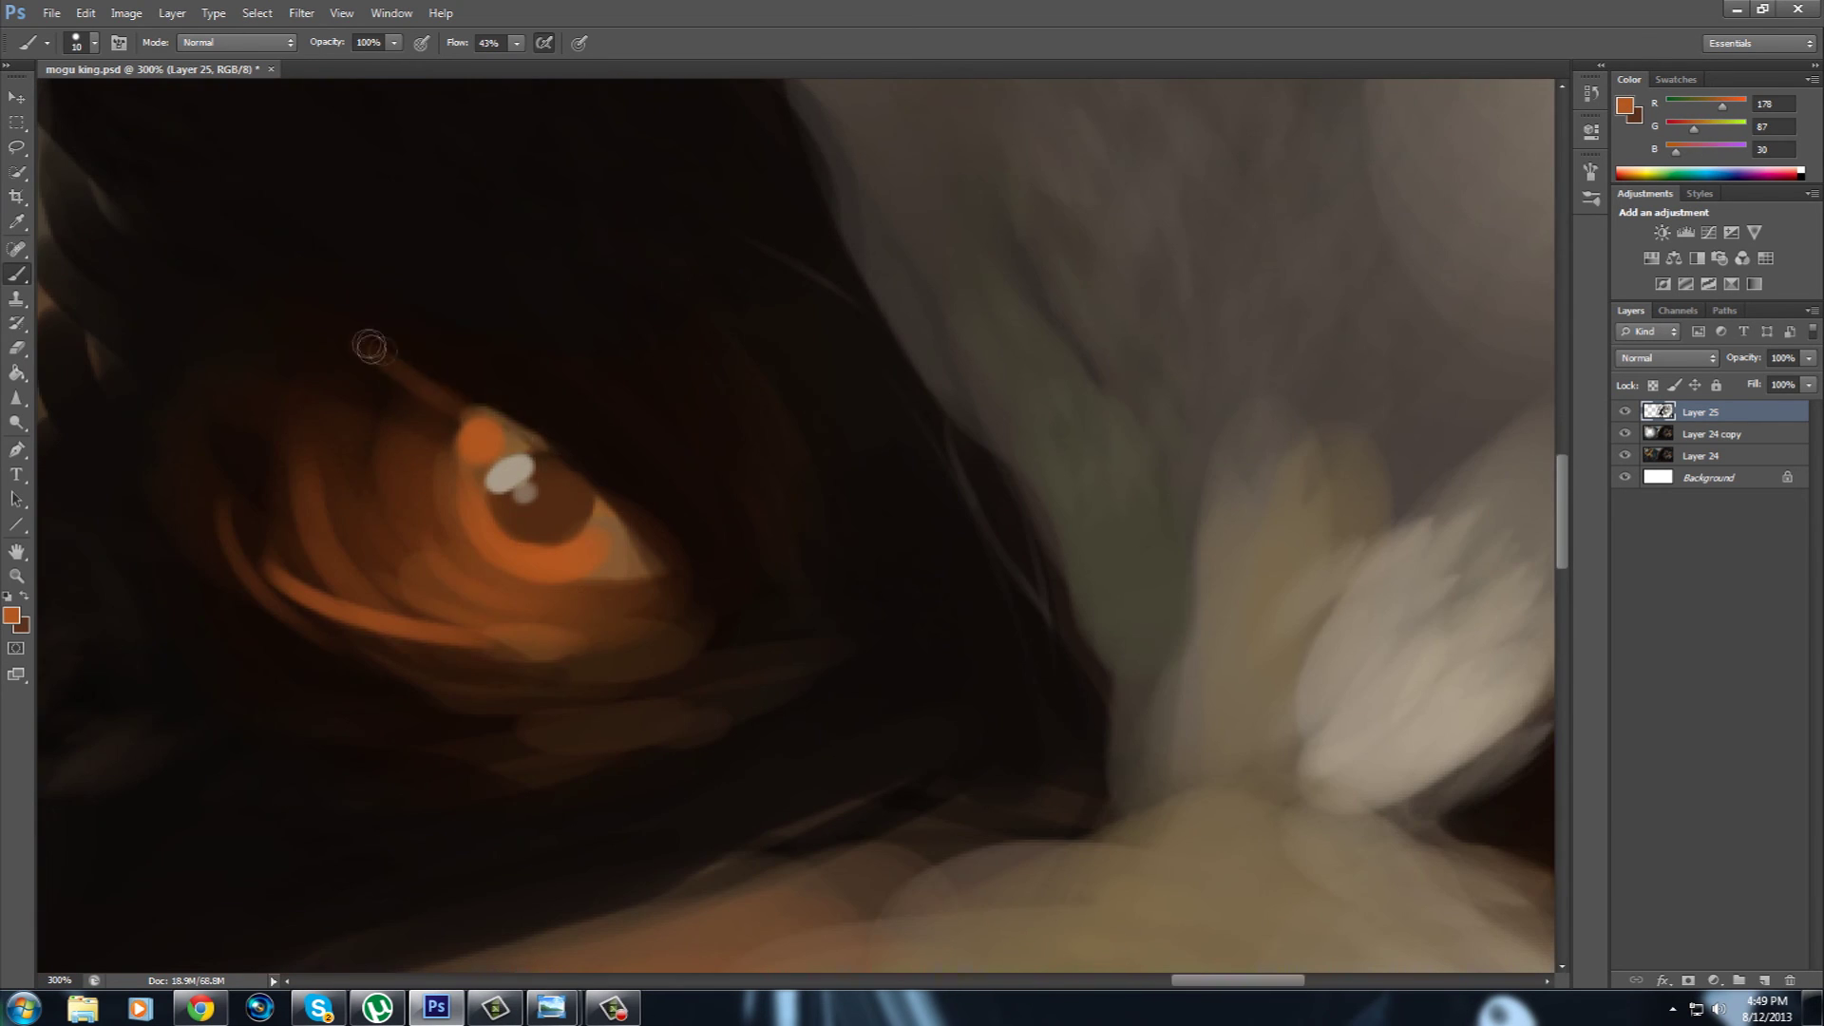
scroll(491, 410, up, 3)
scroll(491, 411, down, 3)
key(bracketright)
key(bracketright)
key(bracketright)
drag(785, 959, 823, 732)
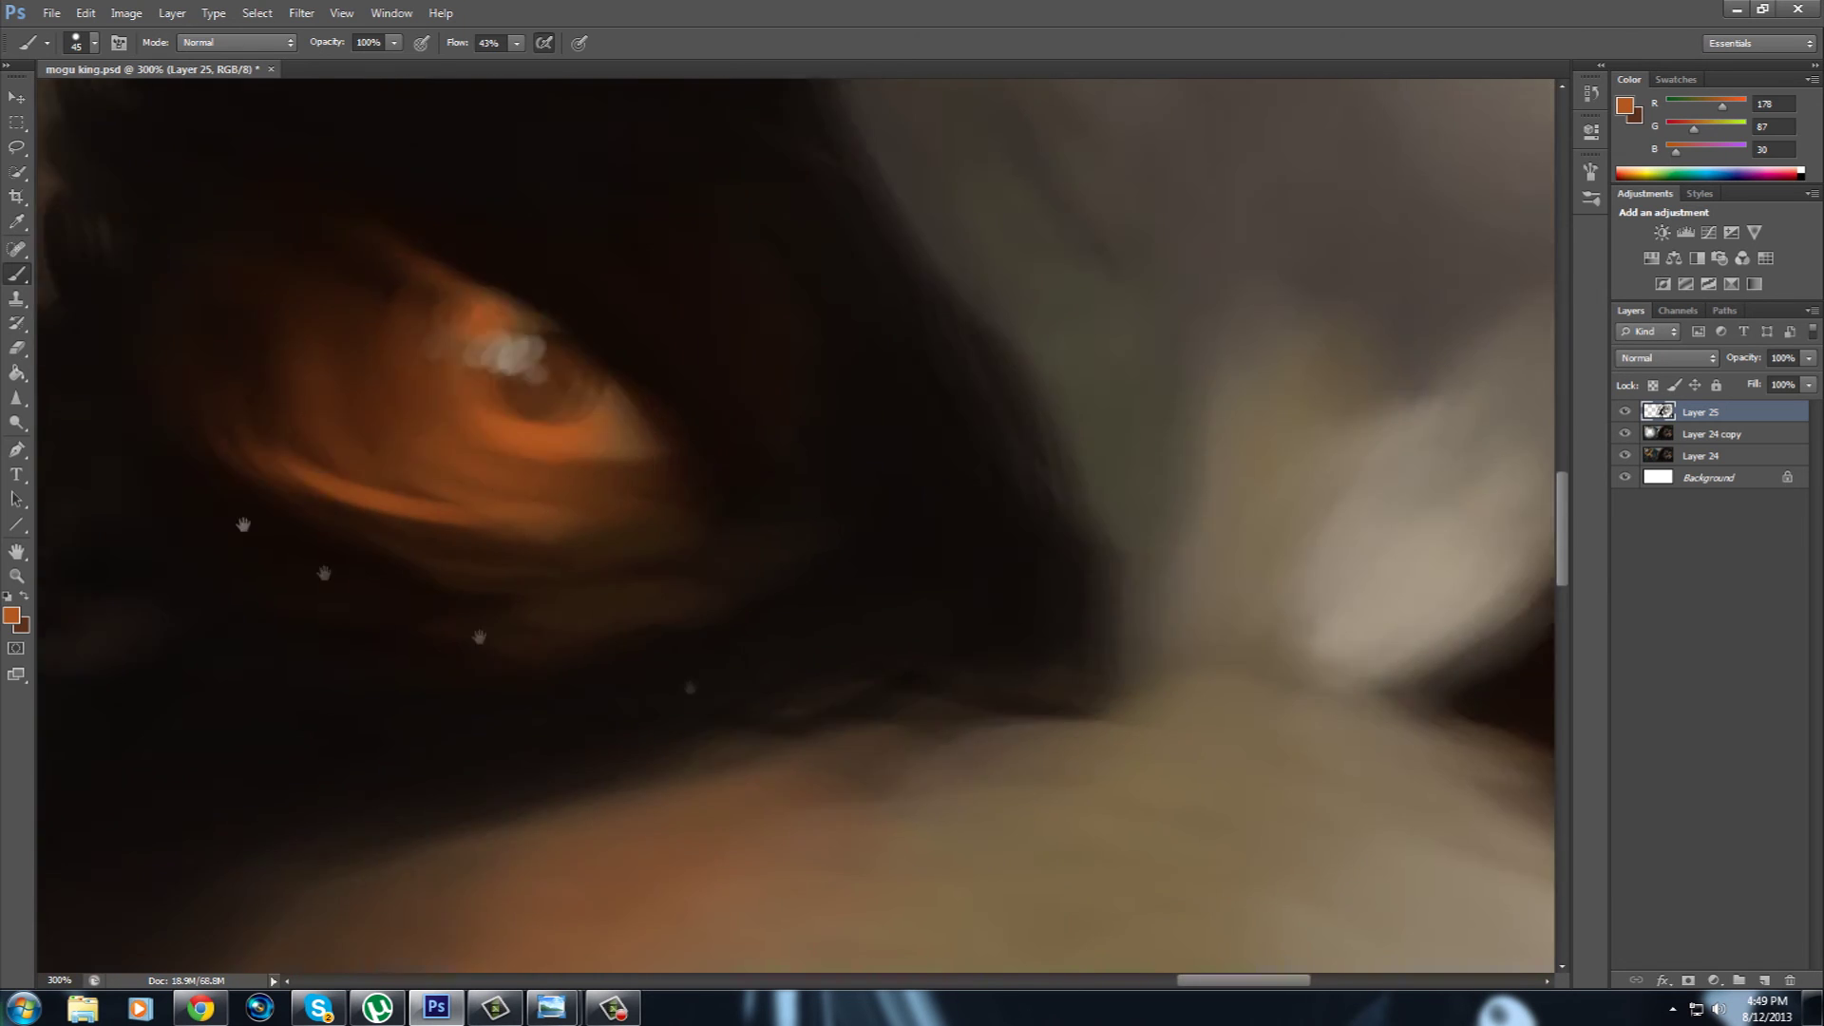
key(ctrl+minus)
key(ctrl+minus)
key(ctrl+minus)
key(ctrl+s)
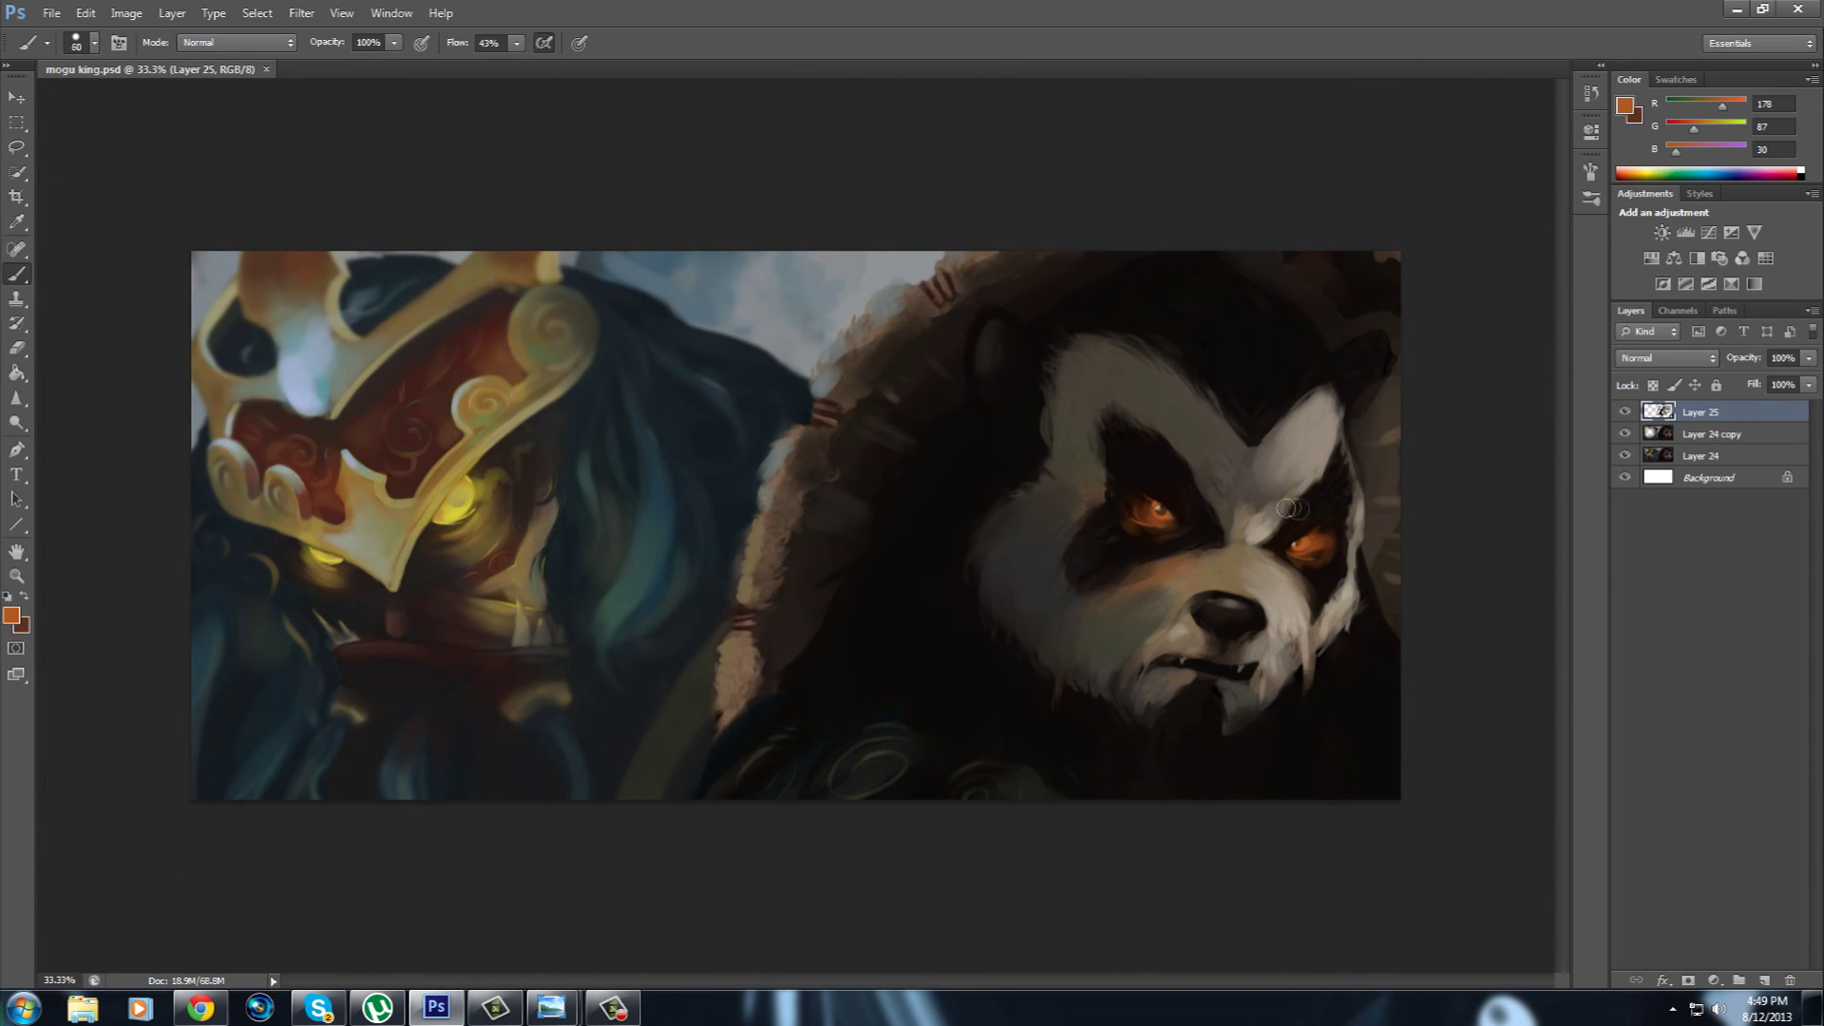
key(bracketright)
key(bracketright)
key(bracketright)
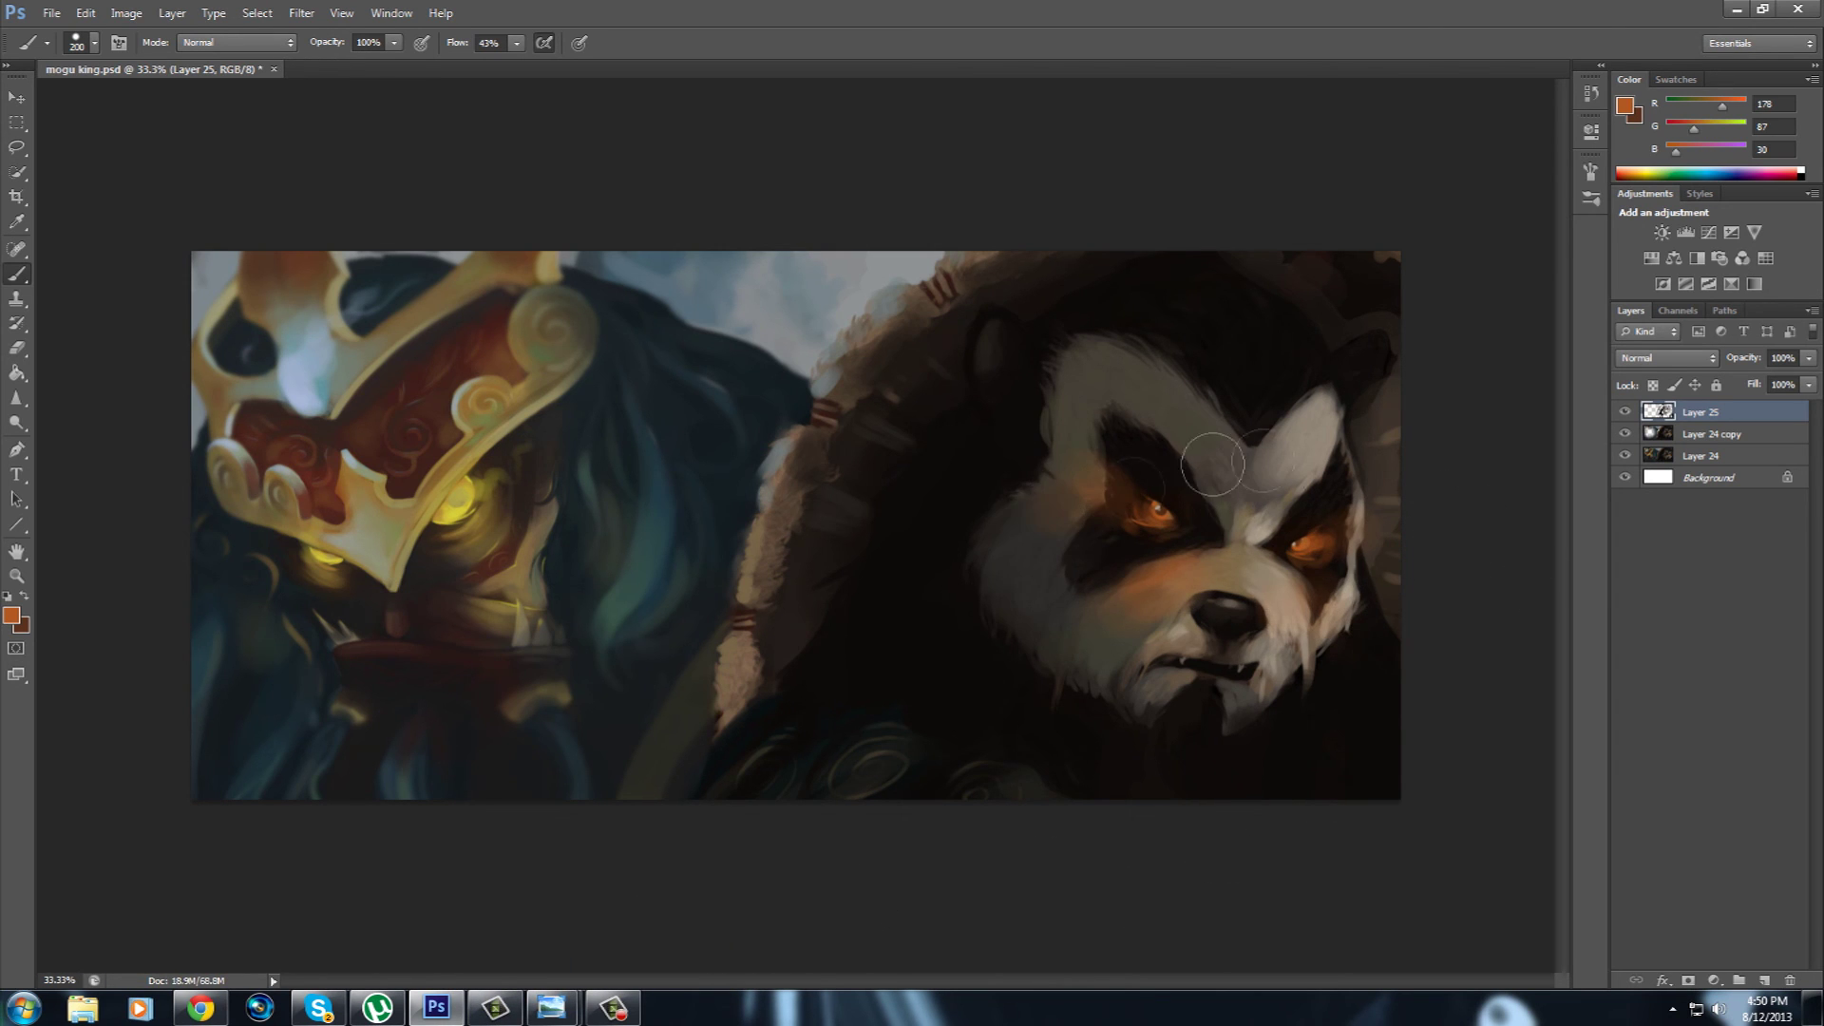
Save, undo the stray orange stroke, and zoom back in on the fur.
key(ctrl+s)
scroll(953, 785, up, 3)
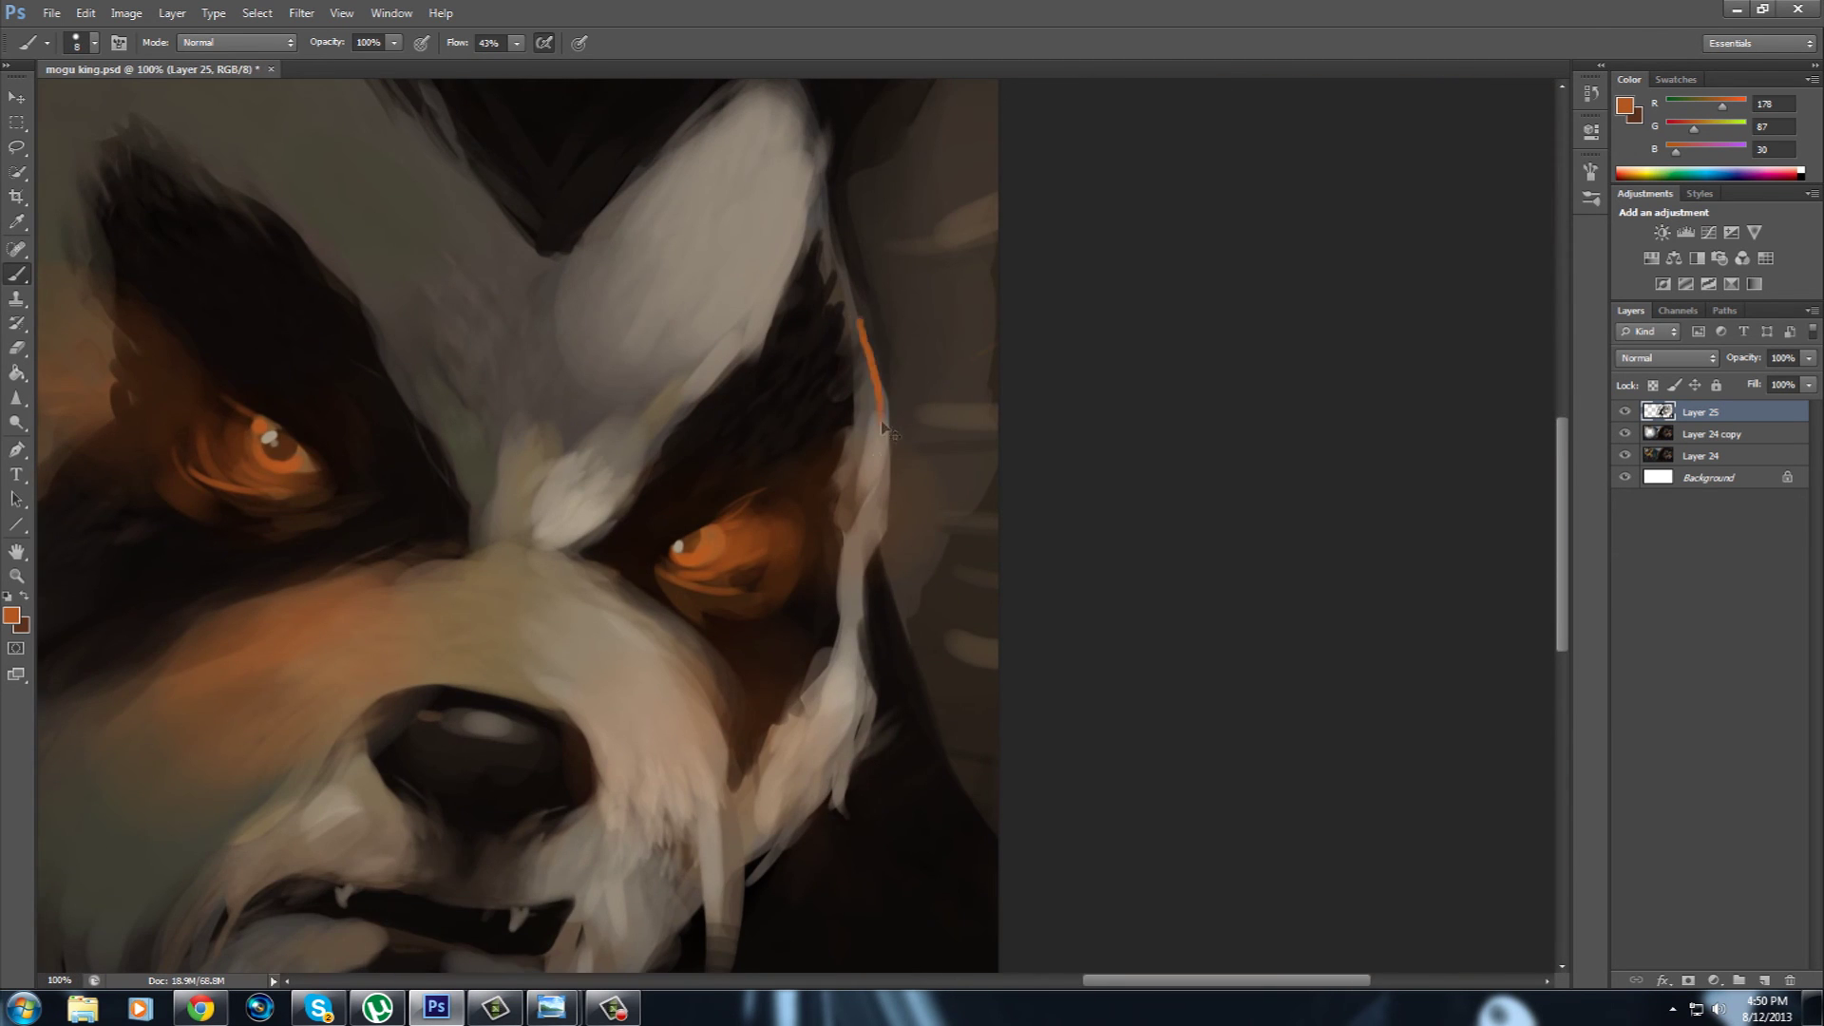
key(ctrl+z)
drag(883, 427, 795, 637)
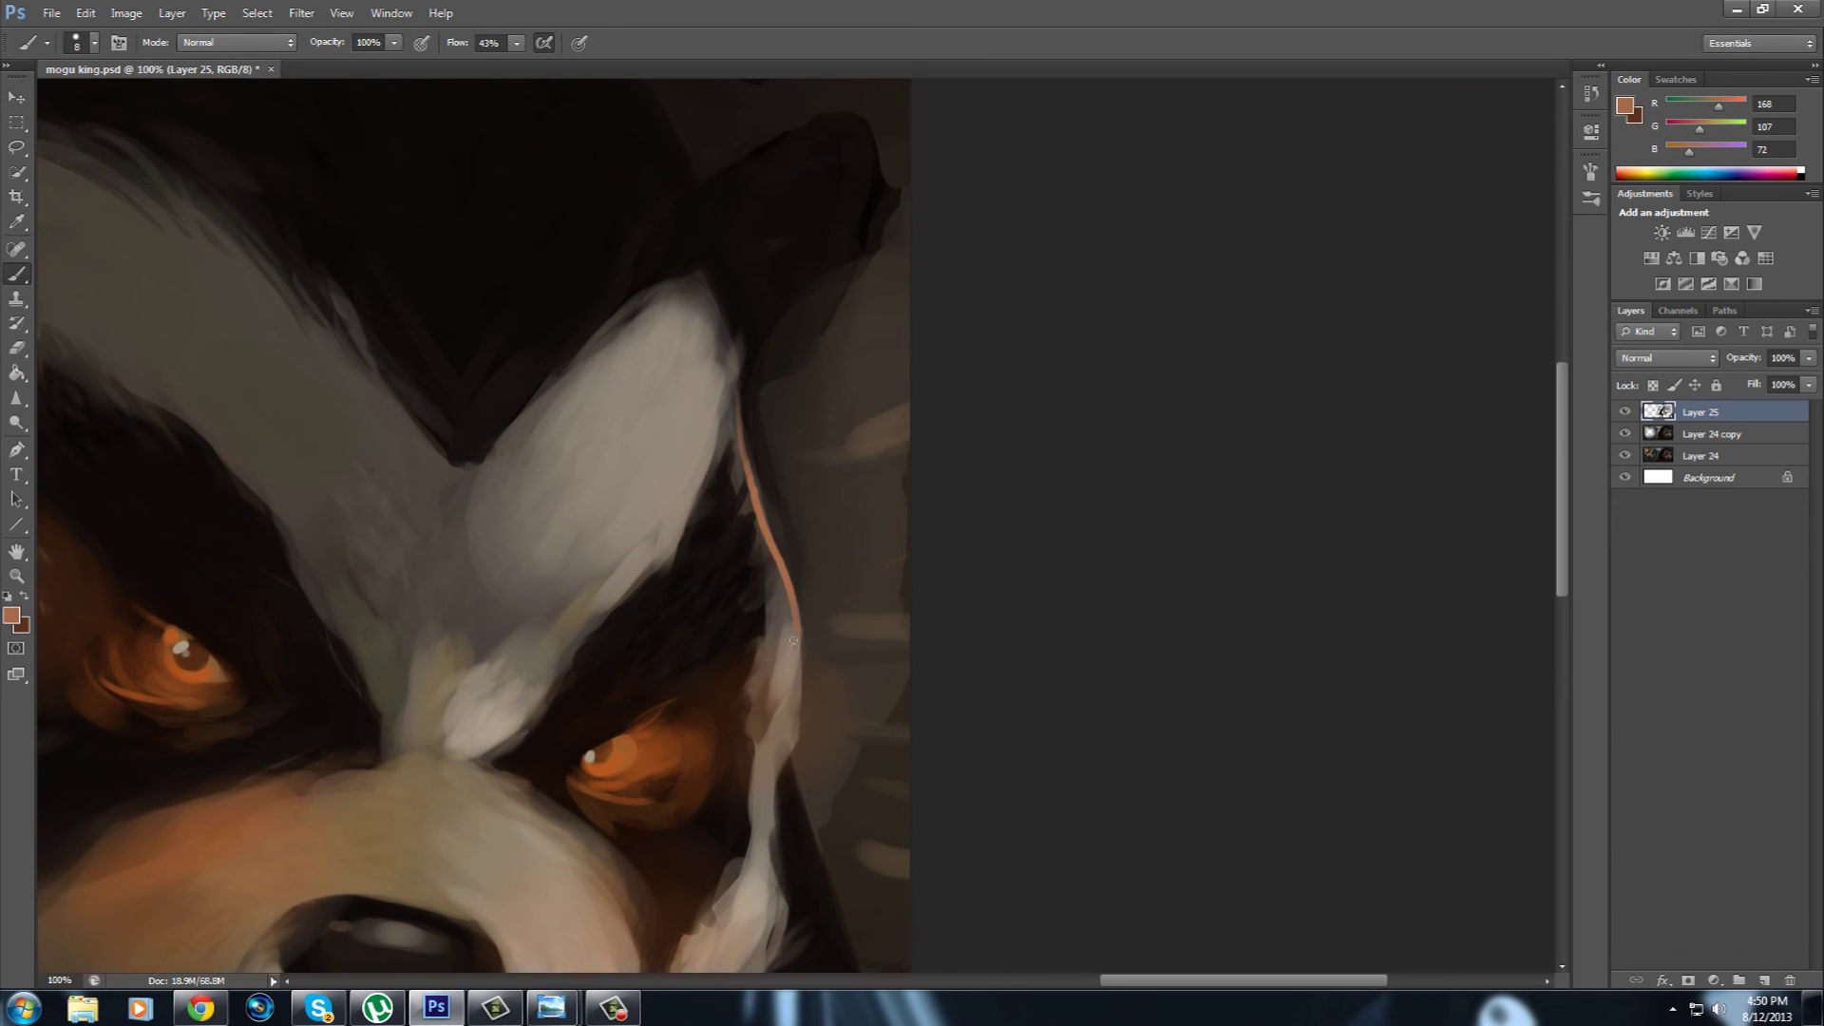
drag(793, 641, 808, 318)
key(ctrl+minus)
key(ctrl+minus)
key(ctrl+minus)
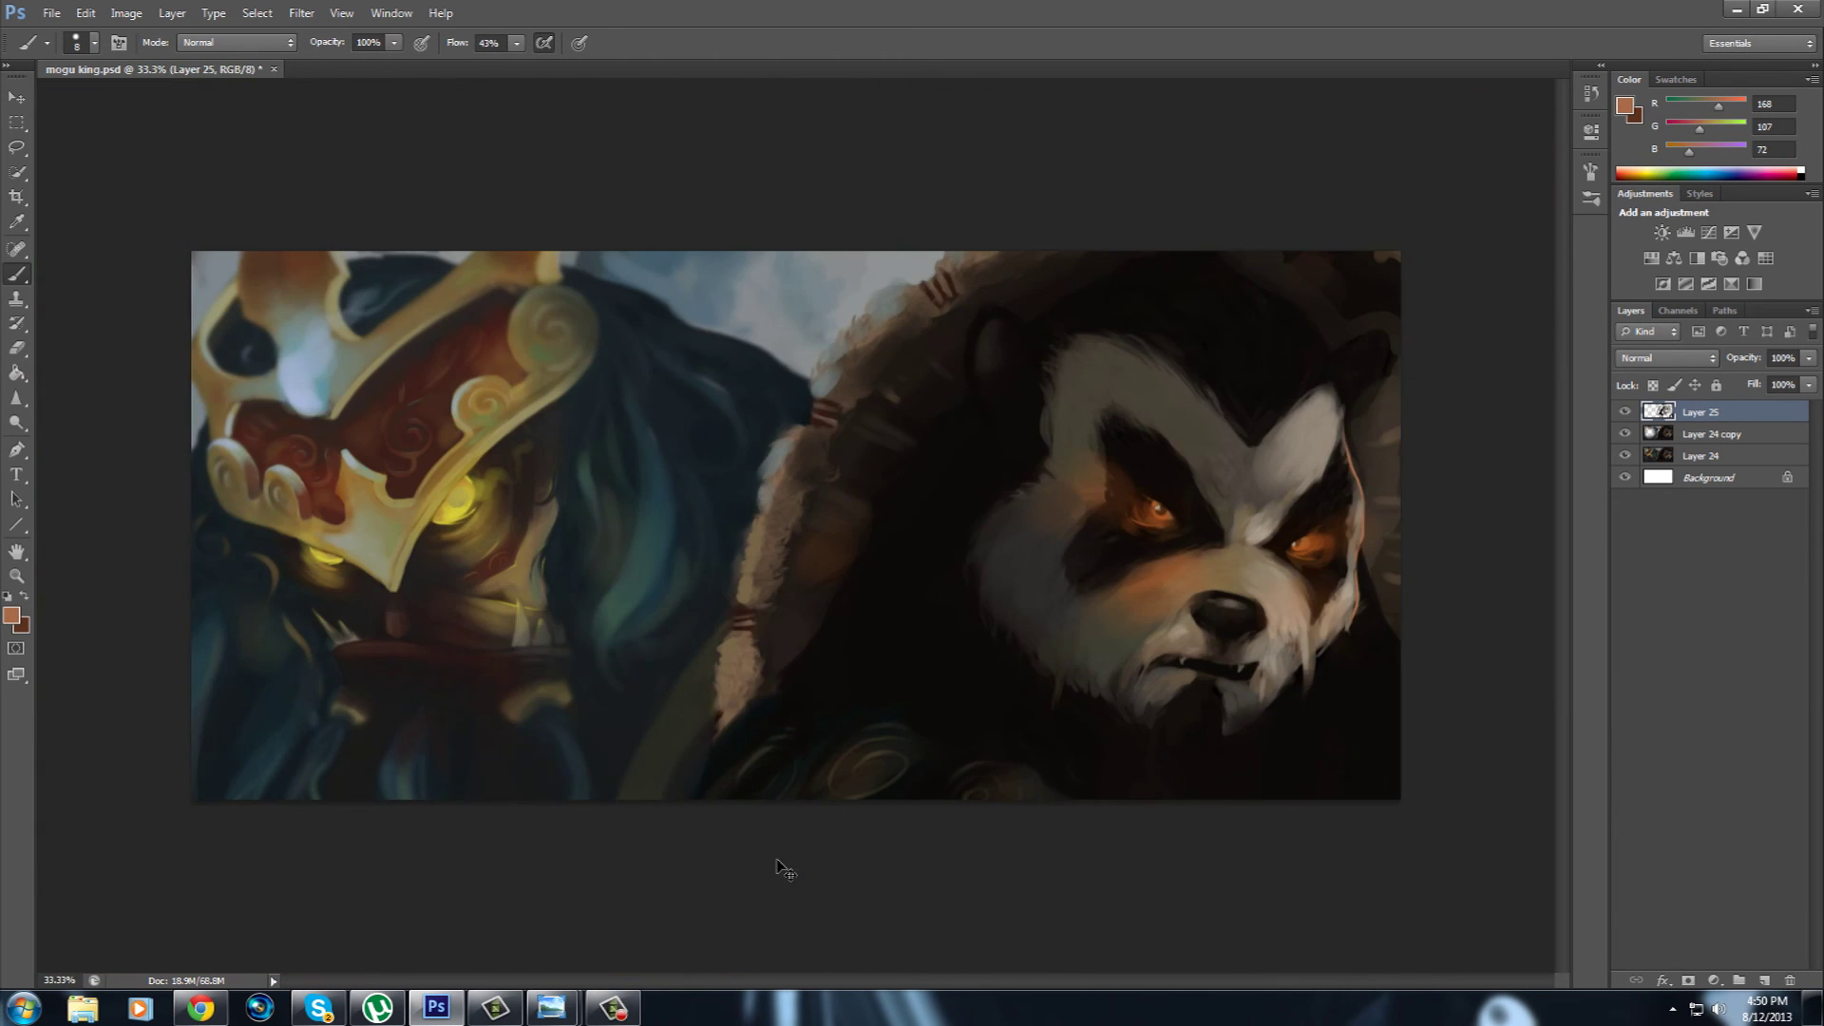
key(ctrl+plus)
key(ctrl+plus)
key(ctrl+plus)
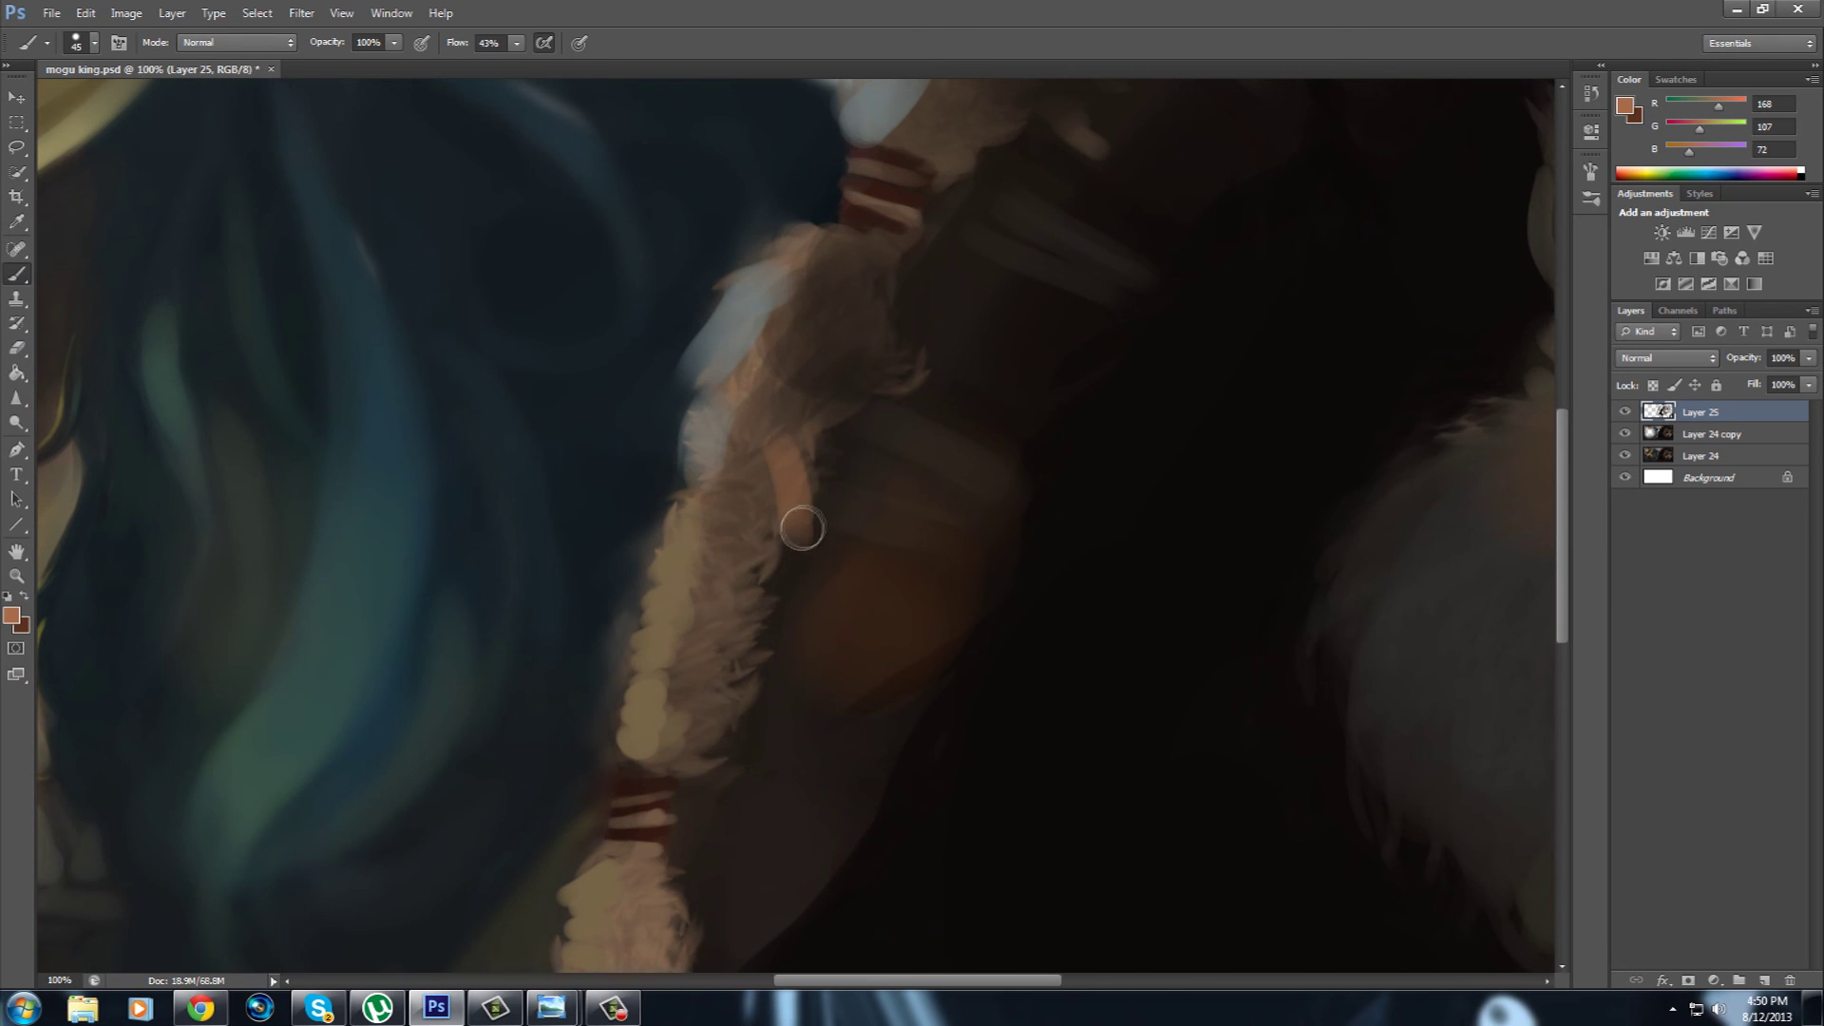
Sample fur browns and choose a smaller brush preset for the braid.
mouse_move(650, 842)
mouse_down()
mouse_move(672, 509)
mouse_move(598, 510)
mouse_up()
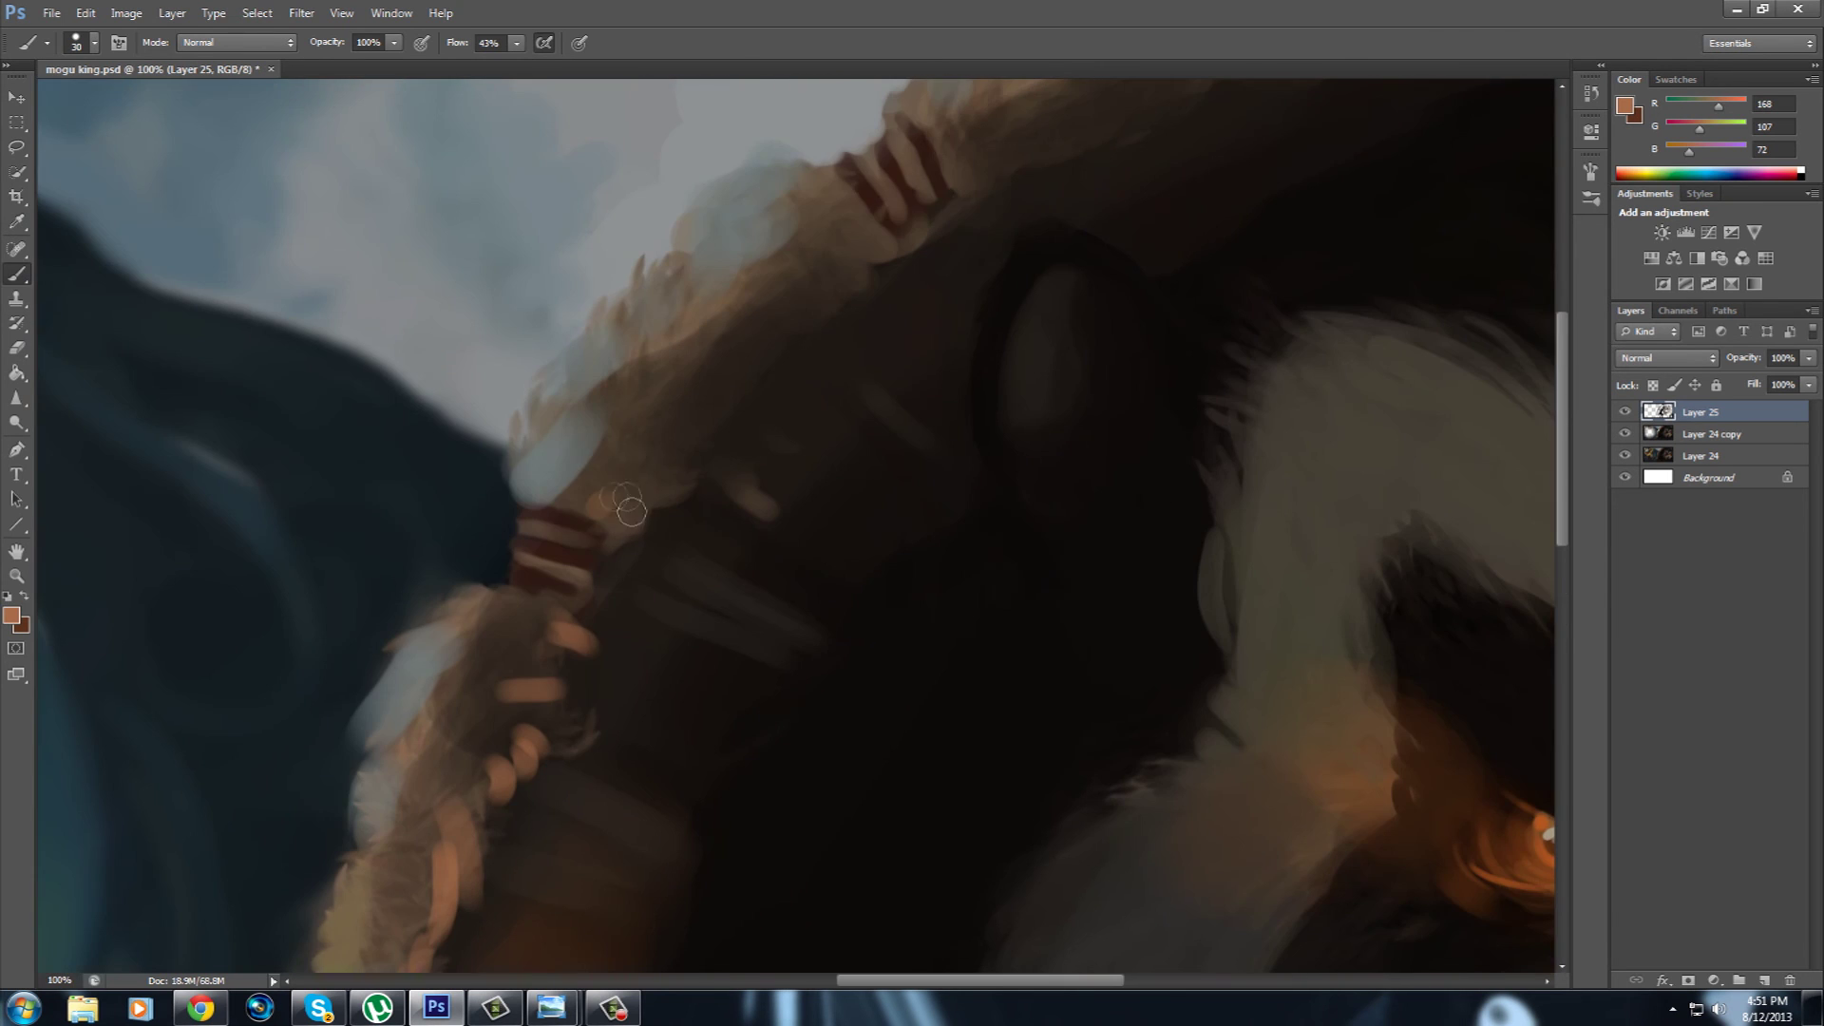
drag(580, 590, 700, 570)
alt+click(782, 504)
drag(905, 454, 696, 572)
click(81, 41)
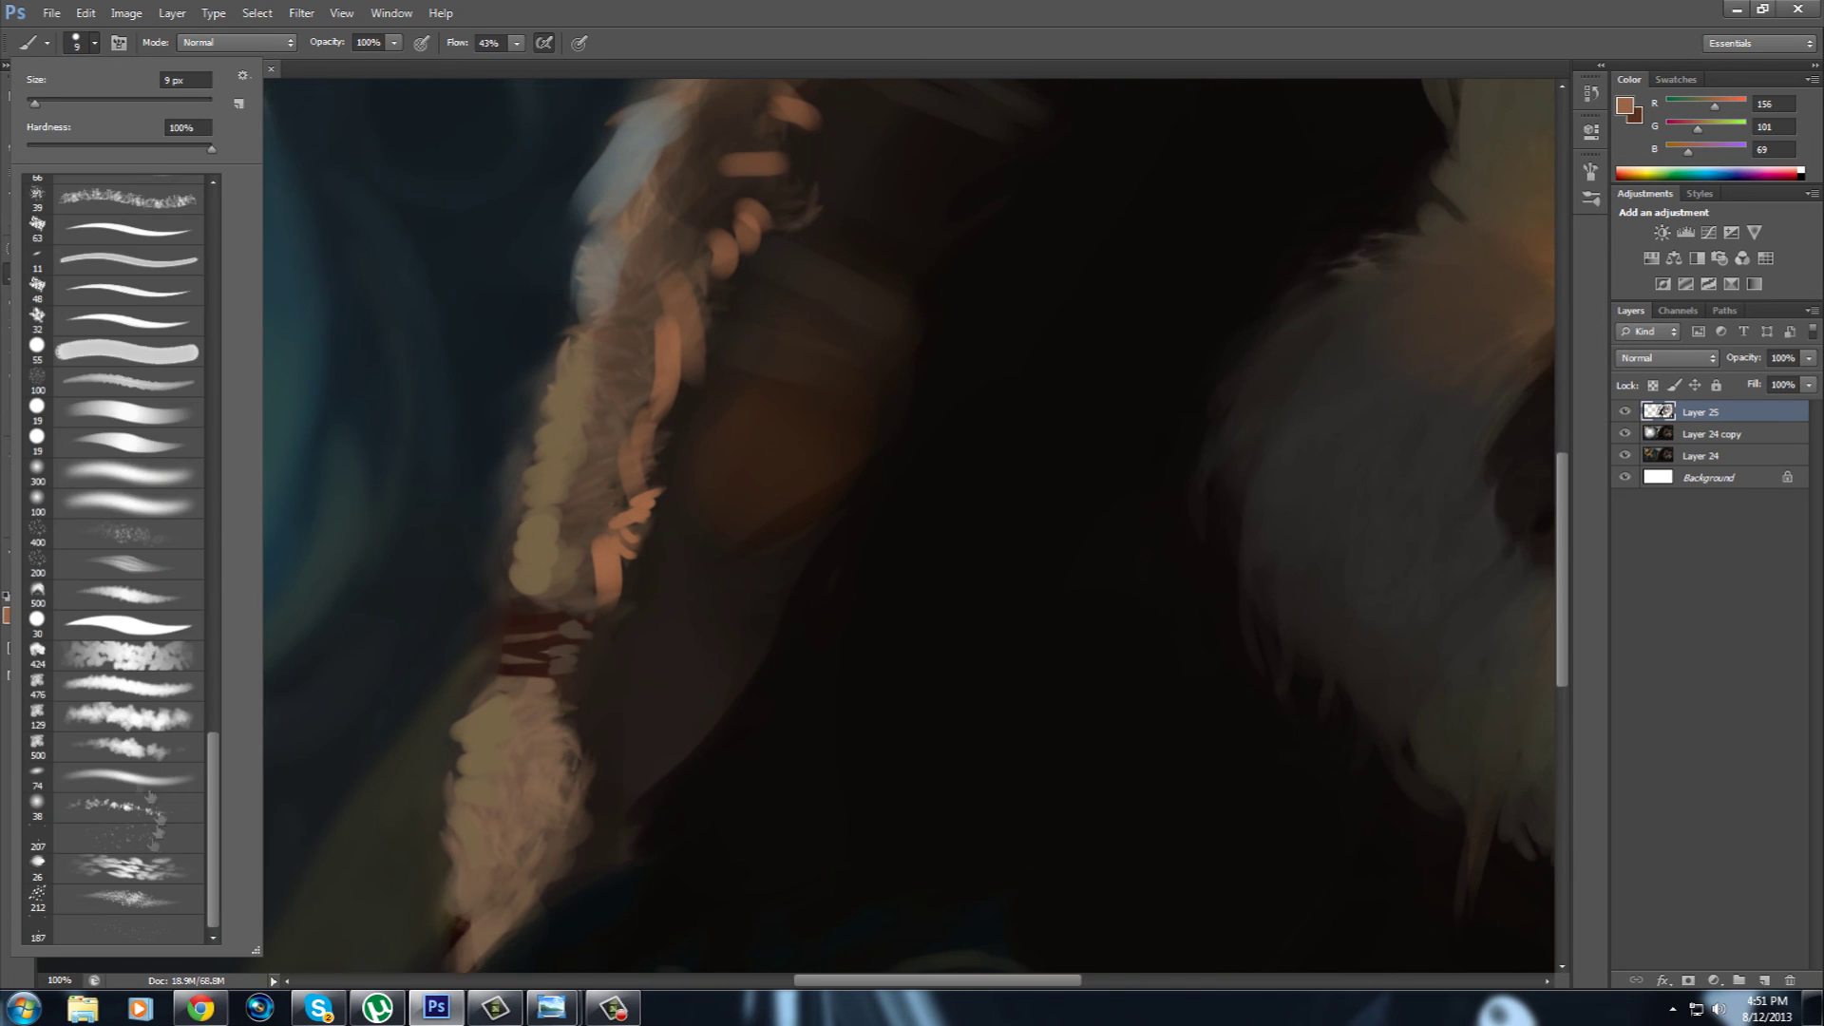
alt+click(594, 549)
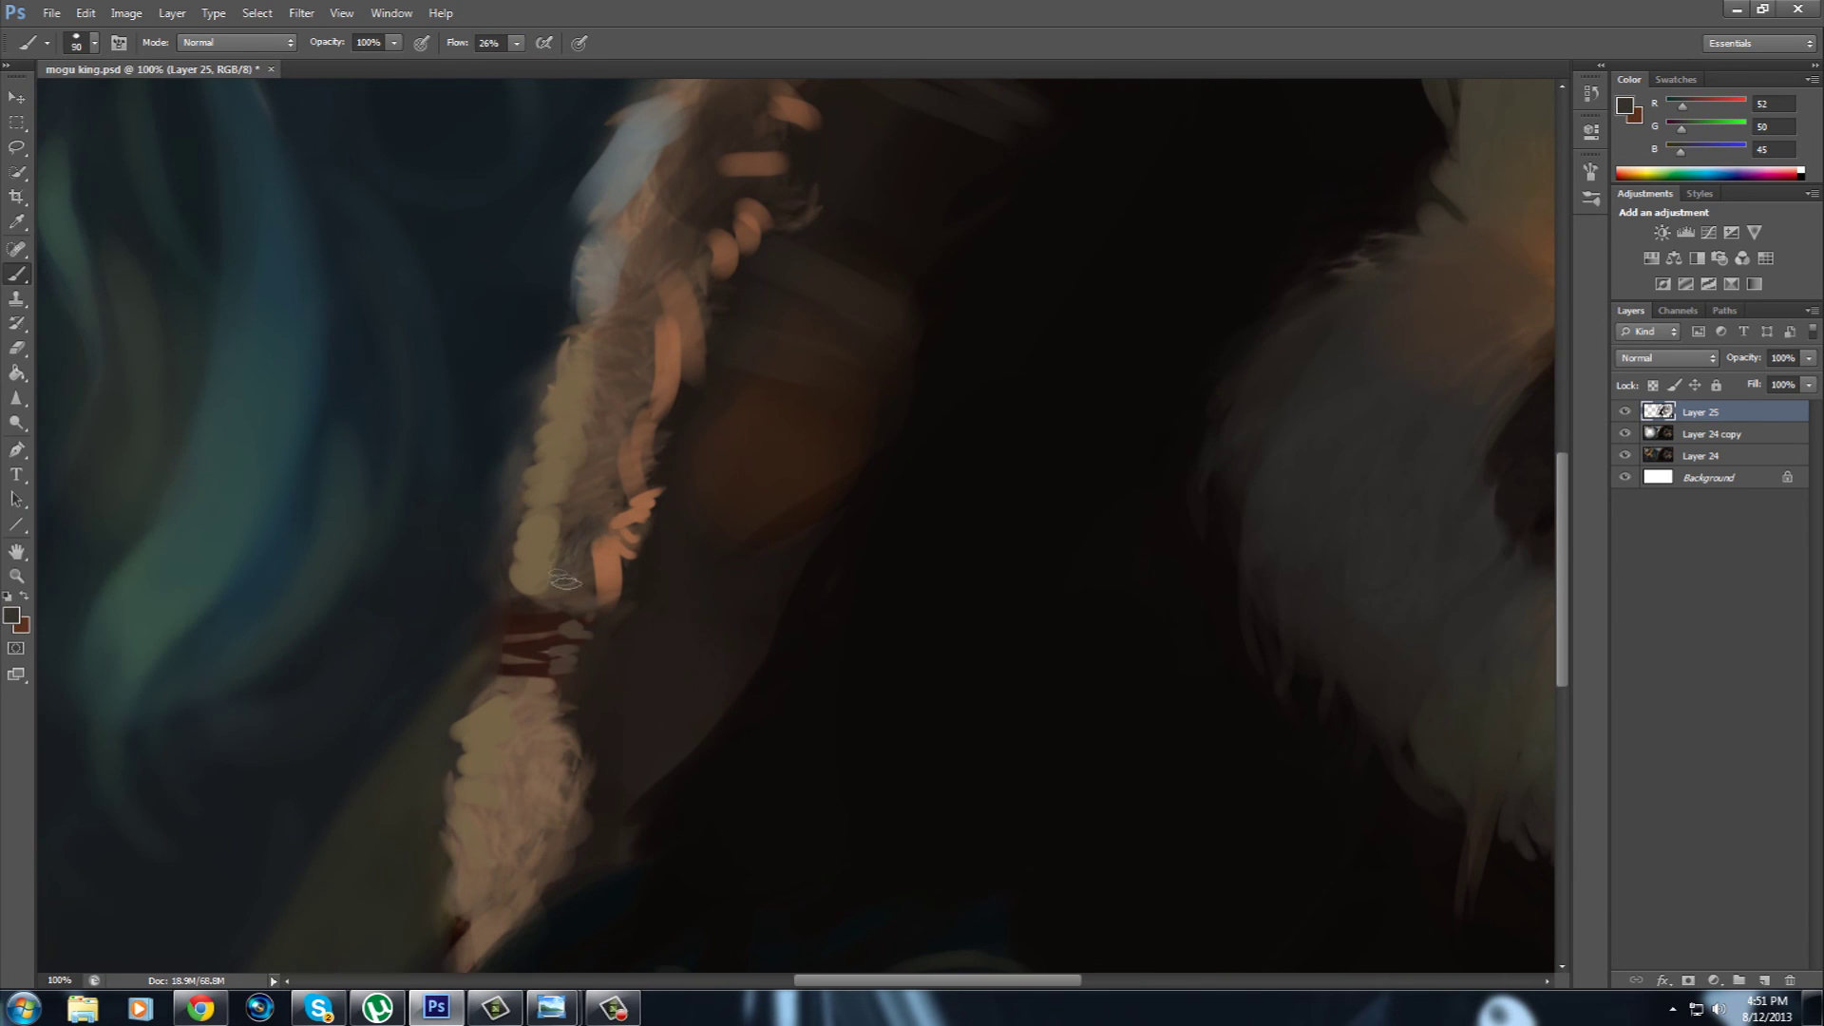
drag(558, 570, 765, 716)
right_click(766, 716)
click(659, 570)
Paint light tan and darker brown strokes along the braid.
mouse_move(659, 570)
mouse_down()
mouse_move(613, 616)
mouse_move(529, 294)
mouse_up()
alt+click(529, 295)
mouse_move(554, 231)
mouse_down()
mouse_move(608, 532)
mouse_move(494, 665)
mouse_up()
alt+click(304, 646)
drag(285, 740, 407, 320)
Paint dark strokes along the fur edge and sample the light grey sky colour.
mouse_move(668, 305)
mouse_down()
mouse_move(587, 572)
mouse_move(302, 847)
mouse_up()
alt+click(587, 572)
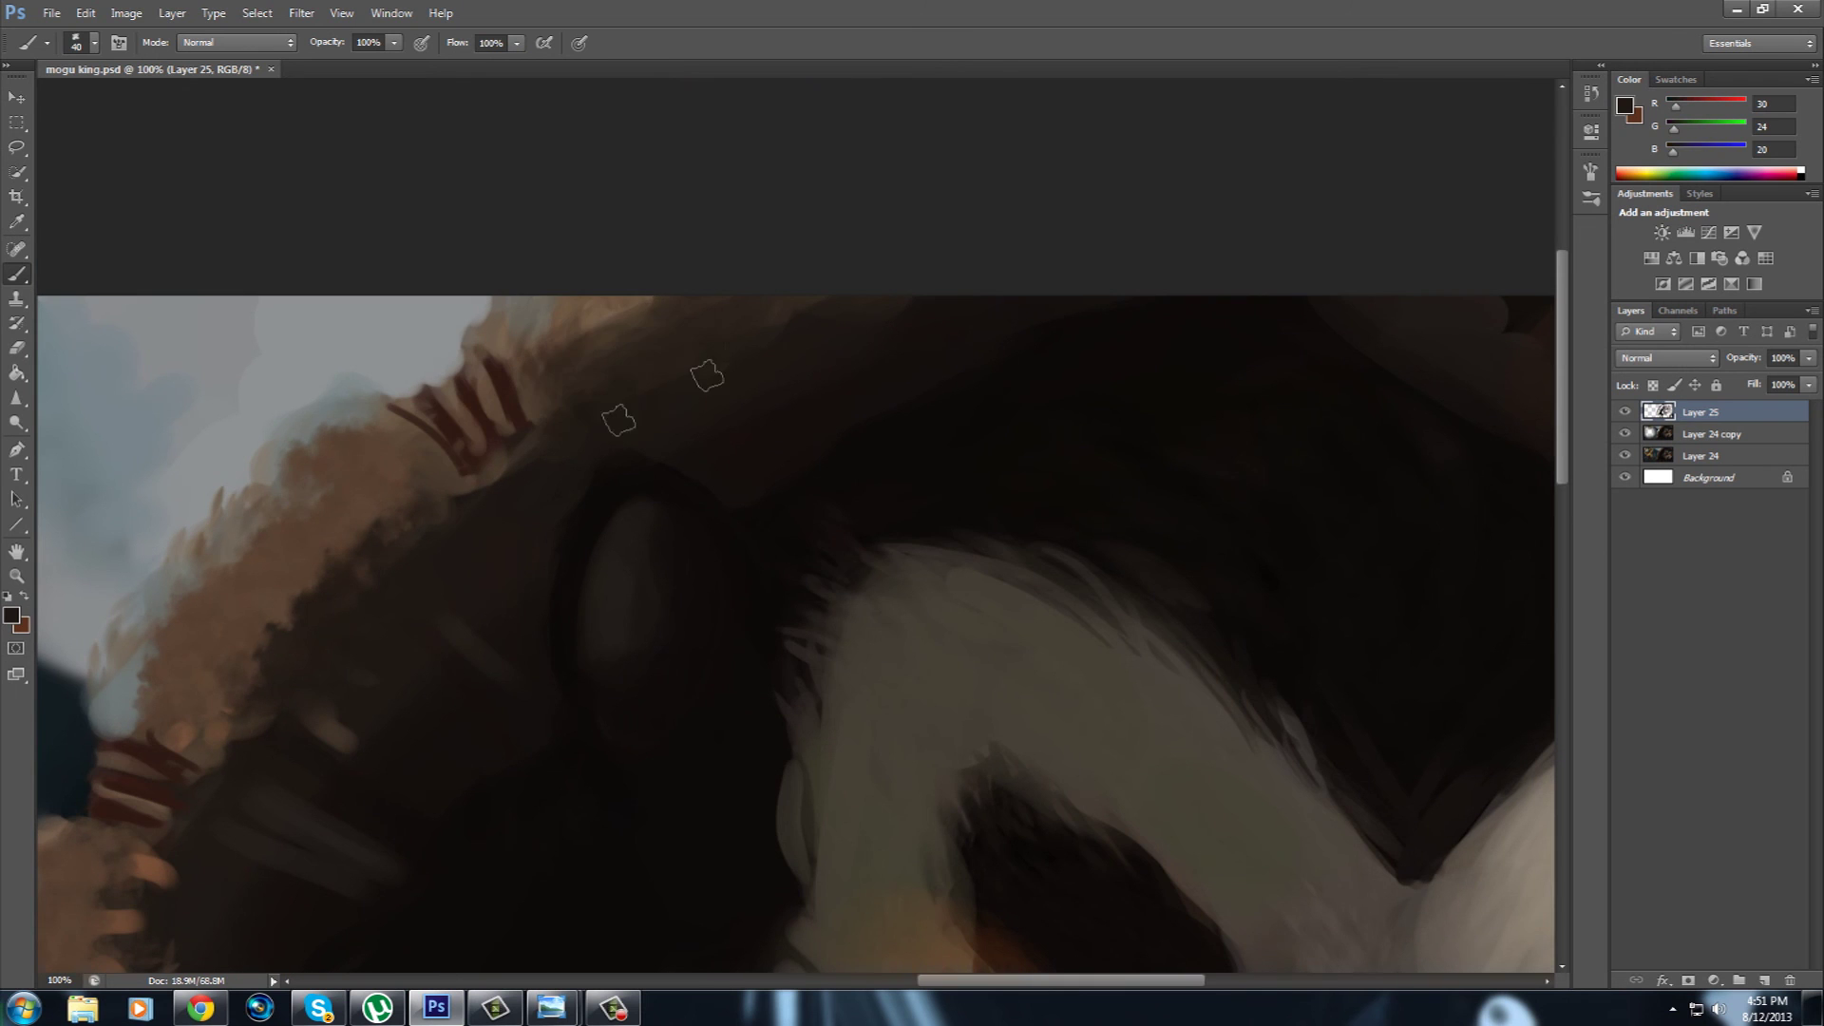
alt+click(708, 321)
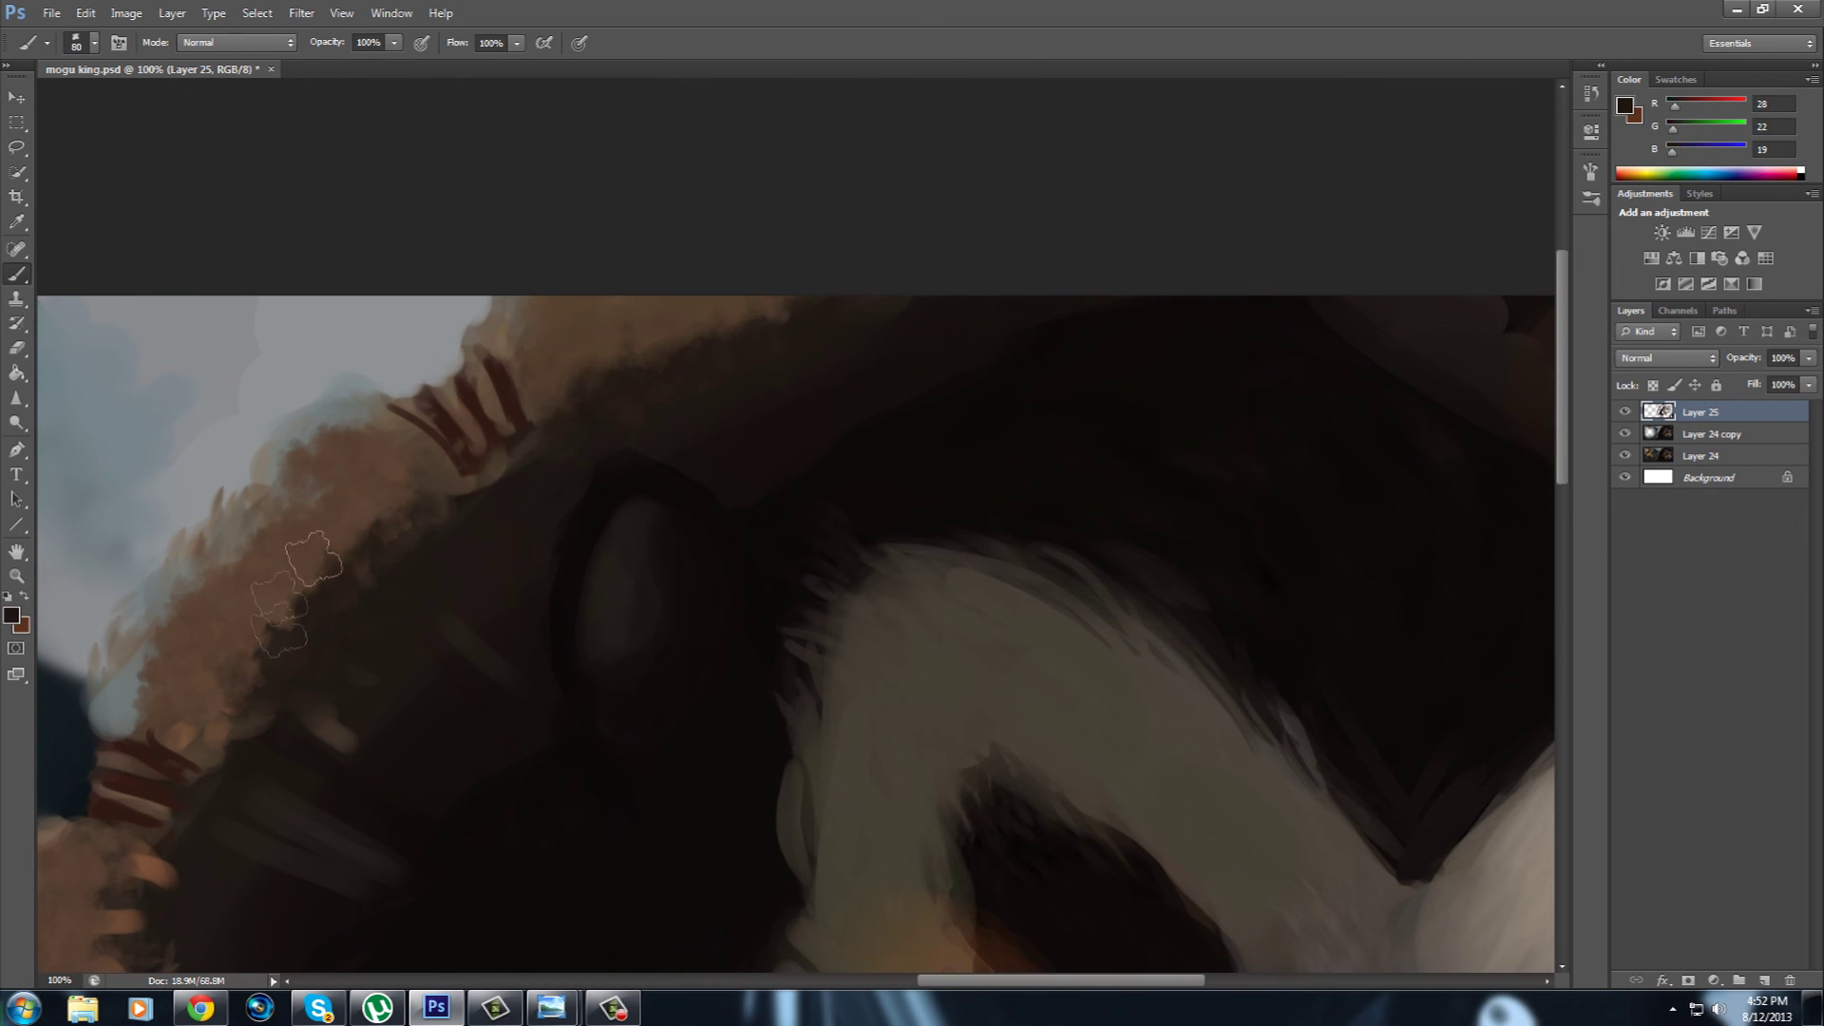
drag(181, 950, 608, 456)
alt+click(608, 456)
drag(494, 551, 618, 708)
alt+click(323, 551)
Sample dark brown and near-black shadow colours from the painting with an enlarged brush.
key(ctrl+minus)
key(ctrl+minus)
key(ctrl+minus)
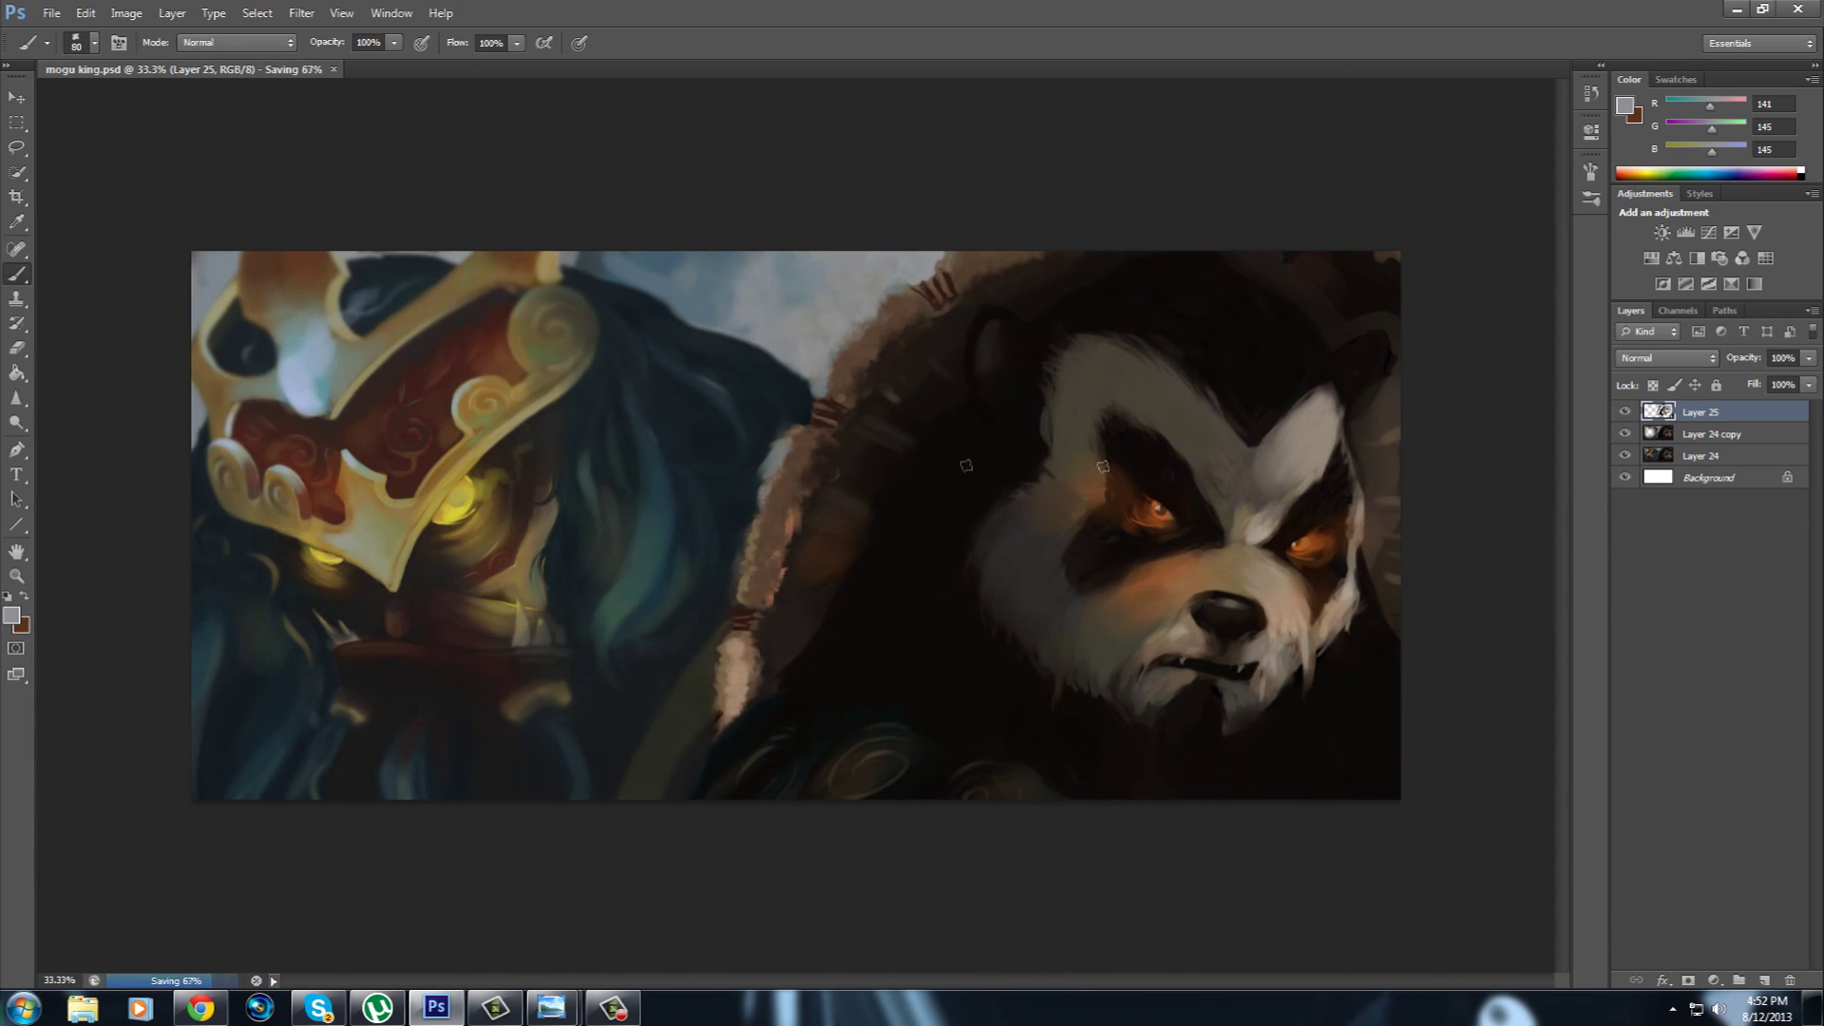
alt+click(801, 514)
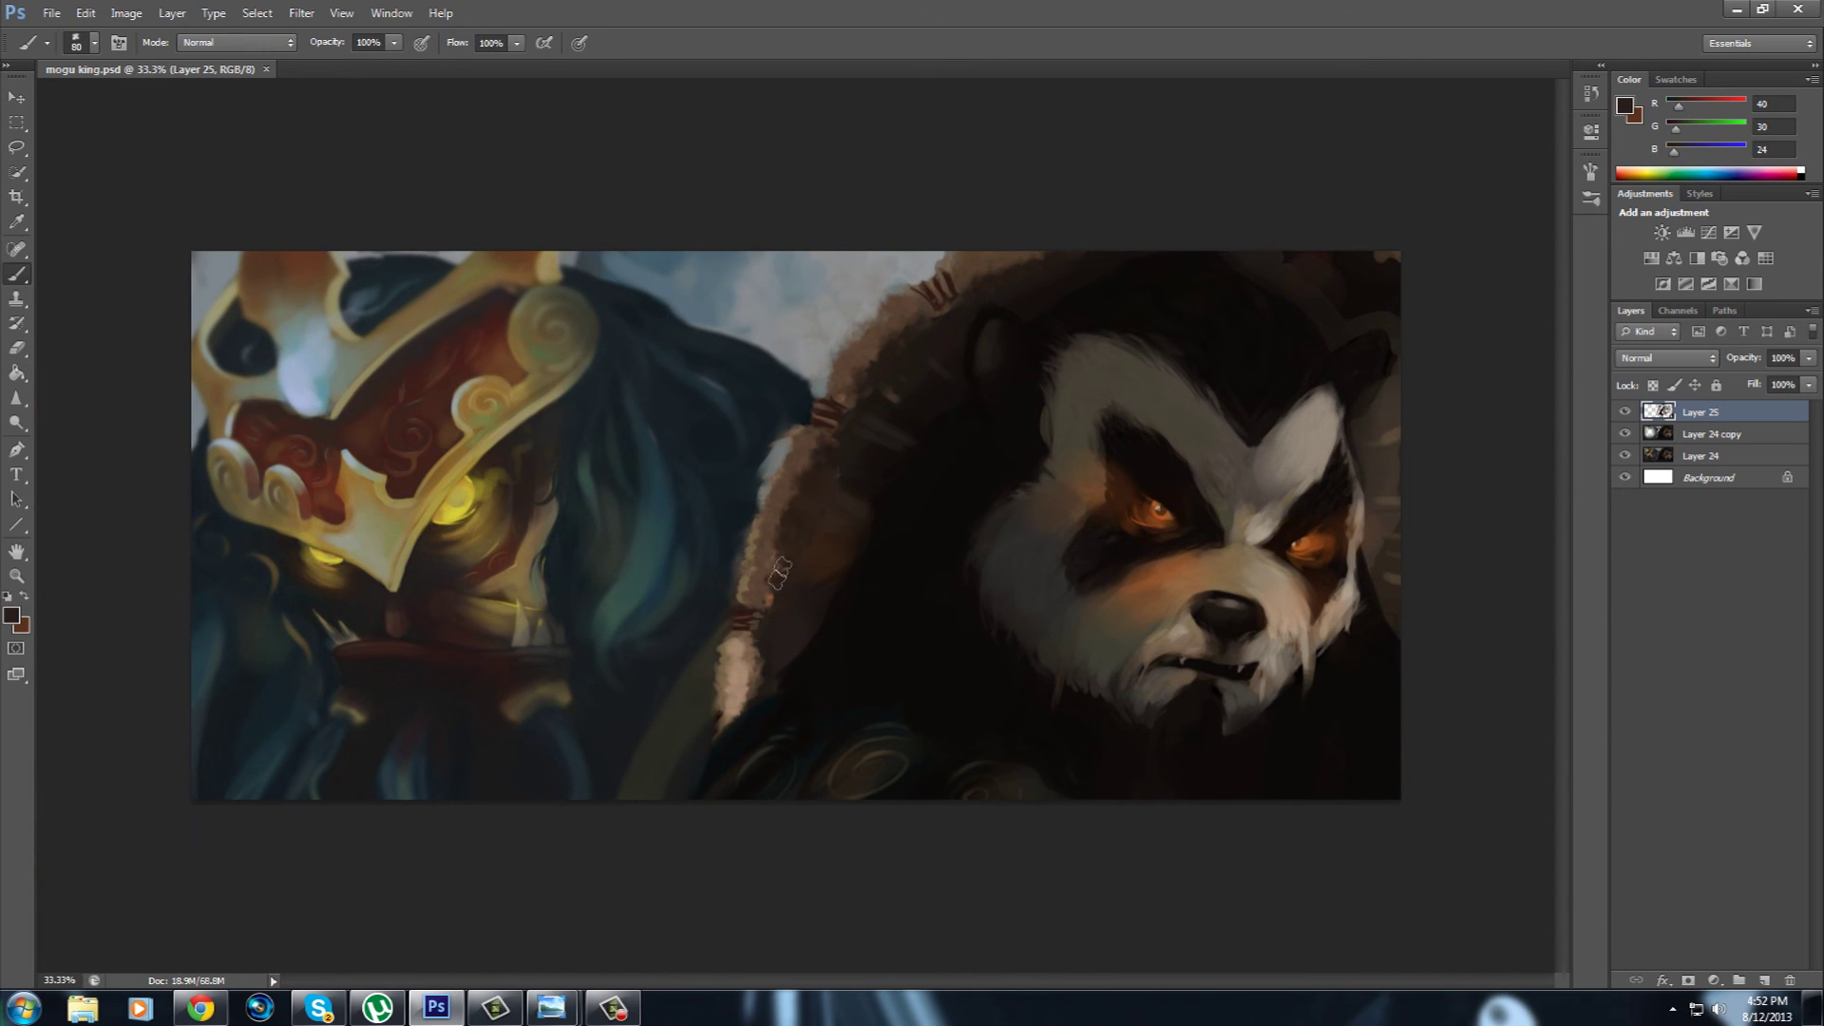
key(bracketright)
key(bracketright)
key(bracketright)
alt+click(916, 557)
alt+click(1309, 255)
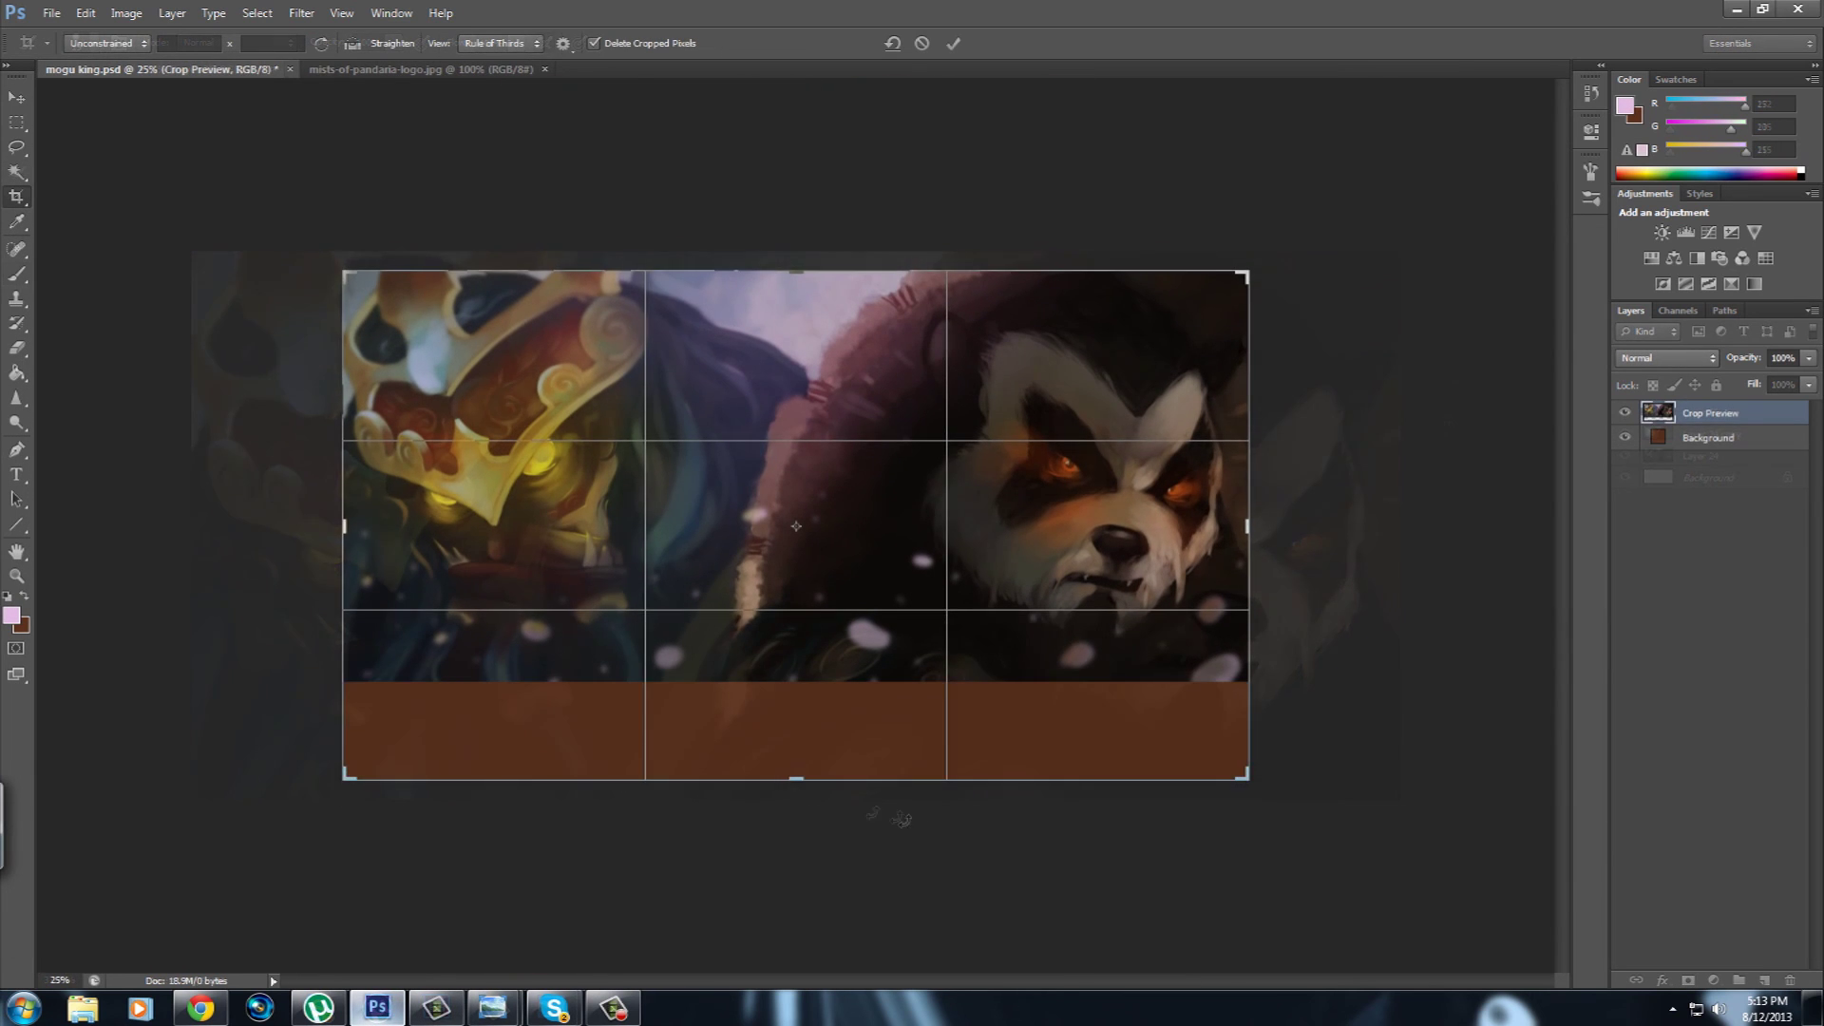
Commit the banner crop and place the pasted World of Warcraft logo on the brown strip.
key(Return)
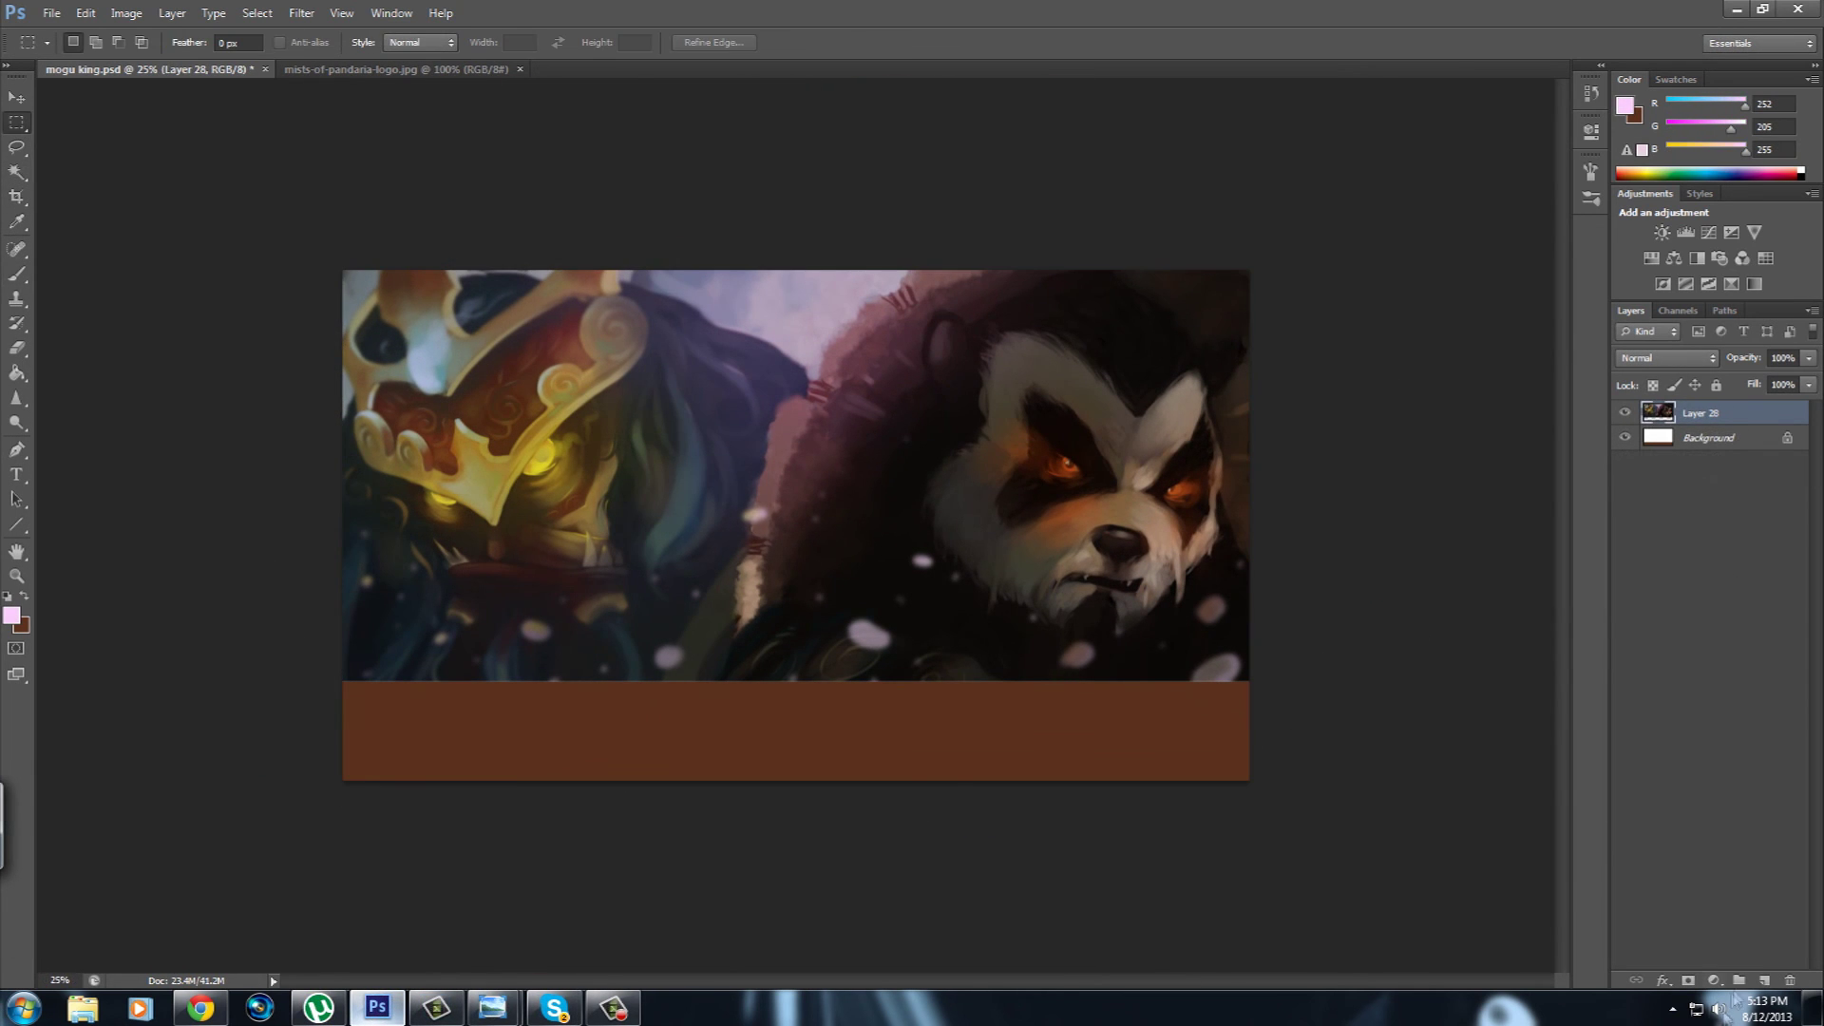
key(ctrl+v)
key(ctrl+t)
mouse_move(893, 568)
mouse_down()
mouse_move(857, 732)
mouse_move(914, 662)
mouse_up()
key(Return)
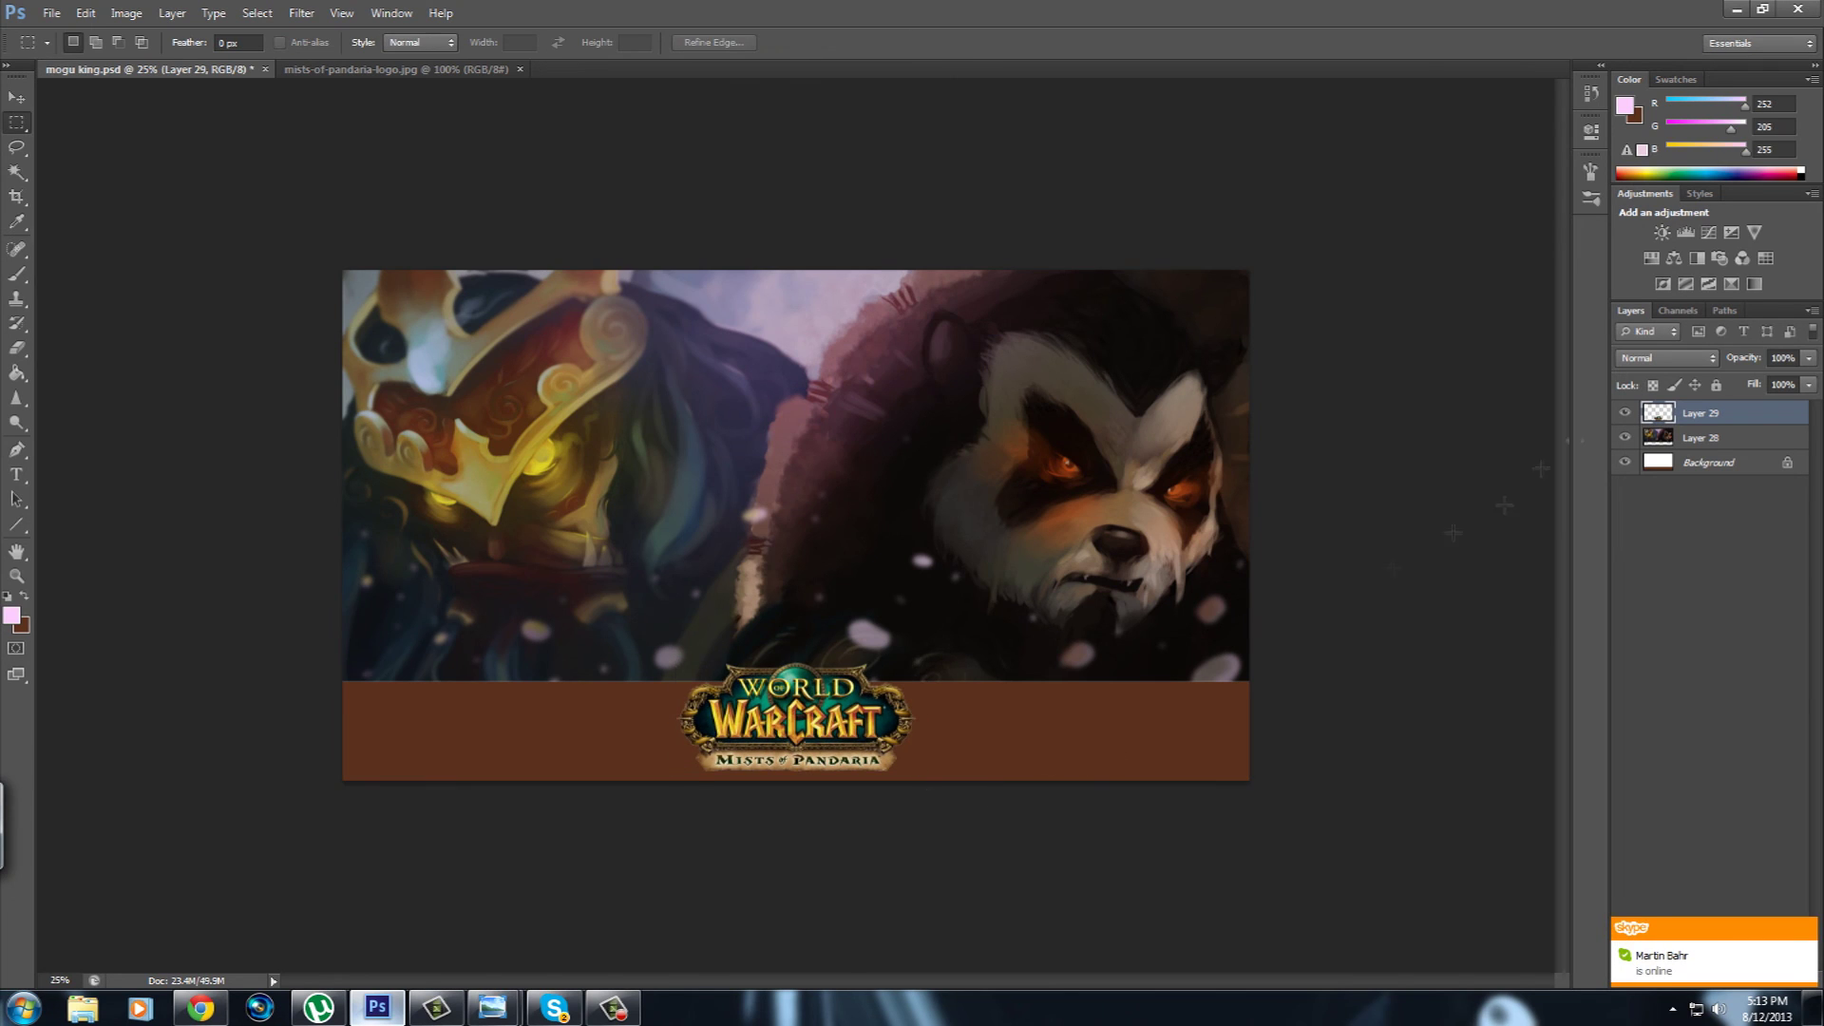
On the Background layer, mirror the banner horizontally after undoing an accidental vertical flip.
click(1639, 463)
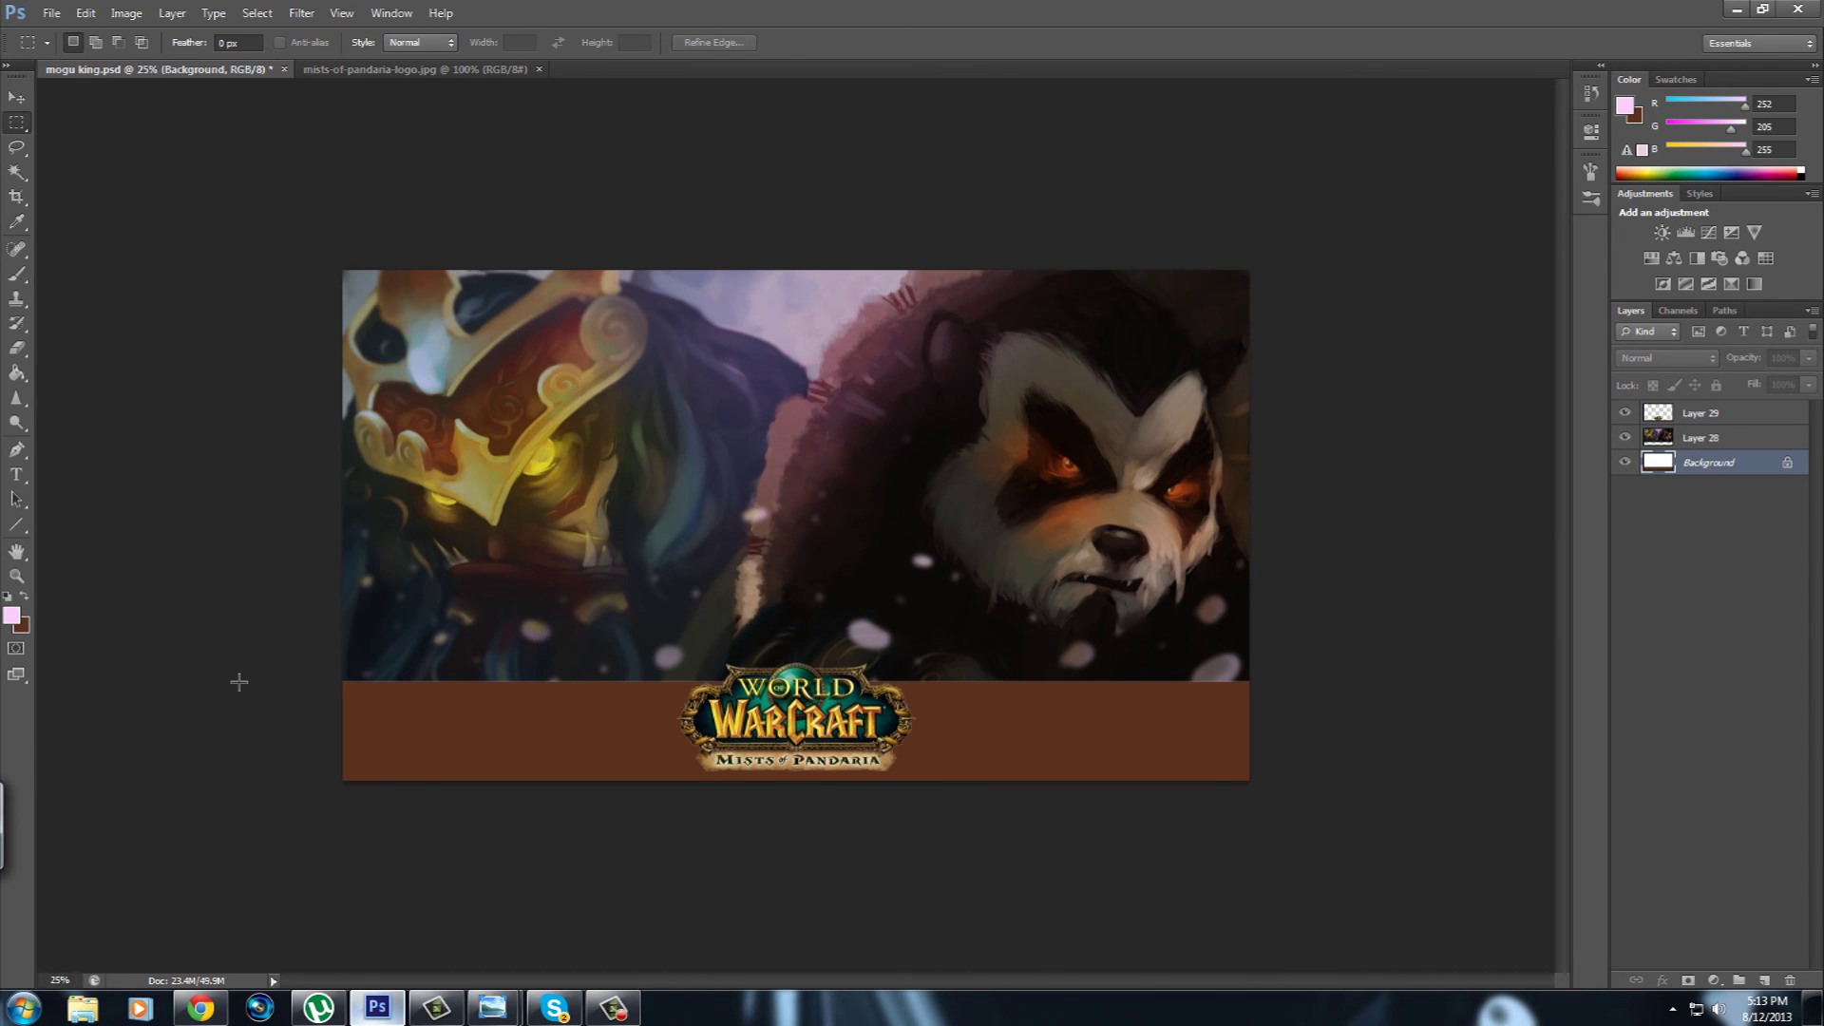
click(127, 13)
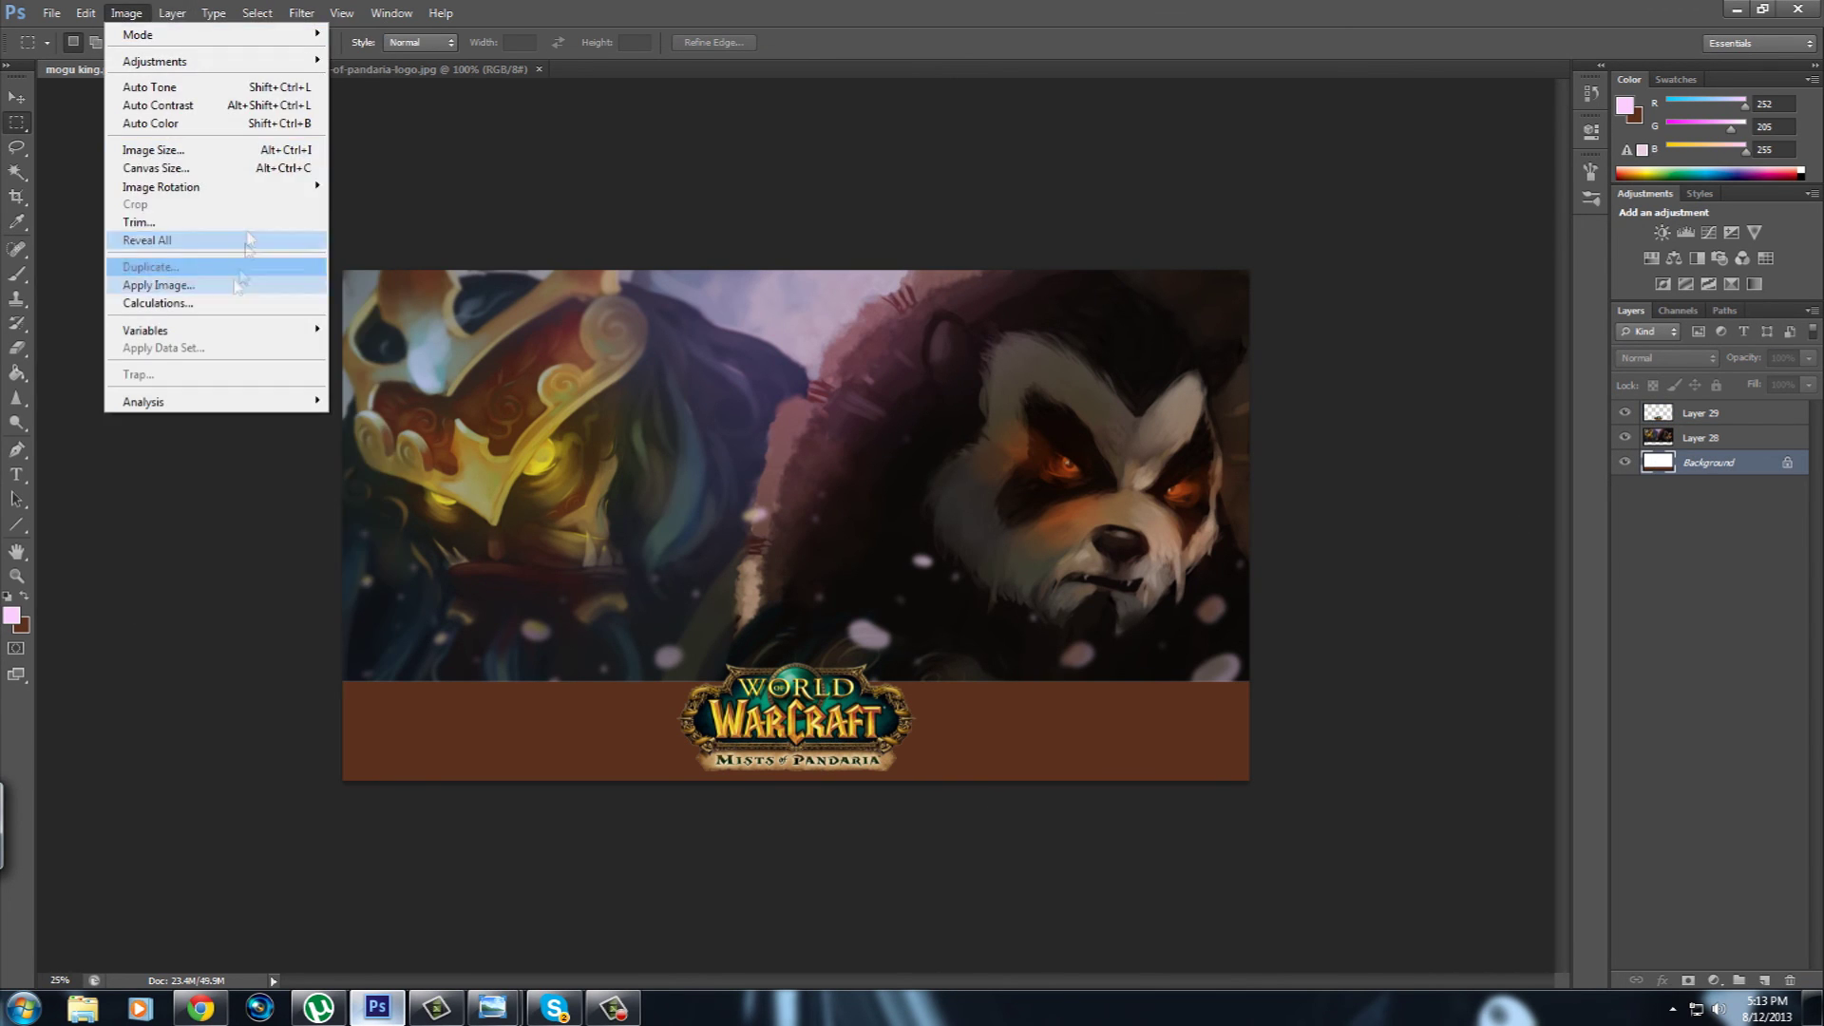
key(Escape)
click(172, 13)
click(399, 285)
key(ctrl+z)
click(127, 13)
click(399, 267)
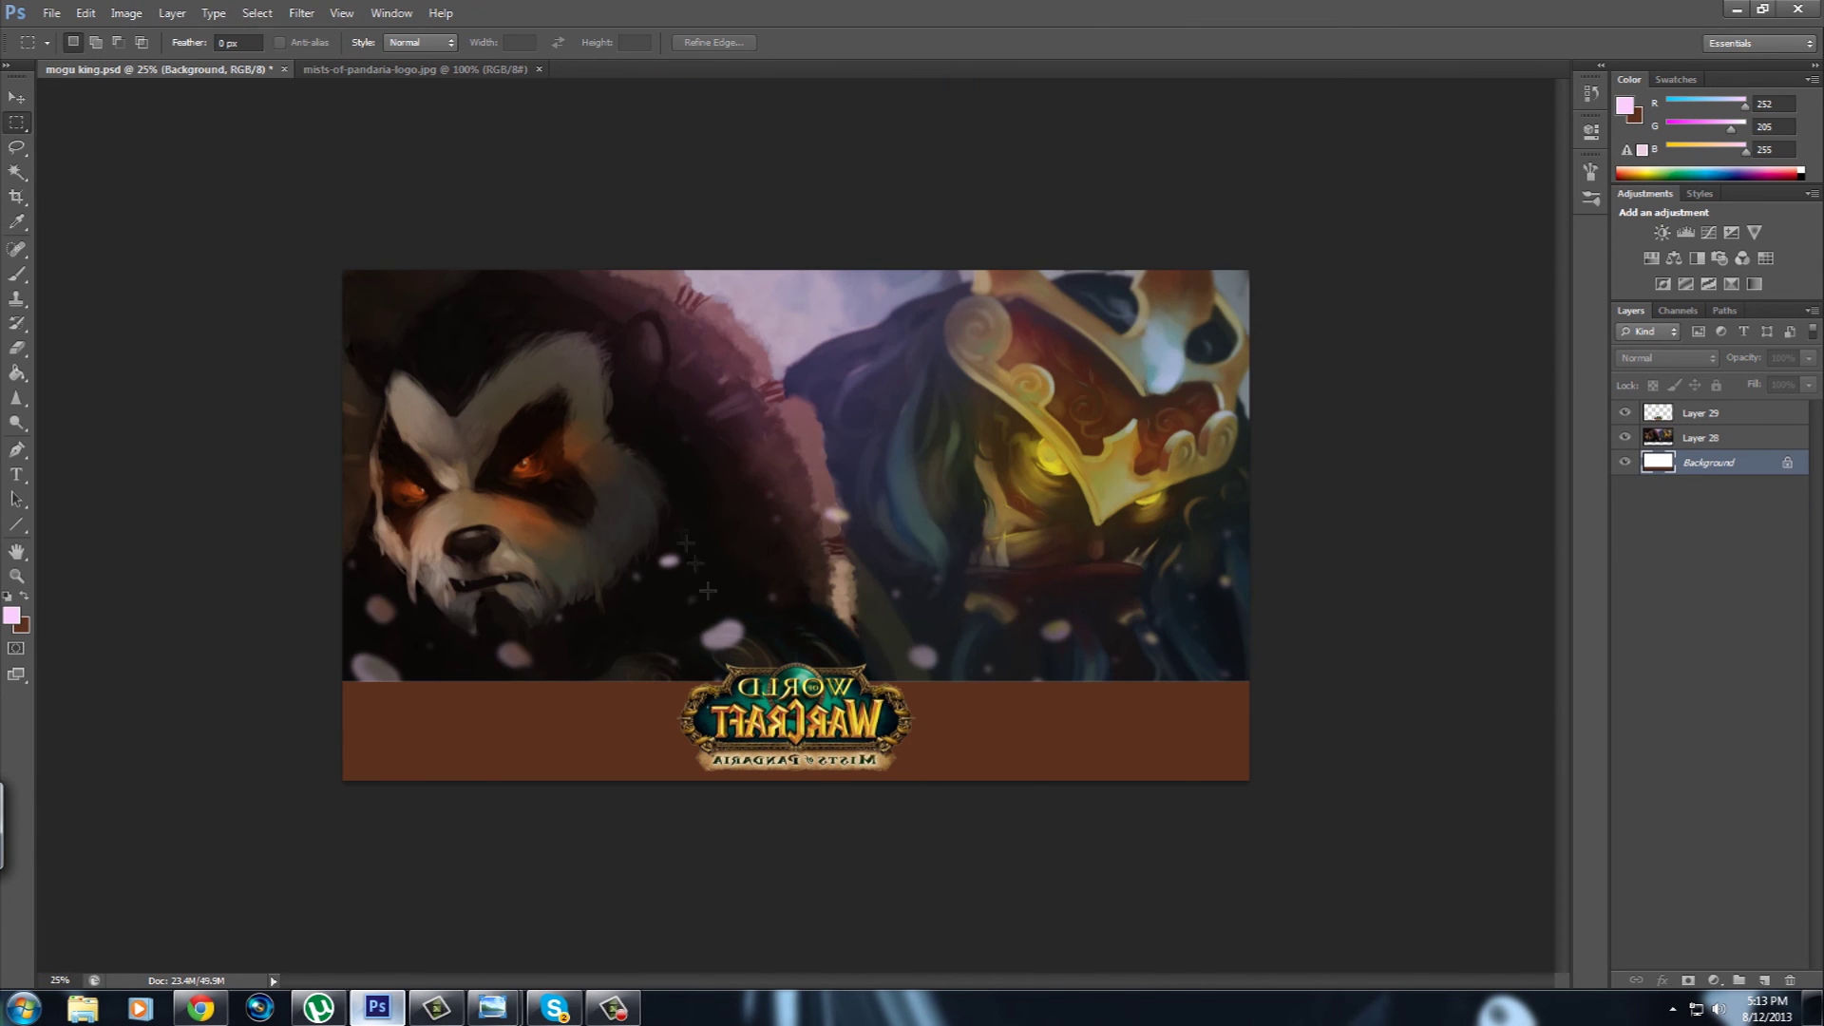
Paint soft pink over the brown bottom strip, toggling Layer 28 to check it.
key(b)
mouse_move(808, 833)
mouse_down()
mouse_move(943, 784)
mouse_move(691, 813)
mouse_move(931, 817)
mouse_up()
key(Return)
key(Return)
mouse_move(740, 817)
mouse_down()
mouse_move(732, 793)
mouse_move(277, 834)
mouse_move(428, 814)
mouse_up()
click(1624, 438)
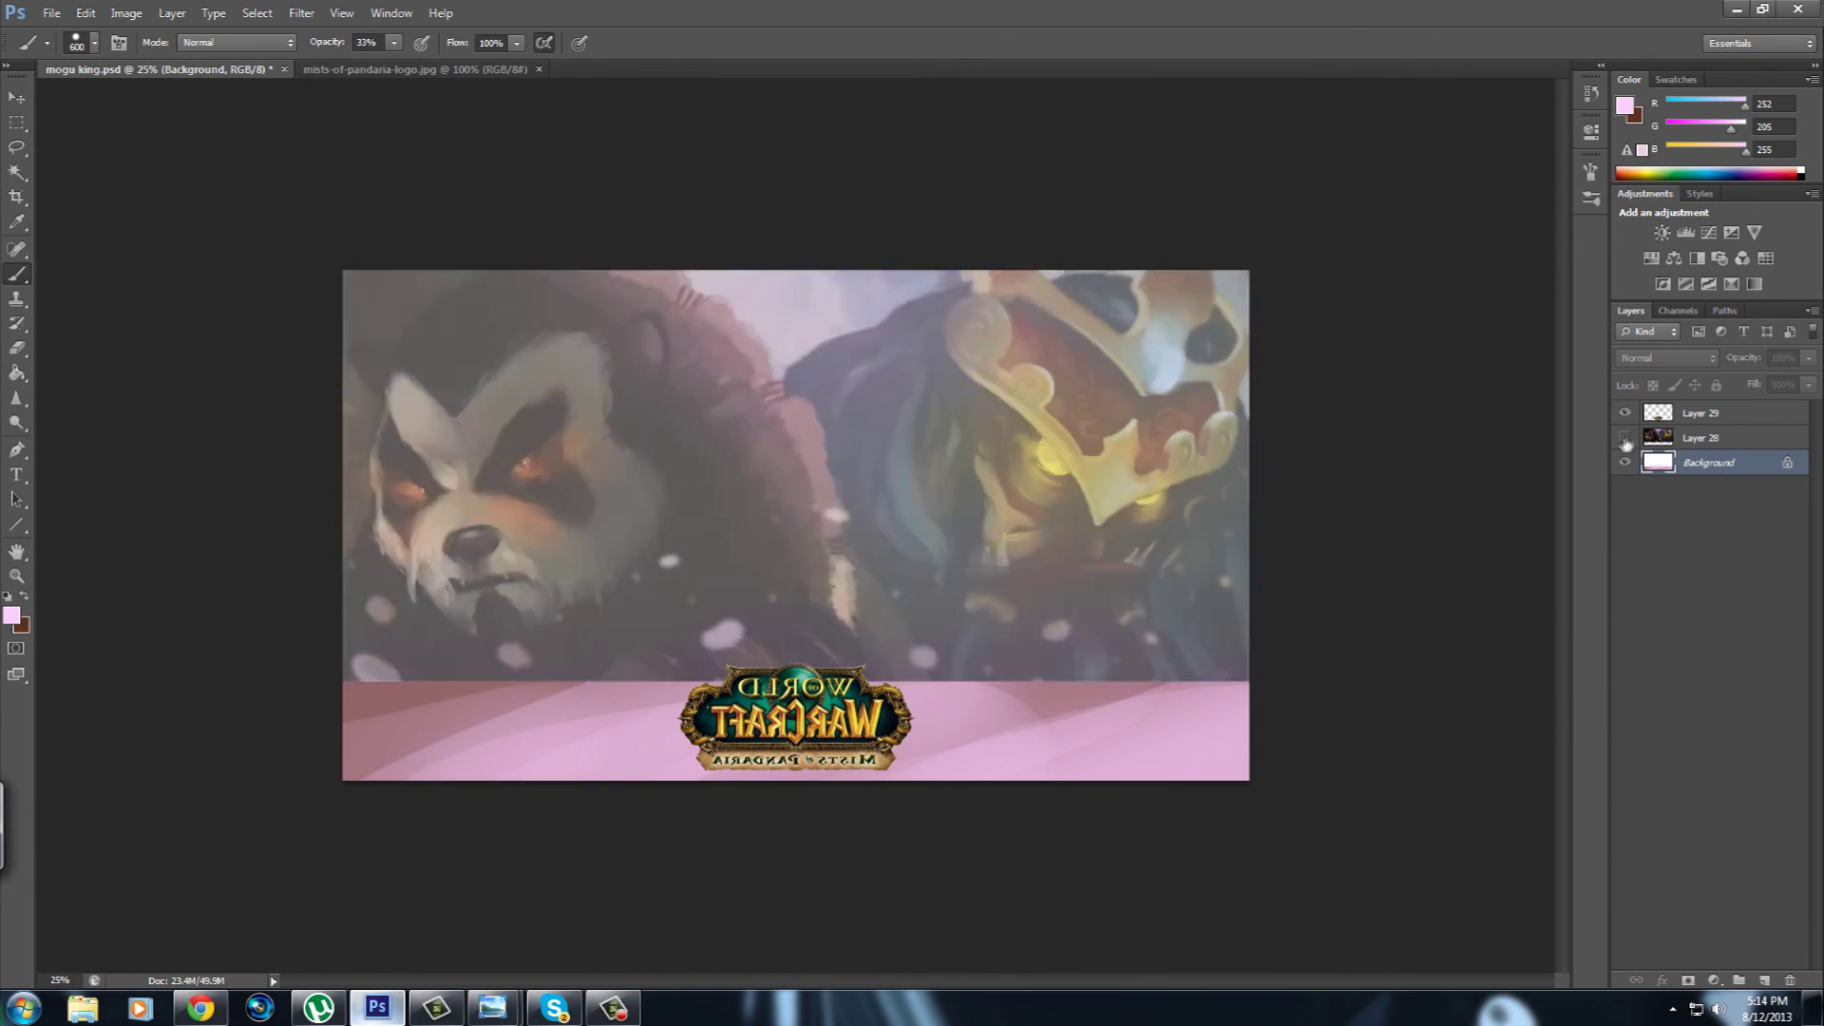
click(1700, 437)
Flip the canvas back to normal and blend the snowbank's top edge with a larger brush.
click(126, 13)
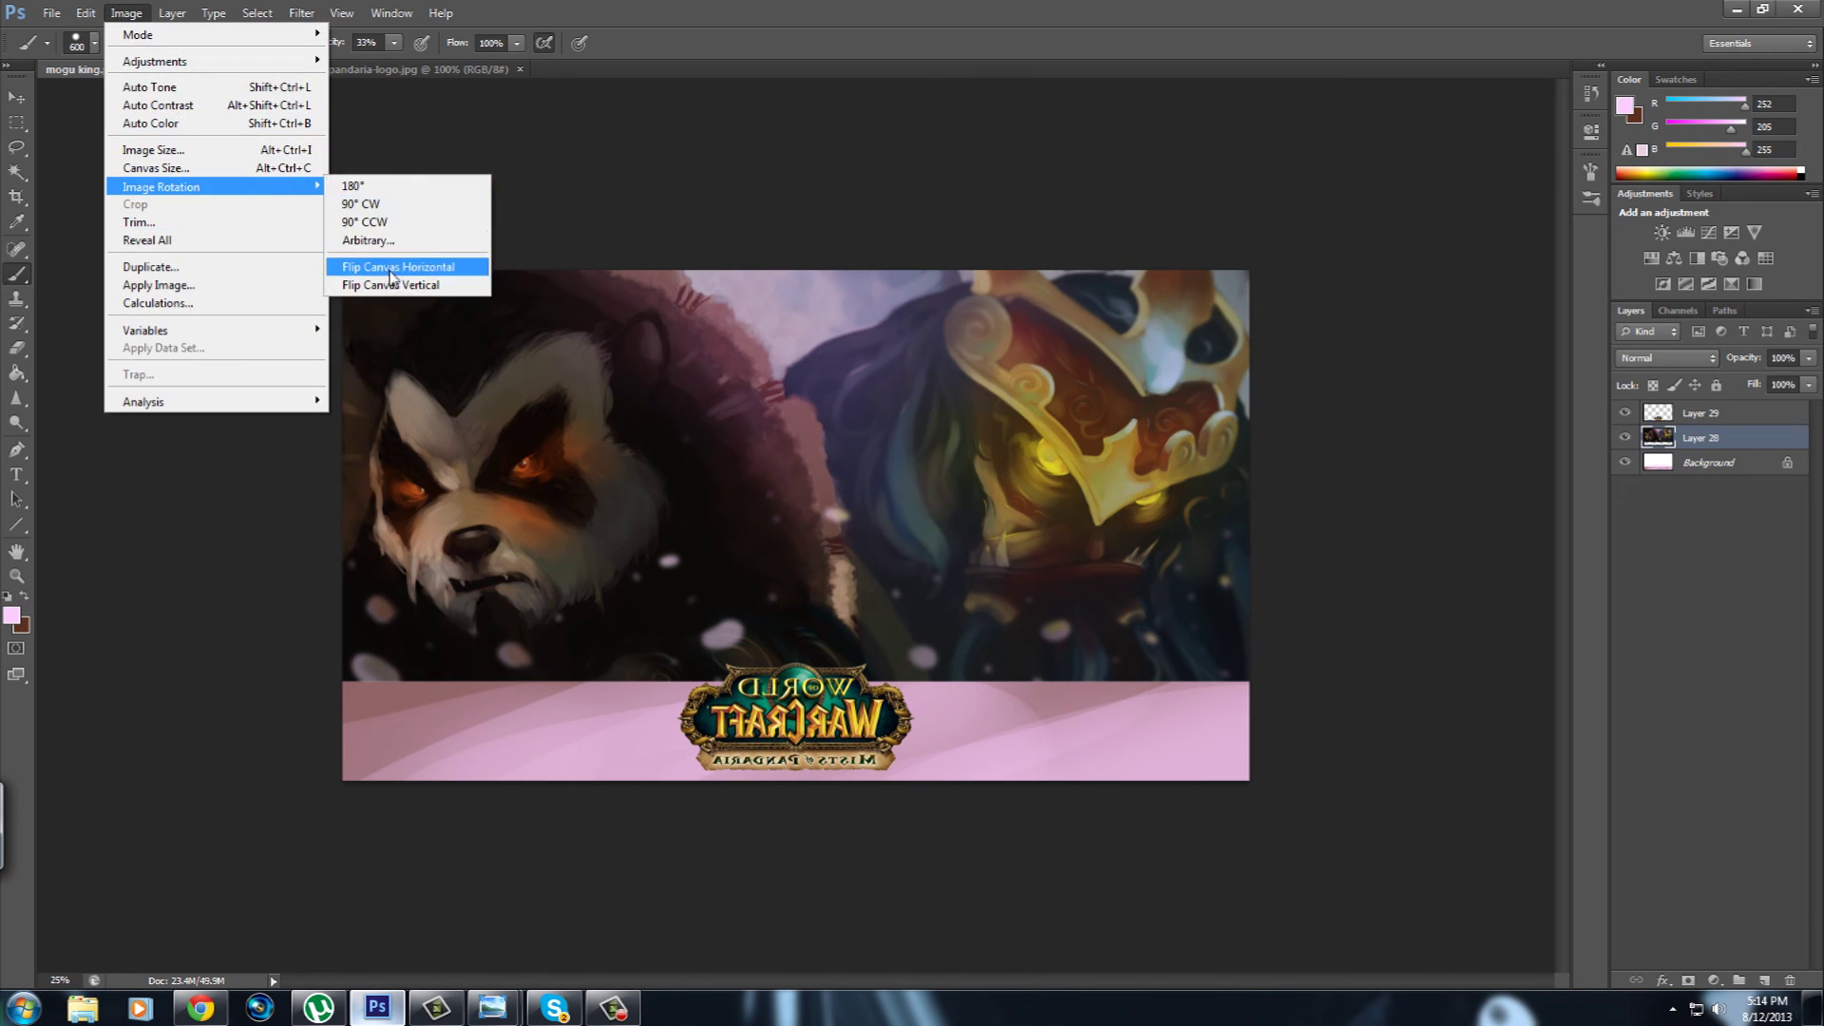
click(392, 267)
key(bracketright)
key(bracketright)
key(bracketright)
mouse_move(424, 676)
mouse_down()
mouse_move(438, 702)
mouse_move(605, 704)
mouse_up()
mouse_move(888, 684)
mouse_down()
mouse_move(1289, 753)
mouse_move(893, 760)
mouse_up()
alt+click(1239, 712)
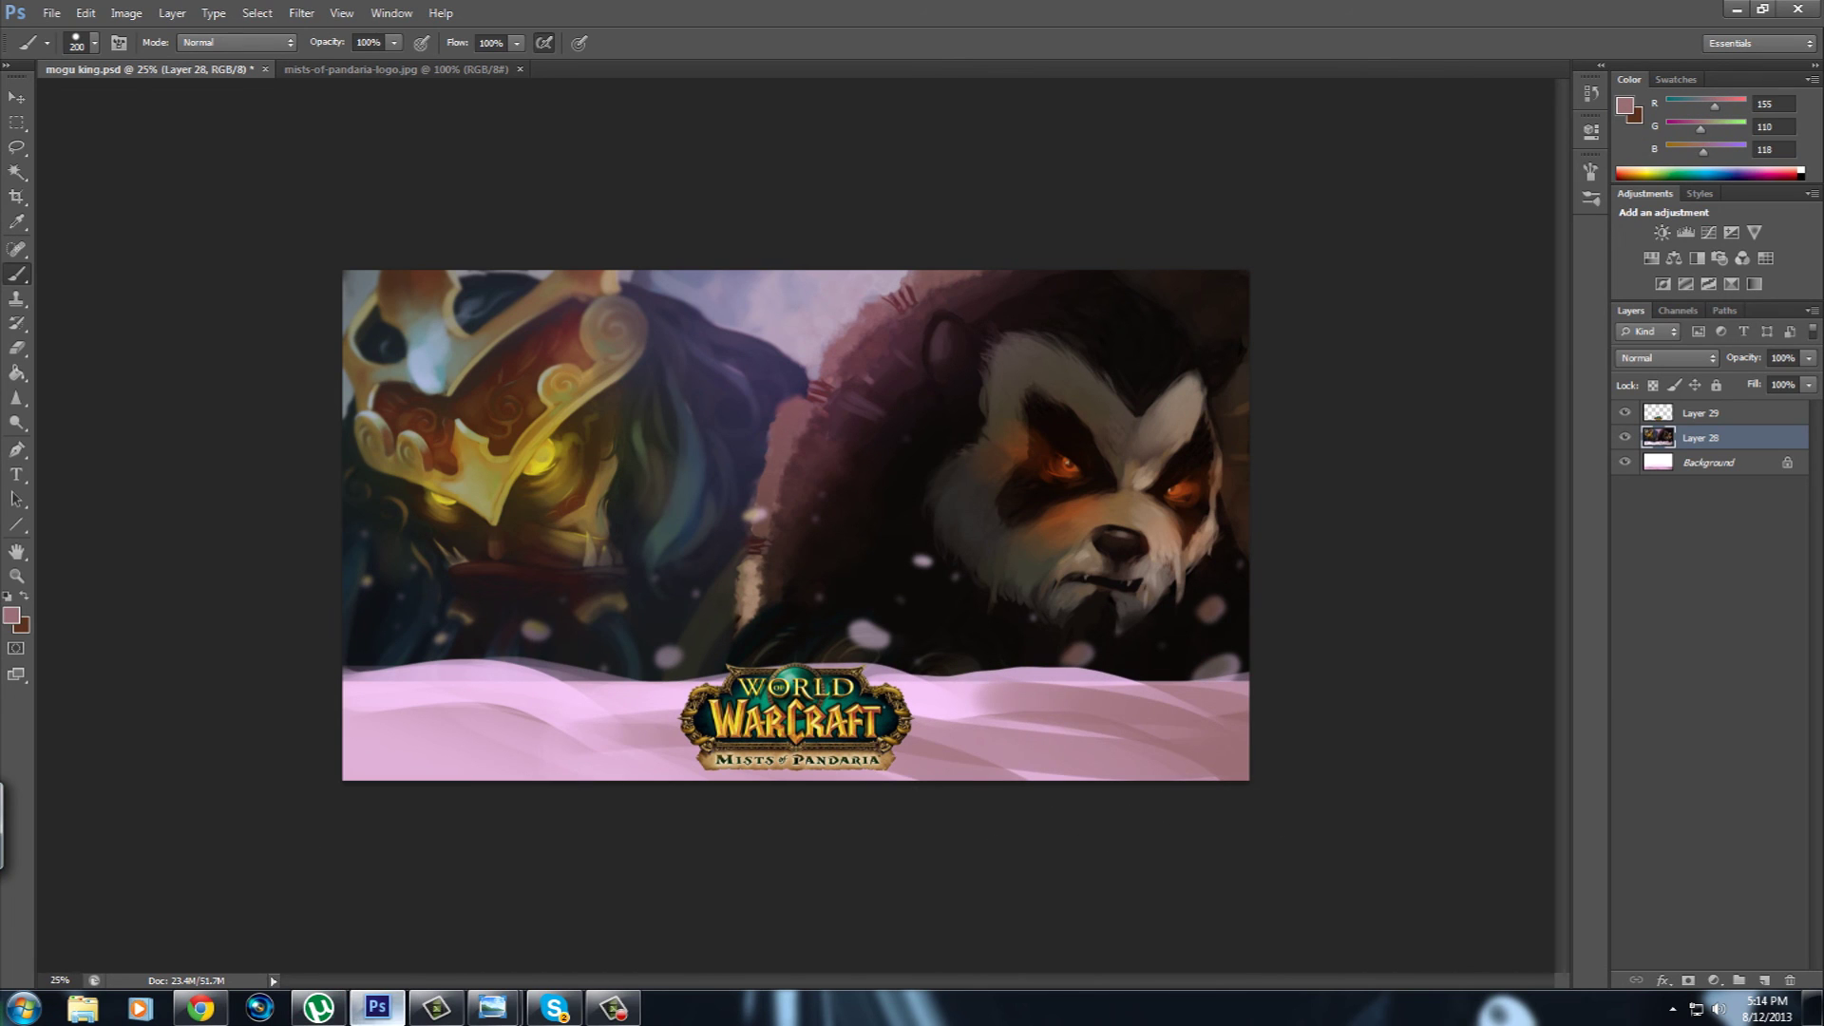
Paint darker pink on the snowbank's left and fade the logo layer to 73% opacity.
mouse_move(399, 708)
mouse_down()
mouse_move(733, 814)
mouse_move(665, 754)
mouse_up()
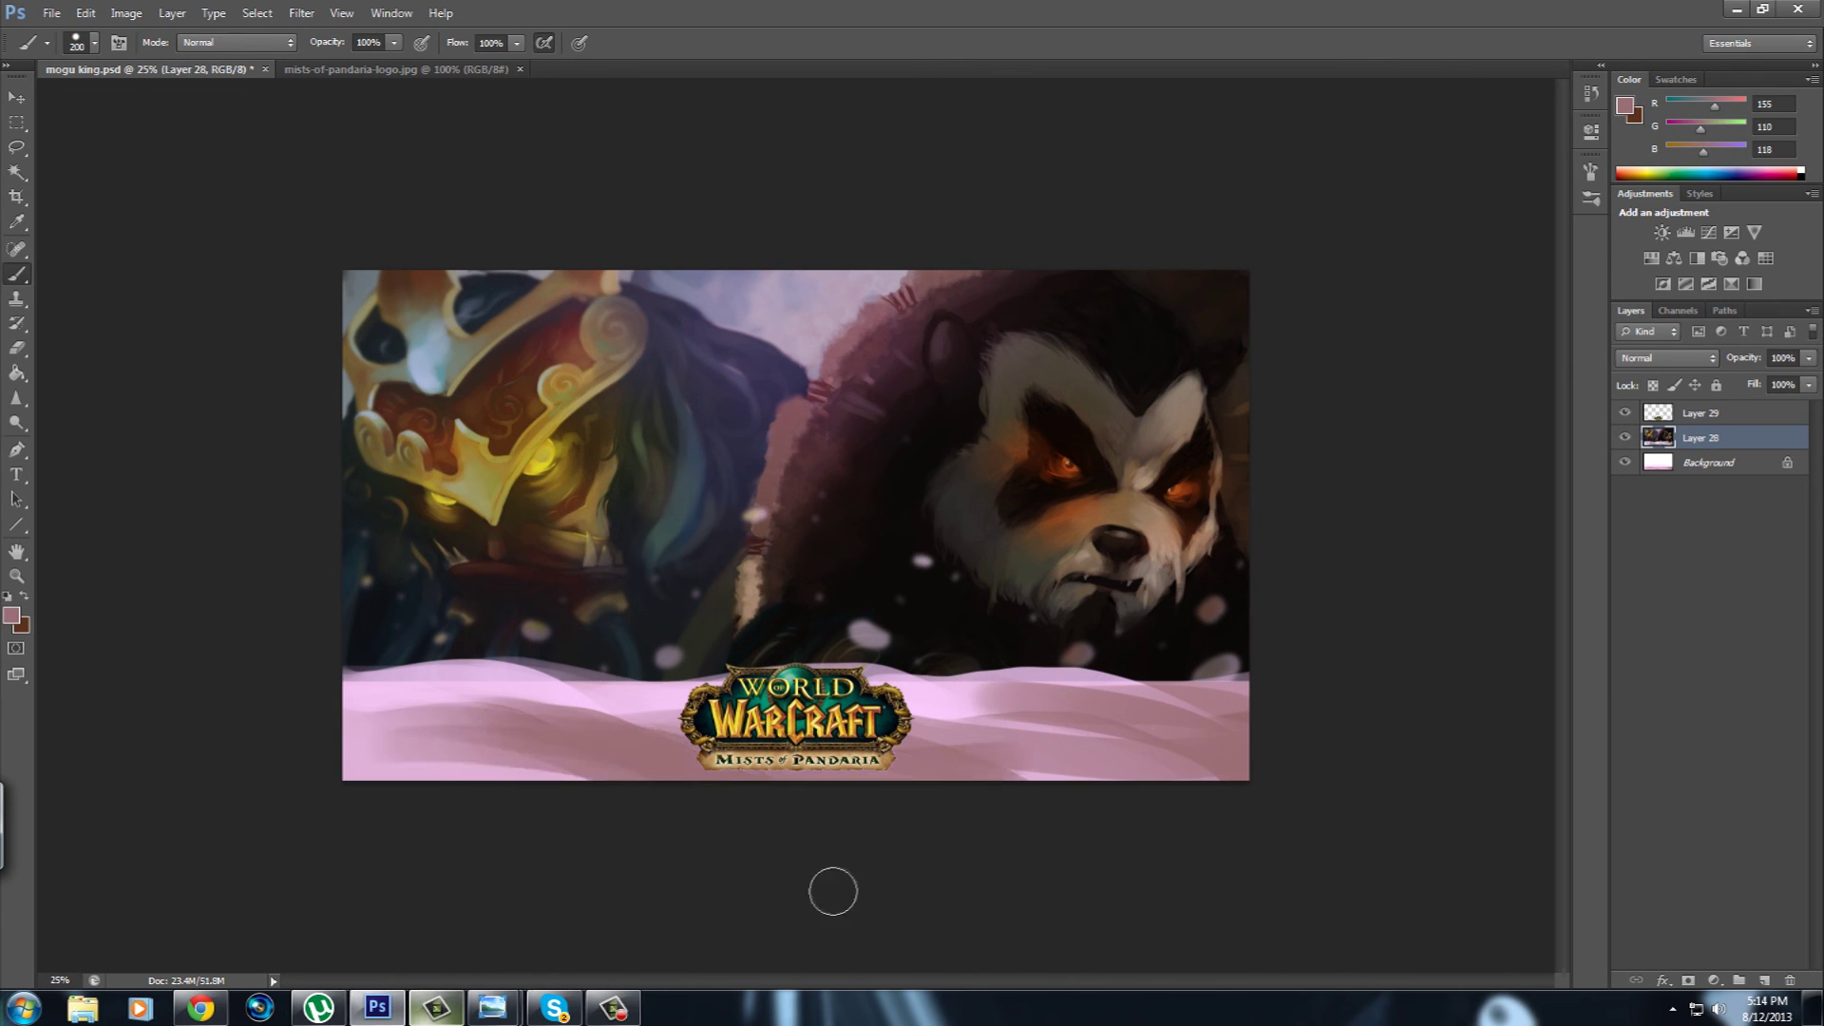
click(1700, 412)
drag(1809, 358, 1809, 358)
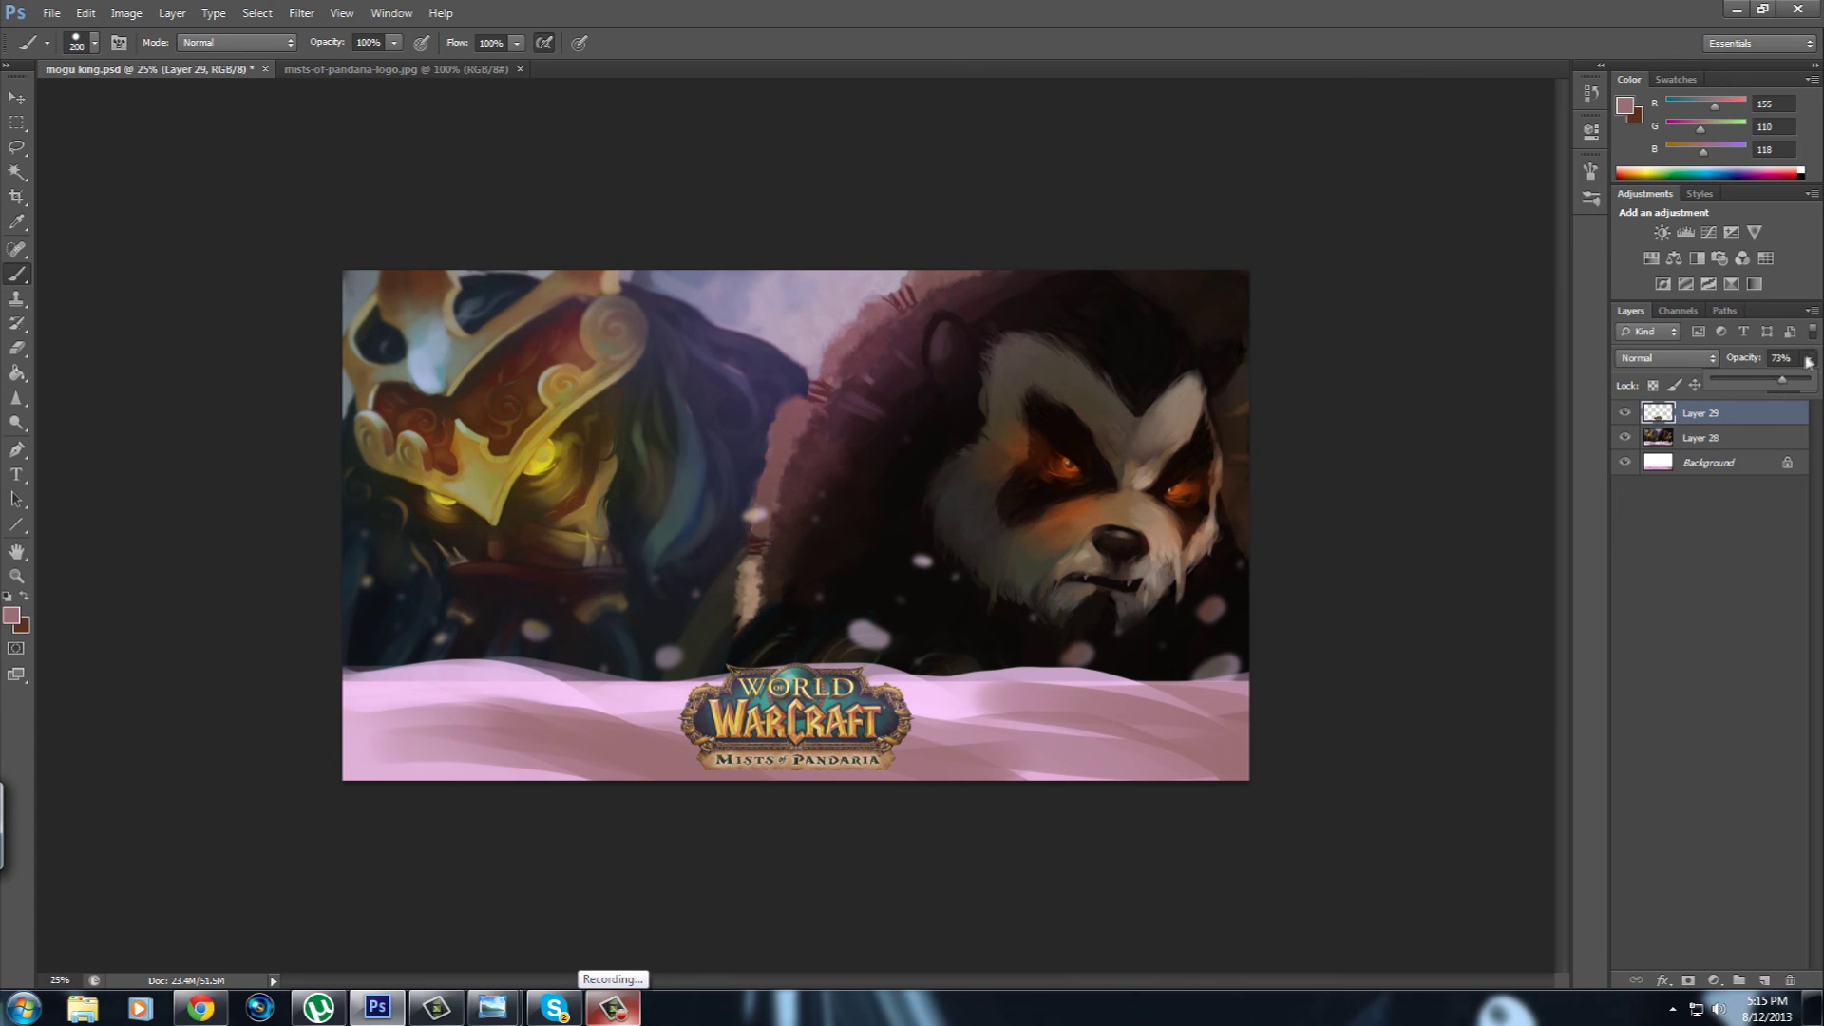
key(Return)
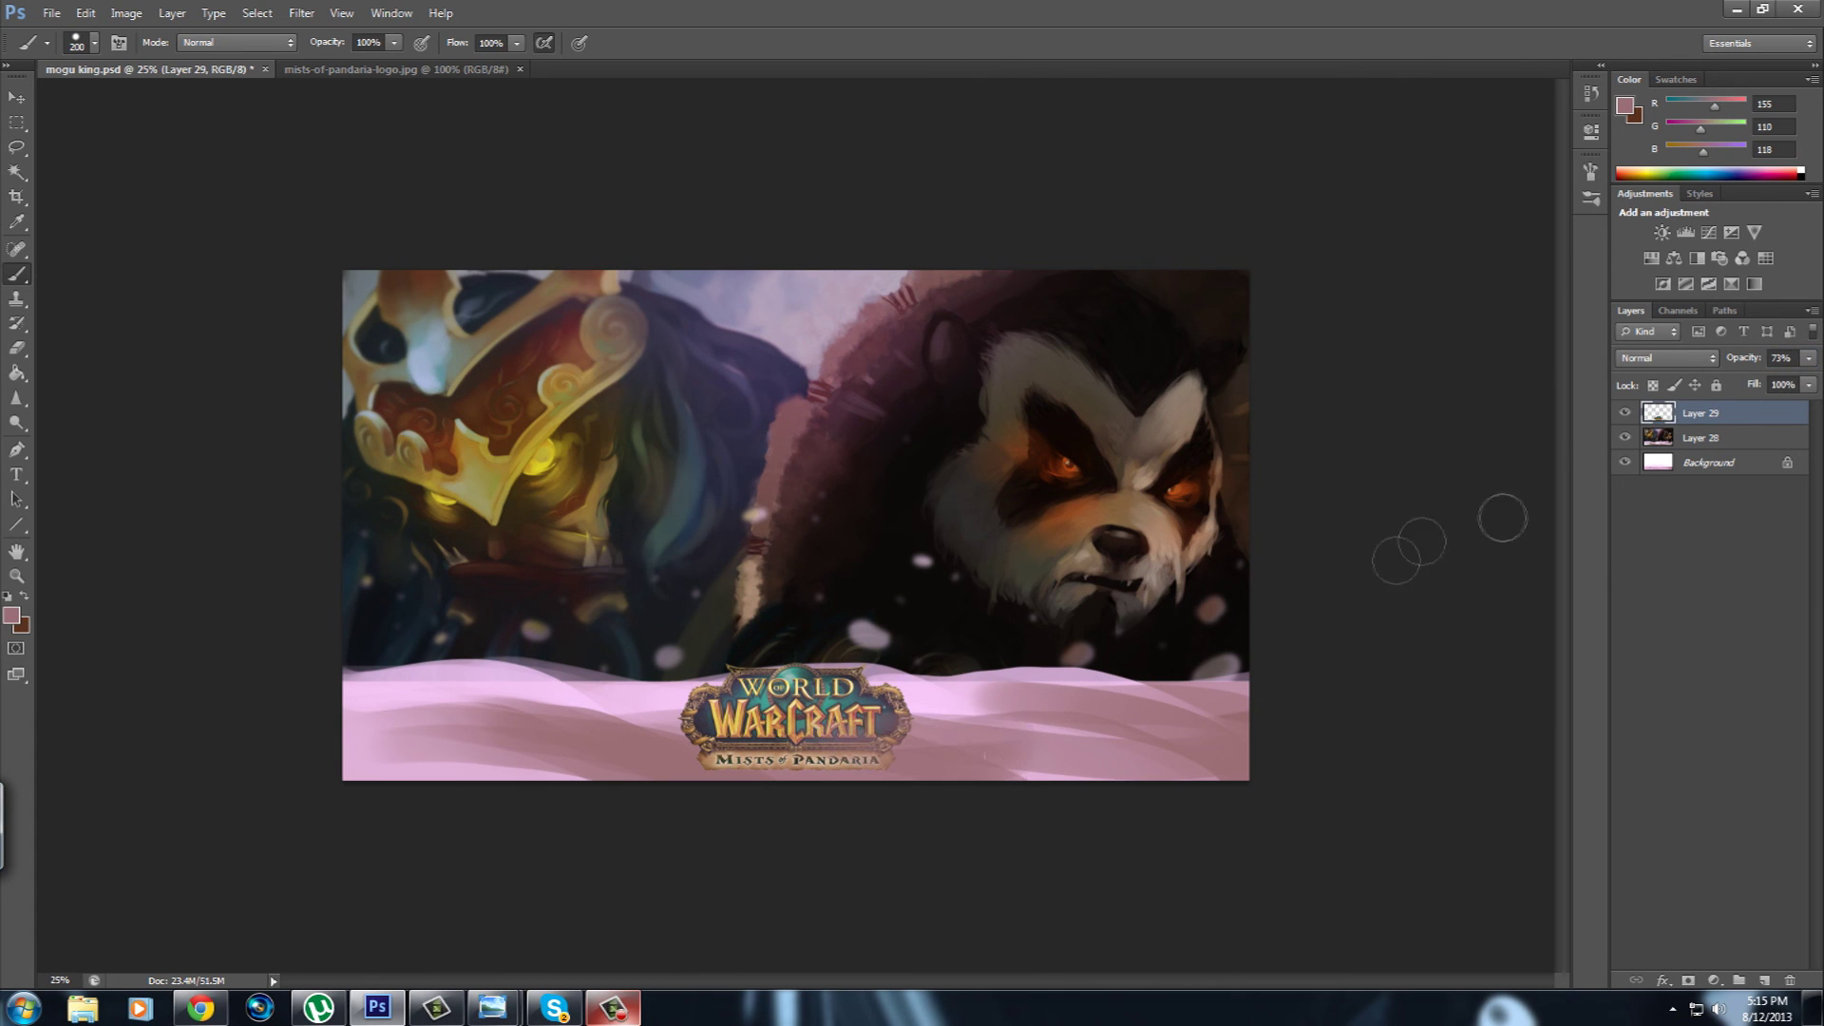
click(1624, 412)
click(1624, 413)
Lasso the snowbank on the painting layer, try a motion blur, then restore the selection.
click(1701, 437)
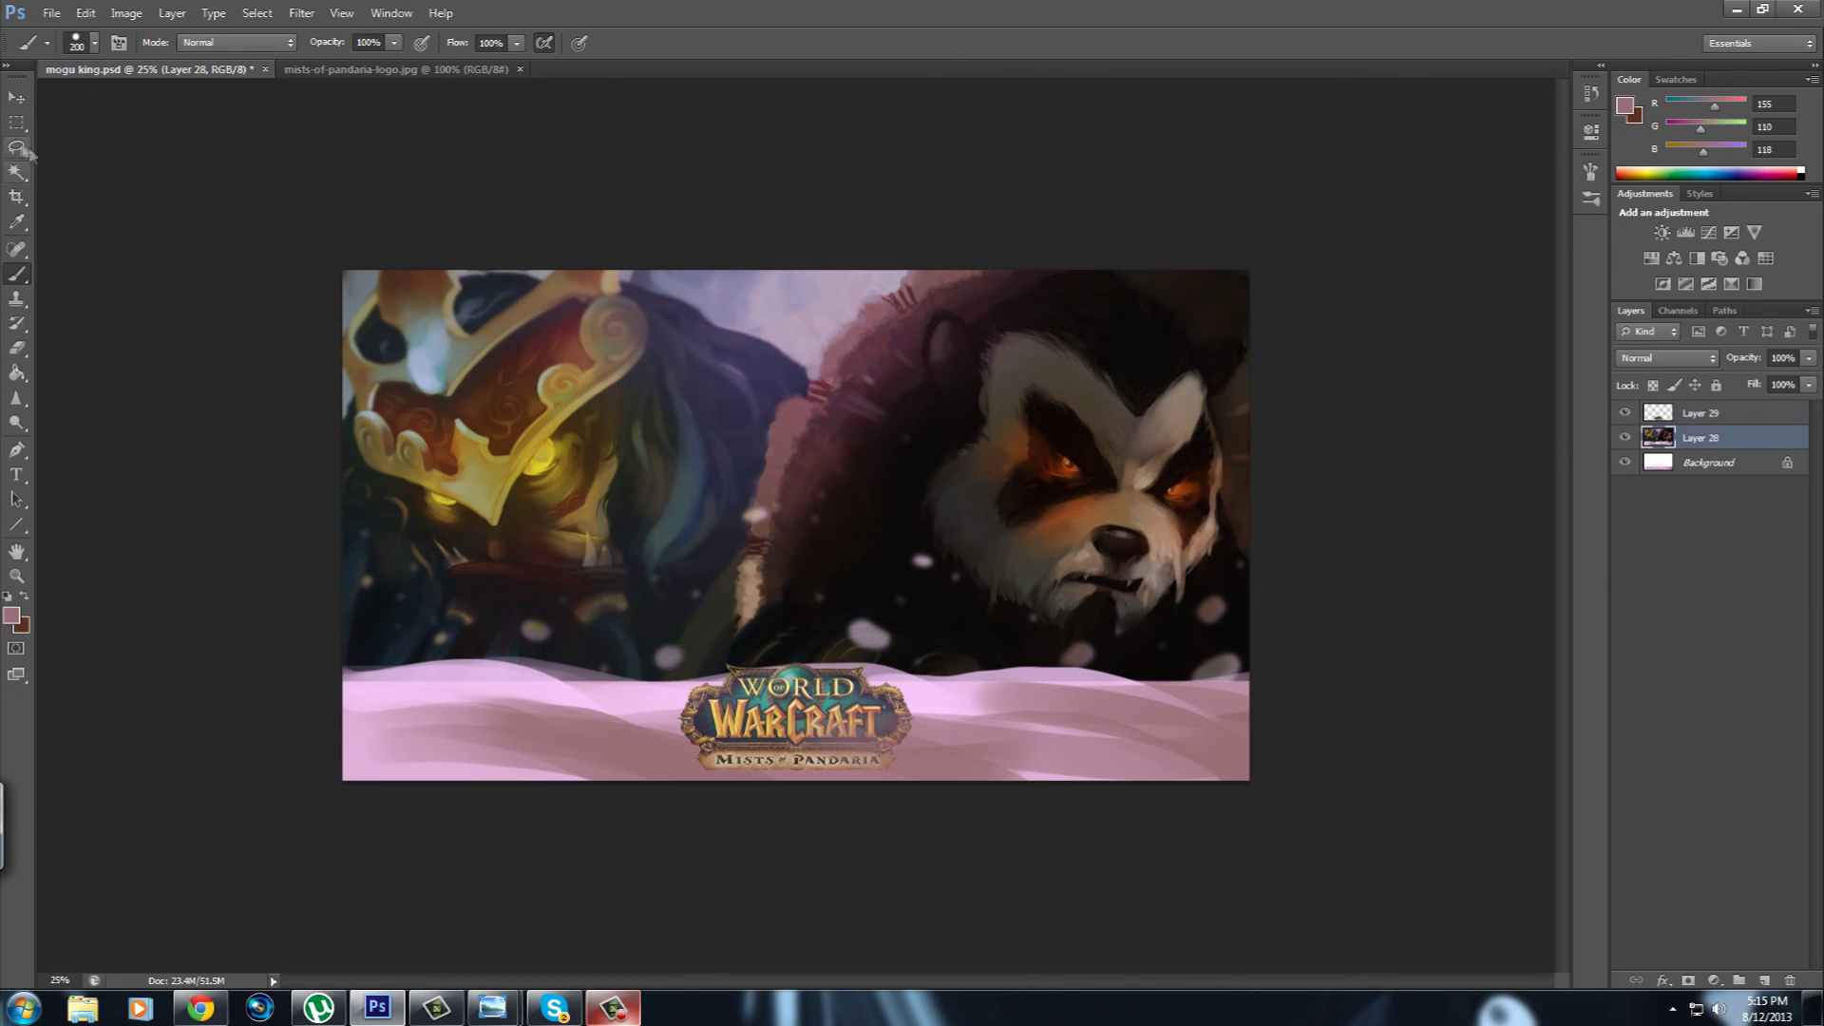
key(l)
drag(342, 662, 634, 667)
drag(358, 826, 323, 815)
click(301, 12)
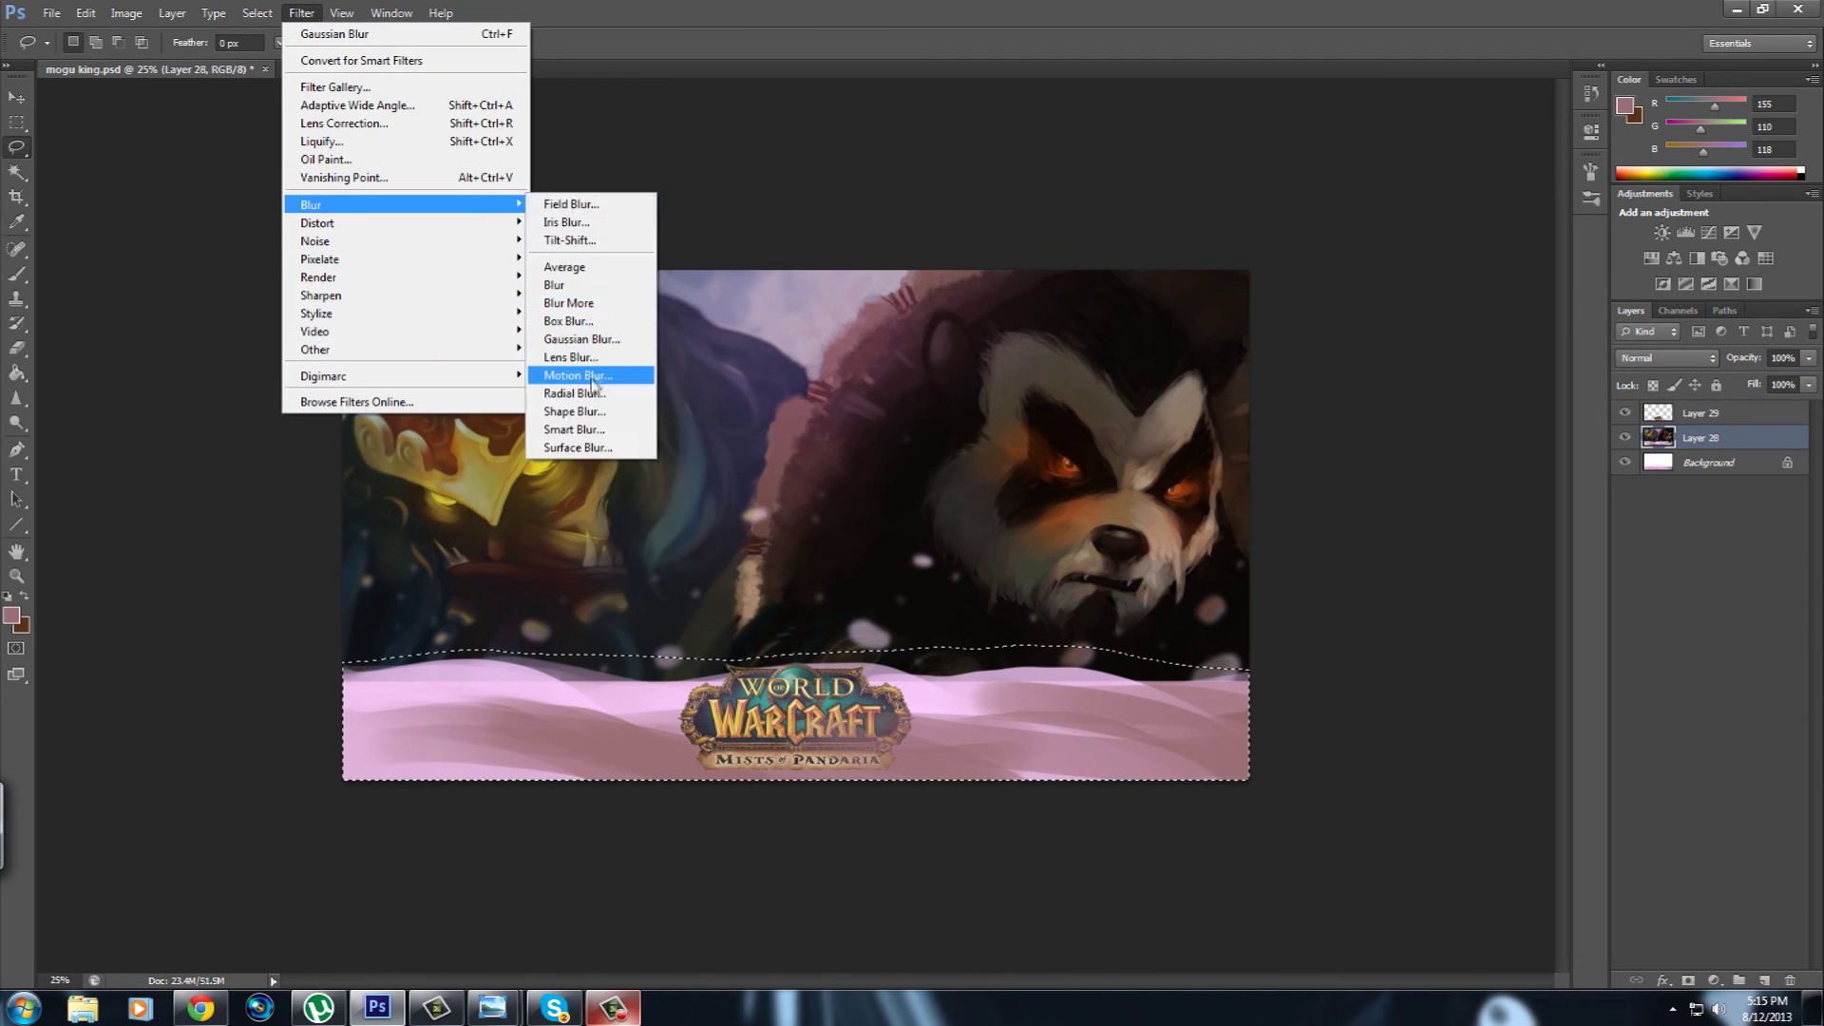
click(607, 380)
drag(905, 547, 880, 554)
key(Return)
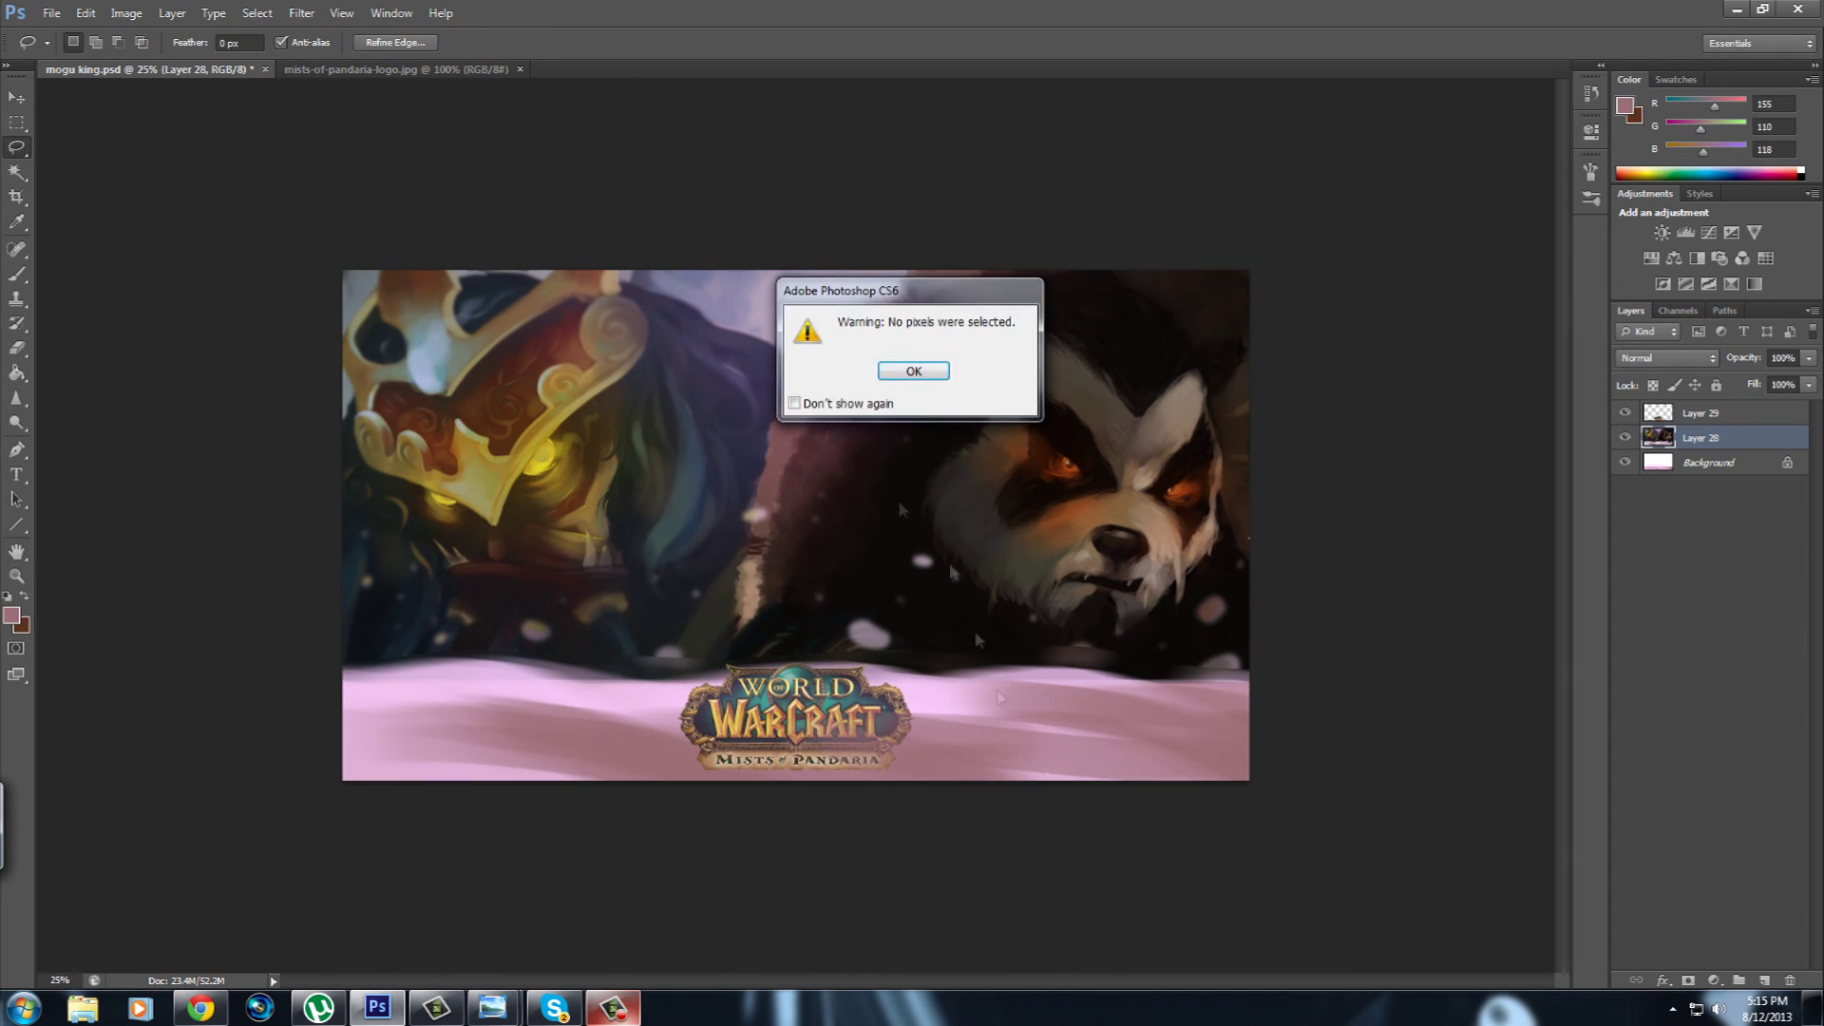
key(Return)
key(ctrl+d)
key(e)
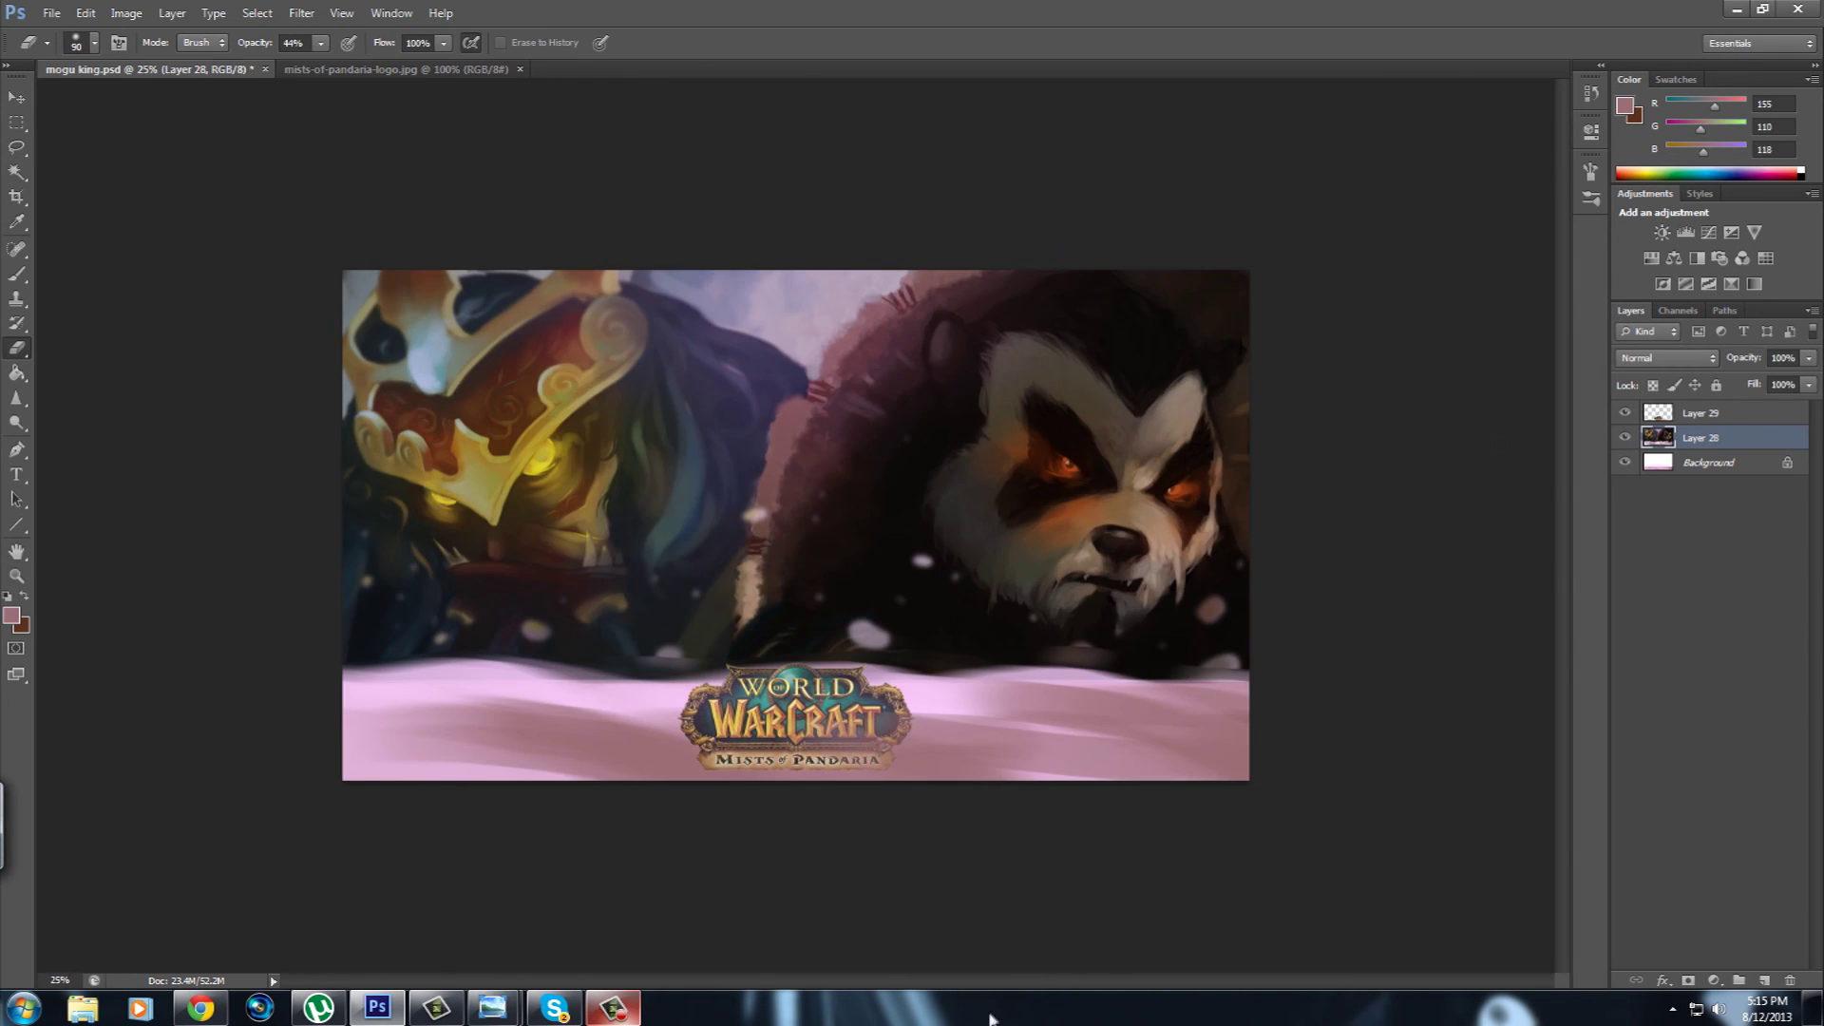
key(ctrl+shift+d)
Duplicate the painting layer and apply a 10 px Gaussian Blur to the selected snowbank.
key(ctrl+j)
click(301, 12)
mouse_move(311, 204)
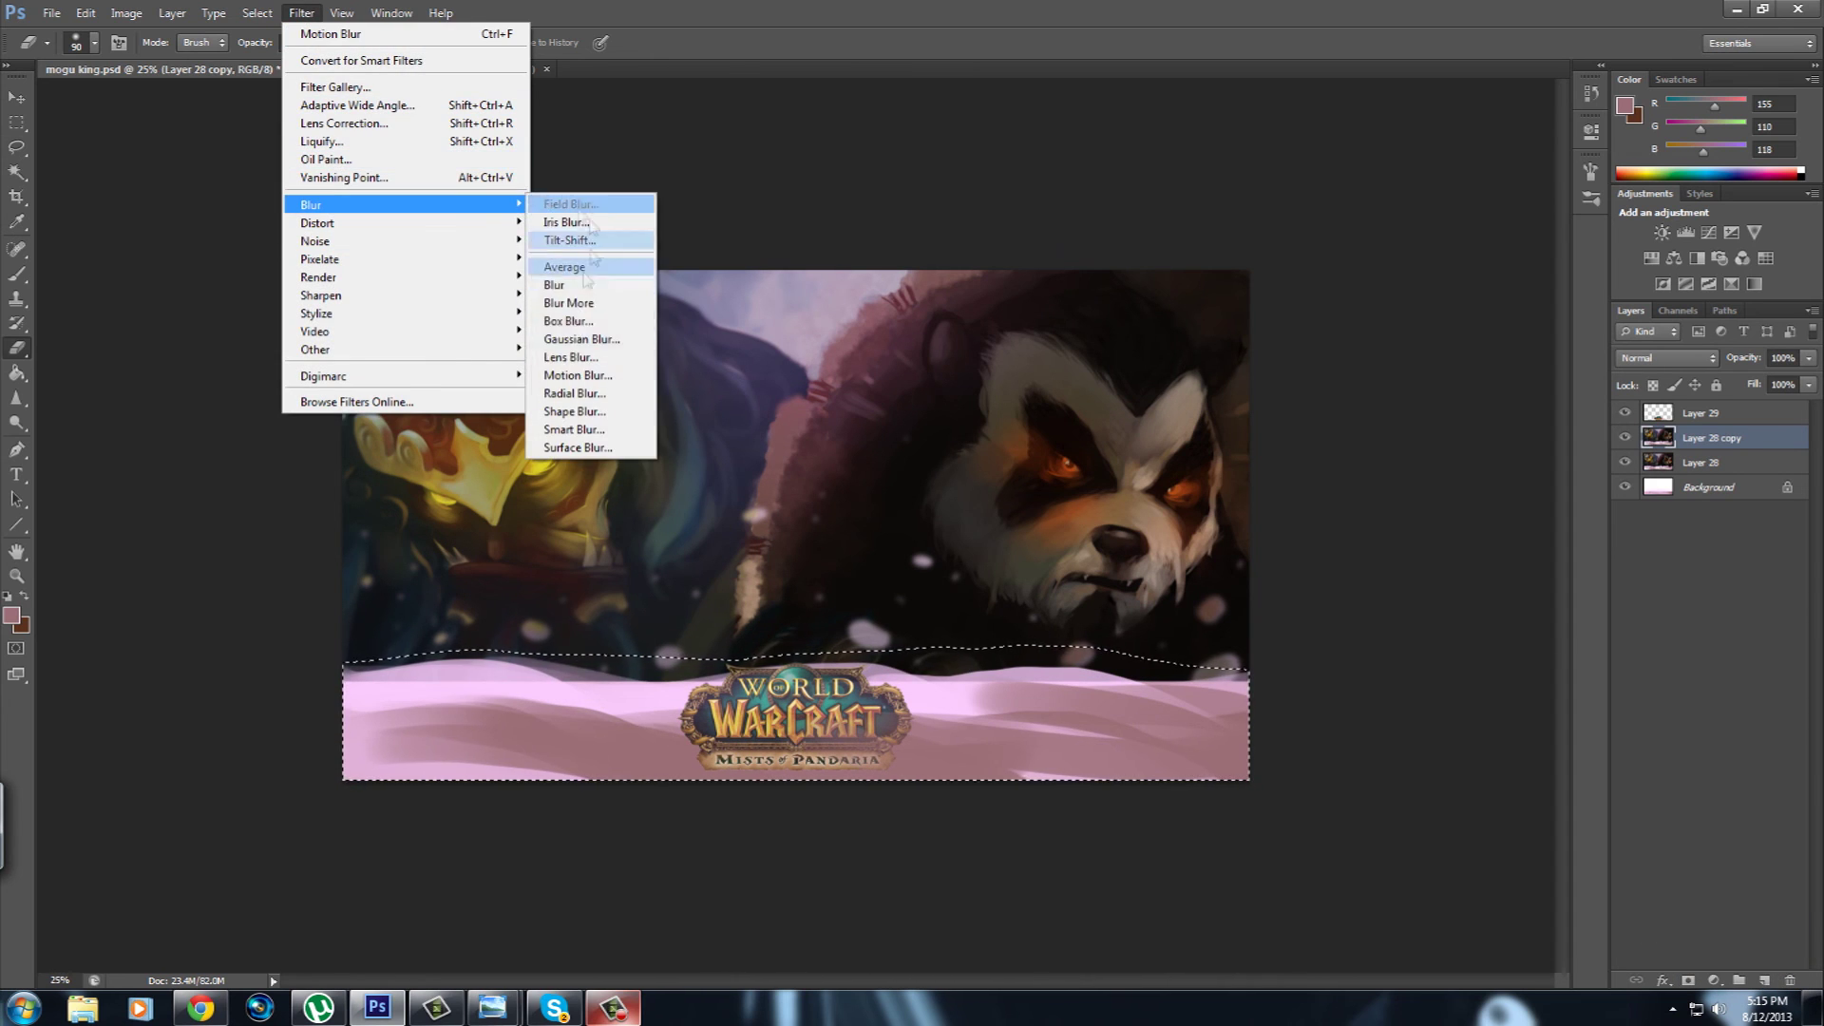
click(581, 339)
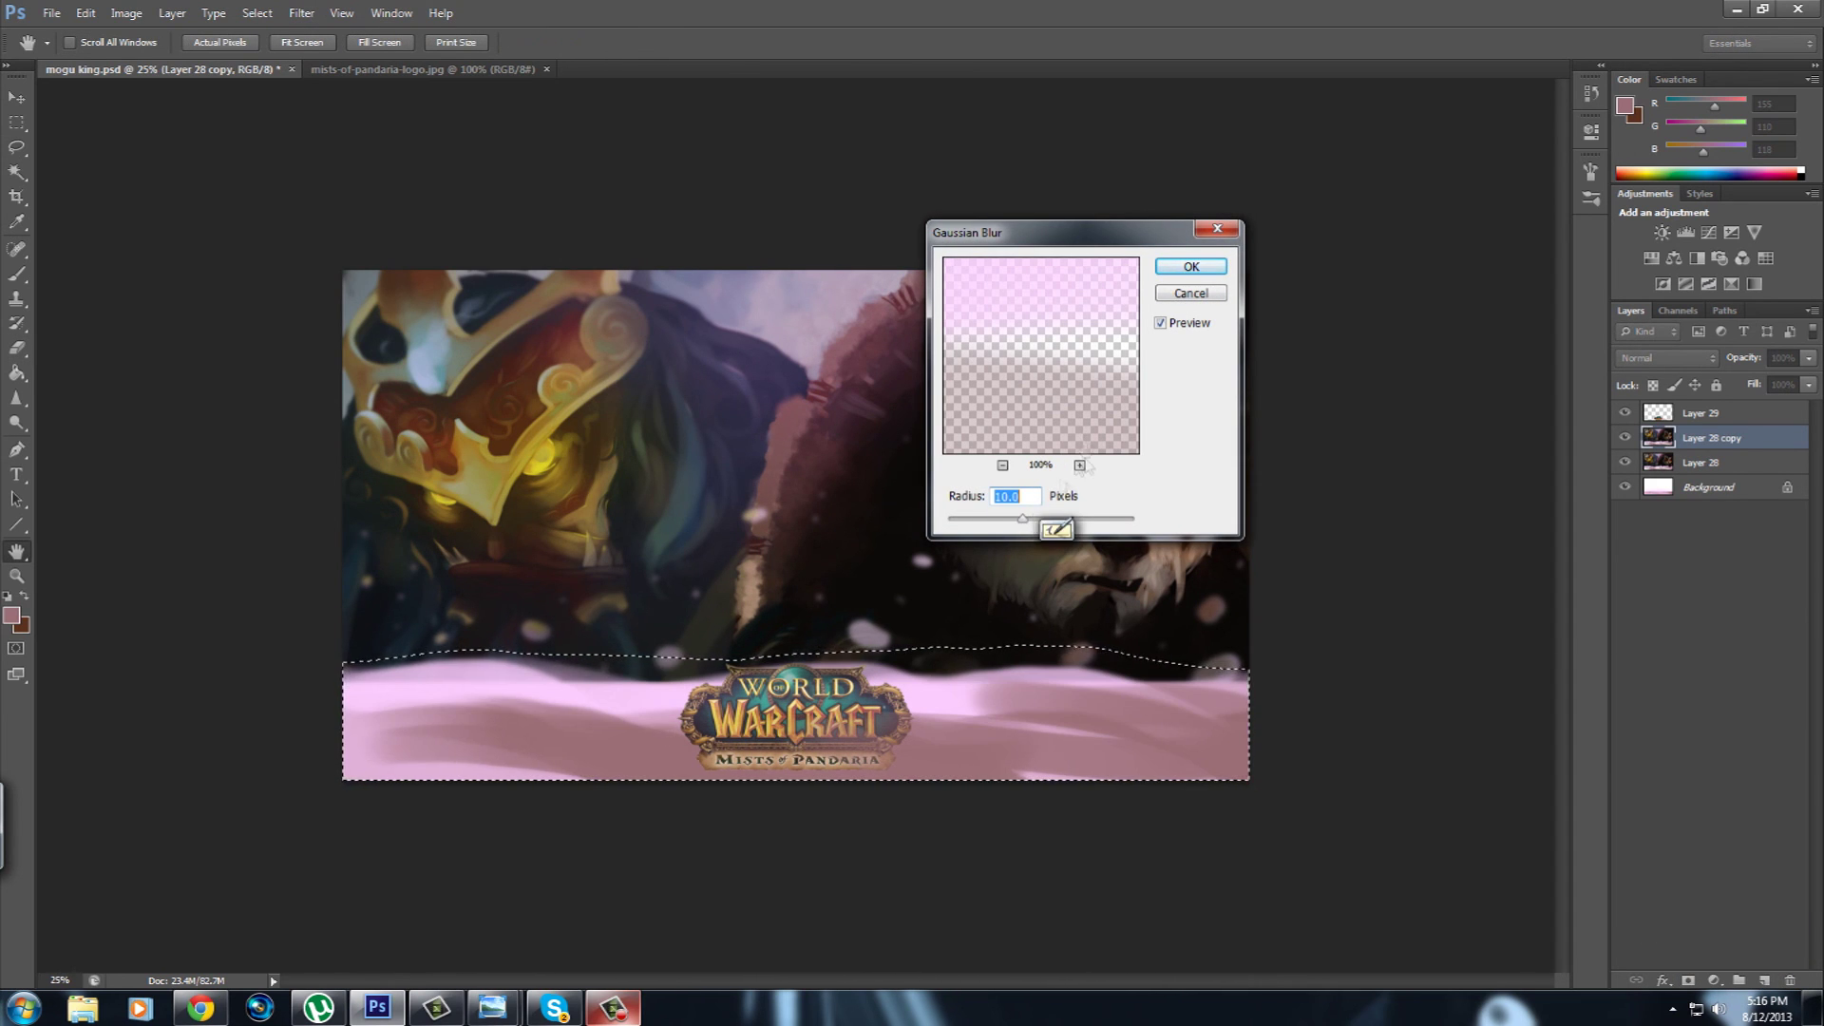
key(Return)
key(l)
key(ctrl+d)
key(e)
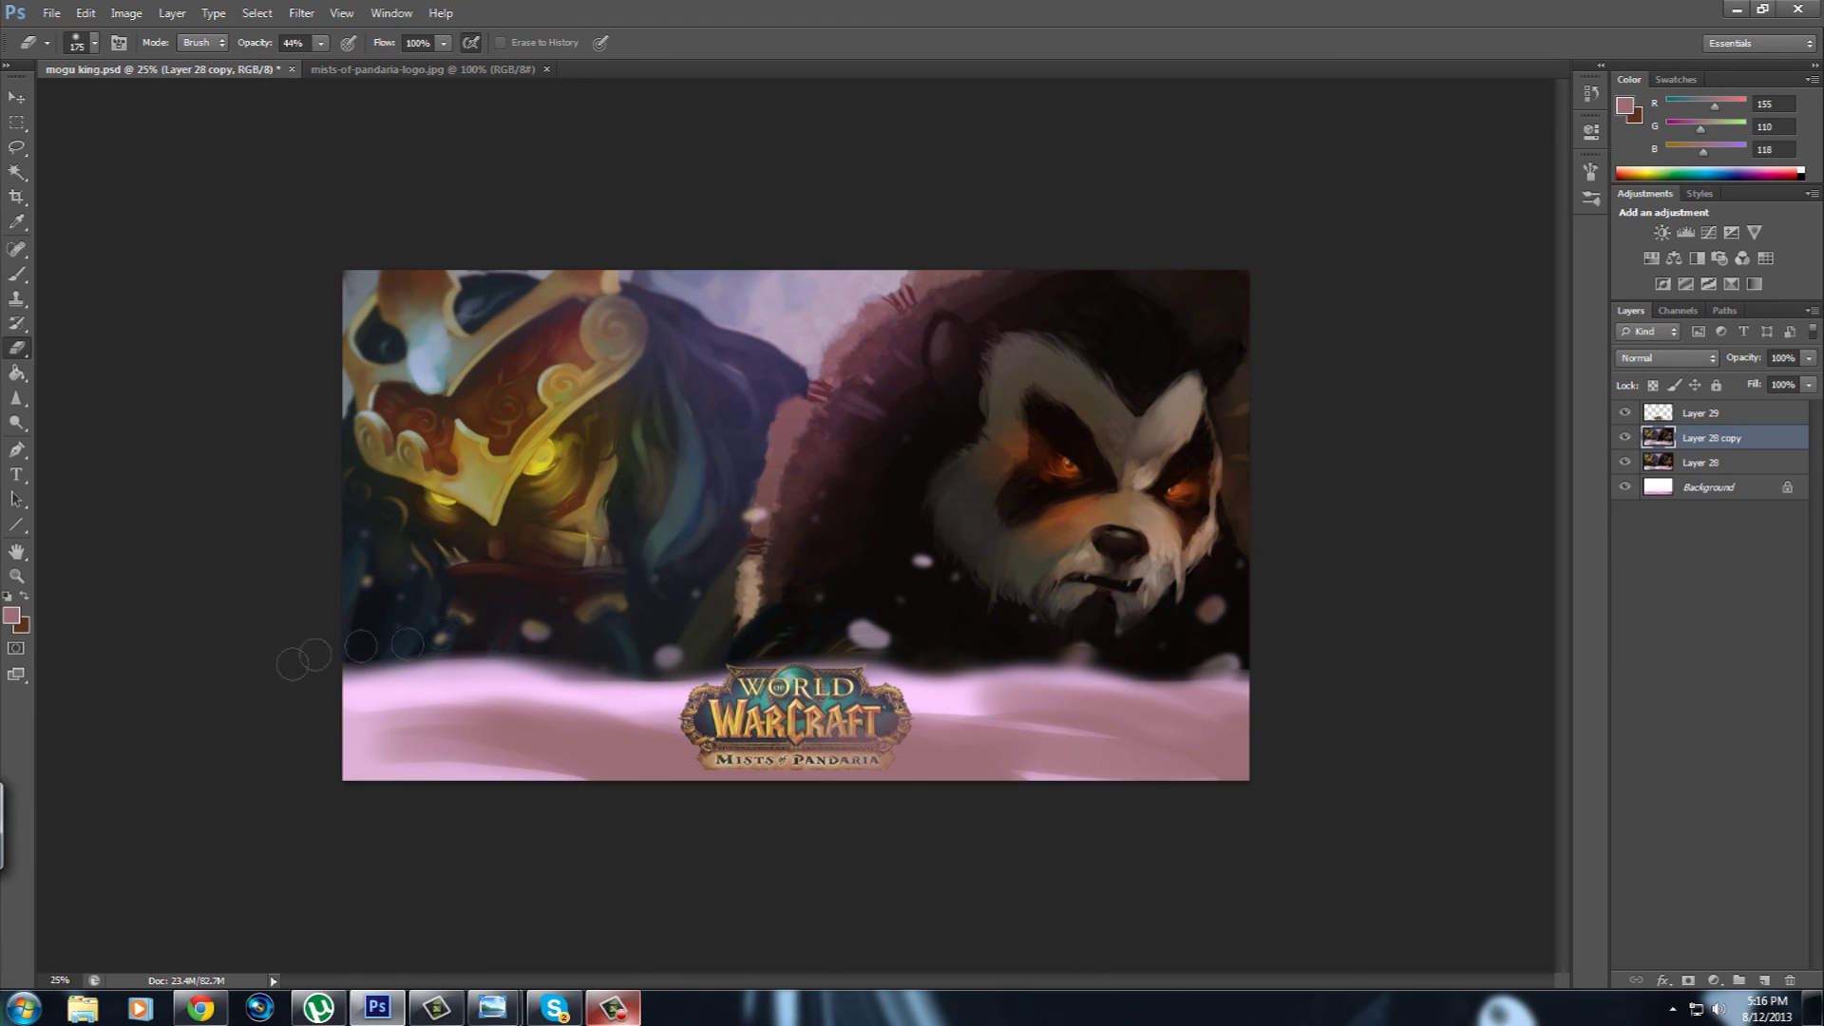
Add a new Soft Light layer and switch to a black brush.
key(ctrl+shift+alt+n)
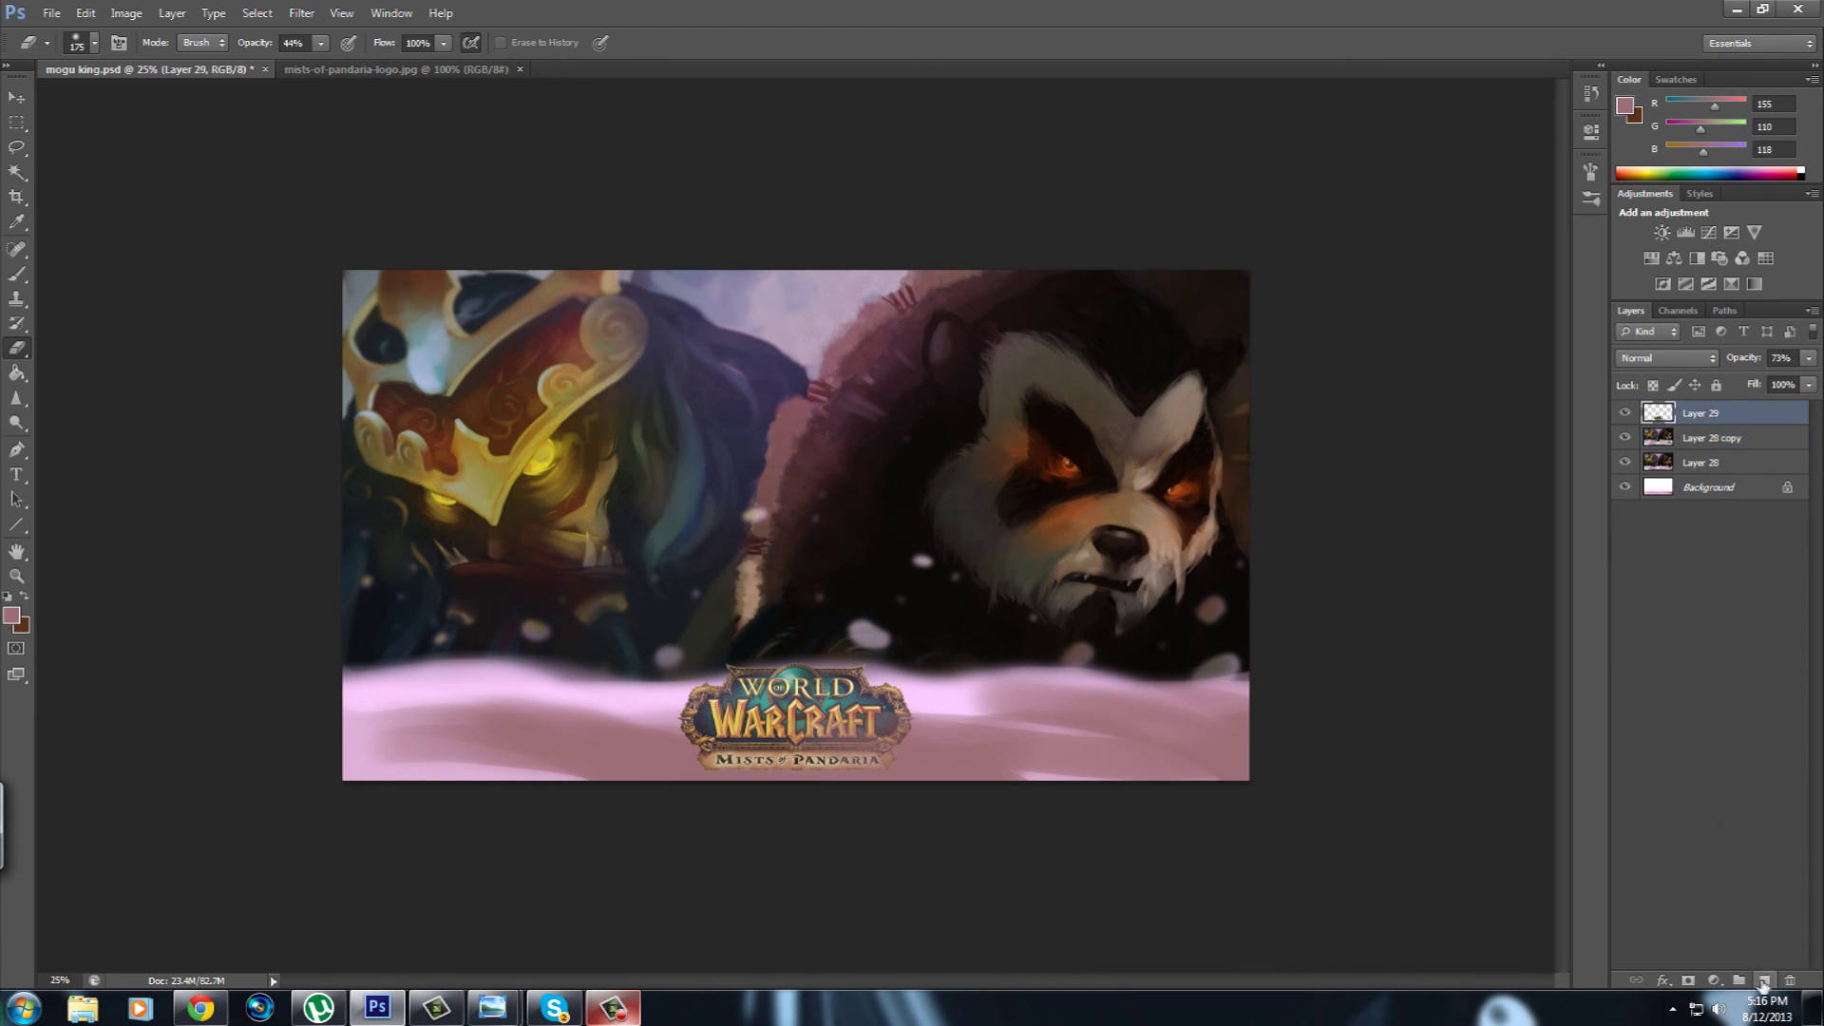
key(shift+alt+f)
key(b)
key(Return)
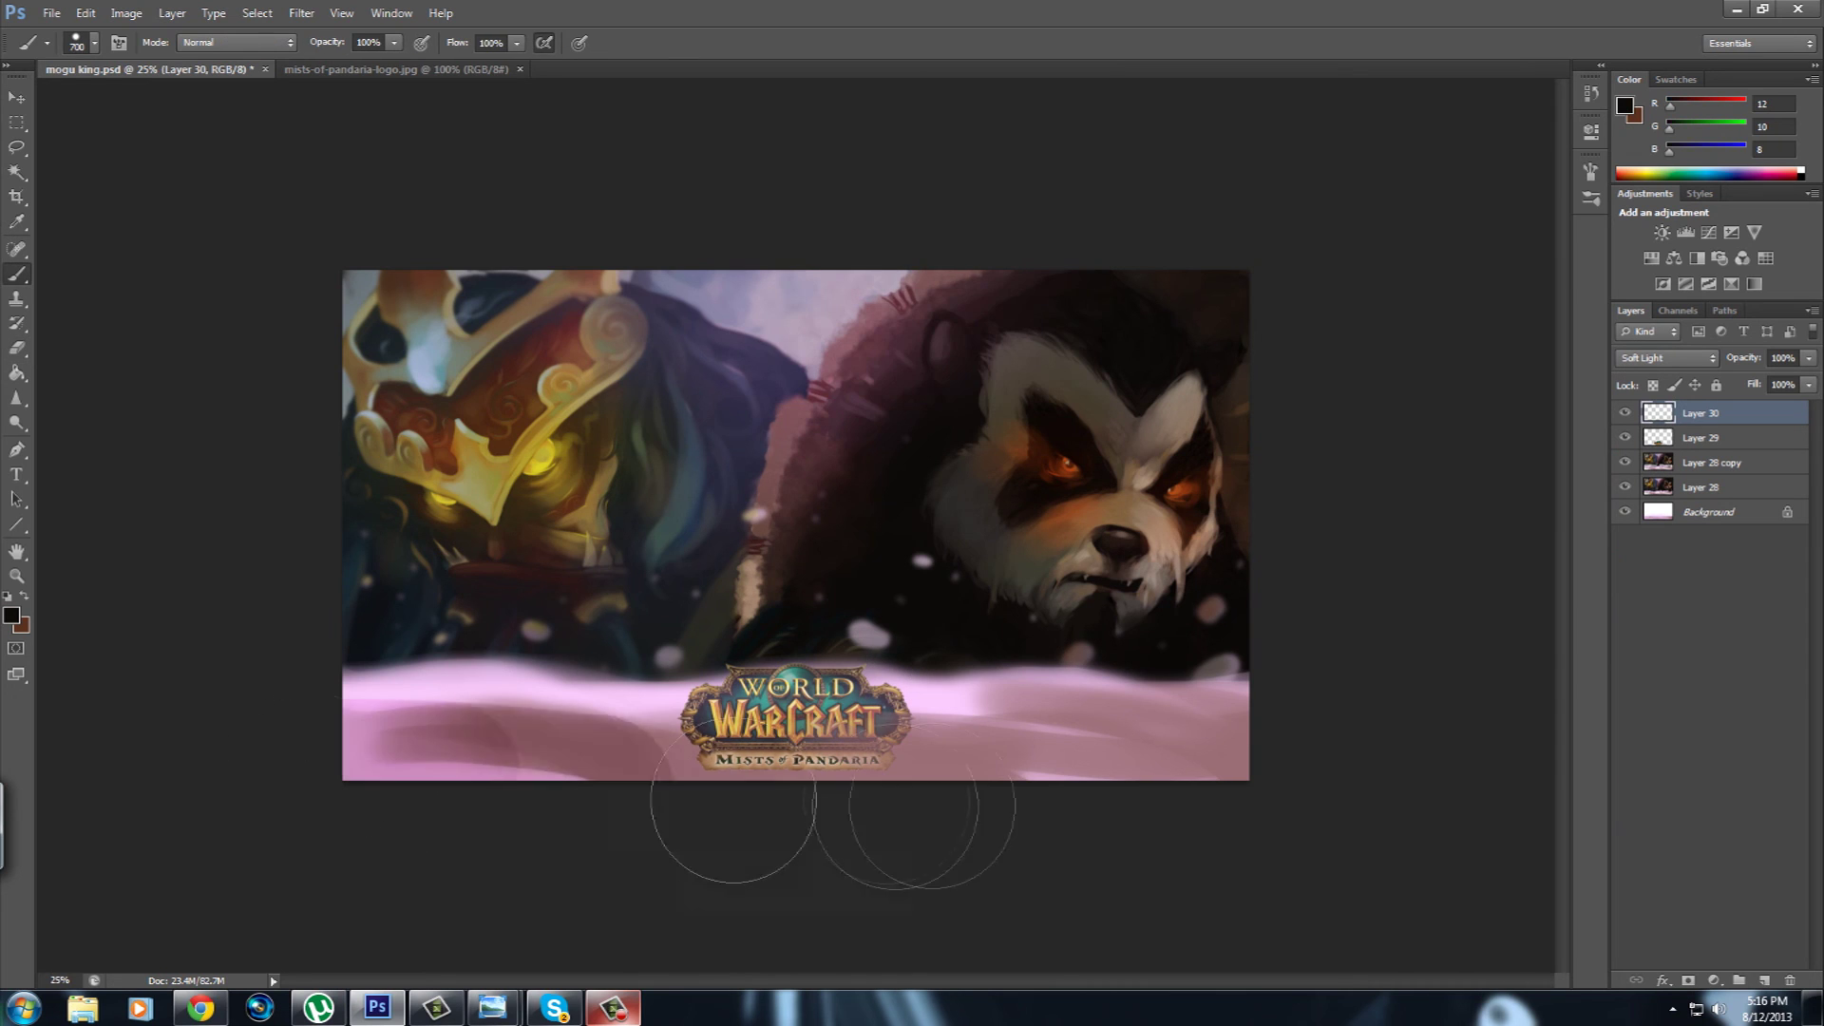
Resize the brush, compare with the logo hidden, and add another empty layer.
right_click(297, 559)
click(392, 763)
key(bracketright)
key(bracketright)
key(bracketright)
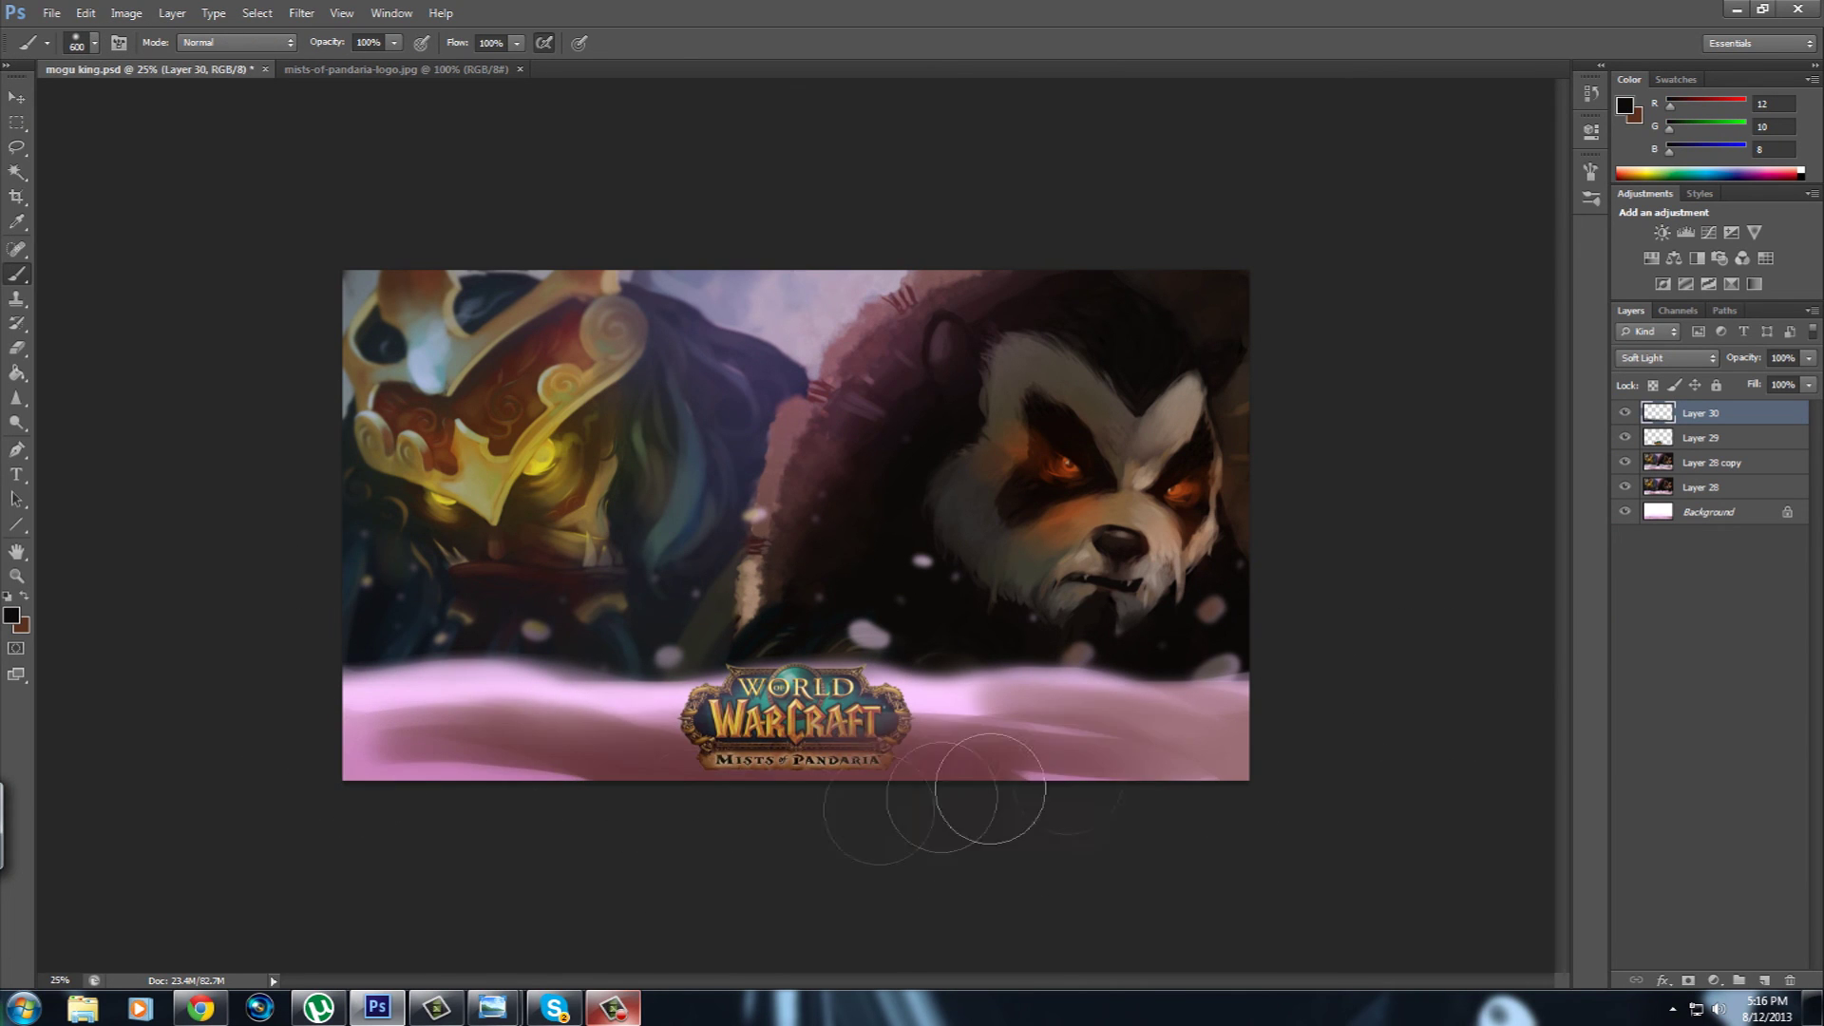
click(1624, 437)
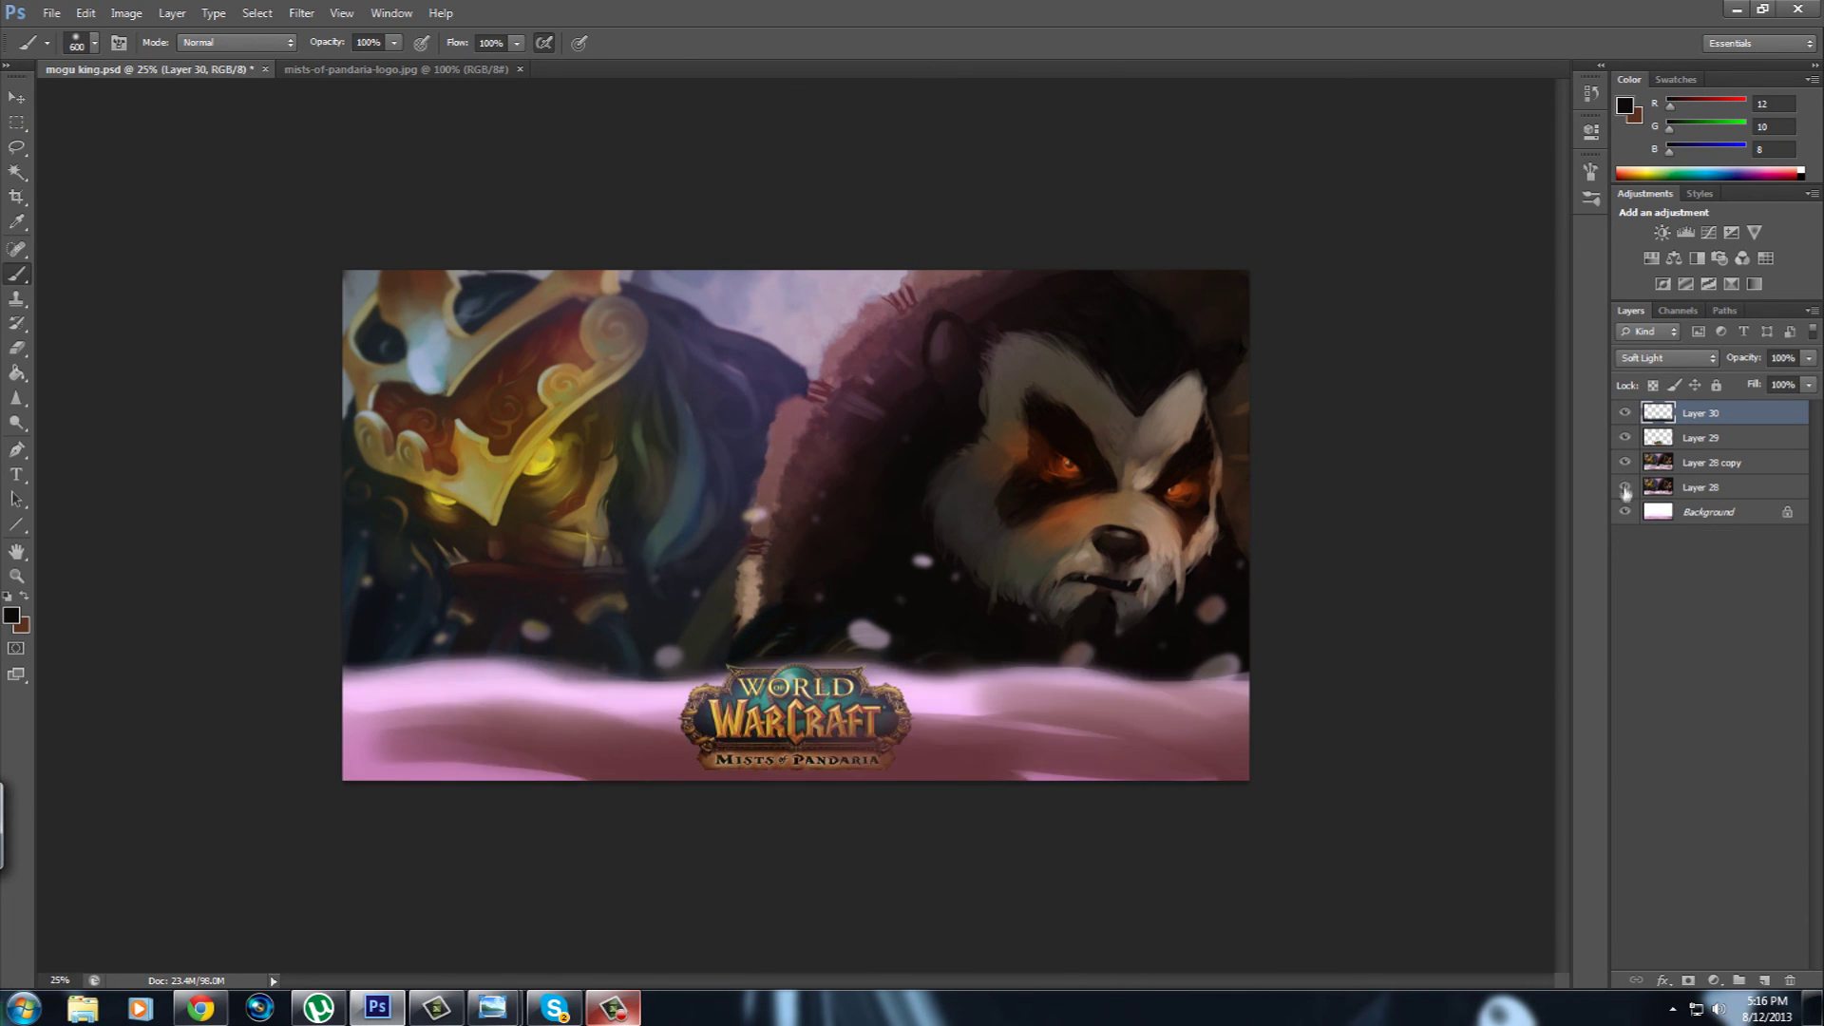
click(1672, 511)
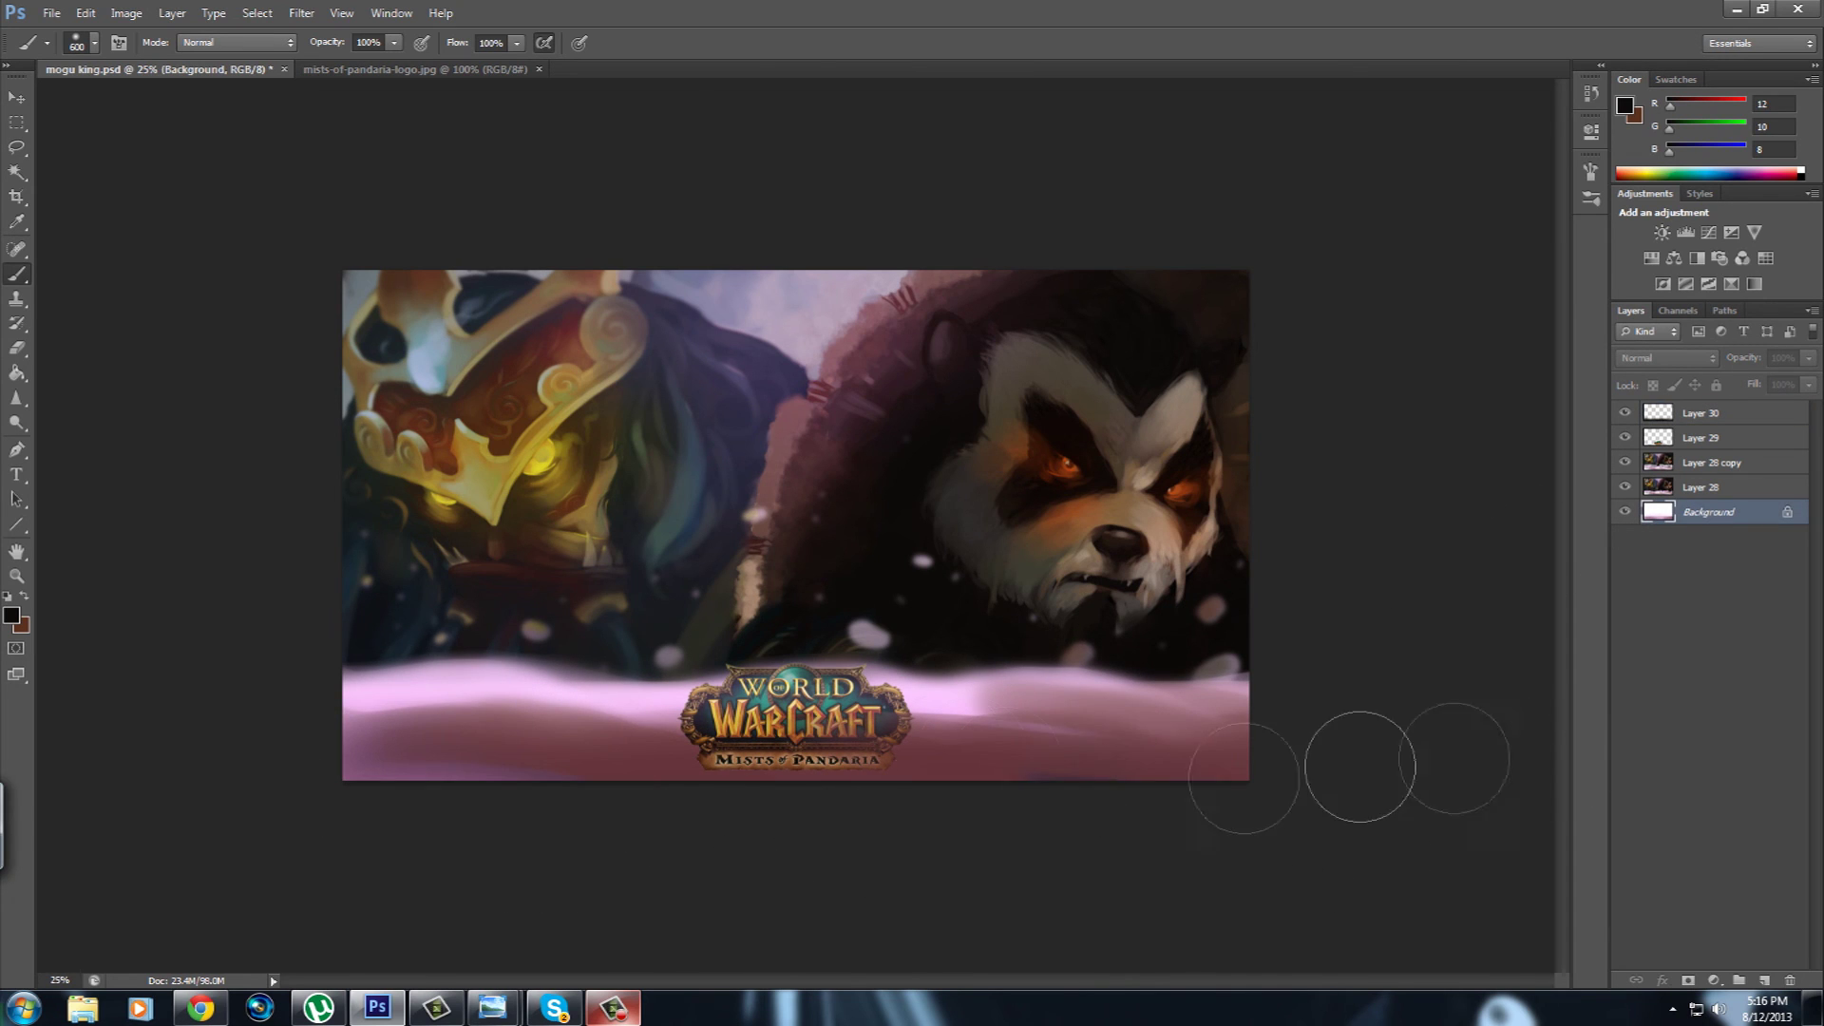
click(1695, 412)
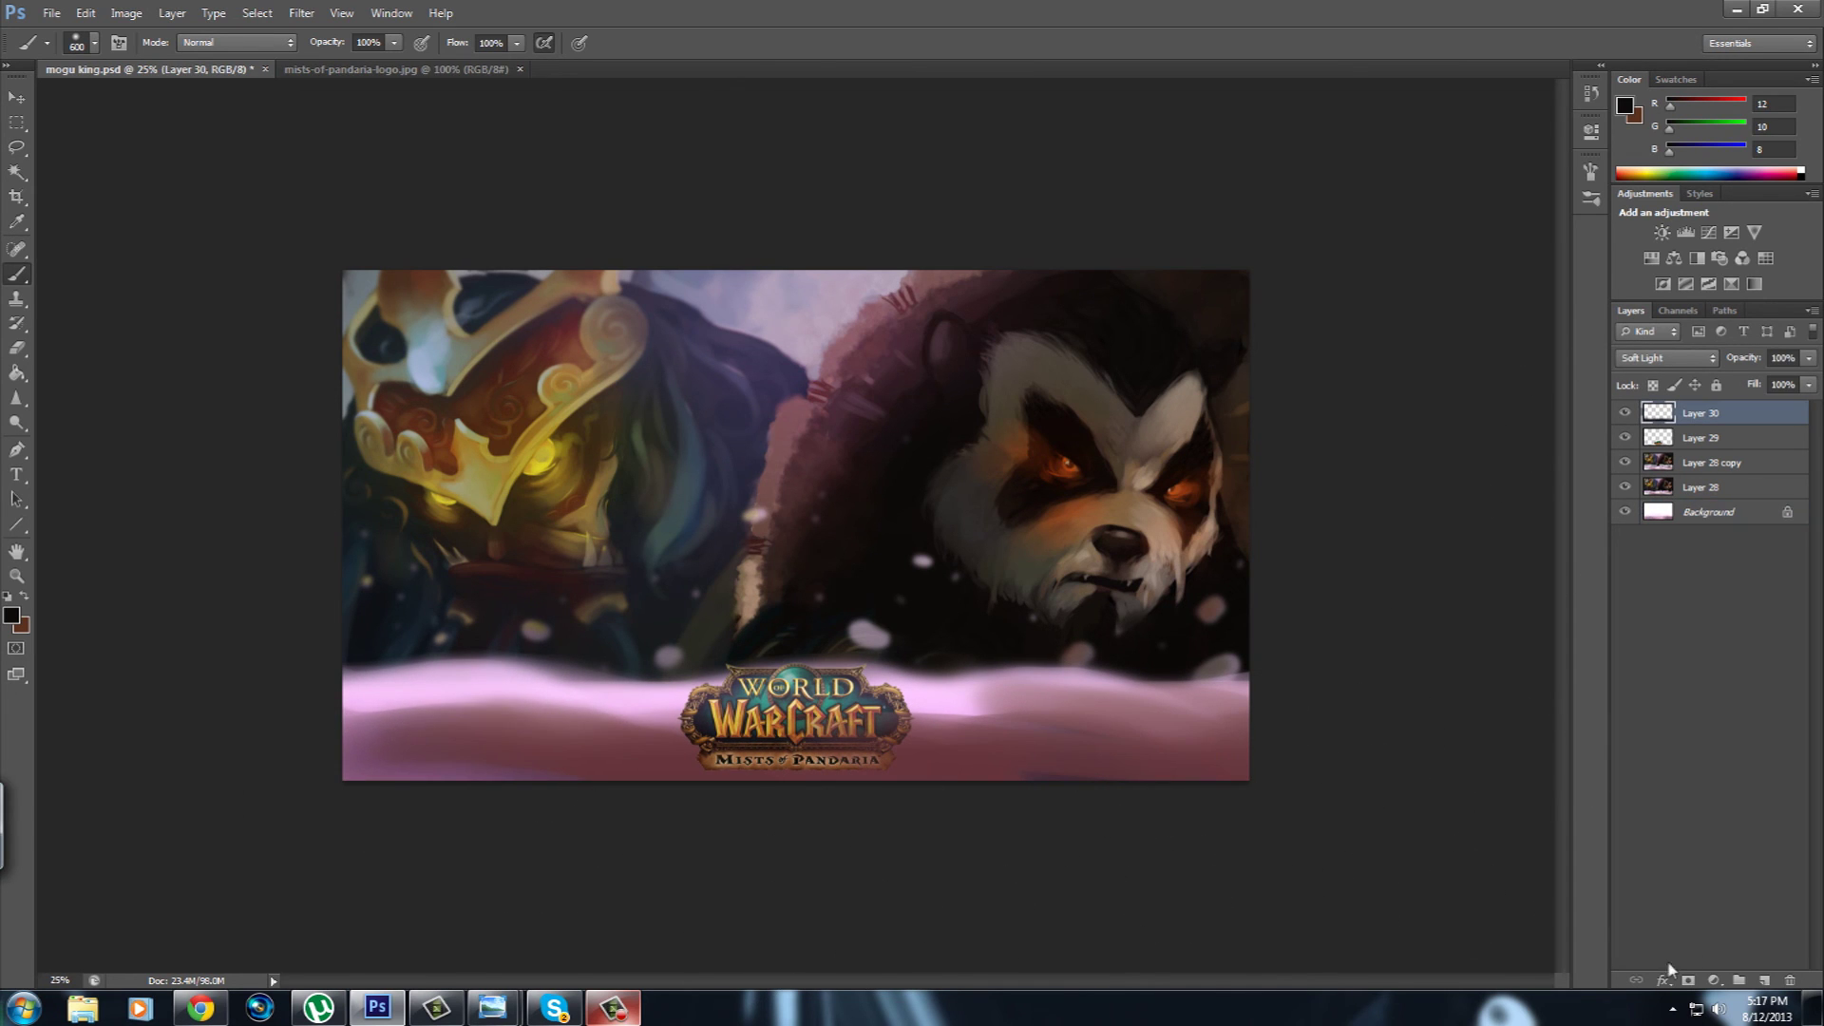
click(1764, 980)
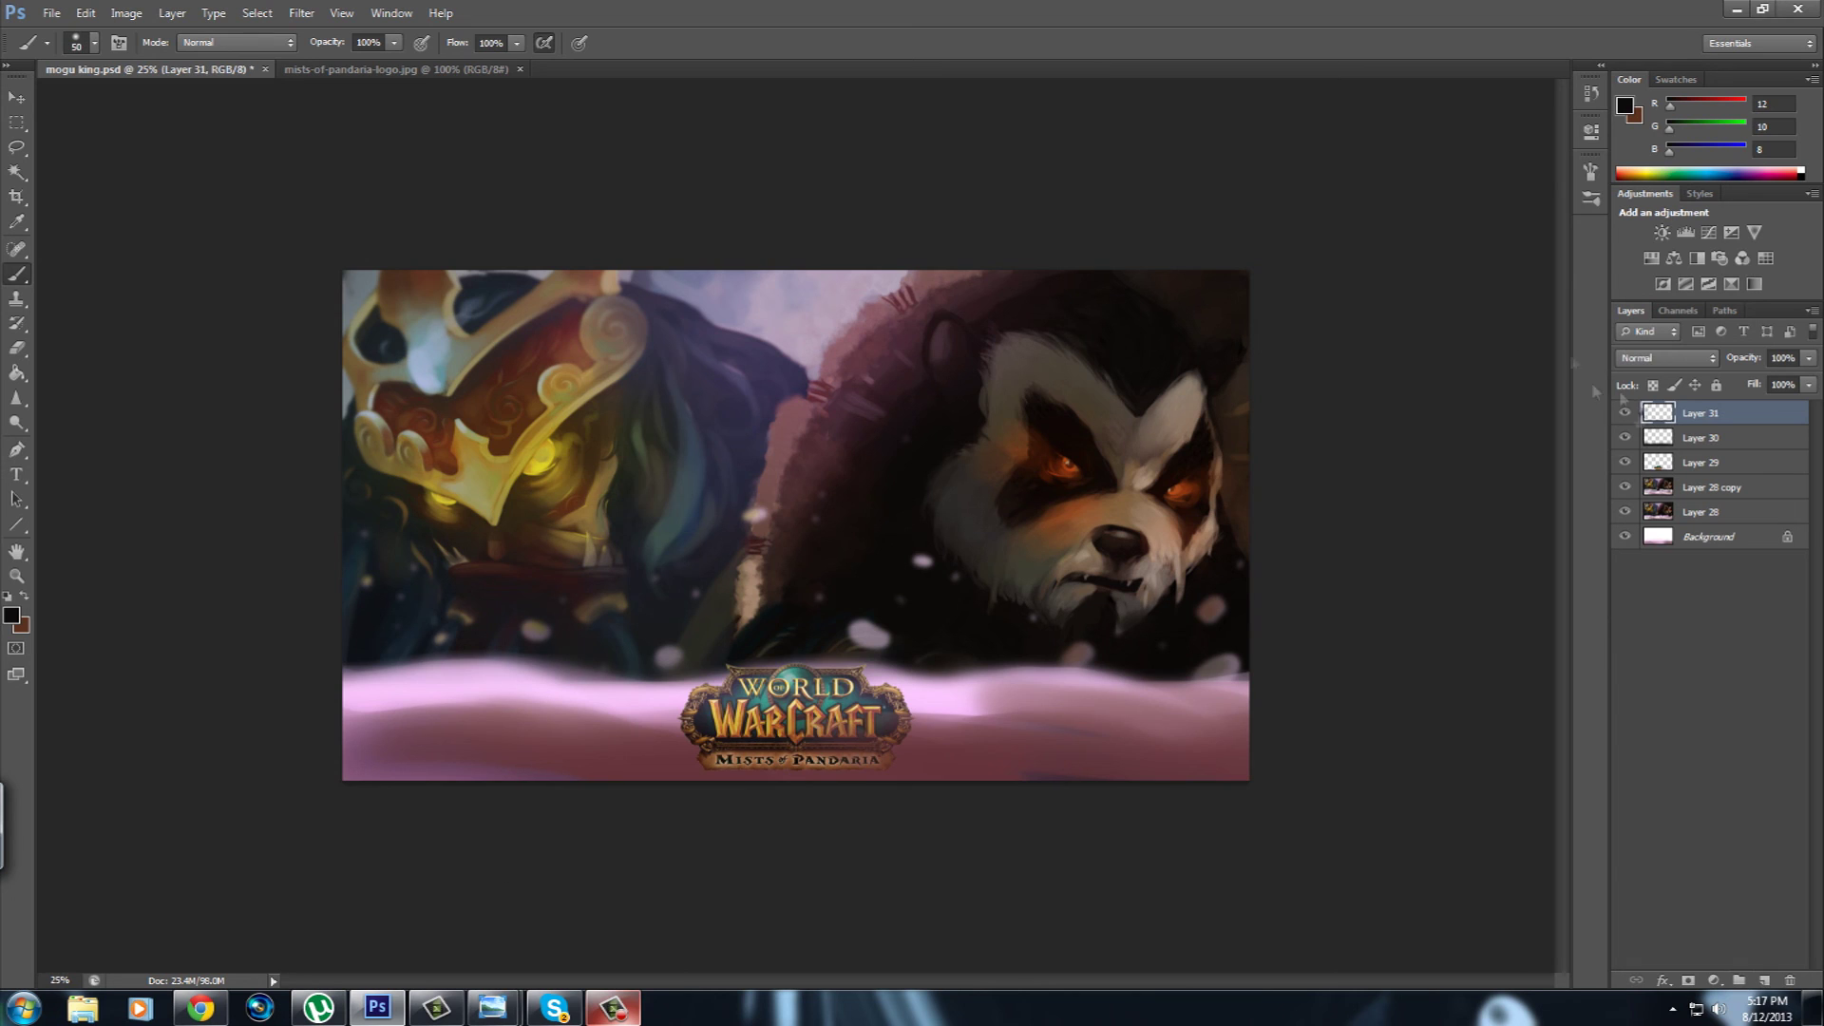
click(1700, 462)
Move the logo slightly up on the snowbank, crop the banner shorter, and save.
key(ctrl+t)
drag(844, 757, 844, 727)
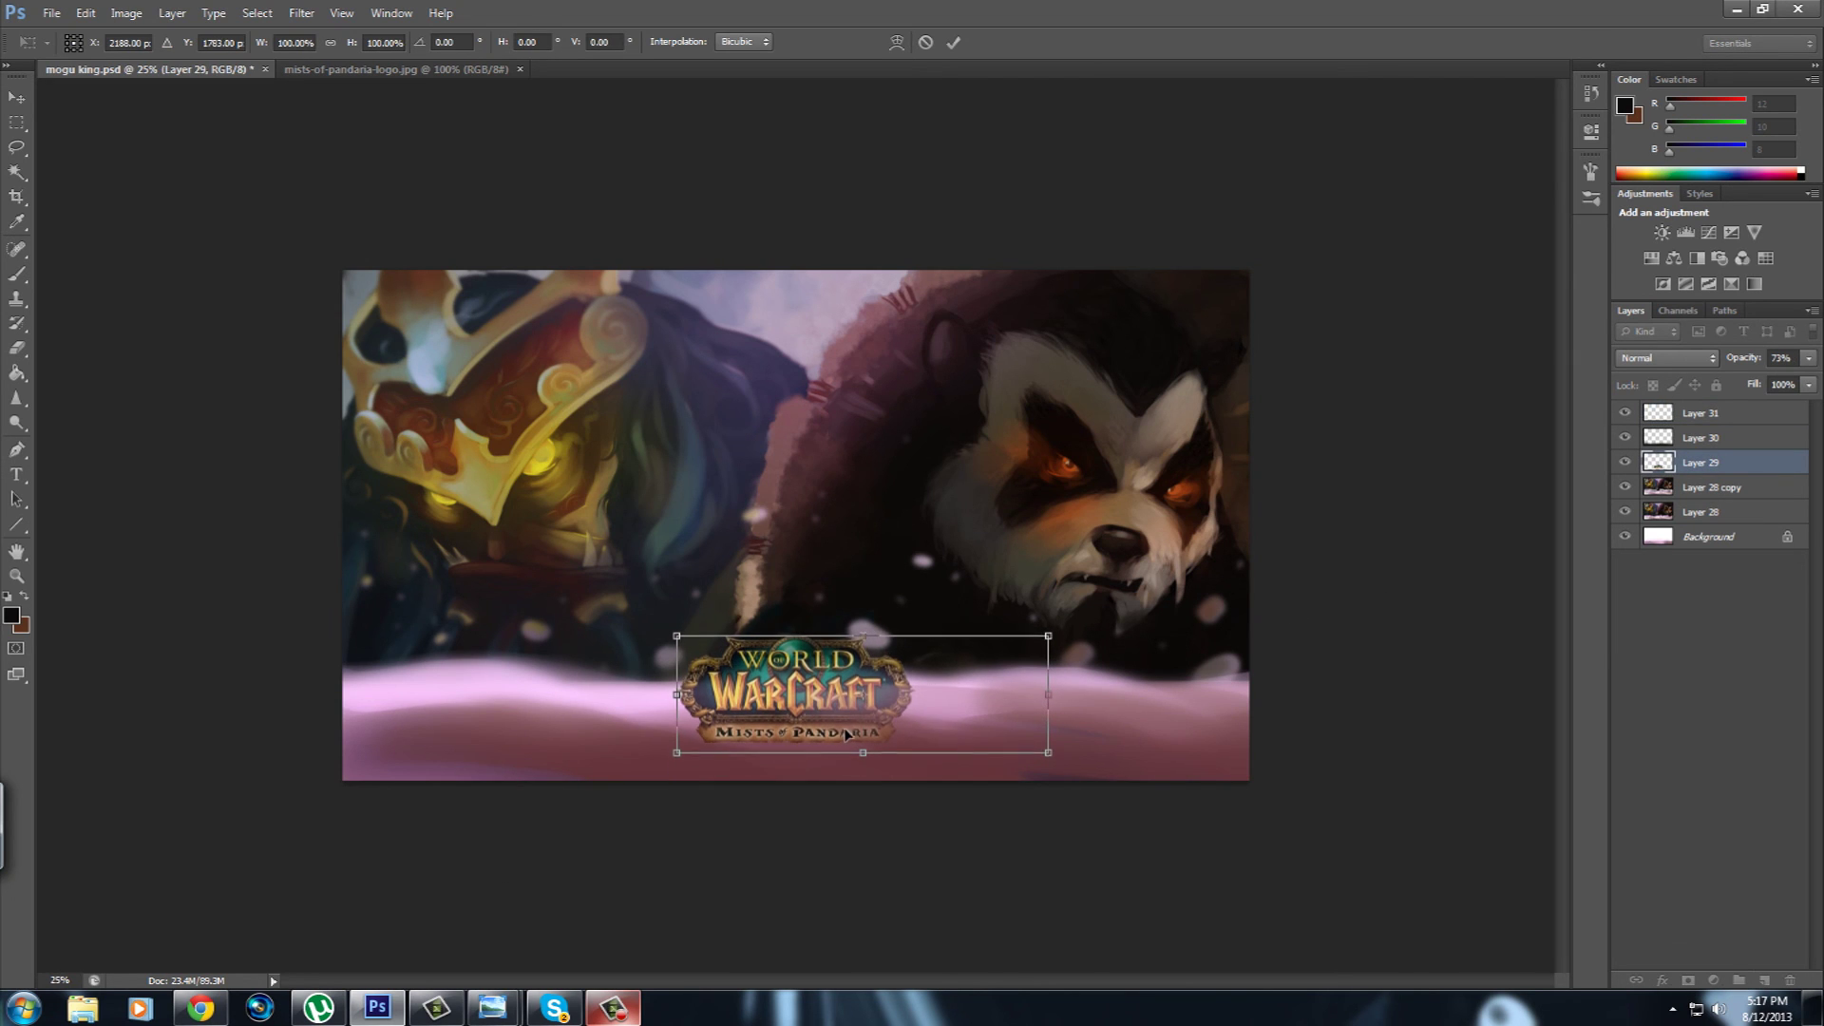
key(Return)
key(e)
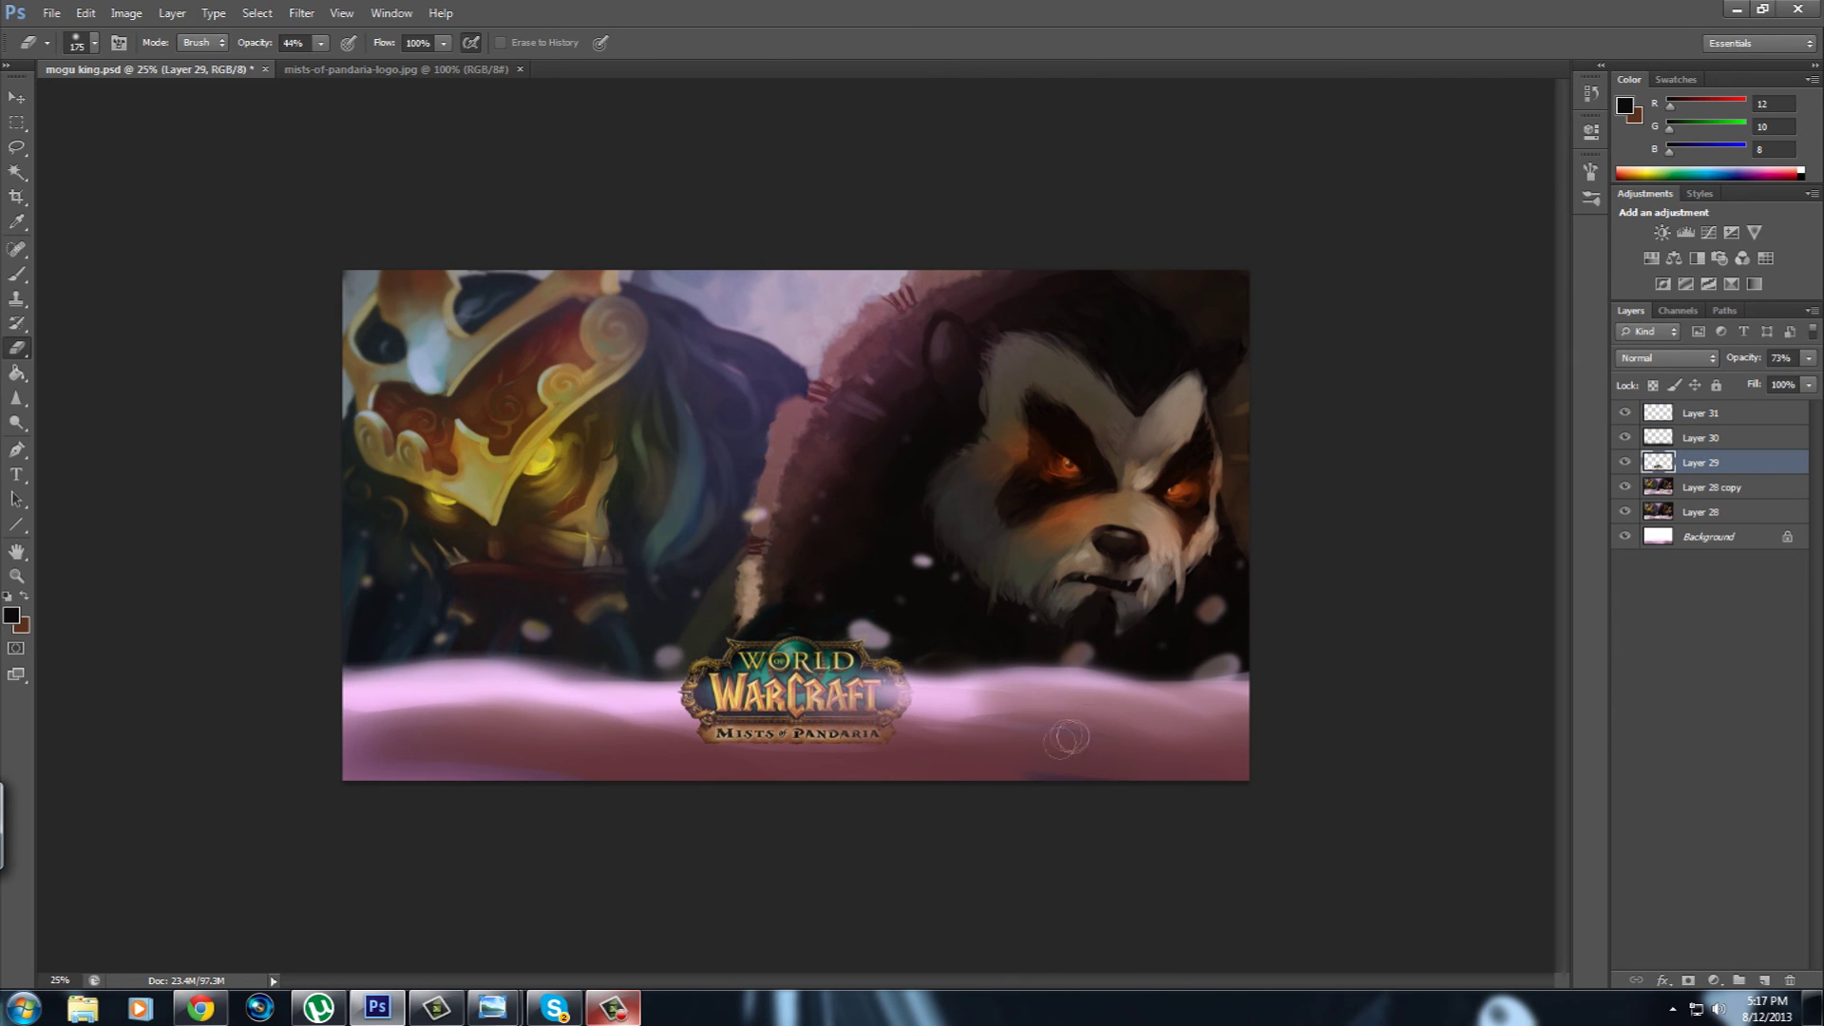
click(17, 194)
key(Return)
key(ctrl+s)
Add a Soft Light layer and darken the bottom of the snowbank.
key(ctrl+shift+alt+n)
key(shift+alt+f)
key(b)
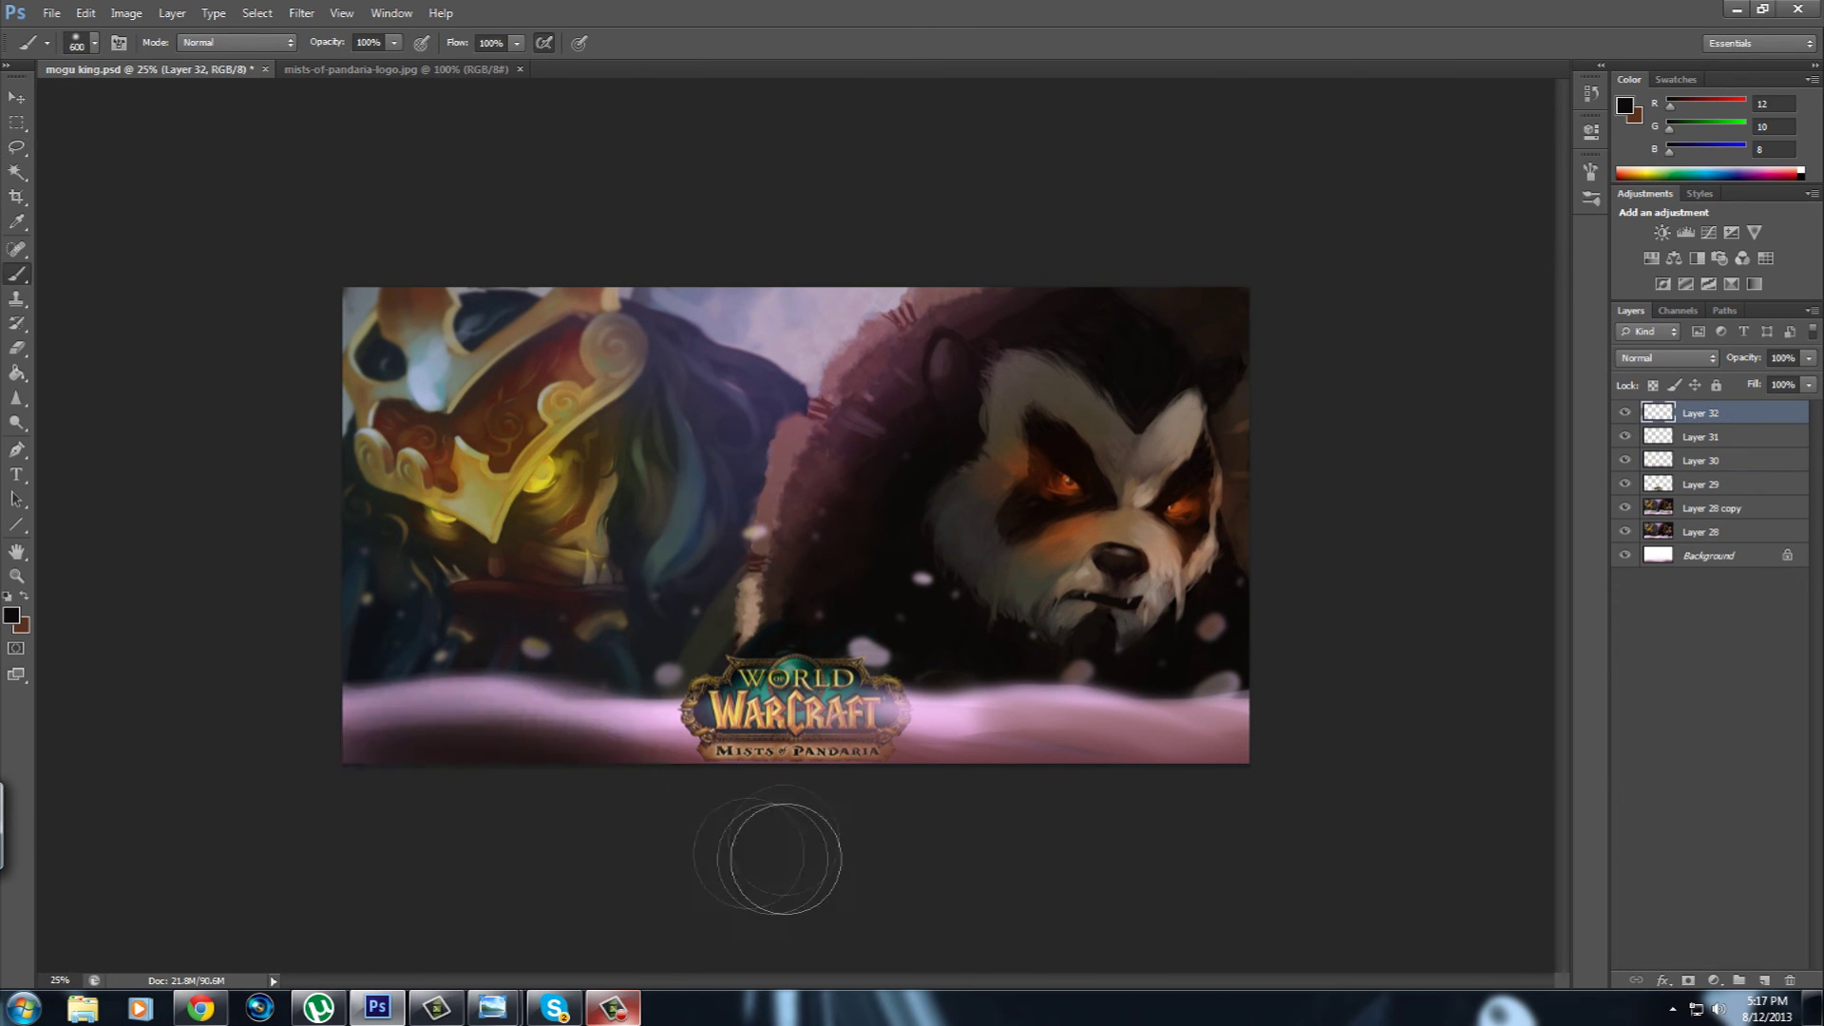
drag(261, 728, 655, 940)
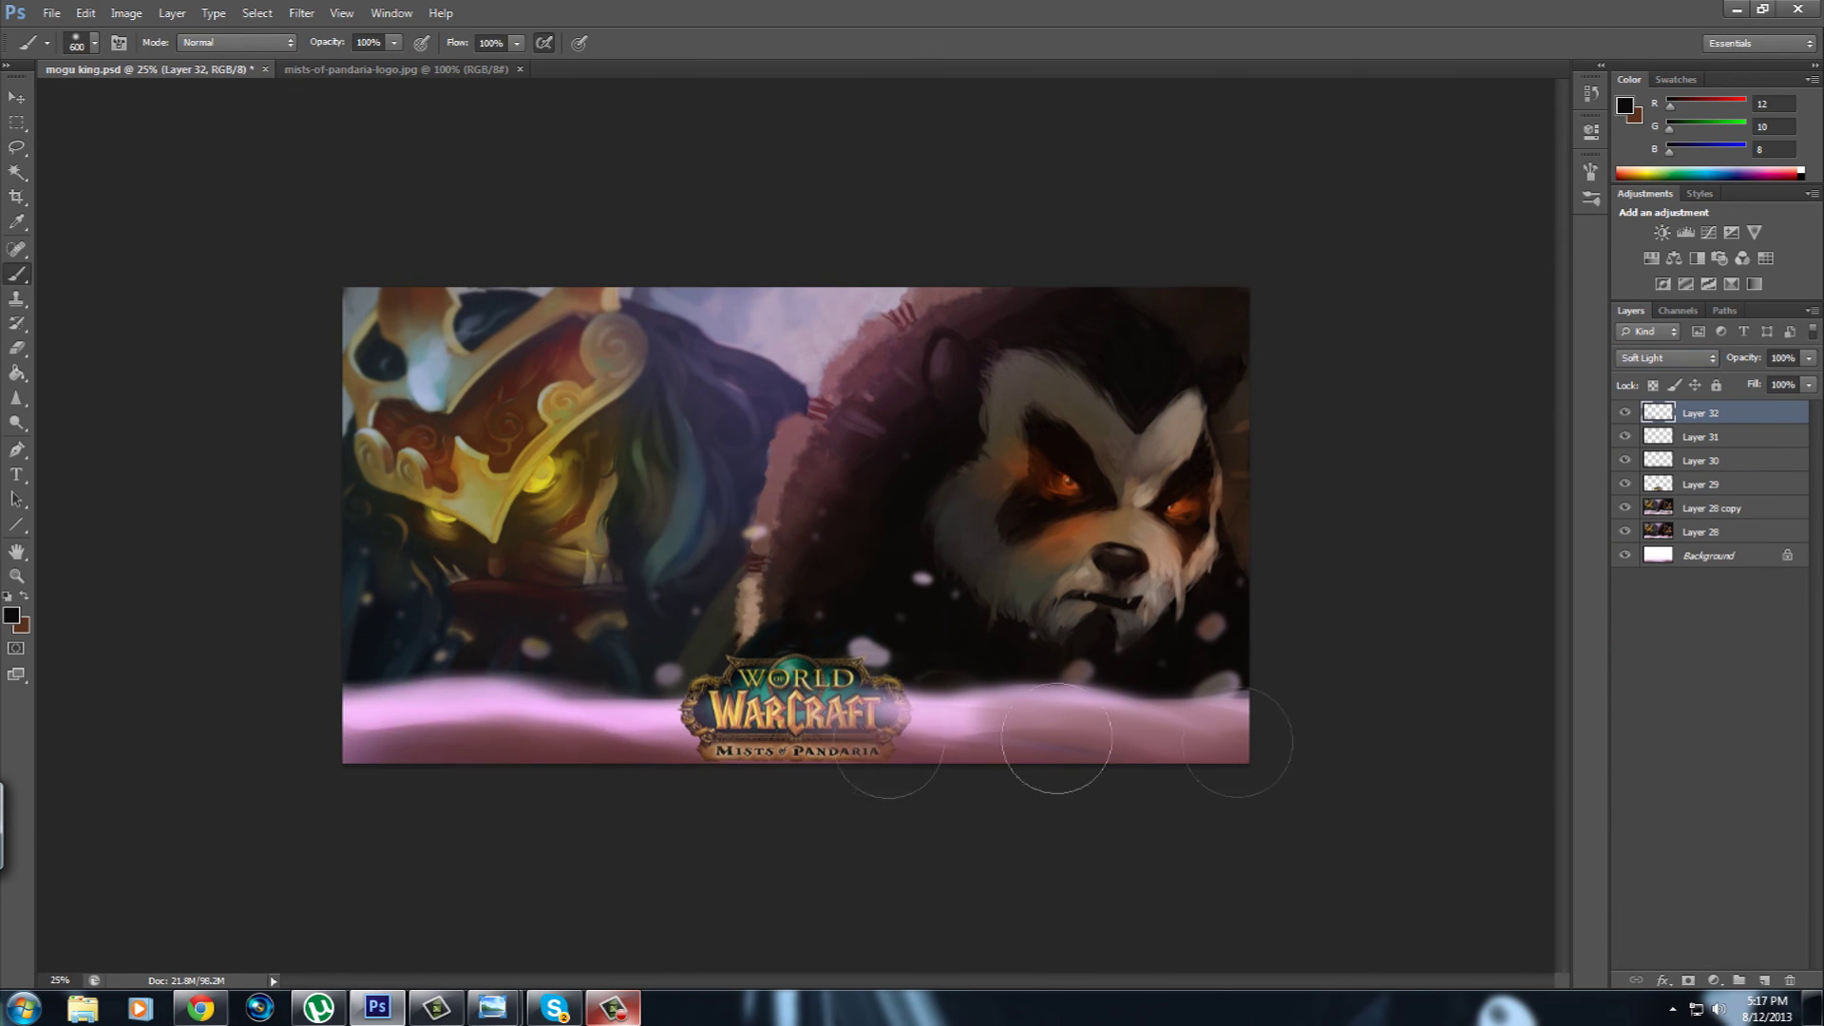
Tint the snowbank with yellow and orange-red sampled from the eyes, then sample the logo's teal.
alt+click(541, 484)
drag(399, 722, 531, 731)
alt+click(1066, 480)
drag(1101, 755, 1263, 760)
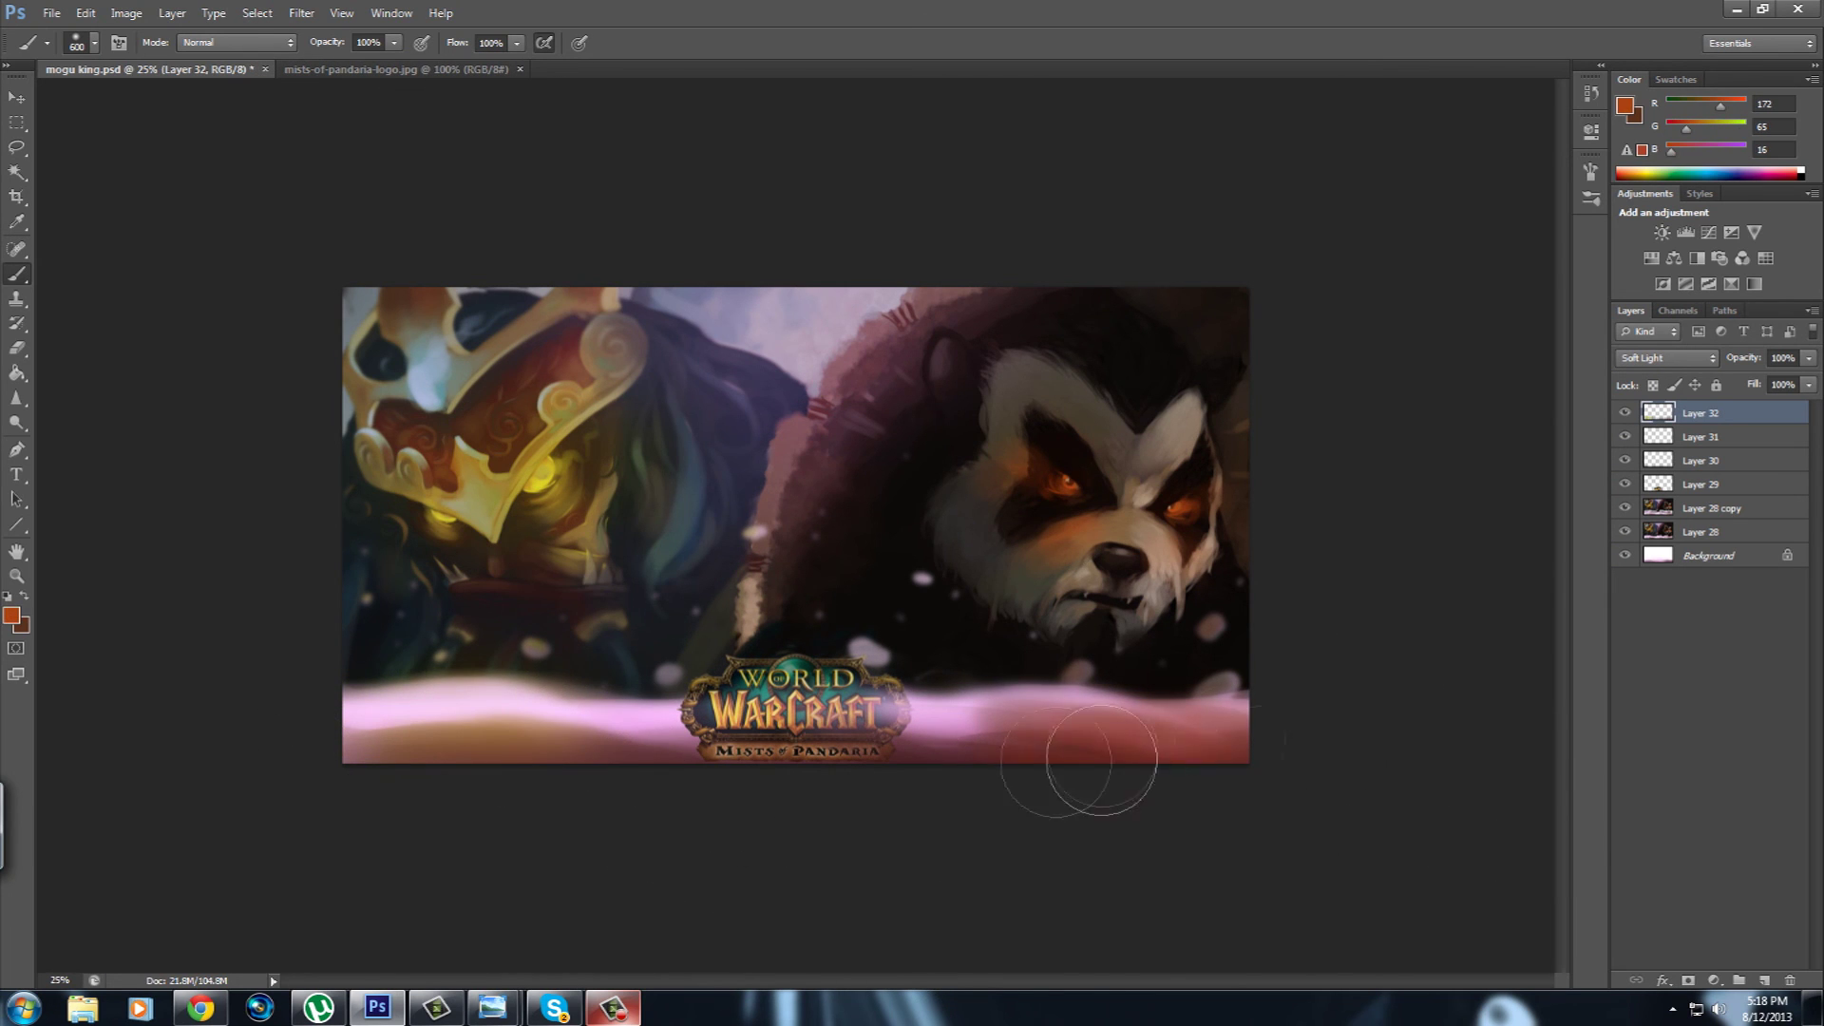
alt+click(722, 722)
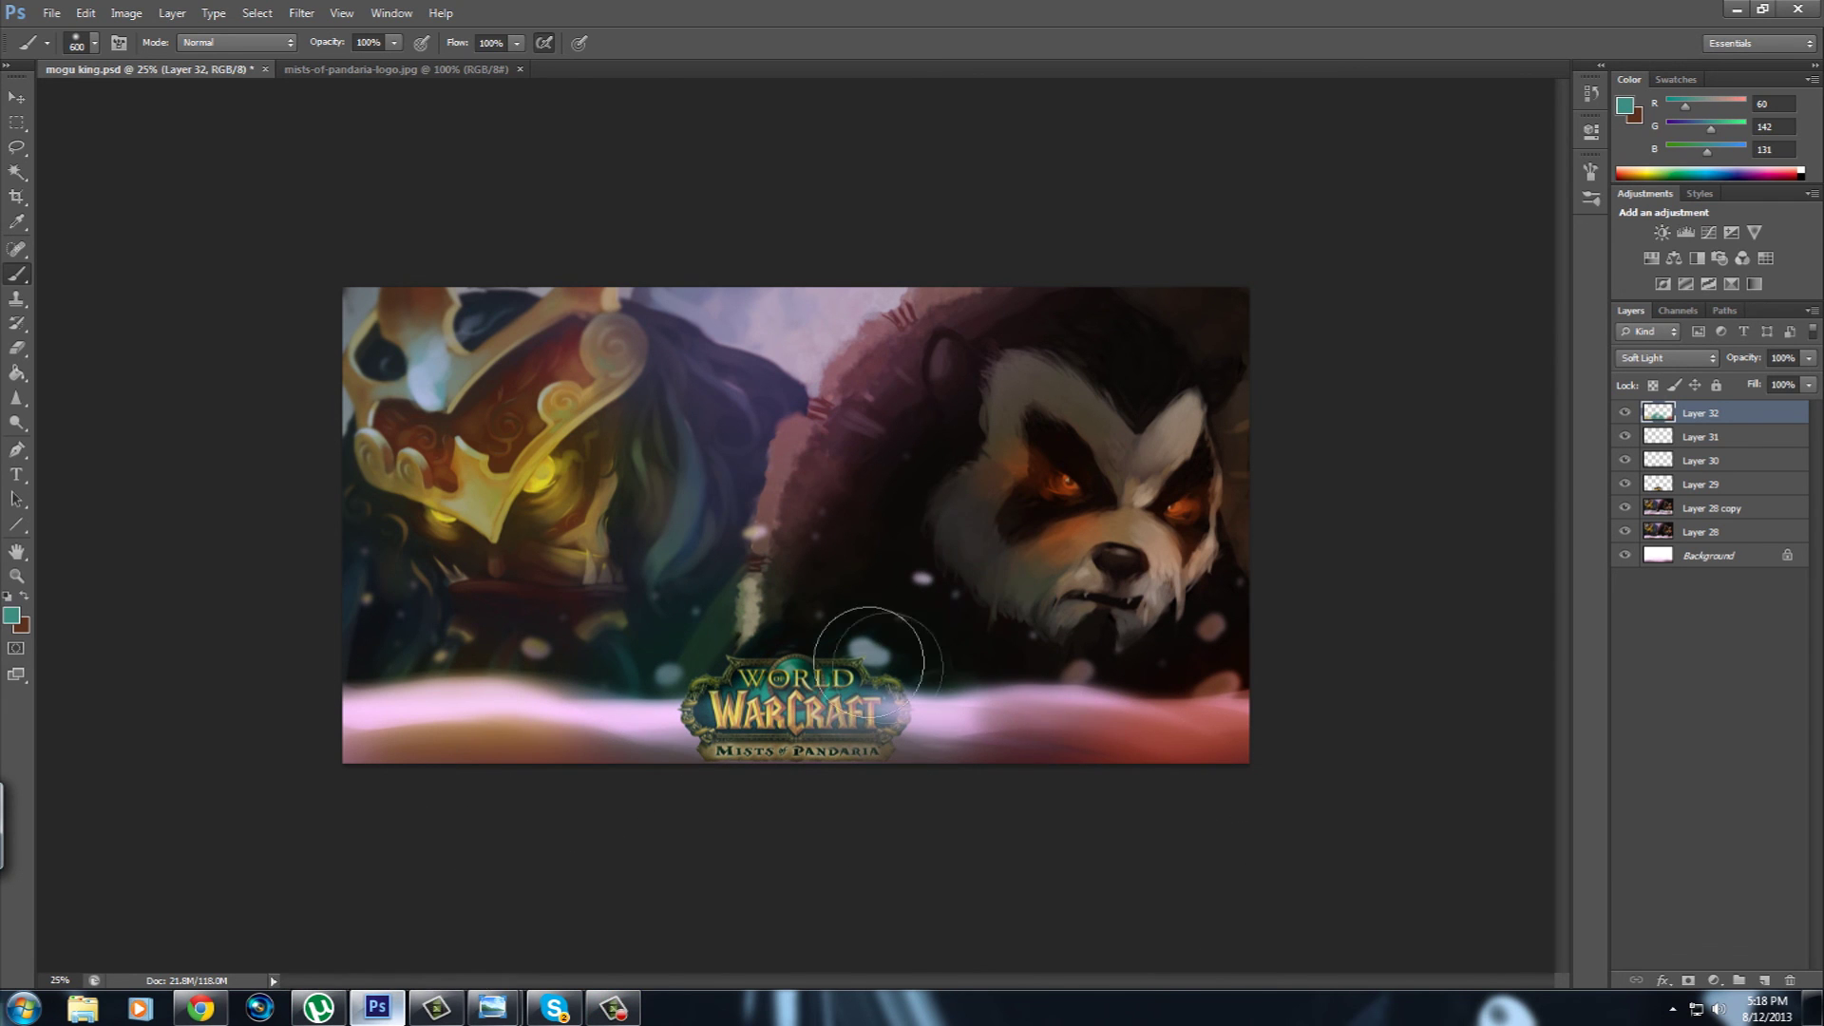
key(ctrl+minus)
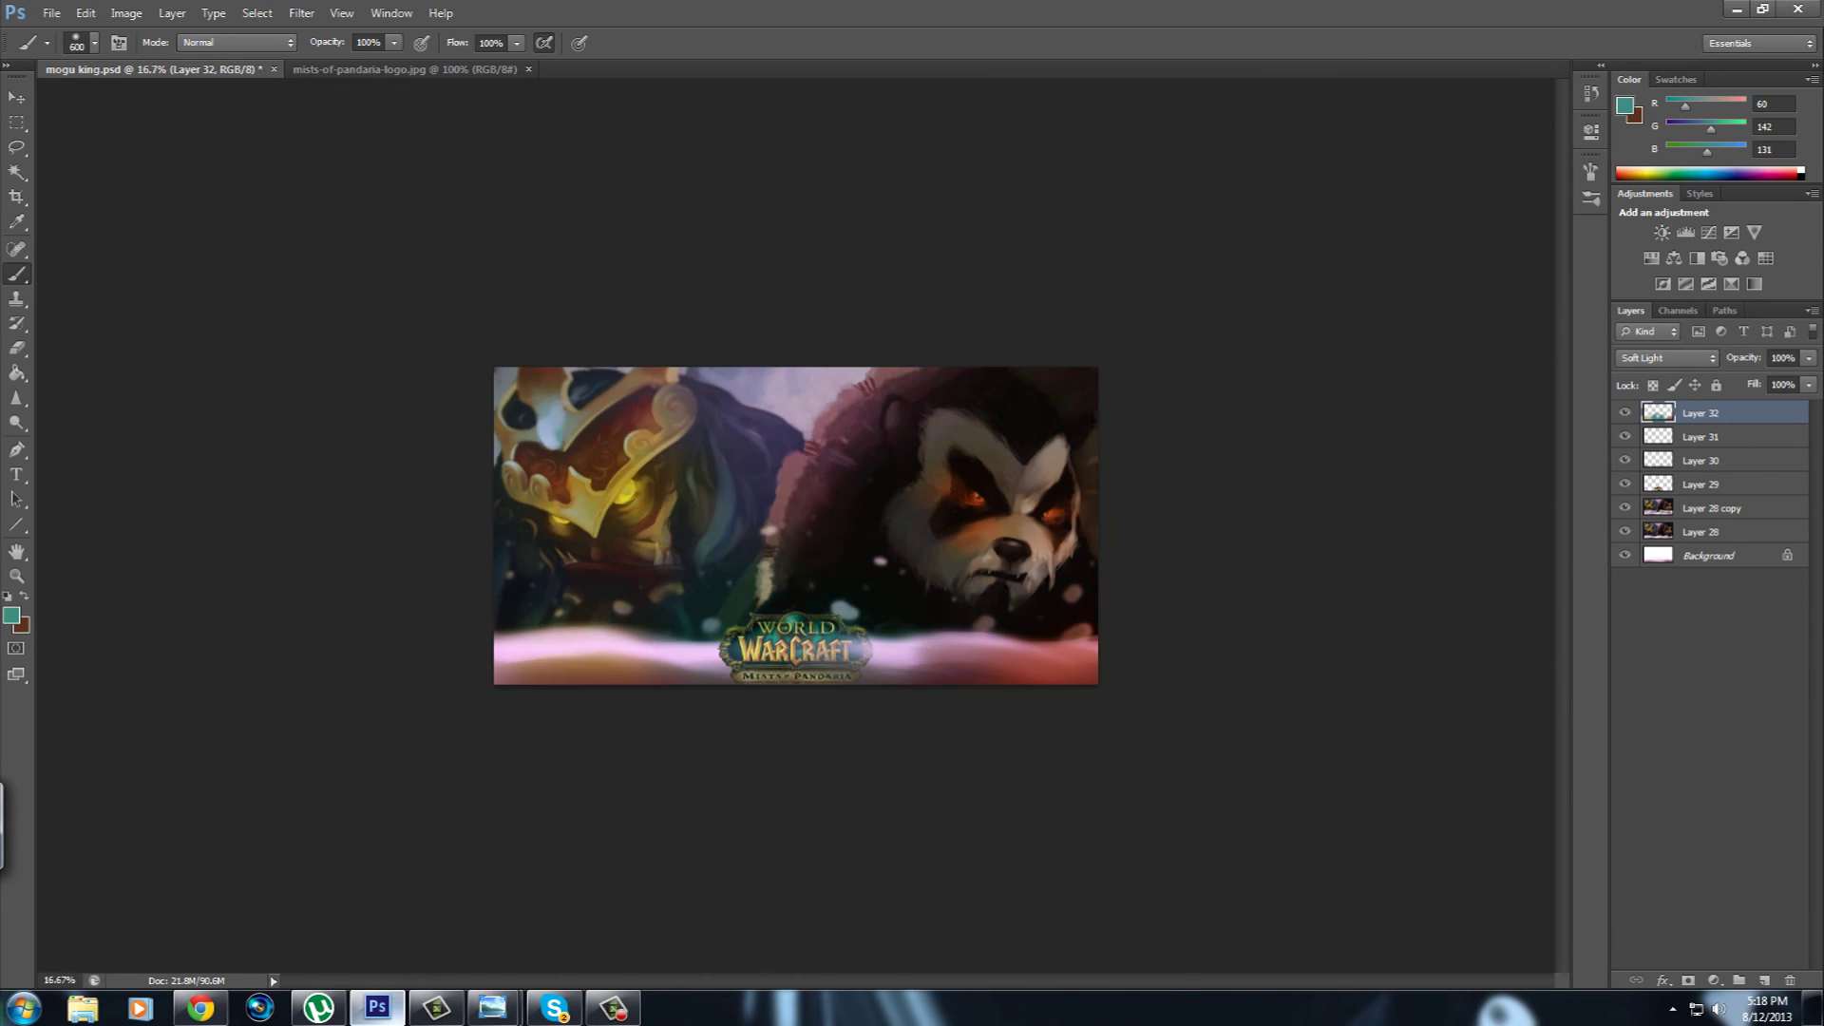
key(ctrl+minus)
key(ctrl+plus)
key(ctrl+plus)
key(ctrl+plus)
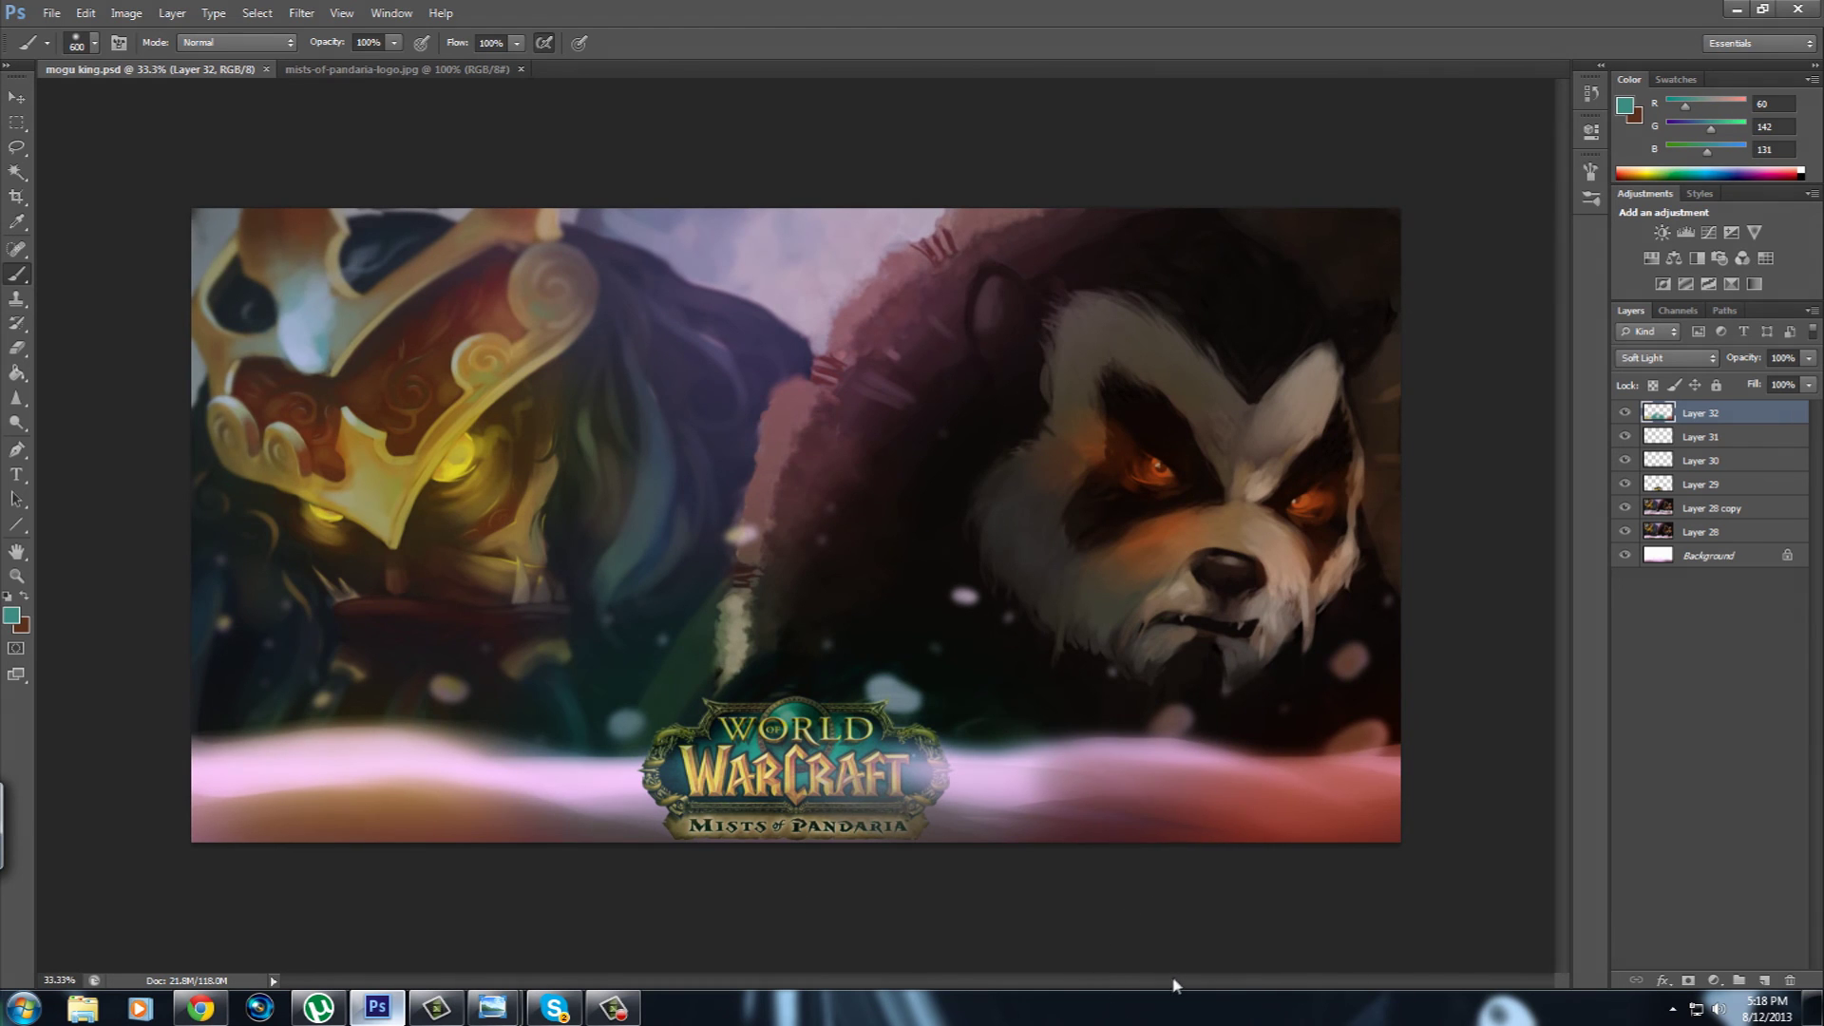